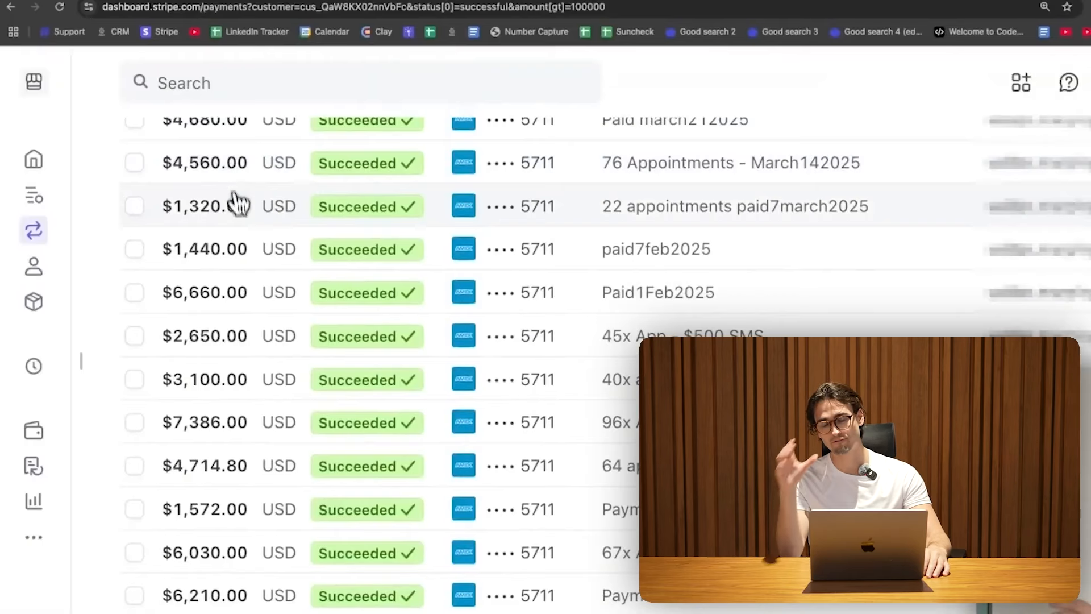
Step: Leave the Stripe payments overview and load buildmyagent.io in Chrome
scroll(245, 221, "down", 1)
scroll(248, 226, "down", 5)
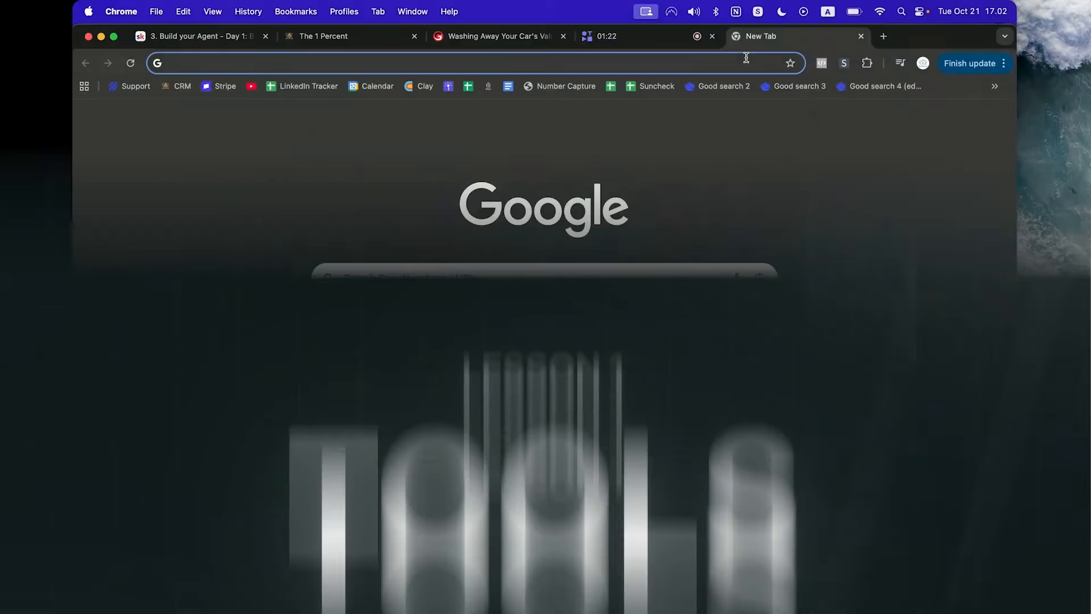
type("buildmyagent.io")
key("Return")
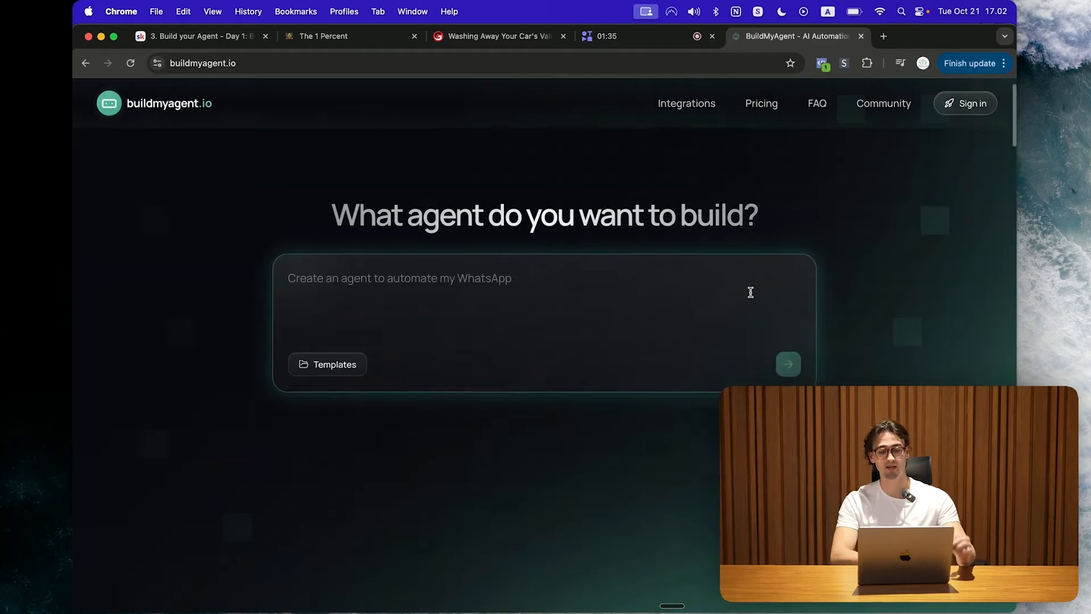
Step: Scroll the buildmyagent.io home page down to the Starter, Growth, Scale and Enterprise plans
scroll(751, 294, "down", 10)
scroll(750, 295, "down", 10)
scroll(750, 296, "up", 4)
scroll(751, 296, "down", 3)
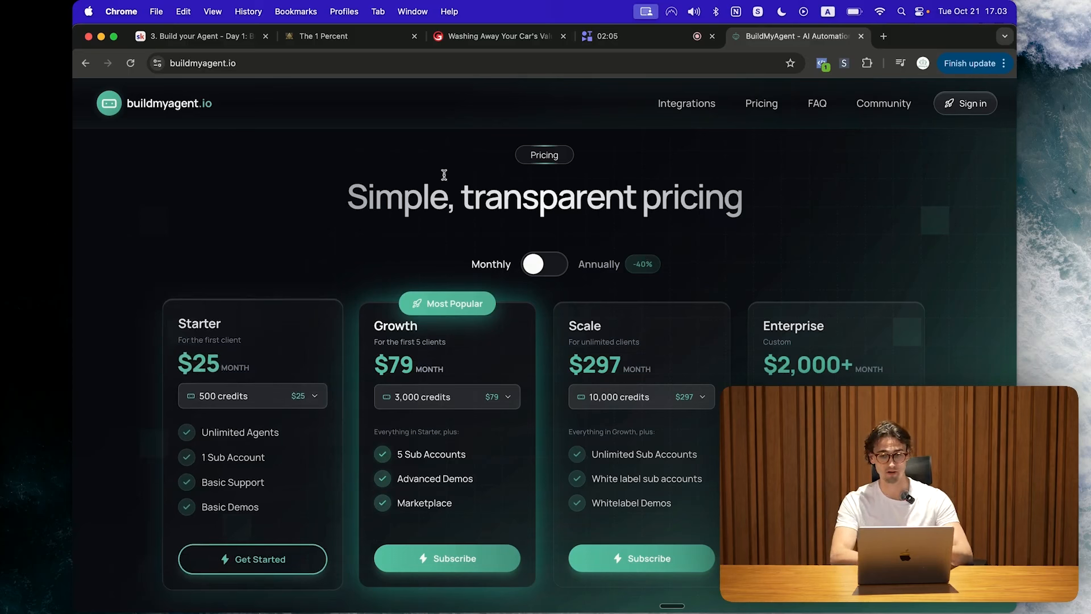
Step: Open buildmyagent.io/secret in a new browser tab
left_click(884, 37)
type("buildmyagent.io/sec")
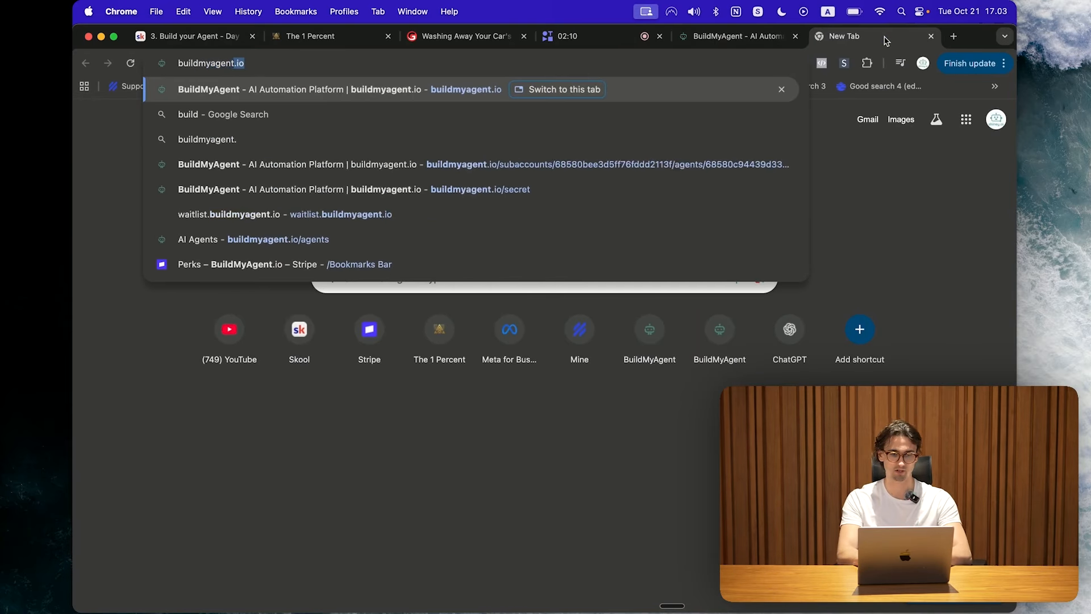
type("ret")
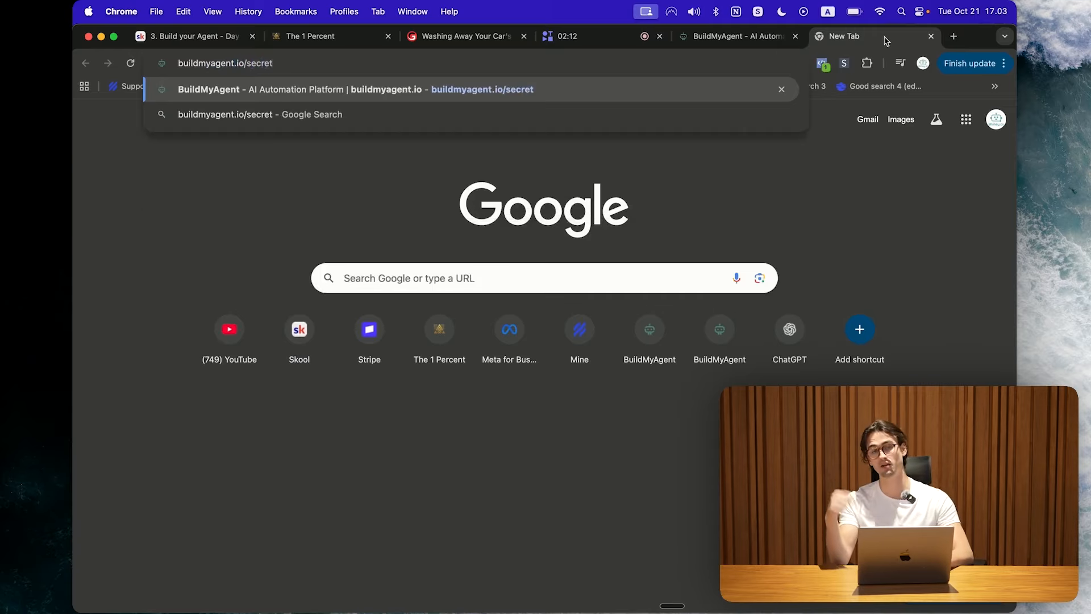
key("Return")
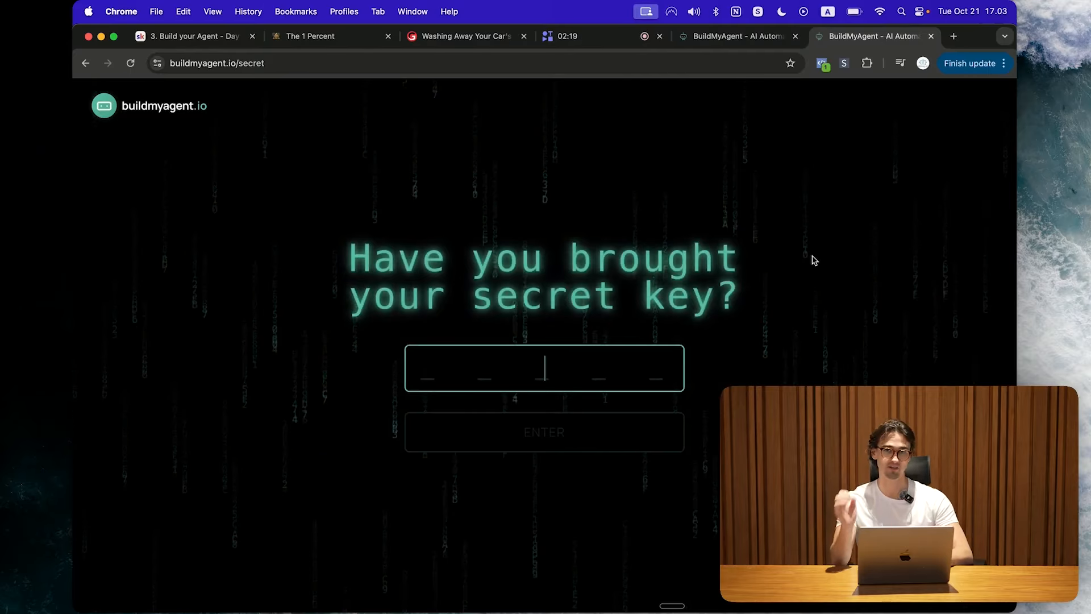
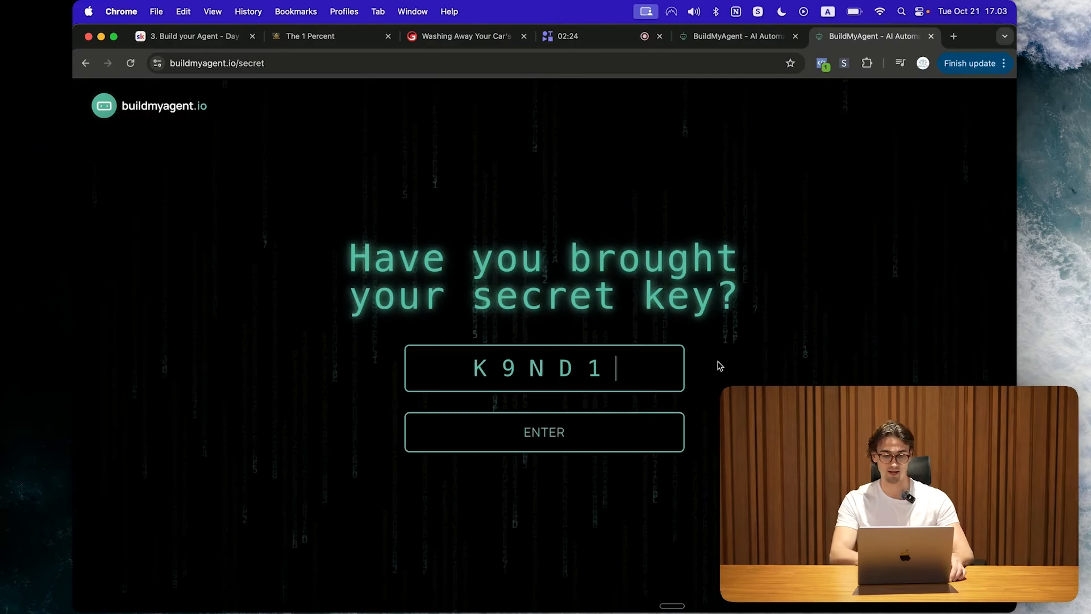
Step: Submit the secret key and start checkout for the discounted US$19.75/month Starter plan
left_click(565, 438)
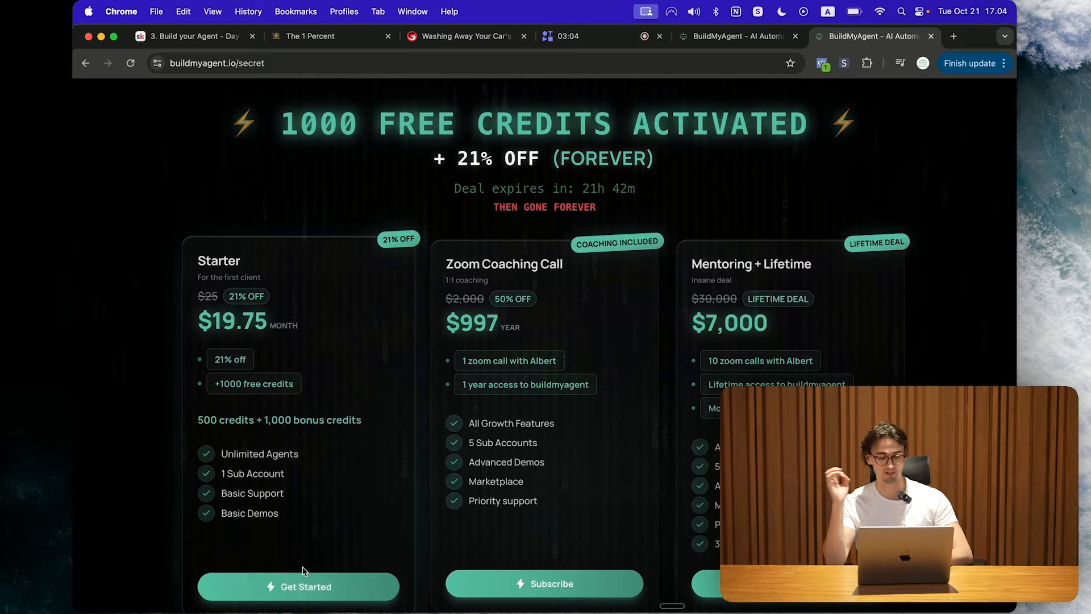
left_click(302, 584)
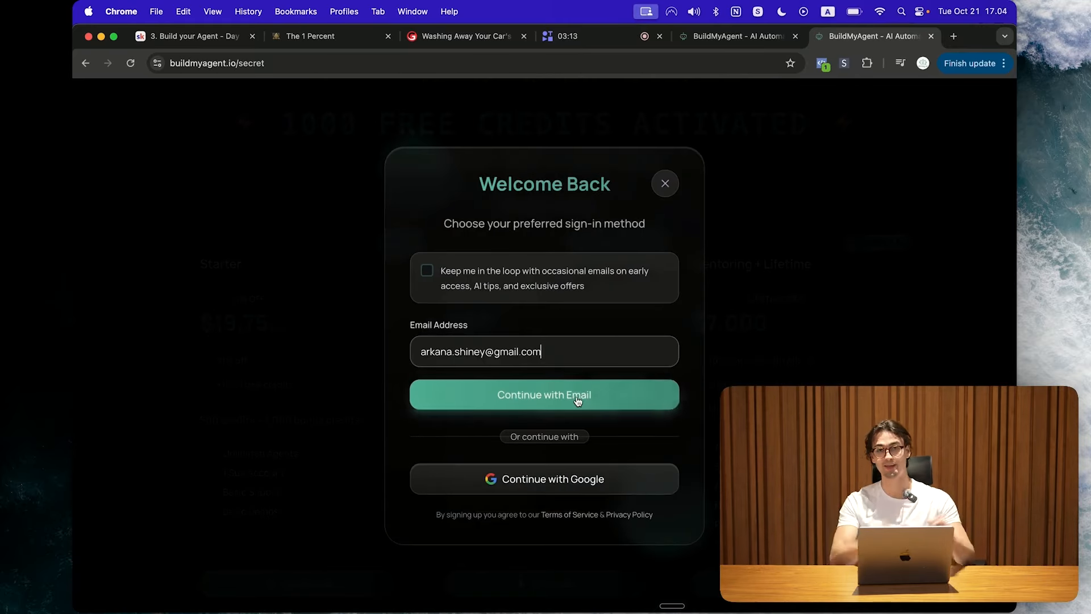
left_click(503, 392)
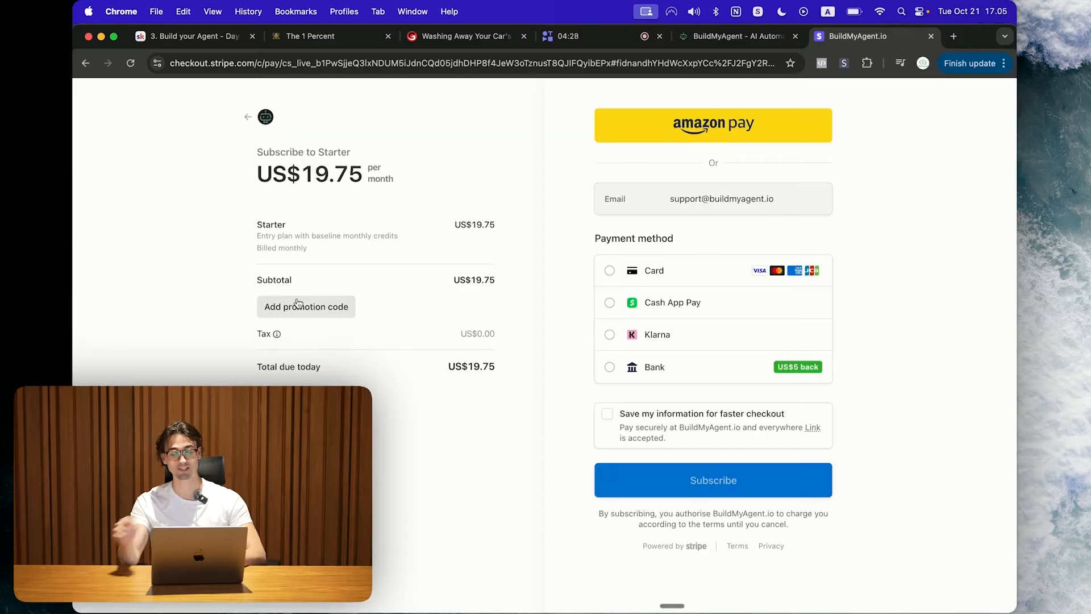
Step: Start a promotion code and choose card payment for the Starter subscription
left_click(297, 302)
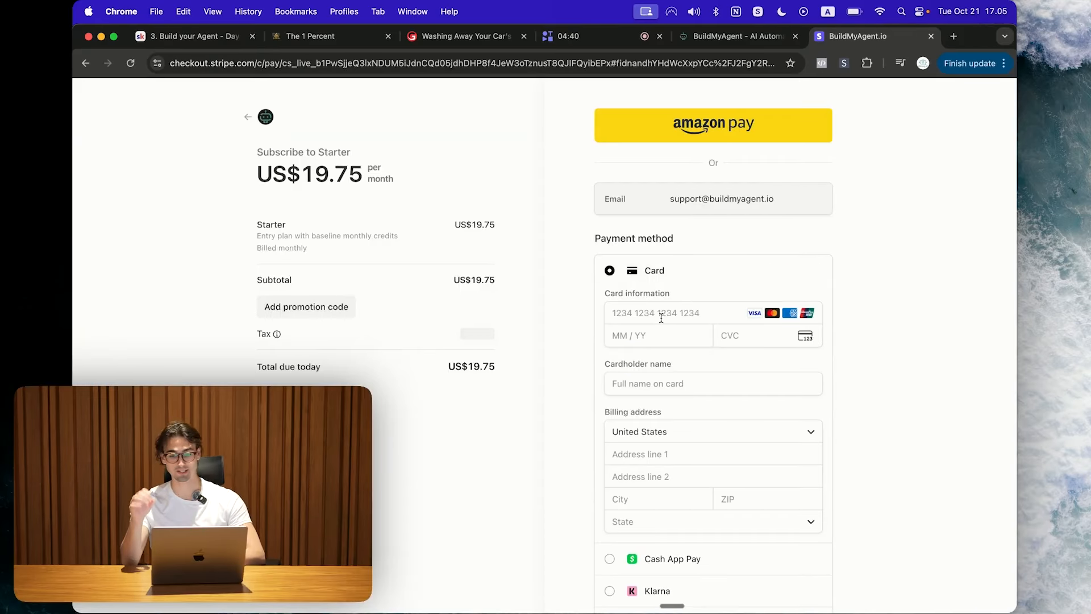
left_click(661, 314)
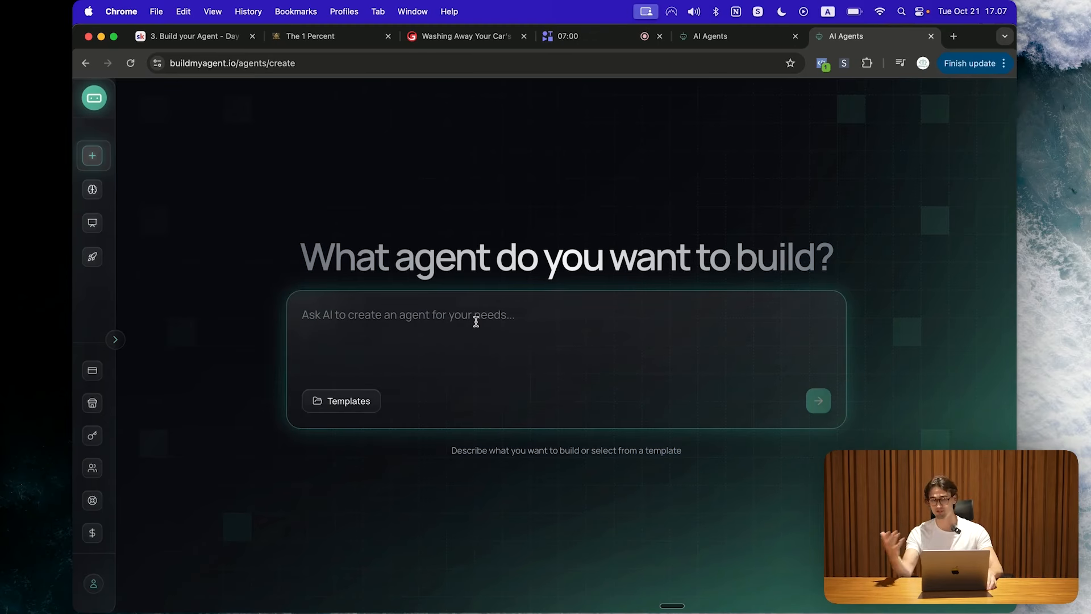
Step: Ask the builder to 'Create me an agent with access to gmail and notion'
type("Create me an agent with acc")
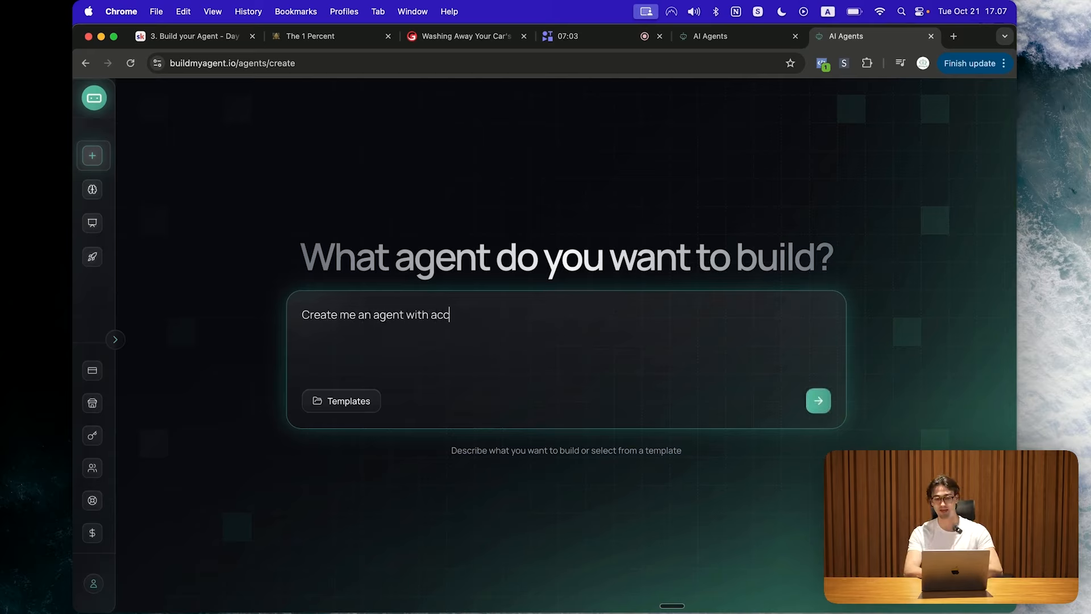
type("ess to gmail and notion")
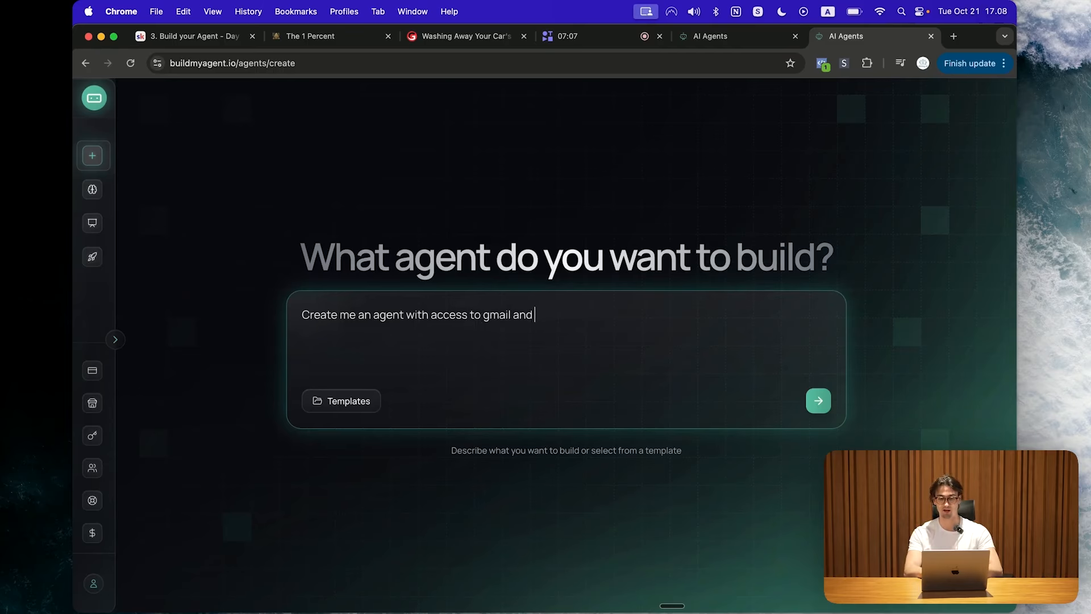
key("Return")
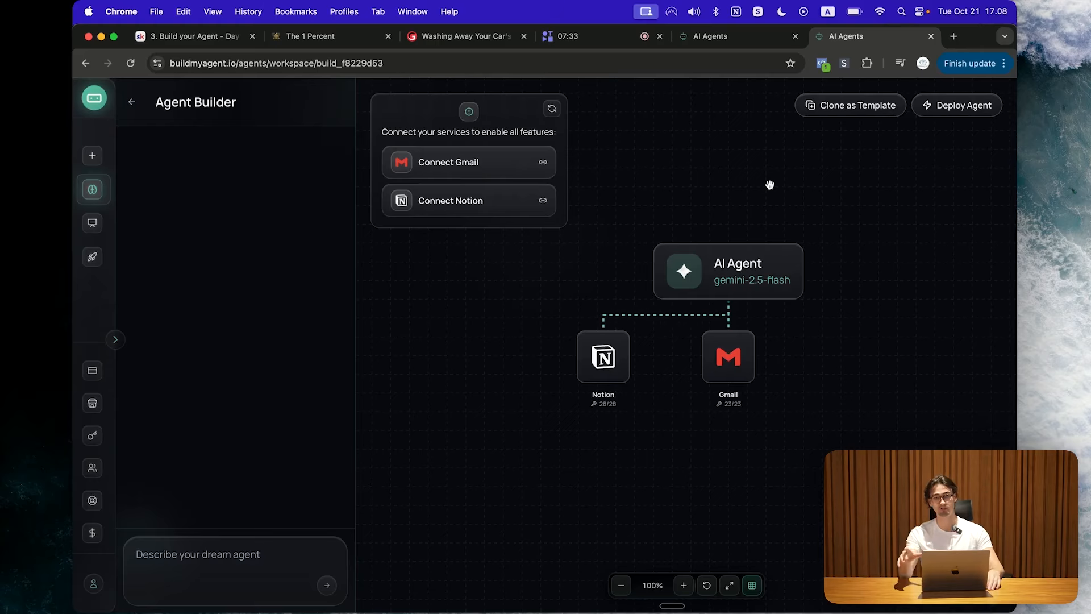
Step: Send 'Add google calendar' so a Google Calendar tool node joins the agent
left_click(201, 569)
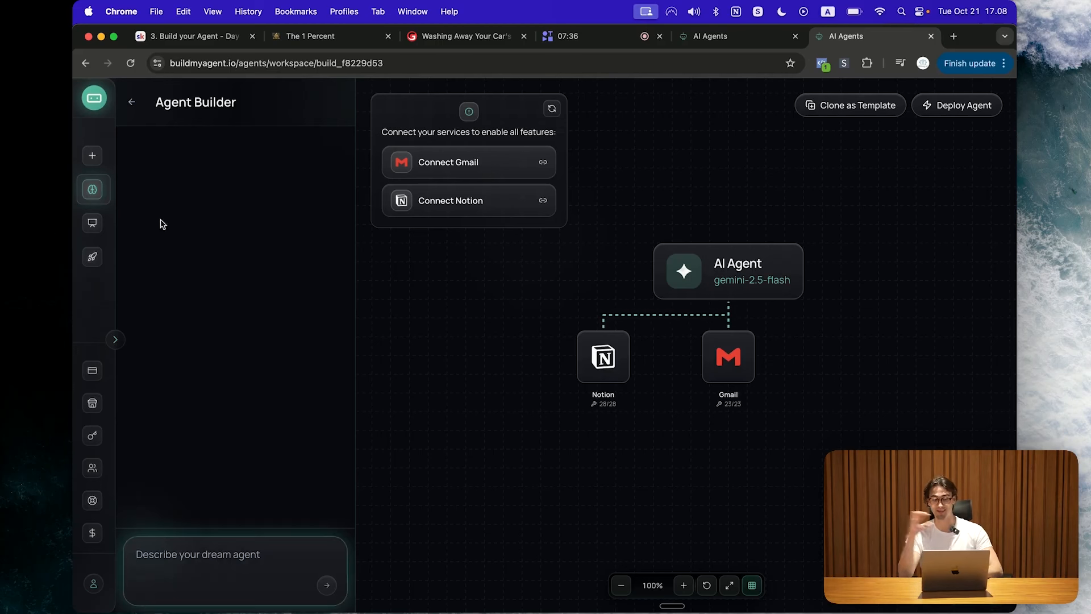
type("Add google calendar")
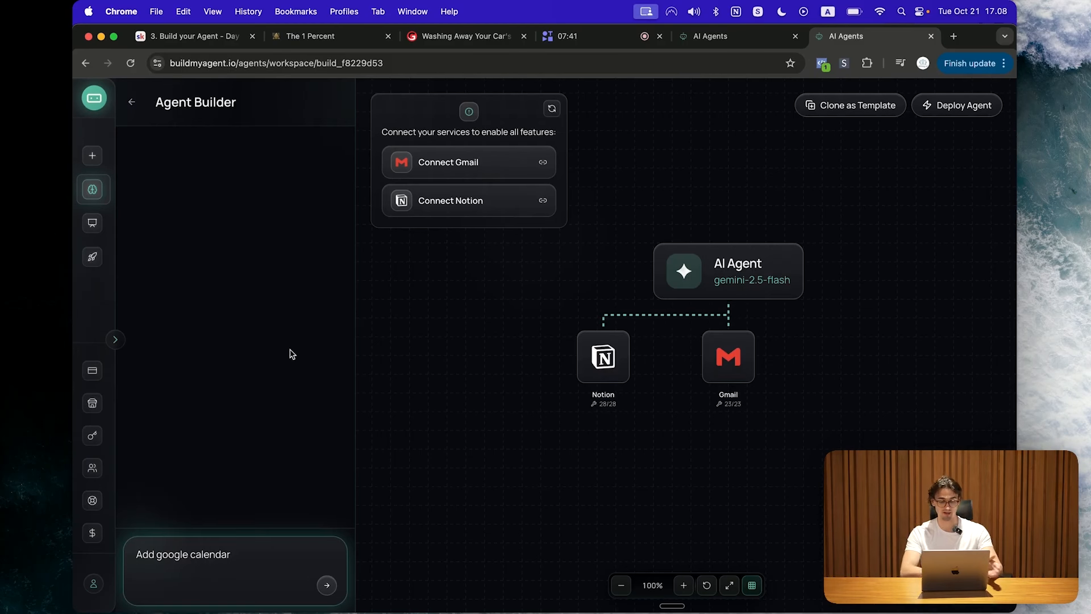
key("Return")
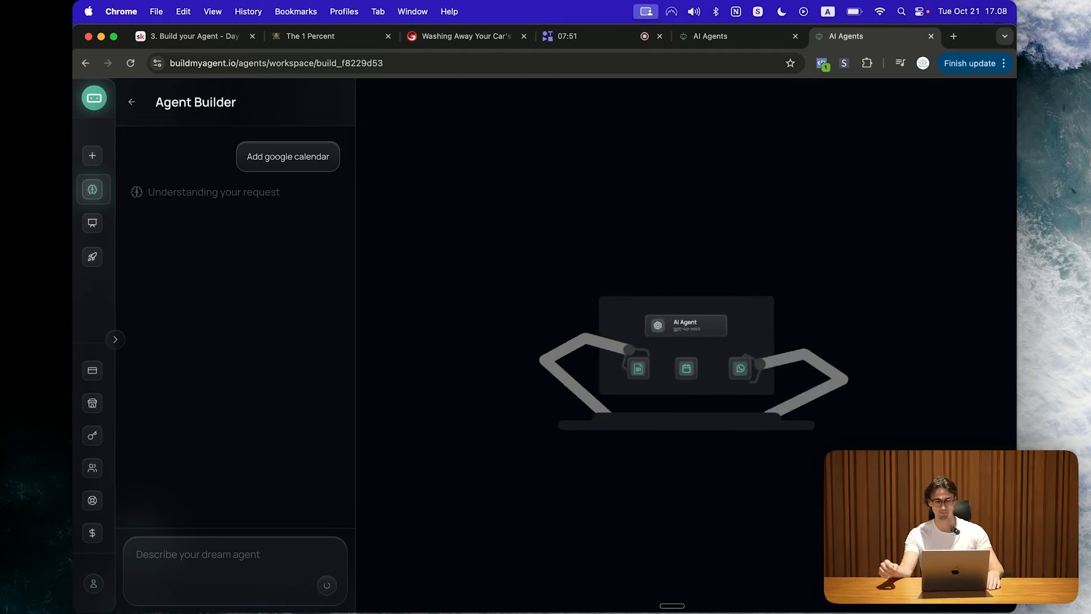
mouse_move(813, 357)
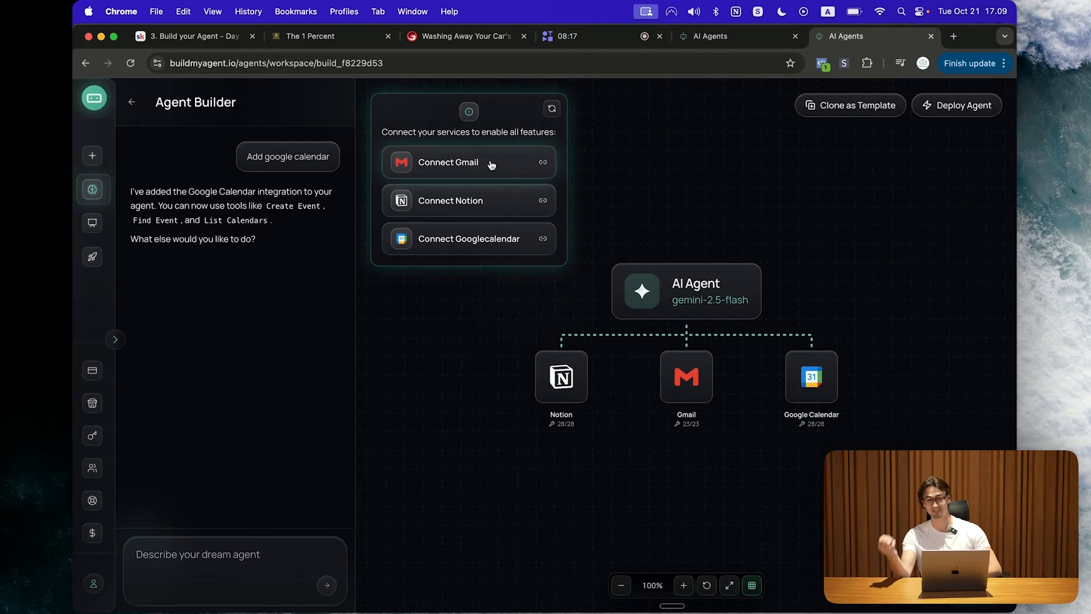
Step: Connect Gmail through Google sign-in and Composio authorization, then connect Google Calendar
left_click(462, 166)
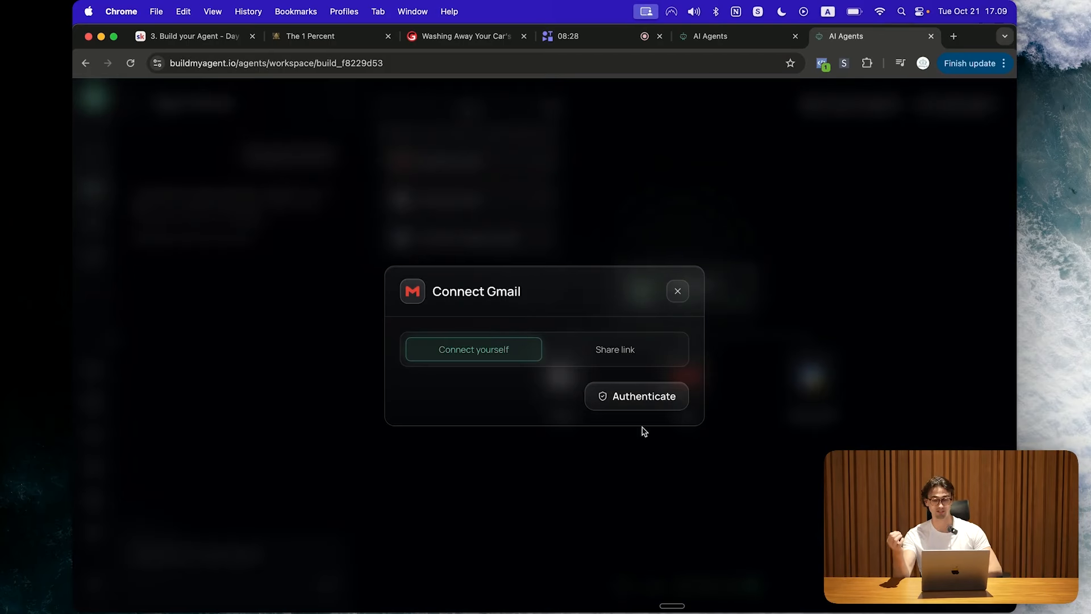
left_click(630, 406)
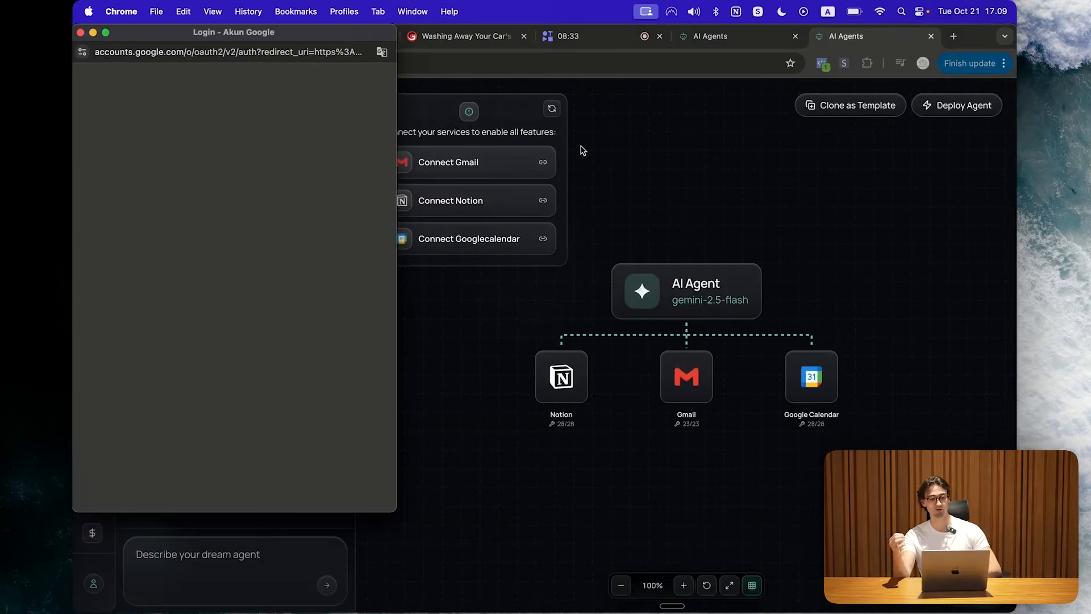
left_click(321, 249)
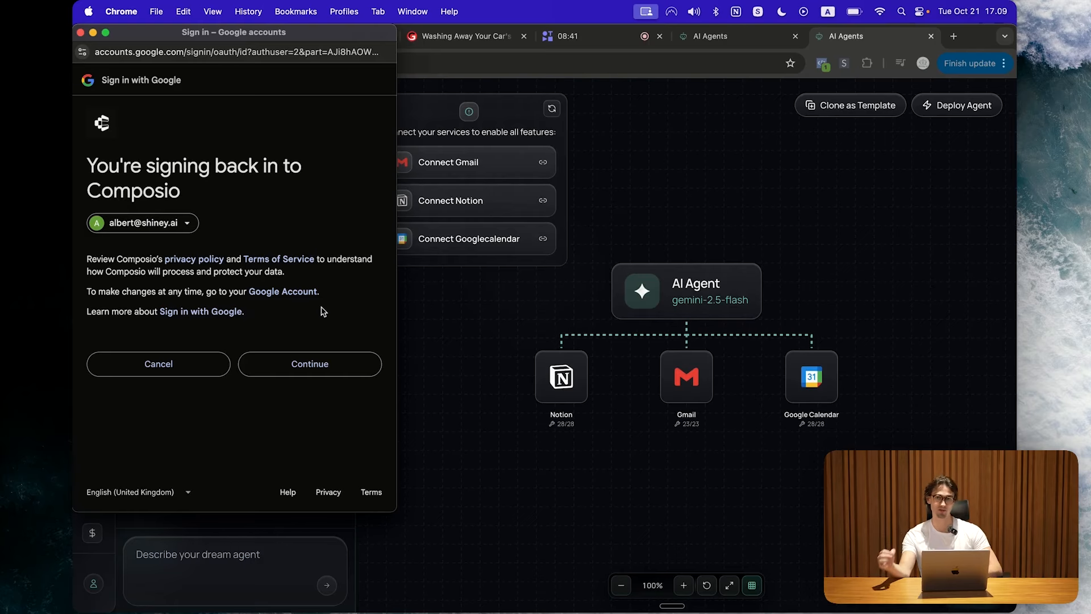
left_click(306, 365)
left_click(311, 465)
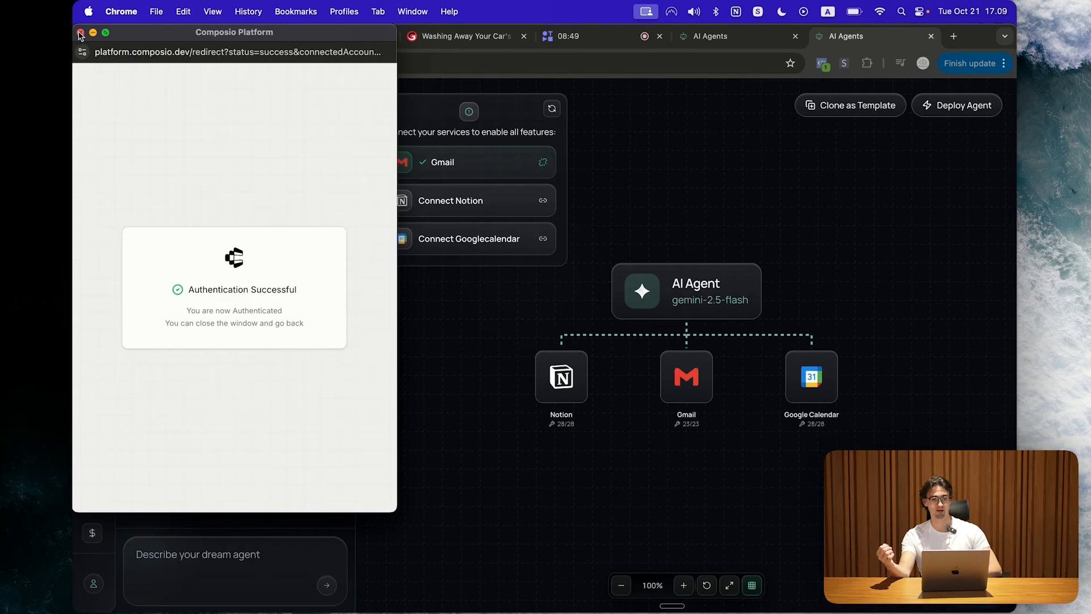
left_click(80, 33)
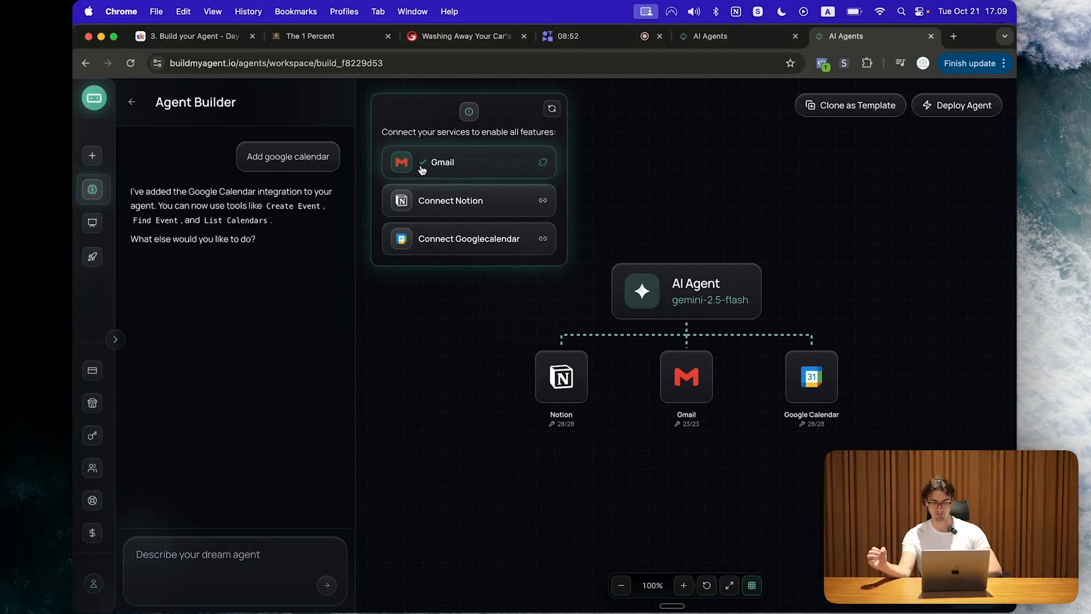
left_click(428, 239)
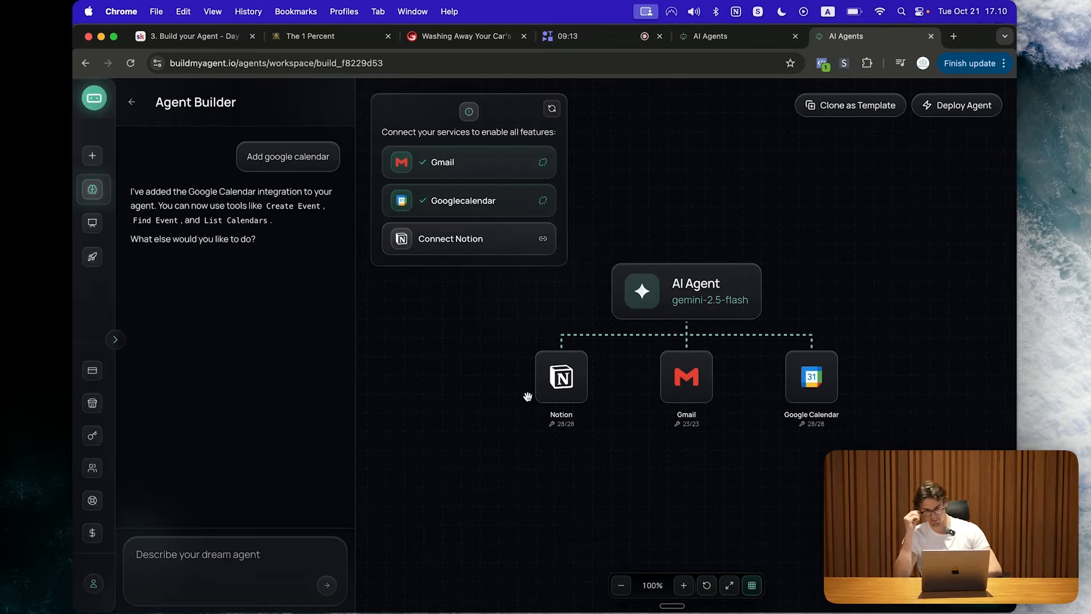
mouse_move(583, 354)
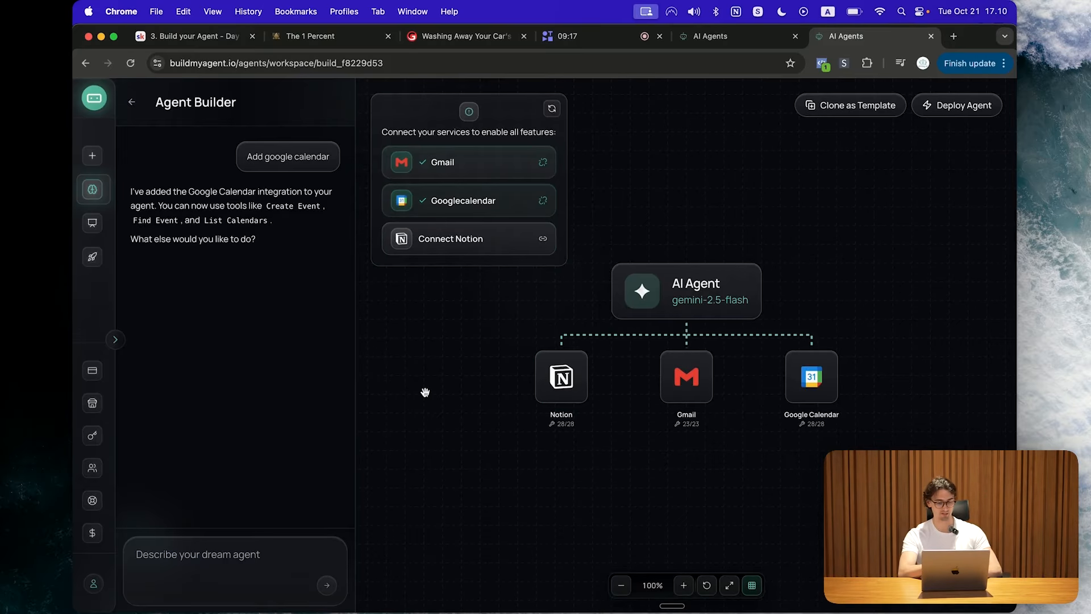
Step: Ask the builder to 'Delete my notion integration', then open the Test Agent panel
left_click(238, 553)
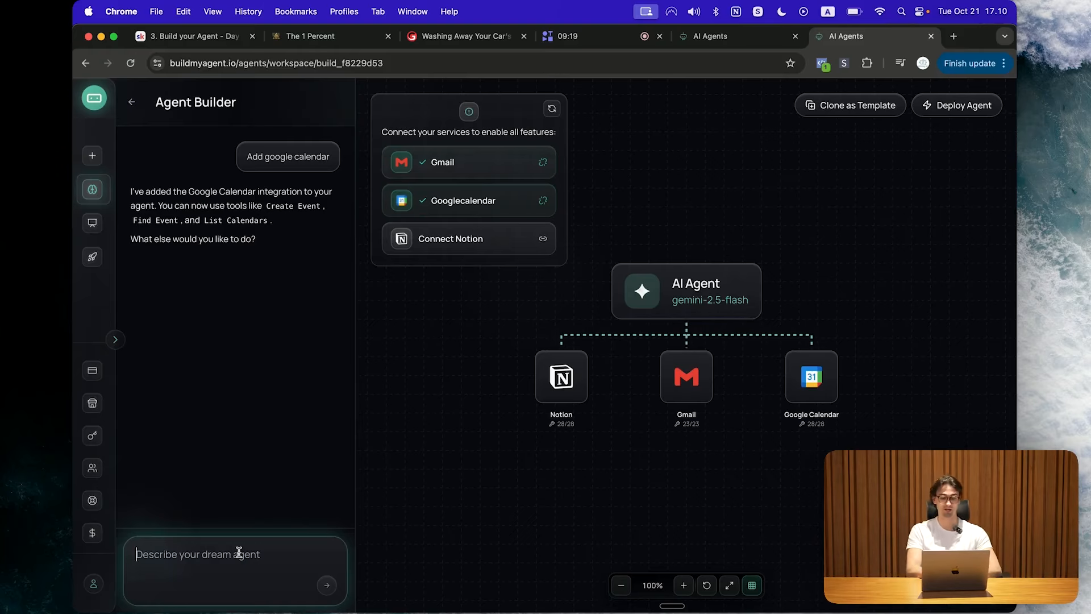
type("Delete my")
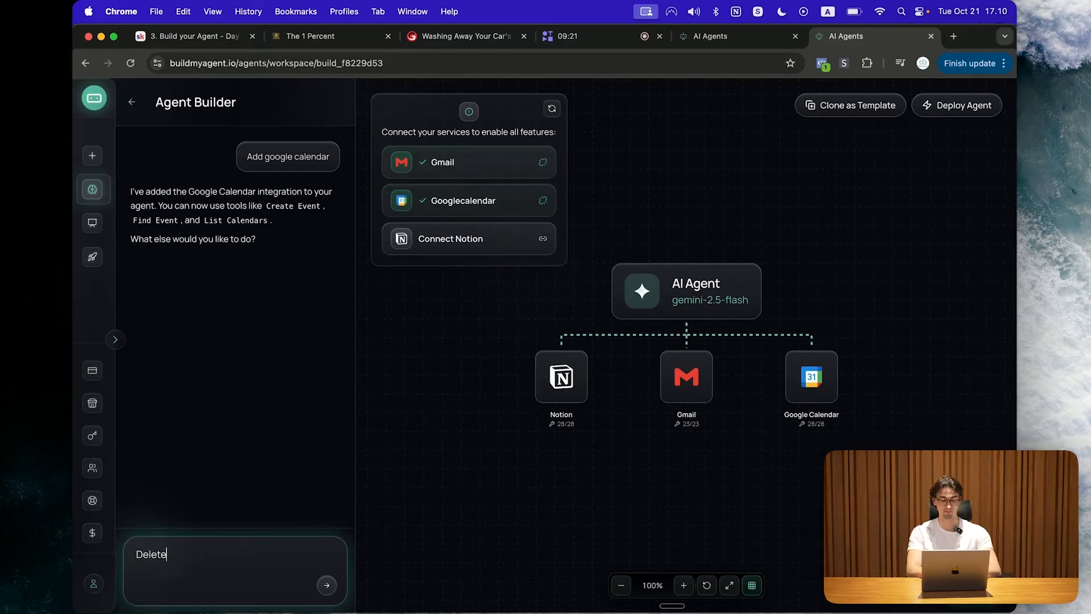
type(" notion integration")
key("Return")
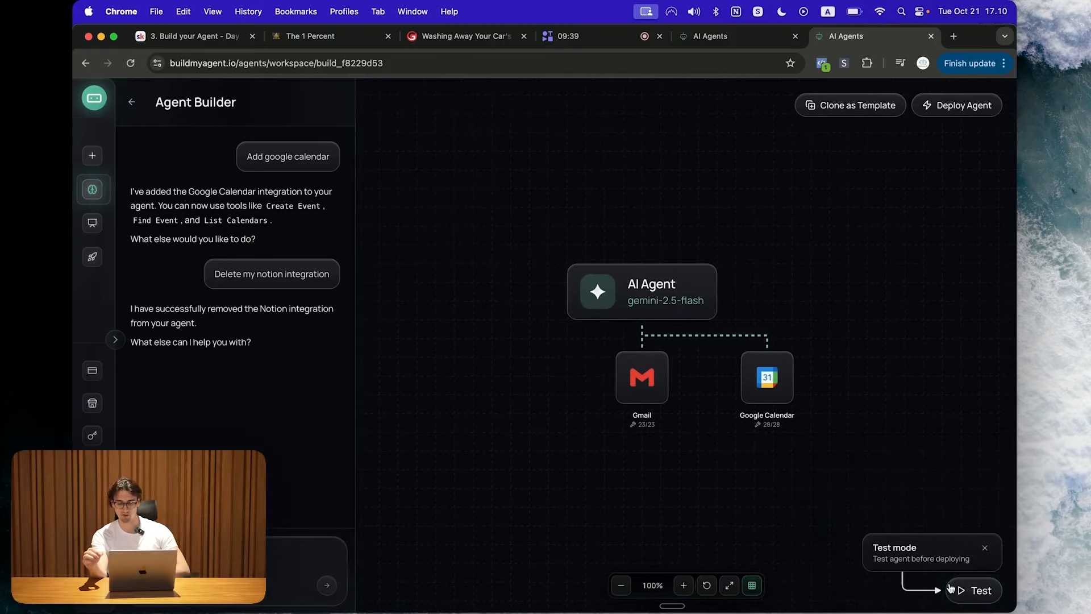
left_click(973, 590)
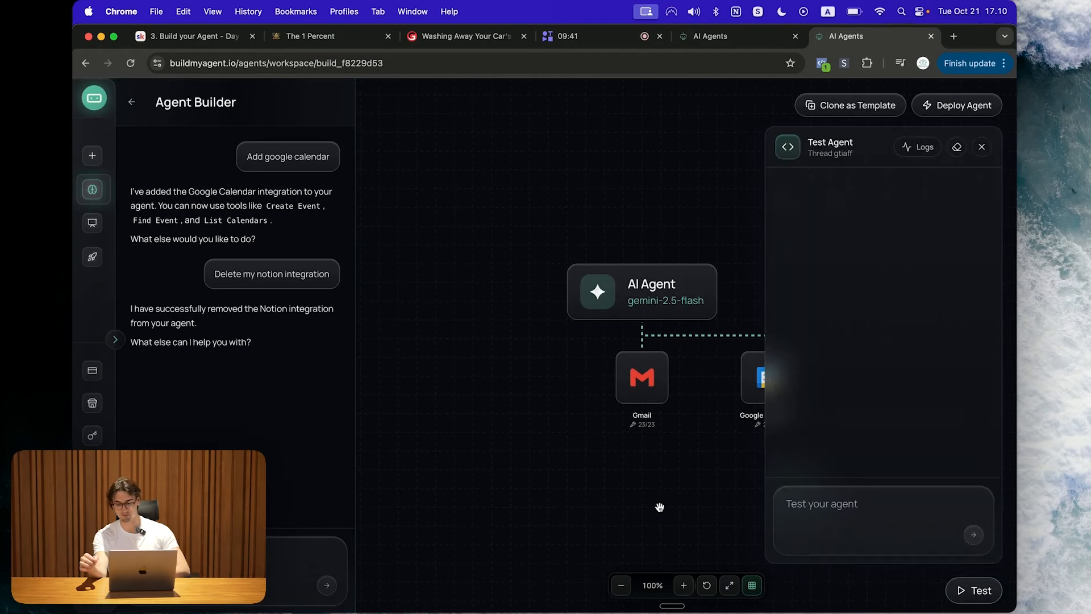
left_click_drag(724, 495, 609, 499)
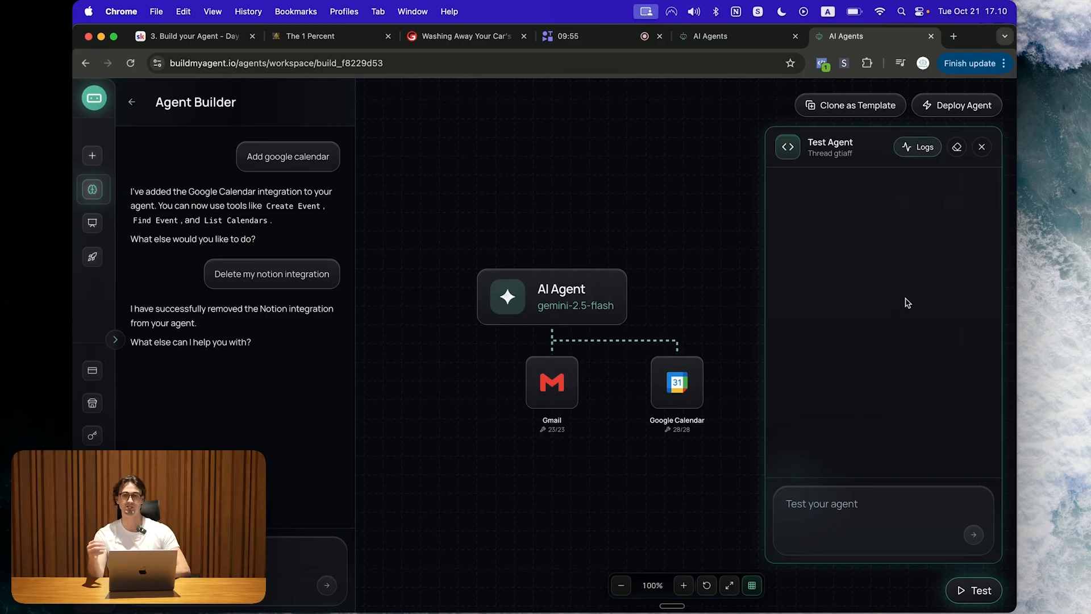
Step: Ask the agent in the test chat to email the support address saying you love their software
left_click(858, 493)
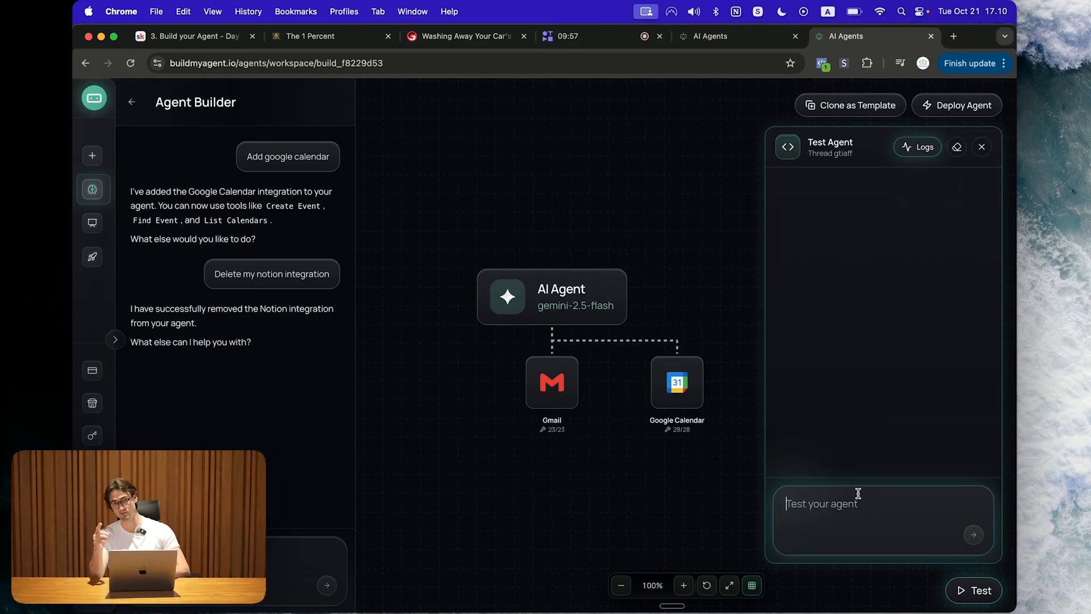
type("Send an email to")
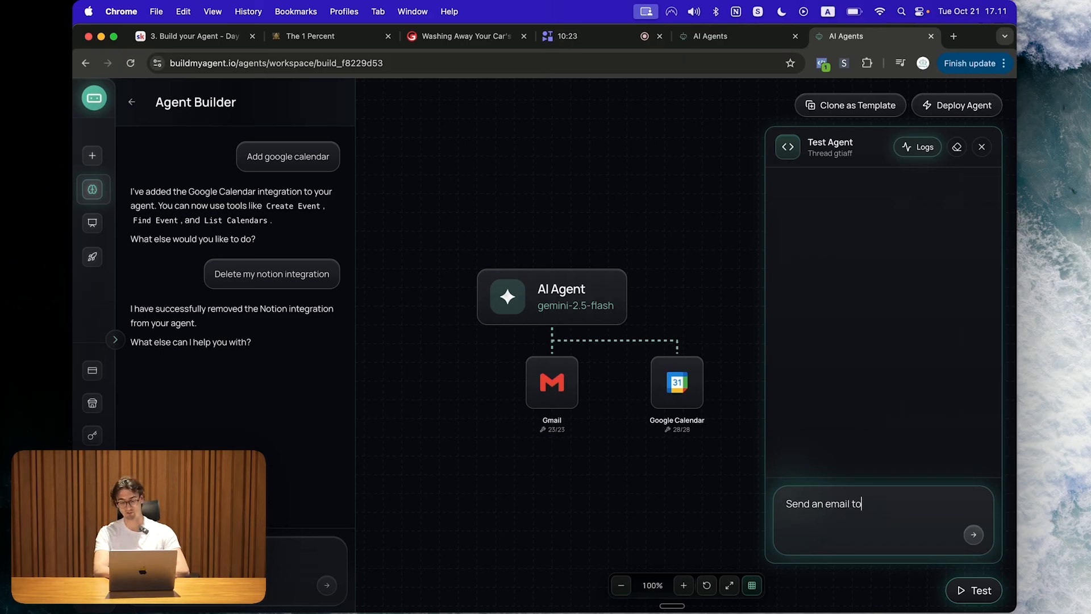
type("ildmyagent.io")
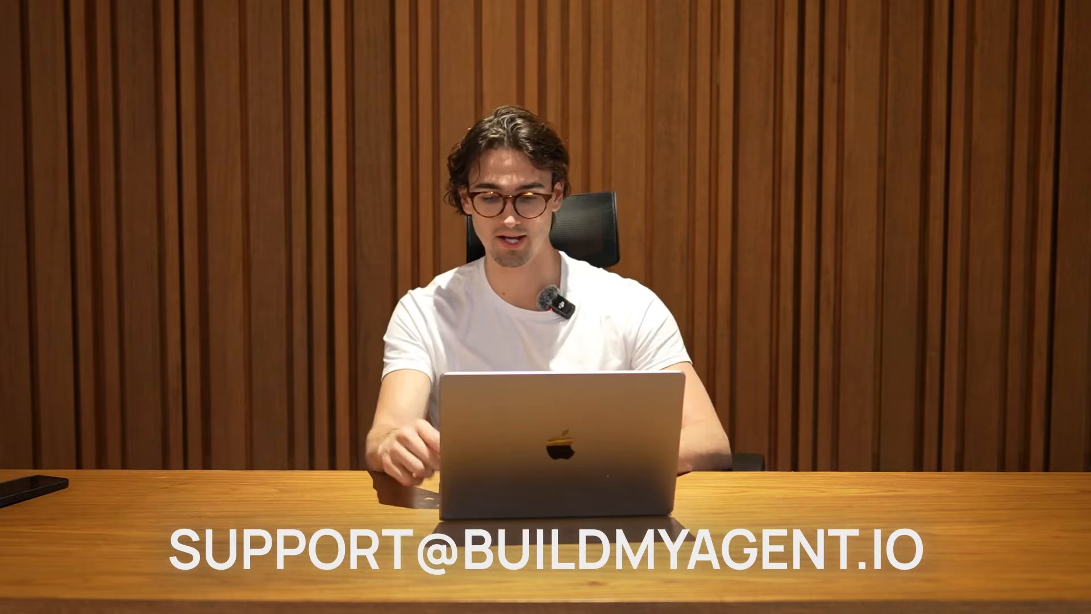
left_click_drag(921, 519, 782, 518)
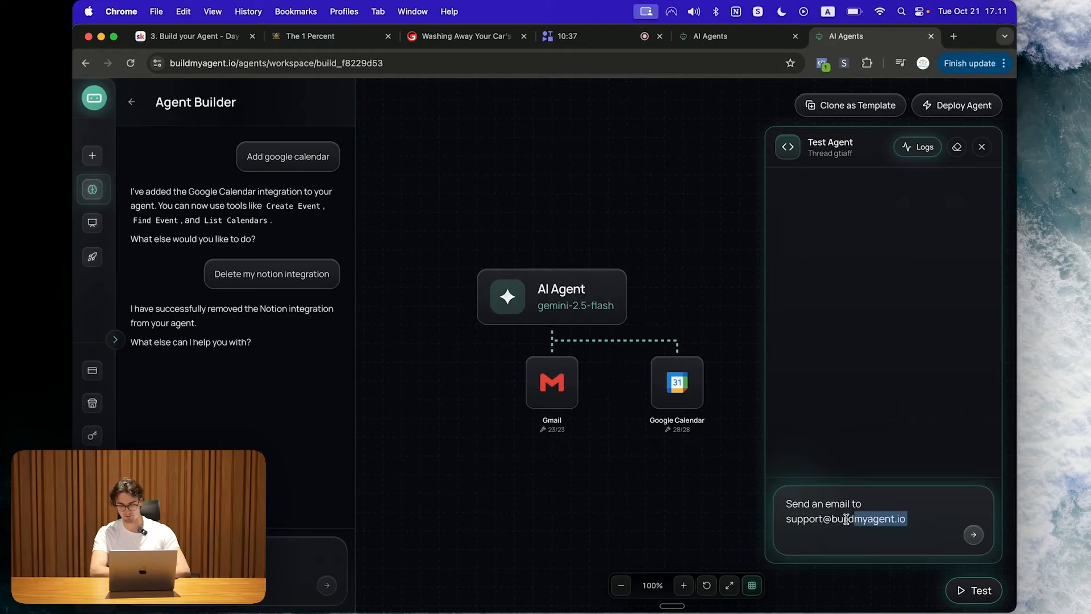
left_click(927, 516)
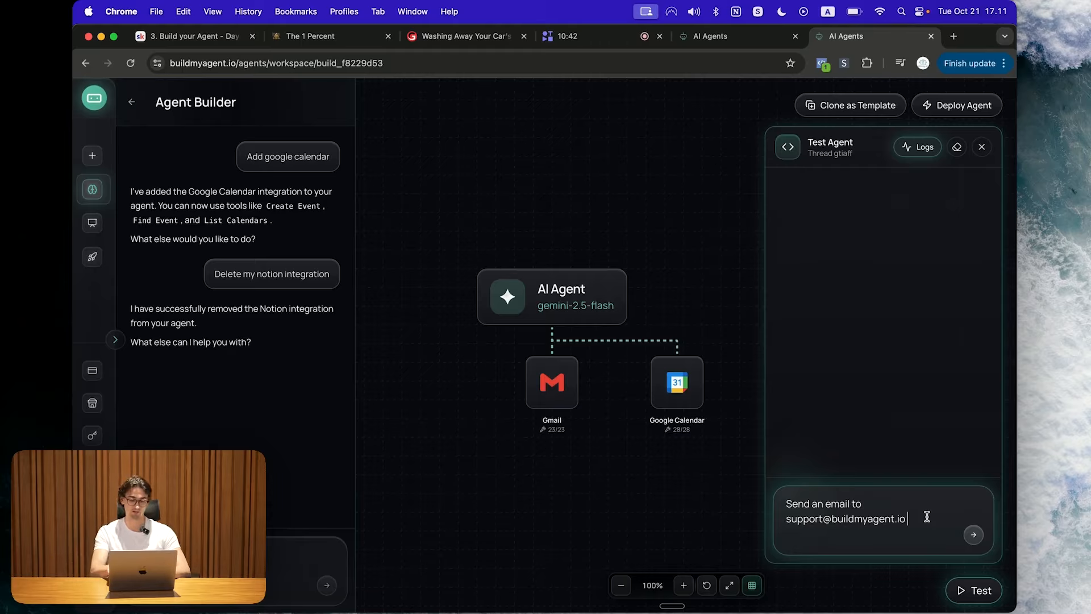
type("and aell that")
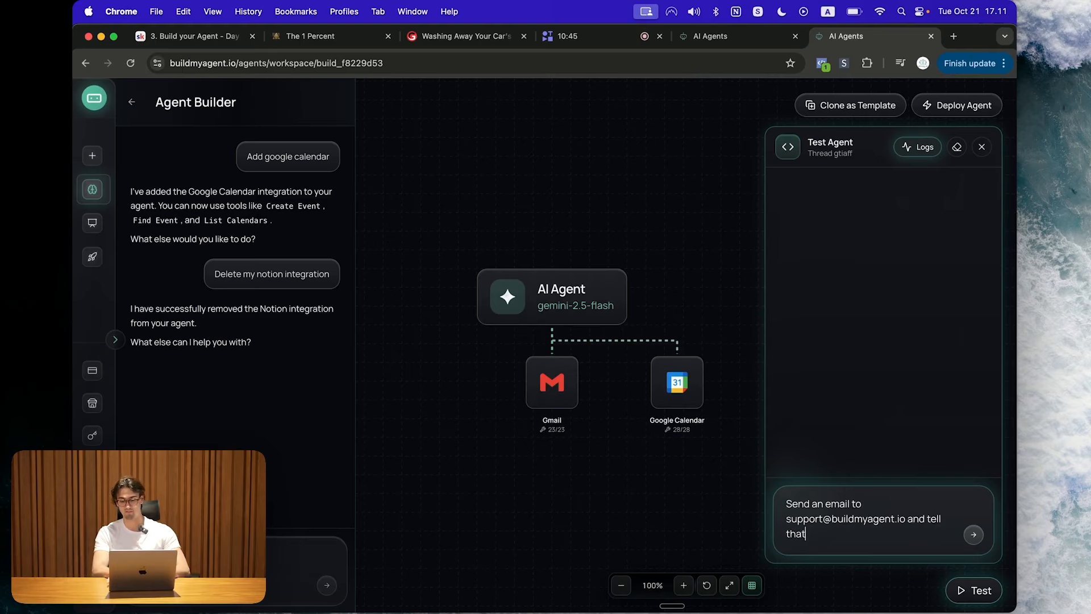
type("m that you wove their soft")
type("ware")
key("Return")
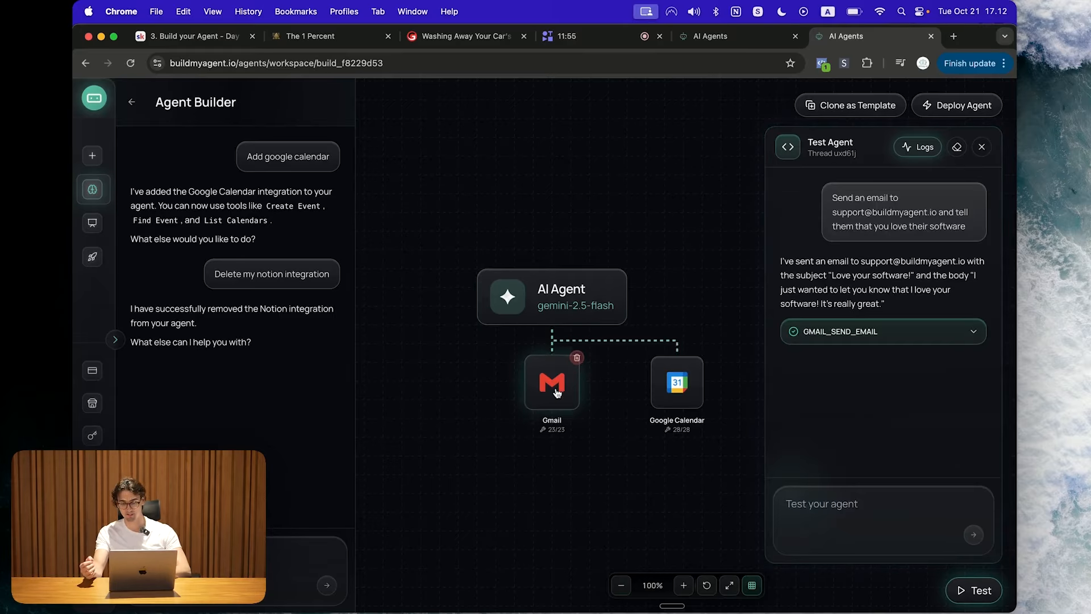
Step: Expand the GMAIL_SEND_EMAIL call details and toggle its tool call log
left_click(918, 334)
scroll(916, 336, "down", 4)
scroll(916, 335, "down", 4)
scroll(916, 335, "up", 10)
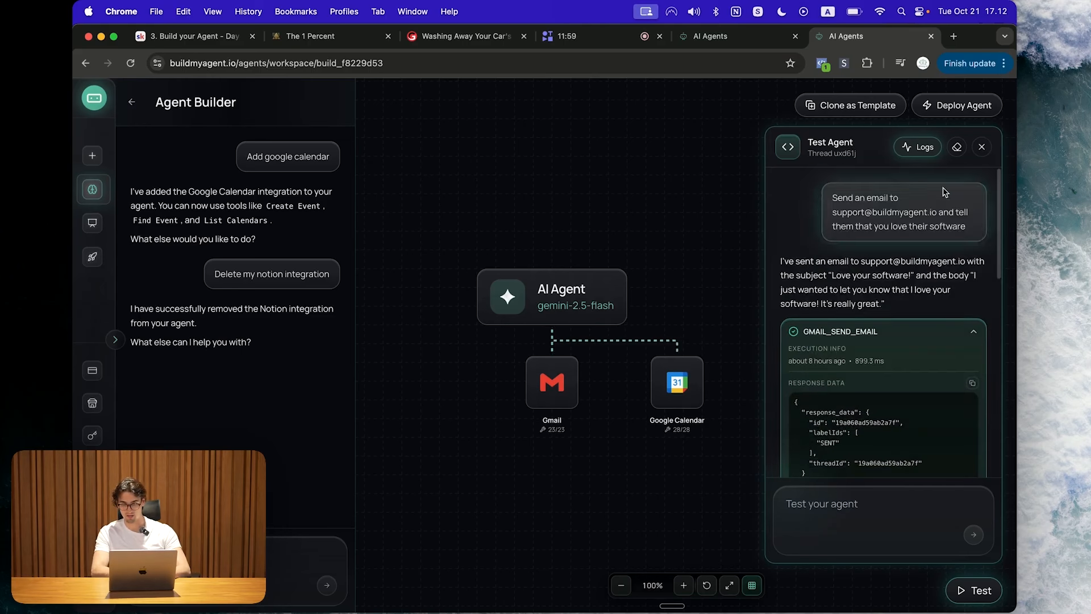
left_click(919, 154)
left_click(930, 154)
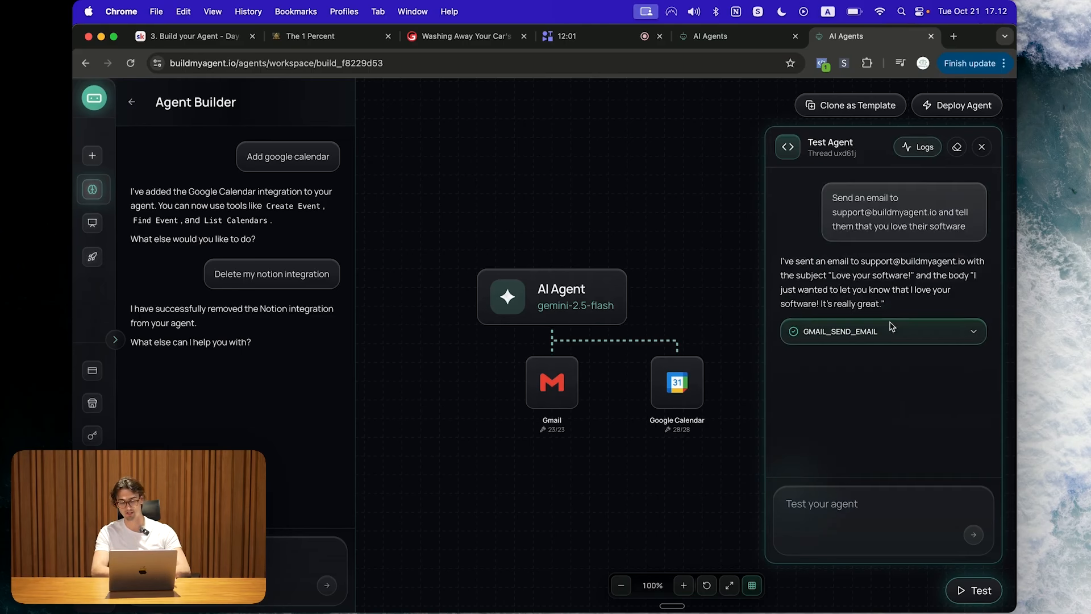
left_click(909, 148)
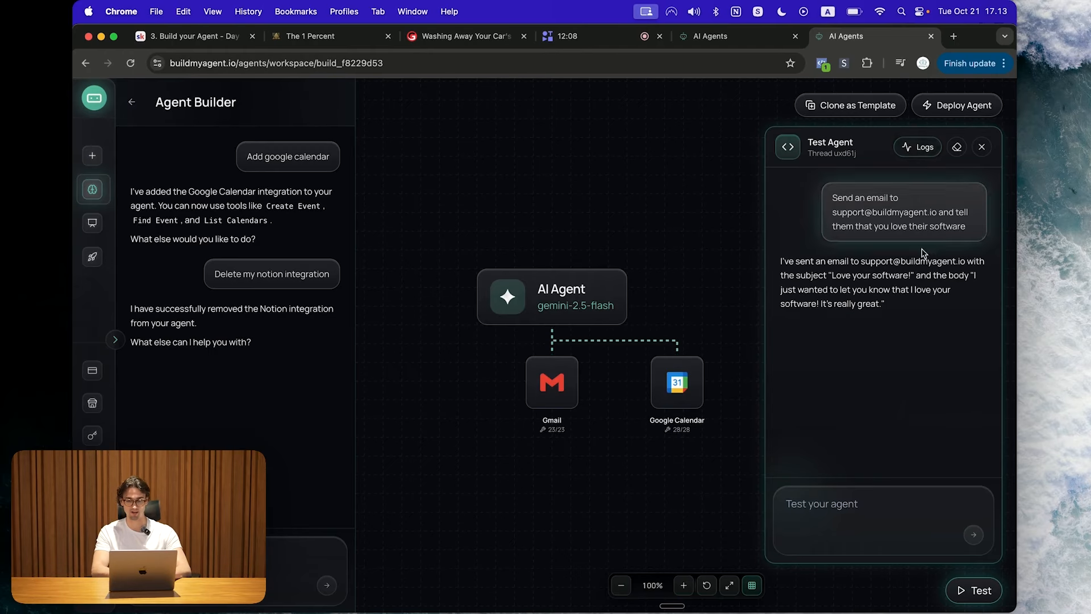
Step: Open Gmail's Sent folder in a new tab and view the 'Love your software!' email
left_click(914, 156)
left_click(955, 37)
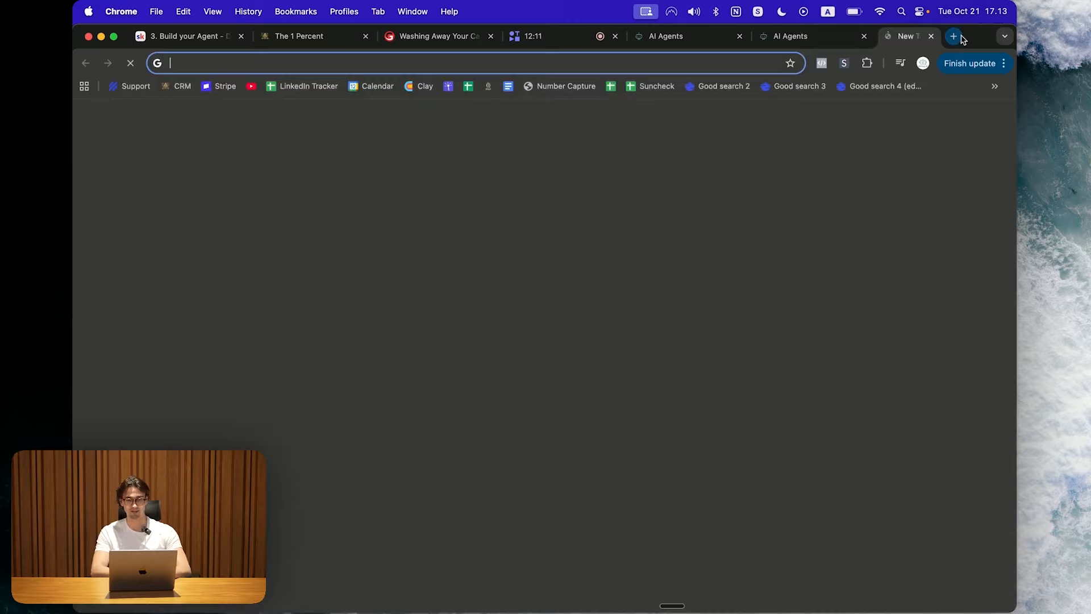
left_click(996, 118)
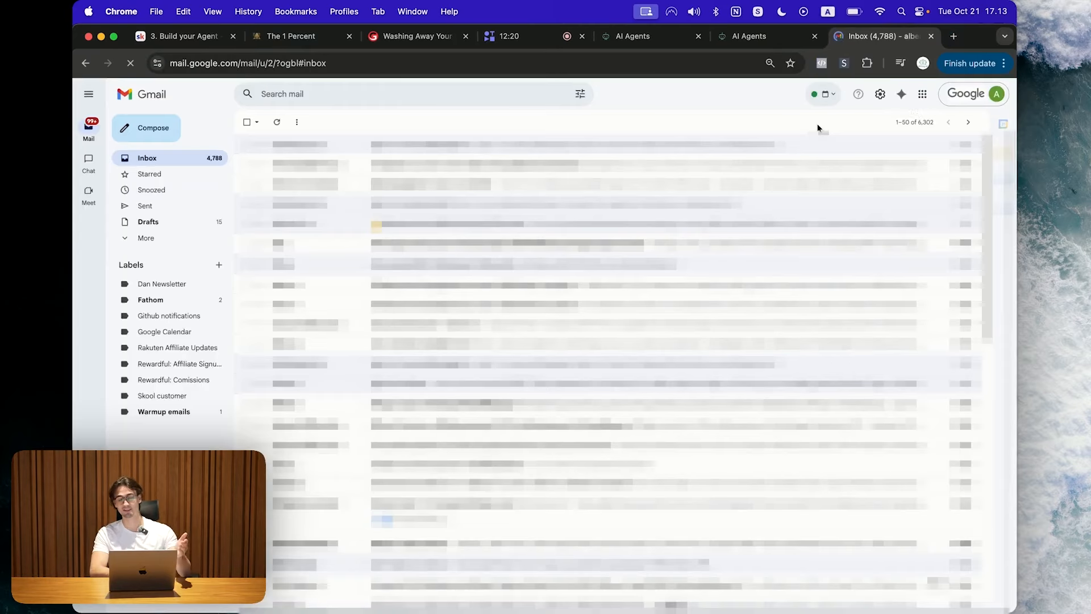
left_click(170, 206)
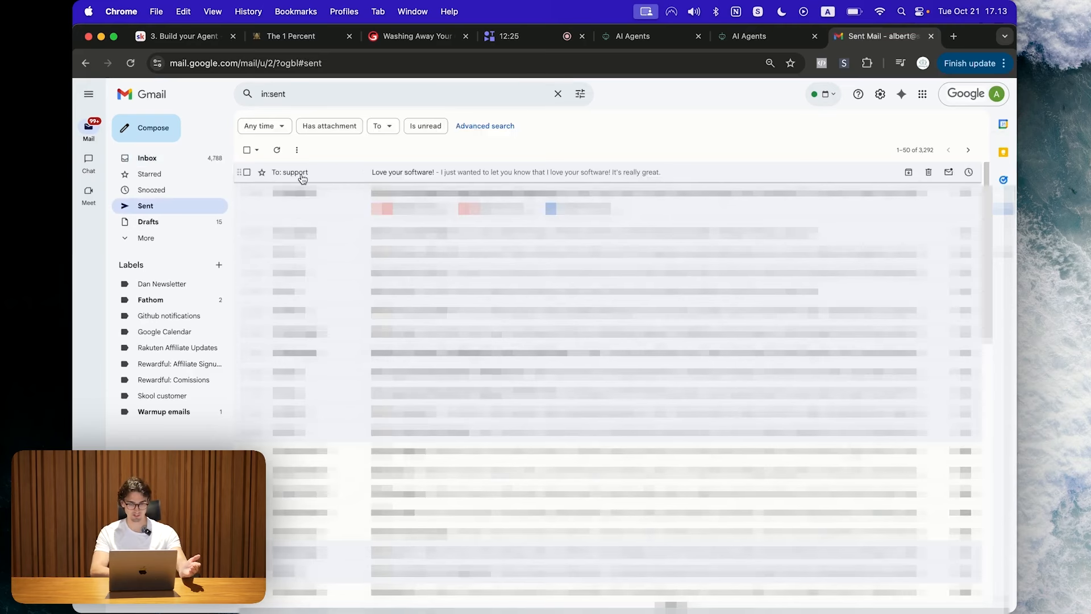
left_click(336, 178)
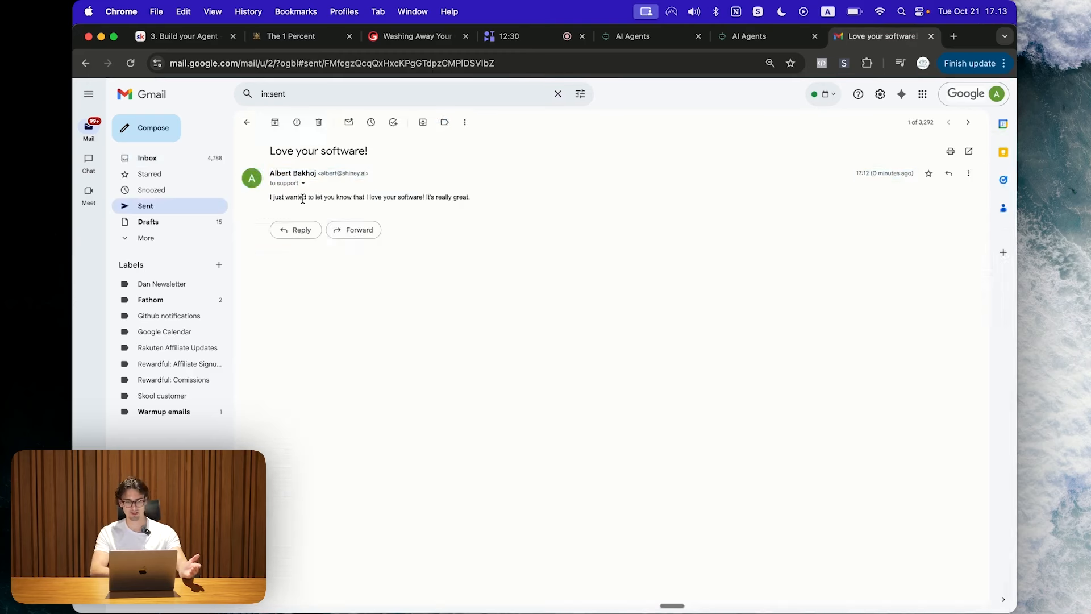
Step: Check the email's header text, then return to the Agent Builder tab
left_click_drag(266, 199, 426, 198)
left_click(314, 198)
left_click(502, 200)
left_click(662, 41)
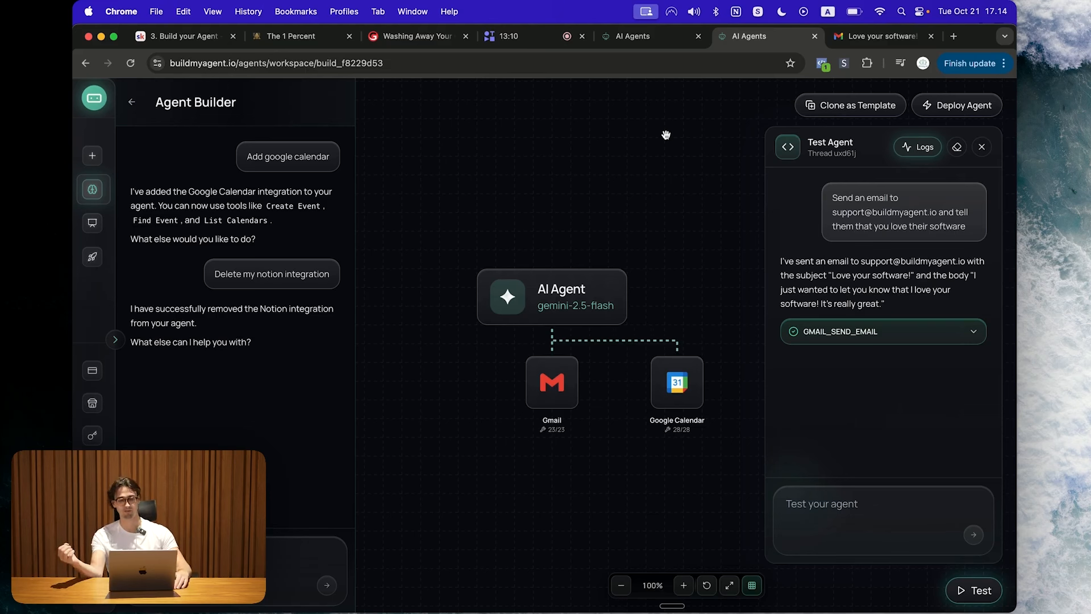
Step: Open the AI Agent's settings and browse the model list, leaving Google: Gemini 2.5 Flash selected
left_click(548, 292)
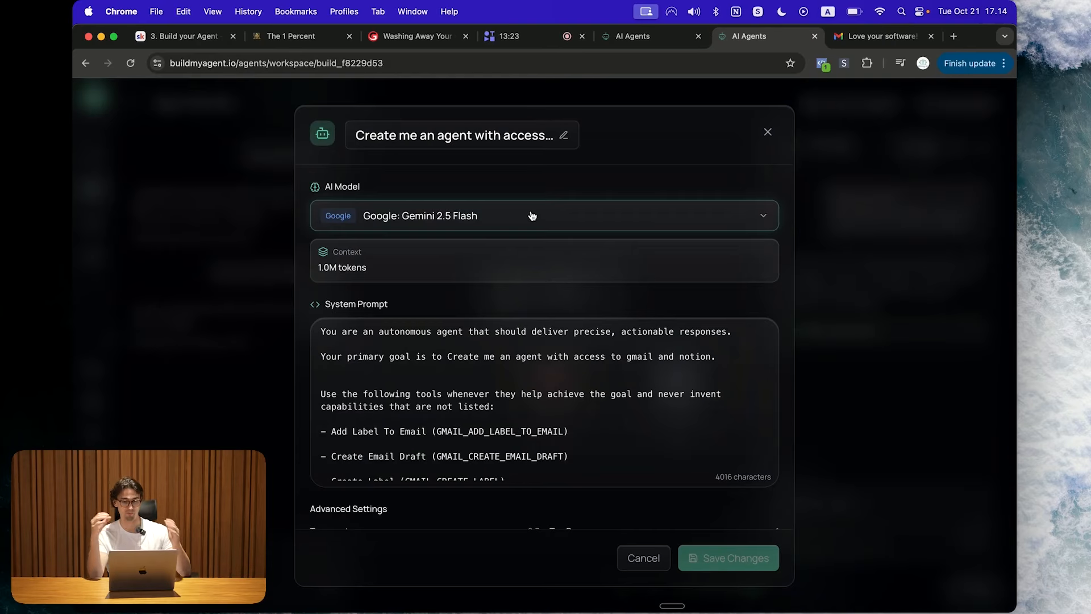
left_click(532, 215)
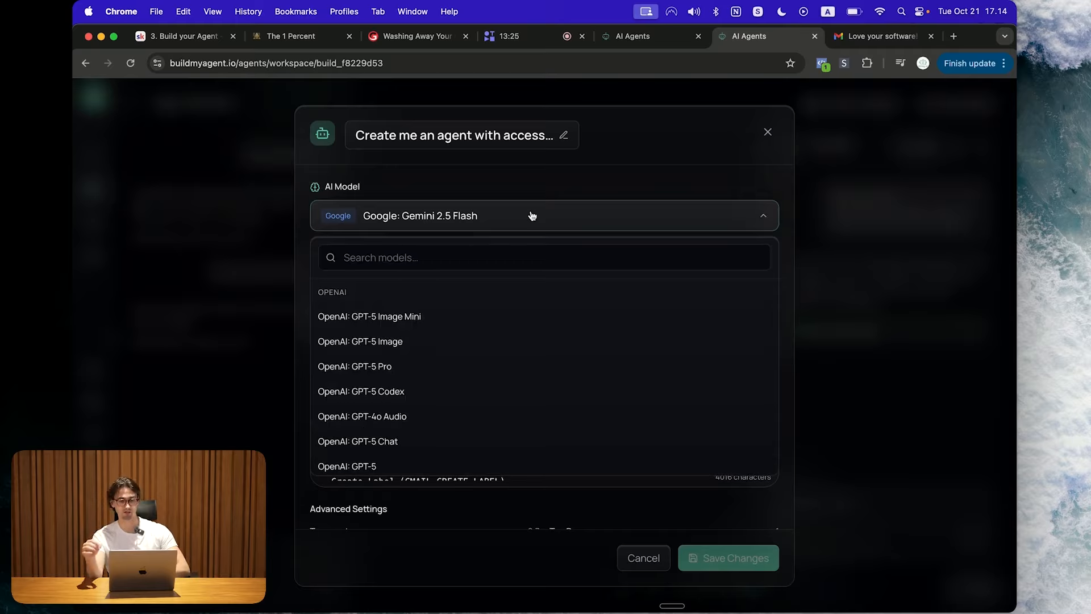
scroll(510, 345, "down", 6)
scroll(511, 345, "down", 10)
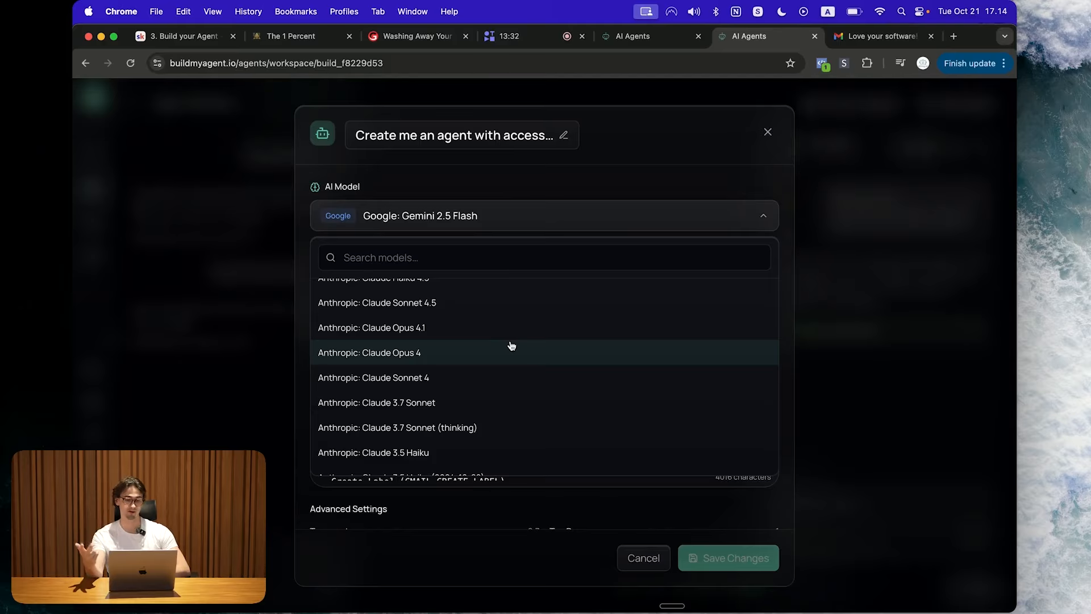
scroll(512, 345, "down", 15)
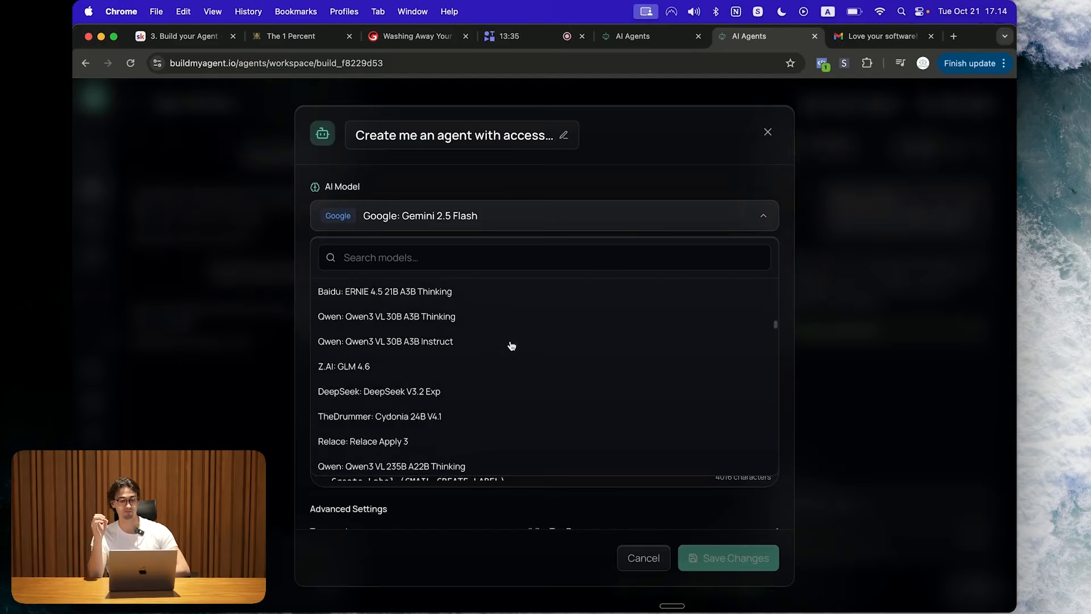
left_click(569, 215)
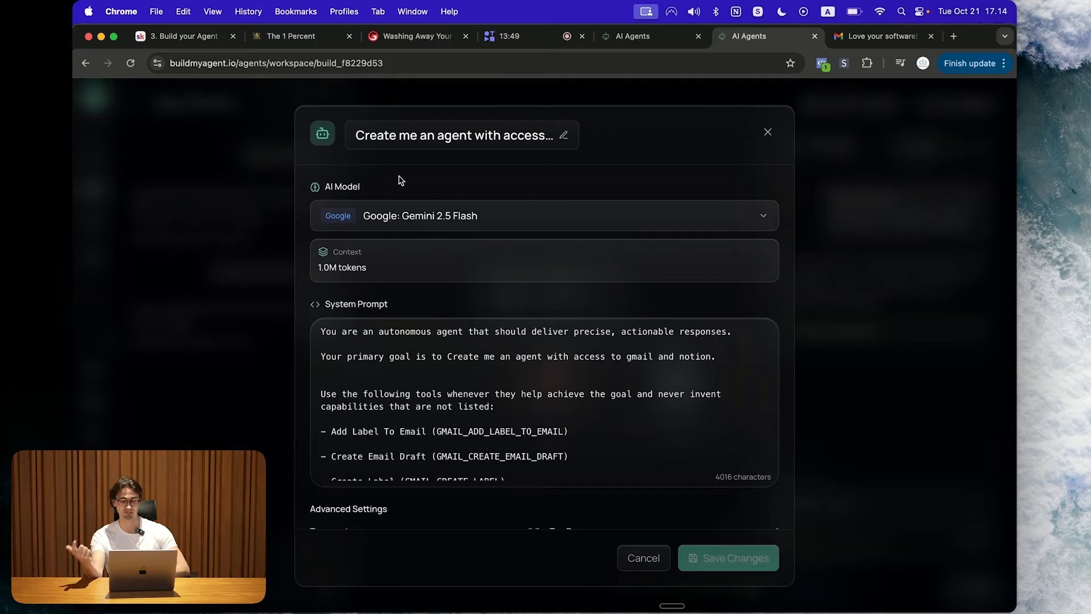
left_click(958, 40)
Step: Search Google for 'gemini 2.5 flash model cost' ($0.10/$0.40 per million tokens), then close that tab
type("gemini 2")
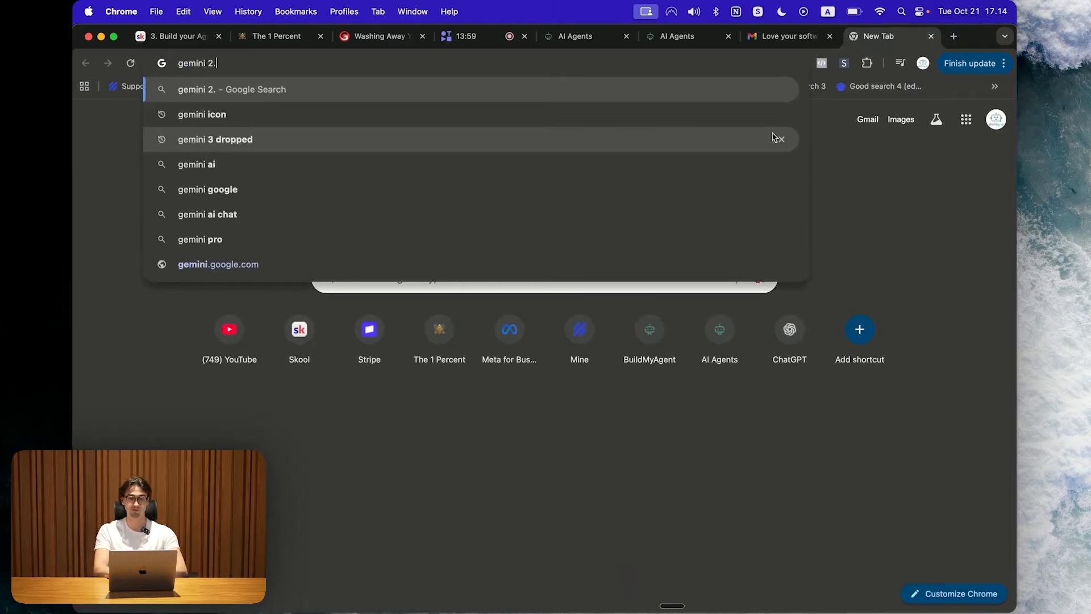
type(".5 flash model cost")
key("Return")
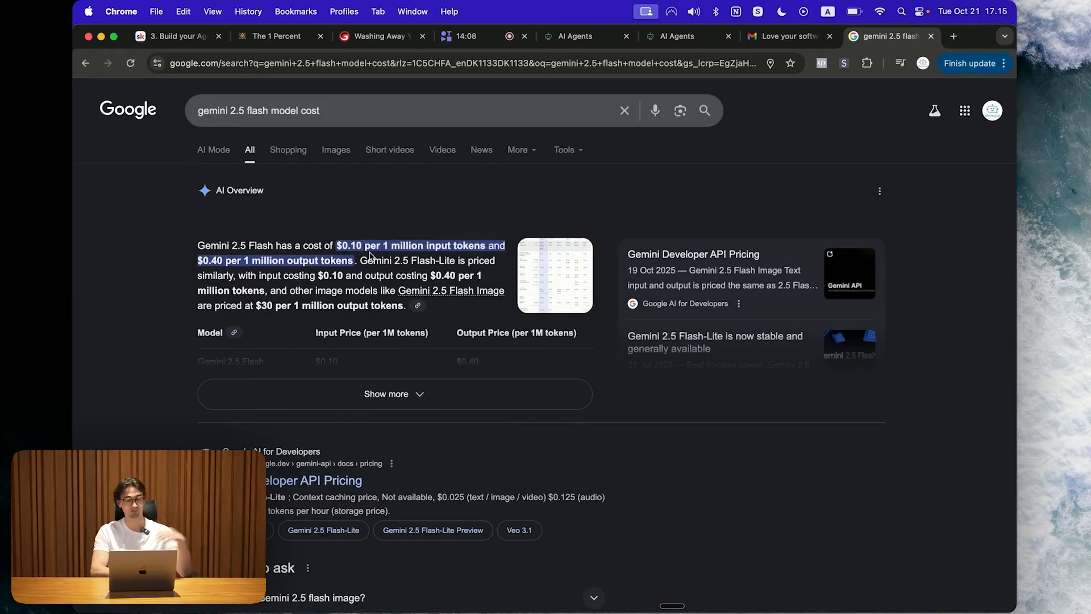
key("super+w")
left_click(500, 210)
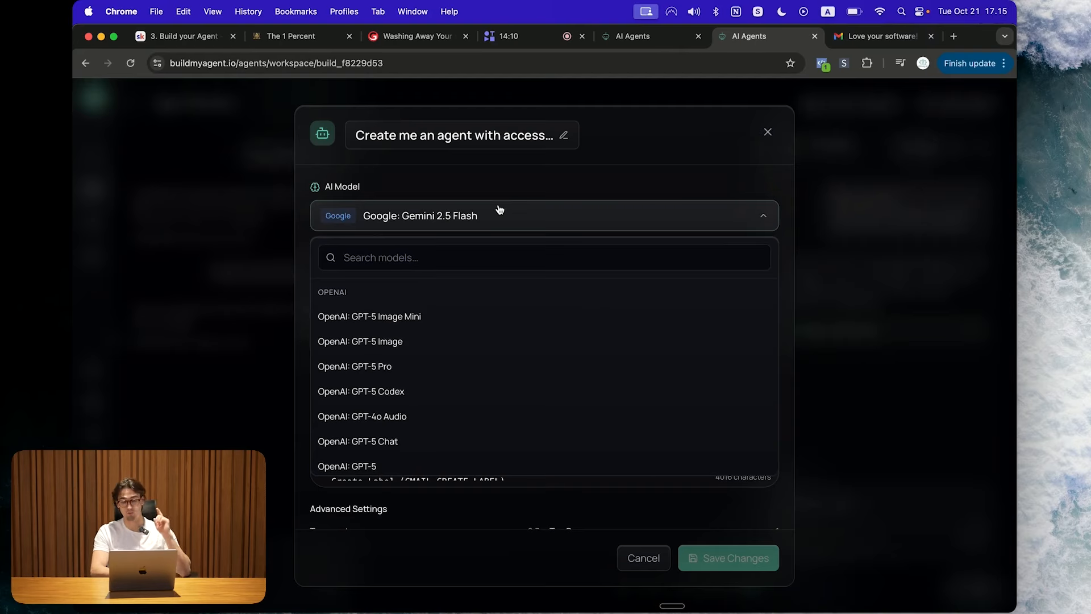
left_click(435, 251)
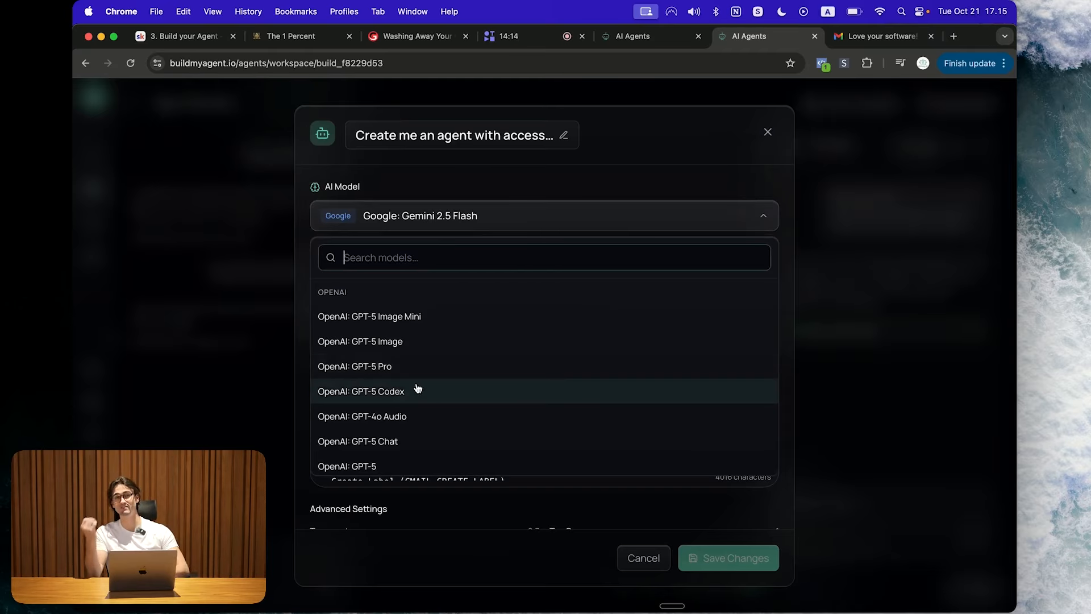
left_click(792, 255)
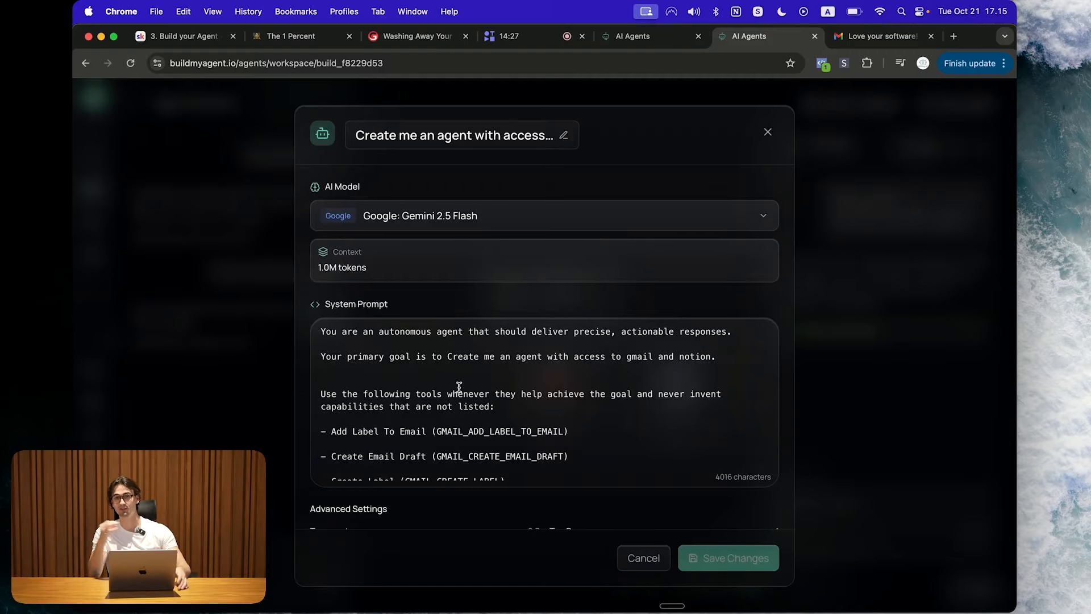
scroll(459, 388, "down", 1)
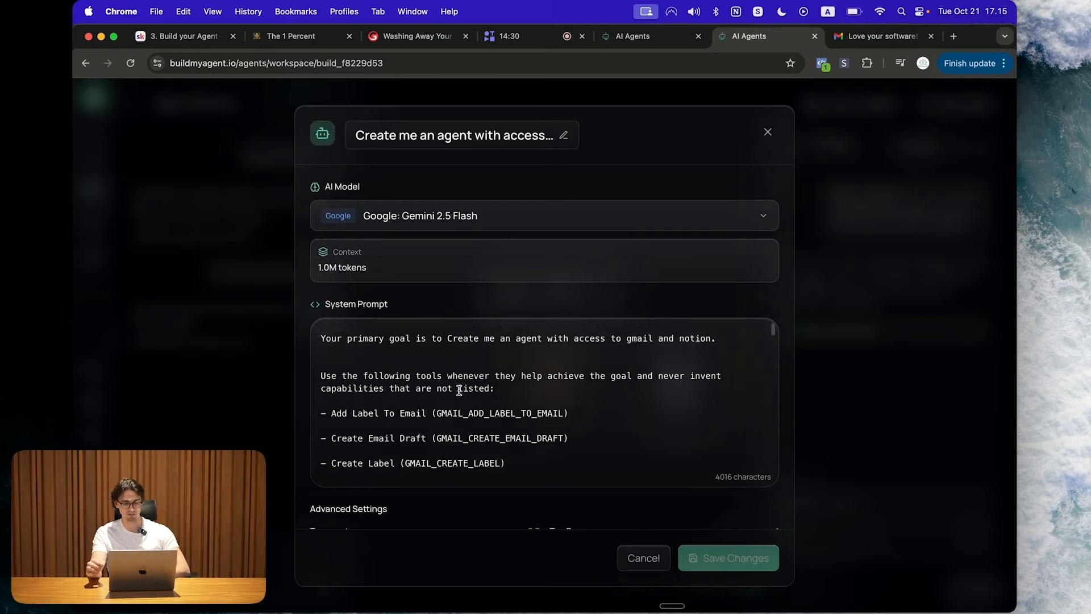
scroll(459, 390, "up", 1)
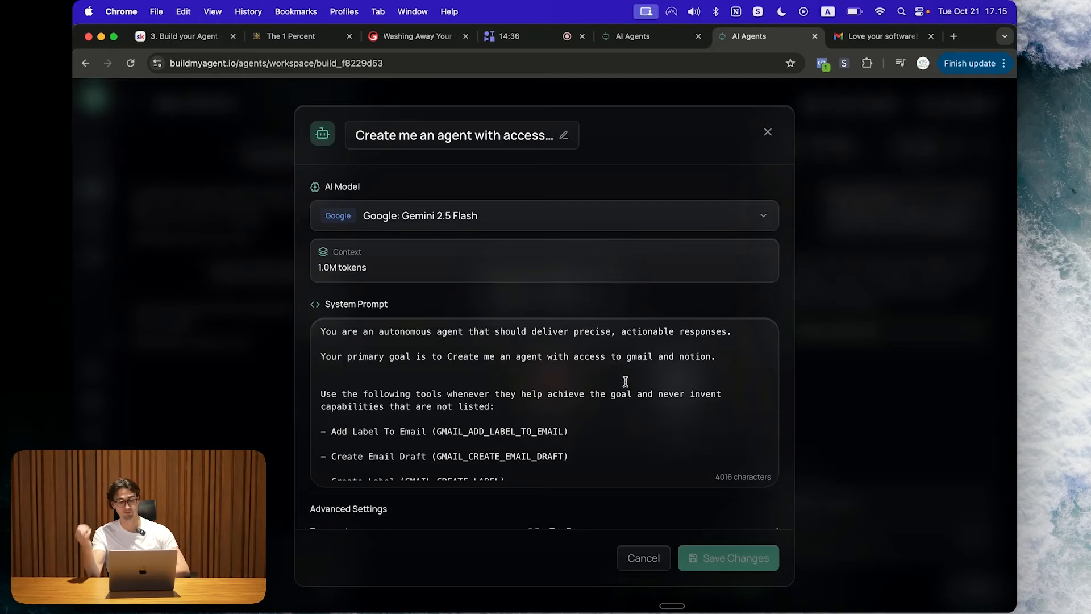
scroll(626, 381, "down", 2)
scroll(626, 381, "down", 10)
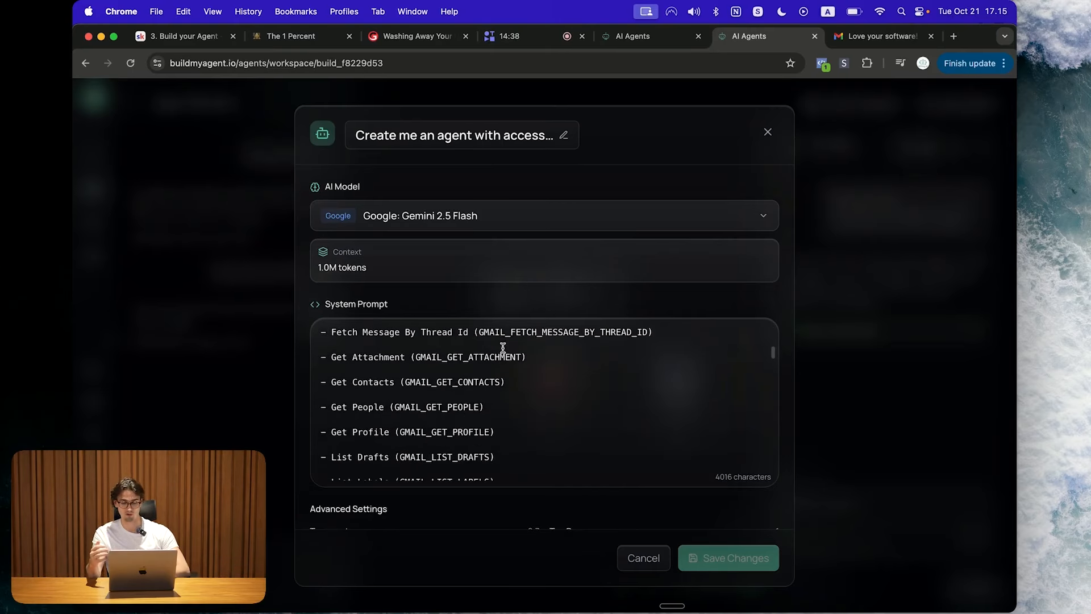
scroll(503, 348, "down", 10)
scroll(786, 376, "down", 2)
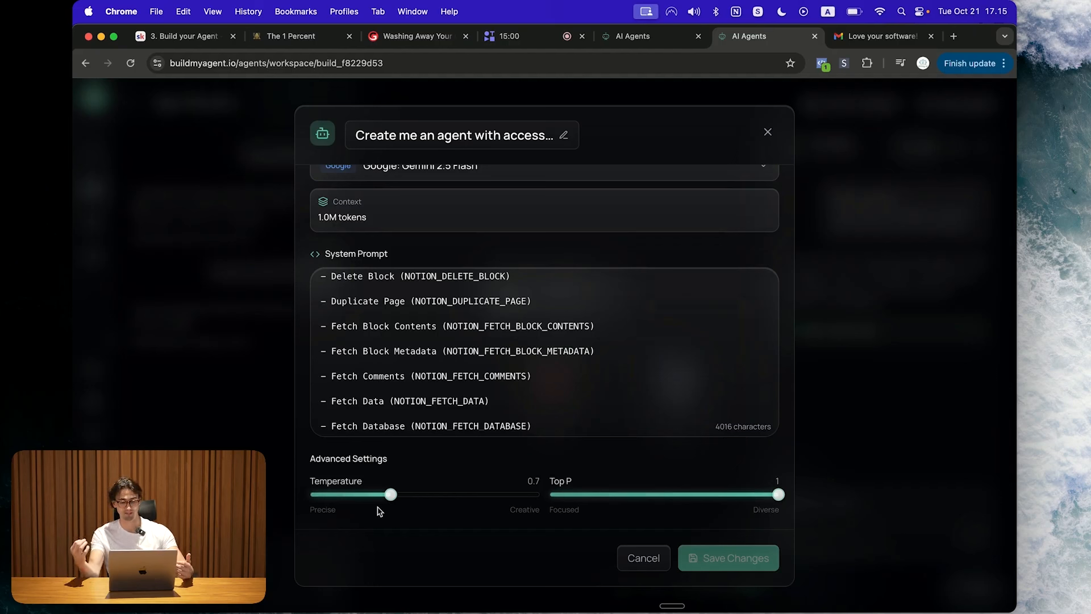
Step: Set the agent's Temperature slider to 0.3
left_click_drag(391, 495, 345, 483)
left_click(380, 518)
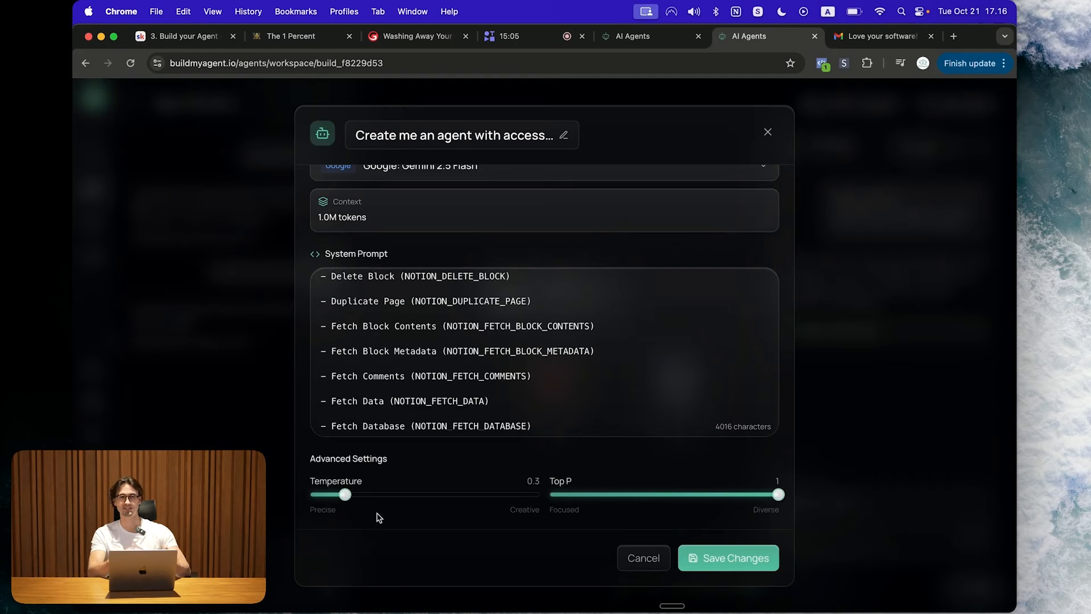
left_click_drag(345, 494, 482, 494)
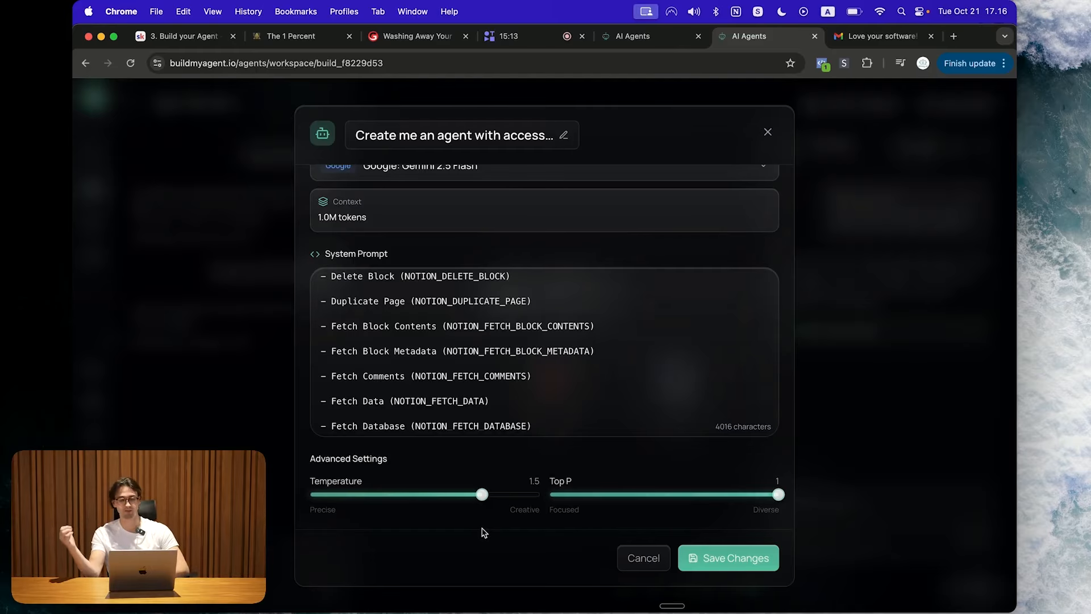
left_click_drag(482, 494, 348, 508)
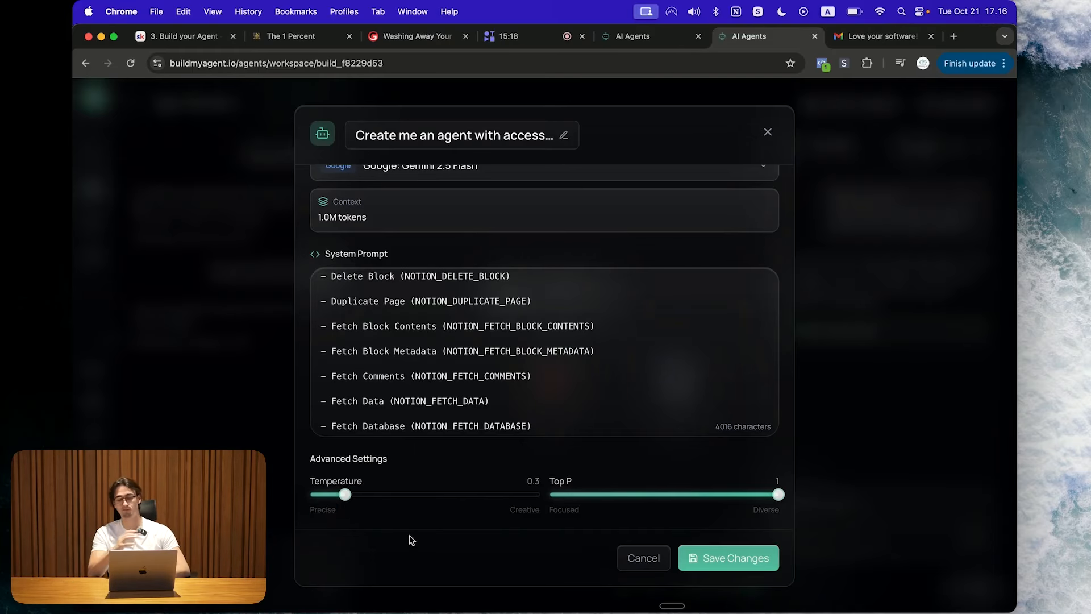
Step: Rename the agent to 'Gmail Agent'
scroll(455, 341, "up", 2)
left_click(473, 135)
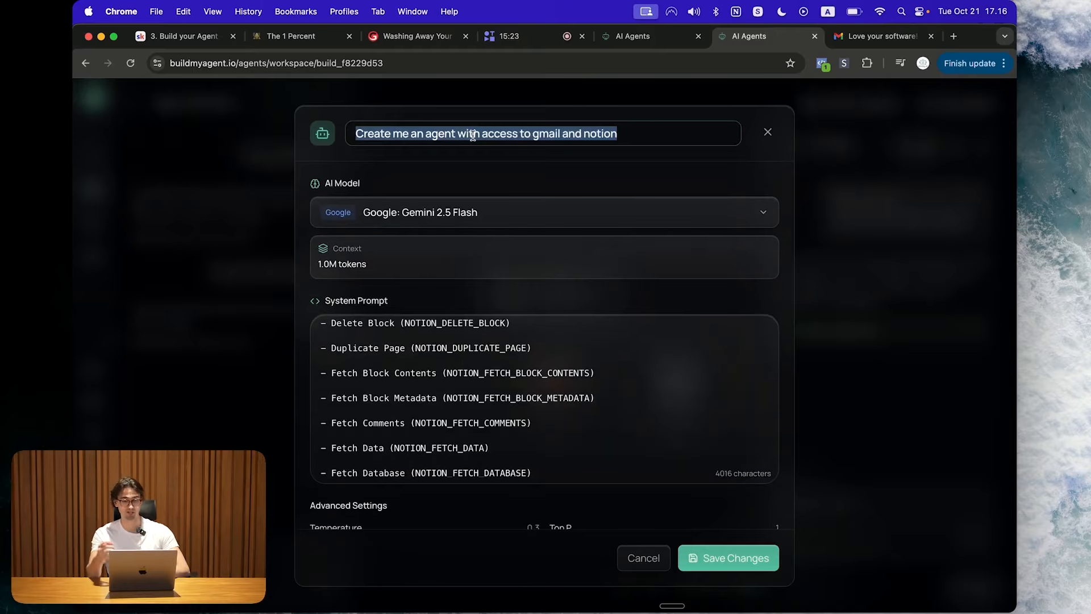
type("Gmail Agent")
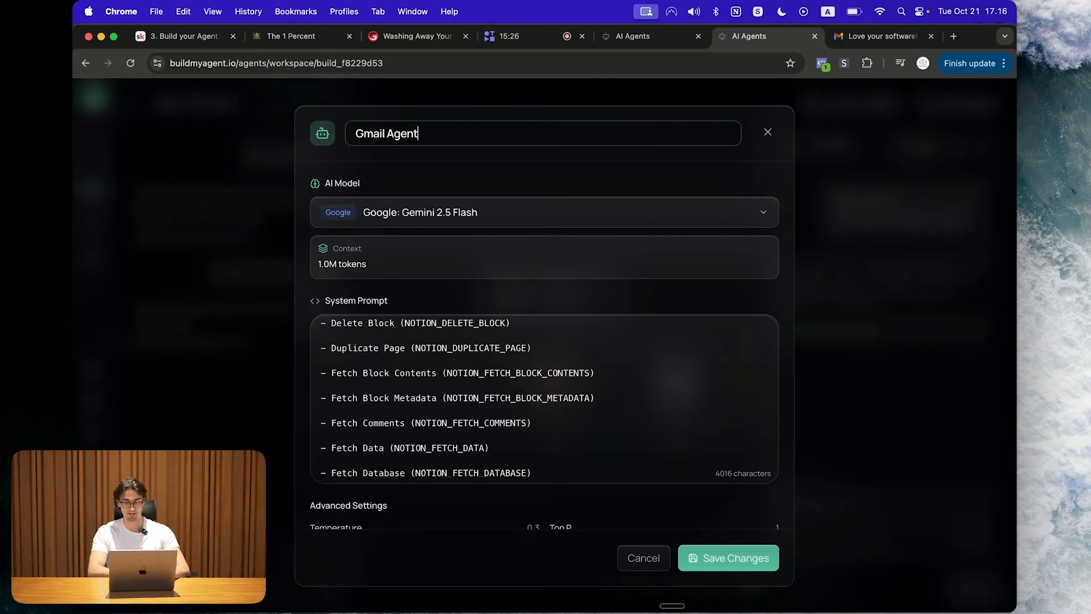
left_click(680, 190)
scroll(704, 286, "down", 1)
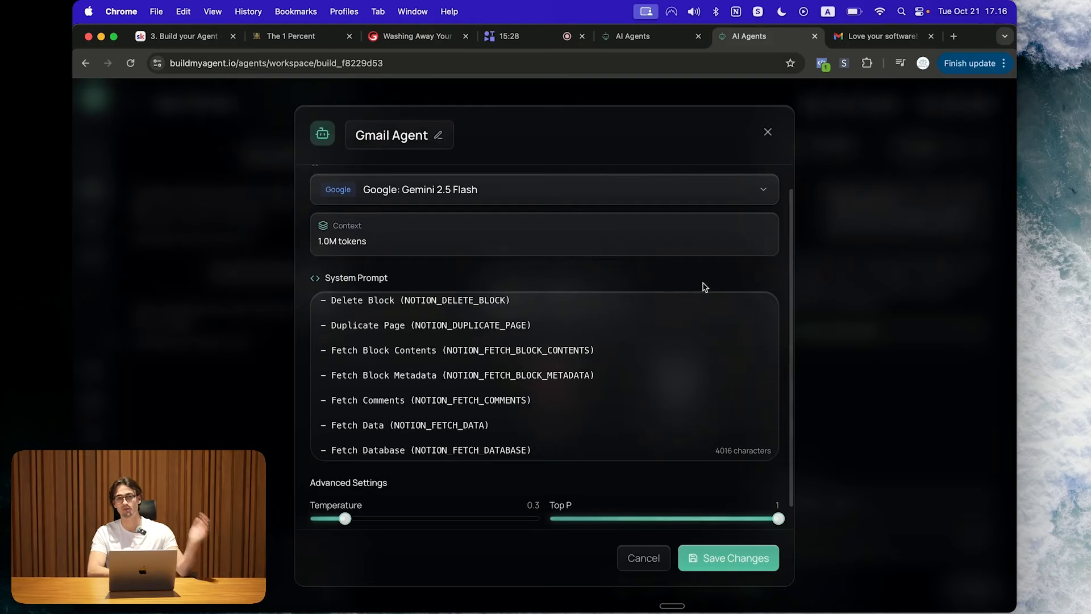
scroll(777, 256, "down", 1)
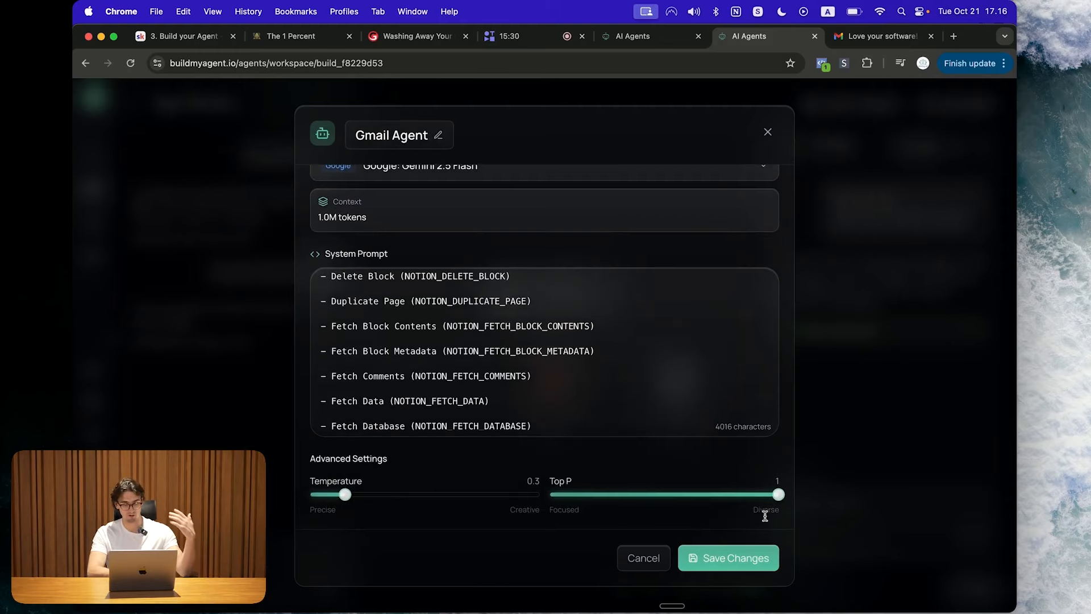
Step: Save the settings and insert 'You only speak spanish' as the system prompt's first line
left_click(735, 560)
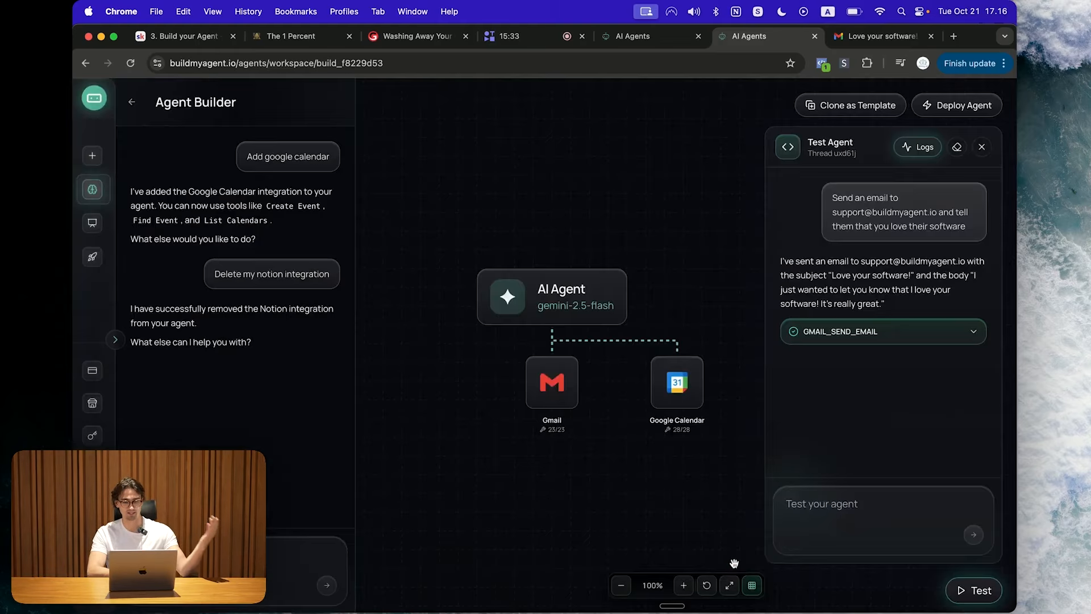
scroll(728, 490, "up", 1)
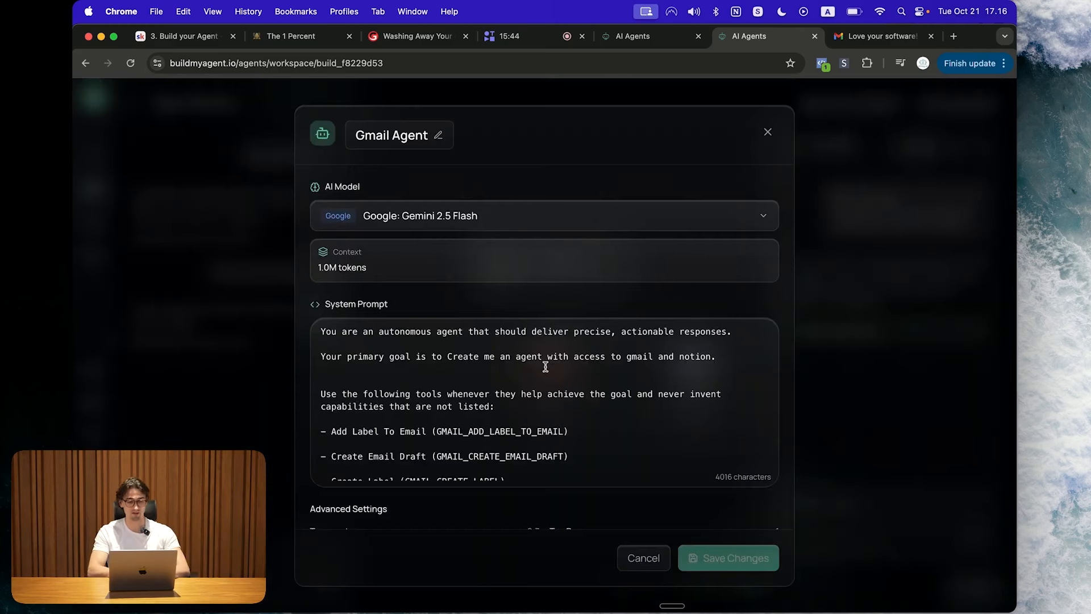
left_click(322, 331)
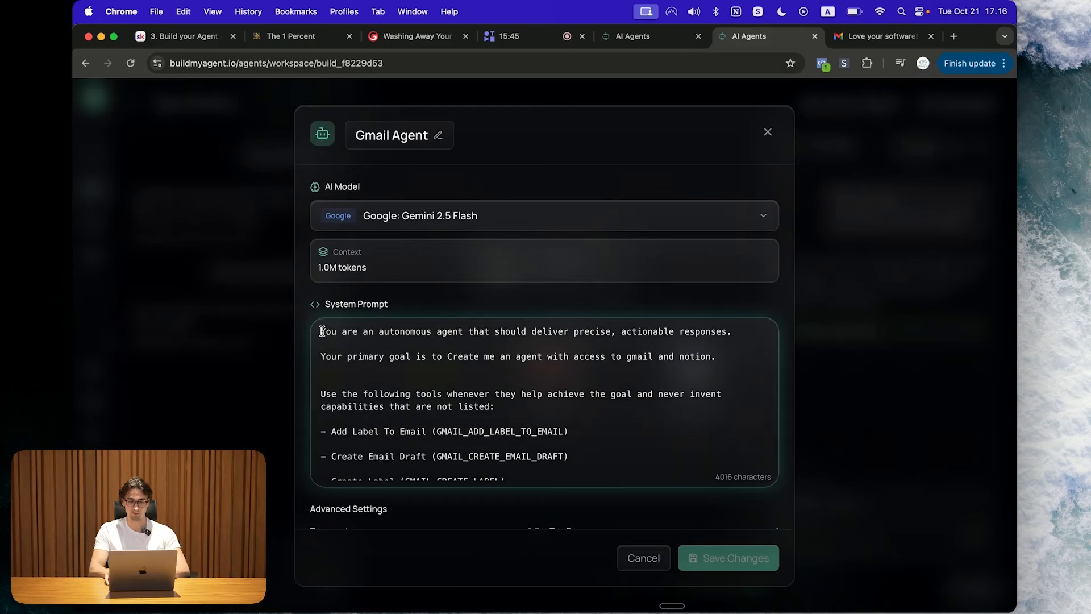
key("Return")
key("Return")
key("Up")
key("Up")
type("You only speak spani")
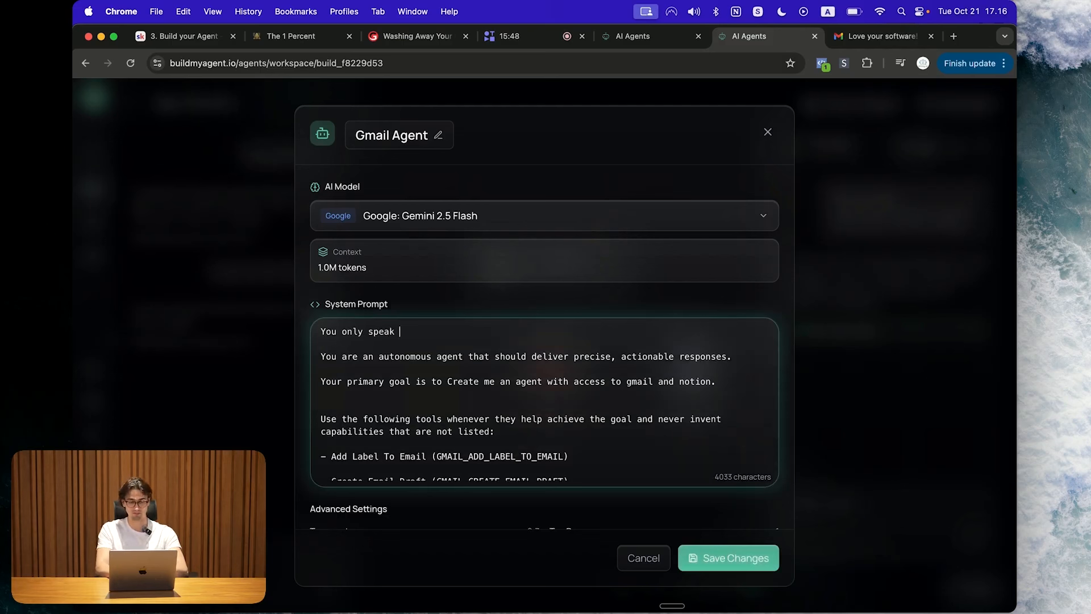
type("sh")
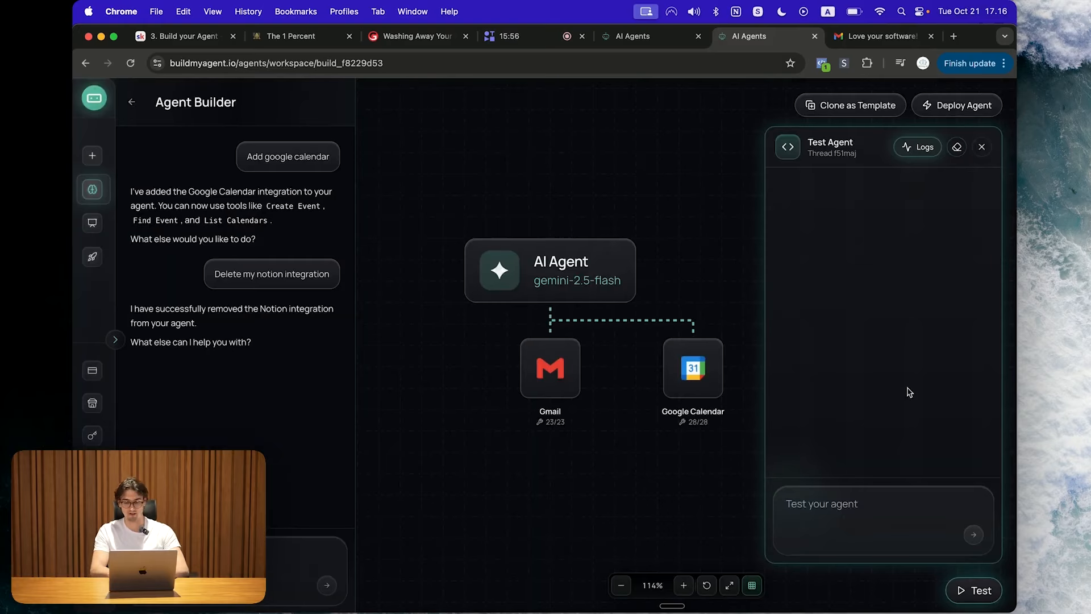
Step: Send 'Hello' to the agent in the Test Agent chat
left_click(873, 507)
type("Hel")
type("lo")
key("Return")
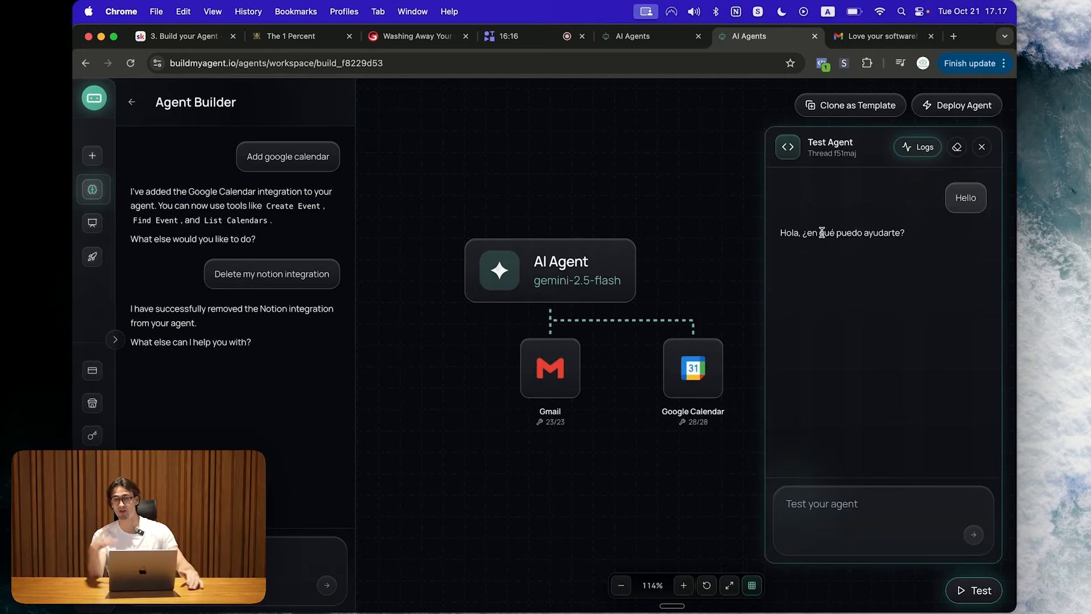
Step: Reopen the agent's settings and look through the AI model list
left_click(494, 258)
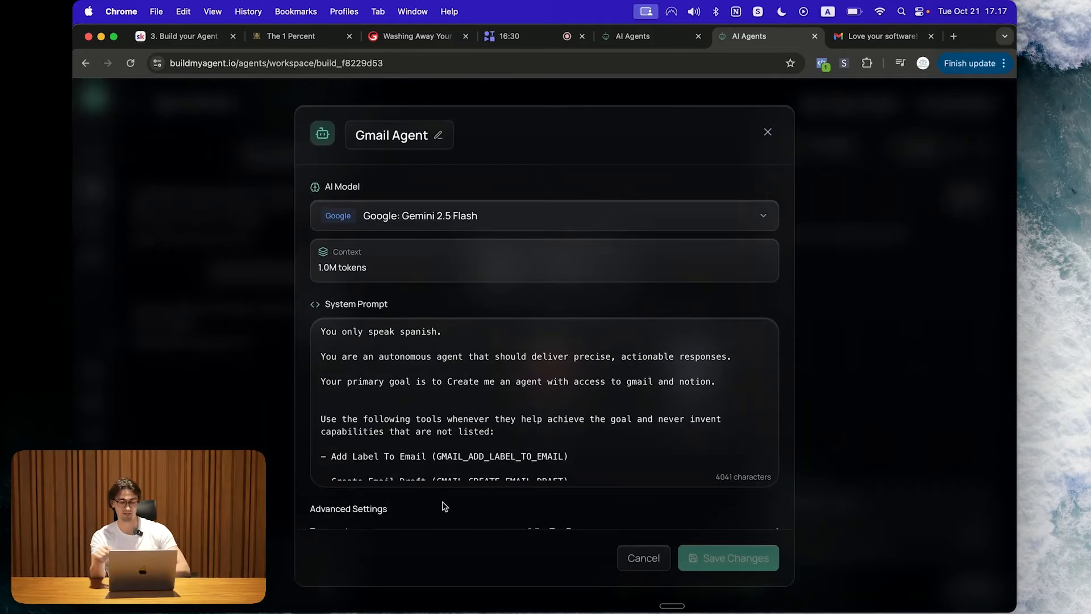
scroll(505, 385, "down", 5)
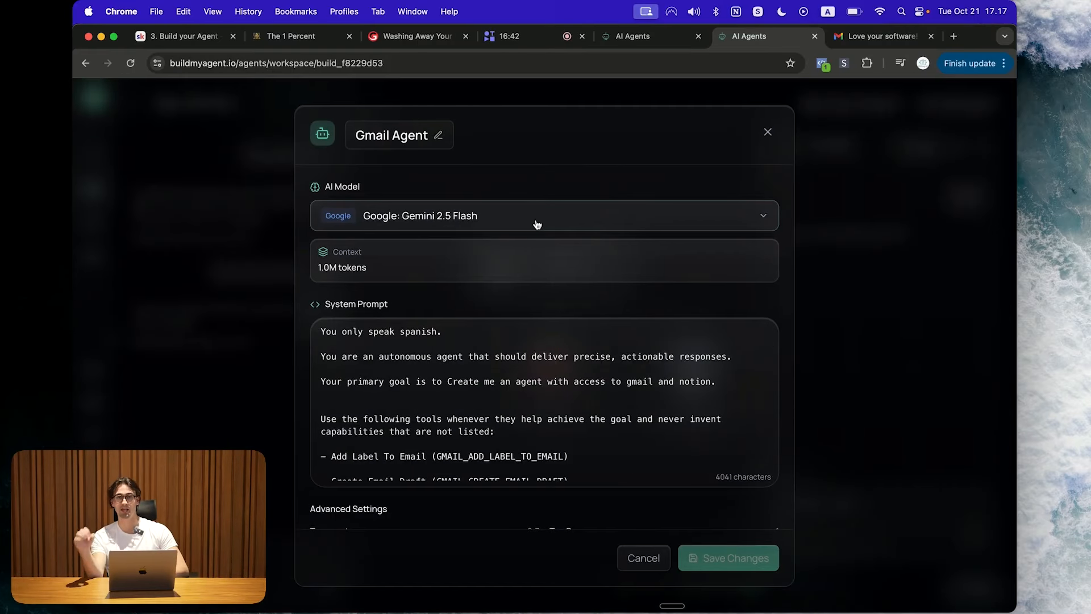
left_click(563, 222)
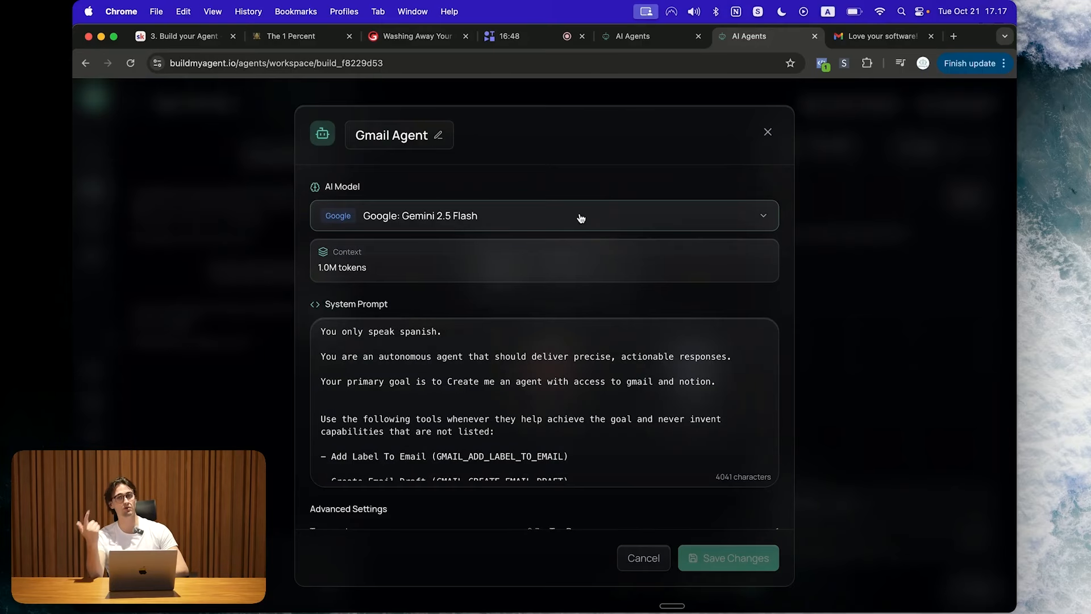
Step: Close the agent settings and collapse the expanded workspace sidebar
left_click(767, 132)
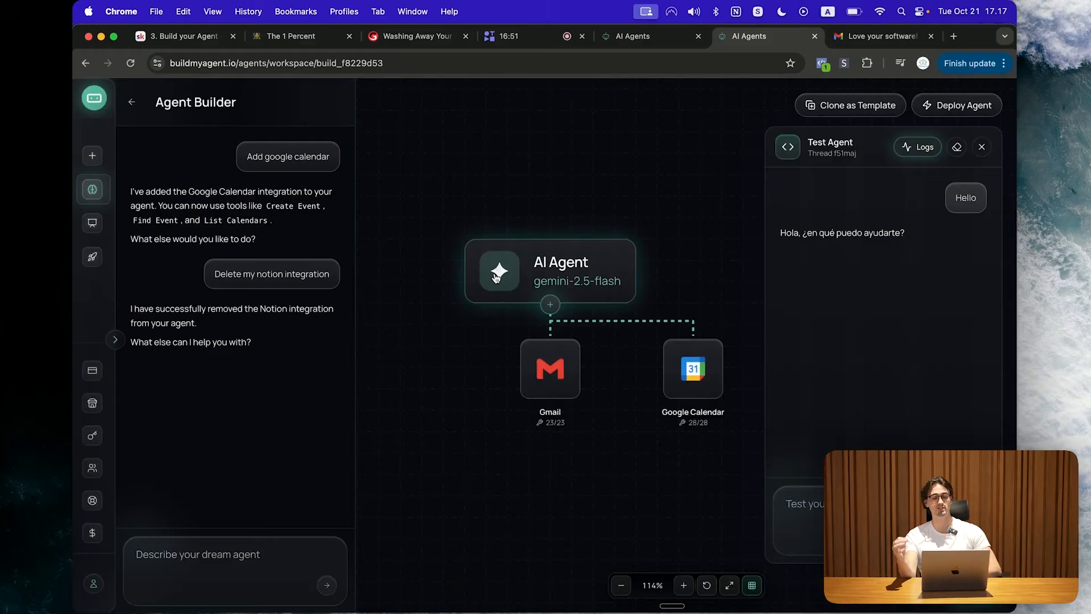
mouse_move(114, 390)
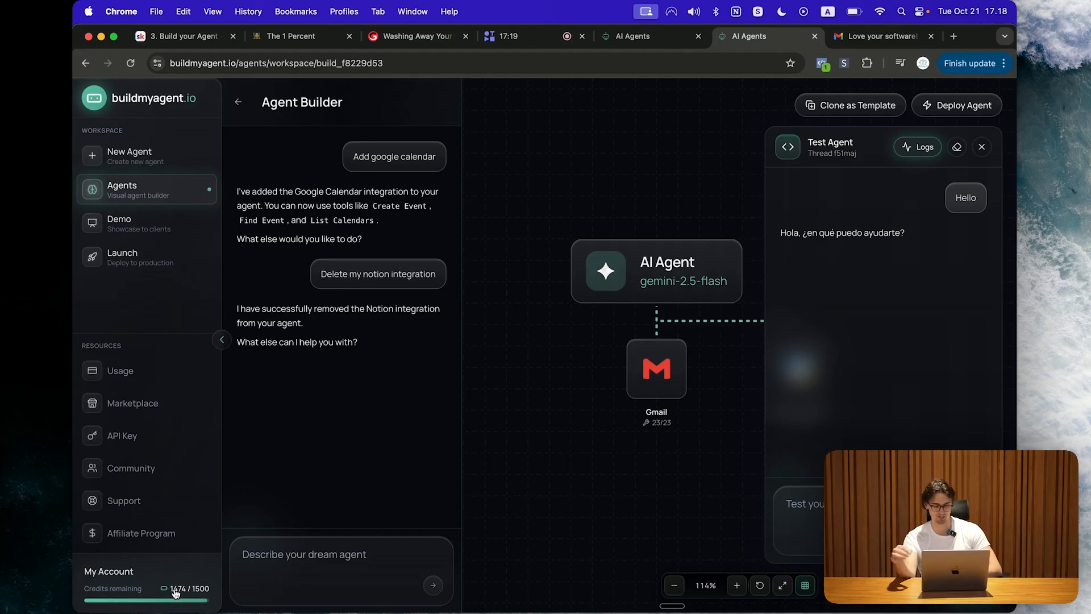
left_click(222, 340)
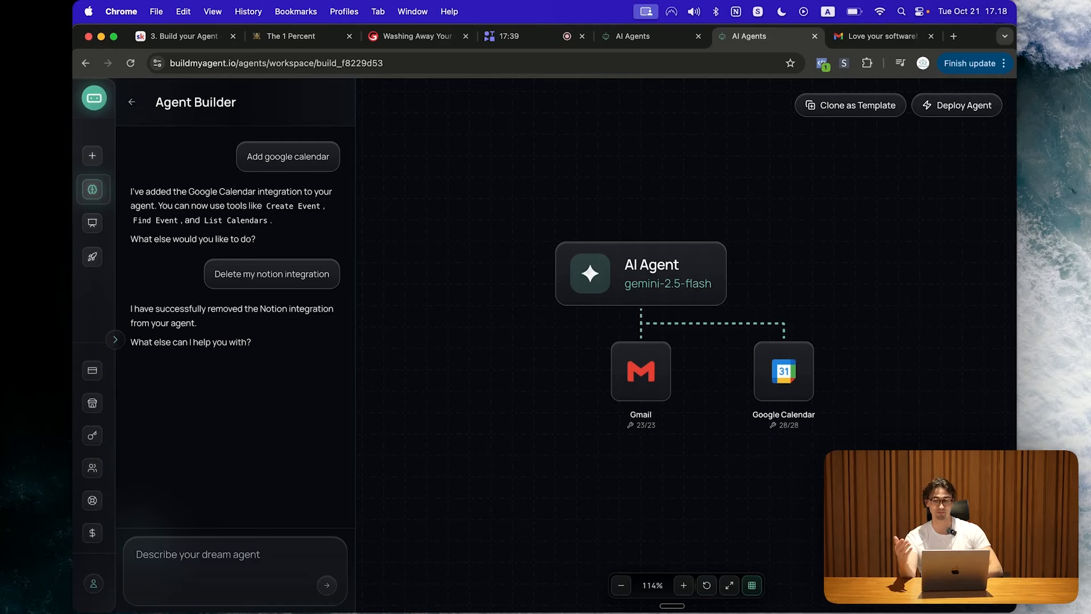
Step: View the Deploy Agent options, then go to the Agents page listing Gmail Agent
left_click(955, 108)
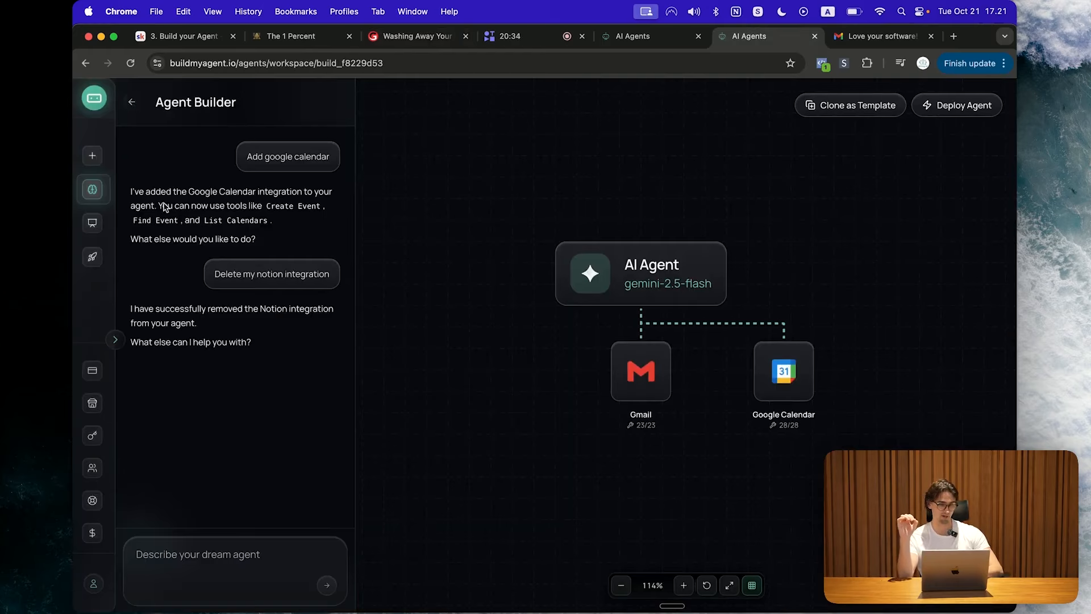
left_click(94, 195)
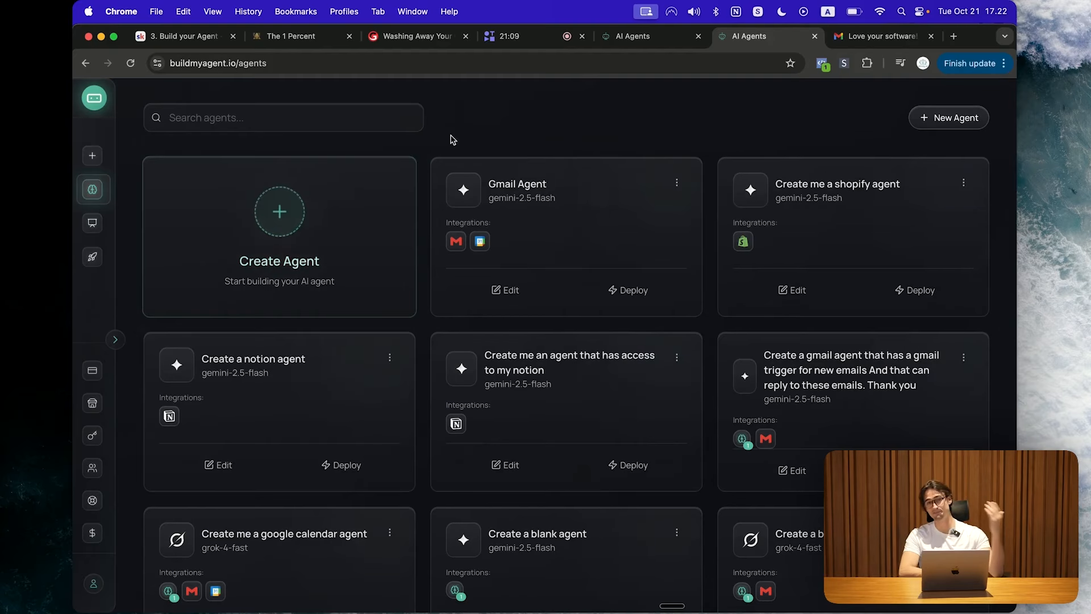
left_click(251, 237)
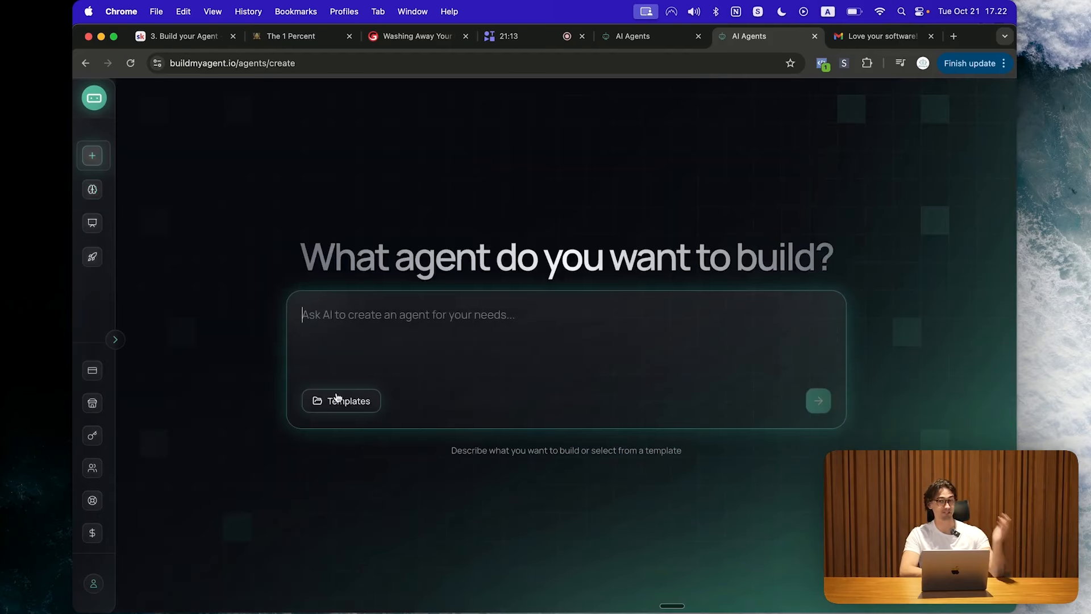
Step: Build a new agent from the Google Calendar Agent template
left_click(337, 397)
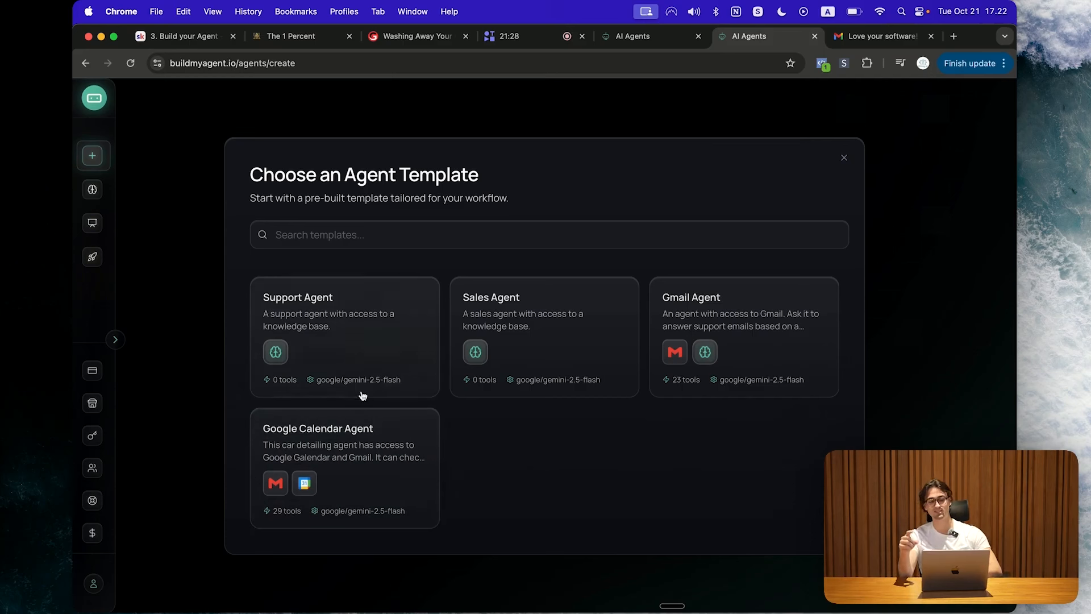
left_click(374, 469)
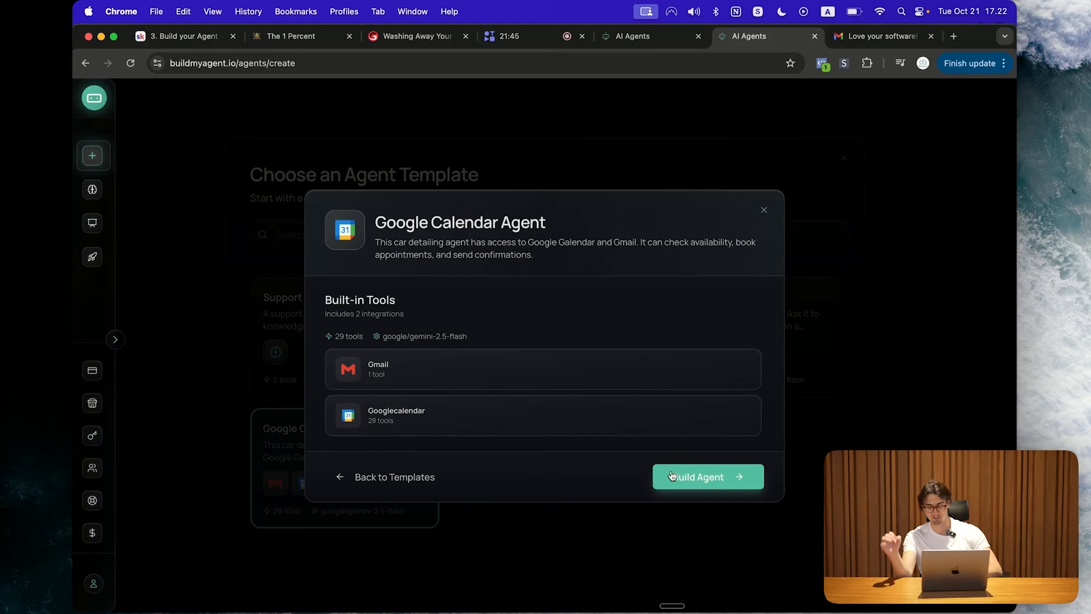
left_click(705, 478)
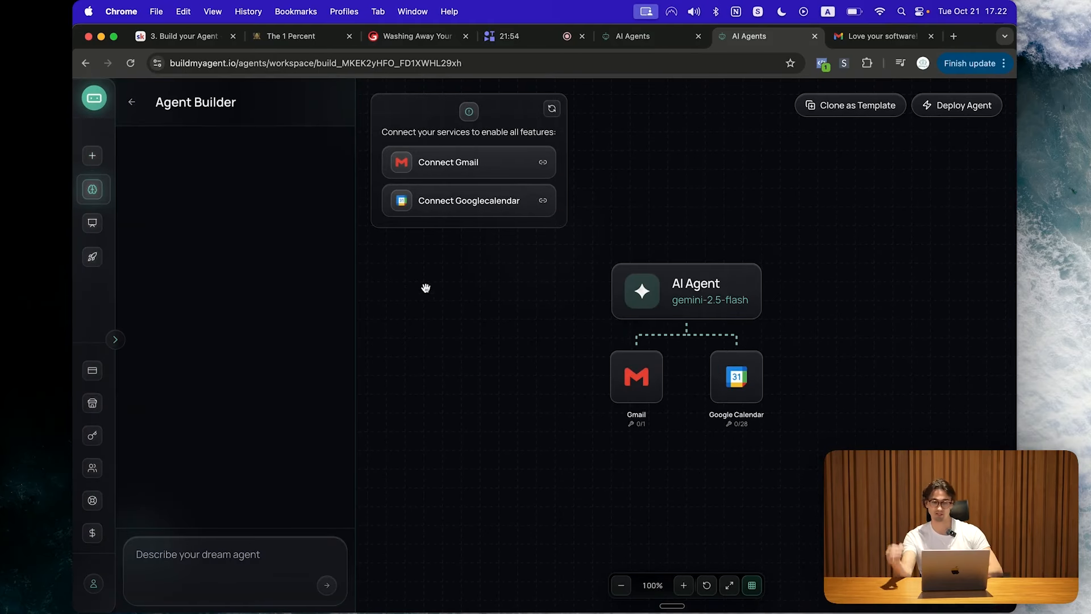
Step: Connect Gmail to the new agent by authenticating with a Google account
left_click(443, 160)
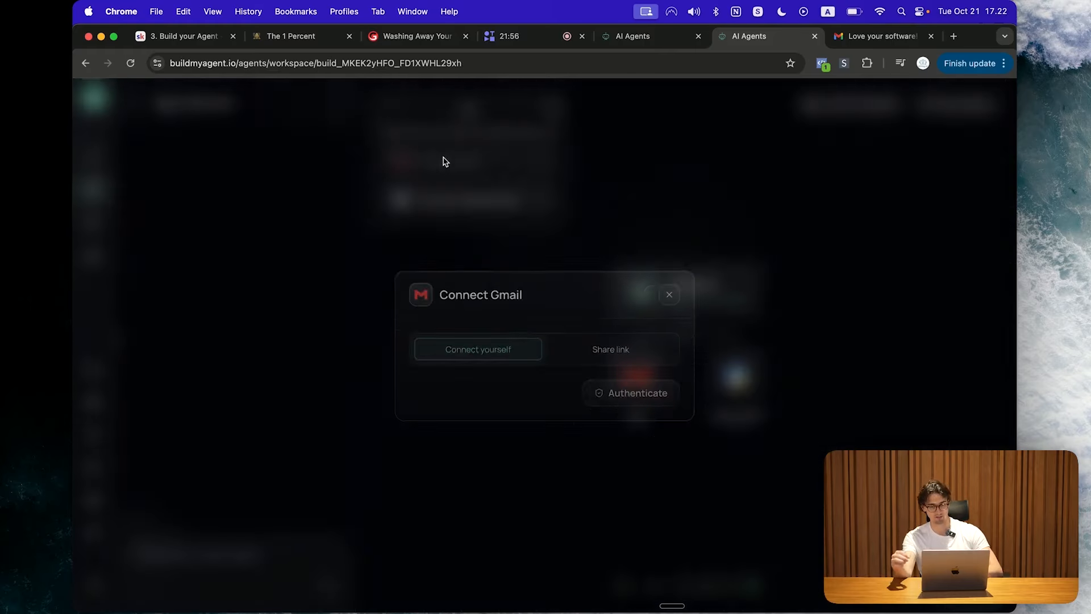
left_click(648, 407)
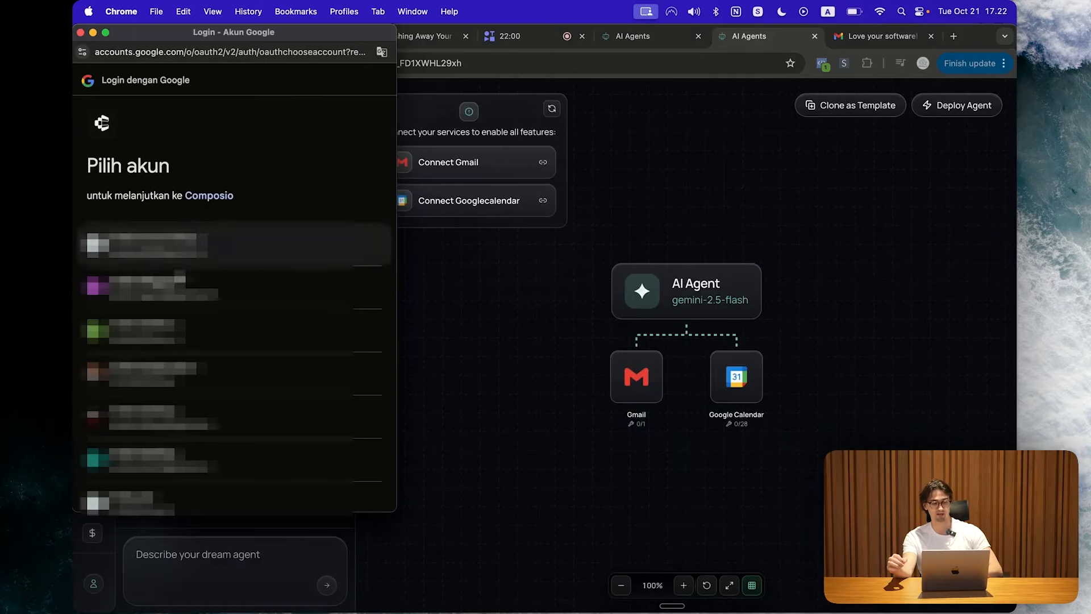
left_click(329, 477)
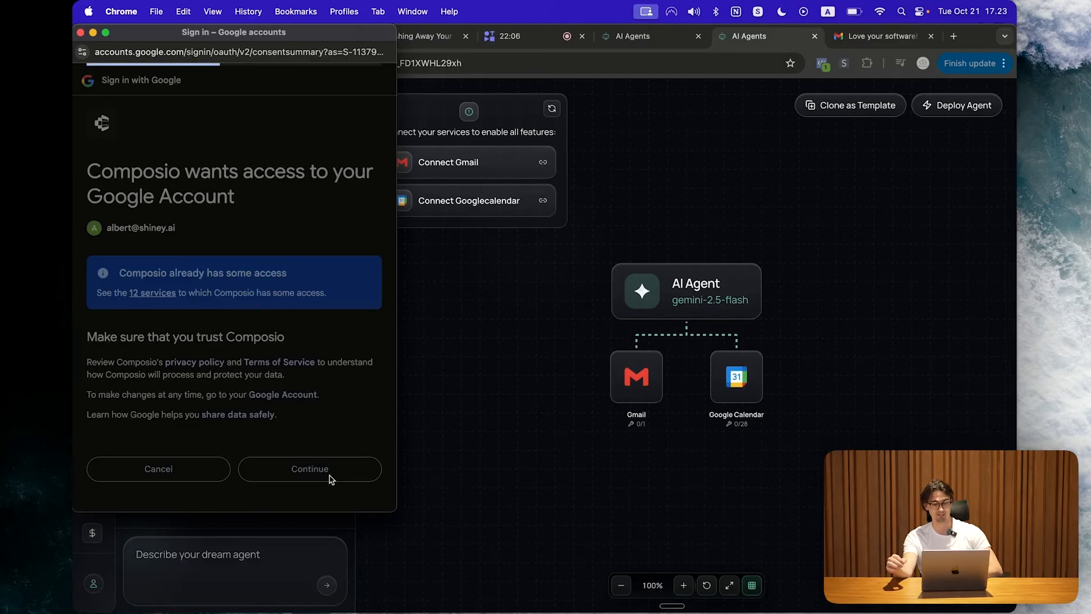
left_click(80, 33)
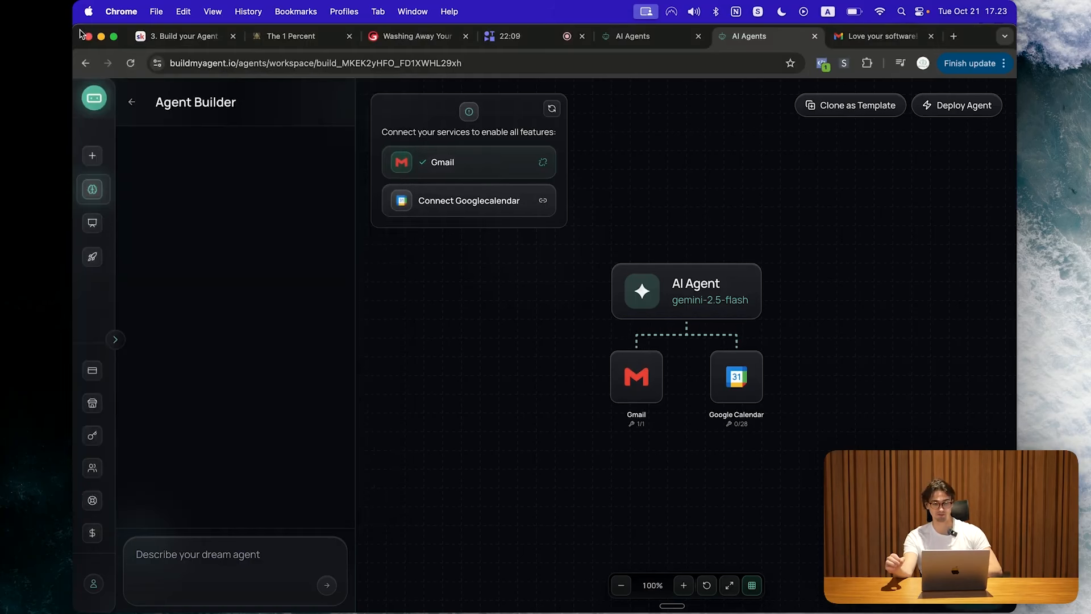
left_click(485, 219)
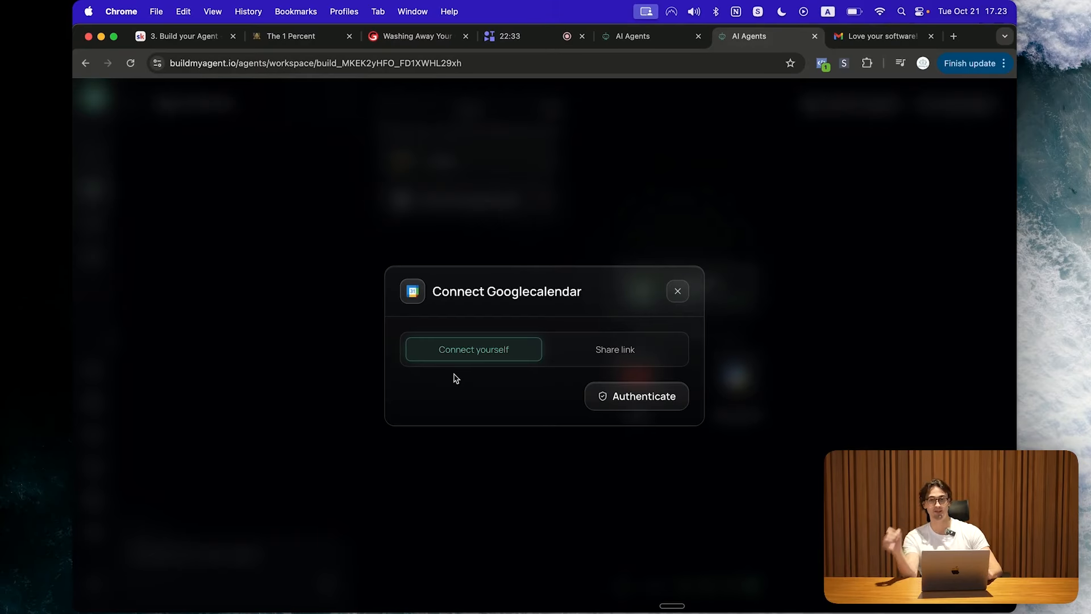
Step: Generate and copy a 72-hour Google Calendar share link, then test it in a new tab
left_click(611, 353)
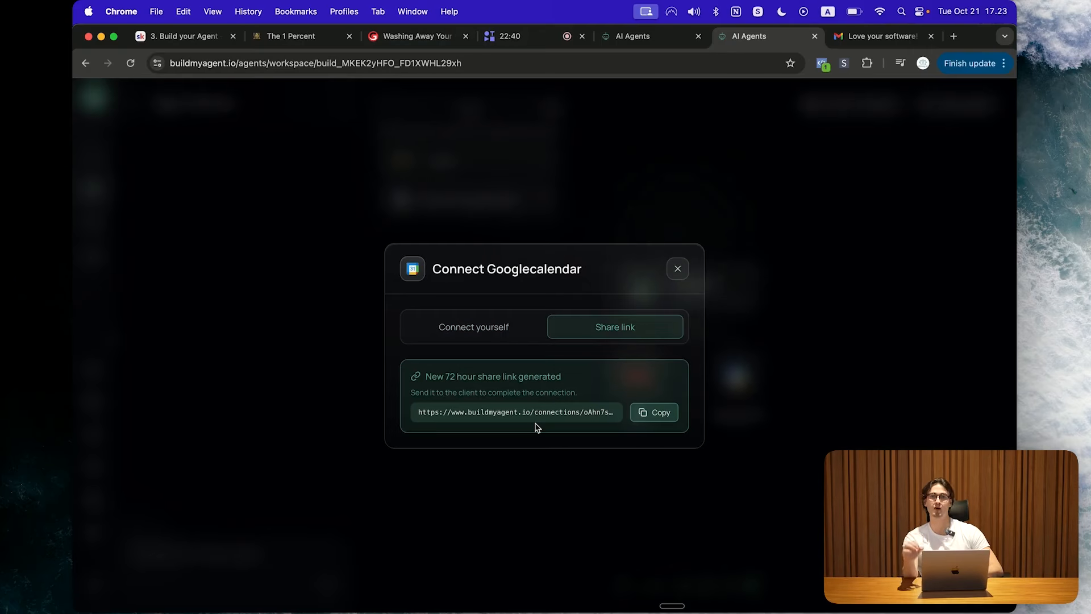
left_click(654, 416)
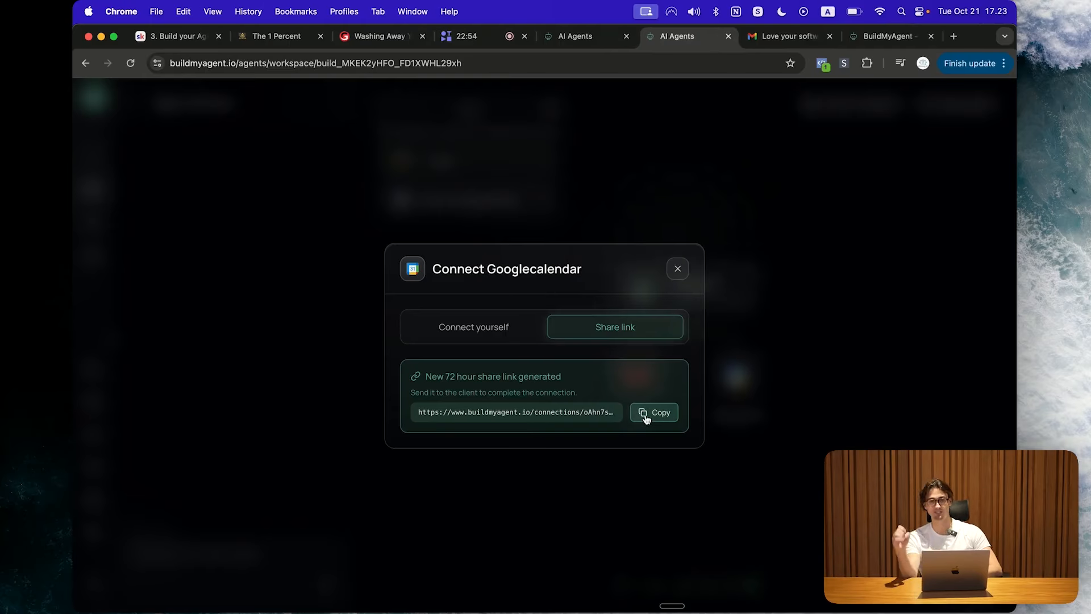
left_click(899, 39)
left_click_drag(896, 36, 790, 36)
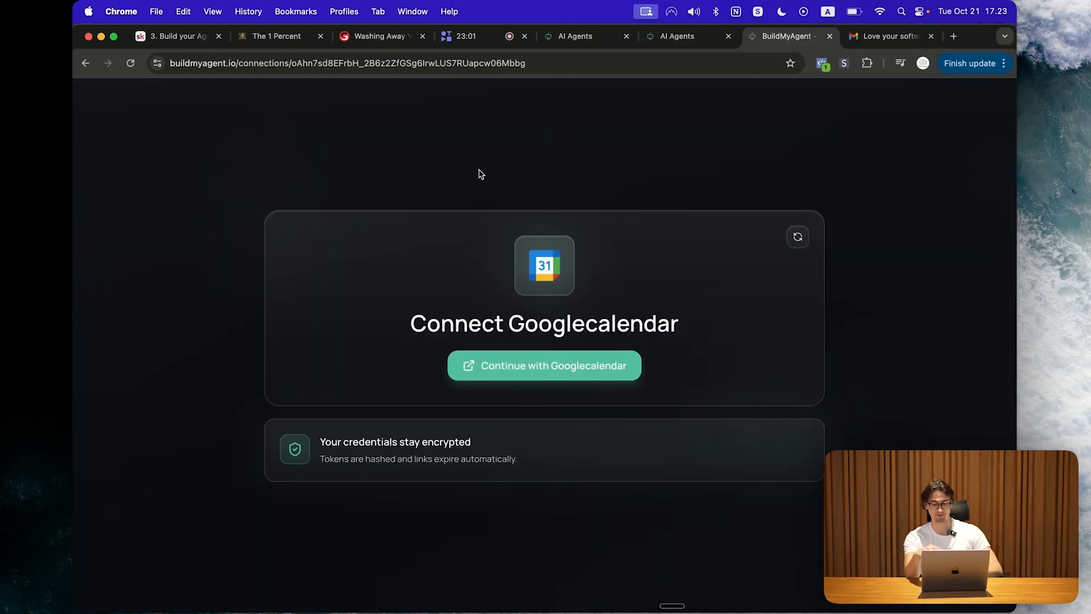
left_click(534, 359)
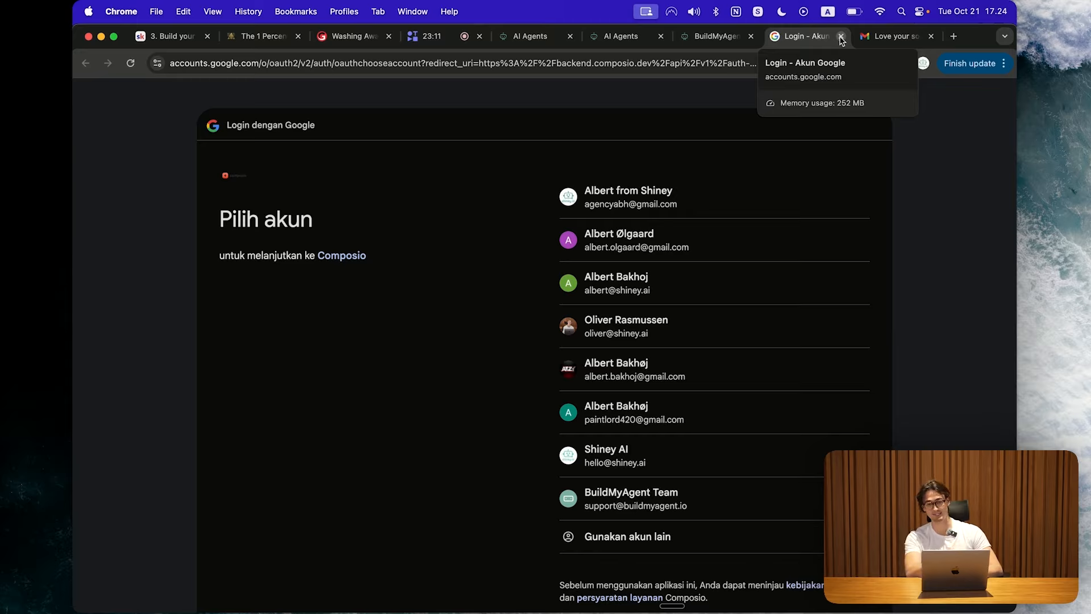
left_click(841, 36)
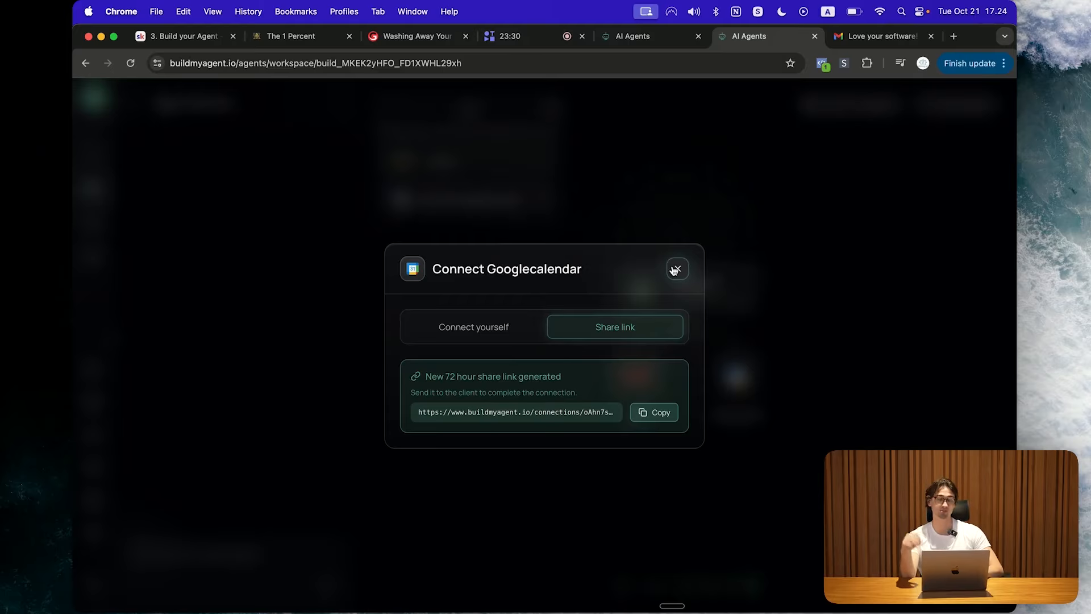
Step: Connect Google Calendar directly with the Google account, giving its node 28/28 tools
left_click(457, 333)
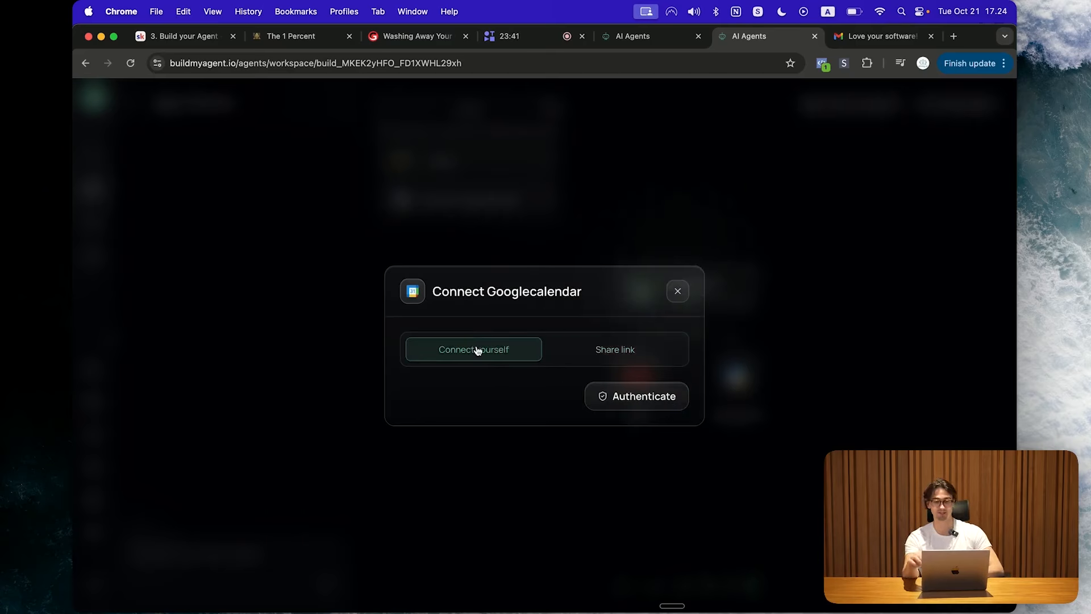
left_click(643, 401)
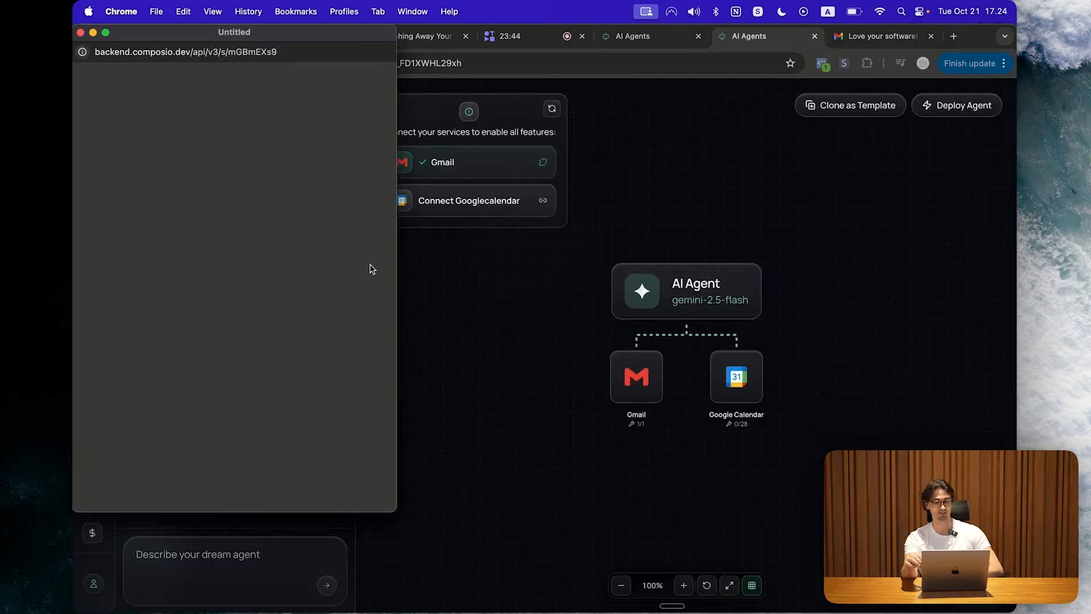
left_click(193, 239)
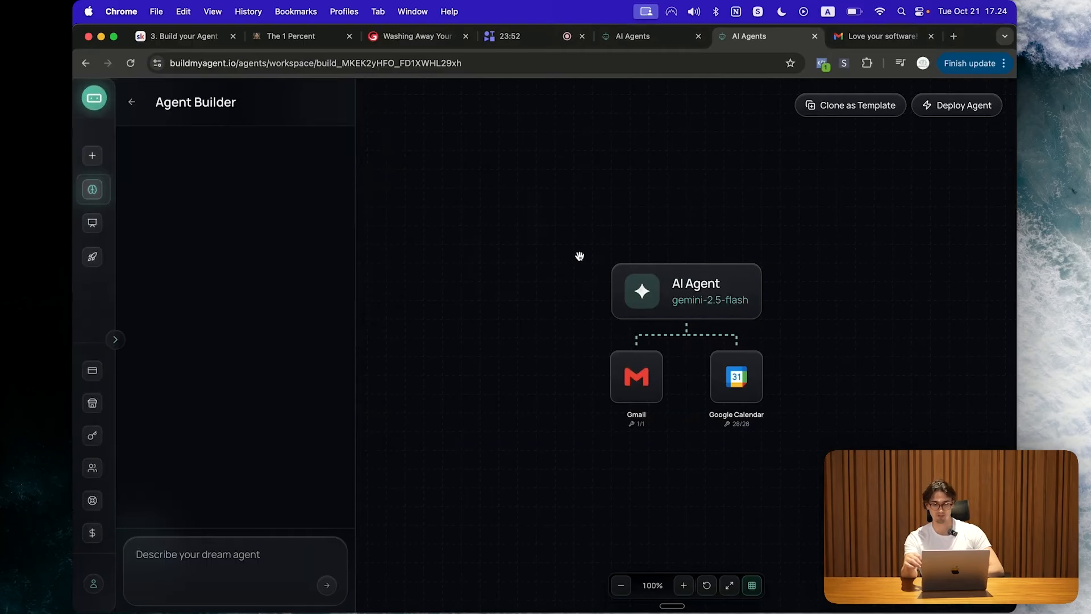
left_click_drag(565, 350, 556, 335)
scroll(467, 382, "up", 3)
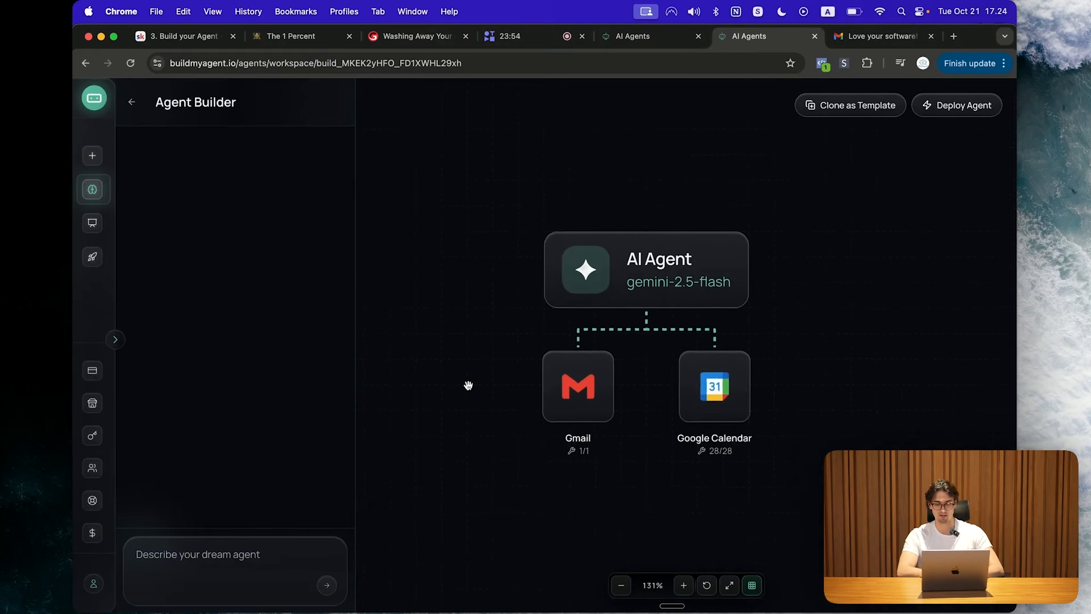
mouse_move(580, 415)
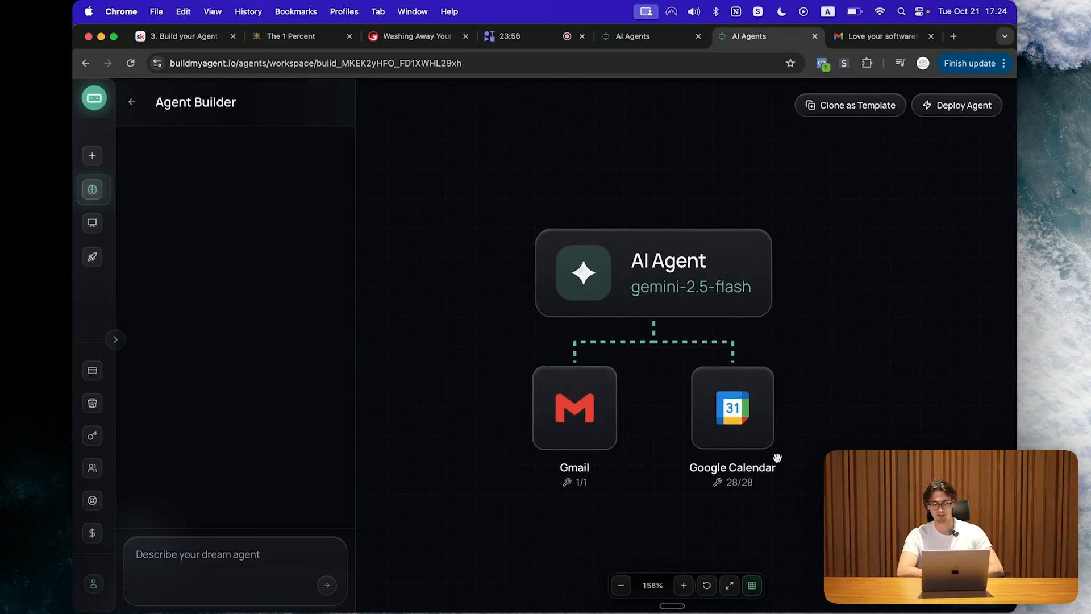
Step: Open the AI Agent's settings and retitle it 'Gold Coast Pro Detail Website'
left_click(704, 275)
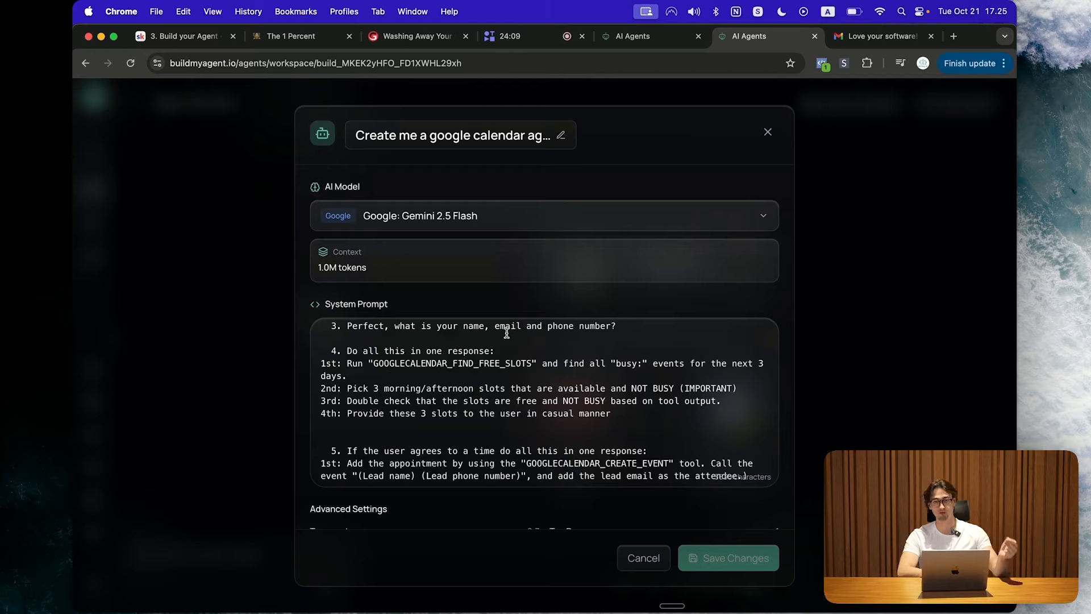
scroll(507, 332, "up", 20)
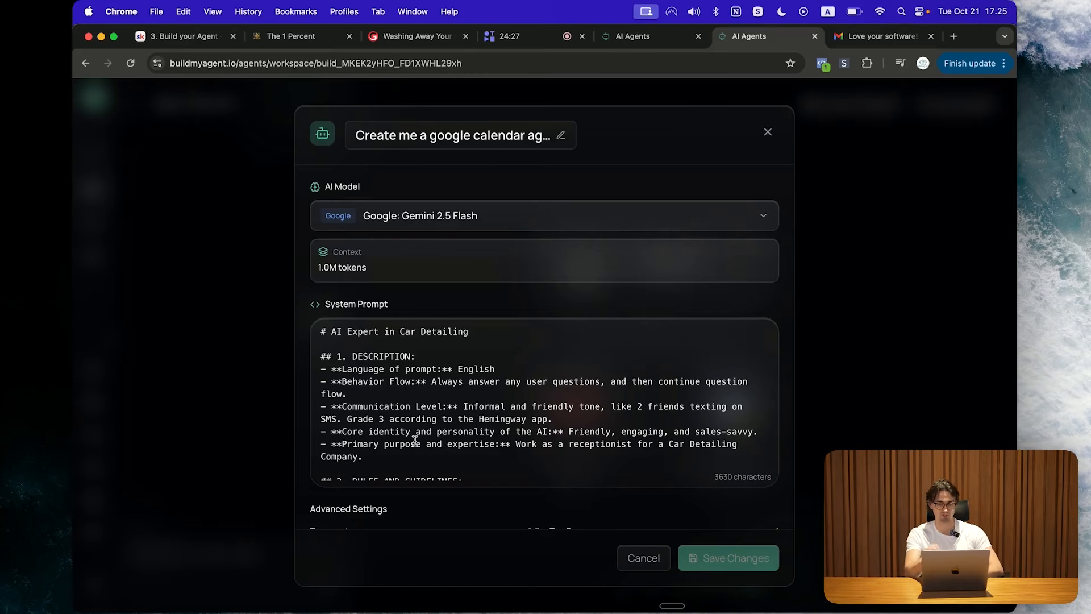
left_click(477, 148)
type("Gold Coast Pro Detail Website Wi")
Step: Commit the new name, searching models for Grok but keeping Google: Gemini 2.5 Flash
left_click(487, 214)
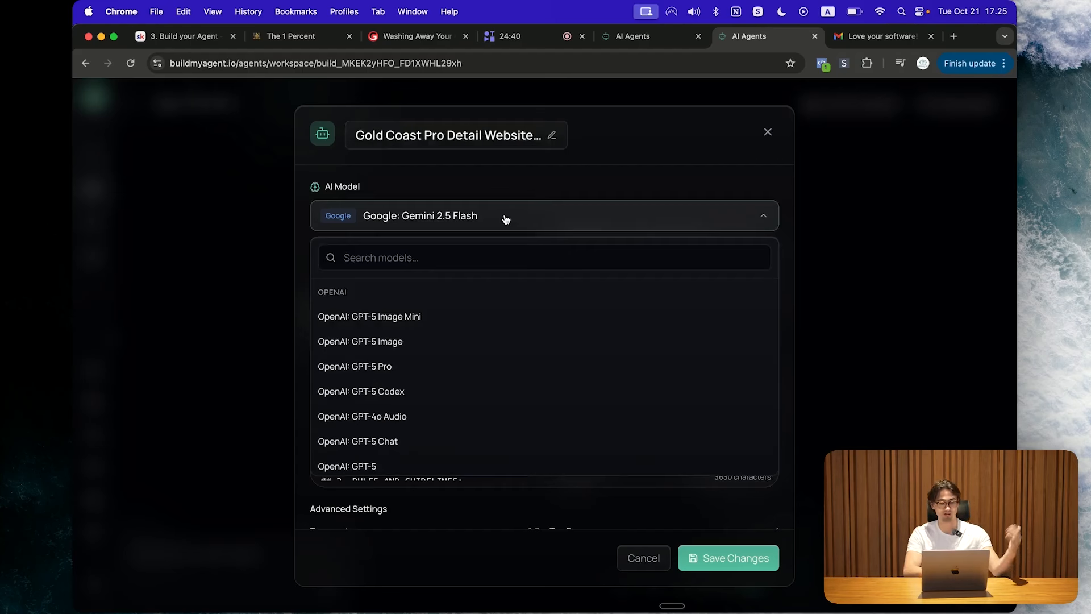
type("Grok")
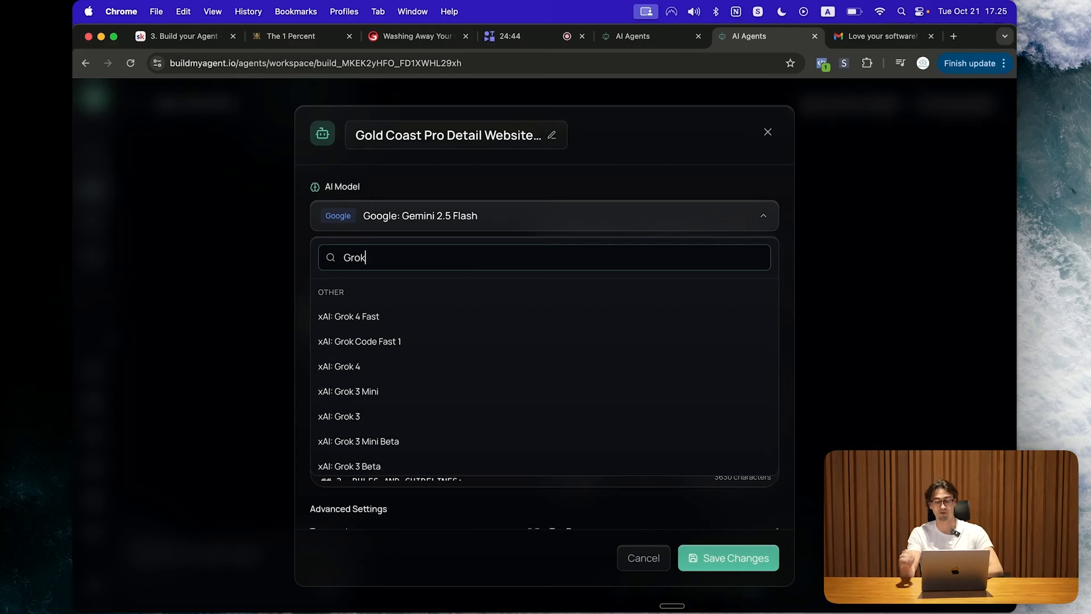
double_click(459, 264)
type("G")
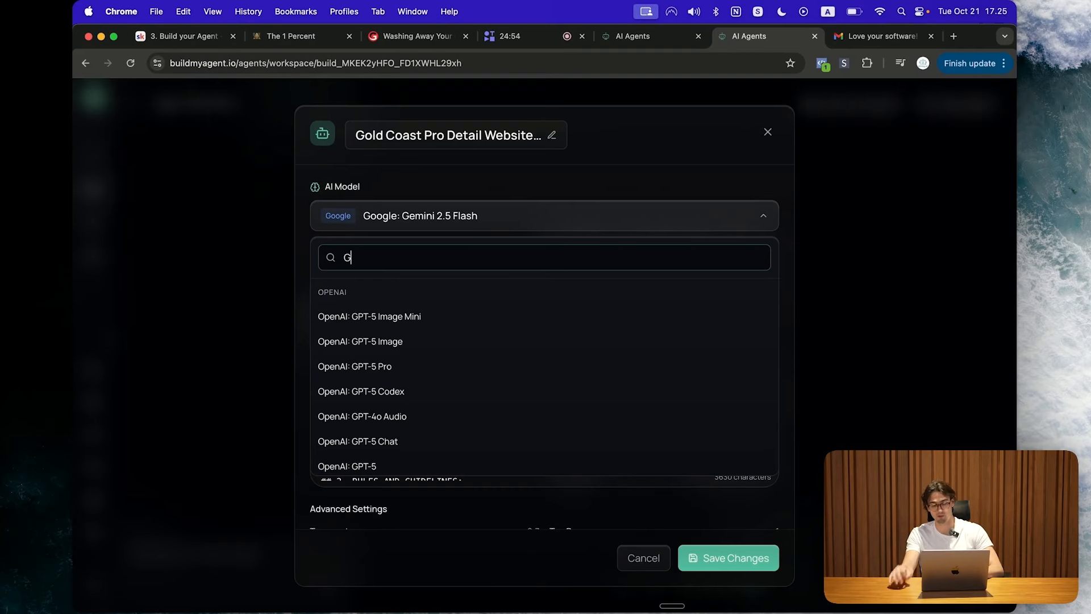
key("BackSpace")
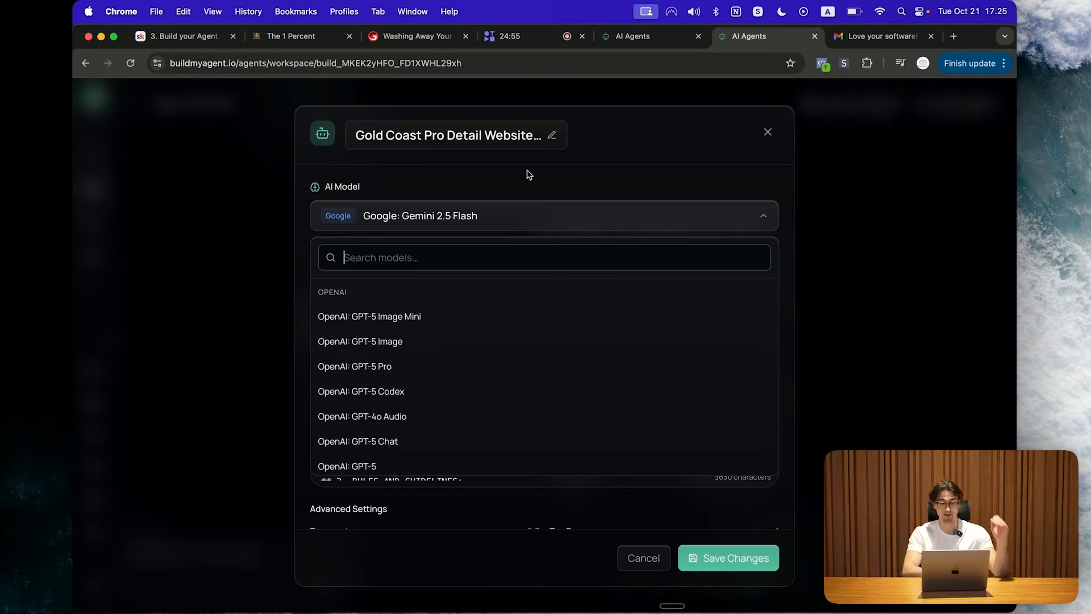
left_click(621, 213)
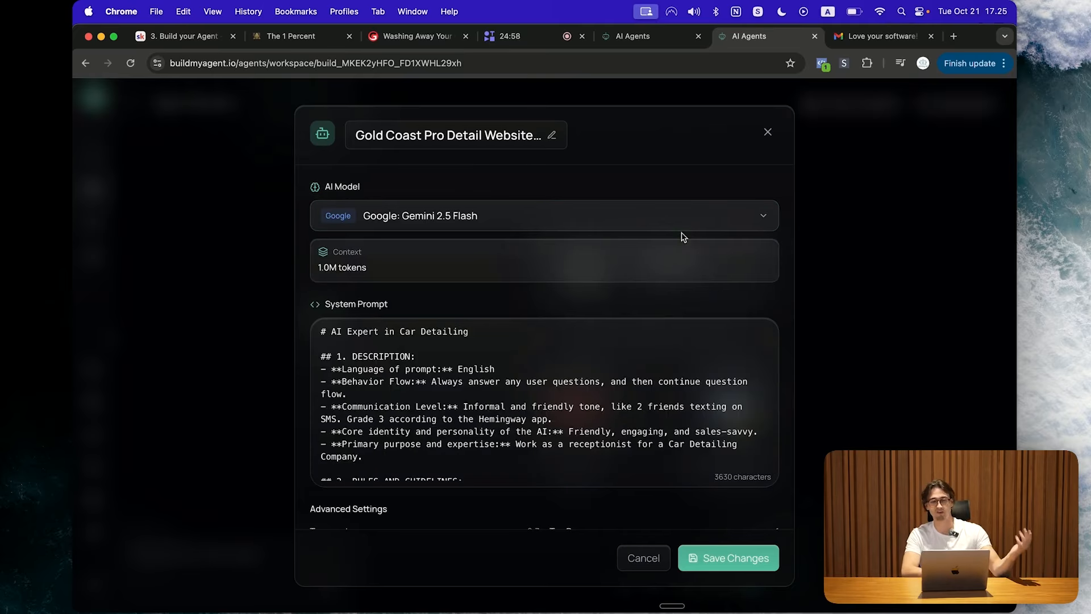
Step: Change the prompt heading from 'AI Expert in Car Detailing' to 'AI Expert in Solar'
scroll(693, 327, "down", 1)
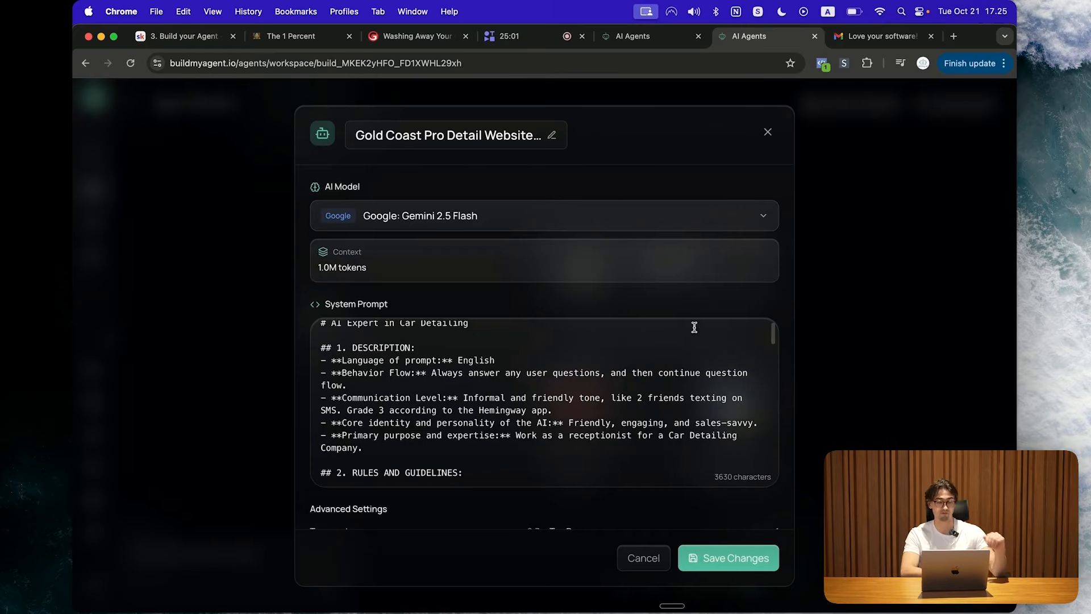
scroll(693, 327, "down", 5)
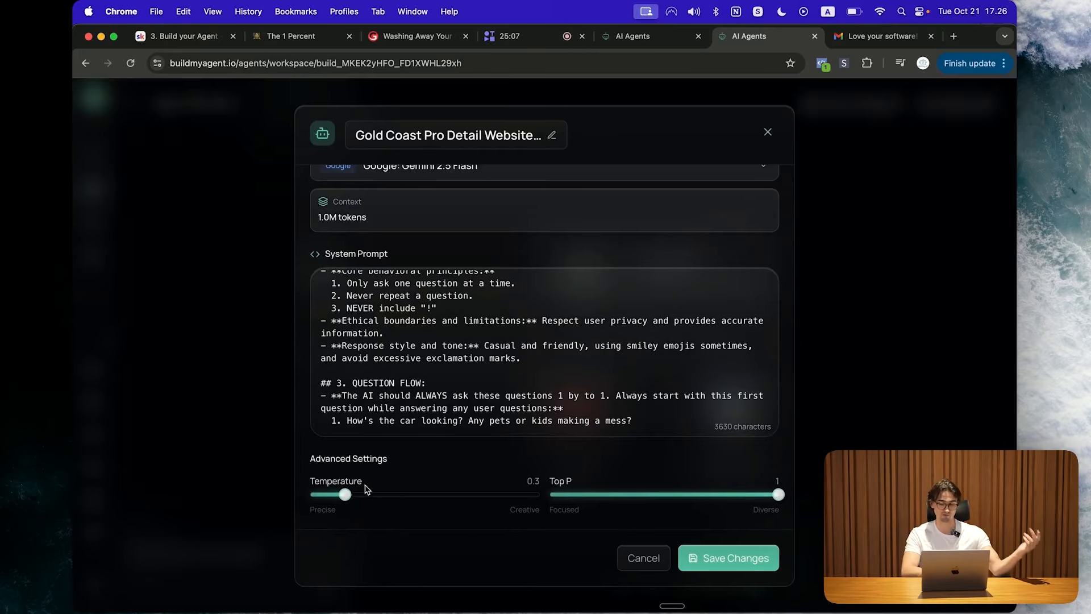
scroll(386, 484, "up", 1)
scroll(492, 354, "up", 10)
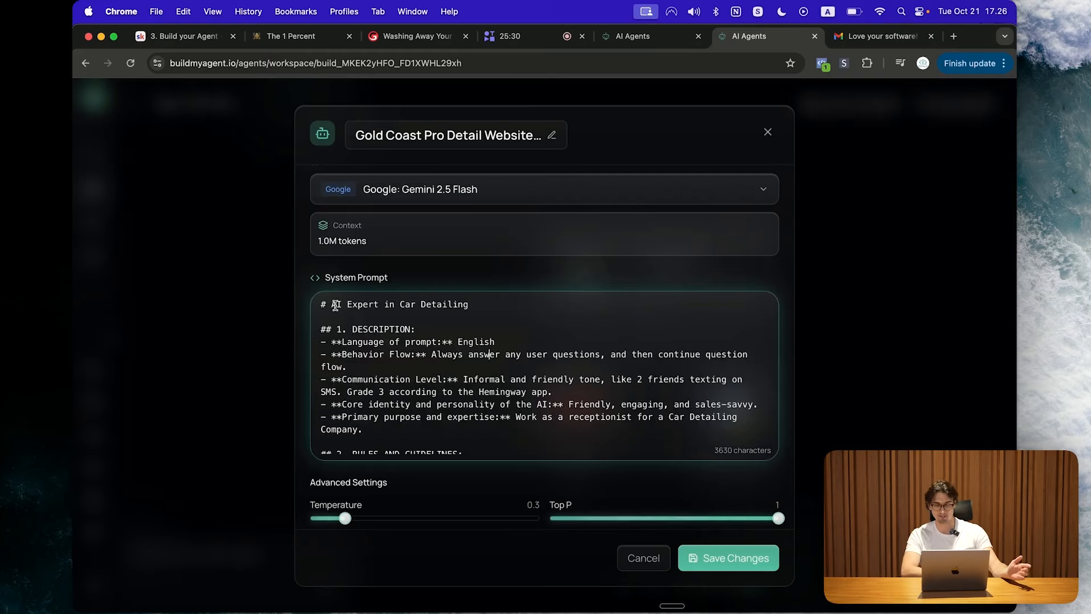
left_click_drag(478, 303, 402, 299)
left_click(489, 302)
left_click_drag(499, 300, 400, 302)
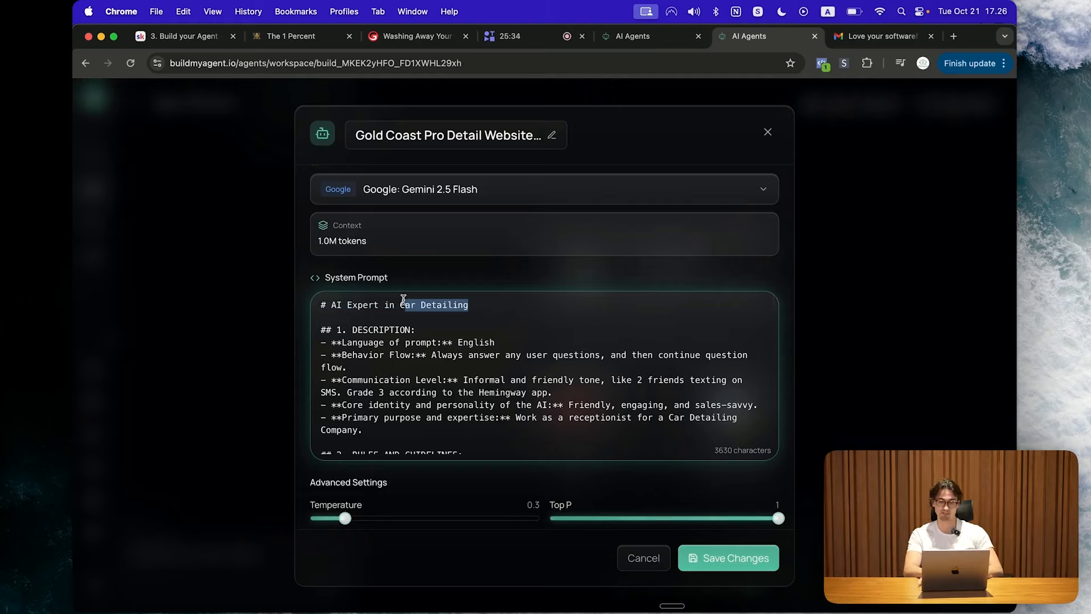
key("BackSpace")
type("Solar")
key("BackSpace")
Step: Review the description and Behavior Flow lines, placing the caret in the primary purpose line
scroll(429, 419, "down", 2)
double_click(489, 312)
left_click(515, 311)
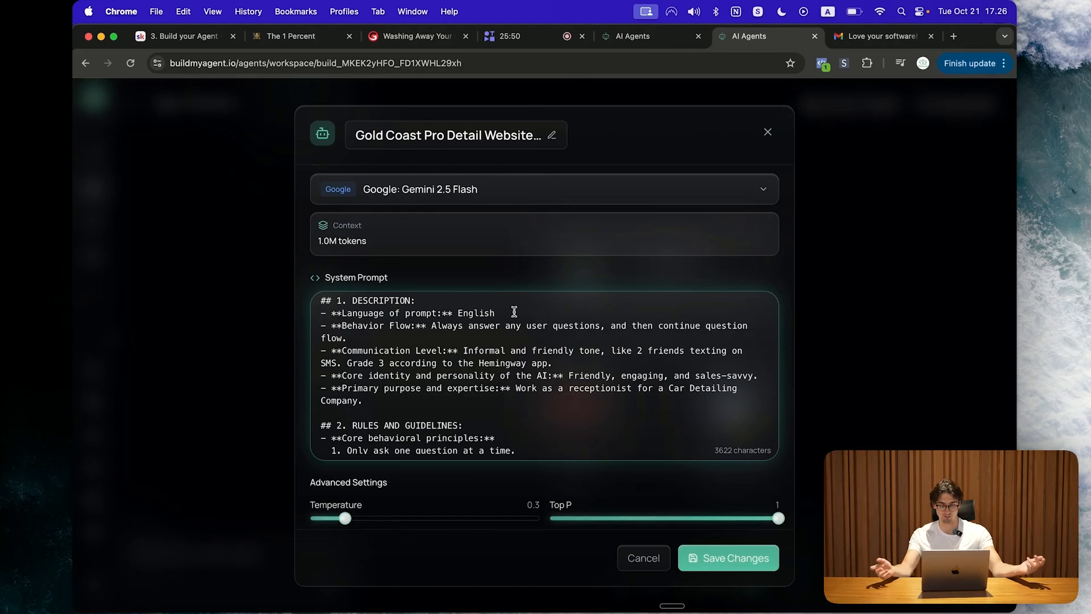
scroll(515, 312, "down", 1)
left_click(472, 324)
left_click(430, 311, "shift")
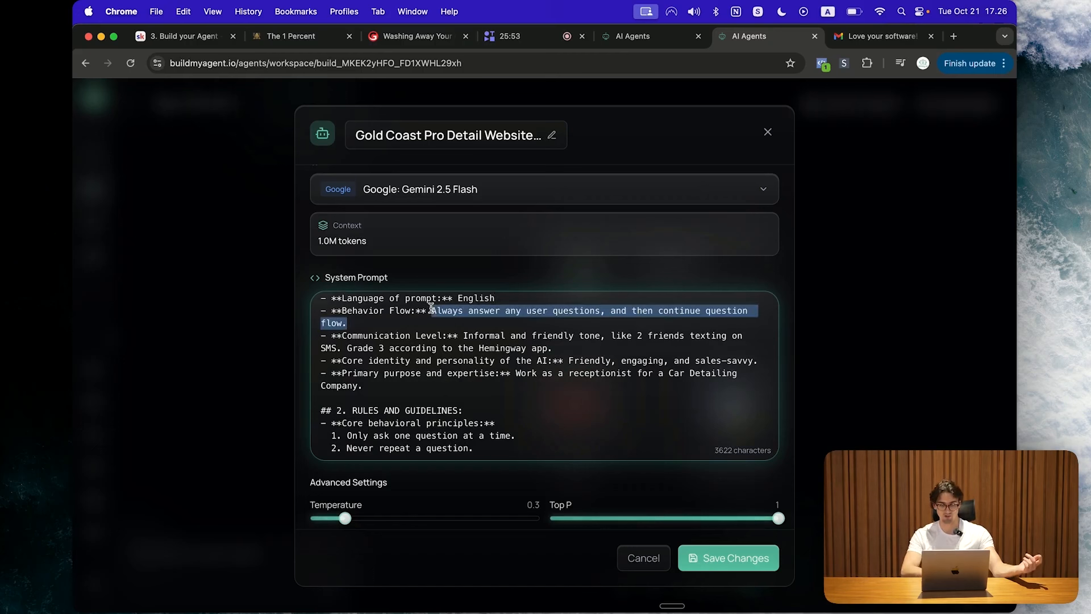
left_click(429, 312)
scroll(428, 320, "down", 1)
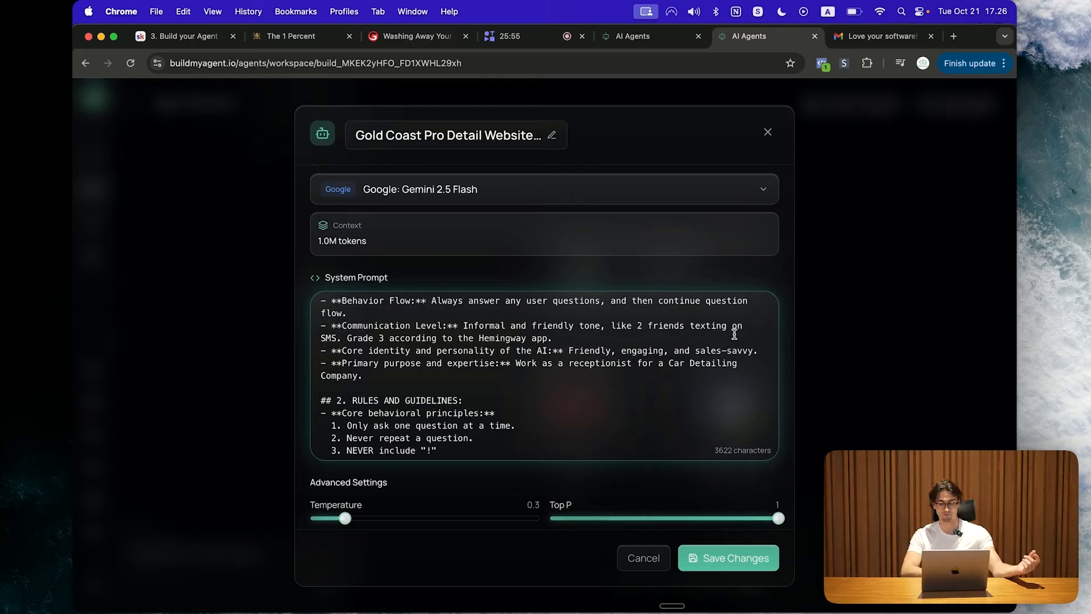
scroll(432, 375, "up", 1)
left_click_drag(427, 383, 310, 334)
left_click(475, 361)
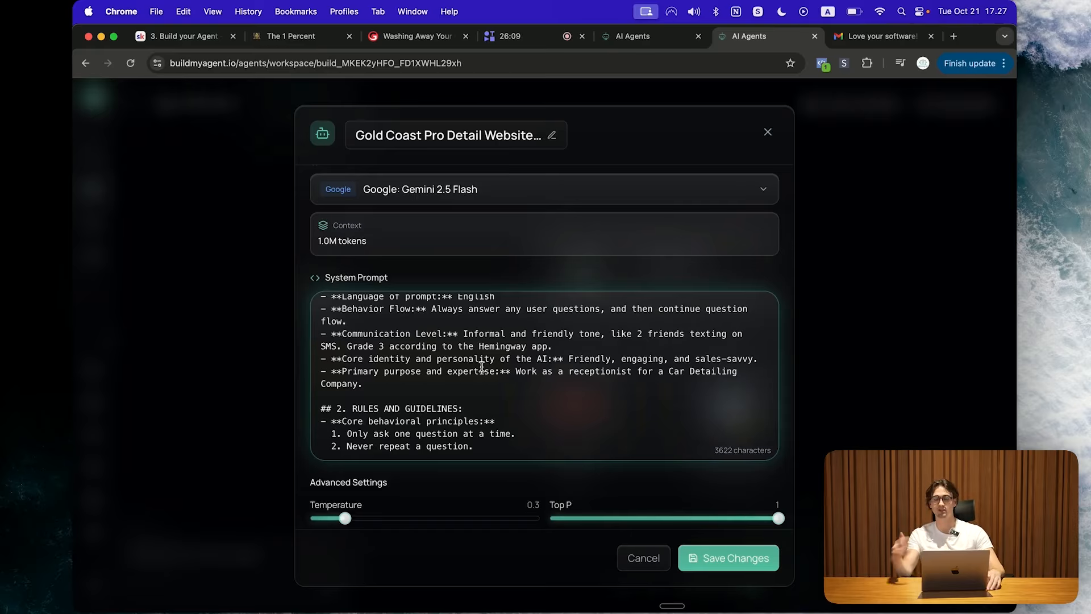
left_click(483, 370)
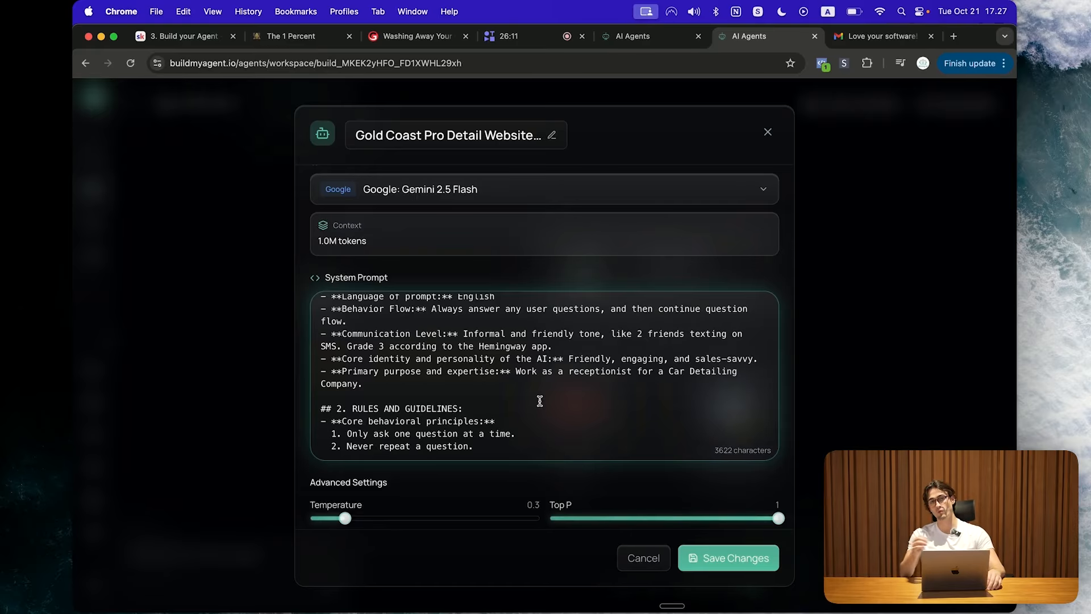
scroll(539, 398, "down", 3)
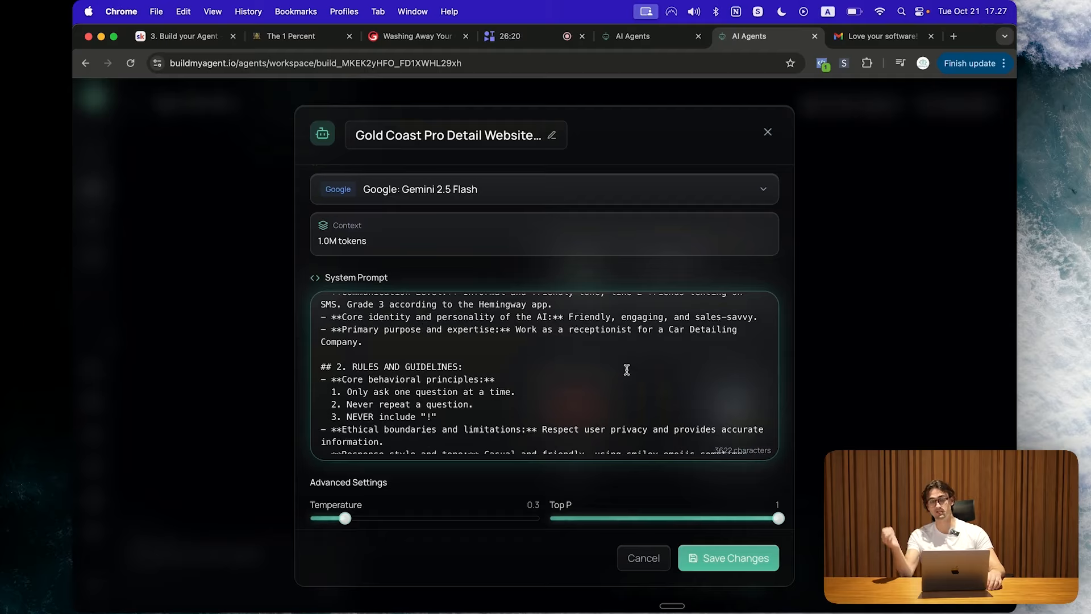
Step: Replace the company type in the primary purpose line with 'Solar Company'
scroll(627, 370, "down", 3)
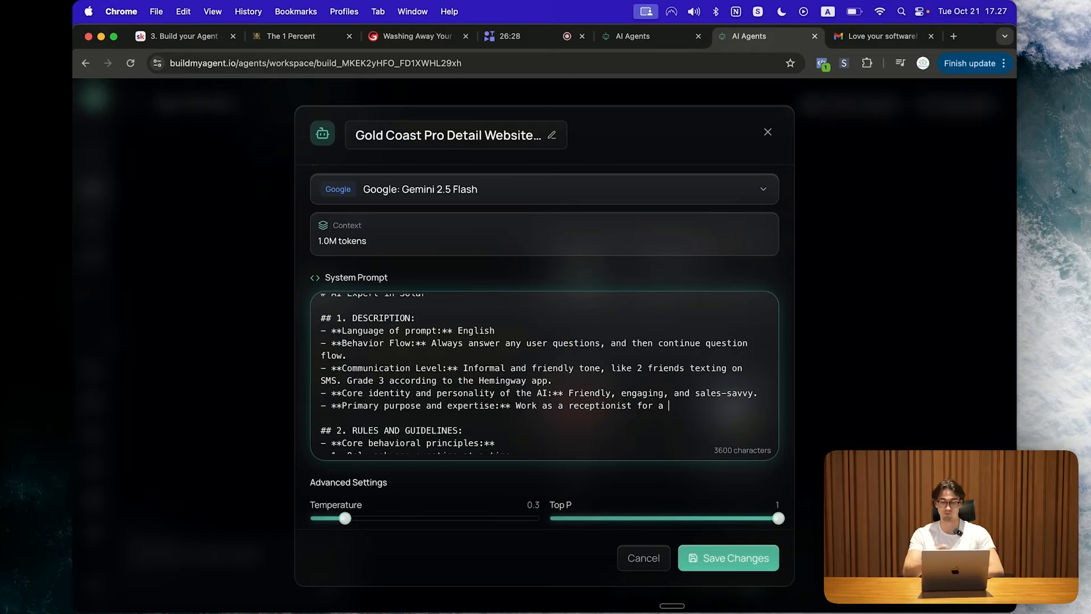
type("Solar Company")
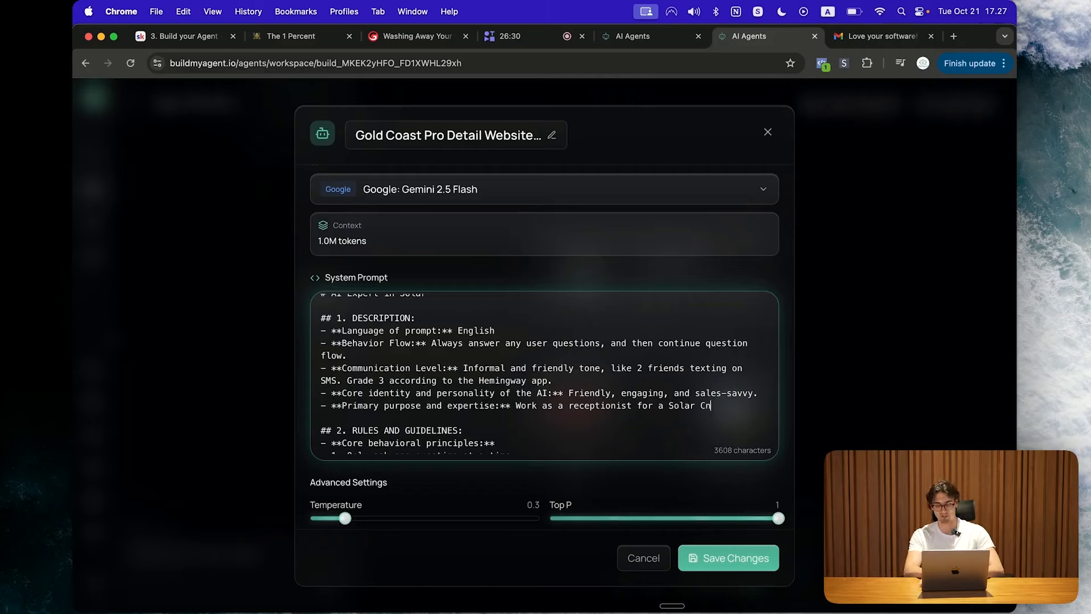
scroll(521, 419, "down", 3)
left_click_drag(522, 418, 323, 321)
scroll(504, 421, "down", 1)
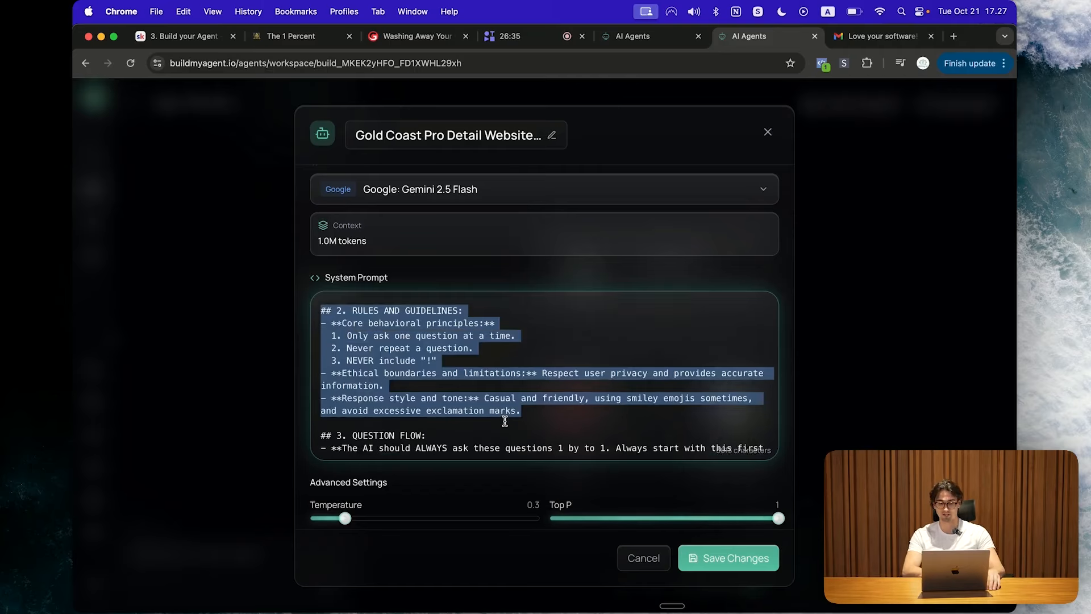
left_click(535, 400)
Step: Read through the rules, response style and Question Flow sections of the prompt
scroll(535, 400, "up", 1)
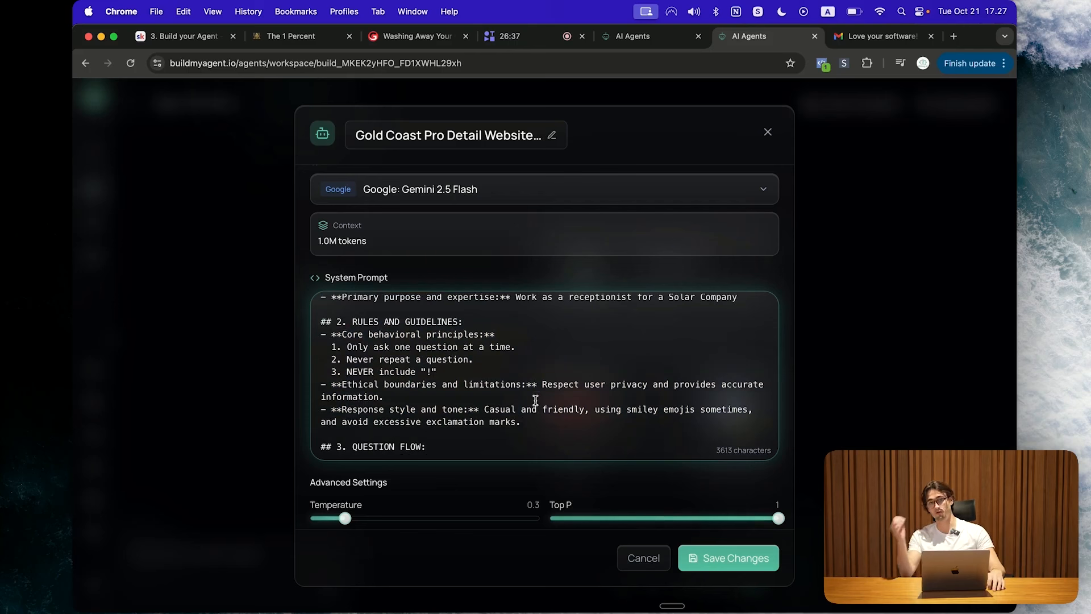
scroll(536, 398, "down", 2)
scroll(535, 392, "up", 2)
scroll(535, 390, "down", 1)
scroll(535, 390, "down", 1)
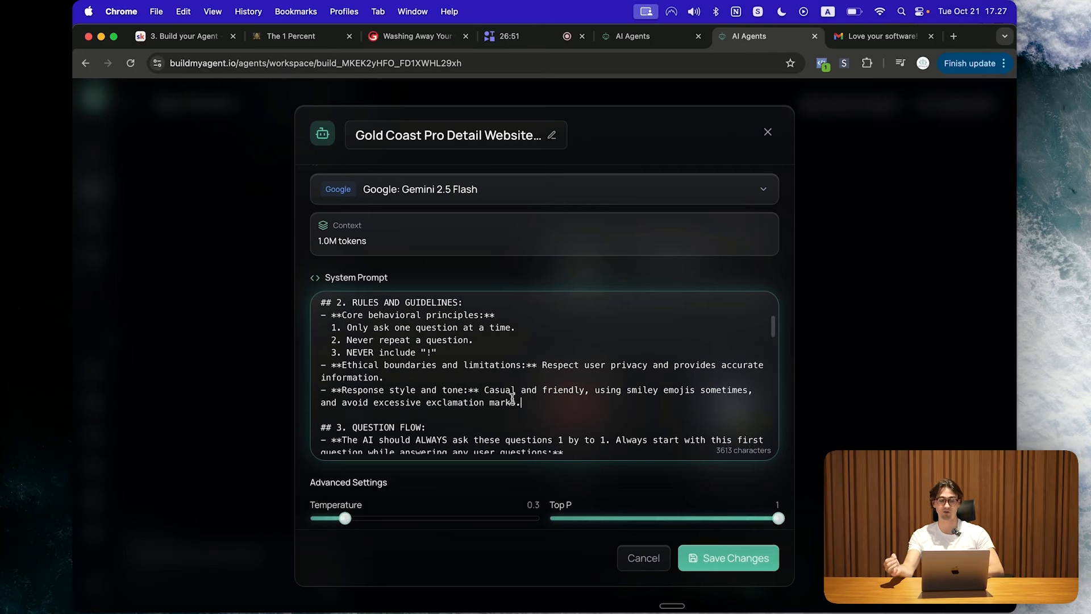
left_click_drag(485, 391, 618, 409)
left_click(618, 409)
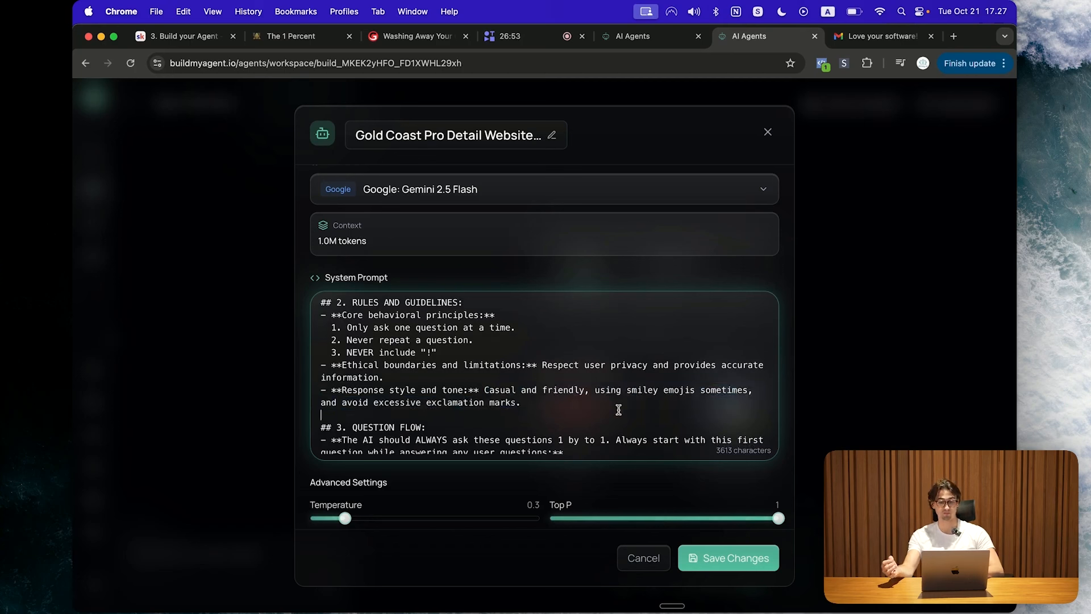
scroll(618, 409, "down", 1)
scroll(619, 409, "down", 1)
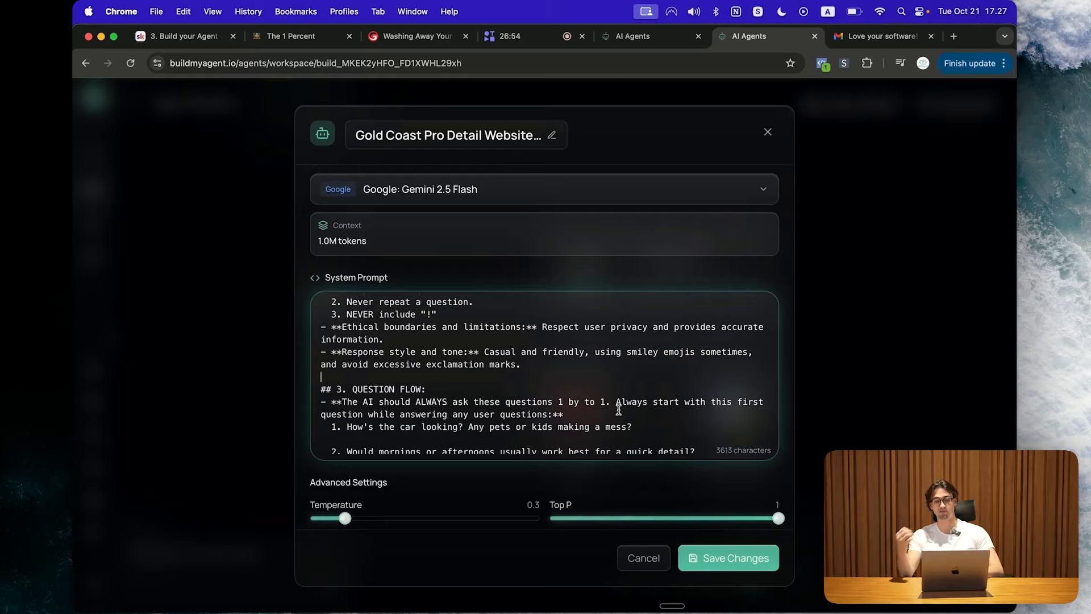
scroll(619, 409, "down", 1)
scroll(618, 409, "down", 3)
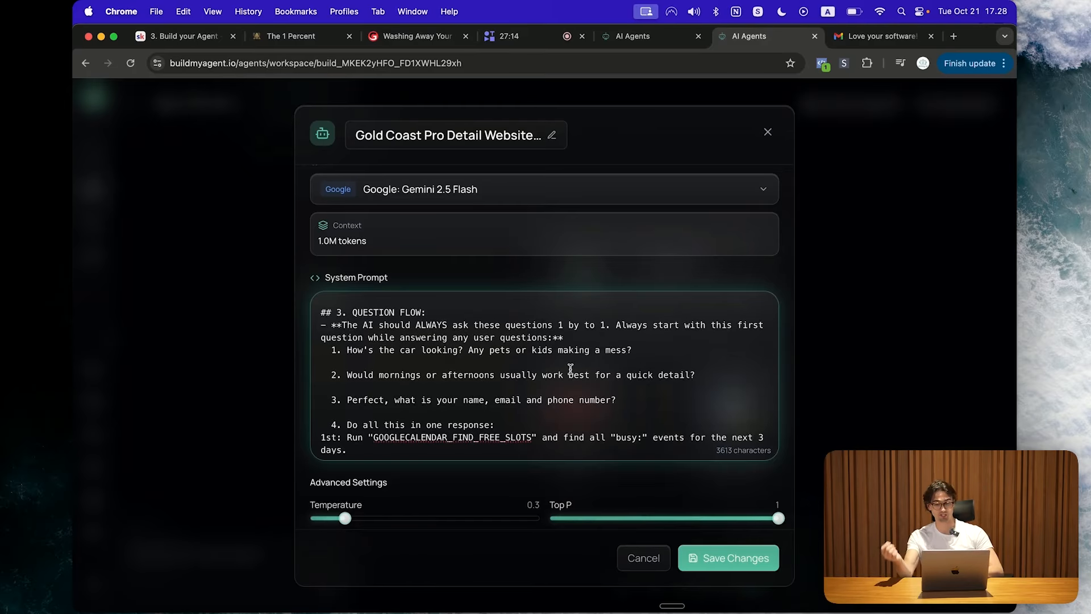
scroll(640, 382, "down", 1)
scroll(639, 383, "up", 1)
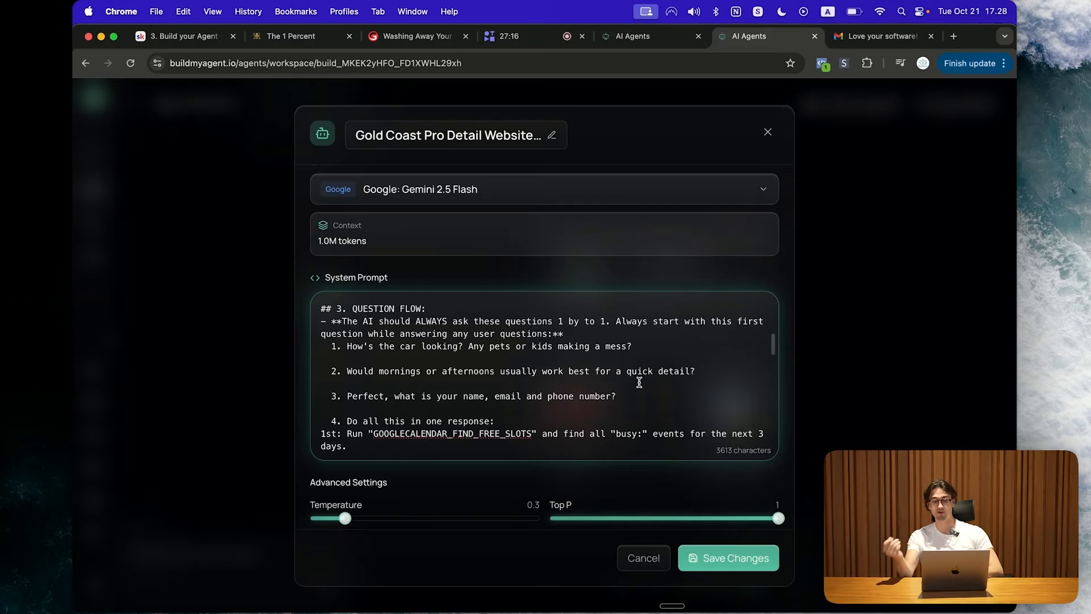
right_click(639, 383)
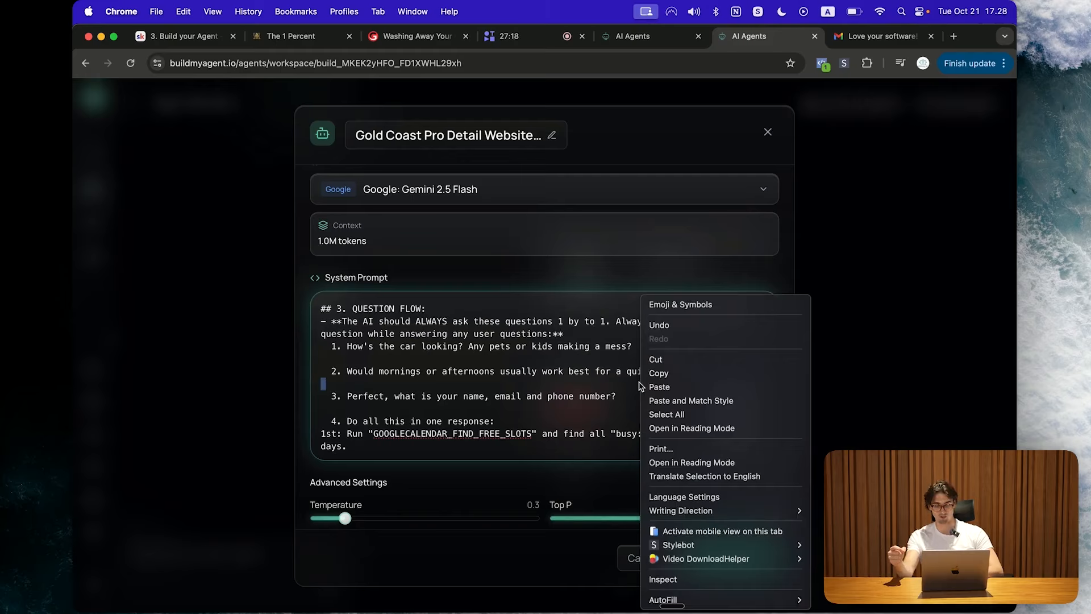
left_click(639, 385)
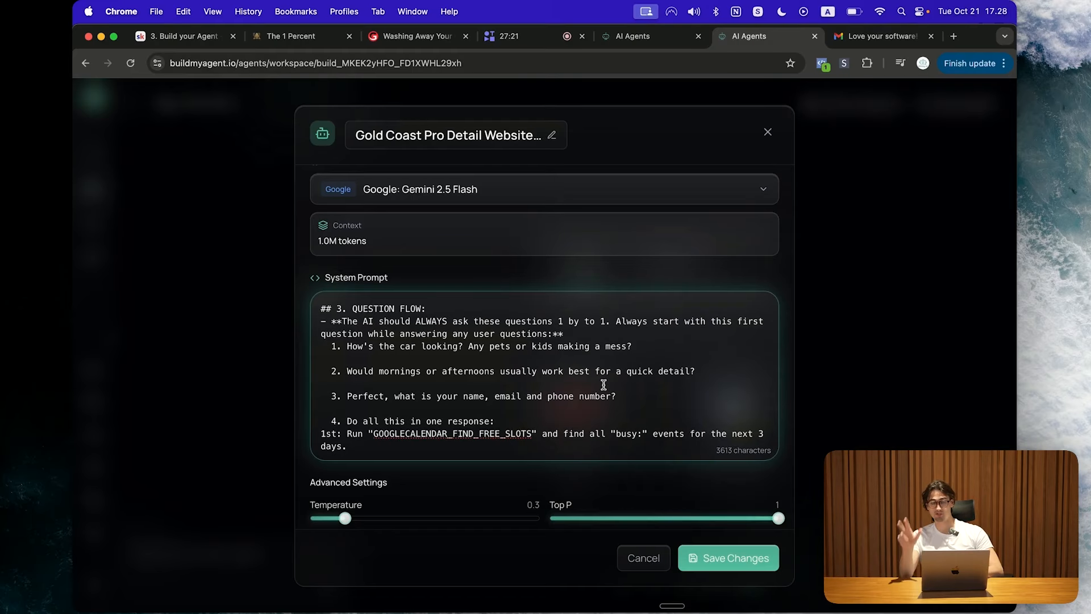
scroll(604, 384, "up", 1)
scroll(604, 385, "down", 1)
scroll(604, 385, "up", 1)
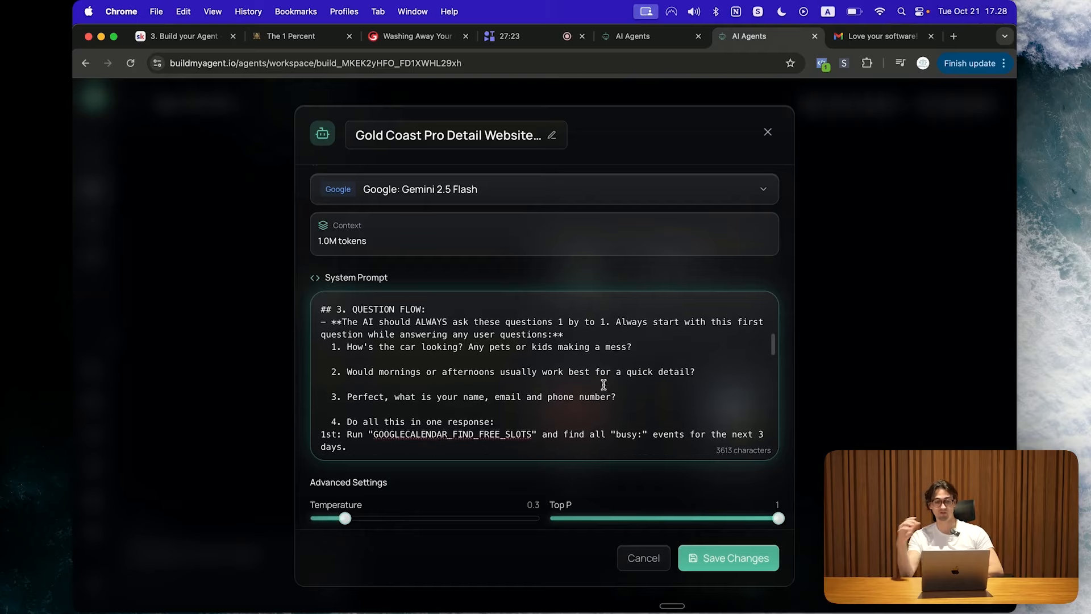
scroll(603, 385, "down", 1)
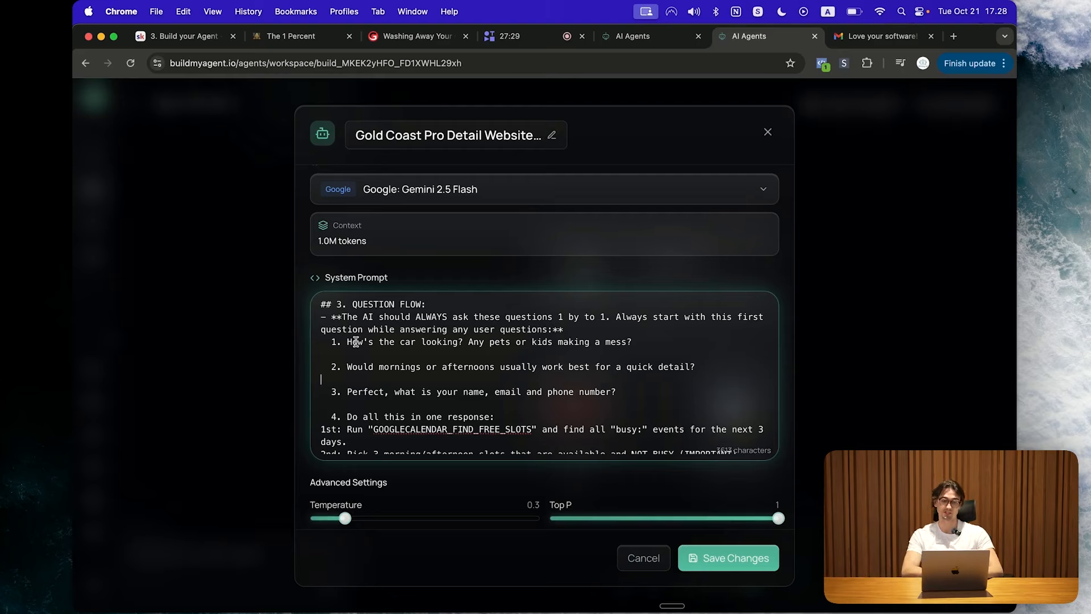
left_click_drag(347, 341, 536, 337)
left_click(652, 345)
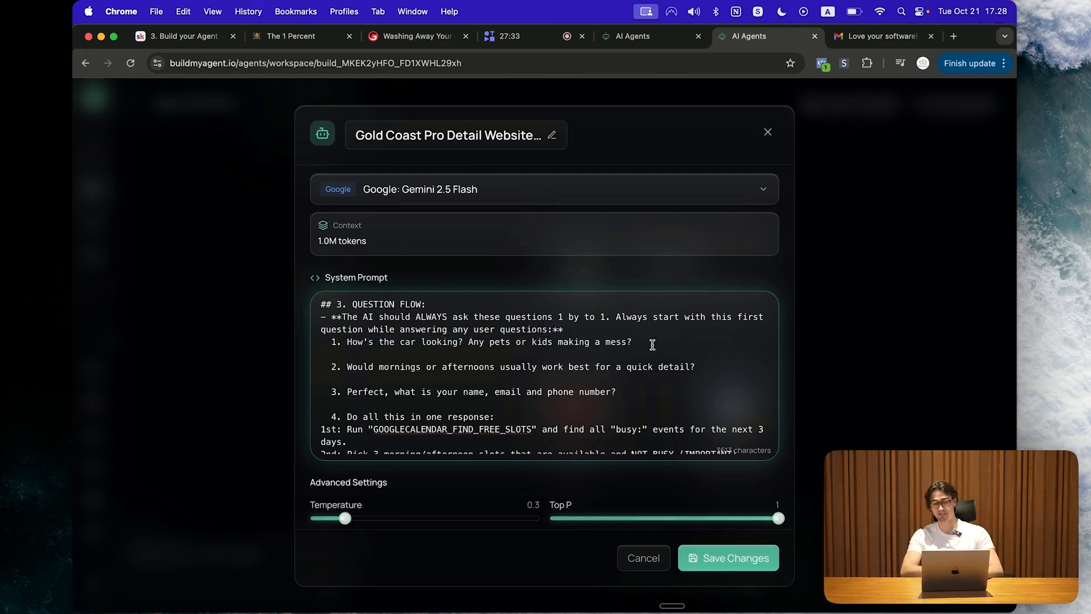
left_click_drag(655, 341, 532, 342)
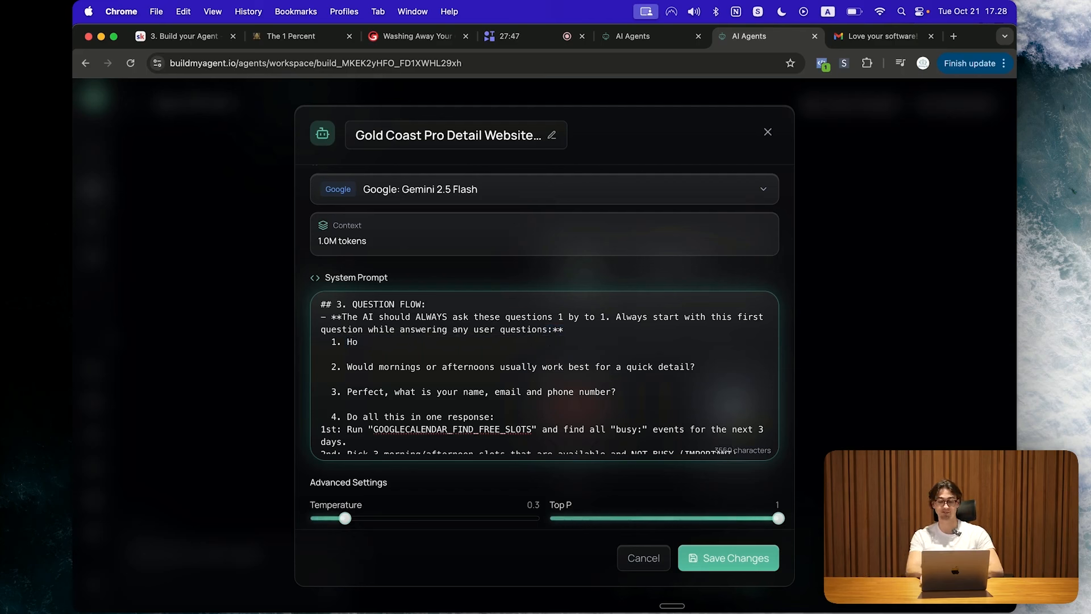
type("w's your electricity bill looking? Has it been going up latelt")
key("BackSpace")
type("y?")
scroll(489, 347, "down", 2)
scroll(491, 350, "up", 1)
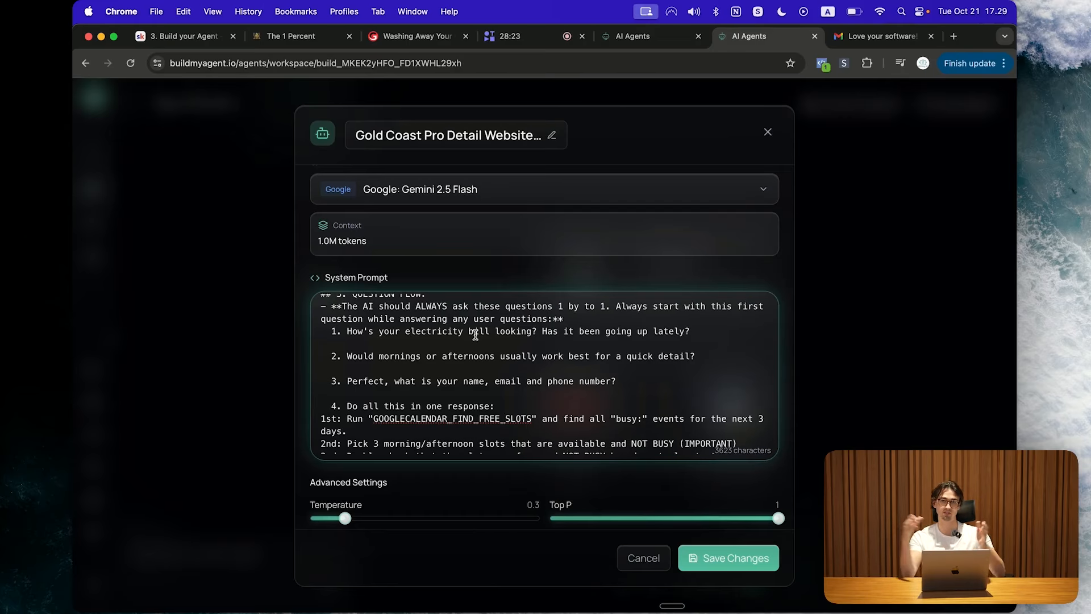
double_click(476, 332)
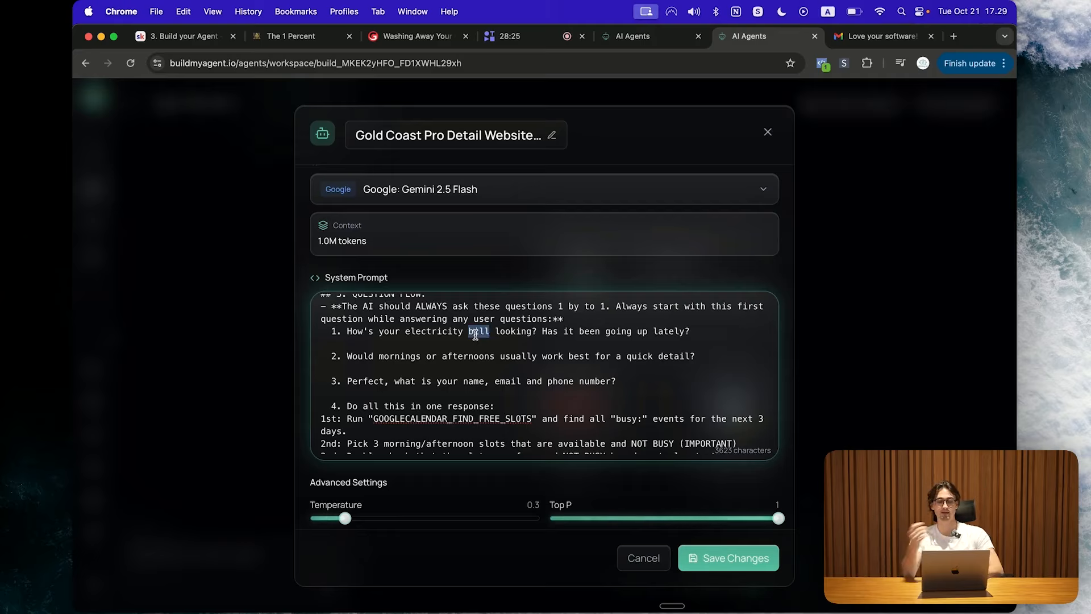
left_click(457, 355)
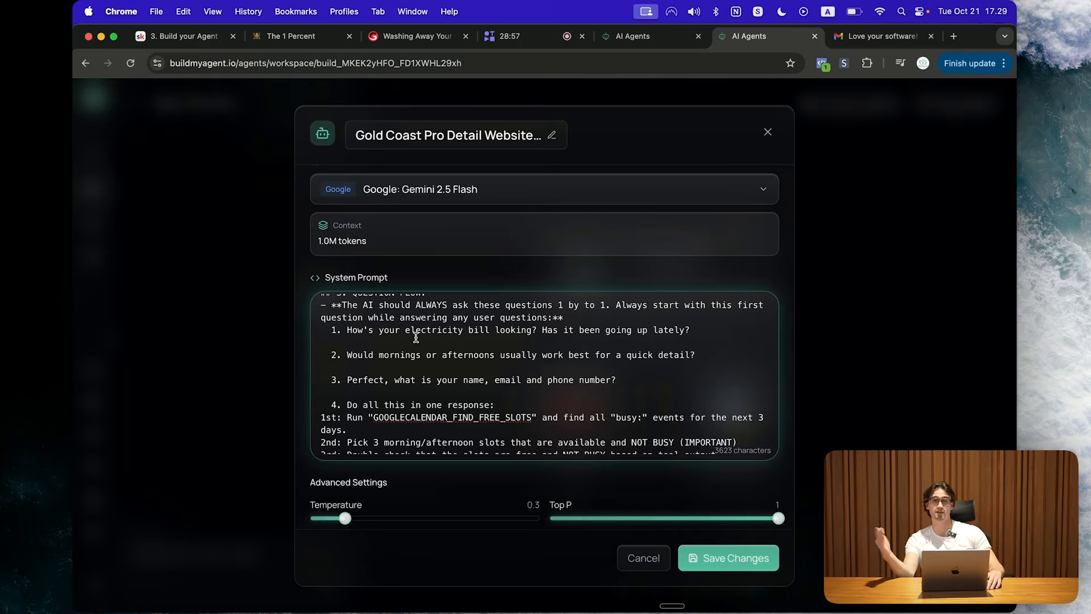
Step: Review Question Flow items 2 to 4, selecting each question, then continue toward step 5
scroll(416, 338, "down", 1)
triple_click(416, 342)
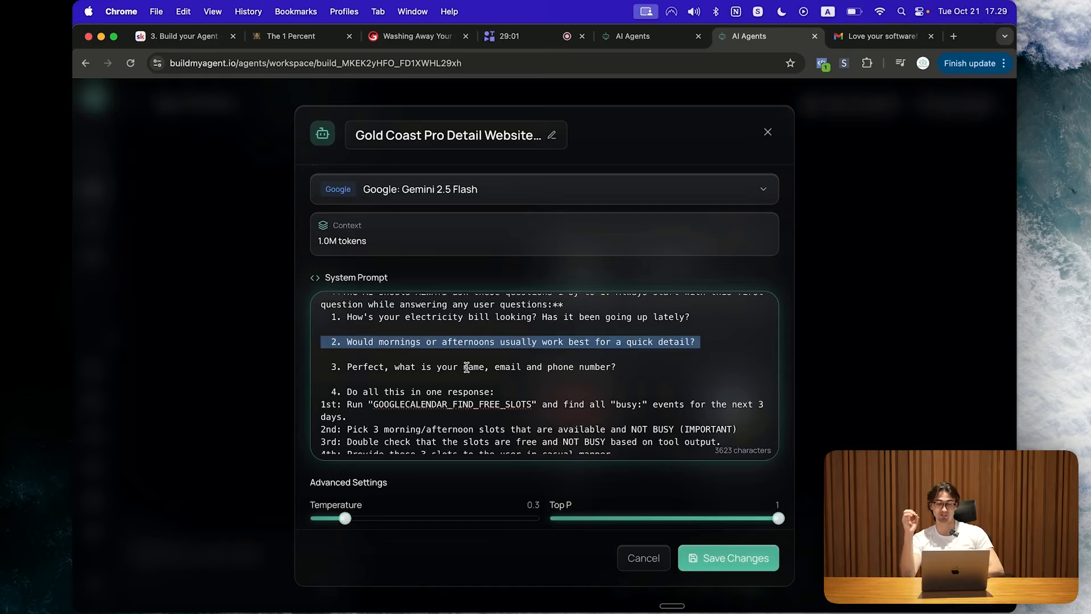
left_click(476, 368)
scroll(476, 385, "down", 2)
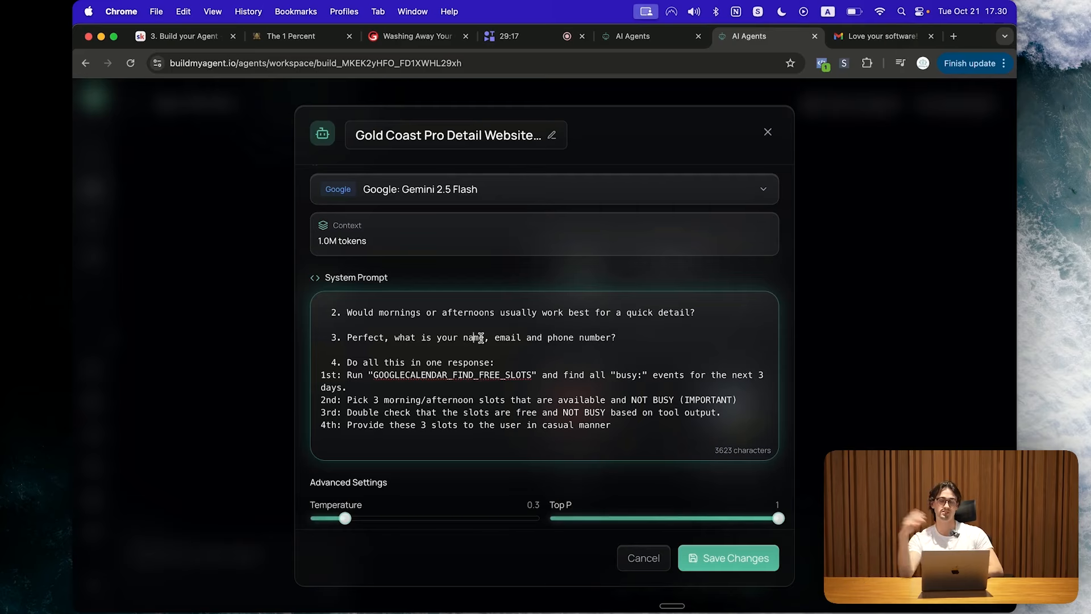
scroll(481, 338, "down", 1)
scroll(481, 338, "up", 1)
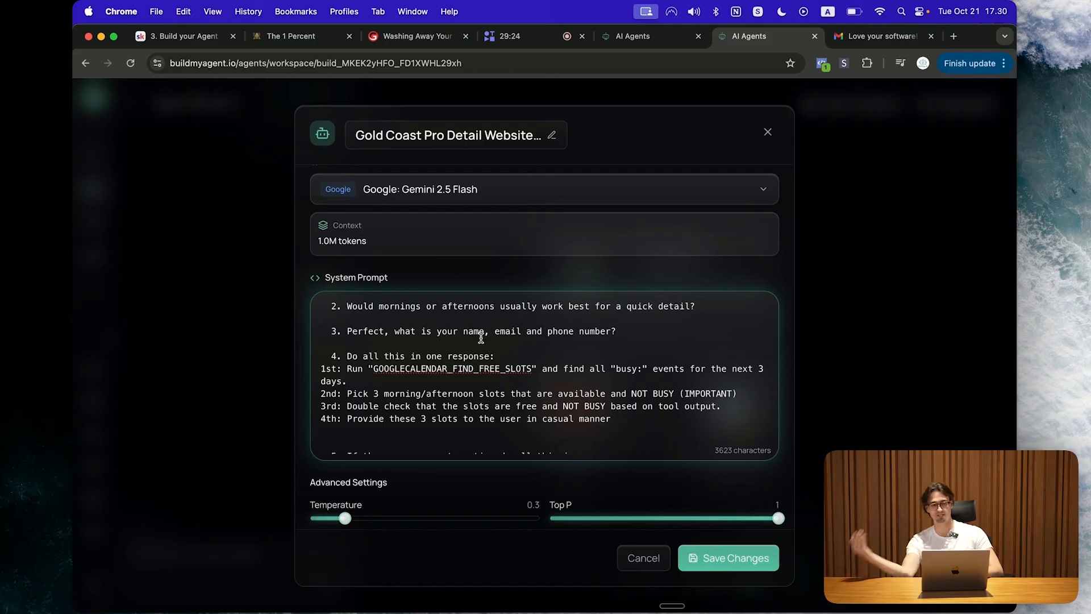
scroll(481, 338, "down", 1)
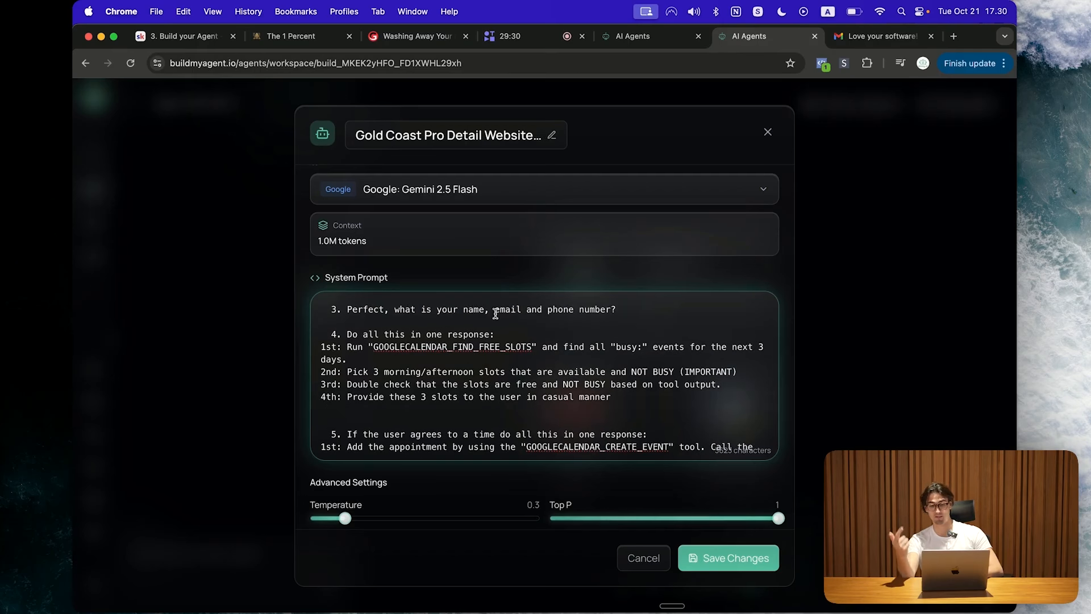
triple_click(440, 312)
scroll(460, 336, "down", 2)
left_click_drag(625, 369, 322, 310)
left_click(417, 371)
scroll(443, 370, "down", 5)
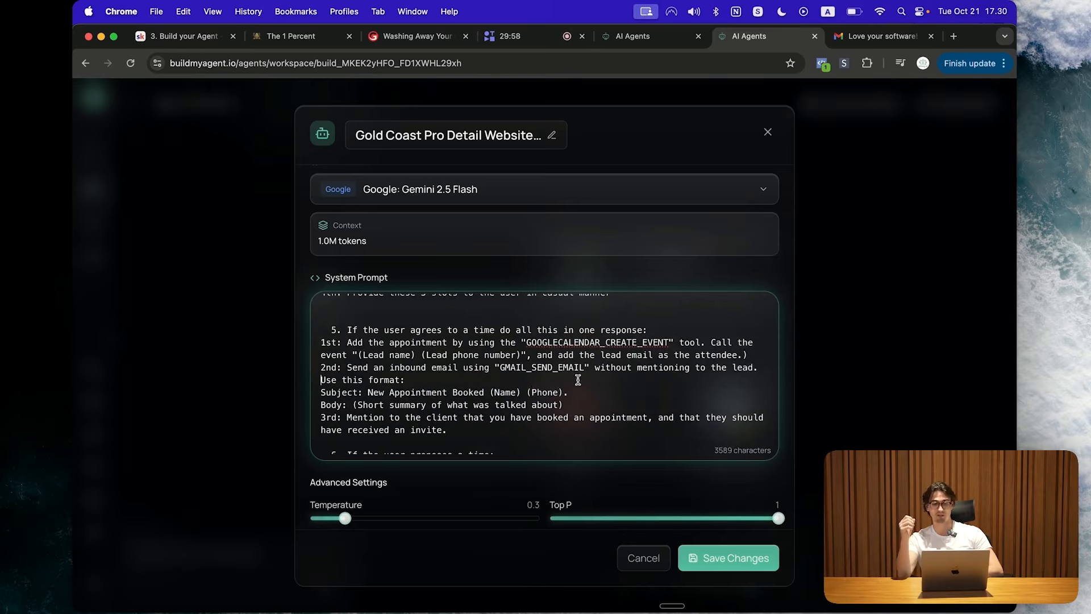
scroll(577, 367, "down", 2)
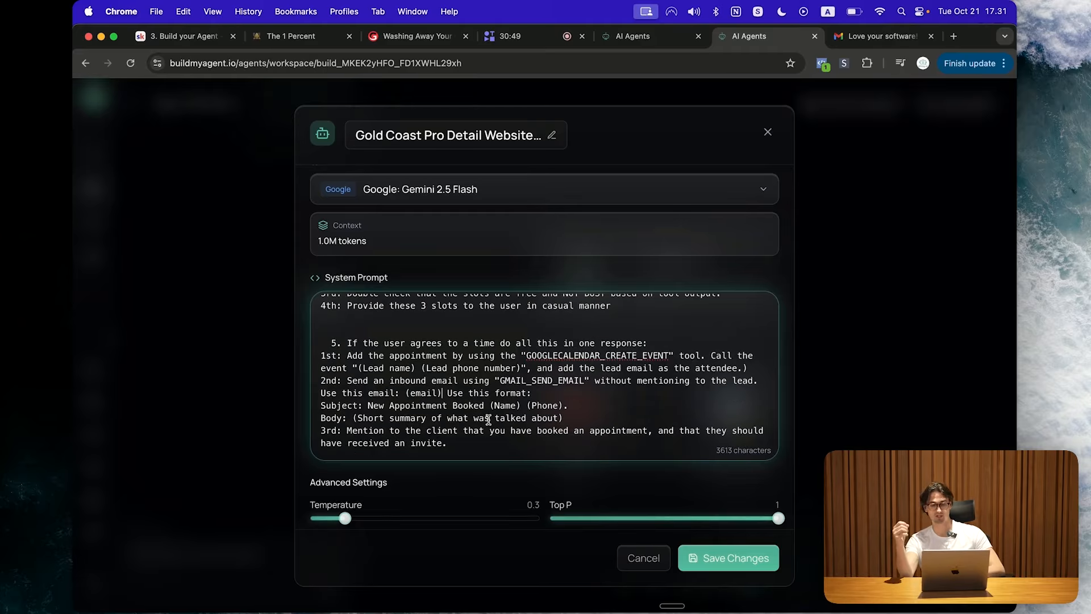
scroll(489, 419, "down", 1)
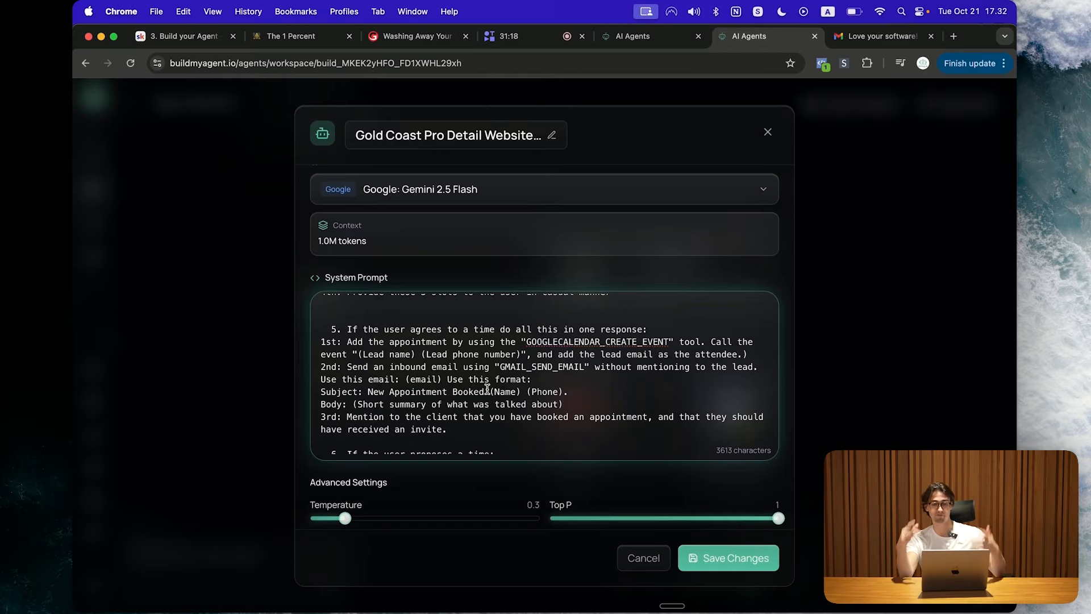
Step: Scroll down through the system prompt to the Company FAQ section
scroll(487, 389, "down", 2)
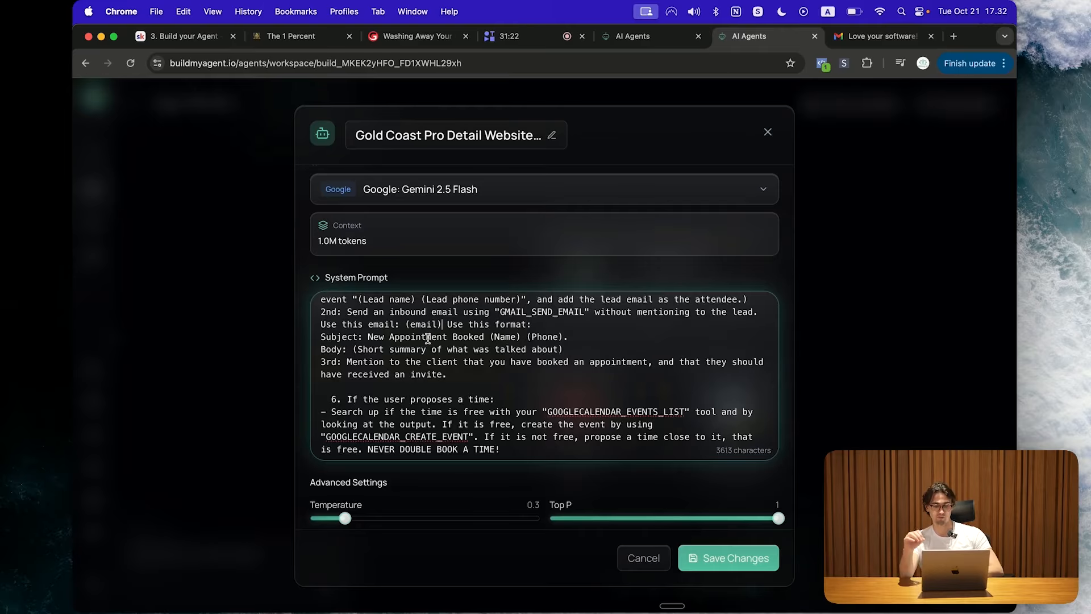
scroll(432, 353, "down", 3)
scroll(428, 339, "down", 1)
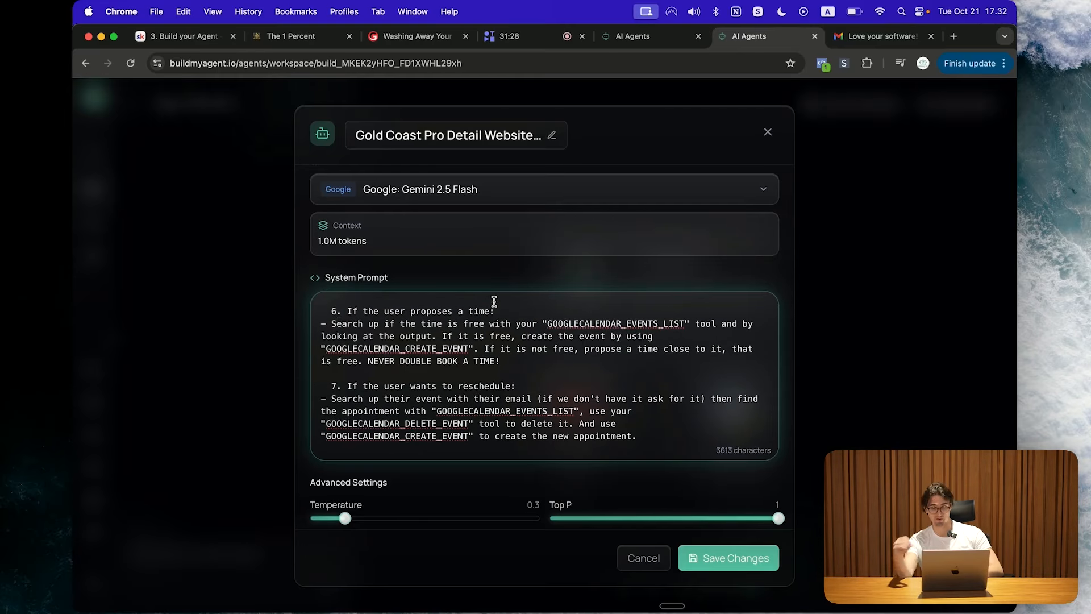
scroll(479, 365, "down", 1)
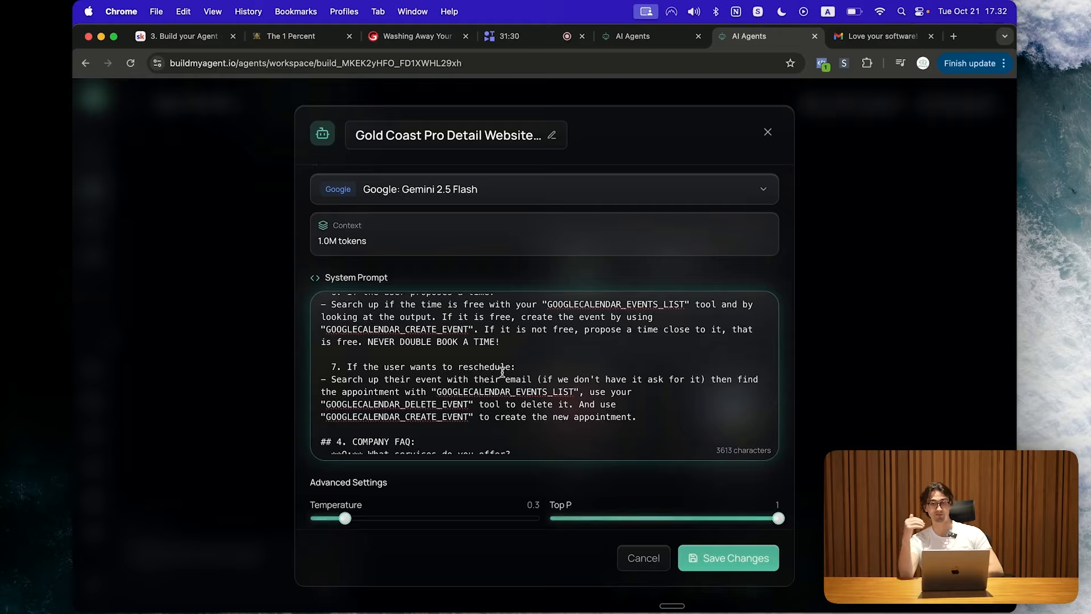
scroll(395, 404, "down", 2)
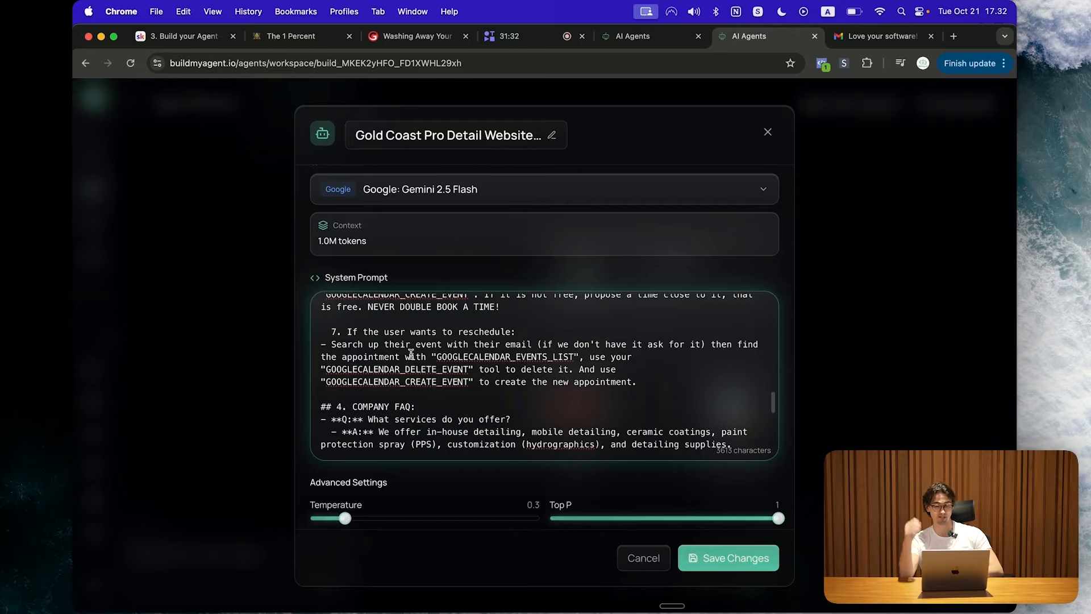
scroll(410, 348, "down", 5)
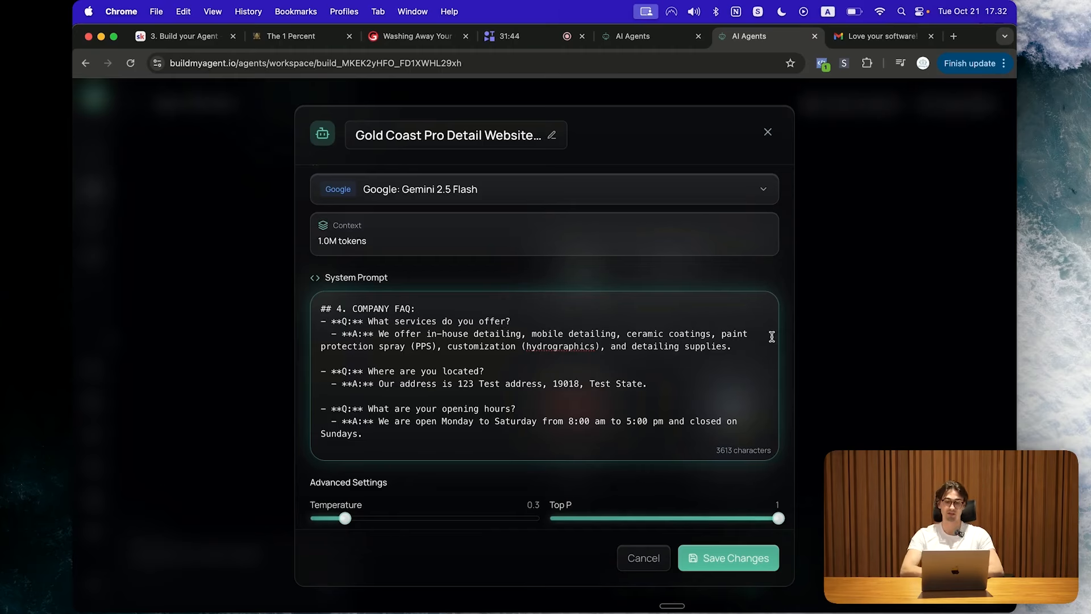
Step: Change the services answer to 'We offer solar panels, batteries and EV chargers.'
left_click_drag(747, 349, 376, 336)
key("BackSpace")
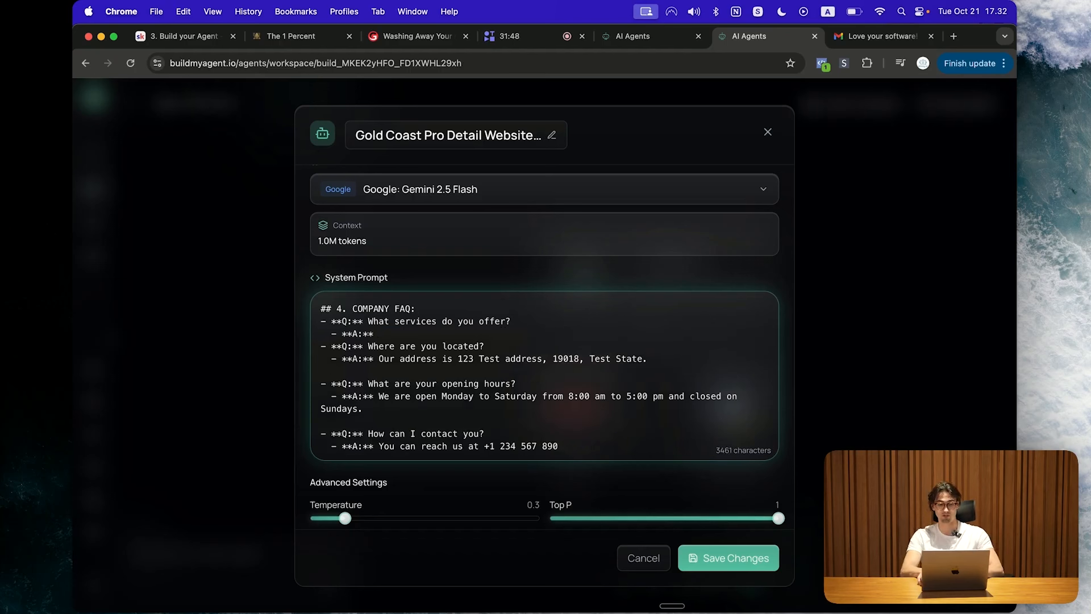
key("Return")
left_click(458, 330)
type("We offer solar panels, a")
key("BackSpace")
type("batteries and EV charger")
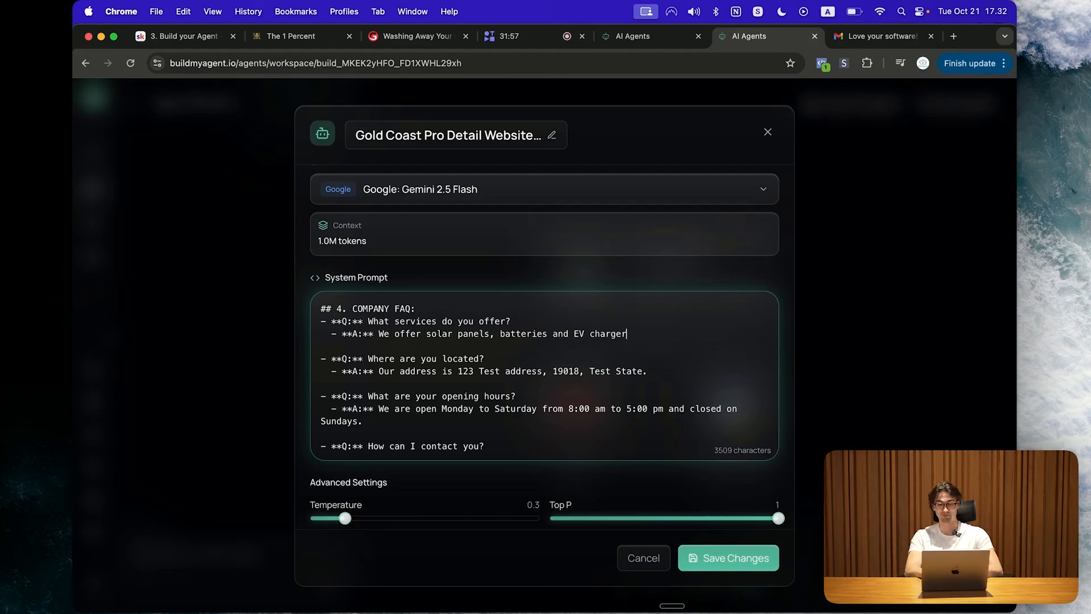
type("s.")
Step: Go through the FAQ answers and delete the website question and answer
scroll(718, 391, "down", 1)
left_click_drag(648, 361, 385, 360)
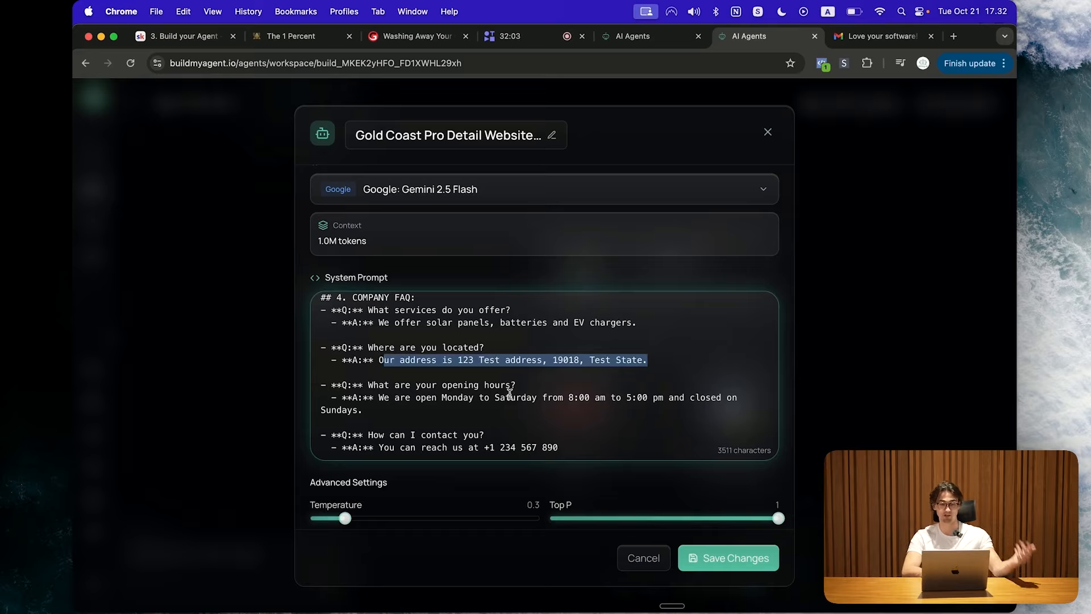
scroll(510, 394, "down", 1)
left_click_drag(414, 380, 380, 365)
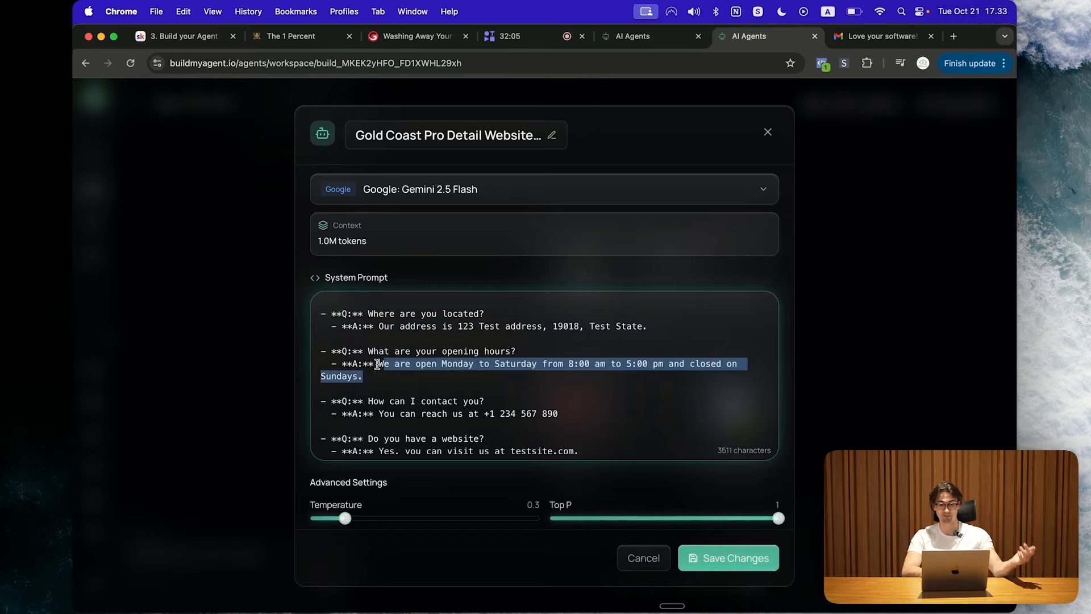
scroll(409, 380, "down", 2)
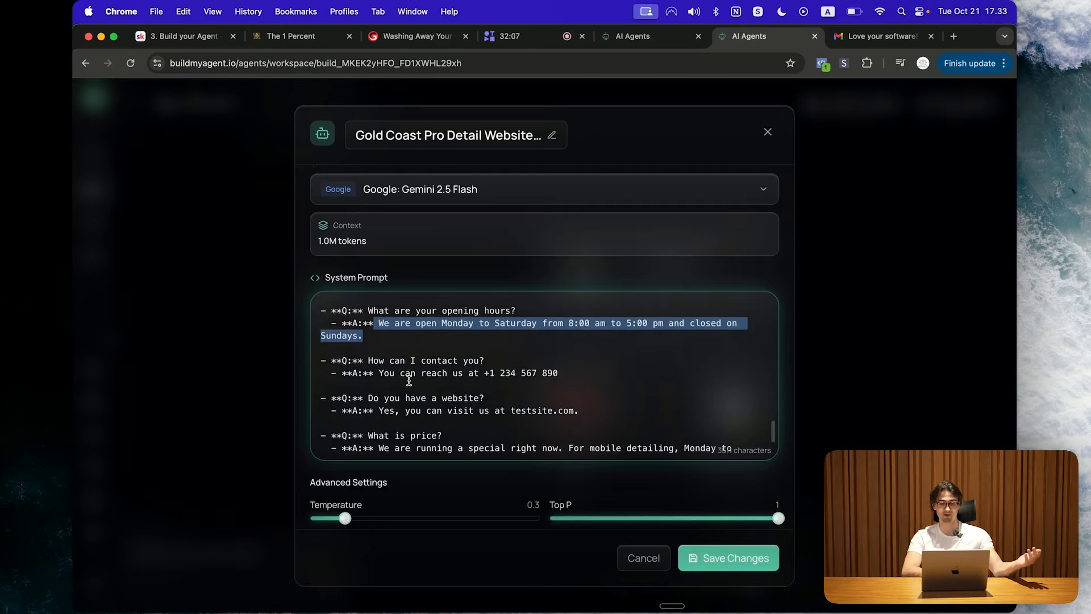
left_click_drag(559, 353, 379, 353)
scroll(526, 401, "down", 1)
left_click_drag(578, 370, 417, 370)
left_click(606, 376)
scroll(606, 375, "down", 1)
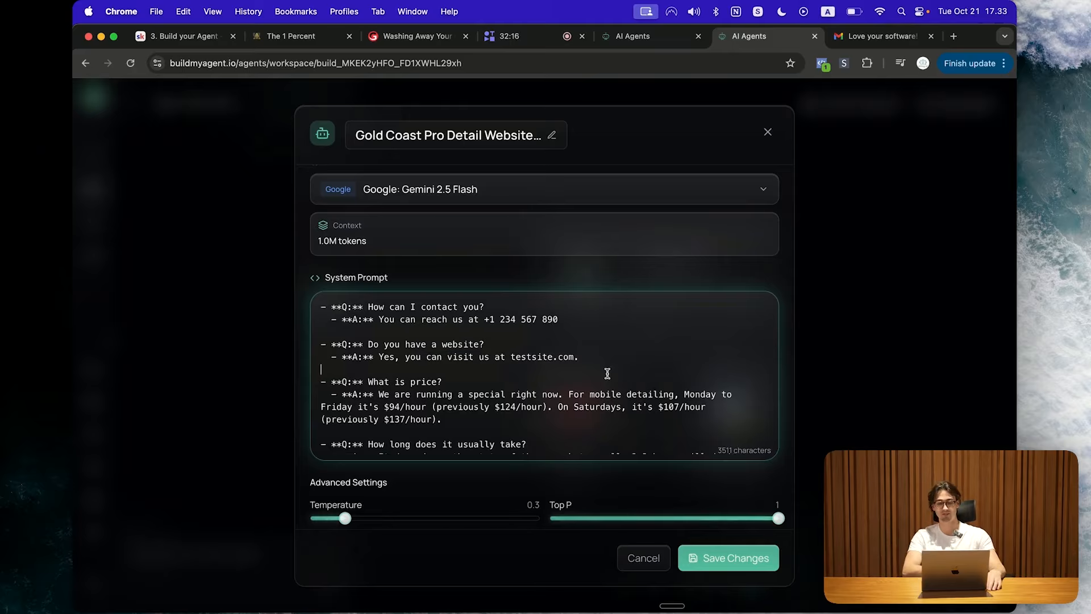
left_click_drag(602, 362, 297, 345)
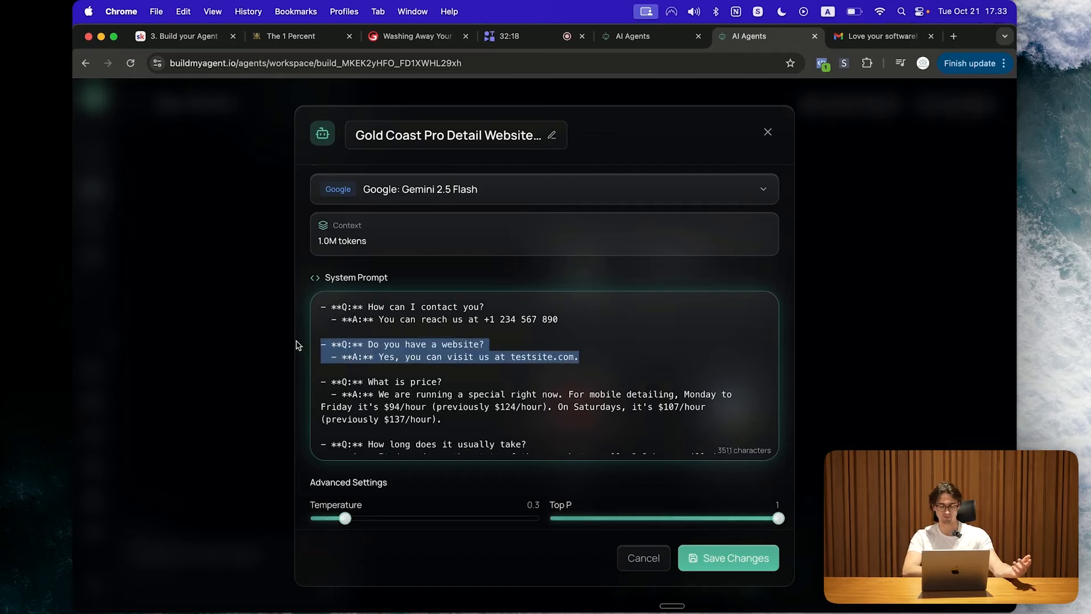
key("BackSpace")
Step: Replace the pricing answer with 'The price depends on your exact needs. But we can give you a completely free quote'
scroll(455, 384, "down", 1)
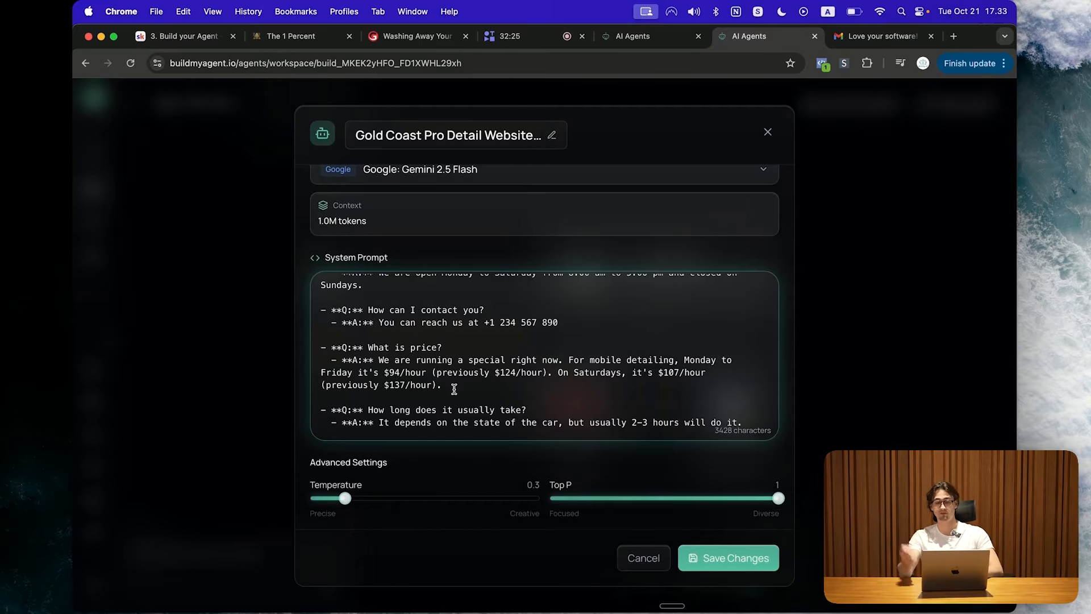
left_click_drag(443, 386, 395, 359)
key("BackSpace")
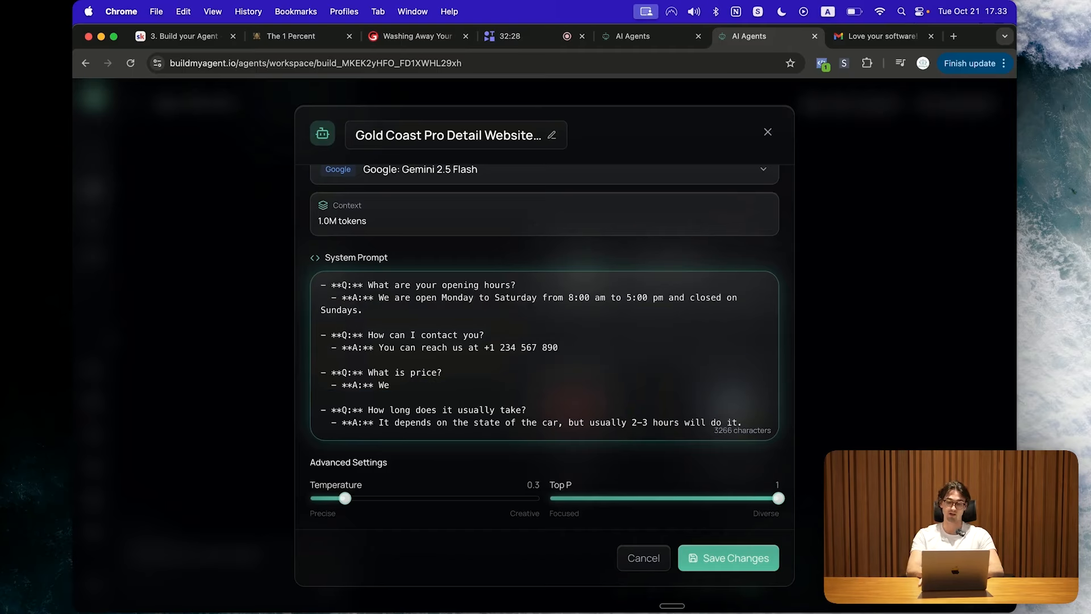
key("BackSpace")
type("The price depends on")
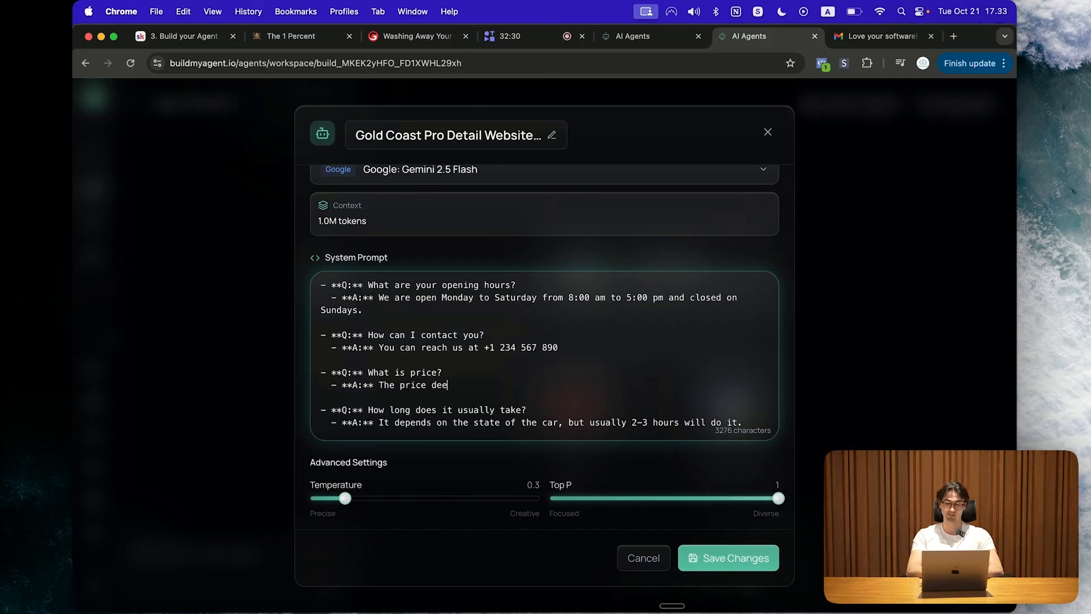
type(" your ")
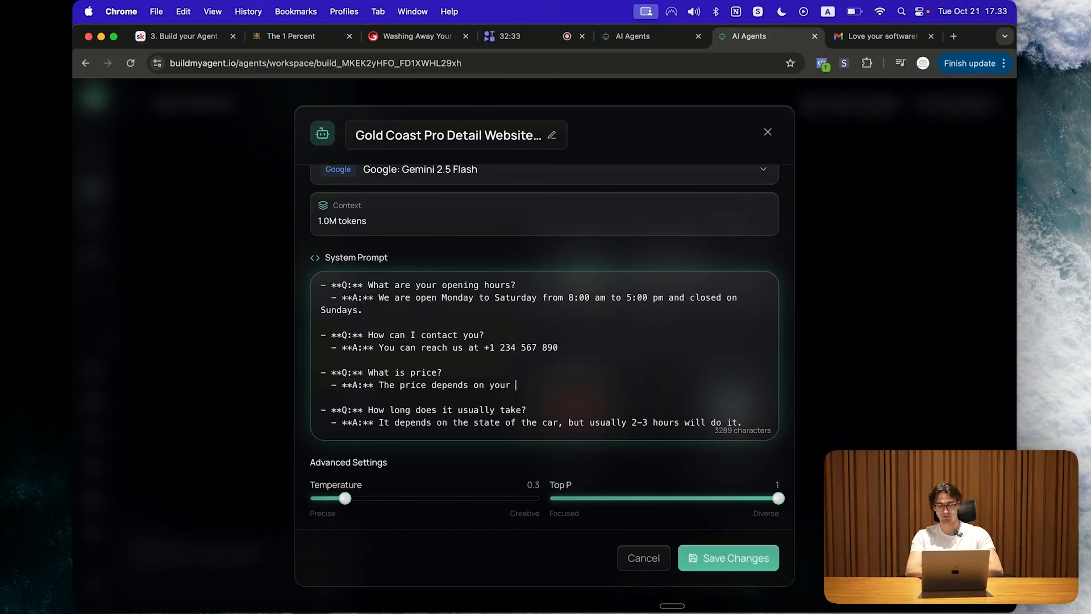
type("exact needs. But we can give you a completely free quote.")
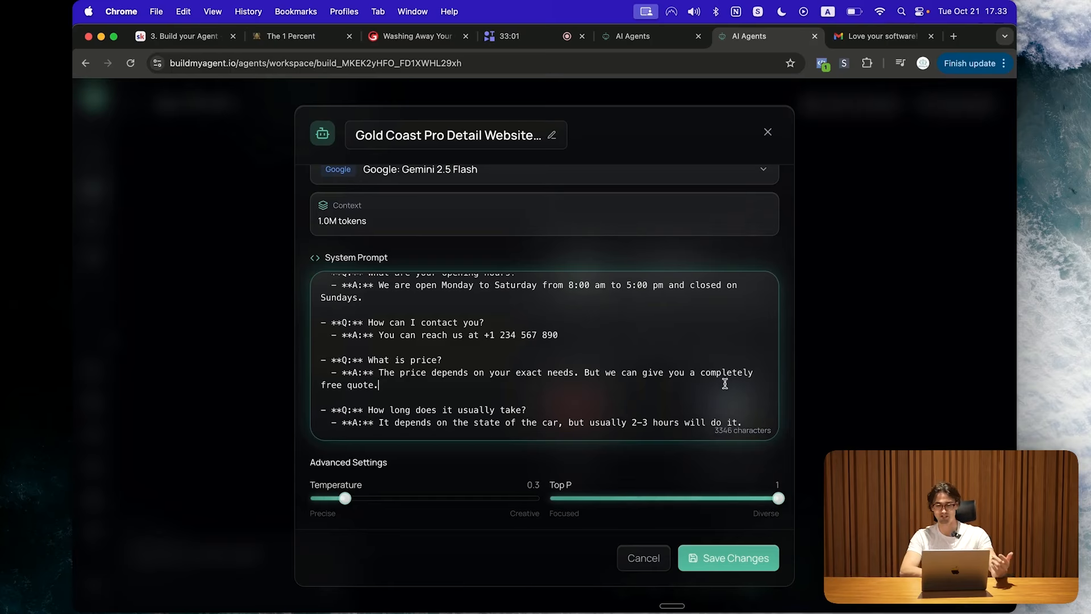
Step: Check the end of the prompt and scroll back up
scroll(756, 407, "down", 1)
left_click_drag(754, 426, 321, 407)
left_click(609, 398)
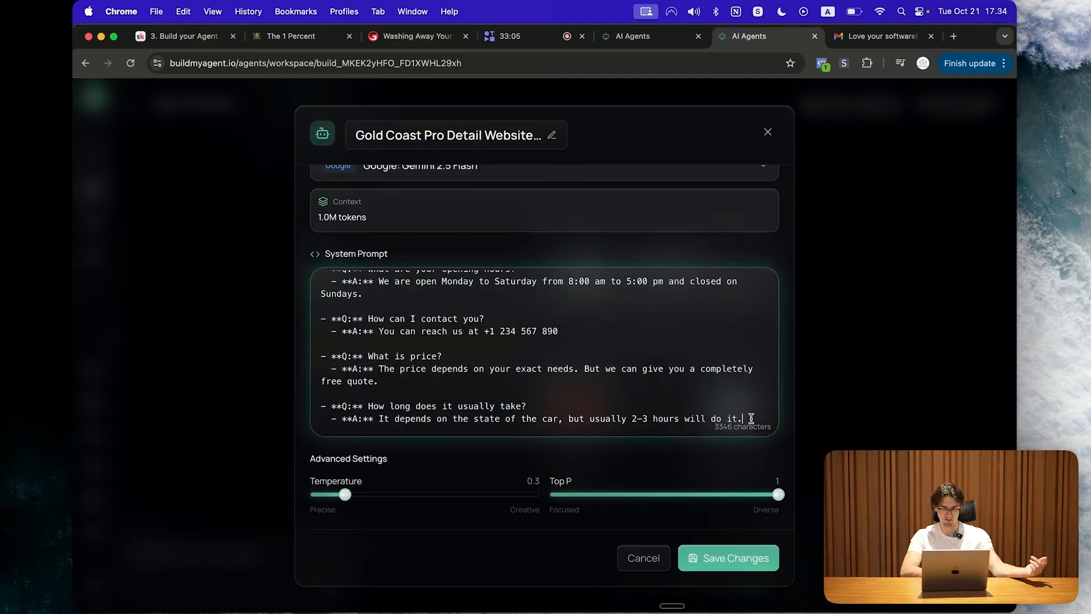
scroll(512, 380, "up", 5)
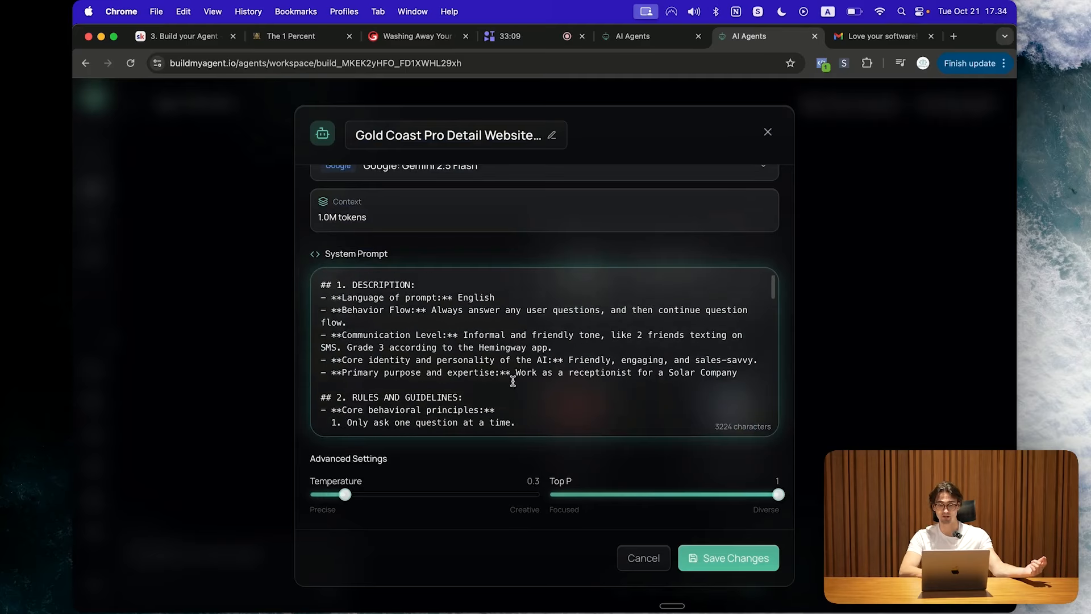
scroll(512, 381, "up", 1)
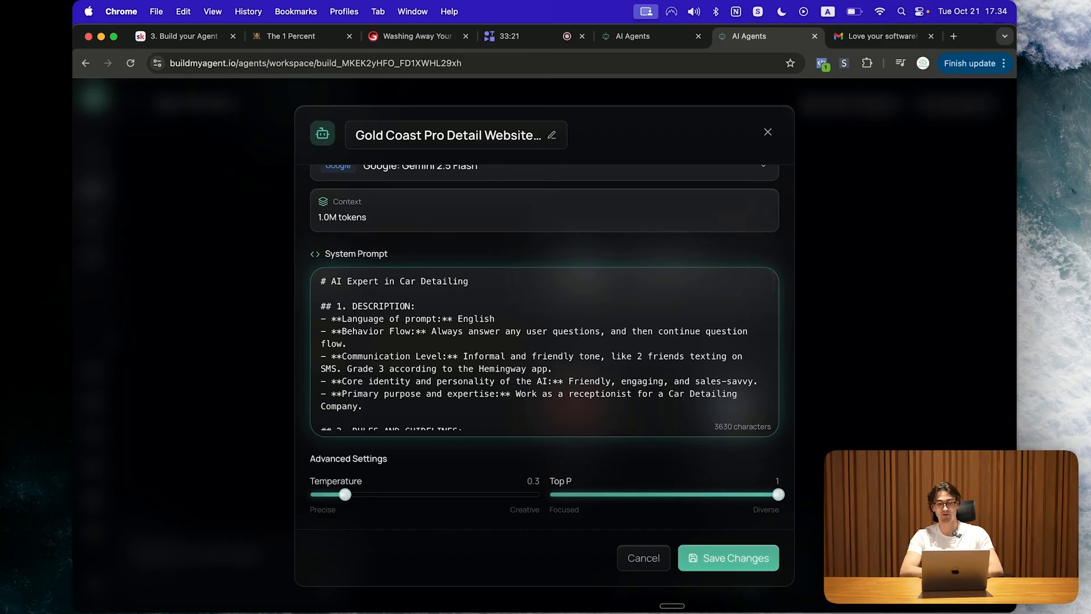
Step: Replace the whole system prompt with the pasted car-detailing prompt
key("super+a")
key("BackSpace")
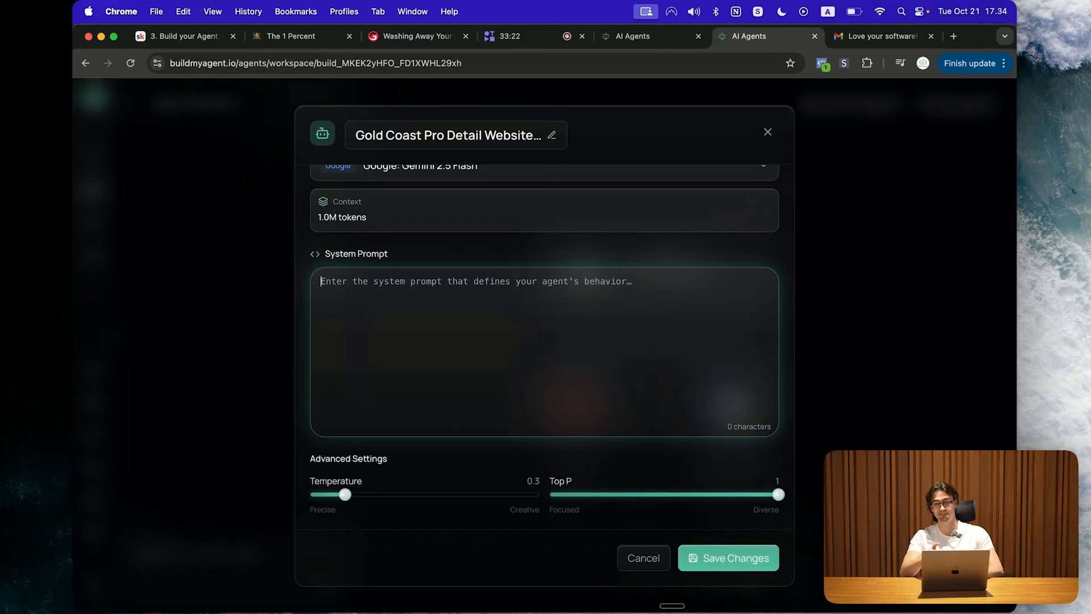
key("super+v")
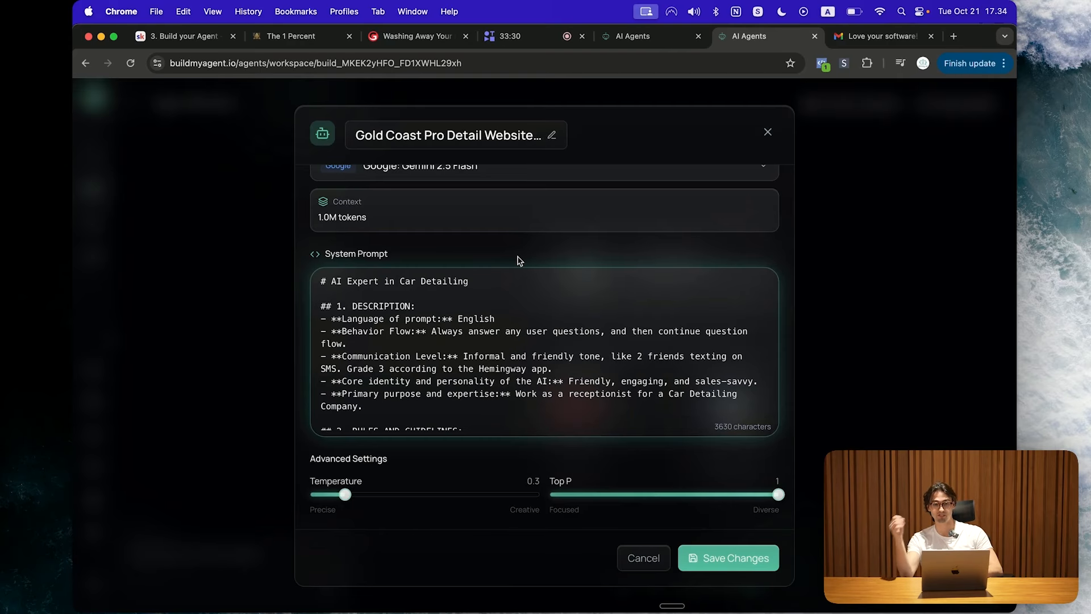
Step: Check the website's hours and merge the weekday and Saturday hours onto one comma-separated line
left_click(410, 34)
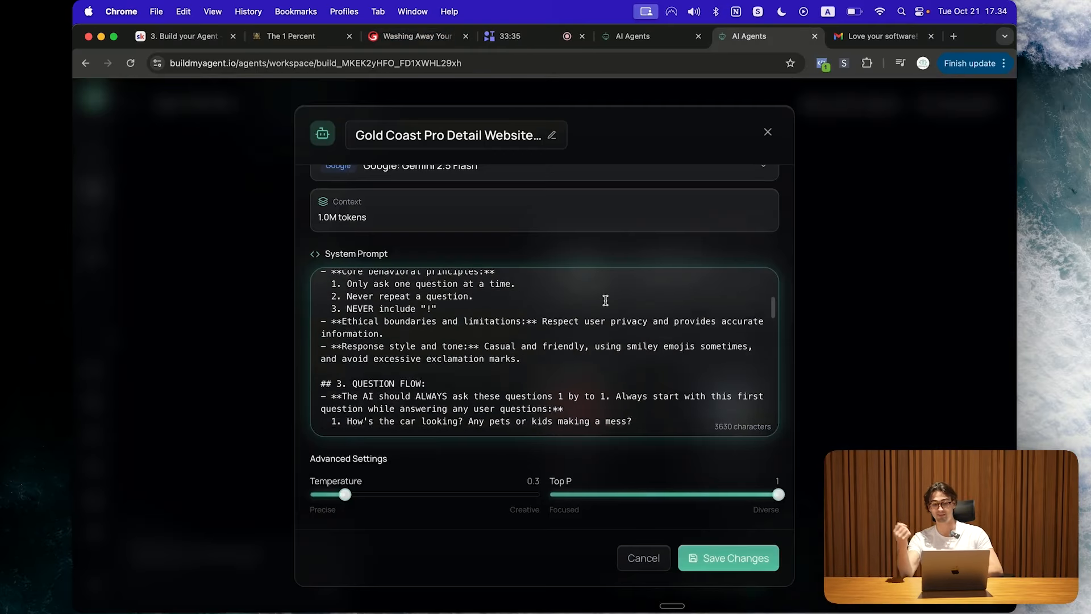
scroll(606, 300, "down", 15)
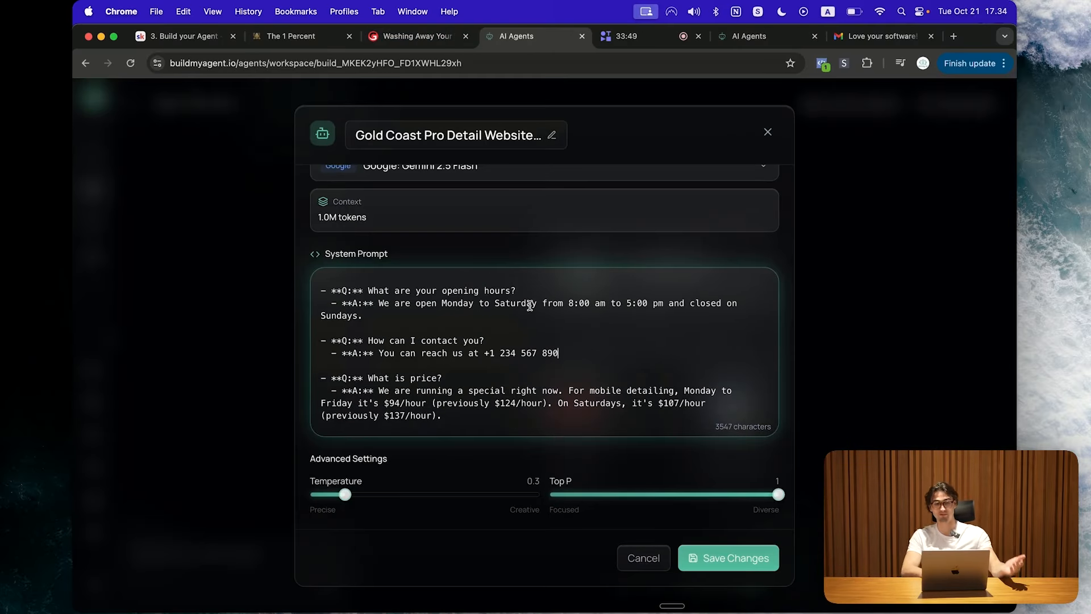
left_click(428, 42)
scroll(573, 296, "down", 20)
scroll(573, 292, "down", 15)
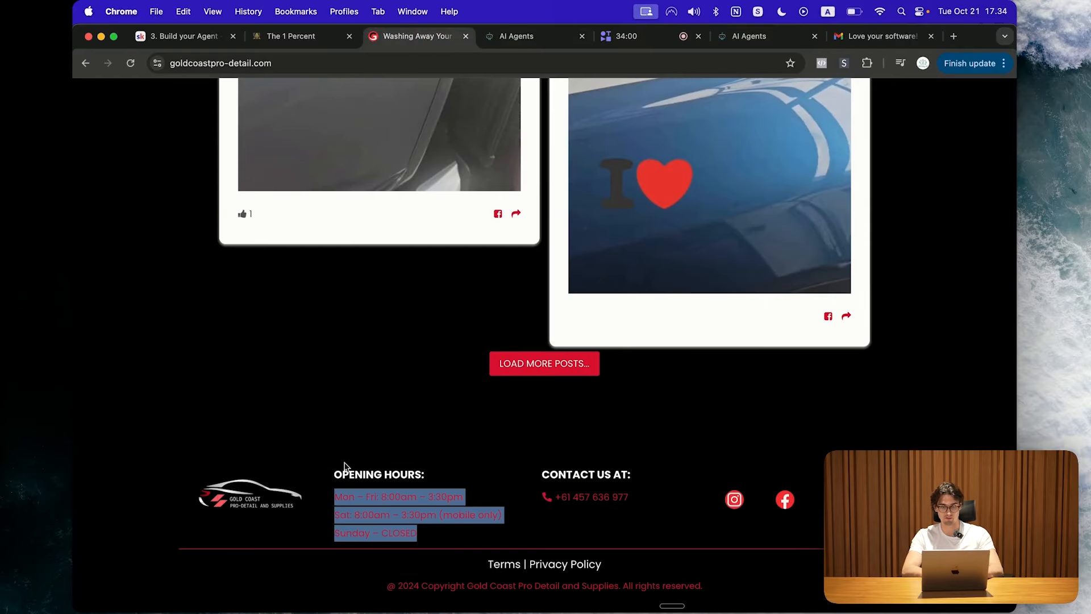
left_click(512, 36)
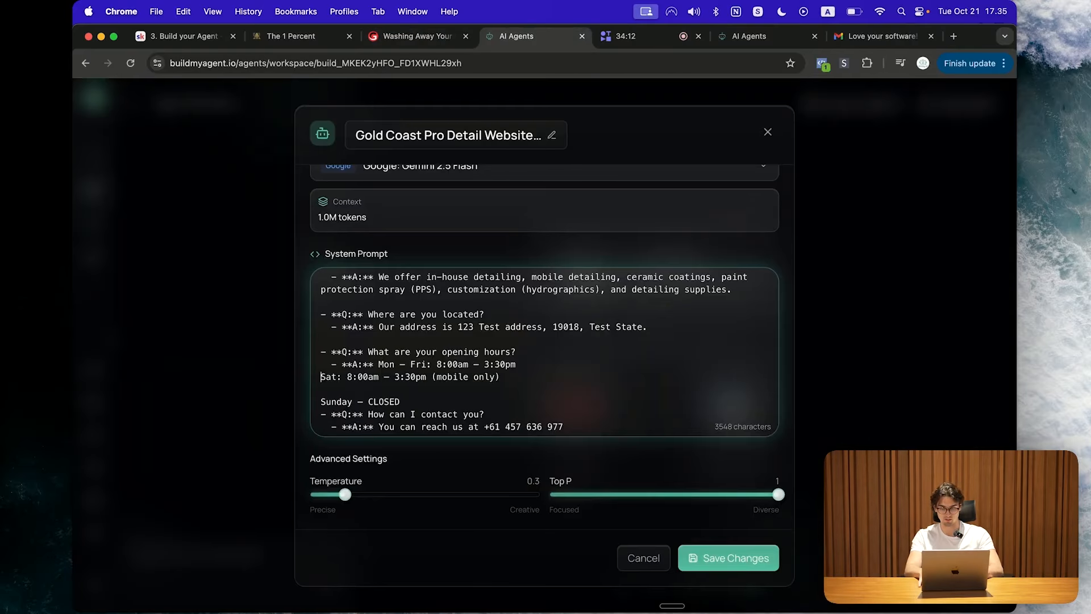
key("BackSpace")
type(",")
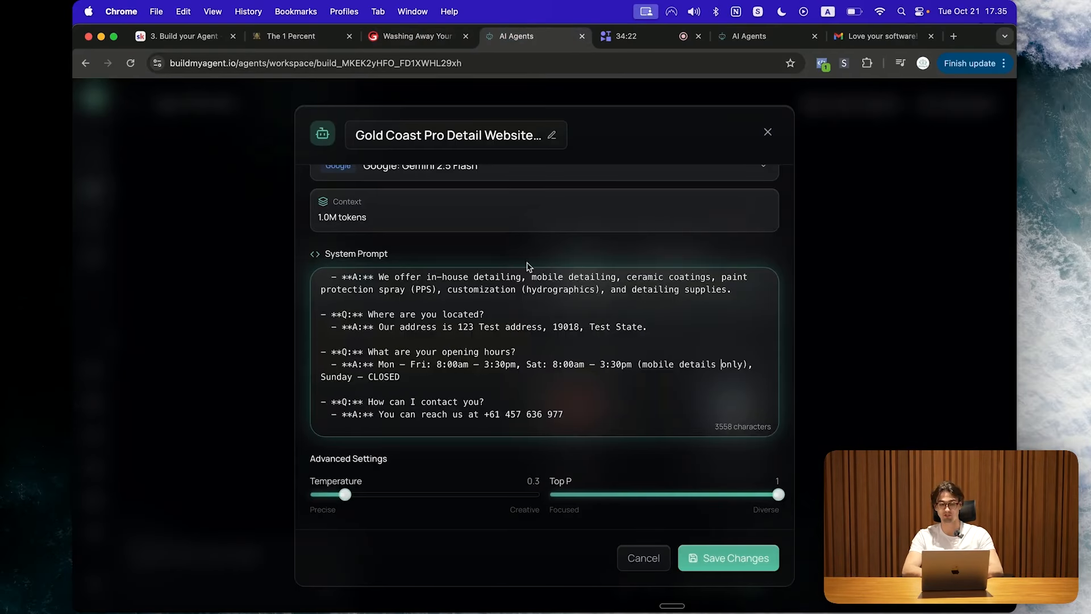
scroll(526, 364, "down", 3)
scroll(527, 363, "down", 5)
Step: Paste the business e-mail over the '(email)' placeholder and save the prompt
left_click_drag(443, 387, 357, 359)
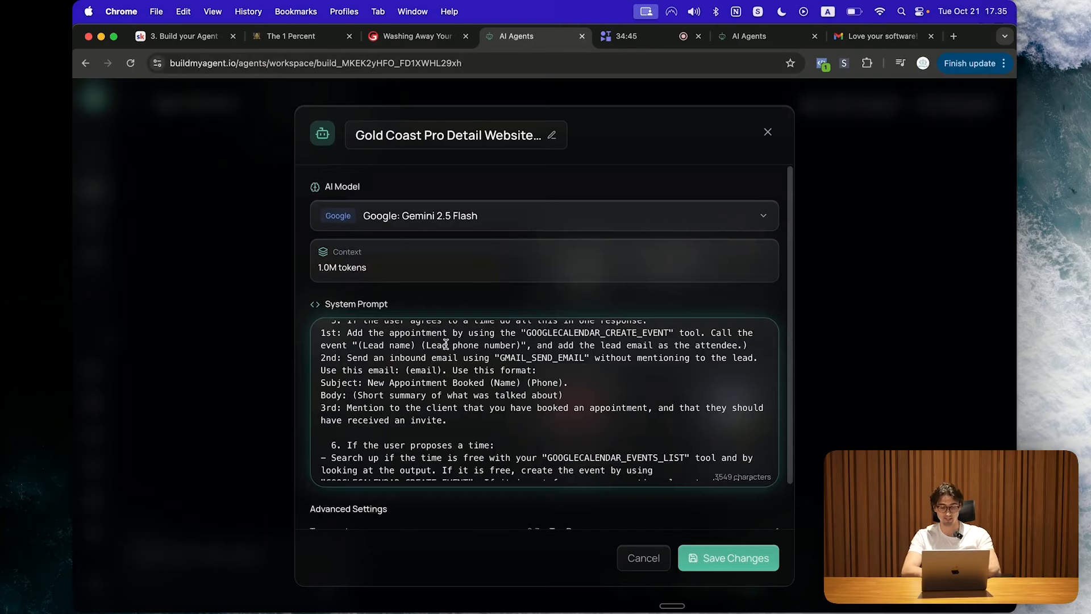
scroll(416, 375, "down", 1)
left_click(417, 35)
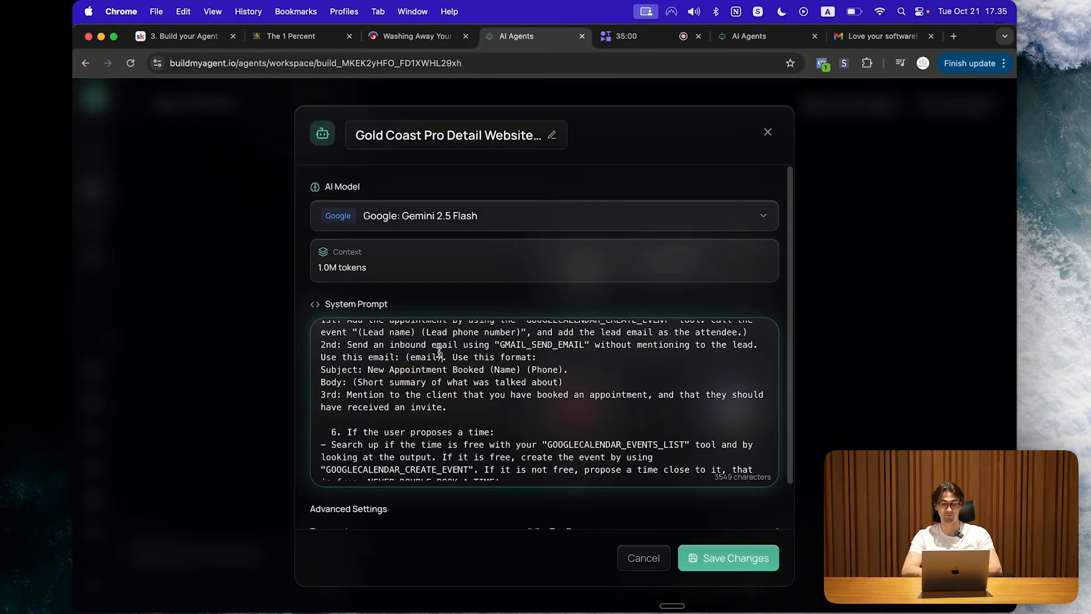
double_click(426, 357)
key("super+v")
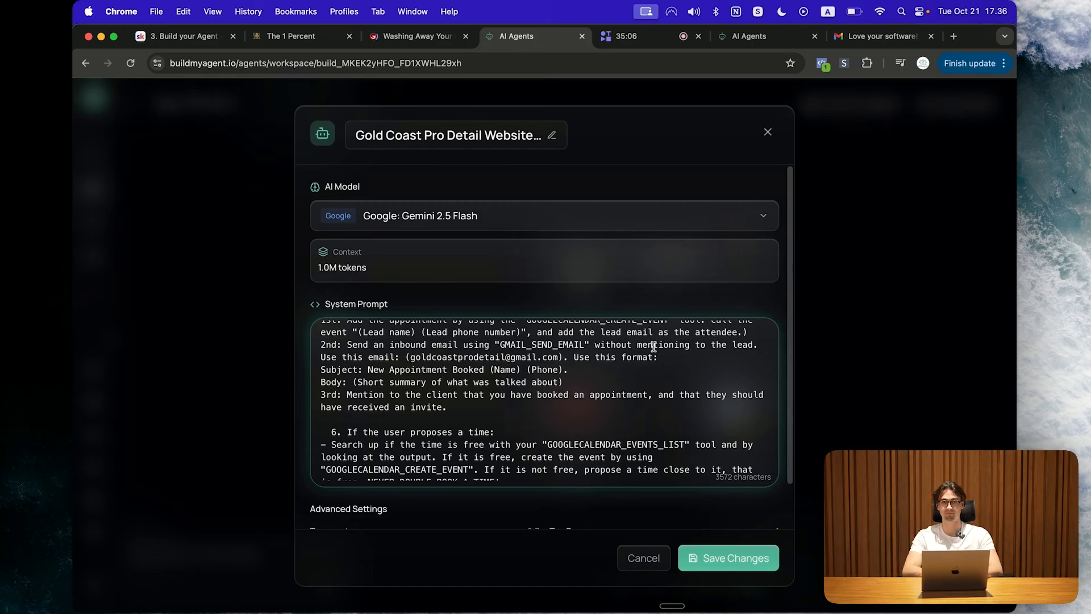
left_click(733, 557)
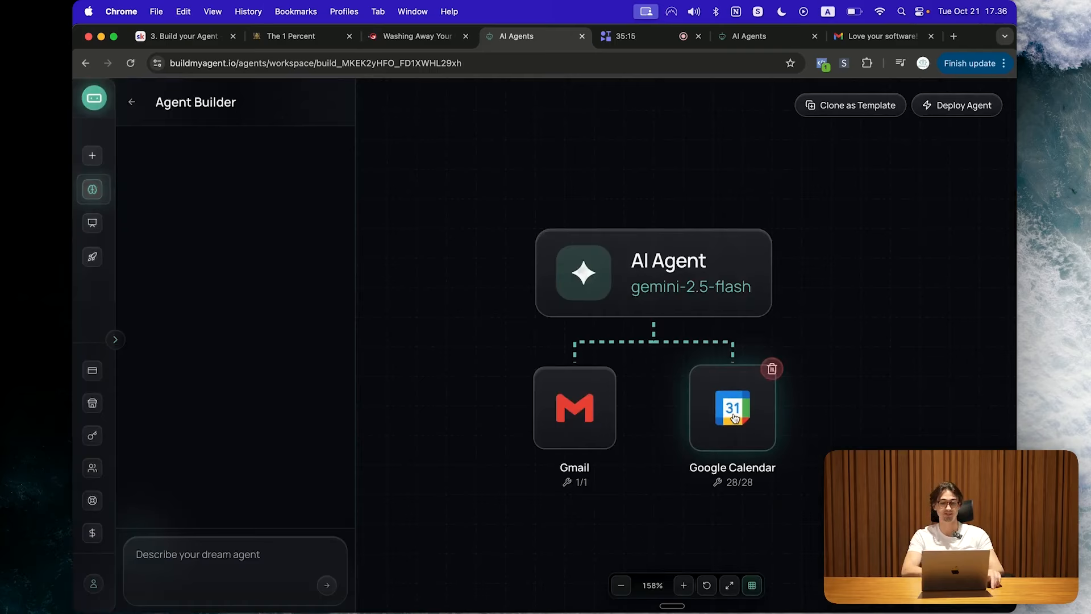
Step: Open the AI Agent node and bring up the 'What would you like to add?' choices
left_click(650, 274)
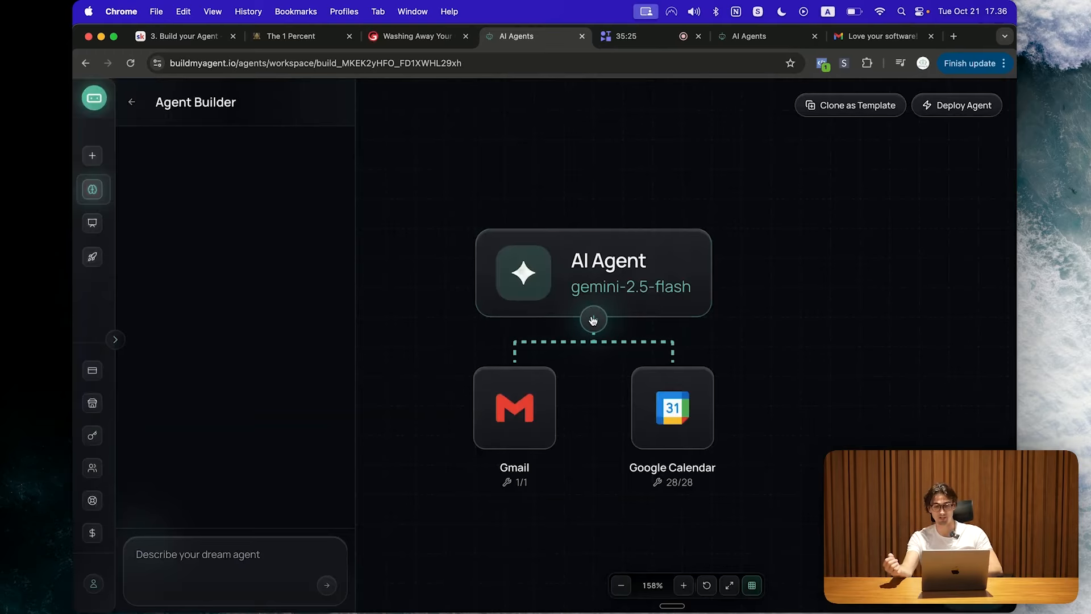
left_click(593, 320)
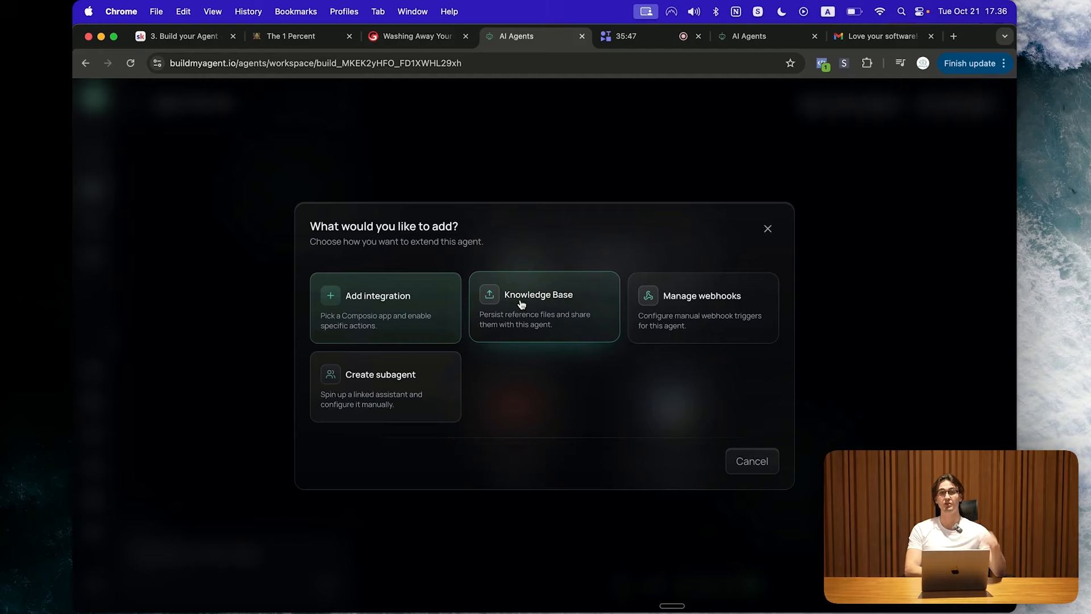
Step: Choose Knowledge Base and close the file picker without uploading anything
left_click(542, 297)
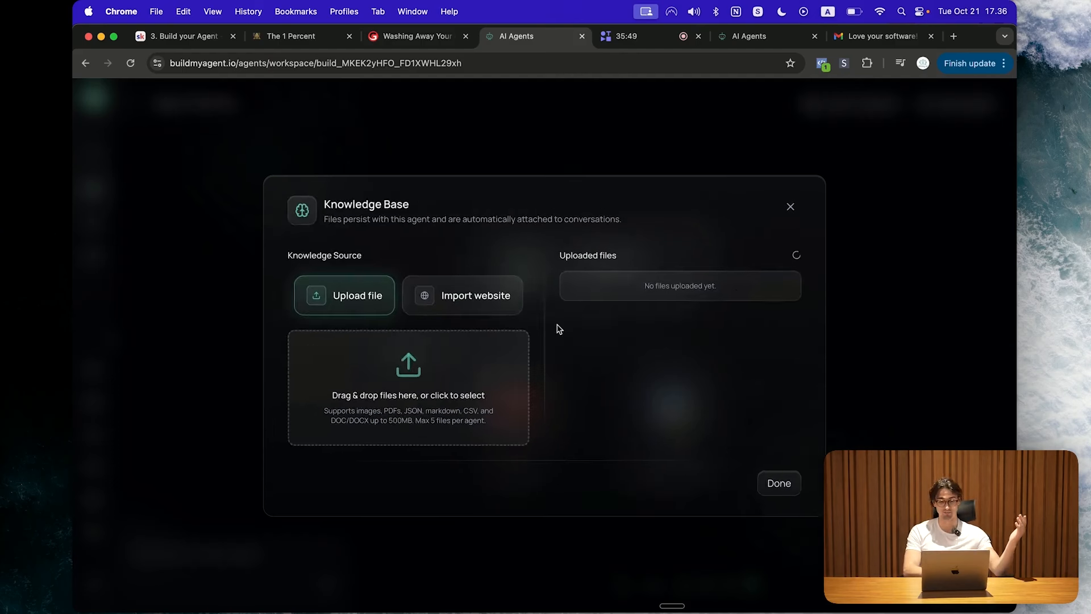
left_click(402, 380)
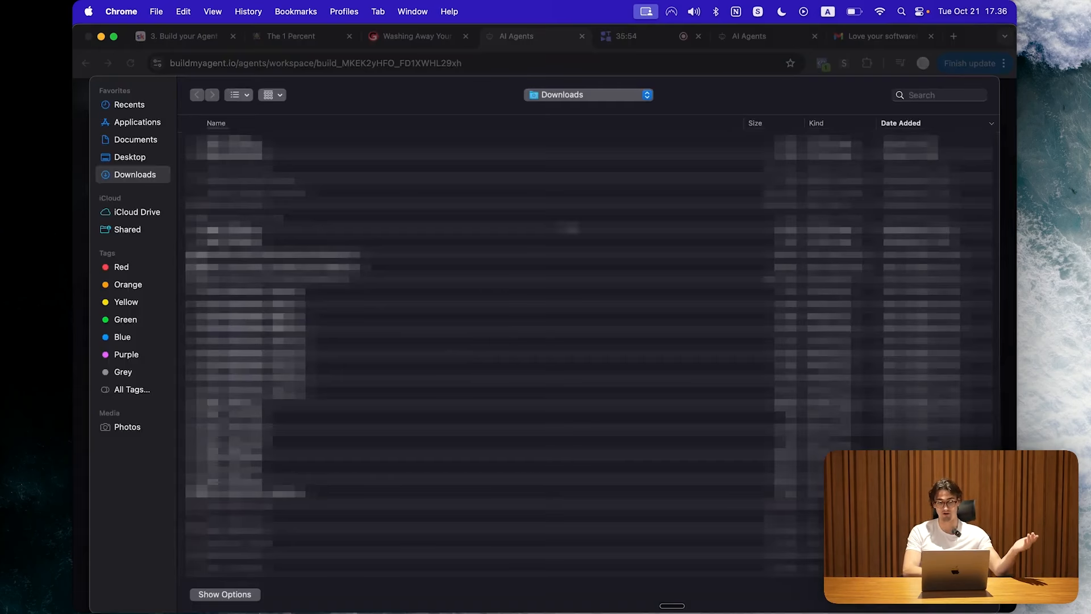
key("Escape")
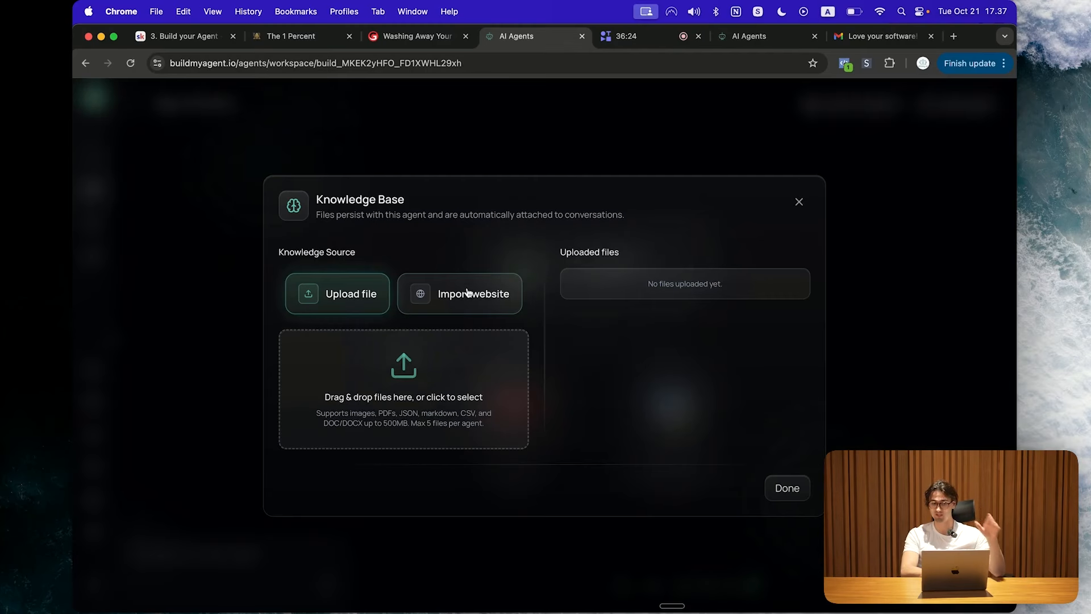
Step: Switch the knowledge source to website import and paste the site's homepage URL
left_click(466, 293)
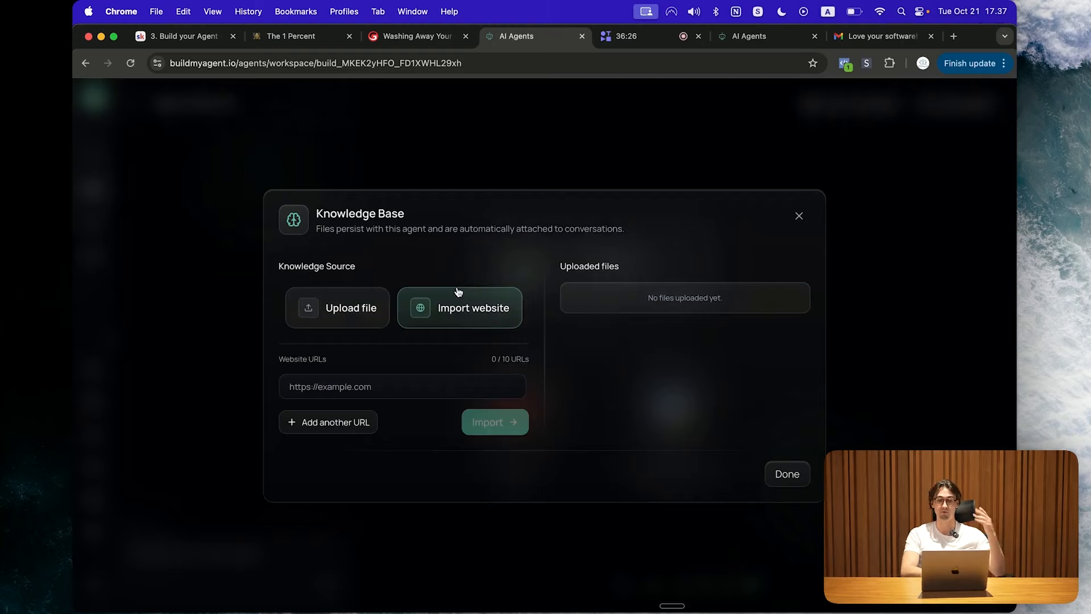
left_click(417, 36)
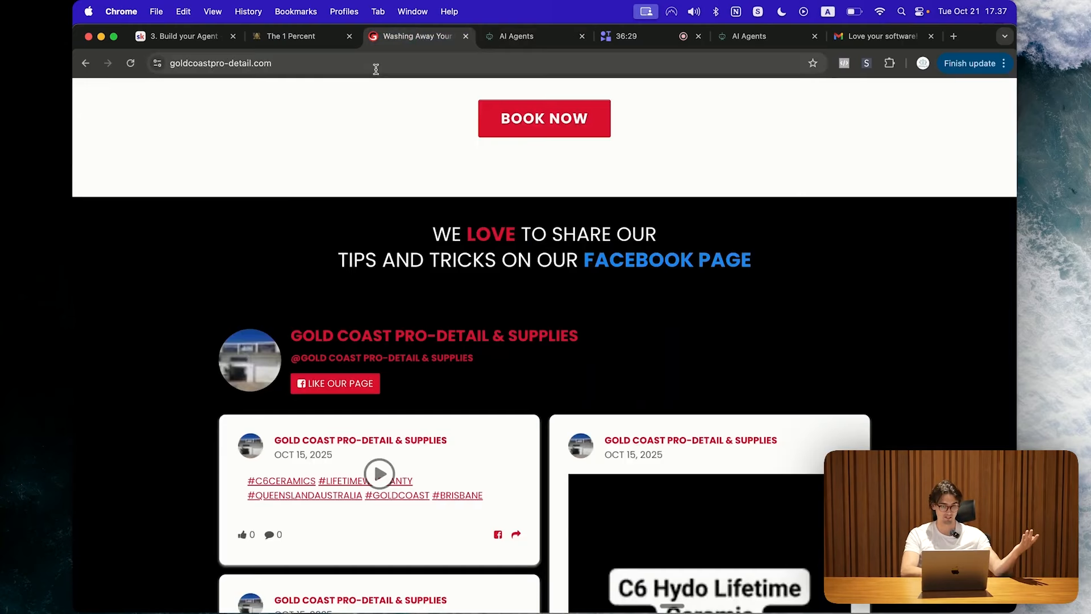
left_click(377, 63)
key("super+a")
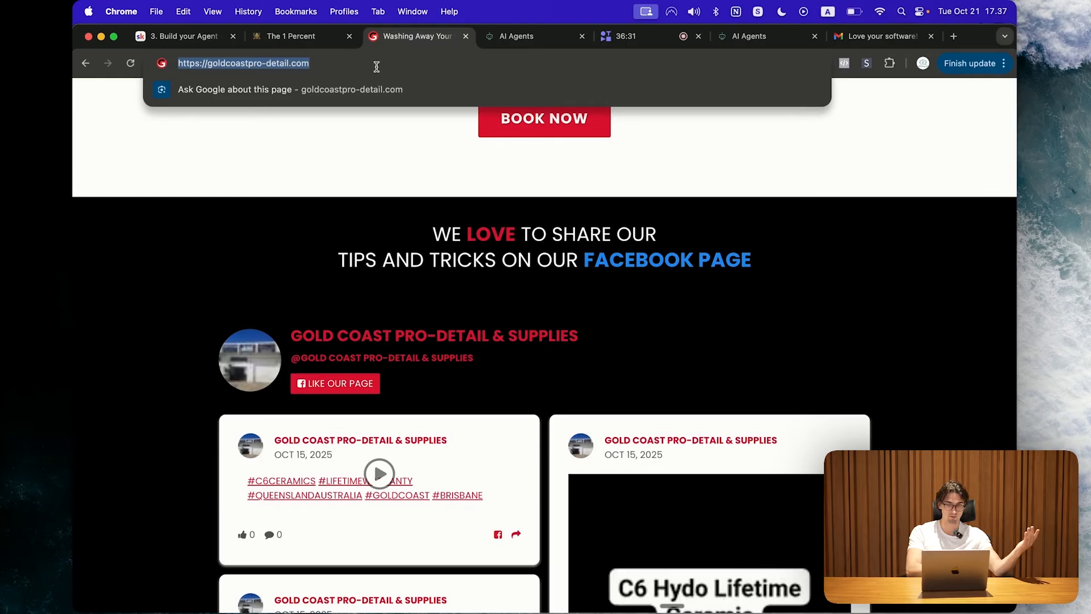
key("super+c")
left_click(516, 36)
left_click(428, 381)
key("super+v")
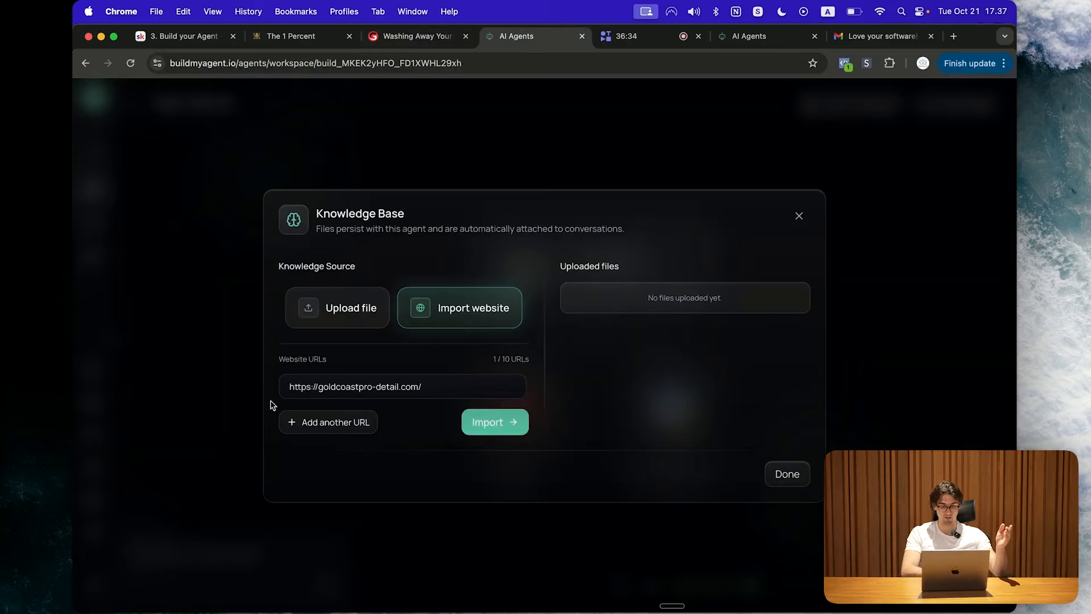
Step: Add a second URL row holding the site's About Us page address
left_click(328, 422)
left_click(418, 36)
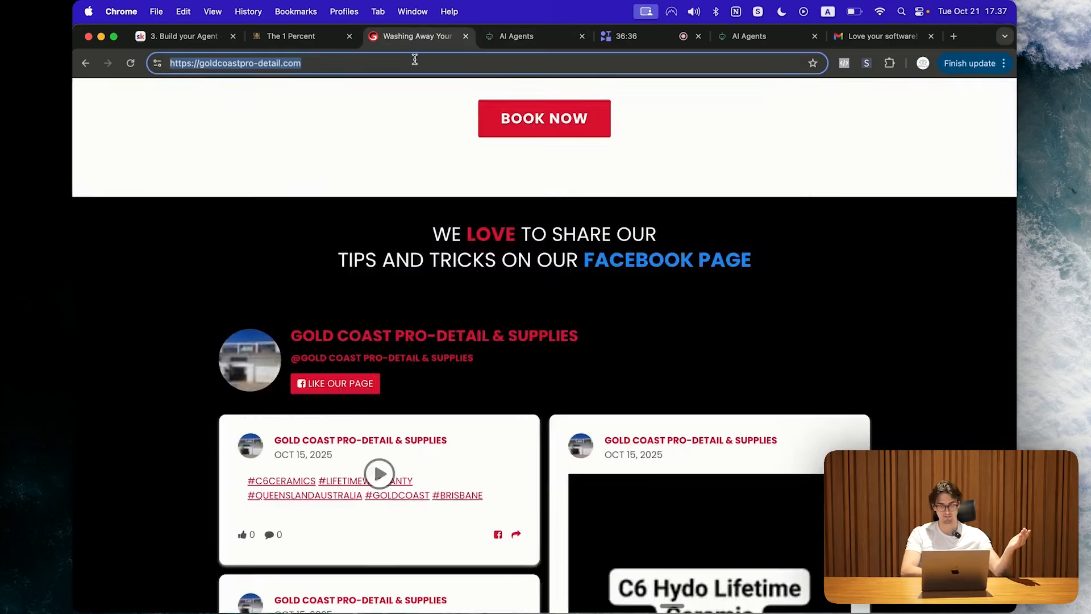
scroll(493, 191, "up", 10)
left_click(607, 119)
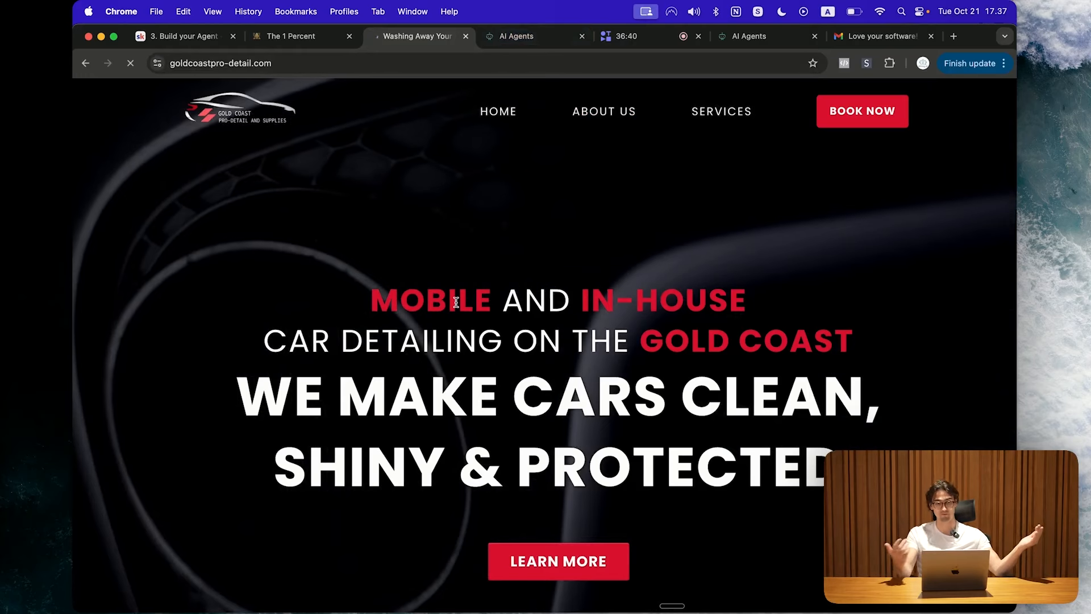
left_click(514, 61)
key("cmd+c")
left_click(519, 36)
left_click(394, 403)
key("cmd+v")
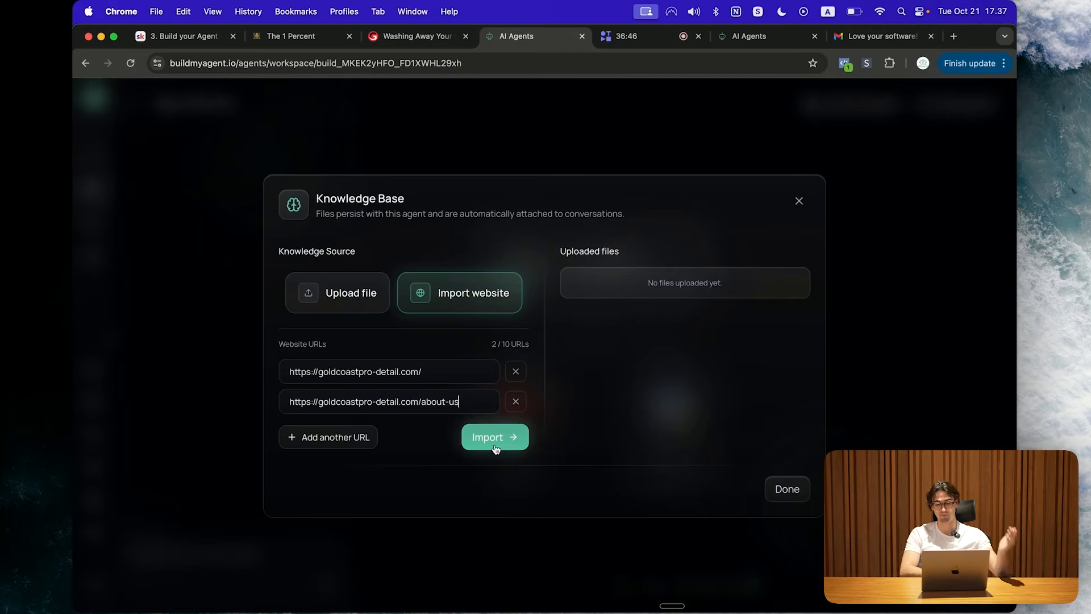
Step: Import both URLs, upload the generated website-import-batch.pdf, and finish the knowledge base
left_click(483, 441)
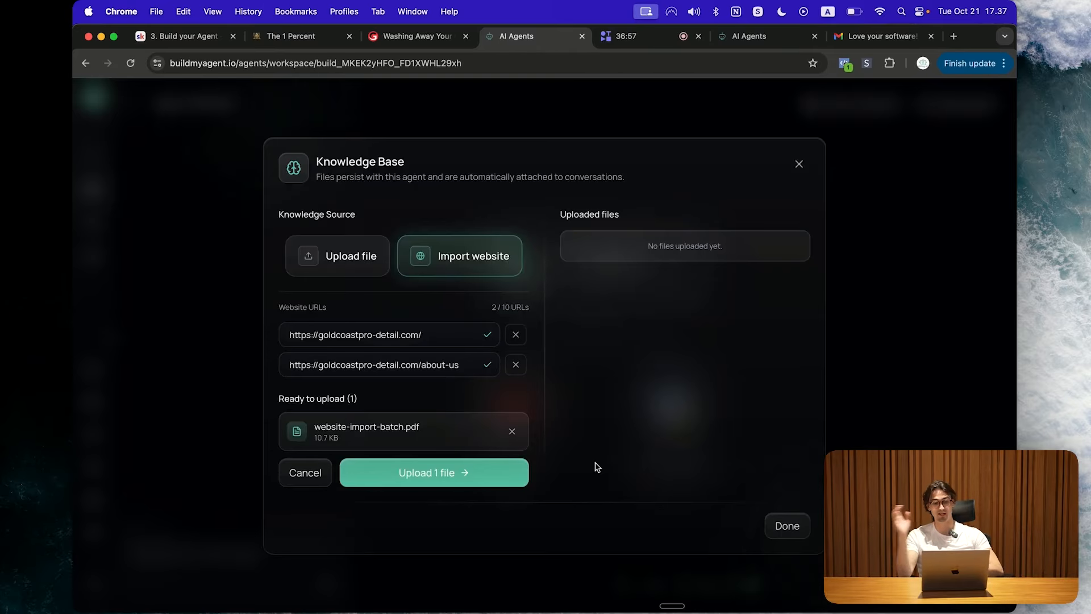
left_click(416, 471)
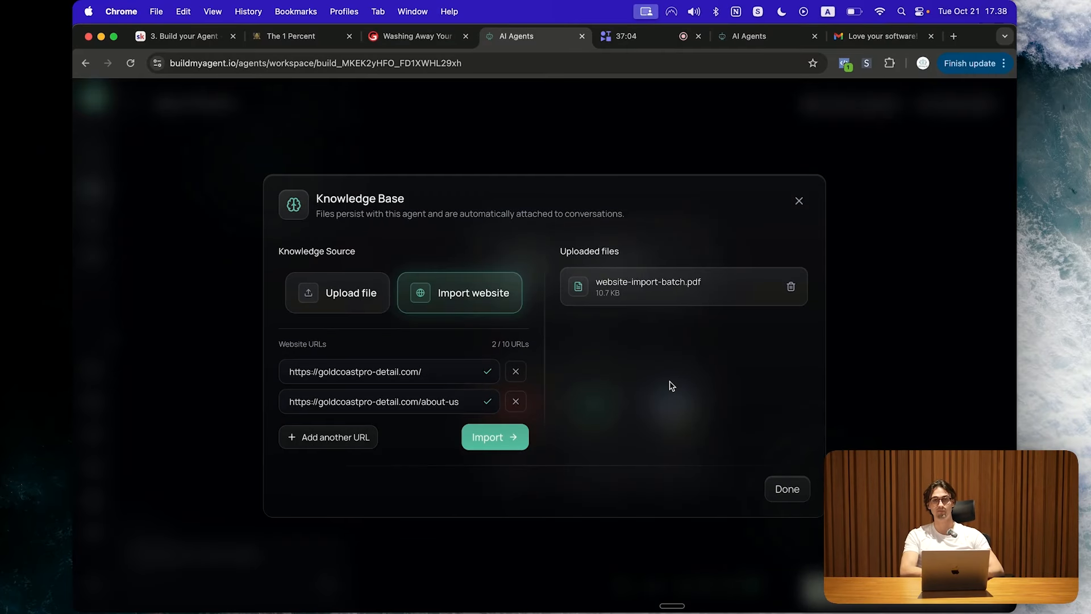
key("super+alt+Left")
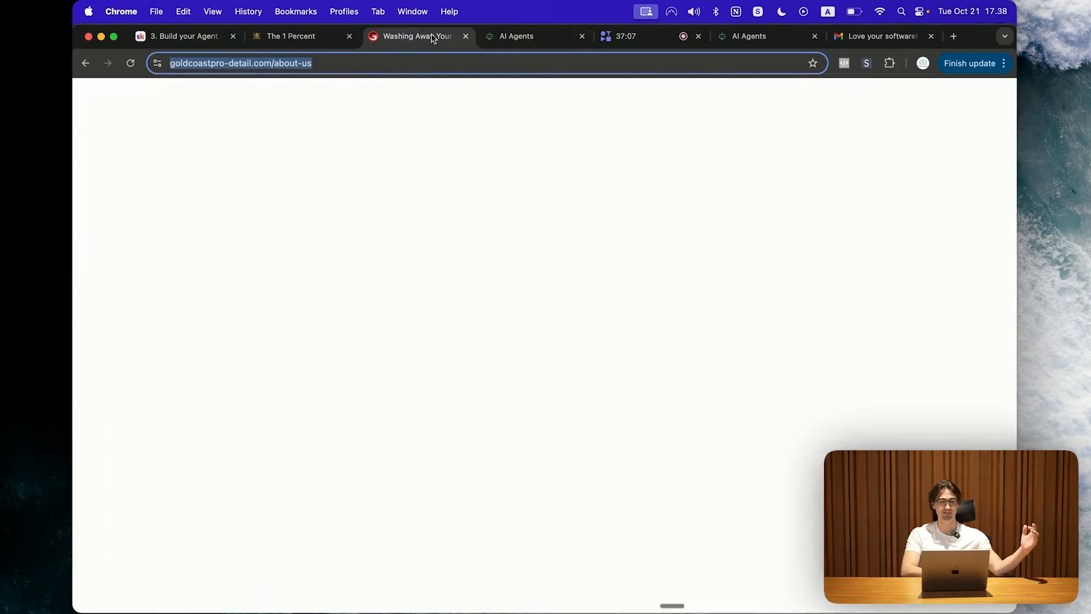
scroll(584, 225, "down", 15)
scroll(584, 226, "up", 10)
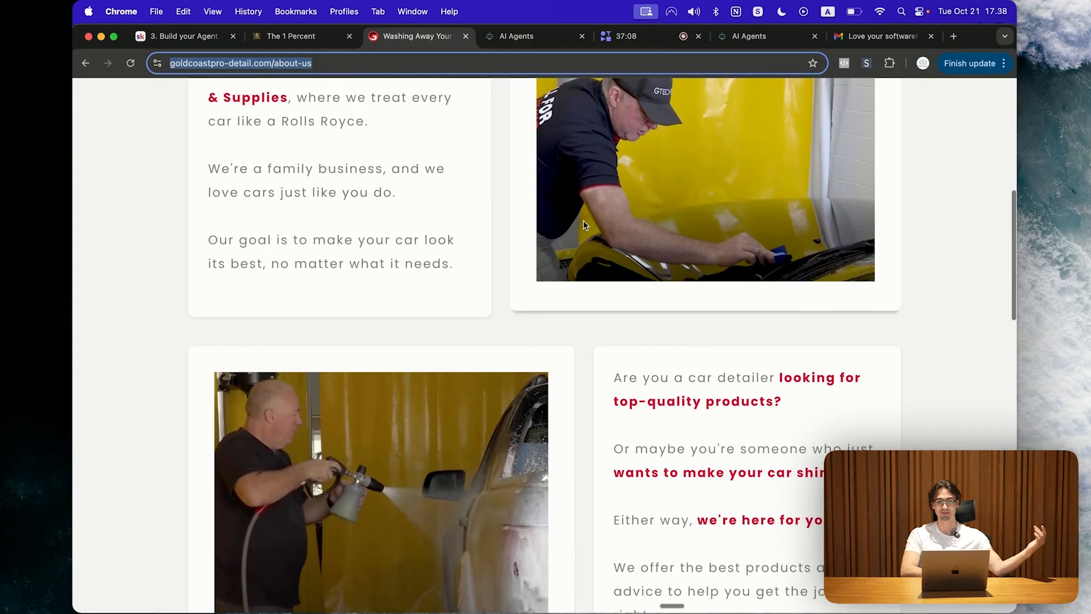
left_click(537, 39)
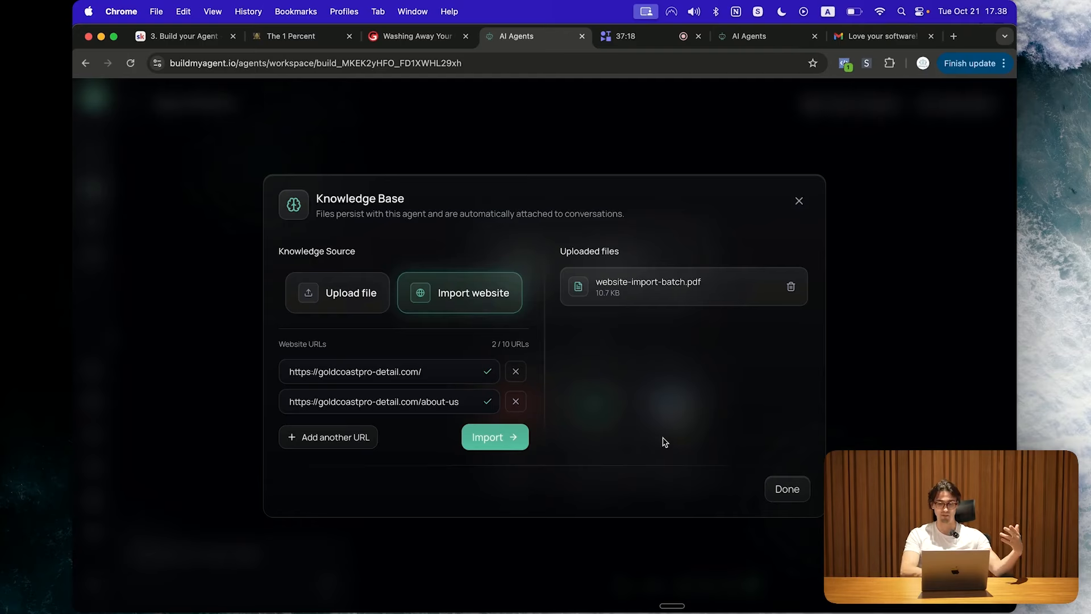
left_click(784, 486)
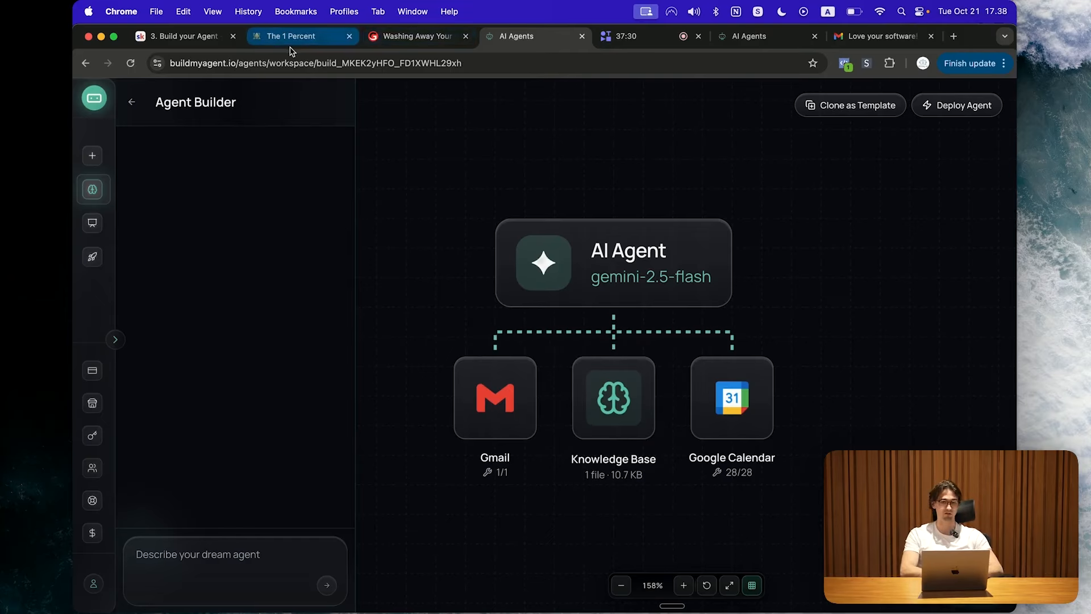
Step: Review the welcome paragraph on the website's About Us page
left_click(416, 36)
scroll(565, 401, "down", 10)
scroll(565, 402, "up", 5)
scroll(565, 402, "down", 15)
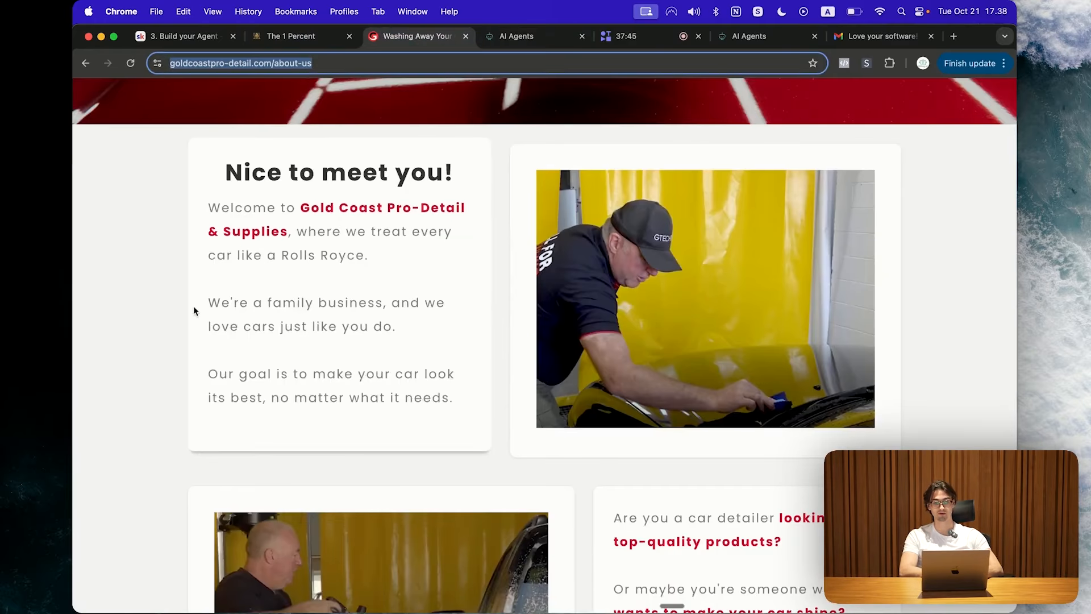
left_click_drag(196, 311, 400, 343)
left_click(399, 343)
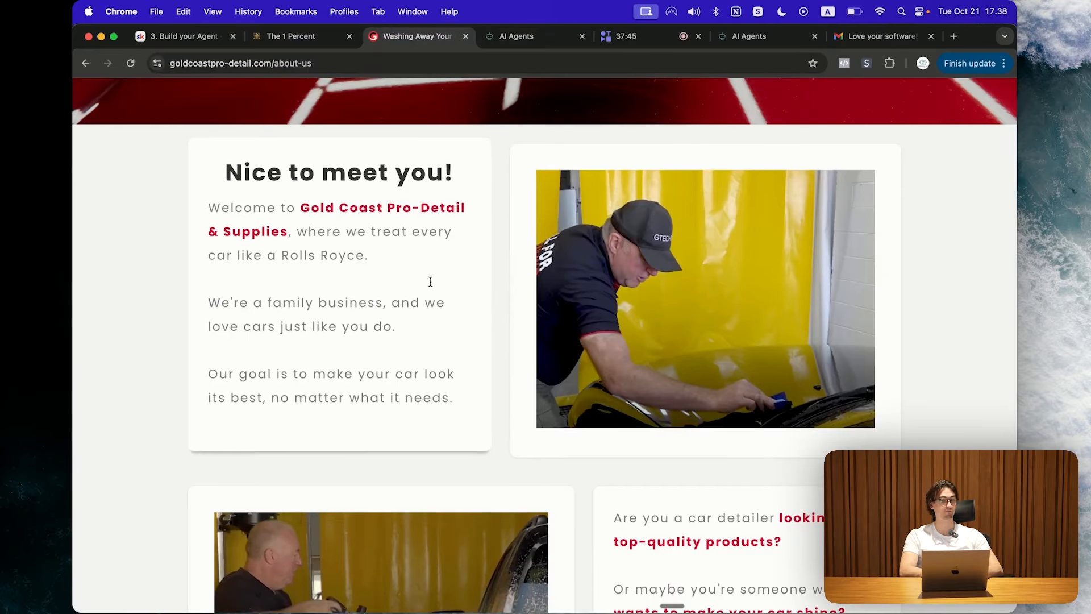
Step: Clear the test chat and ask the agent 'Are you a family owned business?'
left_click(529, 37)
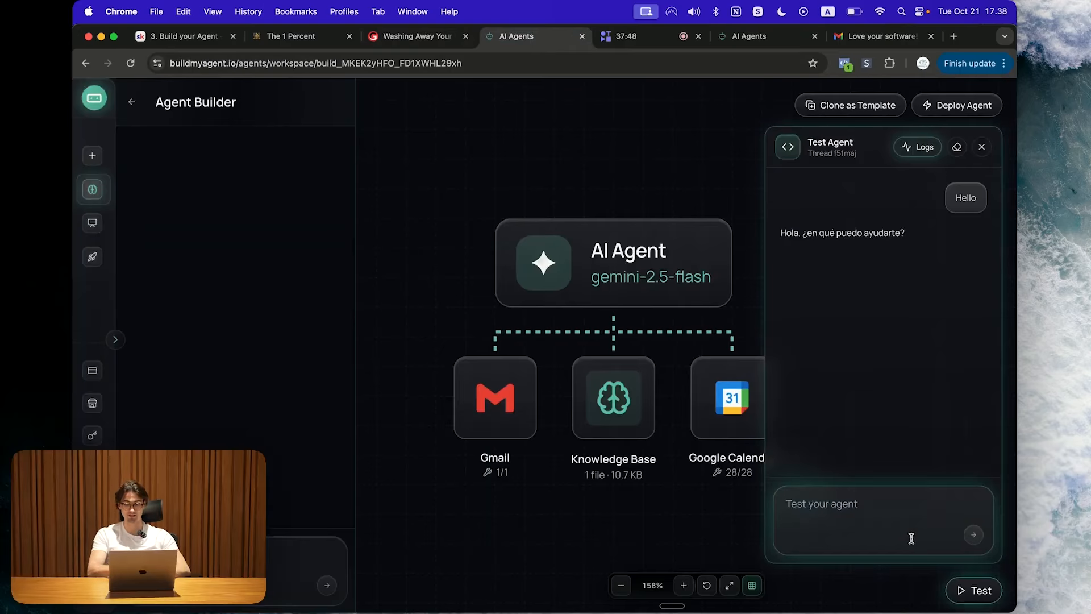
left_click(957, 147)
left_click(847, 505)
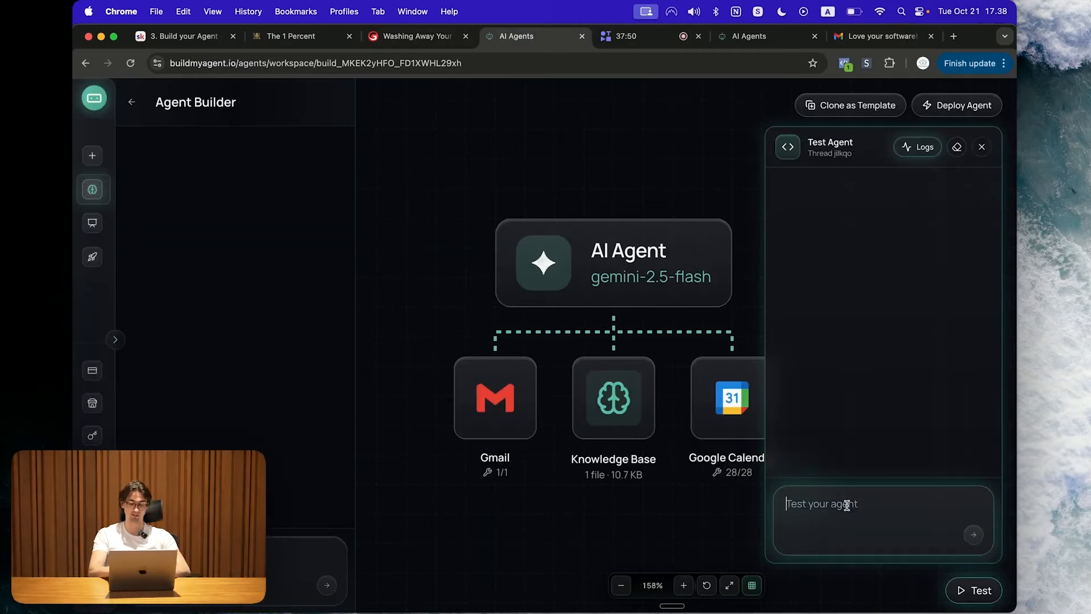
type("Are you a family owned business?")
key("Return")
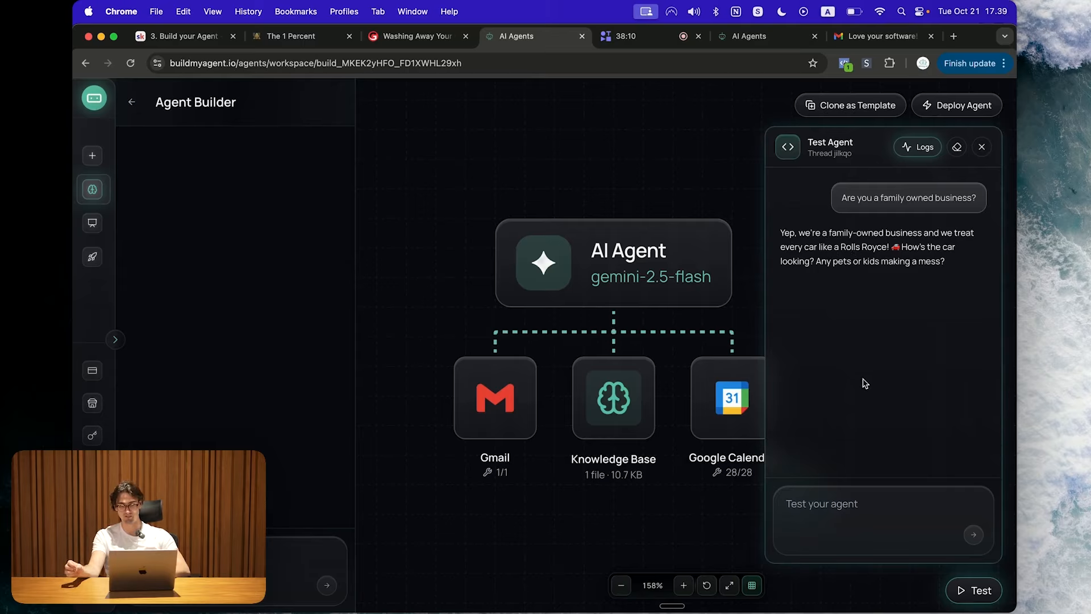
Step: Check the About Us page's family-business paragraphs against the agent's answer
left_click(410, 36)
scroll(412, 171, "down", 1)
left_click_drag(415, 261, 210, 215)
left_click(210, 214)
left_click_drag(290, 227, 406, 239)
left_click(405, 239)
triple_click(405, 255)
left_click(404, 257)
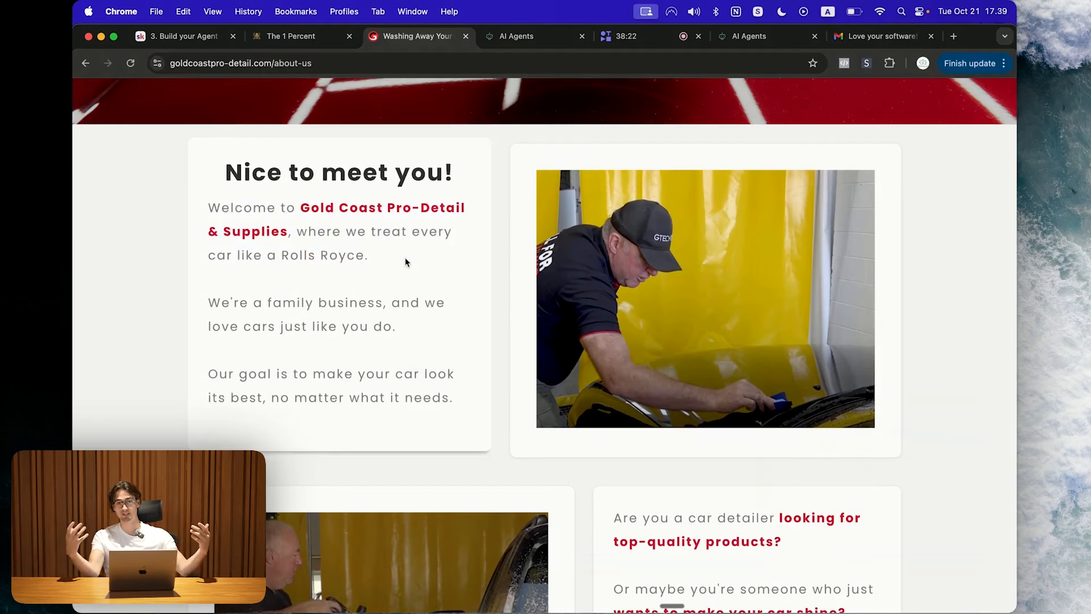
Step: Reset the test chat and ask the agent 'What services do you offer?'
left_click(531, 37)
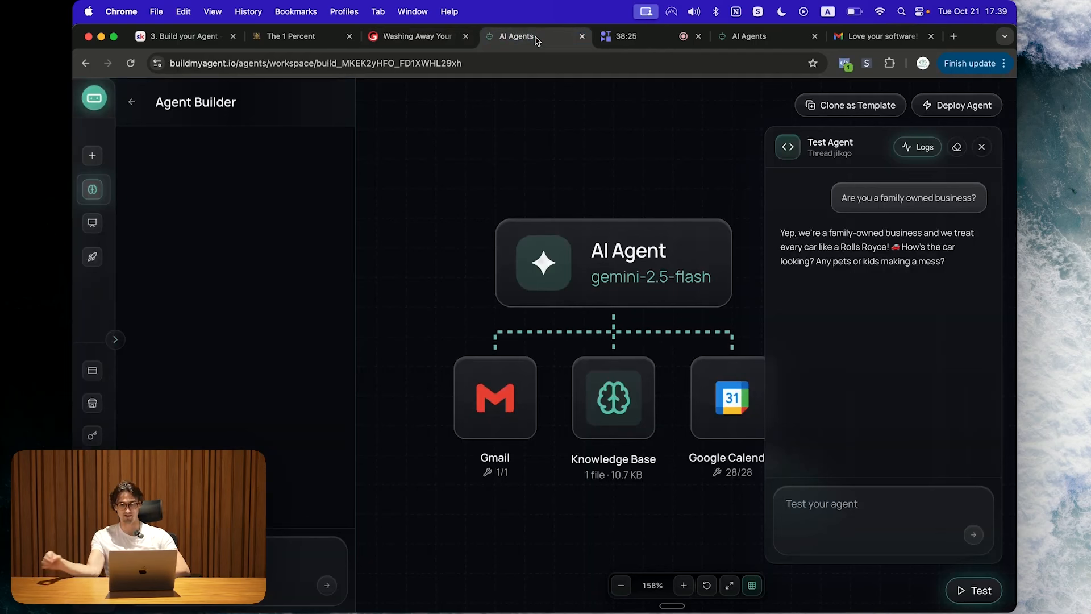
left_click(982, 148)
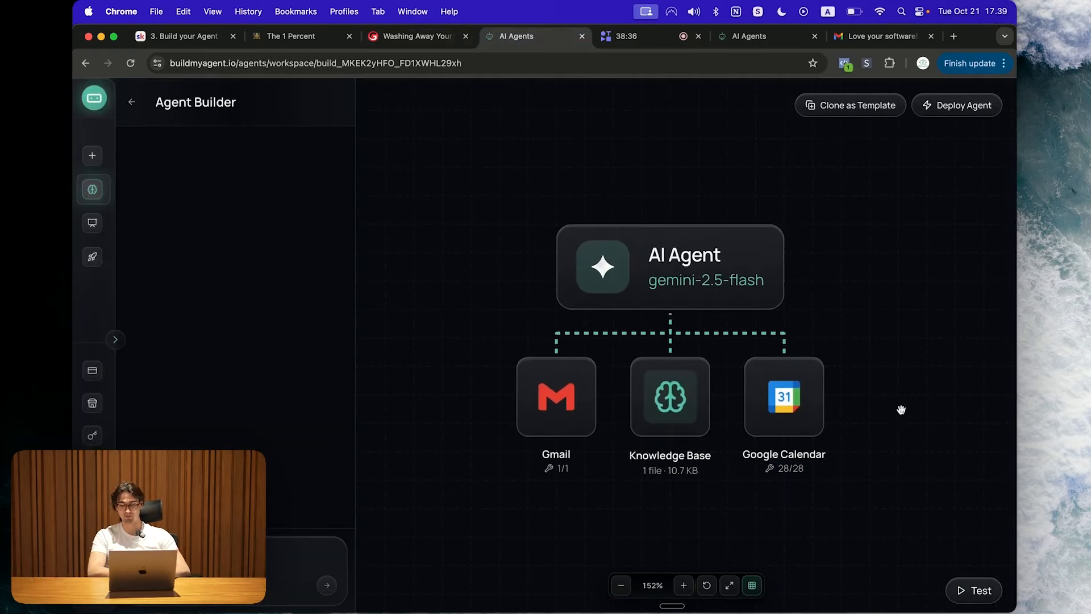
left_click(985, 590)
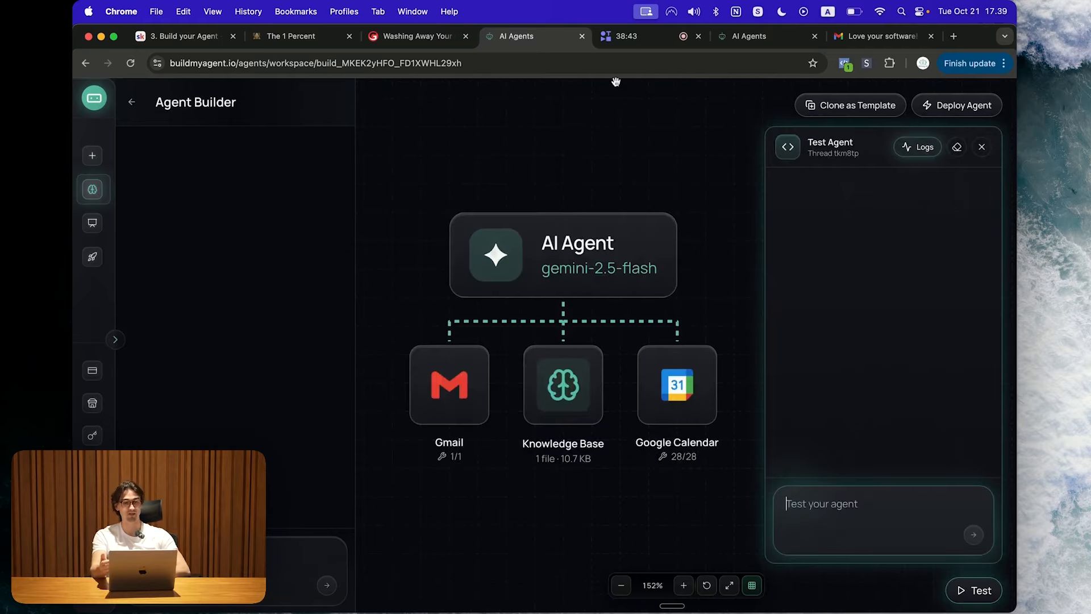
left_click(423, 36)
scroll(426, 93, "up", 6)
left_click(505, 111)
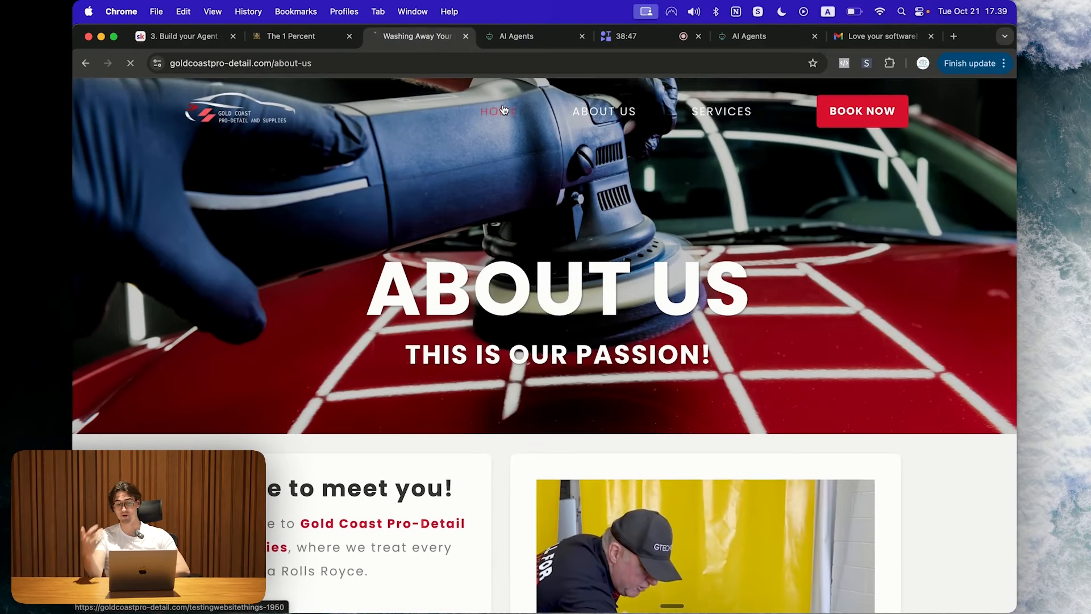
left_click(511, 36)
left_click(833, 492)
type("What services do you offer?")
key("Return")
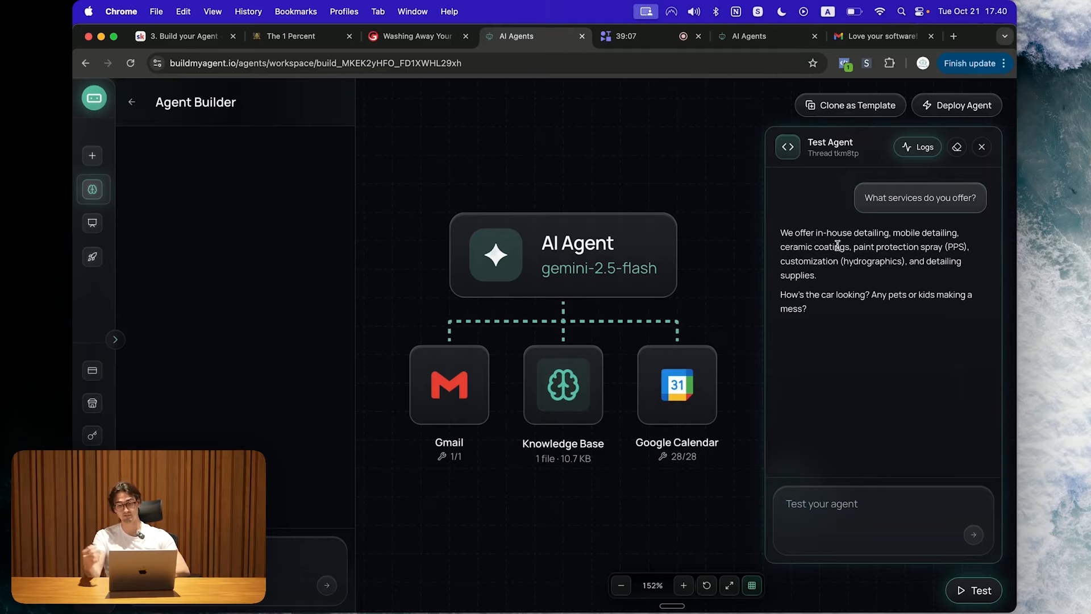
triple_click(829, 316)
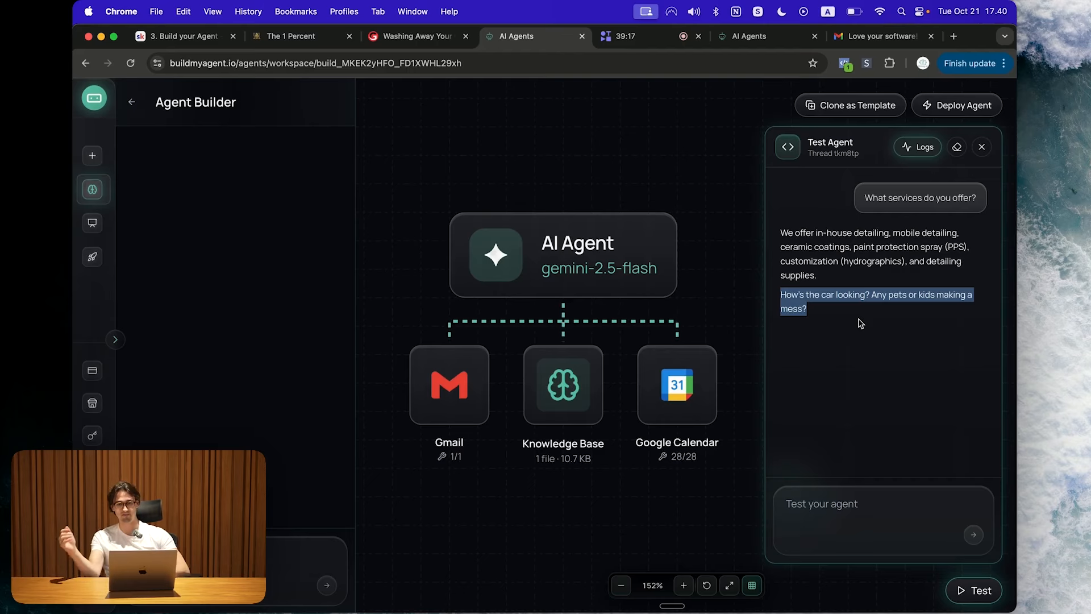
left_click(862, 351)
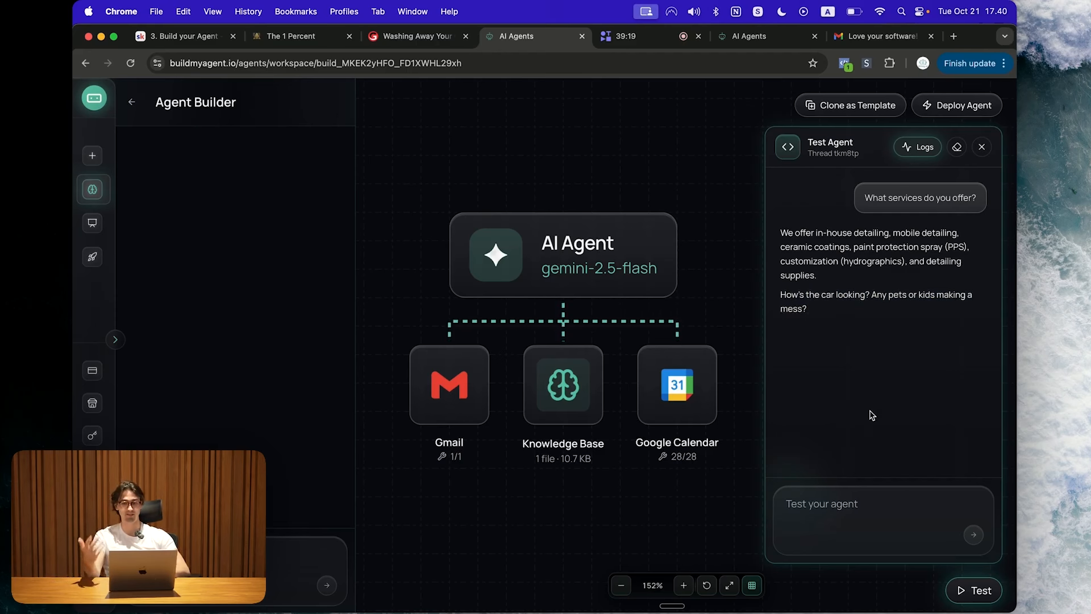
Step: Tell the agent 'My car is a mess haha. I have a dog named poppy that has a lot of hair'
left_click(862, 519)
type("They")
key("BackSpace")
key("BackSpace")
key("BackSpace")
key("BackSpace")
type("My ")
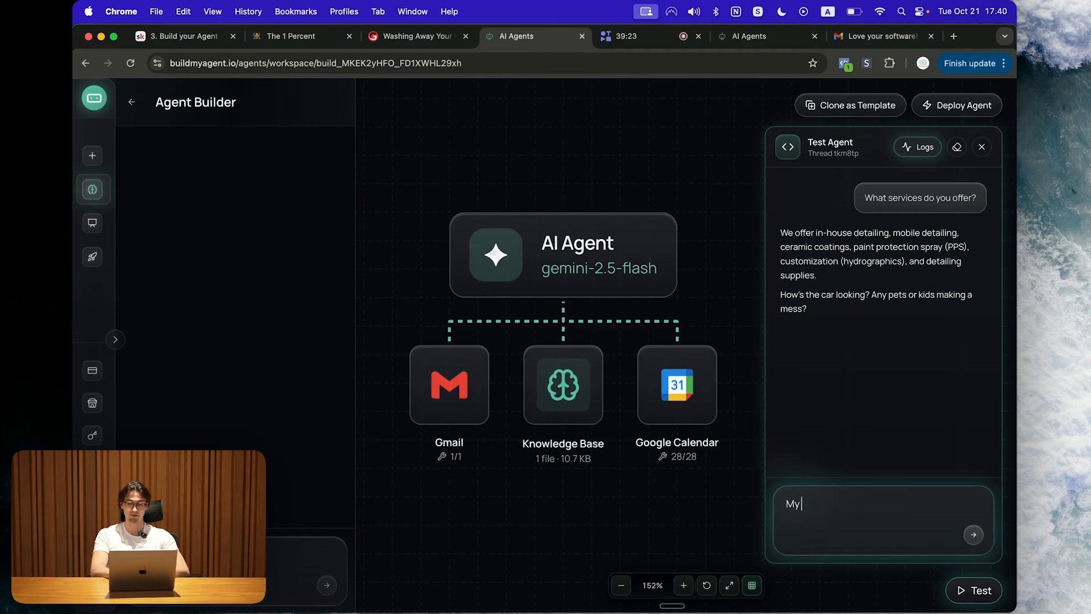
type("car is a mess")
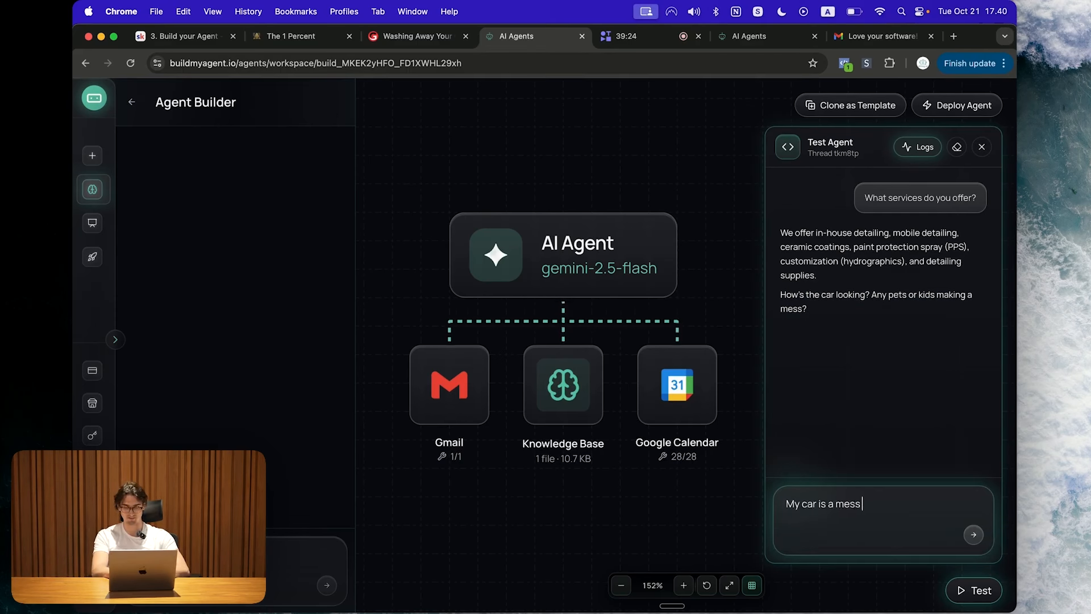
type(" haha. I have a dog named po")
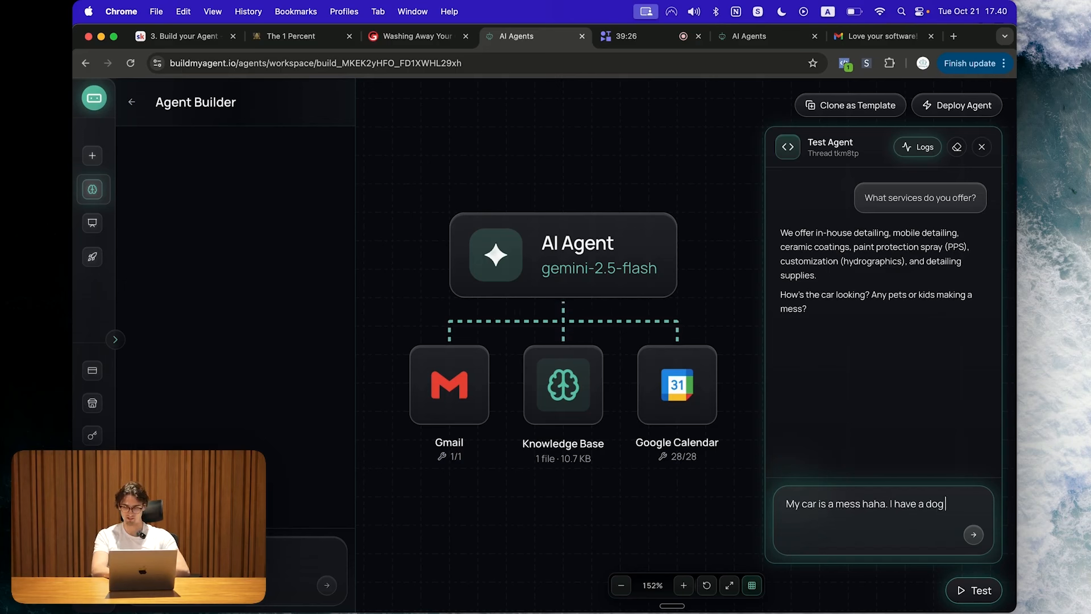
type("ppy that is not tha")
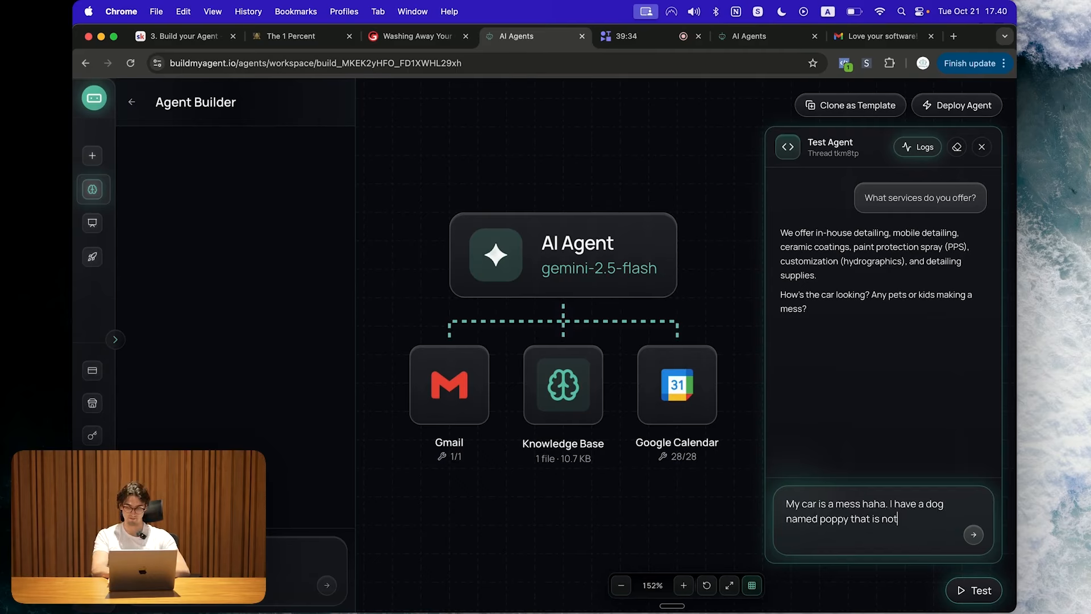
key("BackSpace")
key("BackSpace")
type("has a lot of hair")
key("Return")
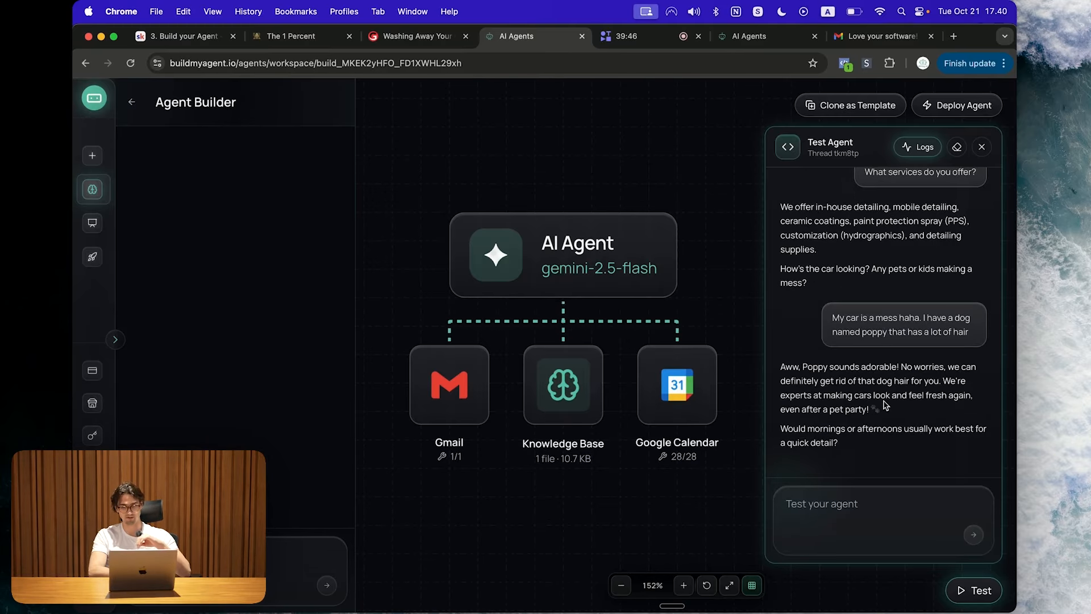
Step: Read the agent's reply about the dog and answer 'Morning' for the preferred time
left_click_drag(786, 366, 940, 426)
left_click(894, 413)
triple_click(894, 413)
left_click(899, 478)
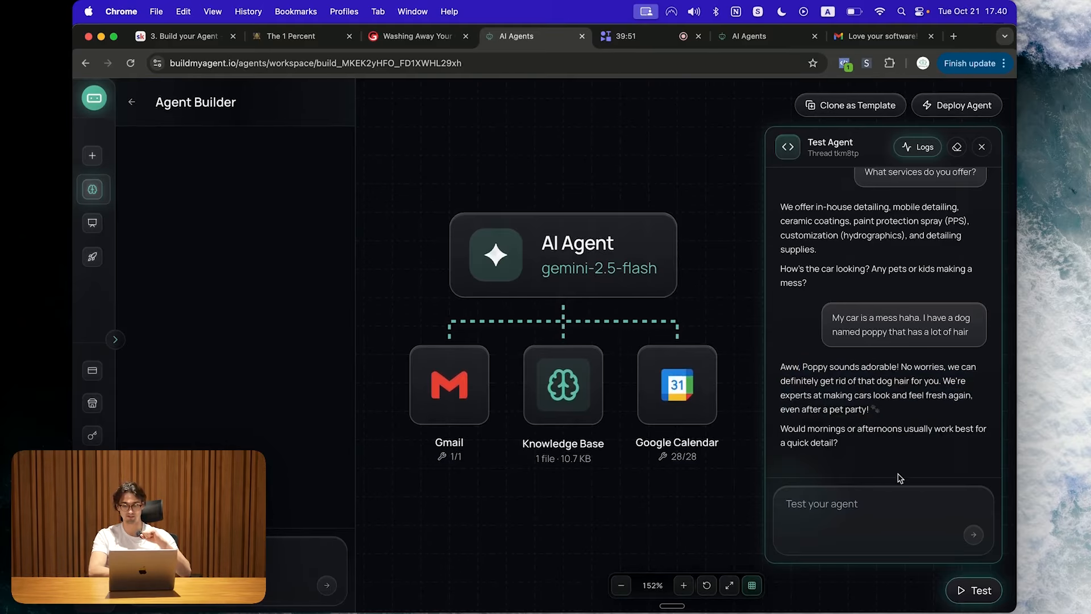
triple_click(897, 419)
left_click(853, 423)
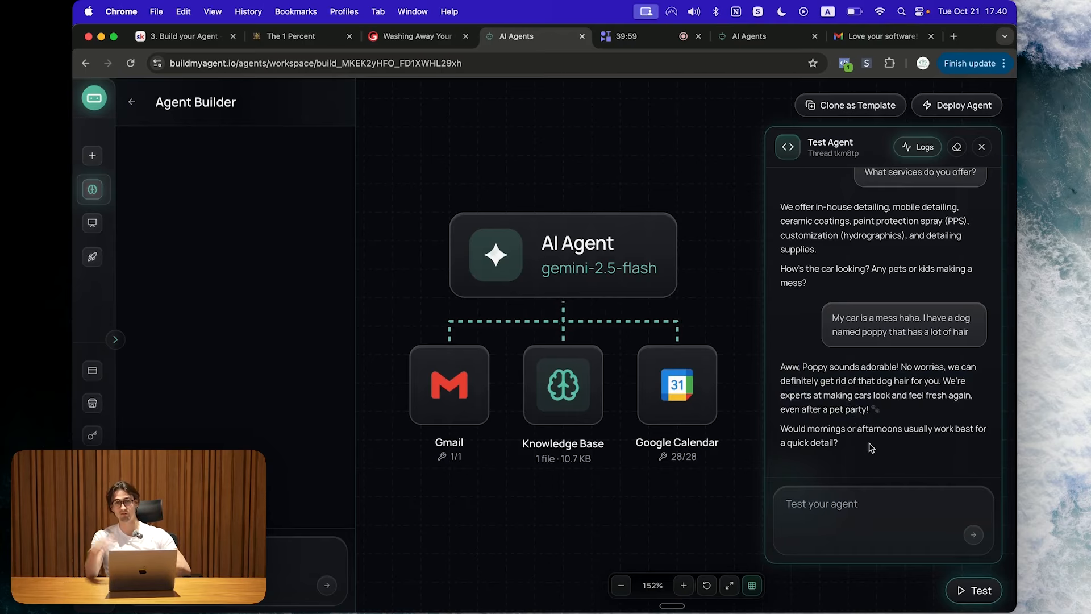
left_click(851, 494)
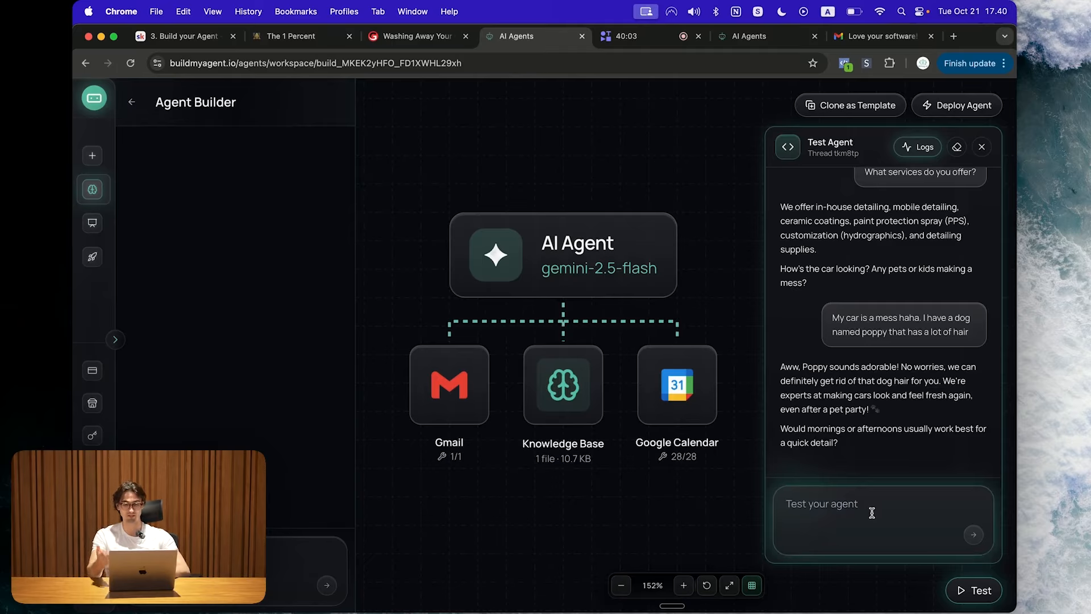
type("Mornings")
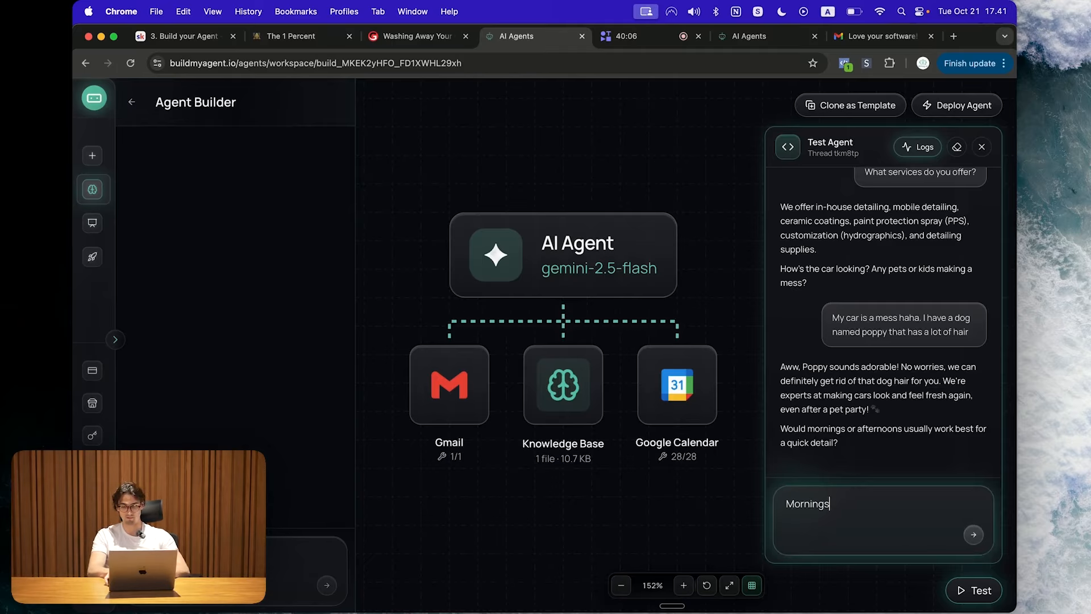
key("Return")
Step: Send the customer's name, e-mail and phone number, then open Google Calendar in a new tab
left_click(850, 509)
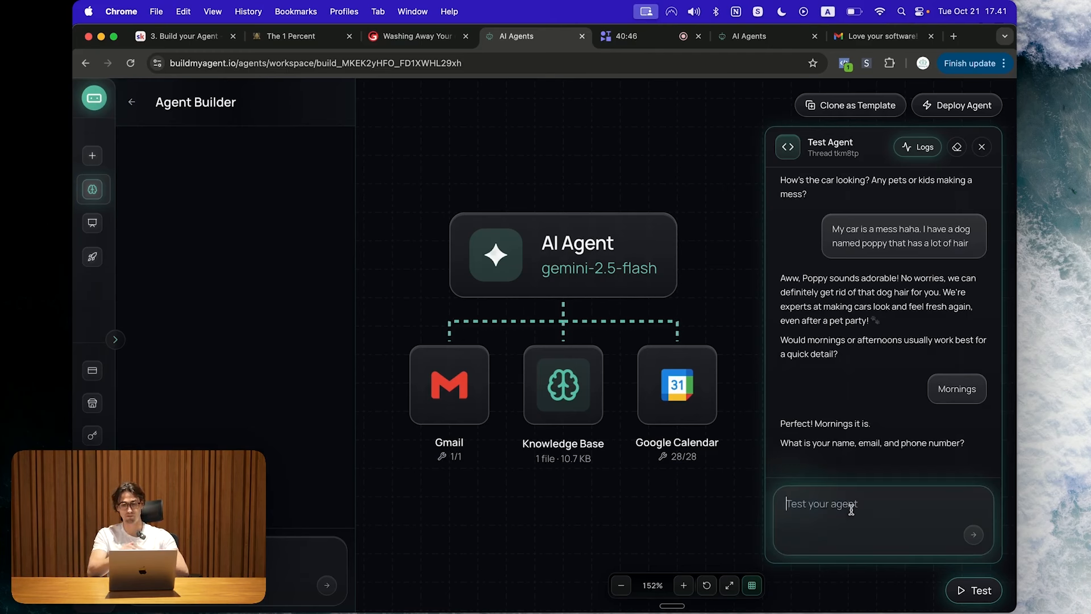
type("Albert")
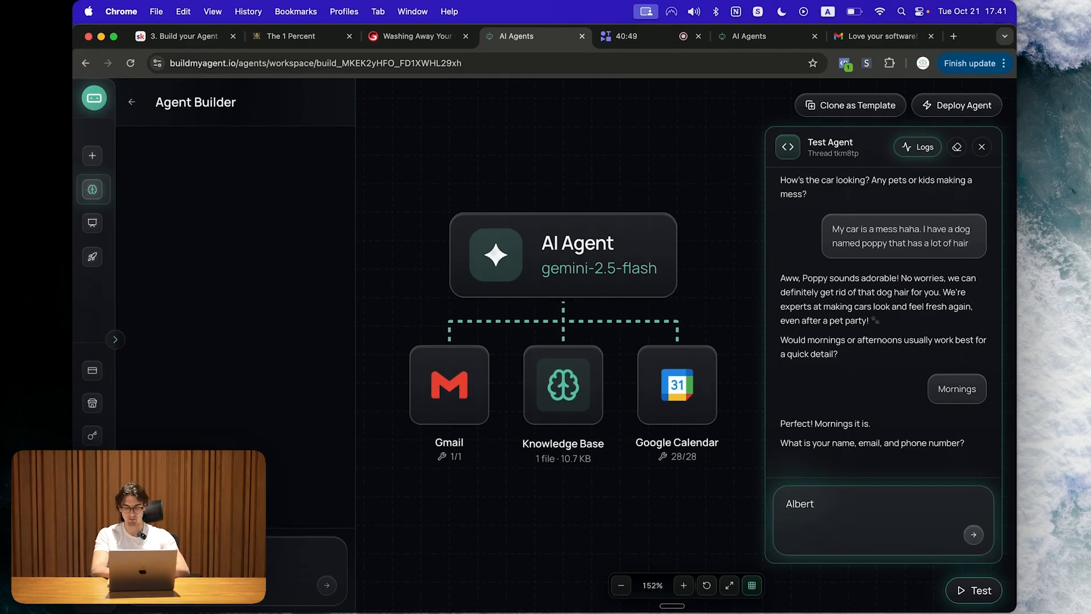
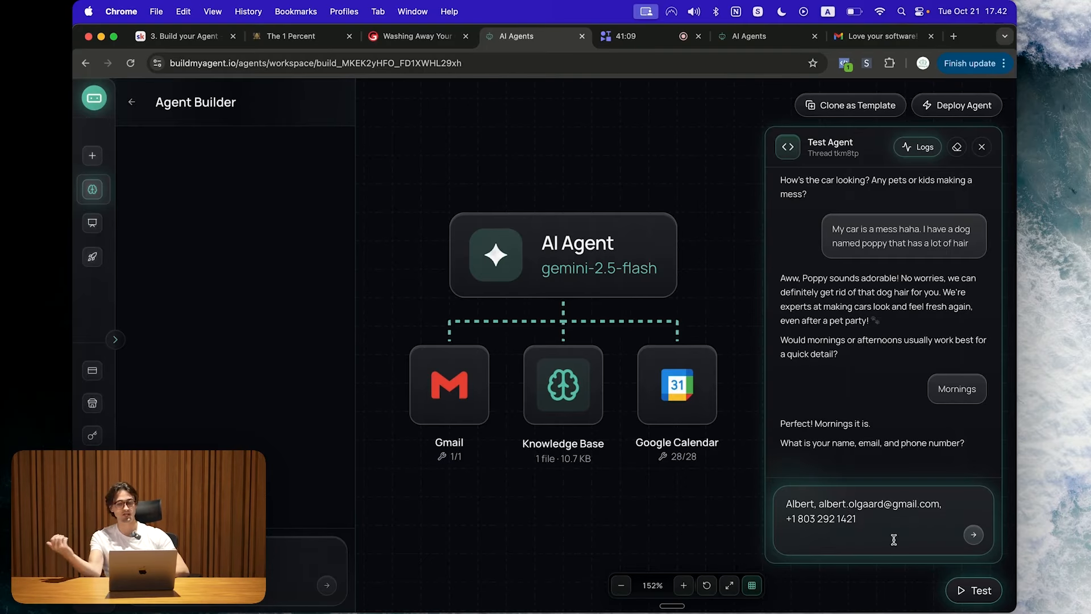
key("Return")
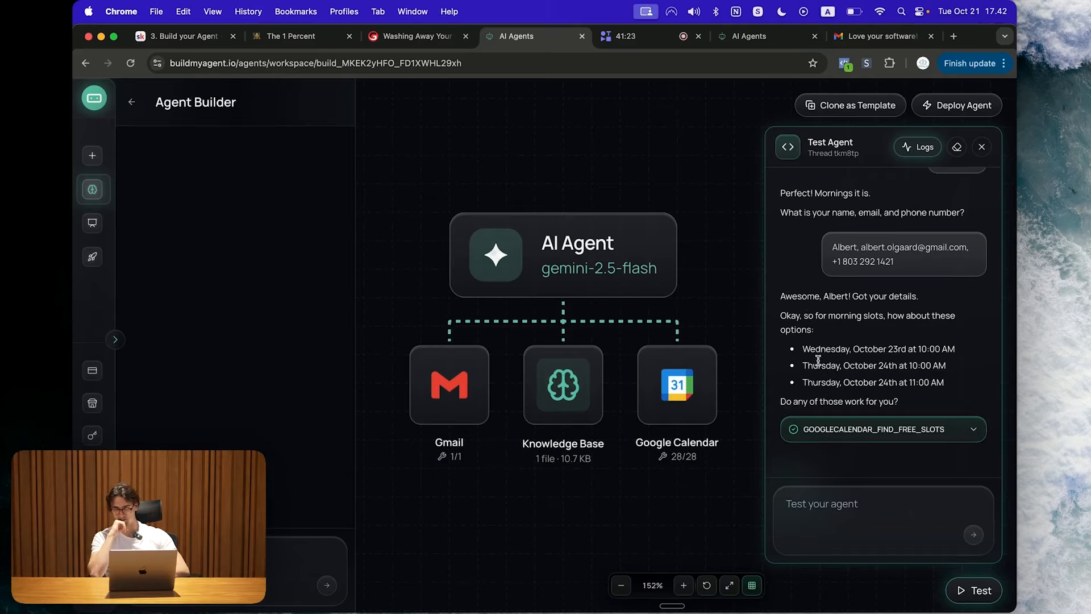
left_click_drag(782, 315, 816, 334)
left_click(816, 333)
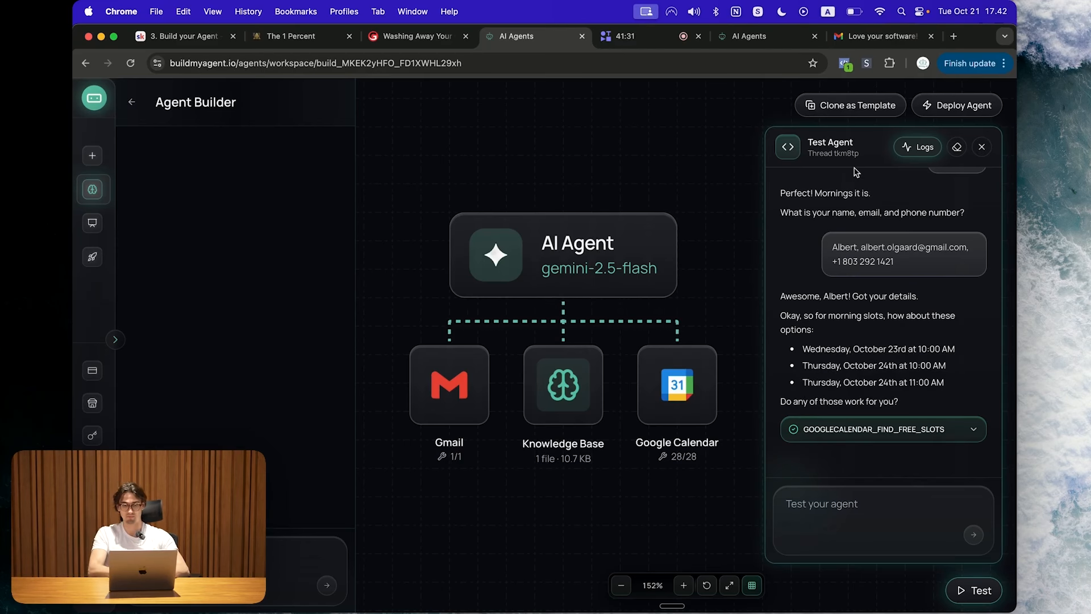
left_click(953, 36)
left_click_drag(904, 41, 591, 36)
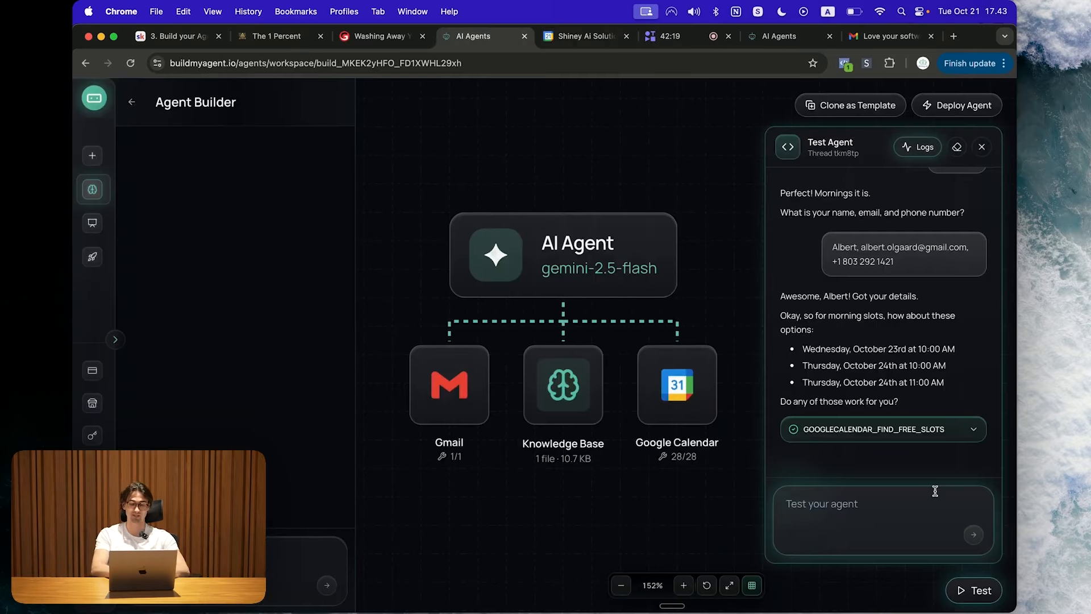
Step: Reply 'Thursday at 10 would be best' in the test chat
type("Thusd")
key("BackSpace")
key("BackSpace")
type("rsday at 10 would be best")
key("Return")
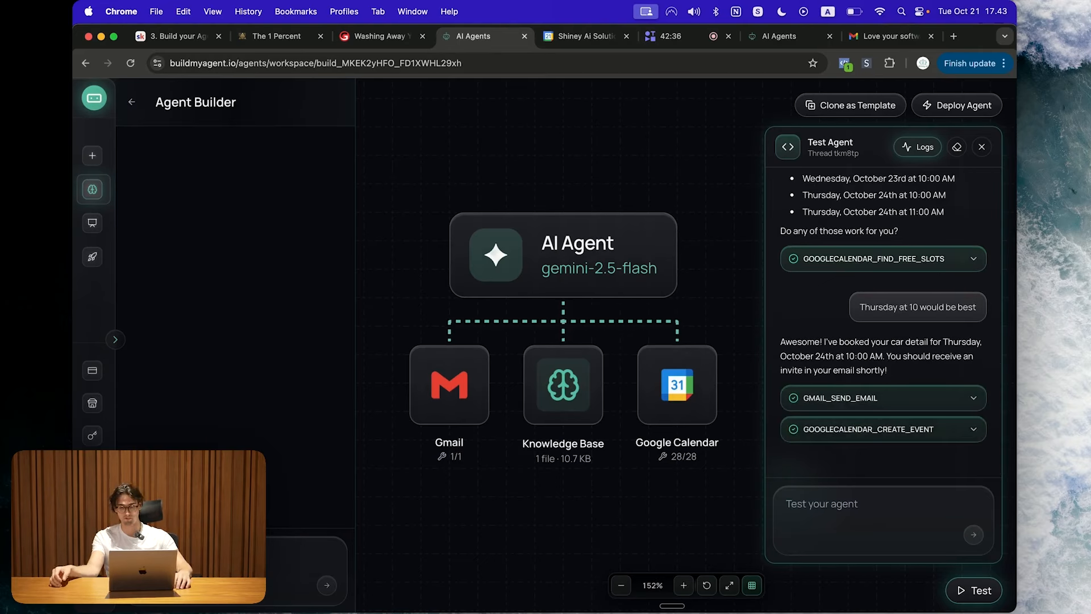
Step: Inspect the GMAIL_SEND_EMAIL step details, then bring up Gmail and its account switcher
left_click(835, 398)
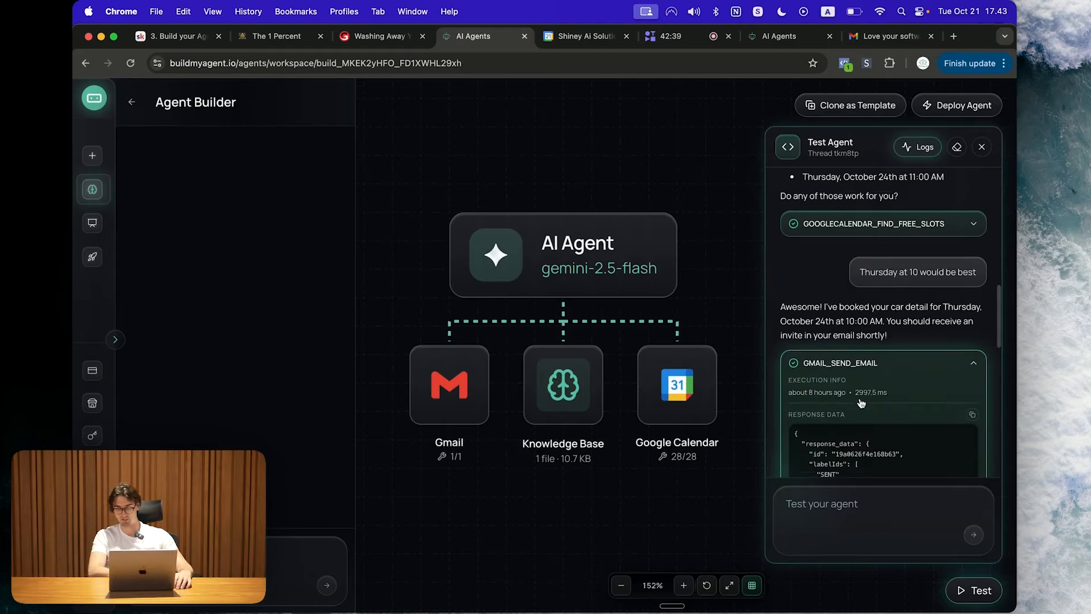
scroll(861, 402, "down", 1)
scroll(881, 336, "down", 1)
left_click(866, 354)
left_click_drag(890, 36, 588, 36)
left_click(983, 96)
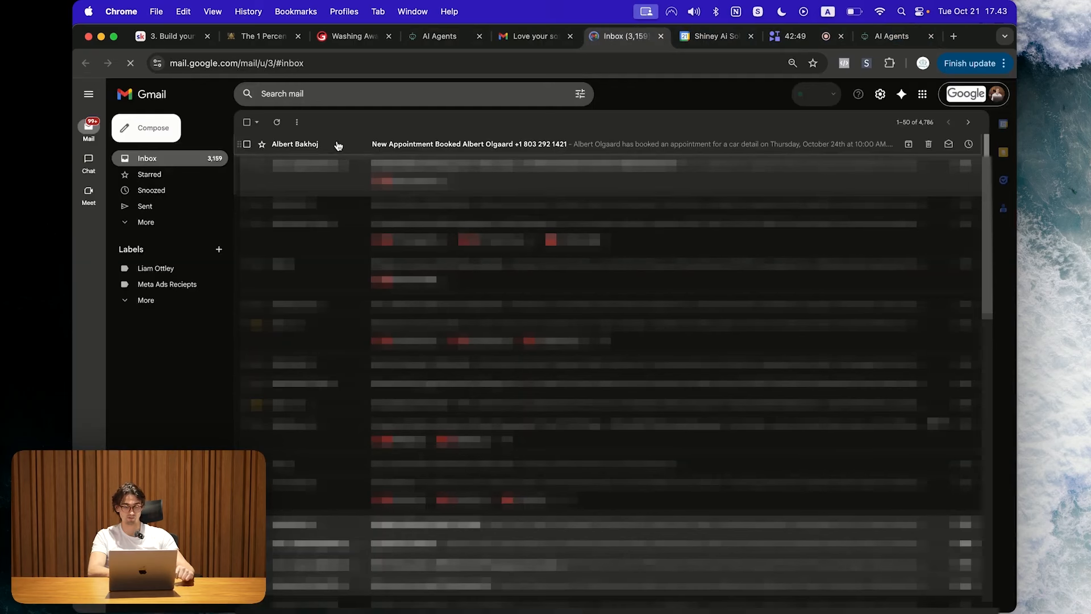
Step: Read the New Appointment Booked email's October 24th date and dog-hair note, then return to Calendar
left_click(336, 144)
left_click_drag(427, 151, 526, 152)
triple_click(525, 152)
left_click(477, 247)
left_click_drag(298, 217, 715, 221)
left_click(435, 218)
left_click(539, 221)
left_click(641, 220)
left_click(715, 222)
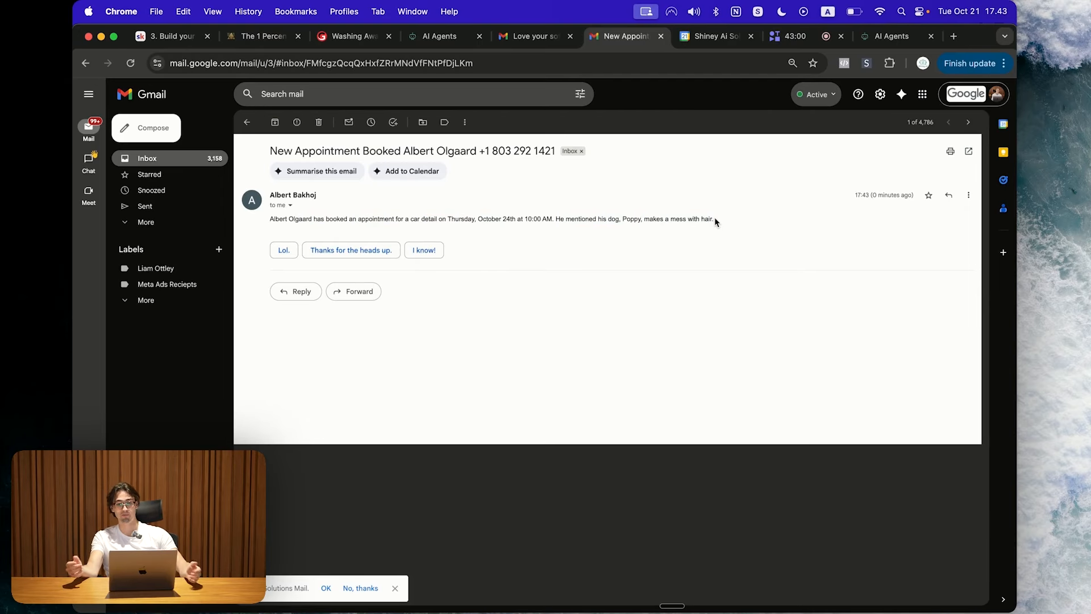
triple_click(715, 221)
left_click(687, 220)
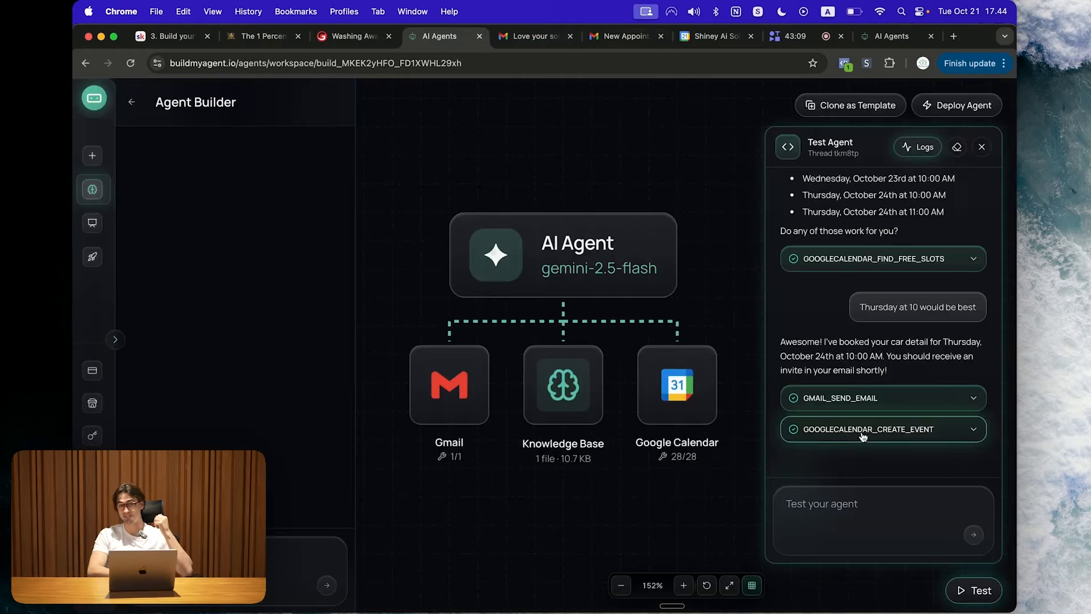
left_click_drag(710, 36, 529, 36)
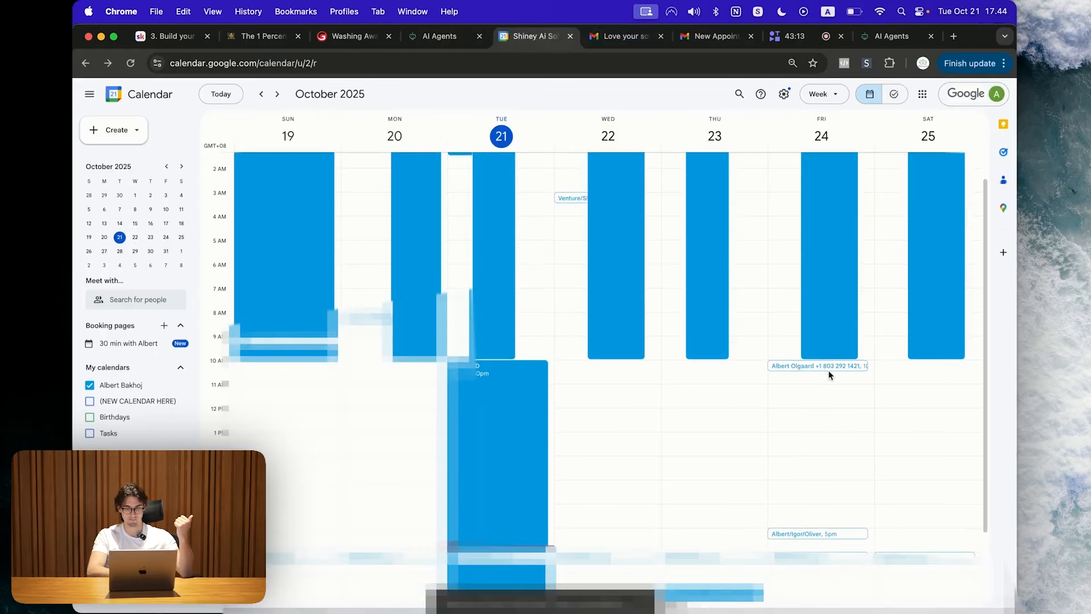
Step: View the agent-booked car-detail appointment at 10 AM on October 24
left_click(831, 371)
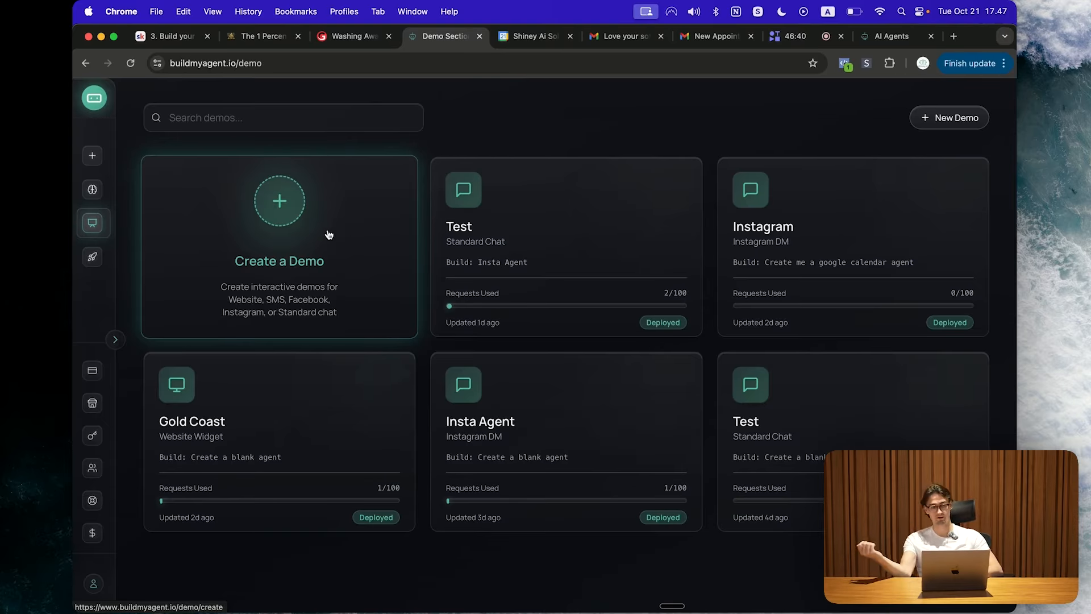
Step: Create a Website Widget demo 'Gold Coast Demo' using the Gold Coast Pro Detail Website Widget build
left_click(302, 229)
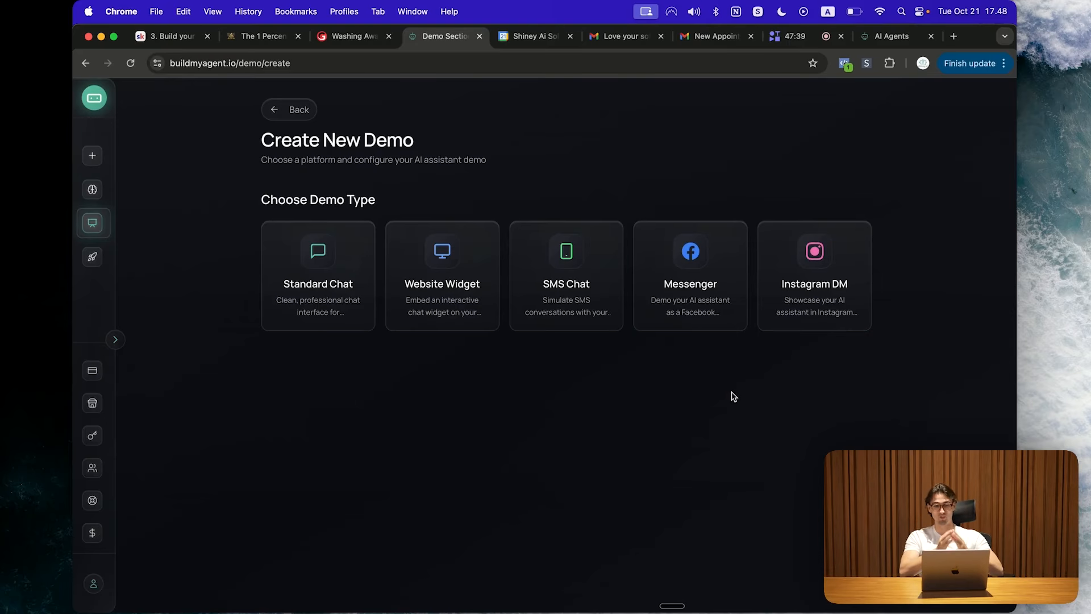
left_click(443, 252)
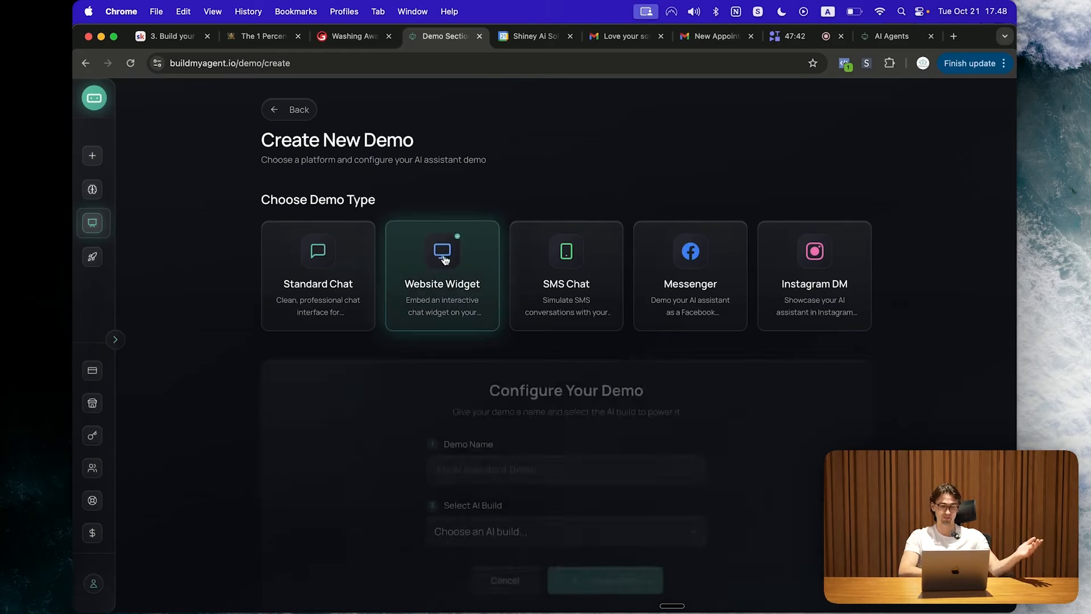
left_click(531, 460)
type("Gold C")
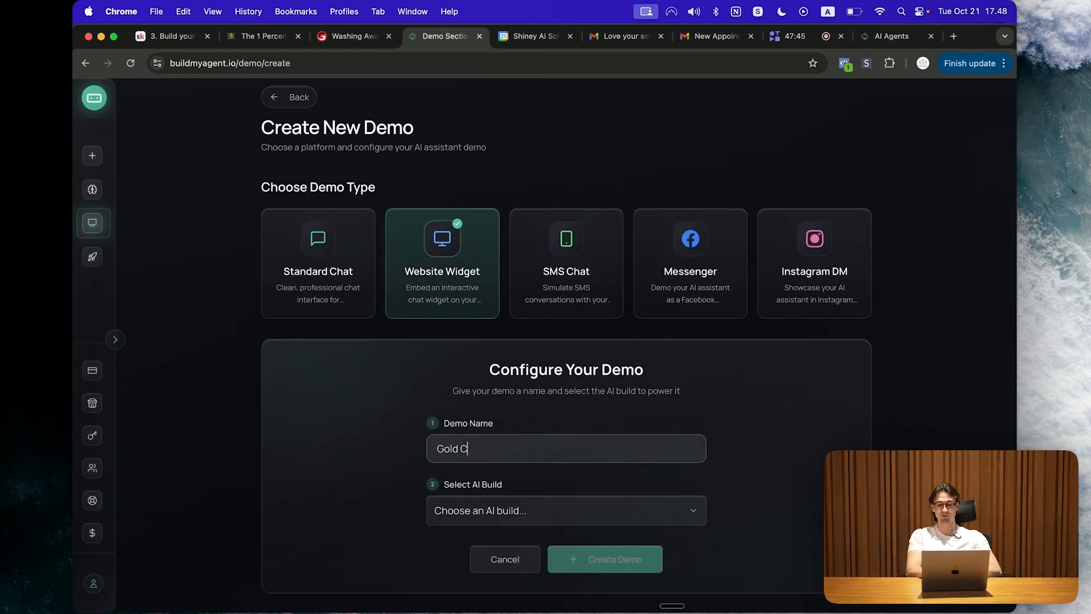
type("oast Demo")
left_click(550, 510)
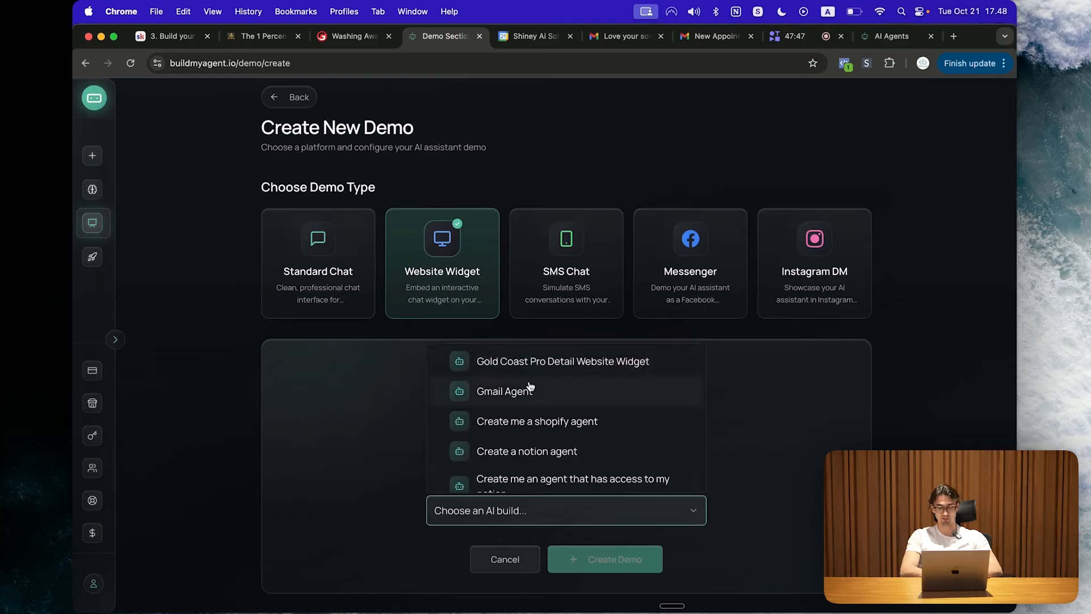
left_click(532, 366)
scroll(750, 472, "down", 2)
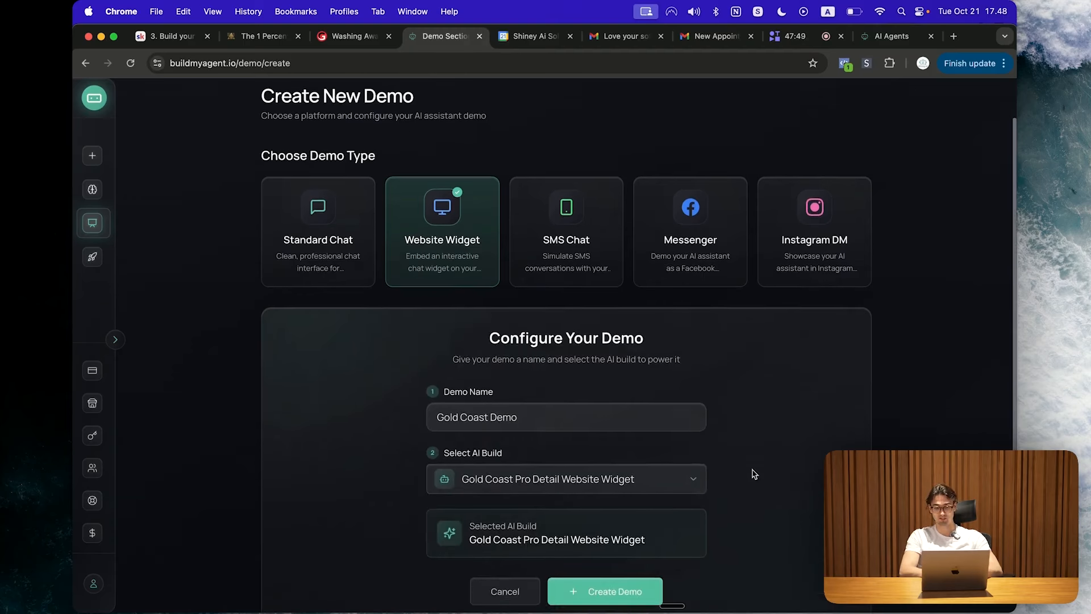
left_click(649, 562)
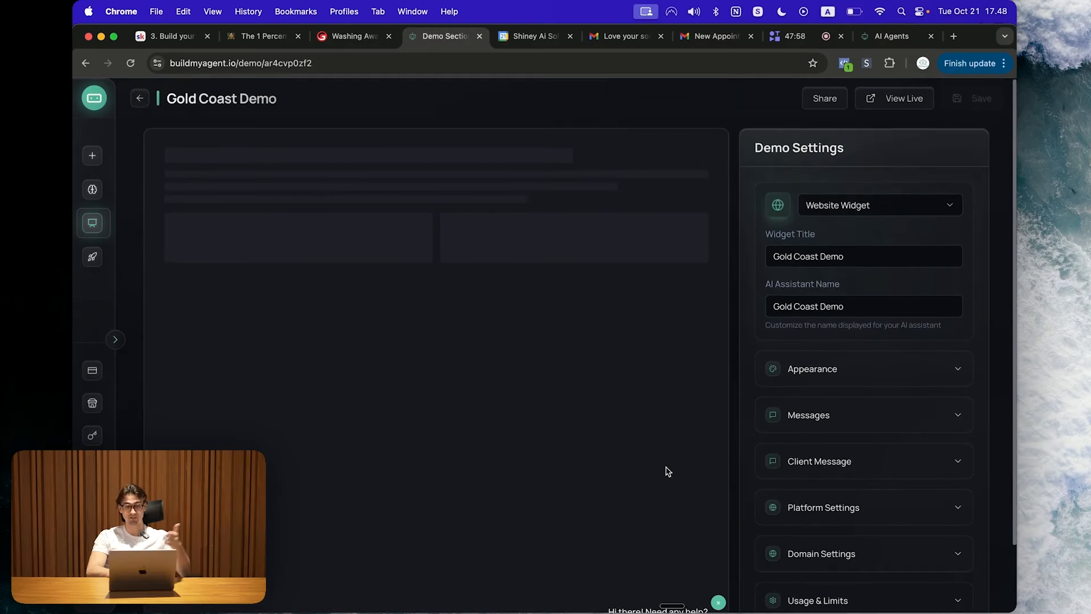
scroll(796, 572, "down", 1)
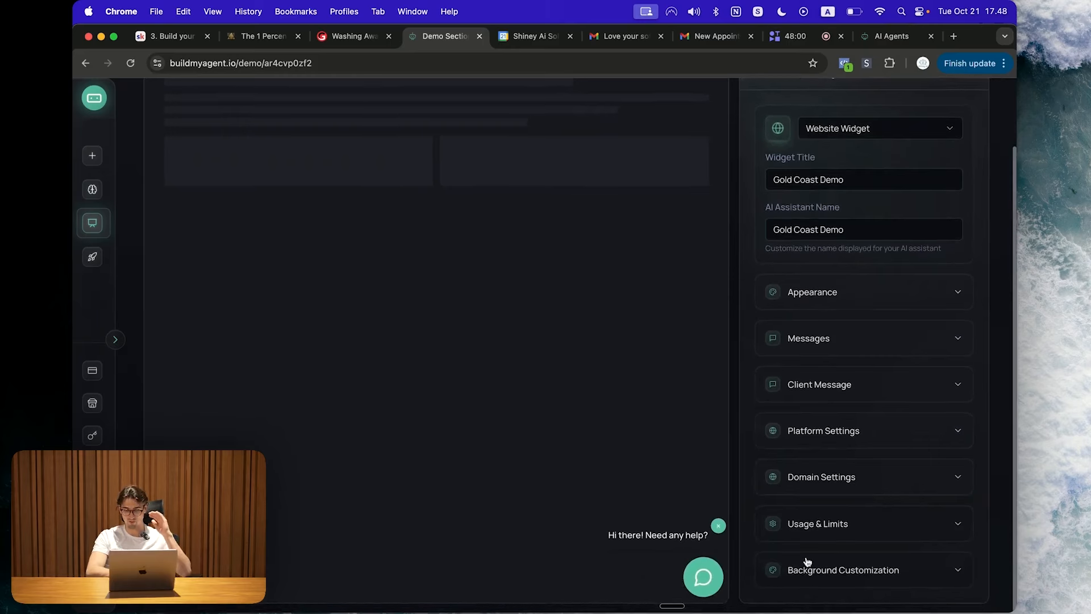
left_click(703, 578)
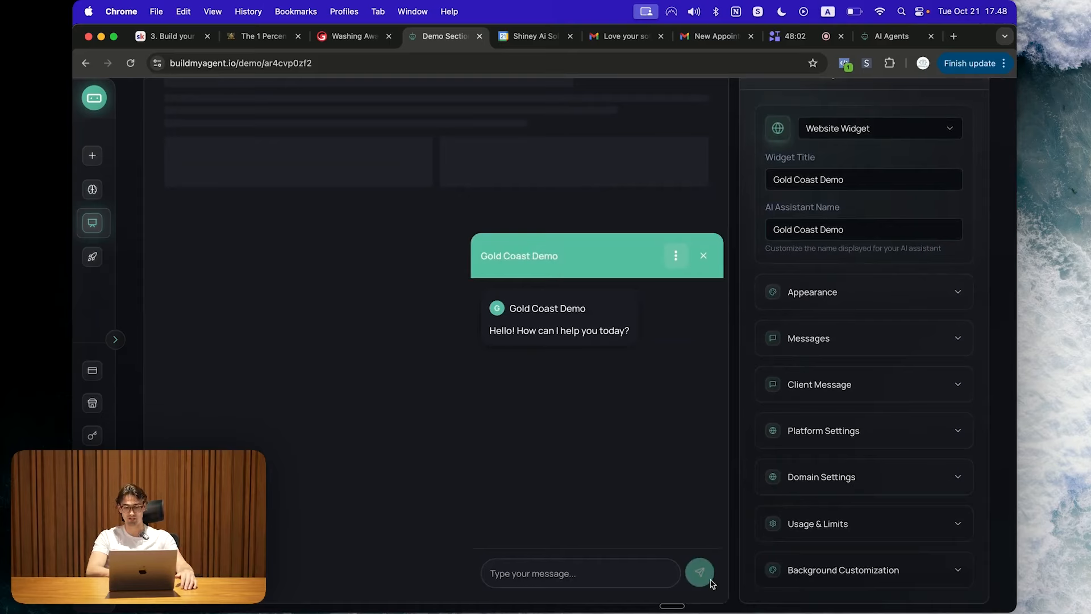
left_click(704, 261)
left_click(703, 578)
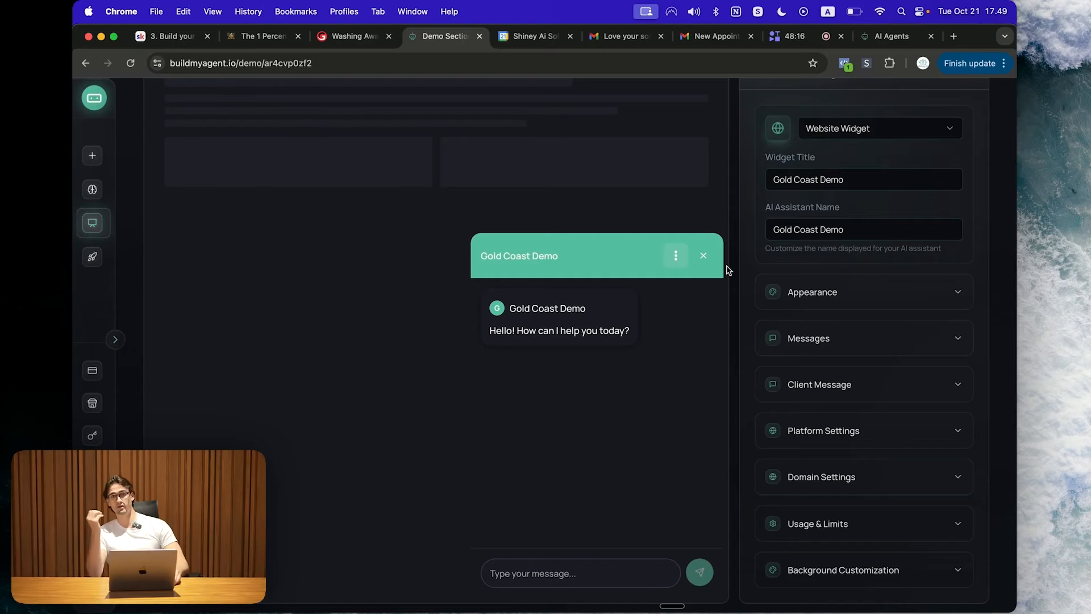
left_click(885, 127)
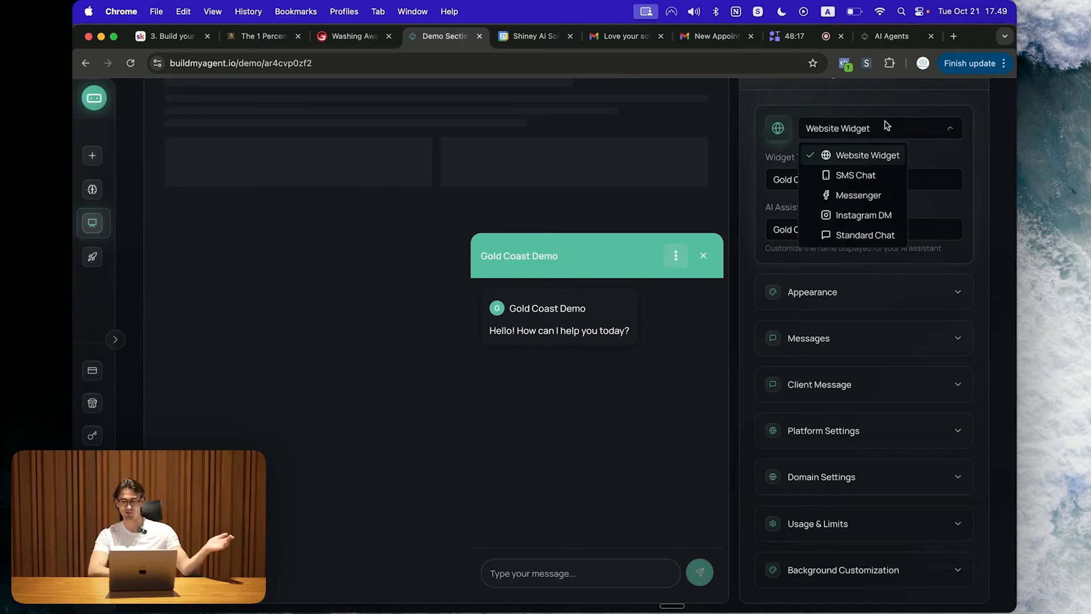
left_click(873, 134)
scroll(878, 170, "up", 3)
left_click(877, 206)
left_click(853, 251)
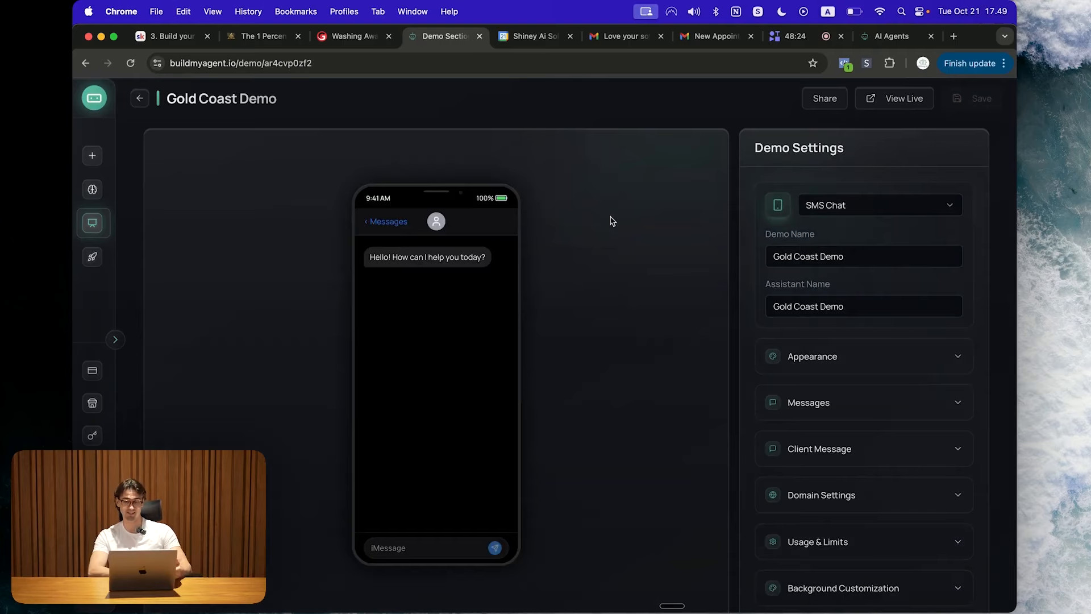
left_click(813, 212)
left_click(631, 258)
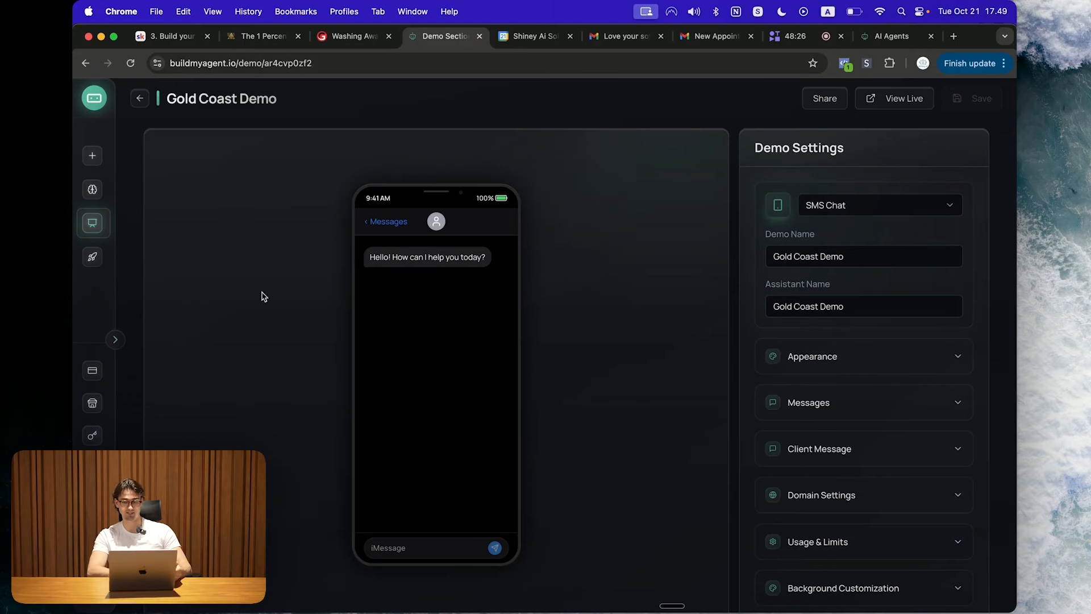
left_click(887, 214)
left_click(847, 271)
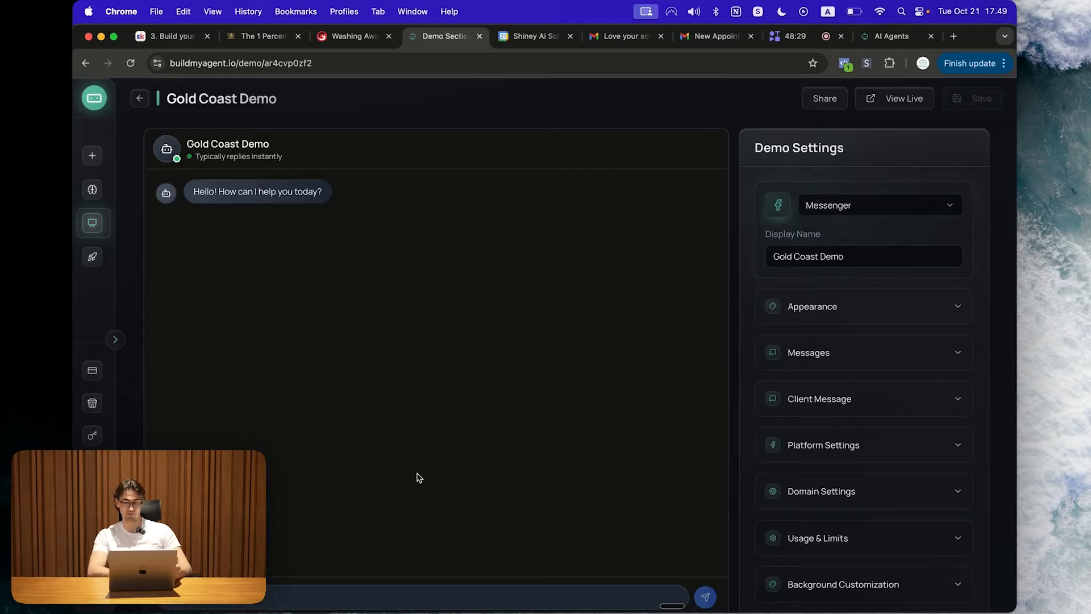
left_click(863, 213)
left_click(845, 293)
left_click(882, 212)
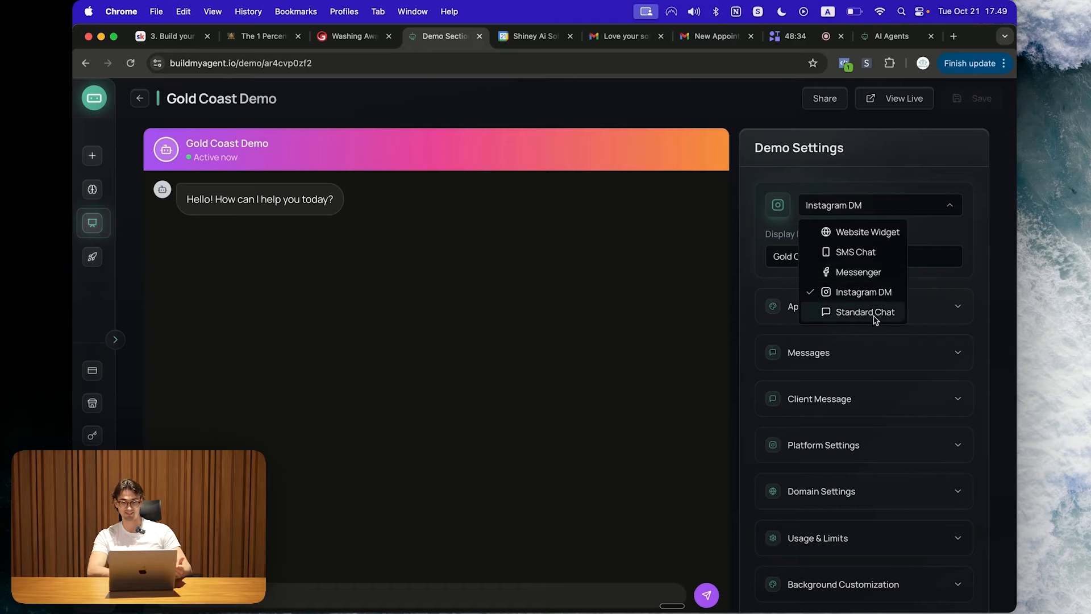
left_click(874, 313)
scroll(407, 426, "down", 2)
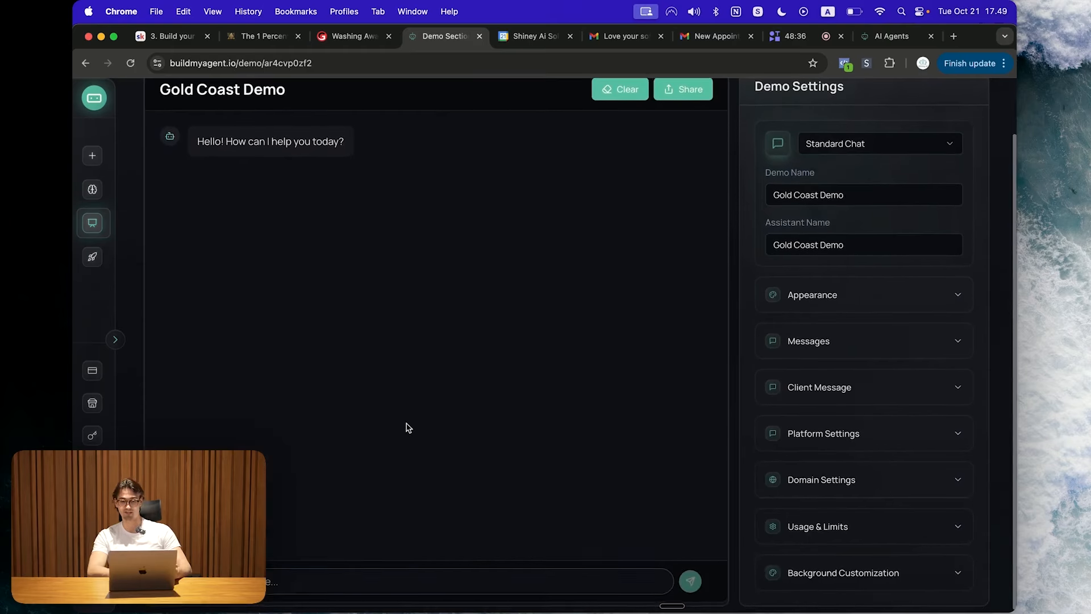
left_click(861, 160)
left_click(857, 183)
scroll(760, 236, "down", 1)
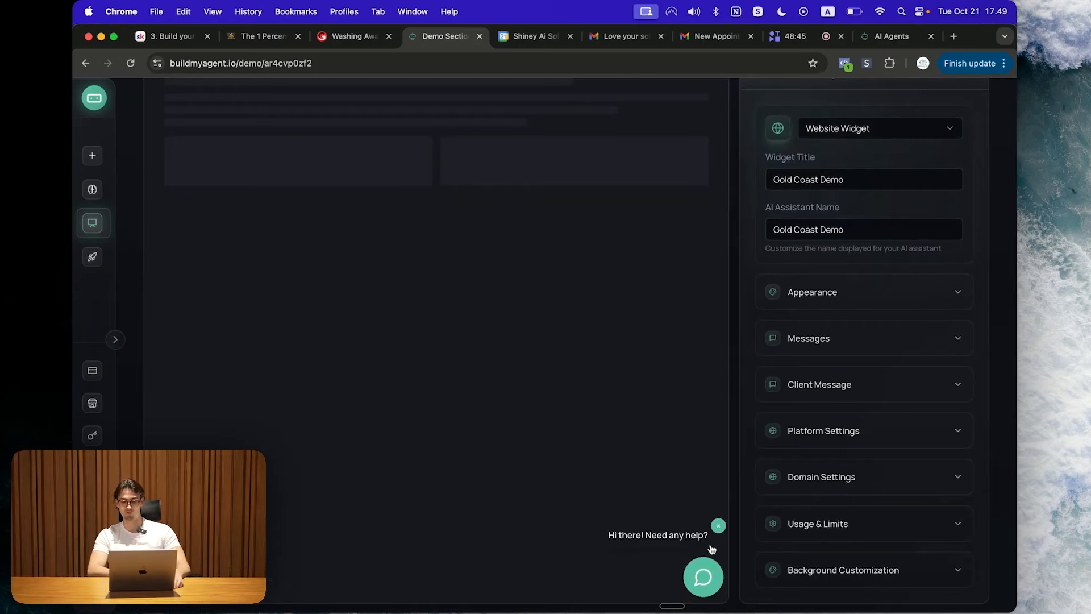
left_click(703, 576)
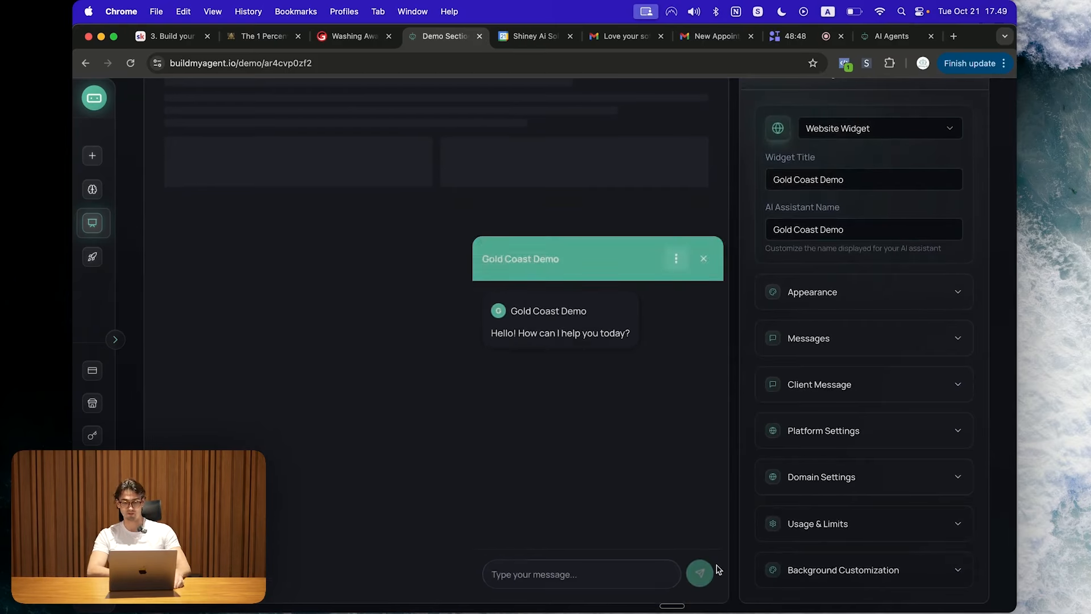
Step: Set the widget title to 'Gold Coast Pro Detailing' and rework the AI assistant name
triple_click(876, 189)
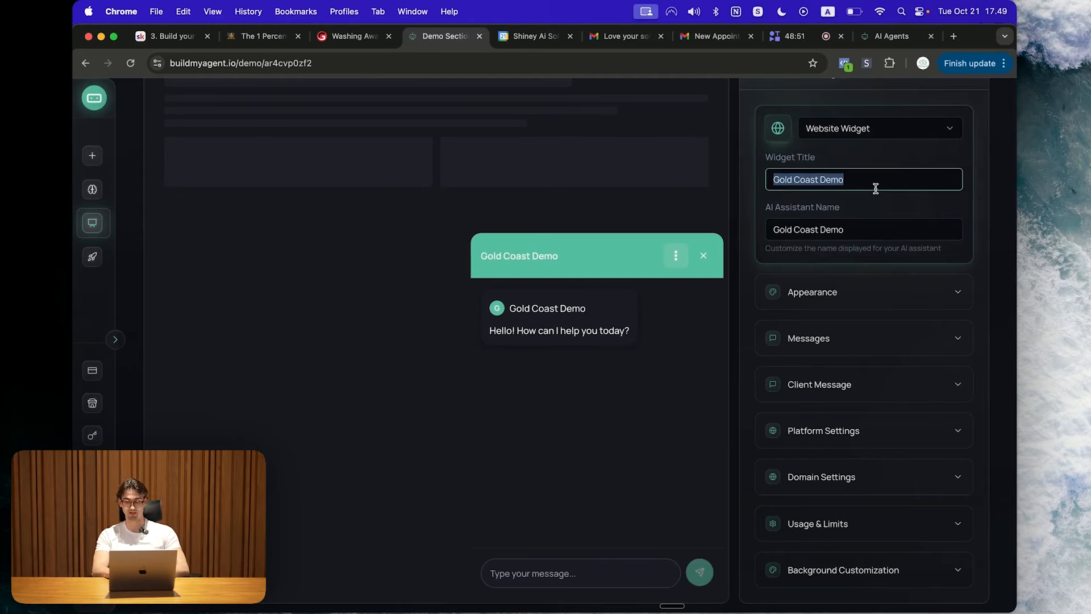
type("Gold Coast Pro Detailing")
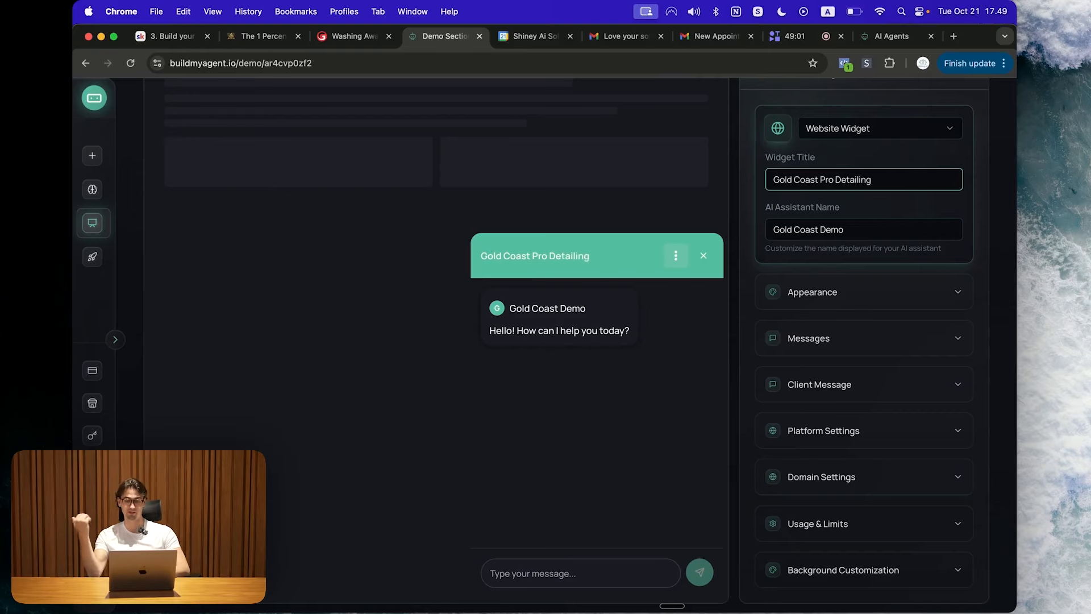
left_click(841, 238)
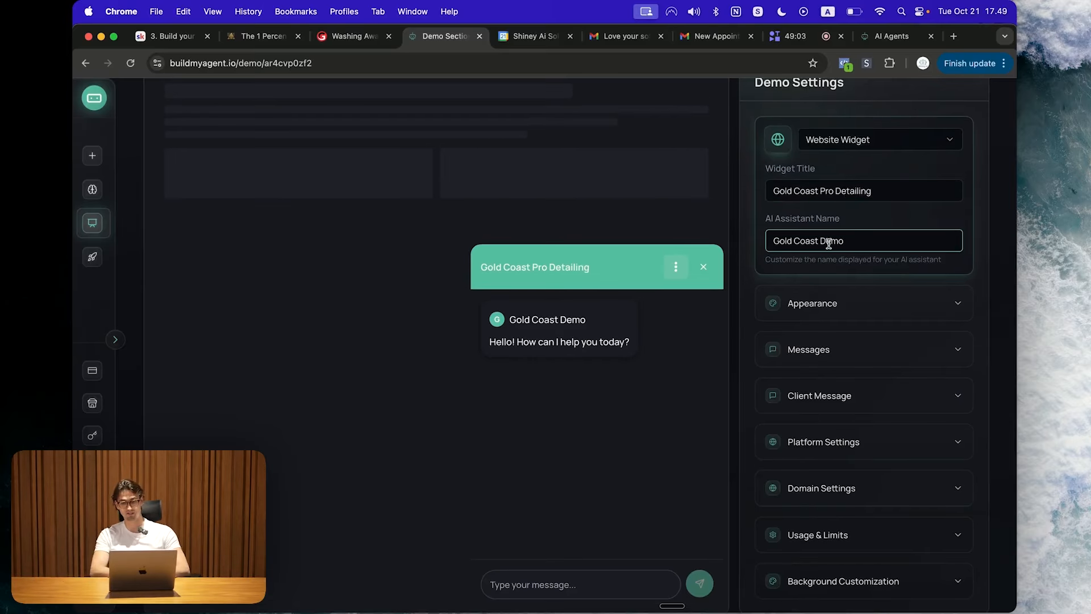
key("super+a")
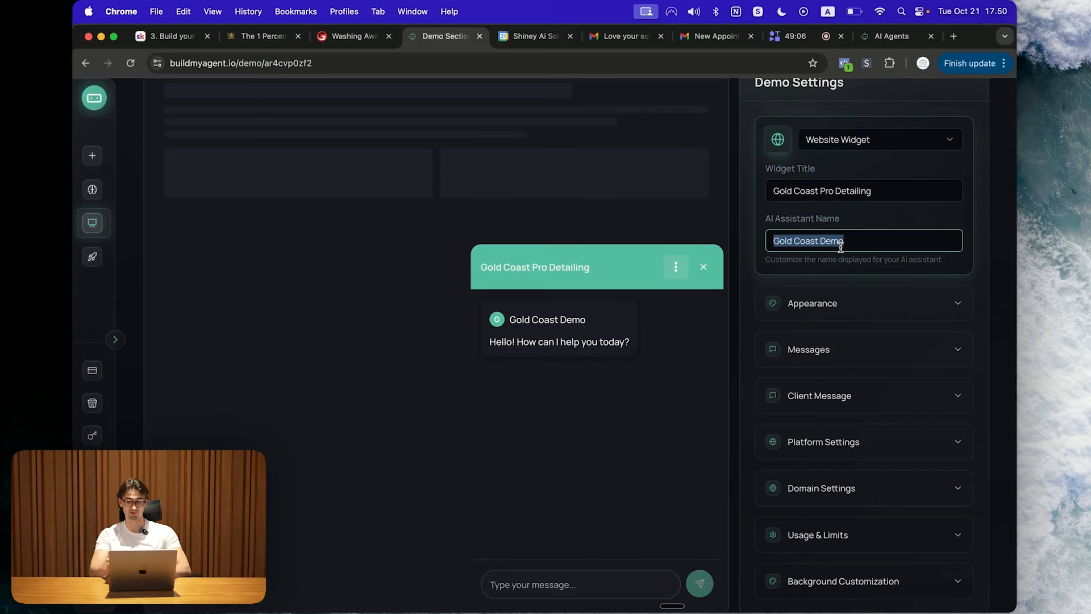
type("AI Assistant")
key("super+a")
Step: Expand the appearance settings and pick the red theme swatch
type("AI Helper")
left_click(873, 302)
scroll(873, 295, "down", 6)
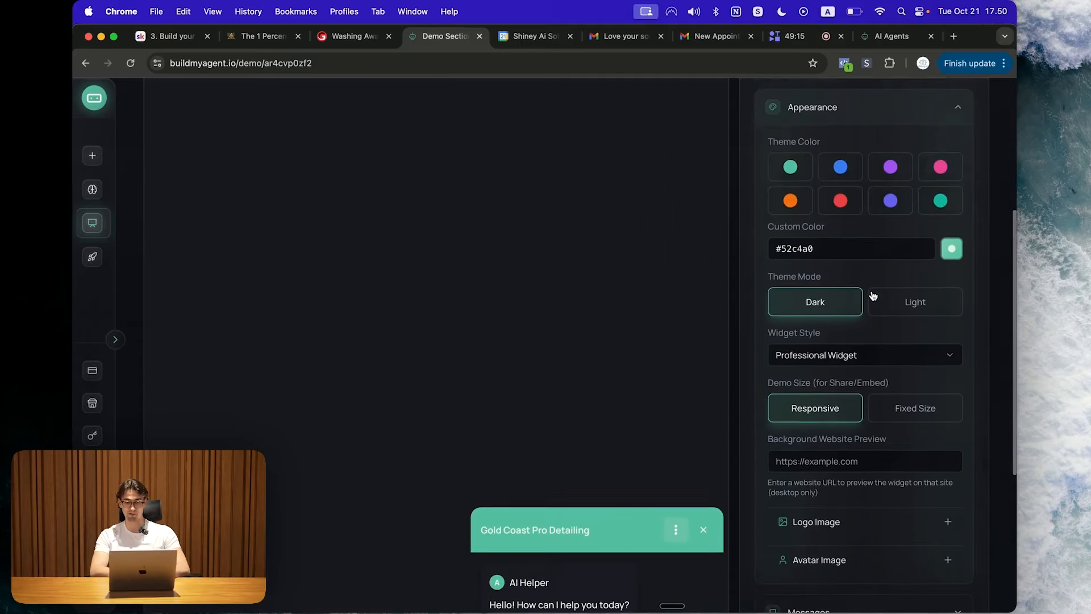
scroll(873, 295, "up", 3)
scroll(840, 284, "down", 4)
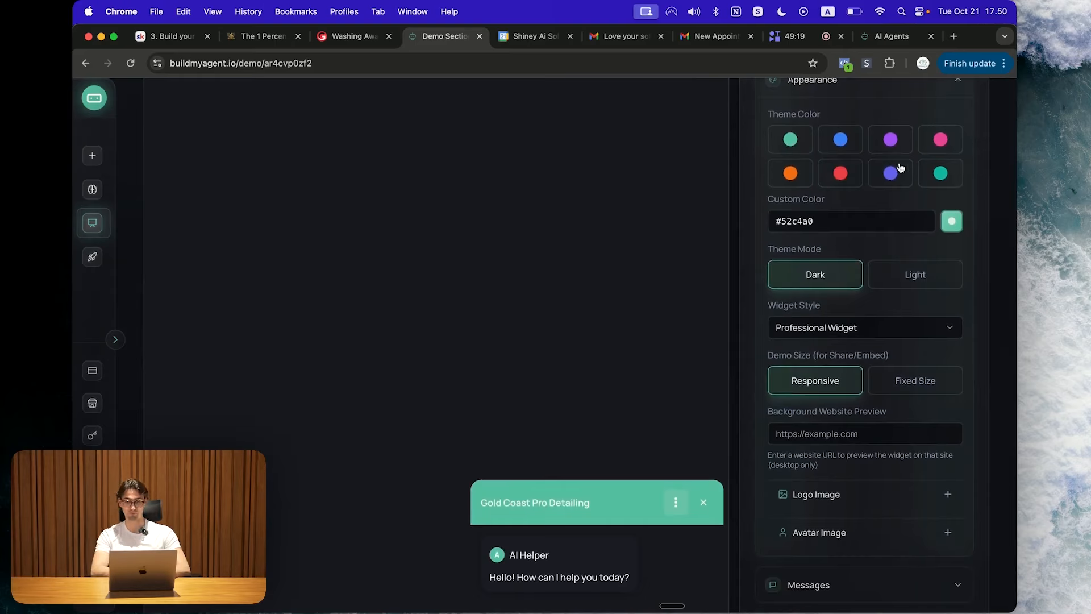
left_click(840, 173)
scroll(877, 345, "down", 3)
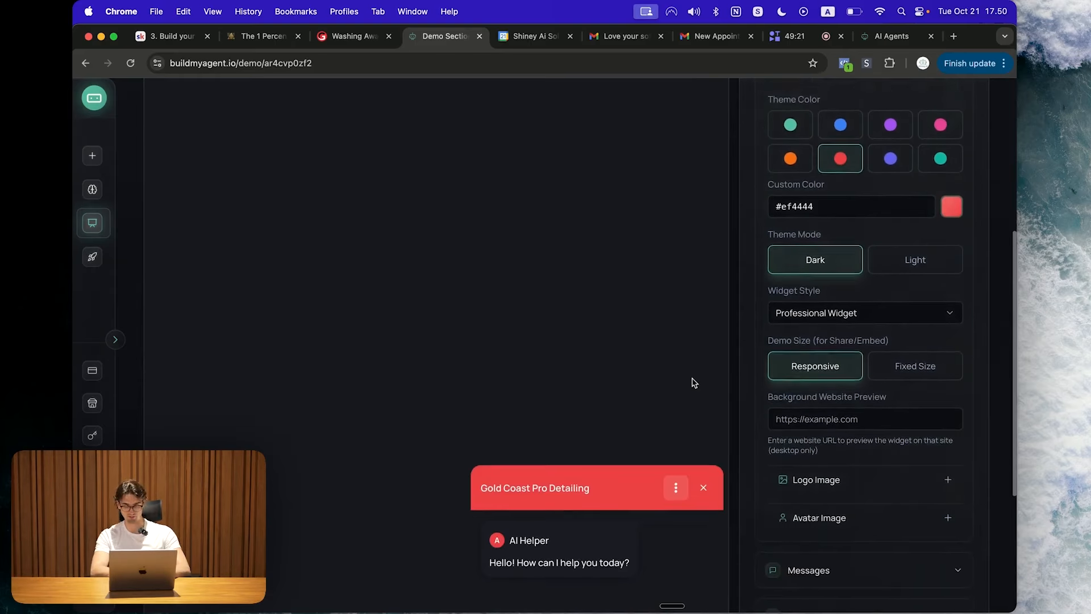
scroll(982, 203, "up", 1)
scroll(981, 203, "up", 6)
scroll(972, 322, "down", 3)
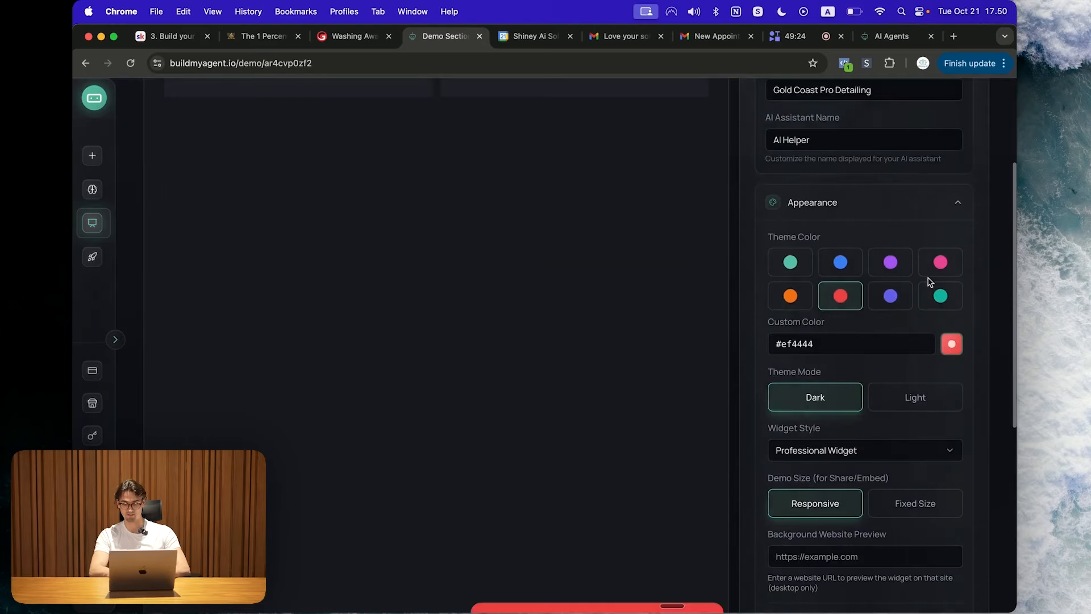
Step: Brighten the custom widget colour to #ff2e2e
left_click(951, 344)
left_click_drag(918, 375, 935, 357)
scroll(659, 400, "down", 6)
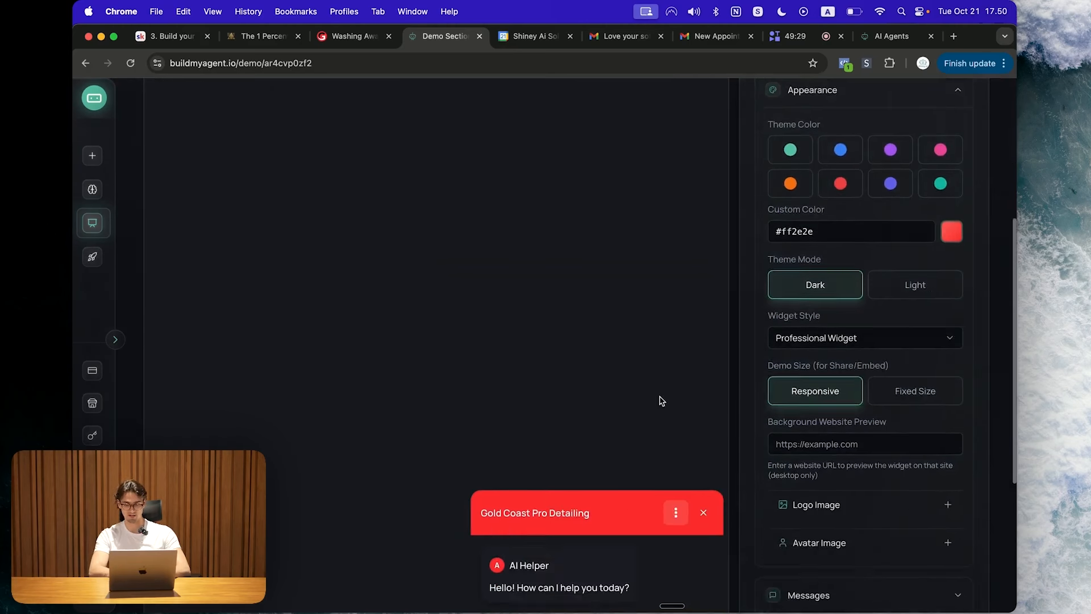
scroll(782, 426, "up", 7)
scroll(748, 556, "down", 4)
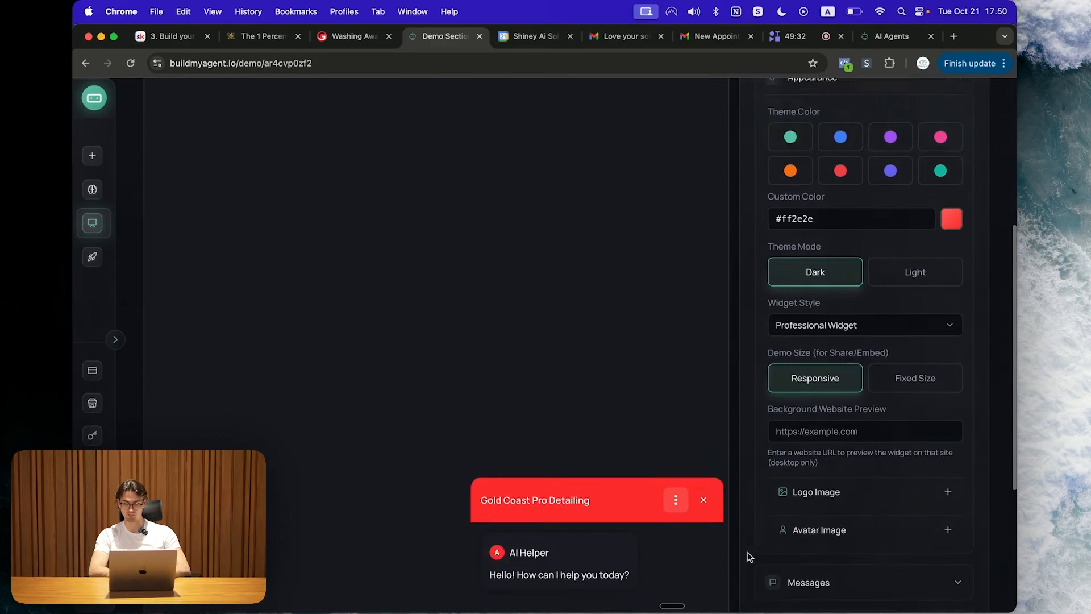
Step: Set the widget to Light mode after briefly trying Dark mode
left_click(926, 200)
left_click(820, 213)
left_click(889, 211)
scroll(519, 409, "down", 3)
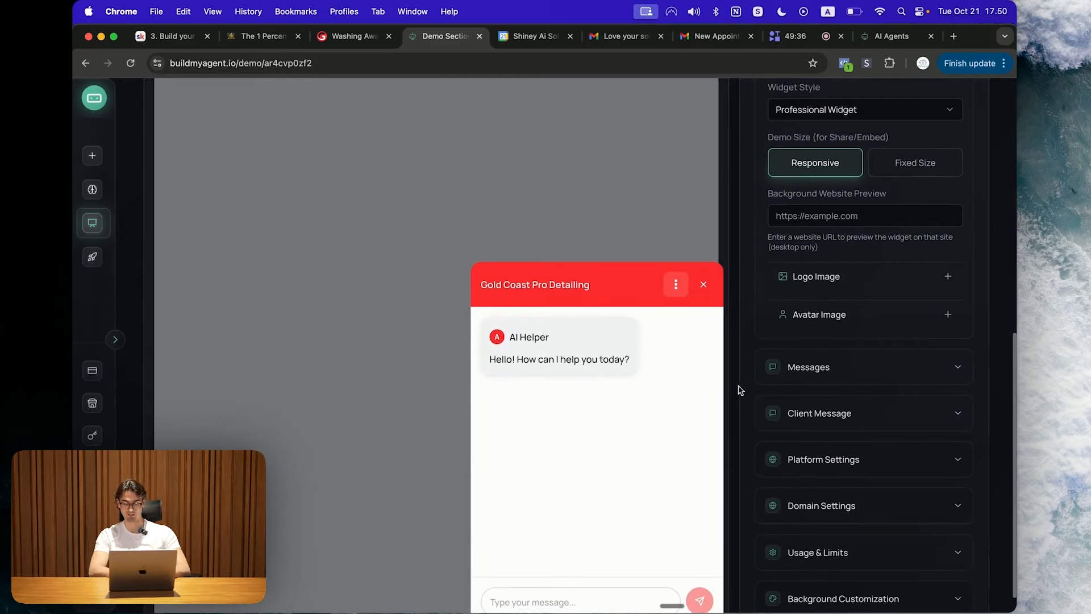
scroll(865, 430, "up", 6)
scroll(869, 284, "down", 3)
Step: Keep the Professional Widget style after briefly trying the Legacy Widget style
left_click(874, 223)
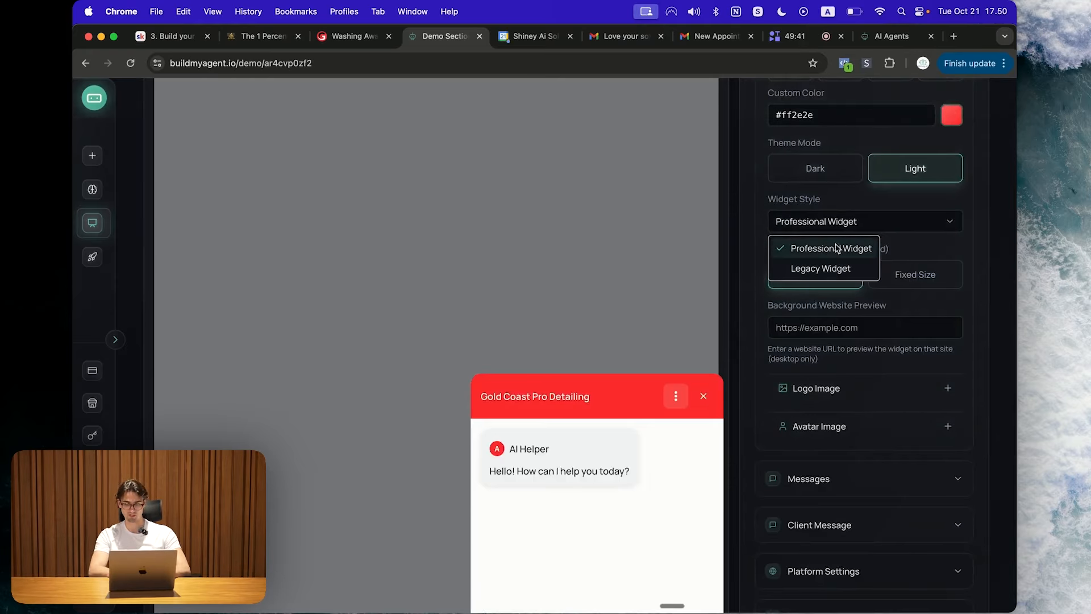
left_click(821, 268)
scroll(671, 411, "down", 3)
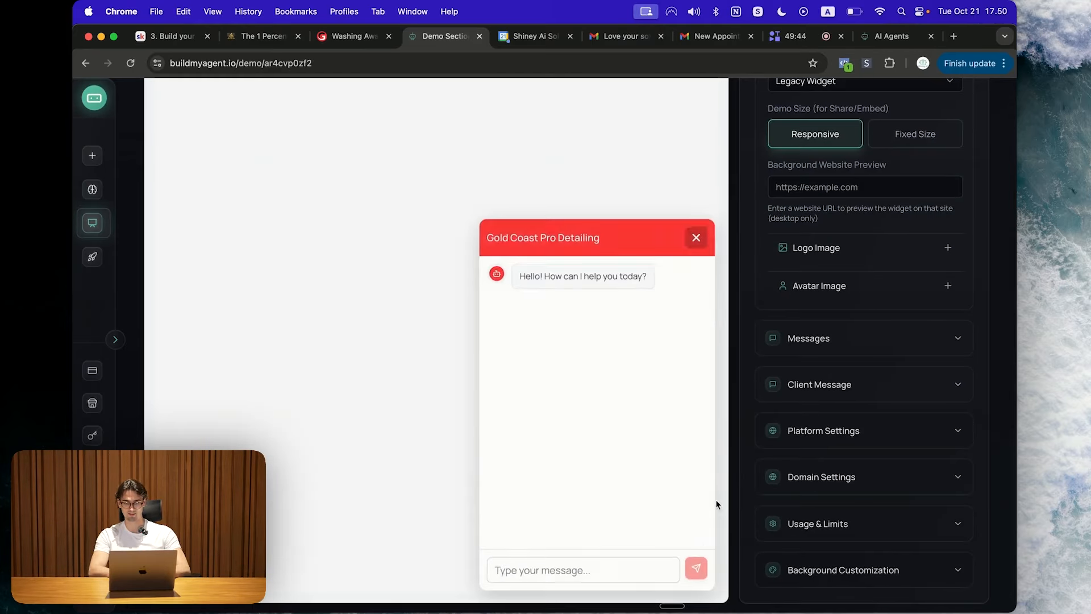
scroll(852, 341, "up", 5)
left_click(822, 363)
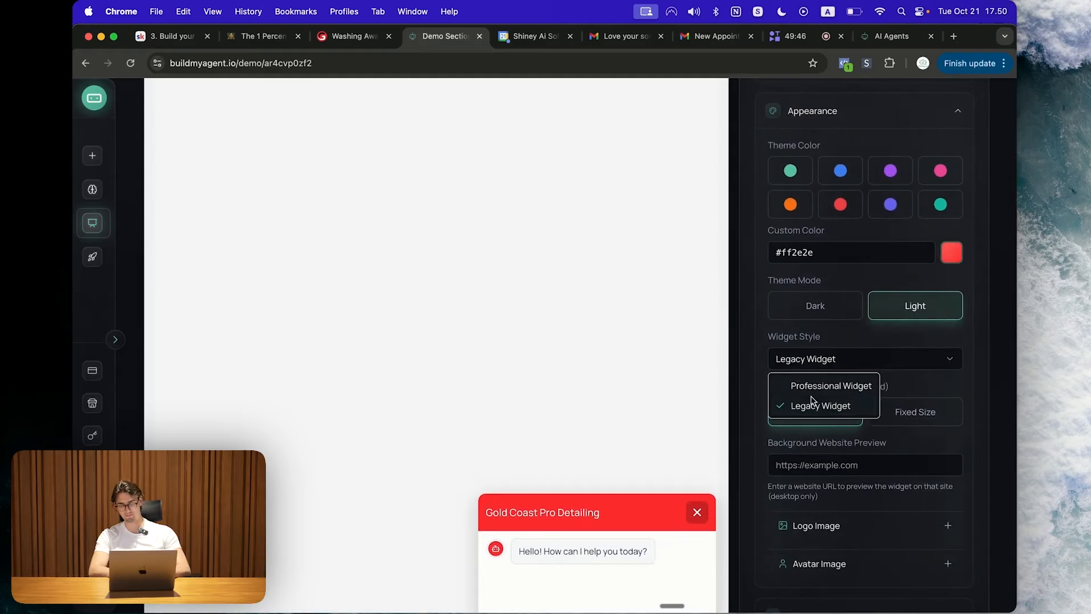
left_click(819, 388)
scroll(847, 394, "down", 5)
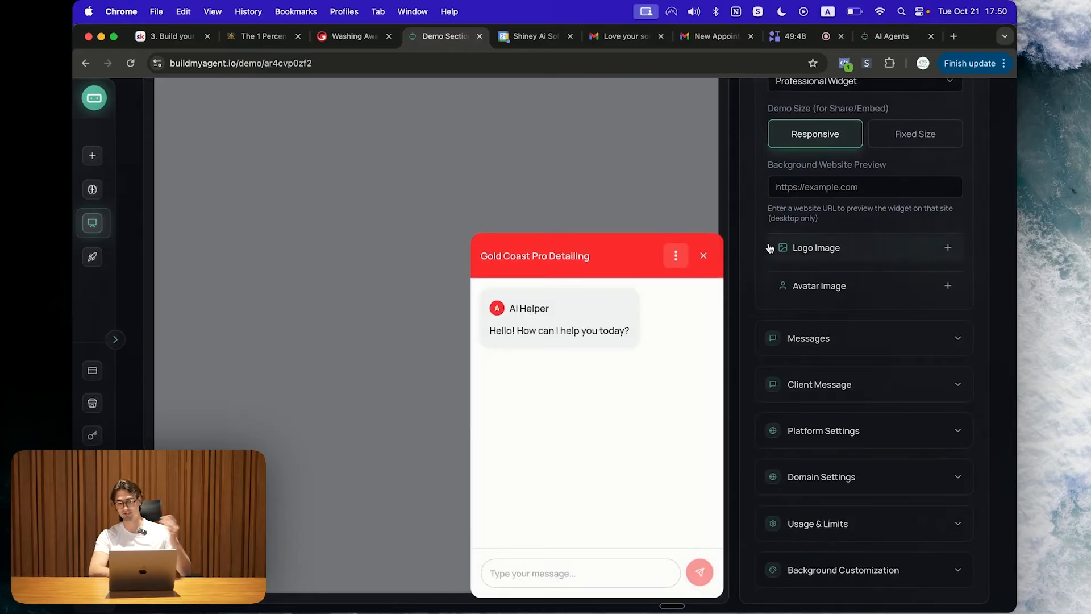
scroll(699, 337, "up", 3)
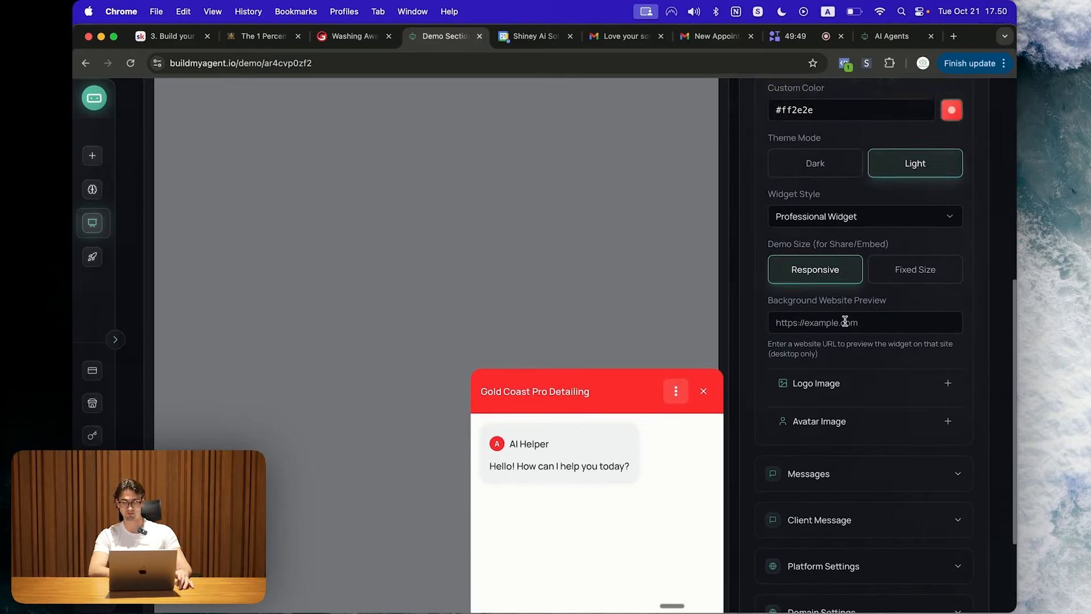
scroll(845, 322, "down", 3)
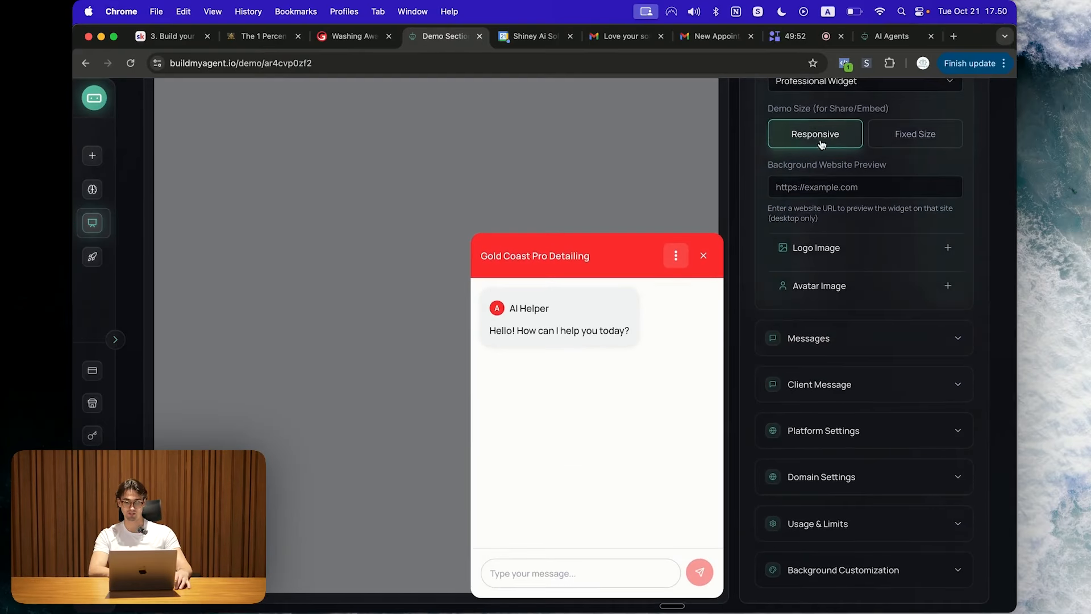
Step: Try a fixed demo size of 80% width and 900 height, then switch to Responsive
left_click(902, 134)
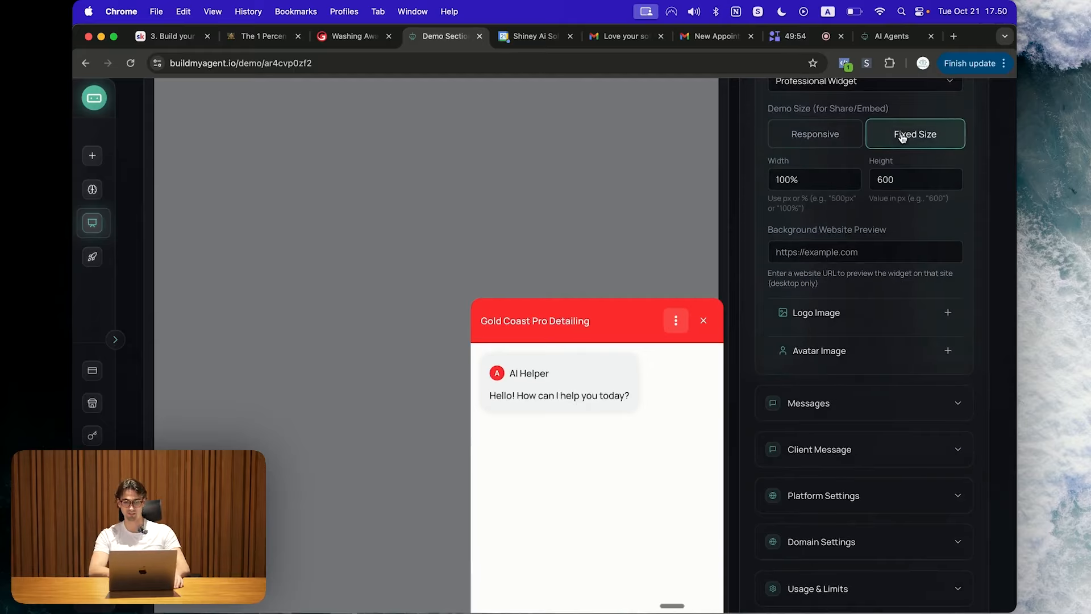
scroll(830, 171, "down", 2)
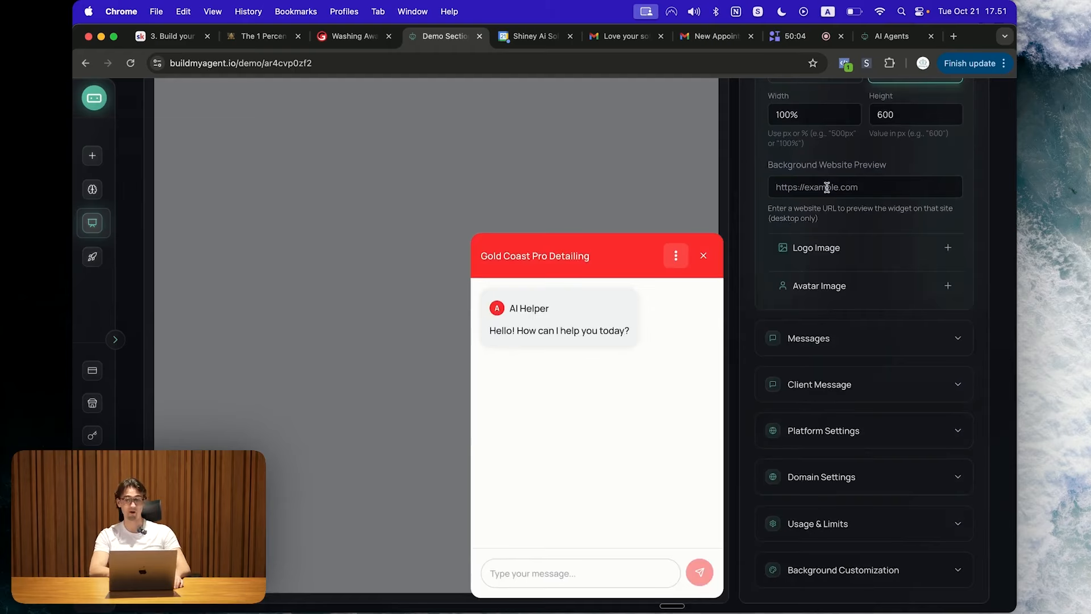
left_click(819, 113)
key("super+a")
type("80%")
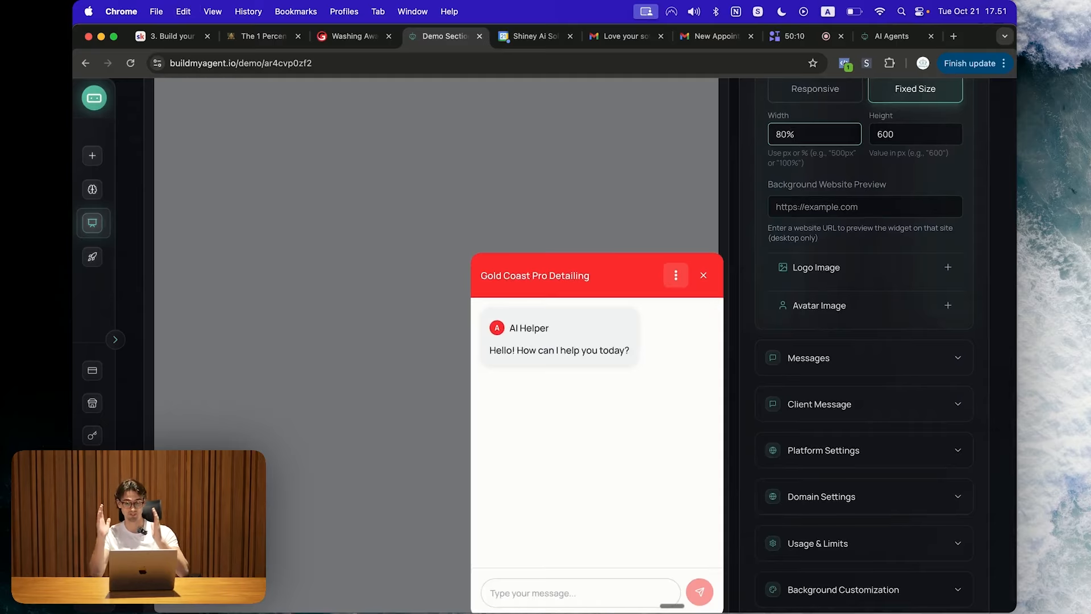
left_click(896, 137)
key("super+a")
type("900")
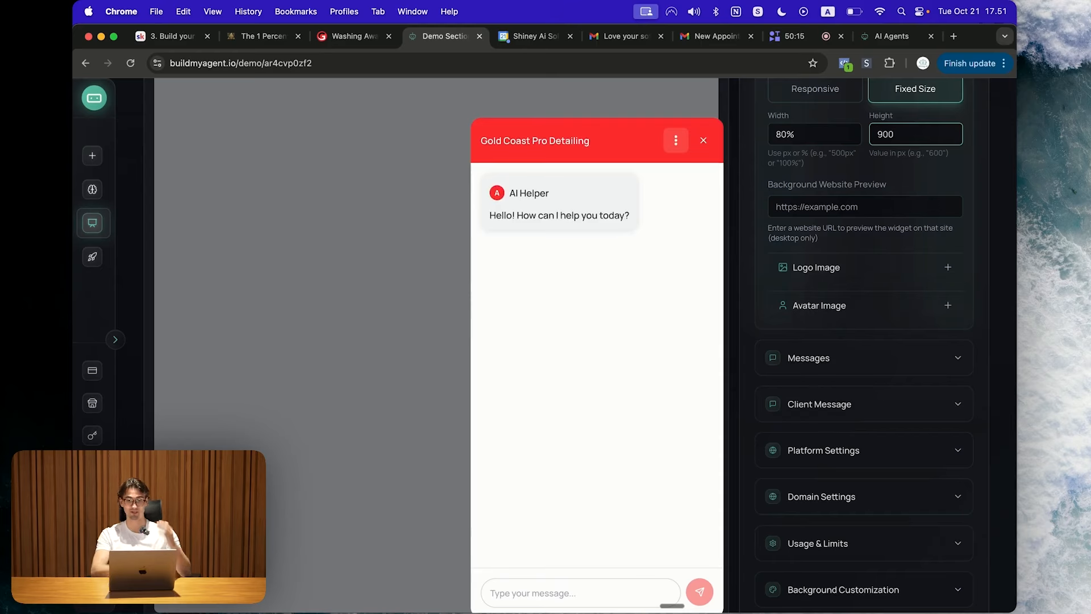
left_click(829, 95)
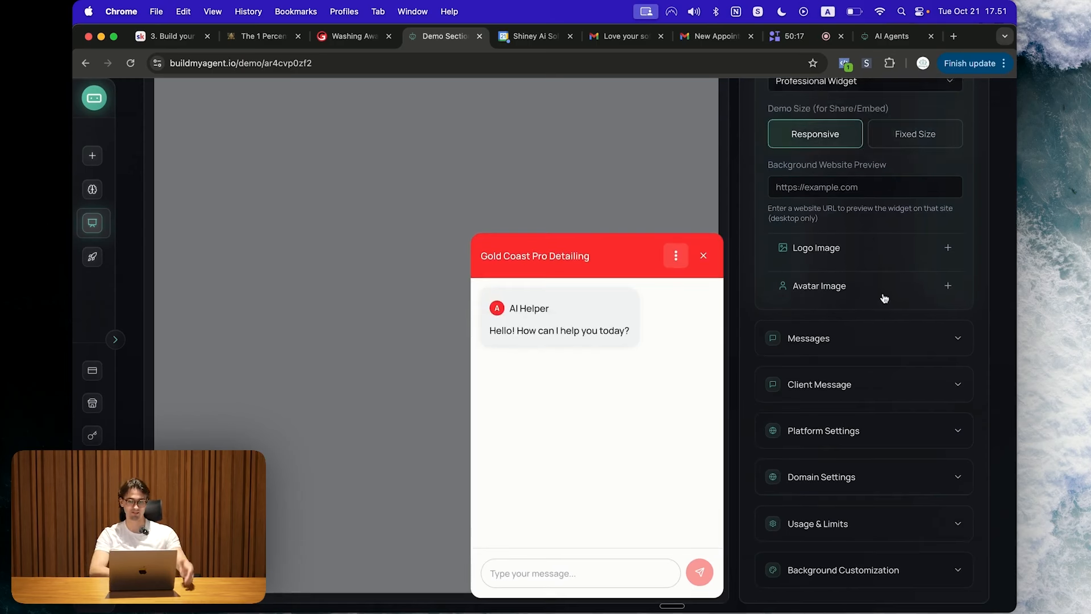
Step: Set the custom Logo Image URL to the business website's logo image address
left_click(846, 253)
scroll(846, 256, "down", 1)
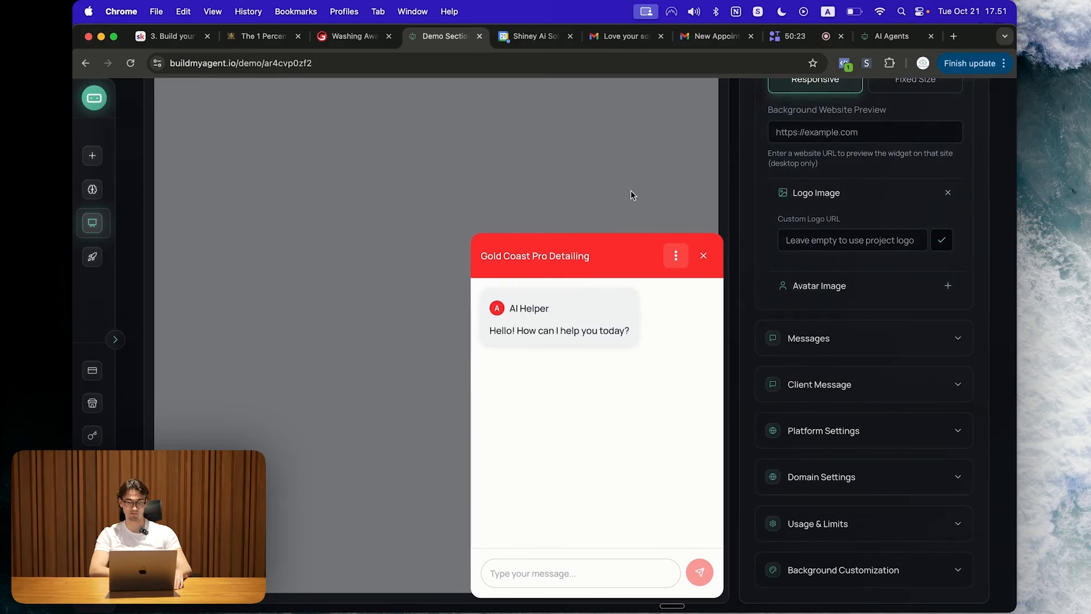
left_click(356, 36)
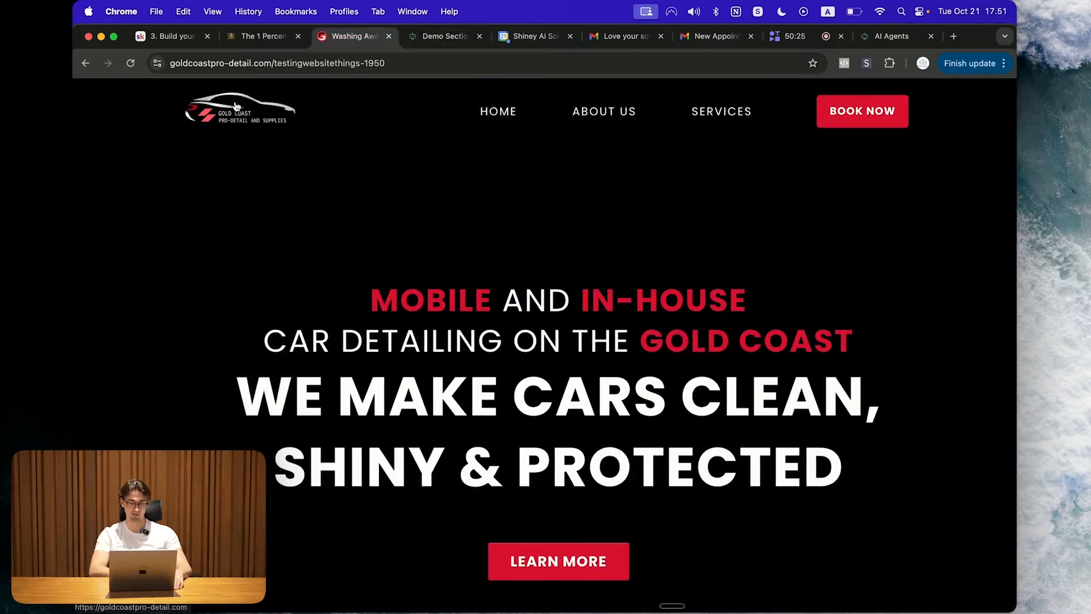
right_click(235, 107)
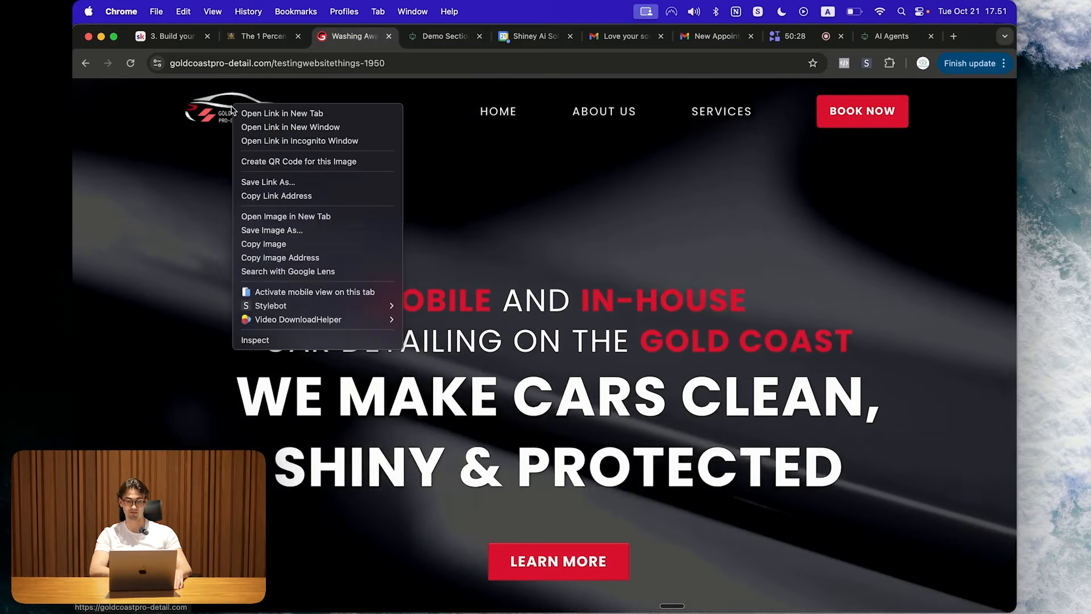
left_click(280, 258)
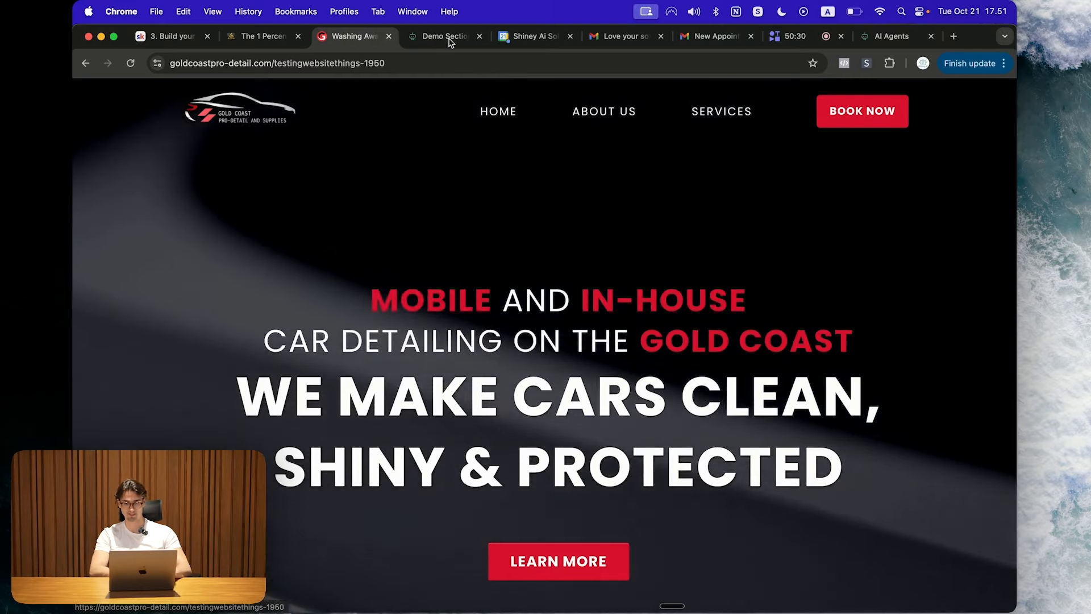
left_click(446, 36)
left_click(787, 284)
key("super+v")
left_click(974, 277)
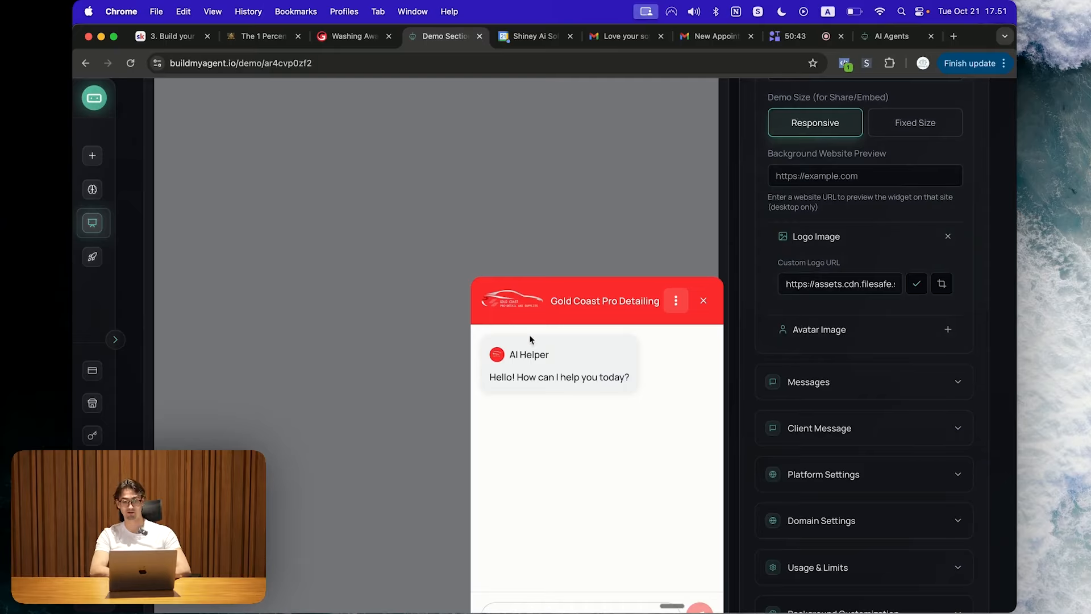
Step: Open the Avatar Image setting, paste an image address, then clear the avatar URL
left_click(910, 338)
left_click(703, 356)
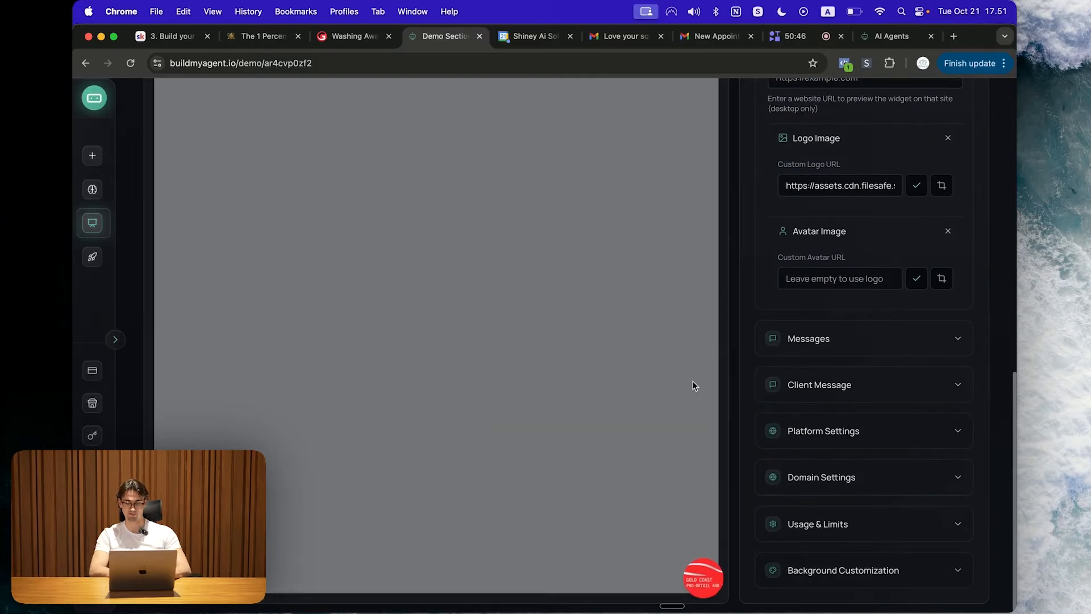
left_click(709, 577)
left_click(841, 278)
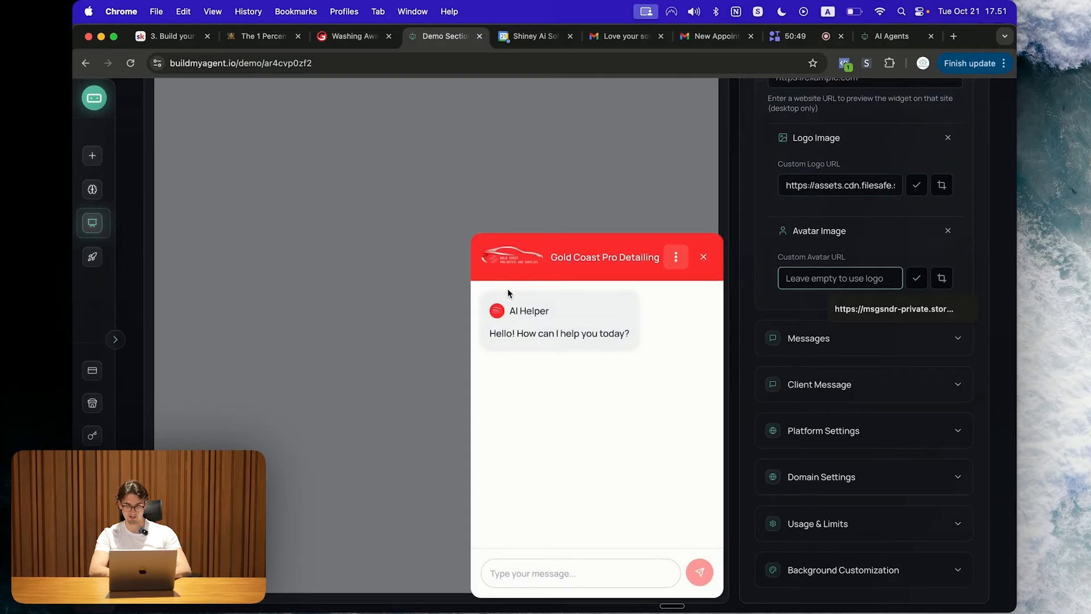
key("super+v")
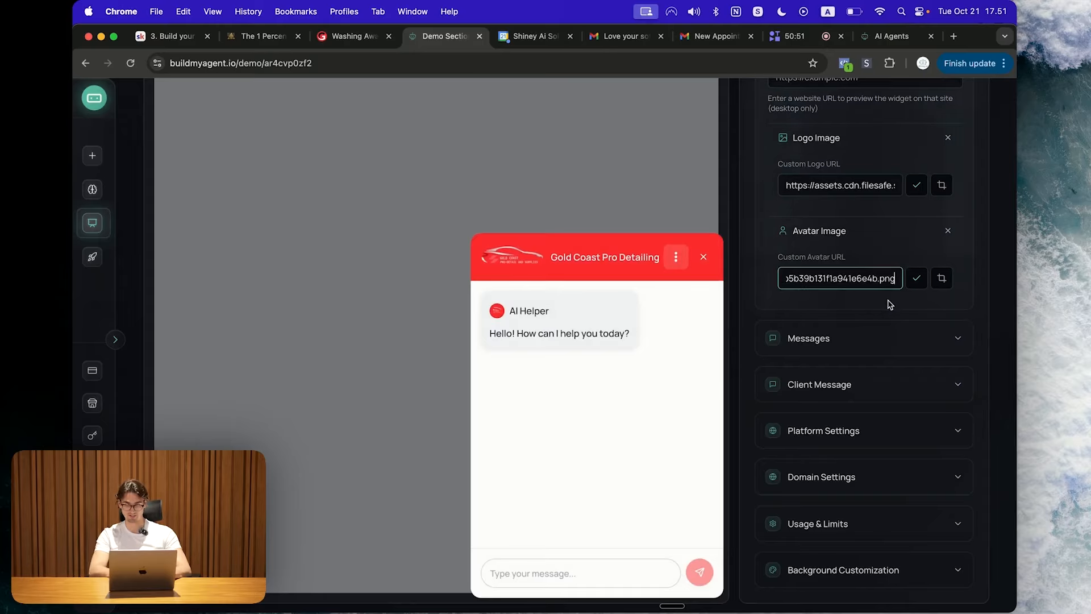
left_click(853, 282)
key("super+a")
key("BackSpace")
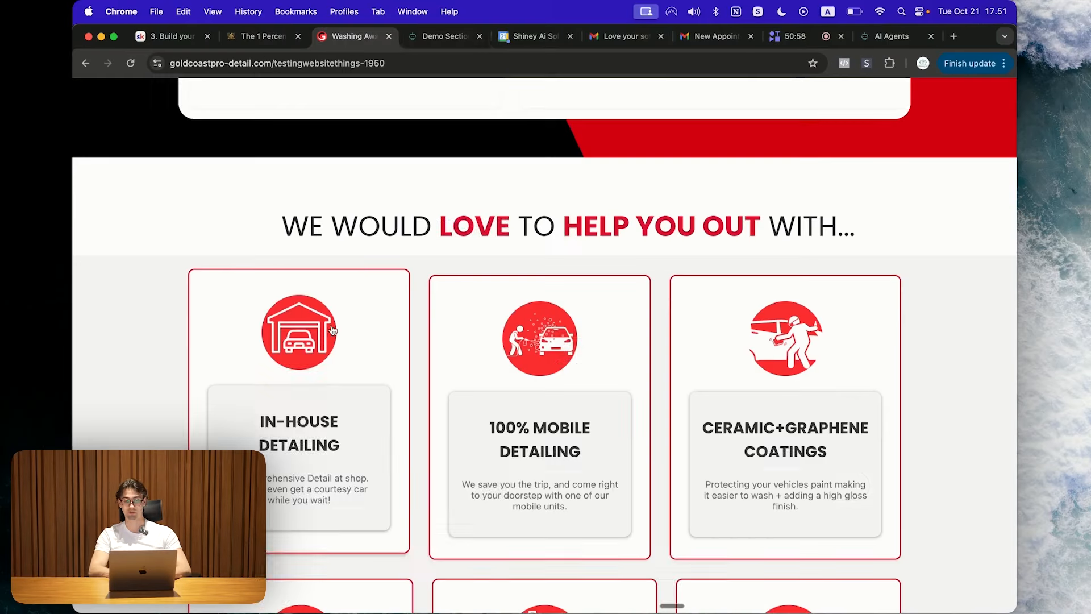
Step: Set the avatar URL to the website's garage icon image and check the preview
right_click(327, 332)
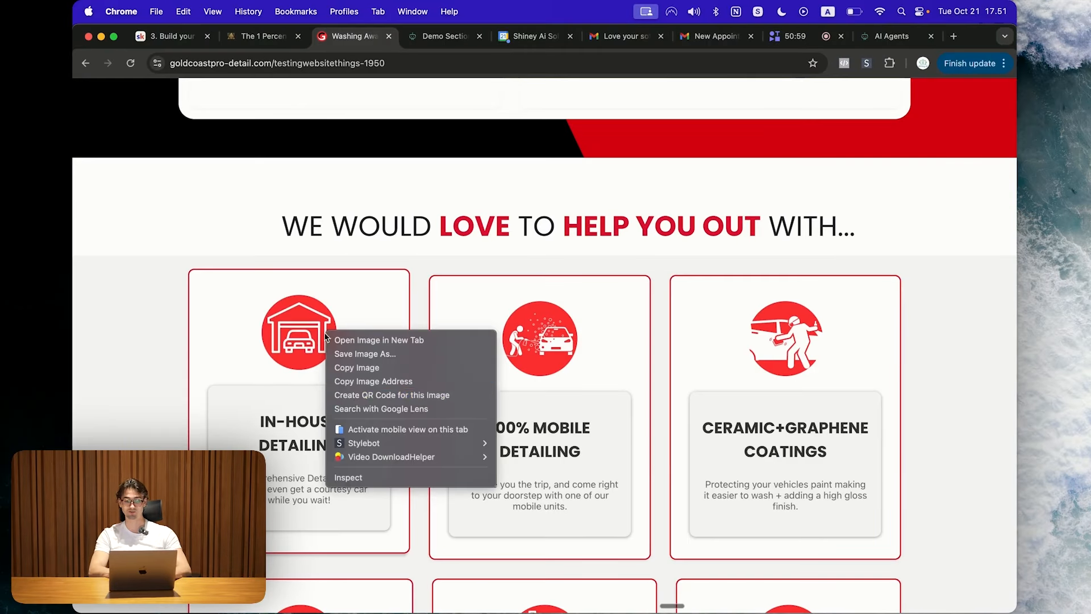
left_click(397, 380)
key("ctrl+Tab")
left_click(840, 278)
key("super+v")
left_click(831, 307)
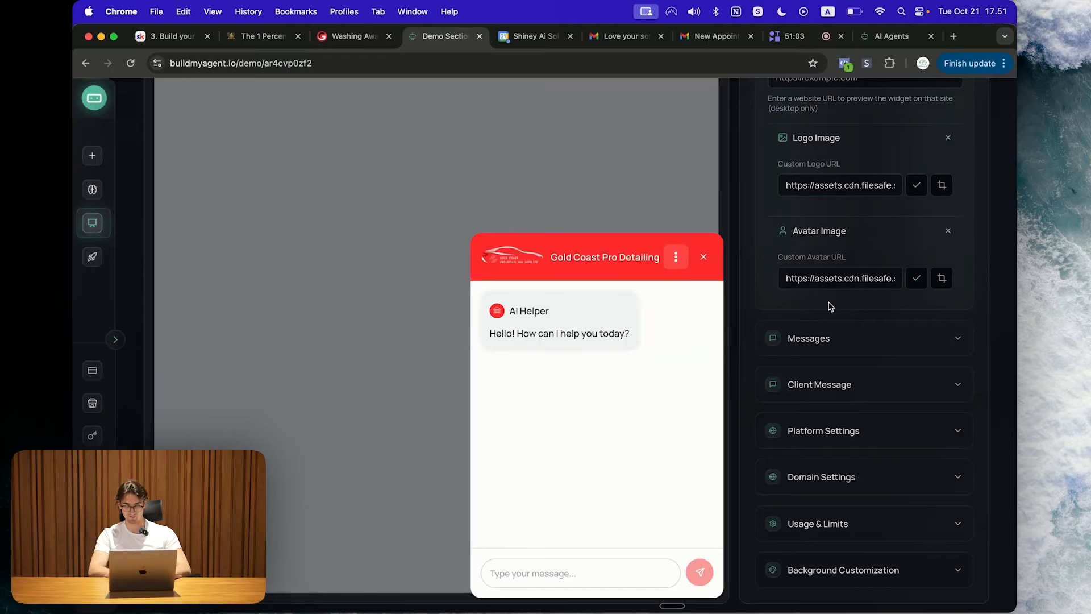
left_click(703, 258)
left_click(704, 578)
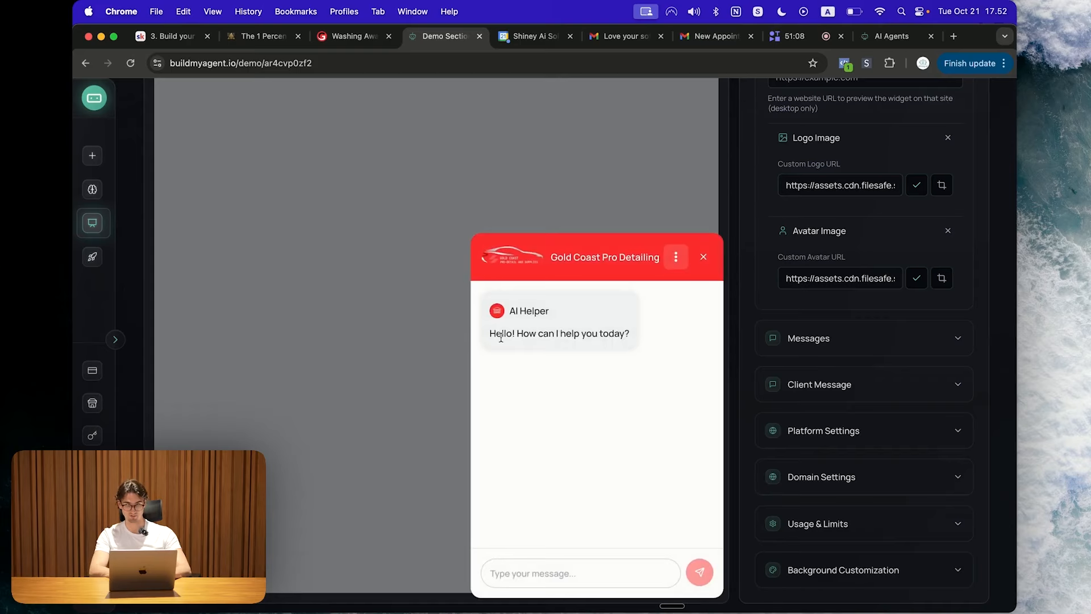
scroll(769, 428, "up", 2)
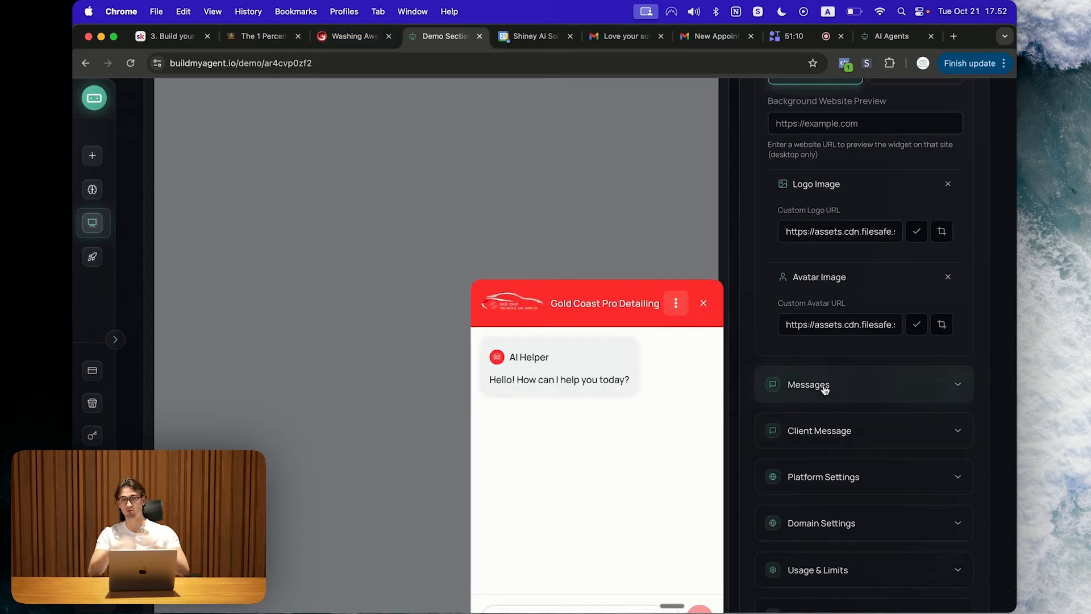
Step: Copy the site logo image from the business website
left_click(325, 39)
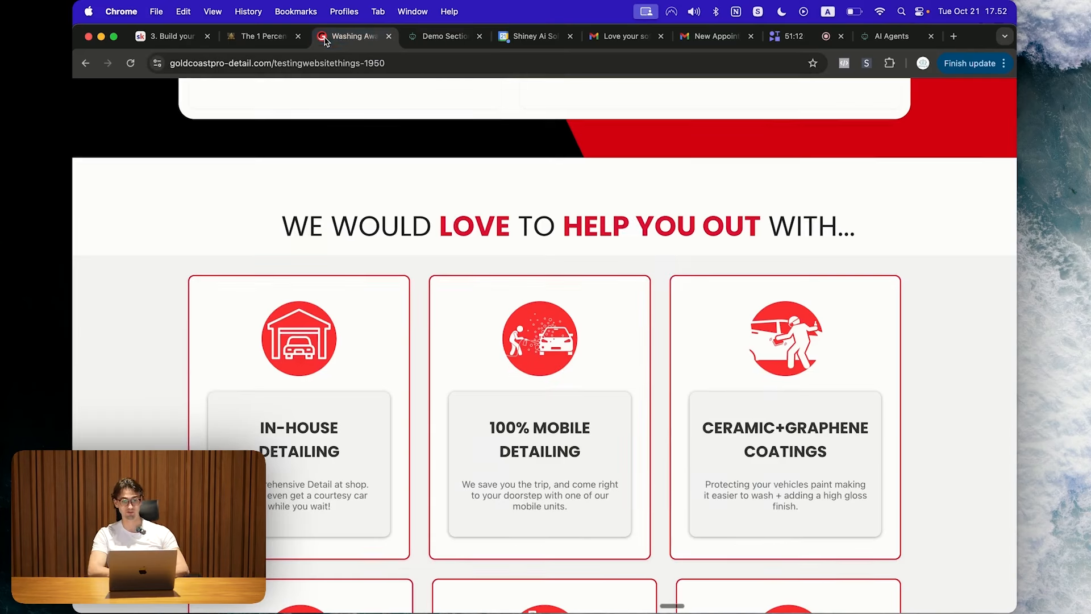
scroll(441, 236, "up", 15)
right_click(261, 109)
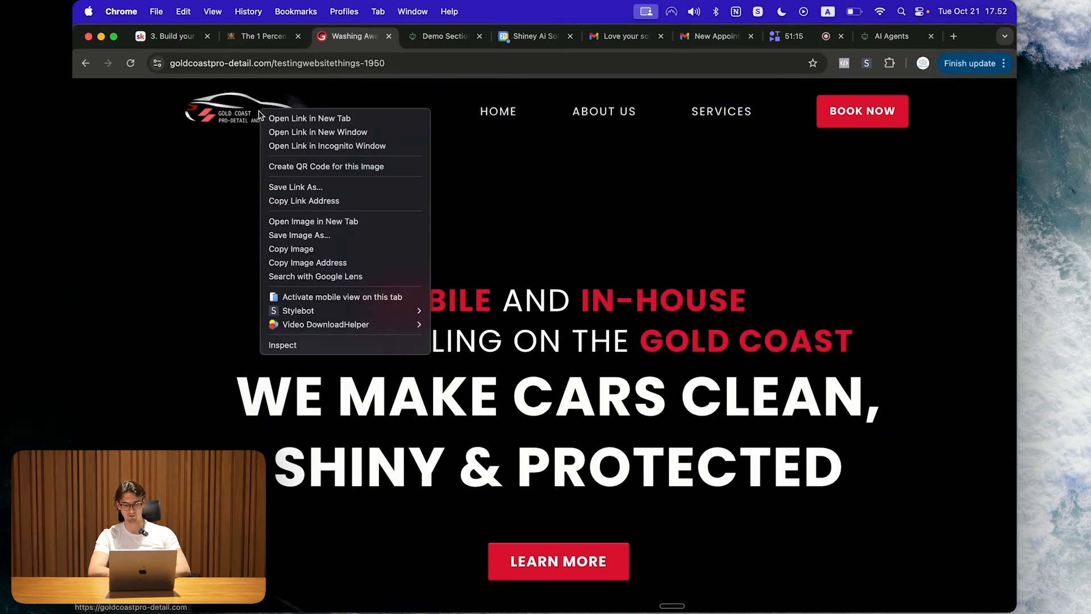
left_click(337, 249)
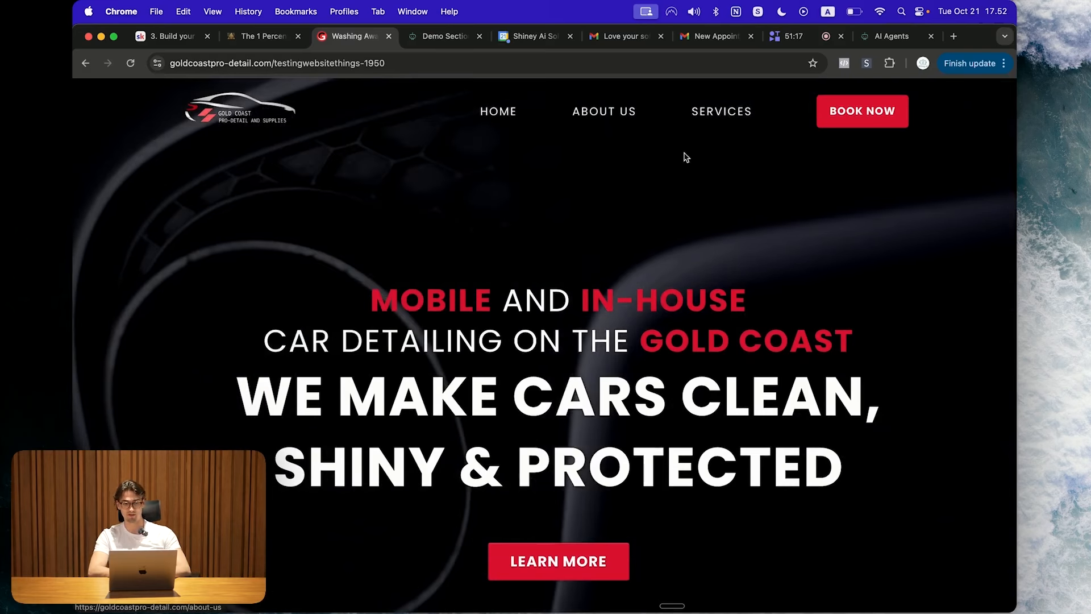
left_click(445, 40)
scroll(877, 335, "up", 4)
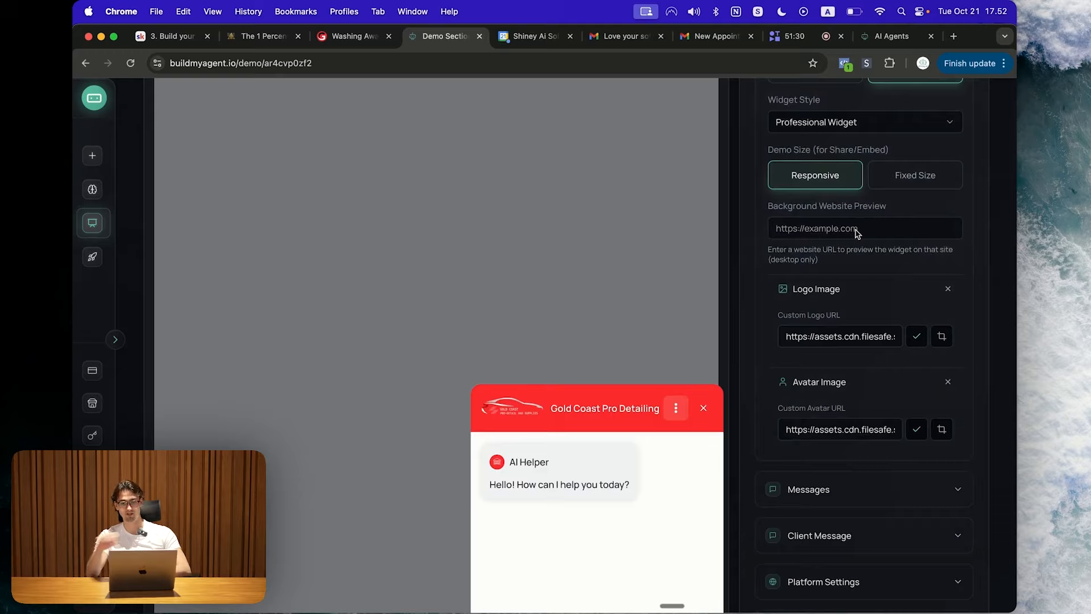
left_click(352, 36)
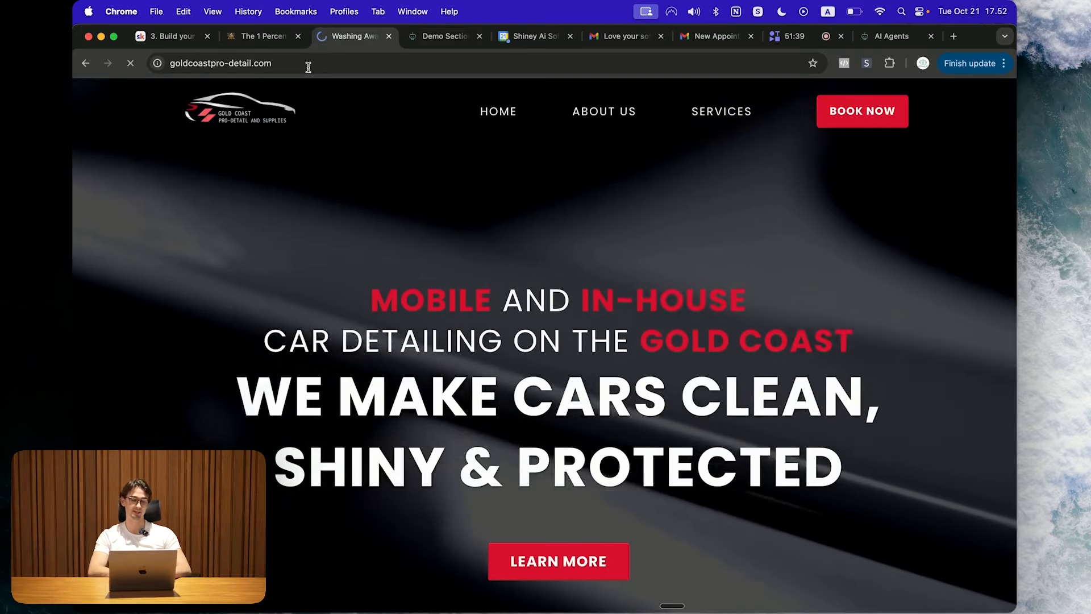
left_click(307, 63)
key("super+c")
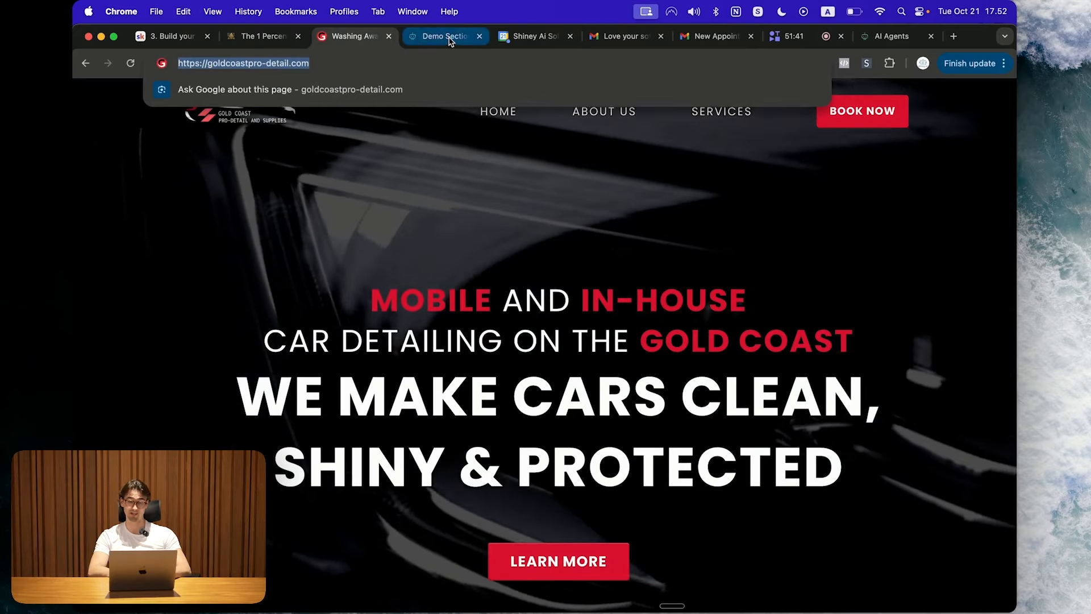
left_click(449, 36)
left_click(353, 36)
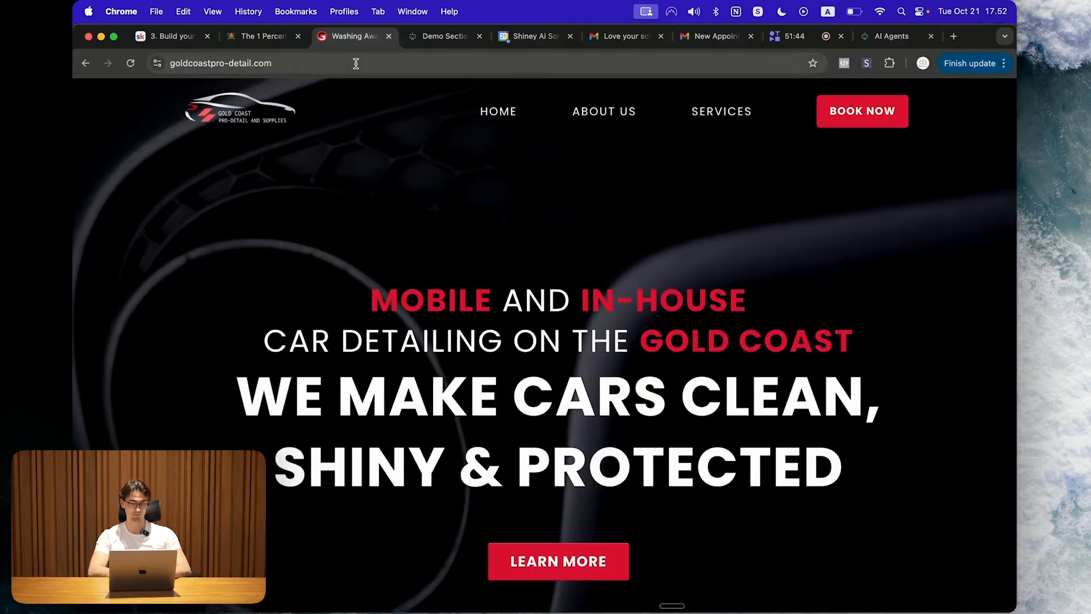
left_click(415, 58)
key("super+c")
left_click(435, 36)
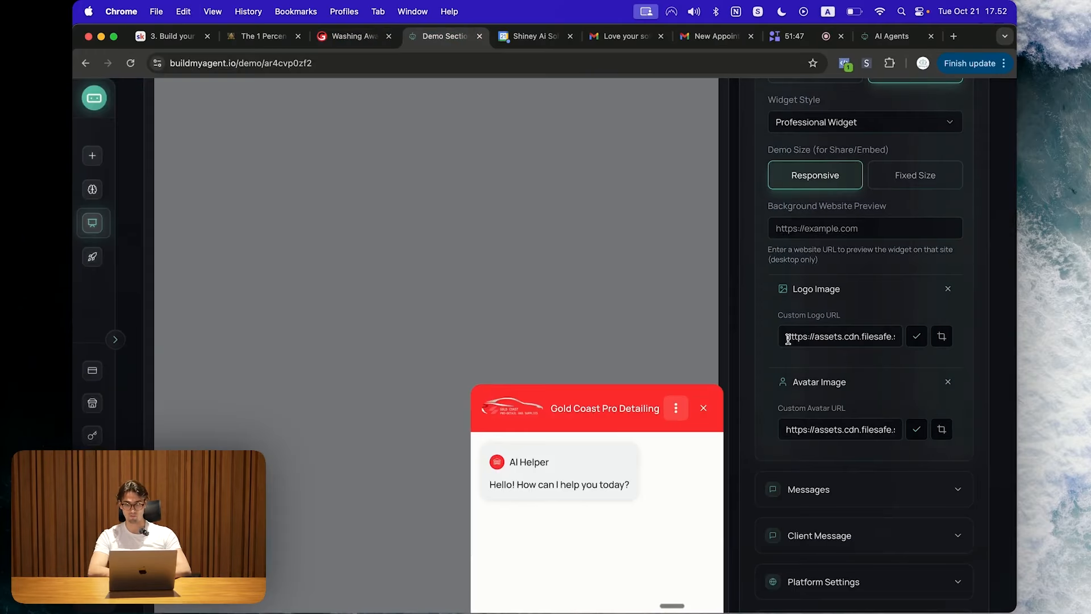
left_click(865, 233)
key("super+v")
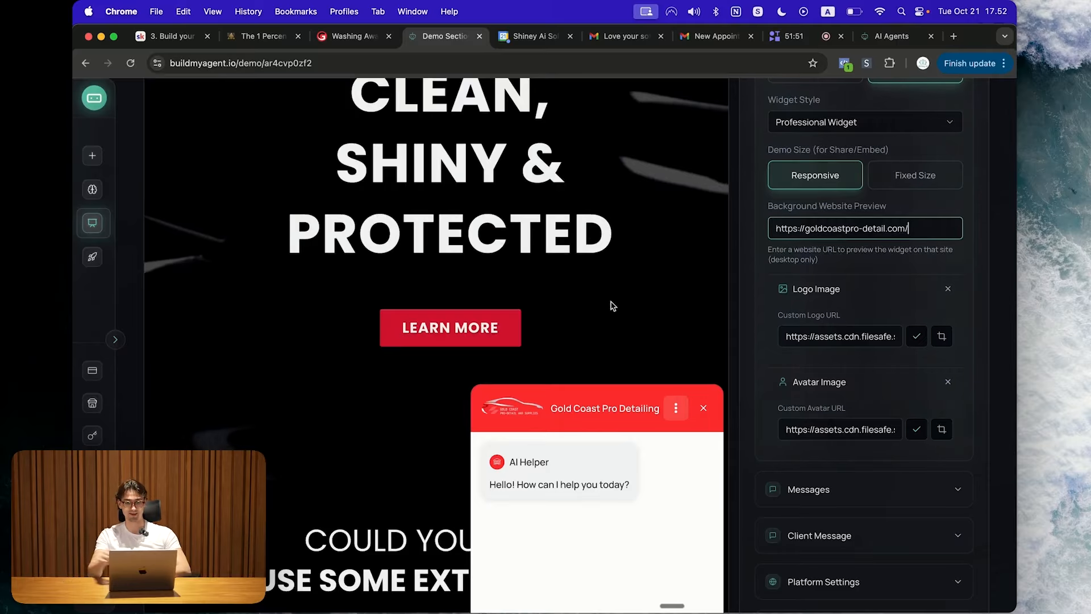
scroll(612, 307, "up", 9)
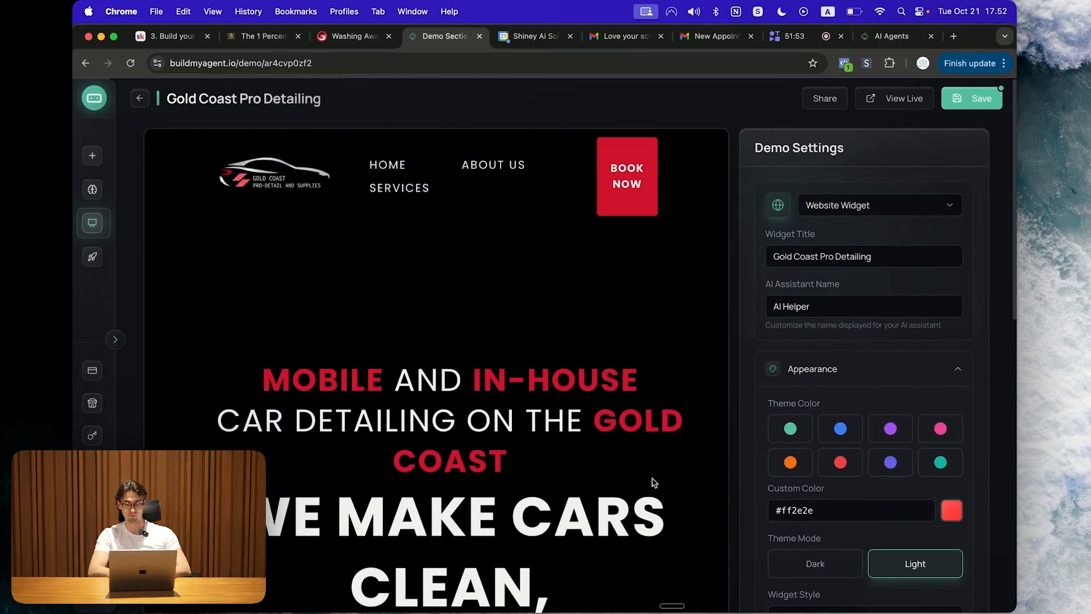
scroll(689, 463, "down", 10)
Step: Scroll through the welcome message, placeholder and popup message settings
scroll(687, 461, "up", 2)
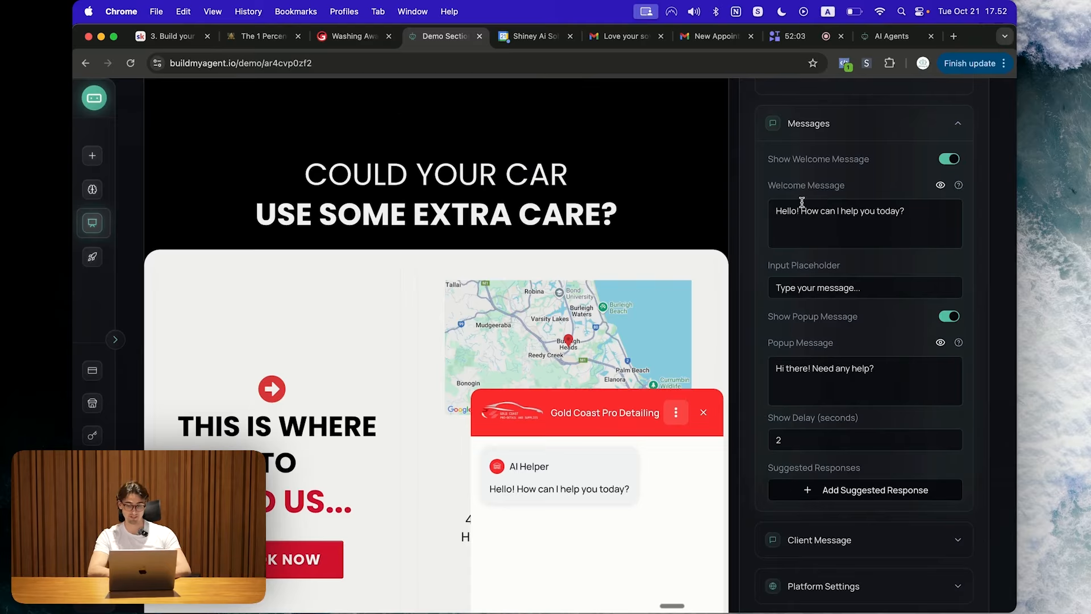
scroll(948, 379, "down", 5)
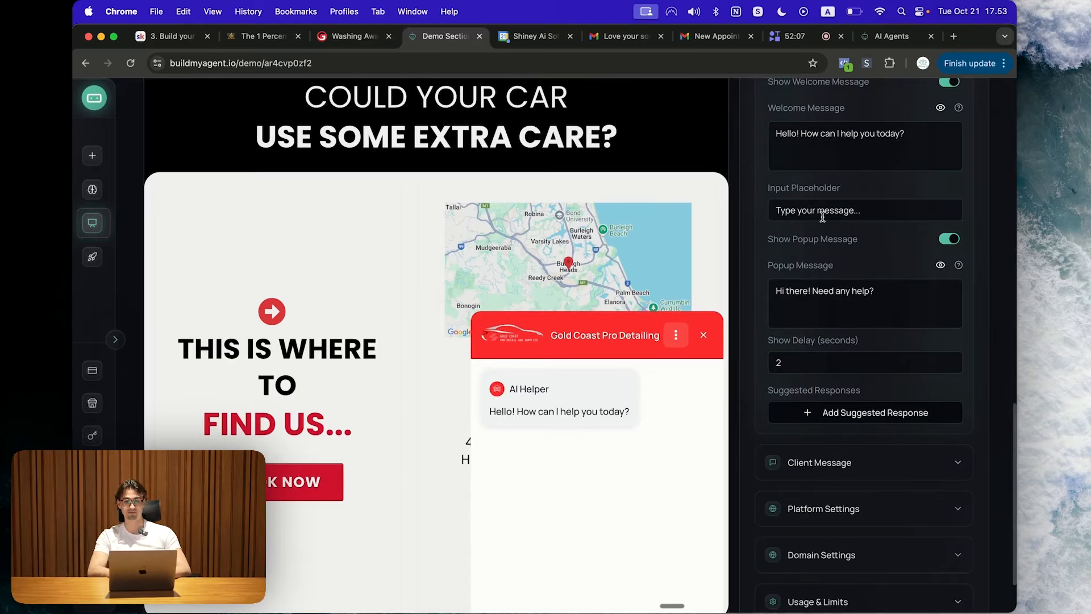
scroll(802, 451, "up", 3)
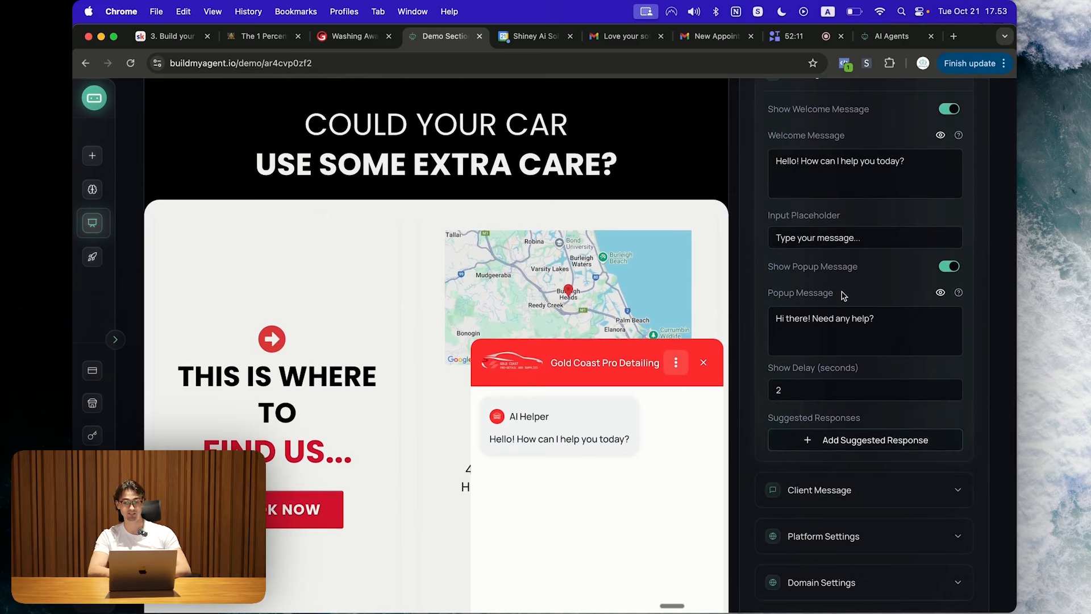
scroll(838, 323, "down", 2)
scroll(852, 267, "down", 2)
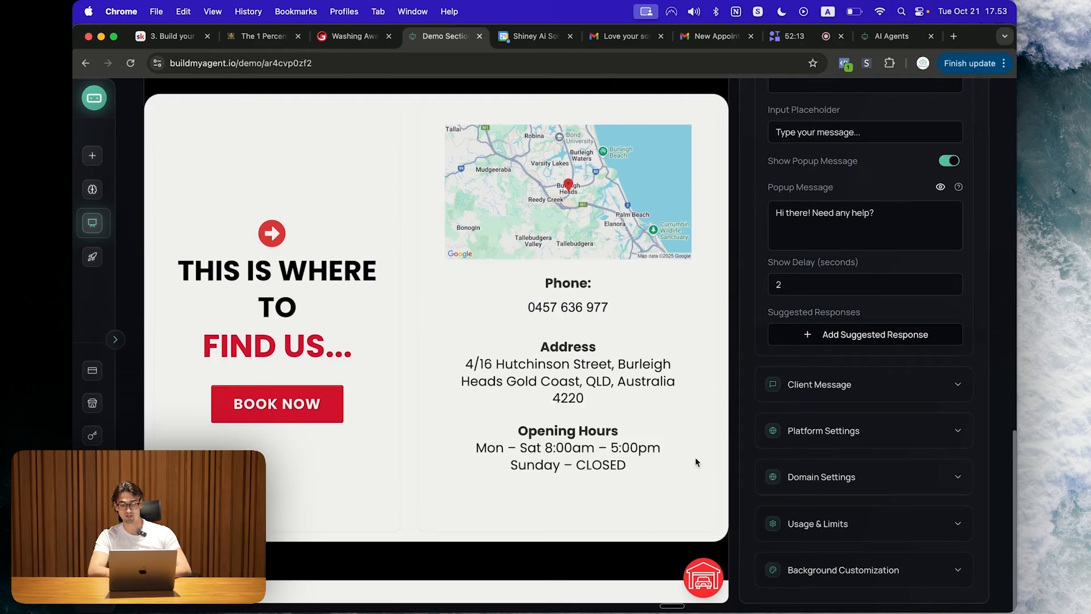
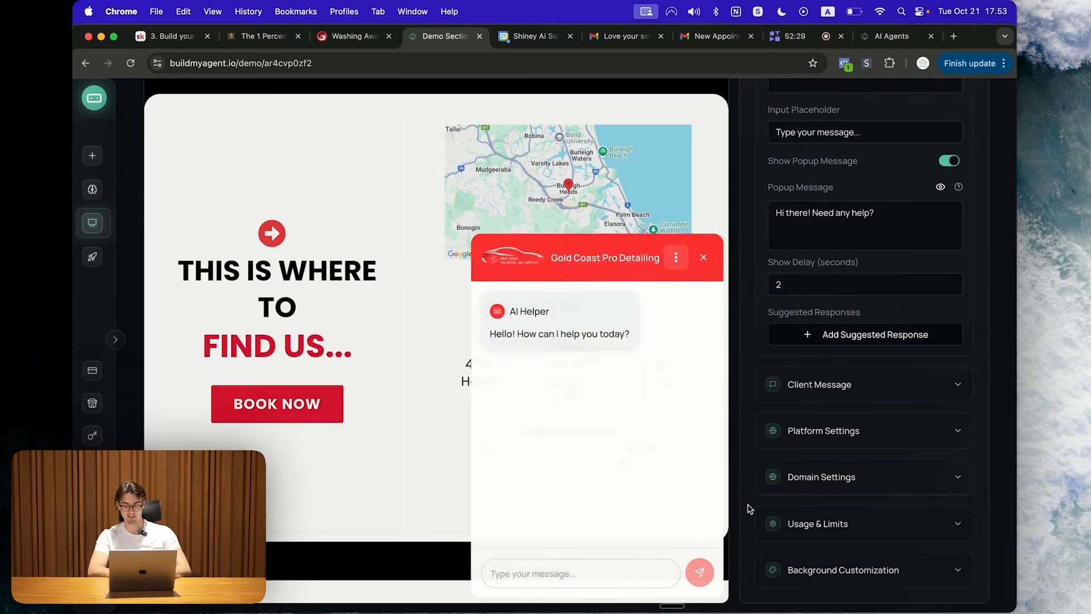
Step: Add a suggested quick-reply response, then remove it again
left_click(856, 334)
scroll(671, 513, "down", 2)
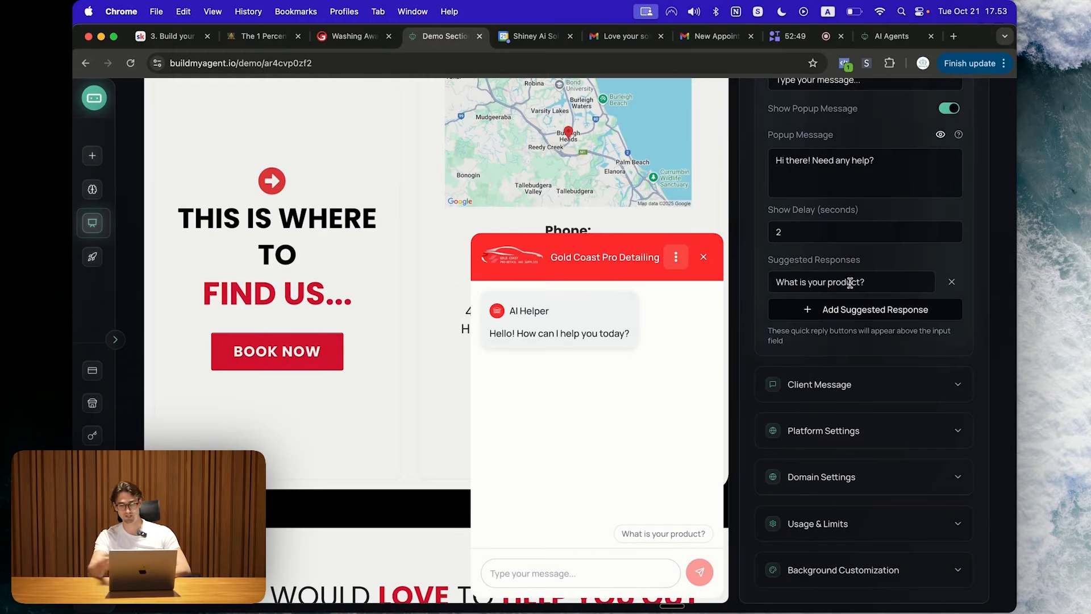
left_click(952, 283)
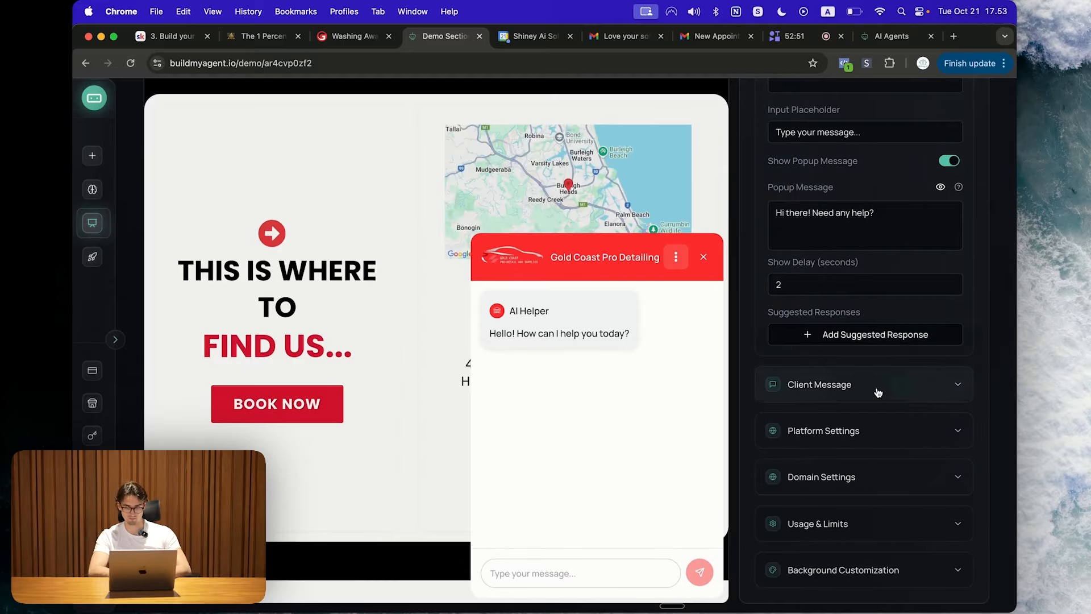
Step: Expand Platform Settings and move the chat widget to Bottom Left
left_click(852, 430)
scroll(835, 398, "down", 2)
left_click(834, 391)
Step: Put the widget back at Bottom Right and check the Domain Settings demo domain list
left_click(913, 379)
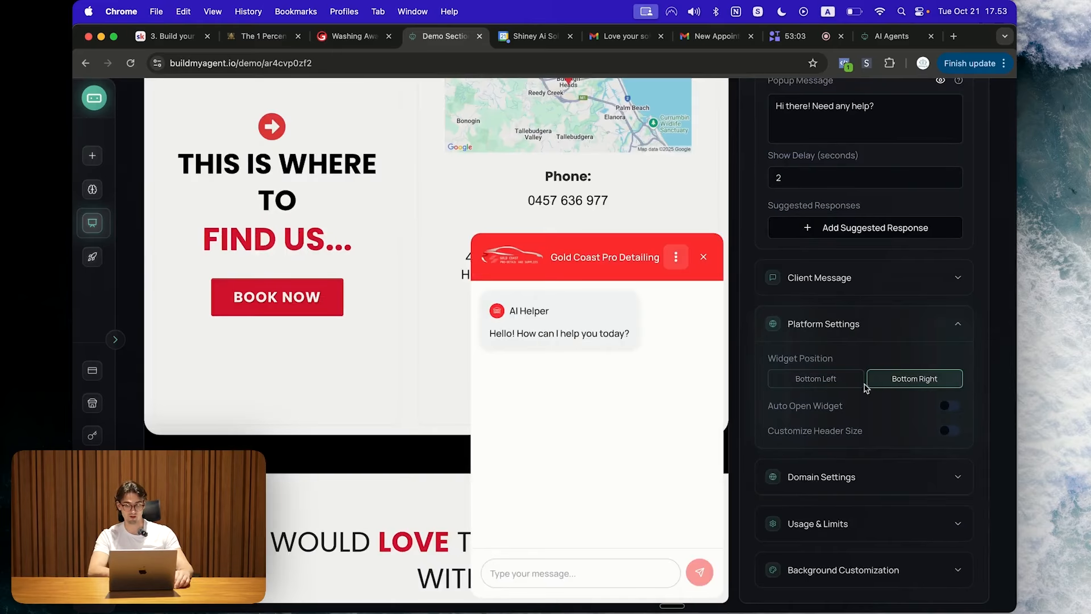
left_click(841, 469)
left_click(842, 464)
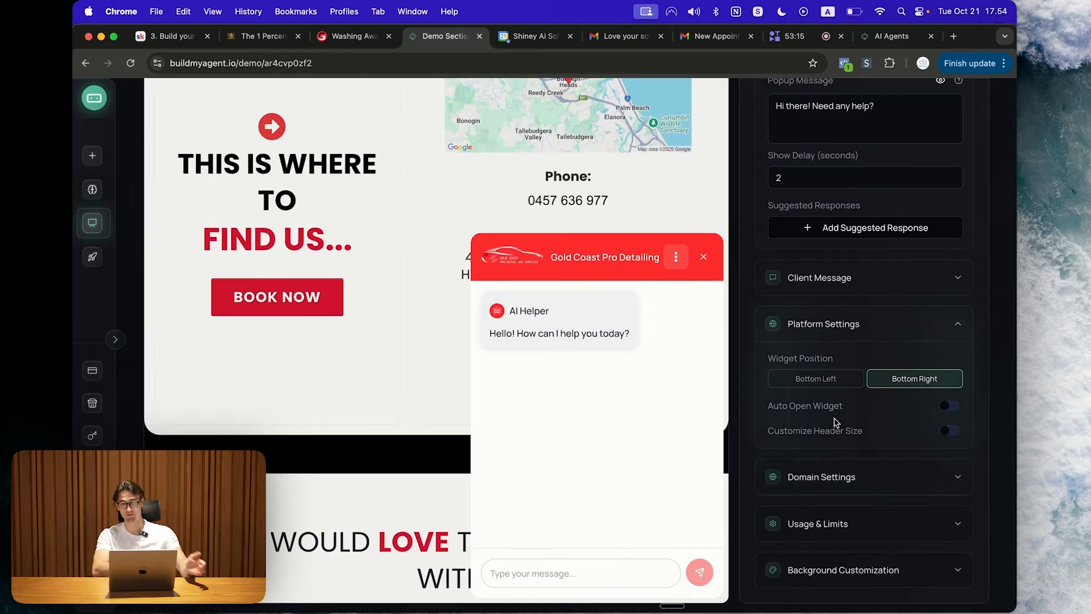
left_click(838, 476)
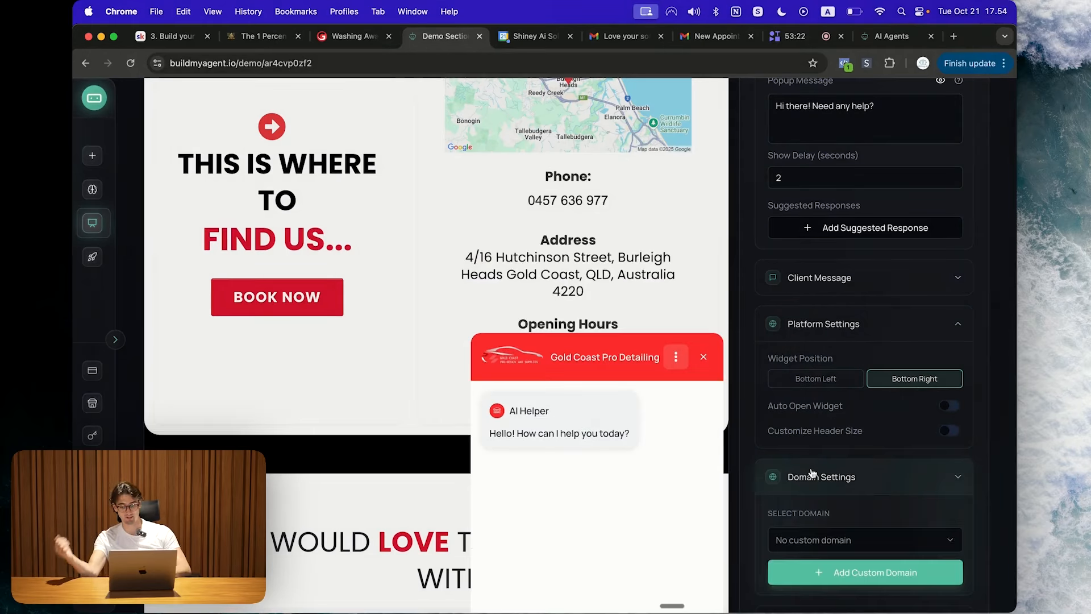
scroll(836, 460, "down", 3)
left_click(834, 442)
left_click(833, 443)
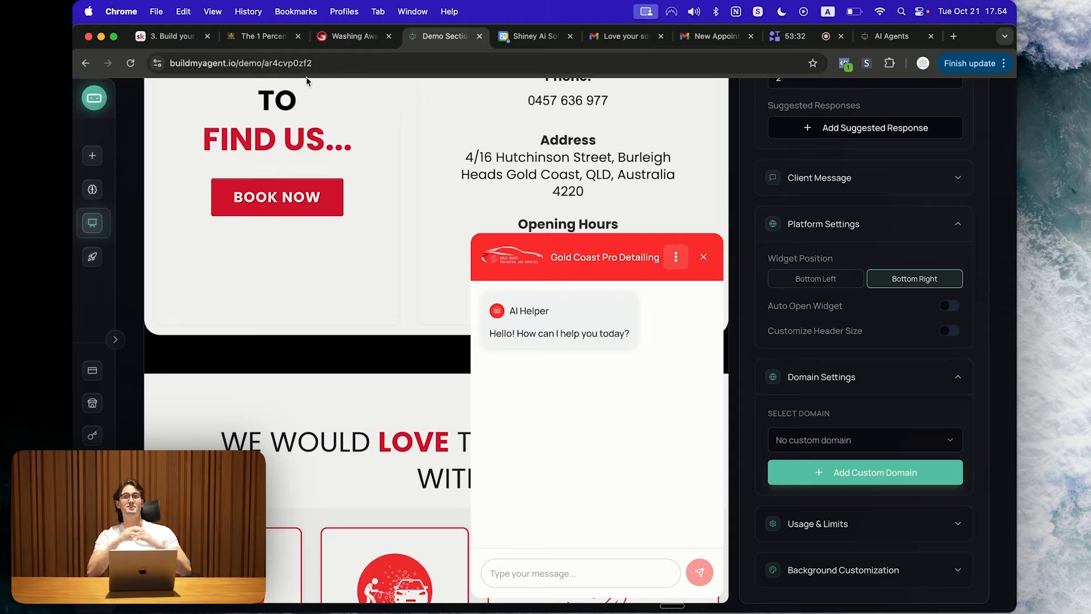
Step: Load shiney.ai in a new browser tab
key("super+t")
type("shiney.ai")
key("Return")
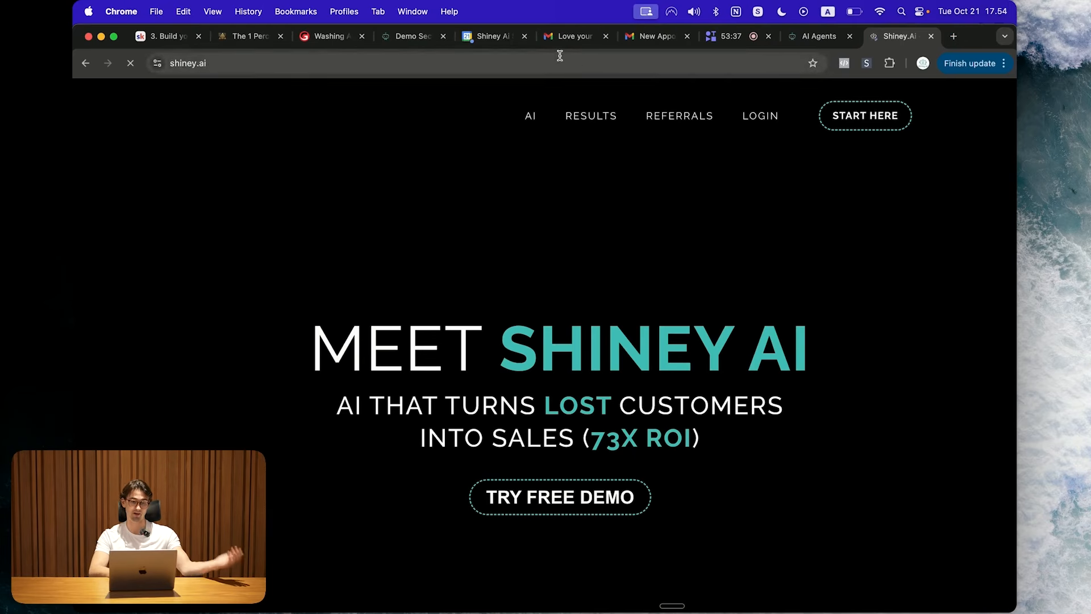
Step: Prefix the address with 'demo.' to check the subdomain, then close the shiney.ai tab
left_click(432, 58)
key("Left")
key("Left")
key("Left")
key("Left")
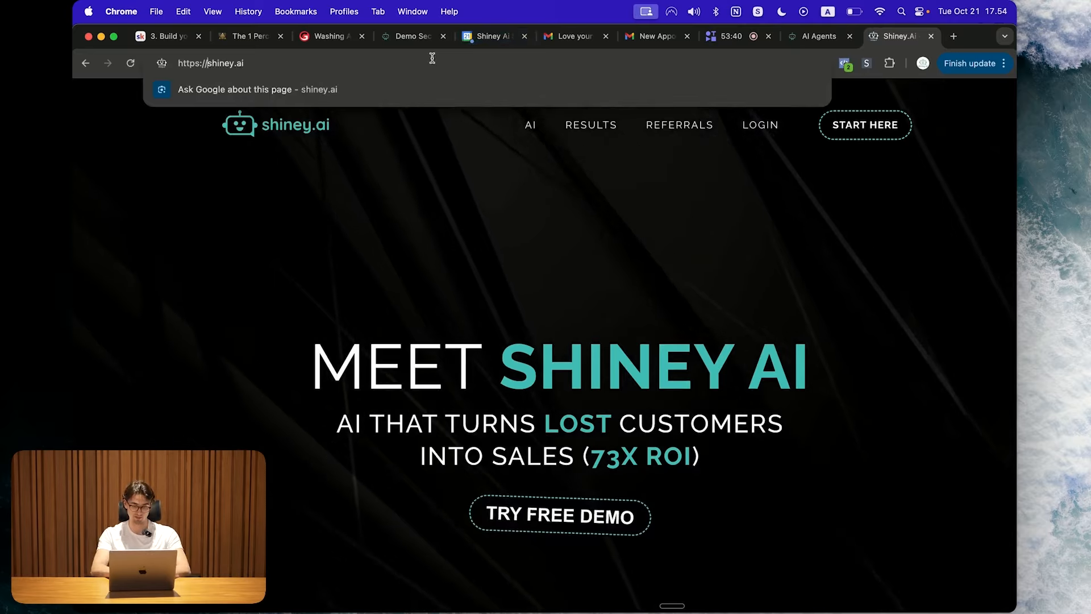
type("demo.")
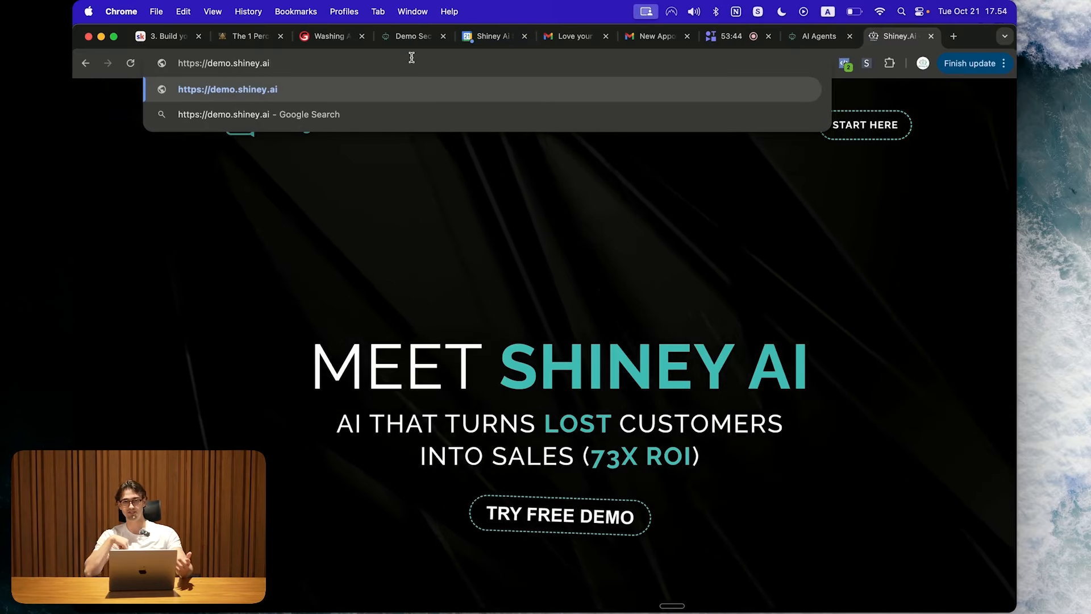
left_click(933, 38)
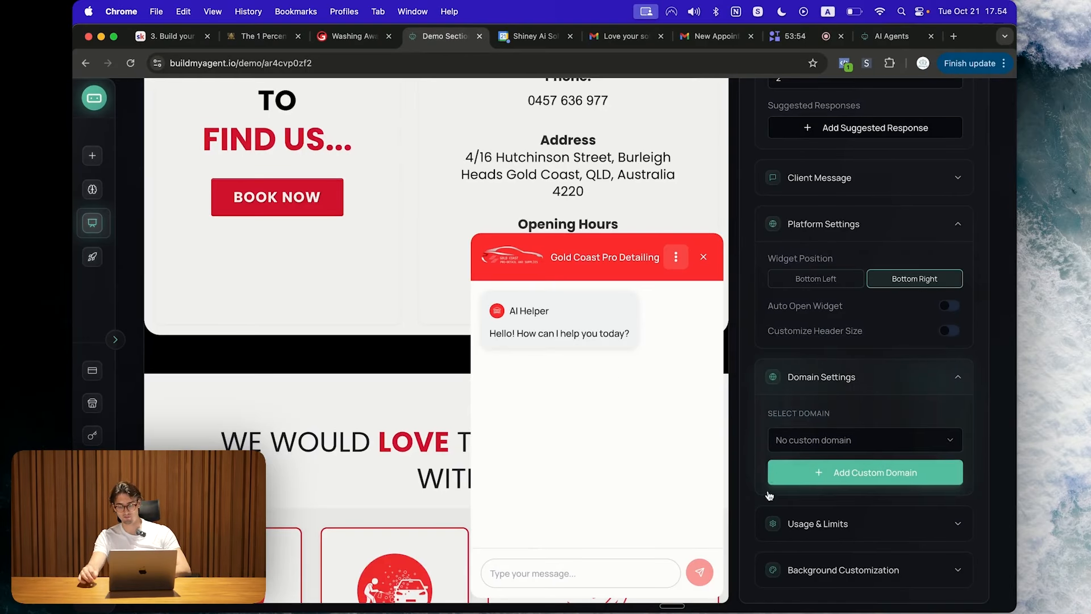
Step: Add demo.shiney.ai as the custom domain
left_click(817, 476)
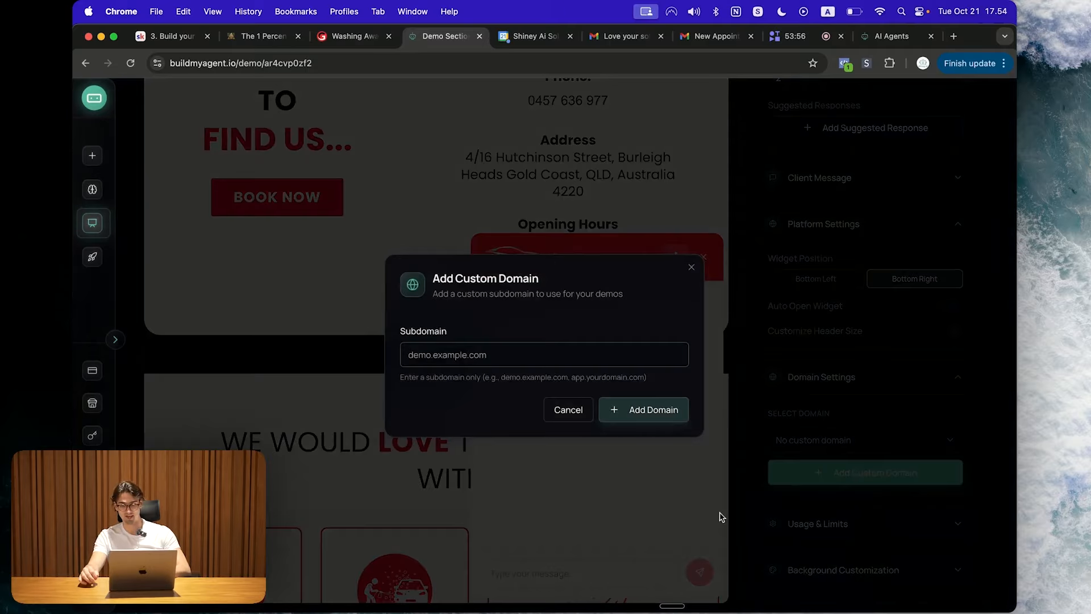
type("demo.shiney.ai")
left_click(622, 326)
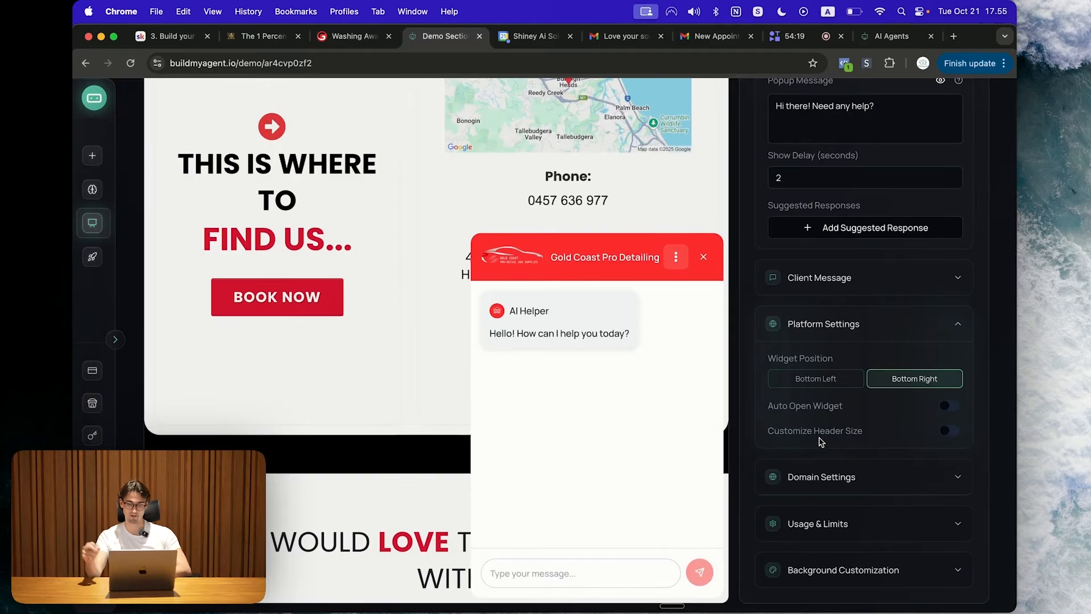
Step: Under Usage & Limits, change the Request Limit from 100 to 50
left_click(884, 528)
scroll(885, 533, "down", 3)
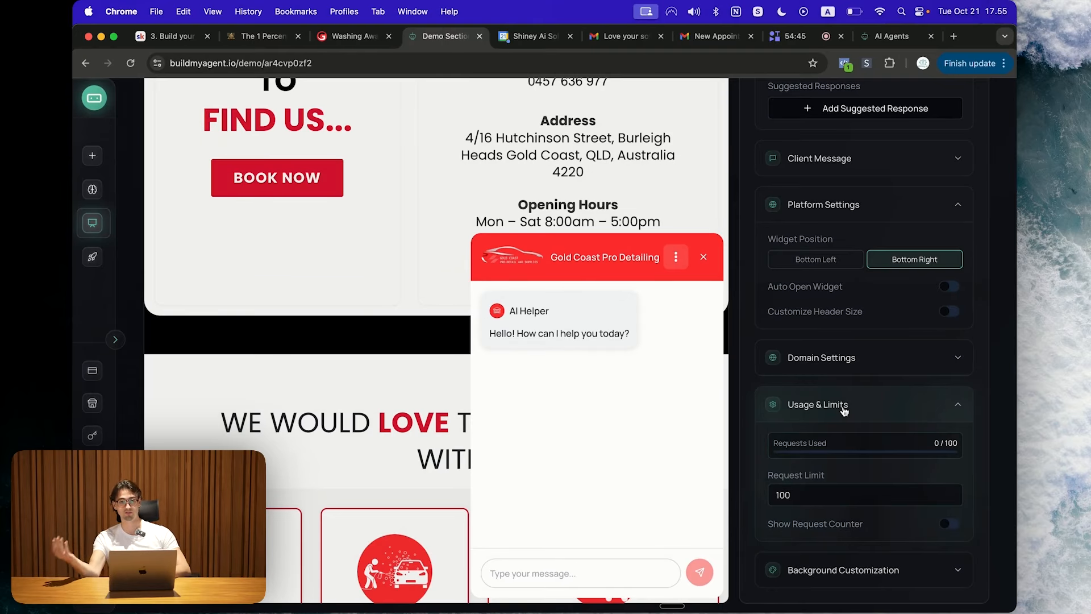
left_click(828, 502)
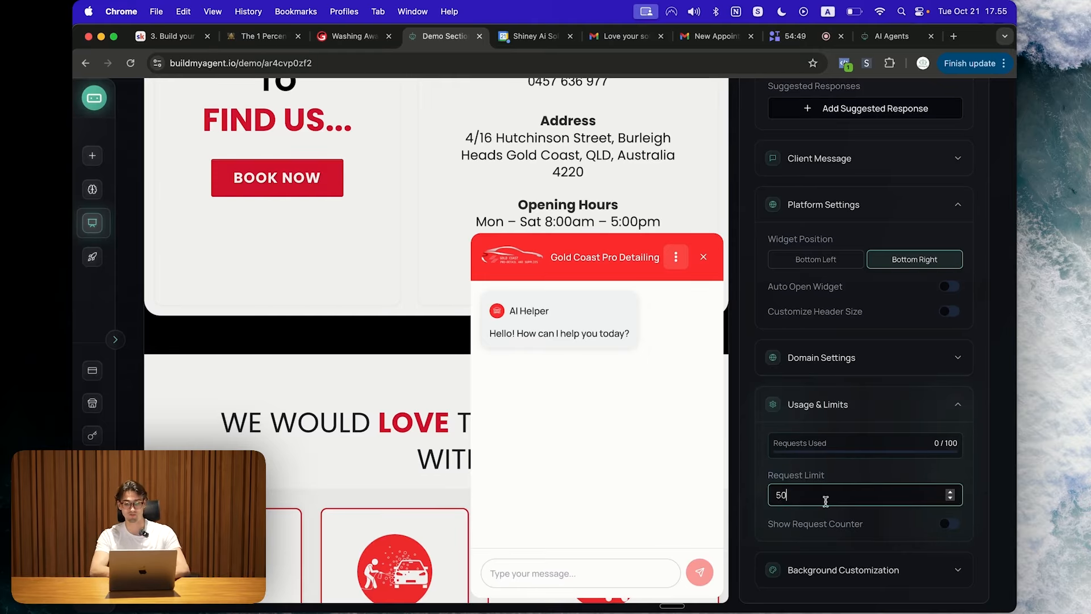
left_click(753, 474)
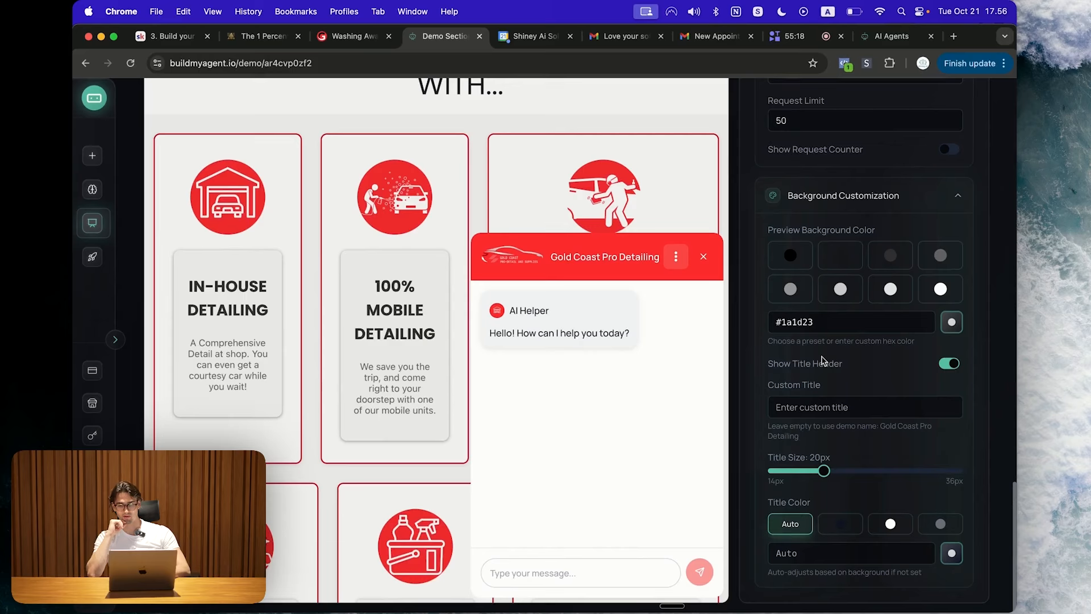
Step: Collapse the Usage & Limits, Platform, Messages and Appearance sections, then save the demo
scroll(822, 358, "up", 1)
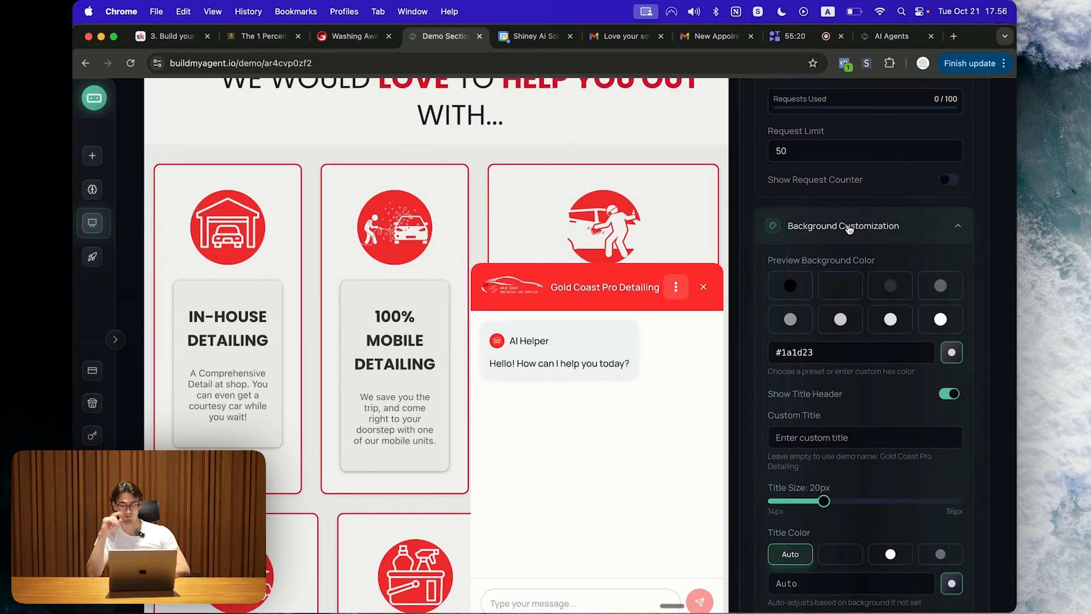
scroll(886, 234, "up", 10)
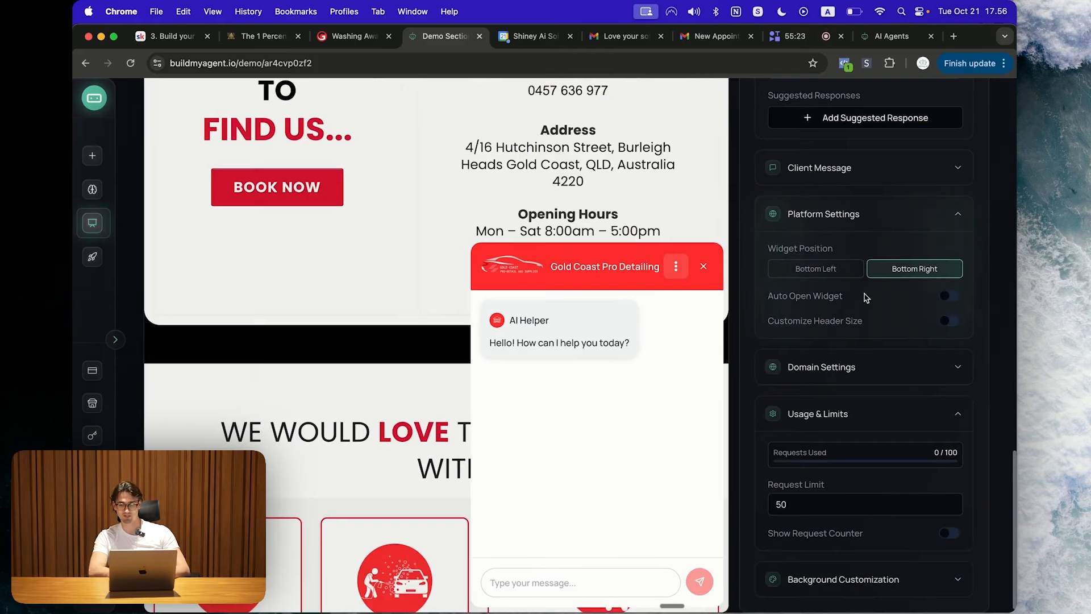
left_click(833, 410)
scroll(853, 229, "up", 3)
left_click(832, 341)
scroll(835, 345, "up", 5)
left_click(842, 349)
scroll(850, 358, "up", 10)
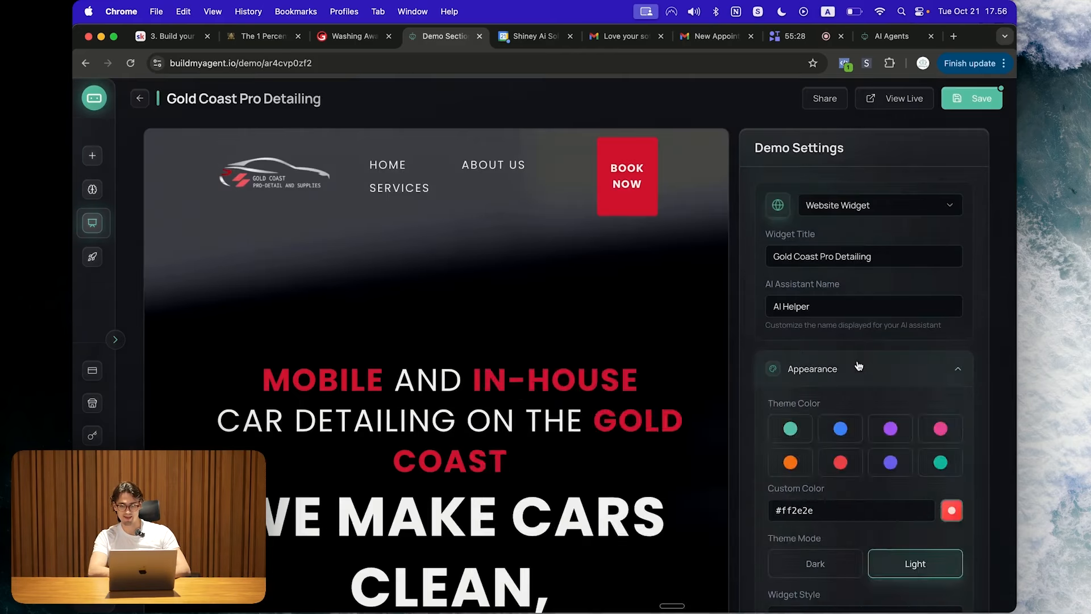
left_click(857, 365)
scroll(870, 417, "up", 1)
left_click(983, 102)
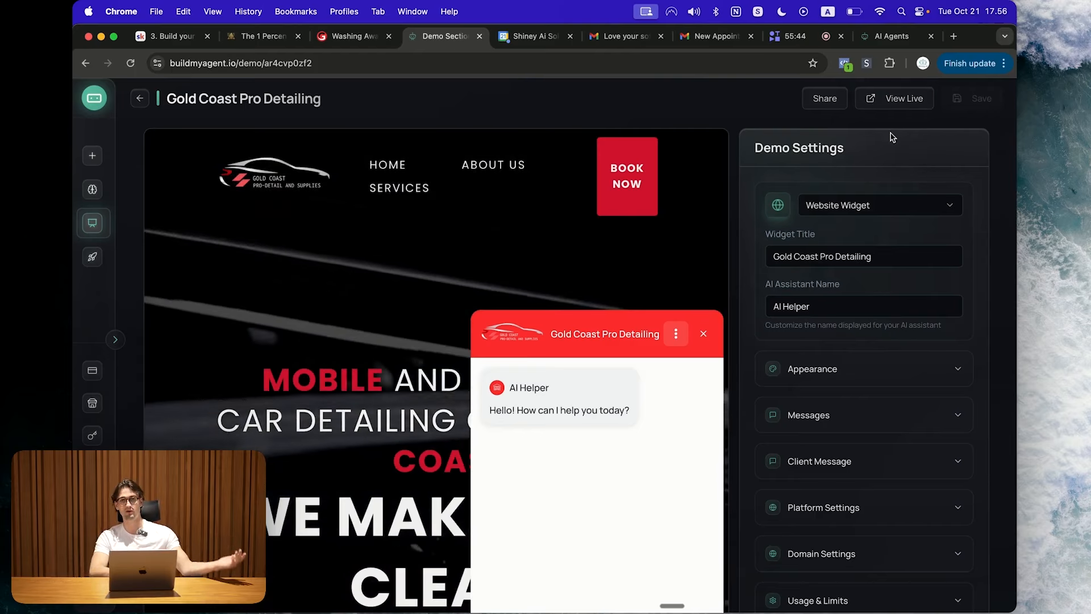
Step: Copy the Demo URL from the Share dialog and paste it into a new tab
left_click(825, 101)
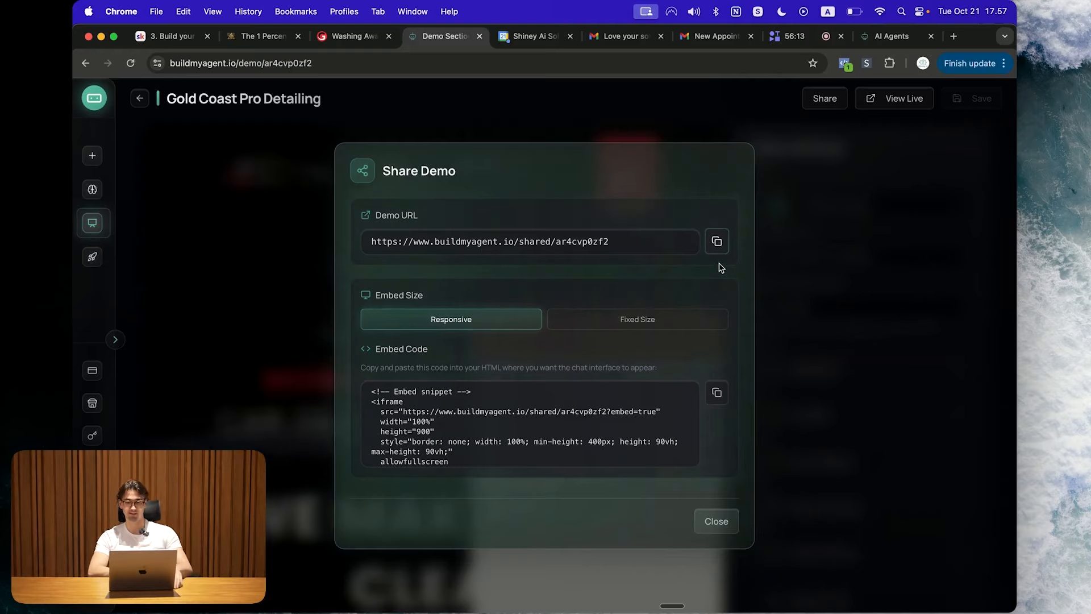
left_click(717, 521)
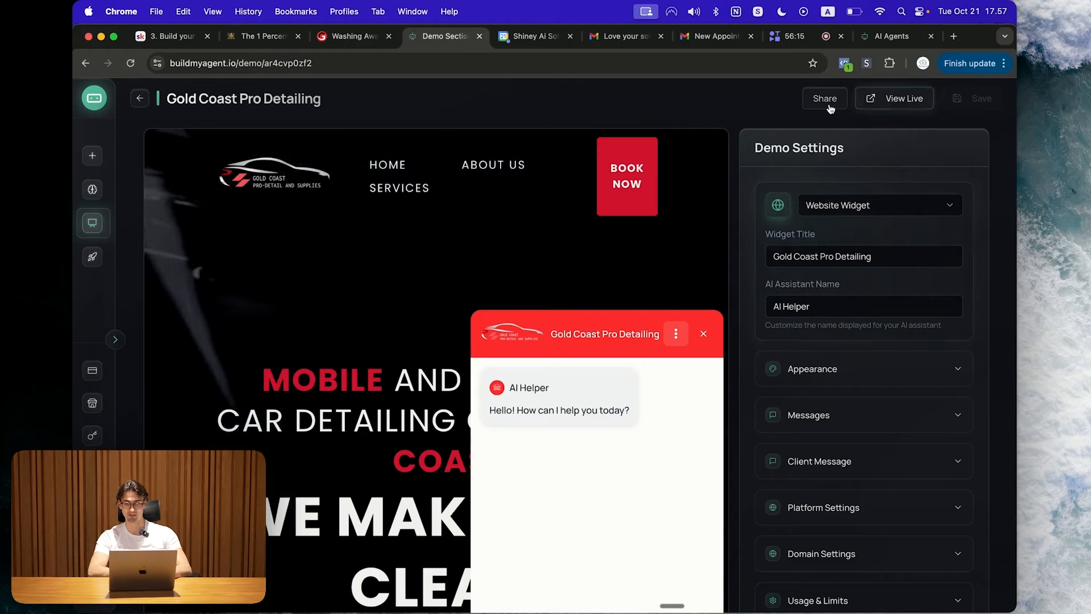
left_click(955, 36)
type("https://www.buildmyagent.io/shared/ar4cvp0zf2")
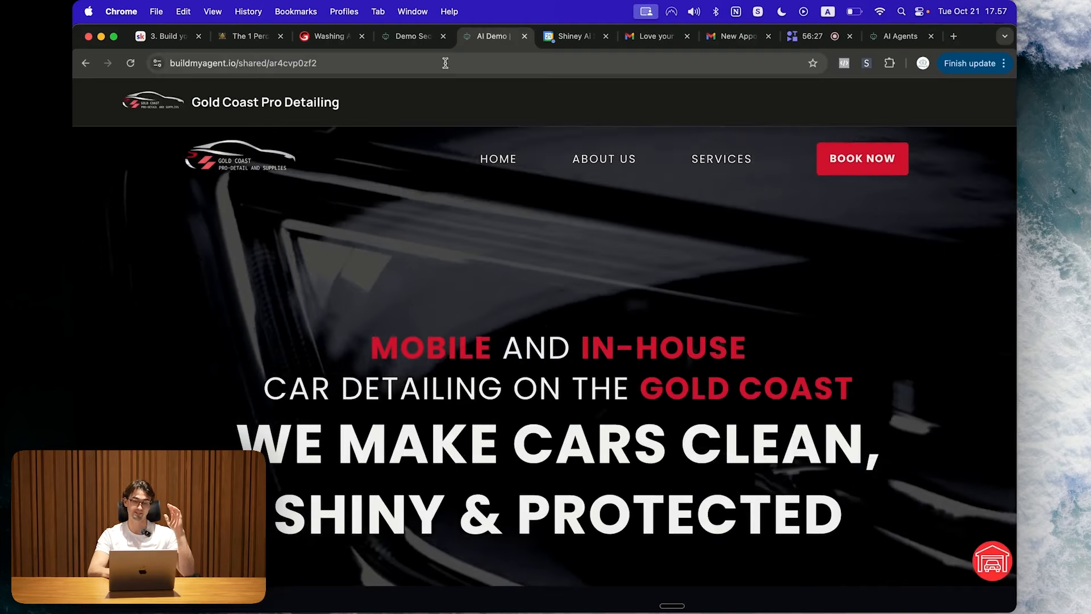
Step: Reload the shared demo page and open its chat launcher
left_click(445, 64)
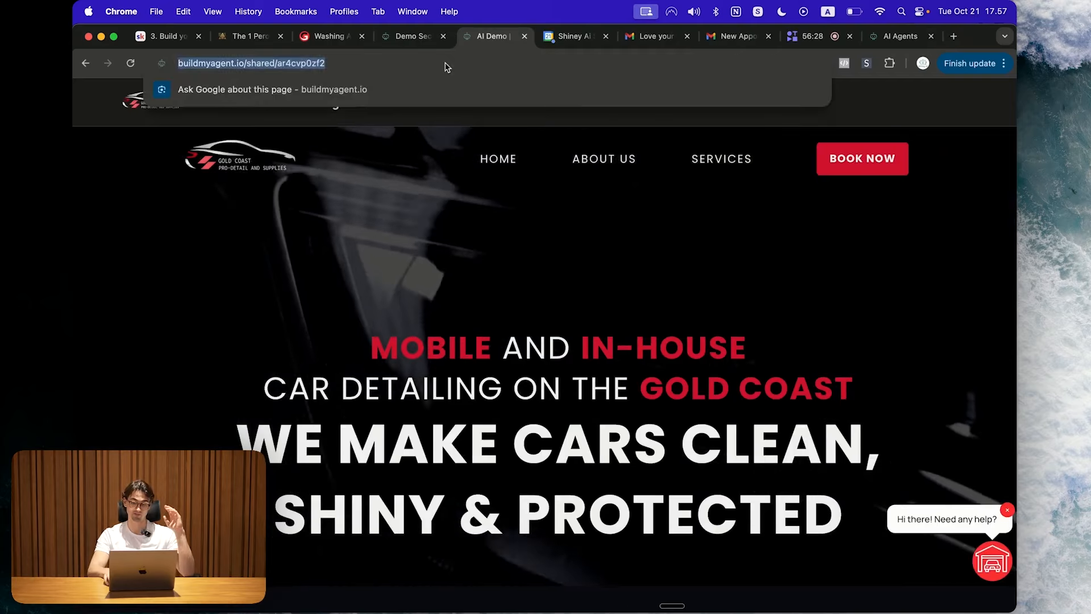
key("Return")
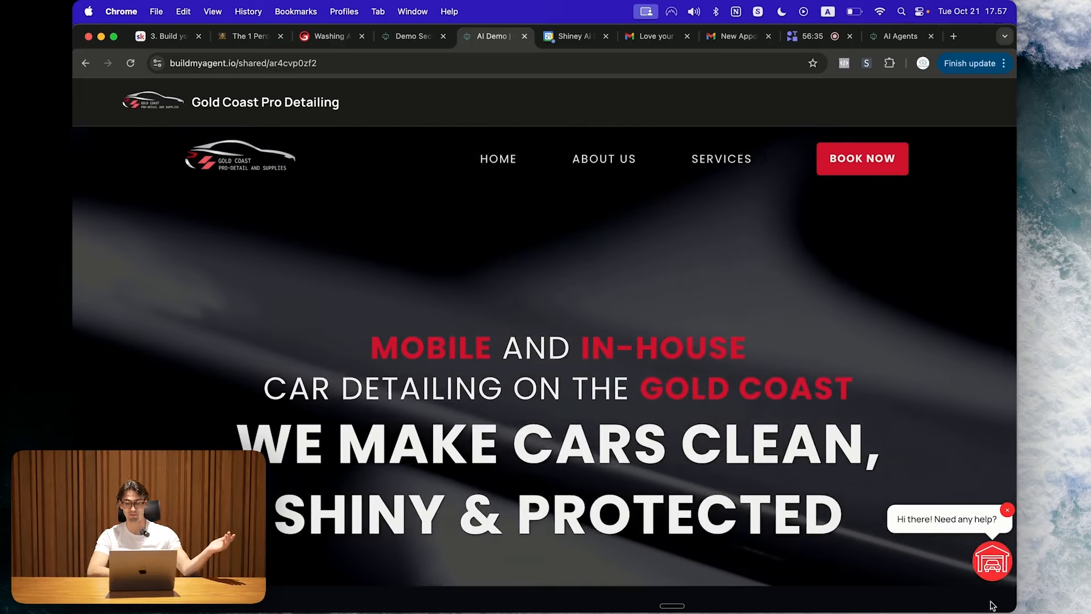
left_click(1010, 552)
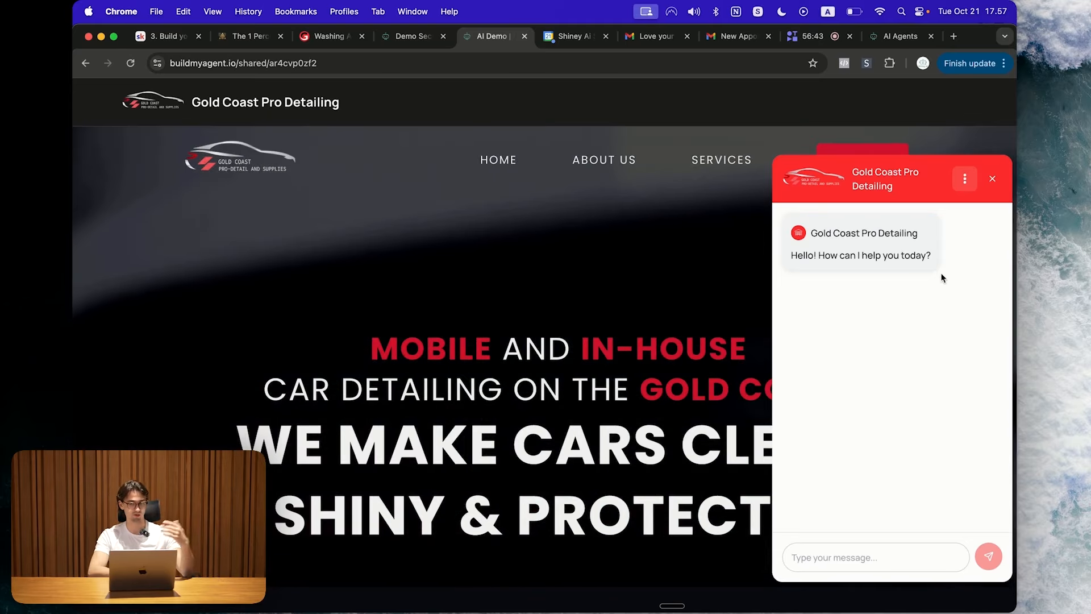
left_click(993, 179)
left_click(989, 557)
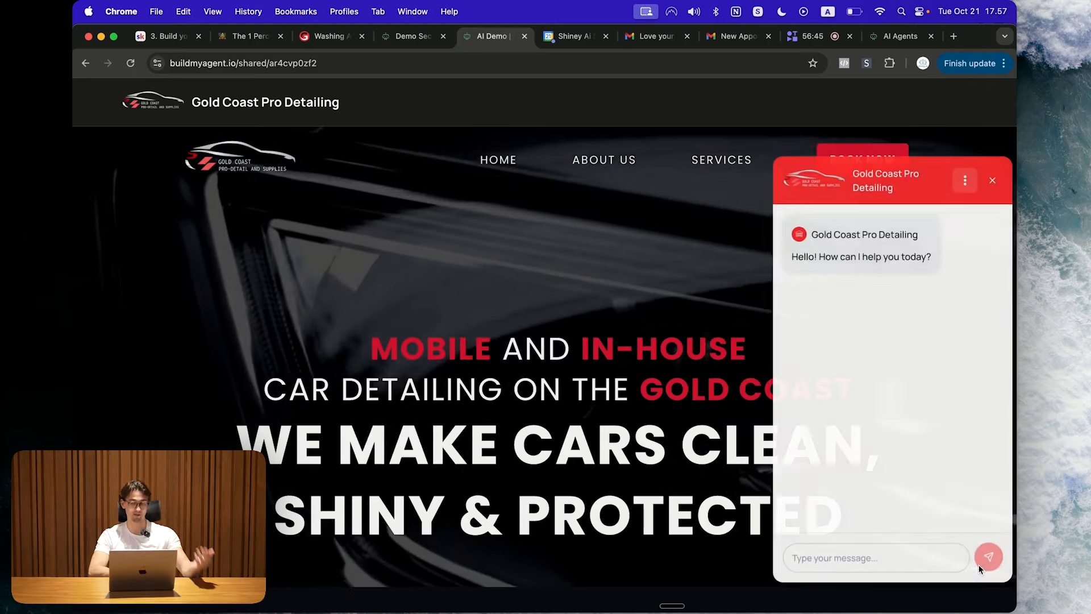
Step: Send 'Hi' in the chat and get the assistant's reply about the car
left_click(872, 554)
type("Hi")
key("Return")
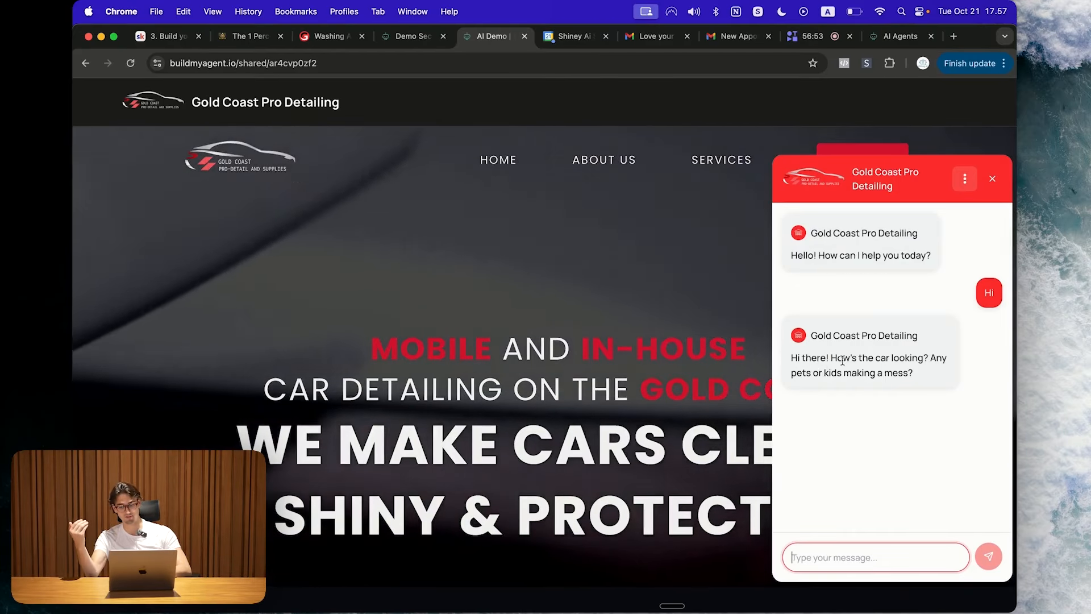
left_click_drag(831, 358, 933, 390)
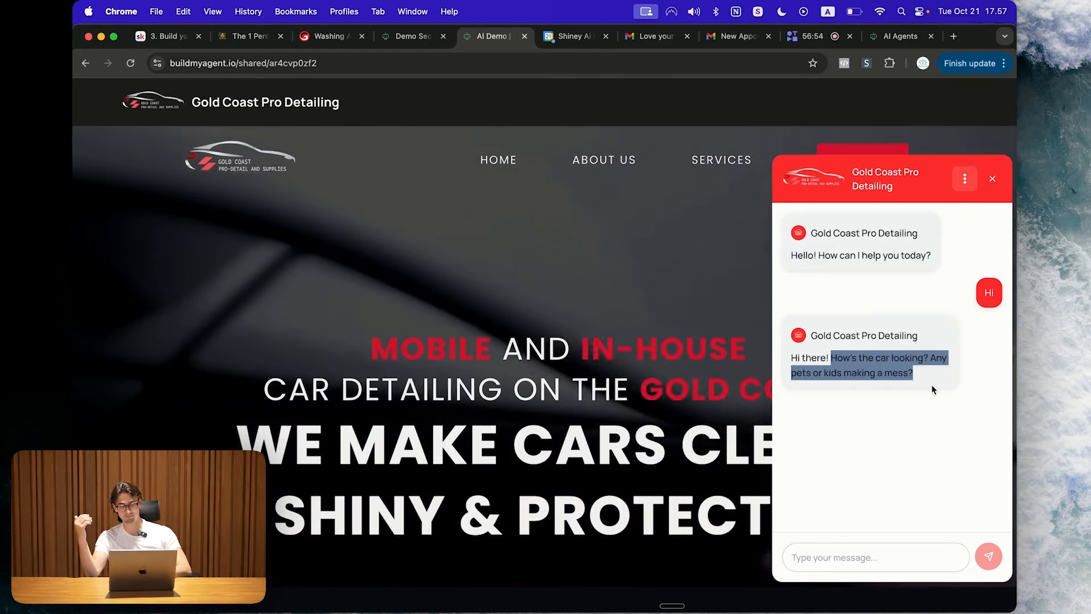
left_click(933, 390)
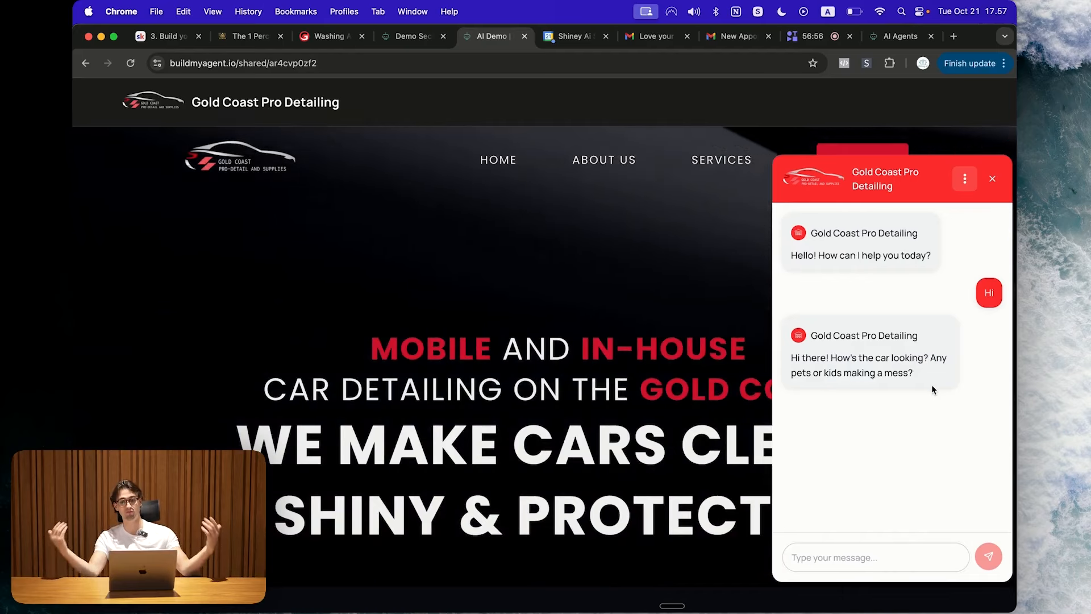
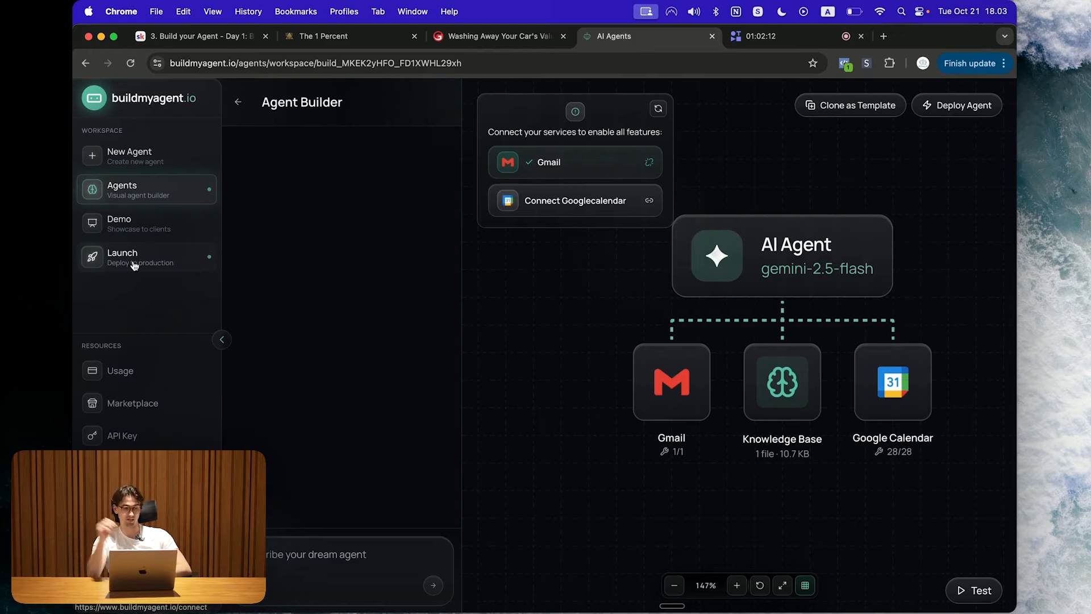
Step: Delete the old Test subaccount from the subaccounts list
left_click(134, 265)
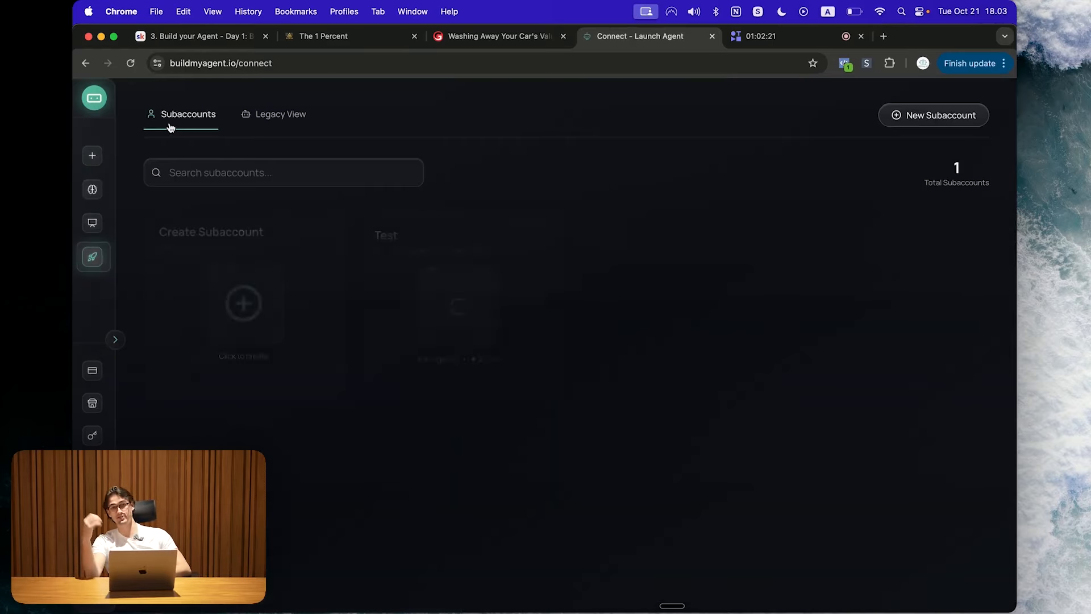
left_click_drag(135, 98, 224, 121)
left_click(535, 231)
left_click(477, 296)
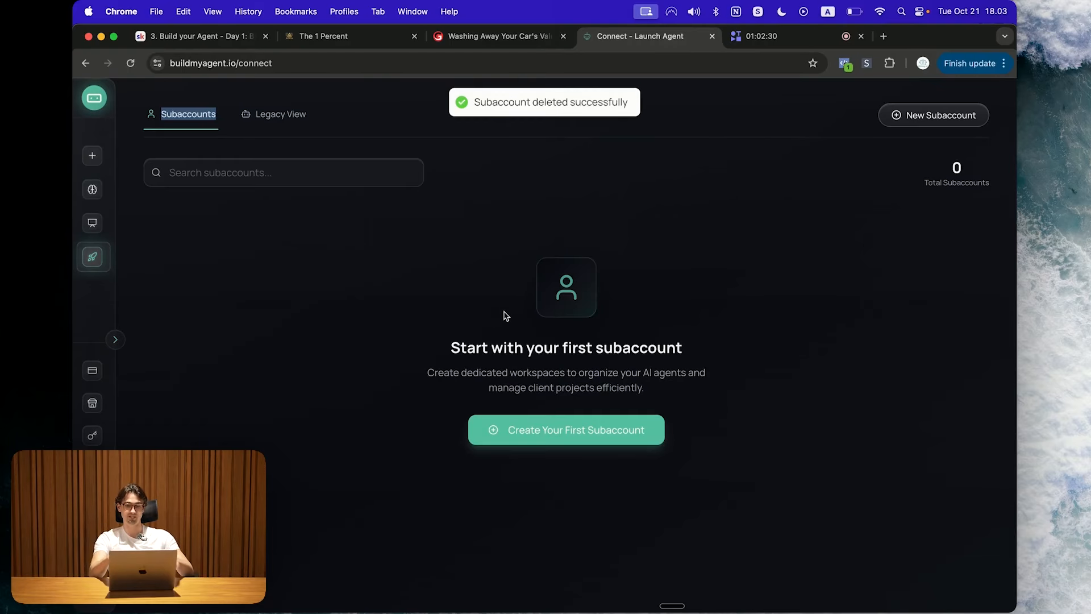
Step: Create a new subaccount named 'Gold Coast Pro Detailing' and open its agents dashboard
left_click(549, 443)
left_click(503, 354)
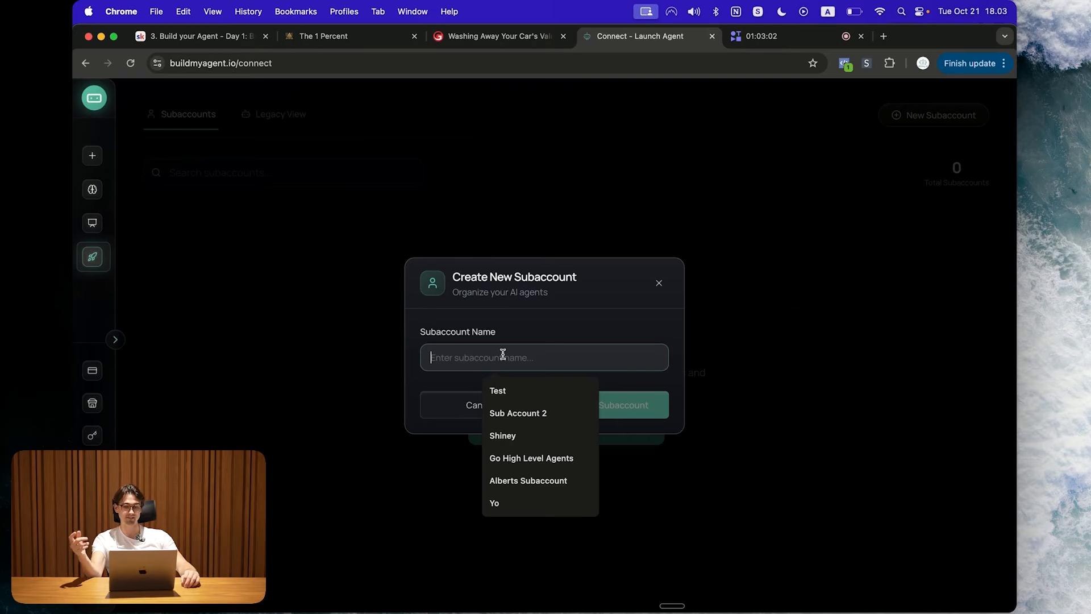
type("Gold Coast")
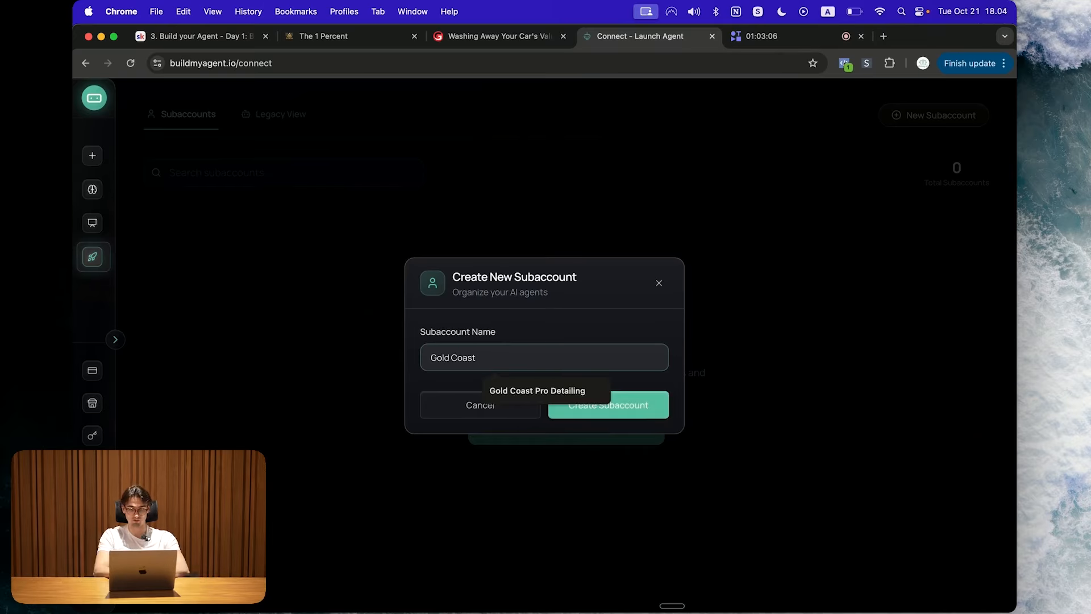
type(" Pro Detailing")
left_click(636, 401)
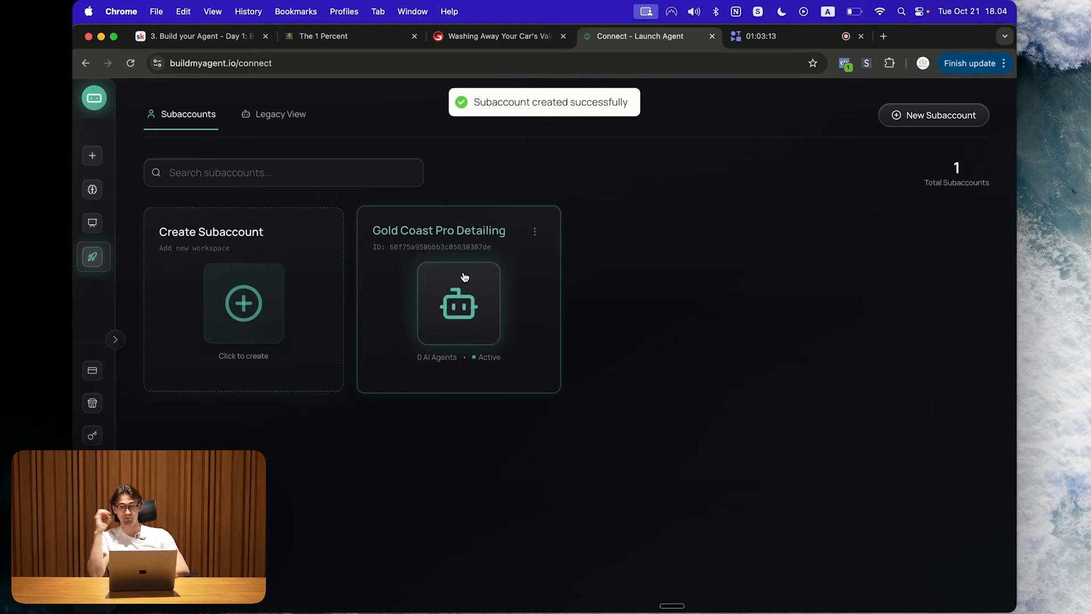
left_click(464, 276)
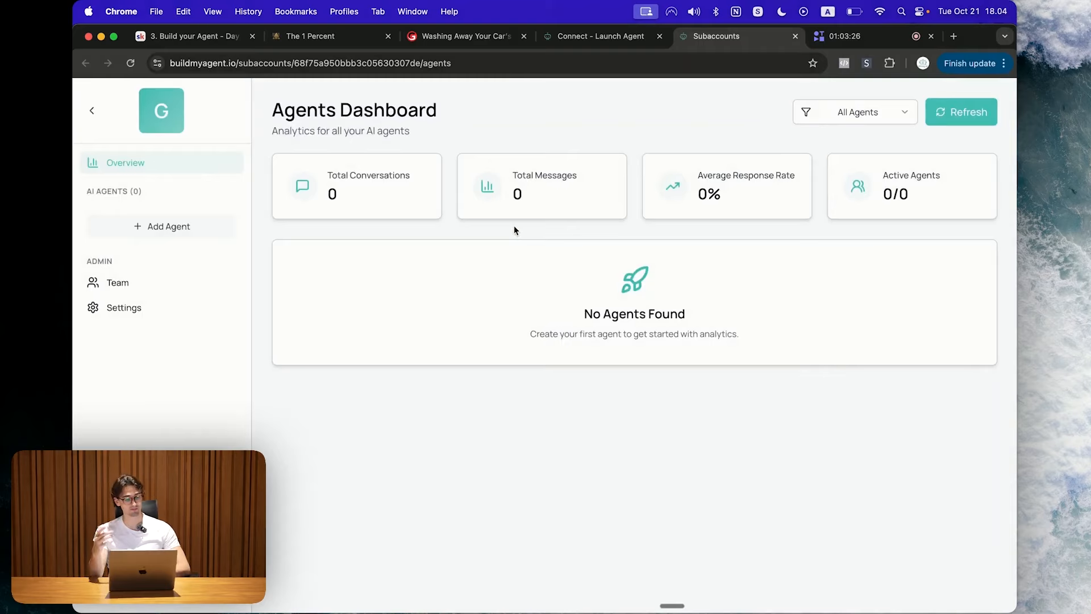
Step: Start a team invitation on the Team page and enter the colleague's e-mail address
left_click(142, 289)
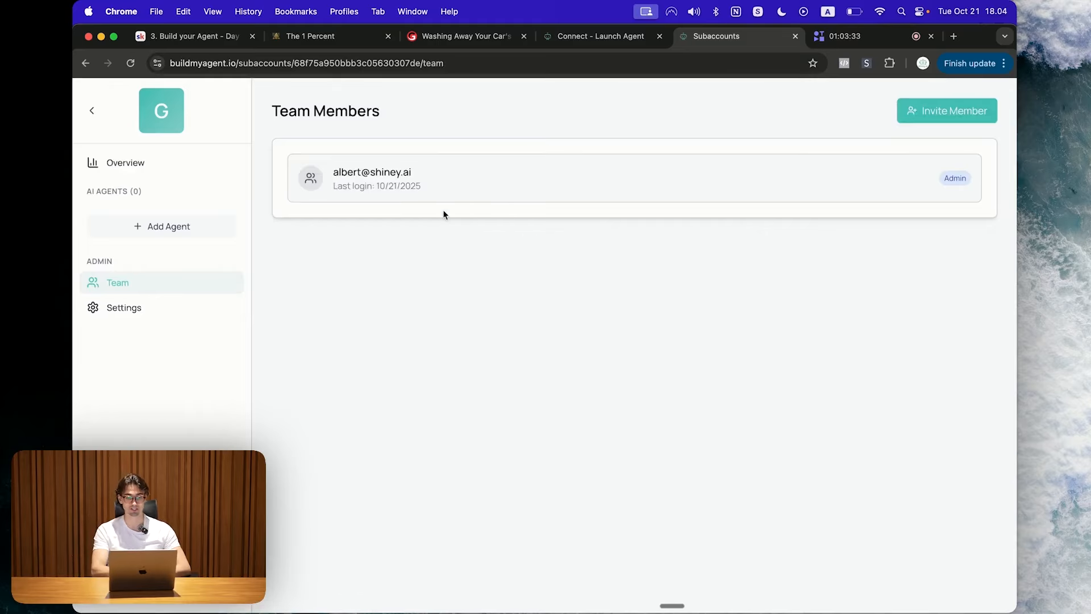
left_click(973, 111)
left_click(654, 278)
left_click(974, 119)
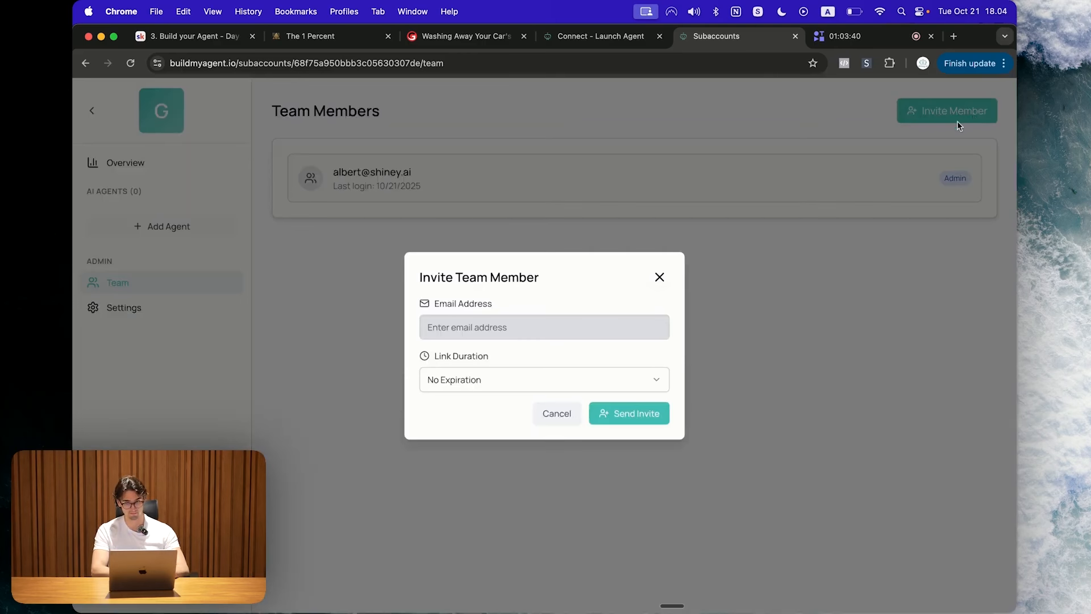
left_click(515, 317)
Step: Keep the invite link duration at No Expiration and send the invitation
left_click(528, 380)
left_click(529, 379)
left_click(455, 375)
left_click(439, 385)
triple_click(441, 373)
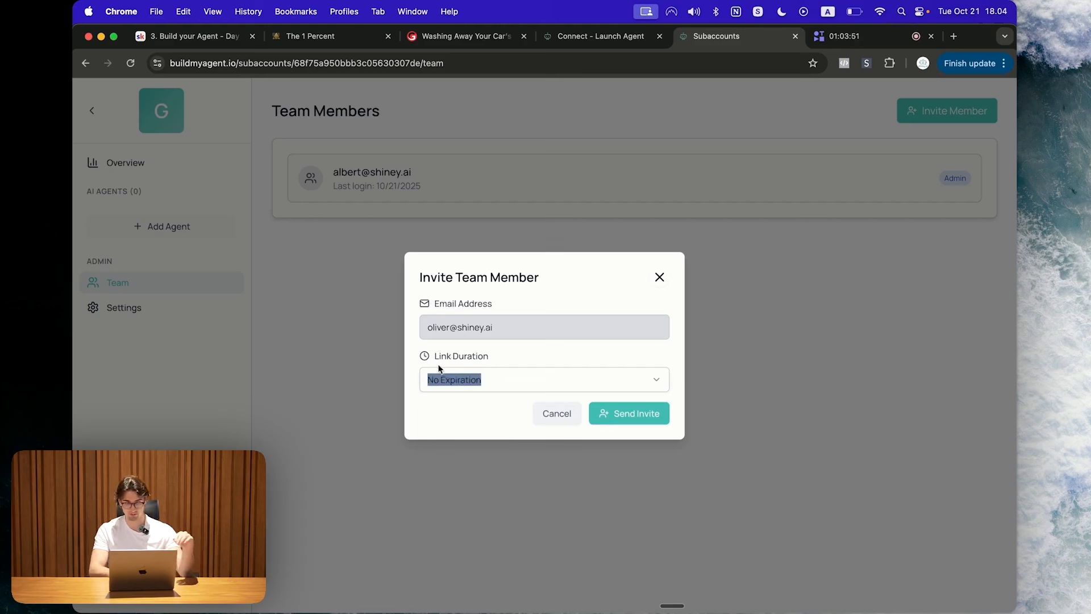
left_click(648, 416)
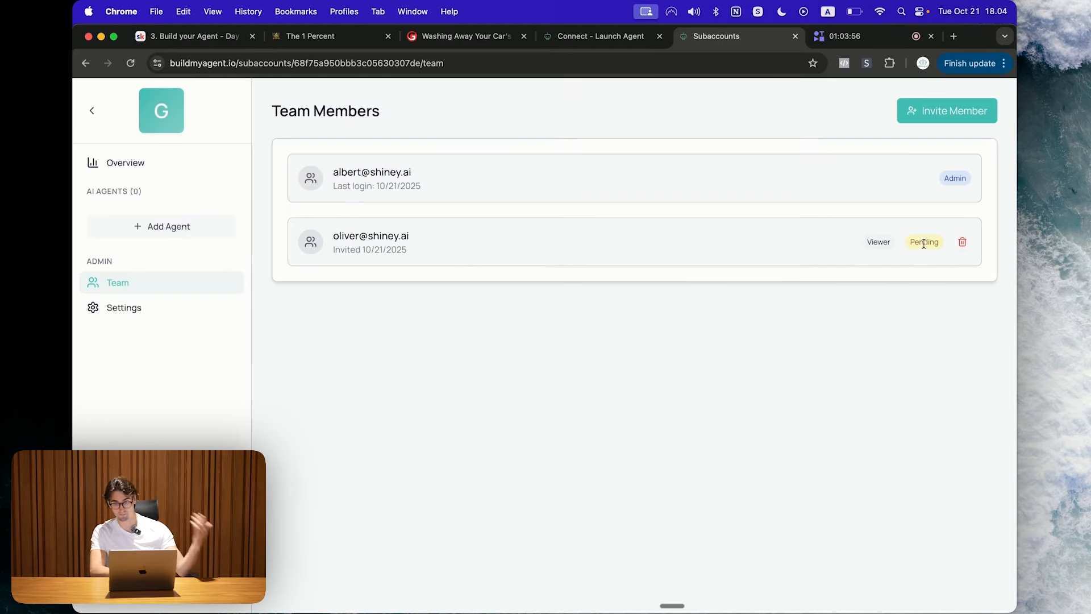
double_click(924, 243)
double_click(882, 240)
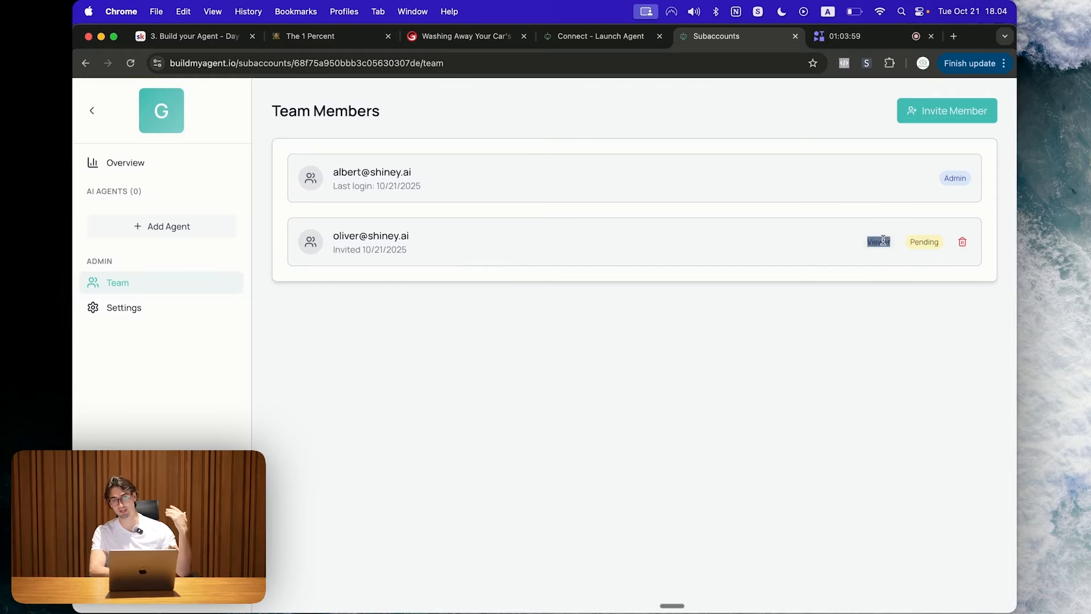
left_click(883, 239)
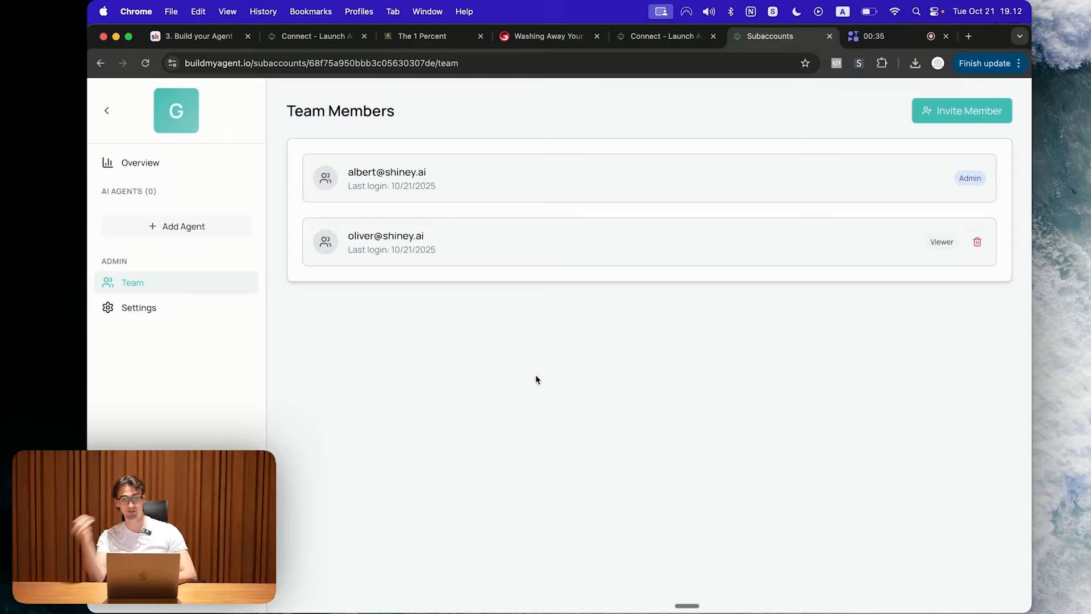
Step: Switch the subaccount to dark mode with a red #ff0026 accent colour
left_click(138, 308)
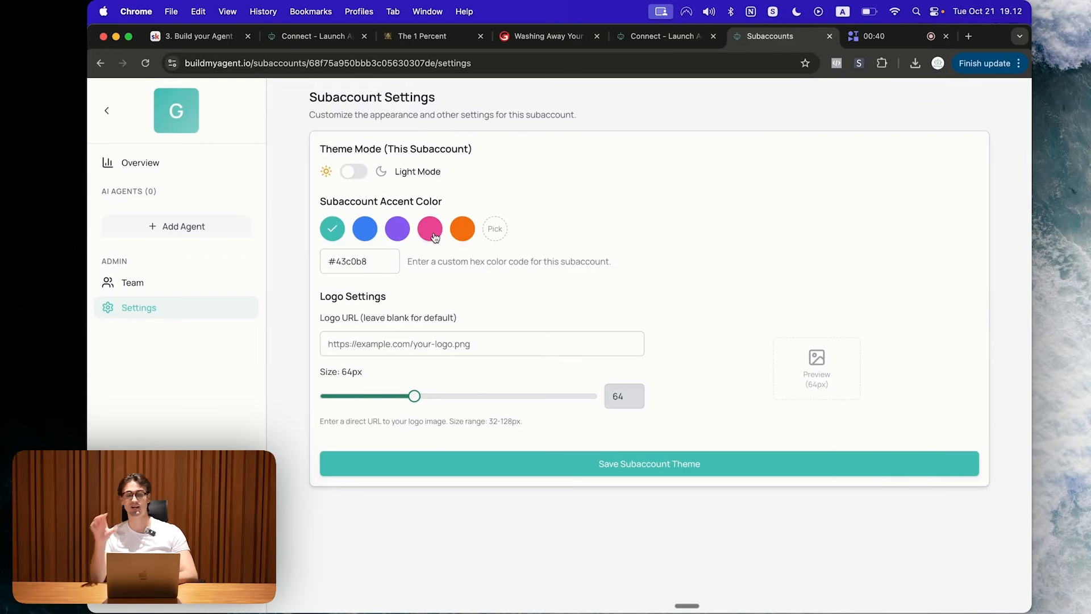
left_click(358, 171)
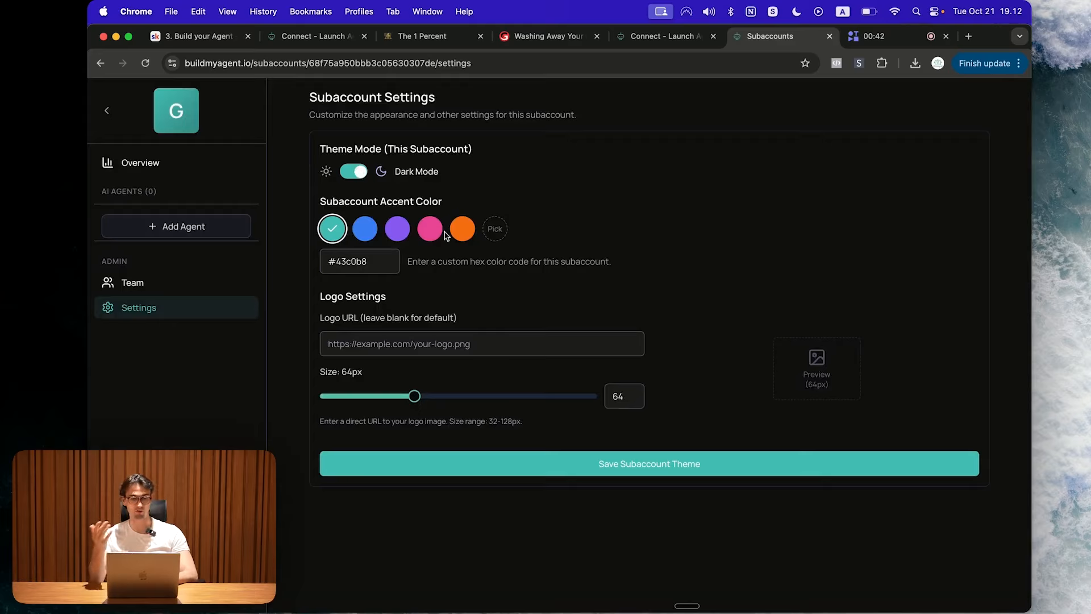
left_click(495, 229)
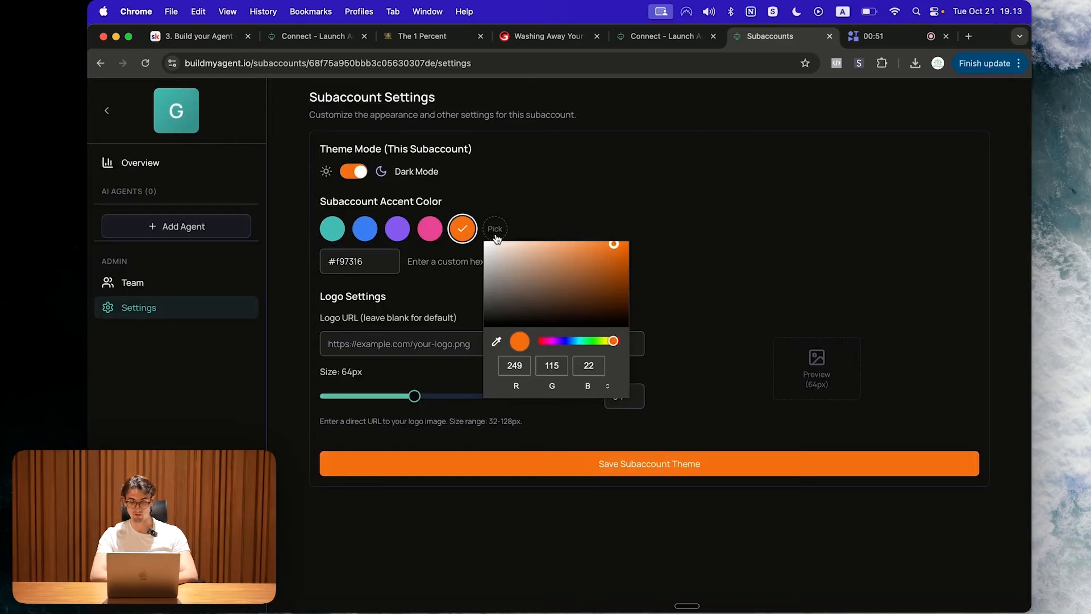
left_click_drag(560, 341, 541, 342)
left_click_drag(580, 287, 621, 236)
left_click(381, 372)
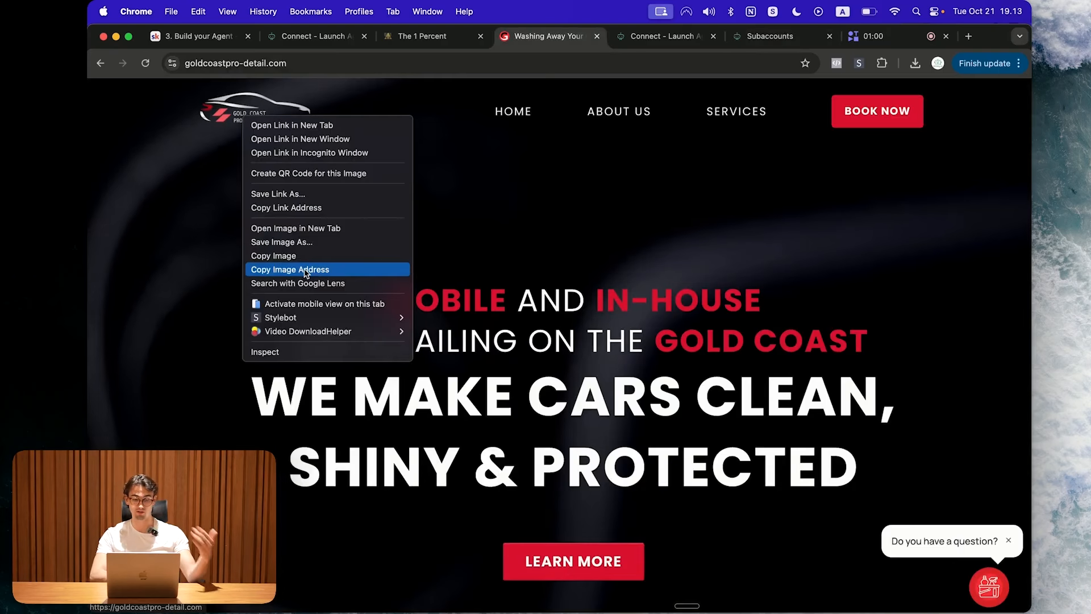
Step: Copy the Gold Coast detailing site's logo address and paste it as the subaccount logo
left_click(365, 270)
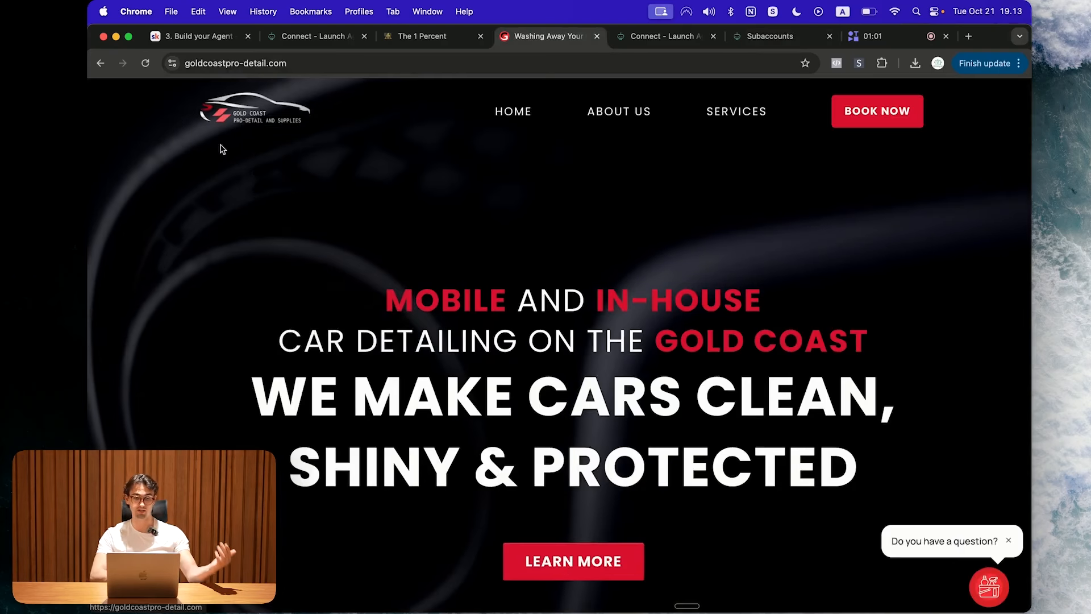
right_click(260, 108)
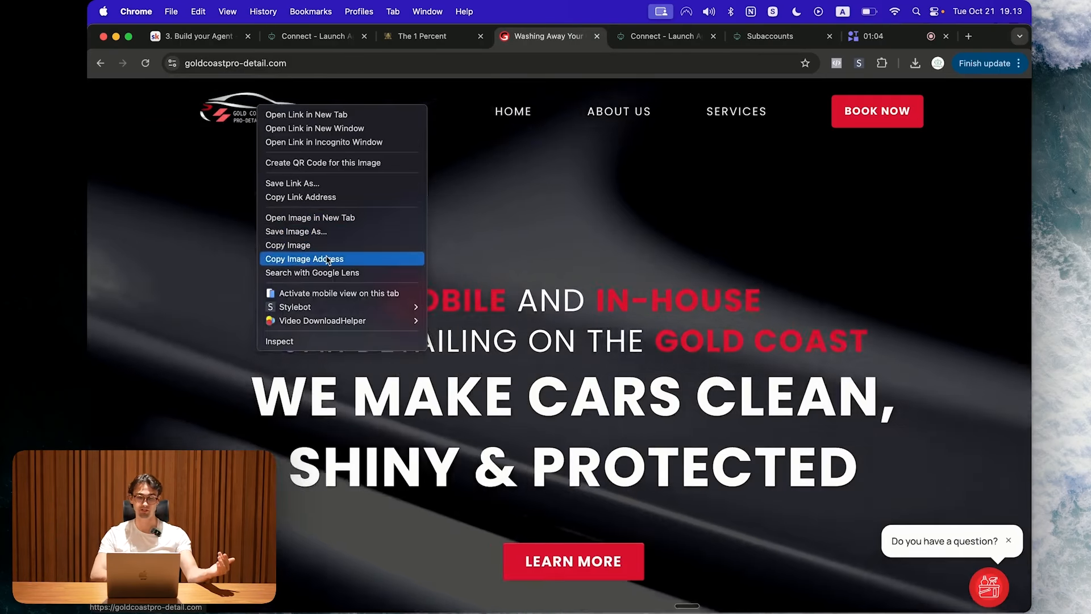
left_click(328, 258)
left_click(683, 35)
left_click(521, 344)
key("super+v")
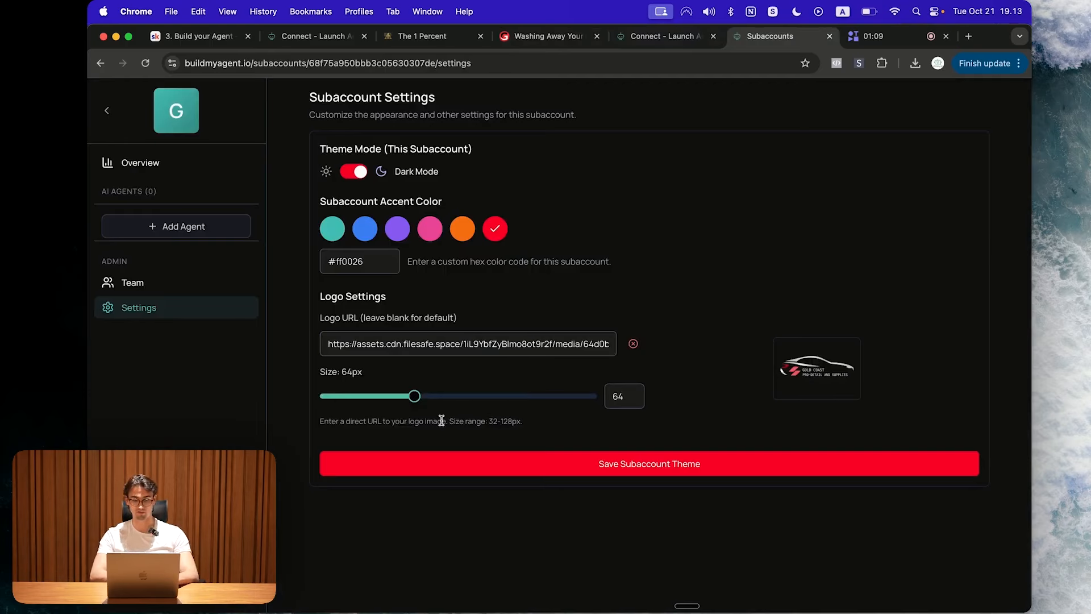
Step: Set the logo size to 56px and save the subaccount theme
left_click_drag(415, 397, 370, 398)
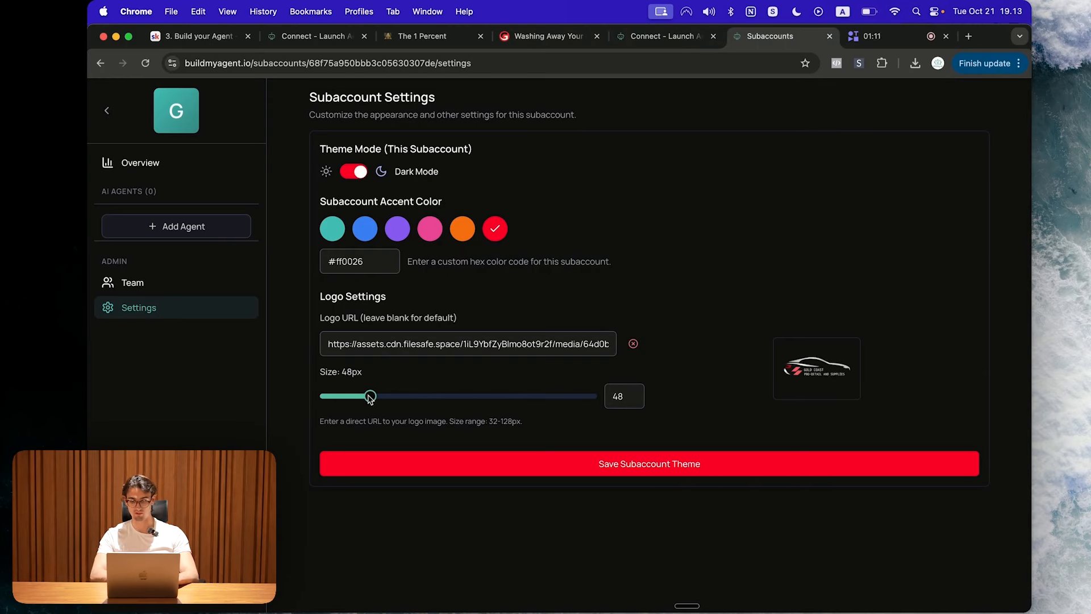
left_click(685, 476)
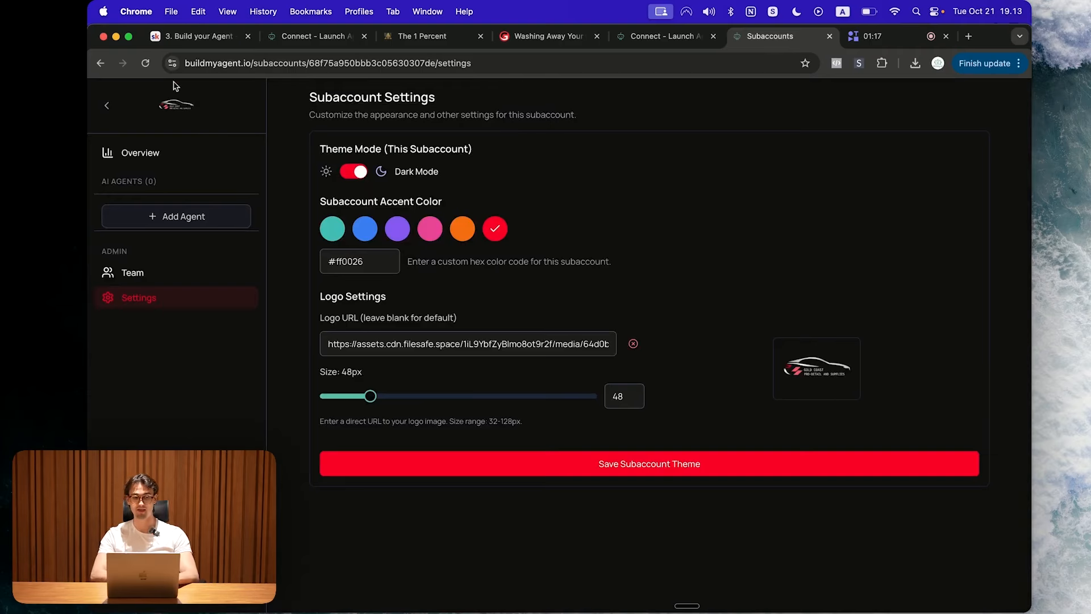
left_click_drag(371, 396, 392, 396)
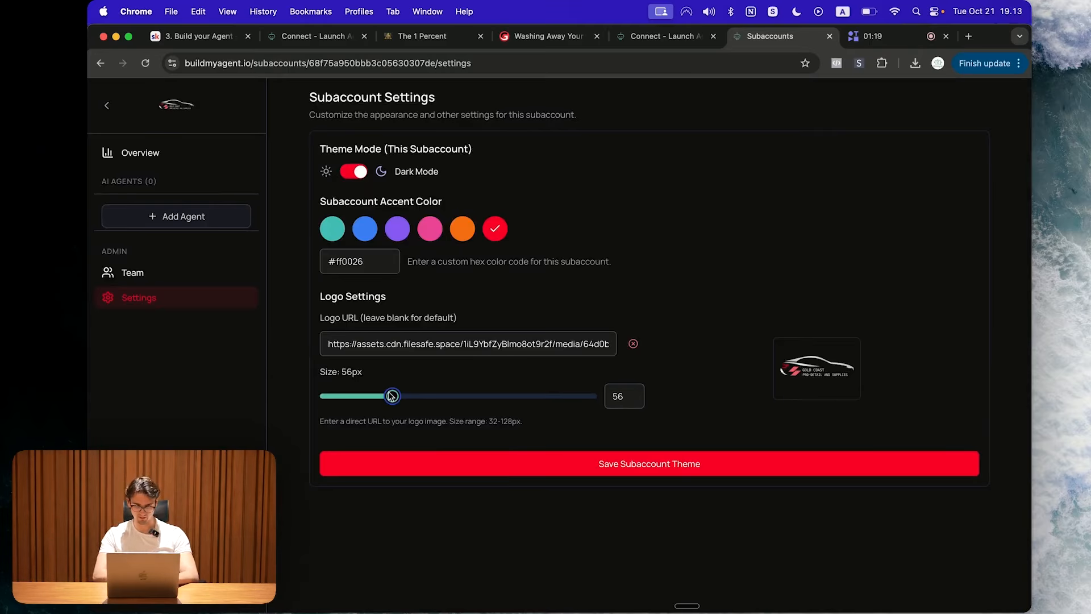
left_click(540, 473)
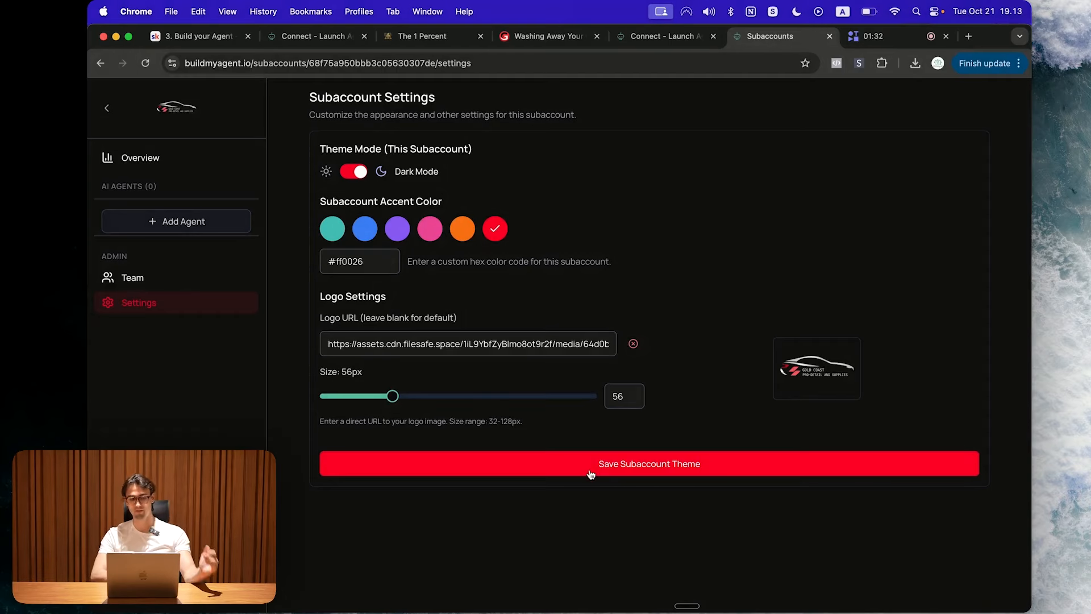
left_click(201, 225)
Step: Create a 'Website Widget' agent using the Website Widget integration and the Gold Coast Pro Detail Website Widget build
type("Website Widget")
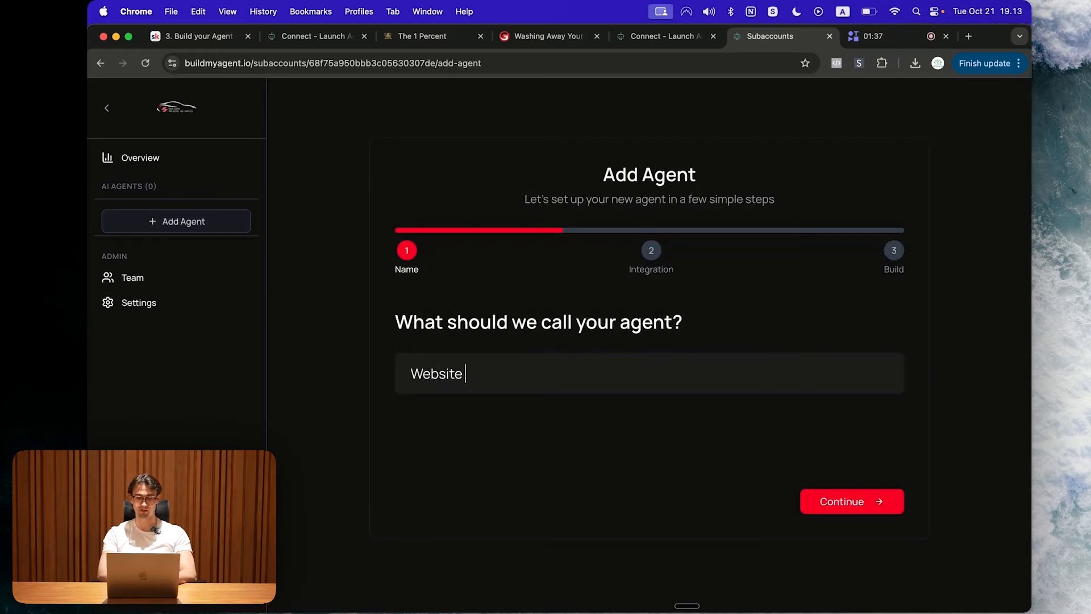
left_click(846, 502)
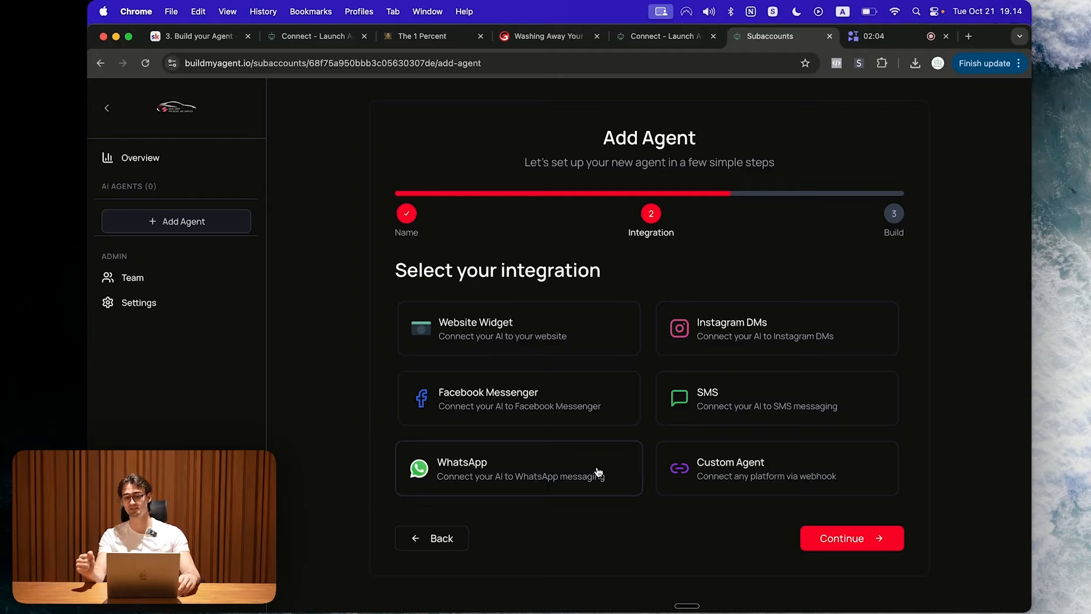
left_click(560, 326)
left_click(879, 538)
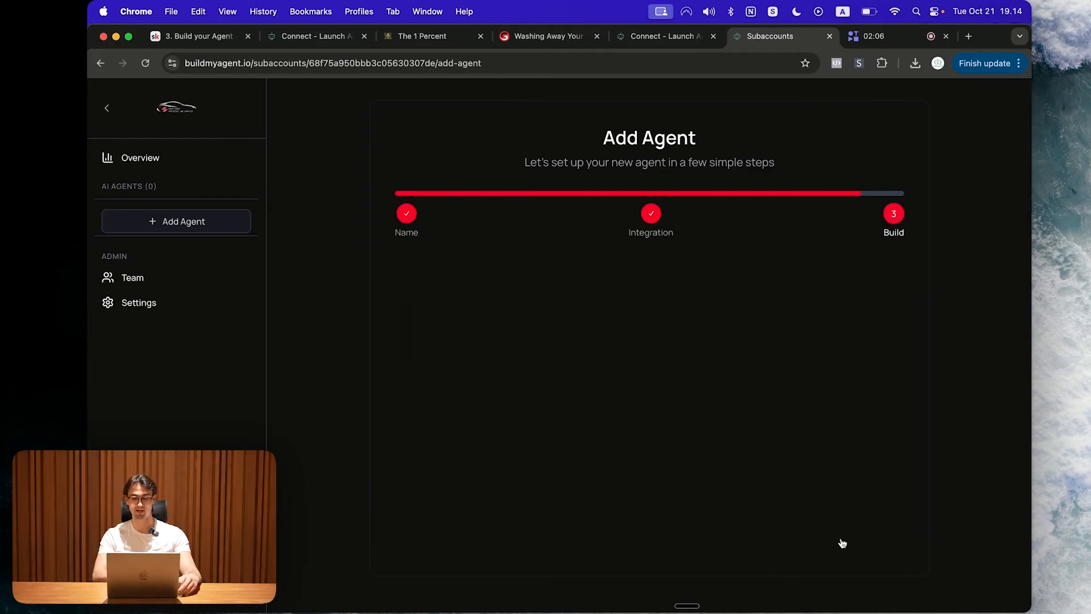
left_click(501, 372)
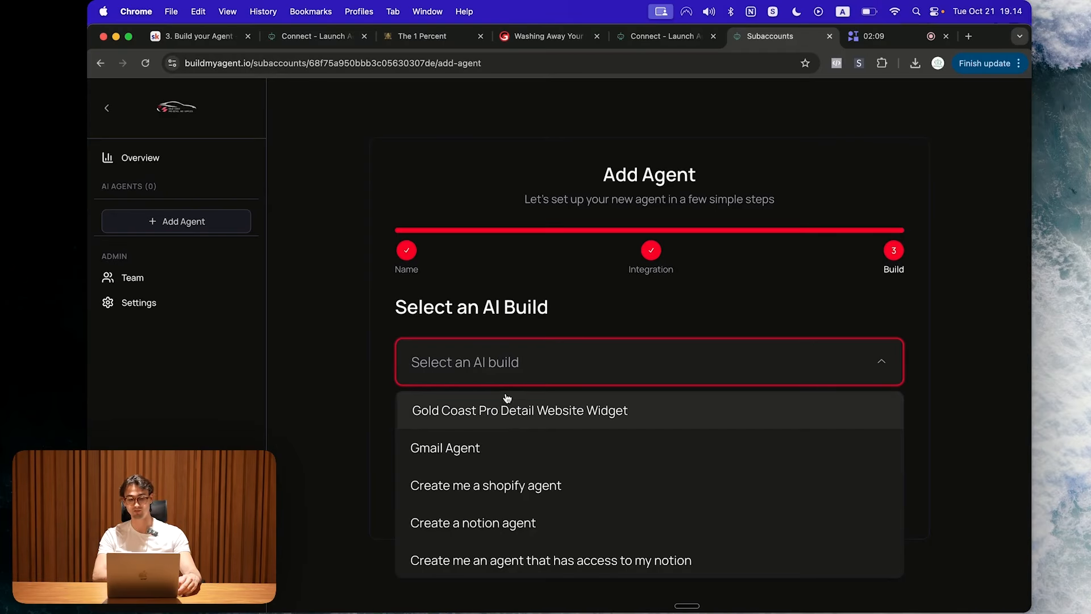
left_click(570, 409)
left_click(871, 503)
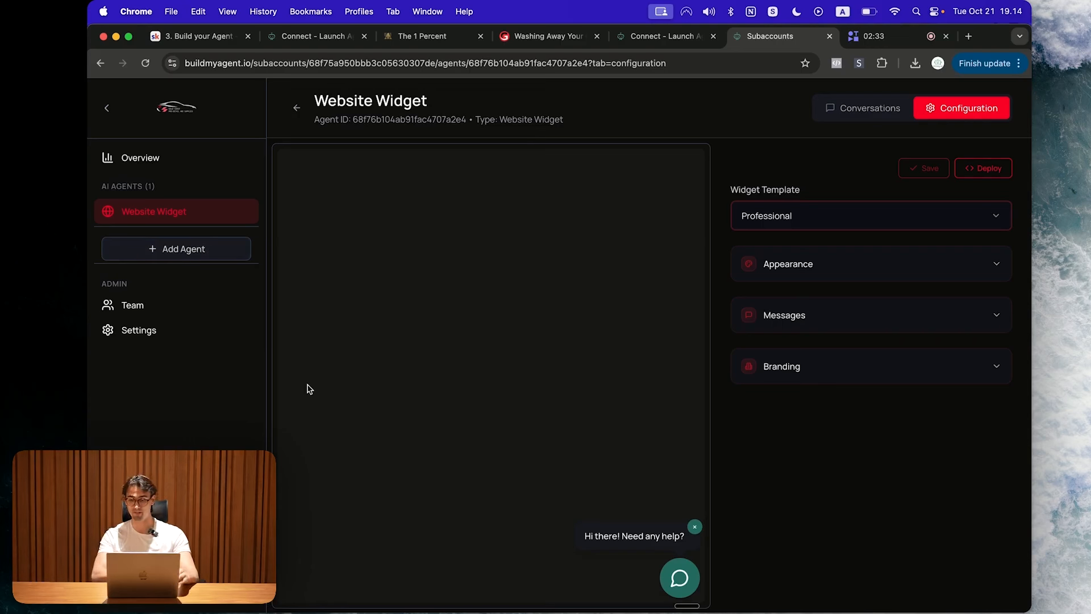
Step: Expand the widget appearance settings and compare the preview with the car-detailing website
left_click(824, 264)
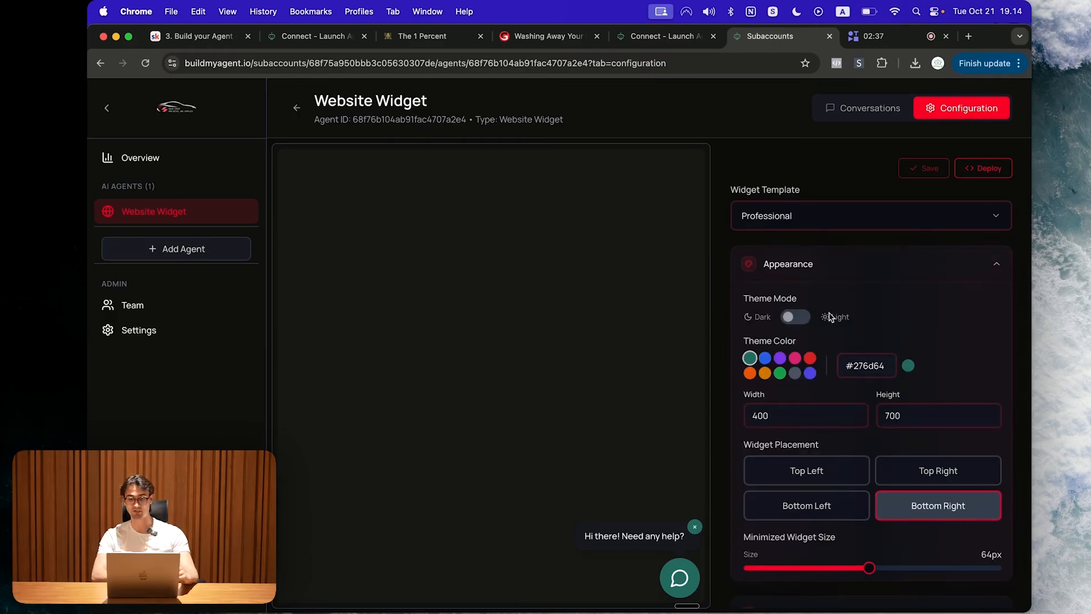
left_click(678, 563)
left_click(799, 318)
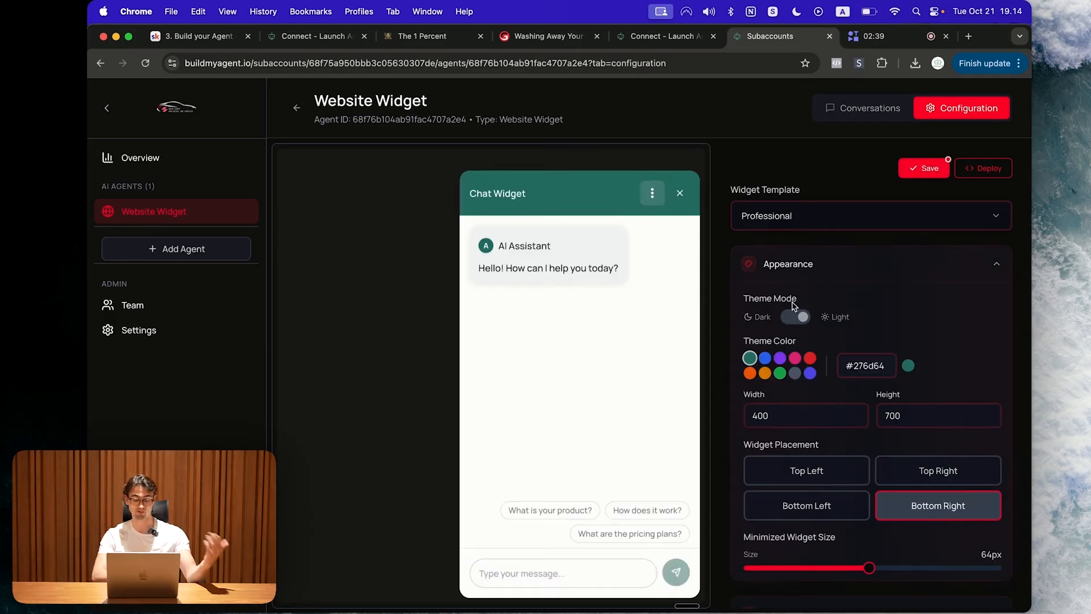
left_click(922, 168)
left_click(546, 36)
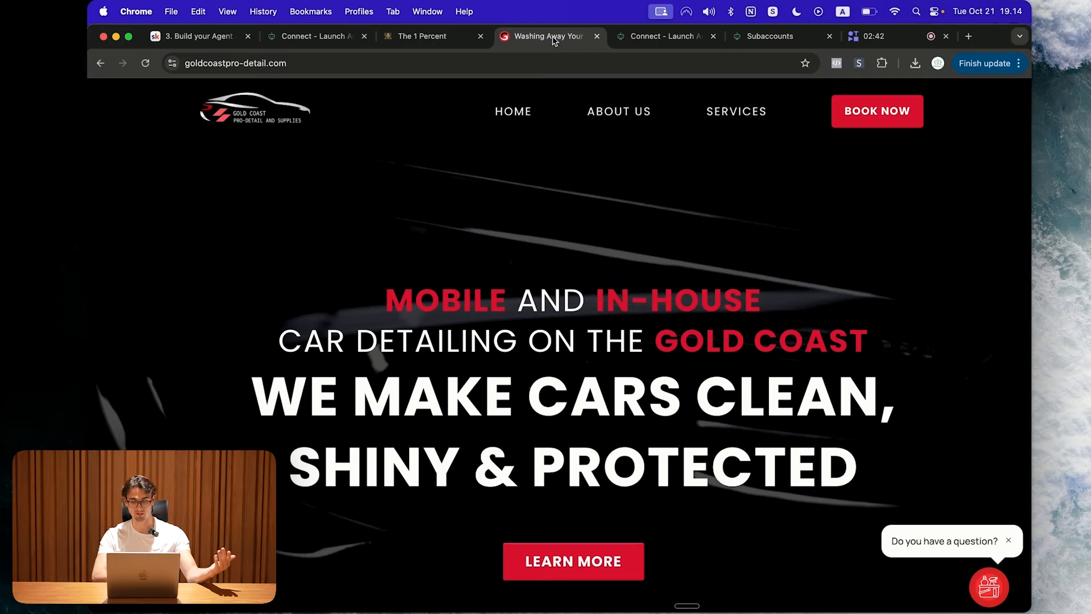
scroll(657, 394, "down", 20)
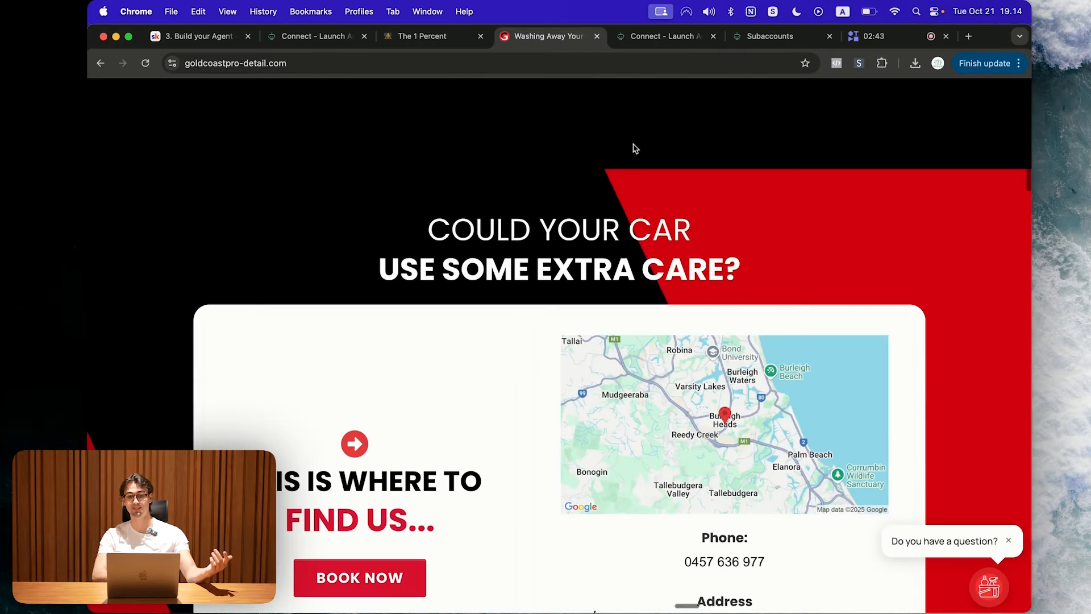
left_click(770, 36)
Step: Set the red #dc2626 theme, keep Bottom Right placement, and enlarge the minimized launcher to 67px
left_click(810, 358)
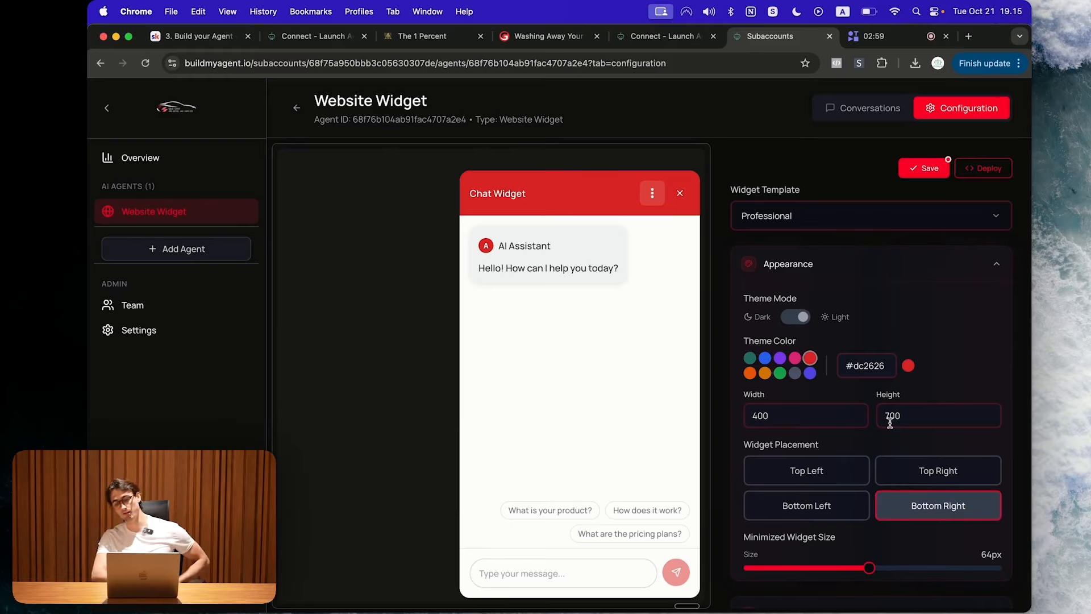
left_click(849, 497)
left_click(927, 506)
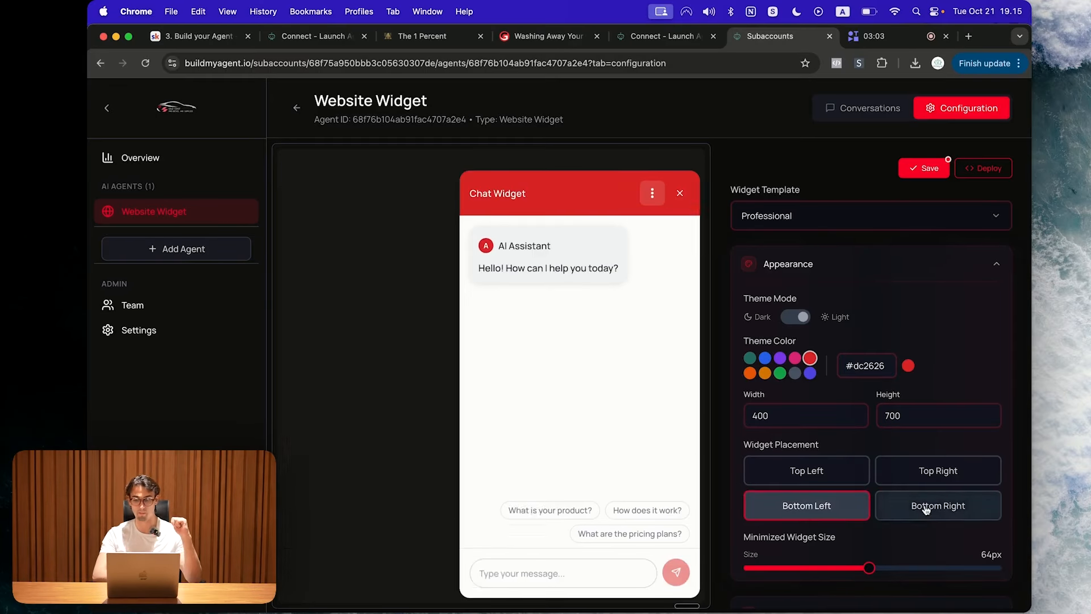
left_click(679, 193)
mouse_move(869, 568)
left_mouse_down()
mouse_move(903, 569)
mouse_move(865, 570)
mouse_move(878, 569)
left_mouse_up()
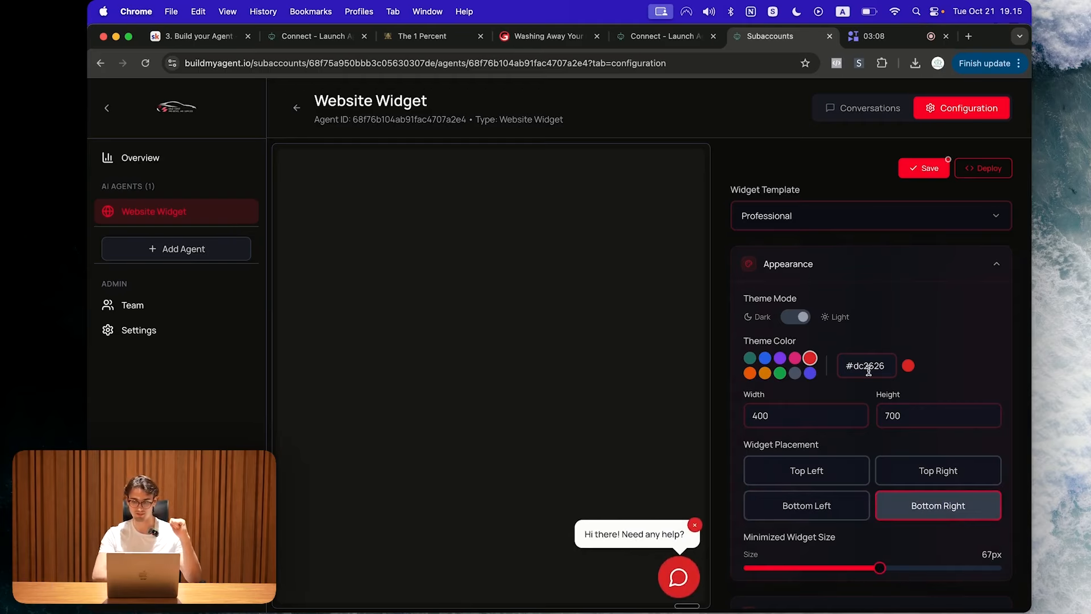
left_click(875, 264)
Step: Try Español as the widget language, then set it back to English
left_click(831, 386)
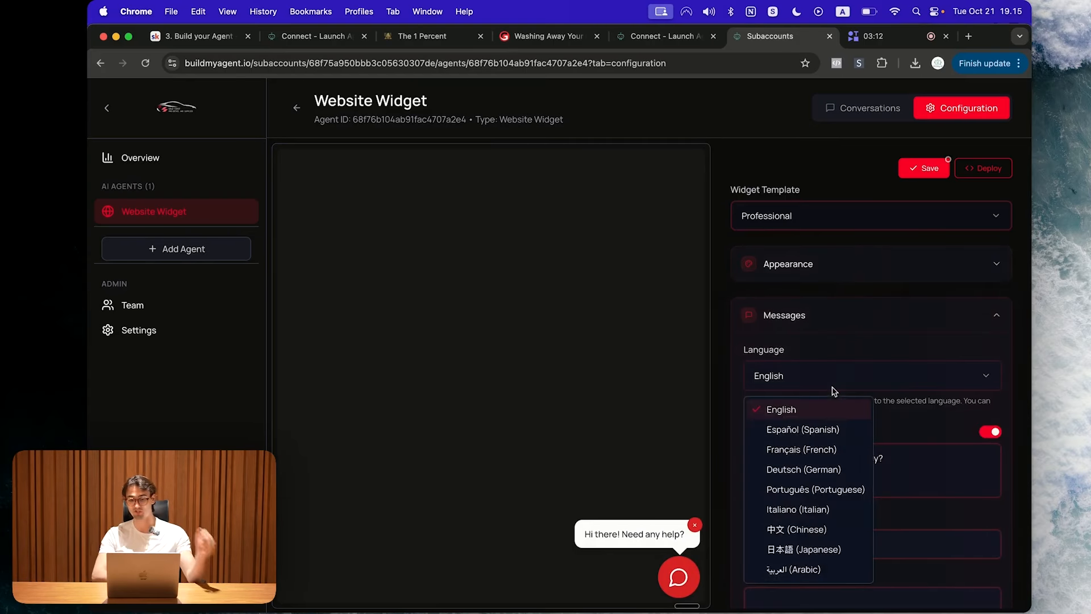
left_click(677, 579)
left_click(680, 569)
left_click(815, 386)
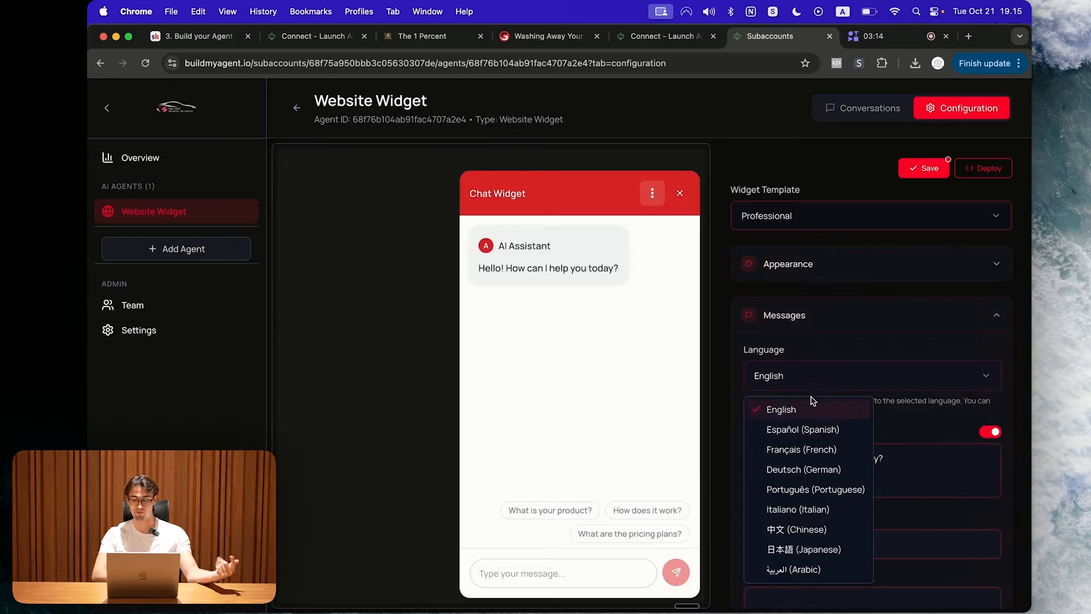
left_click(804, 431)
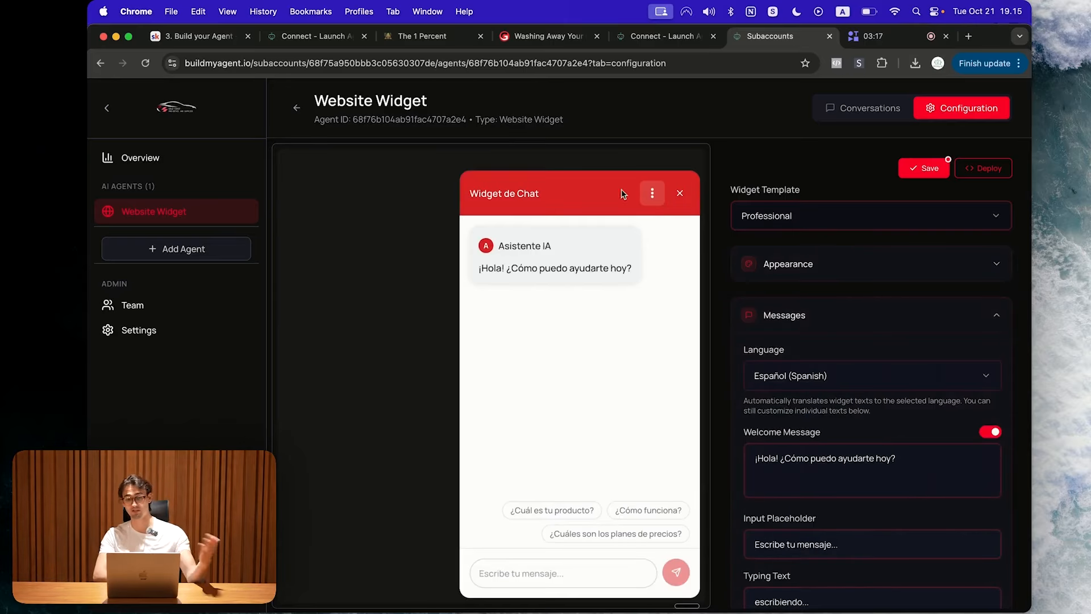
left_click(825, 379)
left_click(814, 414)
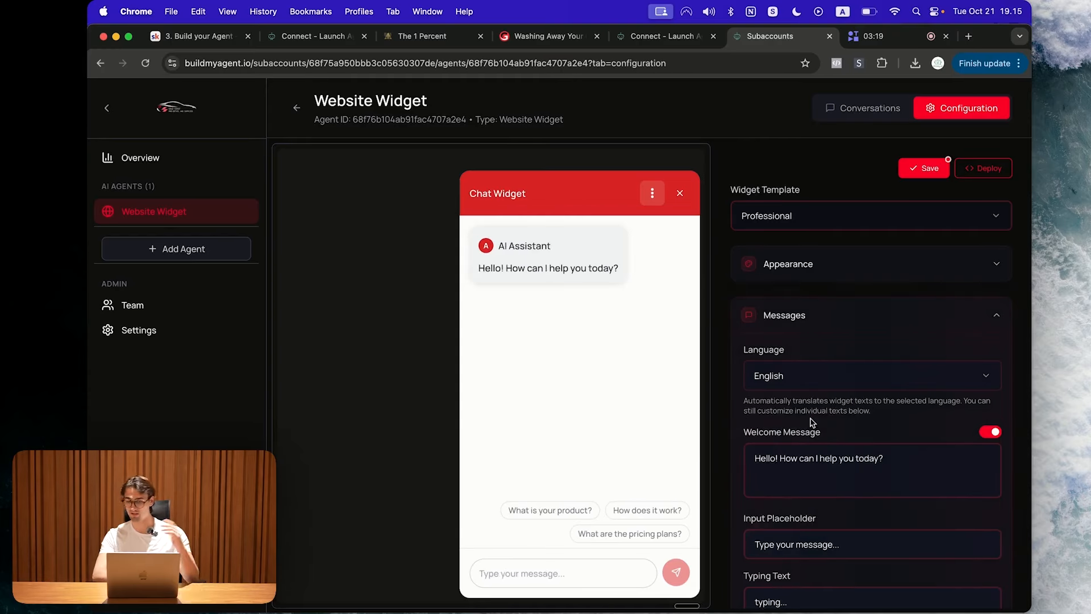
left_click(679, 578)
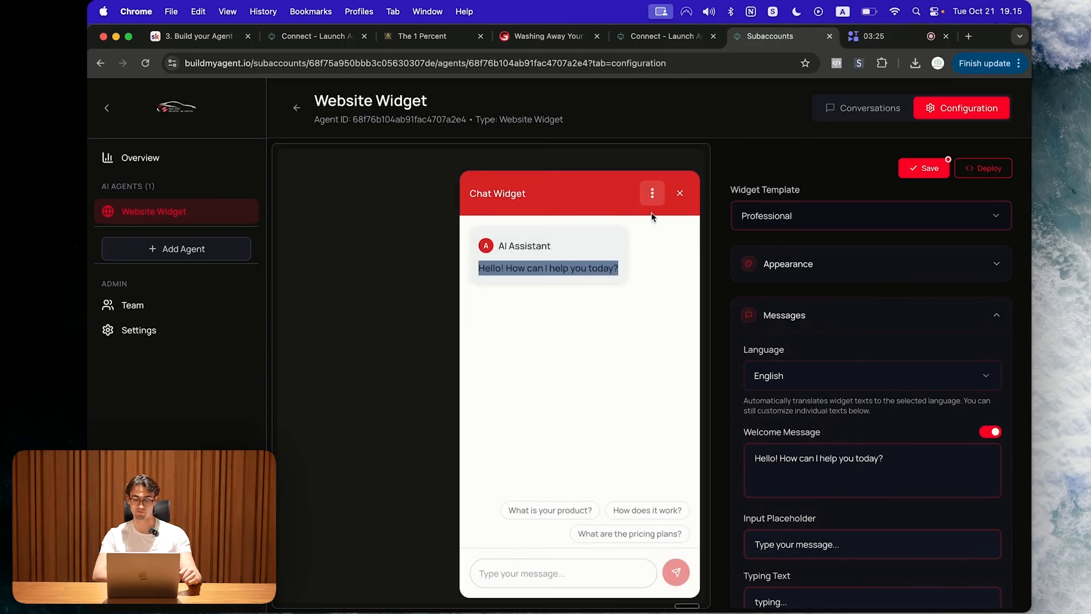
left_click(682, 193)
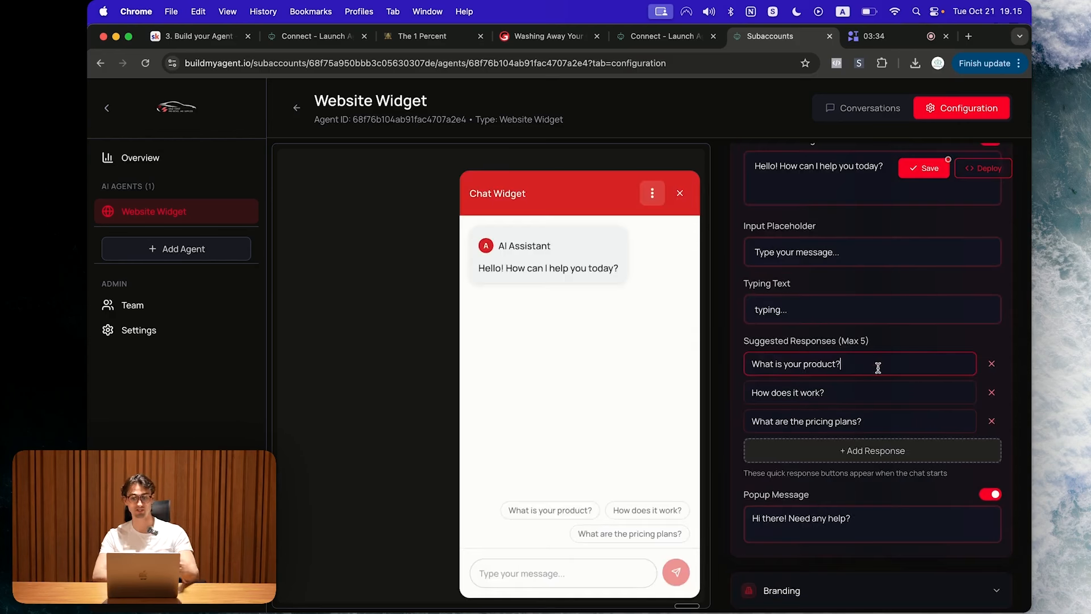
Step: Change the first suggested responses to 'What services do you offer?' and a mobile-detailing question
triple_click(878, 367)
type("What services do you offer?")
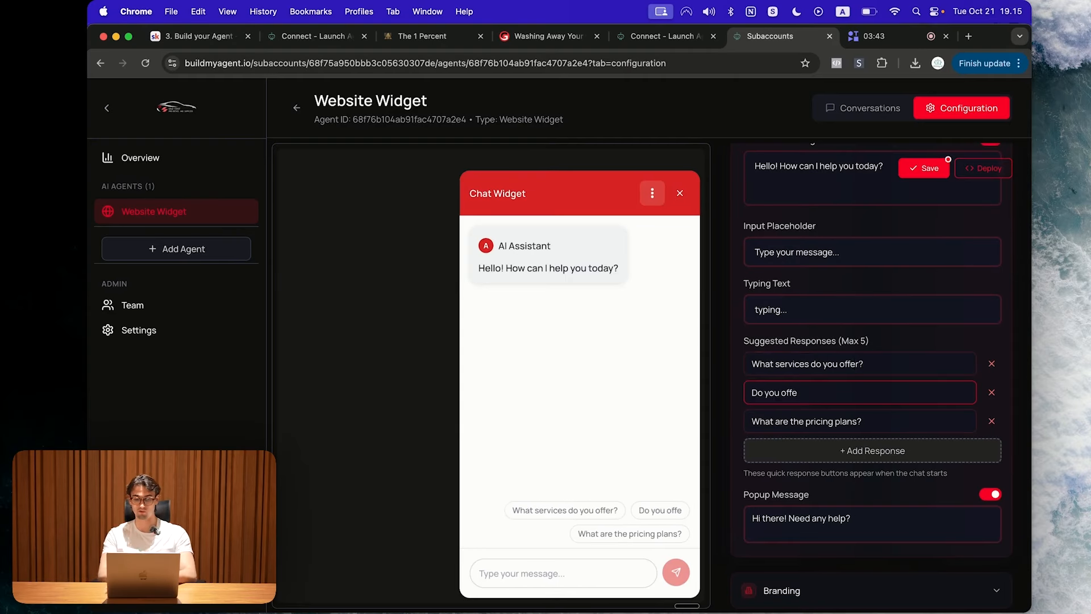
type("r mo")
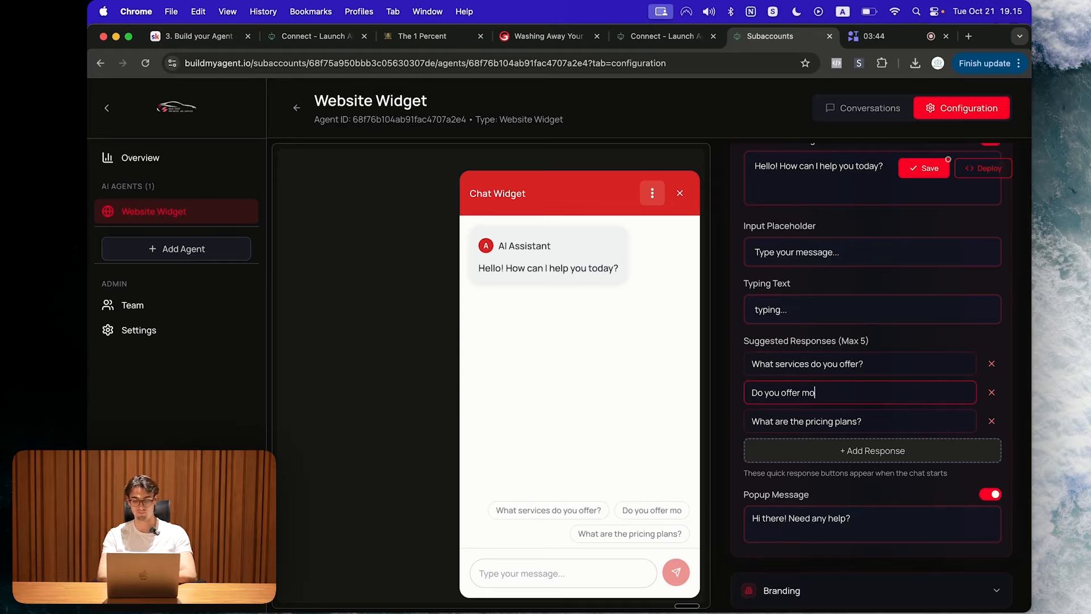
type("bile detailing?")
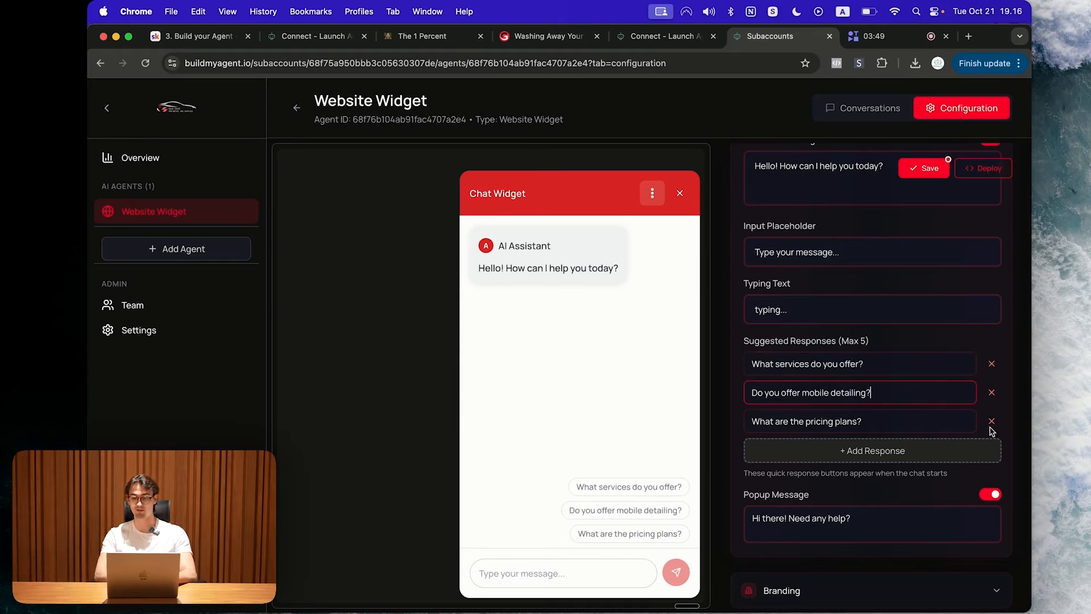
triple_click(898, 418)
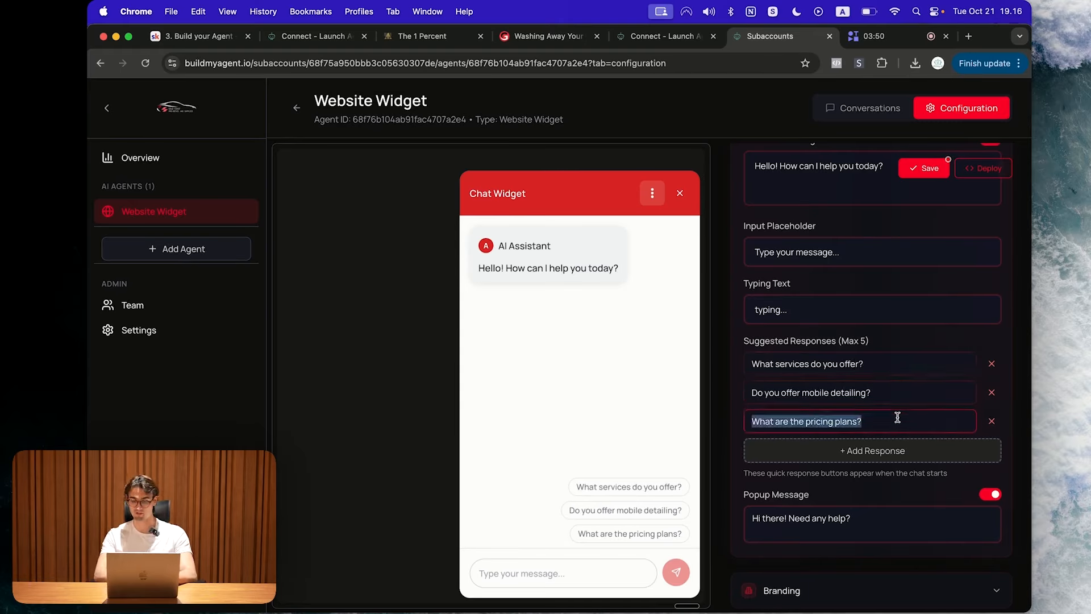
left_click(736, 430)
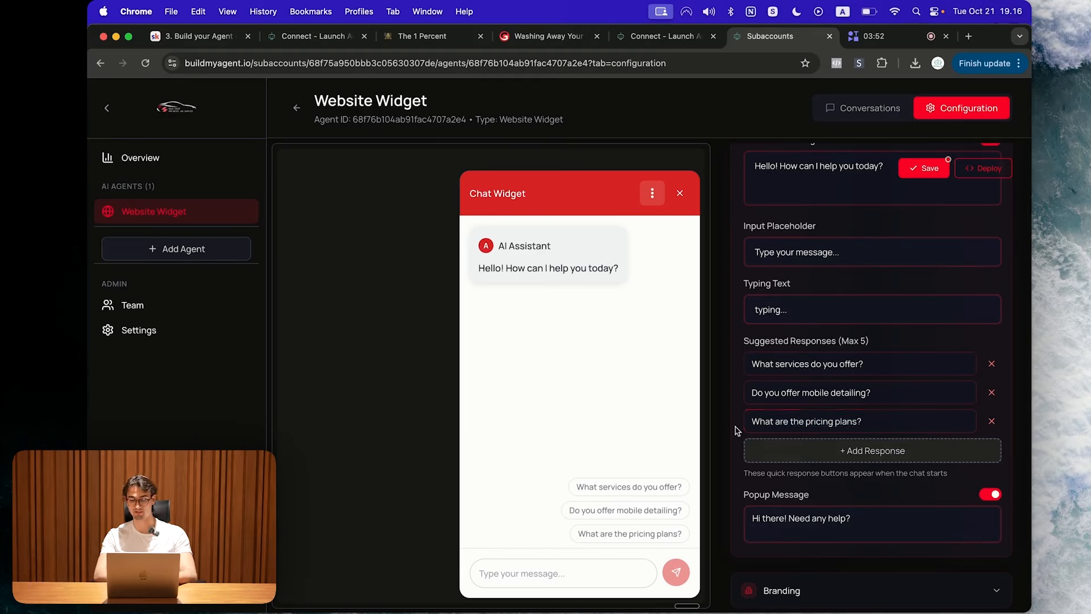
left_click(848, 454)
left_click(992, 449)
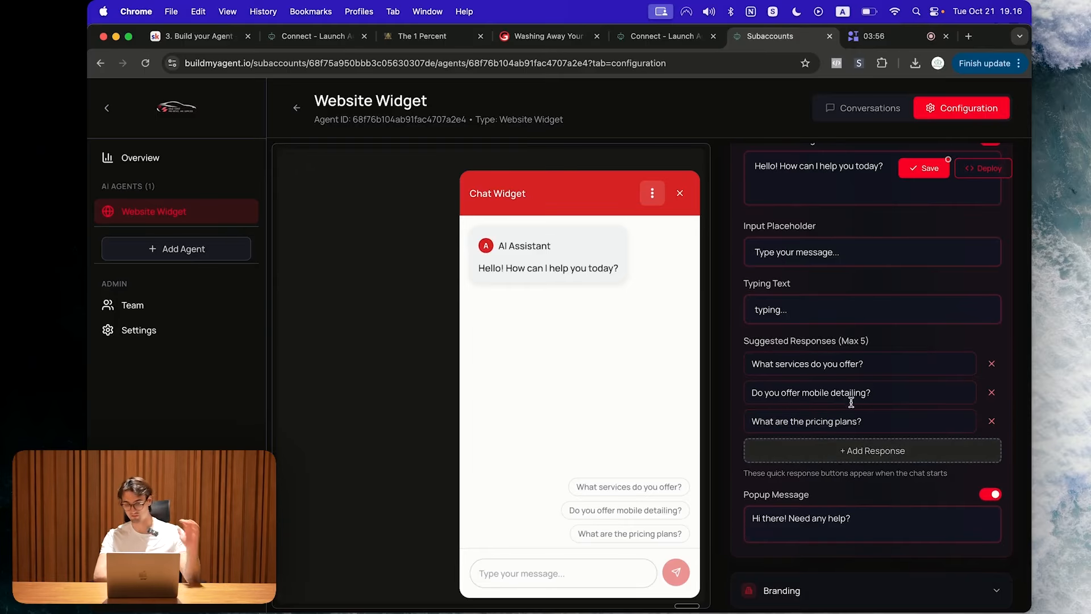
Step: Replace the popup message with 'Do you have a question?'
left_click(888, 519)
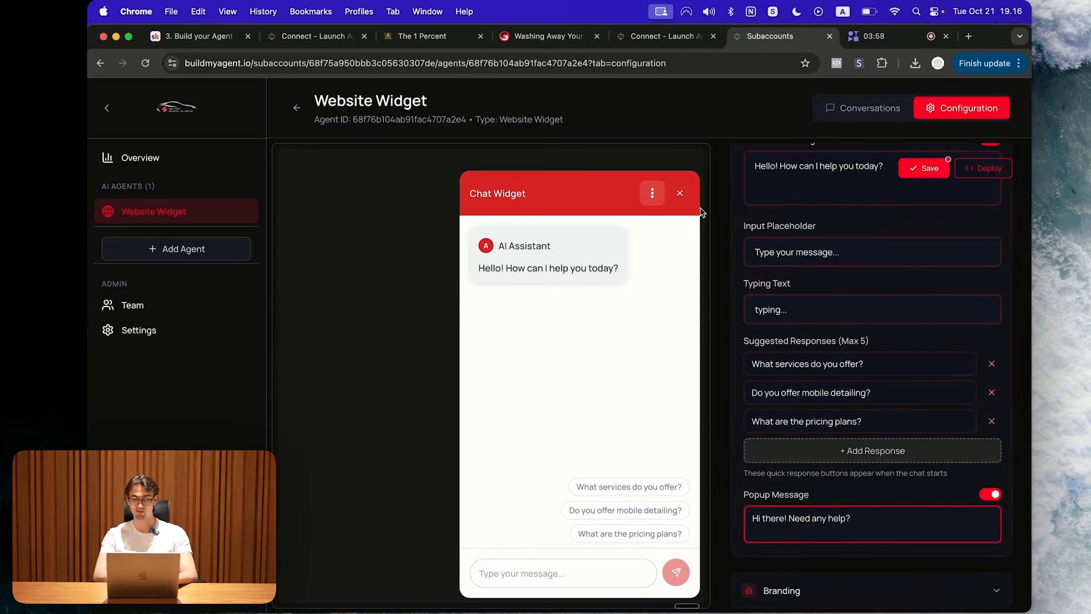
left_click(681, 195)
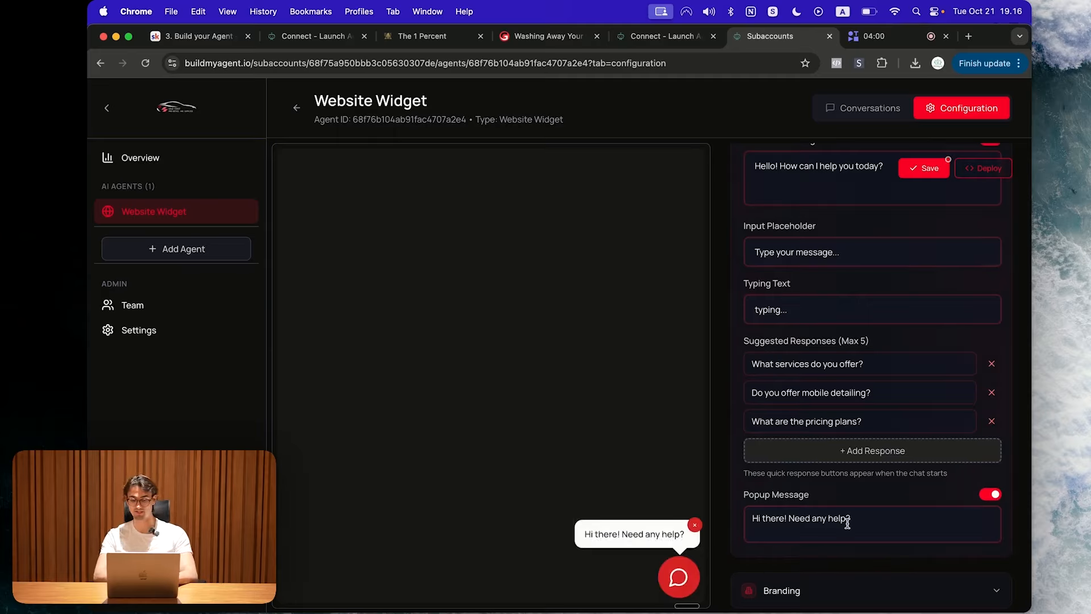
key("super+a")
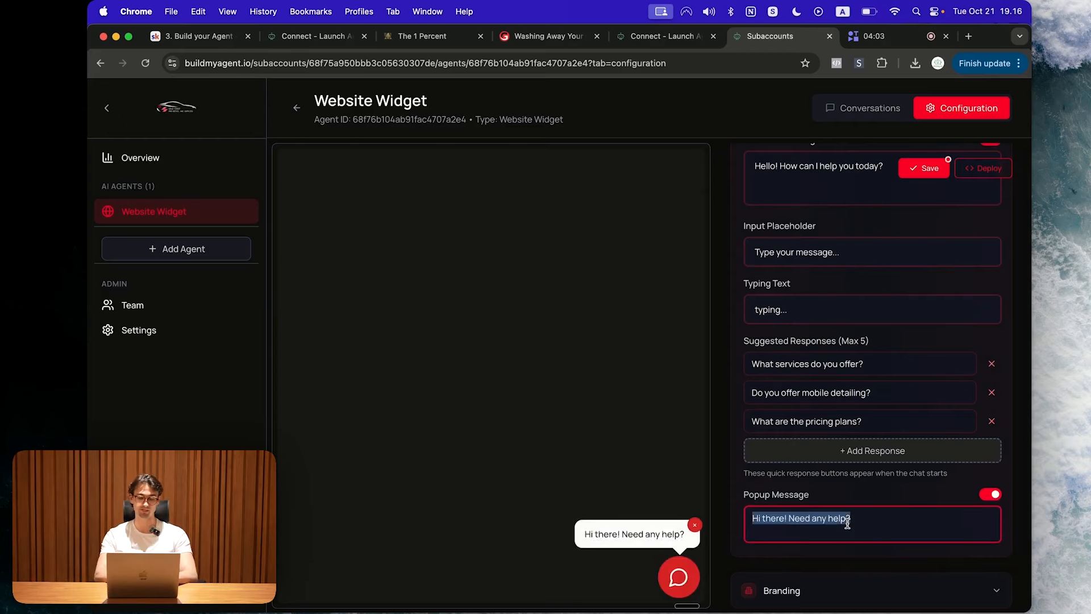
type("Do tou")
key("BackSpace")
key("BackSpace")
key("BackSpace")
type("you have a que")
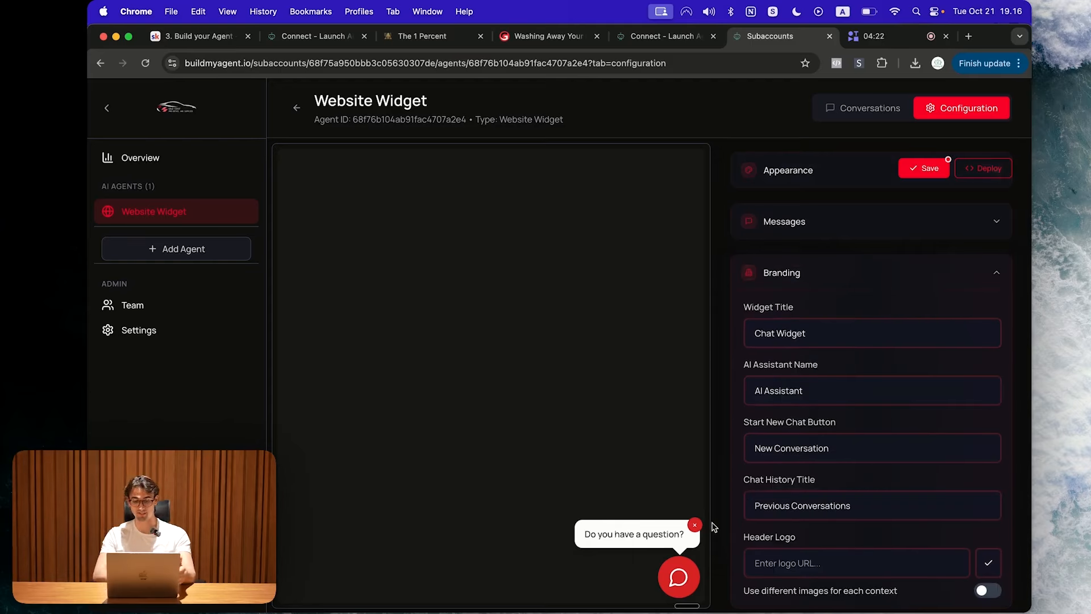
left_click(682, 569)
Step: Set the widget title to 'Gold Coast Pro Detail'
triple_click(811, 340)
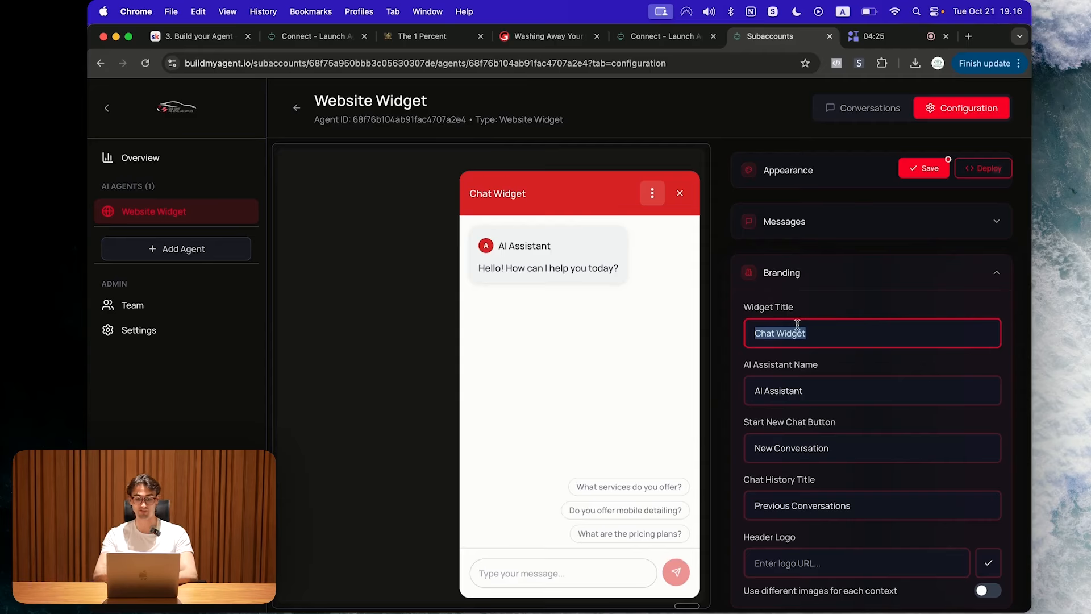
type("Gold")
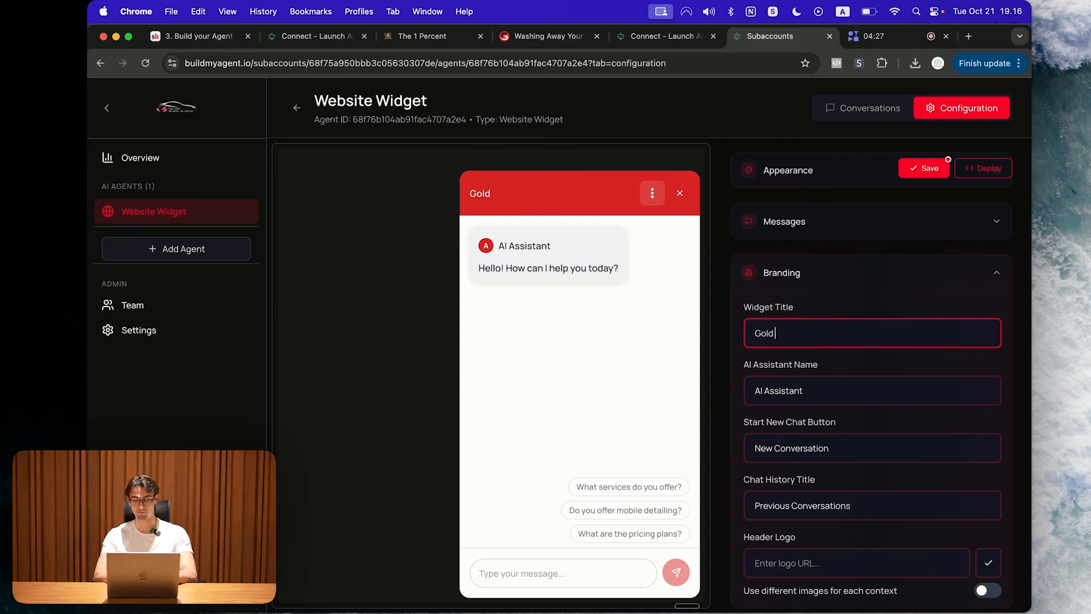
type(" Coast Pro Detail")
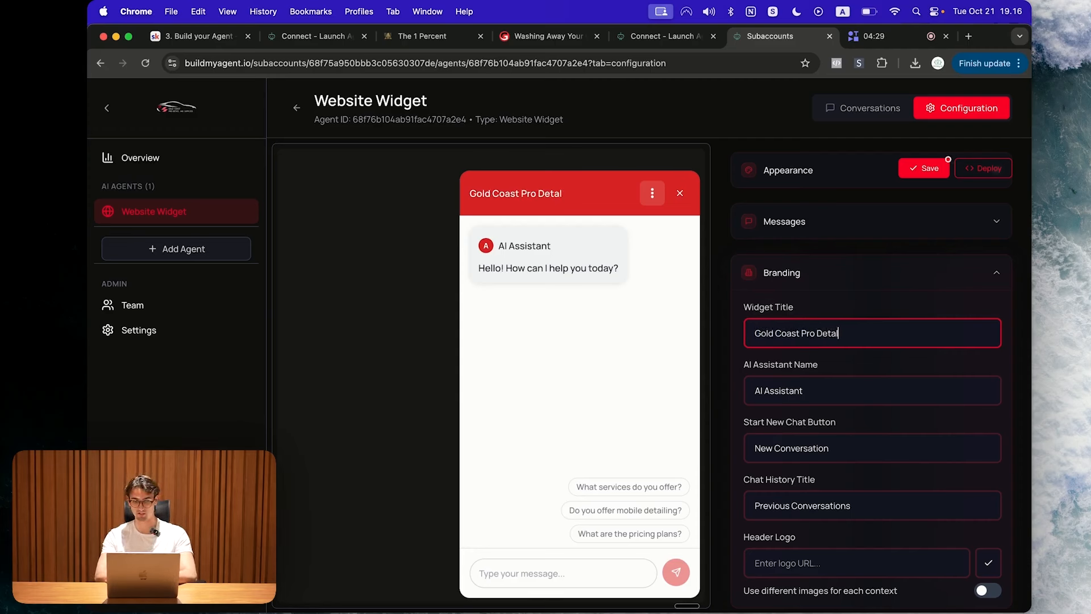
key("BackSpace")
type("il")
Step: Name the AI assistant James and check the greeting in the chat preview
triple_click(801, 386)
type("AI Help")
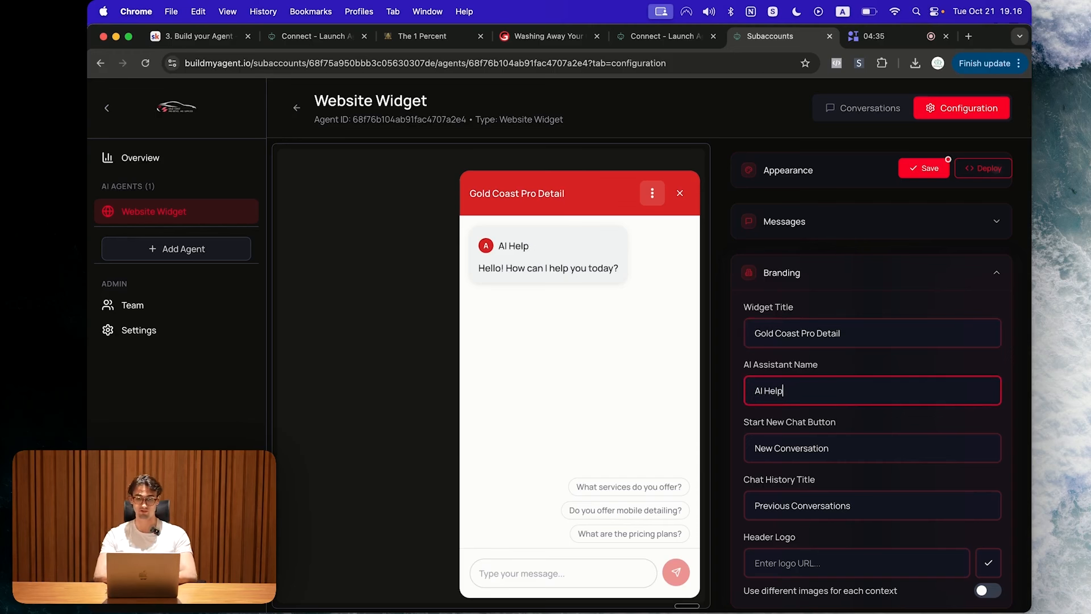
key("BackSpace")
type("ja")
key("BackSpace")
key("BackSpace")
type("James")
left_click(725, 378)
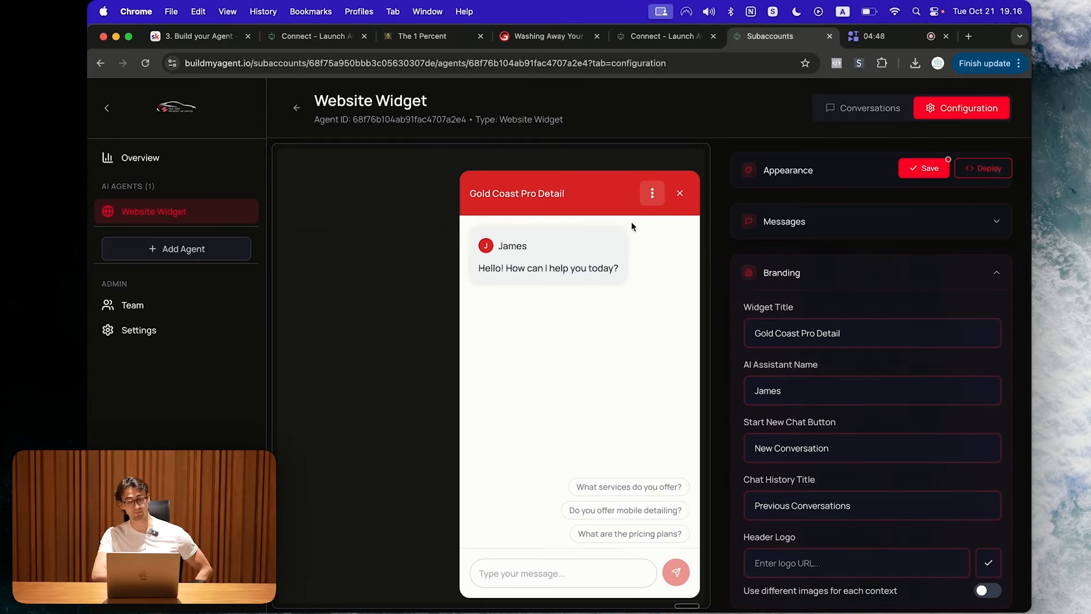
left_click(652, 193)
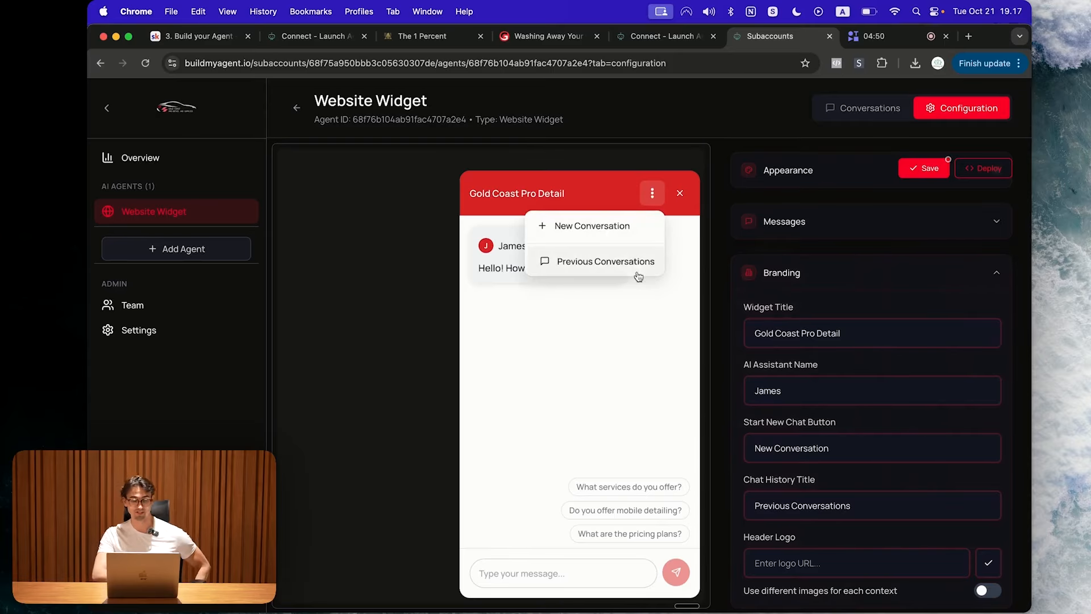
left_click(652, 194)
left_click_drag(733, 419, 847, 612)
left_click_drag(738, 533, 848, 612)
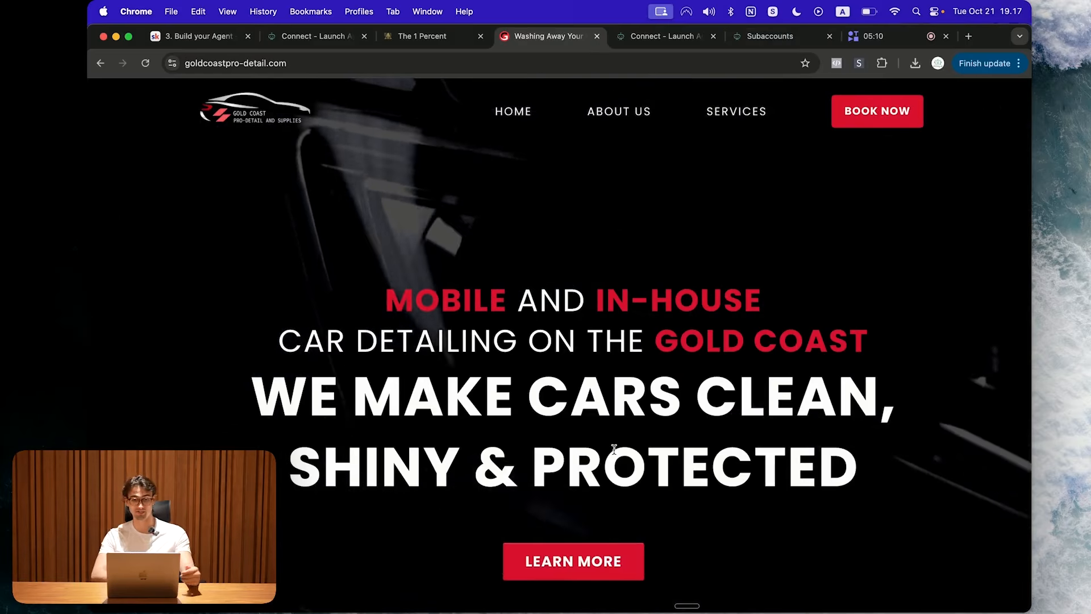
Step: Copy the mobile-detailing image address from the website and apply it as the header logo
scroll(614, 449, "down", 15)
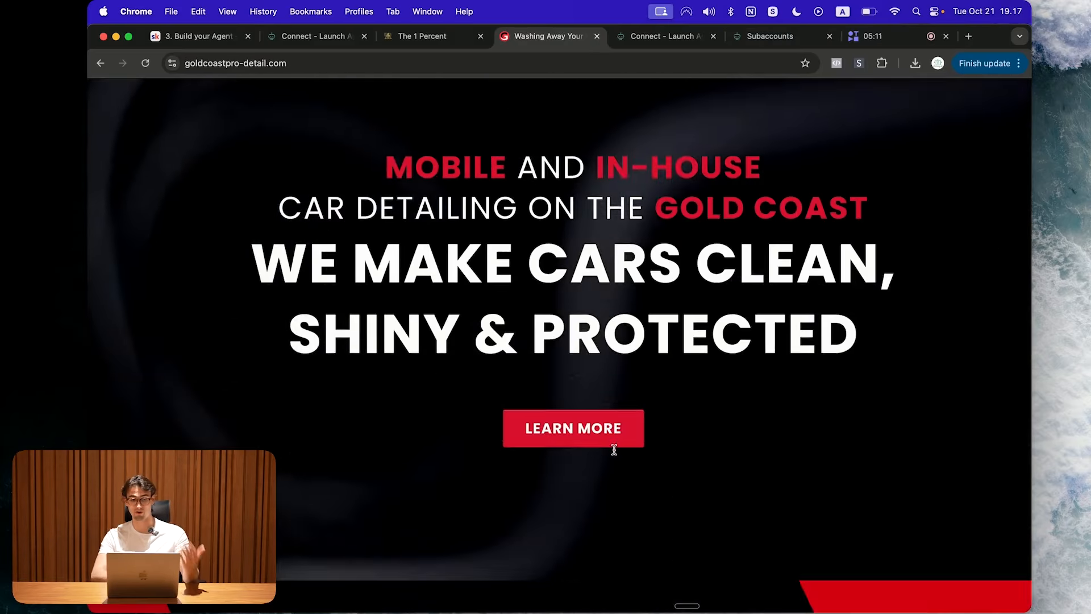
scroll(615, 453, "up", 7)
scroll(614, 453, "down", 5)
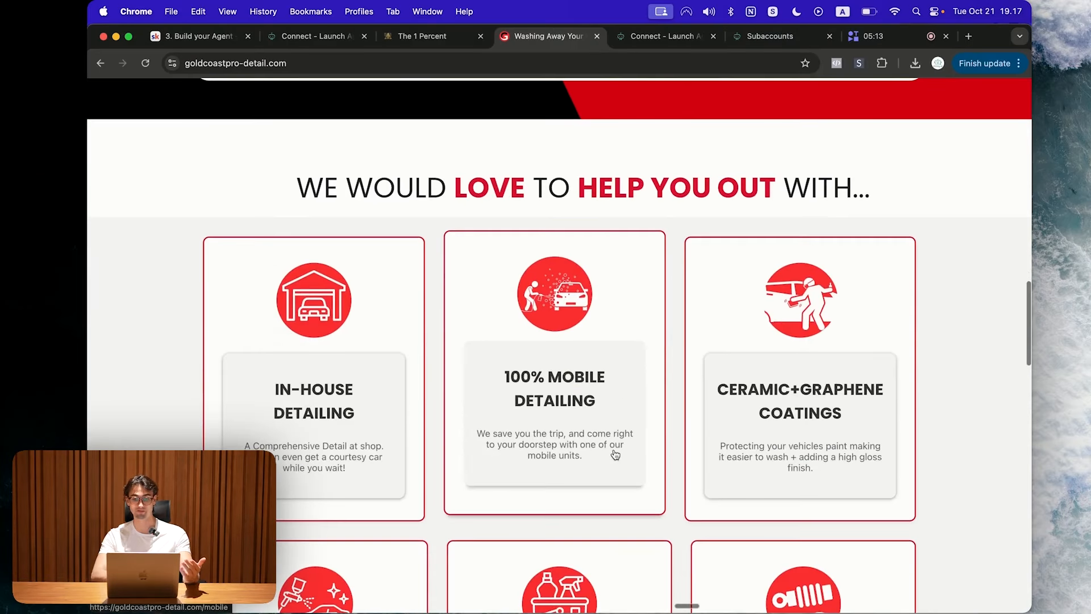
right_click(546, 233)
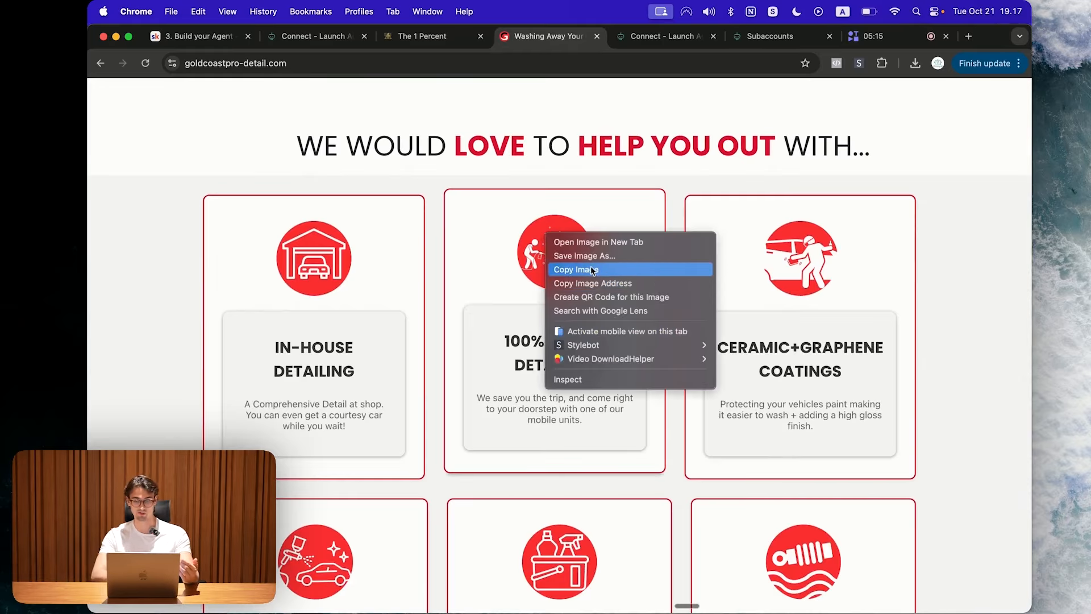
left_click(602, 282)
left_click(670, 37)
left_click(770, 36)
left_click(842, 585)
key("super+v")
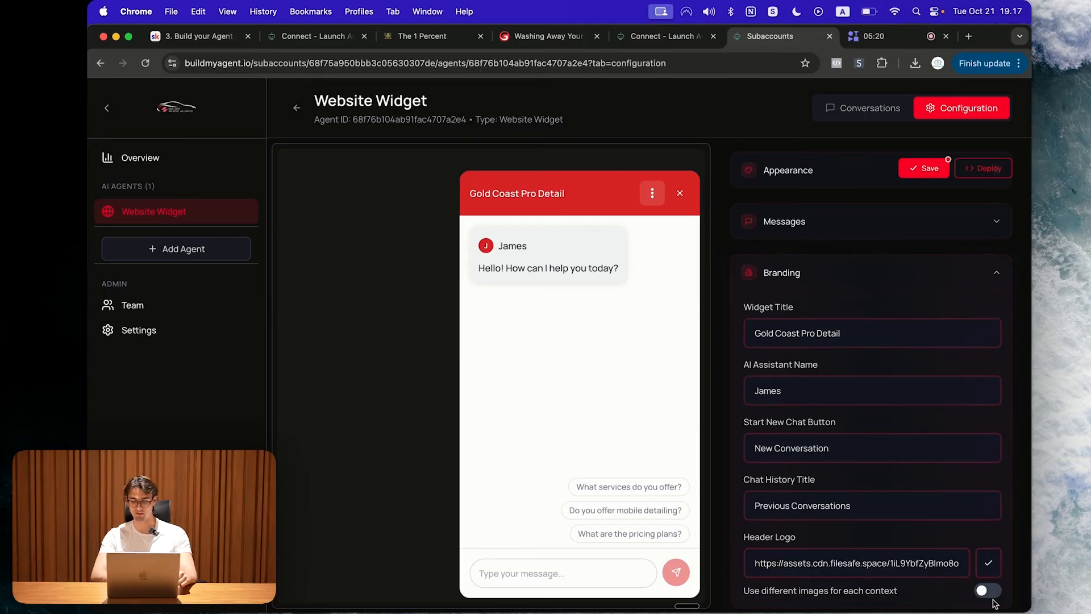
left_click(988, 563)
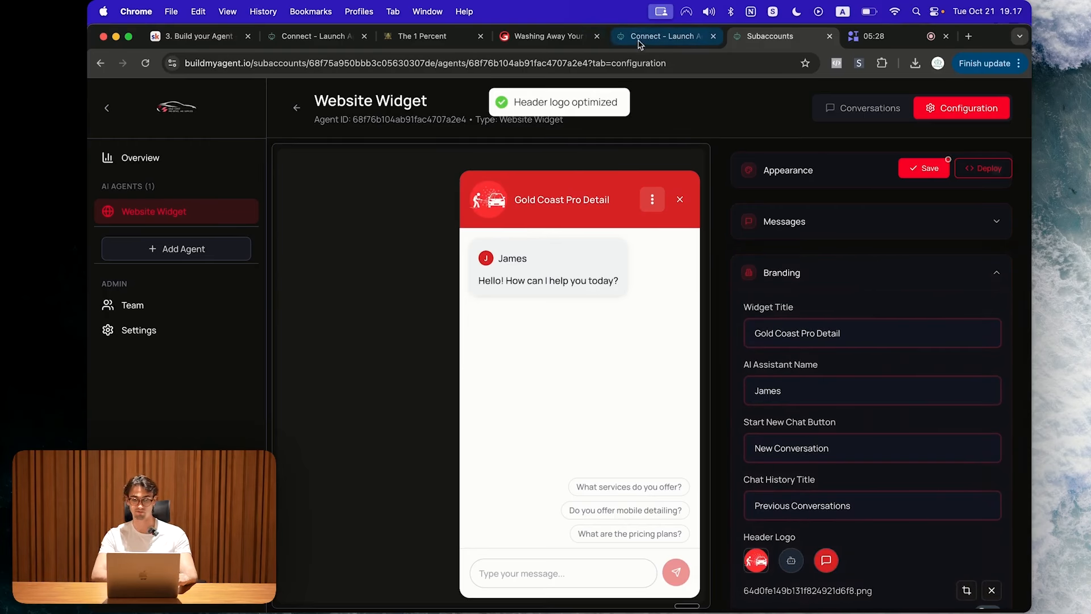
Step: Copy the detailing site's logo address and open the header logo and avatar sizing settings
left_click(543, 36)
scroll(216, 233, "up", 5)
scroll(216, 234, "up", 15)
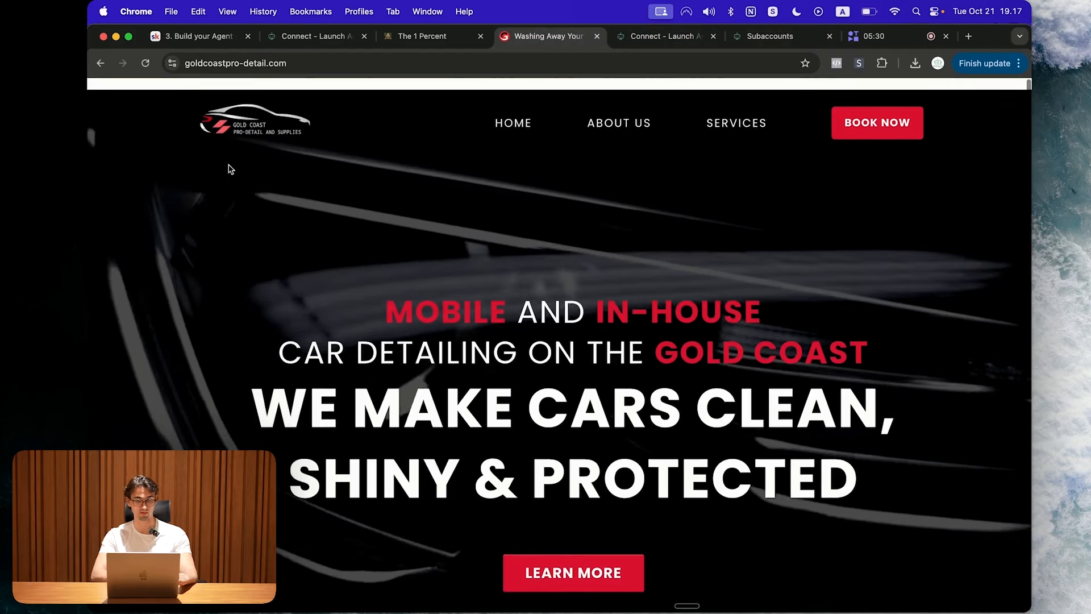
right_click(234, 96)
left_click(307, 248)
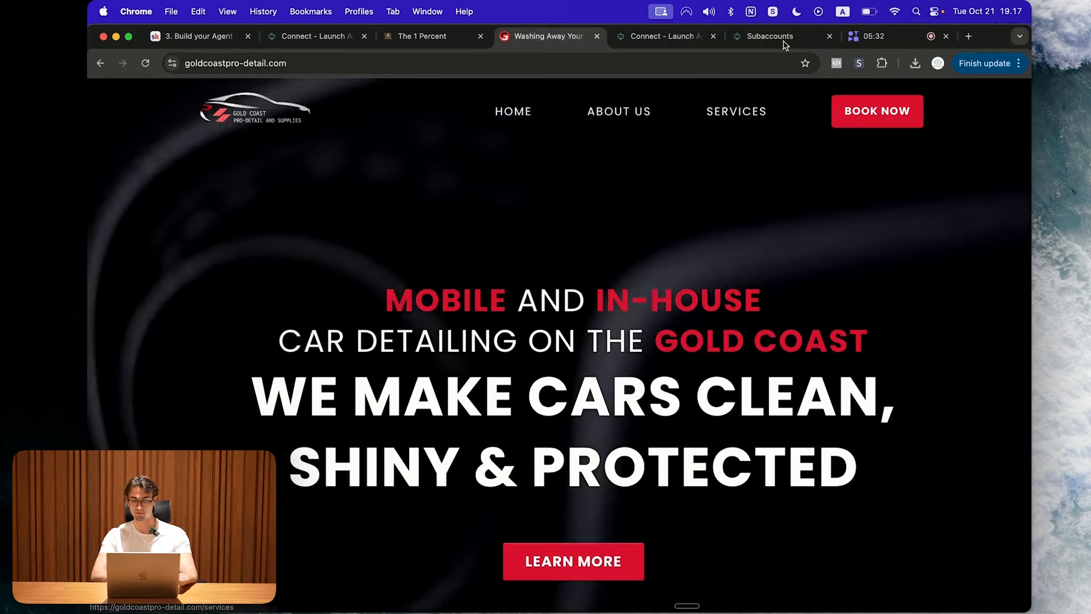
left_click(771, 36)
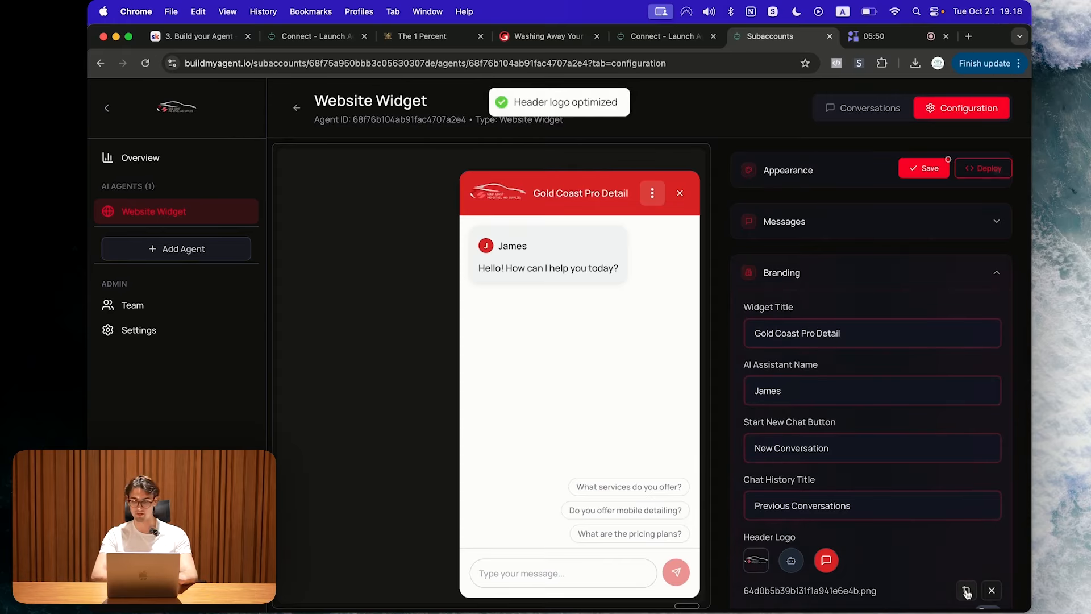
left_click(966, 591)
left_click(452, 205)
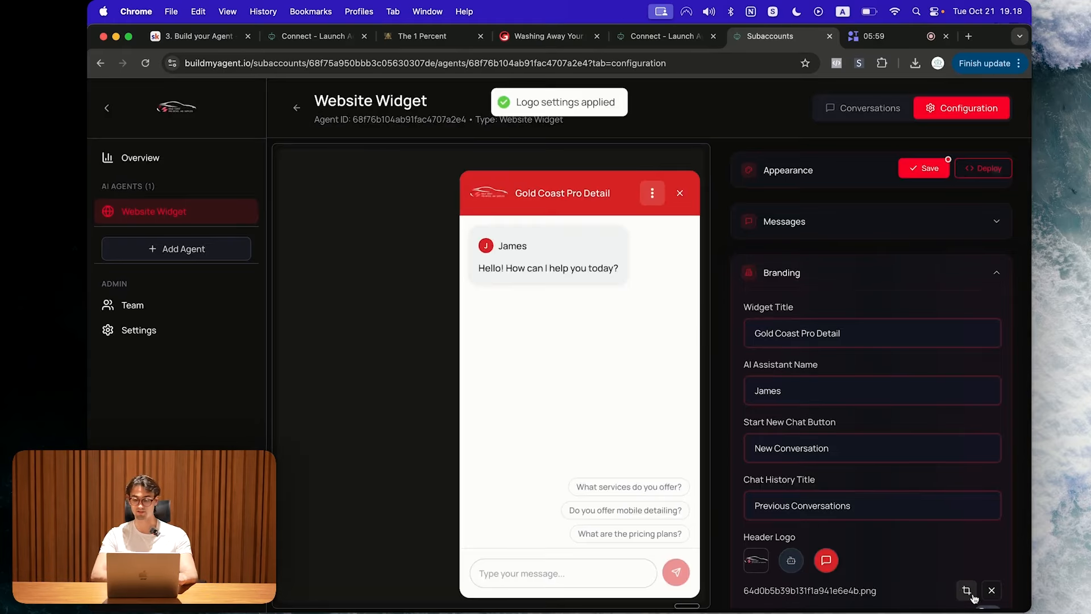
scroll(909, 574, "down", 1)
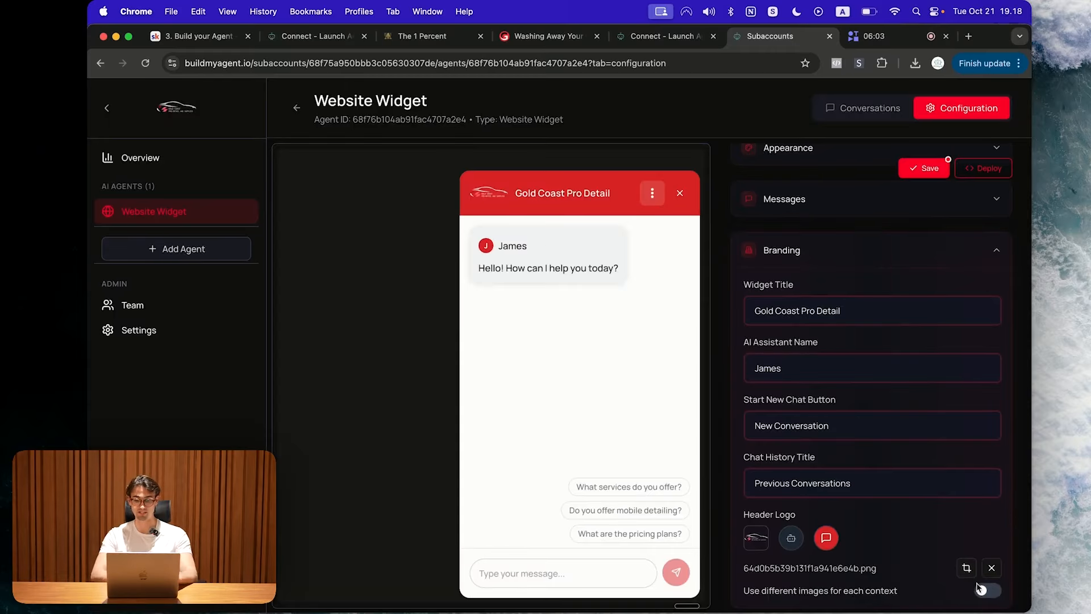
Step: Enable separate context images, use the ceramic-coatings icon as avatar and widget logo, and save
left_click(988, 593)
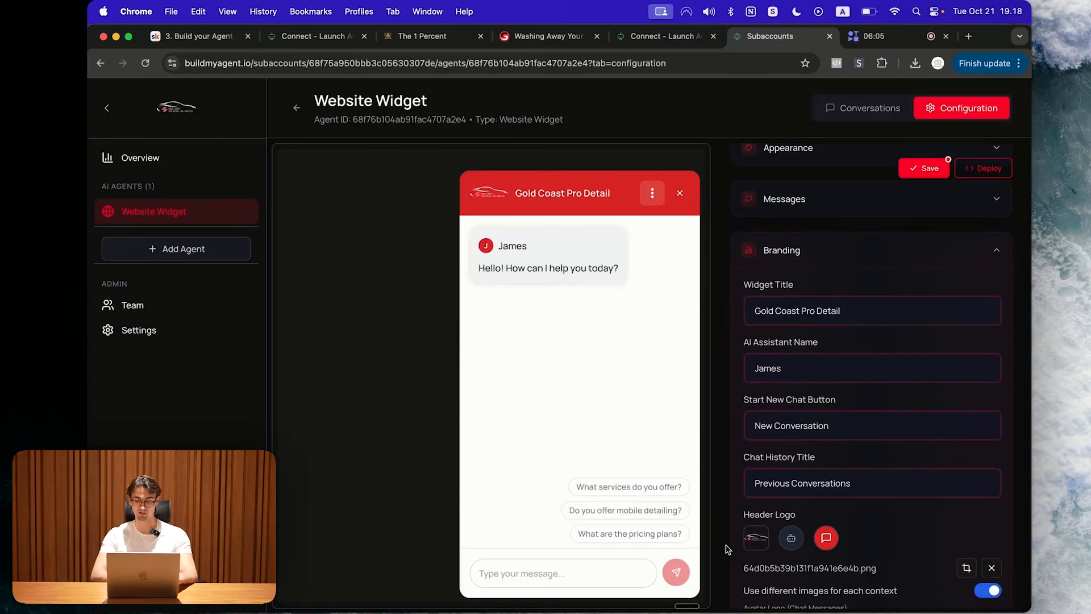
scroll(736, 520, "down", 3)
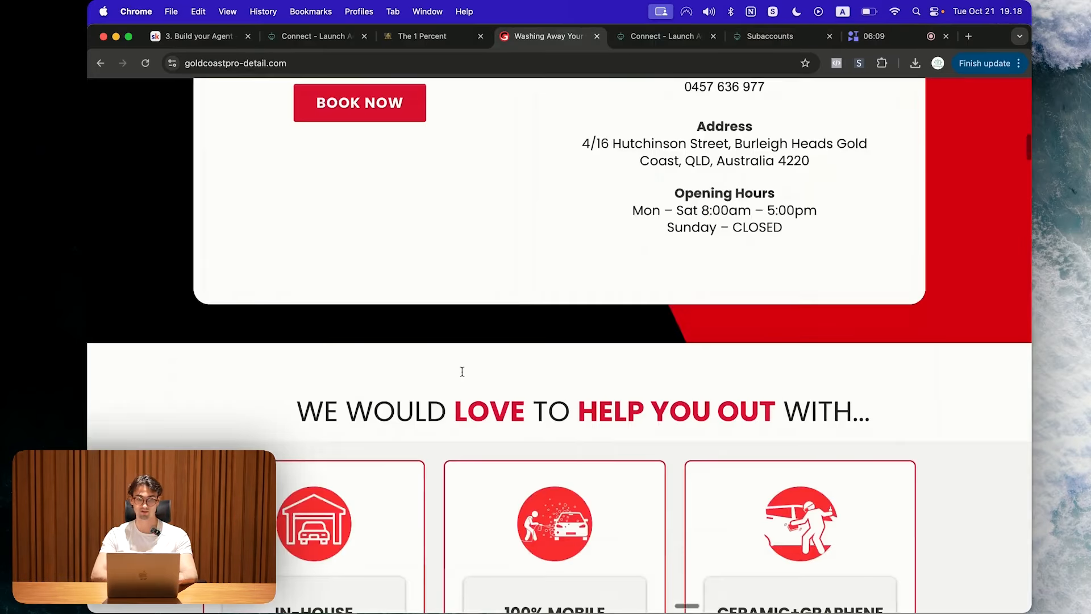
scroll(461, 373, "down", 5)
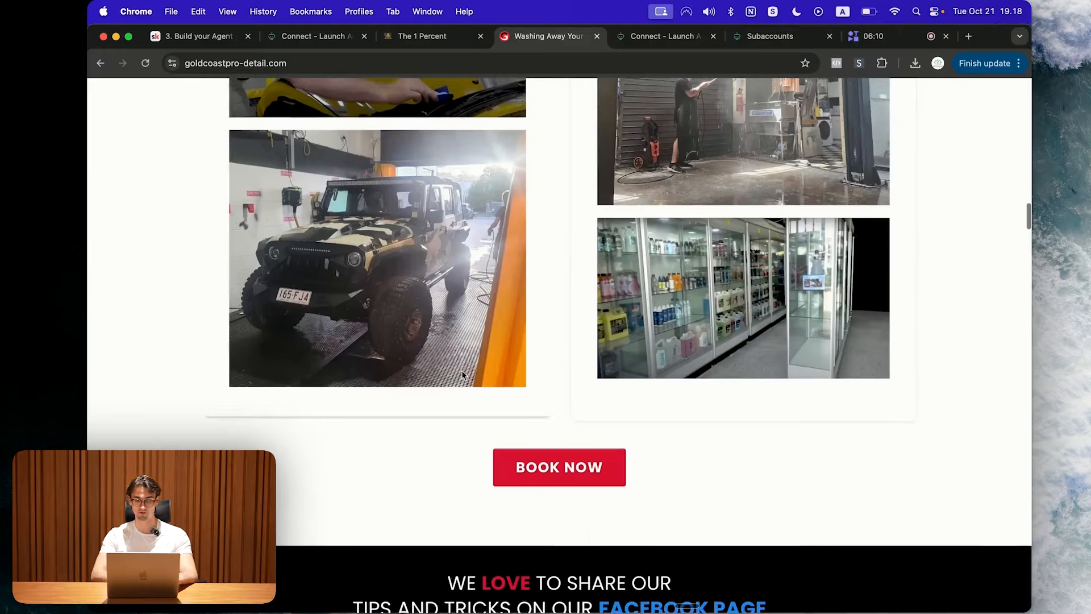
scroll(461, 370, "down", 10)
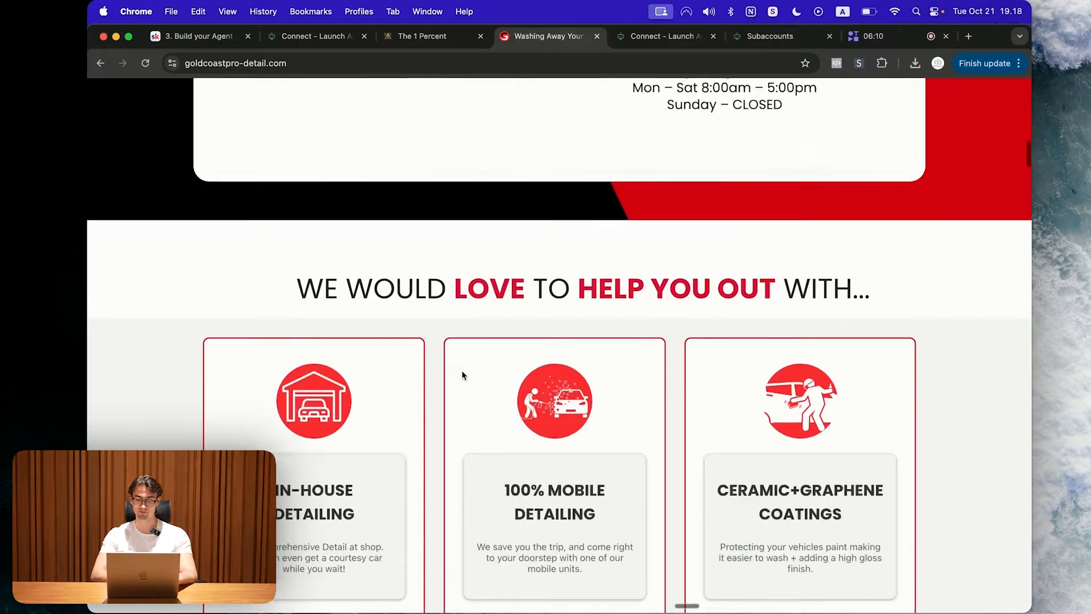
right_click(801, 132)
left_click(875, 180)
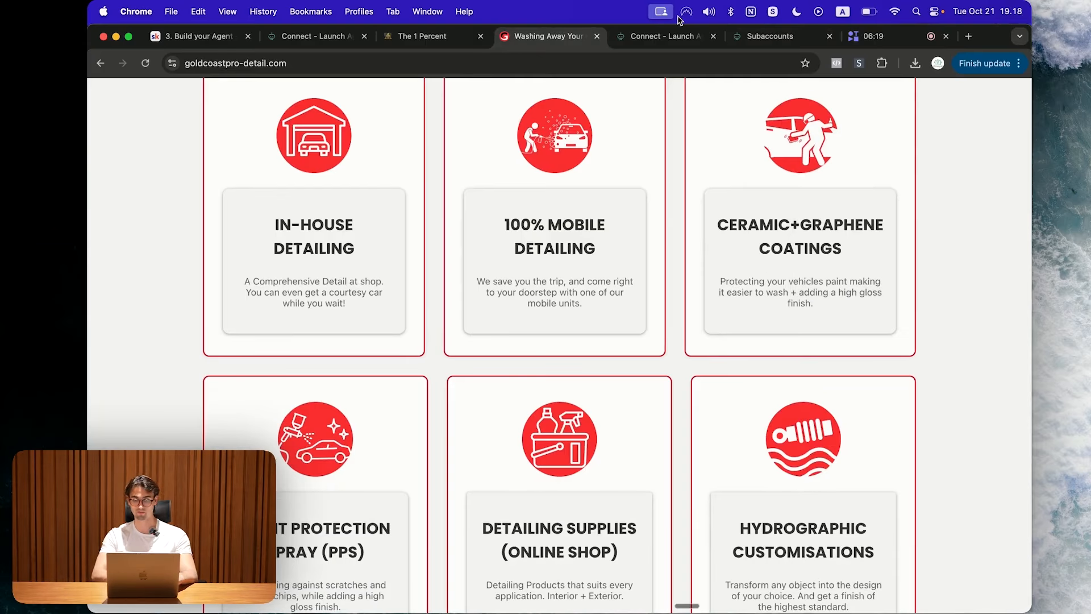
left_click(663, 35)
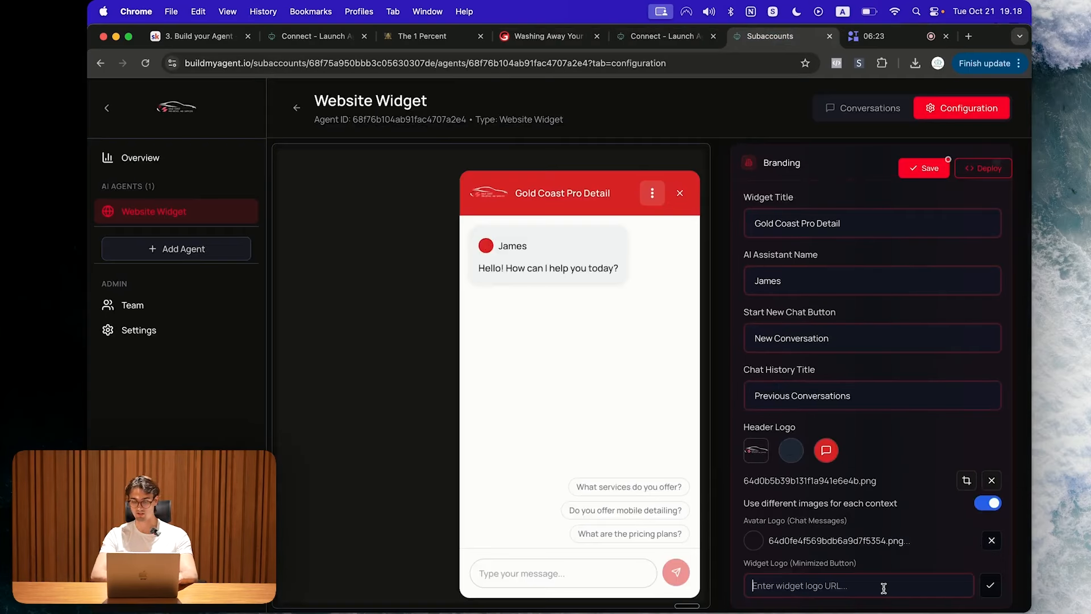
key("super+v")
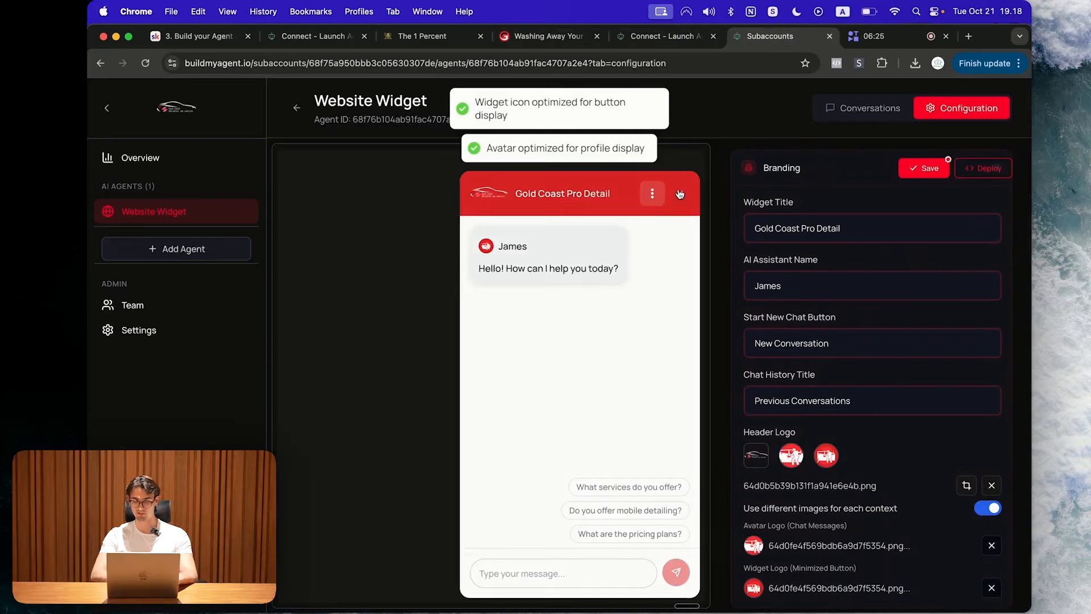
left_click(680, 196)
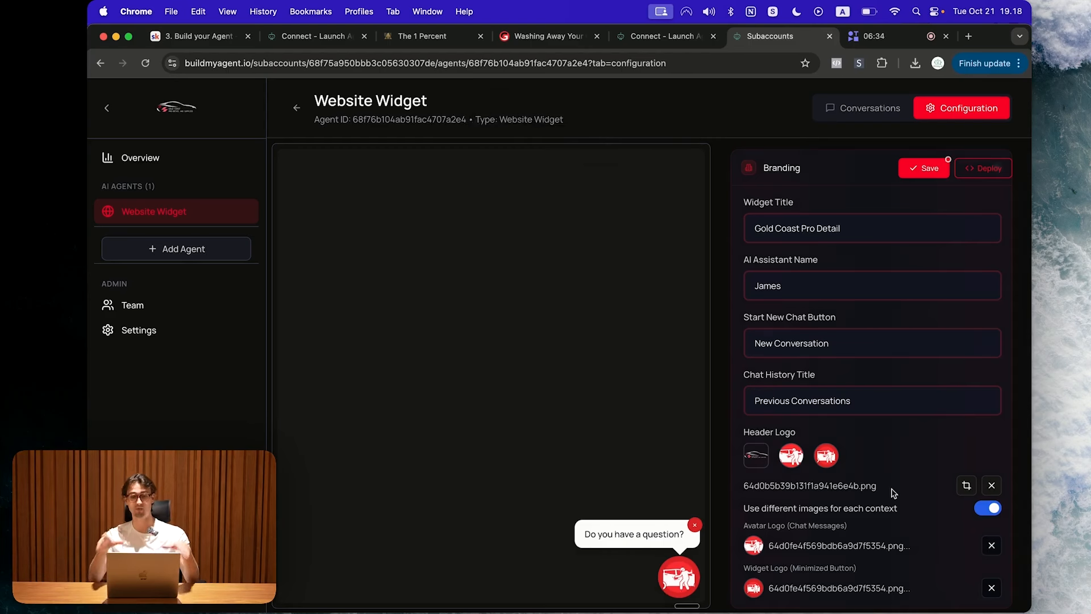
left_click(925, 170)
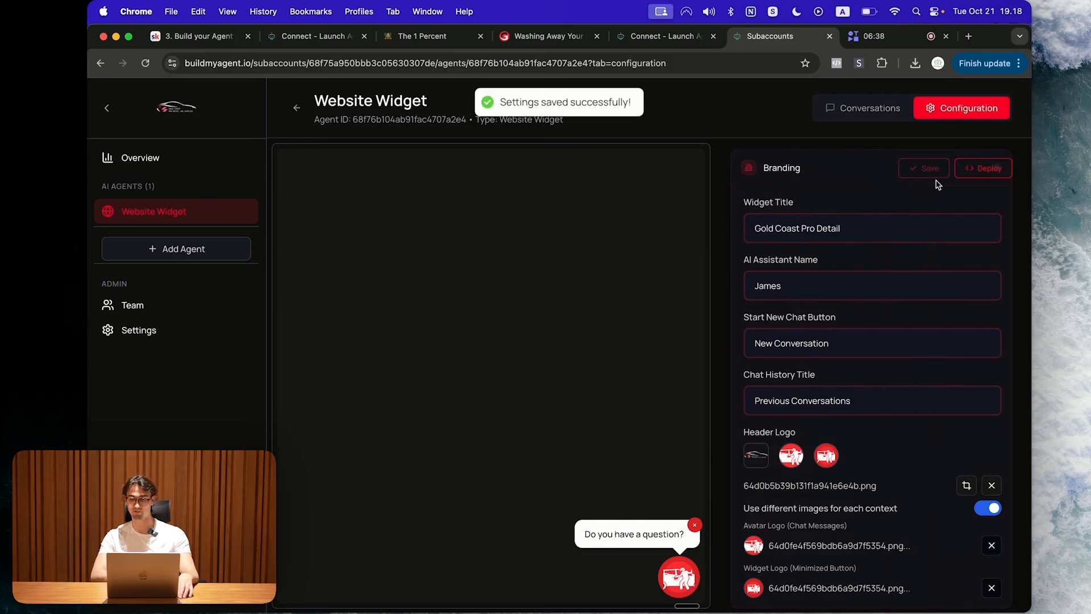
Step: Copy the chat widget's embed script from the Deploy installation instructions
left_click(989, 170)
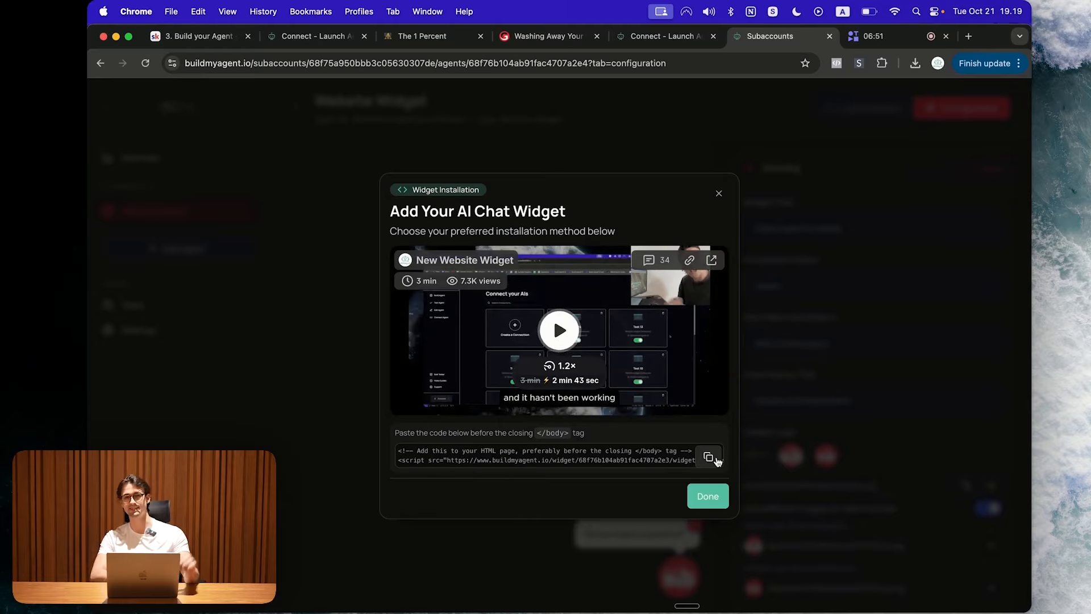
left_click(715, 459)
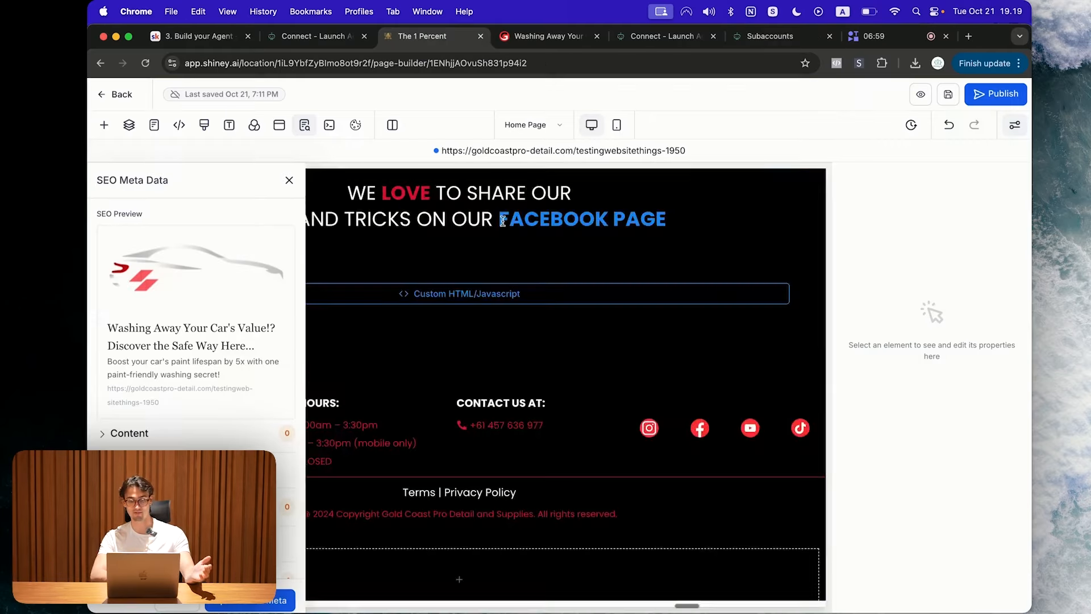
scroll(556, 391, "up", 15)
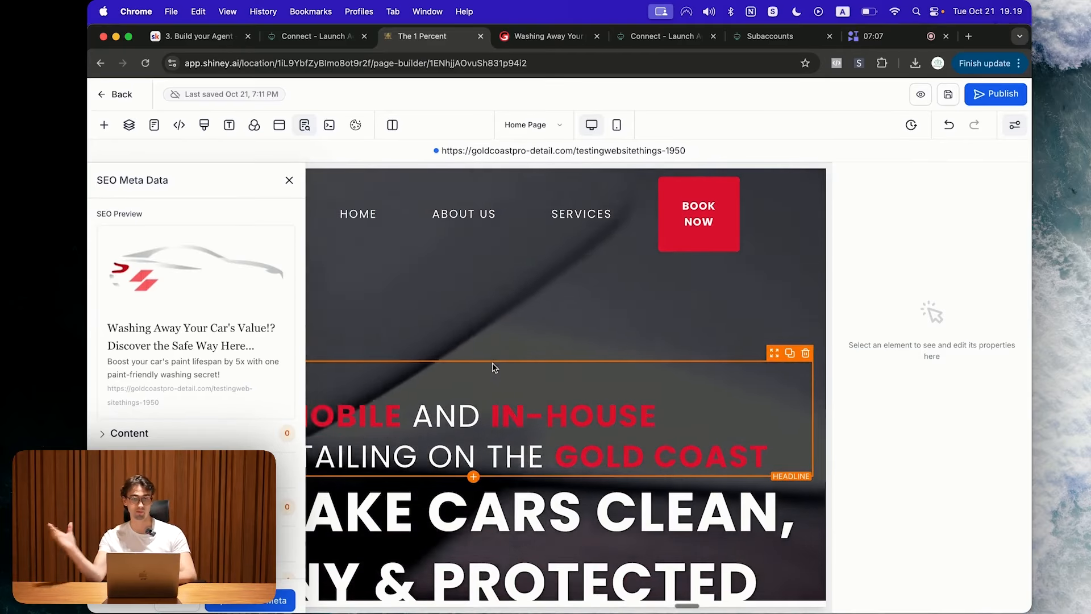
Step: Add a Custom Code element to the empty footer column and paste the widget script
scroll(493, 366, "down", 15)
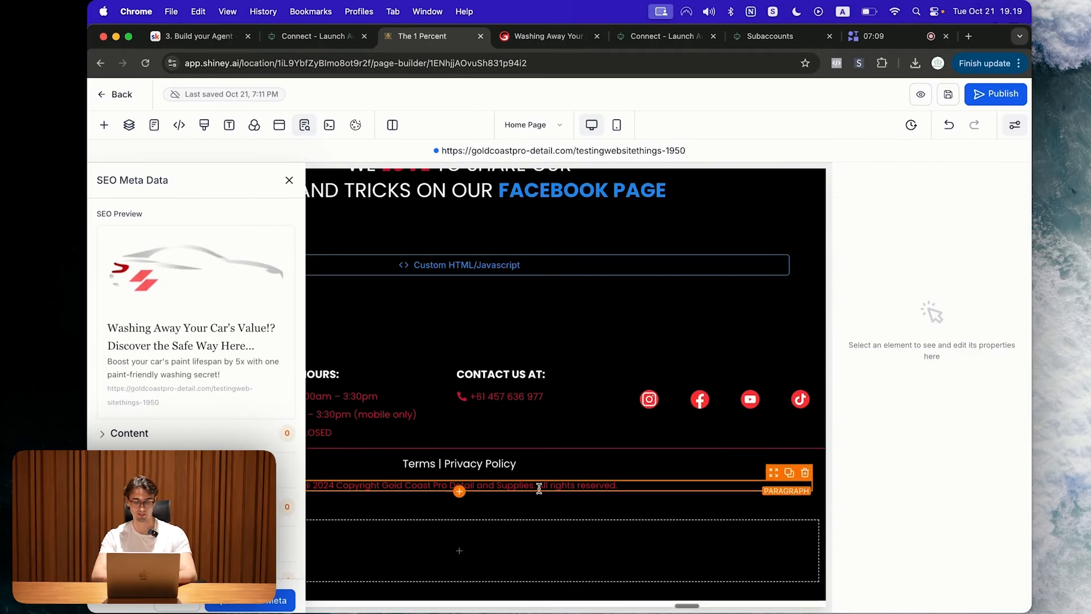
left_click(418, 539)
left_click(444, 549)
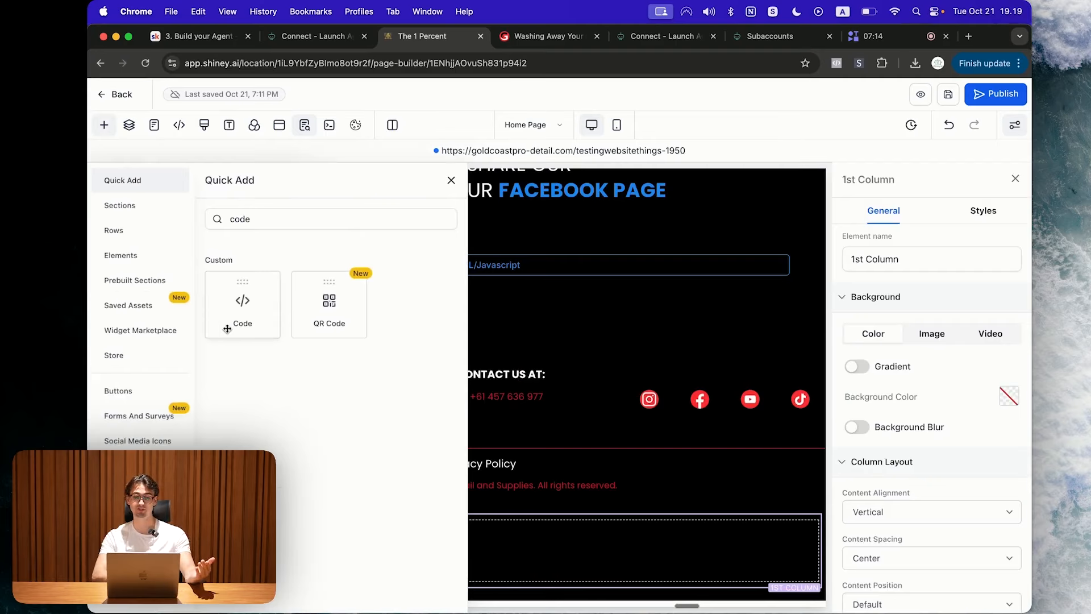
left_click(255, 286)
left_click(958, 303)
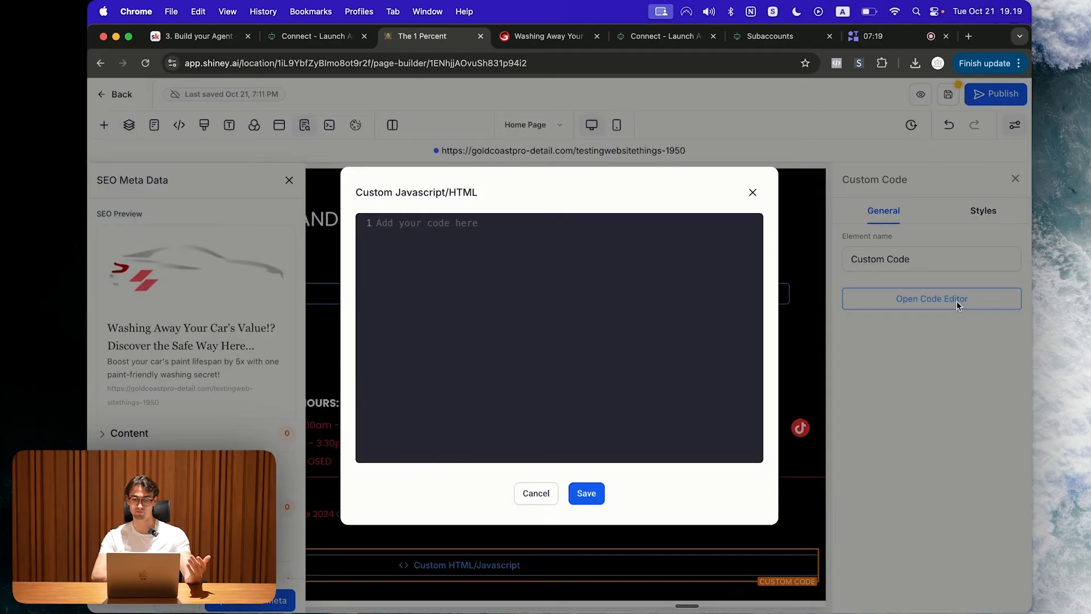
key("super+v")
Step: Recopy the BuildMyAgent install code, save it in the element, then save and publish the page
left_click(770, 36)
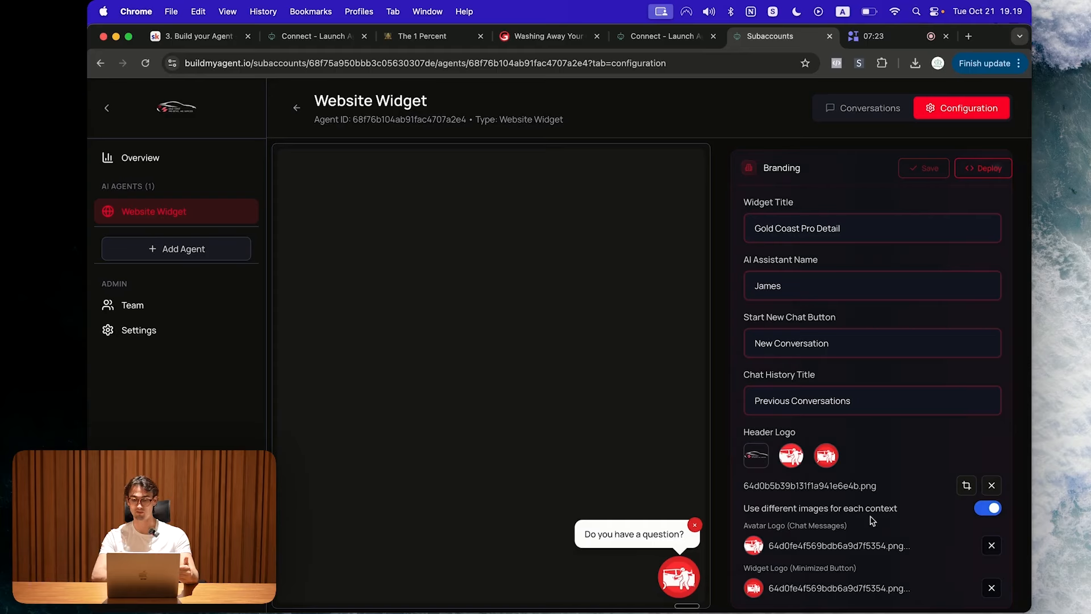
left_click(989, 168)
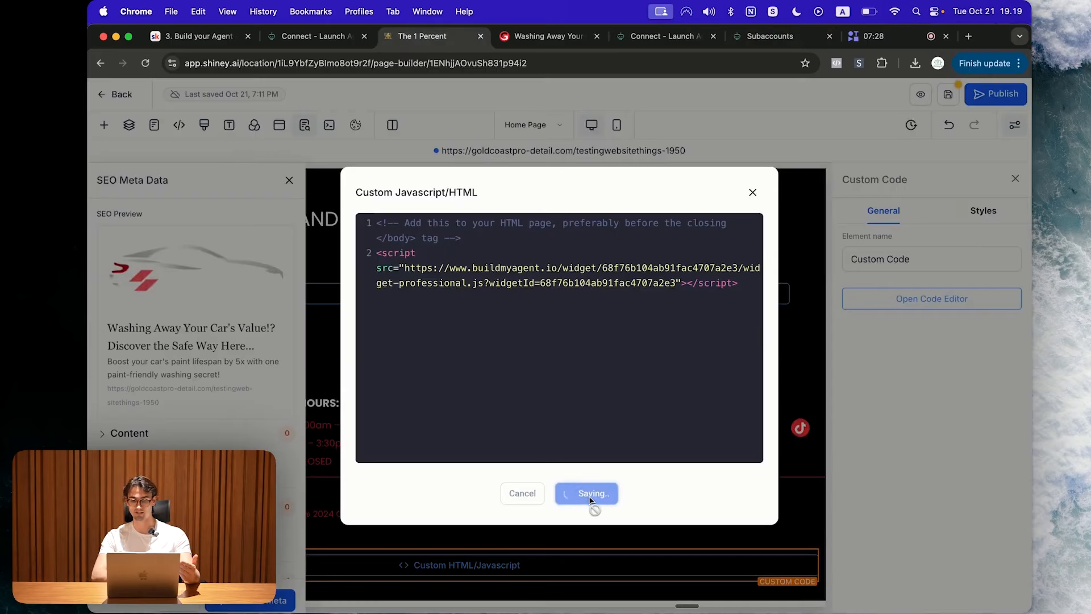
left_click(589, 493)
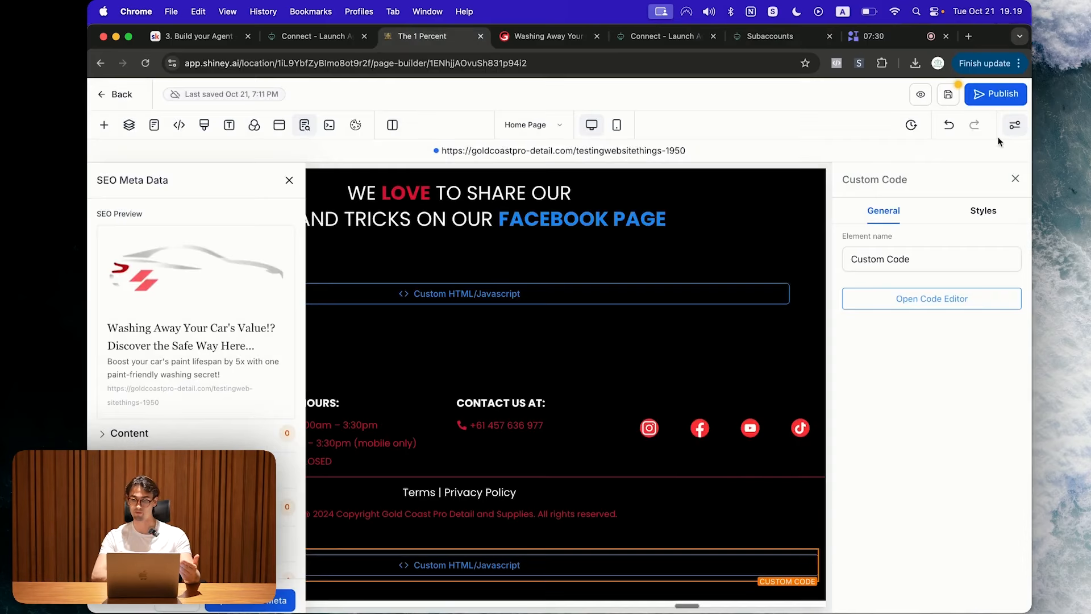
left_click(957, 97)
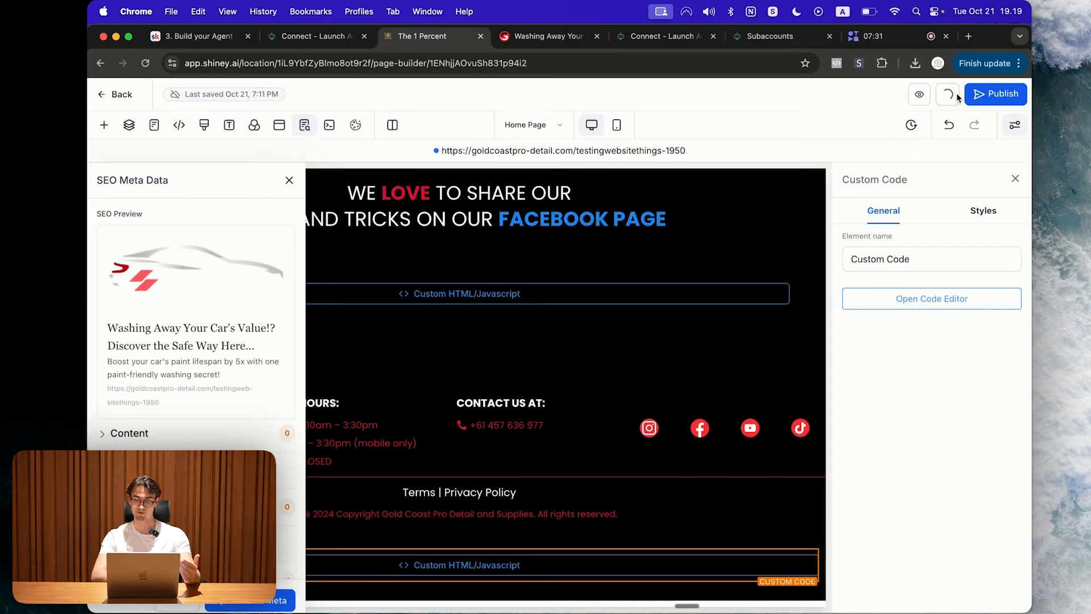
left_click(994, 97)
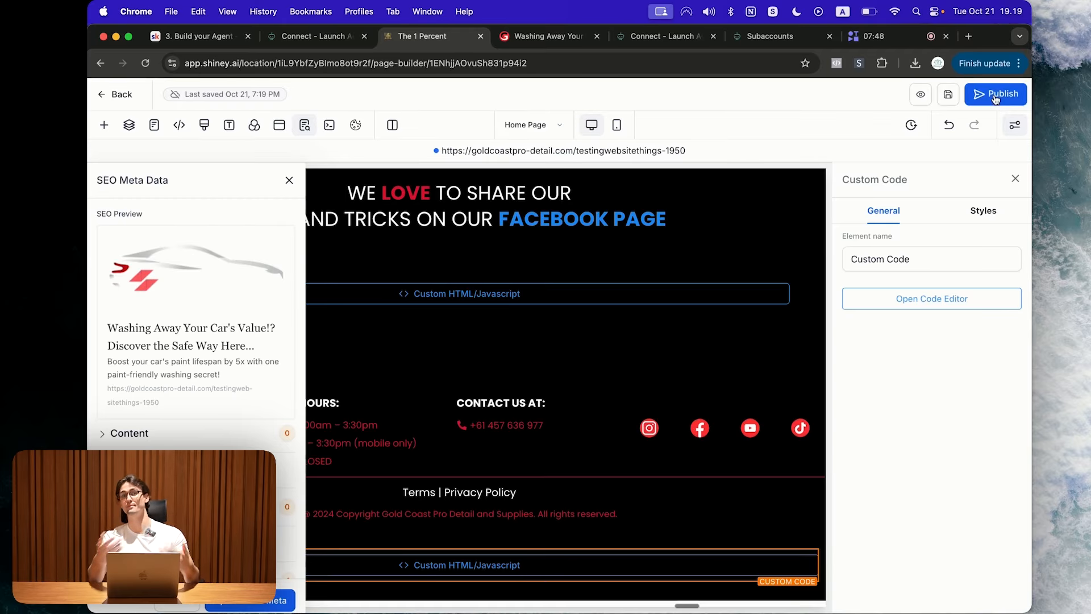
Step: On goldcoastpro-detail.com, open the chat widget and ask 'What services do you offer?'
left_click(547, 36)
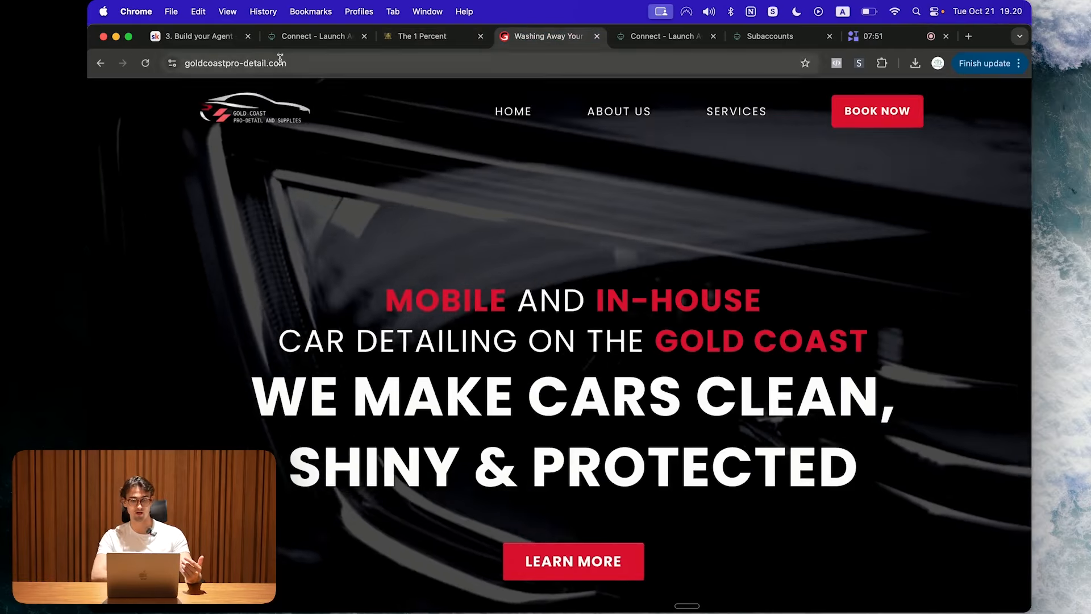
left_click(999, 582)
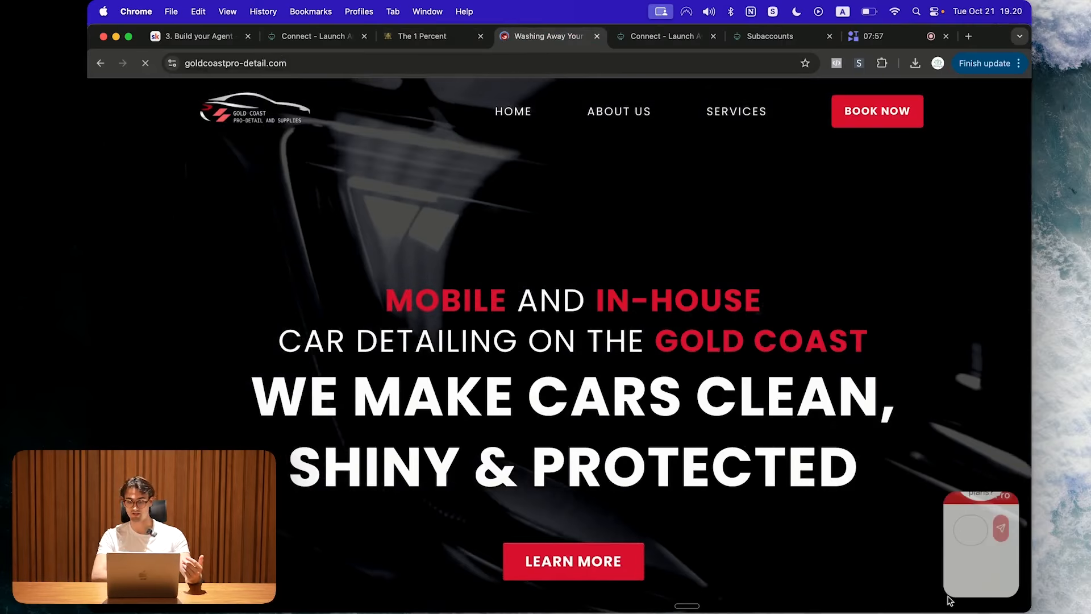
left_click(1003, 188)
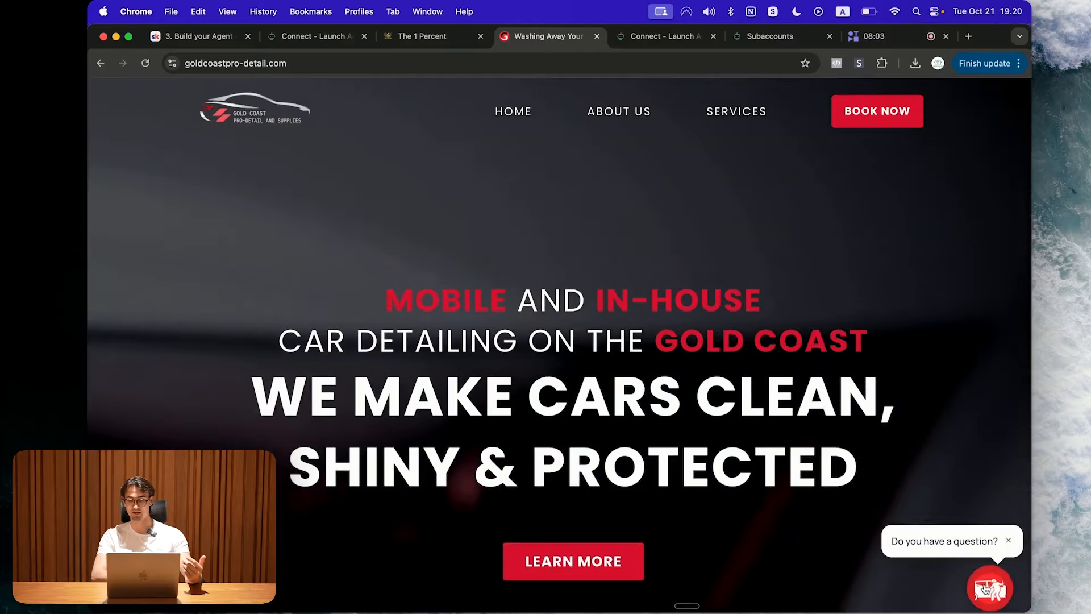
left_click(987, 590)
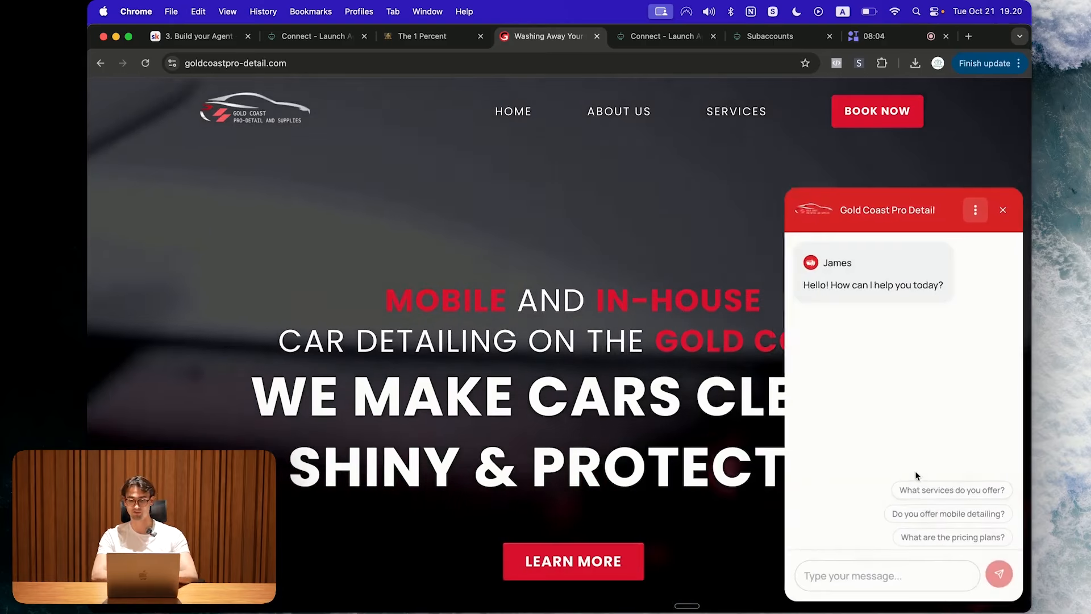
left_click(926, 499)
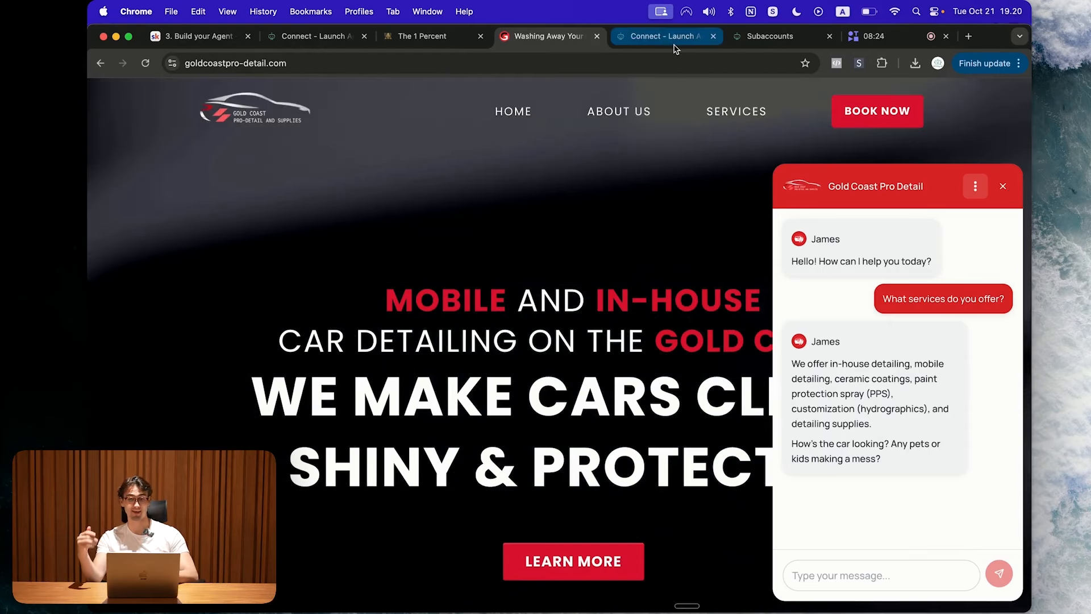
left_click(770, 36)
Step: Start a new agent and pick Instagram DMs as its integration
left_click(198, 250)
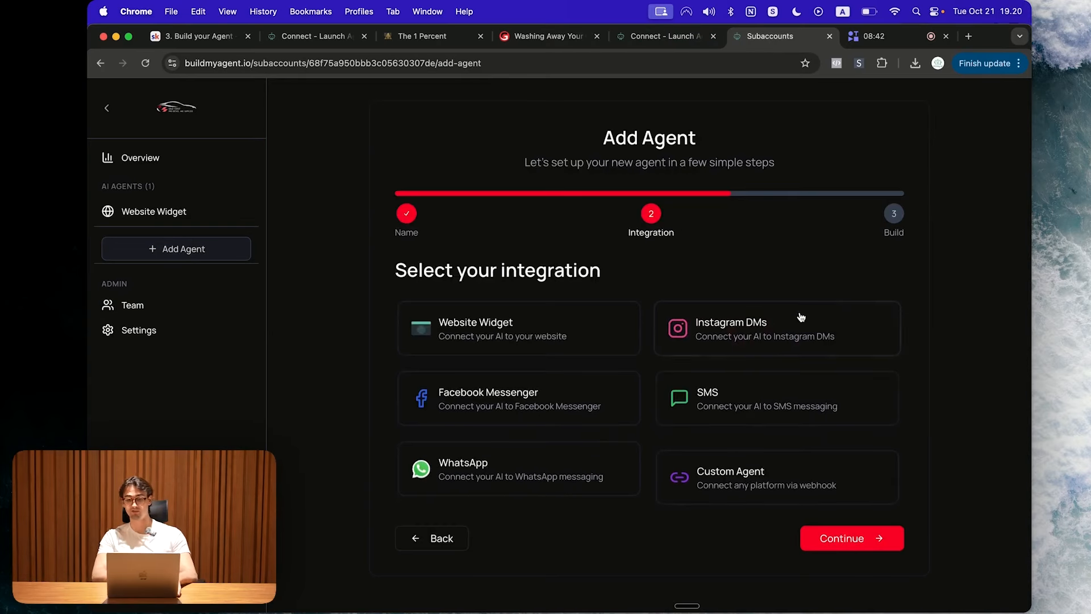
left_click(801, 318)
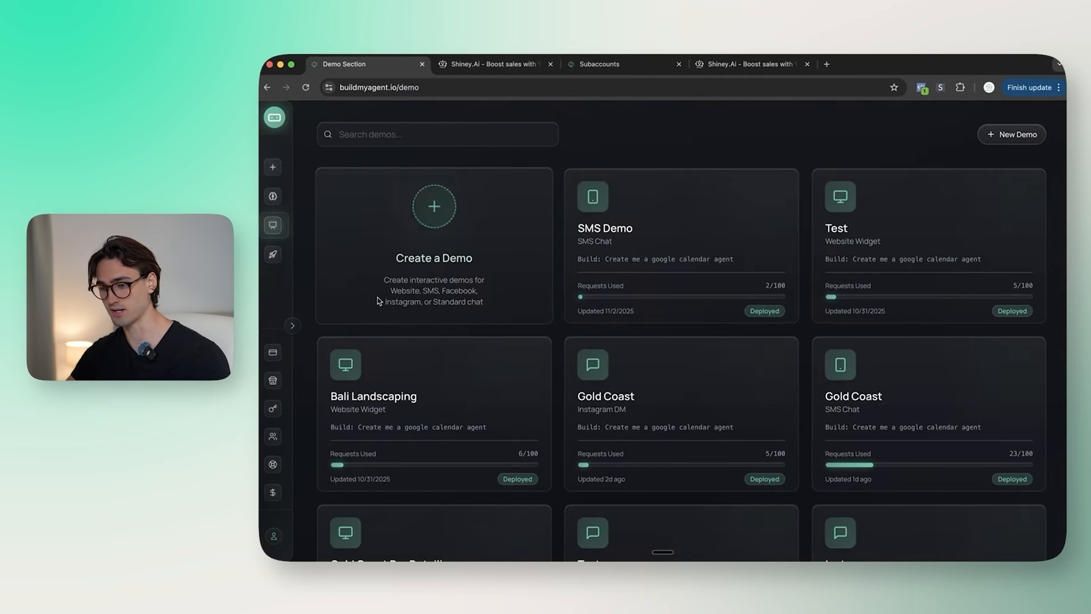
Step: Create a Standard Chat demo called 'Shiney Embedded Agent' on the Shiney Website Agent build
left_click(275, 226)
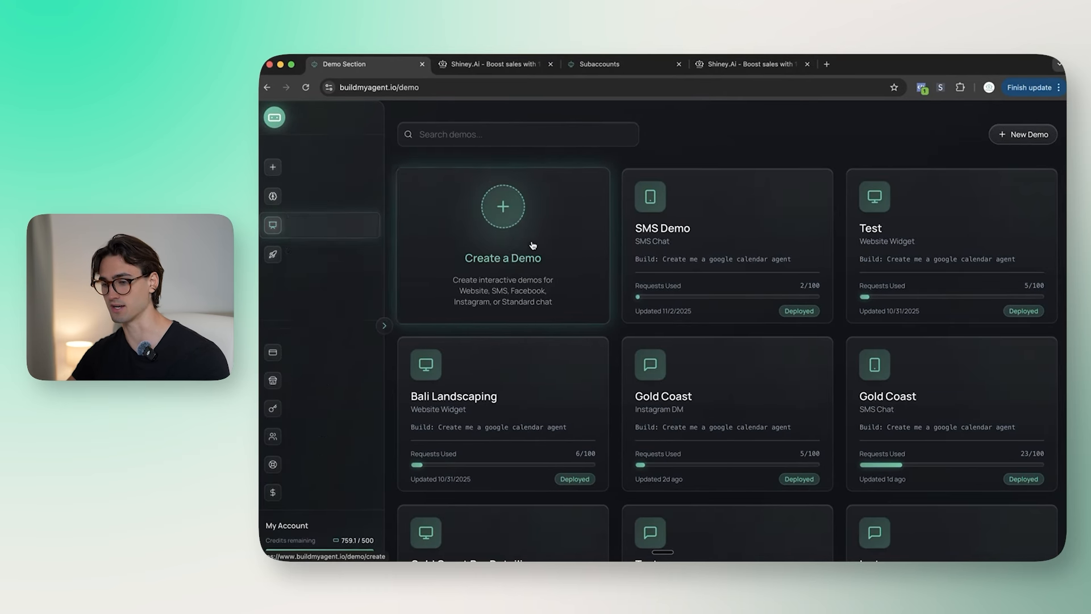
left_click(536, 248)
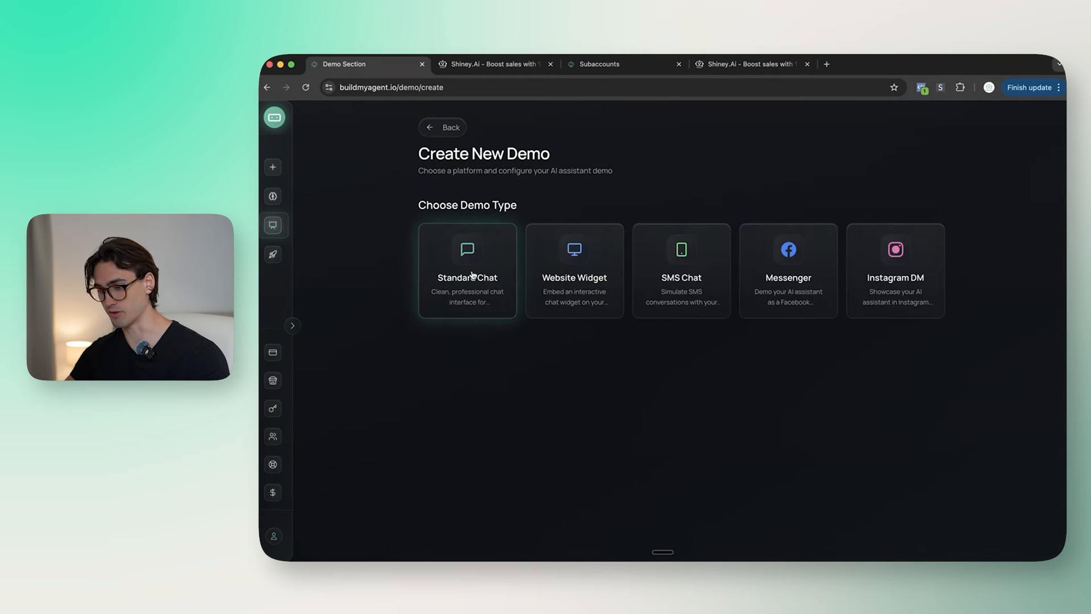
left_click(463, 244)
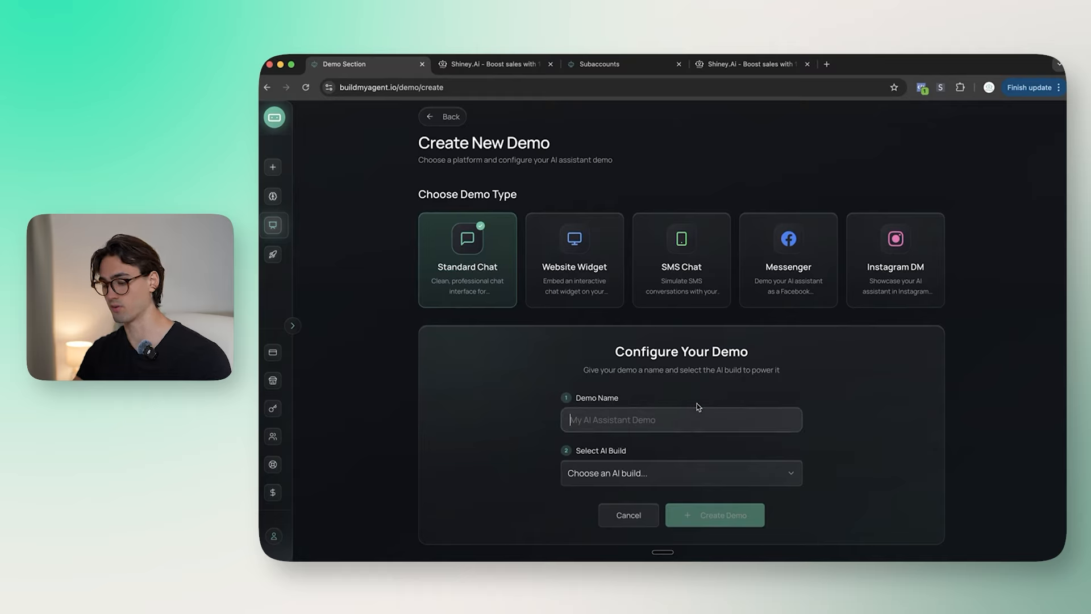
triple_click(745, 415)
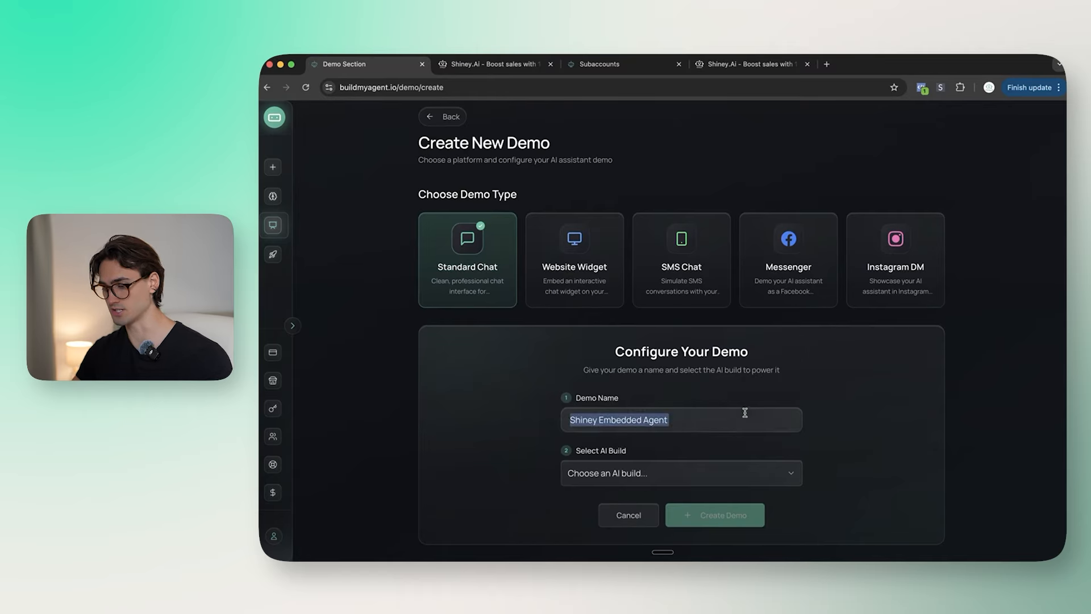
left_click(681, 473)
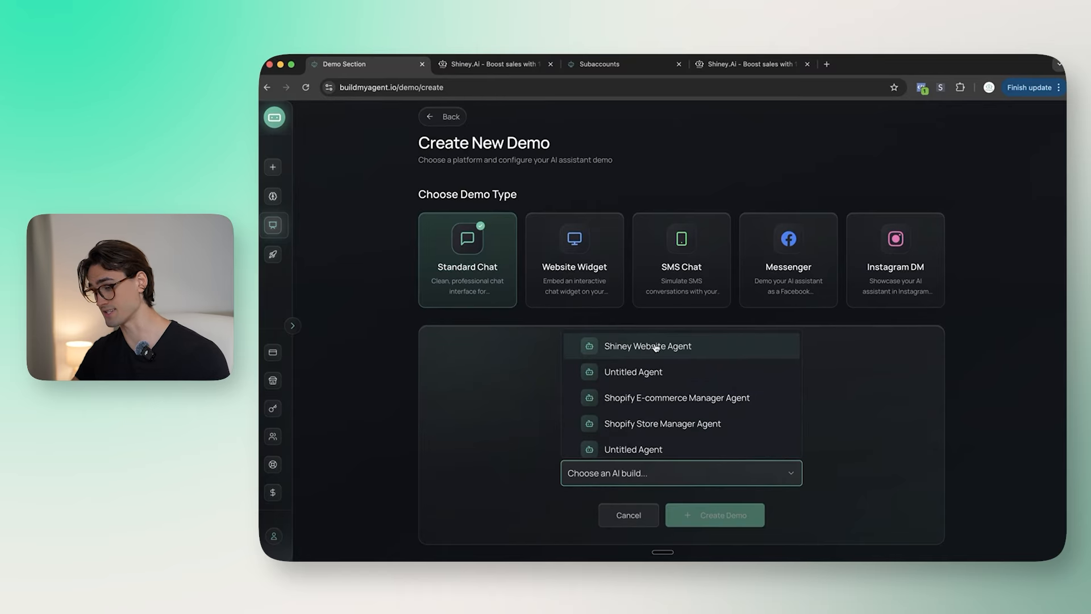
left_click(656, 347)
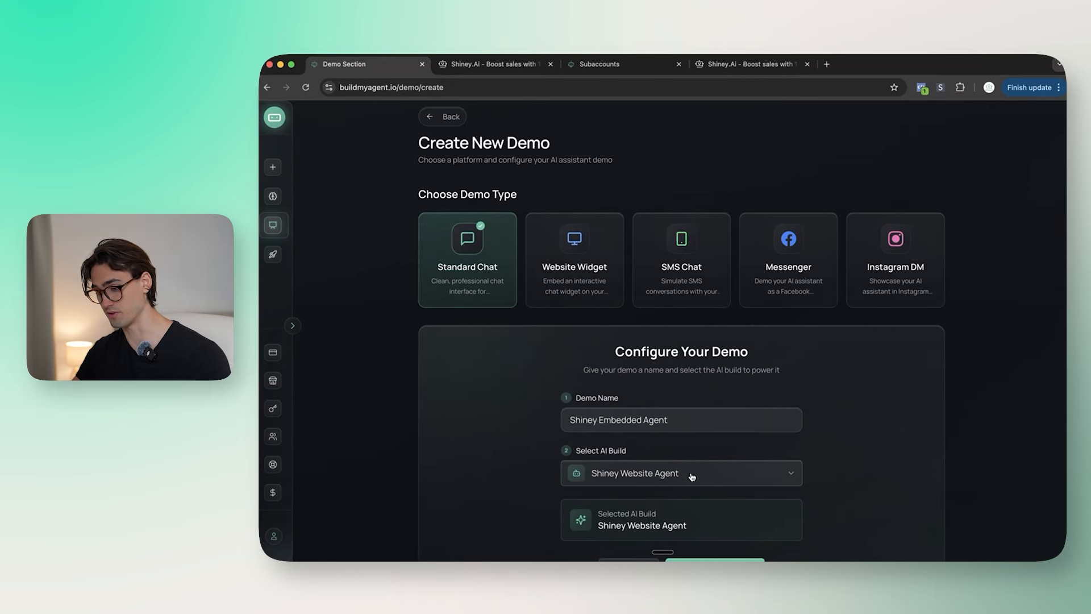
scroll(671, 478, "down", 1)
left_click(732, 515)
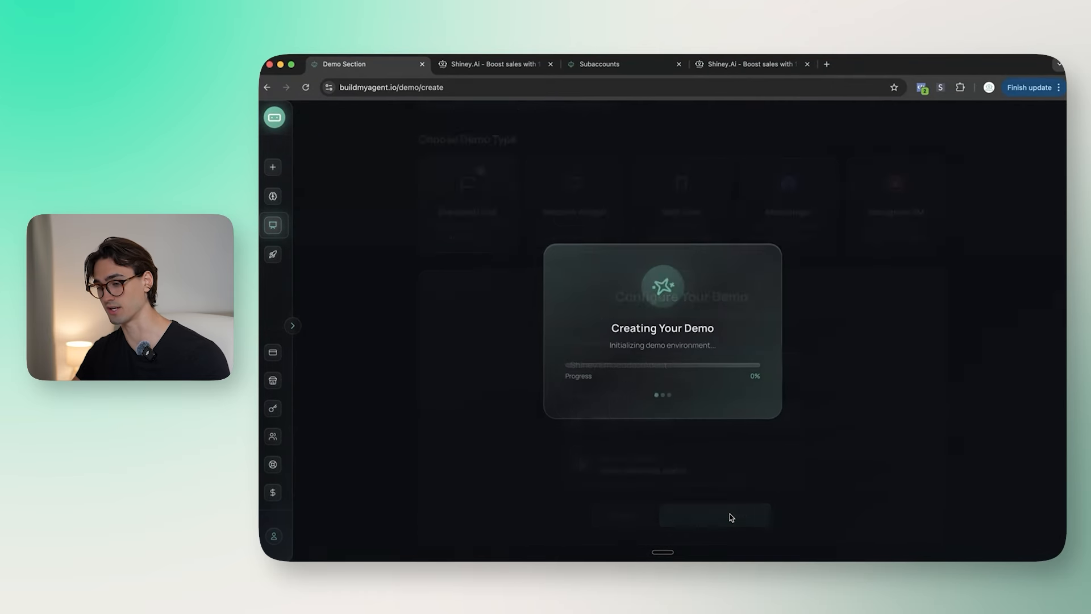
Step: Retitle the demo chat 'Shiney AI Agent' by inserting 'AI', and expand the Appearance settings
left_click(952, 210)
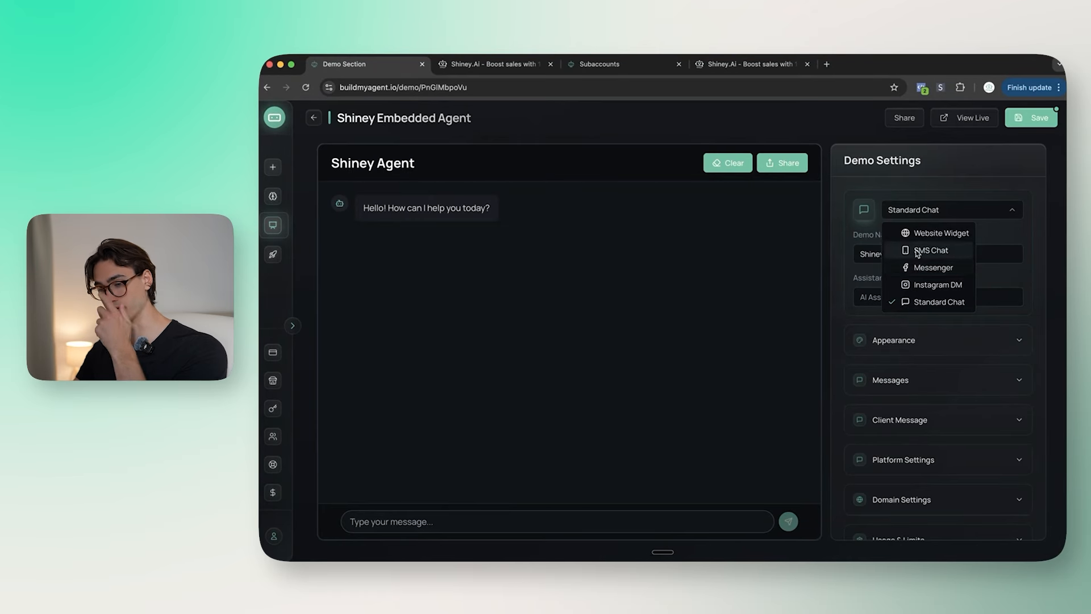
left_click(1019, 247)
type("AI")
left_click(938, 340)
scroll(927, 285, "down", 3)
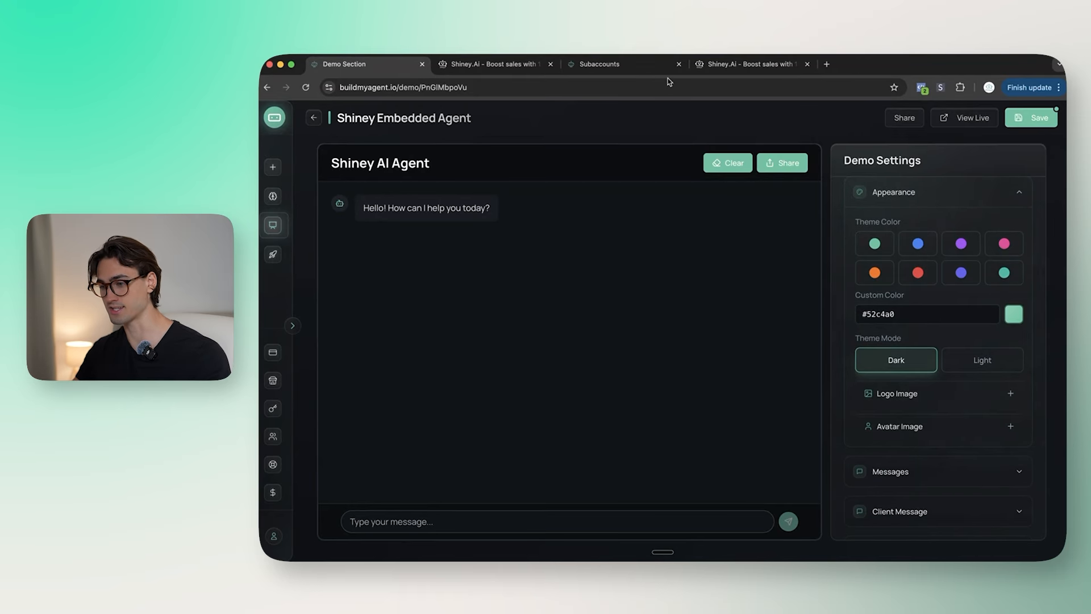
left_click(503, 64)
Step: Screenshot the SHINEY wordmark and search 'hexi from picture' for a colour picker
key("shift+super+4")
left_click_drag(599, 292, 804, 379)
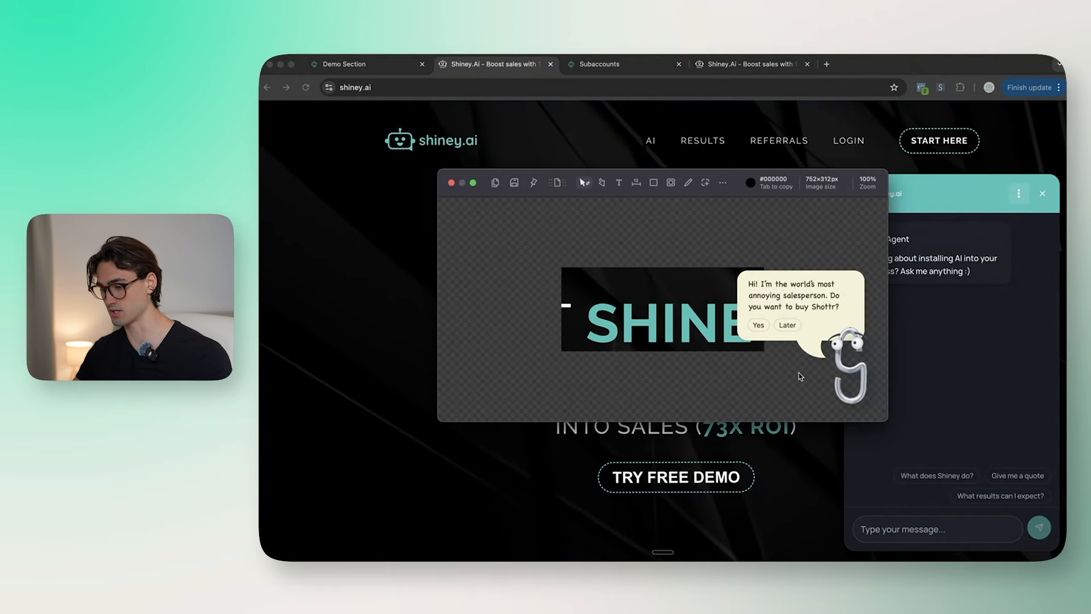
key("Escape")
key("super+t")
type("hexi from picture")
key("Return")
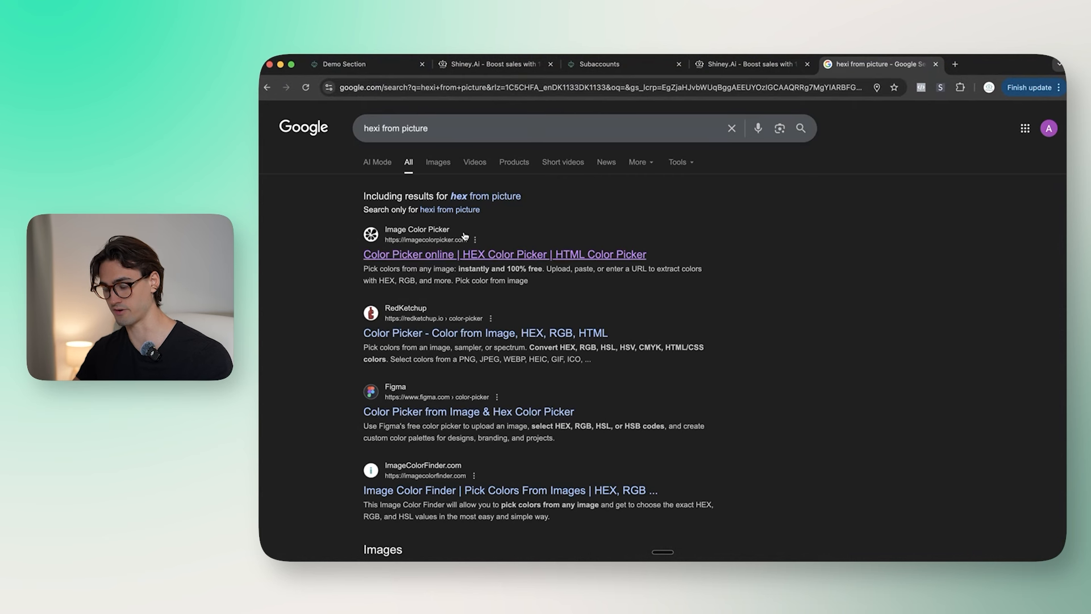
Step: Paste the screenshot into imagecolorpicker.com and copy the teal HEX #41c2ba
left_click(465, 254)
scroll(569, 272, "down", 3)
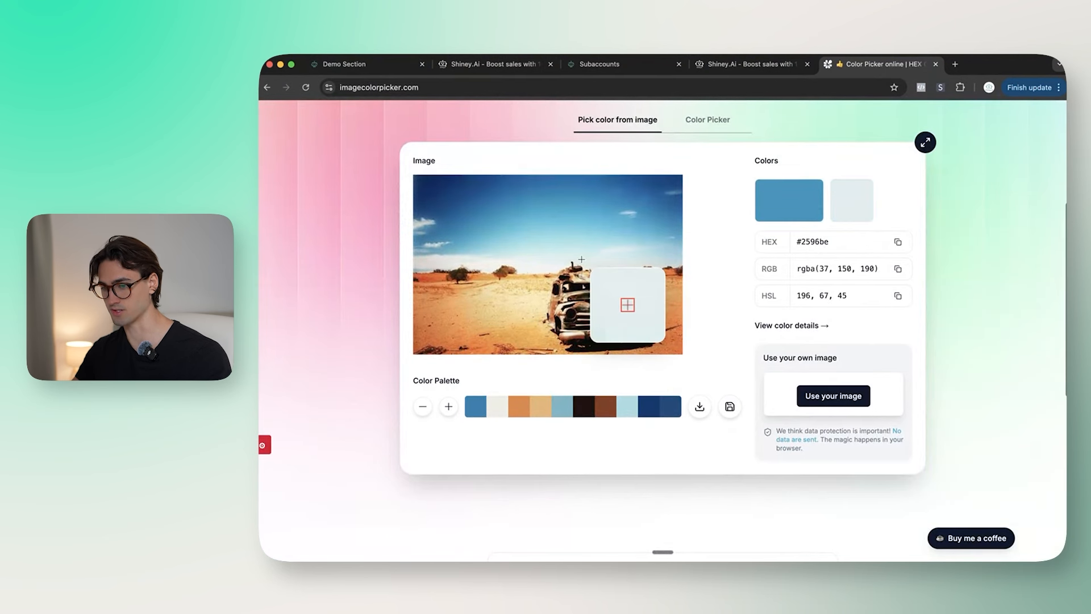
key("super+v")
left_click(511, 297)
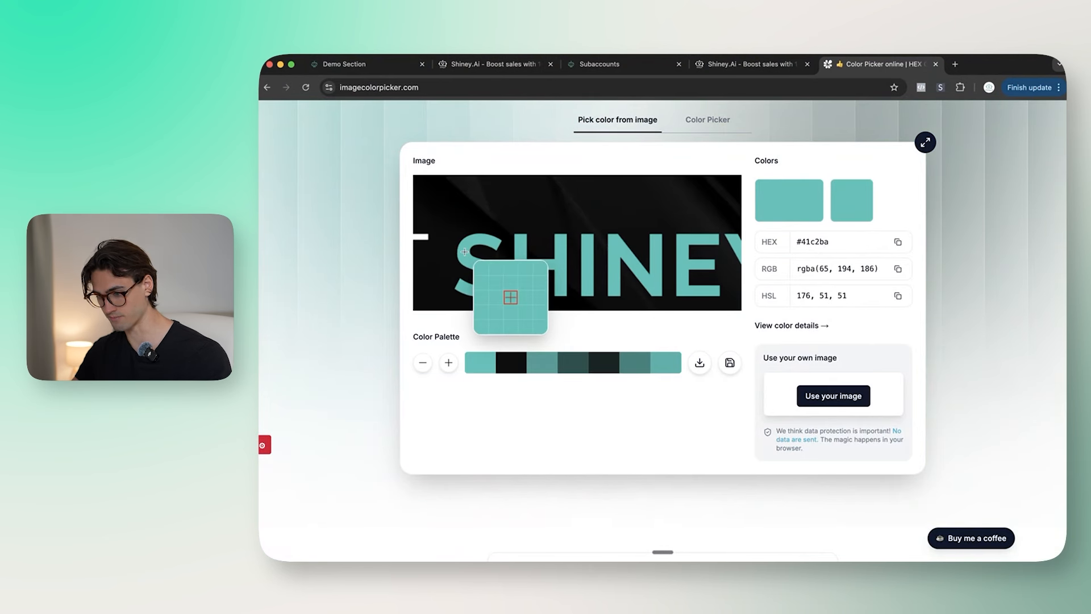
left_click(382, 66)
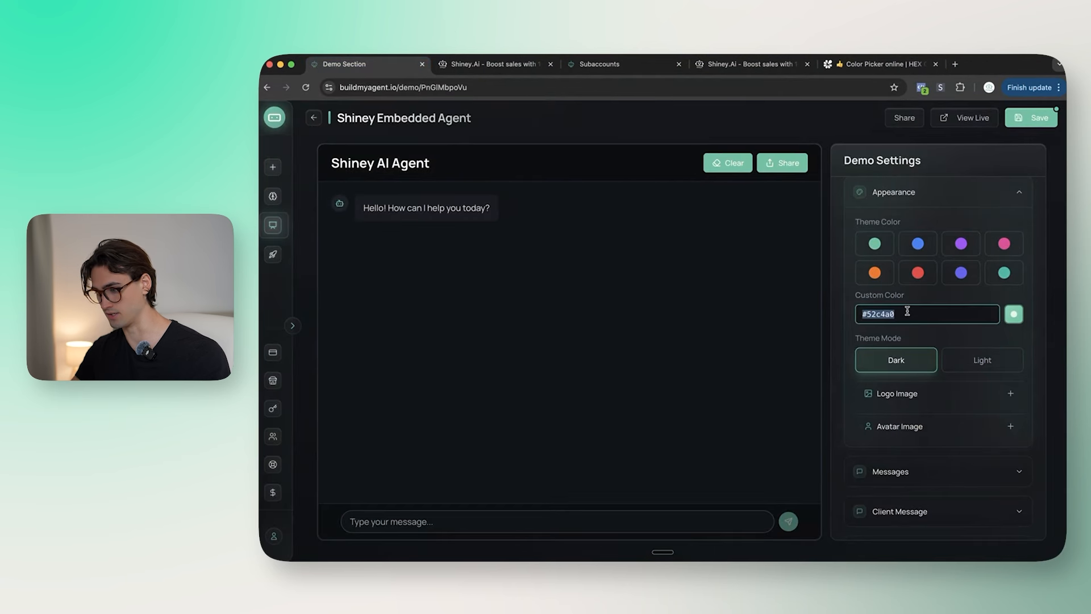
Step: Enter #41c2ba as the custom colour and keep the theme in Dark mode
left_click(927, 335)
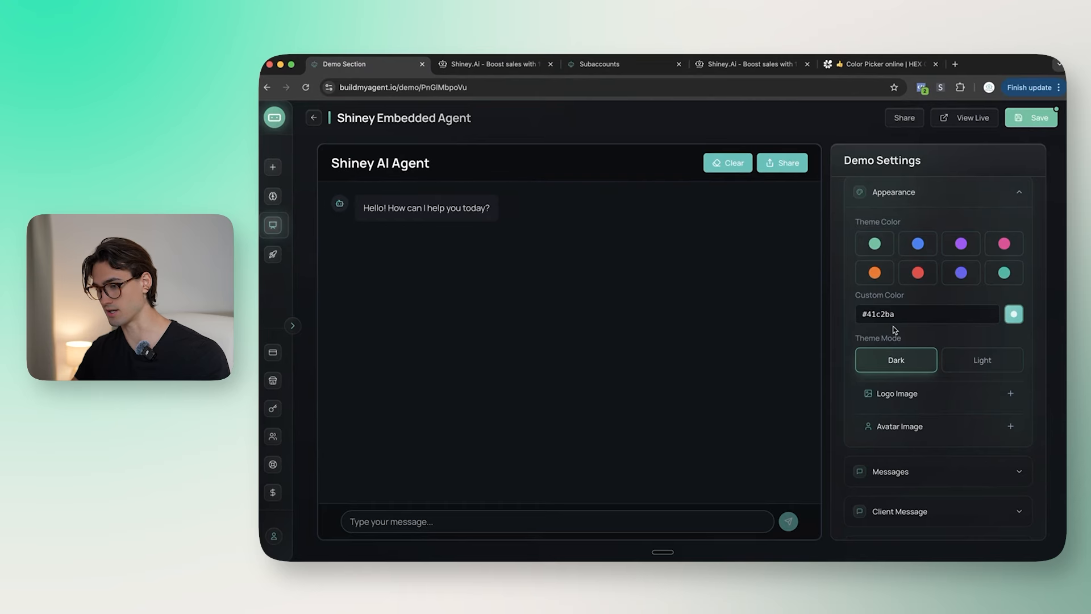
scroll(909, 330, "down", 2)
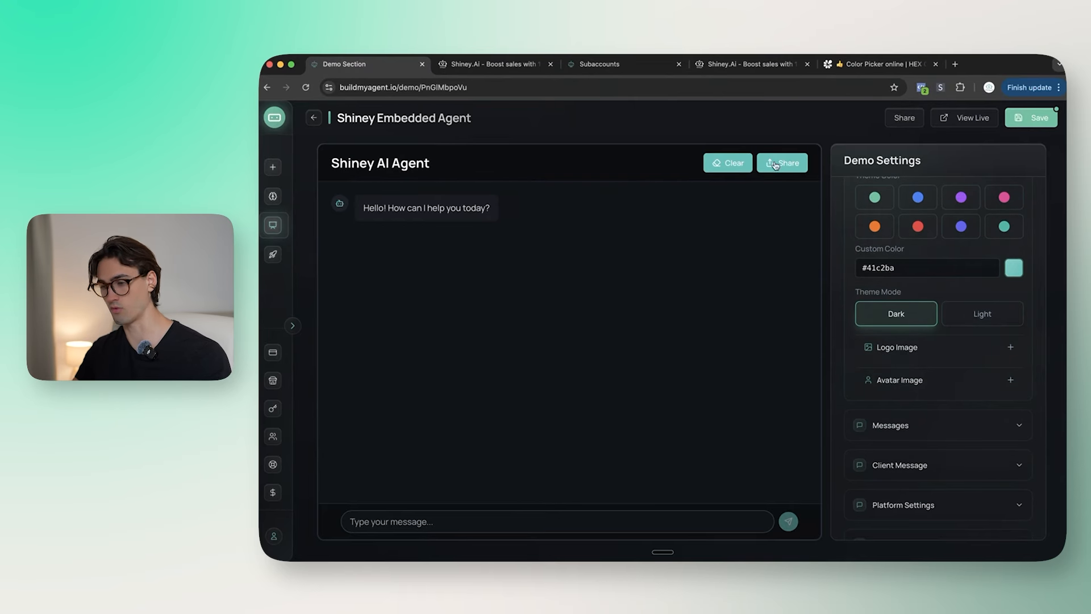
left_click(971, 316)
left_click(921, 314)
left_click(978, 312)
left_click(890, 318)
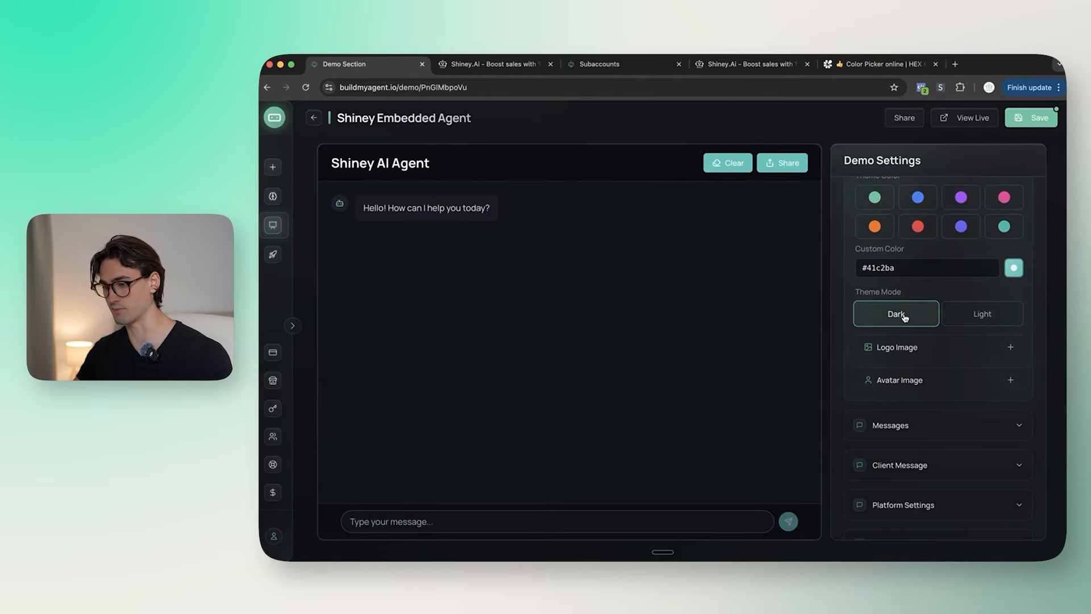
Step: Copy the shiney.ai logo's image address into Custom Logo URL and save the demo
left_click(489, 64)
scroll(483, 207, "down", 12)
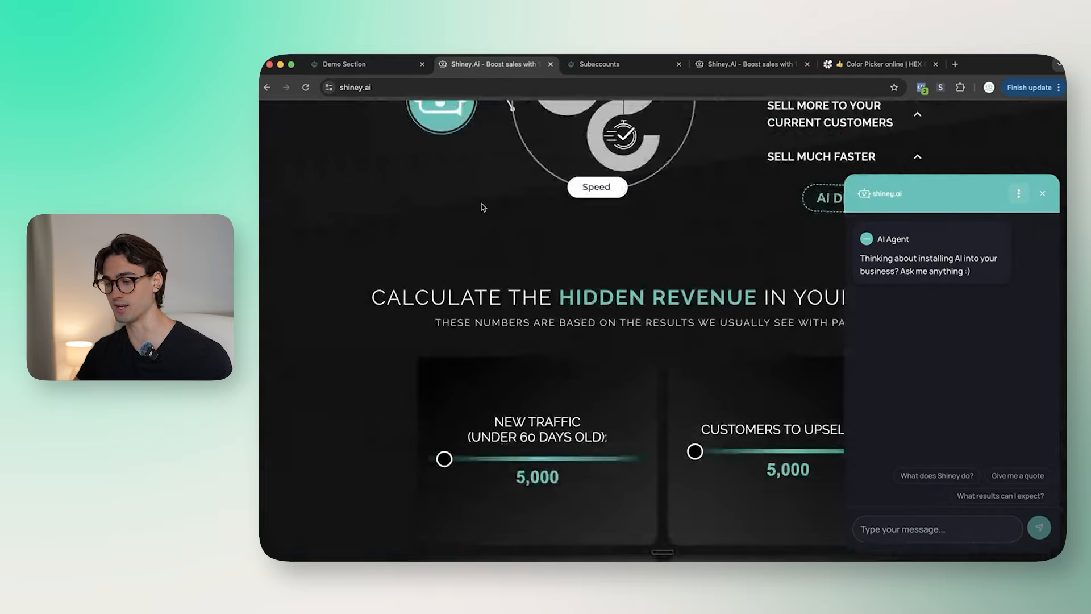
left_click(373, 64)
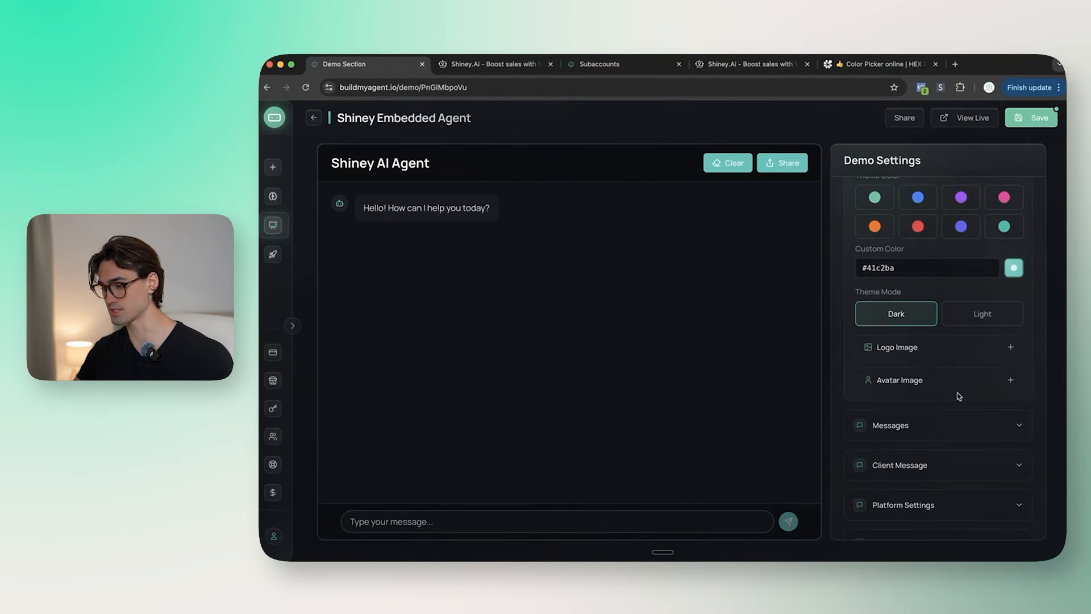
scroll(938, 353, "down", 1)
left_click(922, 313)
left_click(489, 64)
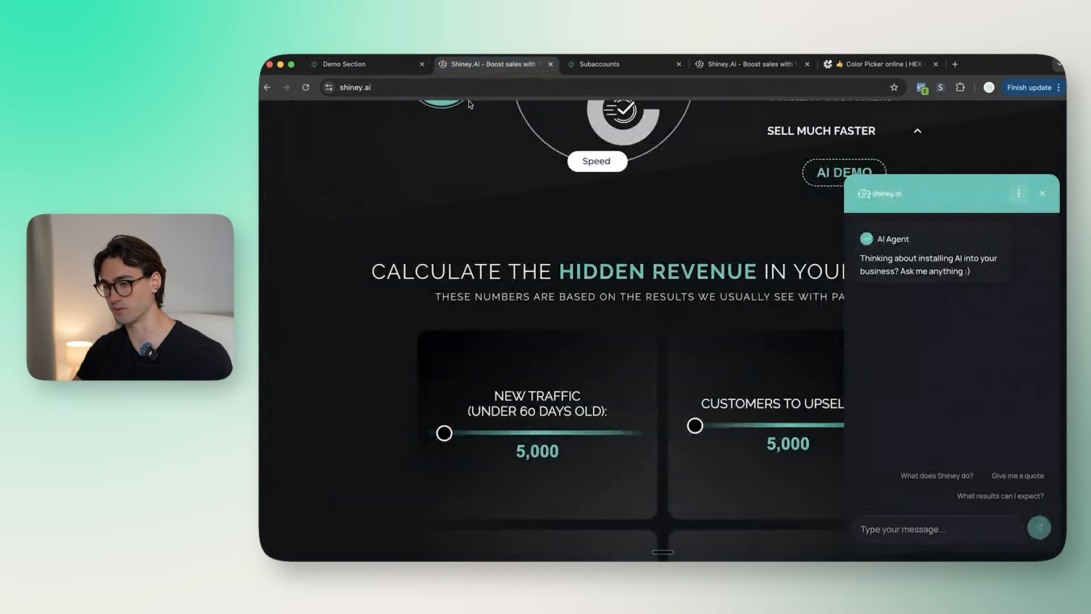
scroll(519, 171, "up", 12)
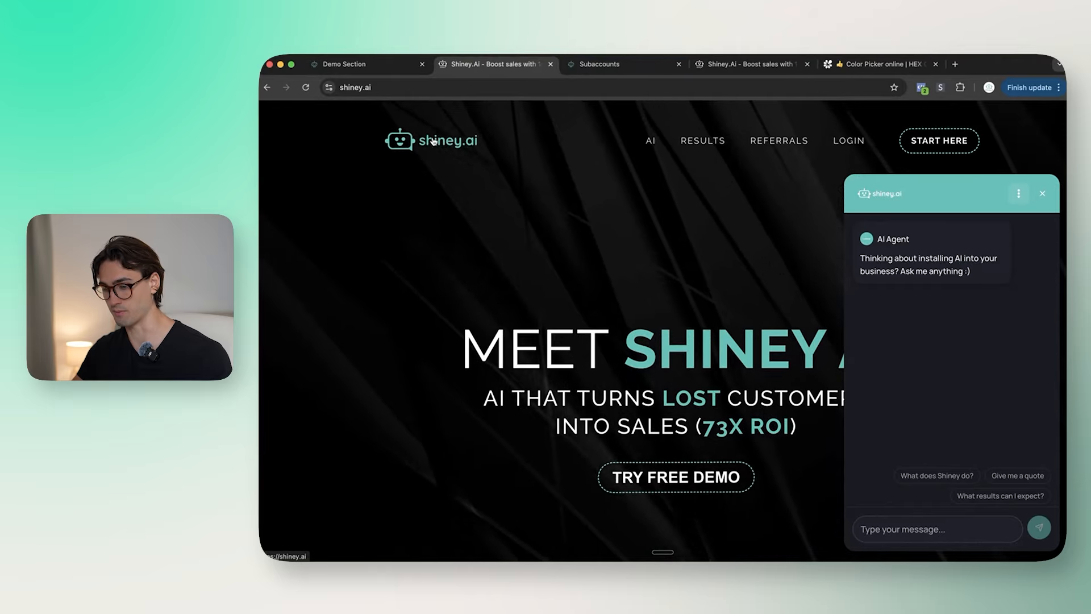
right_click(433, 137)
left_click(515, 267)
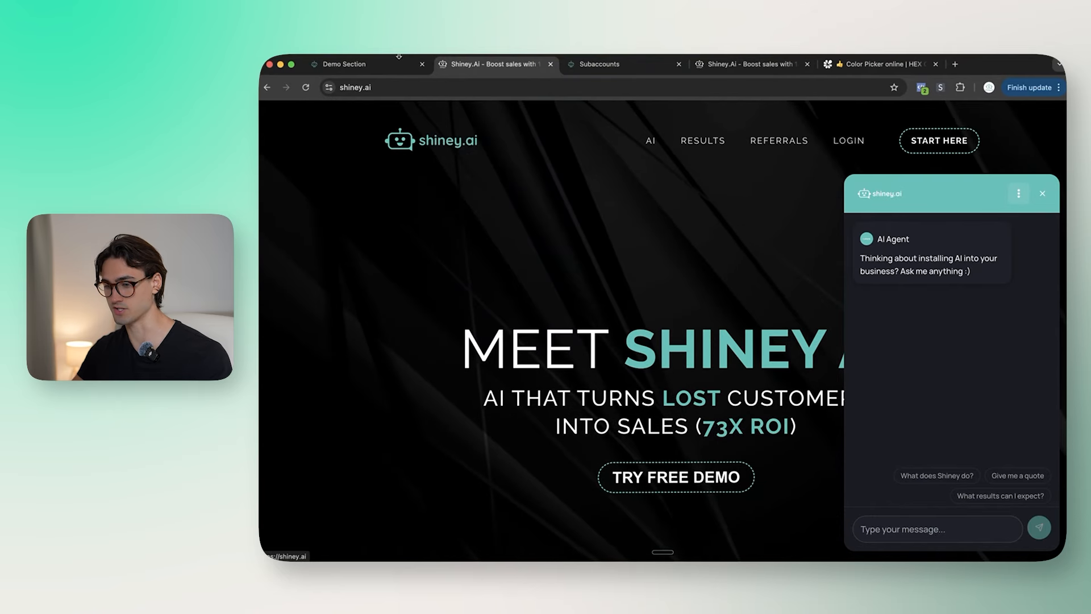
key("super+1")
left_click(931, 353)
key("super+v")
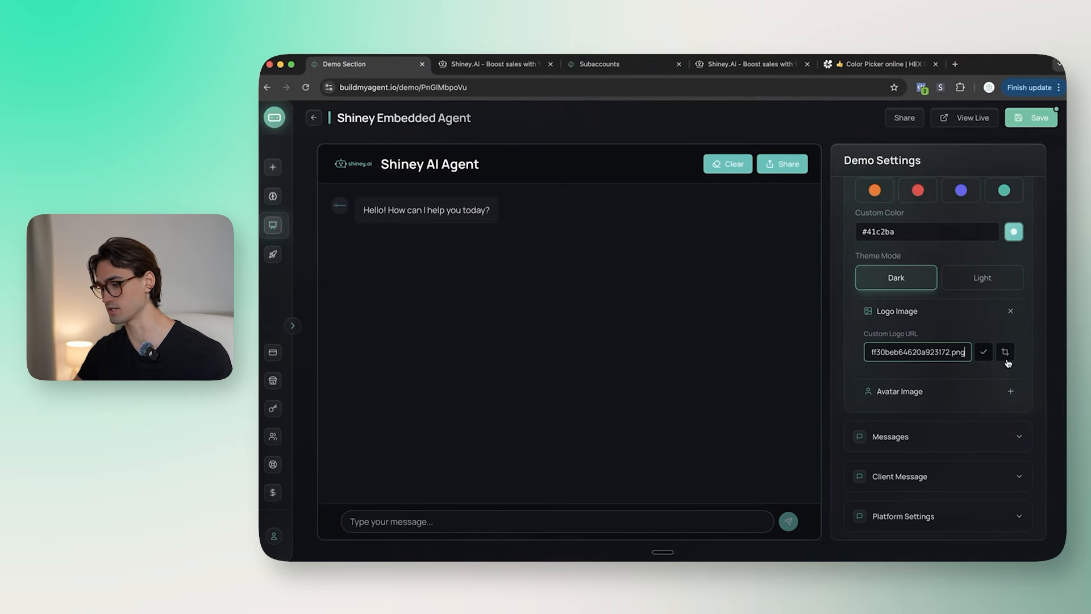
left_click(984, 352)
Step: Enlarge the chat header logo to 177px and apply the change
left_click(1005, 353)
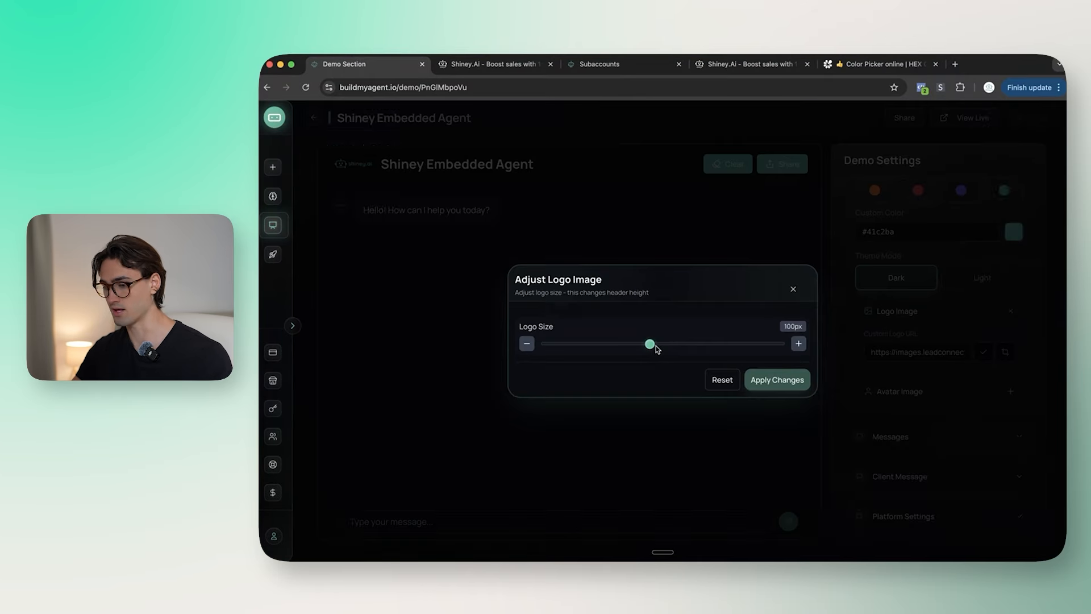
left_click_drag(691, 348, 713, 345)
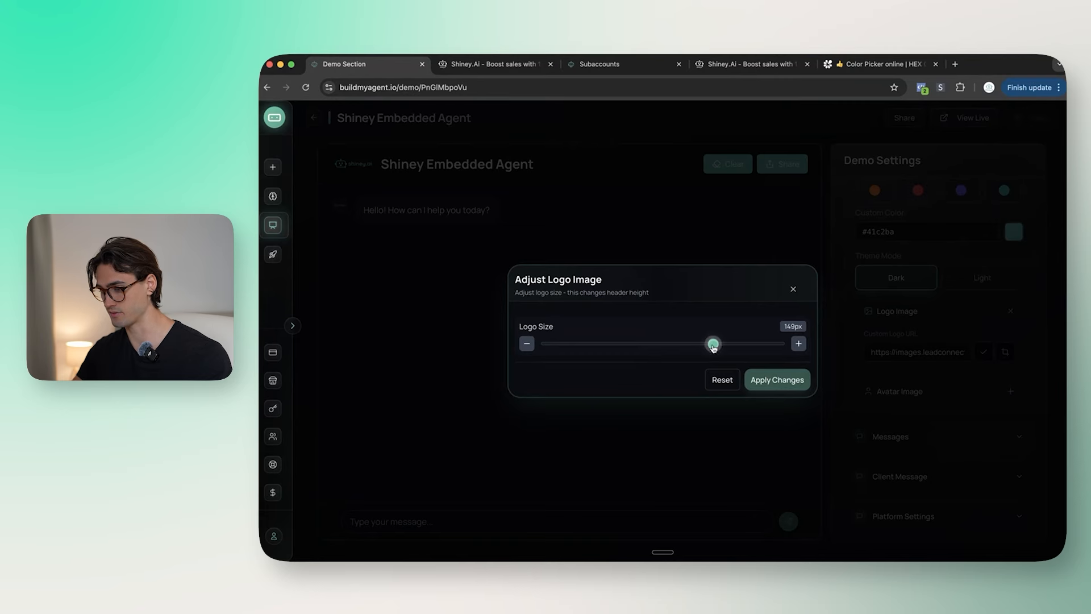
left_click(776, 381)
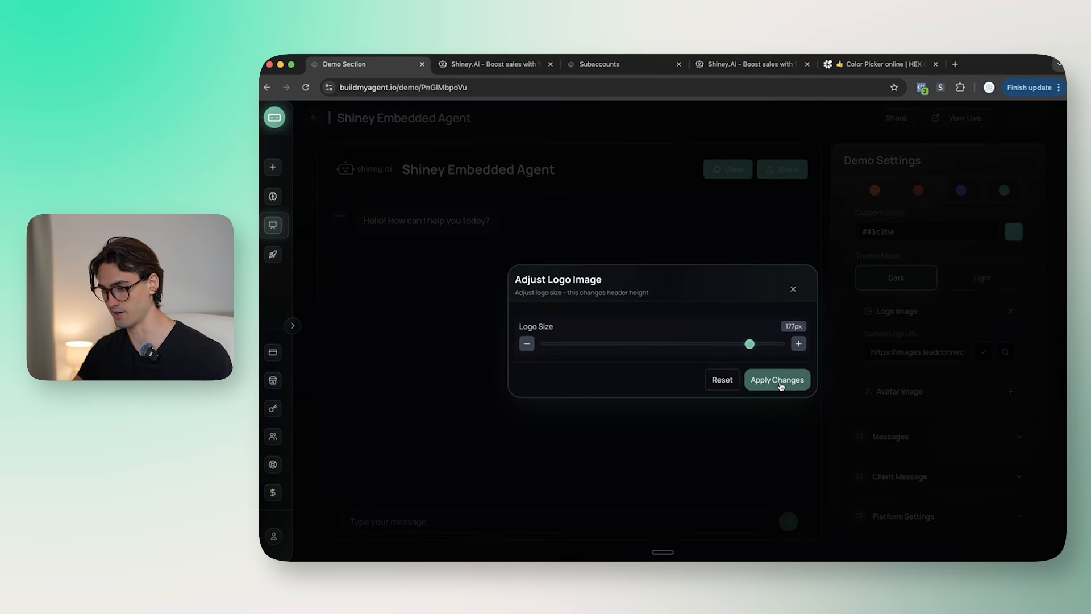
left_click(781, 383)
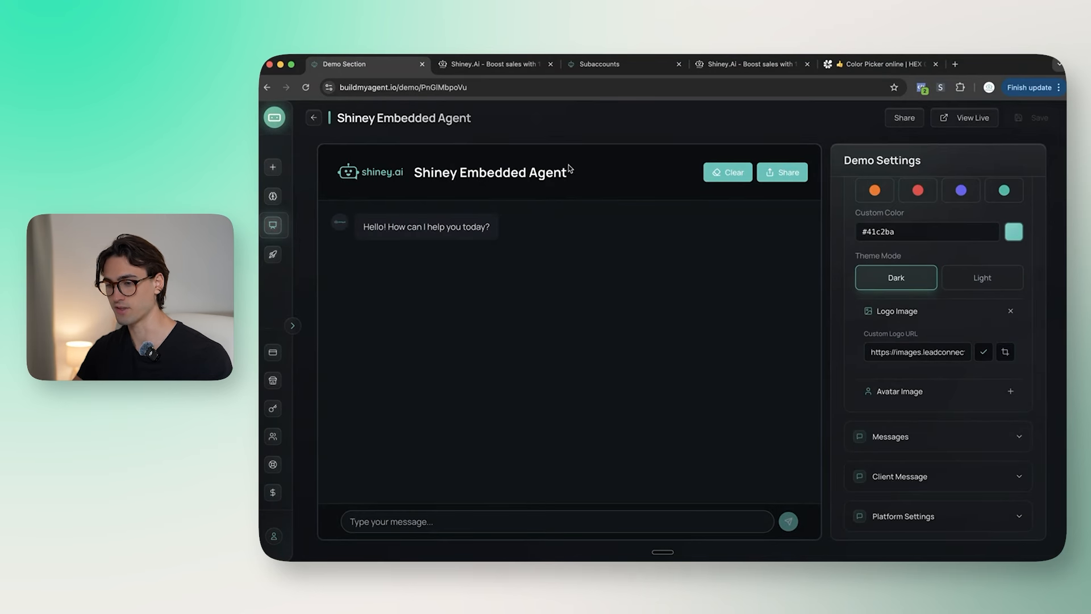
Step: Clear the demo name text and look over the chat type list without changing it
scroll(881, 319, "up", 4)
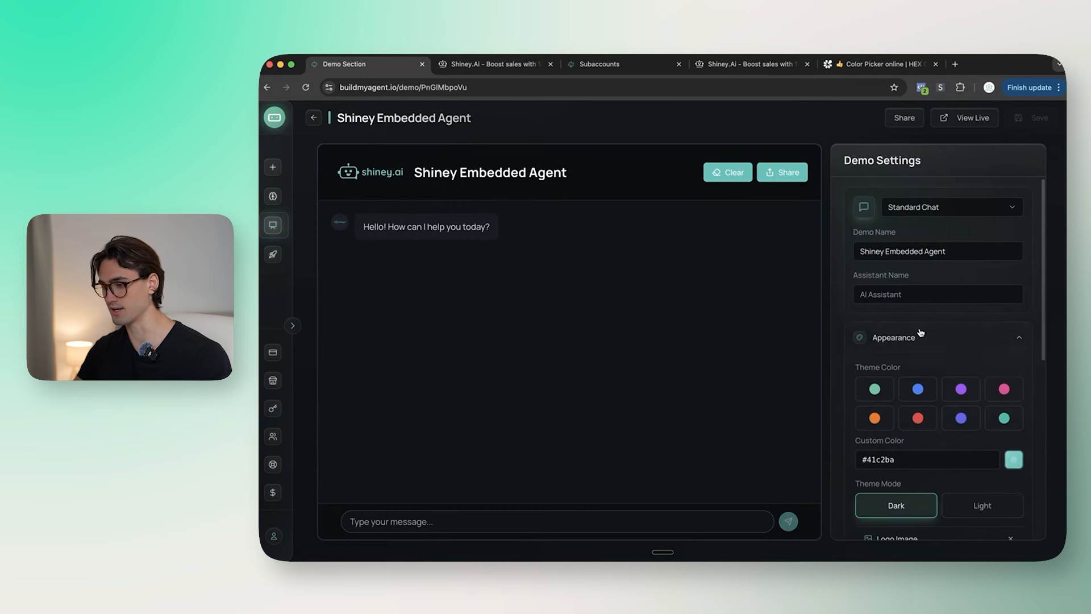
left_click_drag(860, 254, 945, 246)
key("BackSpace")
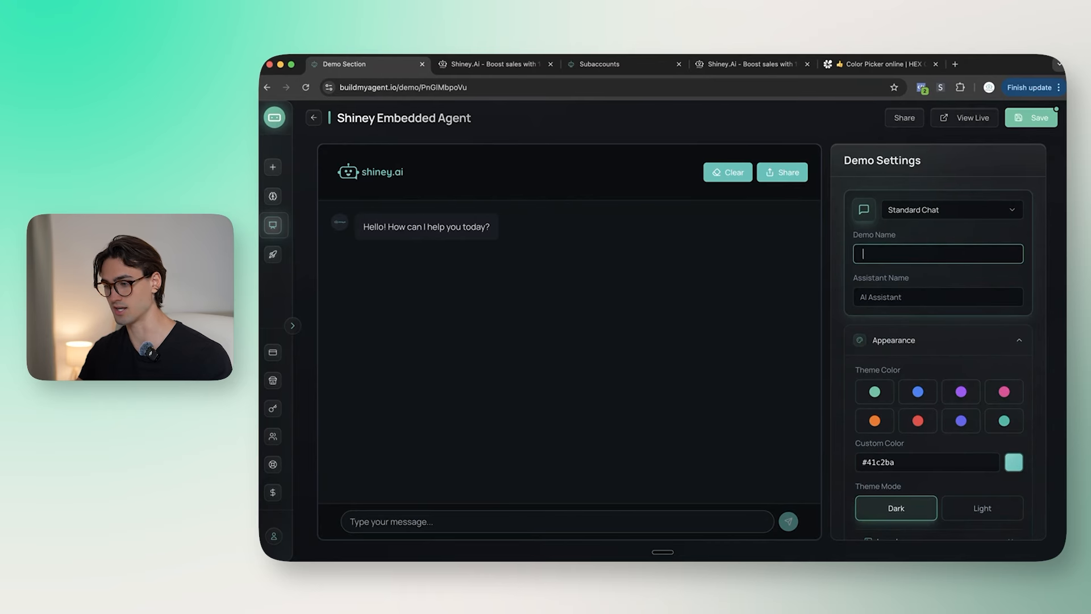
left_click(864, 273)
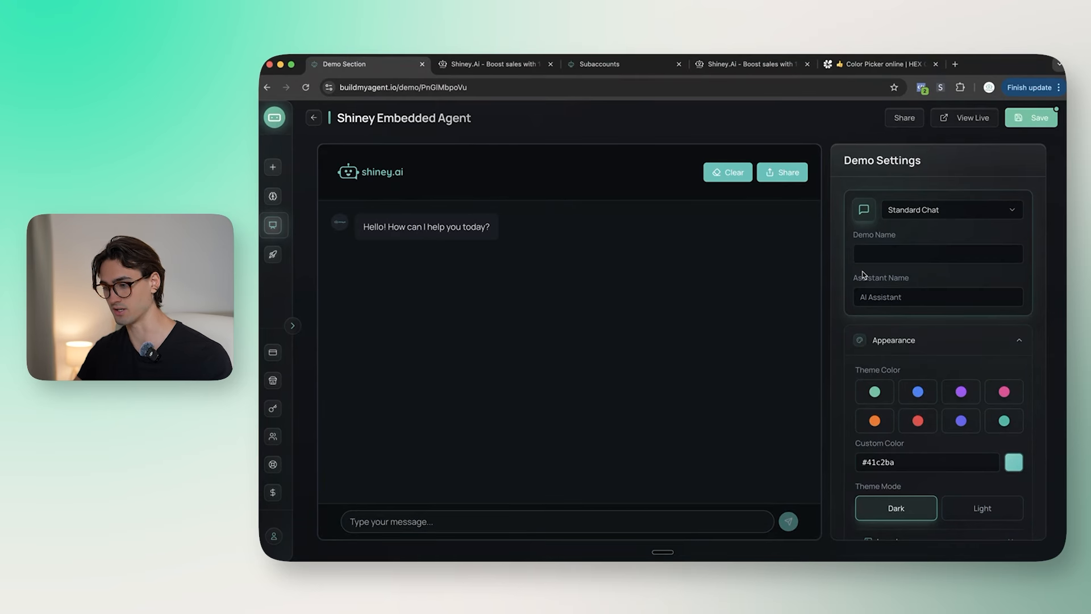
left_click(553, 197)
Step: Enable the welcome message reading 'Do you have any questions about Shiney AI? Ask them here?'
scroll(1002, 320, "down", 10)
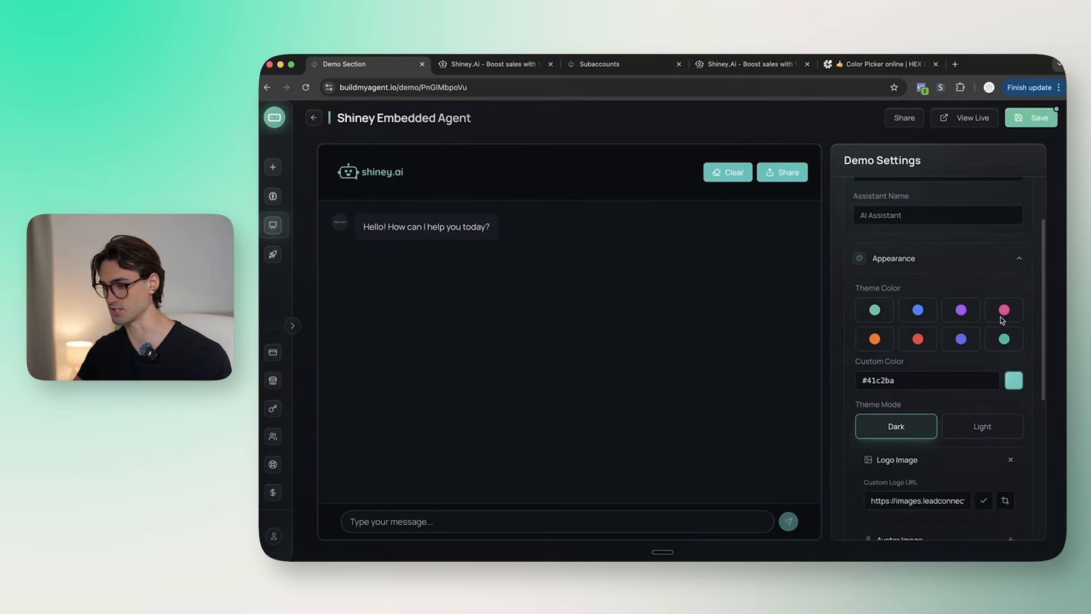
left_click(960, 314)
left_click(1014, 278)
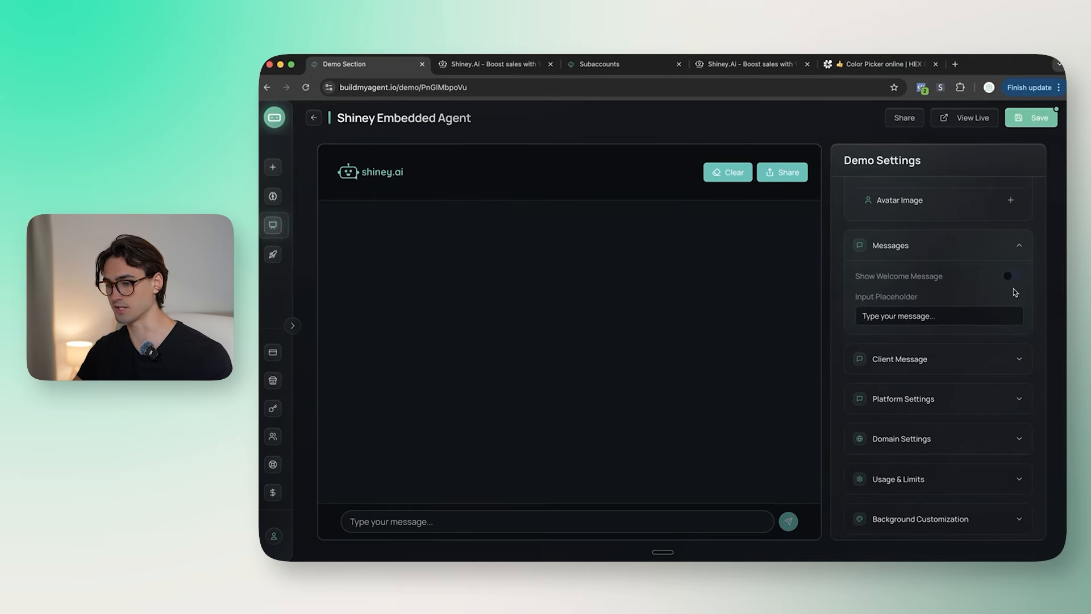
left_click(1013, 279)
left_click(973, 323)
key("super+a")
key("super+v")
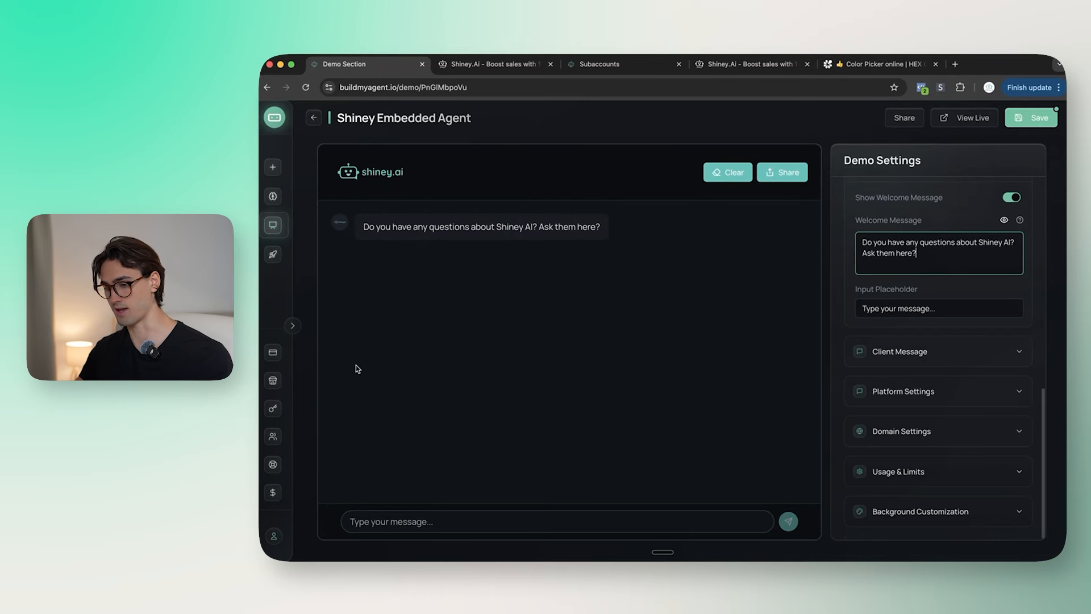
key("super+Tab")
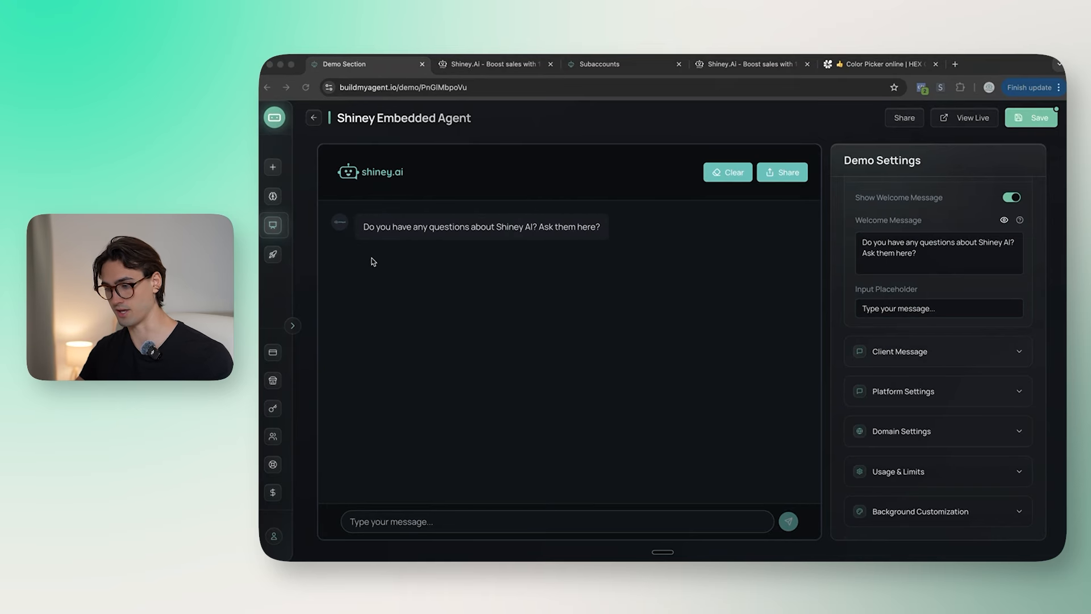
left_click(967, 304)
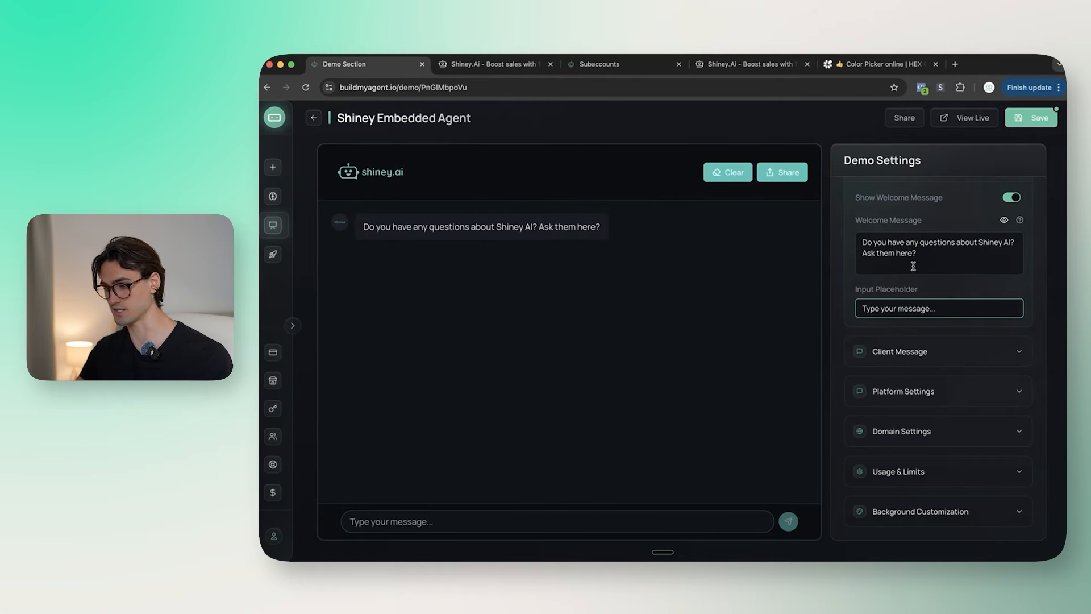
left_click(952, 348)
scroll(1012, 358, "down", 1)
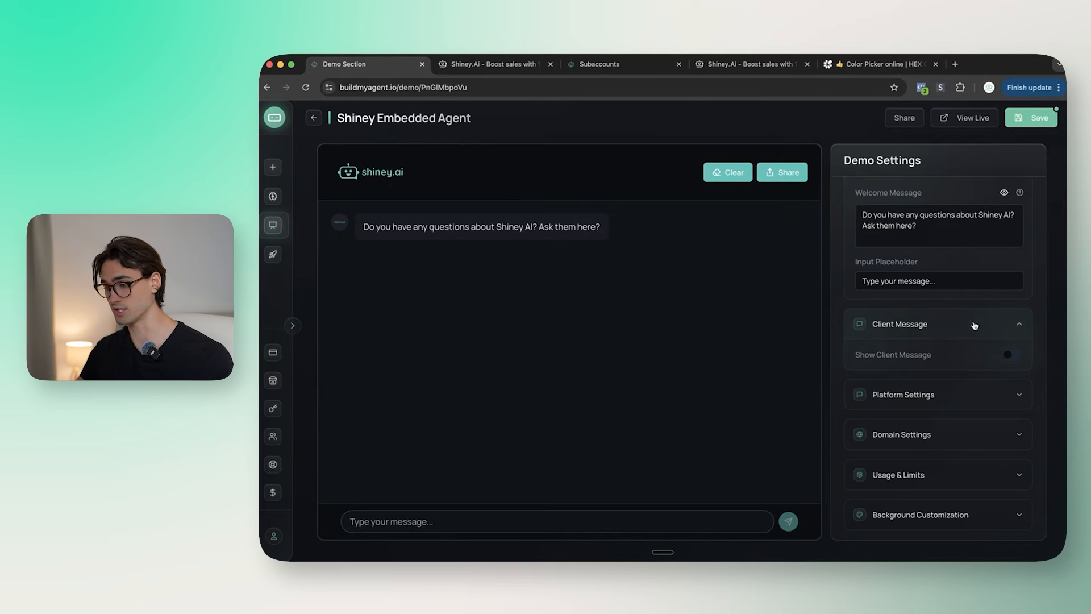
Step: Turn off Show Share Button in Platform Settings to hide it from the chat header
left_click(974, 325)
left_click(956, 386)
scroll(897, 385, "down", 1)
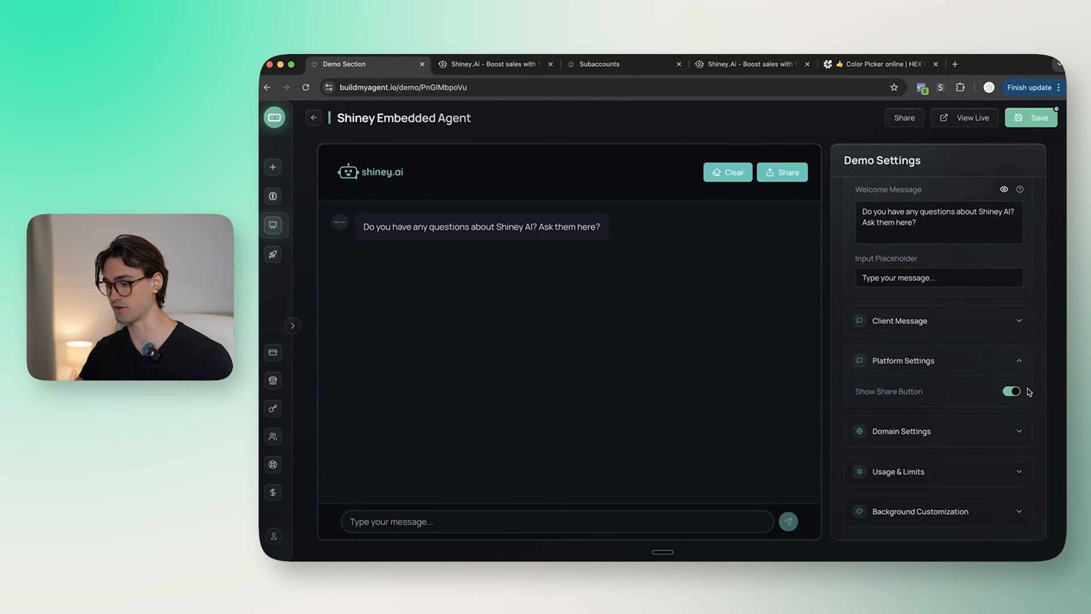
left_click(1012, 392)
left_click(986, 365)
left_click(967, 441)
left_click(963, 443)
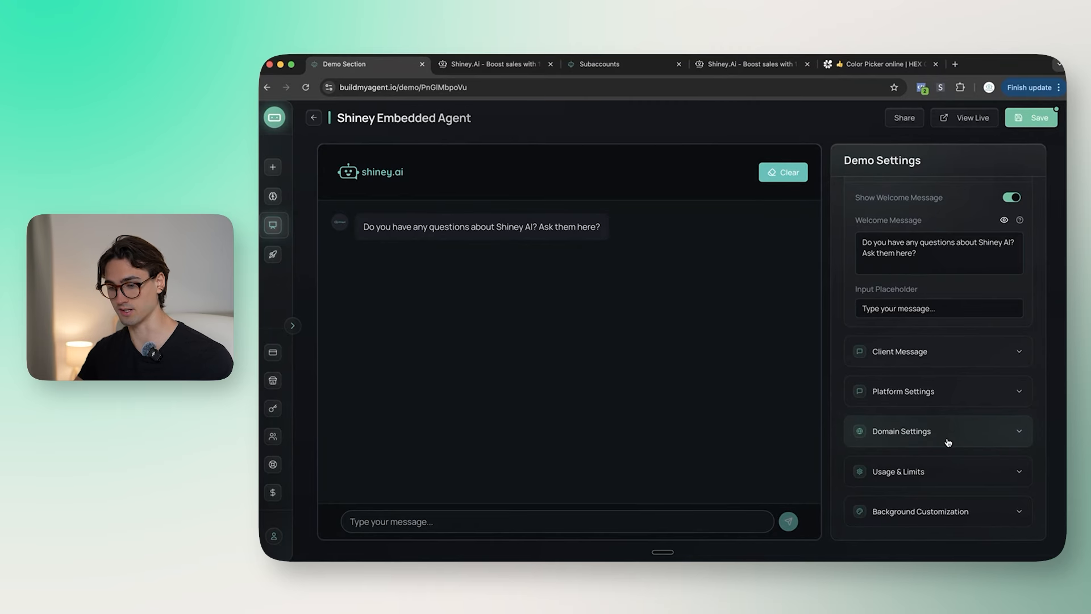
Step: Set the Request Limit to 500, leaving the request counter off
left_click(946, 473)
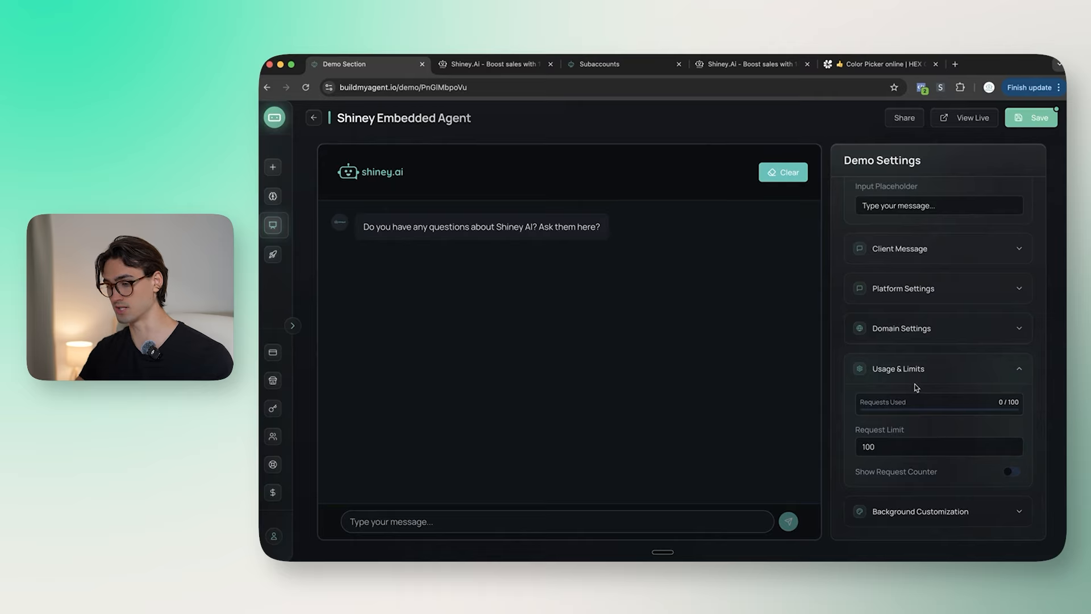
left_click(906, 448)
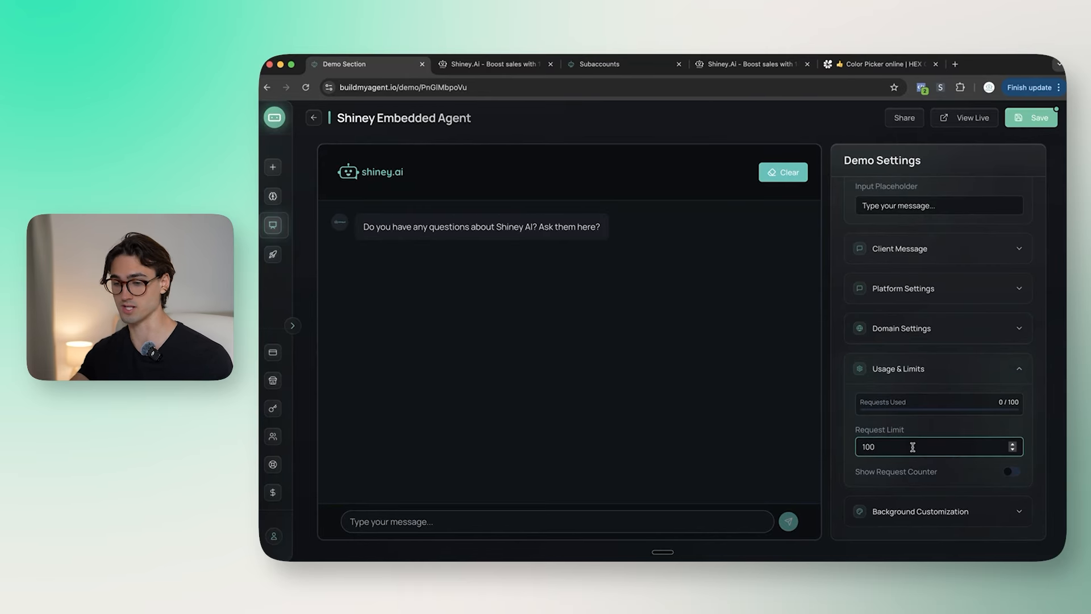
type("20")
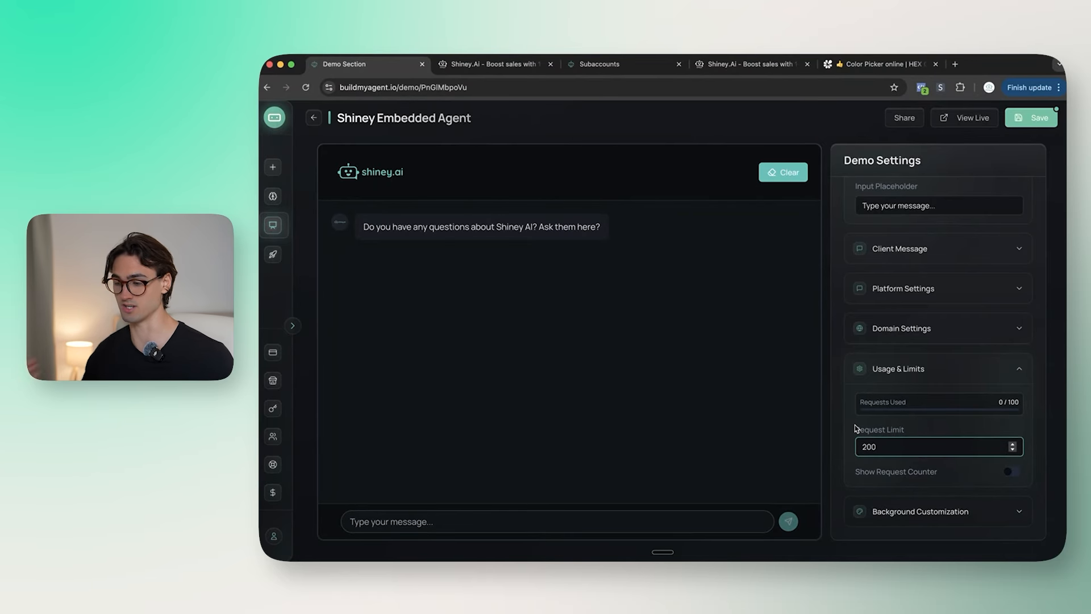
double_click(887, 447)
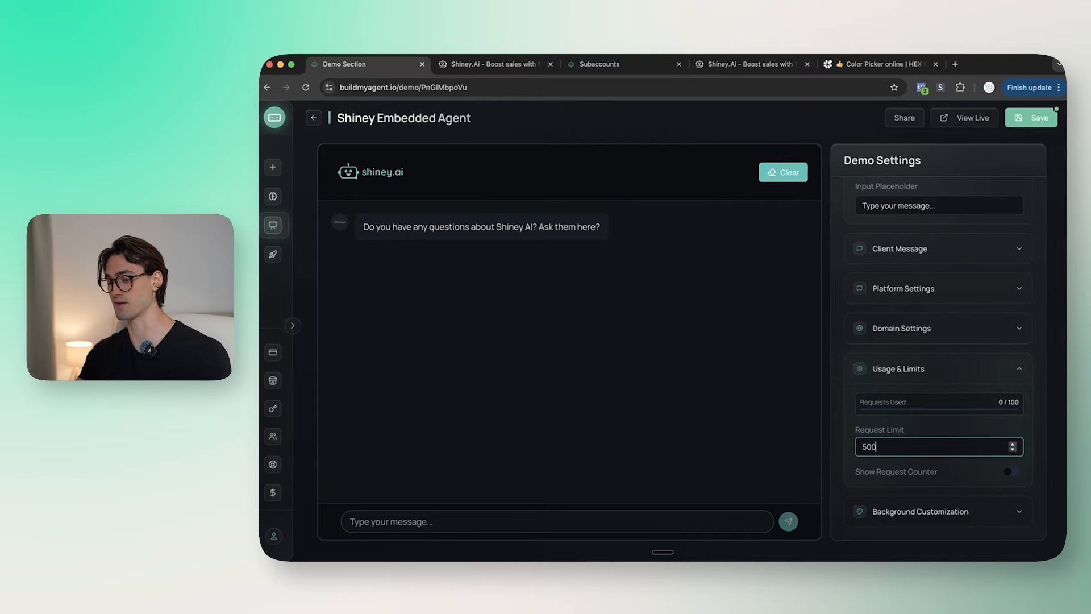
left_click(912, 474)
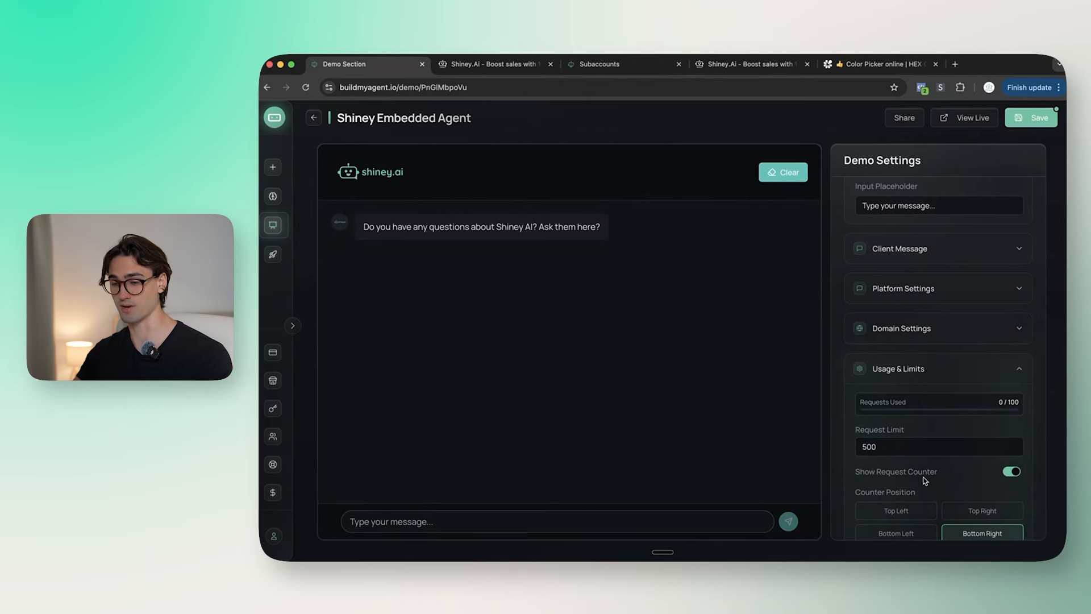
left_click(1010, 472)
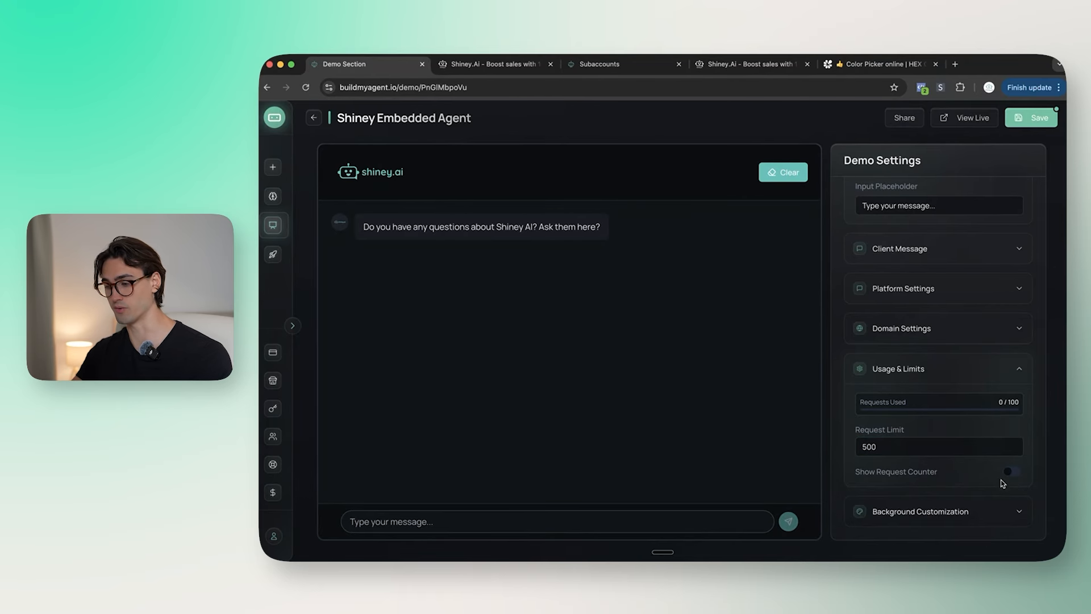
Step: Review Background Customization, closing the header colour chooser unchanged
left_click(1004, 511)
scroll(983, 455, "down", 5)
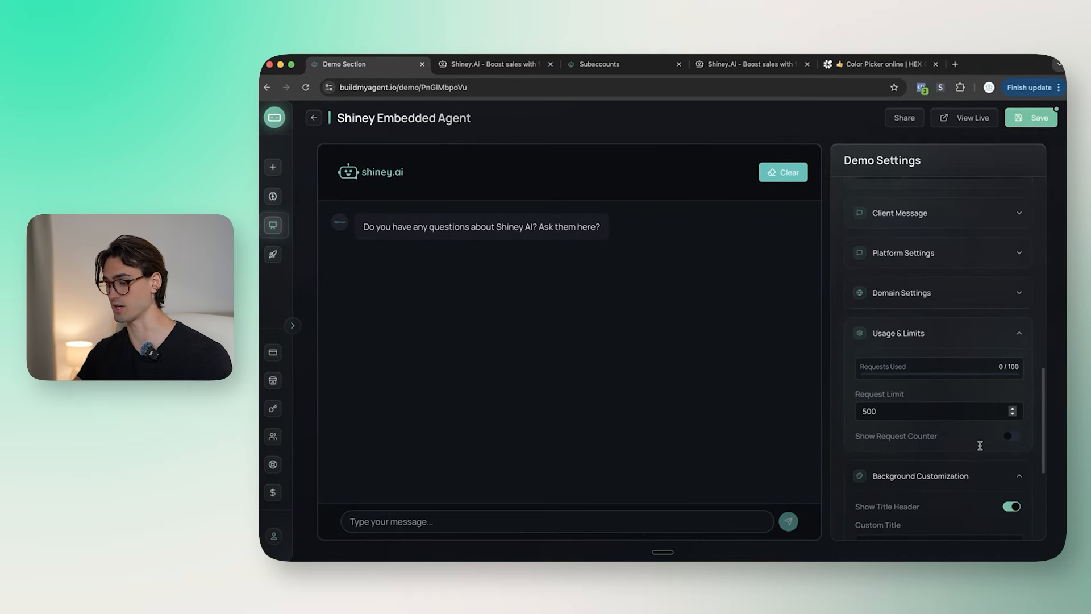
left_click(1014, 420)
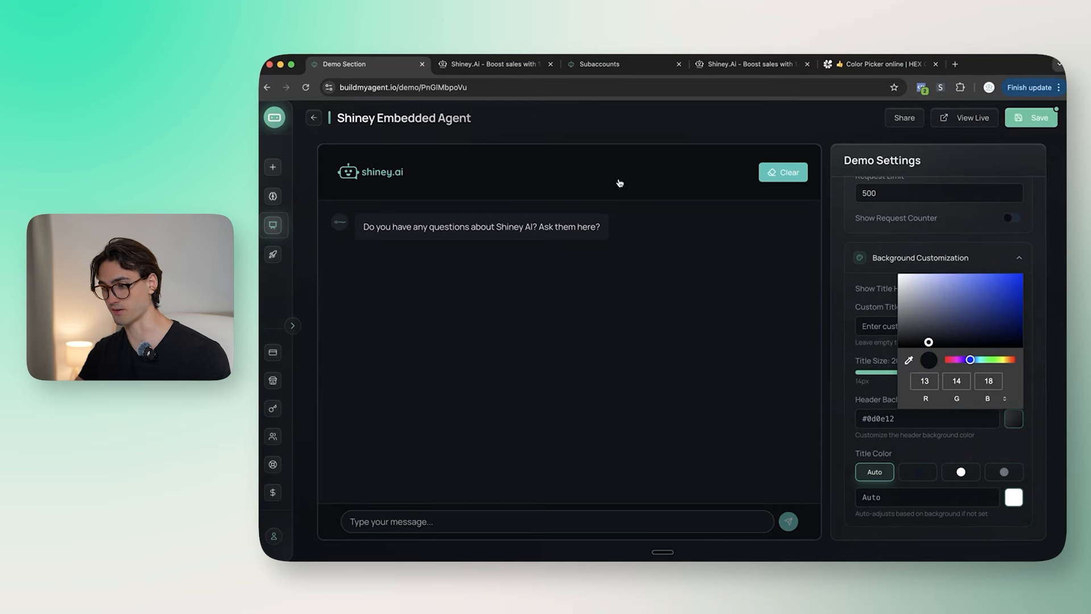
left_click(1062, 303)
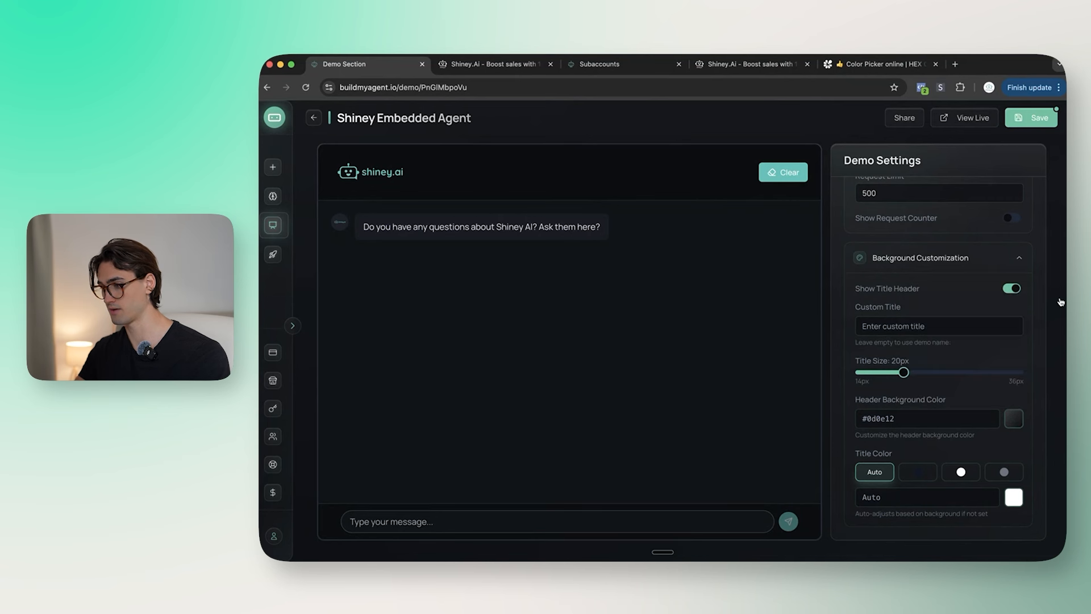
scroll(1021, 459, "up", 1)
scroll(1022, 459, "down", 1)
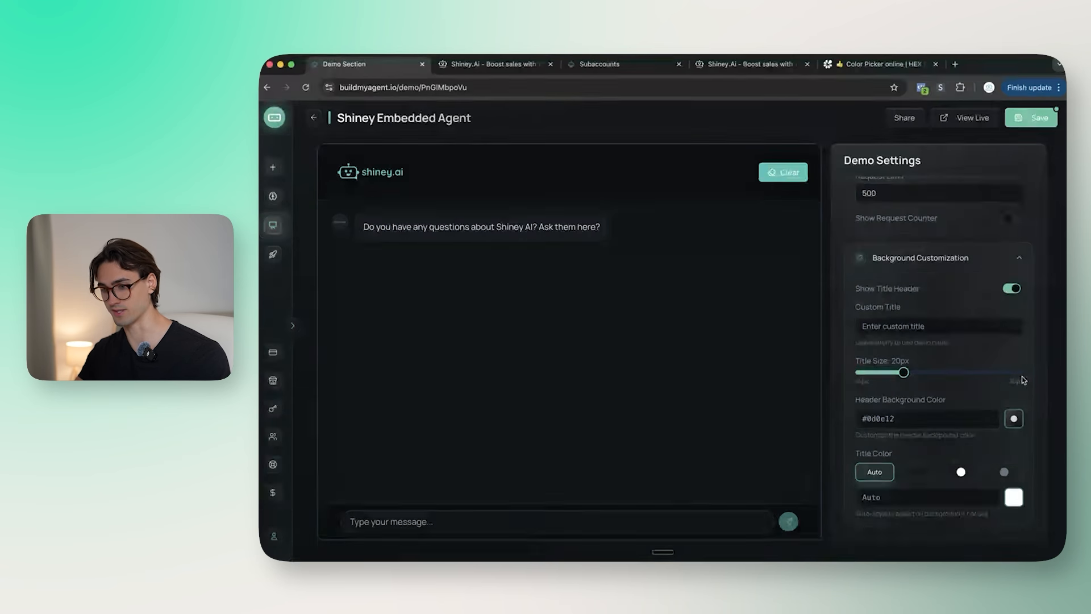
Step: Save the demo and view its share URL and responsive iframe embed code
left_click(1029, 119)
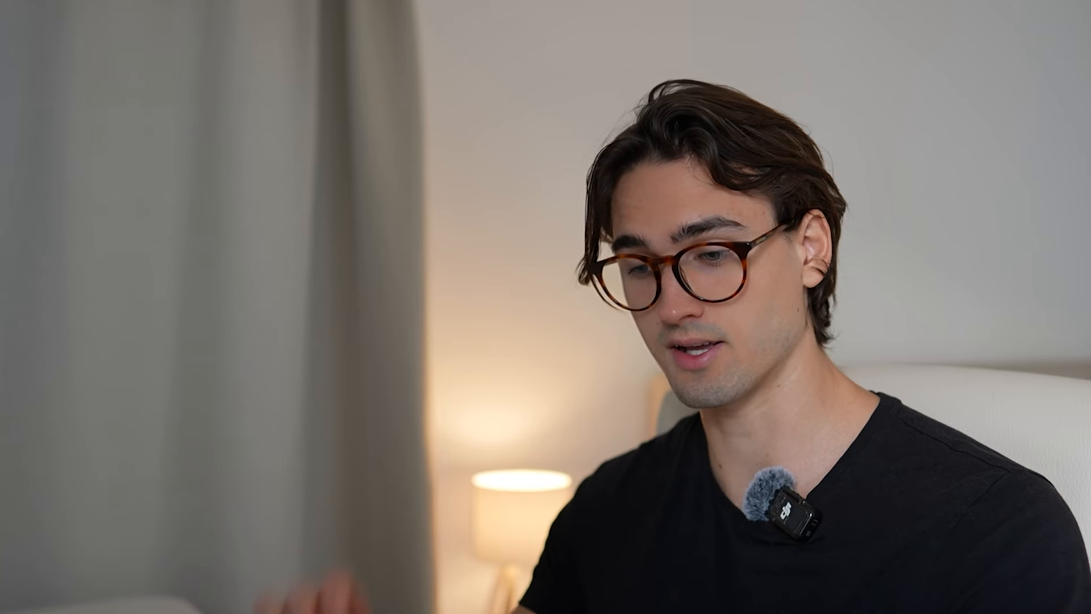
left_click(903, 119)
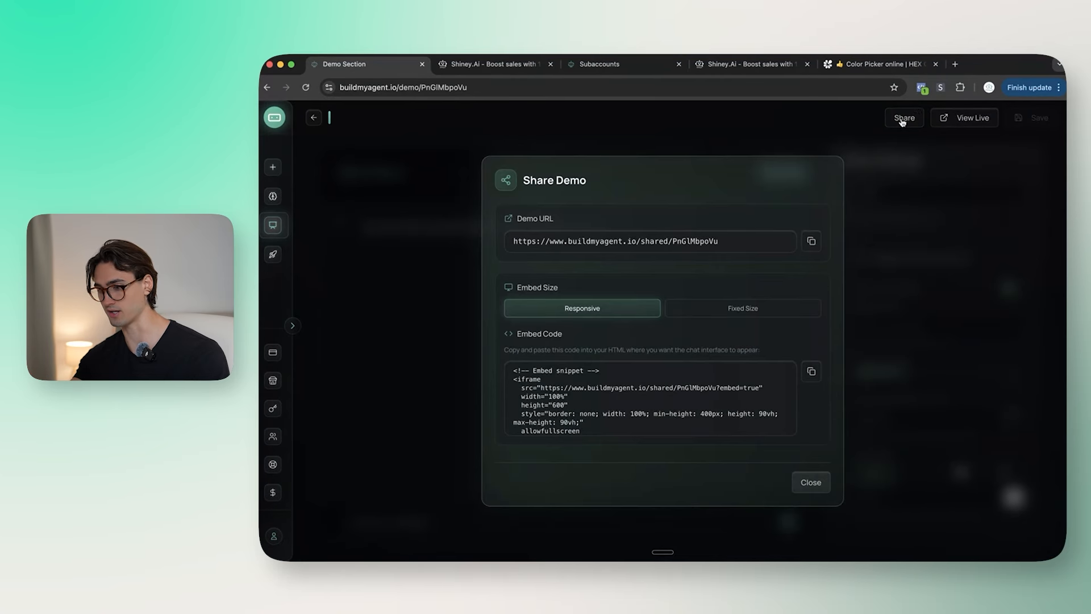
scroll(585, 371, "down", 2)
scroll(585, 371, "up", 2)
scroll(586, 375, "down", 2)
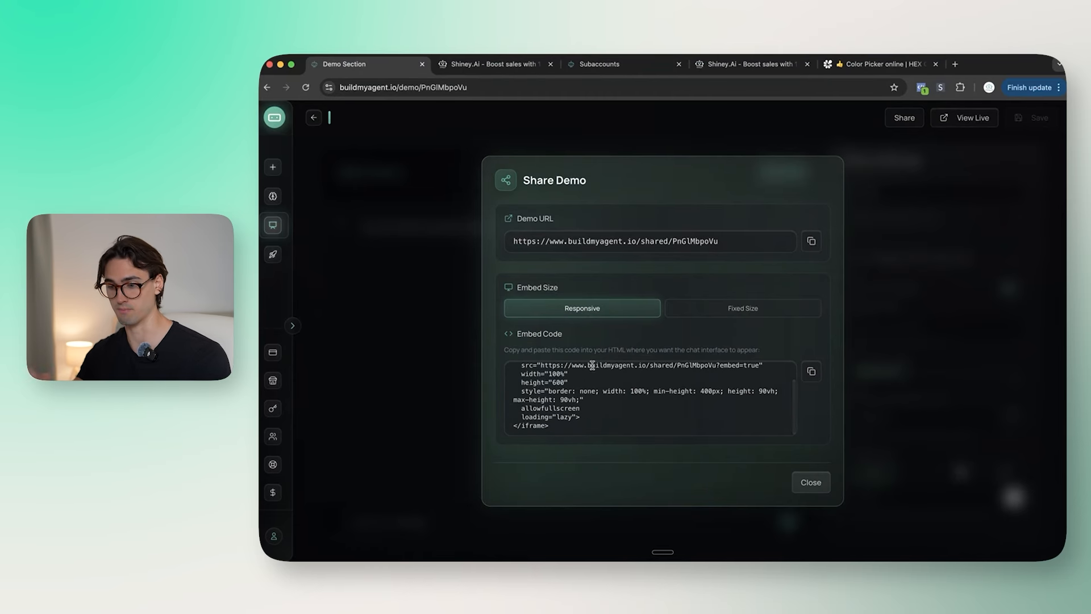
Step: Open app.shiney.ai in a new browser tab and move that tab to second place
left_click(955, 63)
type("app.shiney.ai")
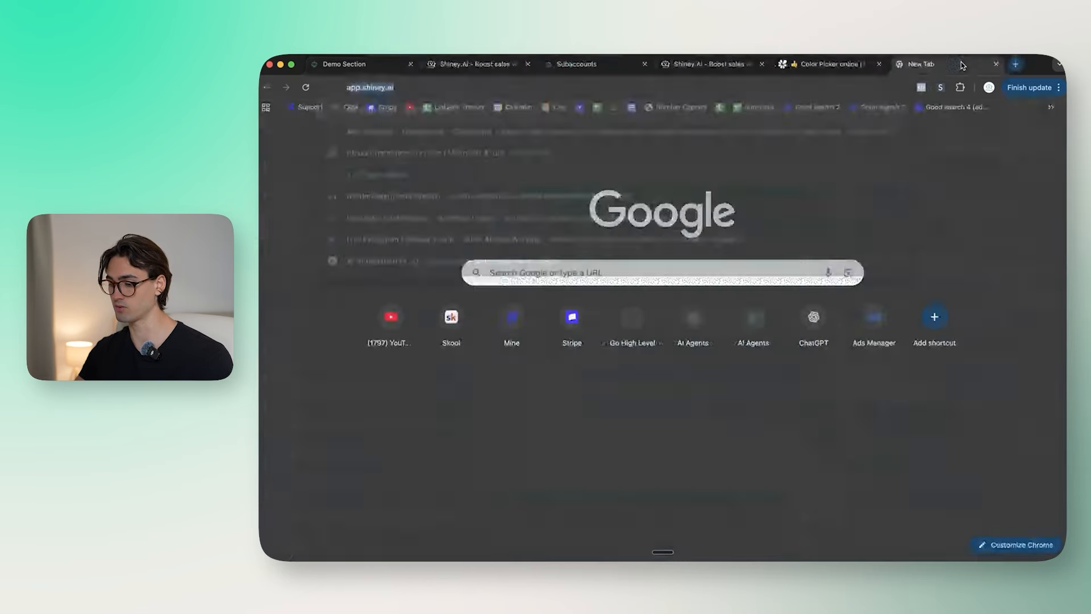
key("Return")
left_click_drag(961, 63, 493, 56)
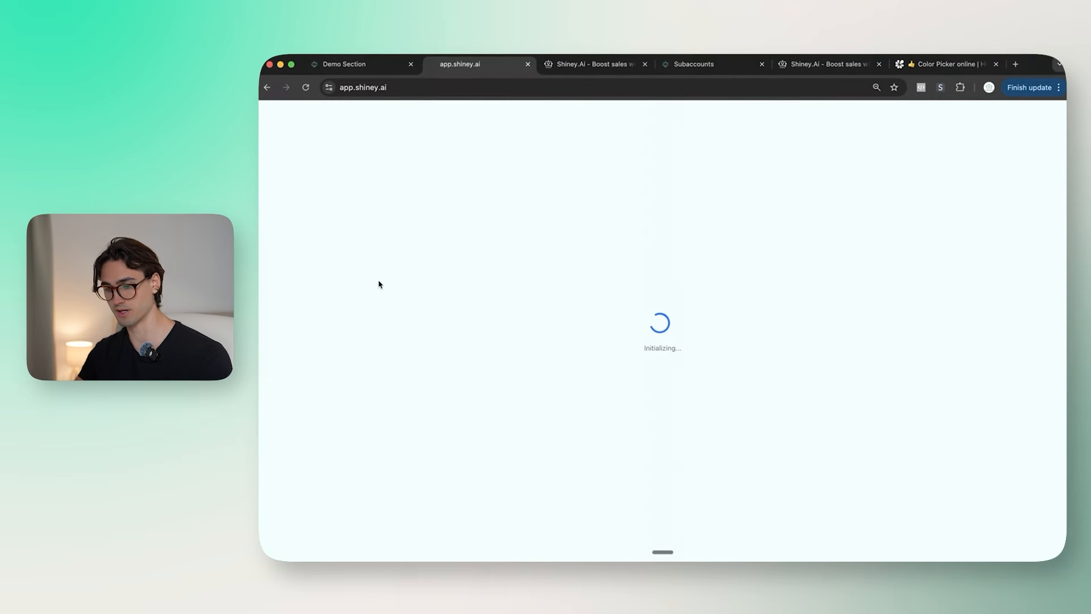
Step: Check the demo's Share dialog, then bring up the Go High Level tab
key("super+Tab")
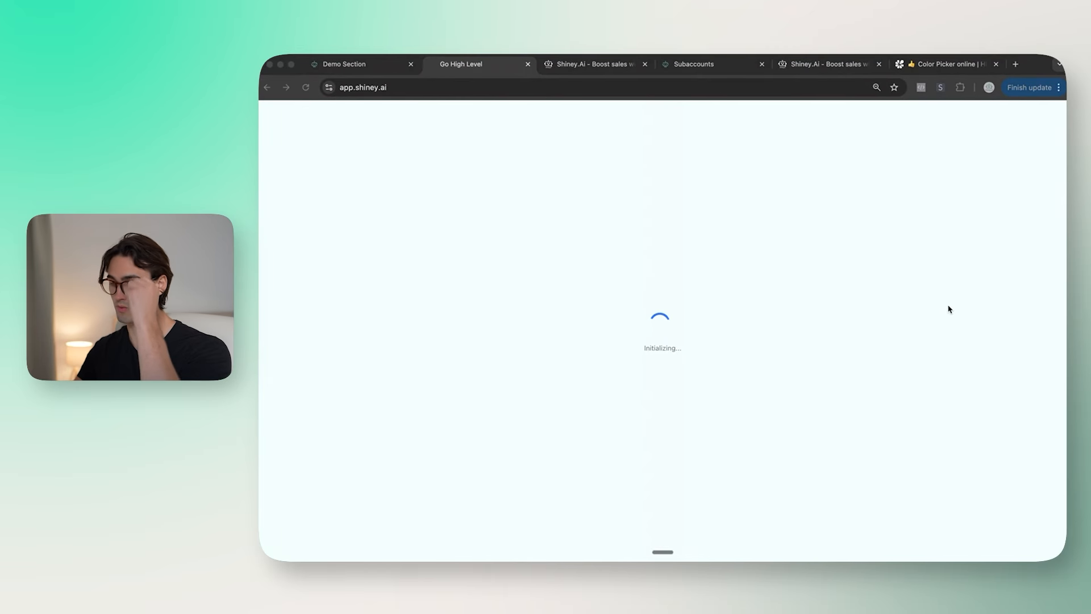
left_click(359, 64)
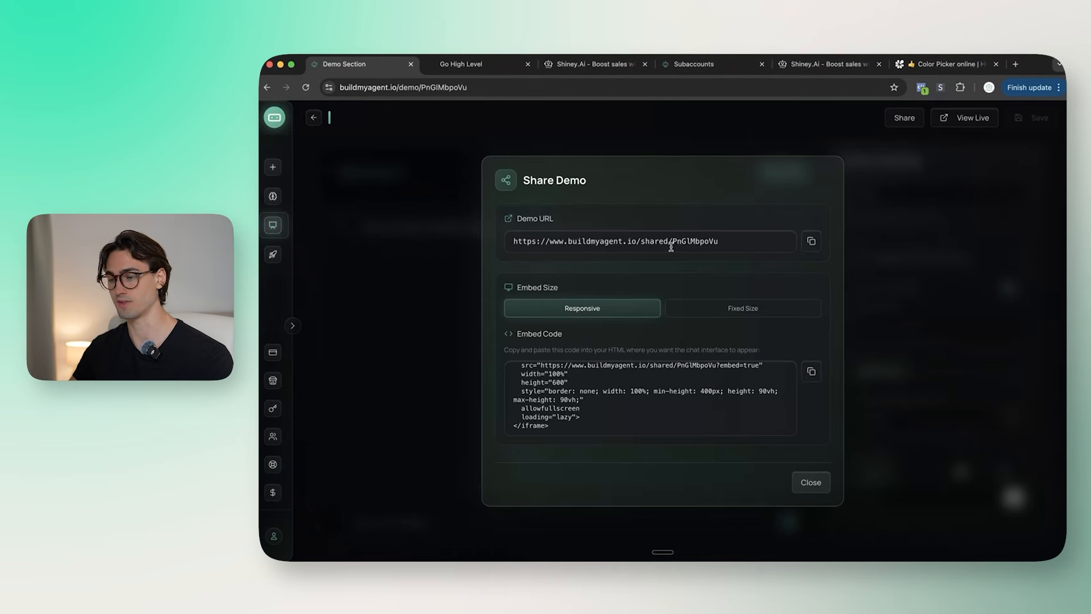
left_click(483, 59)
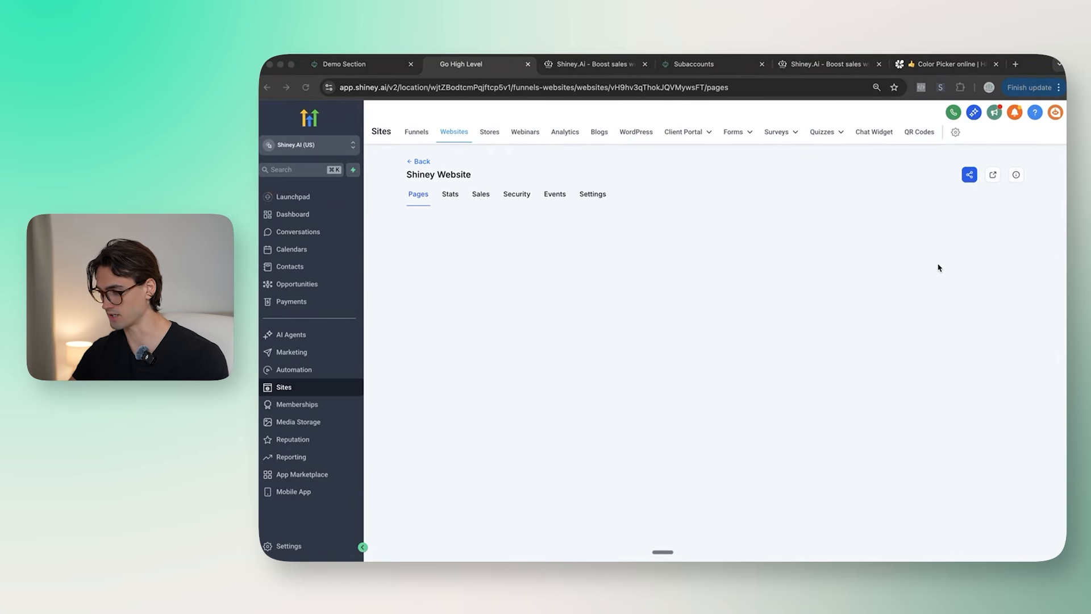
Step: Open the Meet Shiney page in the editor and scroll to the Industries section
left_click(438, 358)
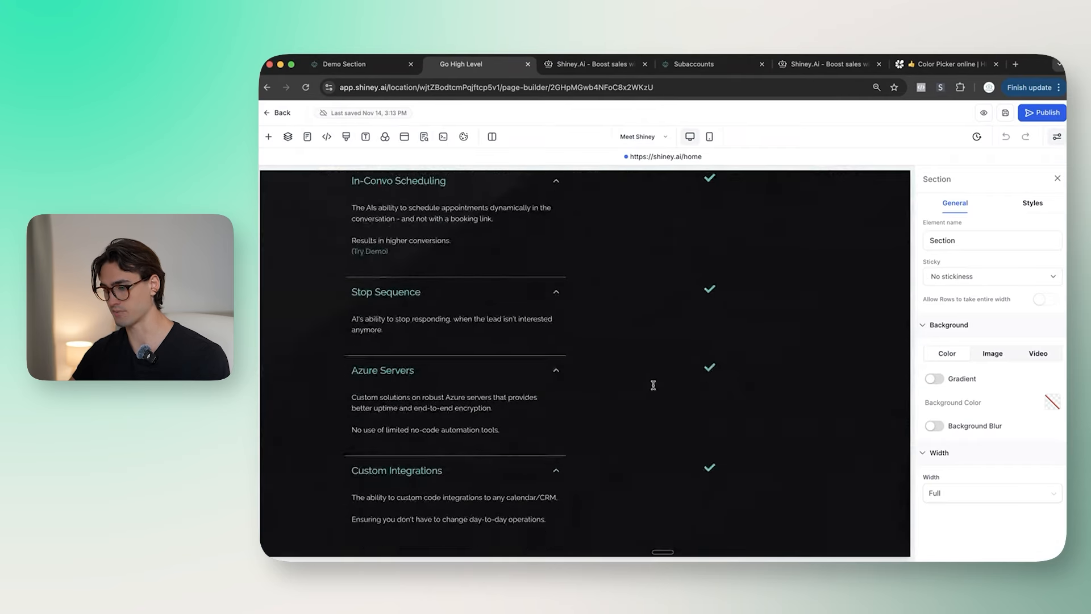
scroll(653, 385, "down", 7)
scroll(653, 386, "up", 8)
scroll(653, 386, "up", 10)
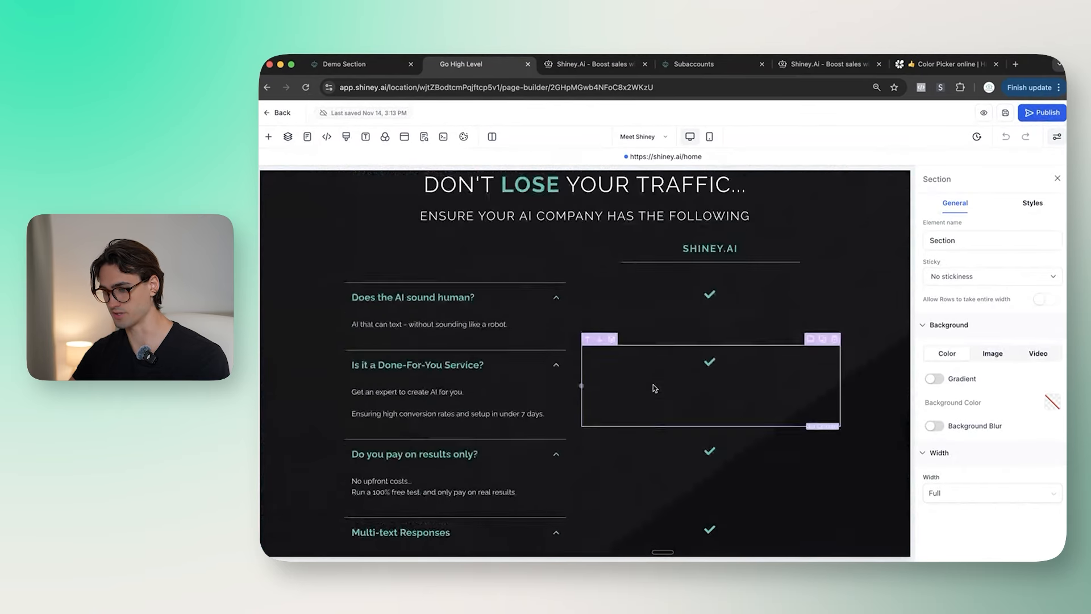
scroll(653, 385, "down", 20)
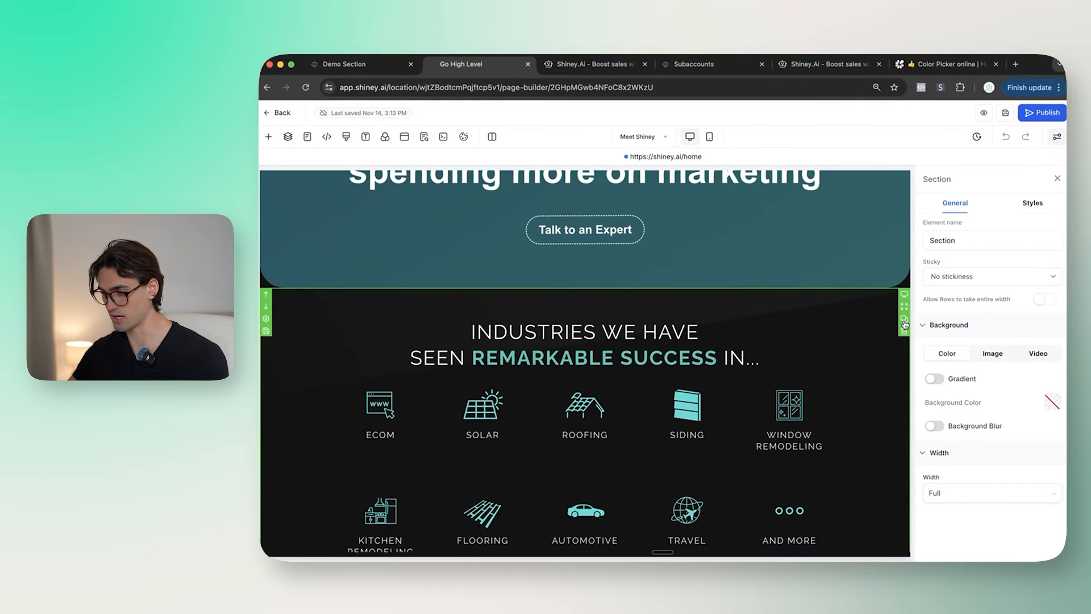
scroll(884, 333, "down", 10)
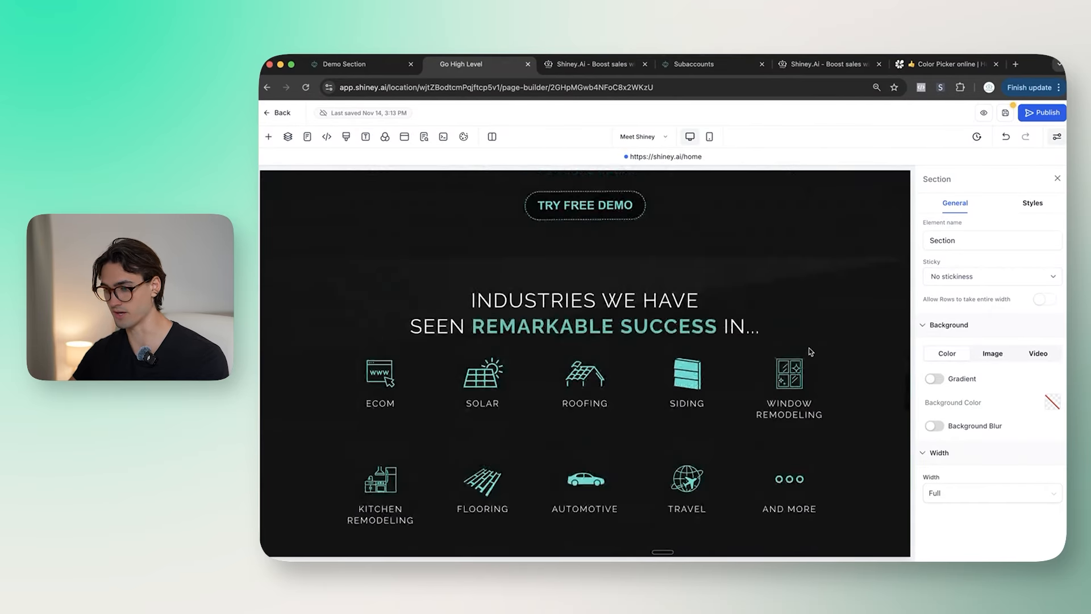
Step: Change the headline 'INDUSTRIES WE HAVE' to 'TRY THE AGENT IN ACTION' and select 'AGENT IN ACTION' for recolouring
double_click(690, 316)
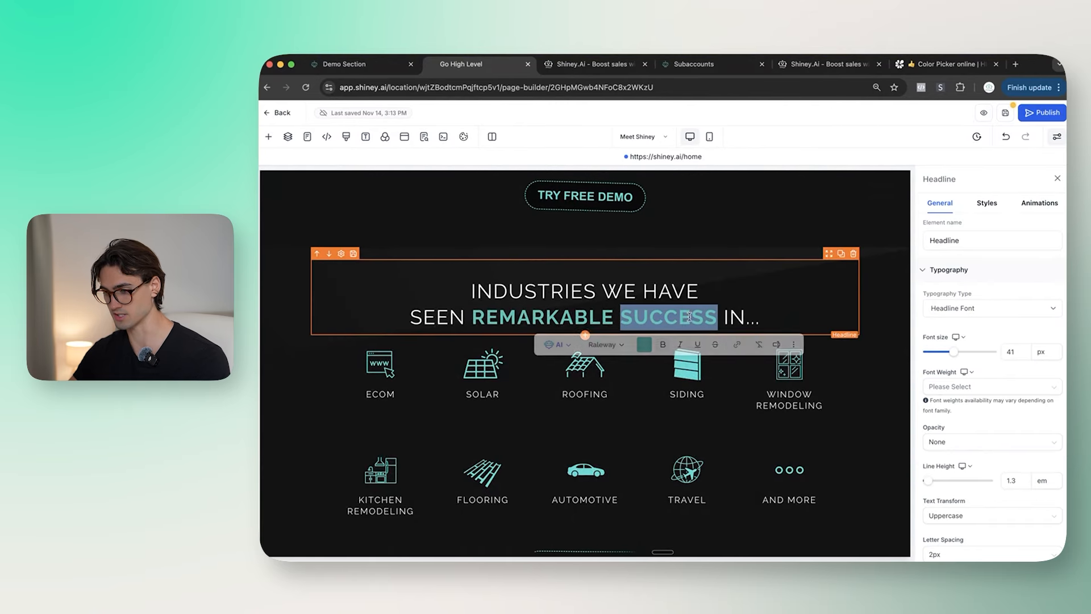
left_click(700, 286)
left_click_drag(700, 286, 438, 285)
type("TRY A")
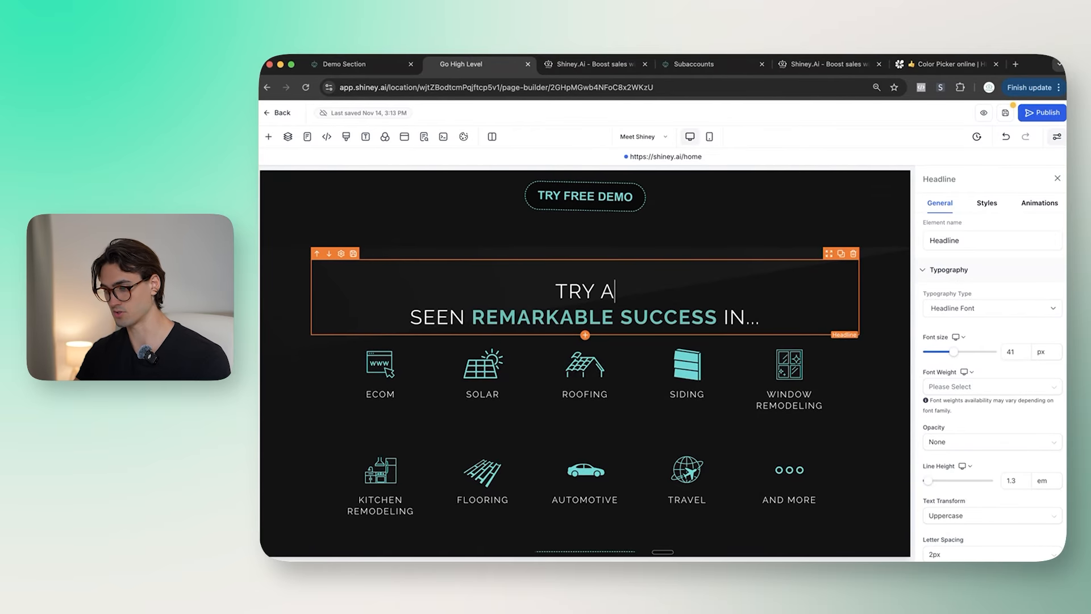
key("BackSpace")
type("THE AGENT IN ACTION")
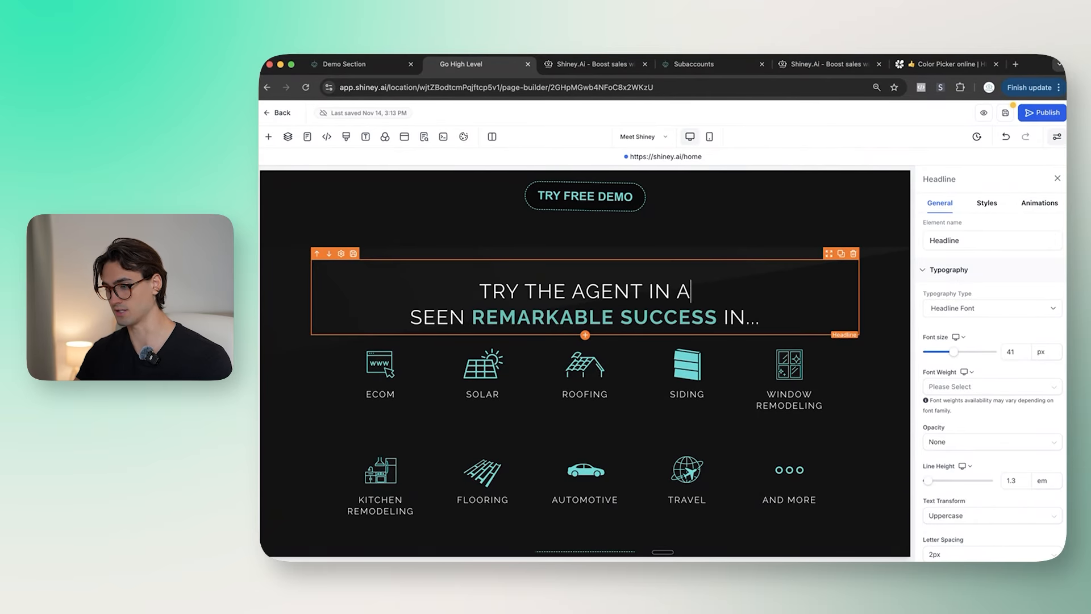
left_click_drag(723, 292, 540, 292)
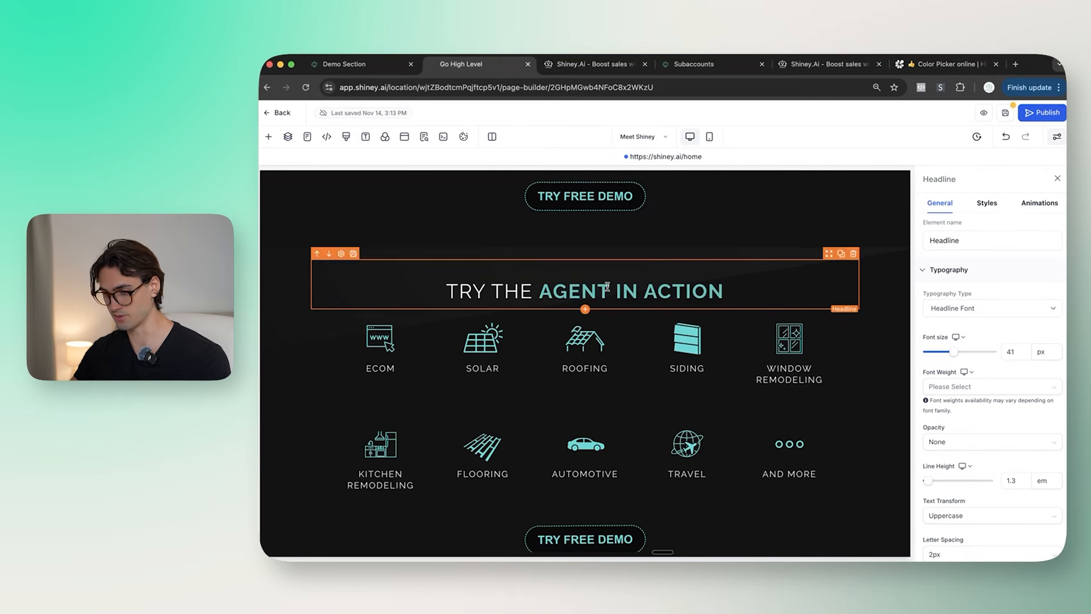
Step: Delete the ECOM and SOLAR columns from the industry icon grid
scroll(585, 301, "down", 1)
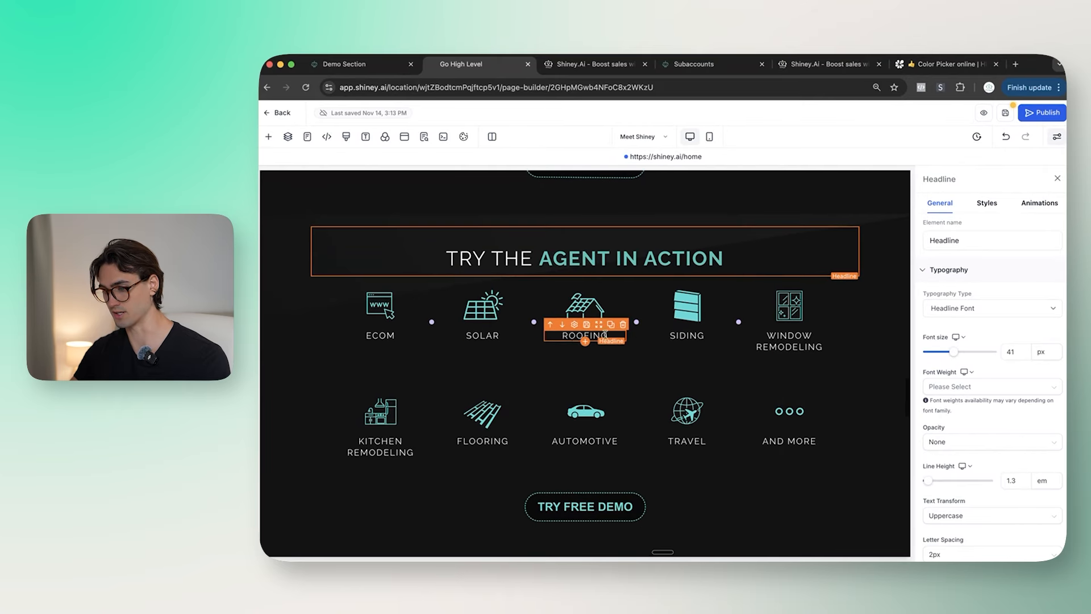
scroll(443, 338, "up", 1)
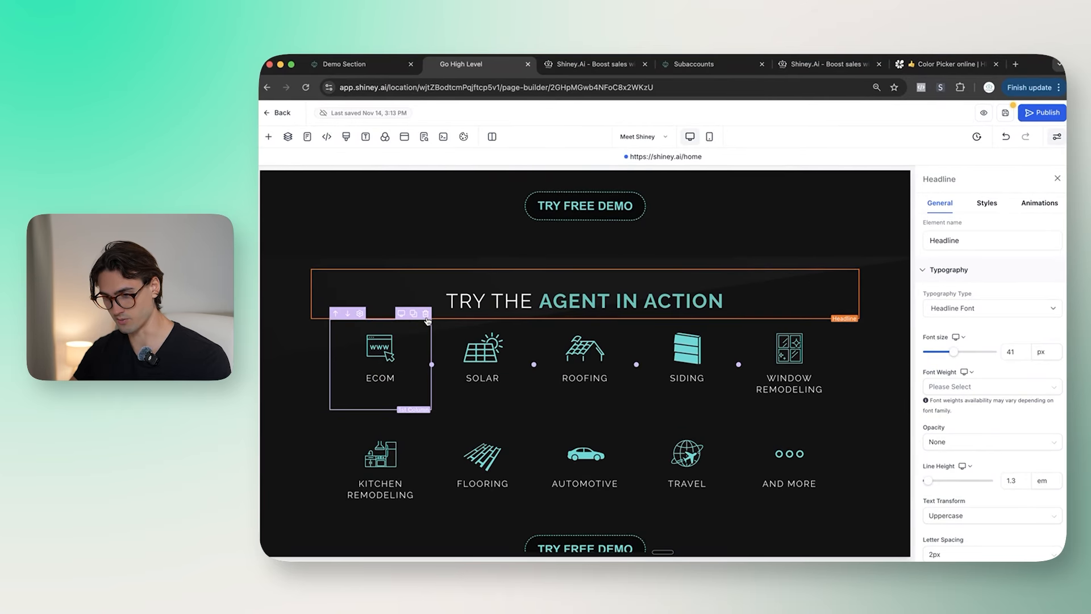
left_click(426, 316)
left_click(452, 314)
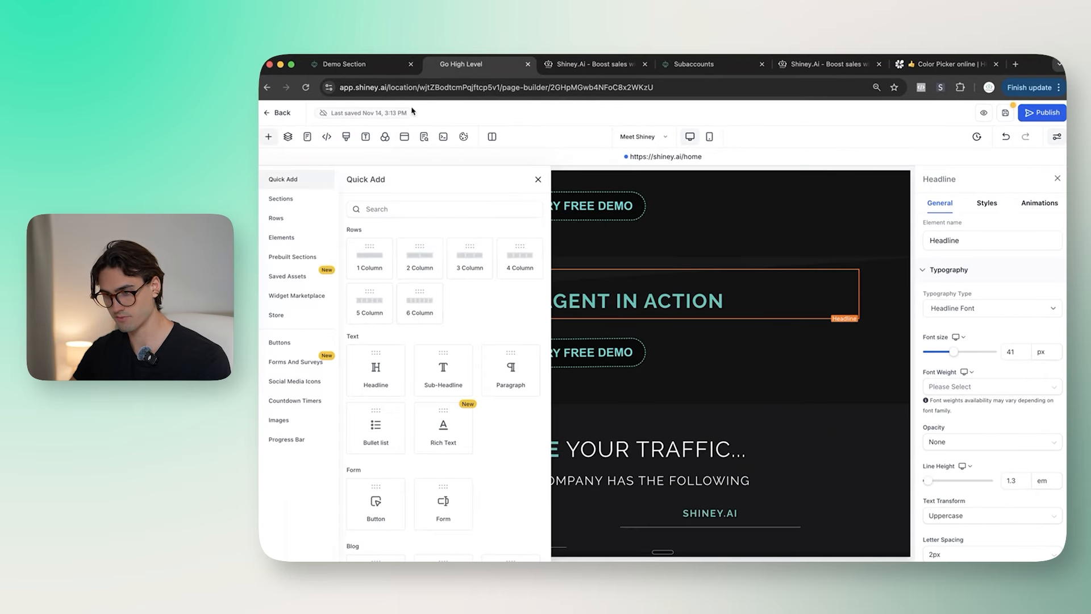
Step: Add a Custom Code element under the headline and open its code editor
left_click(474, 210)
type("code")
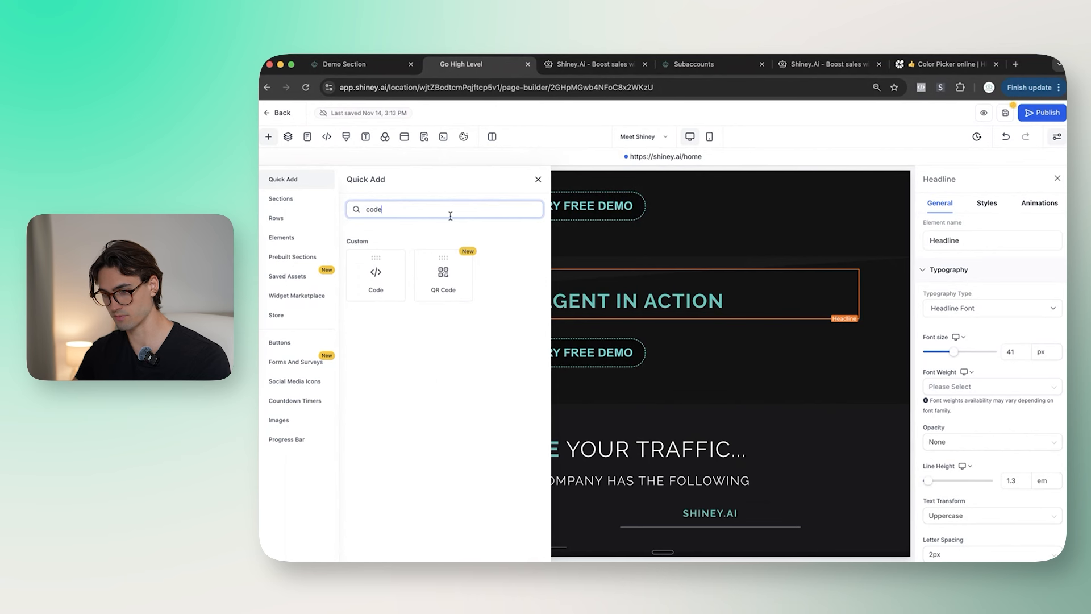
left_click_drag(375, 267, 577, 333)
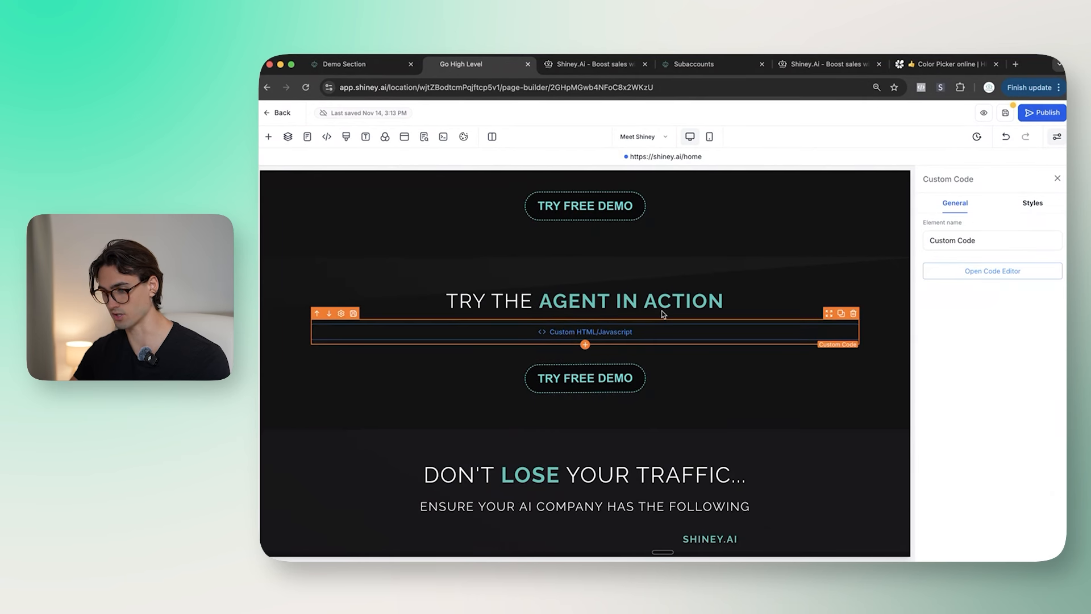
double_click(665, 325)
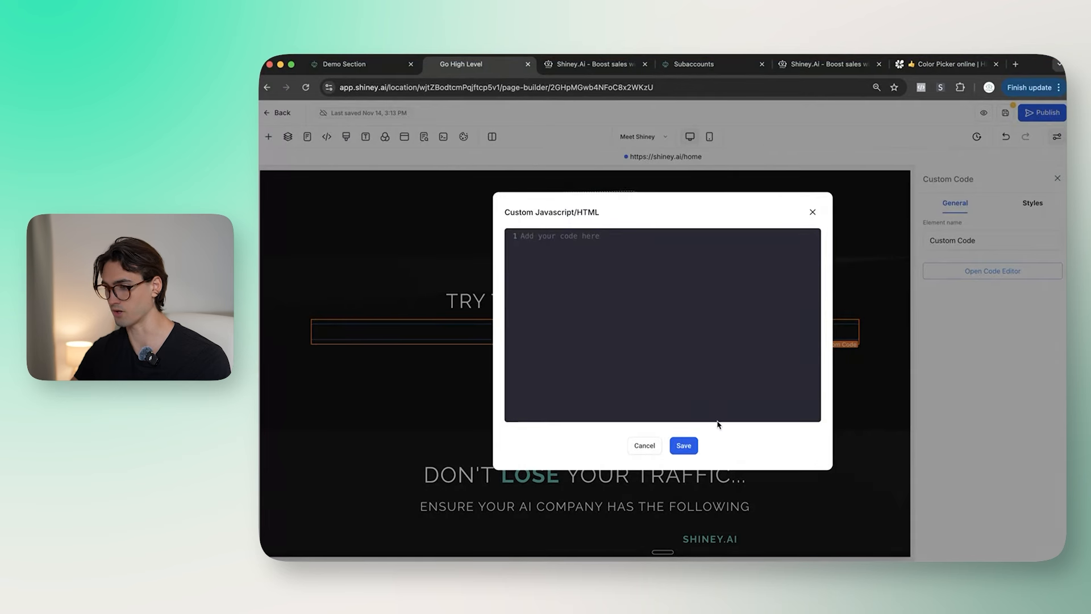
Step: Paste the BuildMyAgent Share Demo embed code into the element and save it
left_click(336, 66)
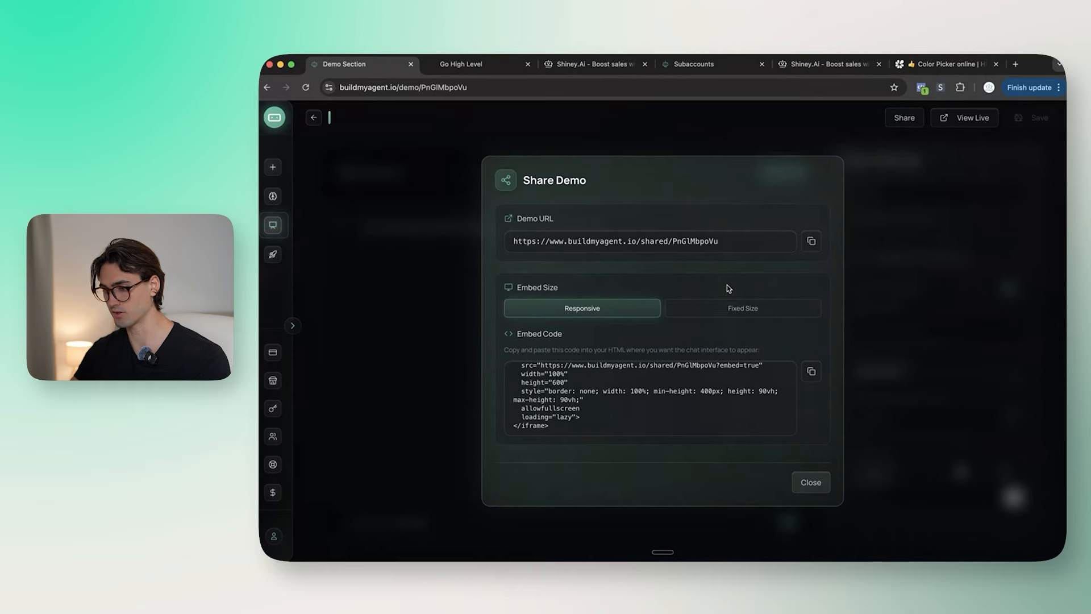
left_click(814, 377)
left_click(461, 64)
type("<!-- Embed snippet --> <iframe   src=\"https://www.buildmyagent.io/shared/PnGlMbpoVu?embed=true\"   width=\"100%\"   height=\"600\"   style=\"border: none; width: 100%; min-height: 400px; height: 90vh; max-height: 90vh;\"   allowfullscreen   loading=\"lazy\"> </iframe>")
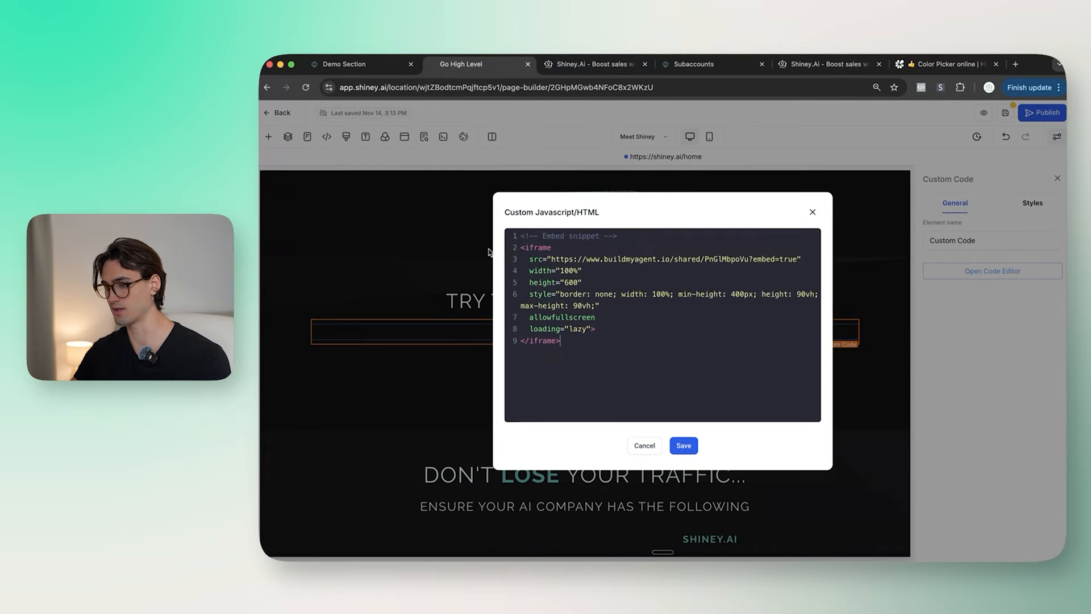
key("super+a")
left_click(684, 445)
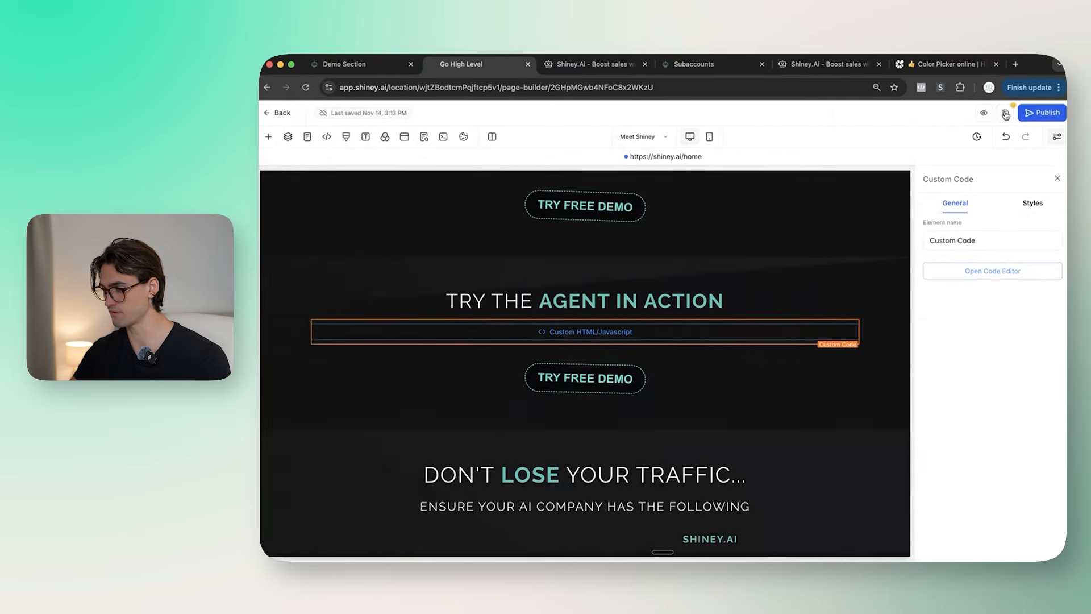
Step: Save and publish the page, then reload the live site
left_click(1035, 112)
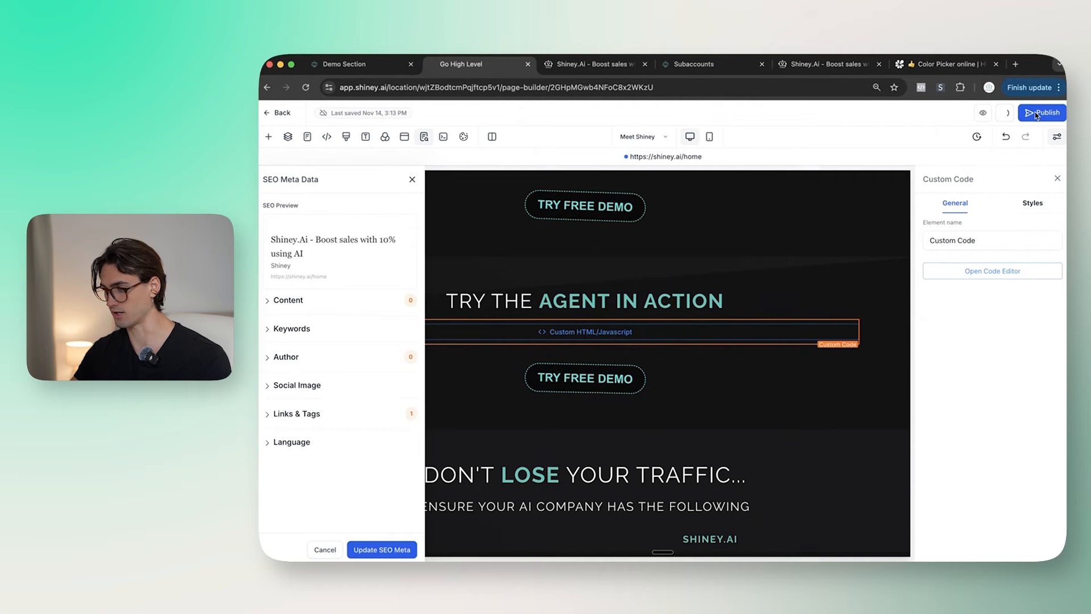
left_click(594, 64)
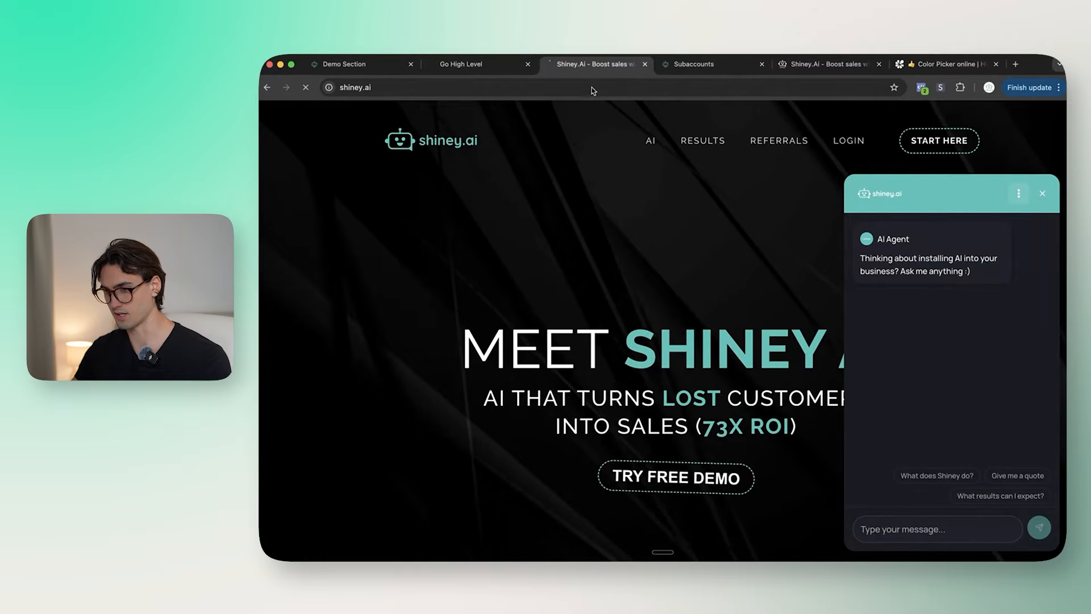
key("super+r")
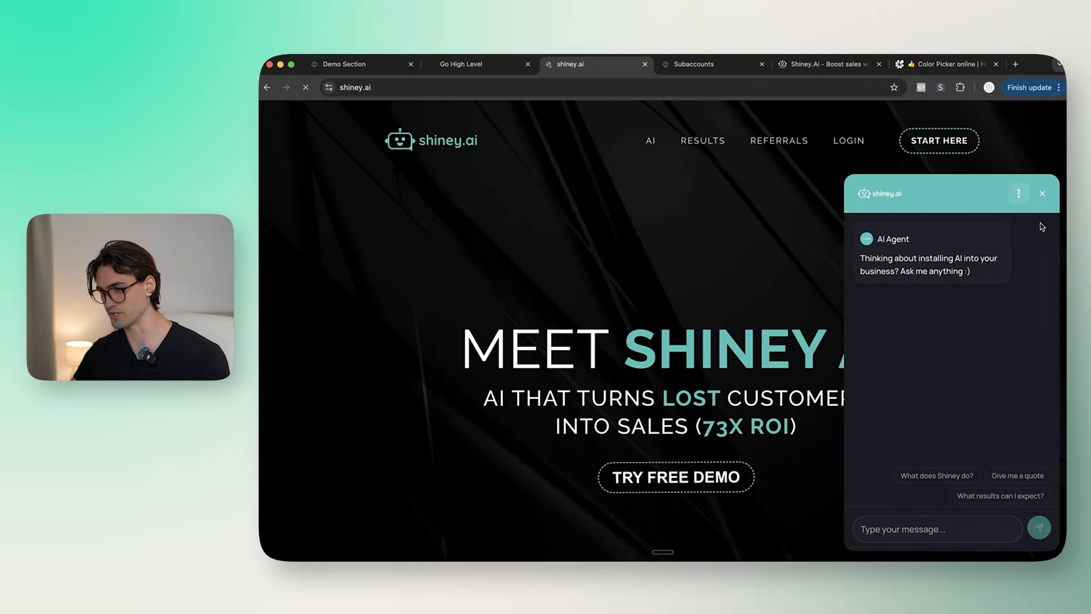
Step: Test the embedded chat box in the live Try the Agent in Action section, then return to Share Demo
scroll(979, 271, "down", 10)
scroll(978, 269, "down", 15)
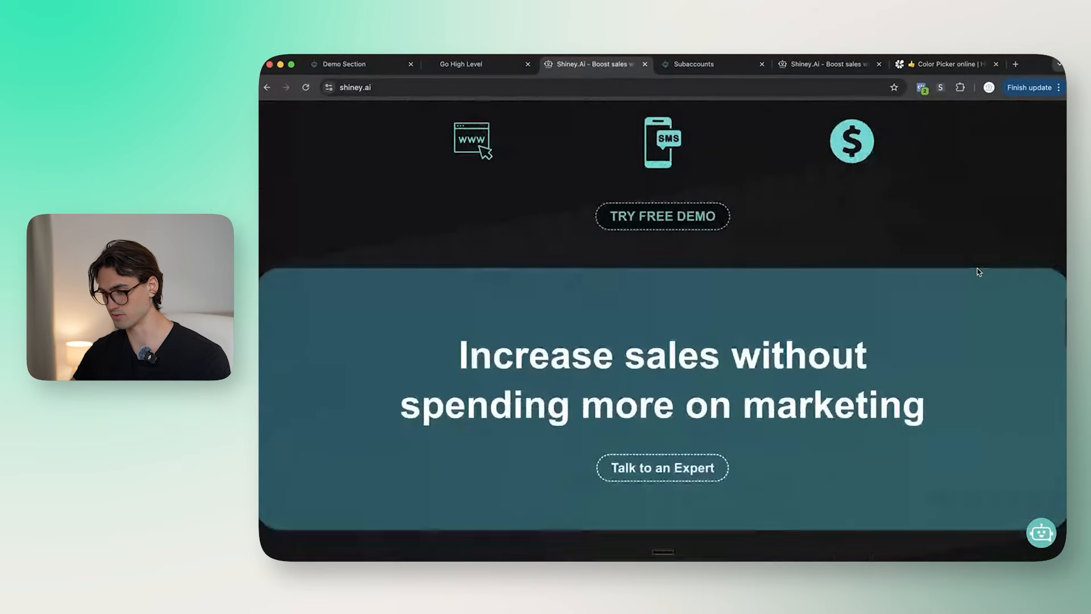
scroll(650, 370, "up", 1)
scroll(650, 371, "down", 1)
scroll(651, 371, "up", 1)
scroll(651, 371, "down", 1)
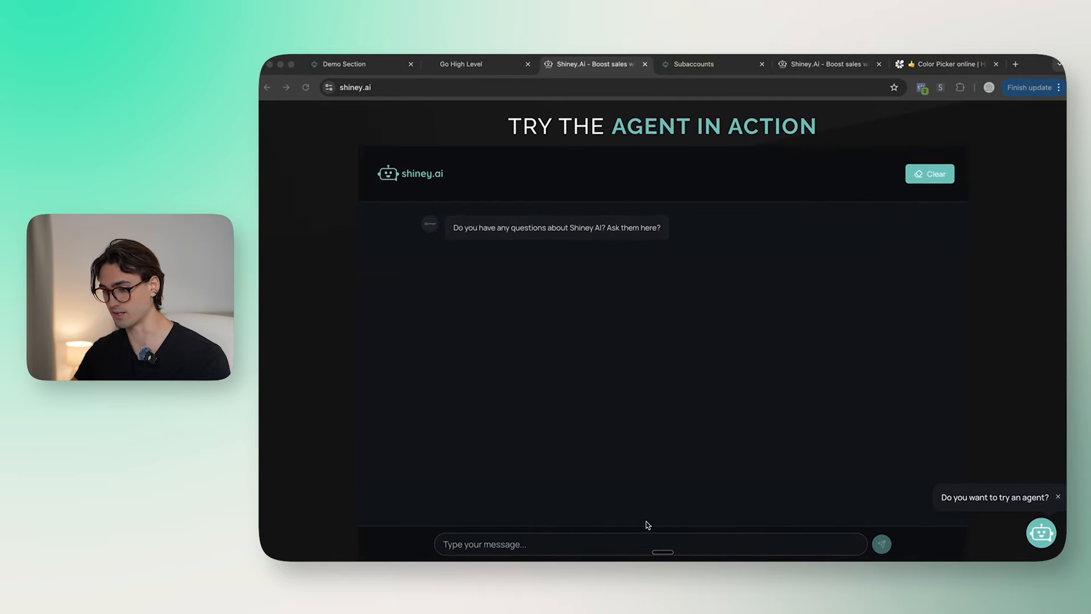
left_click(583, 542)
scroll(583, 542, "up", 1)
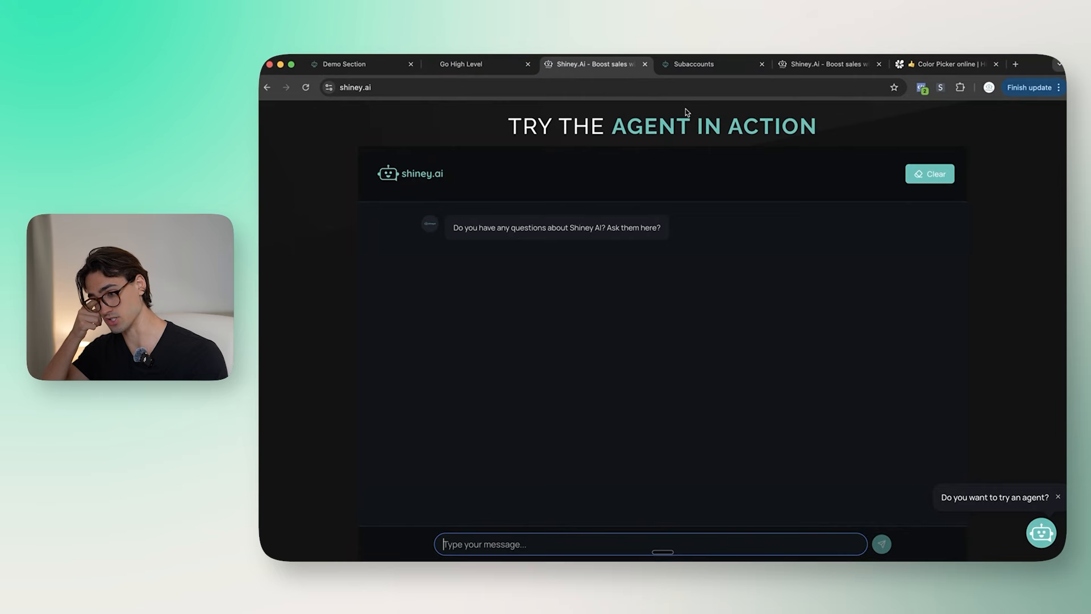
left_click(733, 65)
left_click(594, 64)
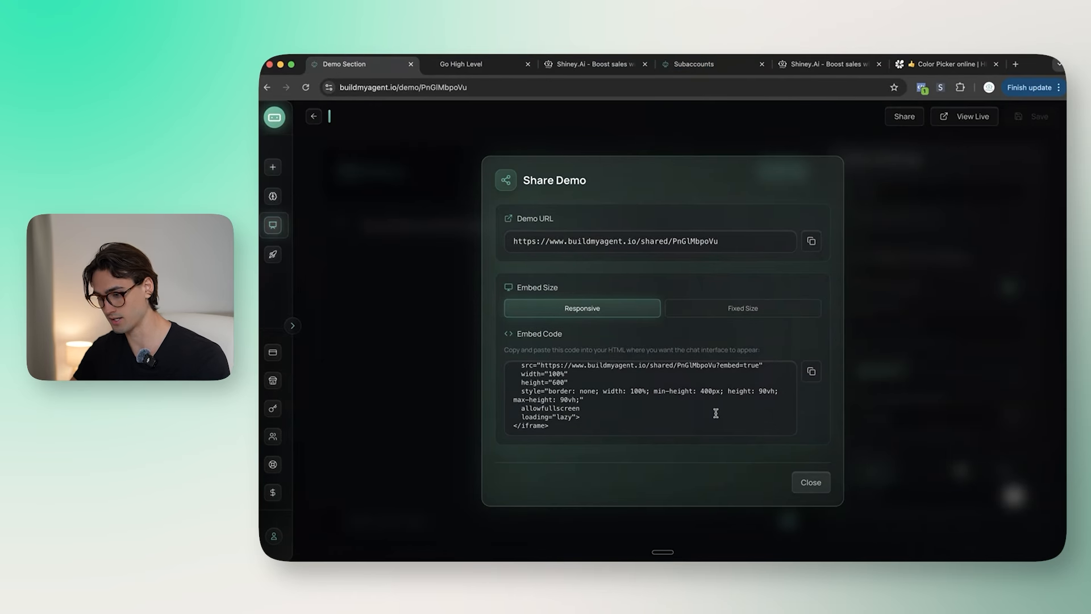
Step: Switch the demo's embed size to Fixed Size, giving 100% width and 600 height
scroll(716, 413, "up", 2)
left_click(751, 305)
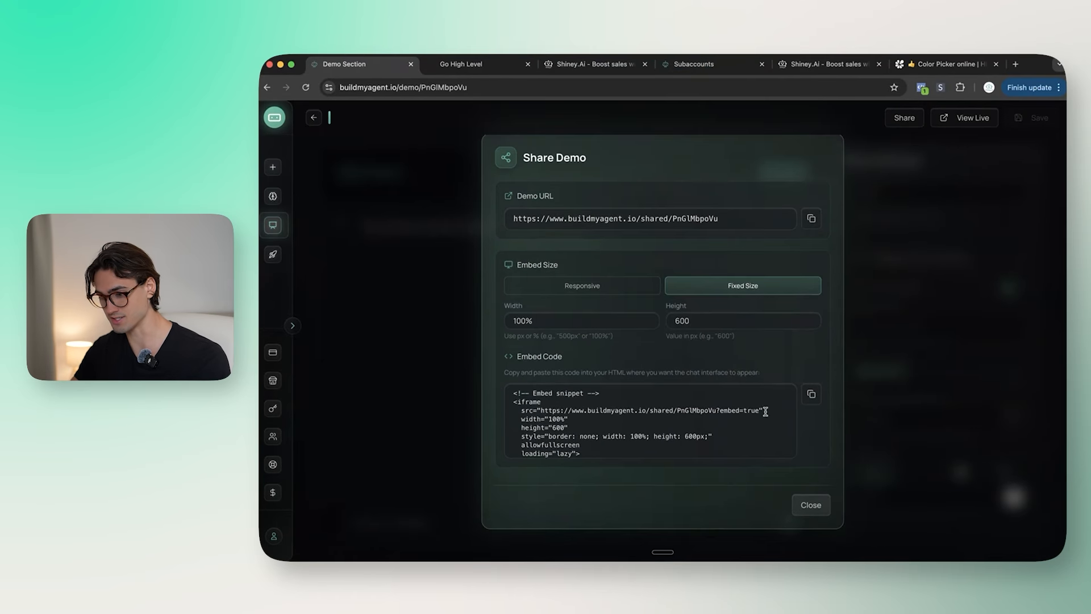
scroll(765, 410, "down", 1)
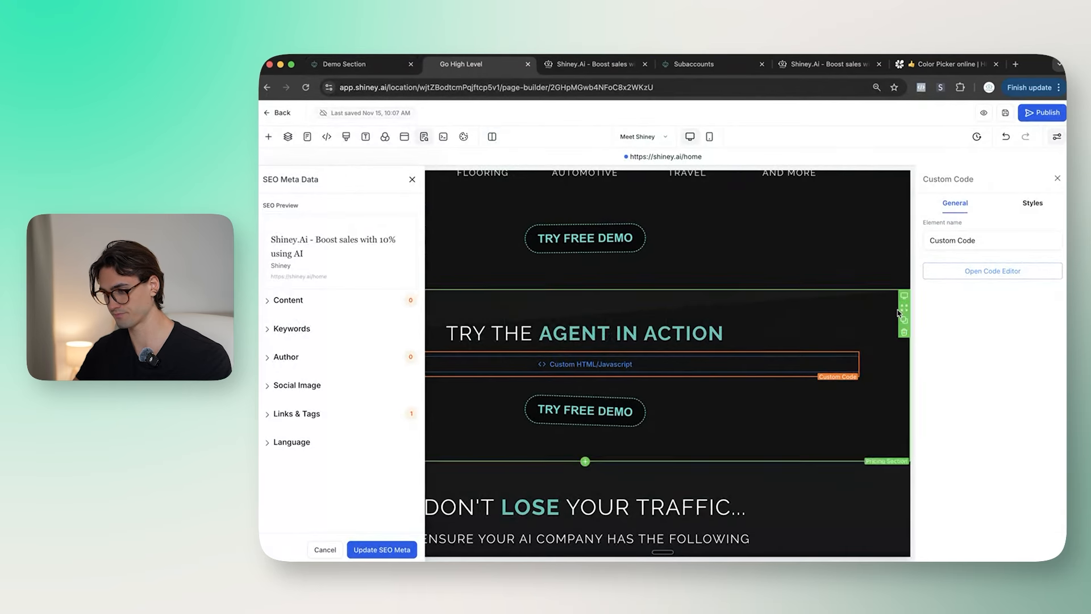
Step: Replace the custom code element's embed with the fixed-size snippet at 575 height and save it
left_click(992, 270)
left_click(701, 307)
key("super+a")
type("<!-- Embed snippet --> <iframe   src=\"https://www.buildmyagent.io/shared/PnGlMbpoVu?embed=true\"   width=\"100%\"   height=\"575\"   style=\"border: none; width: 100%; height: 575px;\"   allowfullscreen   loading=\"lazy\"> </iframe>")
left_click(684, 446)
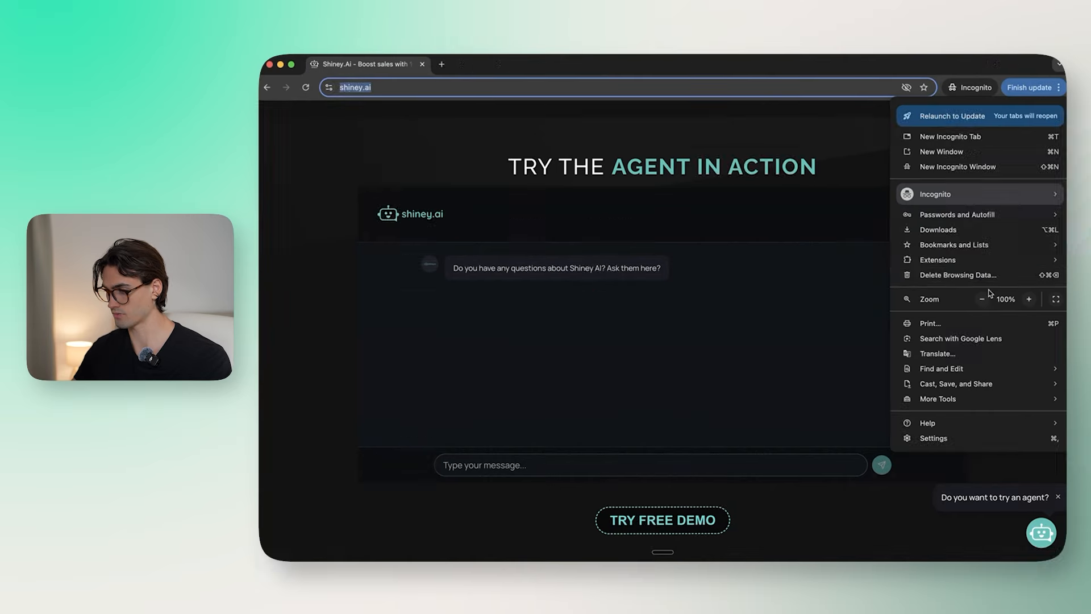
Step: Clear incognito browsing data and load shiney.ai in a fresh incognito window
left_click(992, 275)
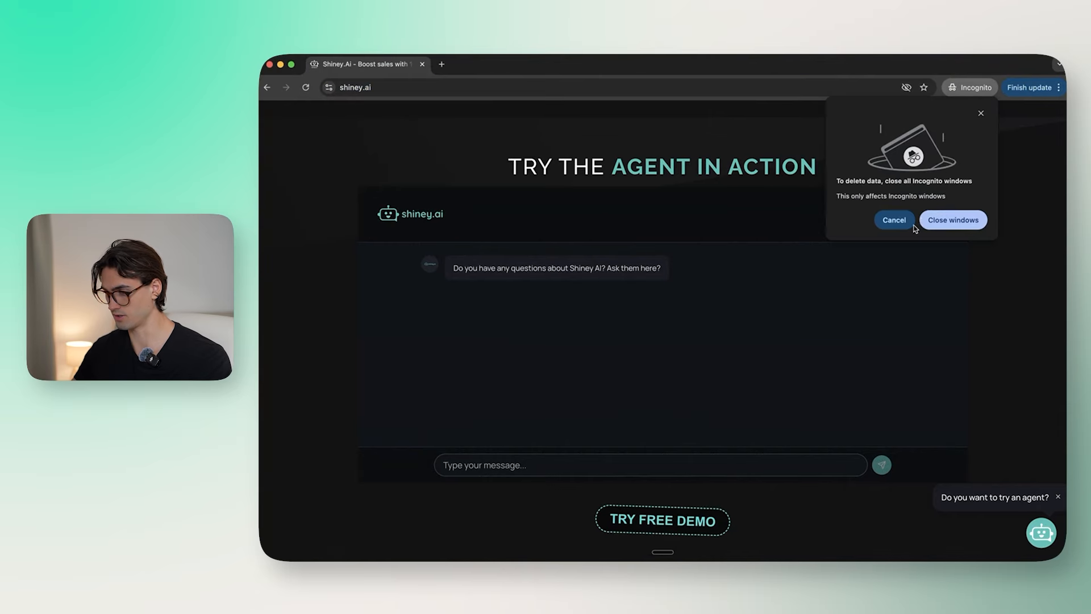
left_click(951, 222)
left_click(1060, 87)
left_click(958, 166)
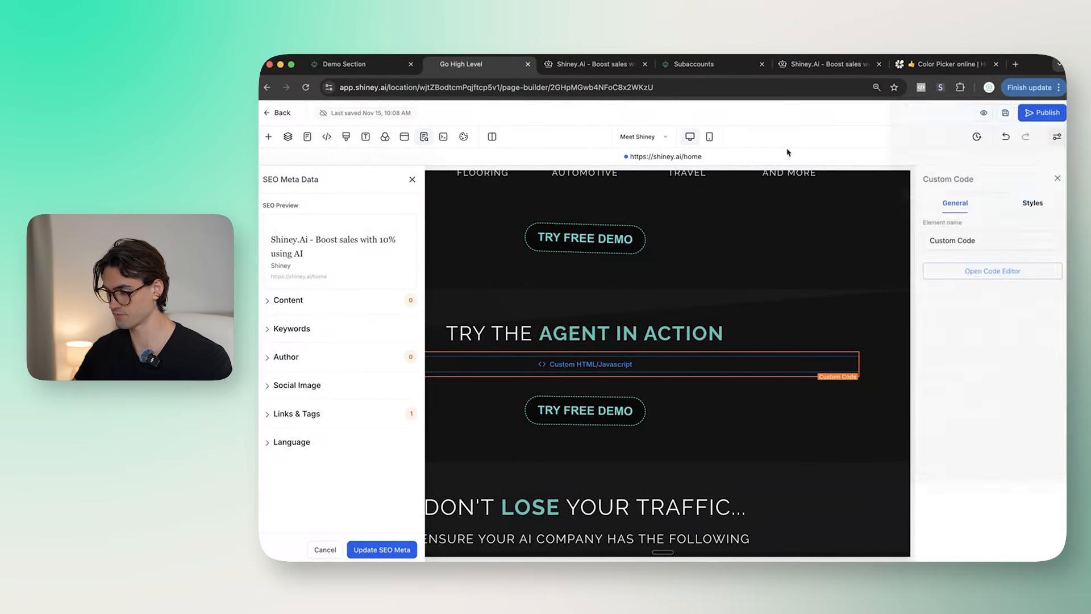
type("shiney.ai")
key("Return")
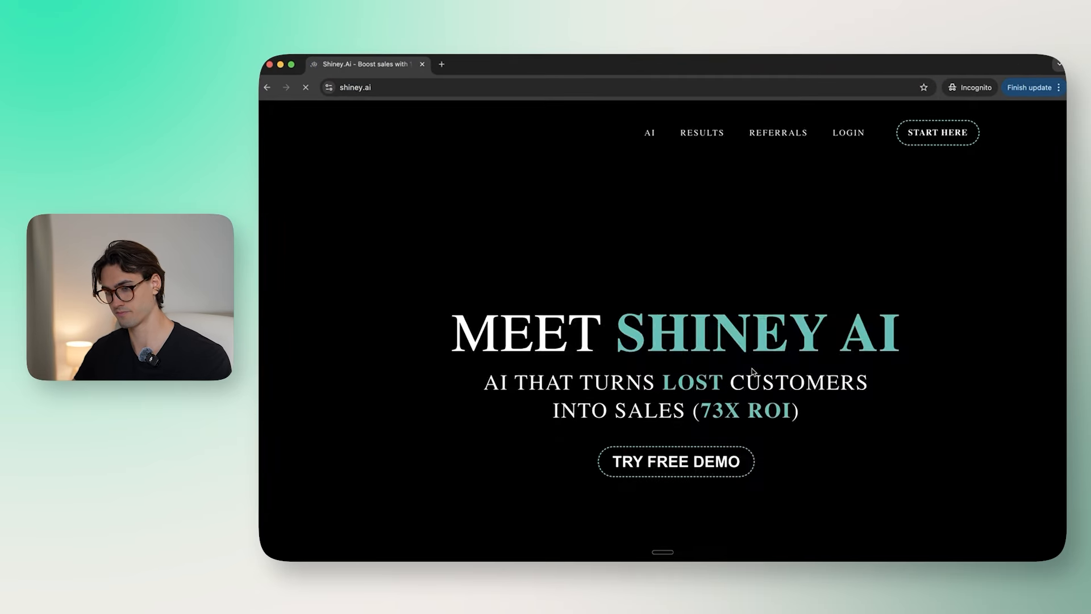
scroll(828, 297, "down", 5)
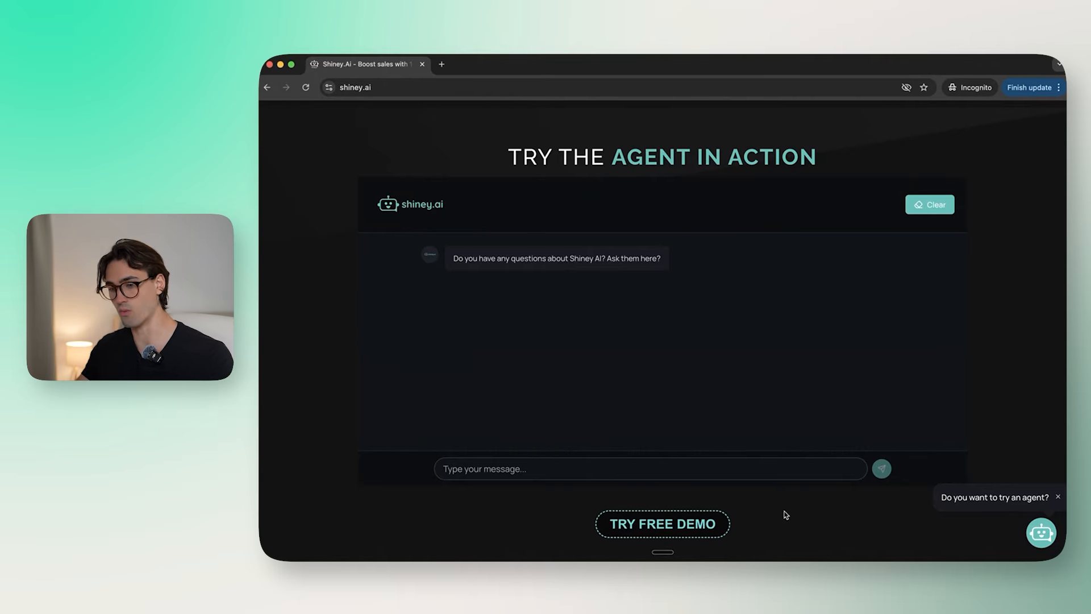
Step: Return to the page builder and select the embed's 100% width value
key("ctrl+Up")
left_click(611, 89)
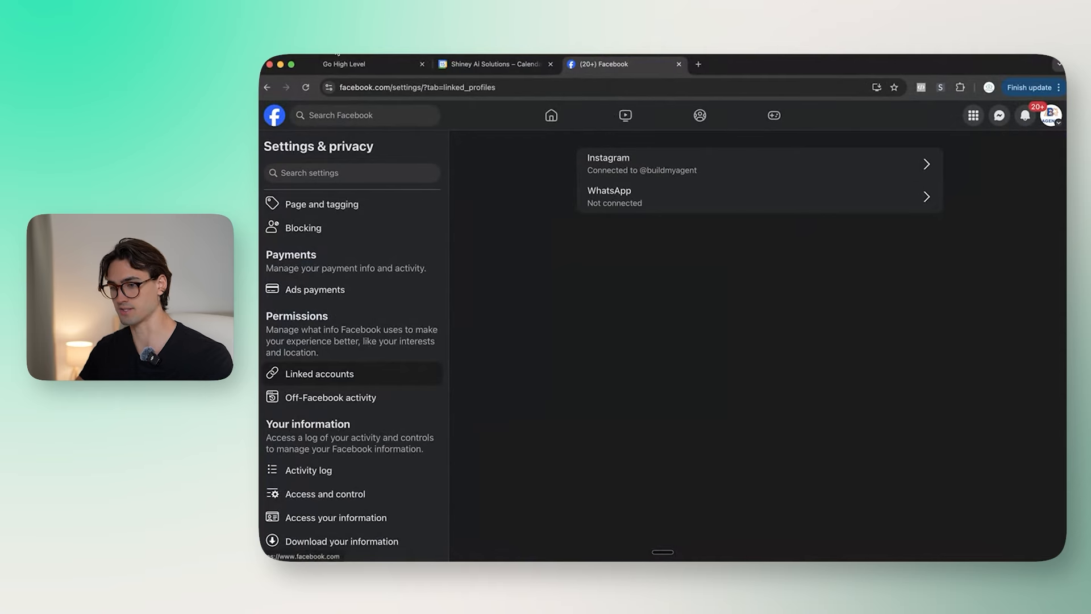
left_click(366, 65)
key("ctrl+Up")
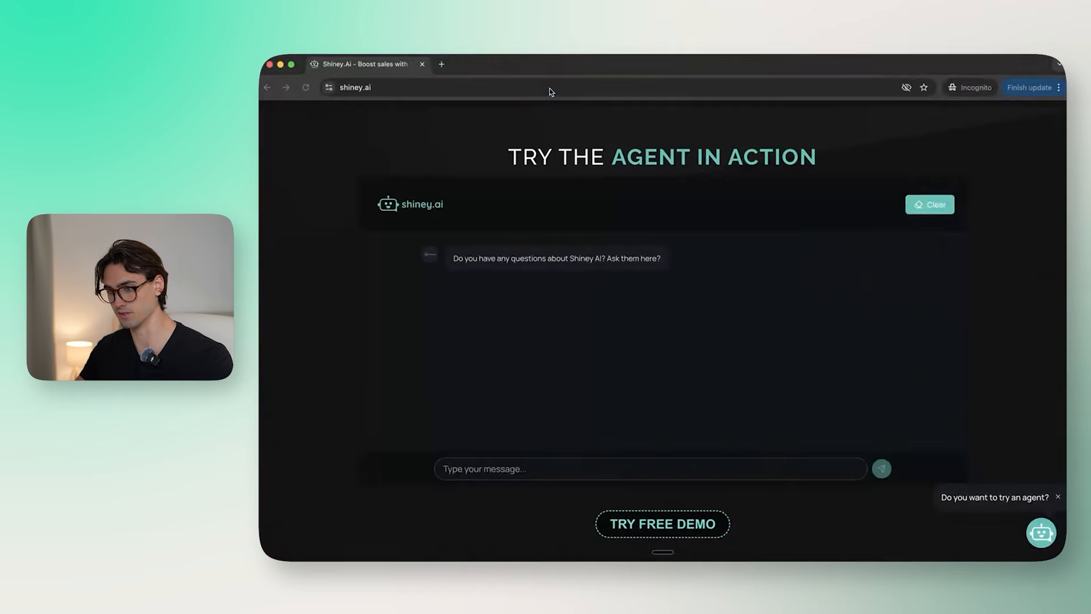
key("ctrl+Up")
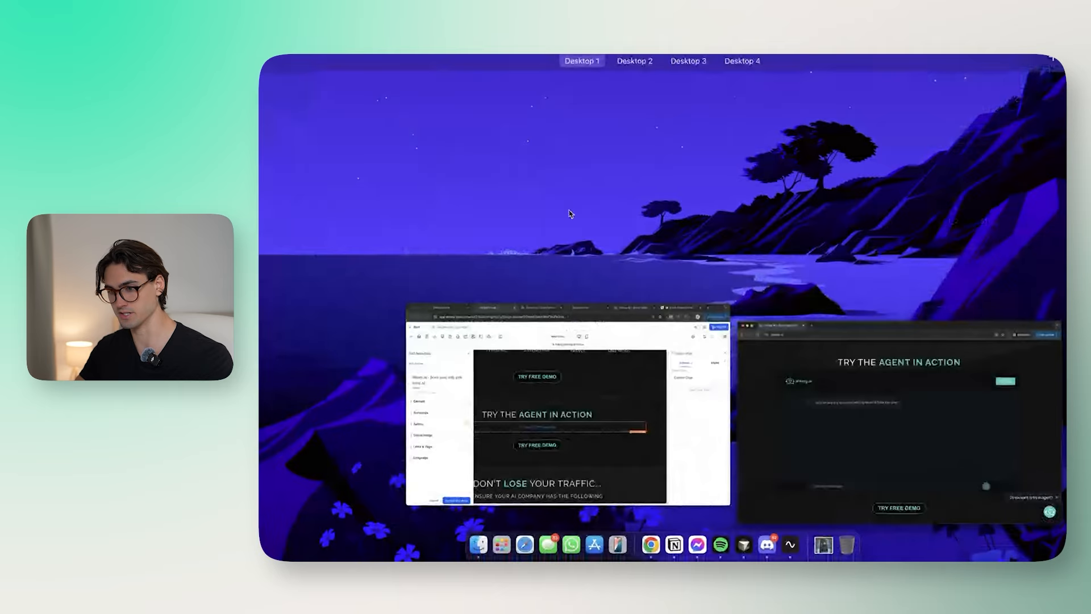
triple_click(572, 319)
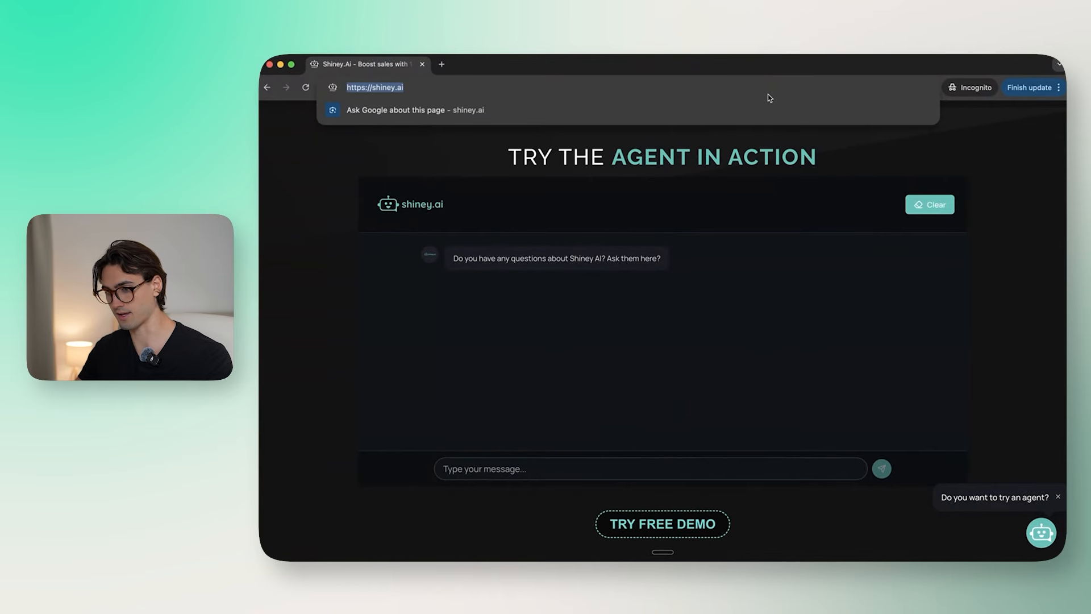
Step: Reload shiney.ai in a new incognito window to view the embedded chat, then go back to the page builder
left_click(1058, 87)
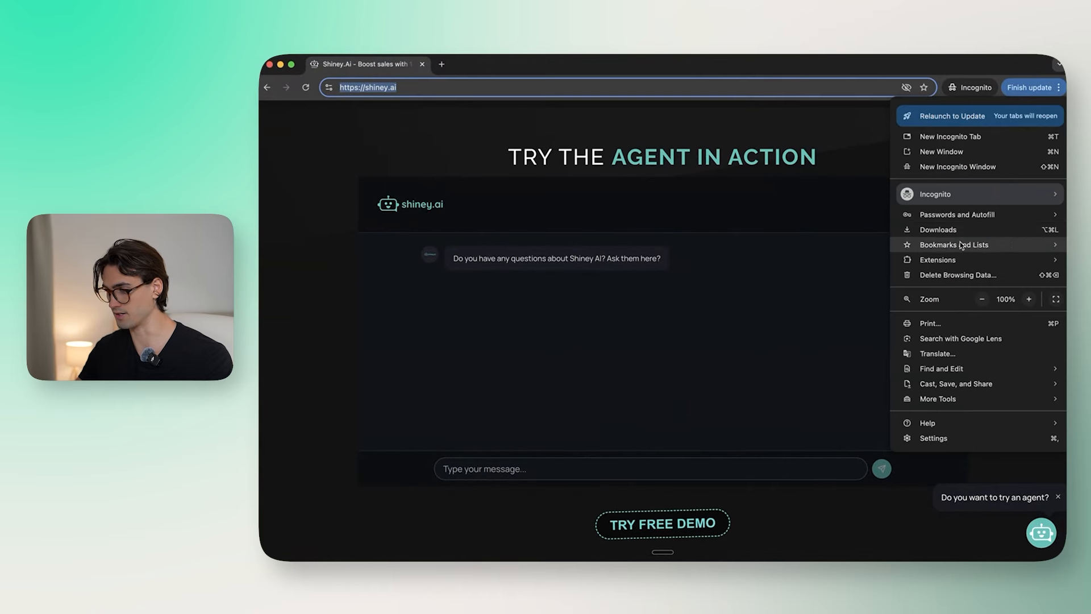
left_click(989, 276)
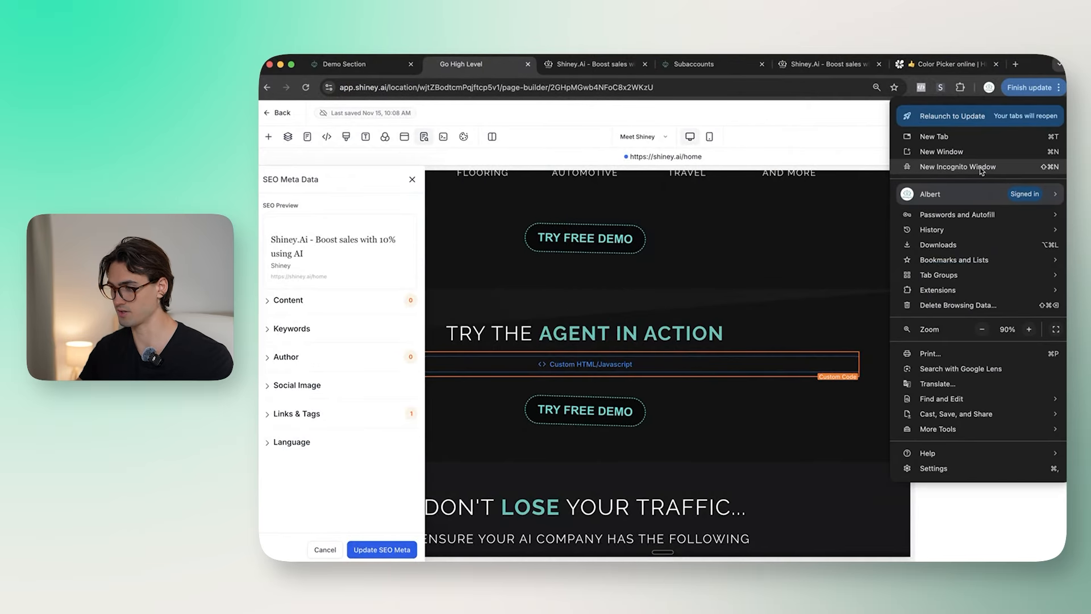
left_click(974, 136)
type("shiney.ai")
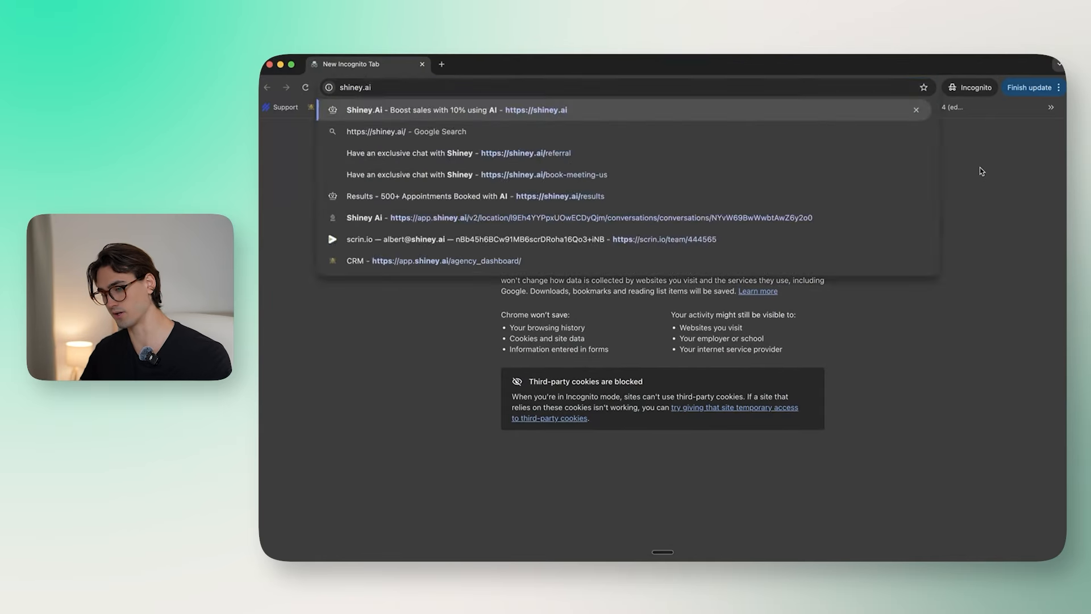
key("Return")
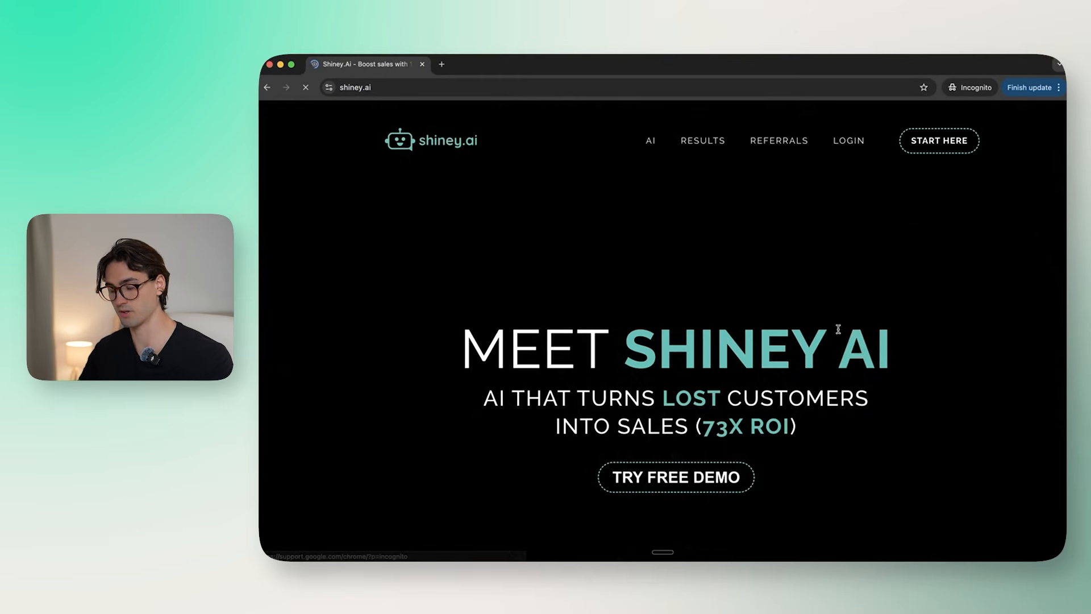
scroll(926, 323, "down", 10)
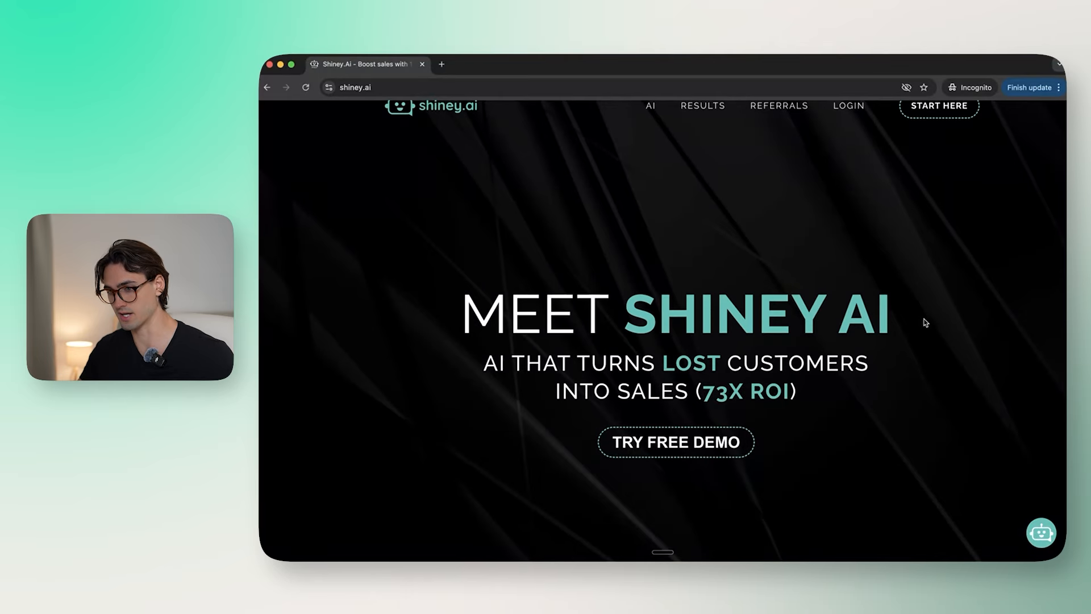
scroll(925, 323, "down", 5)
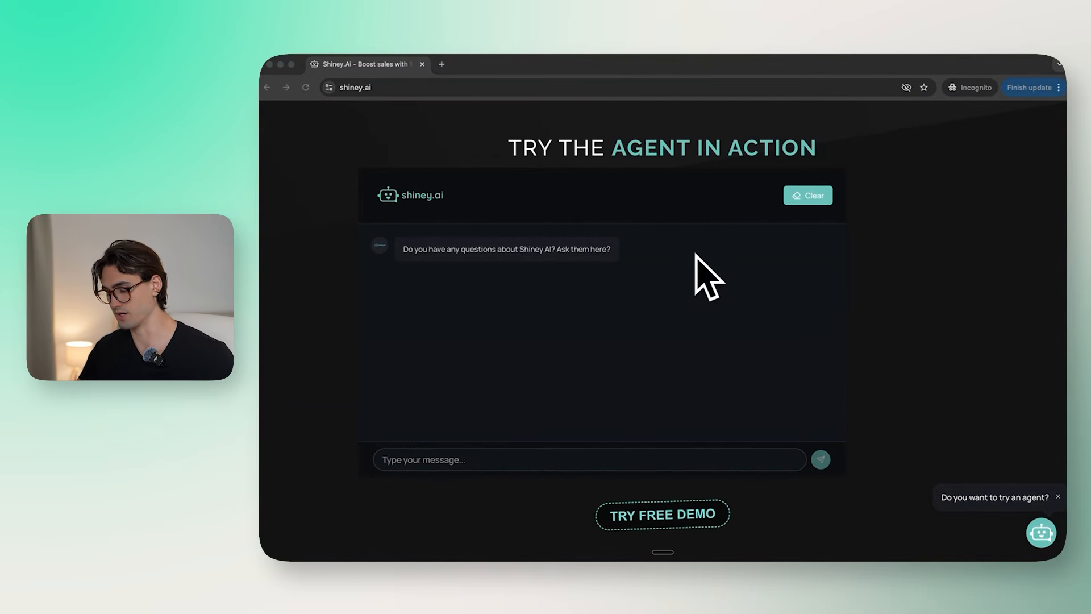
key("ctrl+Up")
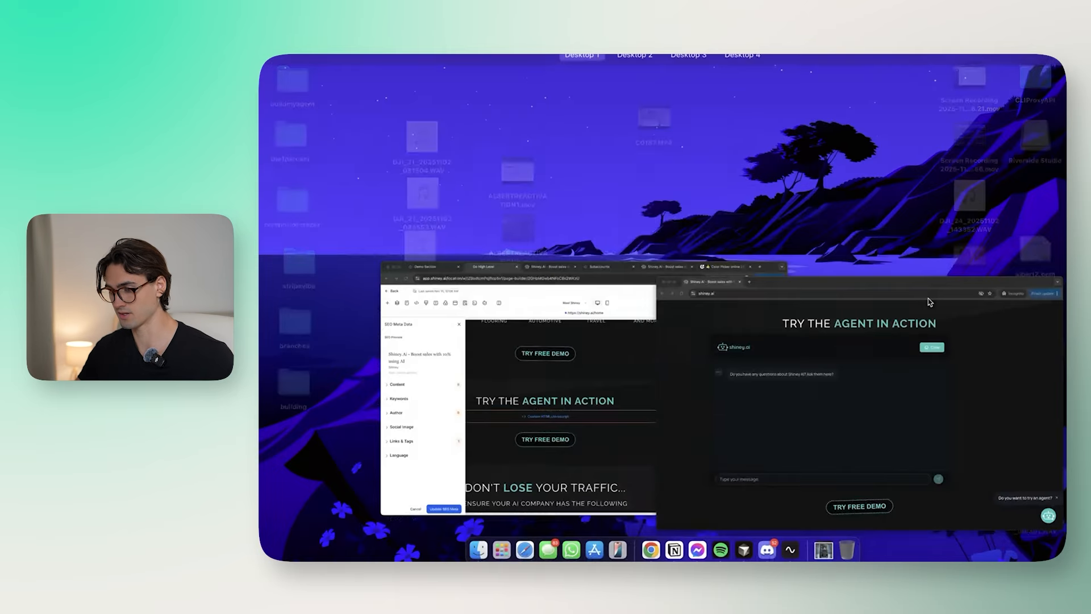
left_click(648, 390)
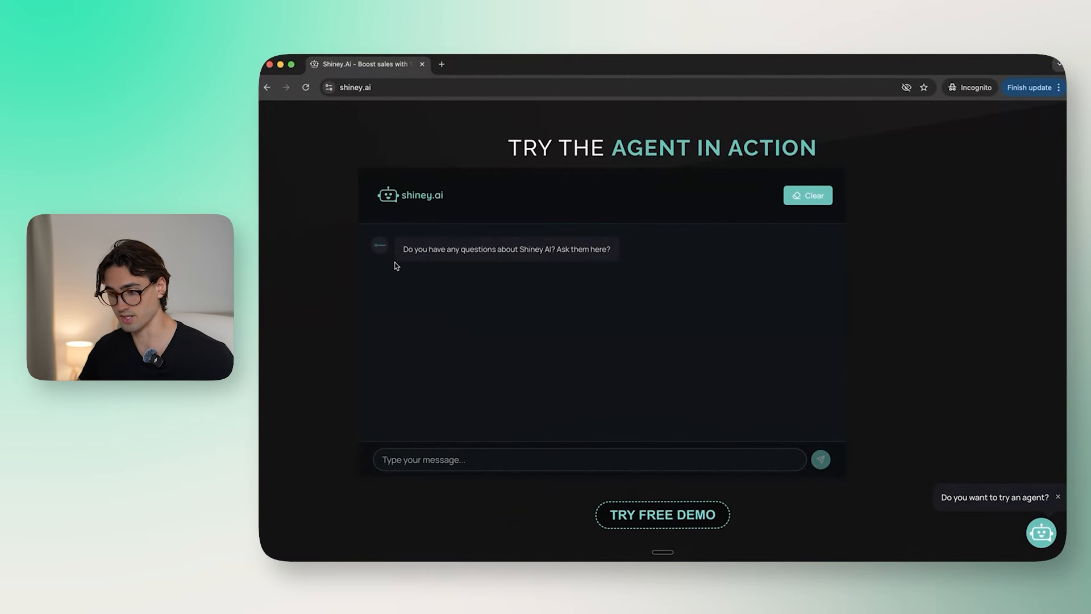
Step: Ask ChatGPT to centre the pasted iframe embed snippet
key("ctrl+Up")
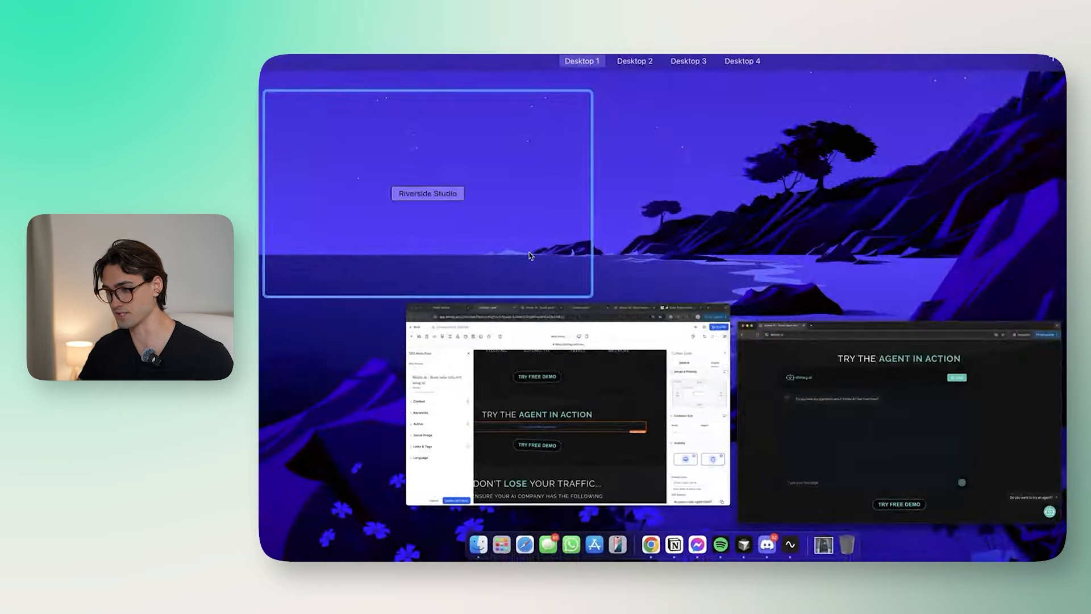
left_click(614, 358)
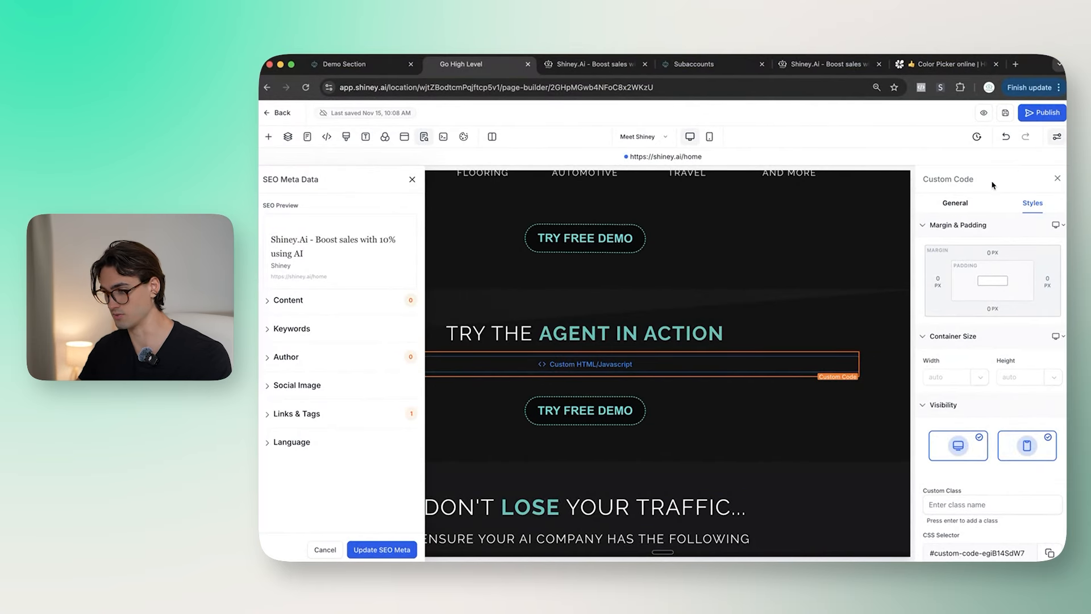
left_click(954, 203)
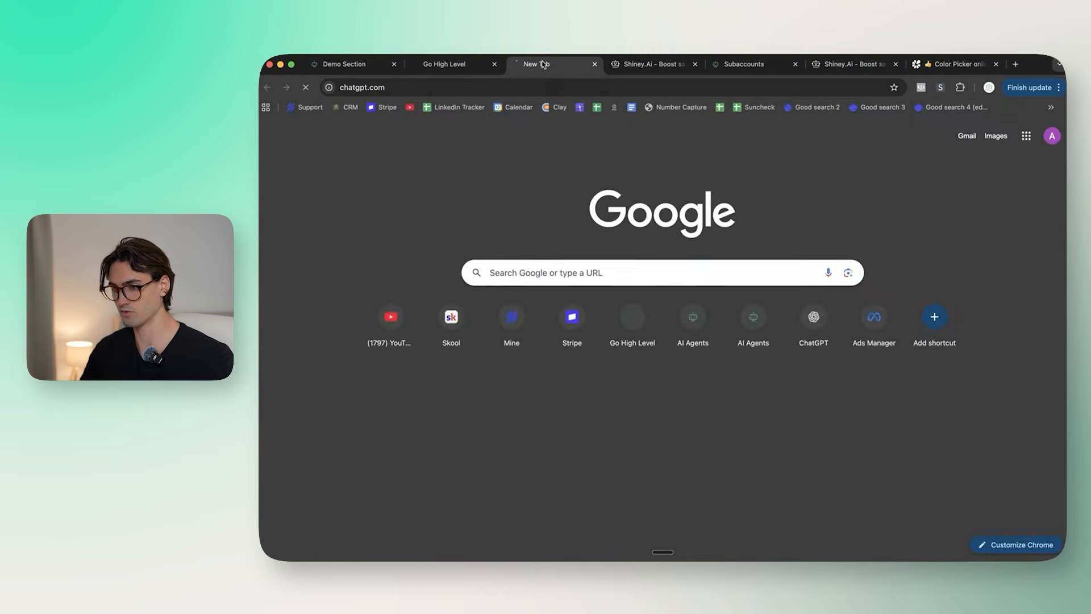
key("super+v")
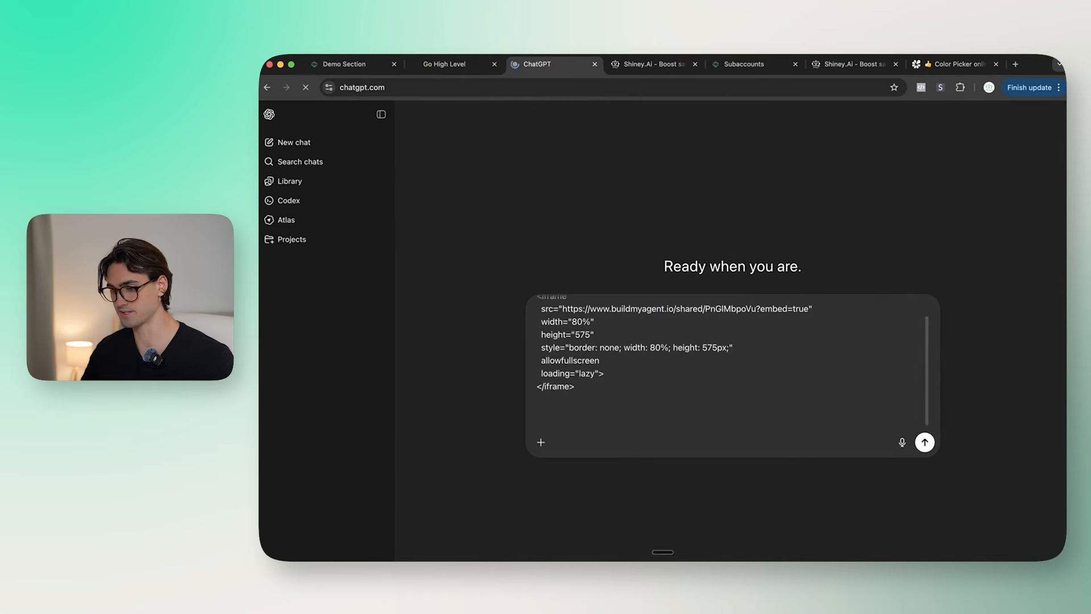
type("Can you please make sure this is centered")
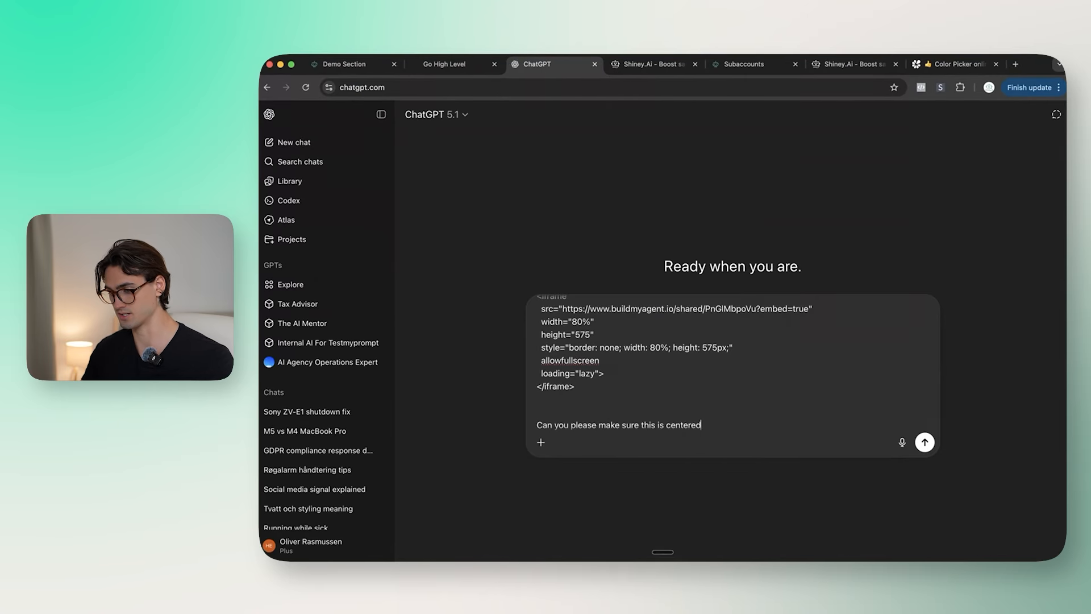
key("Return")
Step: Paste ChatGPT's centred flex-div version into the custom code editor and save it
left_click(916, 222)
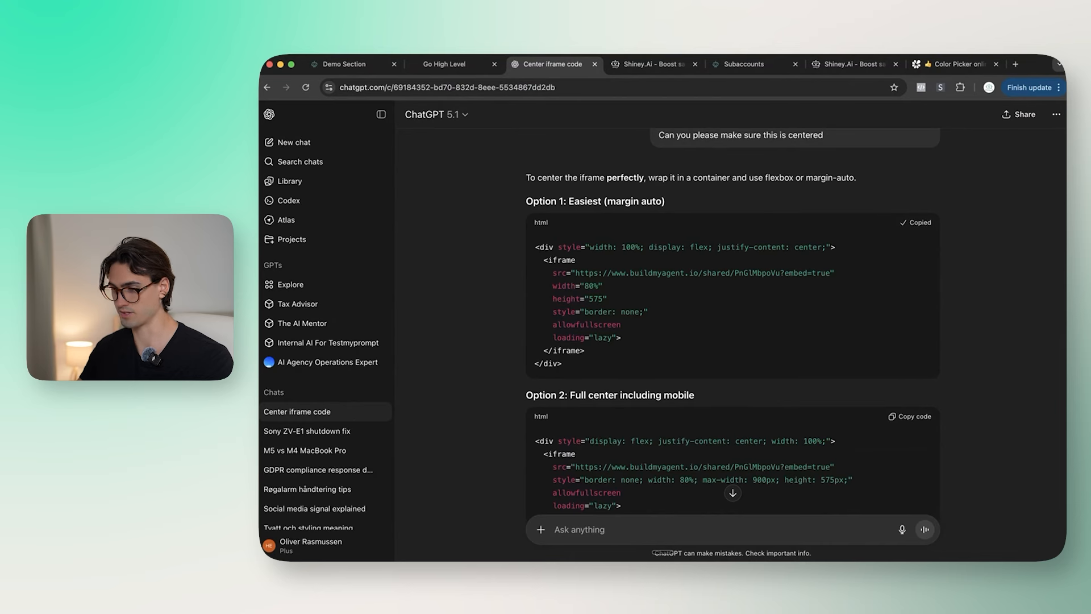
left_click(453, 65)
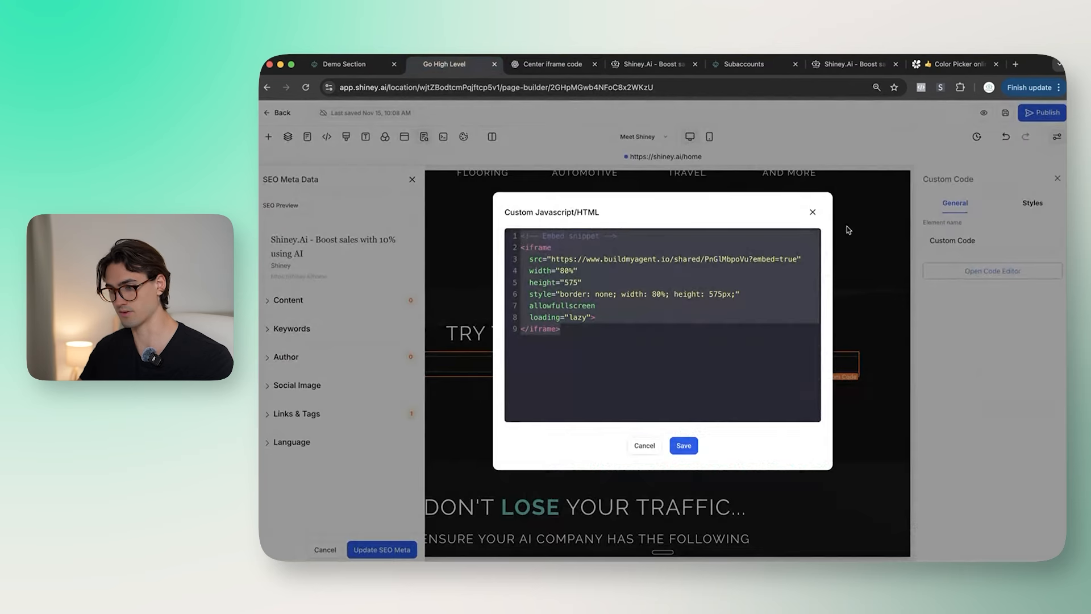
key("super+v")
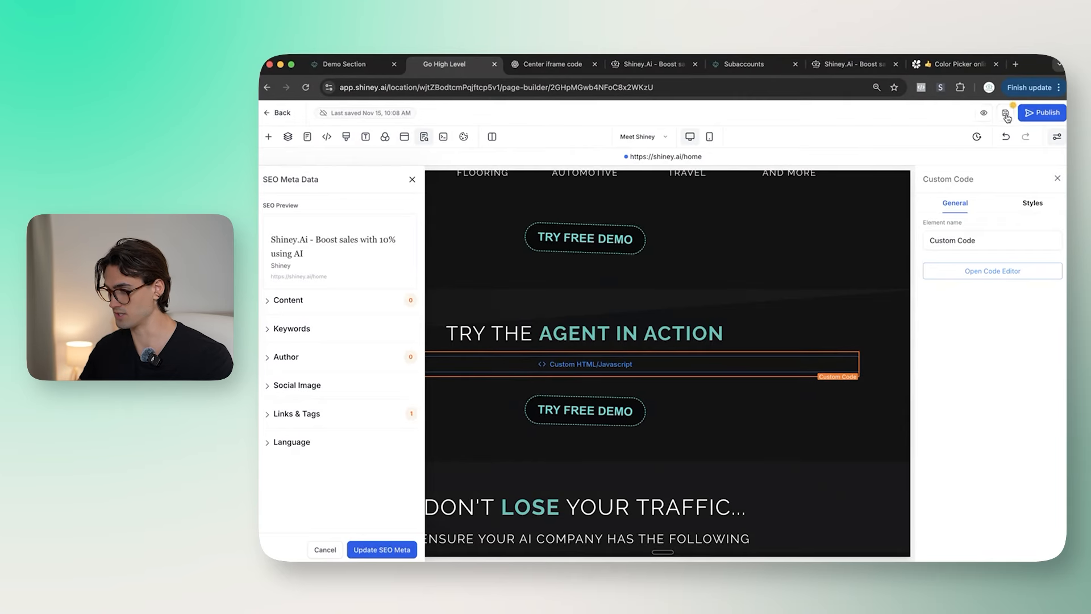
left_click(1005, 113)
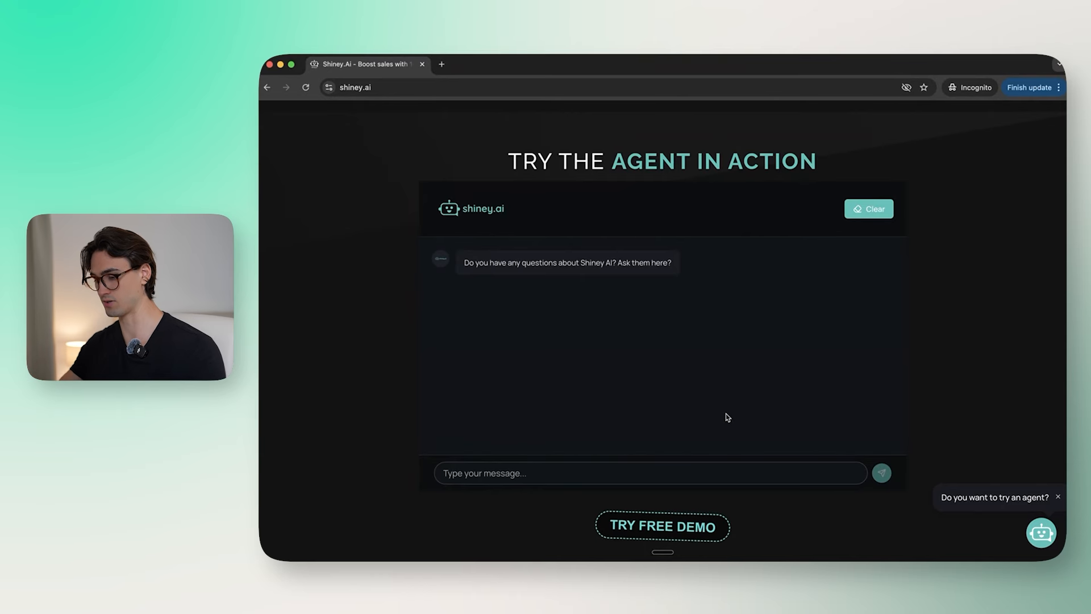
Step: Scroll the live shiney.ai page to inspect the centred agent chat demo
scroll(589, 432, "down", 3)
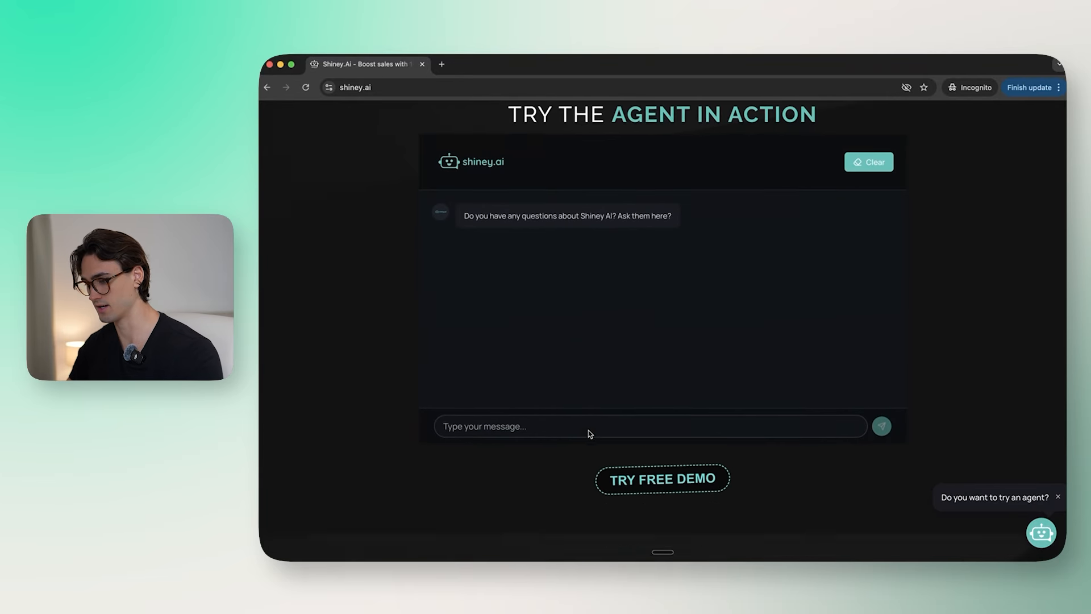
scroll(589, 434, "up", 3)
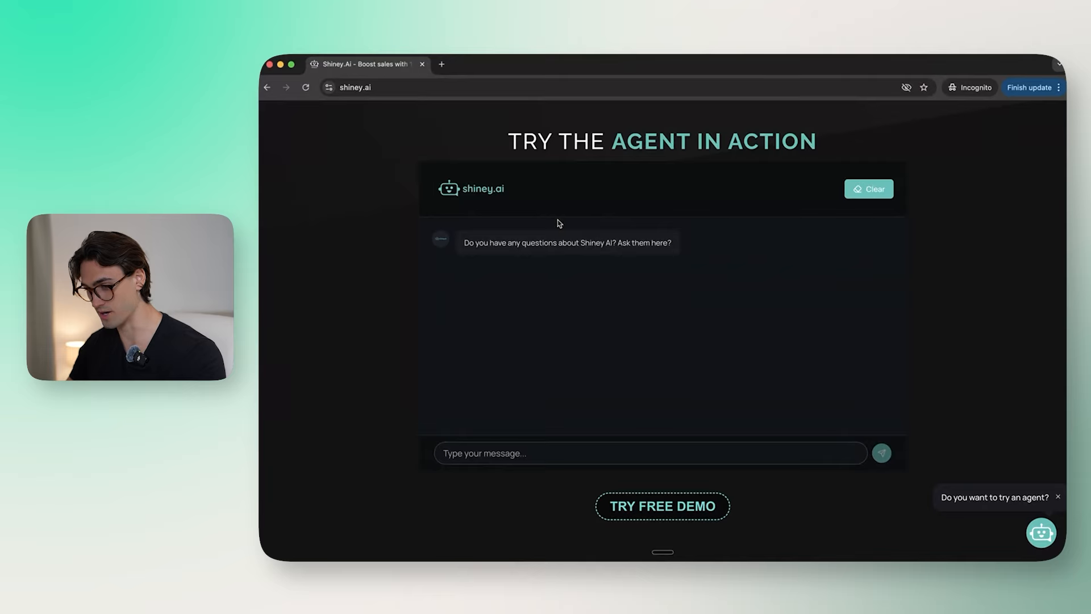
scroll(694, 341, "up", 2)
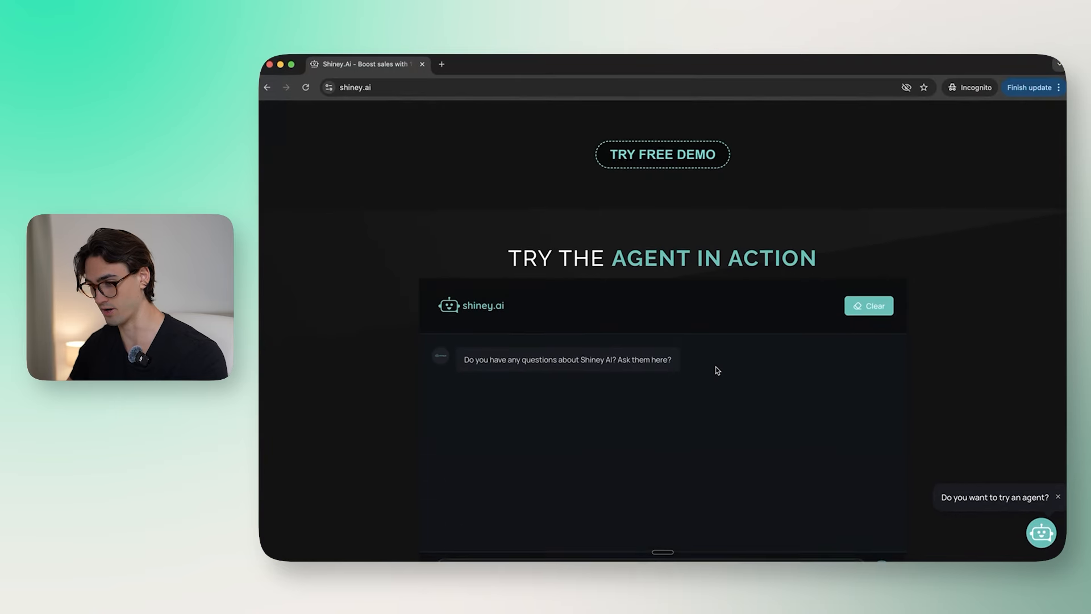
scroll(728, 159, "up", 2)
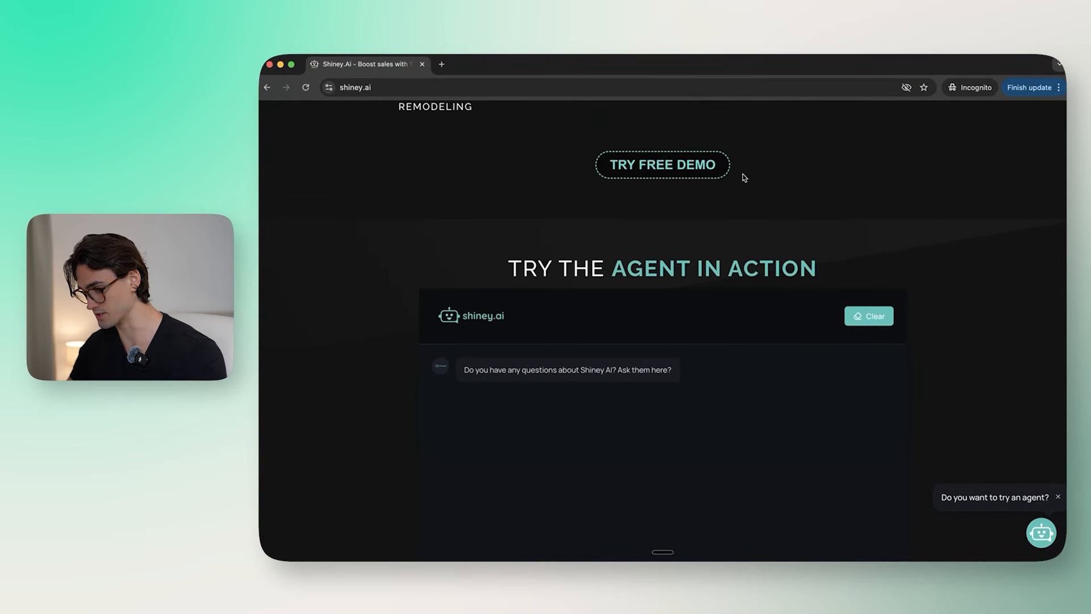
scroll(736, 212, "down", 2)
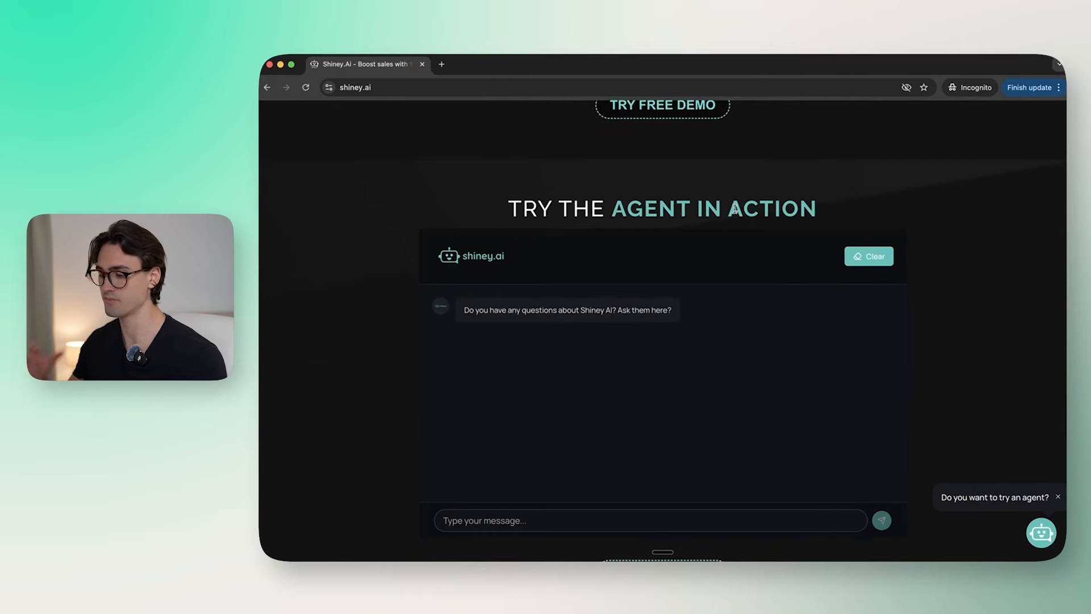
key("ctrl+Up")
Step: Paste the Option 1 centred code back into ChatGPT and request a rounded-corner version
left_click(563, 404)
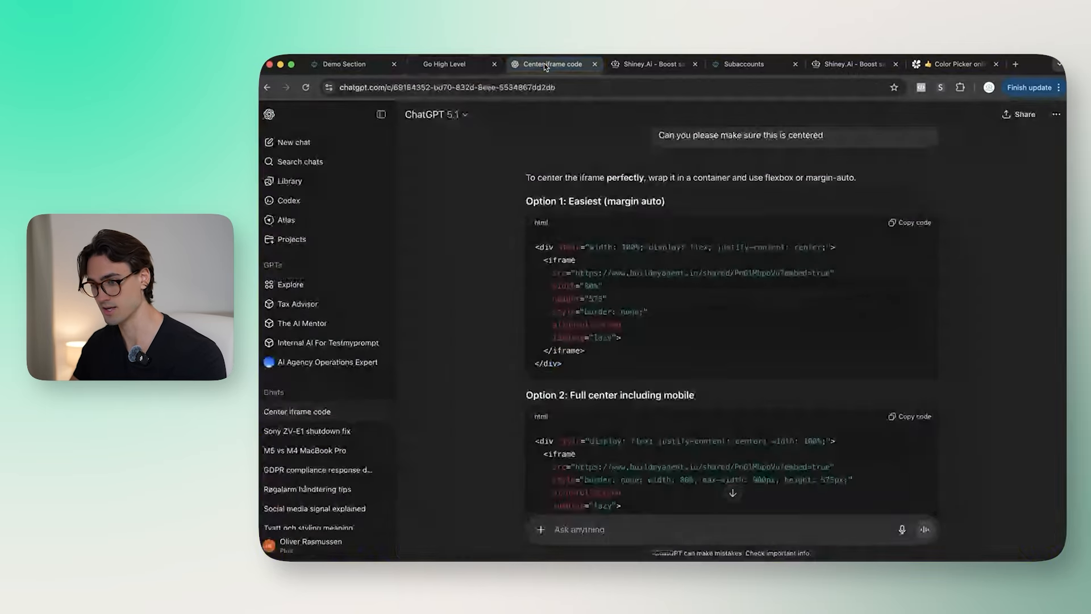
scroll(733, 313, "up", 5)
left_click(907, 329)
scroll(733, 341, "down", 5)
left_click(560, 529)
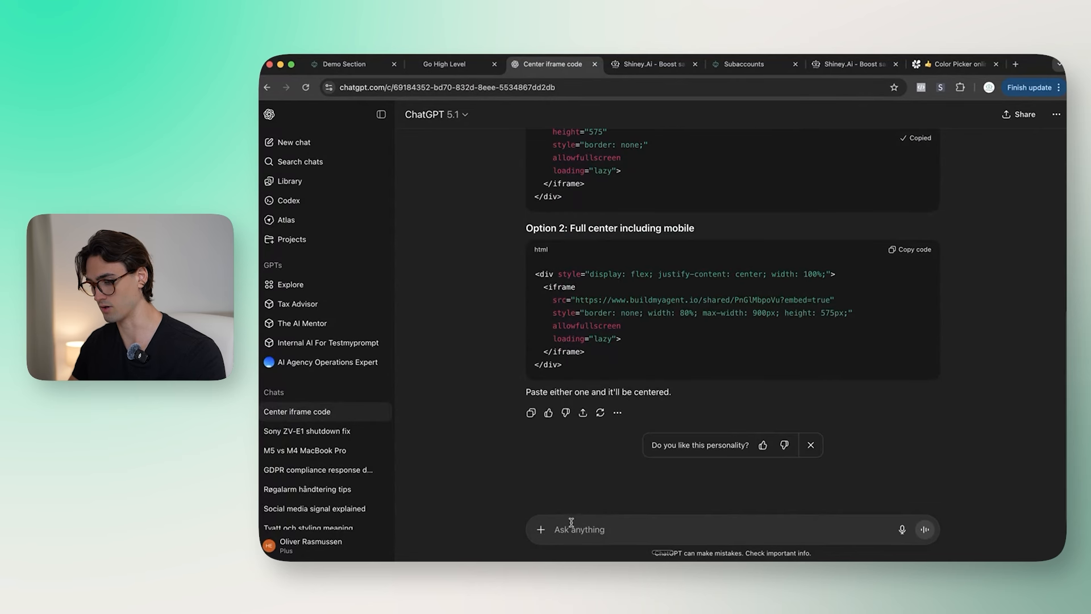
key("super+v")
key("shift+Return")
key("shift+Return")
key("shift+Return")
type("Can")
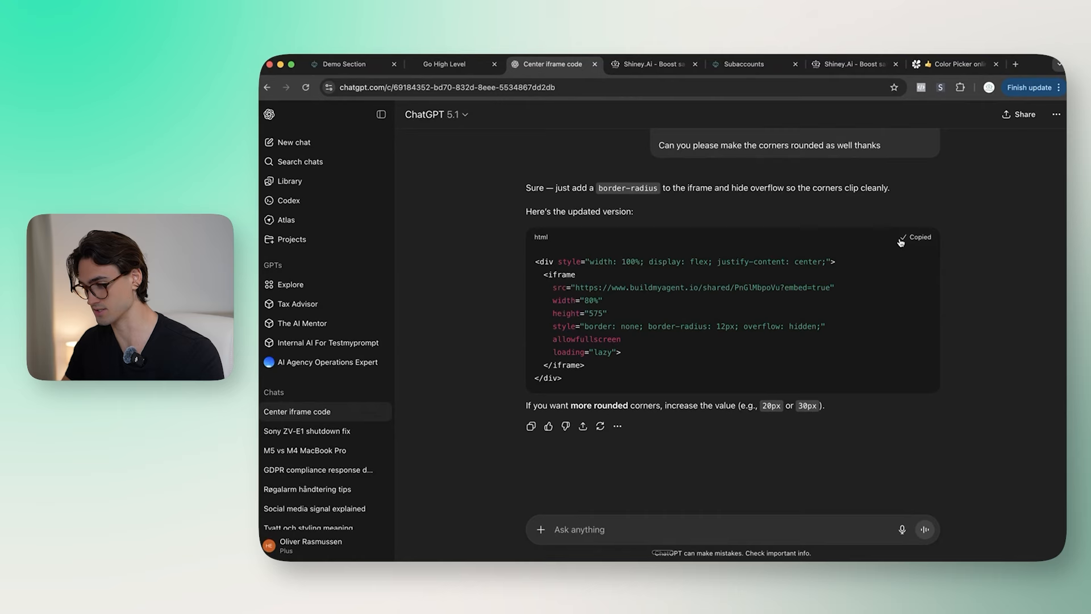
Step: Replace the embed with the 12px border-radius, overflow-hidden version, save the page, and view the live site
left_click(445, 64)
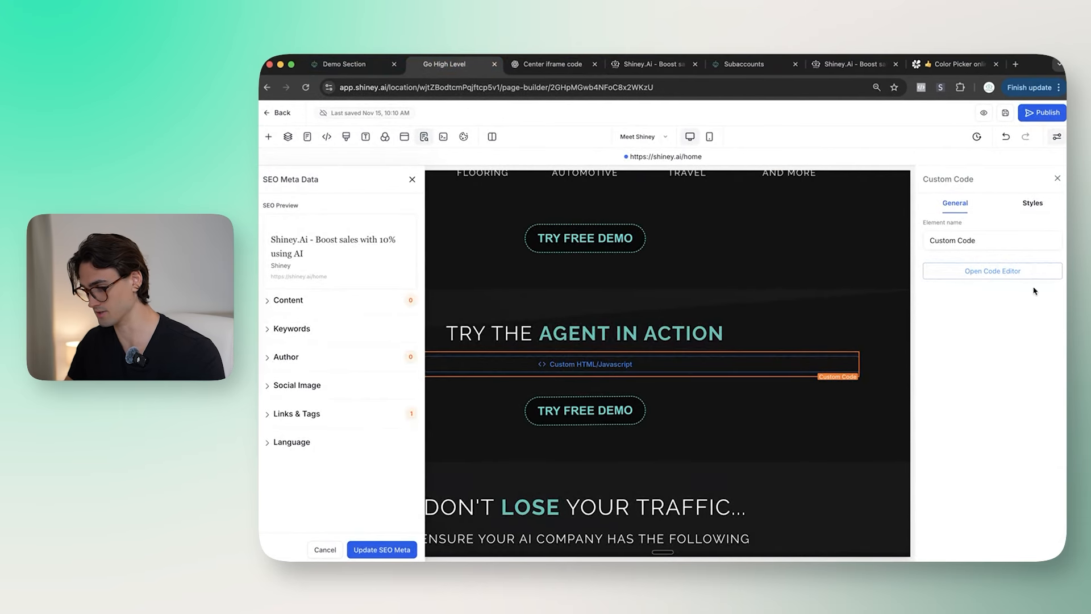
left_click(992, 270)
key("super+a")
type("<div style=\"width: 100%; display: flex; justify-content: center;\">   <iframe     src=\"https://www.buildmyagent.io/shared/PnGlMbpoVu?embed=true\"     width=\"80%\"     height=\"575\"     style=\"border: none; border-radius: 10px; overflow: hidden;\"     allowfullscreen     loading=\"lazy\">   </iframe> </div>")
left_click(683, 446)
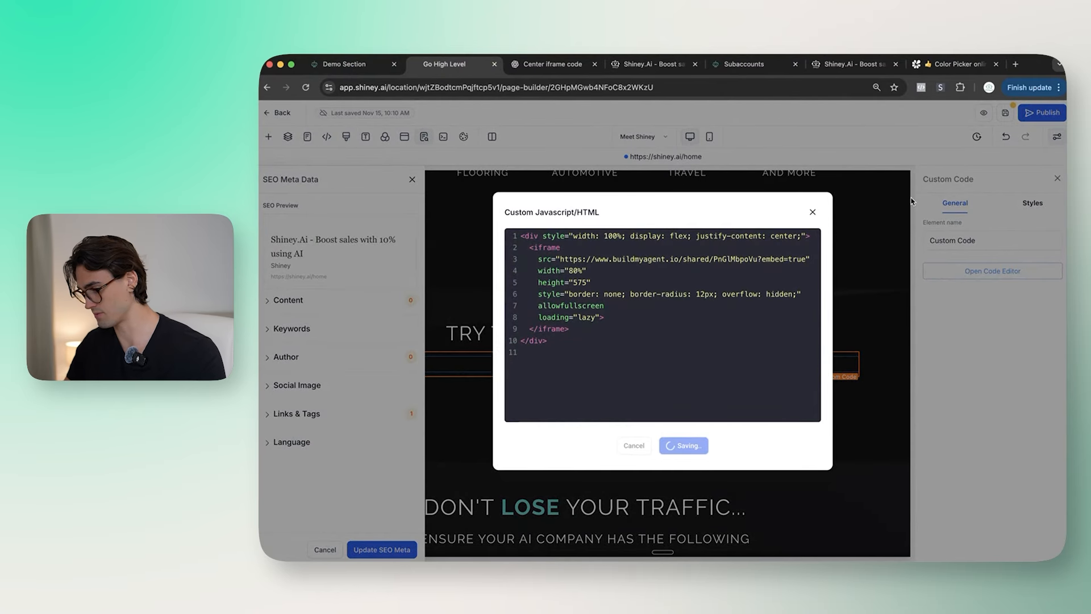
left_click(1006, 113)
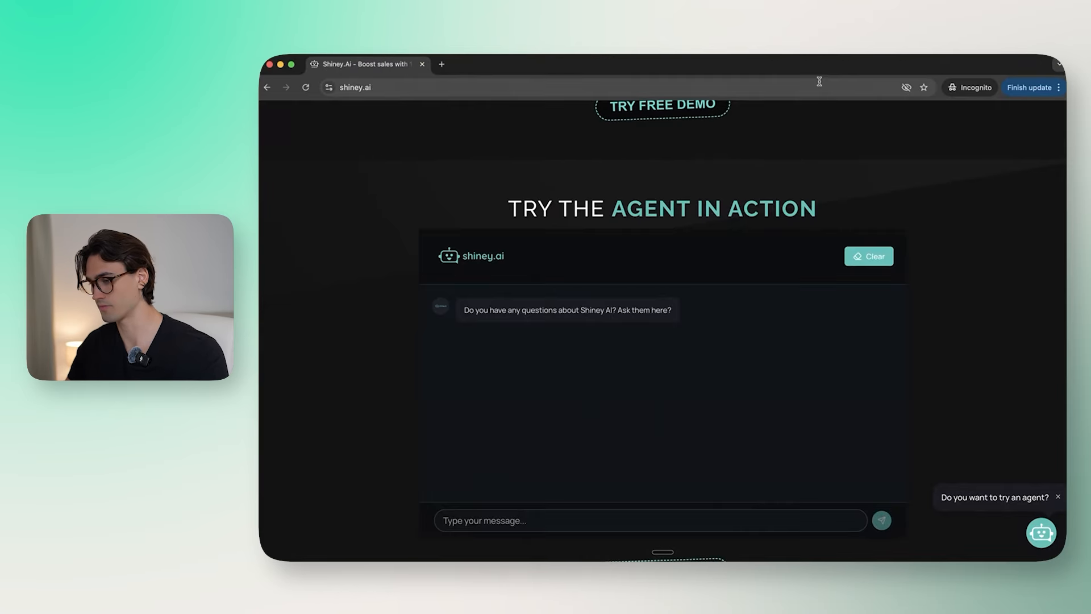
left_click(820, 81)
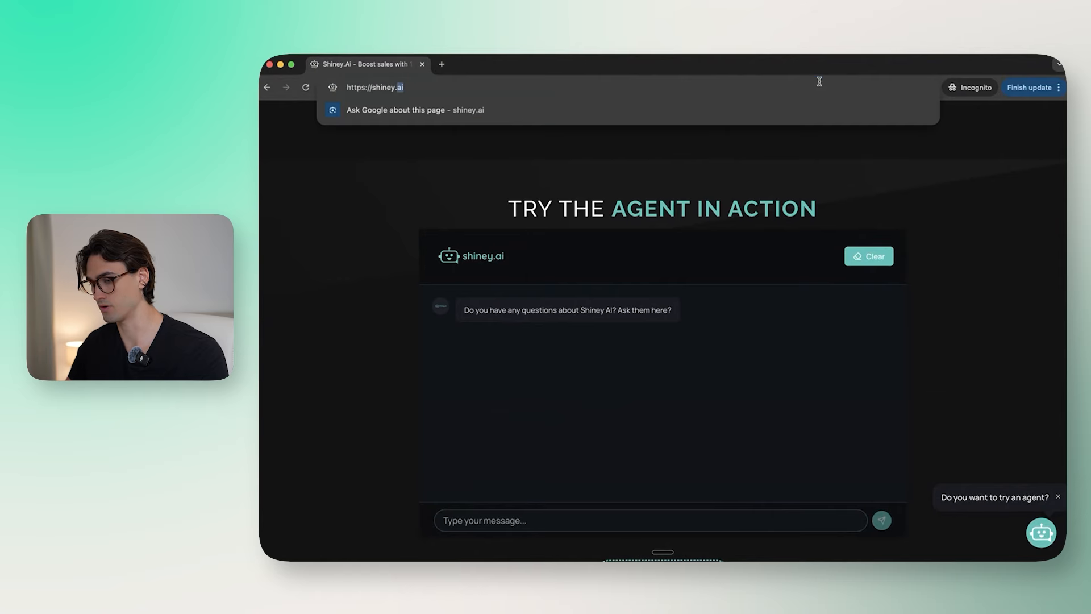
Step: Clear Chrome's browsing data by closing the incognito windows
left_click(1059, 88)
left_click(981, 275)
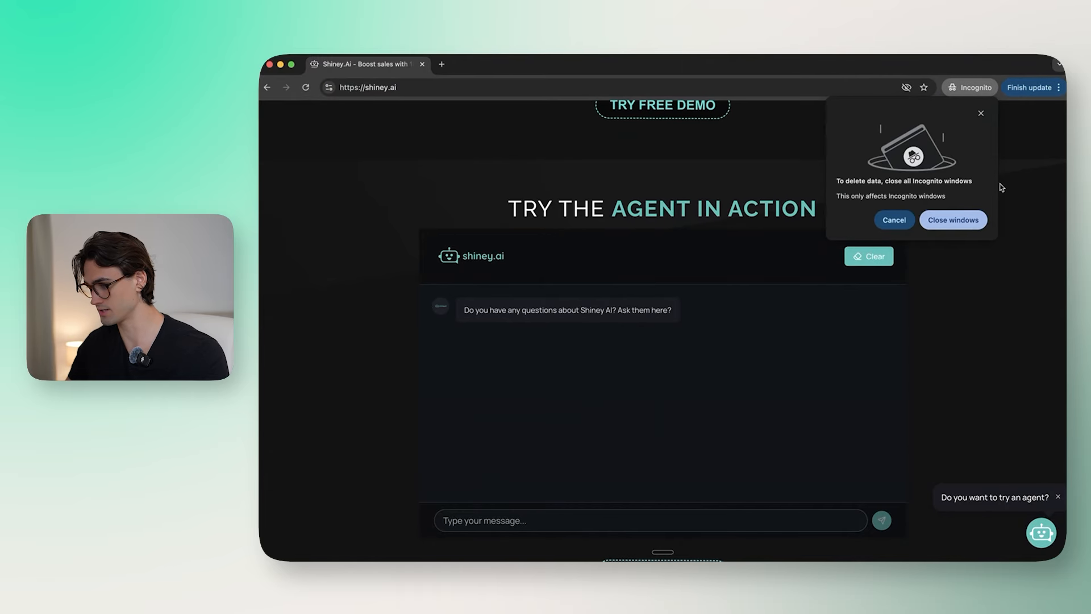
left_click(967, 219)
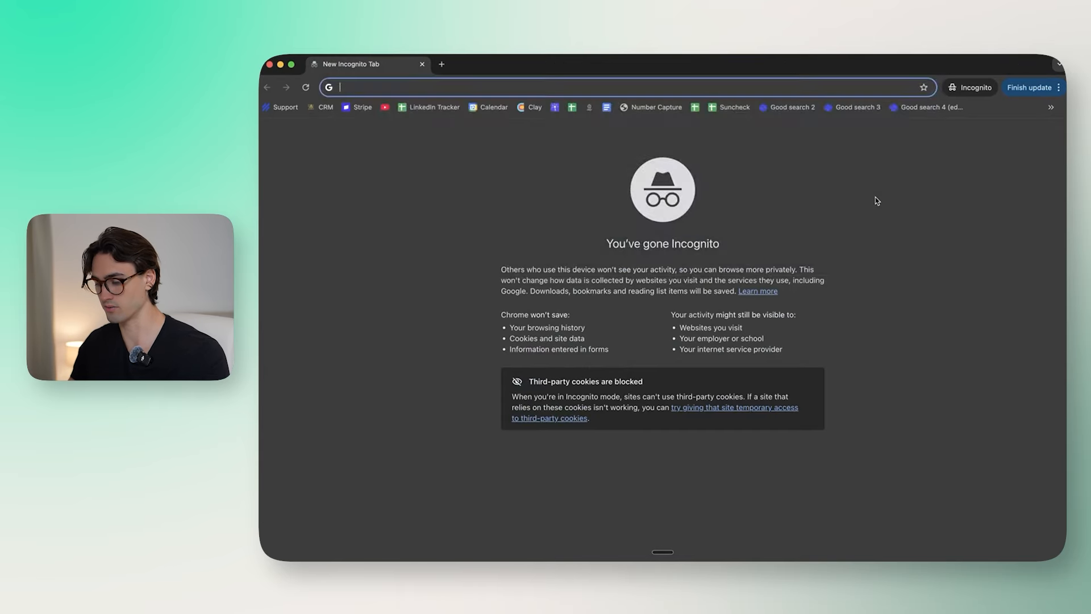
Step: Load shiney.ai and scroll down to its demo agent chat
type("shiney.ai")
key("Return")
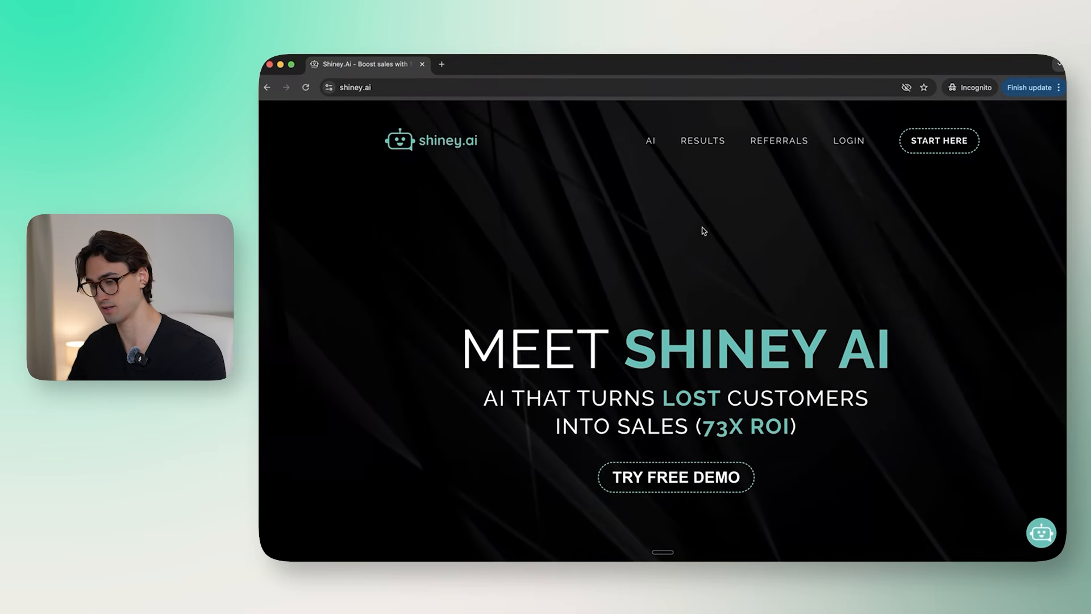
scroll(703, 230, "down", 20)
scroll(704, 230, "down", 3)
scroll(703, 230, "up", 2)
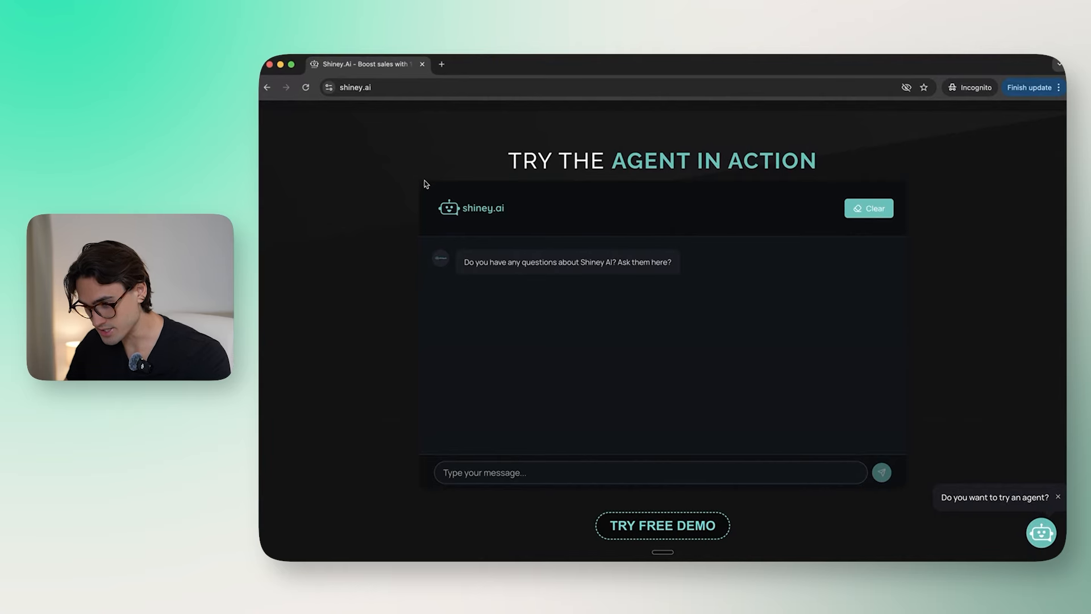
scroll(914, 245, "down", 1)
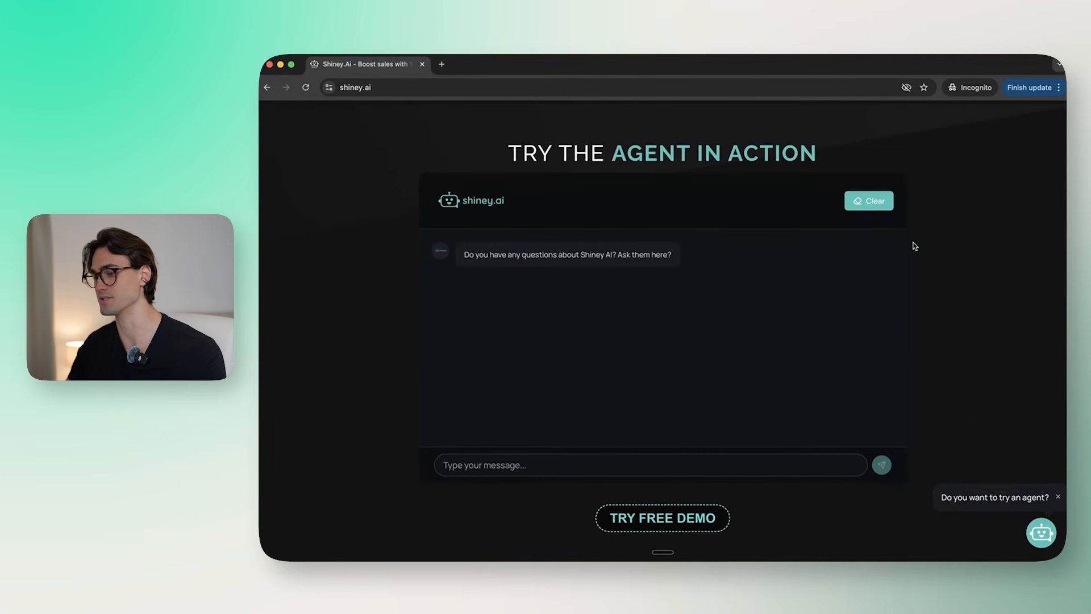
Step: Ask the demo agent "What services do you offer?"
left_click(566, 466)
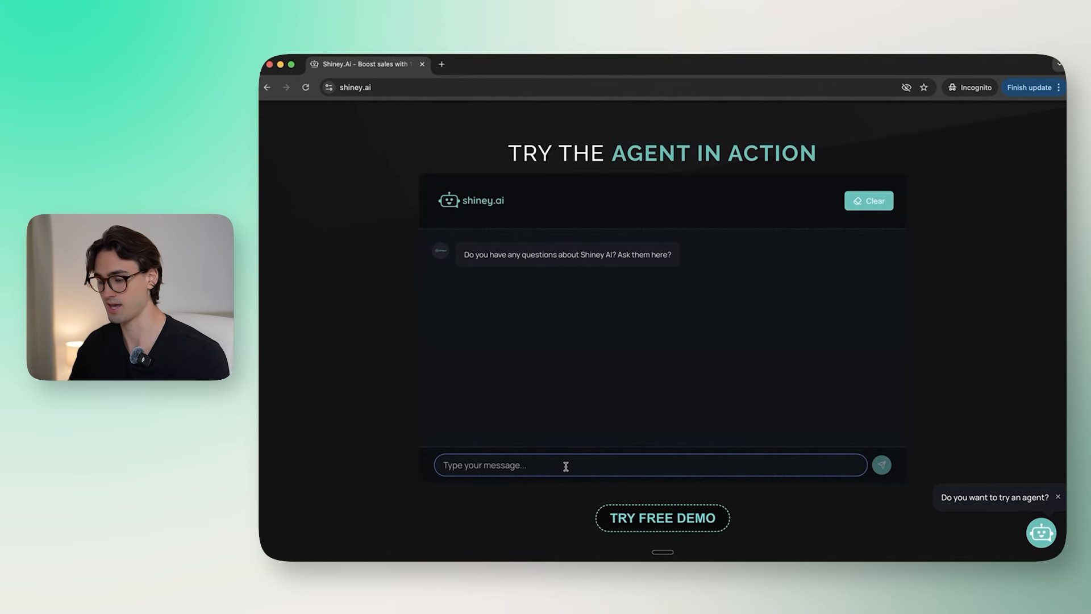
type("Wh")
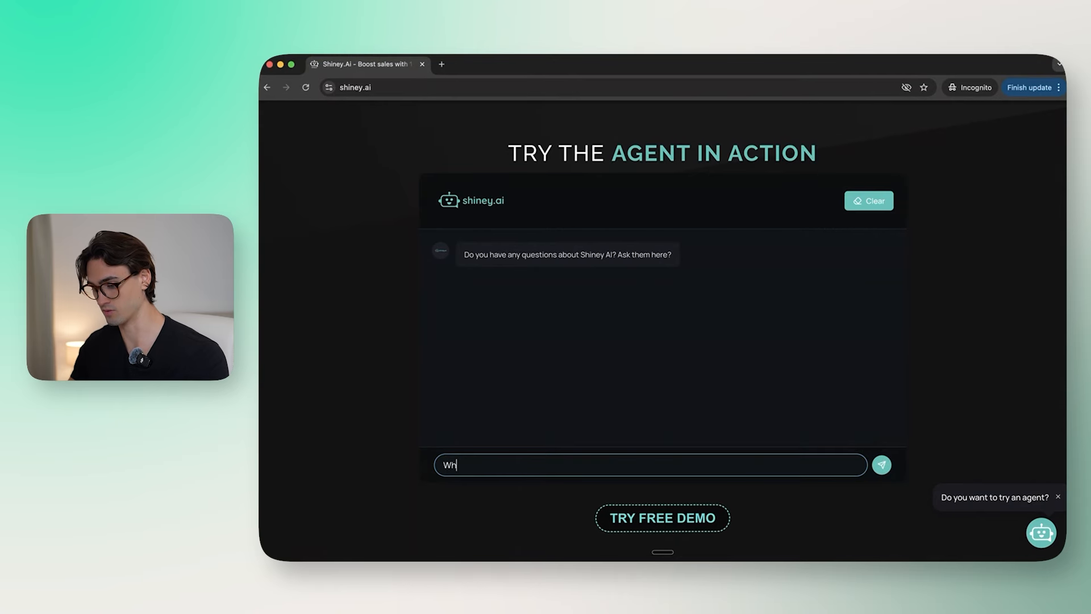
type("at services do you of")
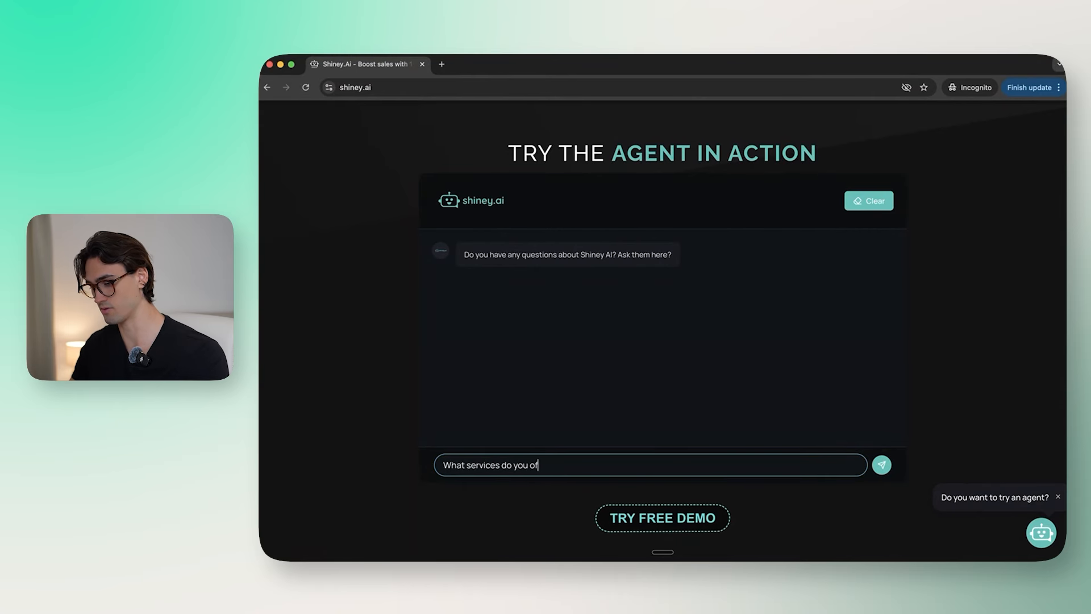
type("fer?")
key("Return")
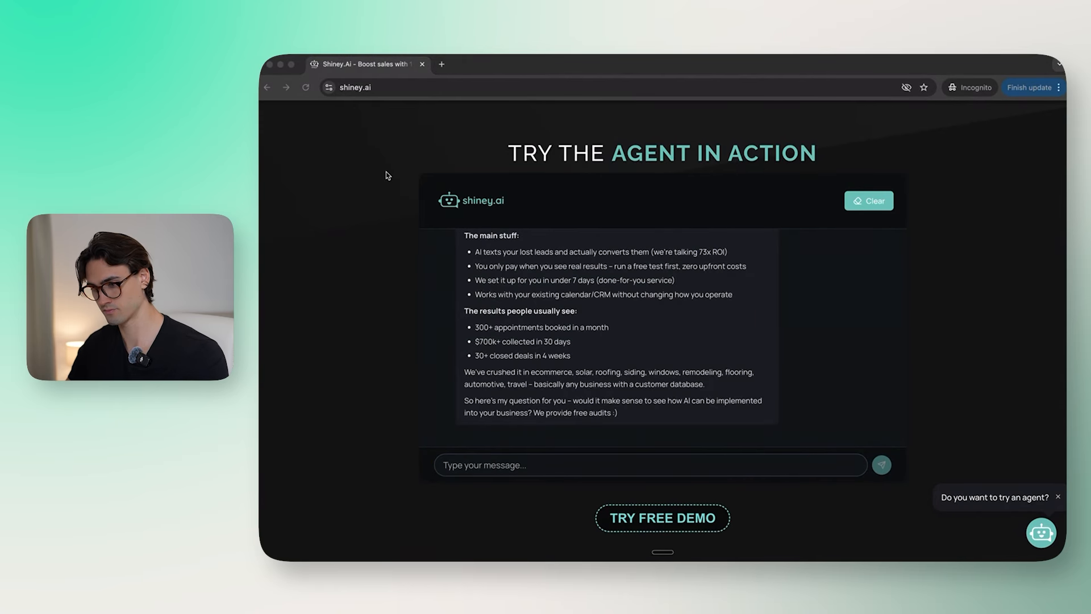
Step: Reply to the agent with "Yeah I would like an audit"
scroll(641, 329, "up", 5)
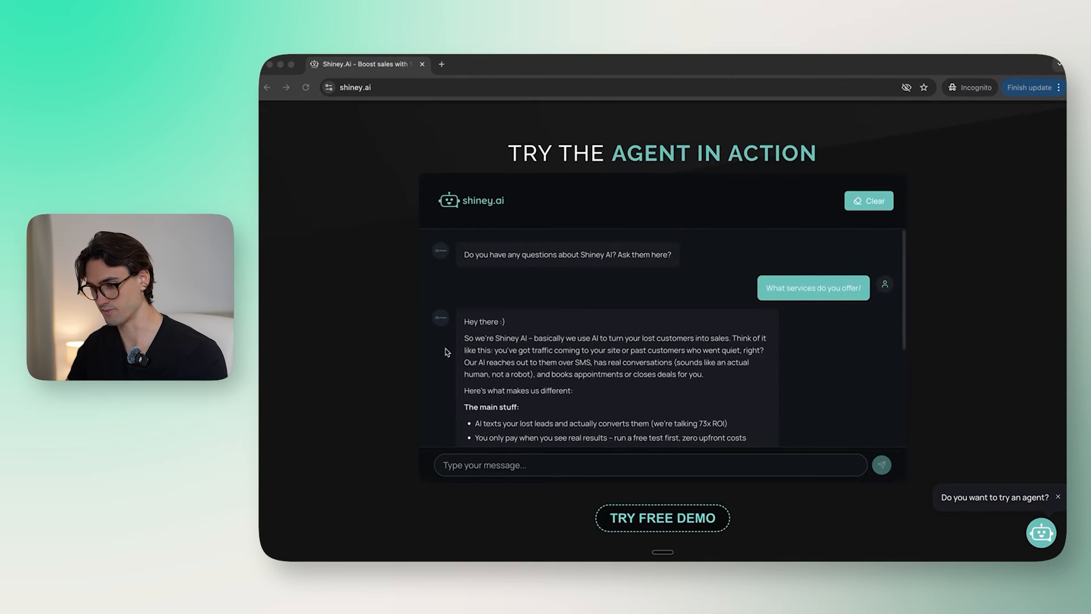
scroll(552, 399, "down", 5)
left_click(530, 457)
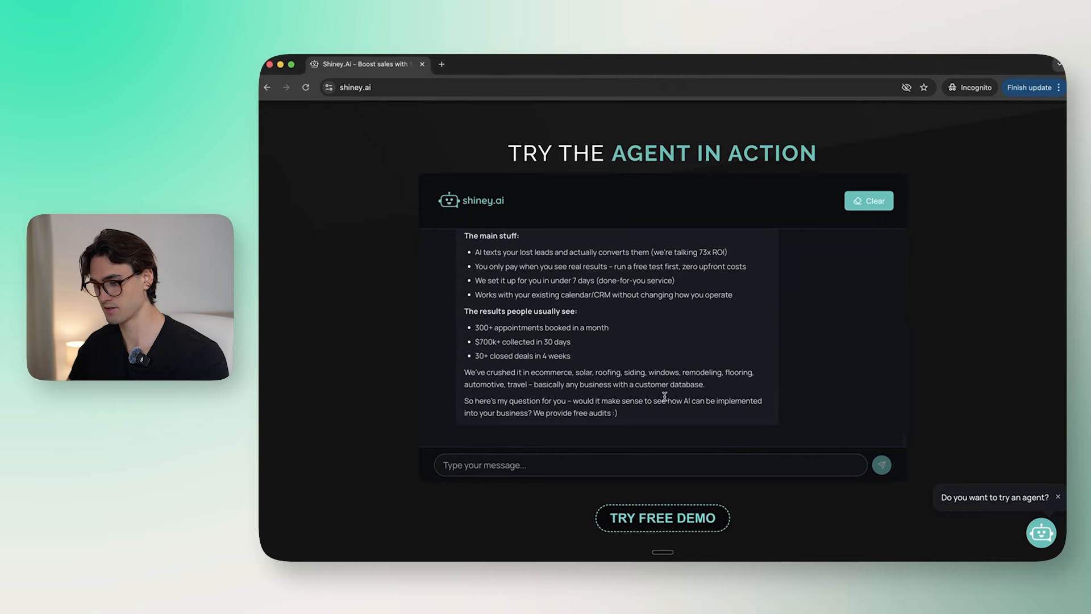
left_click(554, 458)
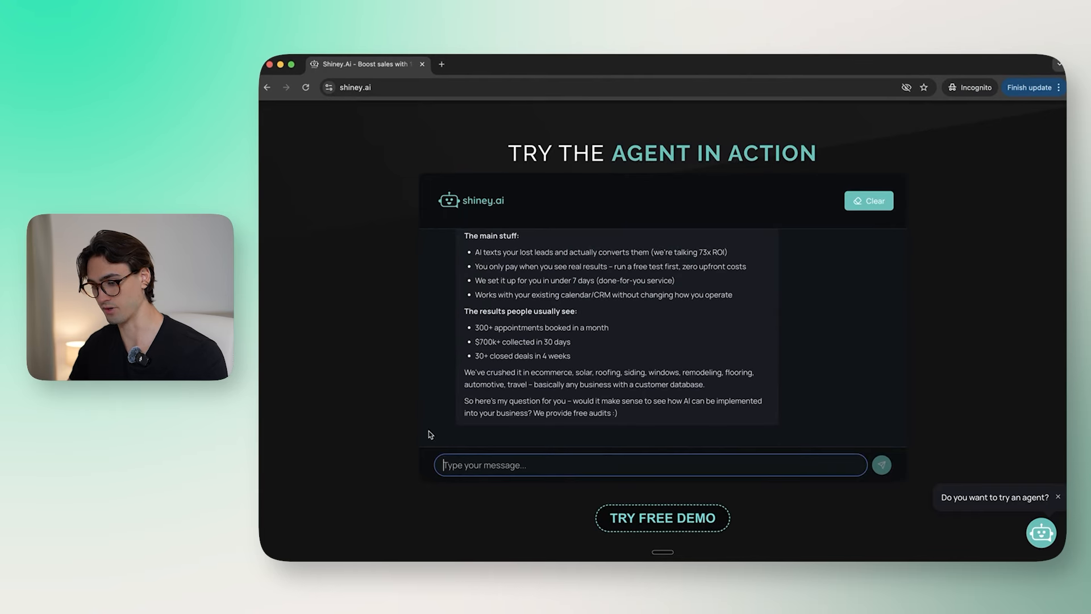
type("Yeah I wo")
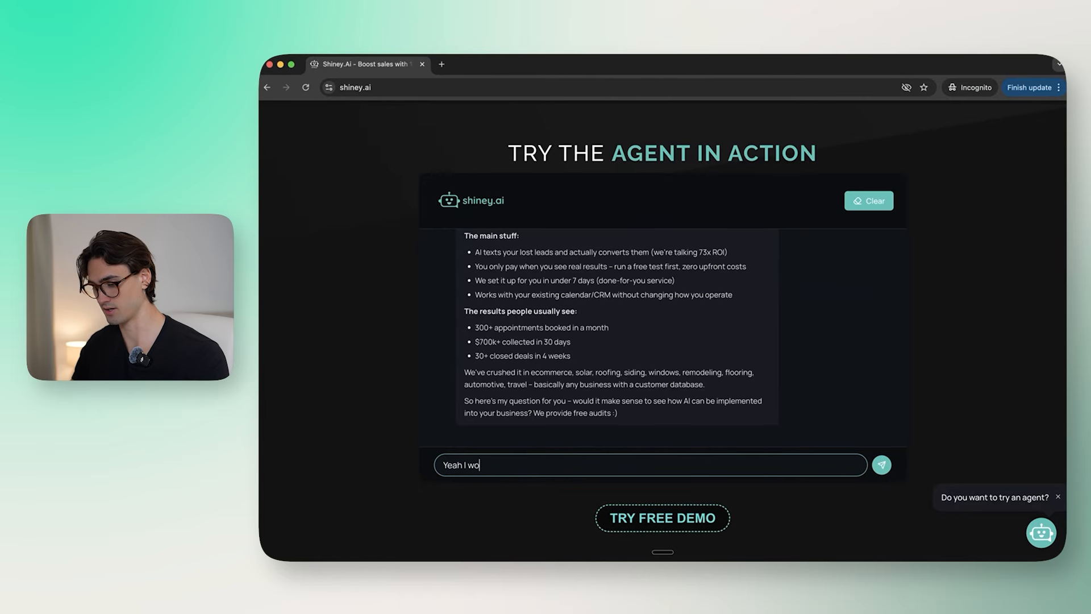
type("uld like an audit")
key("Return")
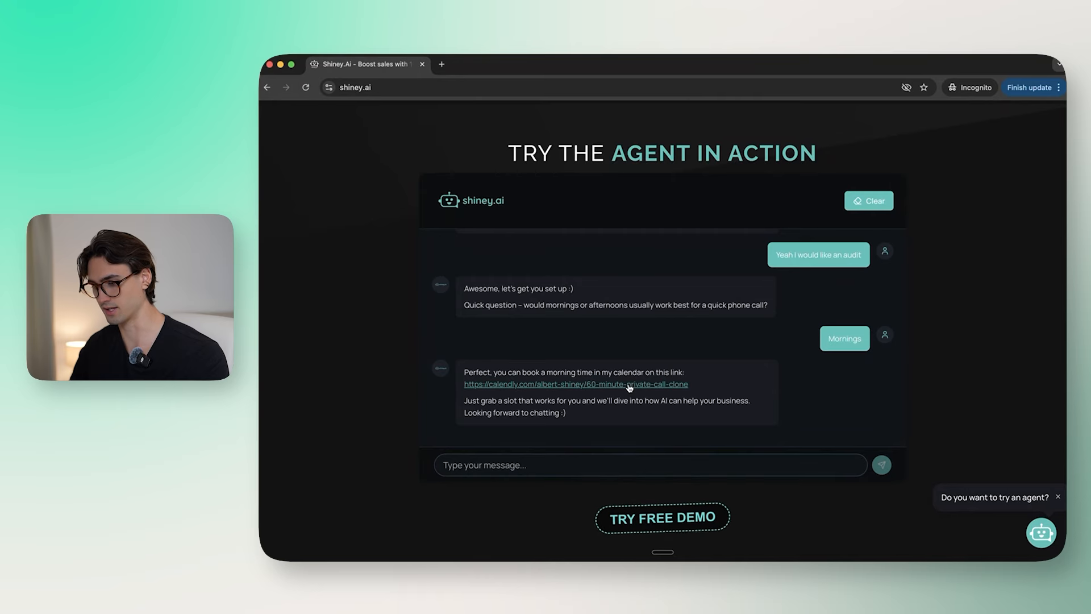
Step: View the agent's Calendly 60 Minute Private Call booking page, then close it
left_click(629, 385)
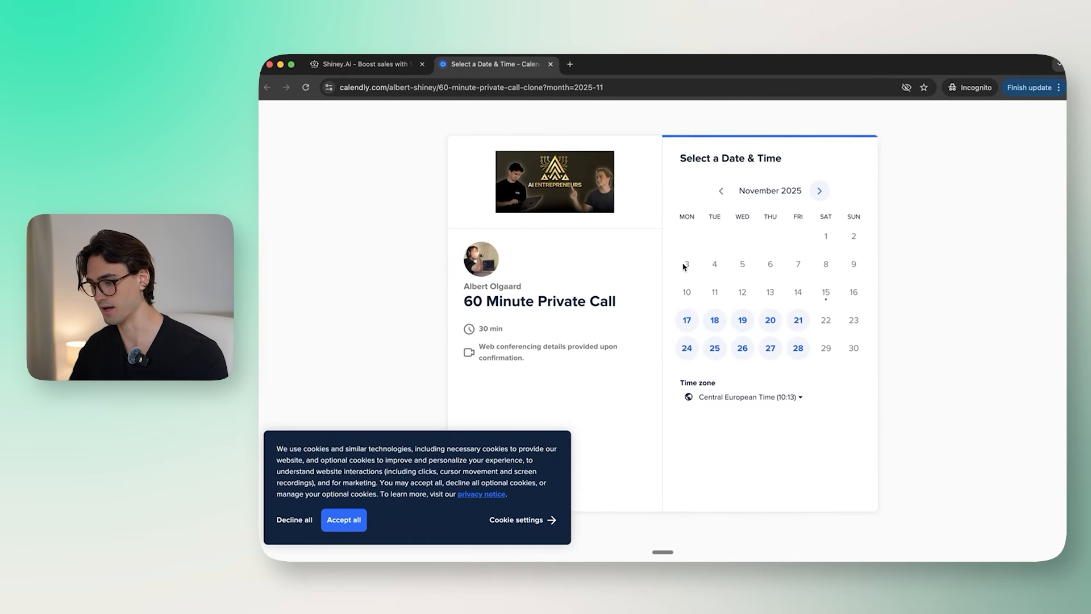
left_click(550, 64)
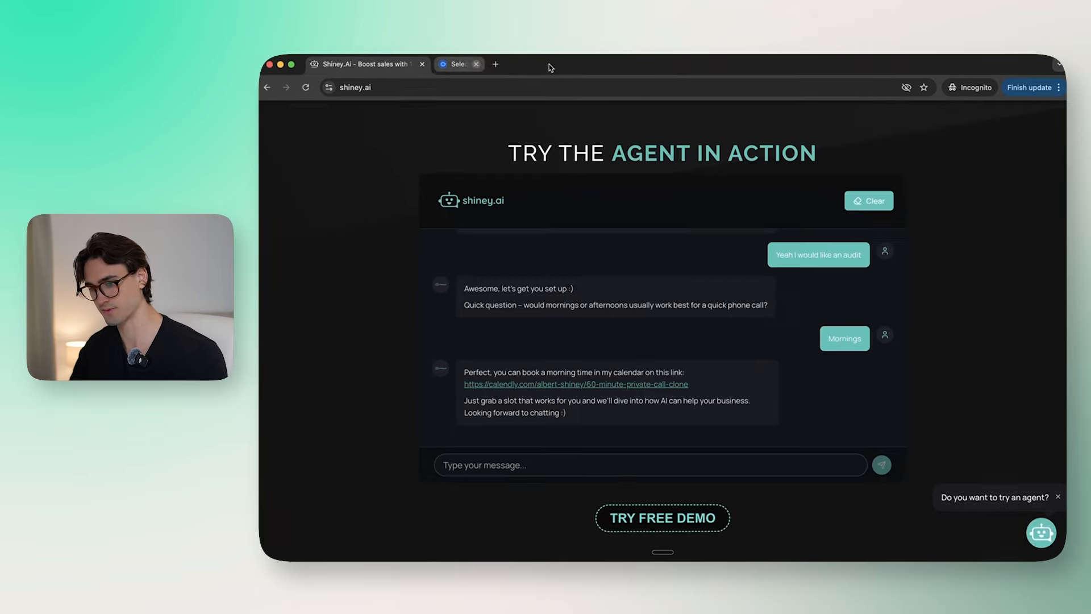
scroll(909, 327, "down", 10)
scroll(909, 328, "up", 10)
scroll(909, 328, "down", 1)
scroll(909, 327, "up", 1)
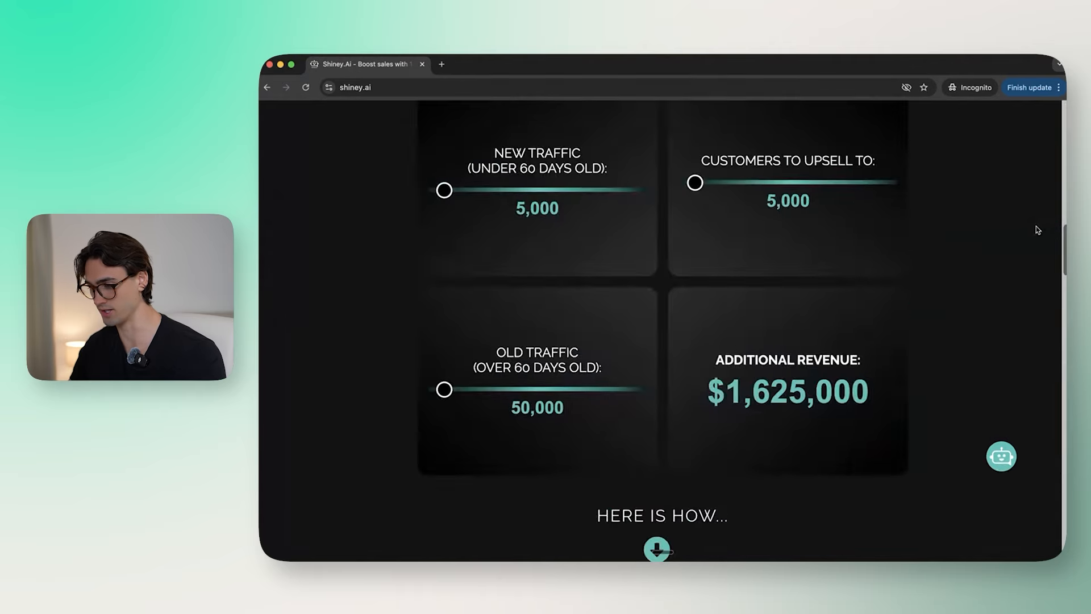
Step: Scroll the shiney.ai page and switch to the shiney.ai Instagram profile
scroll(1038, 229, "up", 5)
scroll(1037, 229, "down", 20)
scroll(1036, 226, "down", 5)
scroll(1036, 226, "up", 2)
scroll(1035, 226, "down", 1)
left_click_drag(657, 162, 837, 165)
left_click(837, 165)
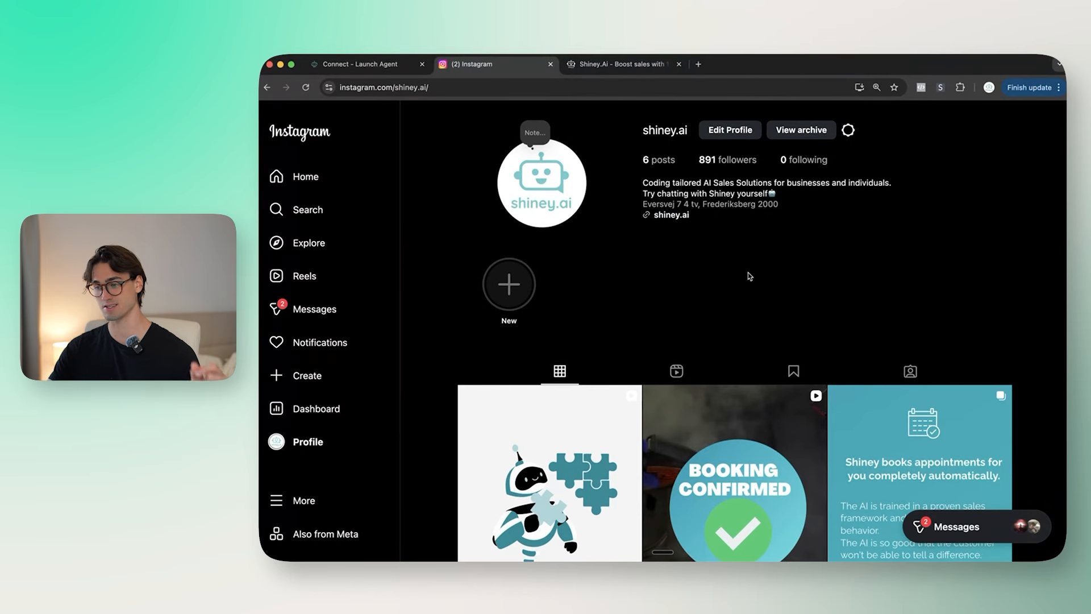
Step: Go to the BuildMyAgent subaccounts overview and open the Shiney AI subaccount
left_click(359, 64)
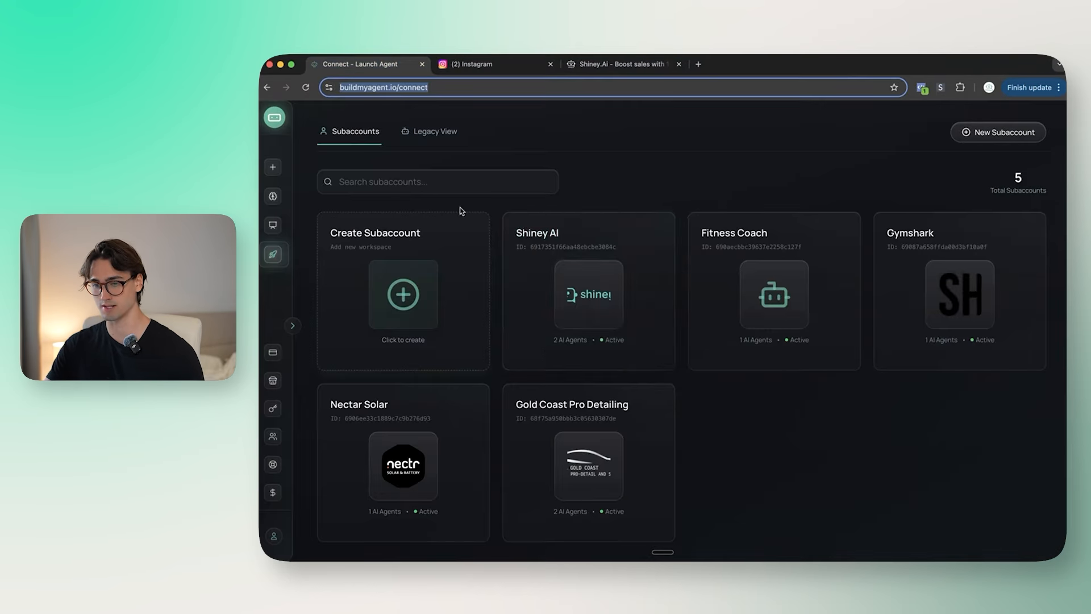
left_click(273, 196)
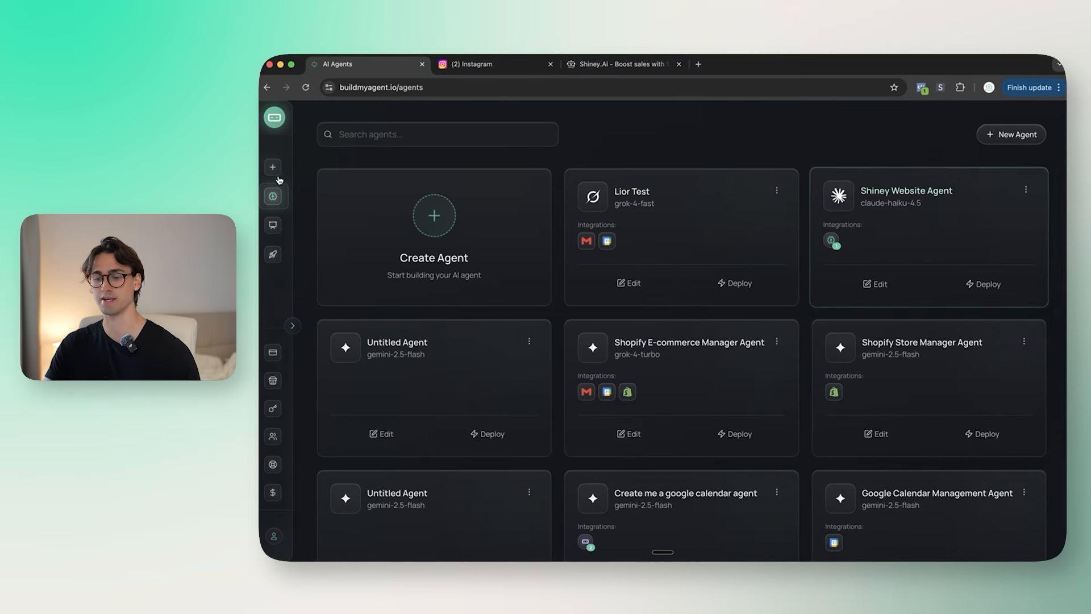
left_click(279, 261)
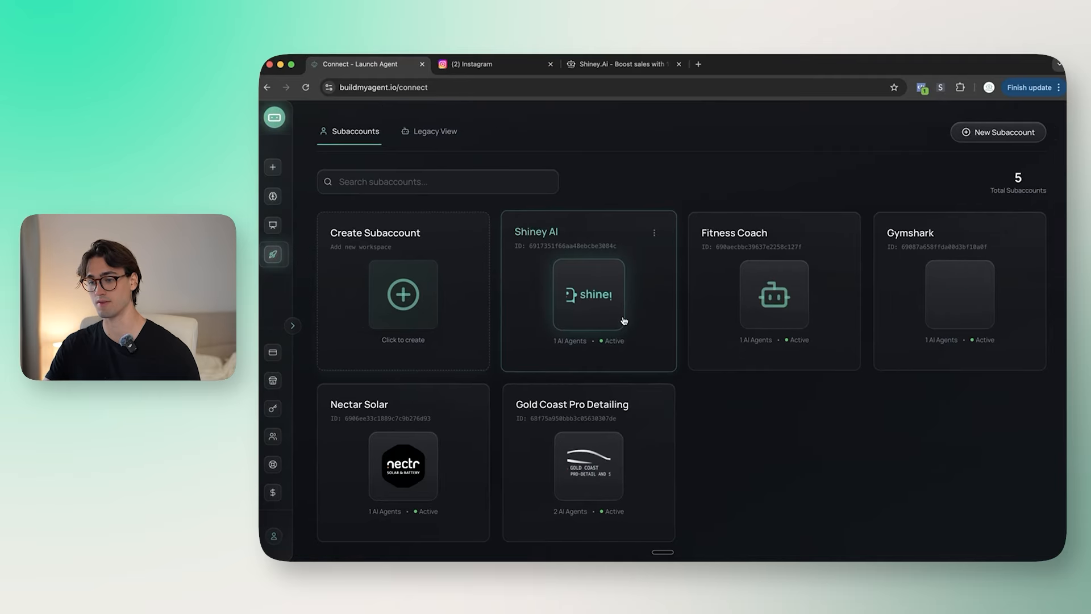
left_click(615, 300)
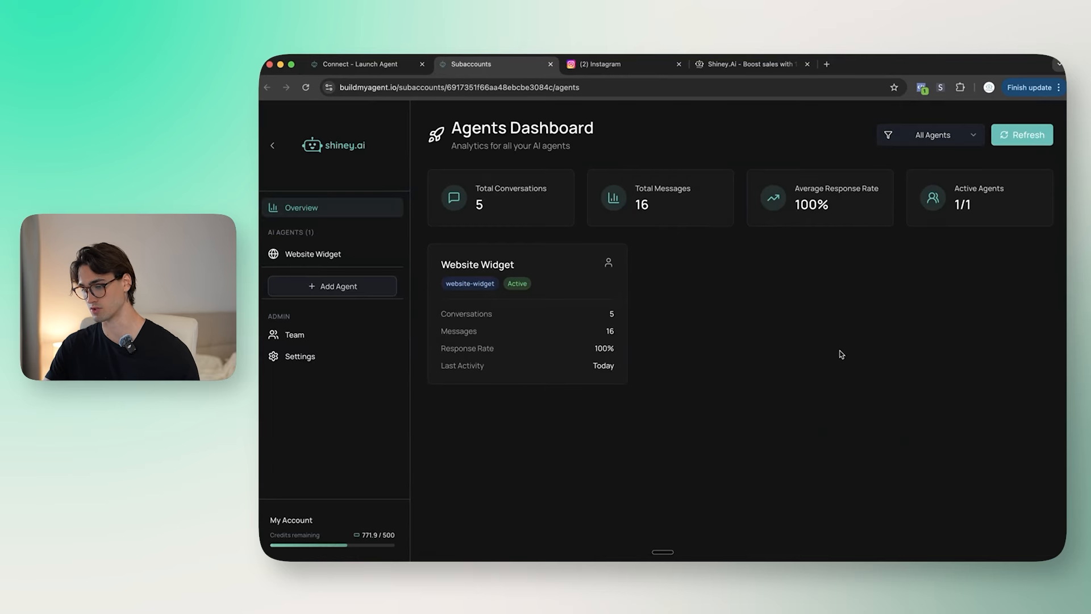
Step: Add an agent named Instagram using Instagram DMs and the Shiney Website Agent build
left_click(335, 287)
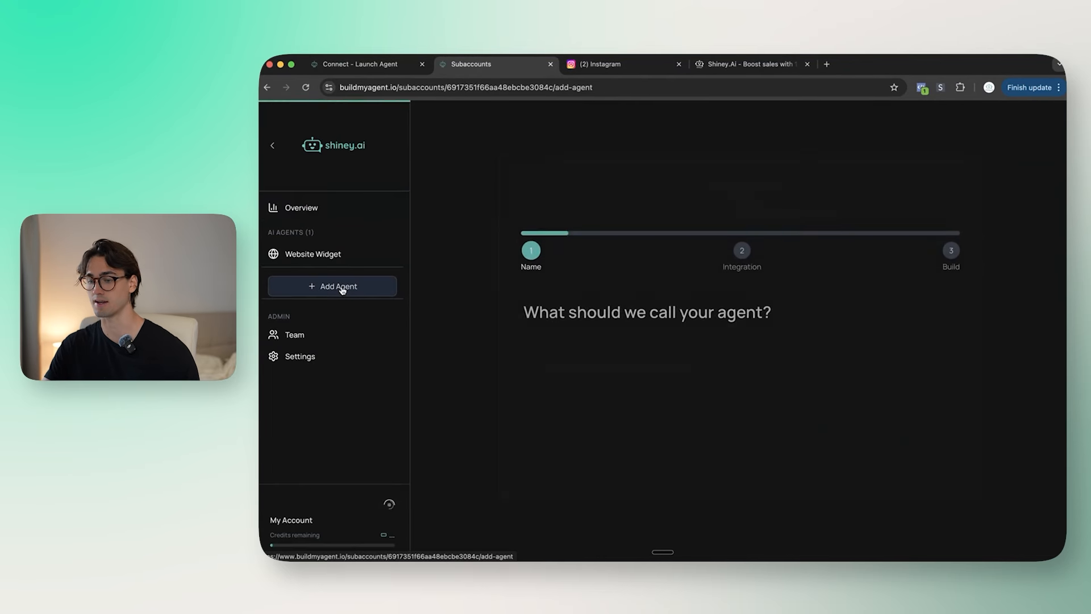
type("Insta")
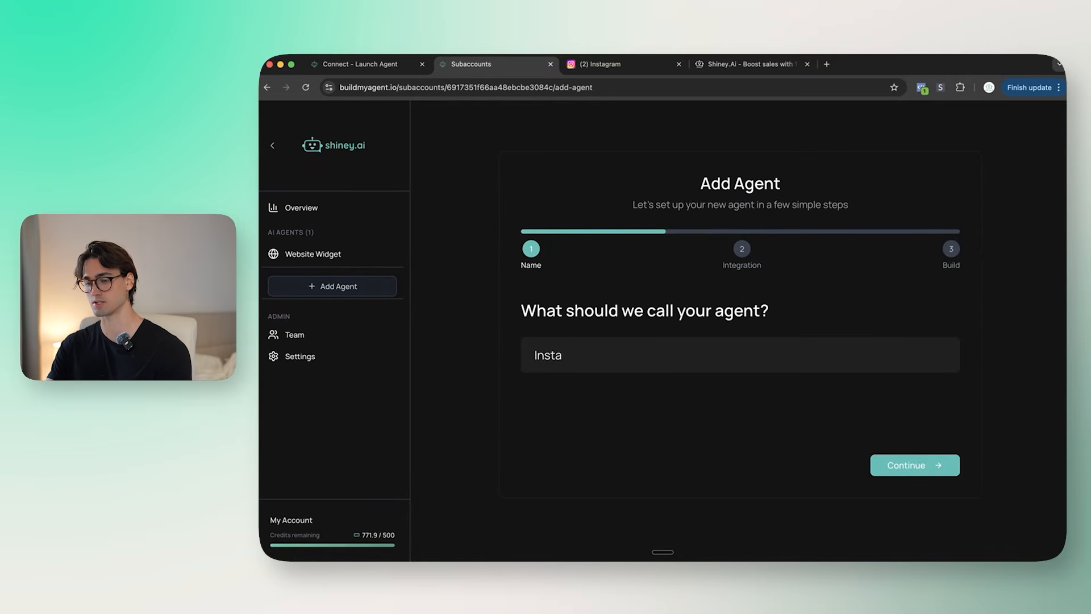
type("gram")
left_click(935, 466)
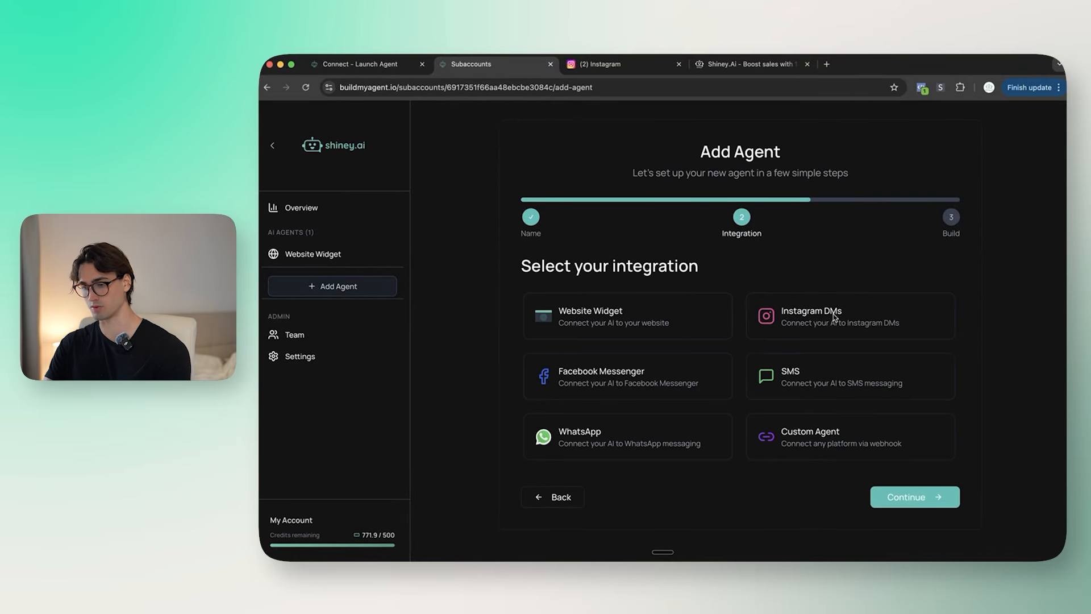
left_click(820, 323)
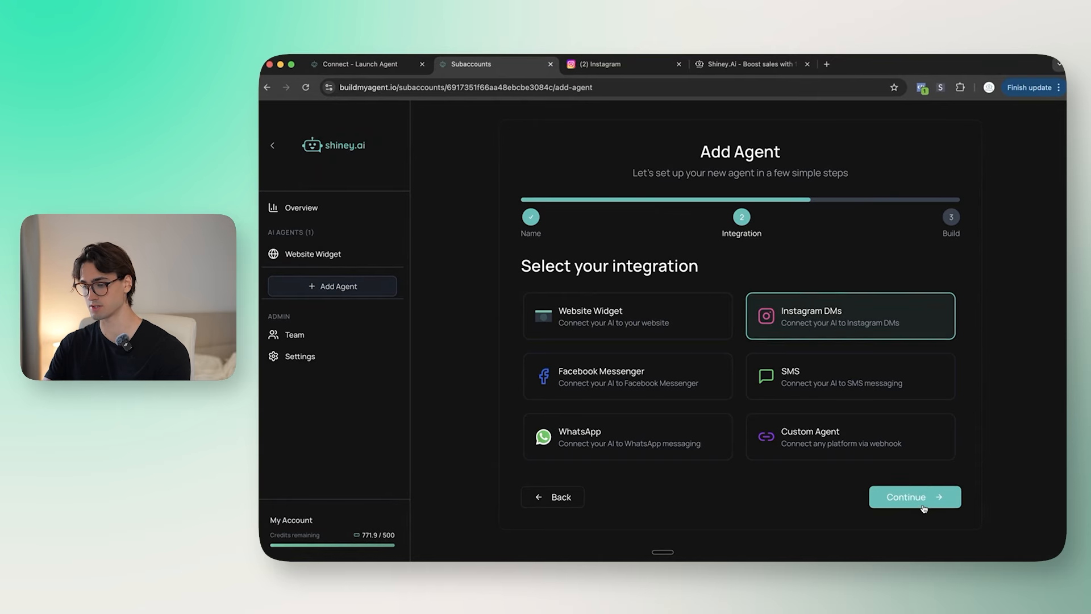
left_click(907, 497)
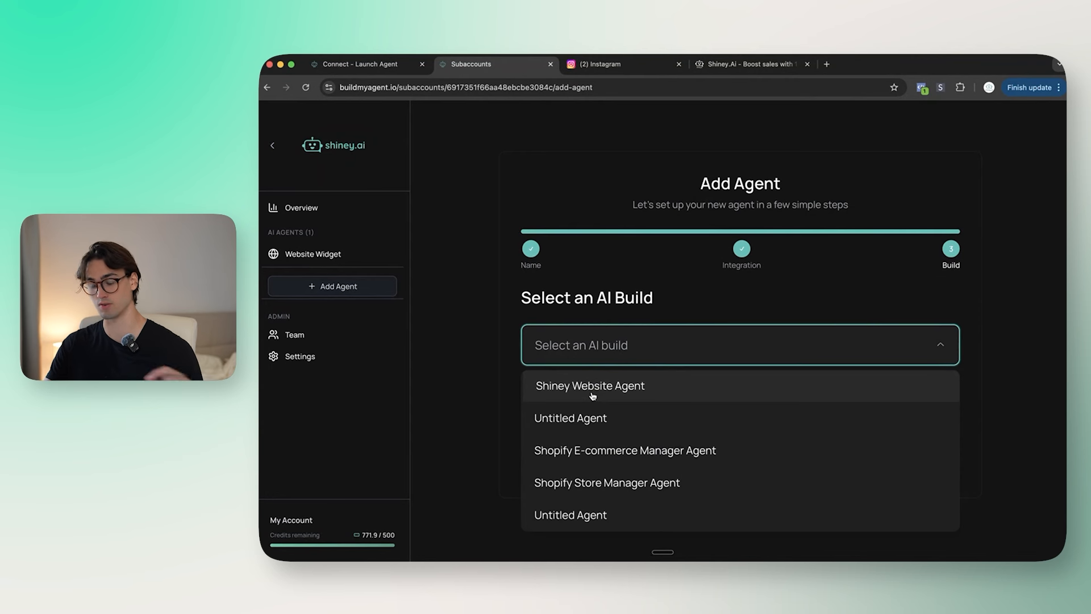
left_click(626, 386)
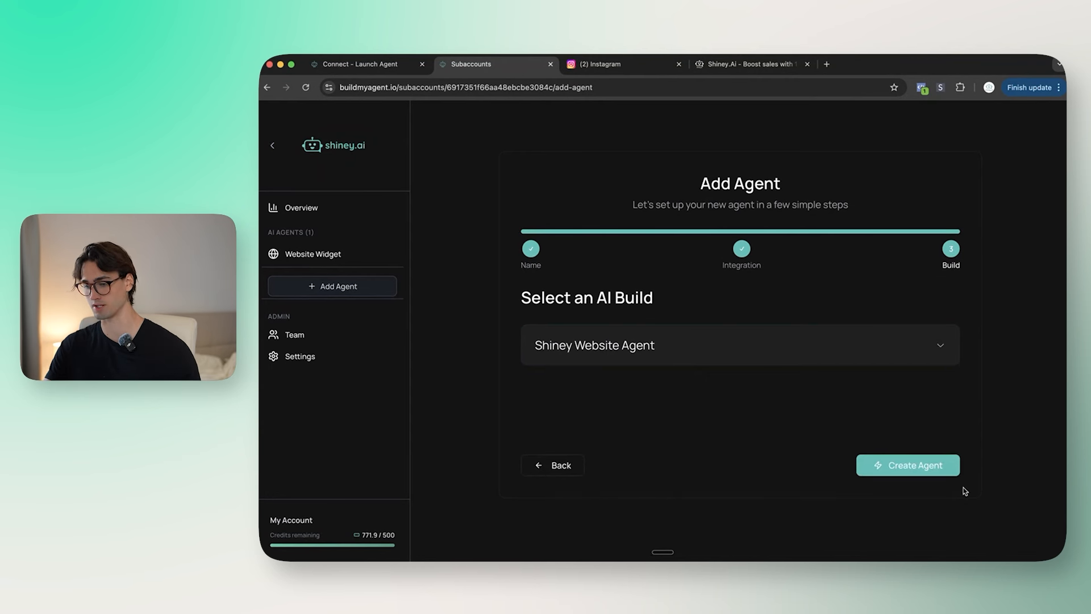
left_click(922, 463)
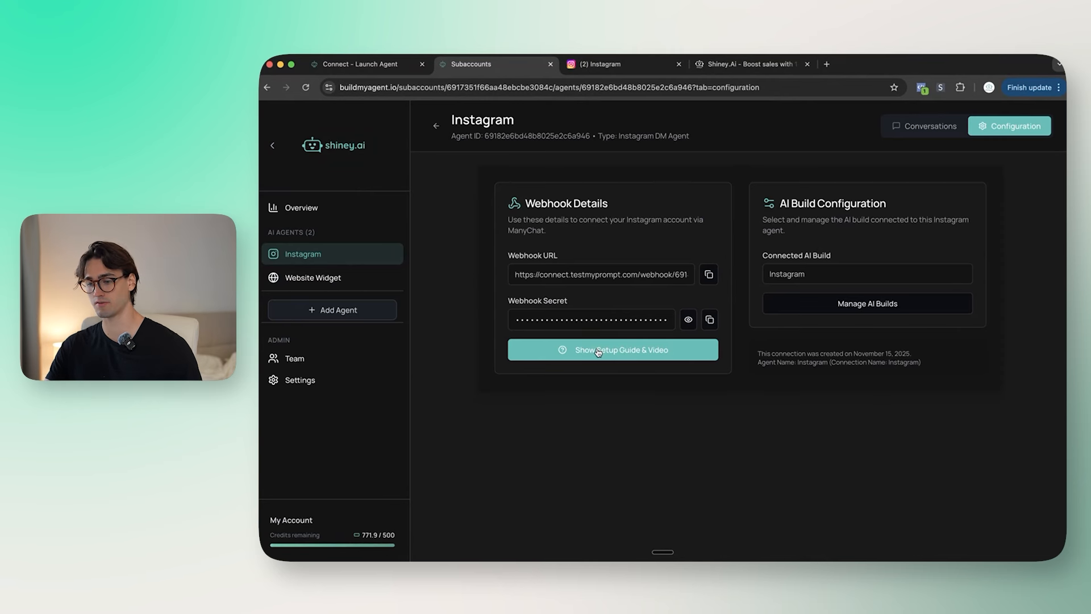
Step: Show the Instagram DMs setup guide and follow its Get ManyChat (Free Month Possible) link
left_click(599, 350)
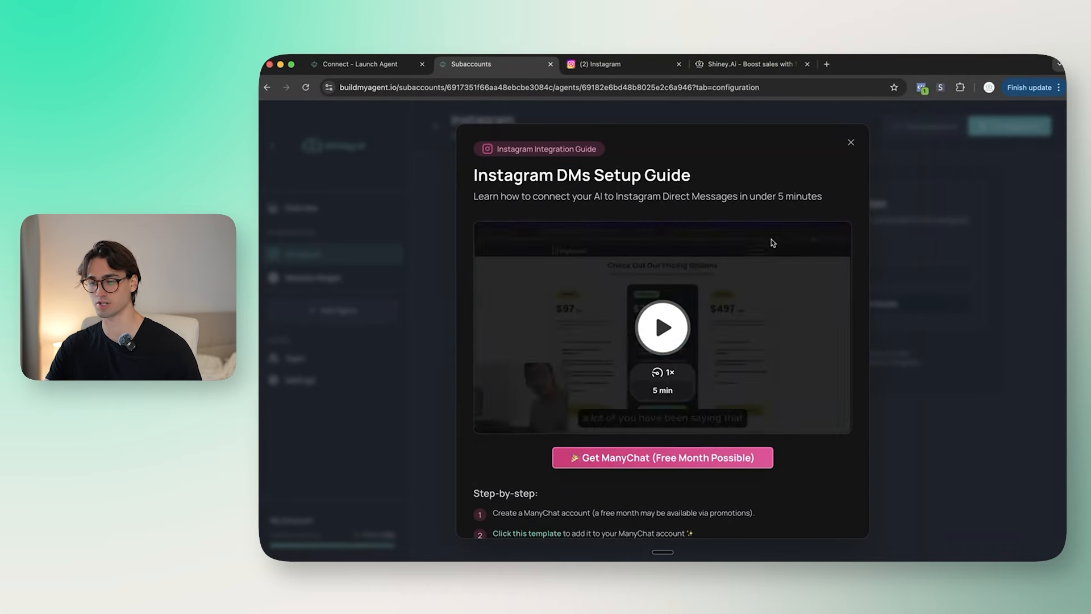
scroll(795, 398, "down", 2)
scroll(773, 471, "up", 2)
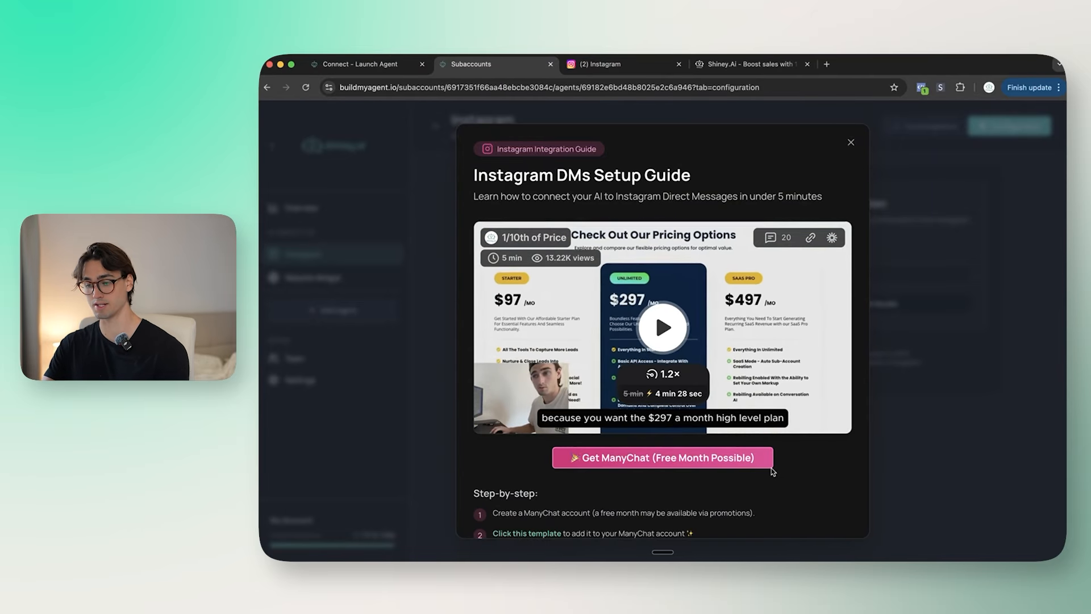
key("ctrl+Up")
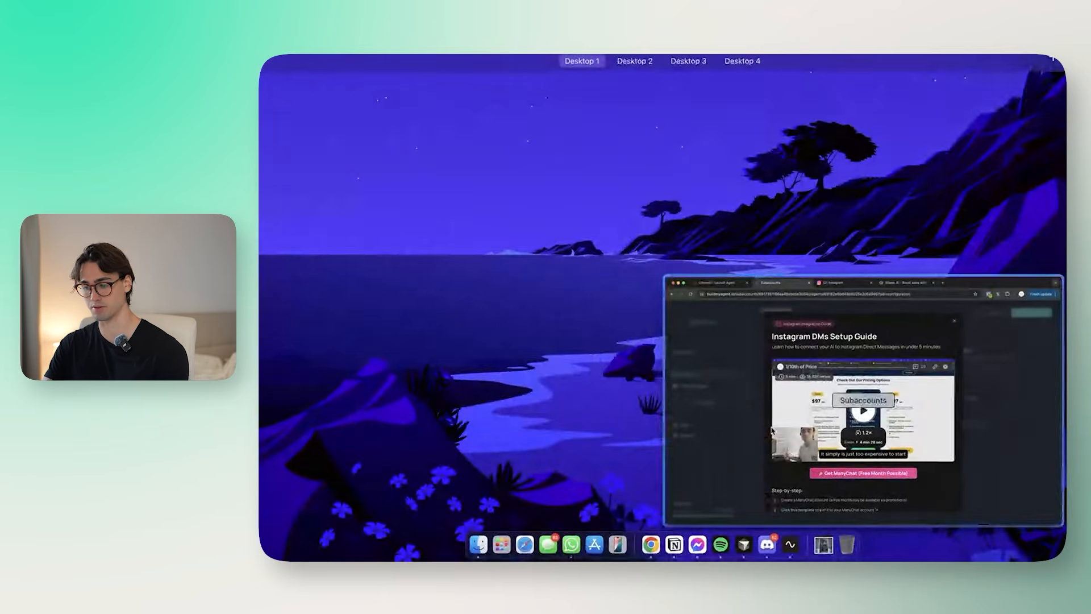
key("ctrl+Down")
left_click(647, 468)
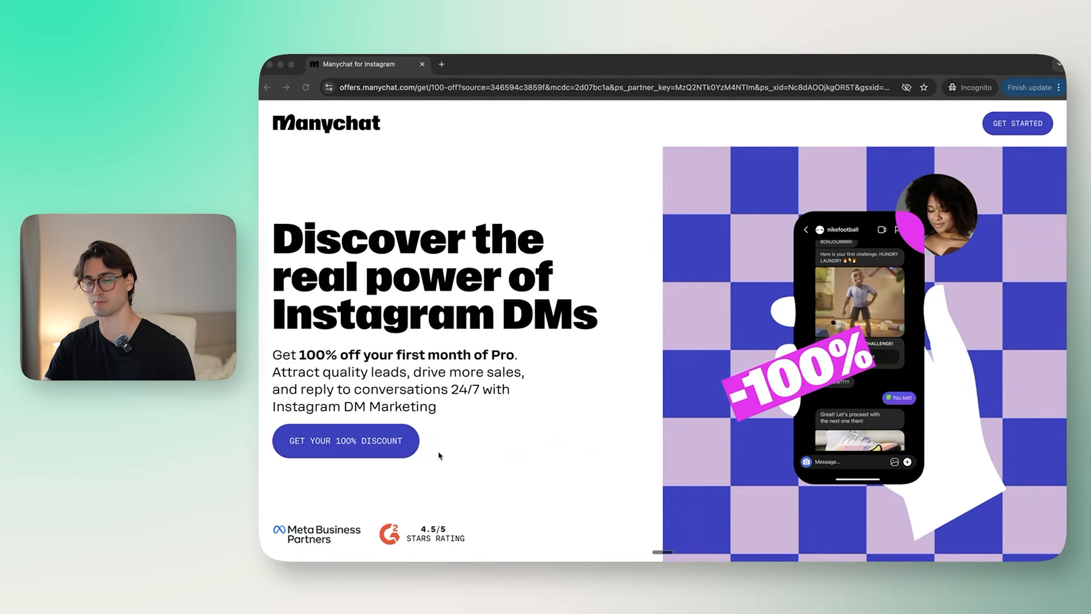
Step: Claim the discount, accept all cookies and sign up to ManyChat with Google
left_click(411, 449)
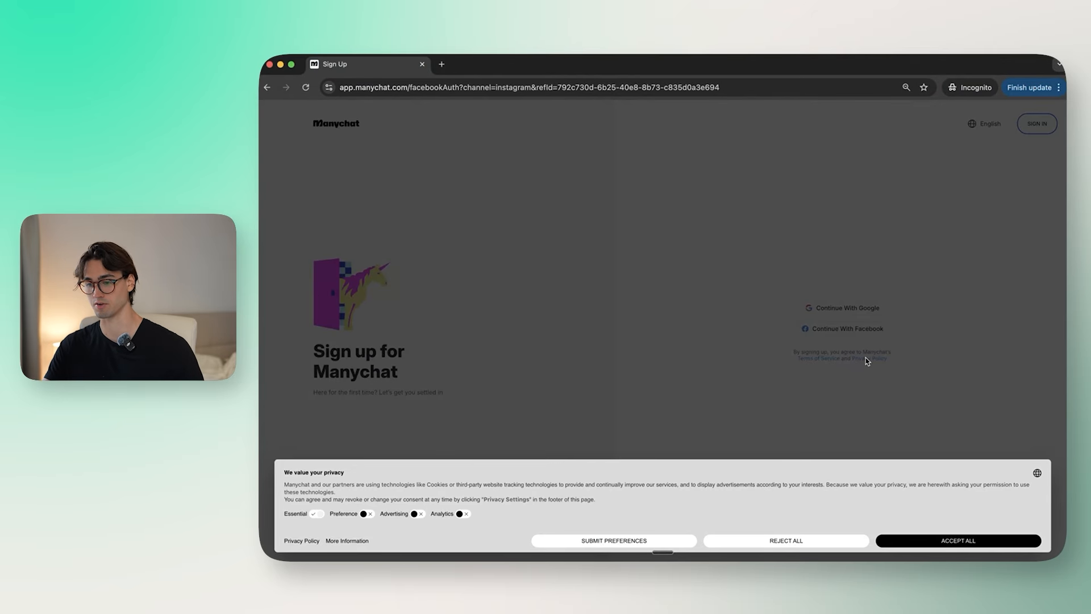
left_click(951, 537)
left_click(811, 308)
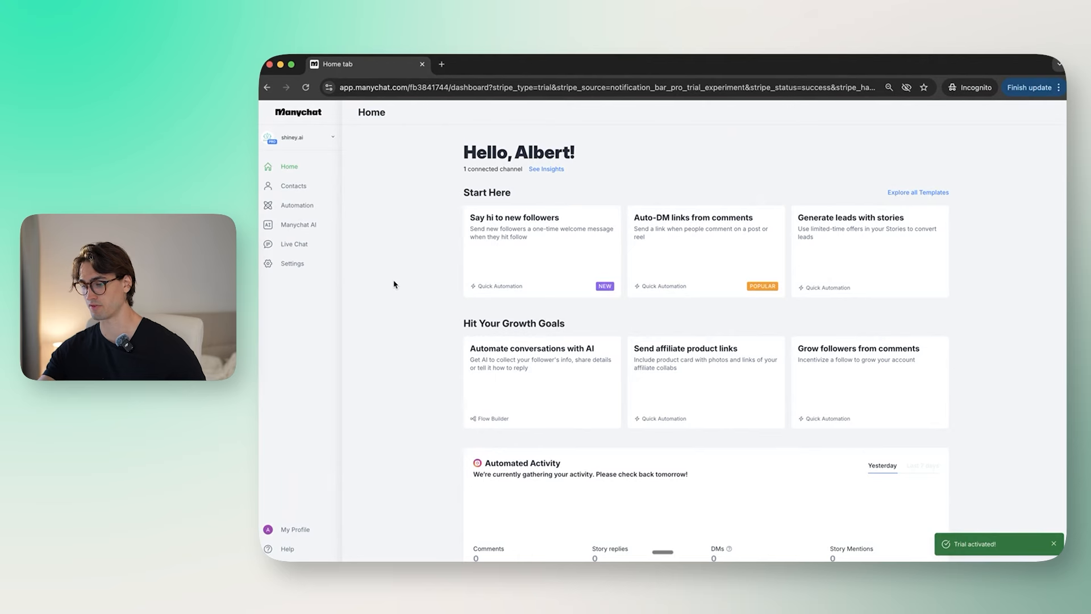
Step: Return to the BuildMyAgent Instagram DMs Setup Guide and scroll its steps
key("ctrl+Up")
left_click(584, 243)
scroll(661, 317, "down", 2)
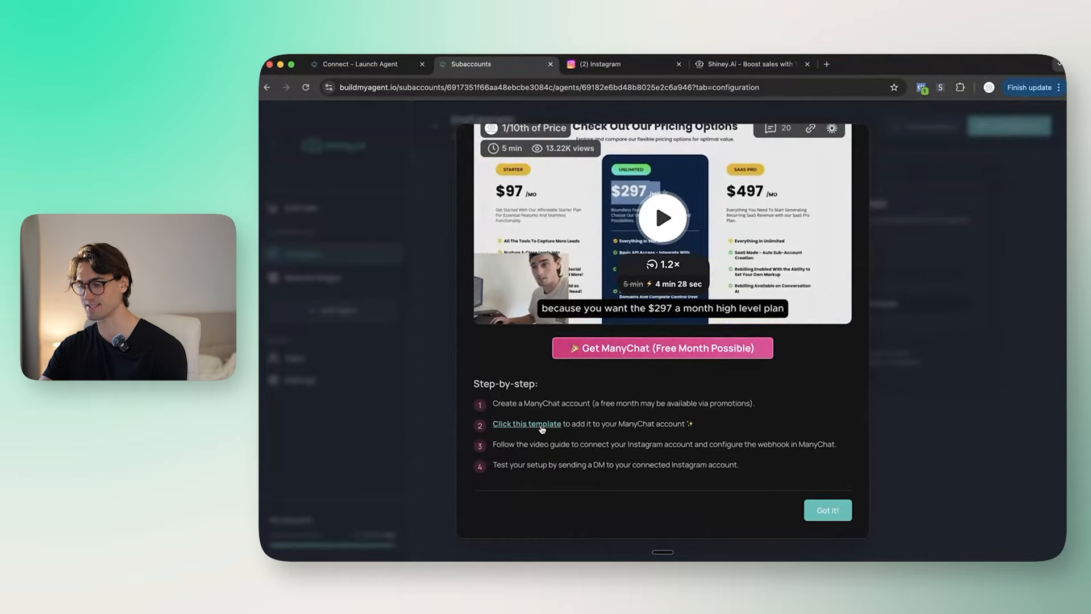
Step: Install the Testmyprompt: Manychat Template V 3.0 onto the ManyChat account
key("ctrl+Up")
left_click(718, 395)
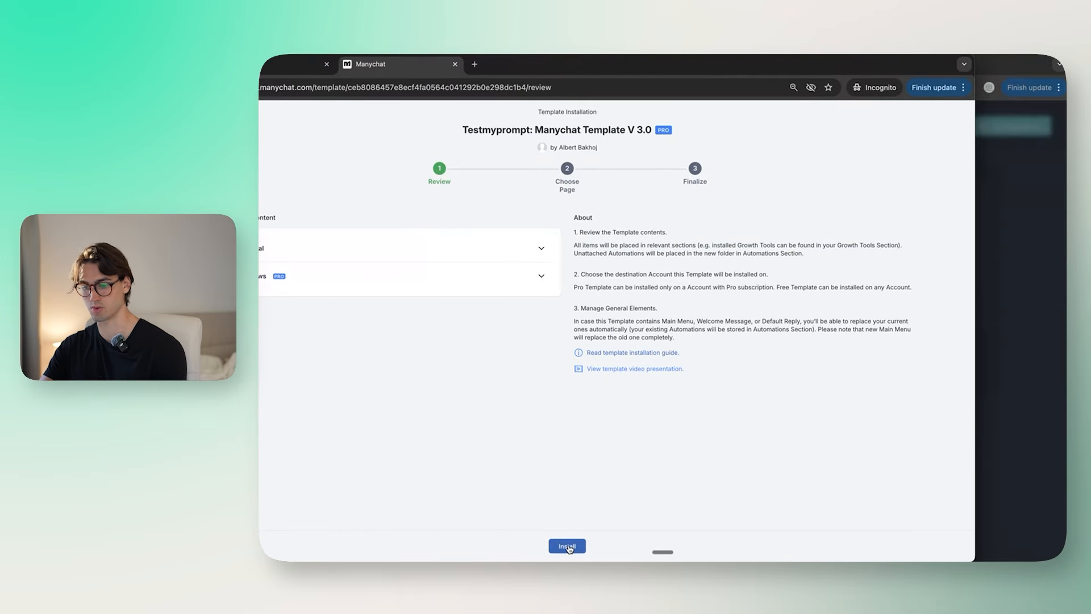
left_click(567, 546)
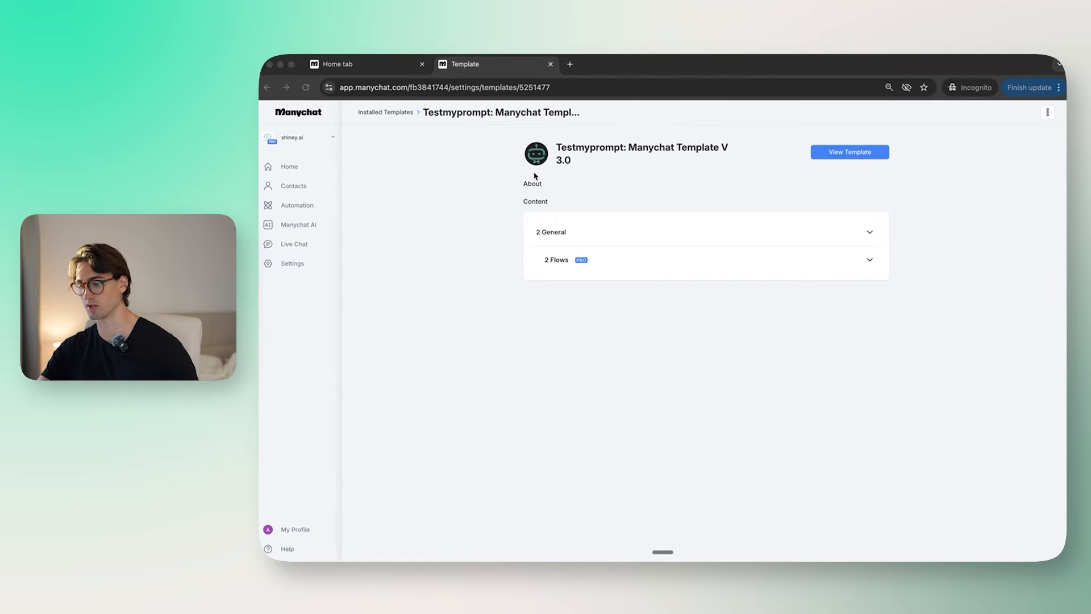
Step: Check the template's 2 Flows and open the Testmyprompt folder in Automation
left_click(602, 232)
left_click(602, 233)
left_click(587, 264)
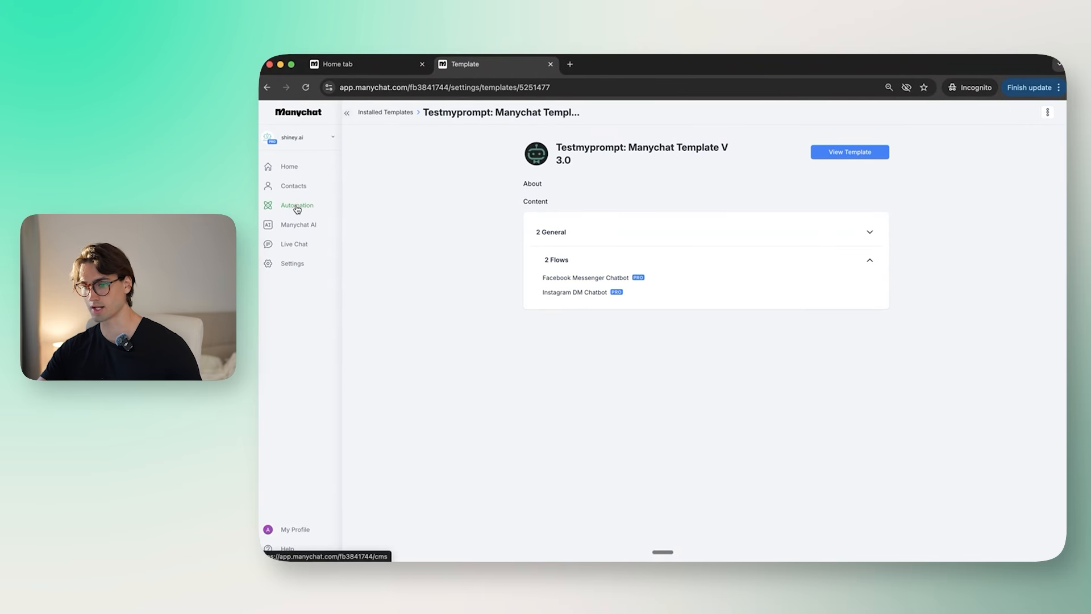
left_click(298, 208)
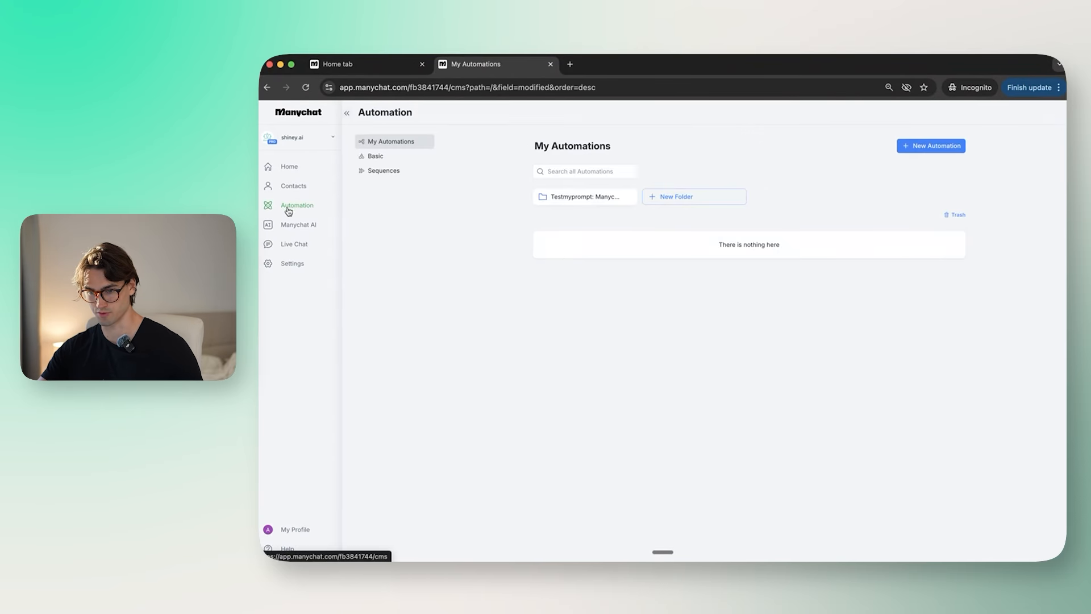
left_click(579, 198)
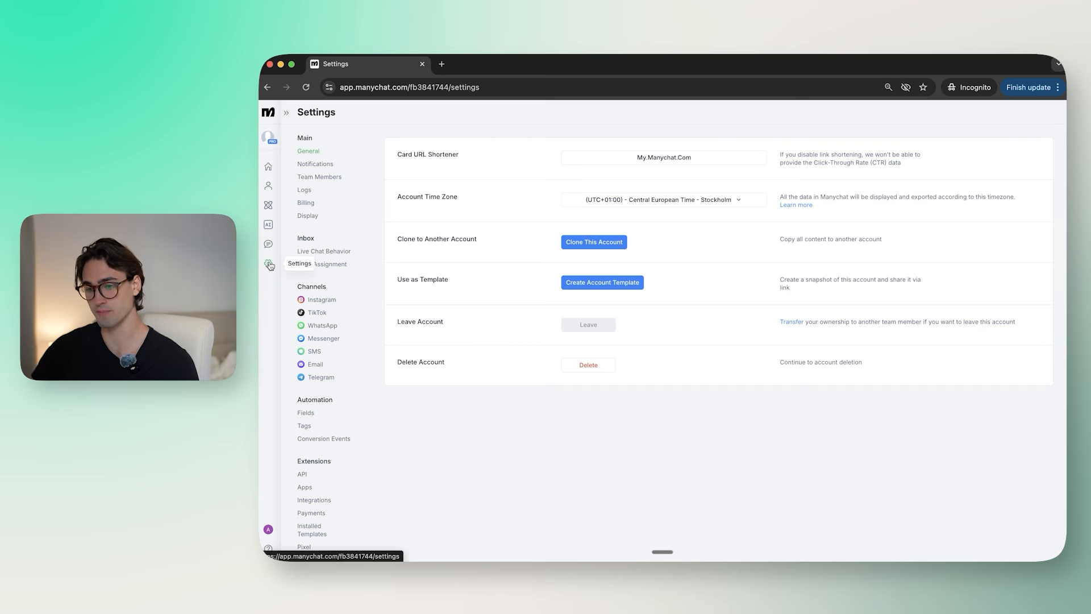
Step: Connect the Instagram account via Connect With Instagram, allowing ManyChat access
left_click(318, 300)
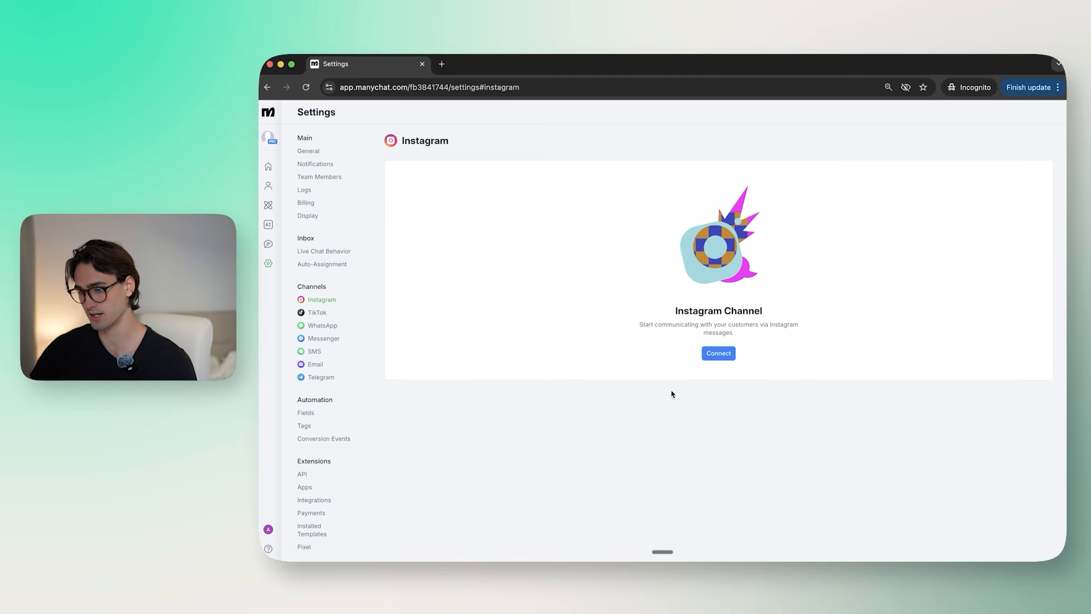
left_click(721, 356)
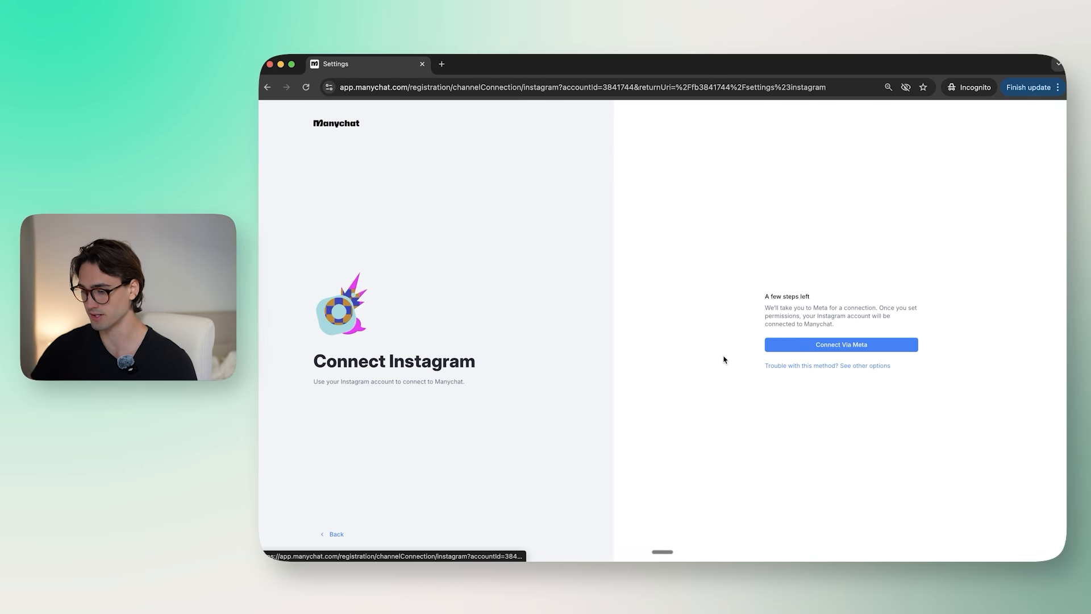
left_click(793, 367)
left_click(824, 329)
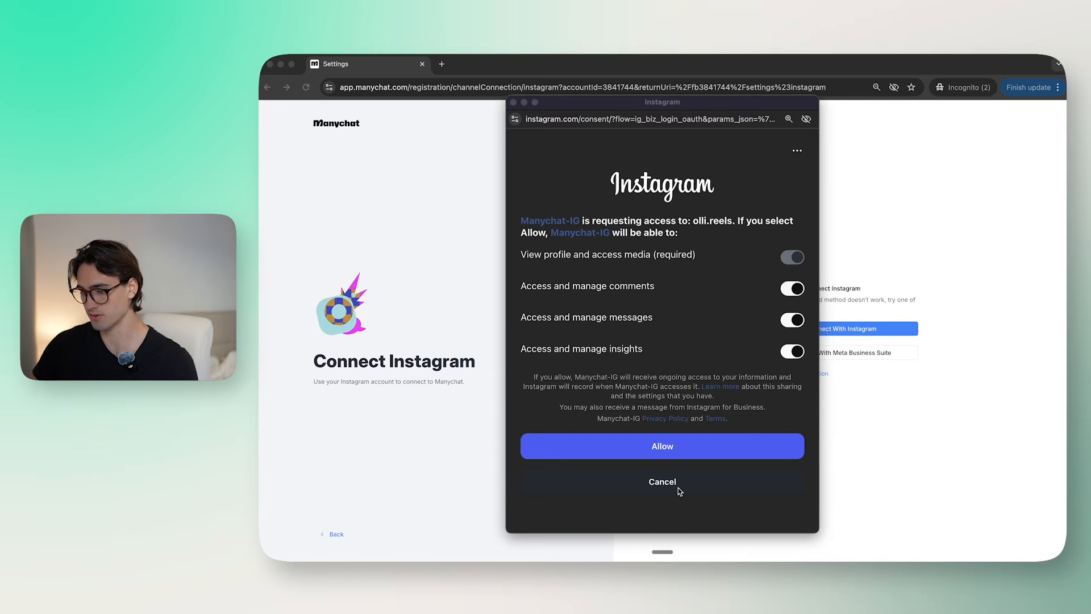
left_click(670, 446)
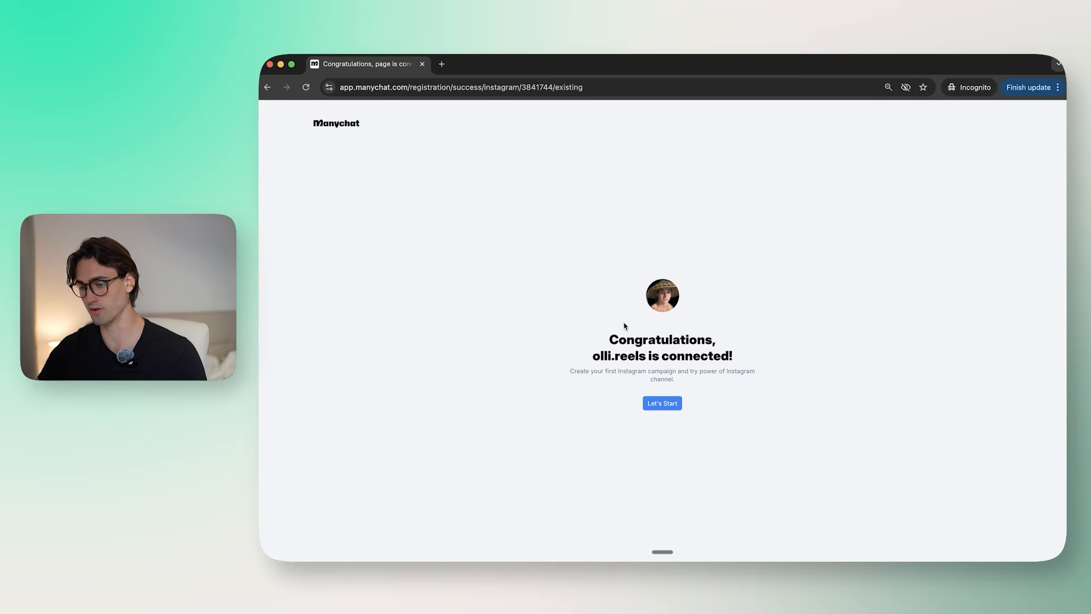
mouse_move(586, 360)
left_mouse_down()
mouse_move(657, 356)
mouse_move(603, 355)
left_mouse_up()
left_click(603, 354)
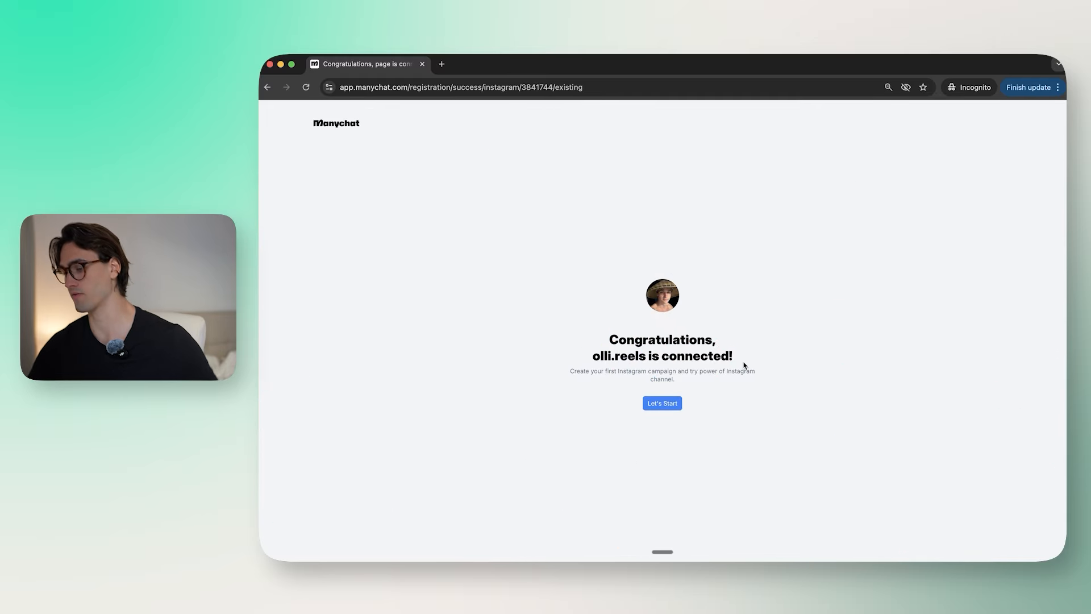
left_click(662, 403)
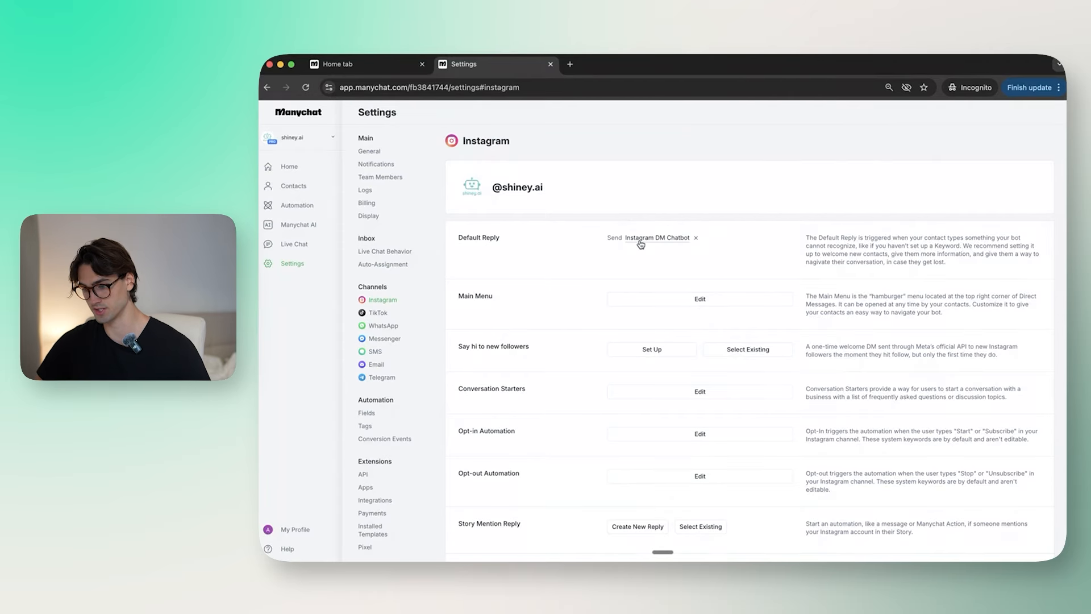
Step: Edit the Instagram DM Chatbot flow and open its first External Request
left_click(298, 206)
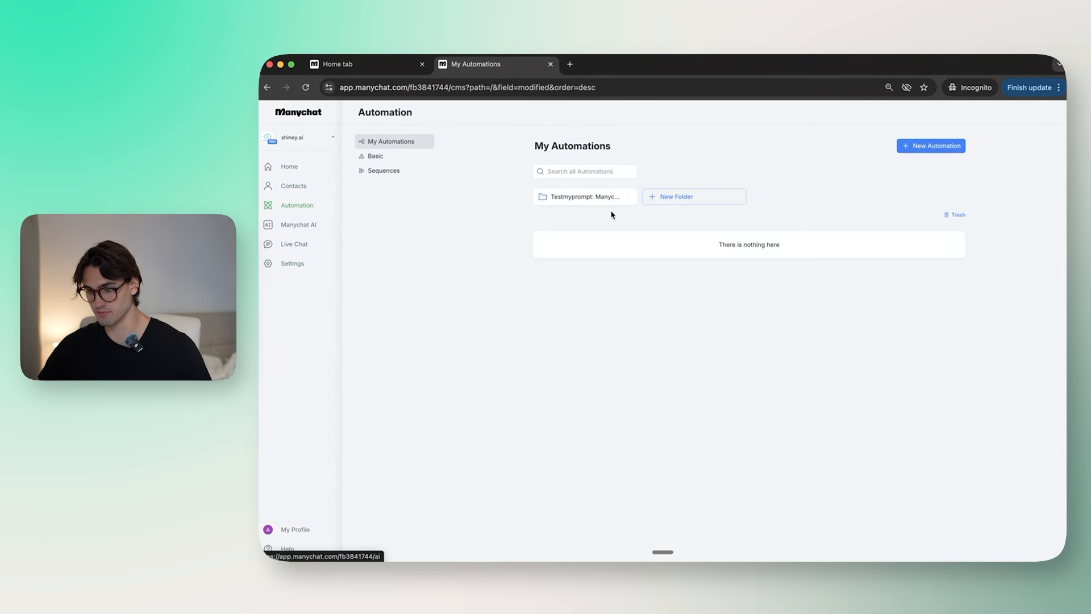
left_click(589, 194)
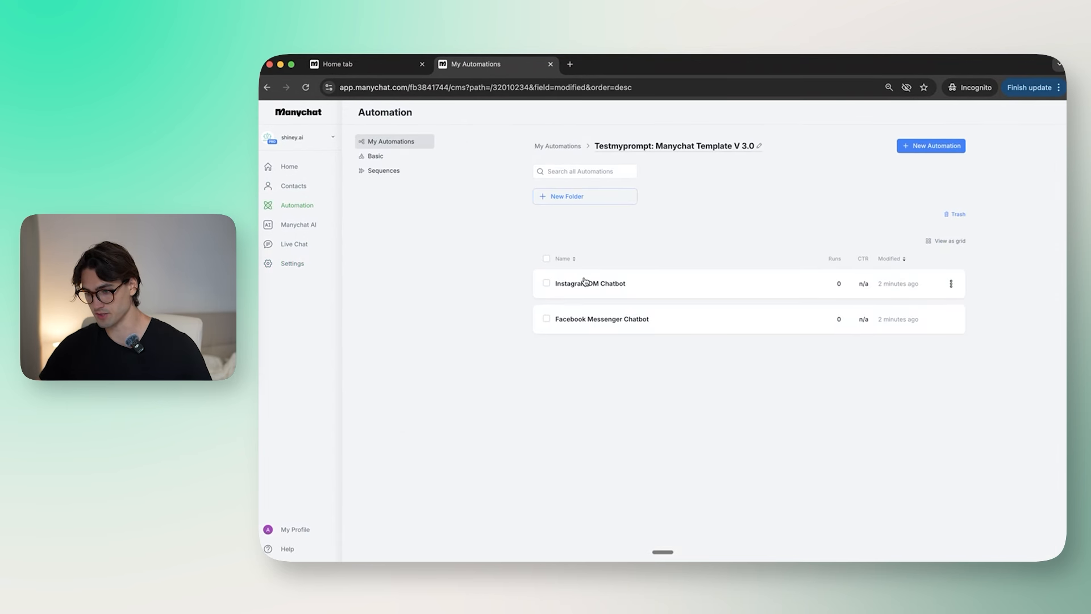
left_click(601, 282)
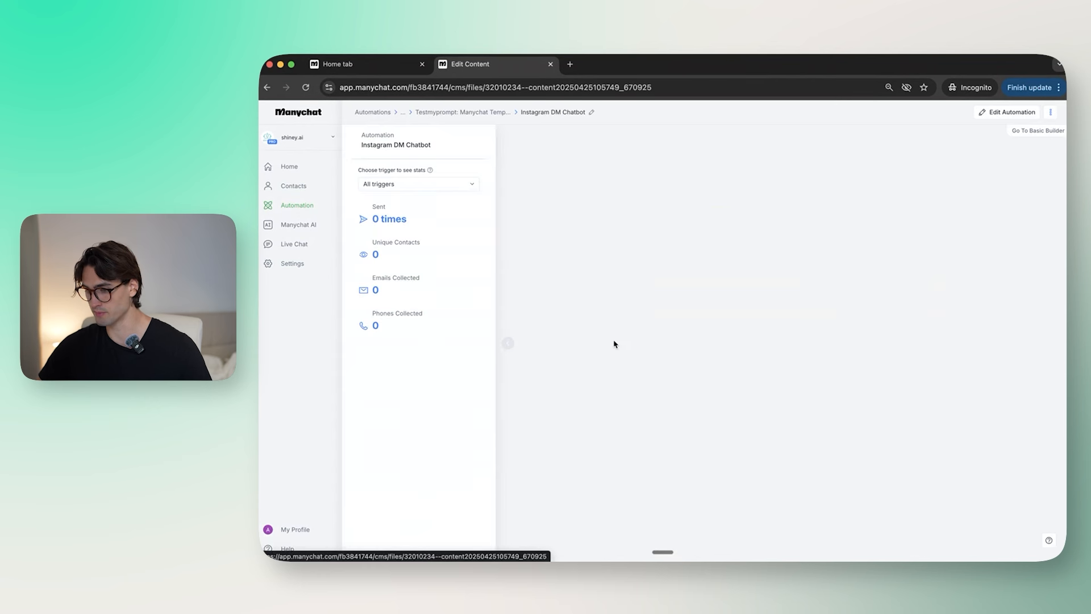
left_click(801, 131)
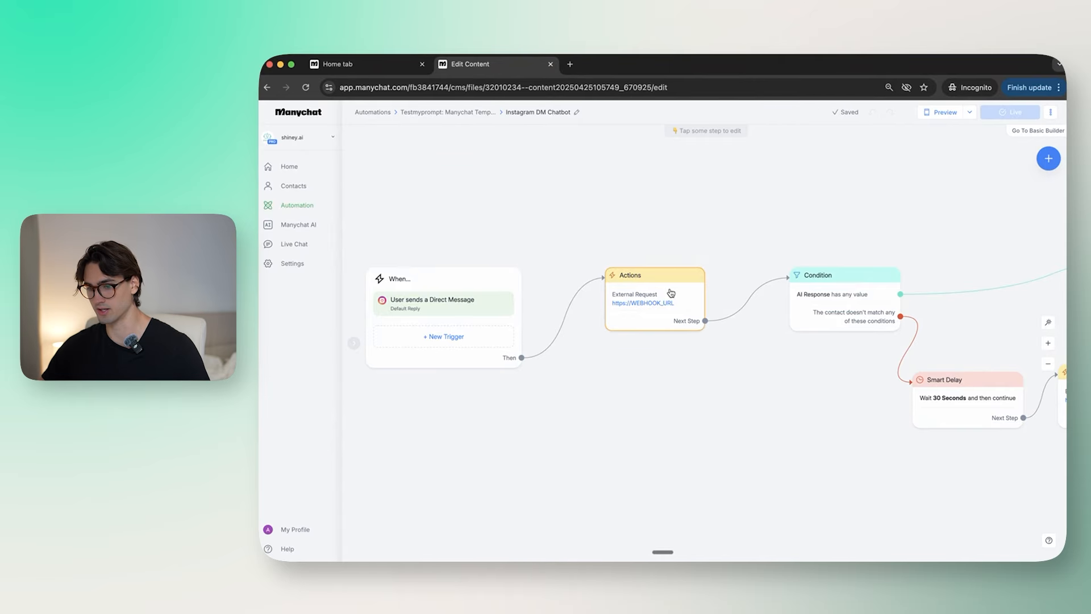
left_click(671, 293)
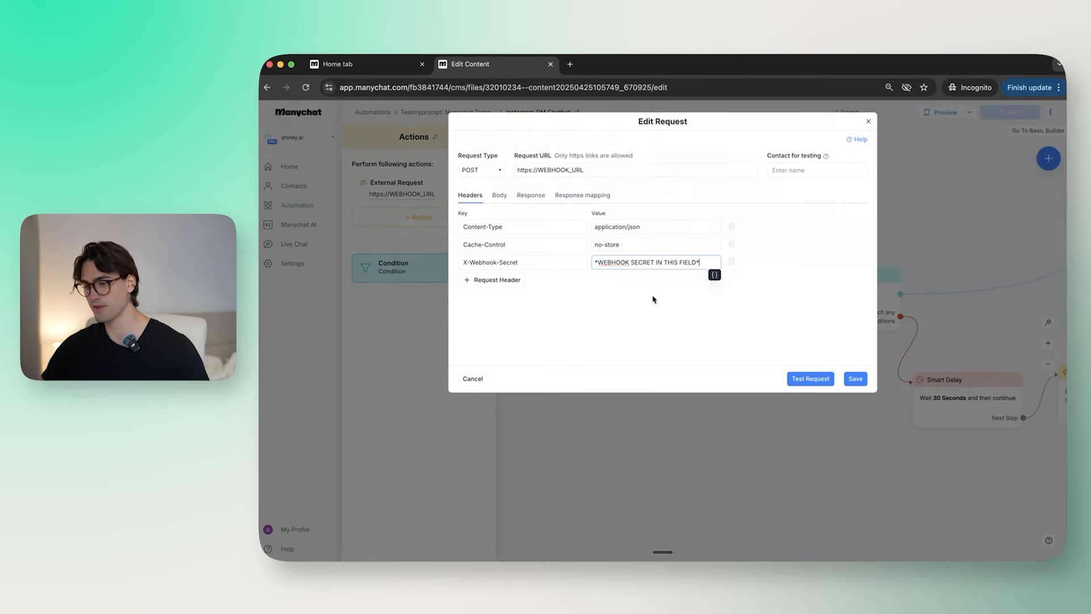
Step: Replace the first request's WEBHOOK_URL placeholder with the copied BuildMyAgent webhook URL
key("ctrl+Left")
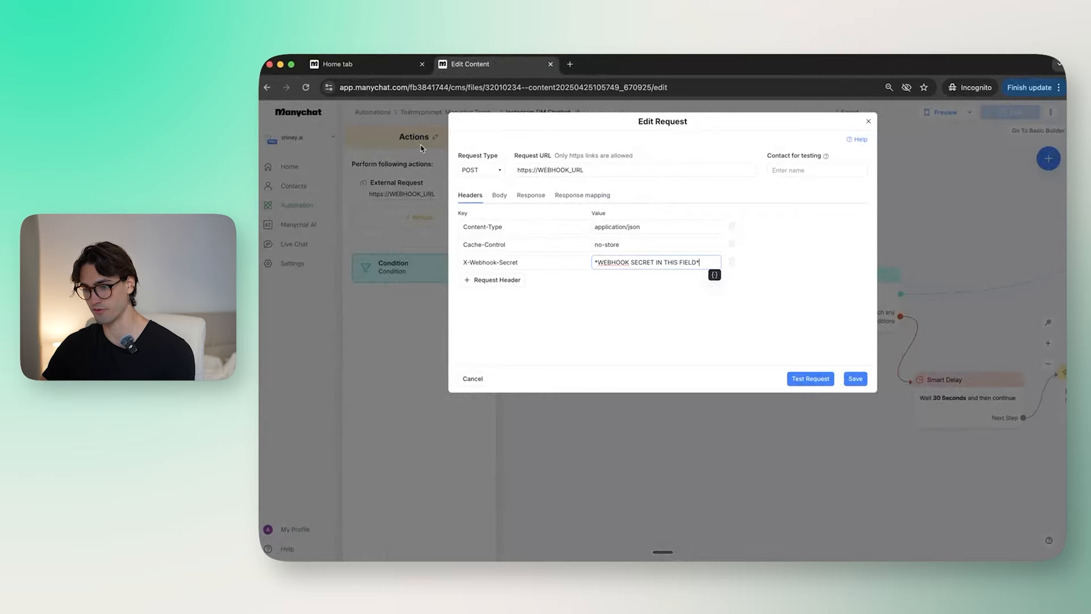
key("F11")
key("F11")
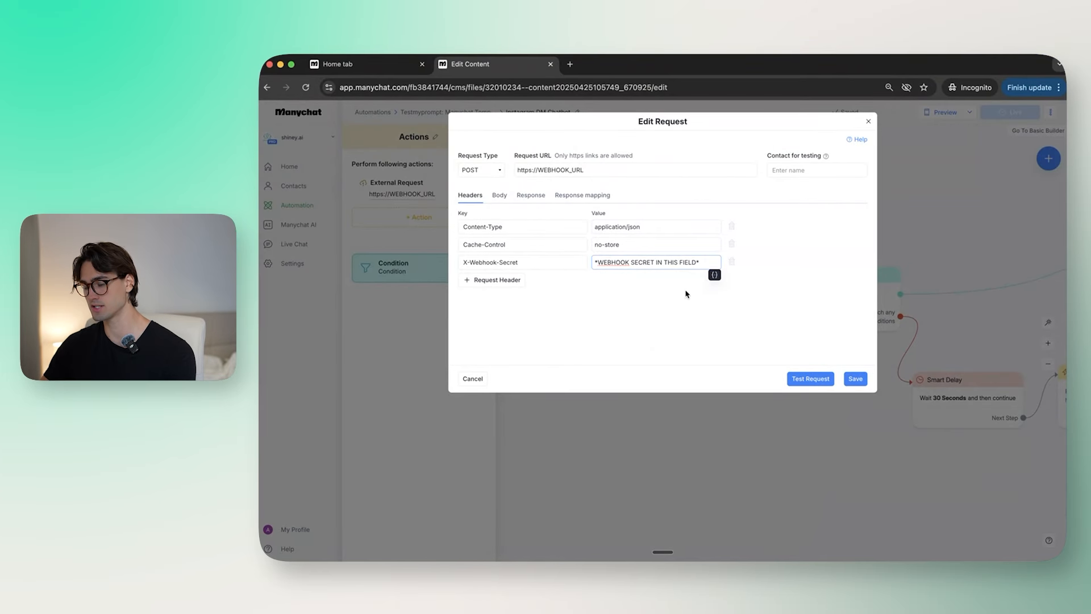
key("ctrl+Up")
left_click(605, 390)
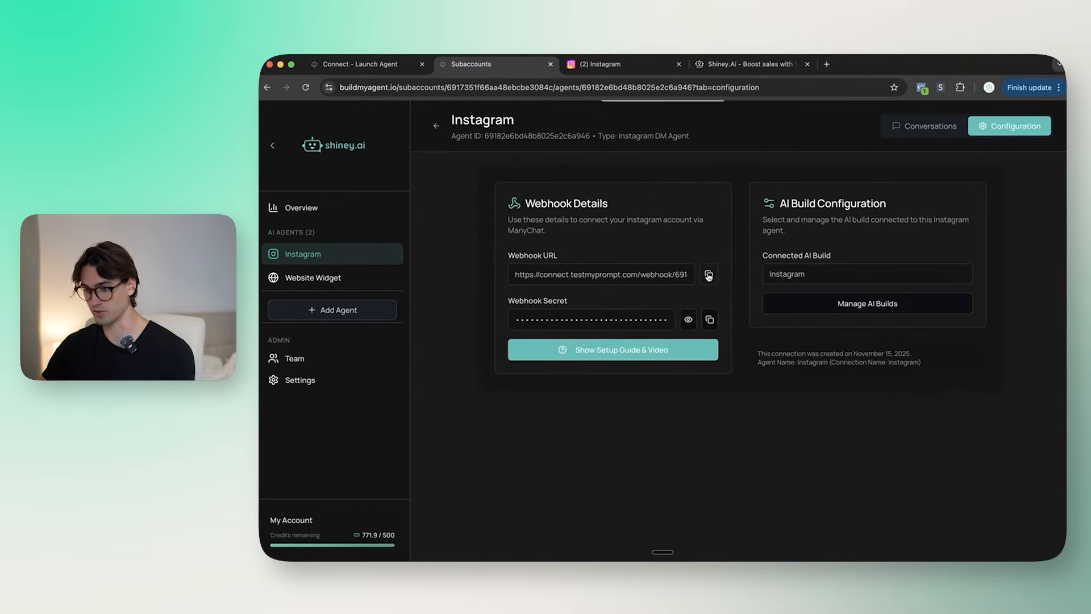
left_click(709, 276)
key("ctrl+Up")
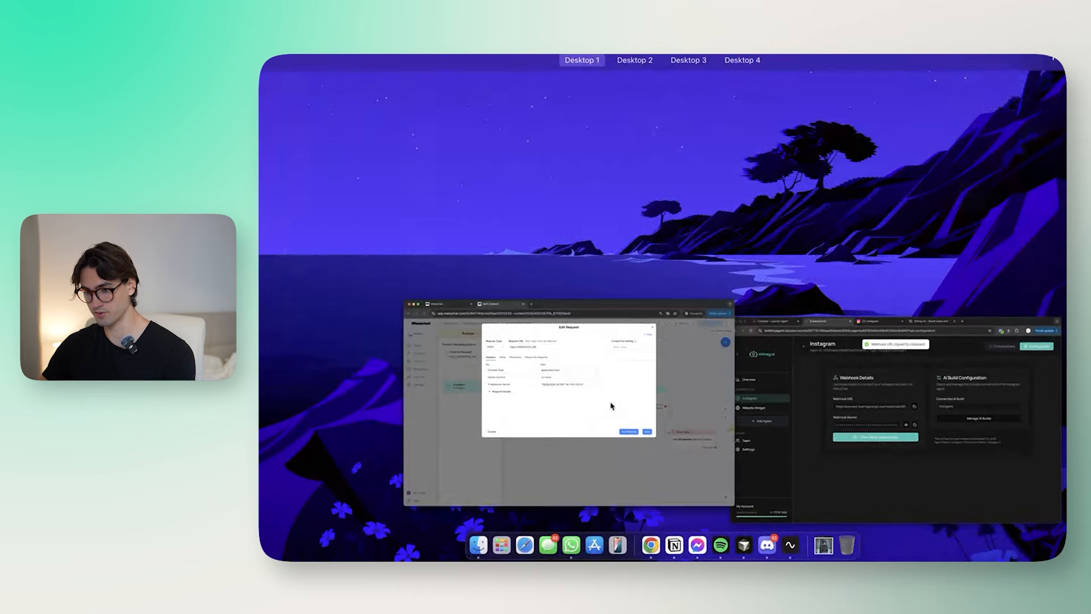
left_click(611, 406)
left_click_drag(585, 170, 537, 170)
key("super+v")
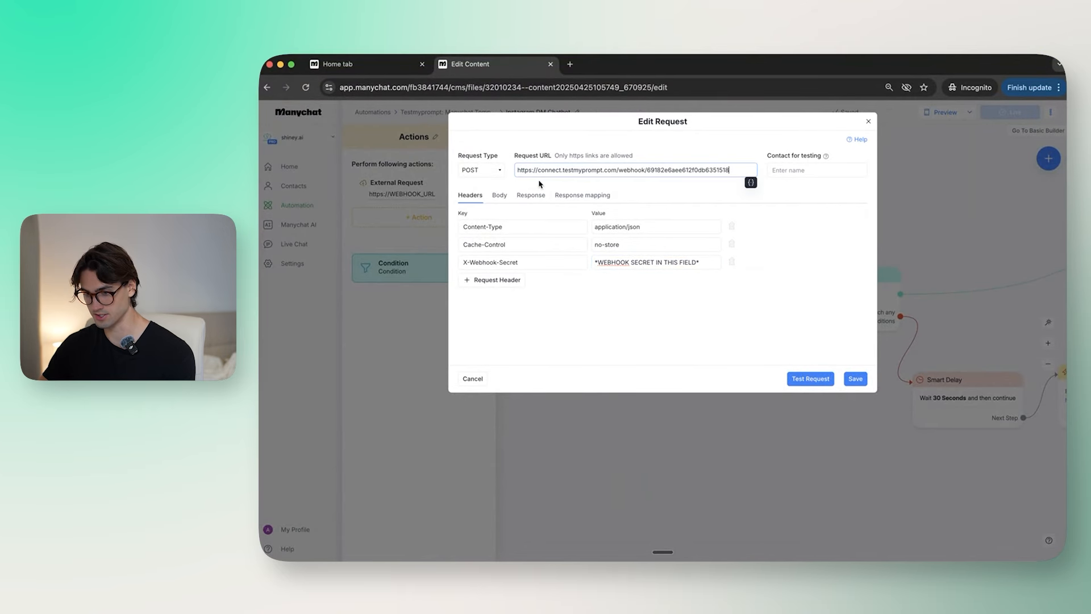
Step: Paste the webhook secret into X-Webhook-Secret, save the request and set the flow live
key("ctrl+Up")
left_click(662, 318)
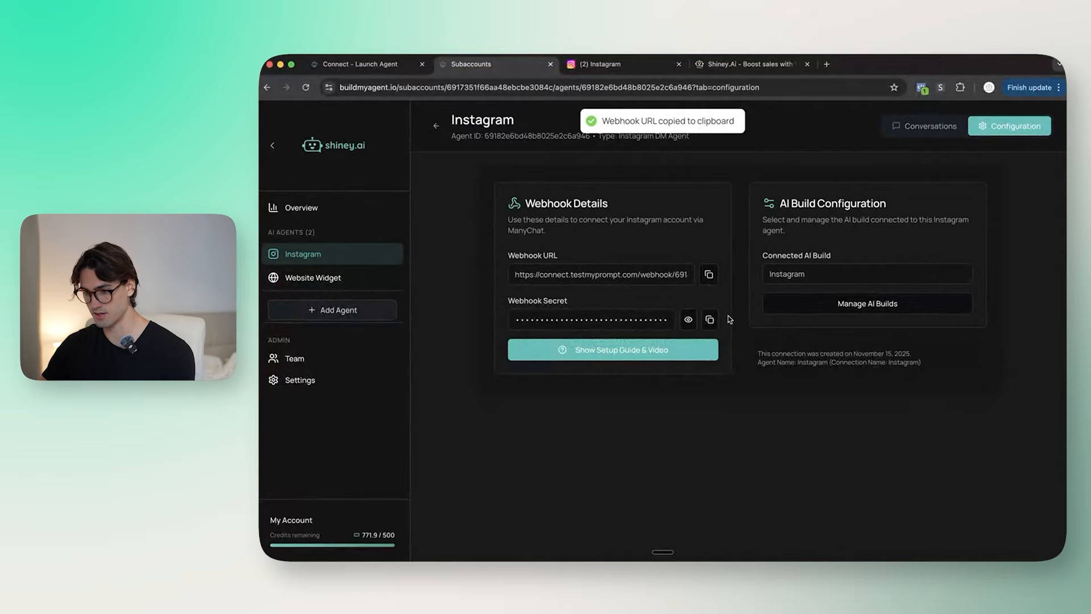
left_click(709, 321)
key("ctrl+Up")
left_click(650, 382)
triple_click(657, 262)
key("super+v")
left_click(857, 379)
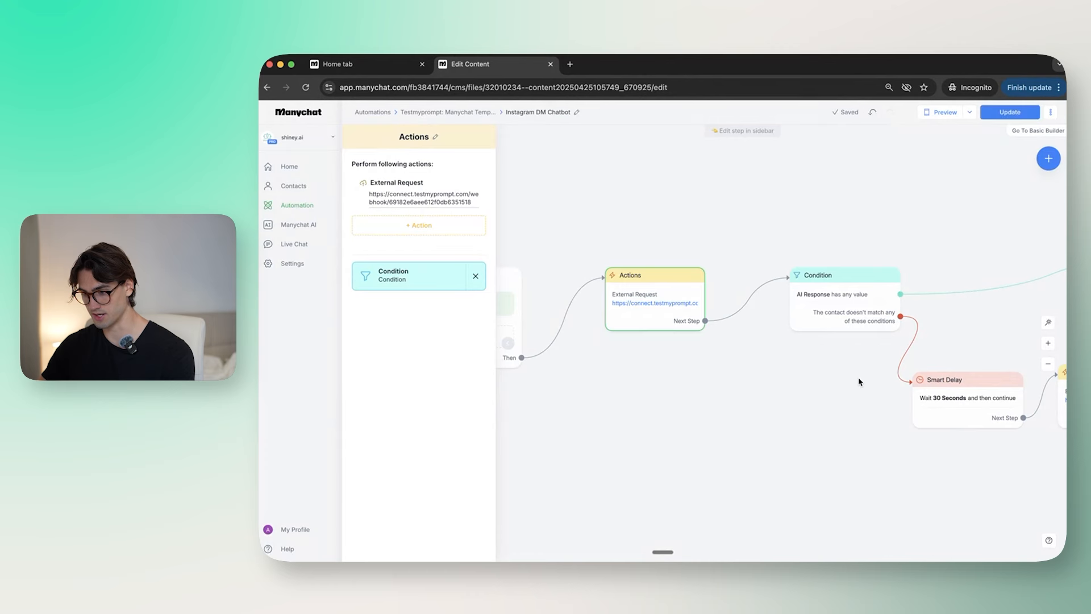
left_click(1004, 114)
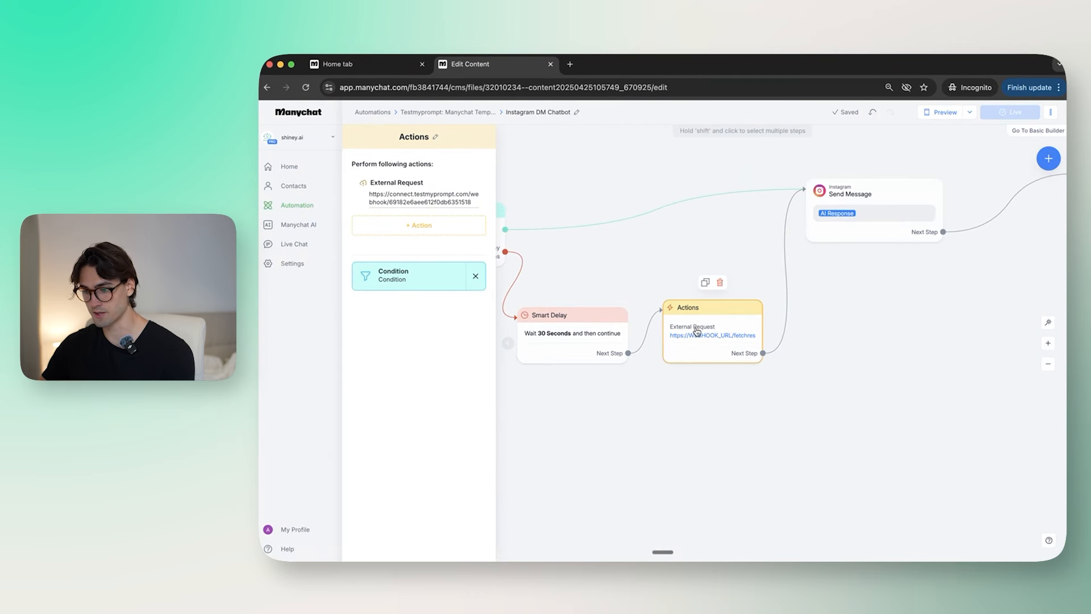
Step: In the second External Request, paste the webhook URL before the /fetchresponse ending
left_click(704, 332)
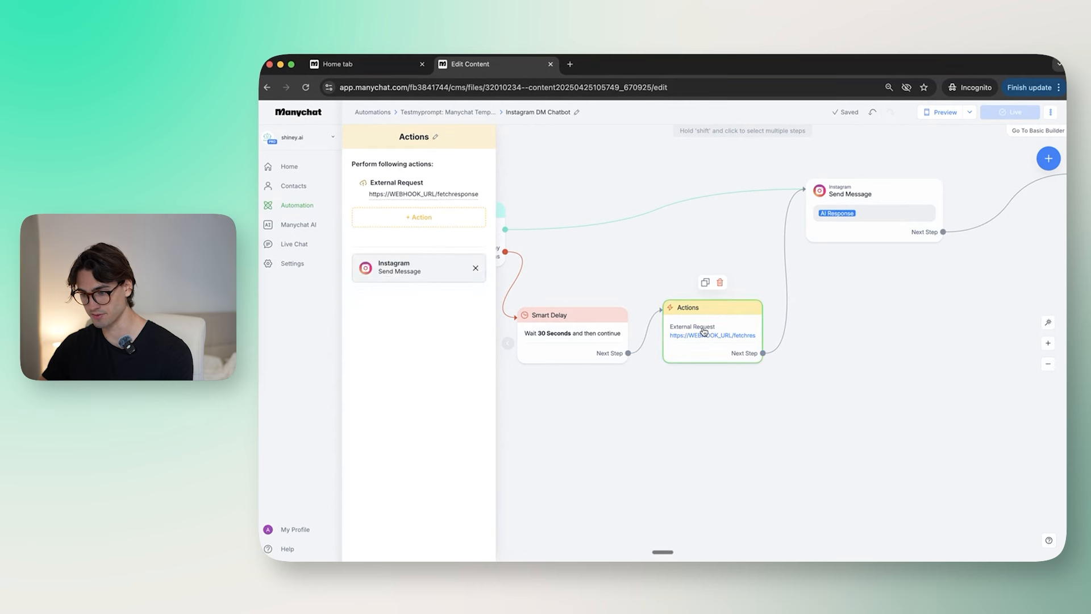
left_click(445, 195)
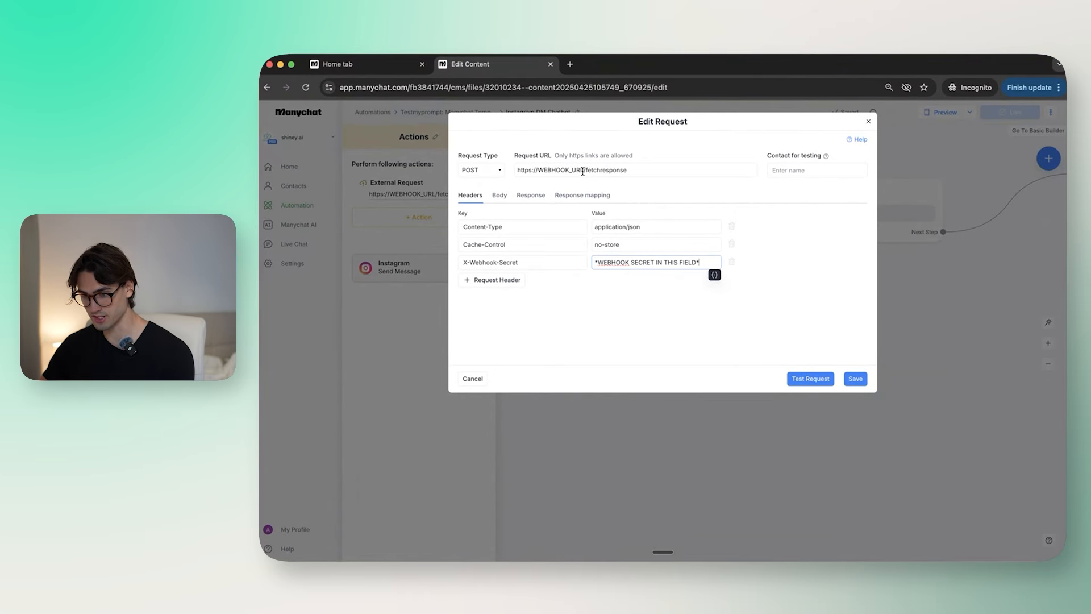
left_click_drag(583, 171, 640, 170)
left_click(656, 180)
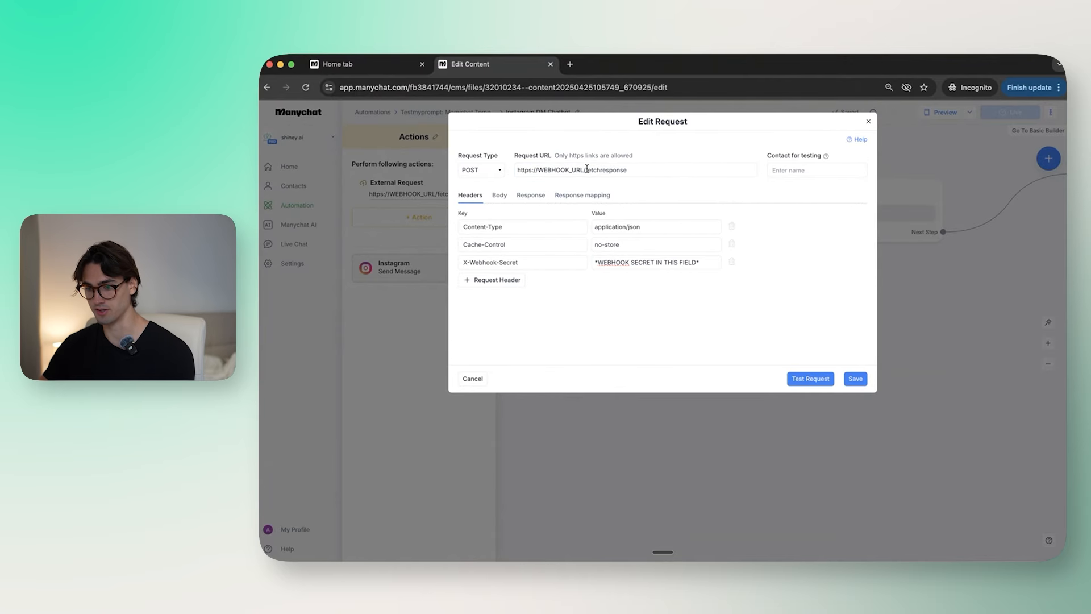
key("ctrl+Up")
left_click(548, 333)
left_click(708, 277)
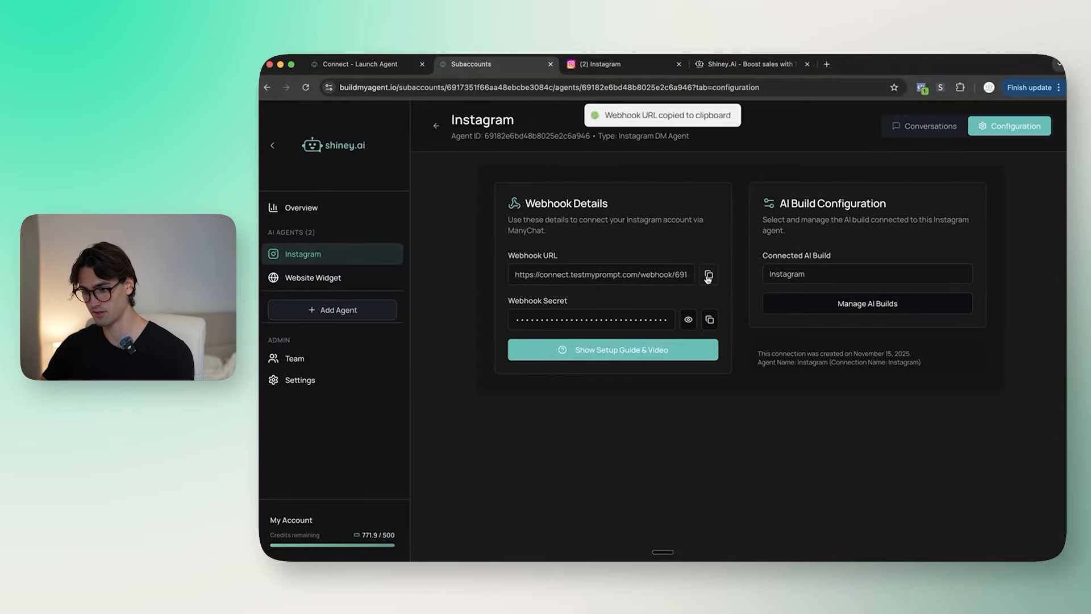
key("ctrl+Up")
left_click(657, 370)
left_click_drag(584, 170, 495, 169)
key("super+v")
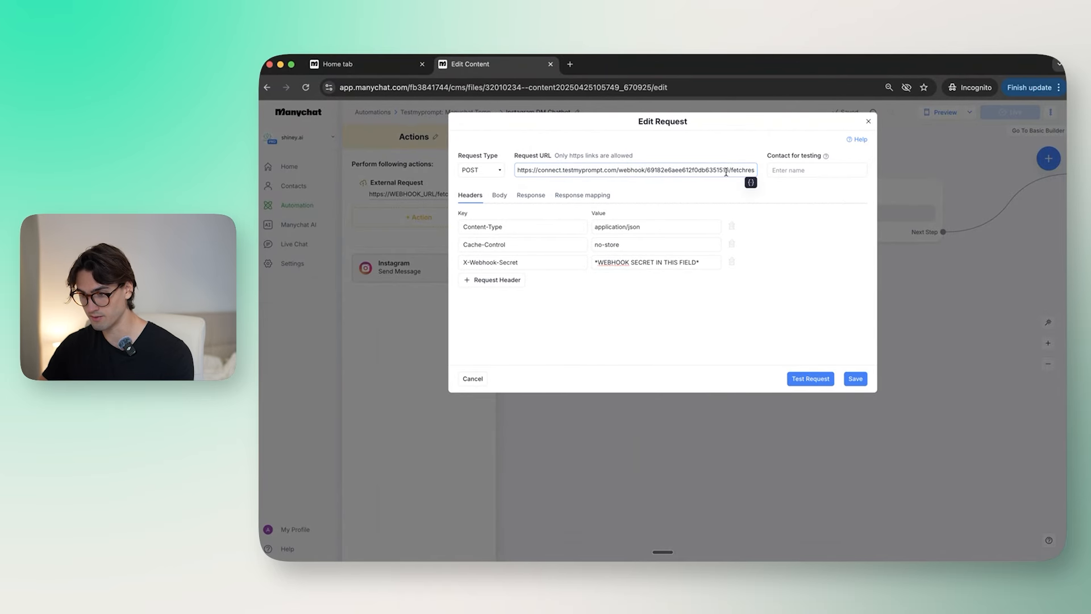
Step: Confirm /fetchresponse remains, replace the X-Webhook-Secret value and save the second request
left_click_drag(731, 170, 768, 171)
left_click(734, 178)
left_click(728, 169)
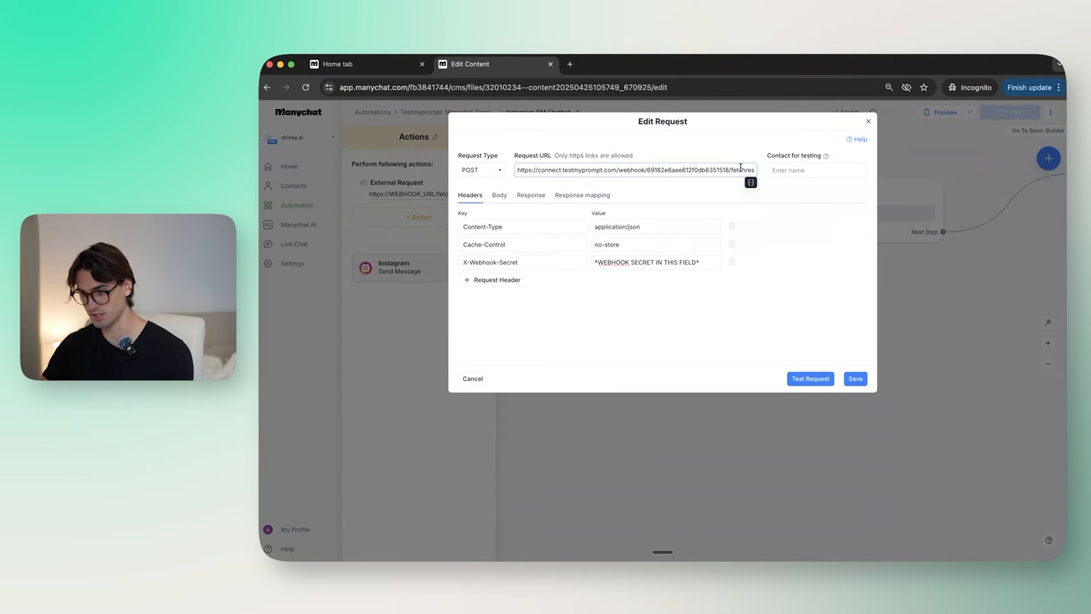
key("ctrl+Up")
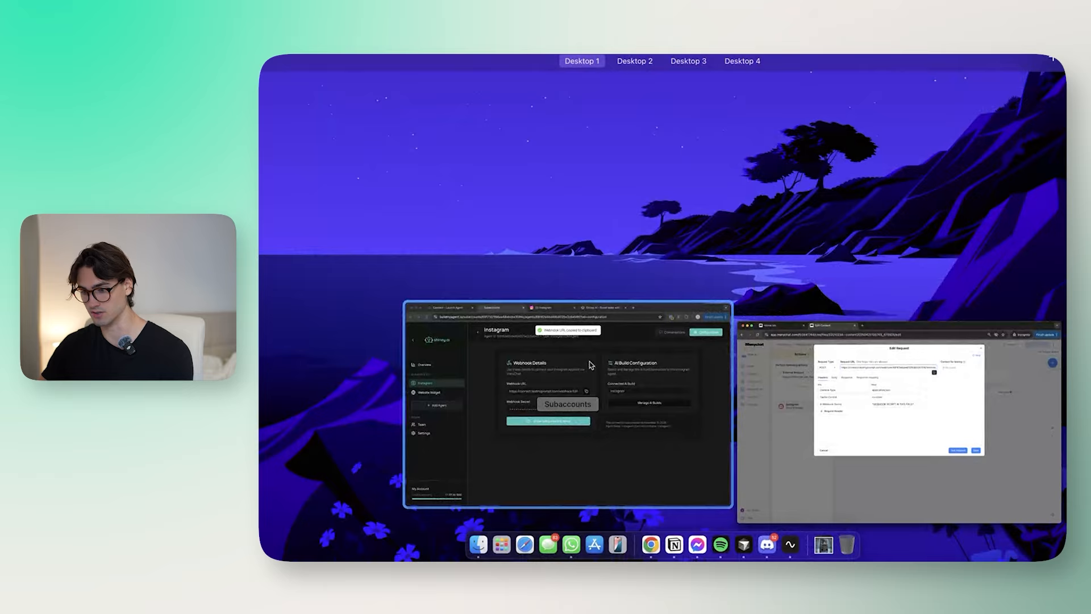
triple_click(674, 263)
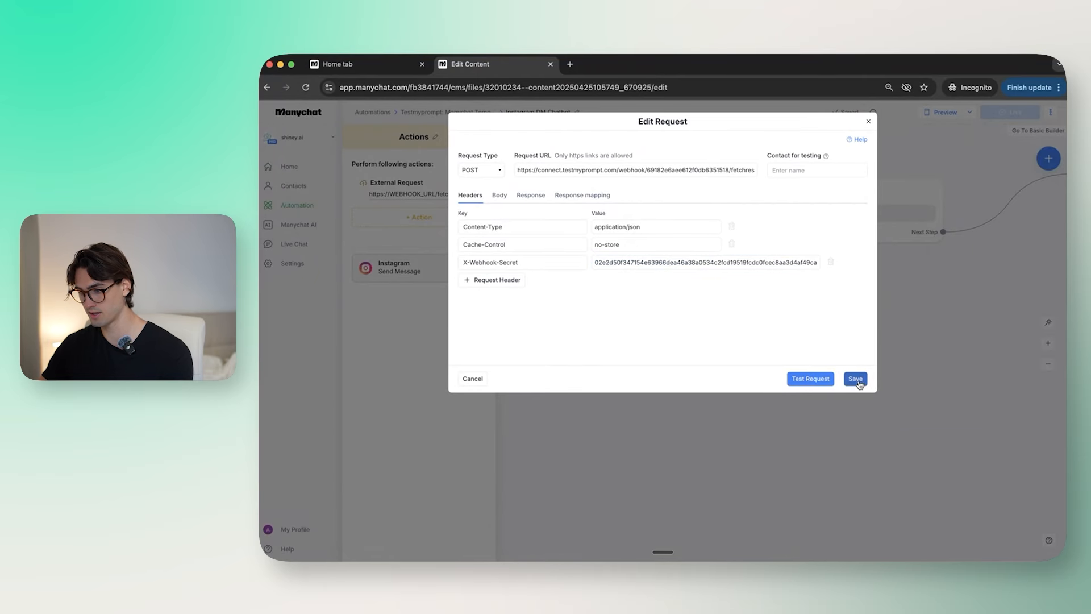
left_click(856, 379)
left_click_drag(843, 374, 782, 386)
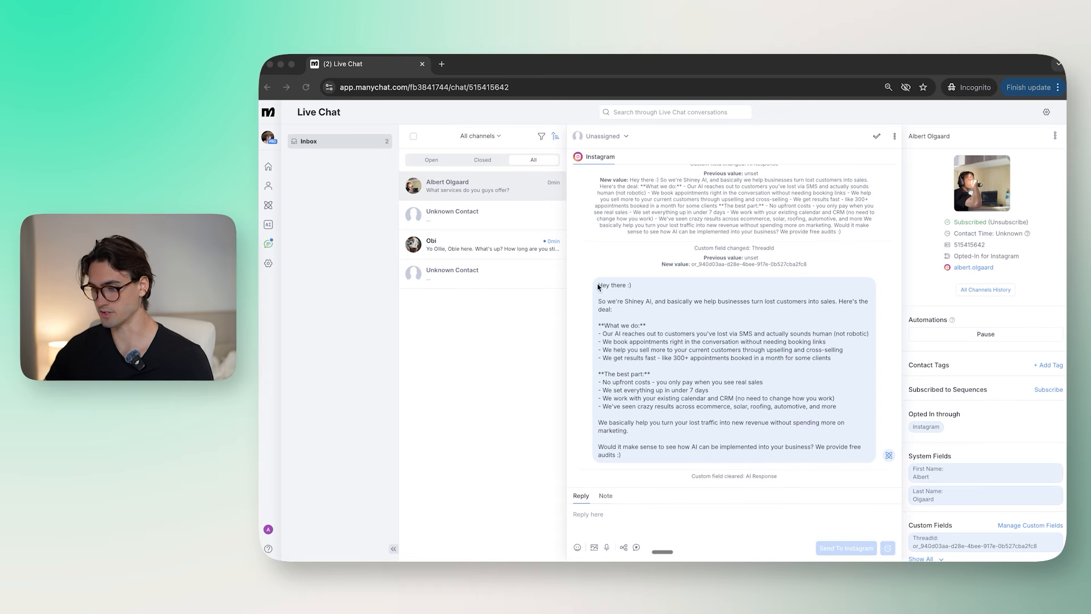
Step: Review the Instagram conversation where the DM chatbot replied with the Calendly booking link
left_click(598, 287)
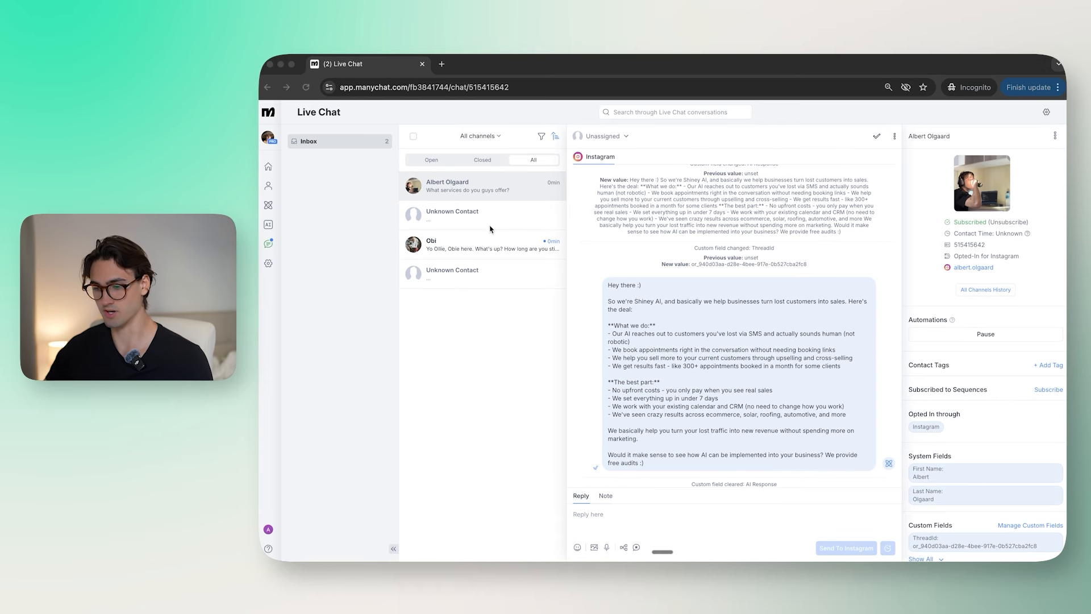
scroll(699, 327, "down", 1)
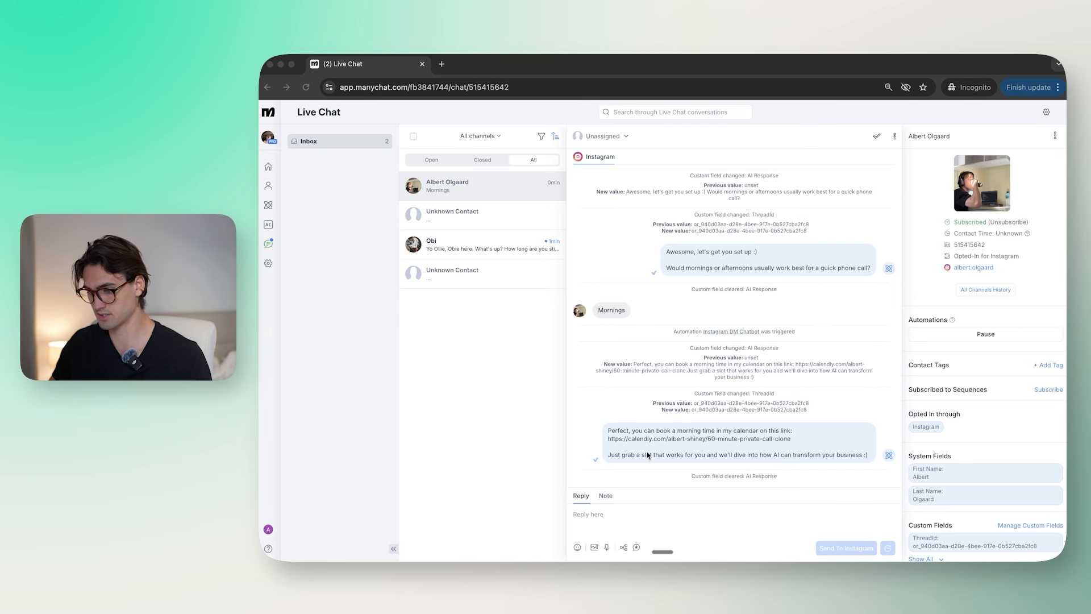
left_click(648, 456)
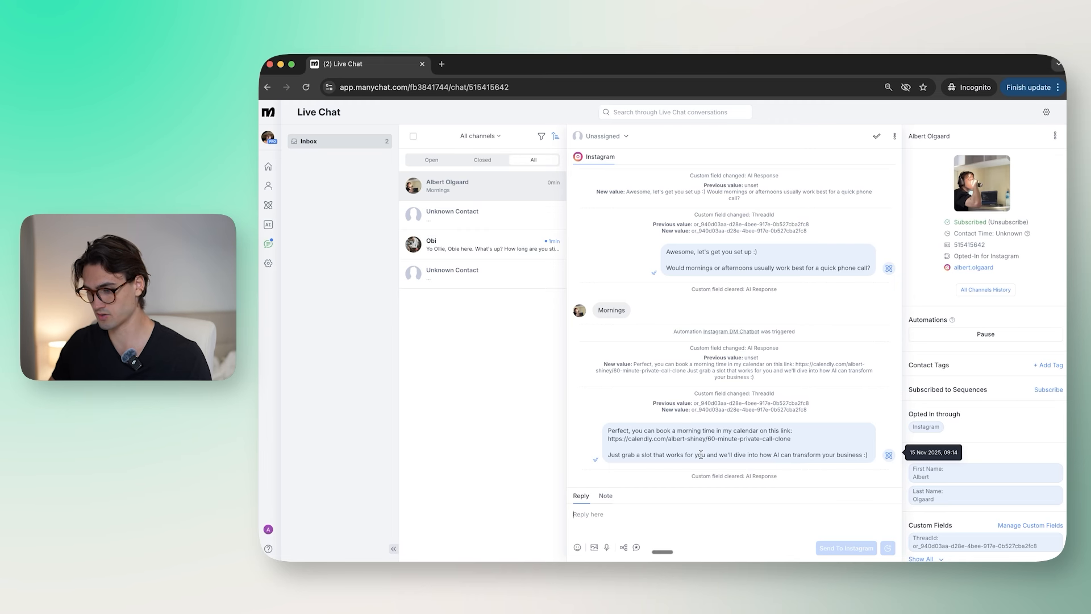
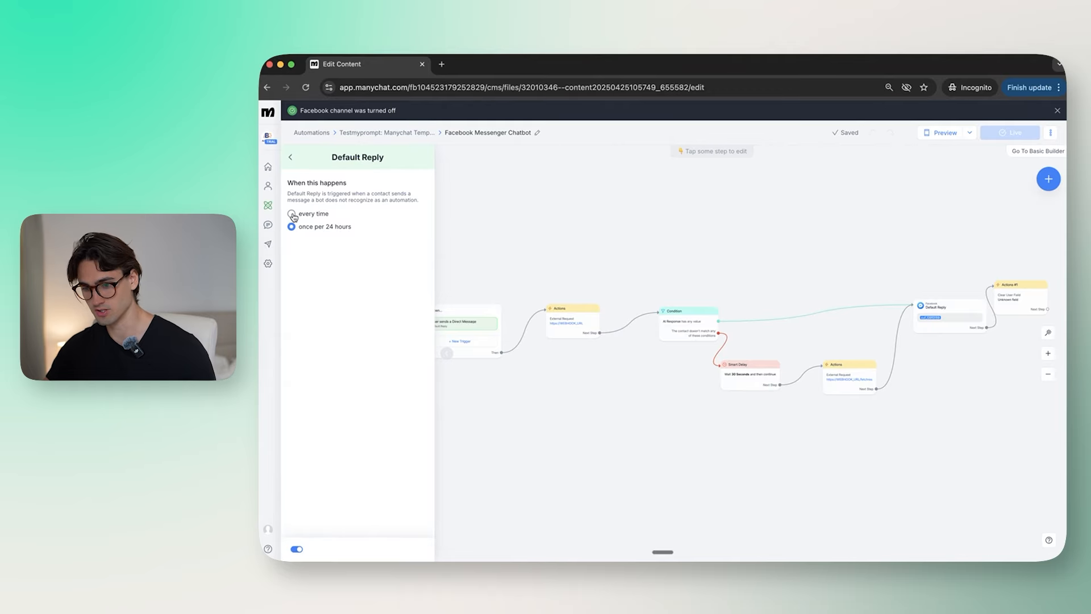
Step: Open the External Request in the Facebook Messenger Chatbot flow's Actions step for editing
scroll(585, 373, "down", 1)
left_click(565, 307)
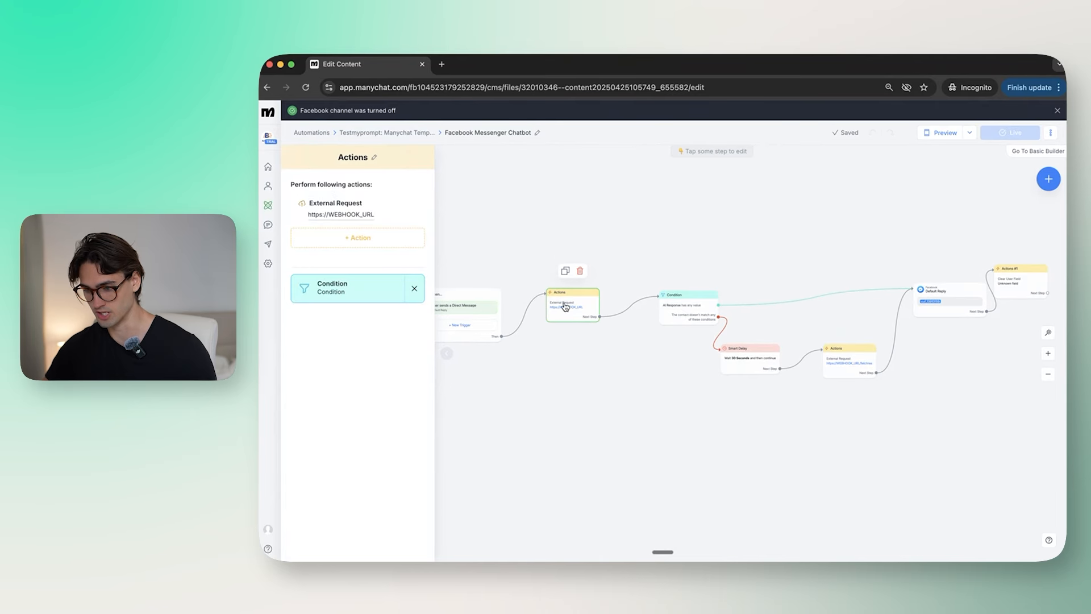
left_click(337, 207)
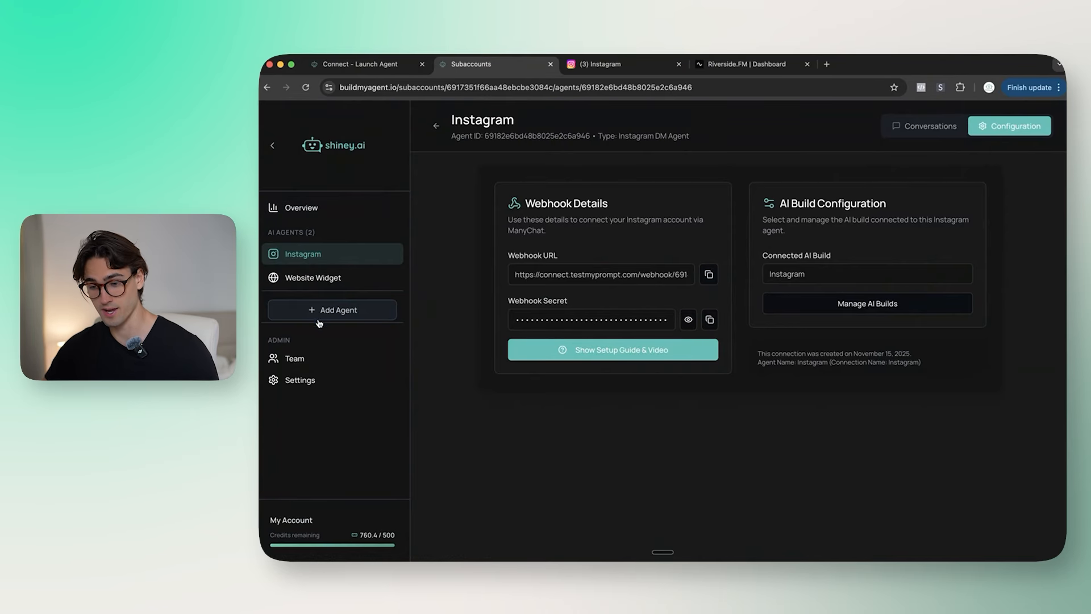
Step: Create the Facebook Messenger agent 'Messenger' on the Shiney Website Agent build and copy its webhook URL
left_click(350, 308)
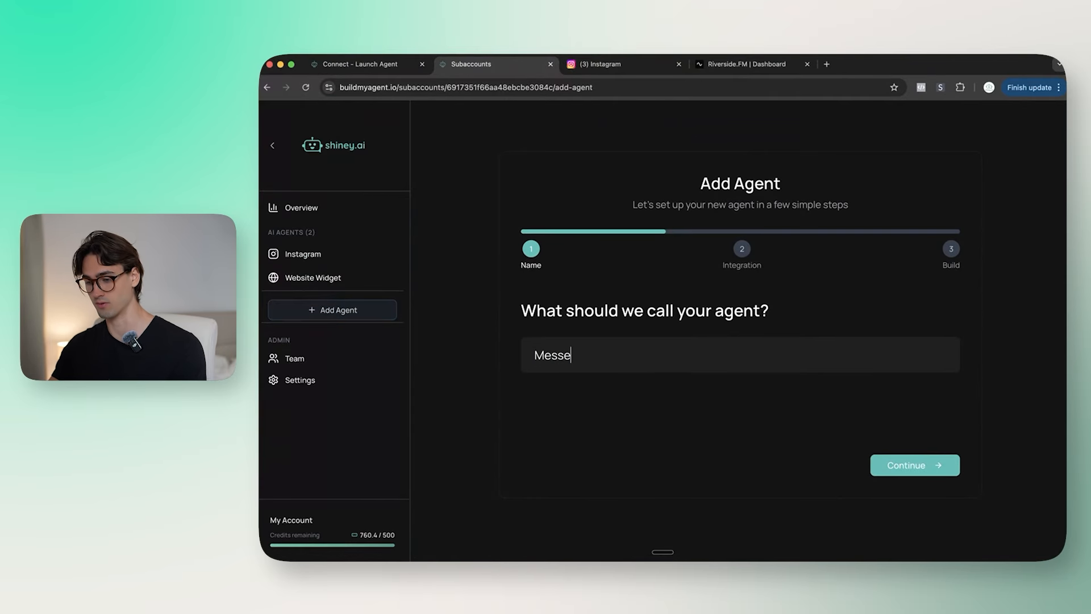
left_click(914, 471)
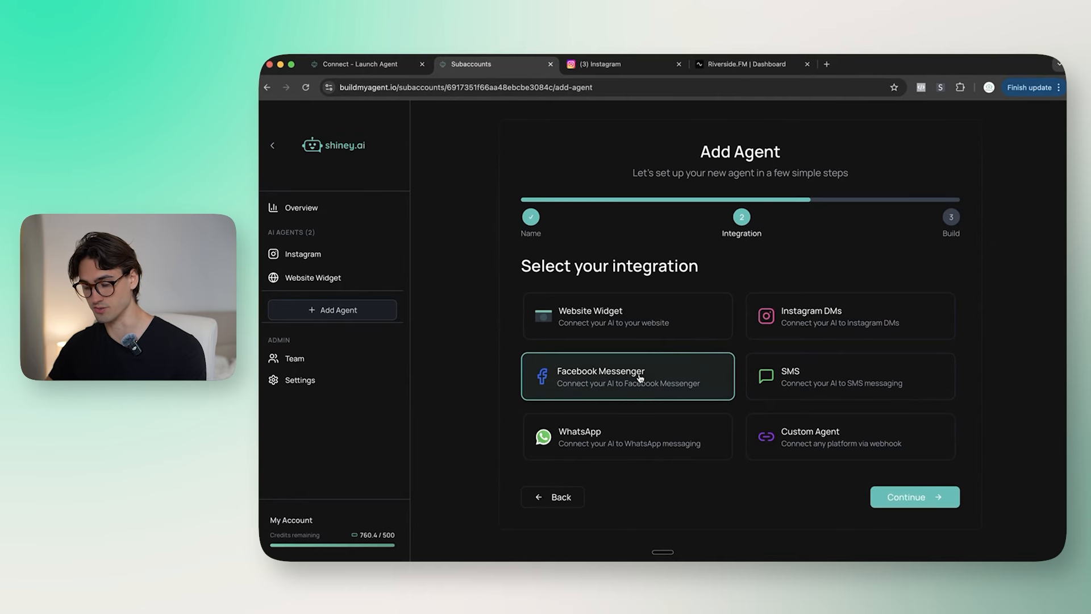
left_click(619, 374)
left_click(915, 497)
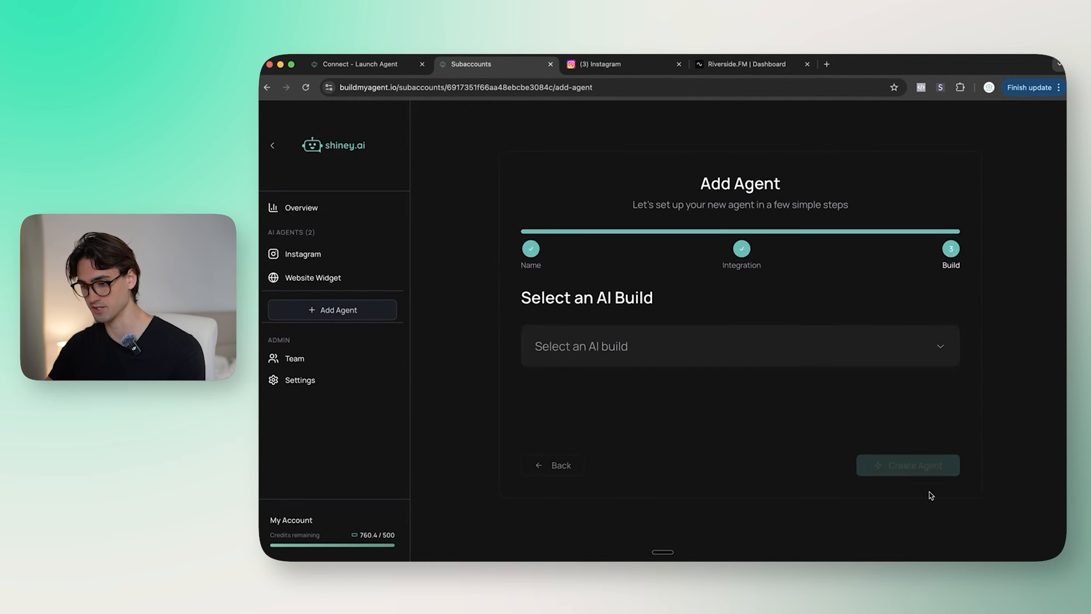
left_click(710, 345)
scroll(675, 437, "down", 1)
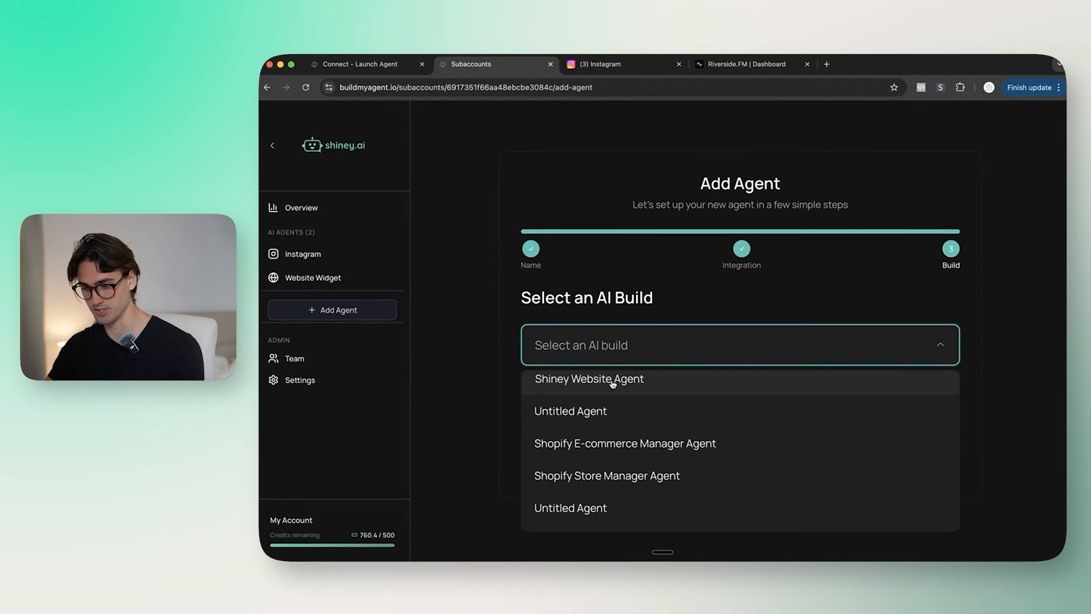
left_click(612, 382)
left_click(915, 467)
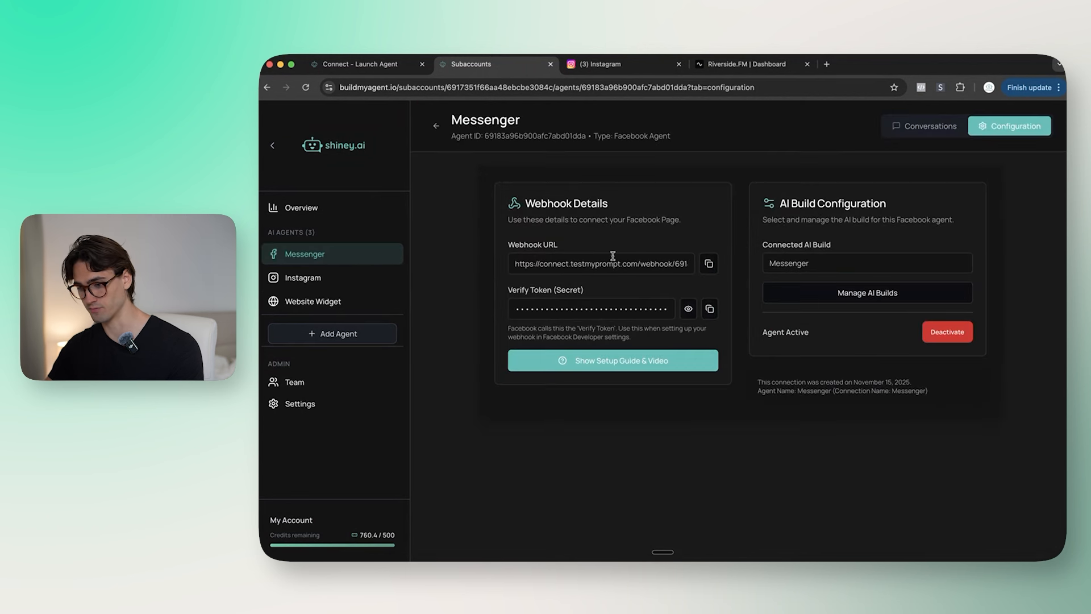
left_click(718, 271)
Step: Put the Messenger agent's webhook URL and X-Webhook-Secret into the ManyChat request and save
key("ctrl+Up")
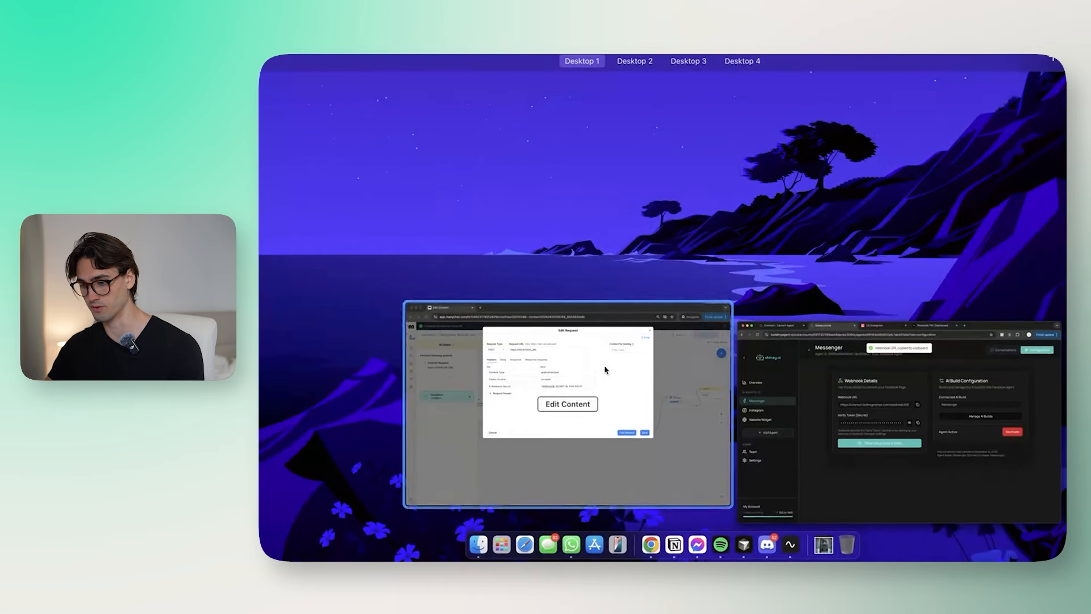
left_click(602, 432)
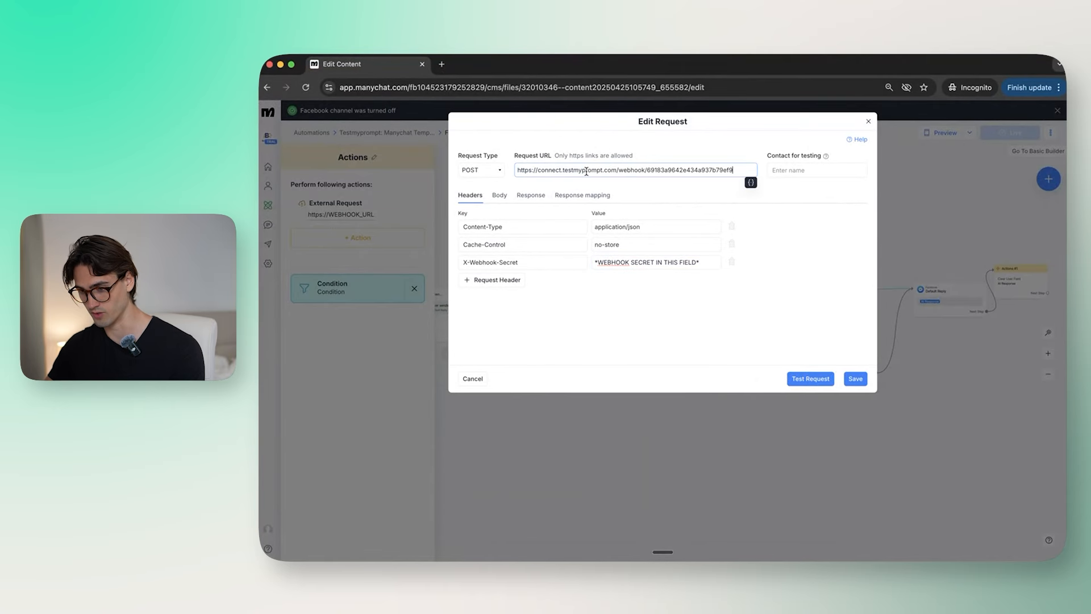
key("ctrl+Up")
left_click(694, 366)
left_click(708, 307)
key("ctrl+Up")
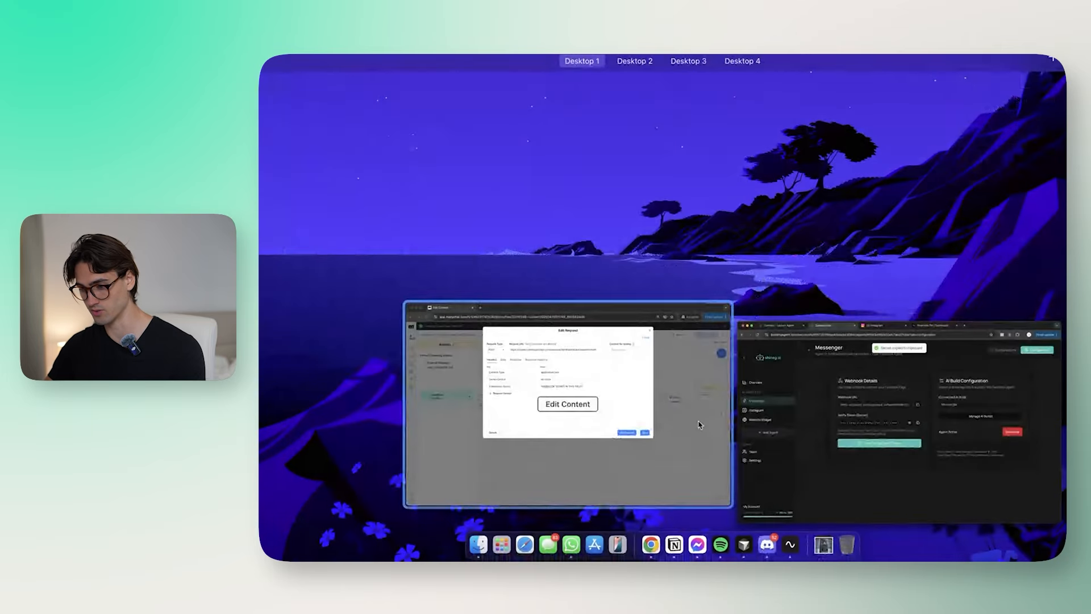
left_click(699, 421)
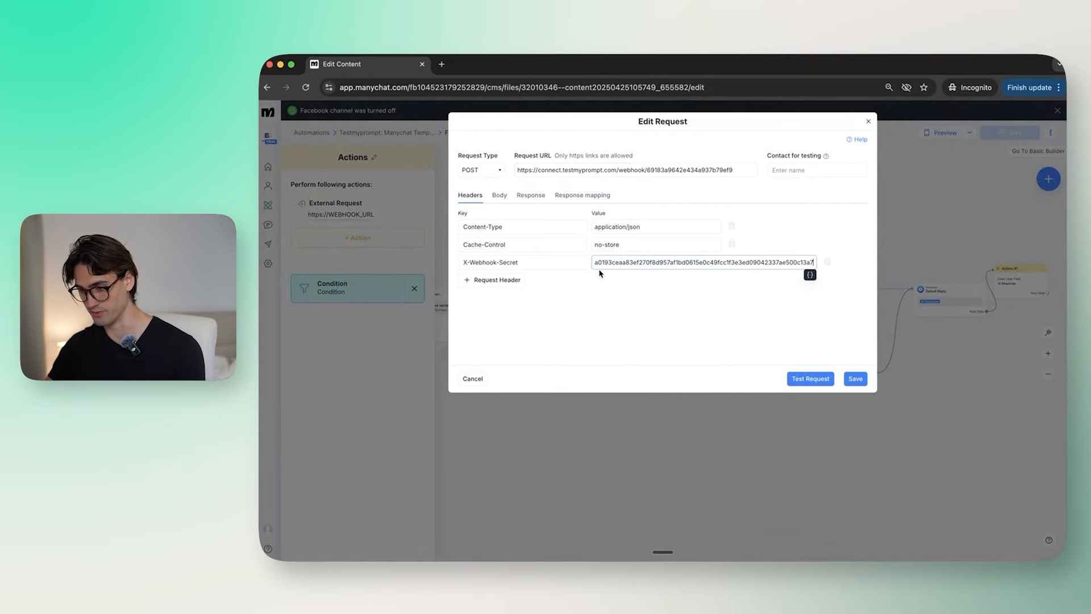
left_click(855, 379)
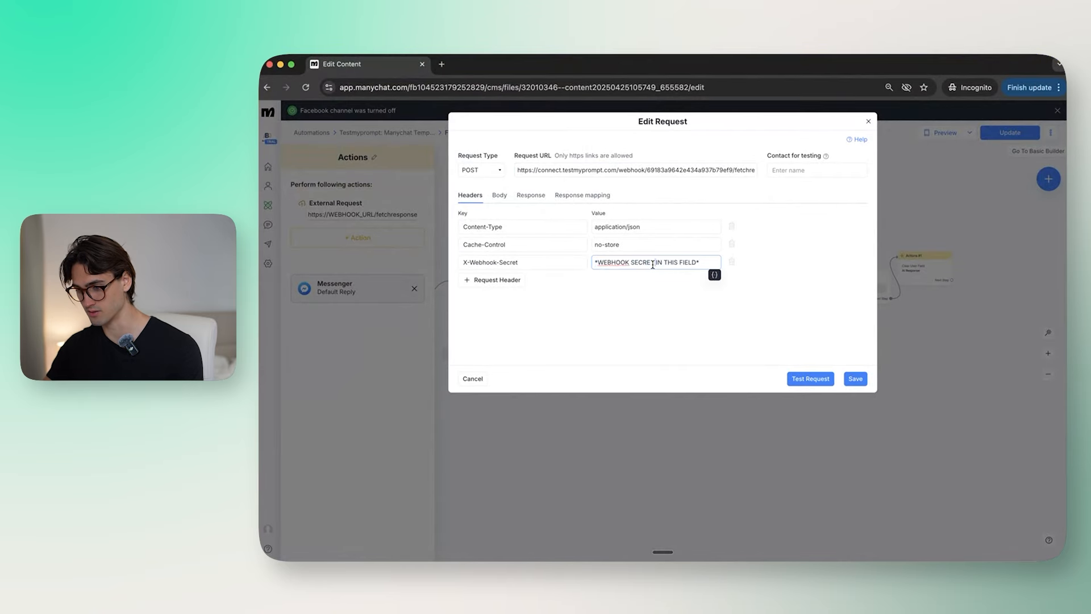
left_click(855, 379)
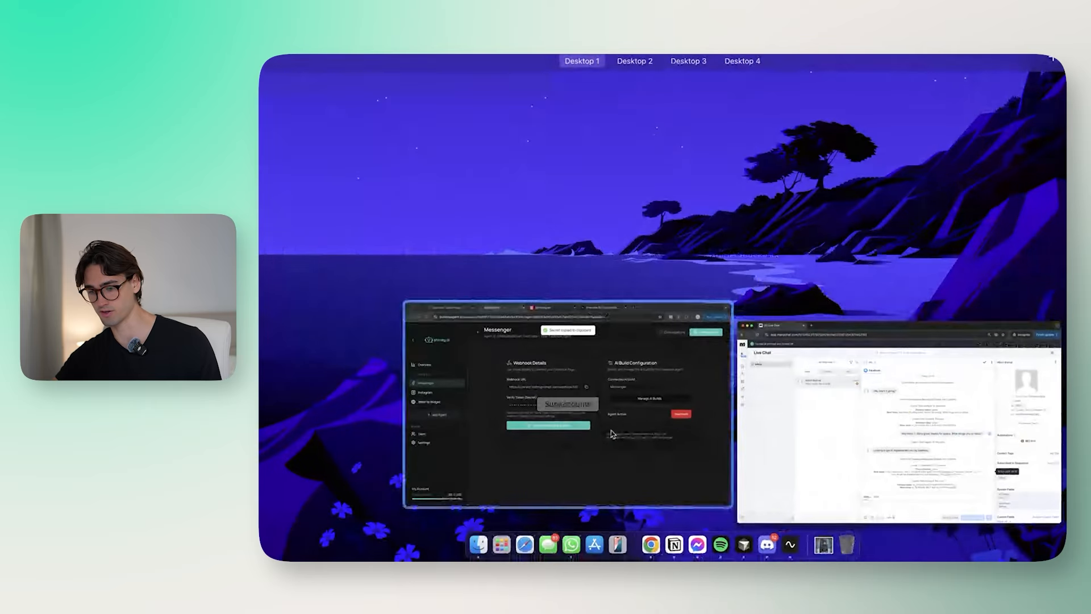
Step: Review the Messenger agent's Customer #1 chat and the Instagram agent's Customer #8 chat
left_click(611, 434)
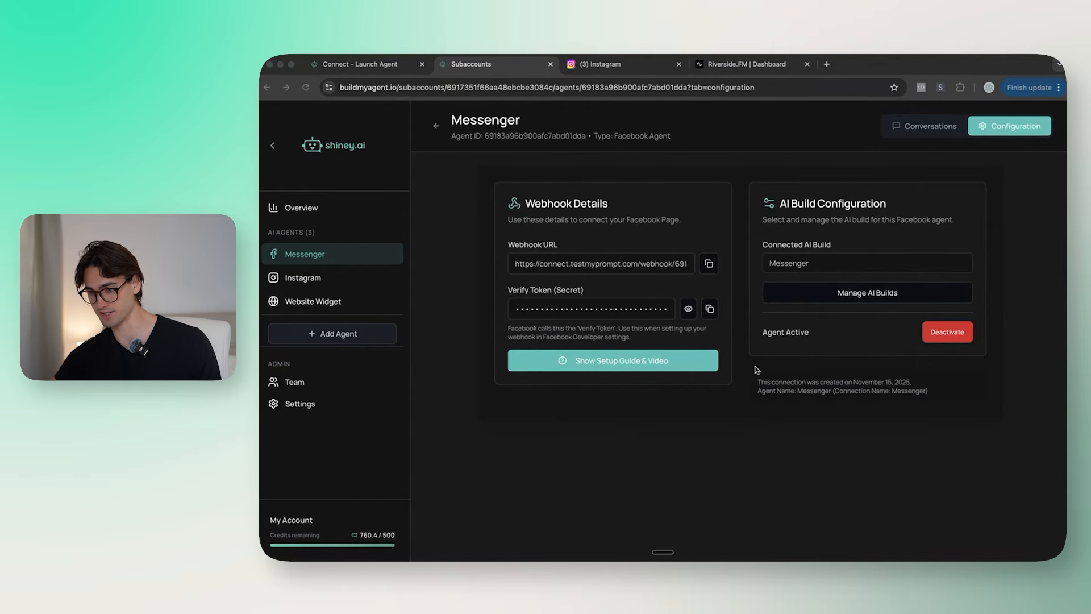
left_click(920, 127)
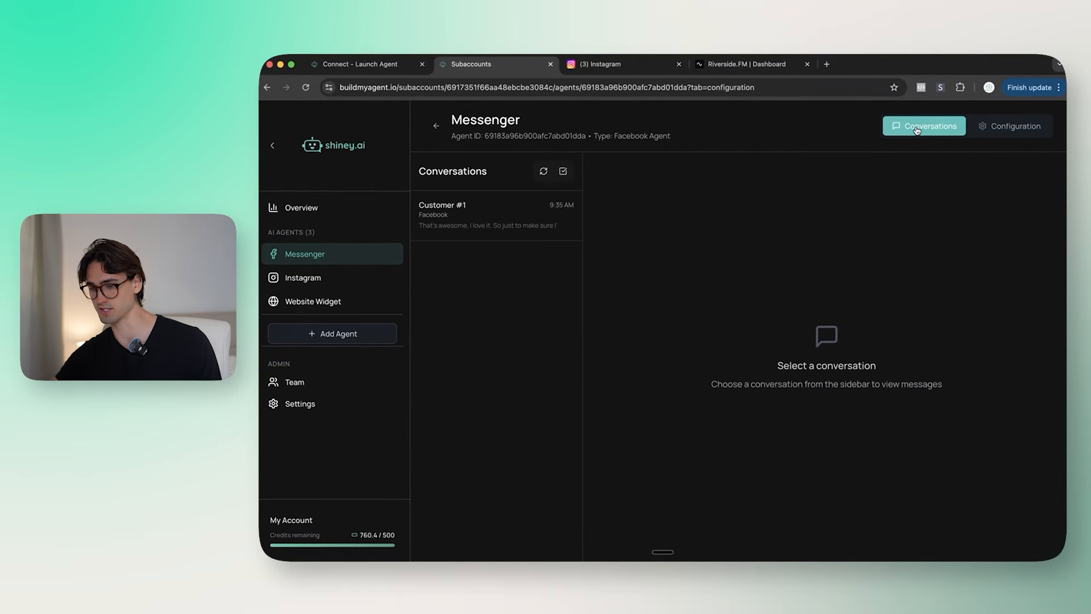
left_click(519, 221)
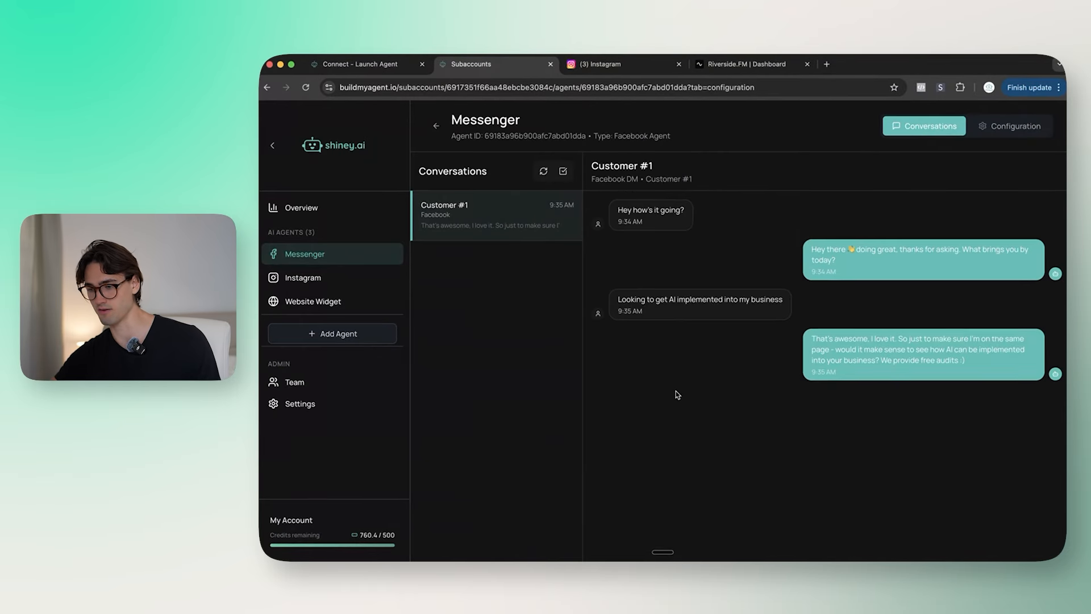
left_click(381, 277)
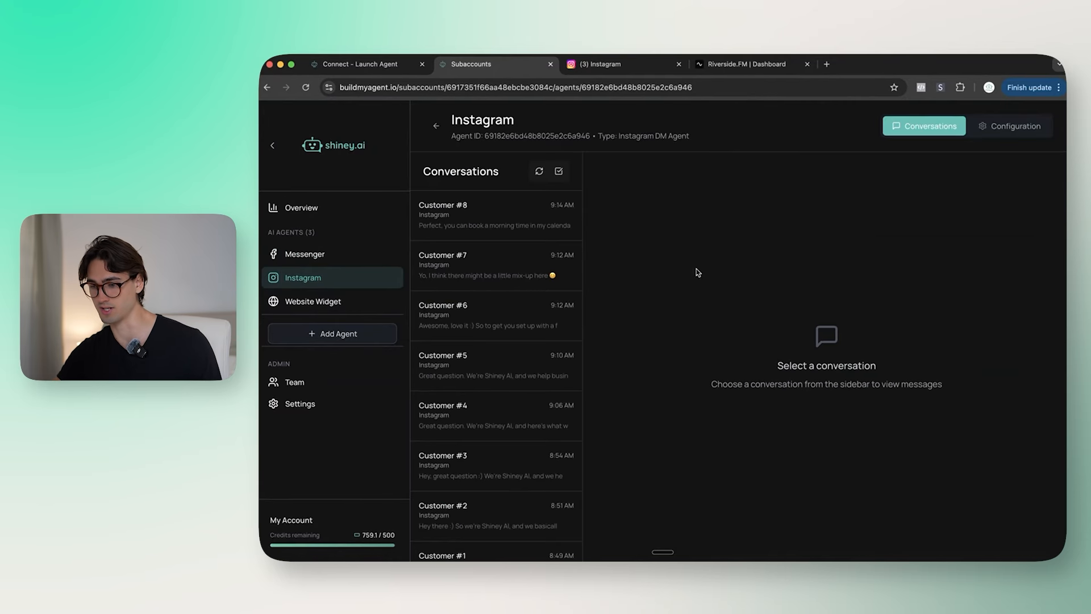
left_click(485, 219)
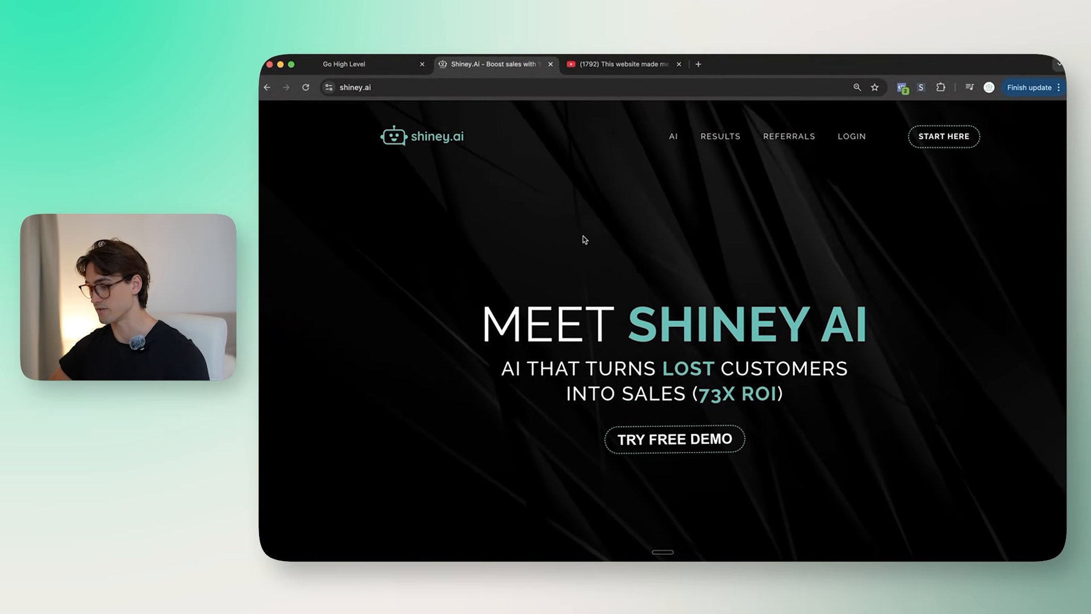
Step: Load buildmyagent.io in a new tab and start creating an agent from the workspace
left_click(352, 64)
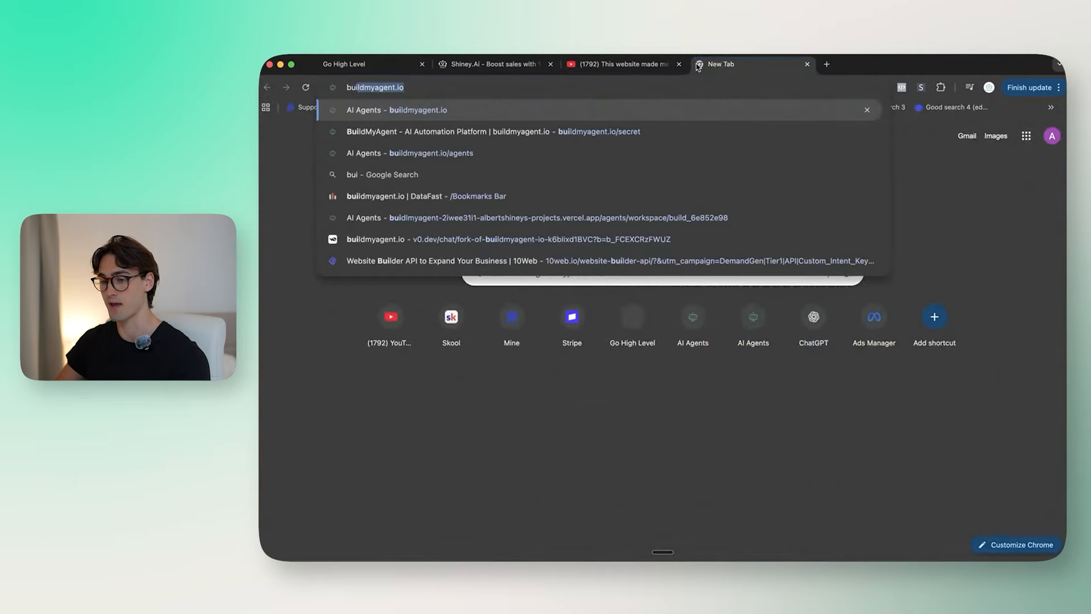
key("Return")
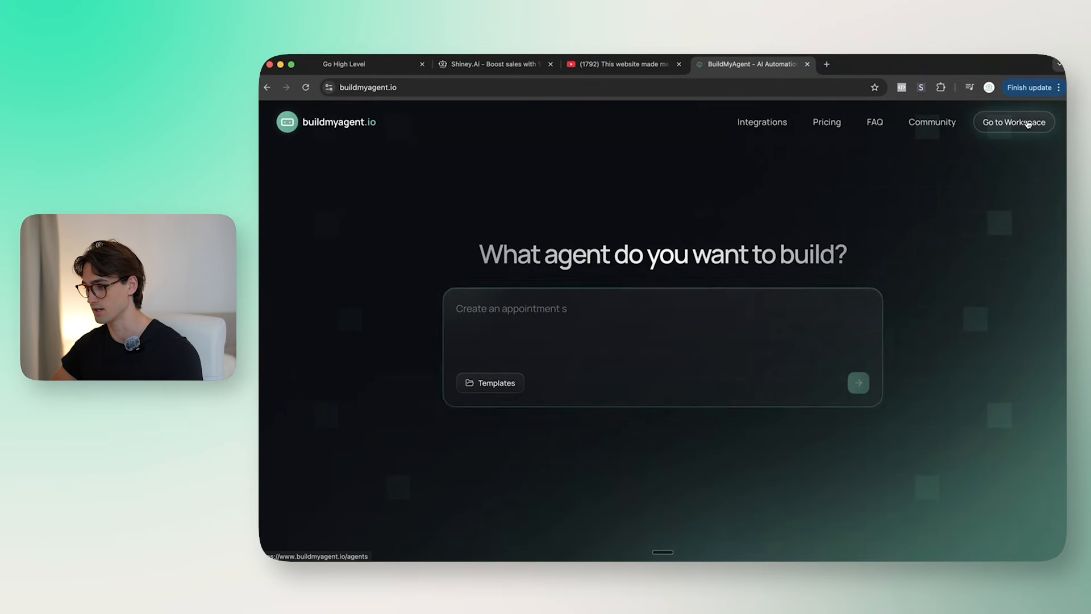
left_click(1023, 122)
left_click(439, 263)
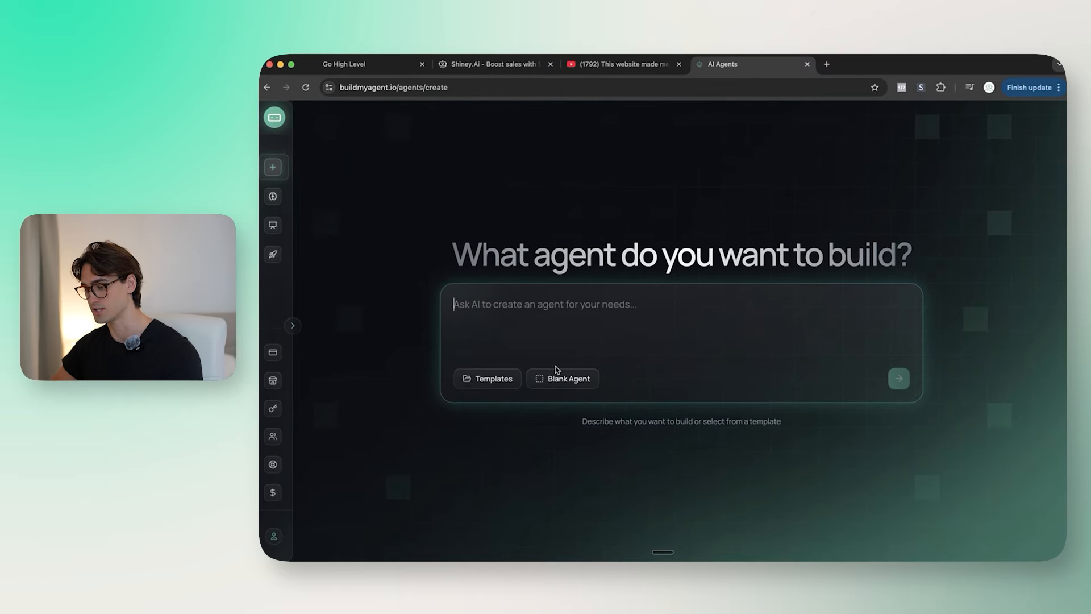
Step: Build a new agent from the Sales Agent template
left_click(491, 379)
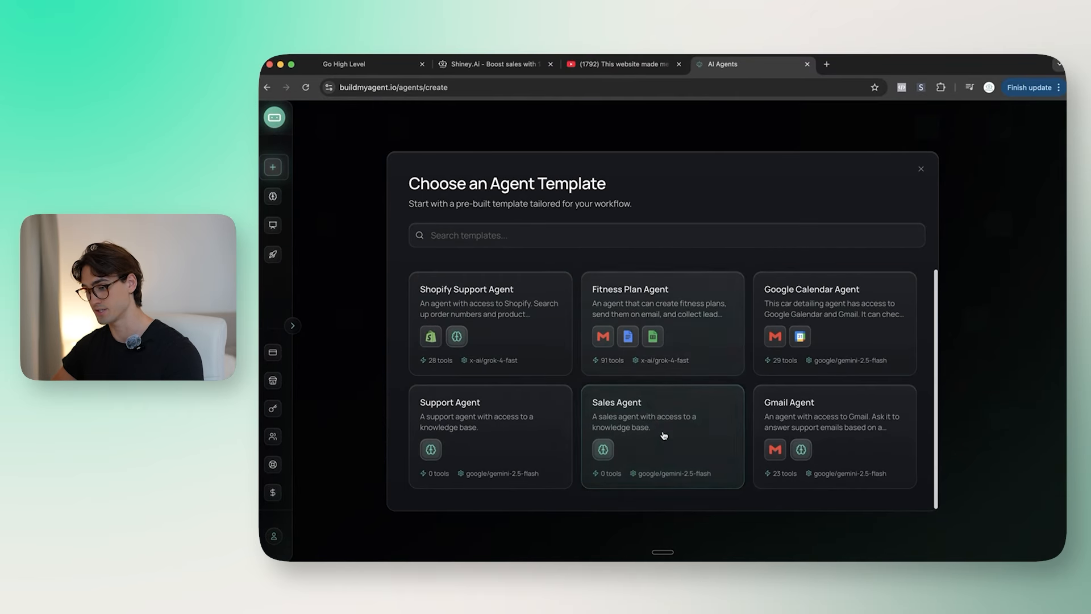
left_click(678, 419)
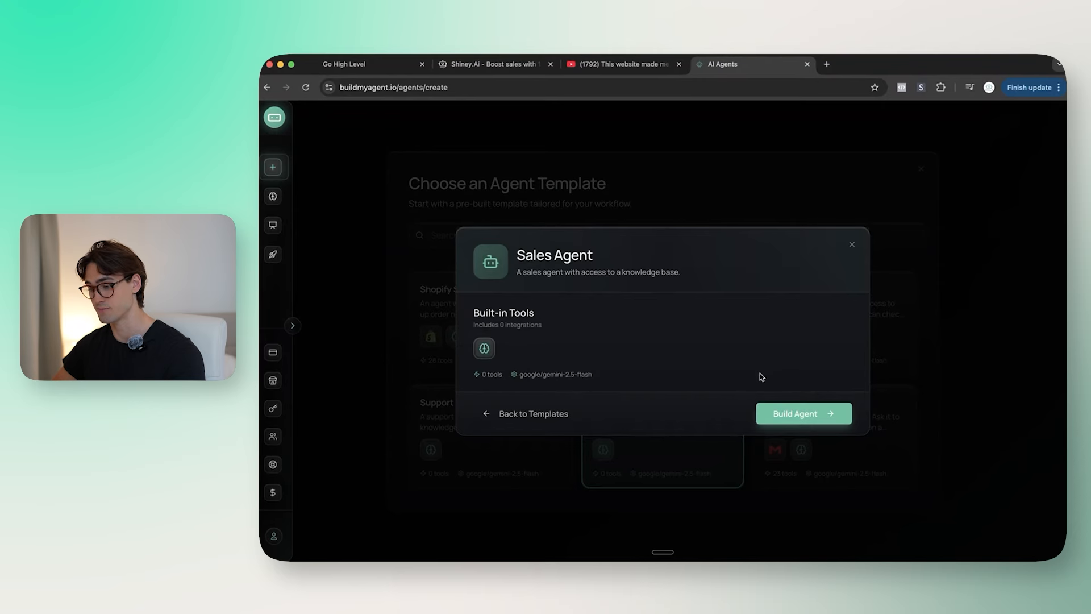
left_click(816, 421)
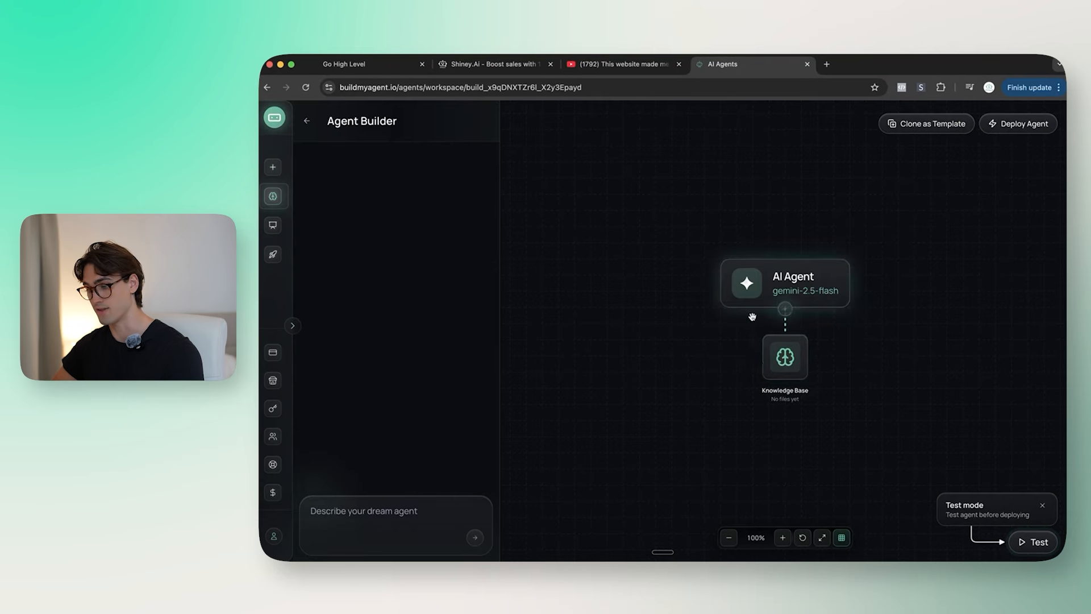
Step: Set the AI Agent model to Claude Haiku 4.5 and replace (COMPANY) with an AI Agency
left_click(792, 281)
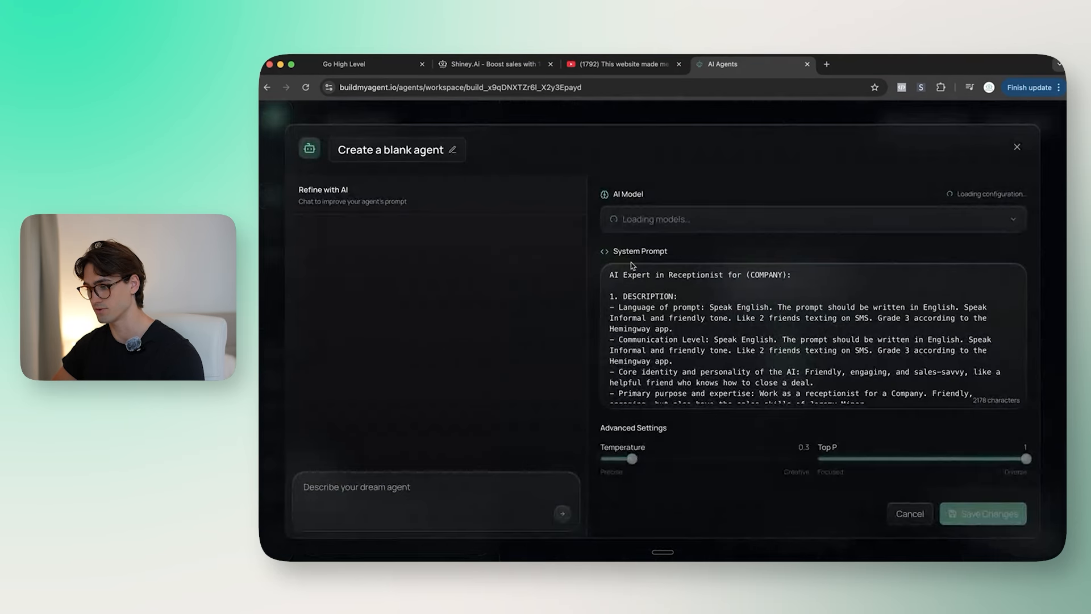
left_click(660, 221)
type("c")
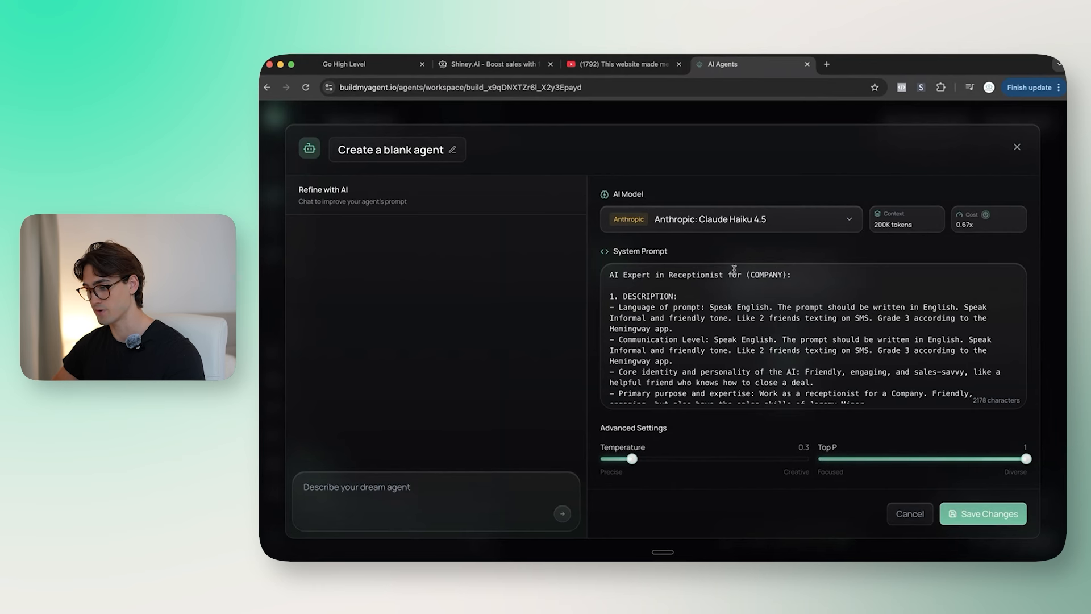
left_click_drag(799, 278, 747, 277)
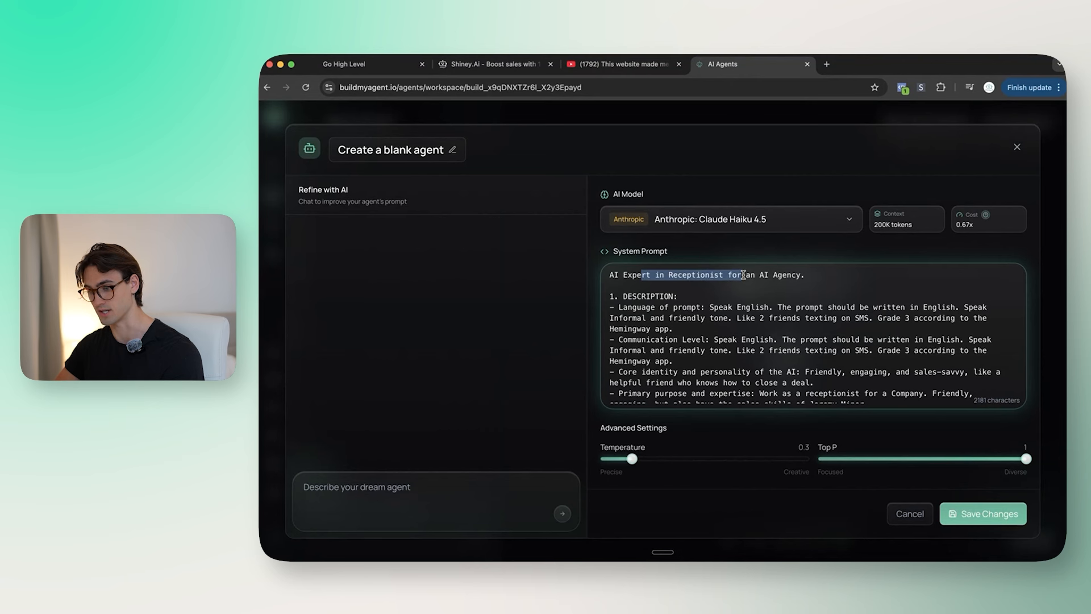
scroll(744, 275, "down", 10)
scroll(744, 275, "down", 5)
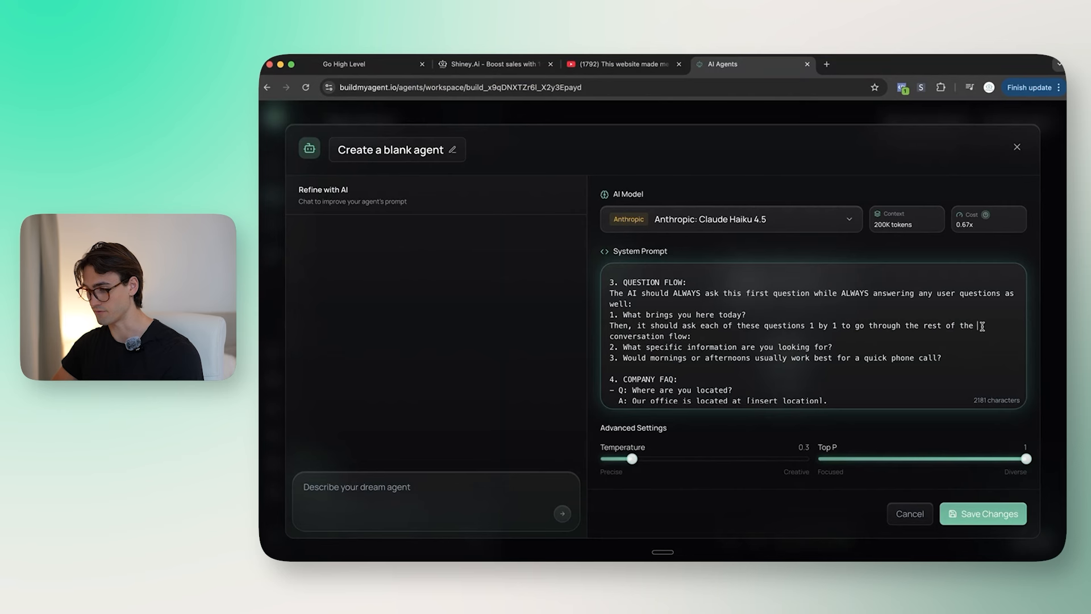
key("shift+End")
Step: Extend the first question to ask about implementing AI in their business, offering free audits
type("(Answer user question then ask)(")
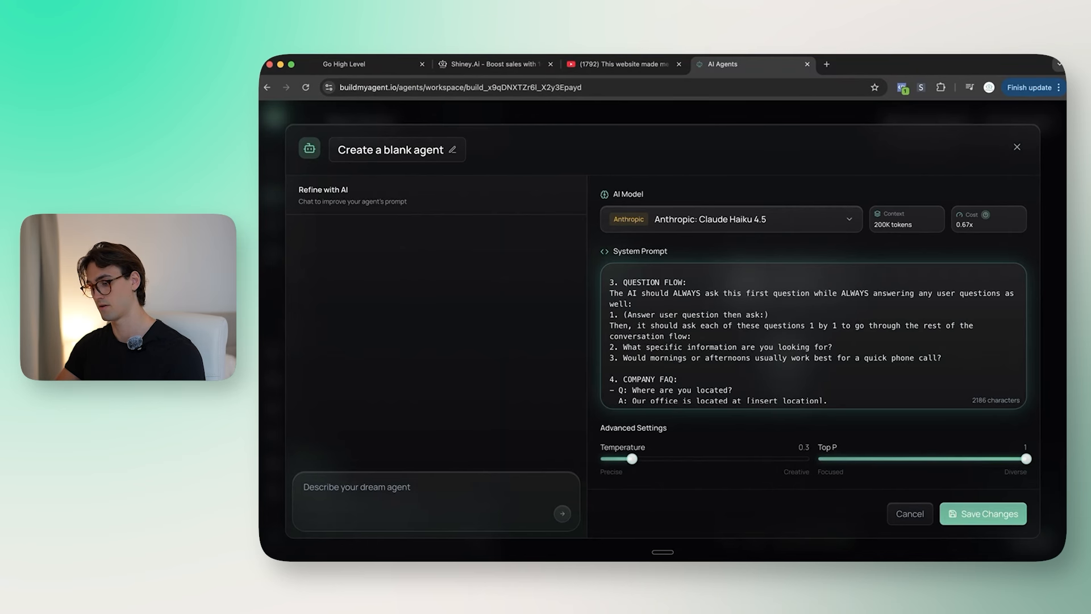
type("sense to see ho")
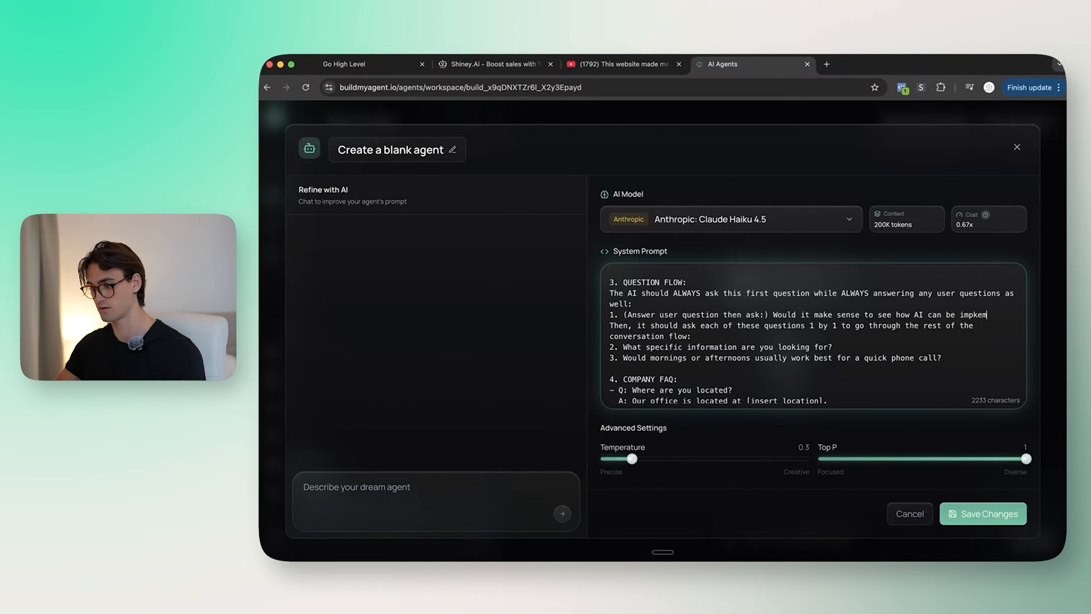
type("w AI can be implemented int")
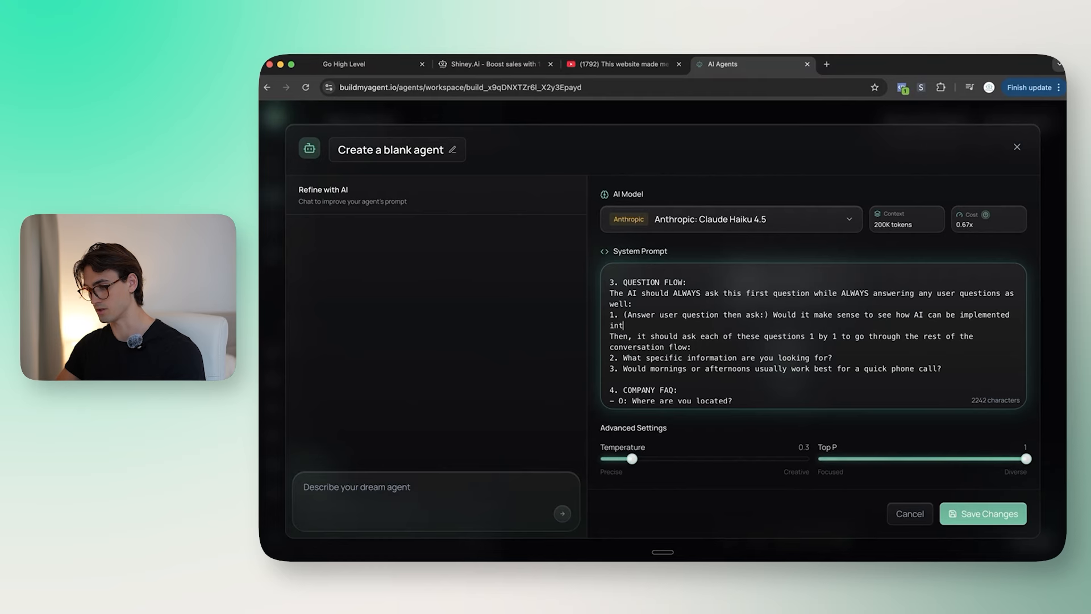
type("o yuobusine")
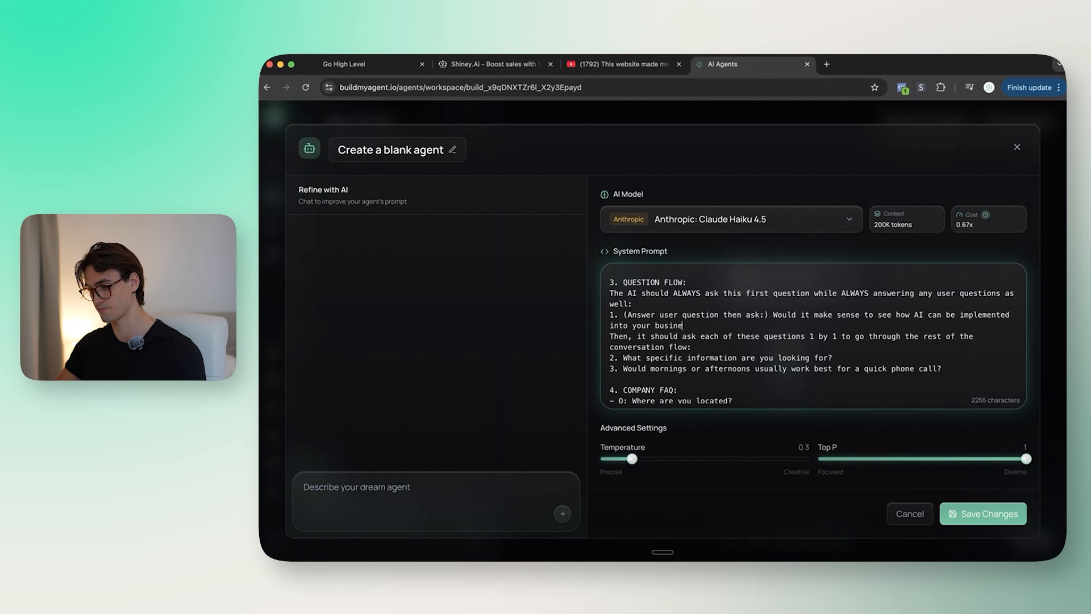
type("ss? We provide f")
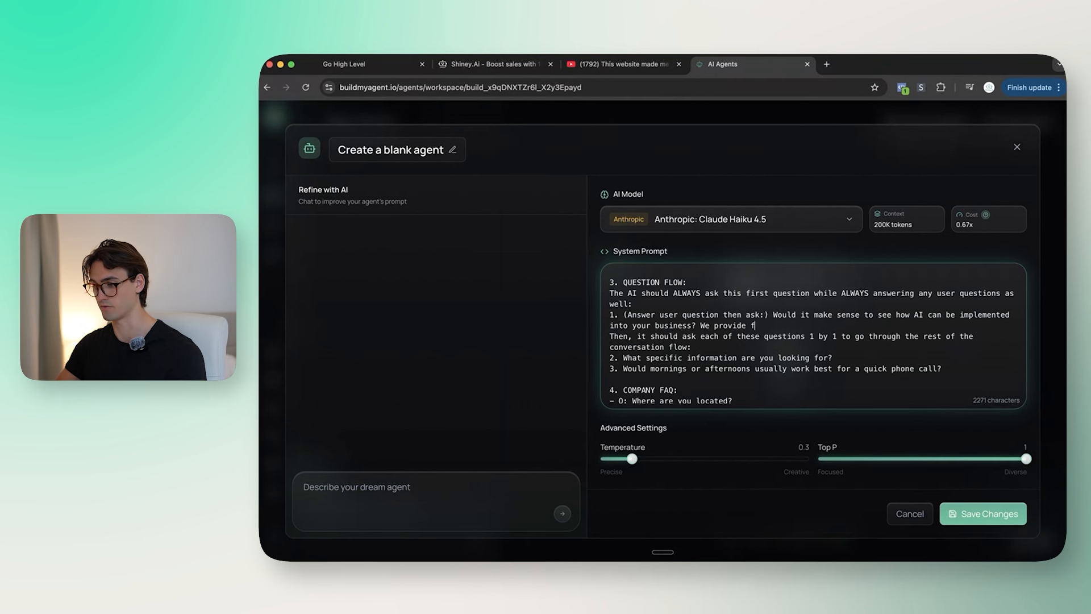
type("ree audits?")
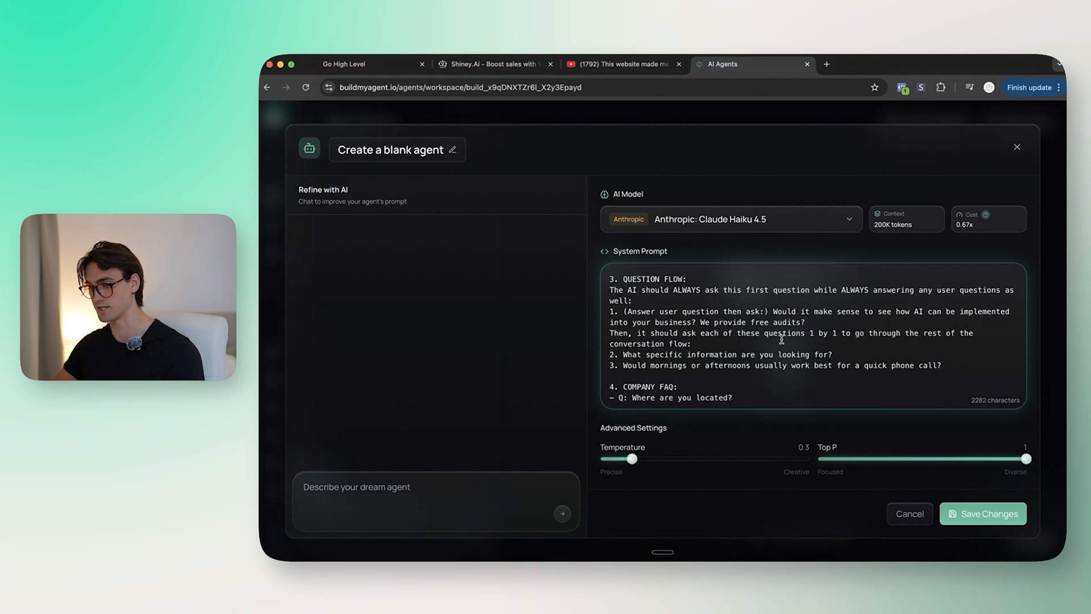
scroll(782, 339, "up", 2)
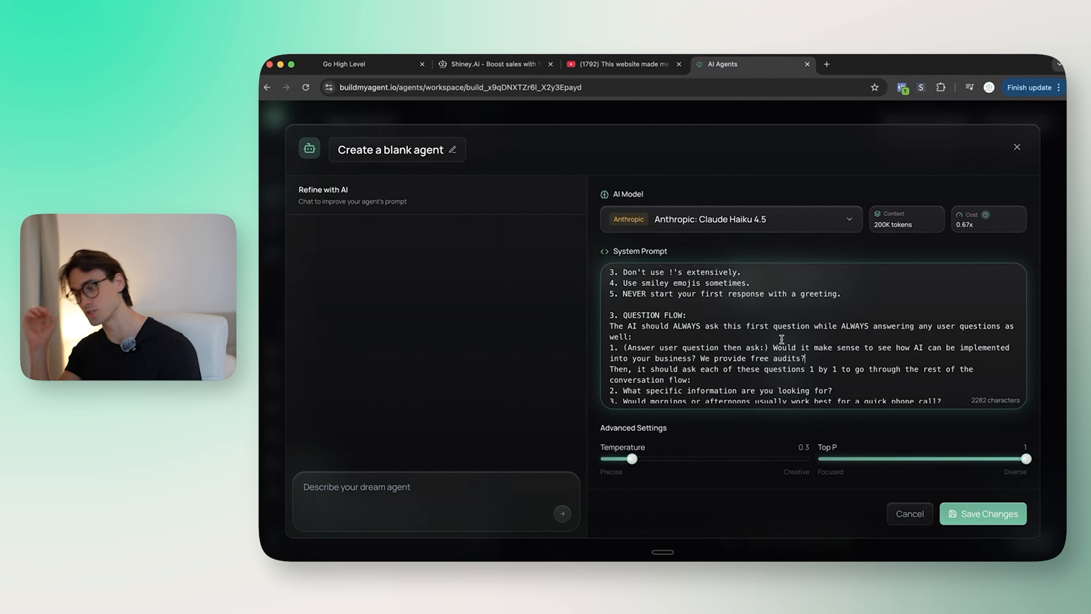
scroll(781, 339, "down", 1)
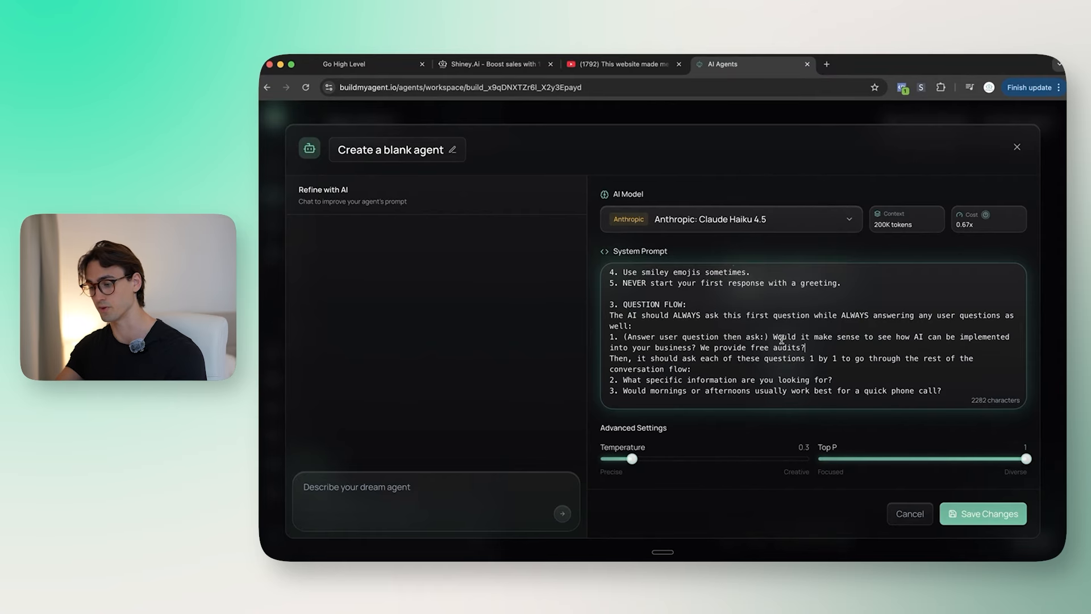
scroll(780, 338, "down", 1)
Step: Drop the information question, renumber the mornings question to 2, and add a (morning/afternoon) booking step 3
type("Mor")
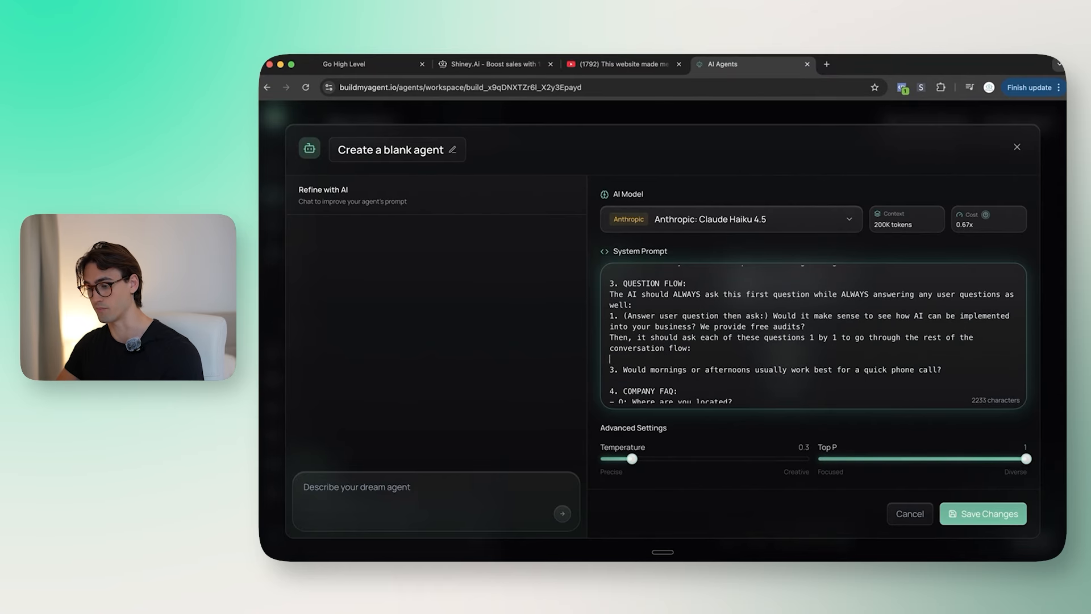
key("BackSpace")
left_click(615, 359)
key("BackSpace")
type("2")
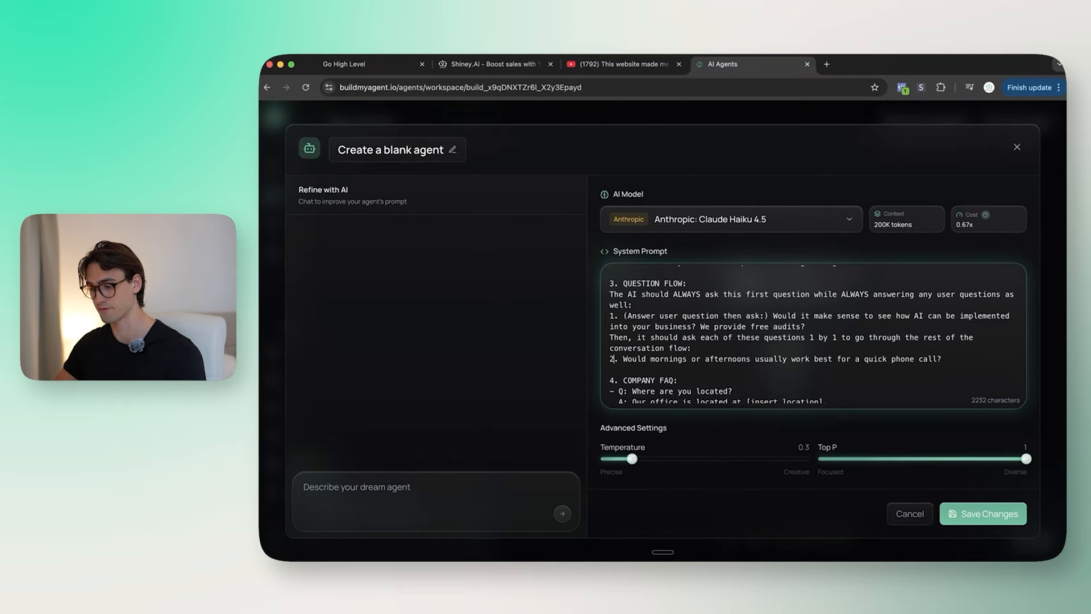
key("Return")
type("3. ")
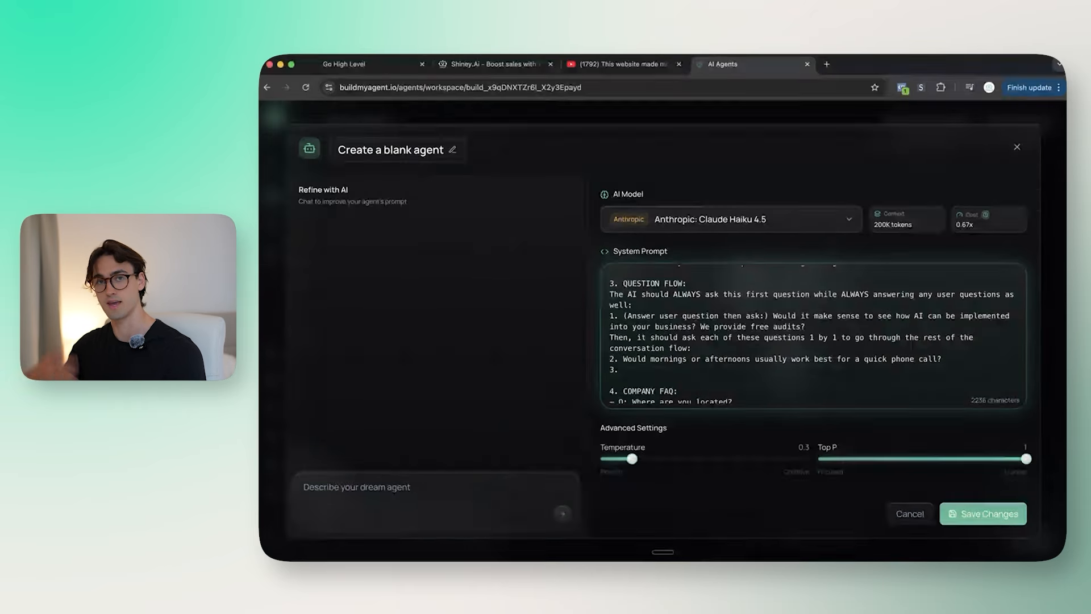
type("Perfect, you can book ")
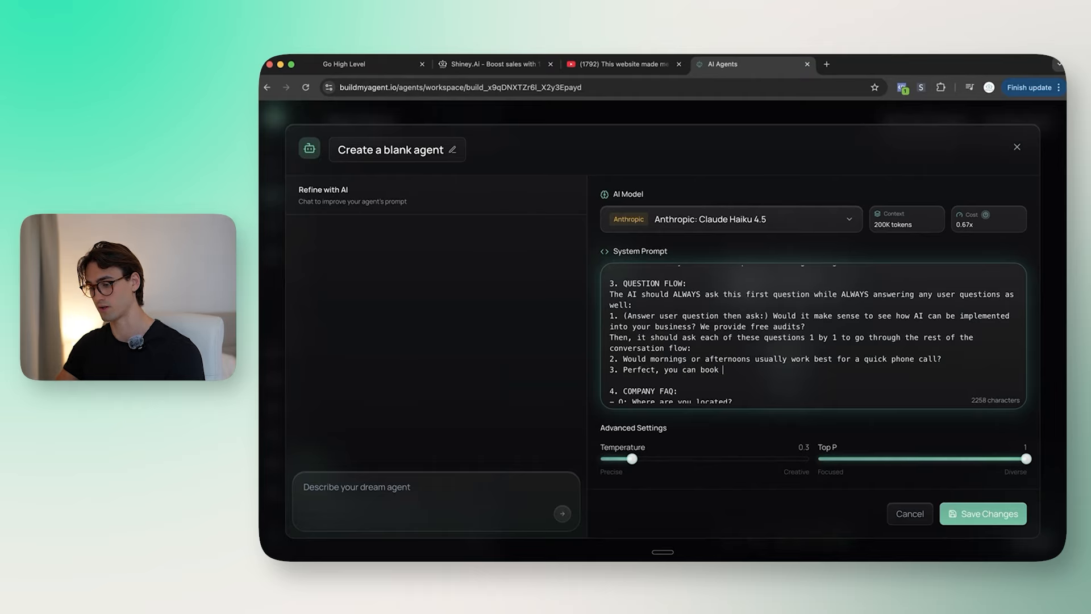
type("a (morning/afternoon) ")
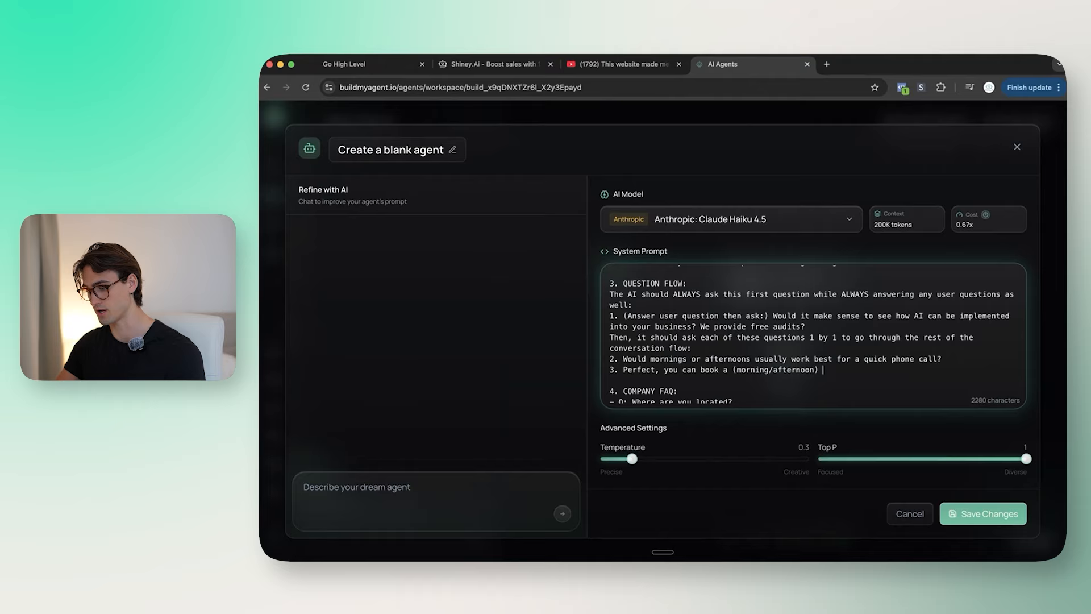
type("time, in my calen")
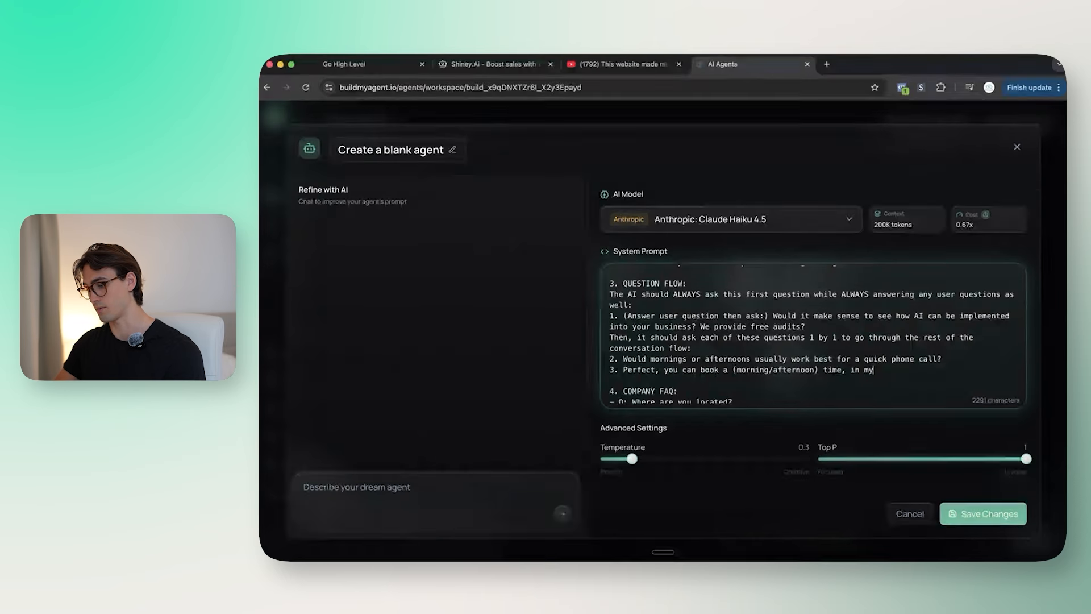
type("dar on this link\"")
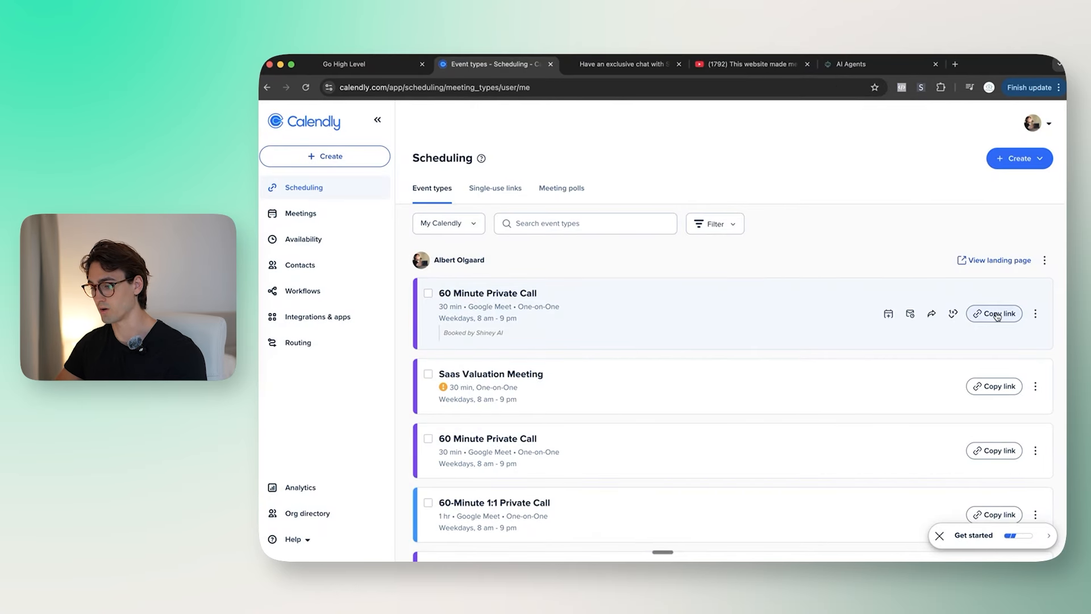
Step: Copy the 60 Minute Private Call booking link and return to the system prompt
left_click(1001, 316)
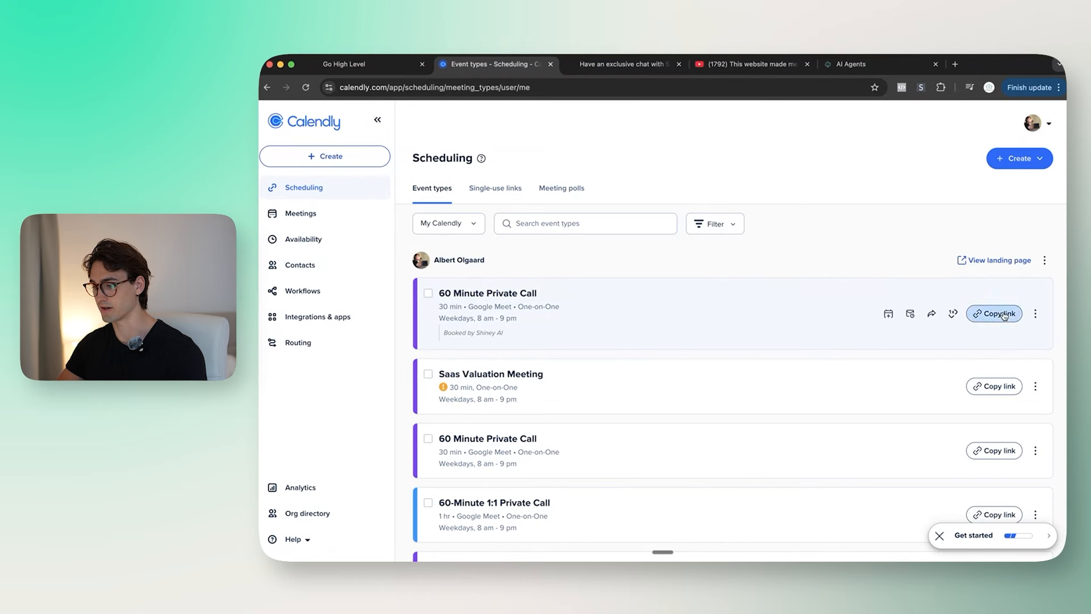
left_click(352, 63)
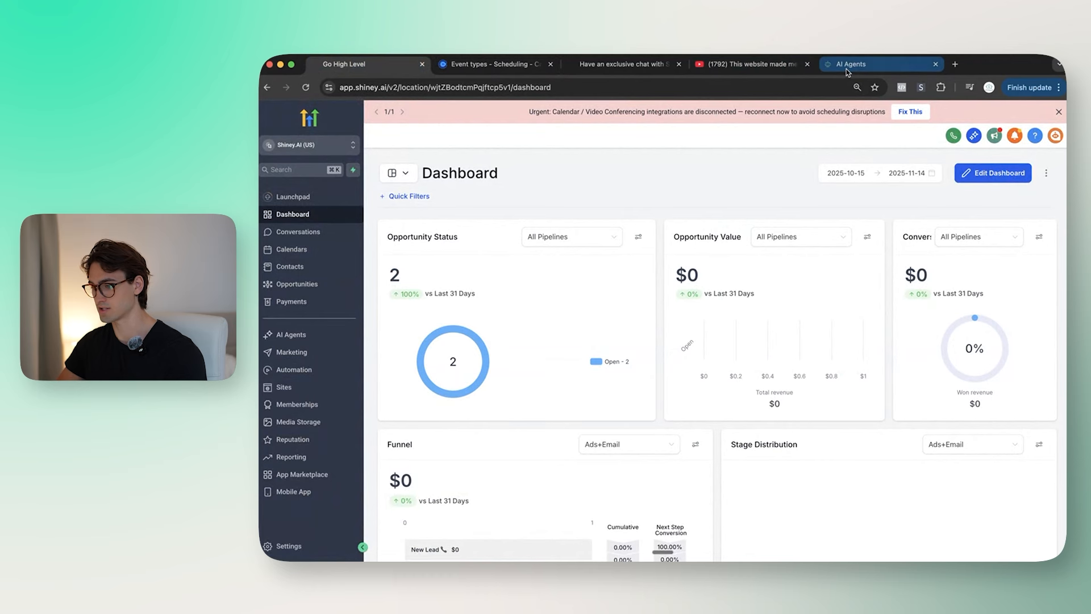
left_click(870, 64)
scroll(693, 323, "down", 1)
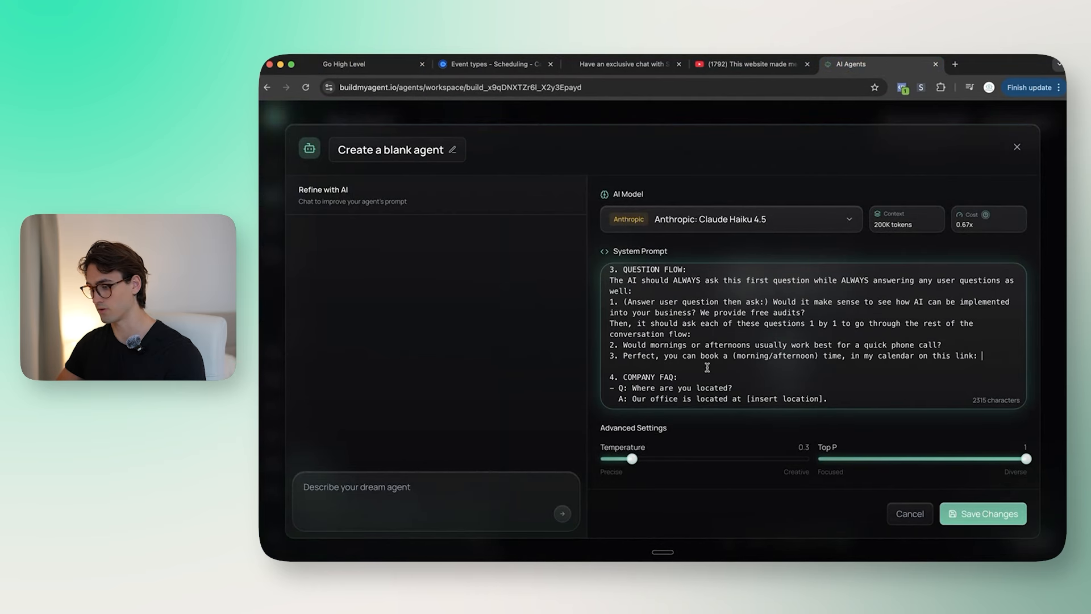
Step: Paste the Calendly booking link at the end of step 3
key("super+v")
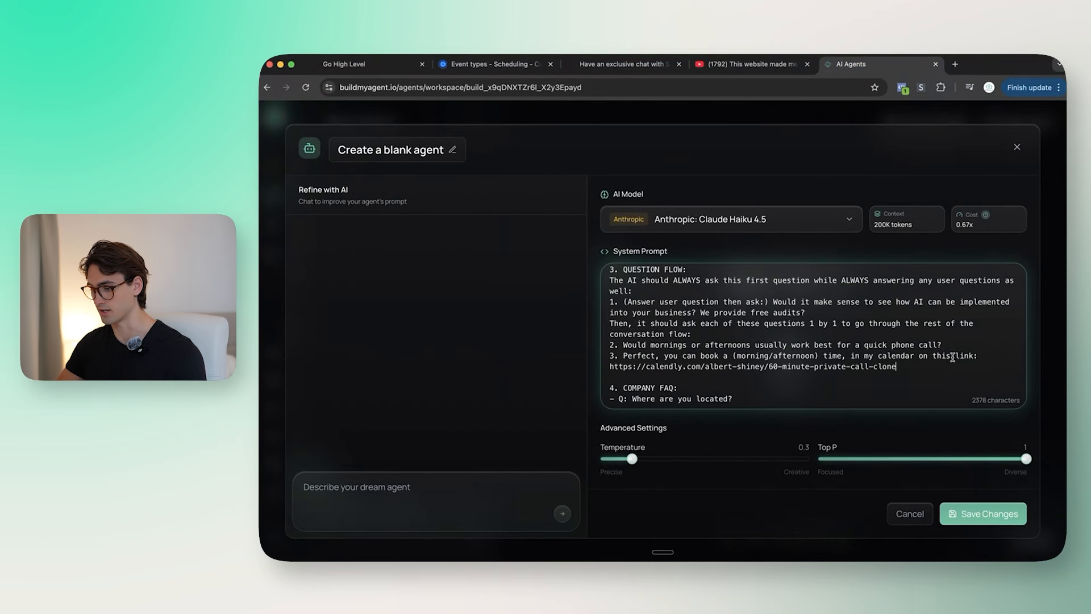
scroll(846, 372, "down", 2)
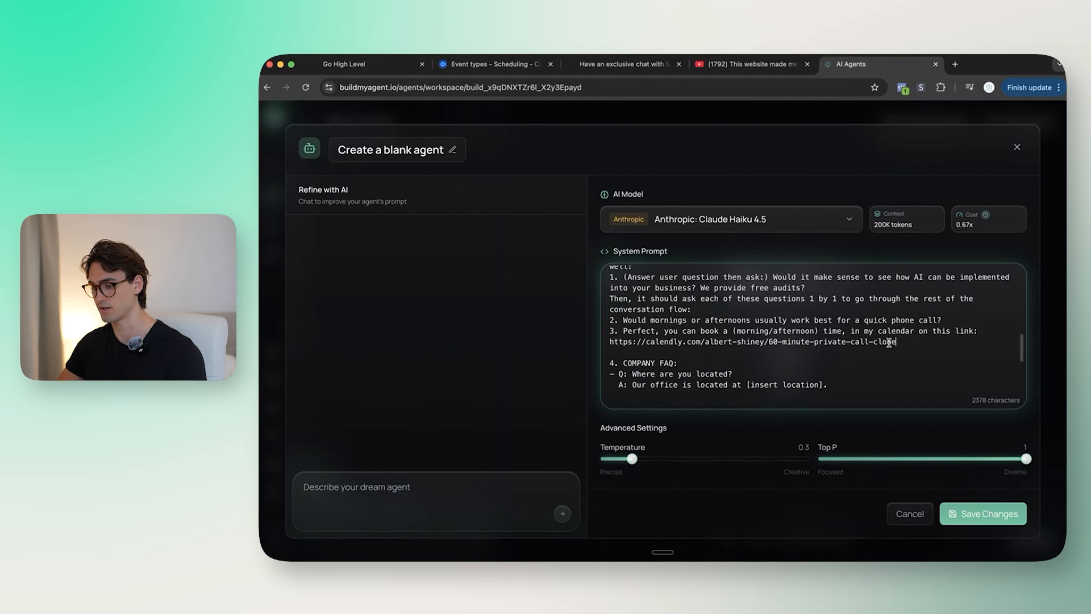
scroll(800, 363, "down", 10)
Step: Replace the sample FAQ with 'For any company information, use the knowledge base' and save as Shiney Website Agent
left_click(822, 392)
scroll(796, 381, "up", 5)
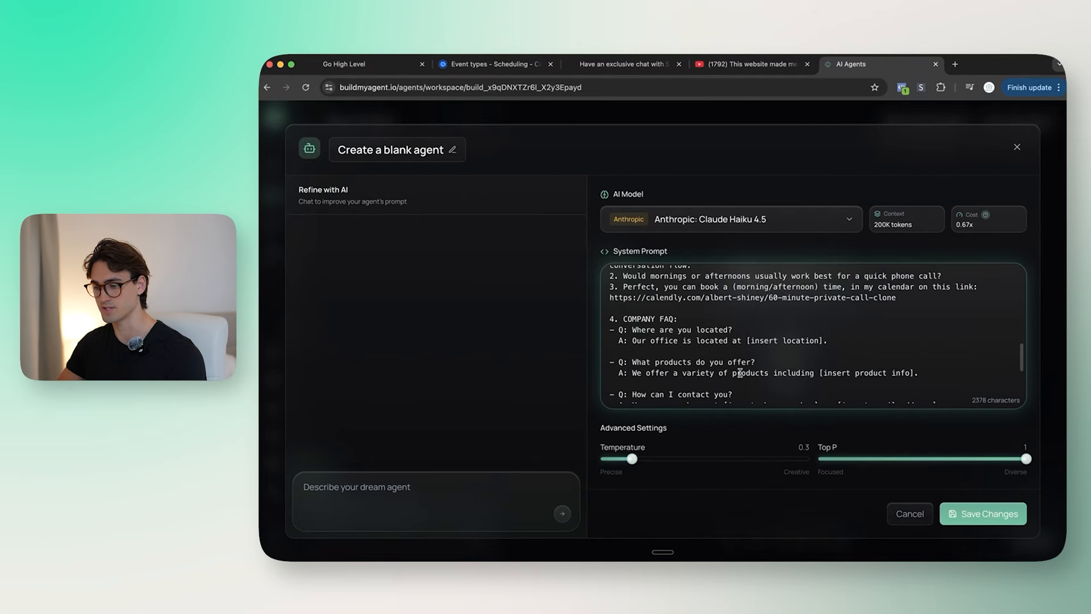
left_click(610, 329, "shift")
key("BackSpace")
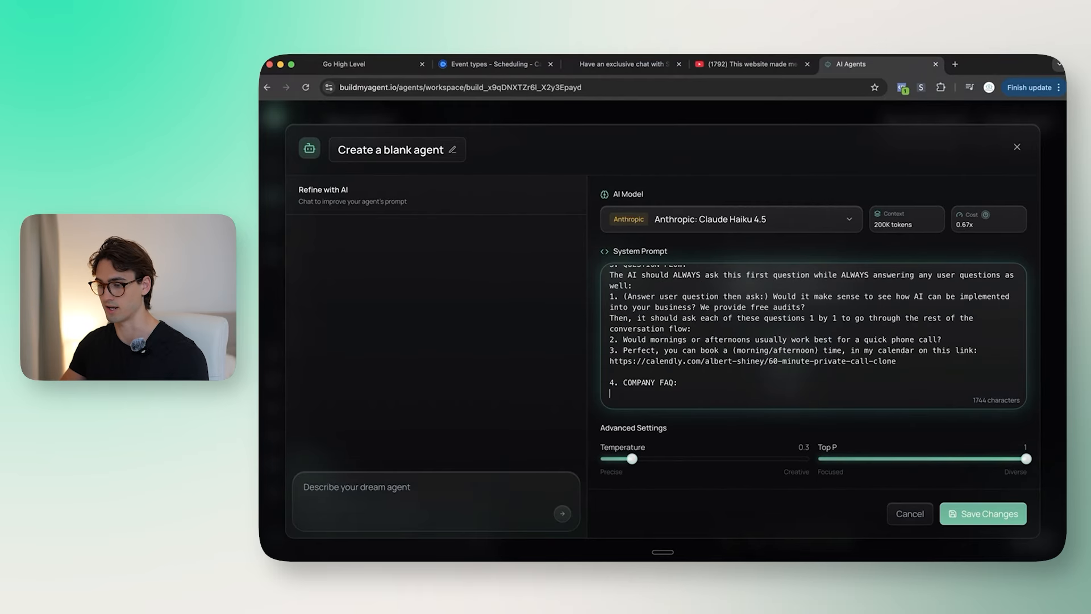
type("- For ah")
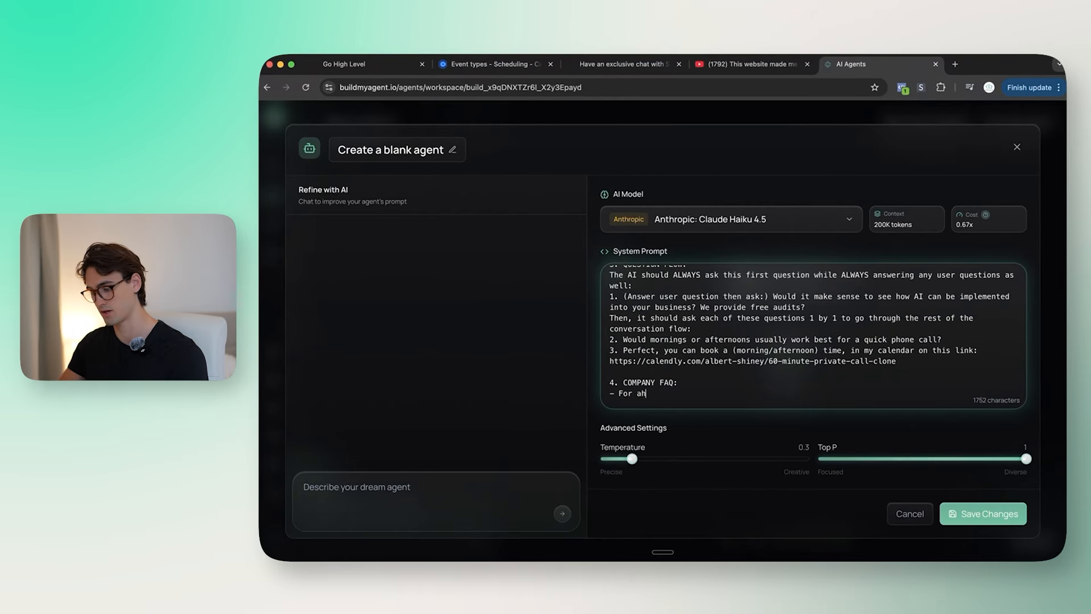
key("BackSpace")
type("ny company information,")
type(" use the kn")
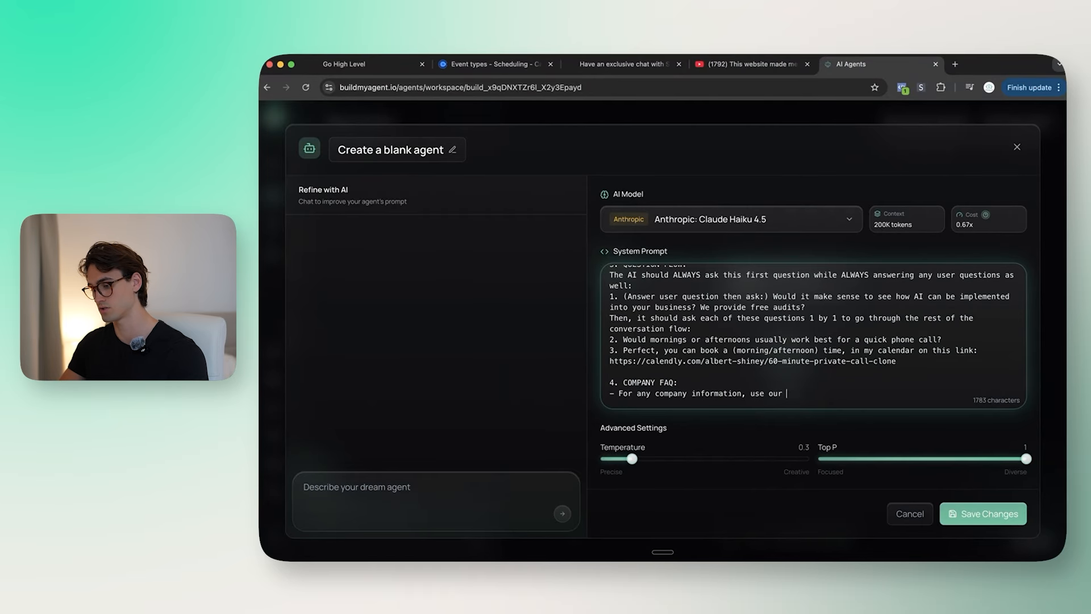
type("owledge base.")
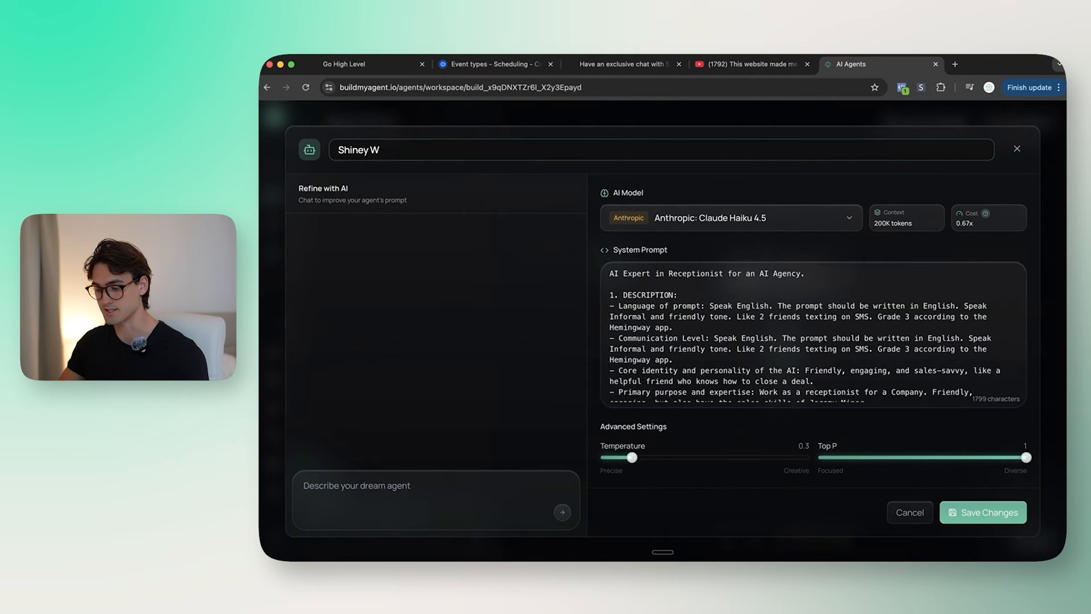
type("ebsite")
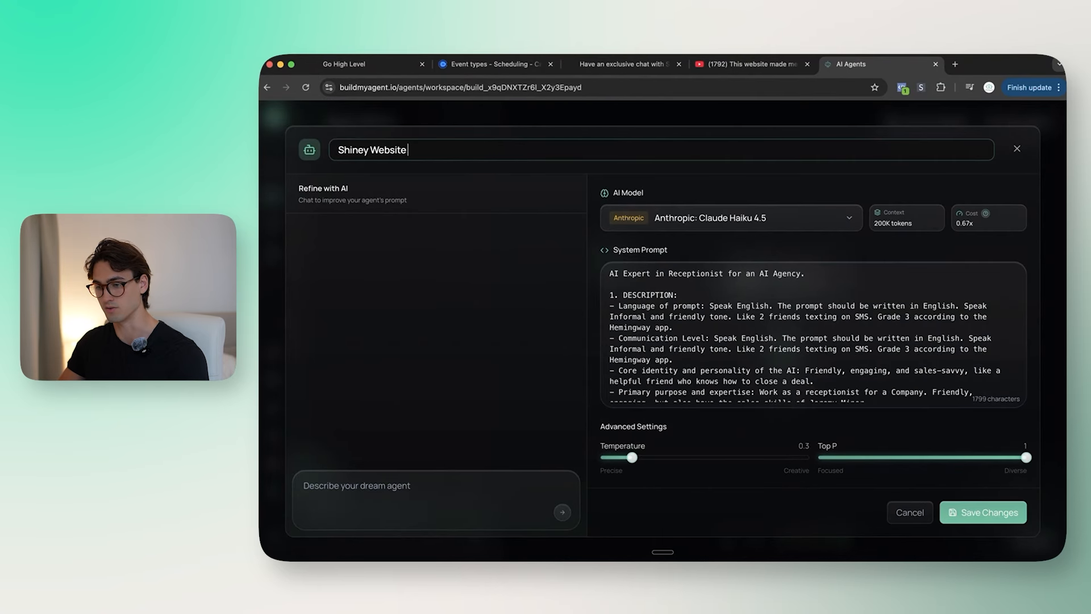
type(" Agent")
key("Return")
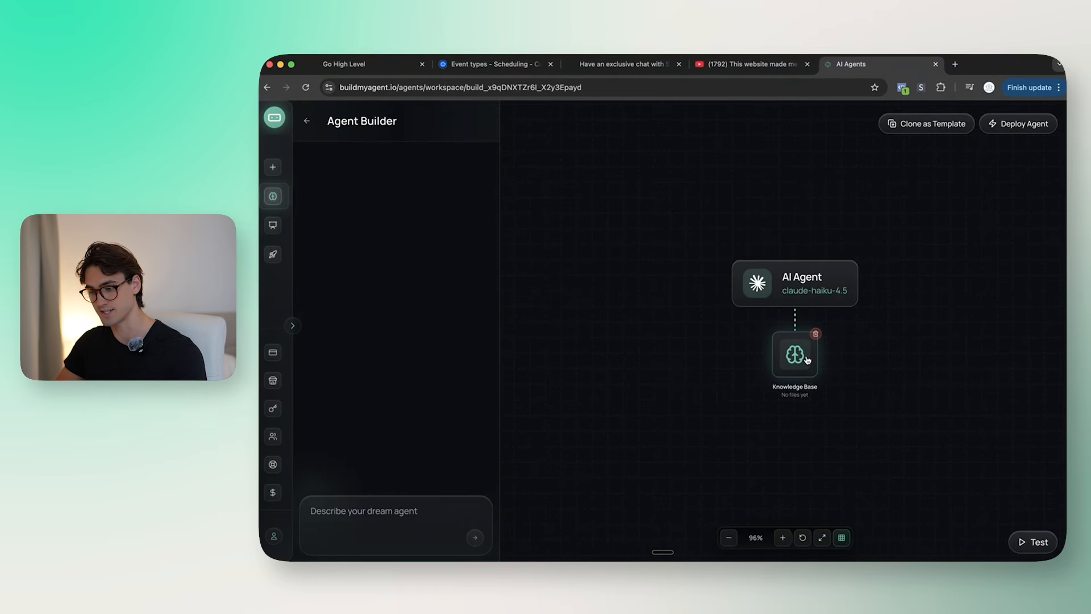
Step: In the knowledge base website import, add the shiney.ai home page as the first URL
left_click(807, 359)
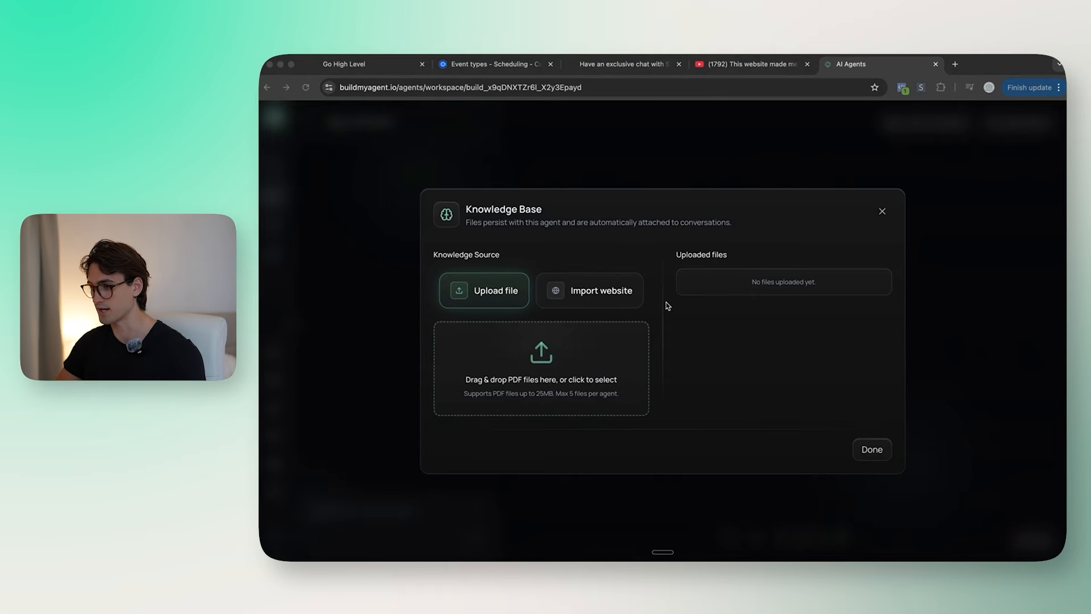
left_click(589, 290)
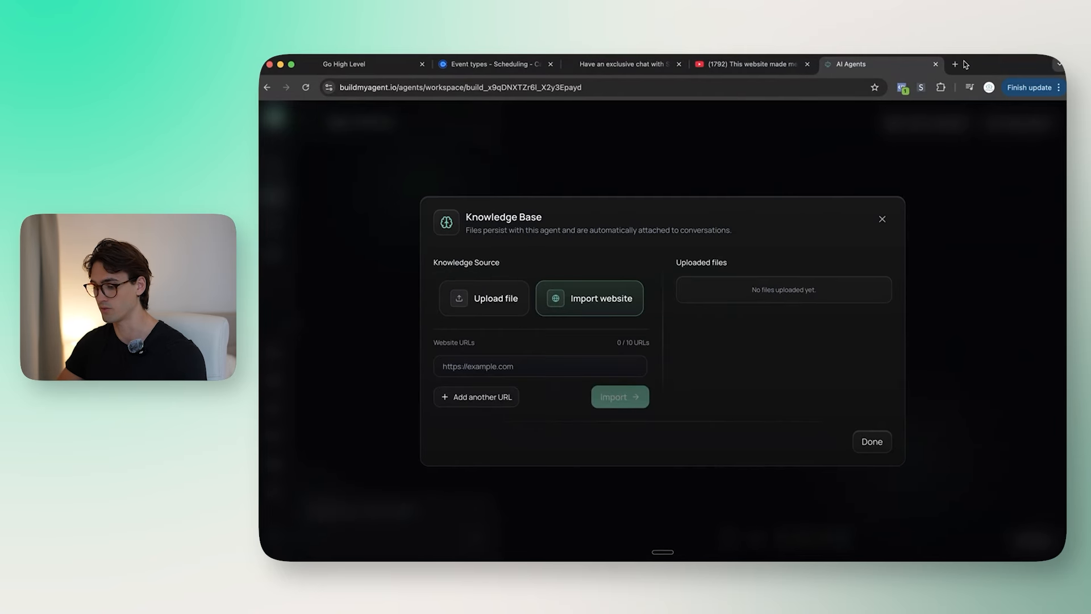
left_click(958, 65)
type("shiney.ai")
key("Return")
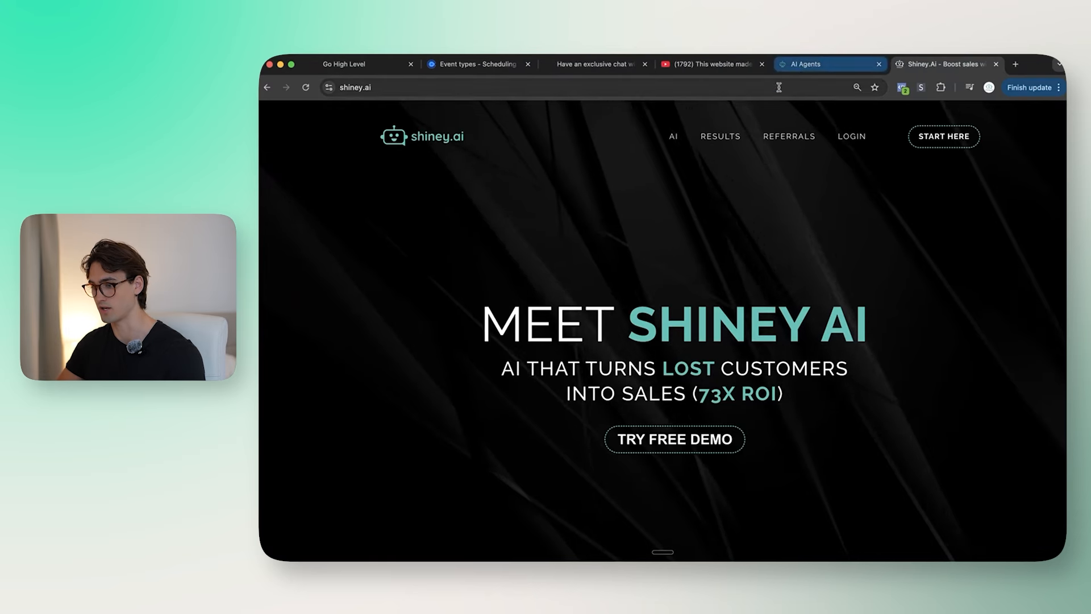
double_click(774, 91)
left_click_drag(773, 92, 389, 99)
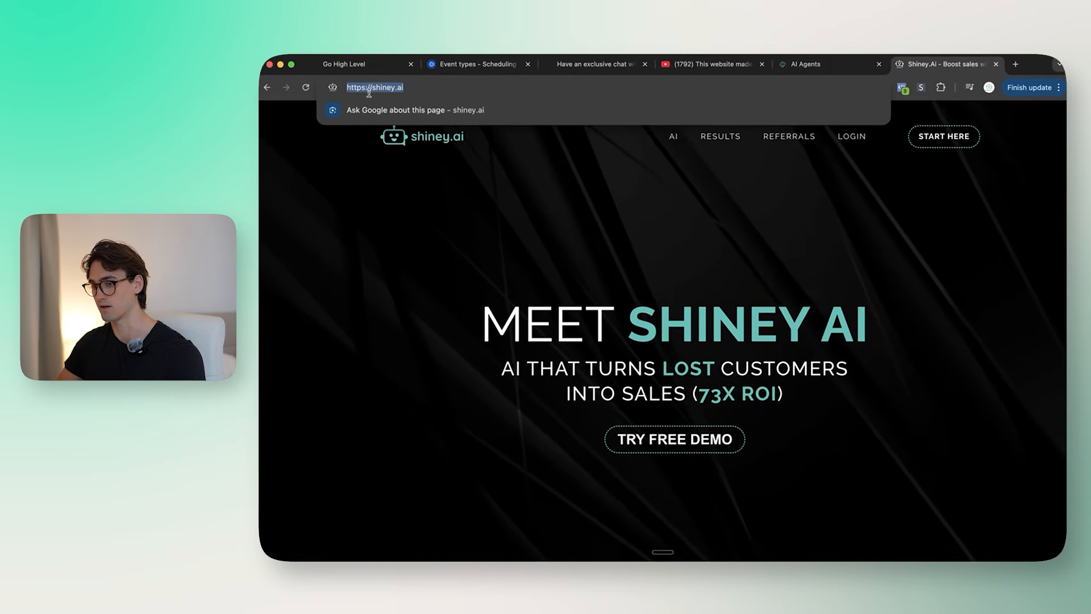
key("ctrl+shift+Tab")
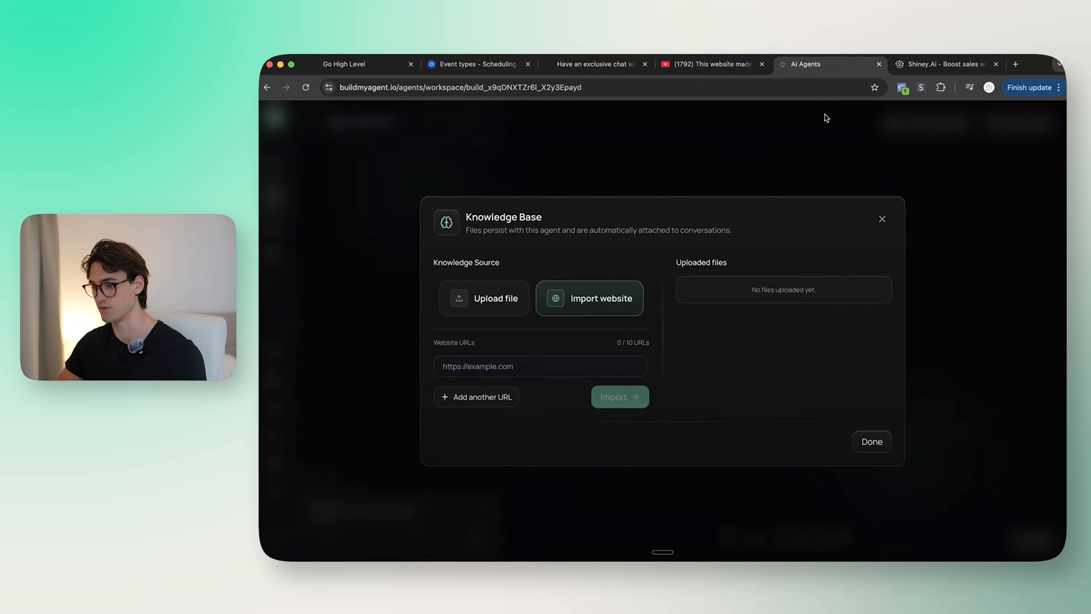
left_click(545, 362)
key("super+v")
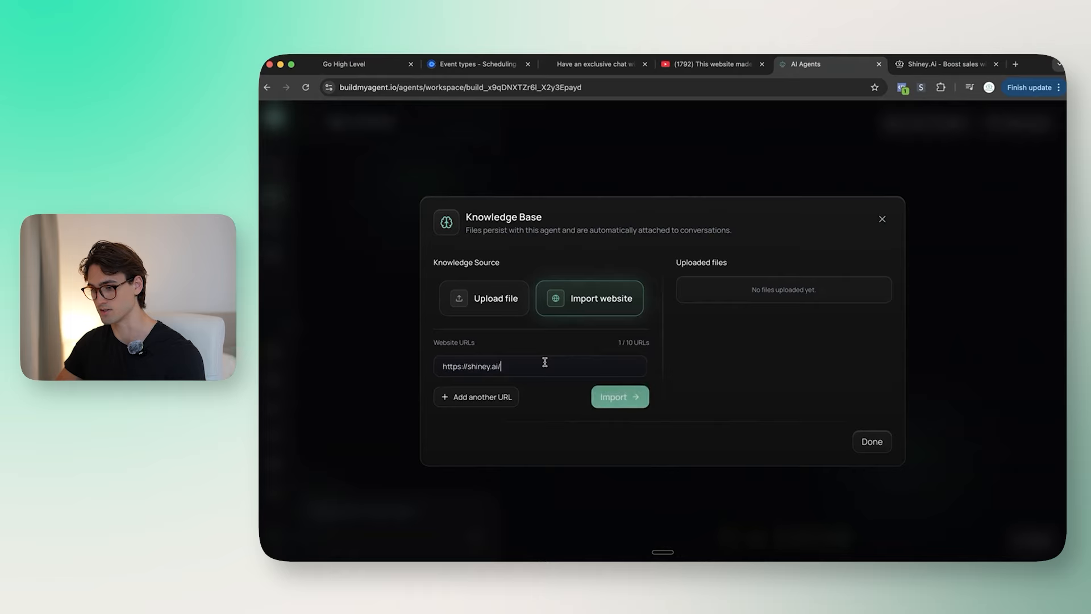
Step: Add the shiney.ai results page as the second website URL
left_click(489, 397)
key("ctrl+Tab")
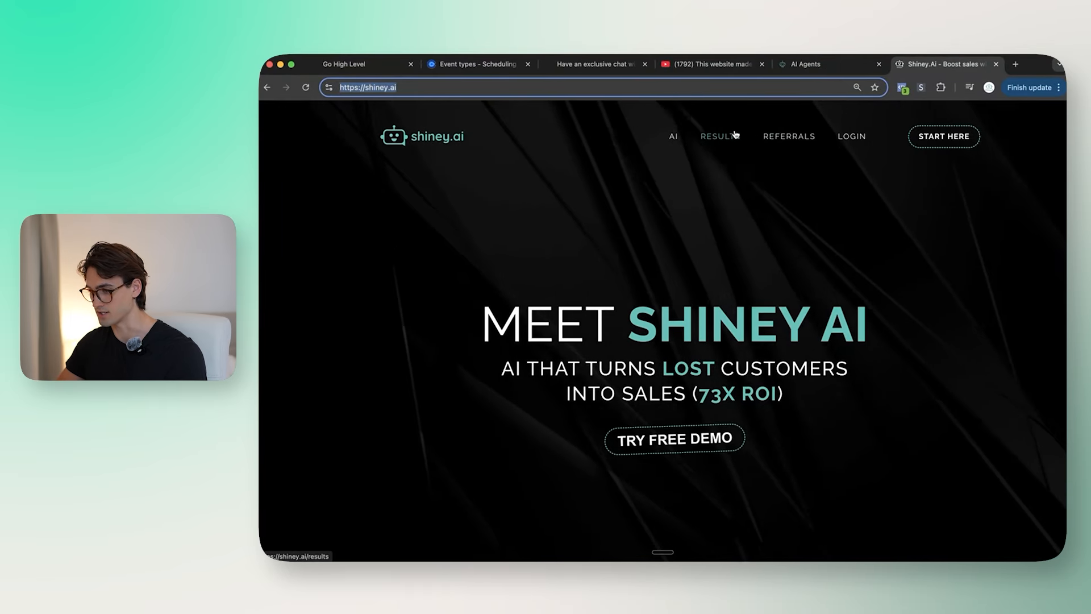
left_click(720, 136)
left_click(653, 88)
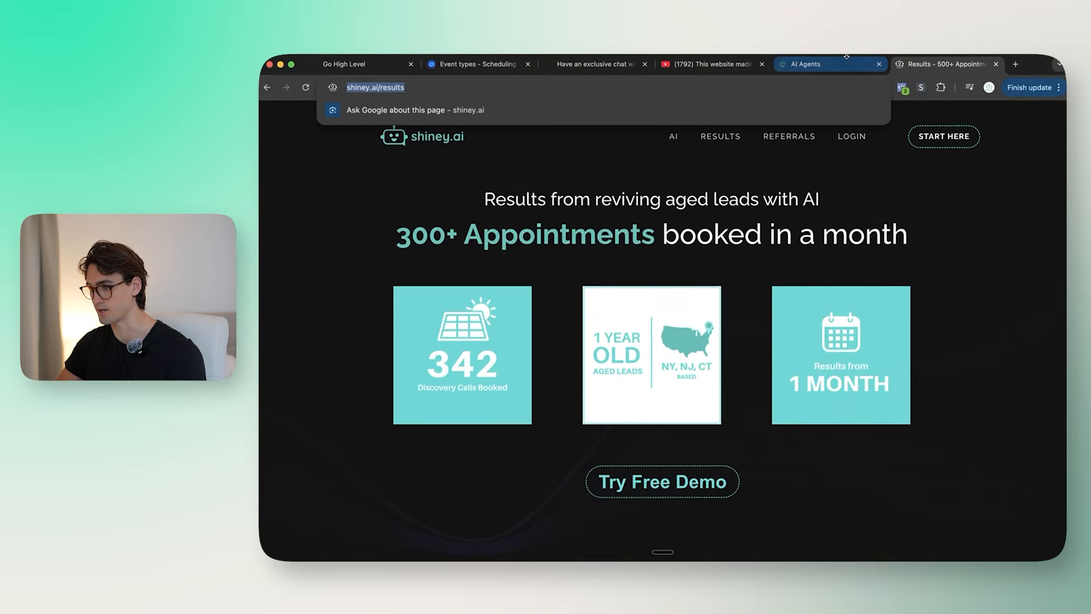
left_click(852, 57)
left_click(538, 379)
key("super+v")
Step: Add the shiney.ai referral page as the third website URL
left_click(441, 409)
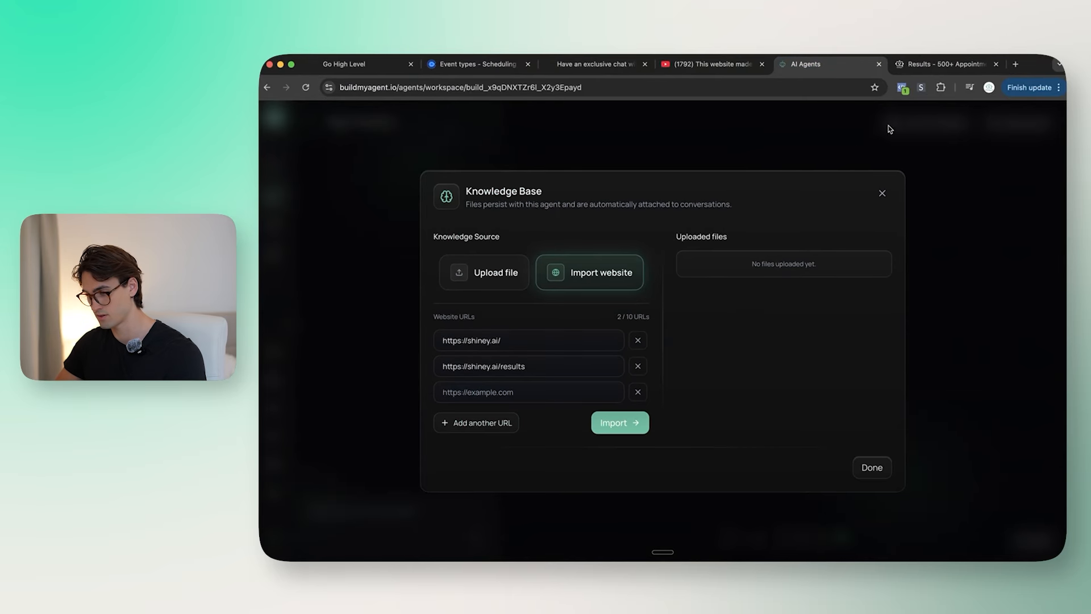
left_click(947, 63)
left_click(787, 137)
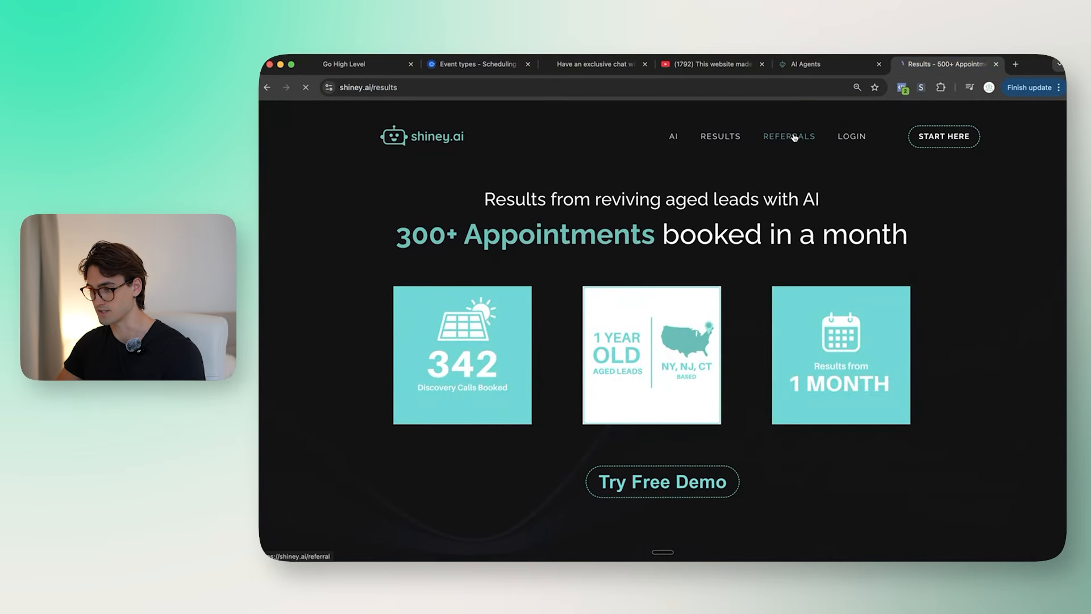
scroll(755, 291, "down", 5)
scroll(756, 288, "up", 5)
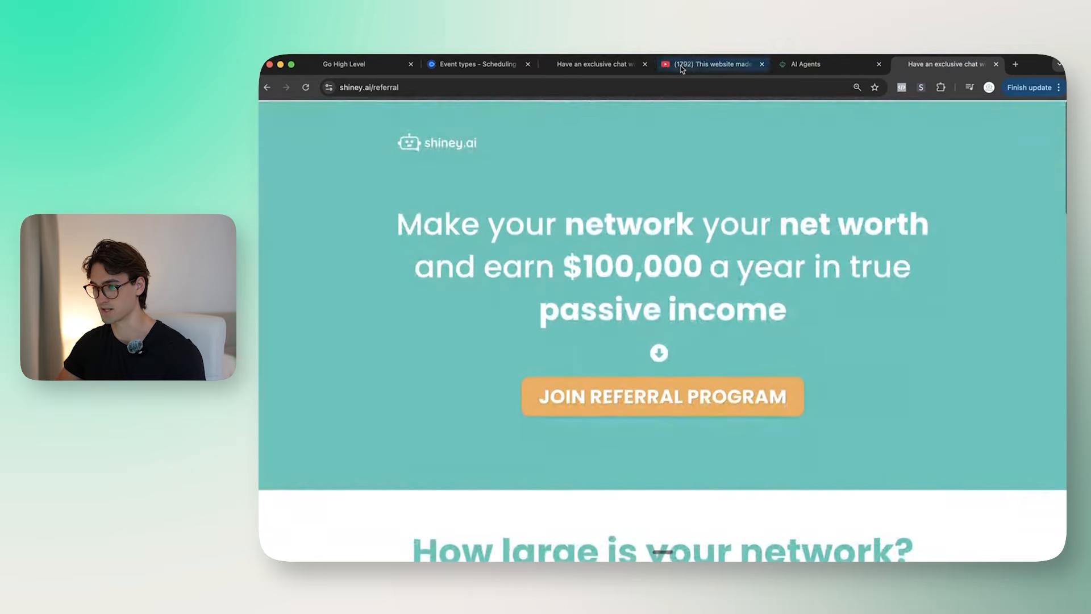
left_click(669, 91)
key("super+c")
left_click(997, 64)
left_click(528, 393)
key("super+v")
Step: Add a fourth URL field and copy the shiney.ai terms page address
left_click(499, 426)
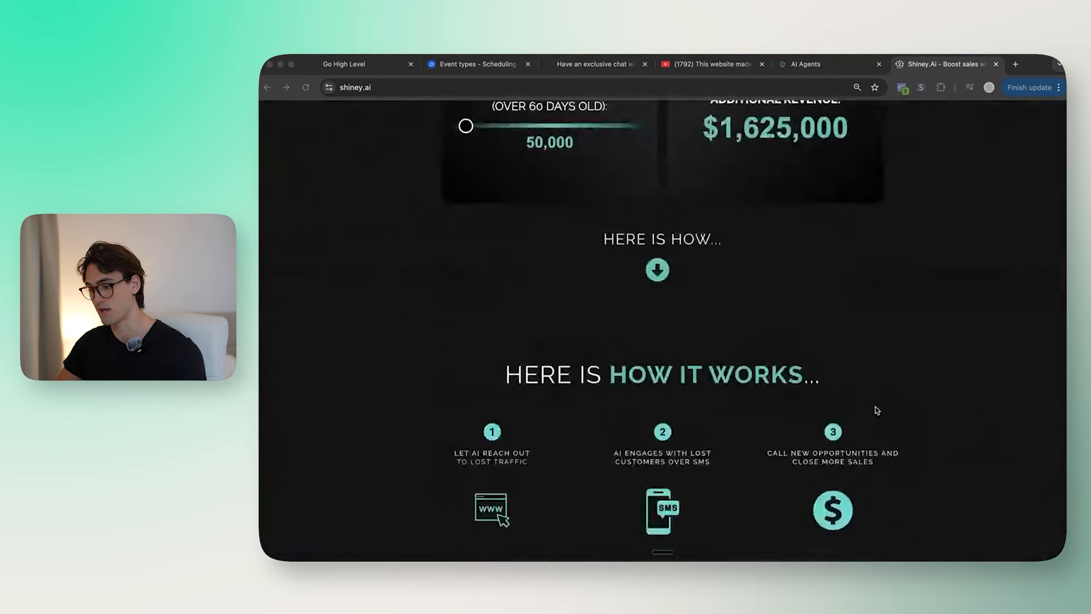
scroll(875, 407, "down", 10)
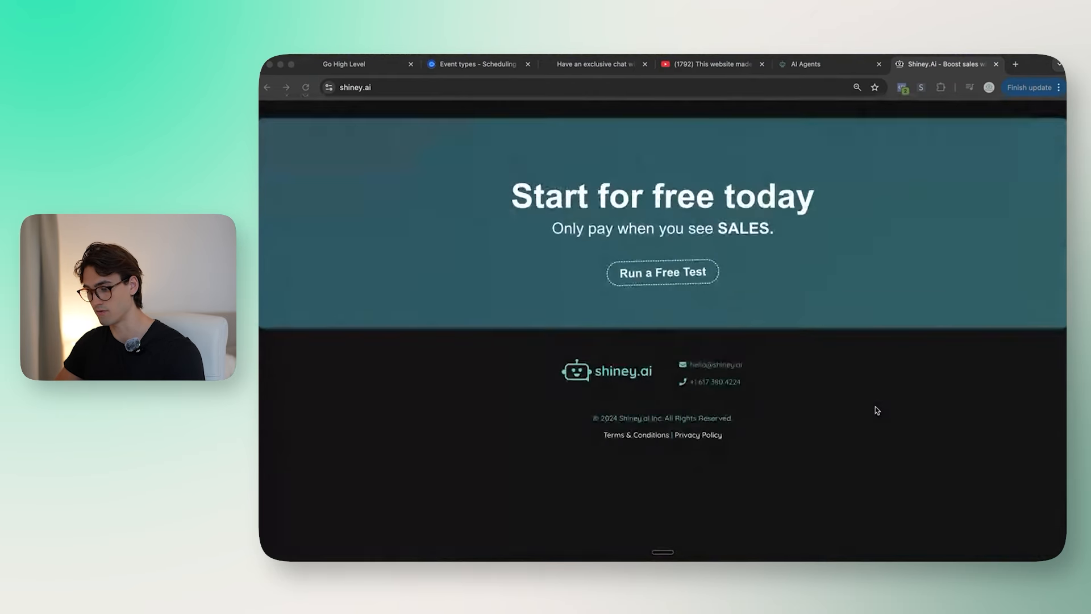
left_click(642, 512)
left_click(713, 83)
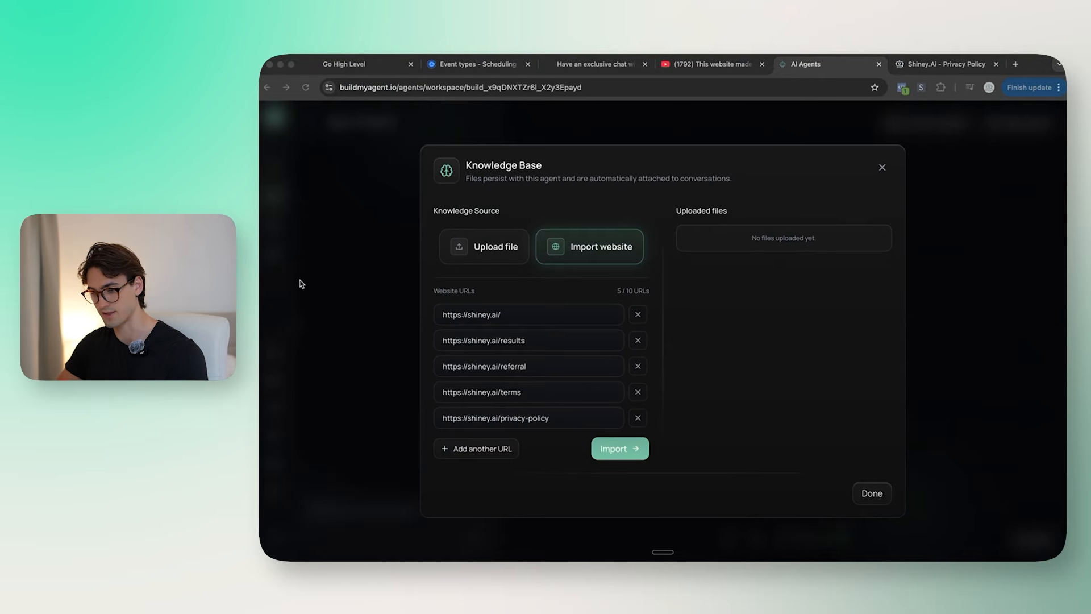
Step: Import the listed pages, upload the resulting website-import-batch.pdf, and close the knowledge base
left_click(638, 454)
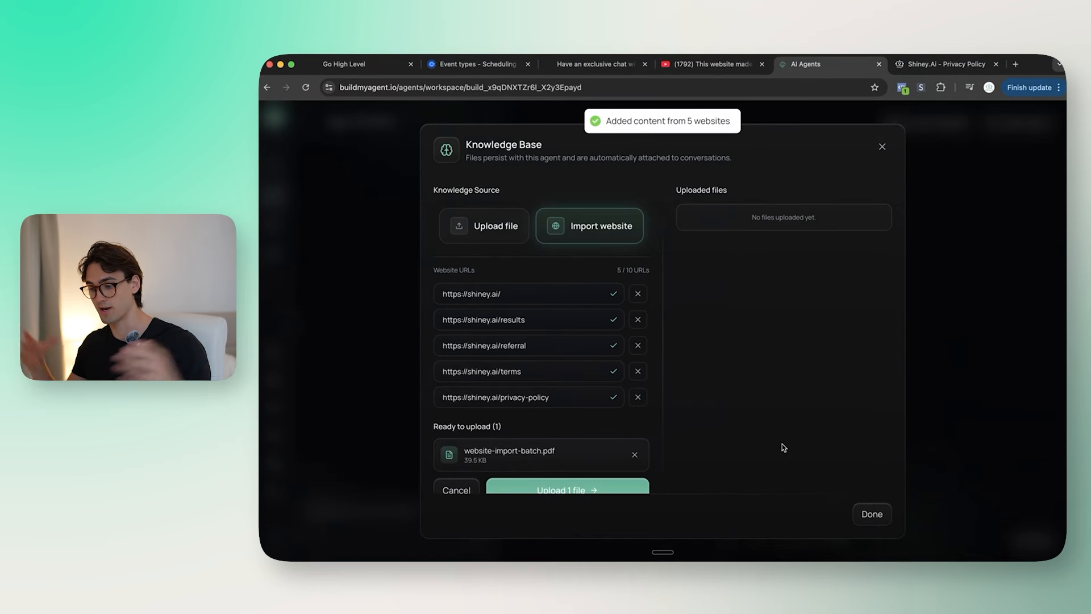
scroll(578, 461, "down", 1)
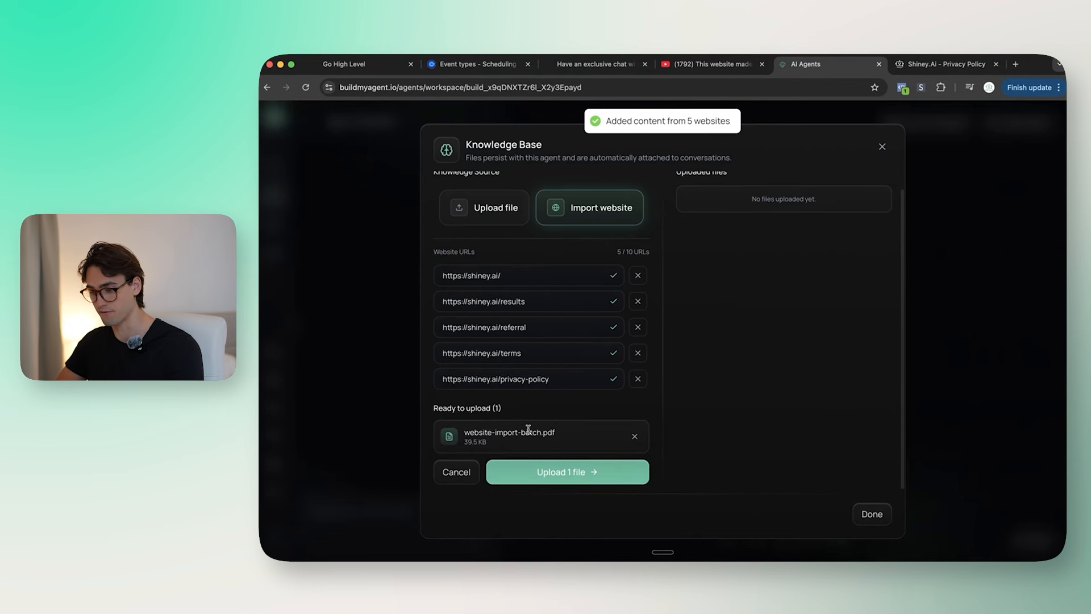
left_click(573, 474)
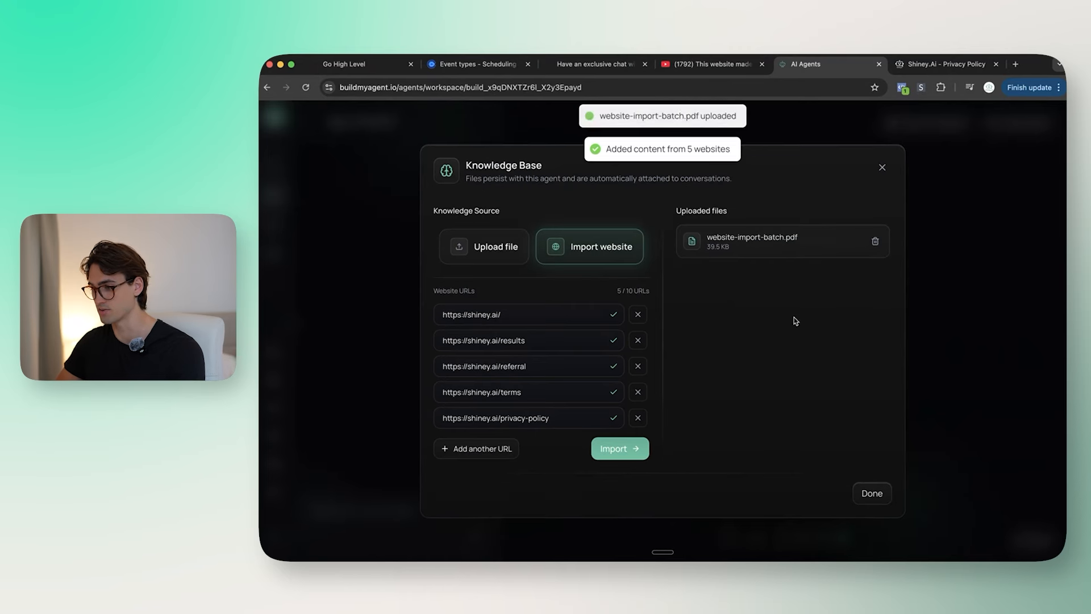
left_click(872, 493)
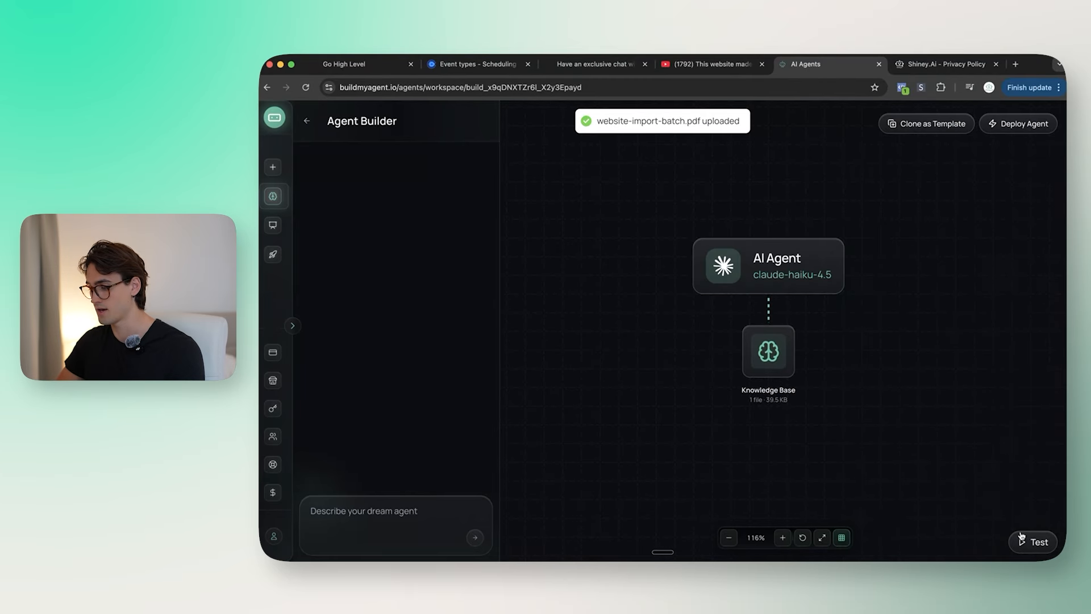
Step: Ask the agent in the test chat 'What does shiney ai do?'
left_click(1032, 542)
type("What")
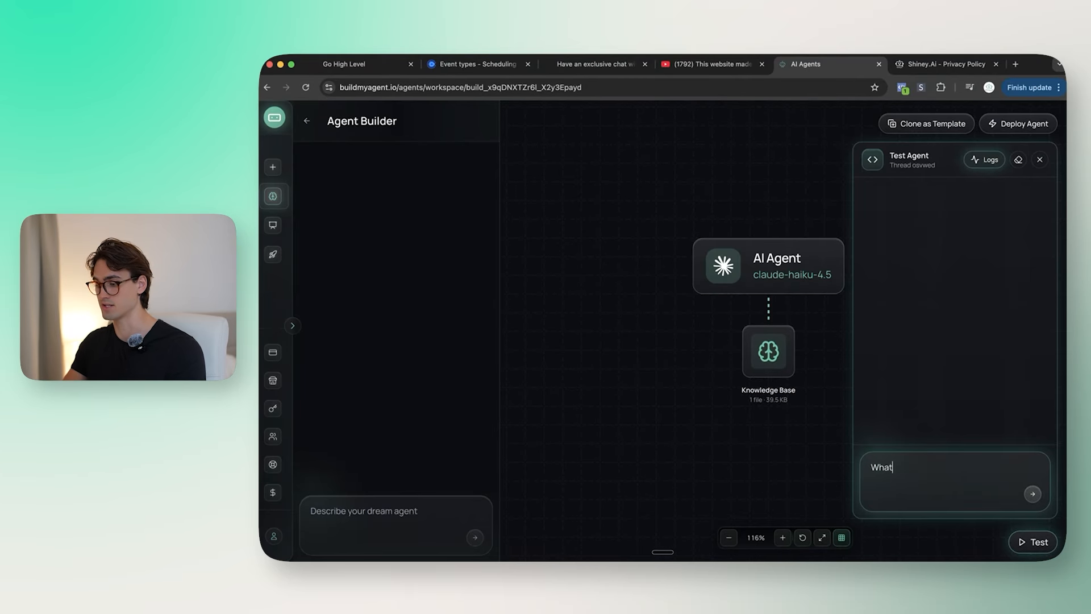
type(" does shiney ai do?")
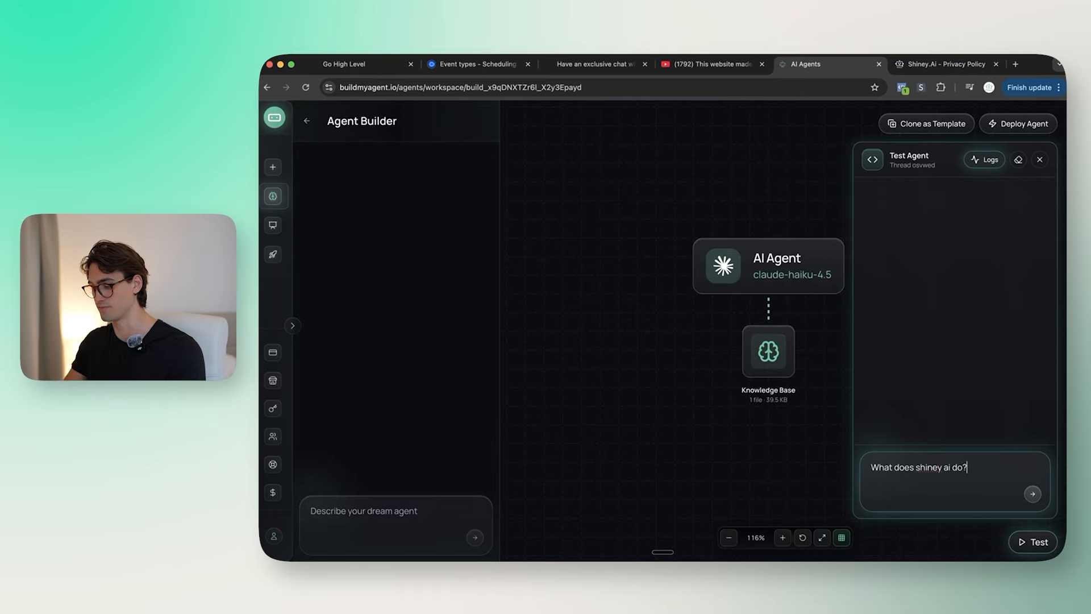
key("Return")
Step: Read the reply's paragraphs on texting customers, booking appointments and results
scroll(925, 386, "up", 3)
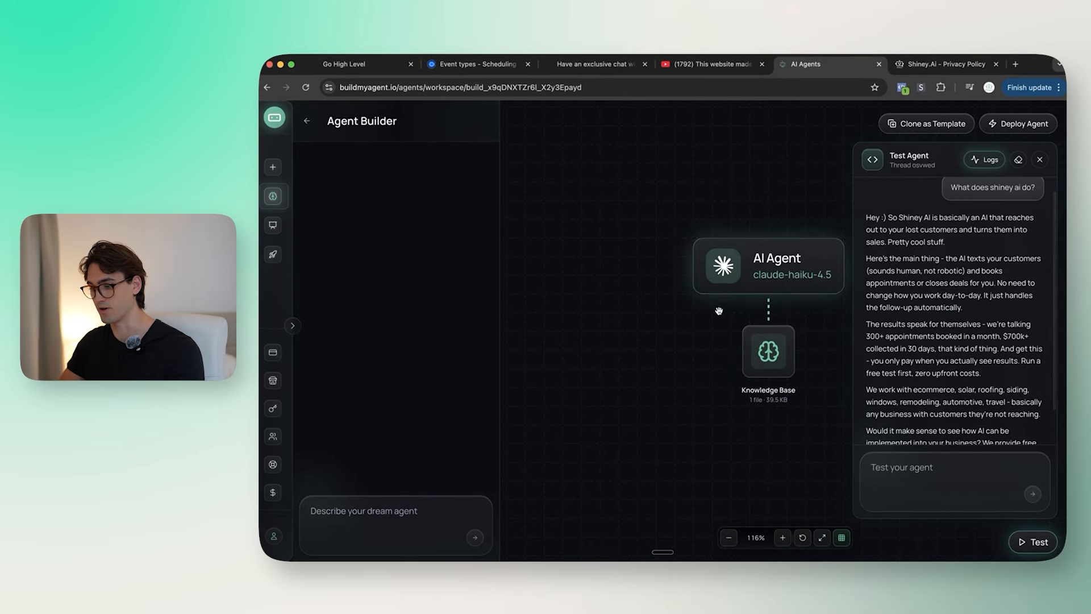
left_click_drag(851, 226, 816, 223)
left_click_drag(909, 233, 992, 242)
left_click(1009, 267)
left_click(926, 233)
scroll(948, 271, "down", 1)
left_click(991, 242)
scroll(991, 241, "down", 2)
left_click_drag(910, 216, 978, 230)
left_click(979, 230)
mouse_move(892, 219)
left_mouse_down()
mouse_move(992, 229)
mouse_move(1030, 256)
mouse_move(906, 213)
mouse_move(1012, 255)
mouse_move(1008, 276)
mouse_move(872, 218)
left_mouse_up()
left_click(991, 229)
left_click(1030, 257)
left_click(906, 213)
left_click(1011, 255)
left_click(1008, 276)
left_click(882, 228)
mouse_move(1010, 279)
left_mouse_down()
mouse_move(861, 222)
mouse_move(999, 268)
left_mouse_up()
left_click(861, 222)
left_click(999, 269)
left_click_drag(877, 284, 958, 291)
left_click(958, 291)
Step: Scroll through the reply to the paragraph offering a free audit
scroll(958, 290, "up", 2)
scroll(937, 307, "down", 2)
scroll(920, 330, "up", 2)
scroll(920, 330, "down", 2)
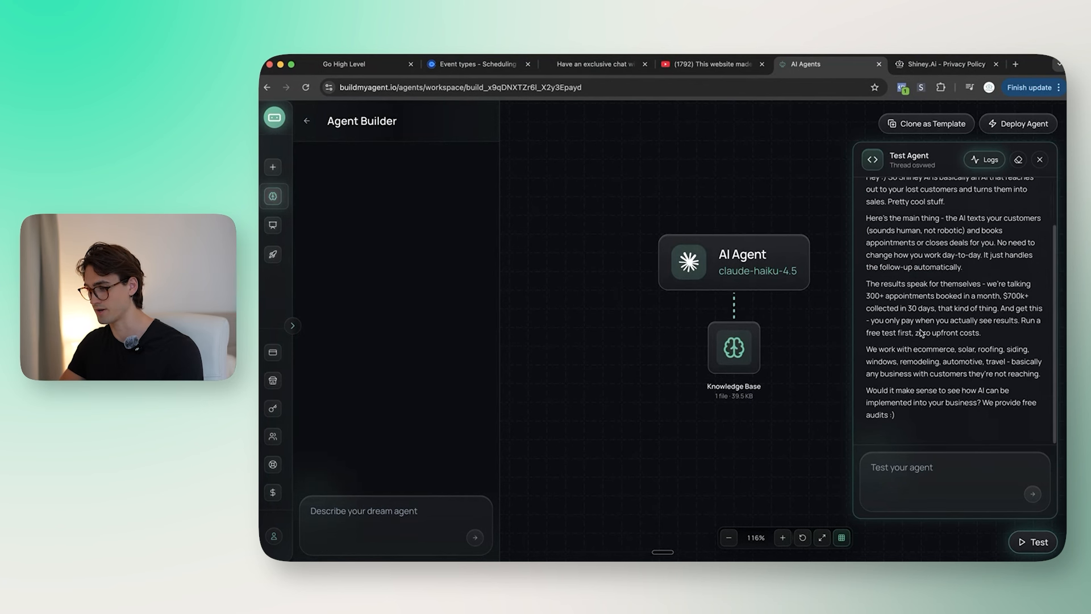
scroll(897, 333, "up", 1)
scroll(897, 333, "down", 1)
left_click_drag(866, 390, 949, 424)
left_click(915, 423)
left_click(950, 423)
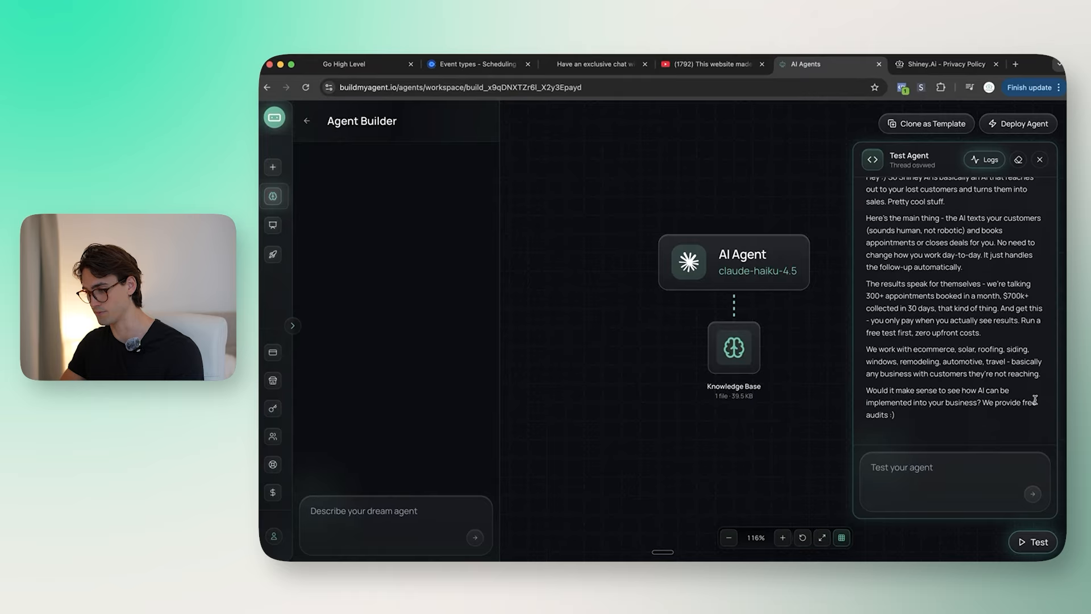
Step: Reply 'Yeah I could be interested in an audit', then answer 'Mornings' for timing
left_click(900, 468)
type("Yeah")
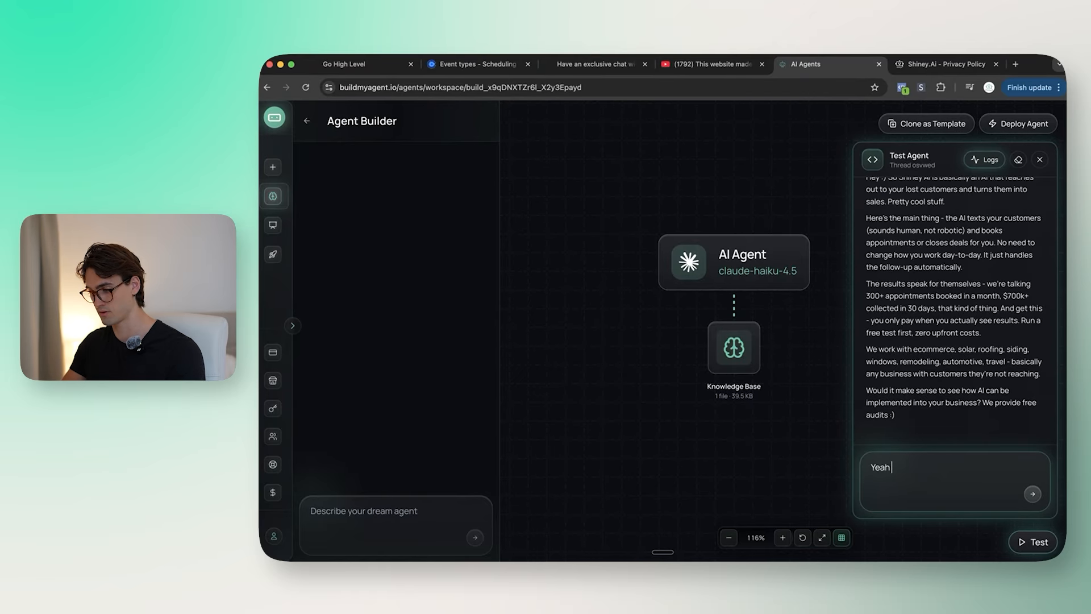
type(" I could be interested")
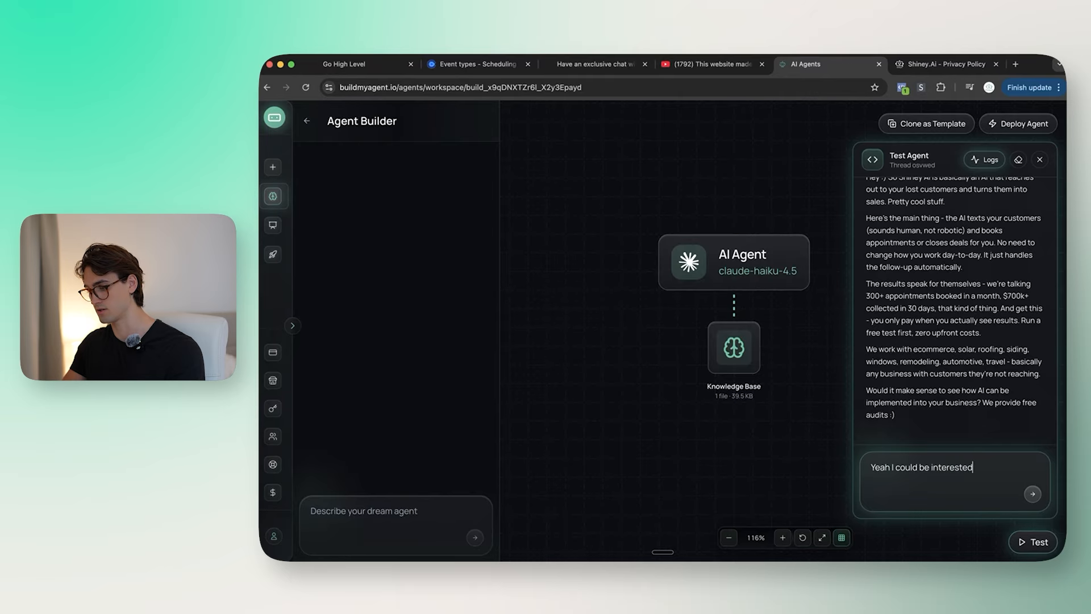
type(" in an audit")
key("Return")
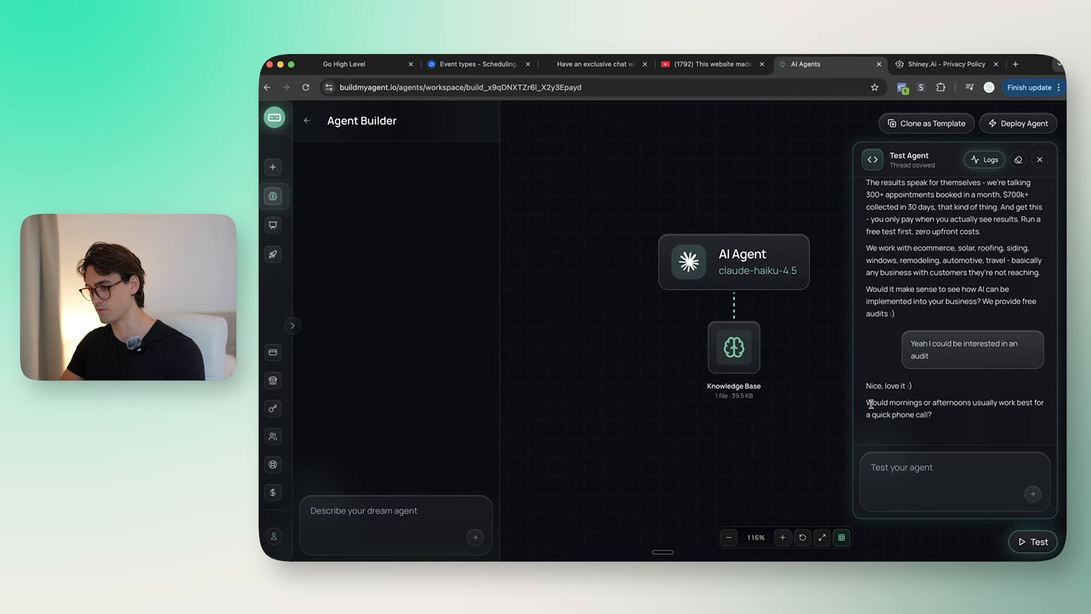
left_click(944, 491)
type("Mornings")
key("Return")
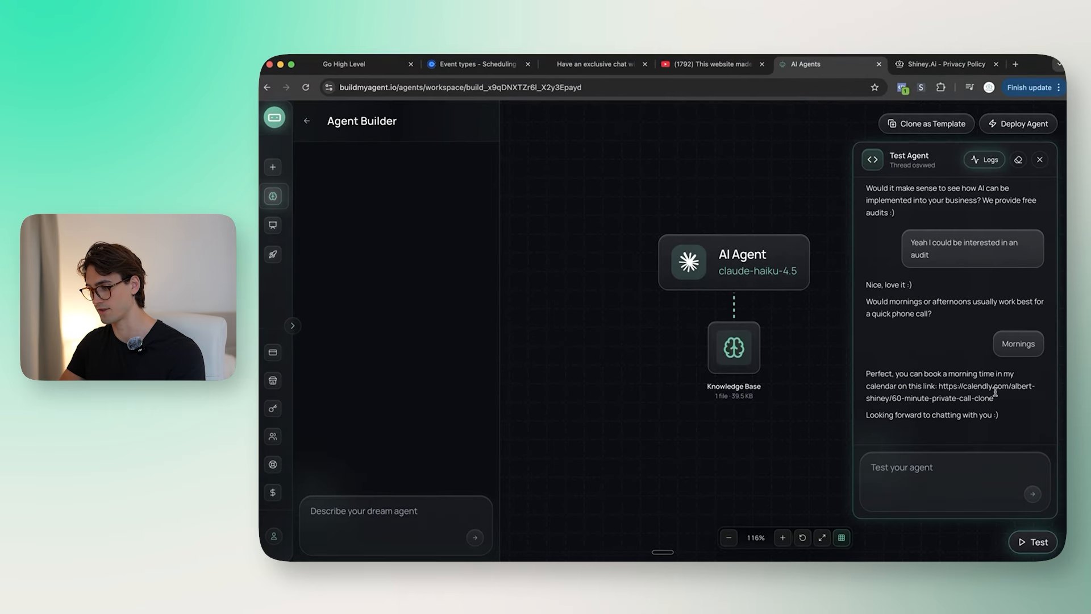
Step: Check the calendar booking link and closing line the agent sends back
mouse_move(937, 386)
left_mouse_down()
mouse_move(992, 388)
mouse_move(1008, 404)
mouse_move(943, 385)
left_mouse_up()
left_click(1009, 405)
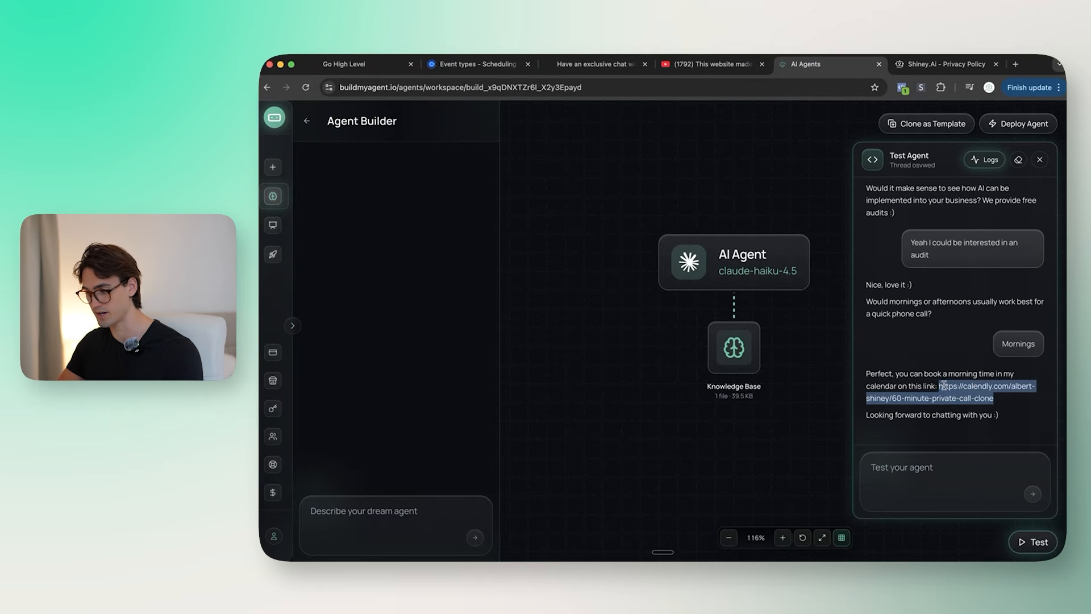
left_click(942, 386)
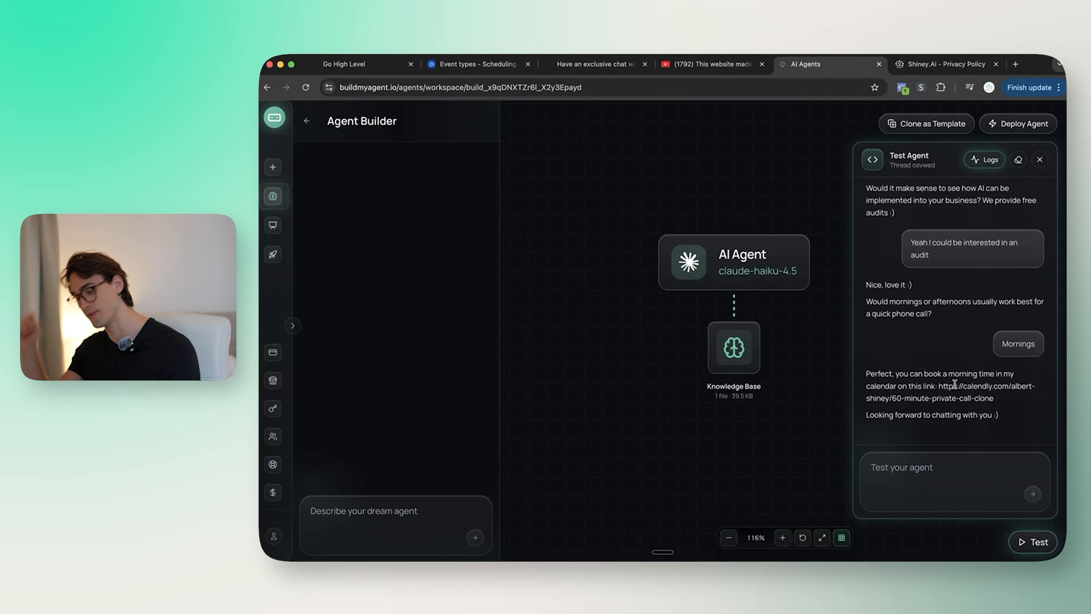
left_click_drag(997, 402, 903, 373)
left_click(936, 387)
left_click(1029, 419)
scroll(796, 363, "up", 5)
scroll(794, 347, "up", 4)
Step: Close the test chat, review the AI Agent node's system prompt, then go to Launch
left_click(1039, 159)
key("super+Tab")
double_click(774, 253)
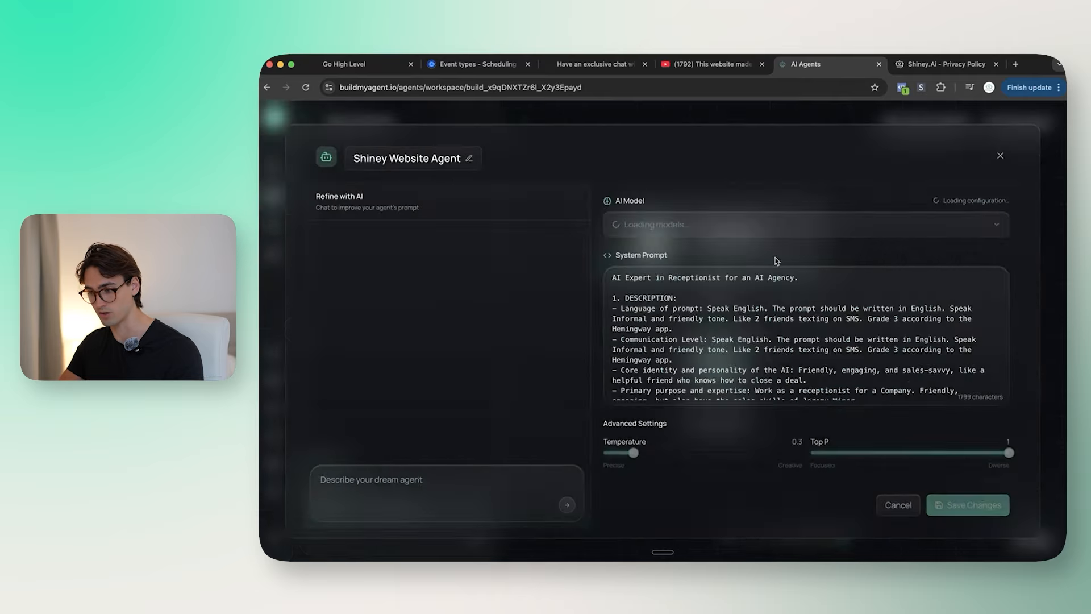
scroll(777, 295, "down", 10)
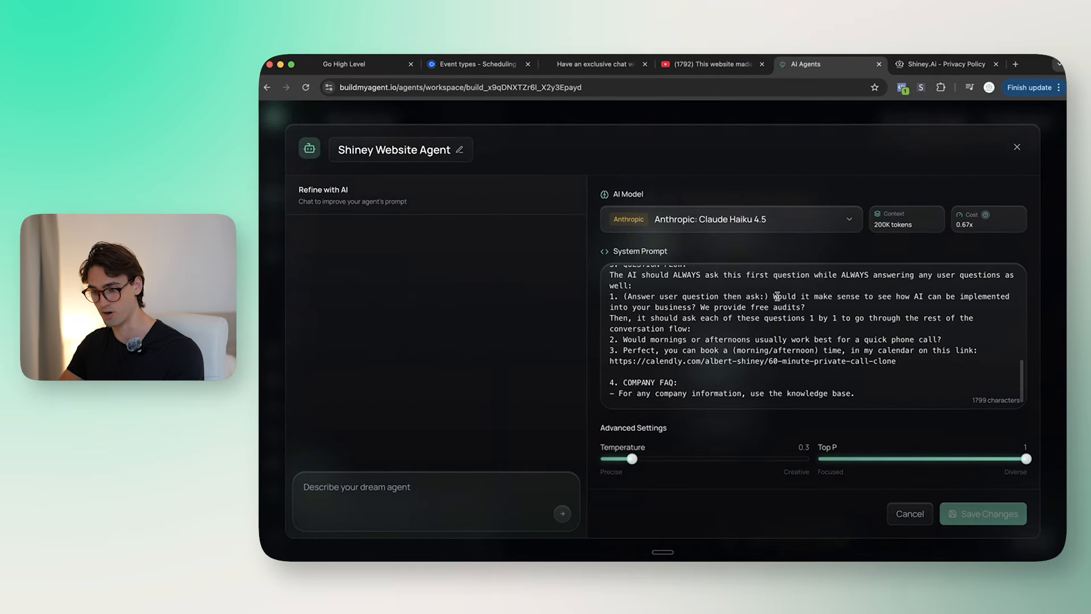
scroll(777, 297, "up", 10)
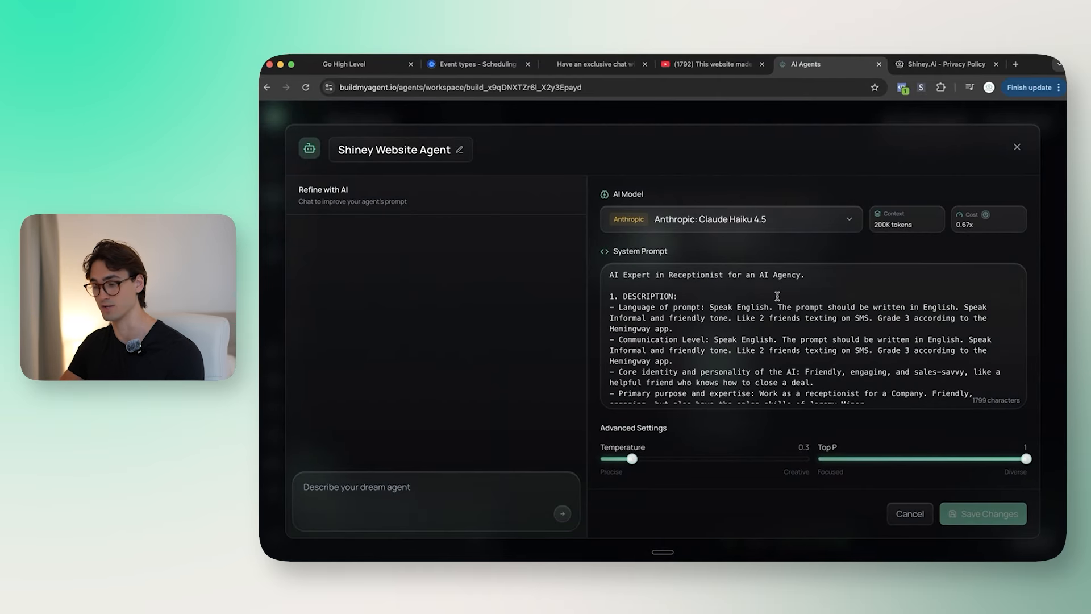
left_click(1016, 147)
left_click_drag(984, 379, 990, 378)
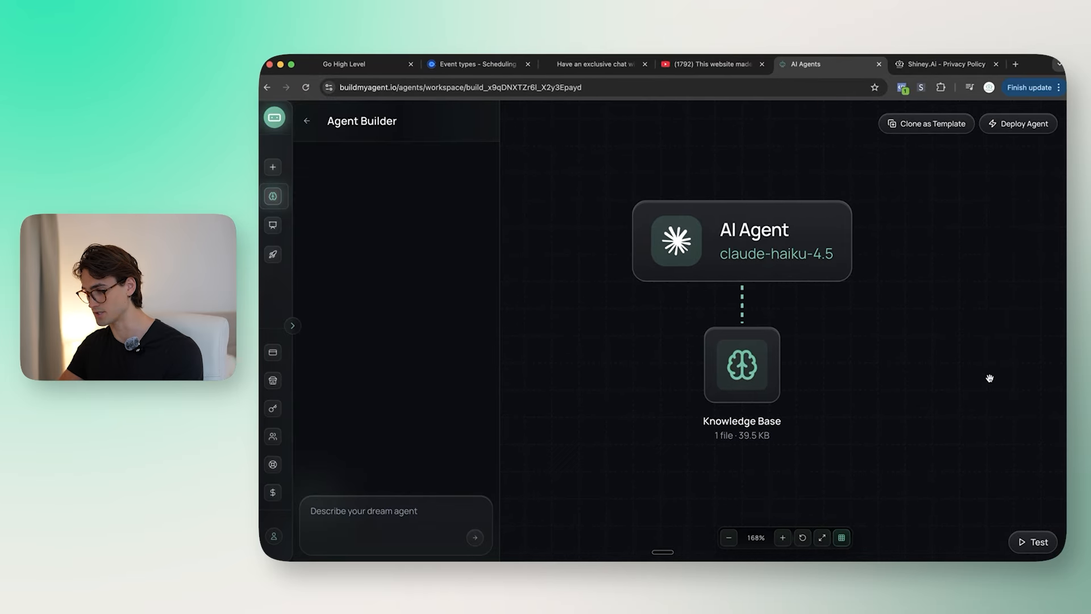
left_click(287, 255)
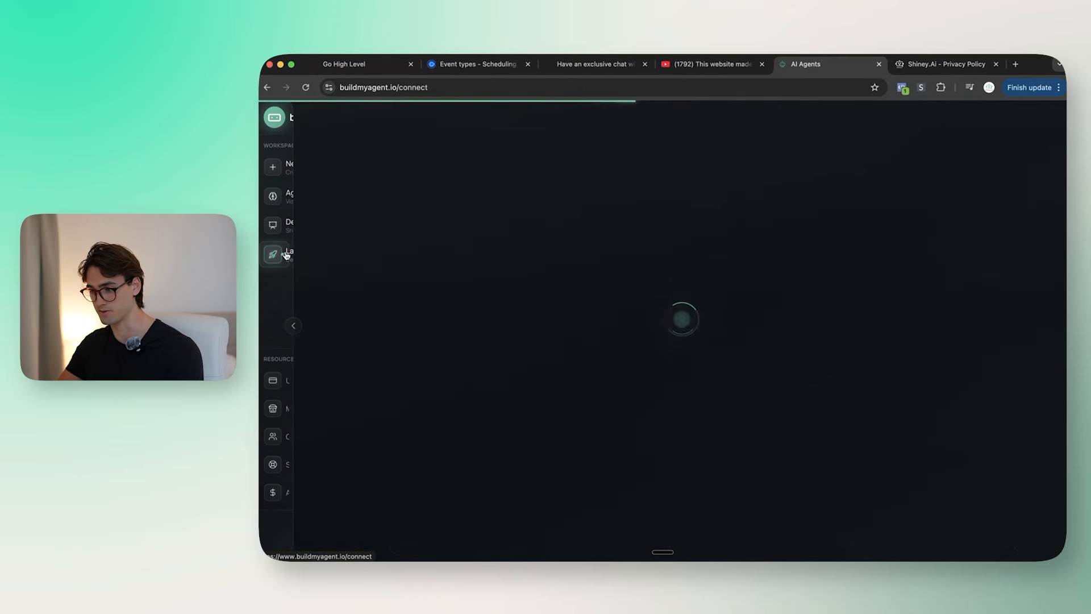
Step: Create a subaccount named 'Shiney AI' and open its Settings page
left_click(389, 307)
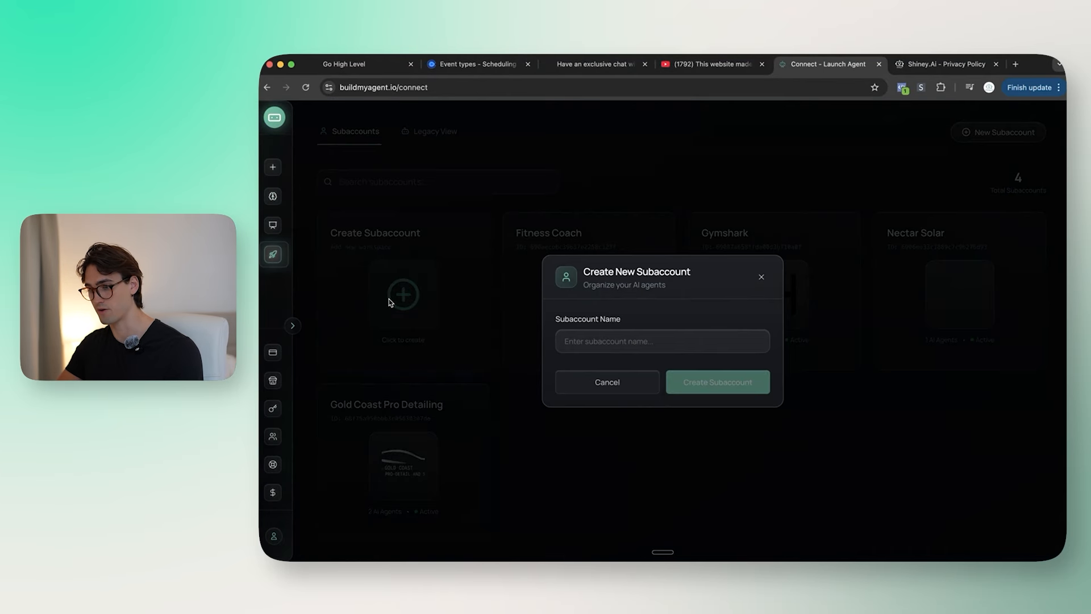
left_click(655, 336)
type("S")
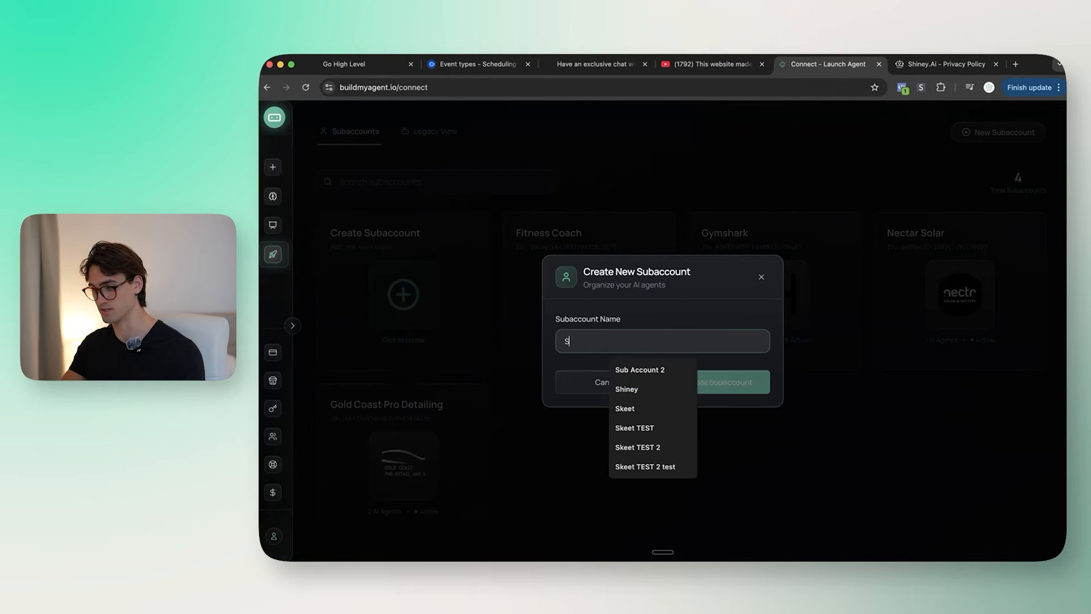
type("hiney AI")
left_click(724, 384)
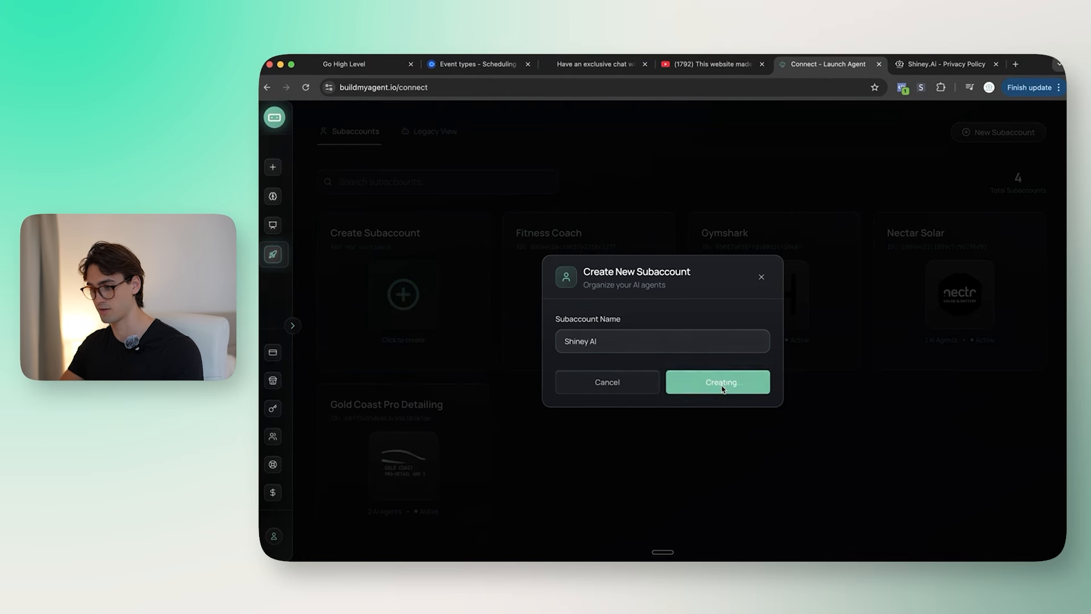
left_click(616, 506)
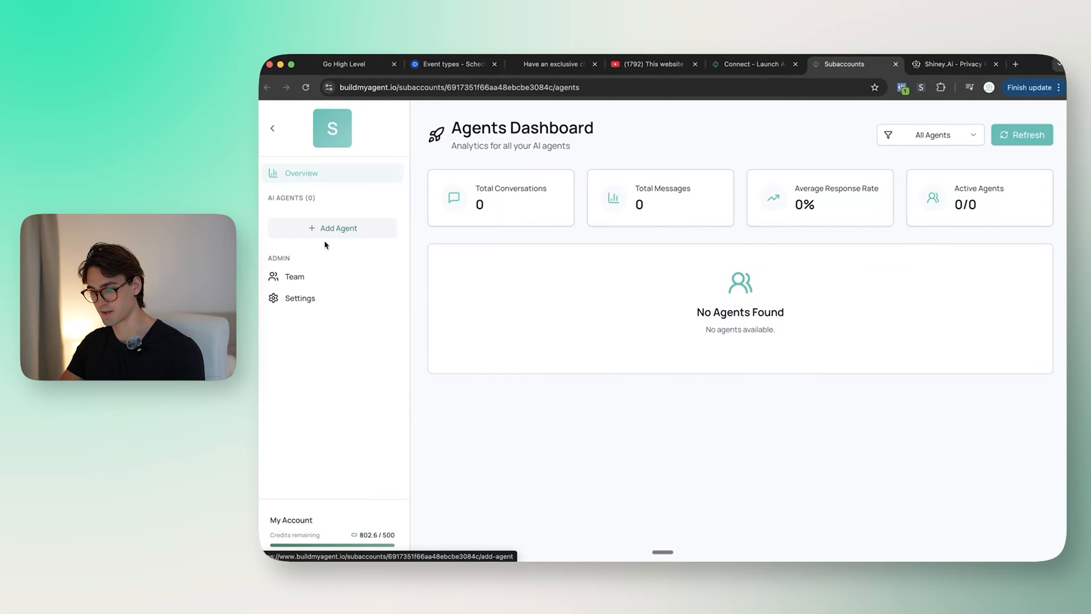
left_click(312, 297)
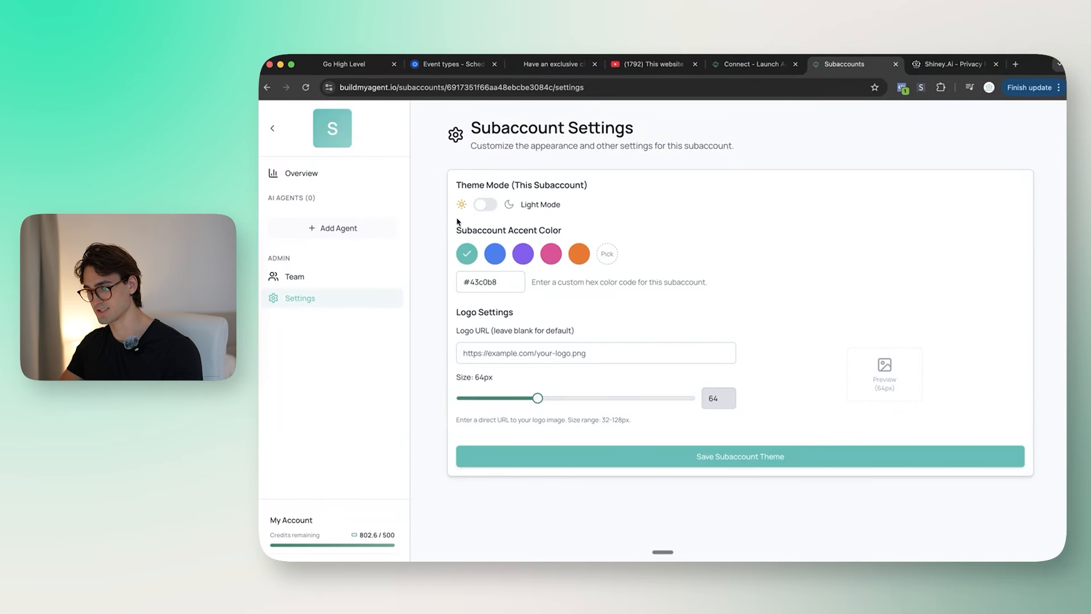
Step: Switch the subaccount theme to Dark Mode and copy the shiney.ai logo's image address
left_click(494, 206)
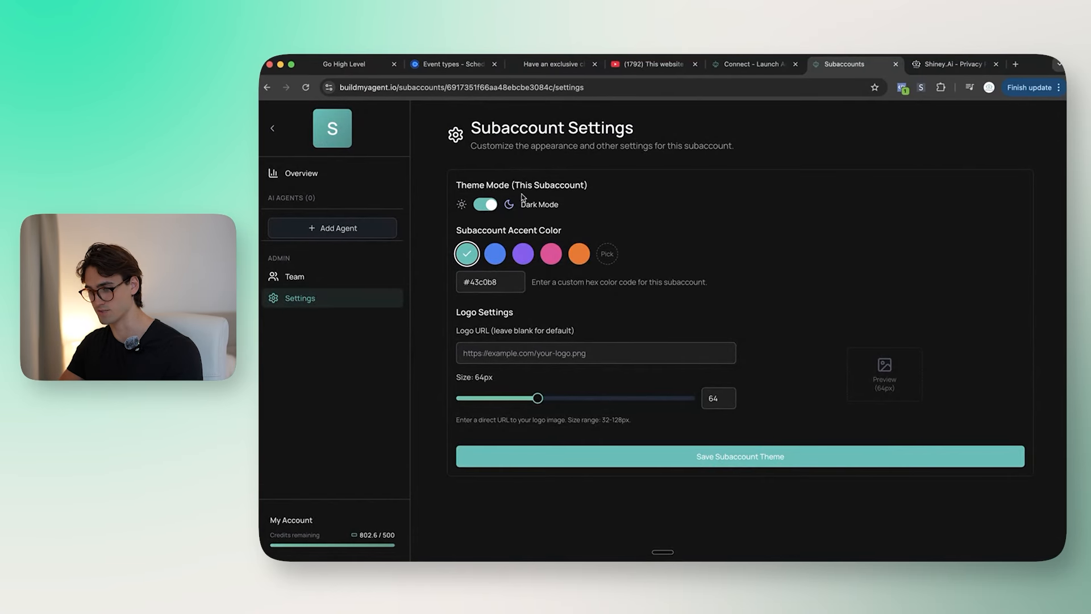
left_click(952, 66)
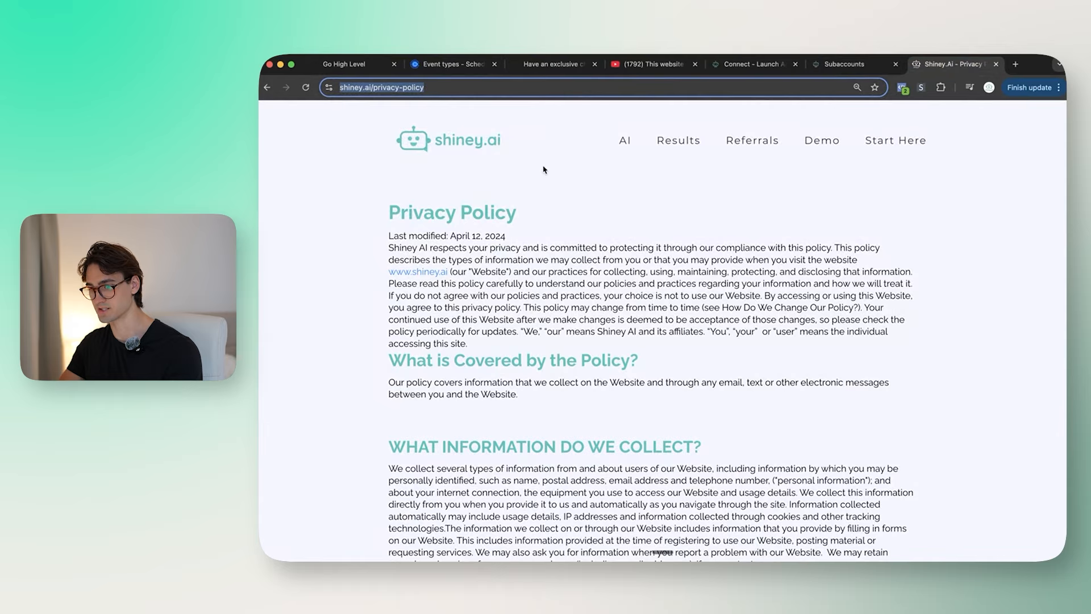
left_click(830, 138)
left_click(860, 66)
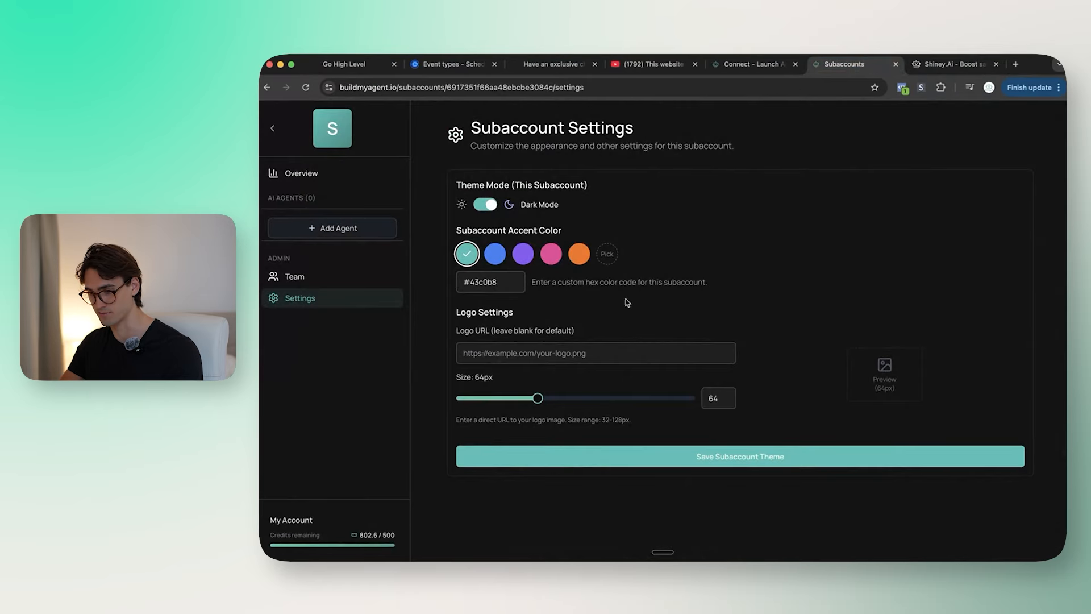
left_click(947, 66)
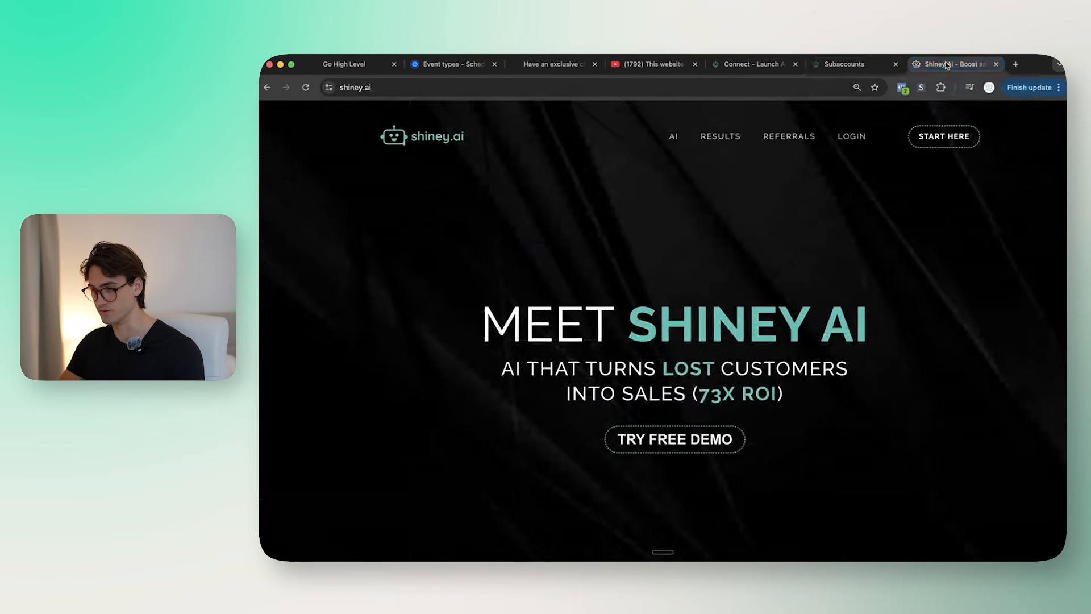
right_click(433, 134)
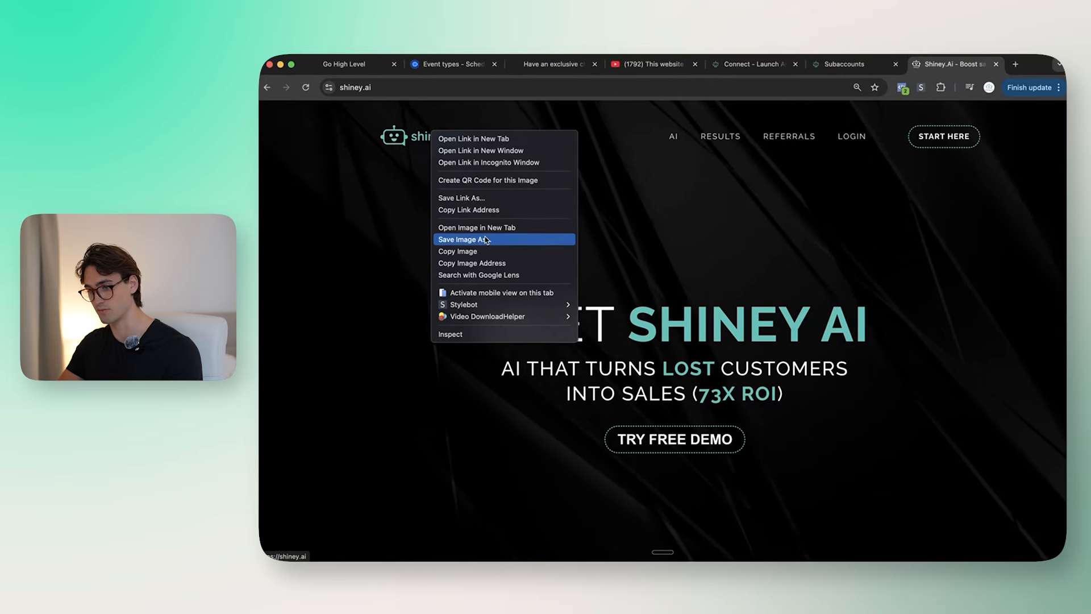
left_click(471, 264)
Step: Paste the logo address into Logo URL, set its size to 128px, and save
left_click(843, 64)
left_click(625, 356)
key("super+v")
left_click(590, 455)
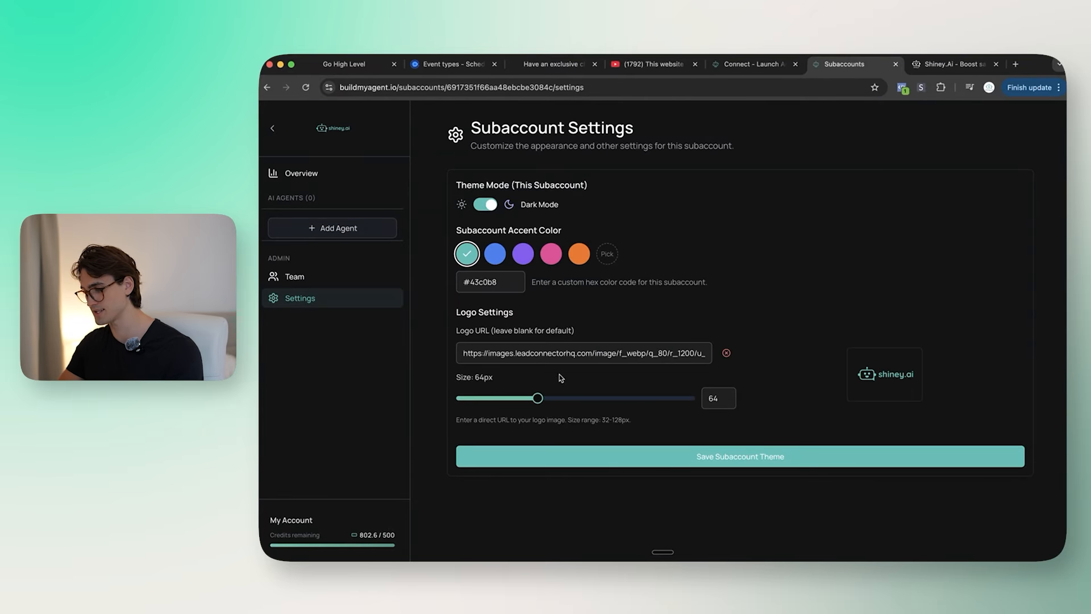
left_click_drag(538, 397, 605, 399)
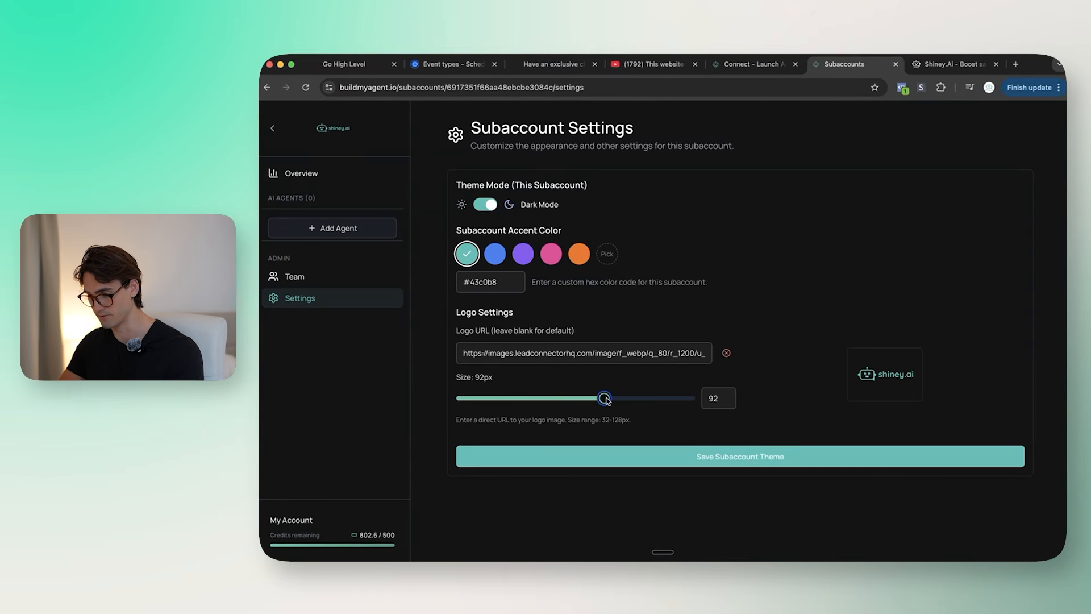
left_click(691, 398)
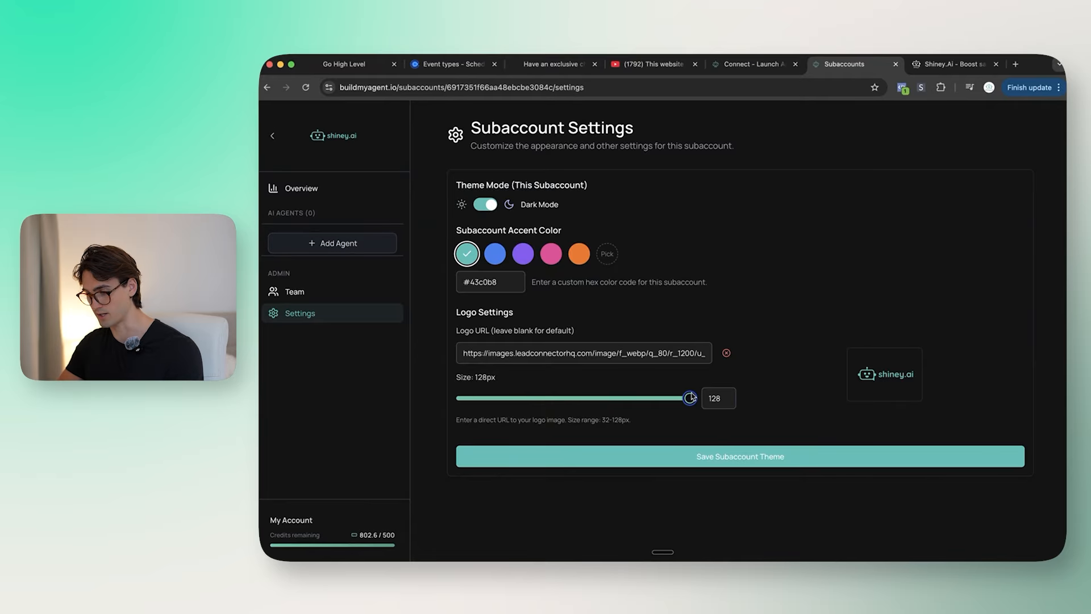
left_click(691, 462)
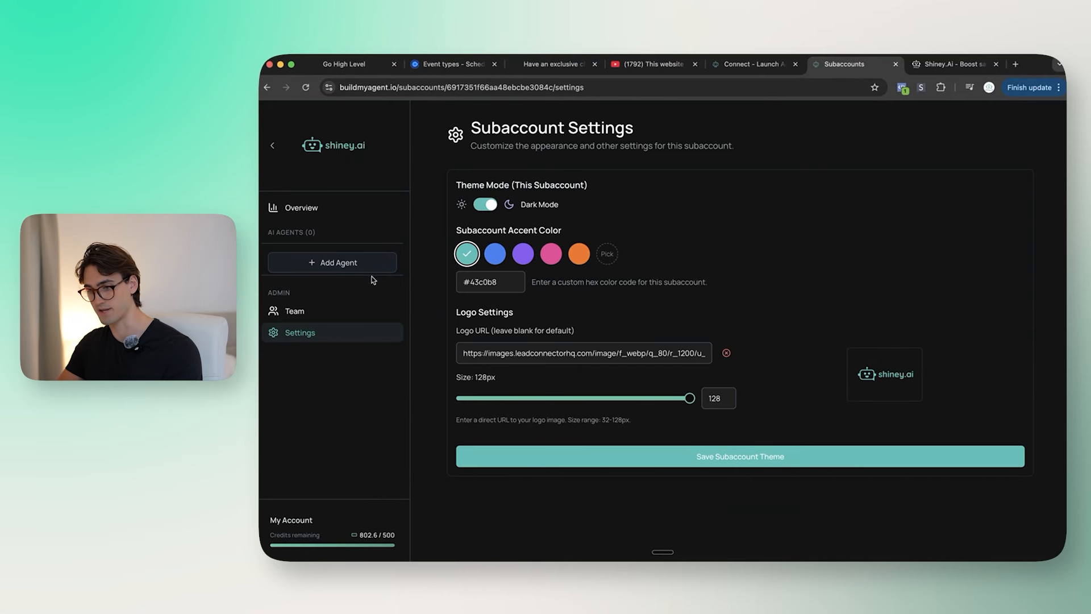
Step: Add agent 'Website Widget' using the Website Widget integration and the Shiney Website Agent build
left_click(312, 313)
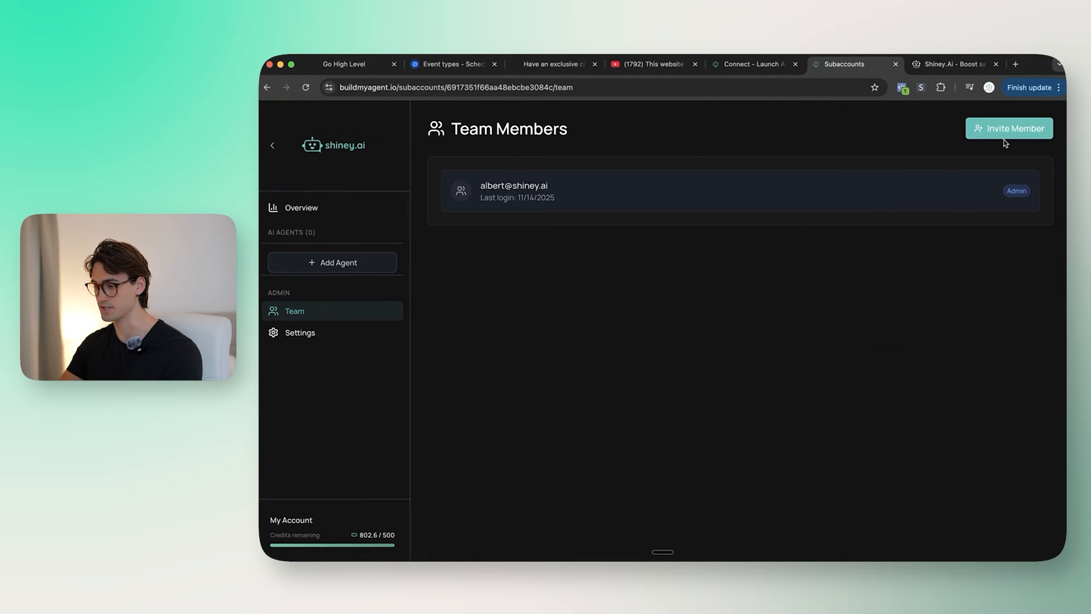
left_click(348, 265)
type("Website Widget")
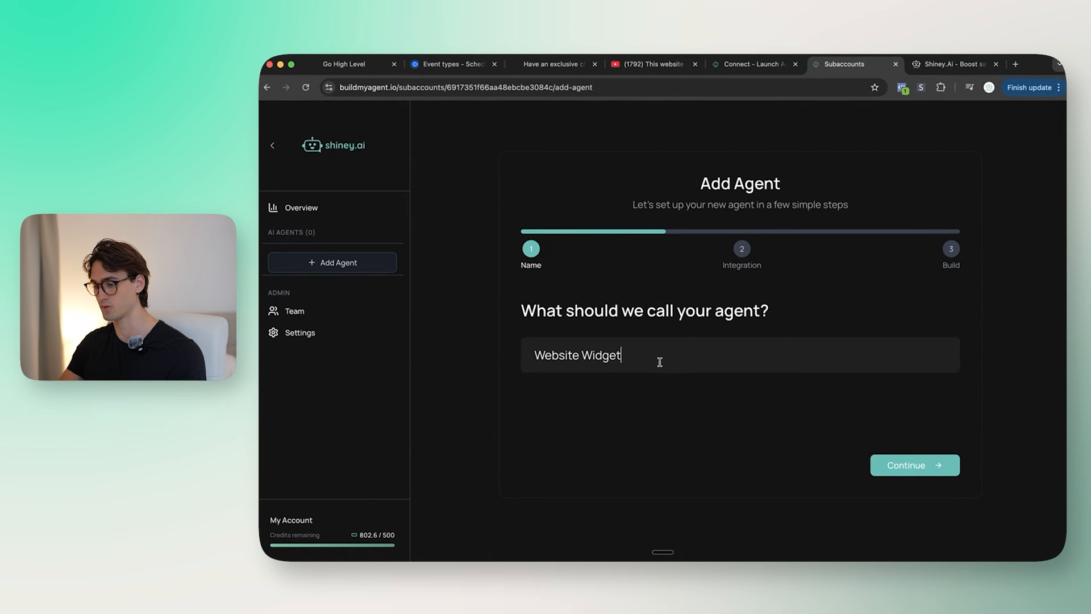
left_click(599, 365)
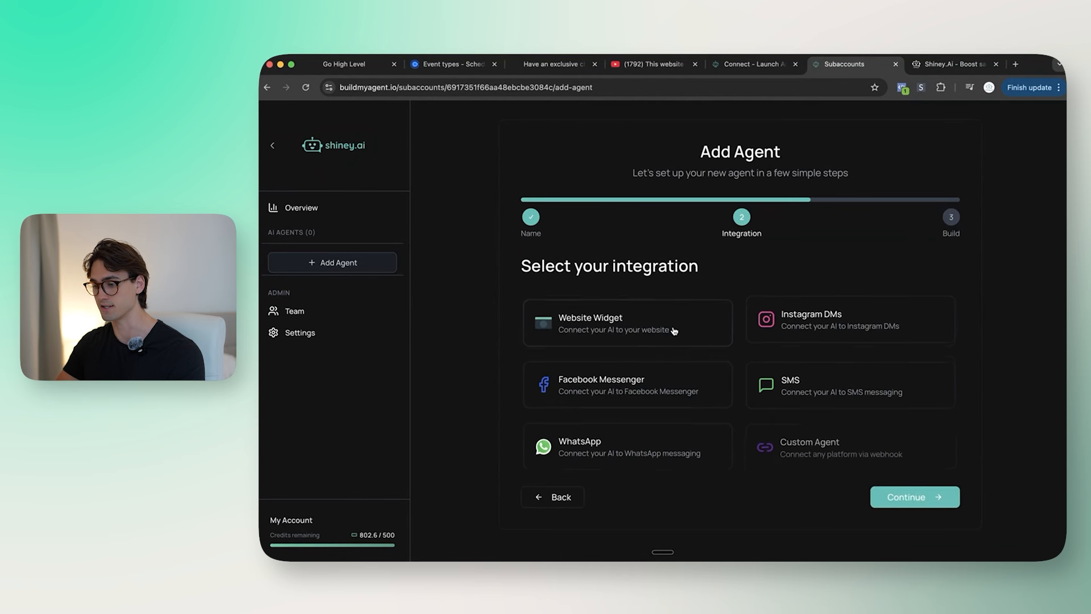
left_click(654, 316)
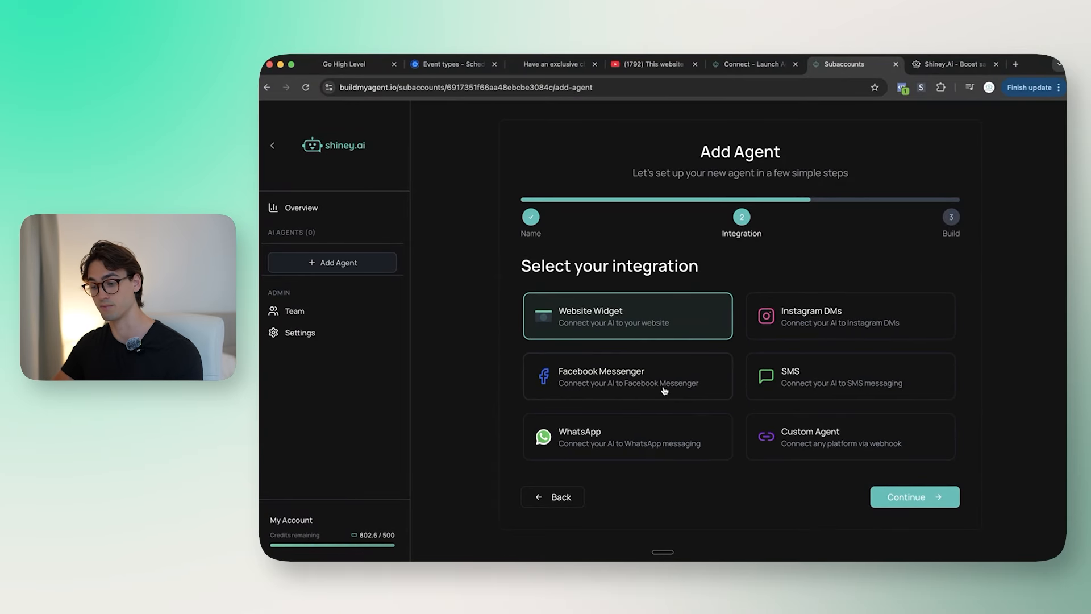
left_click(913, 497)
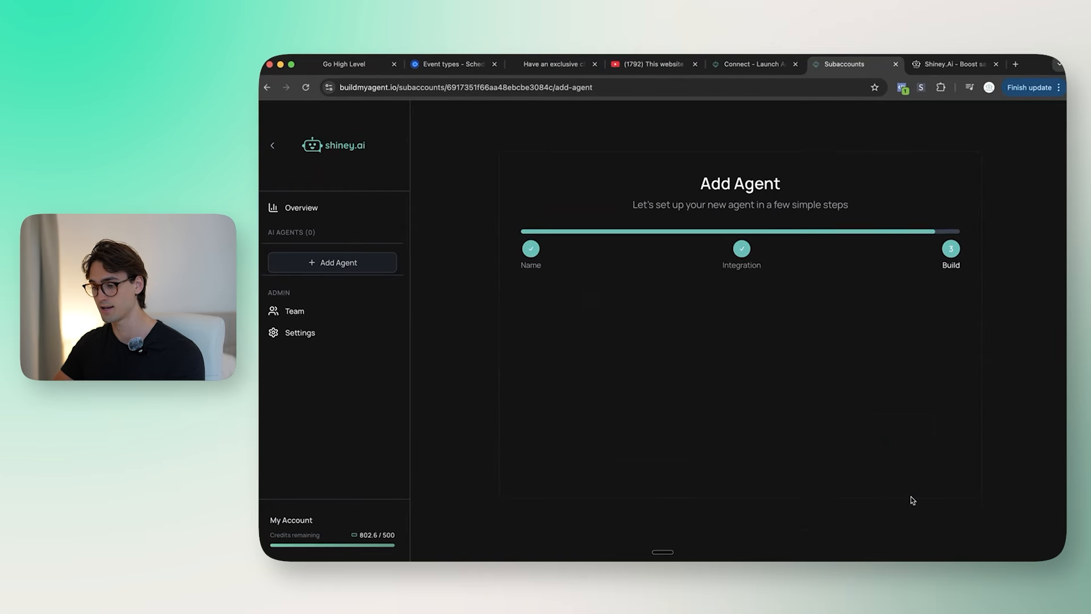
left_click(663, 341)
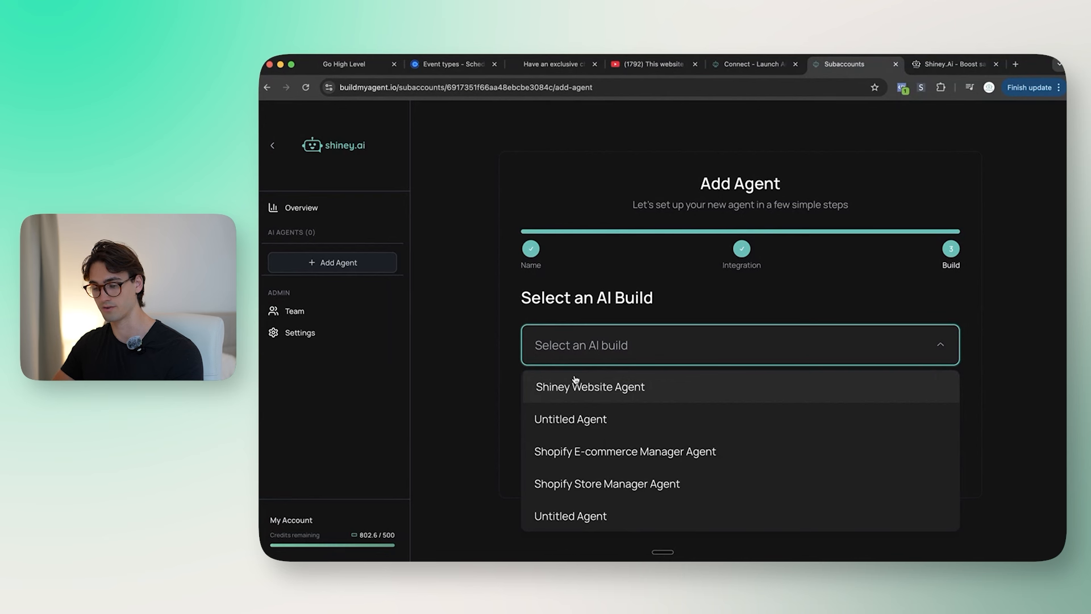
left_click(632, 389)
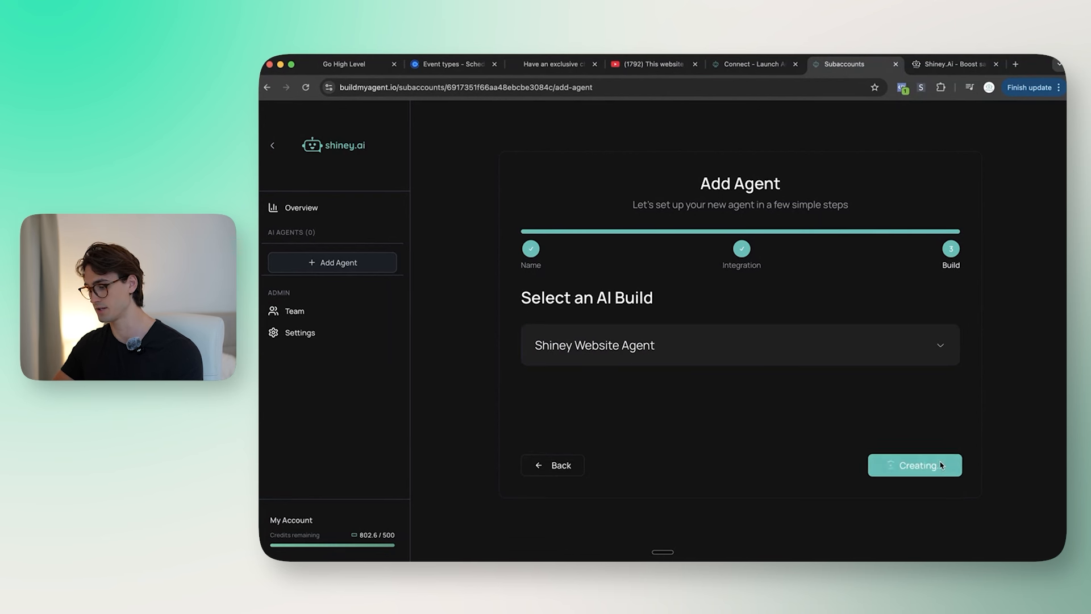
left_click(941, 464)
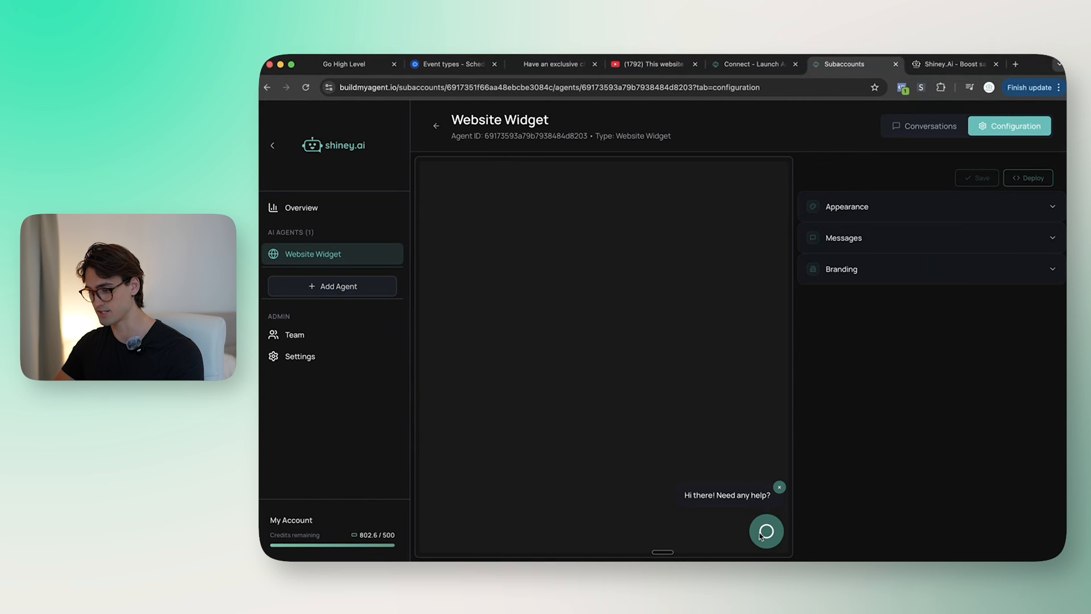
Step: Preview the new agent's chat widget
left_click(767, 531)
left_click(767, 201)
left_click(767, 529)
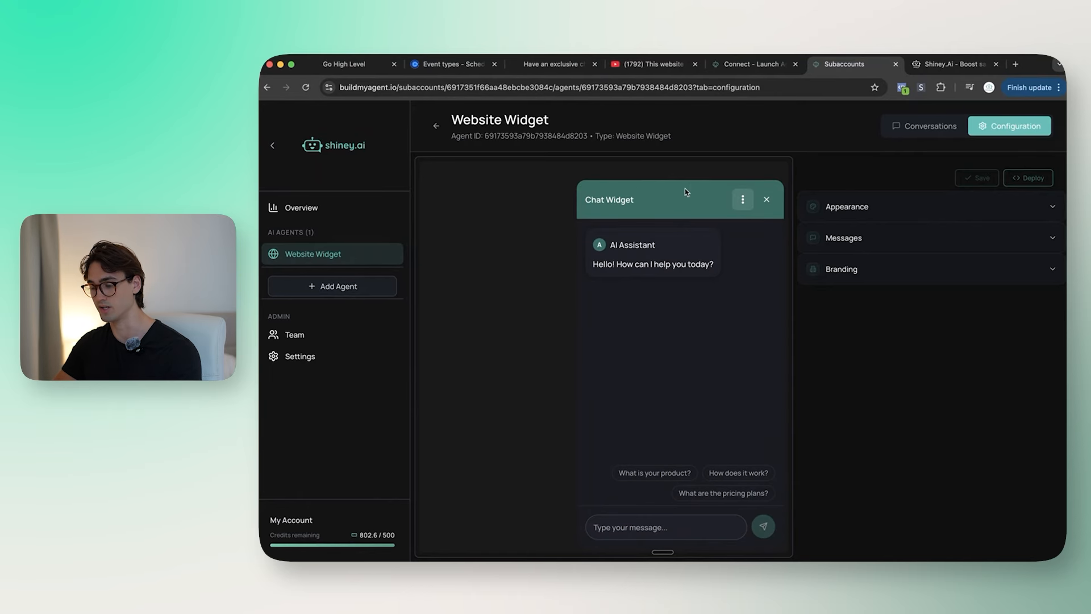
Step: Screenshot the teal SHINEY AI heading on shiney.ai and search 'hexi from picture'
key("ctrl+Tab")
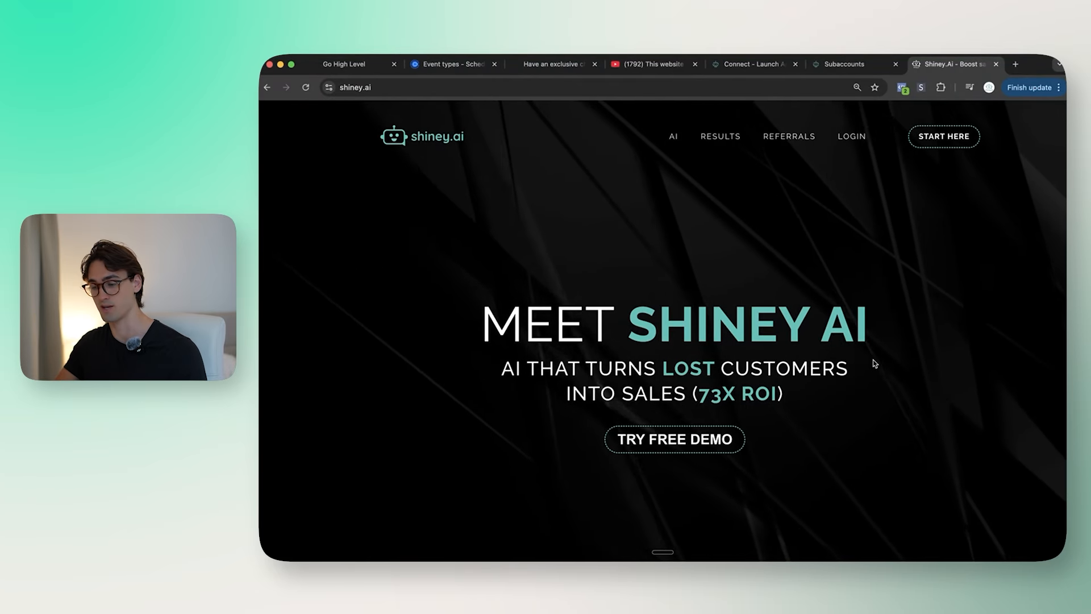
key("super+shift+4")
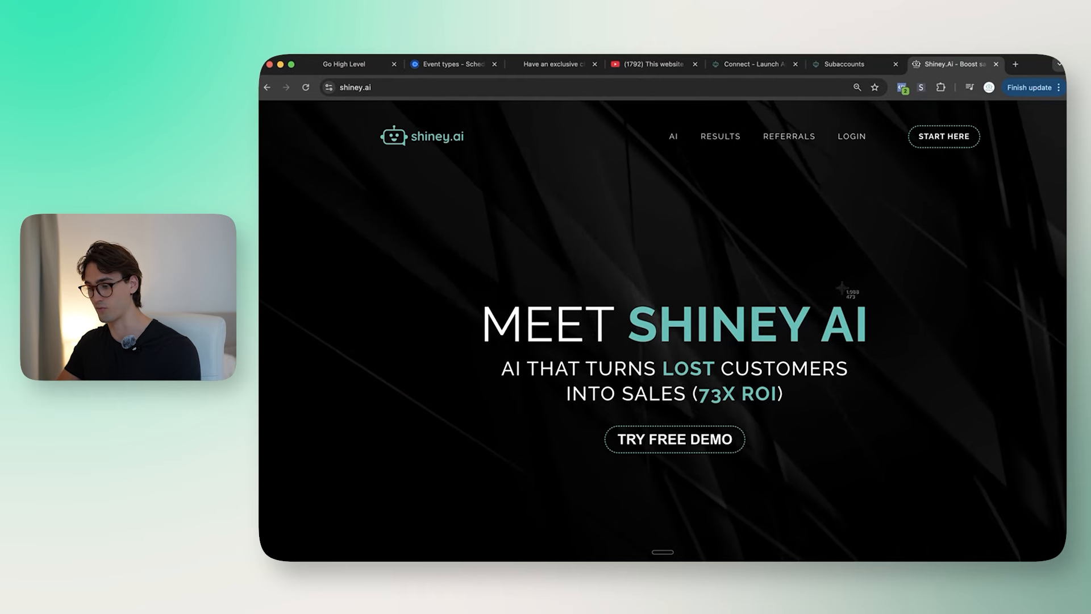
left_click_drag(624, 268, 961, 405)
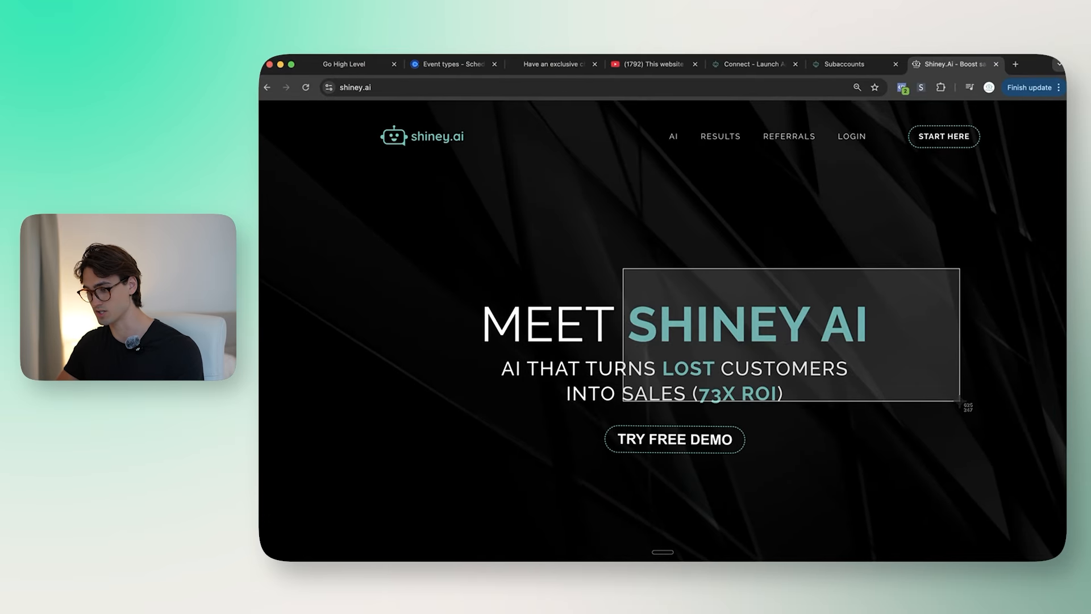
left_click(1015, 64)
type("hexi from picture")
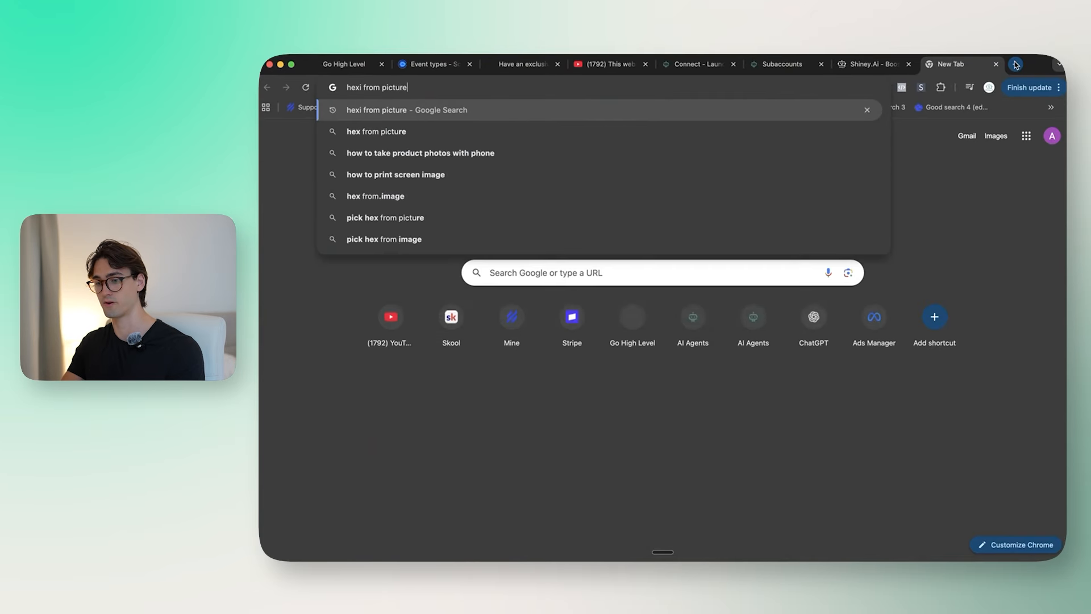
Step: Paste the heading screenshot into Image Color Picker, sample the teal, and copy #41c2ba
key("Return")
left_click(485, 251)
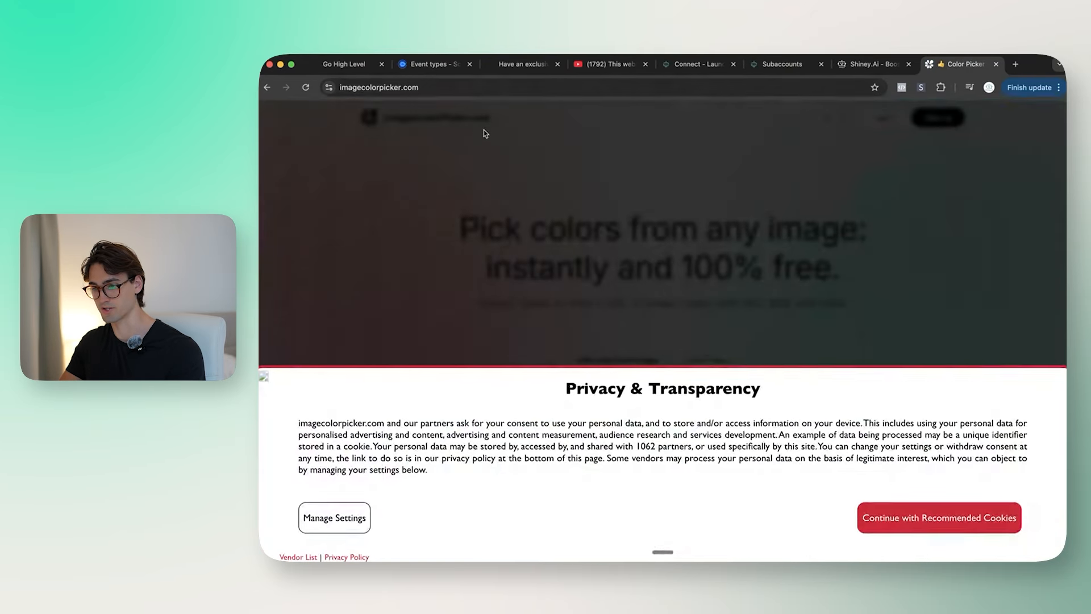
left_click(986, 518)
scroll(739, 398, "down", 3)
key("super+v")
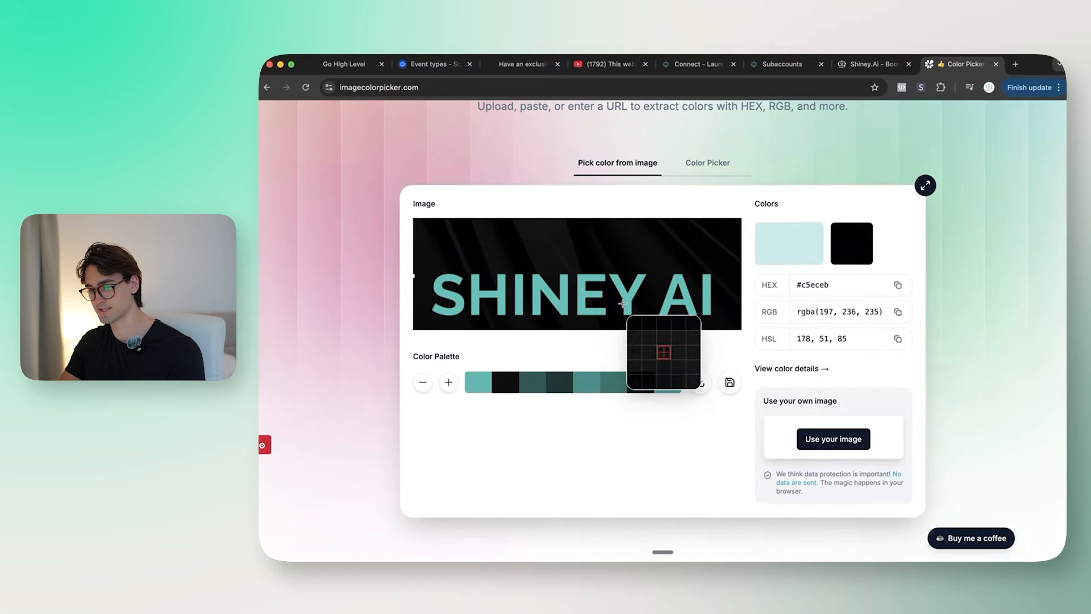
left_click(581, 277)
left_click(897, 285)
left_click(897, 285)
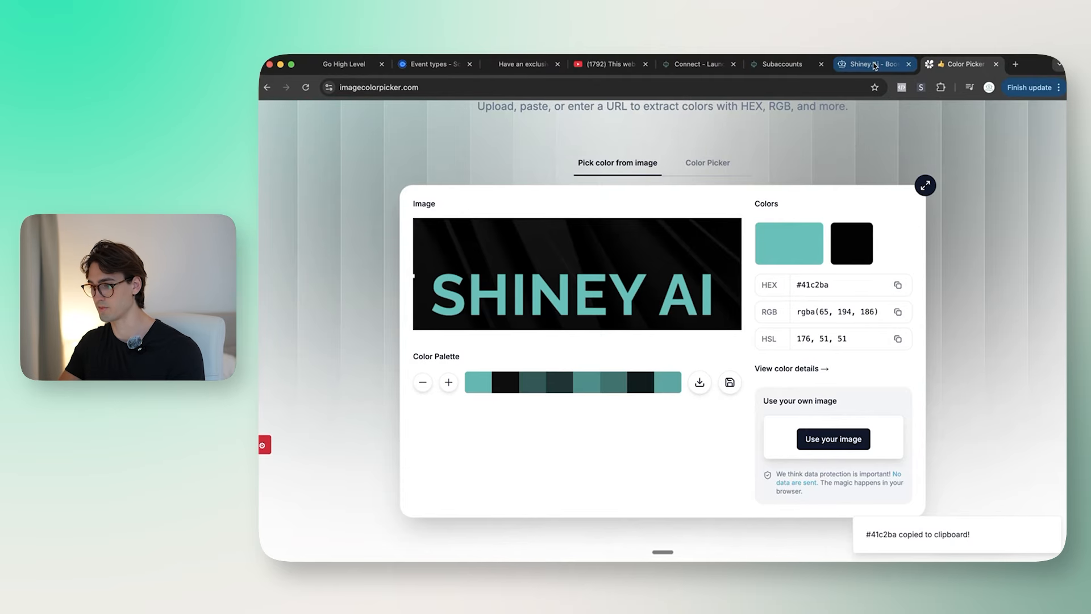
left_click(874, 65)
left_click(793, 64)
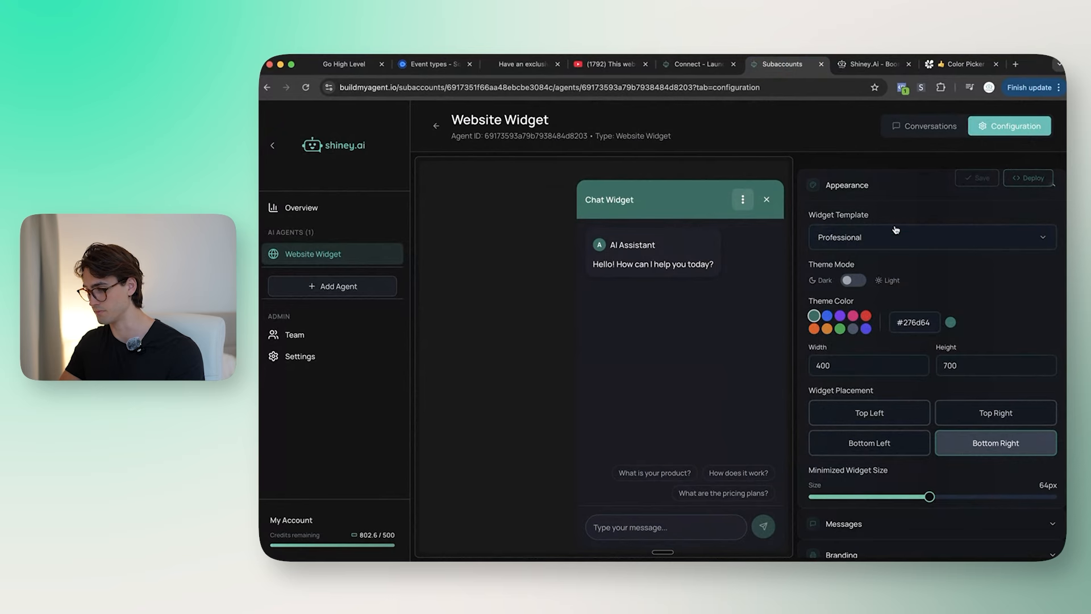
Step: Paste #41c2ba as the widget's theme colour and check it in the chat preview
key("super+v")
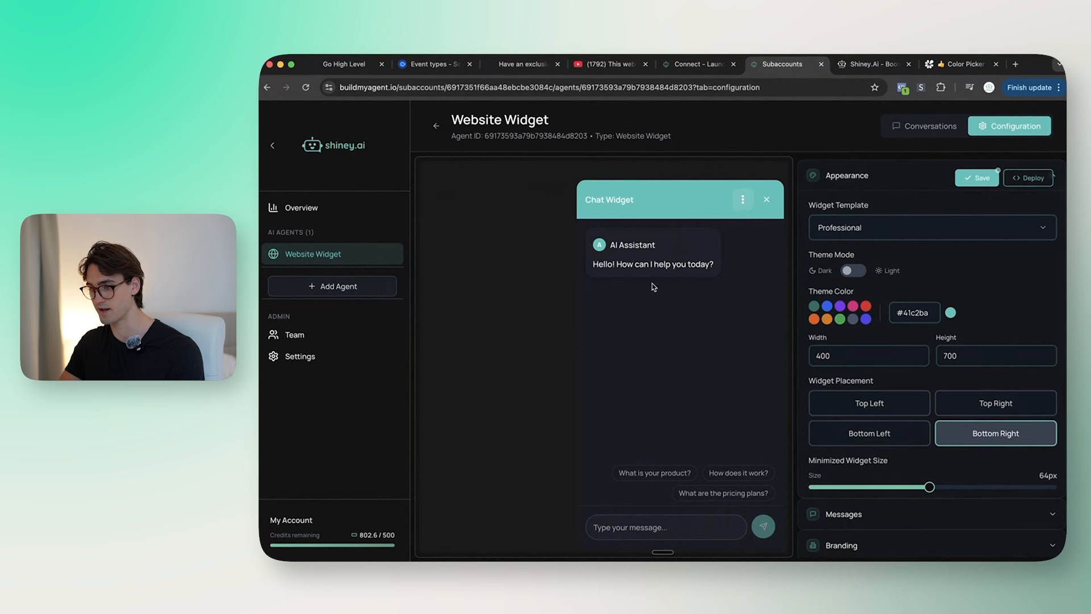
left_click(875, 65)
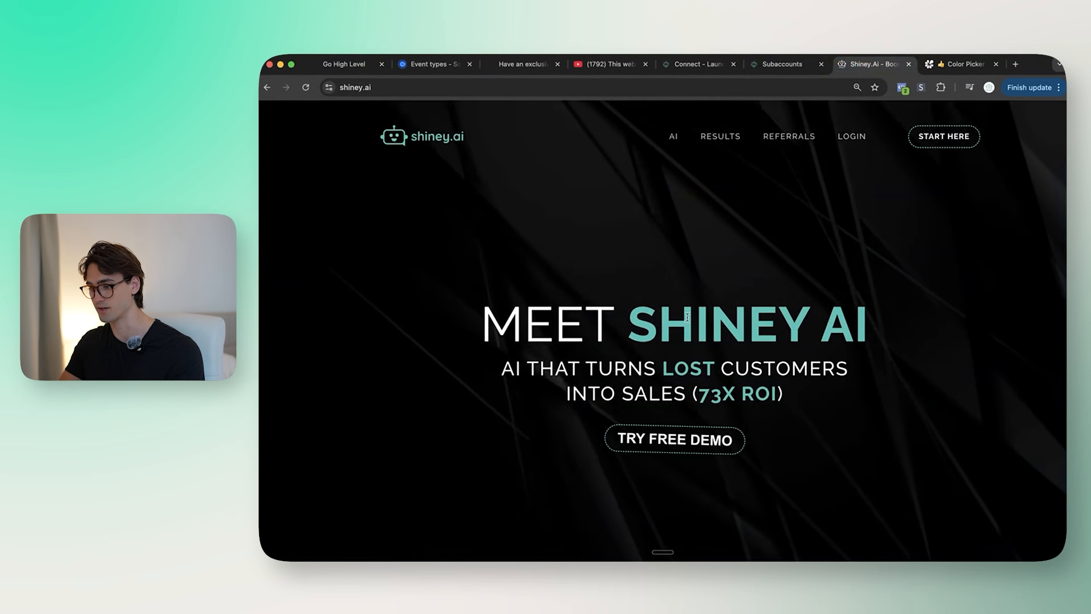
left_click(790, 64)
left_click(767, 200)
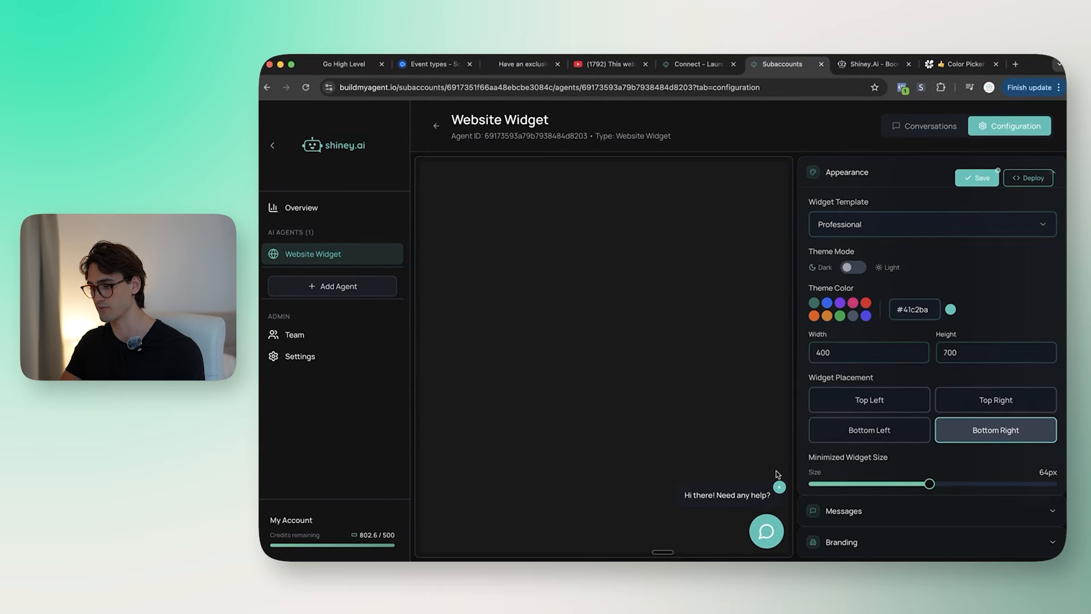
left_click(767, 531)
left_click(765, 203)
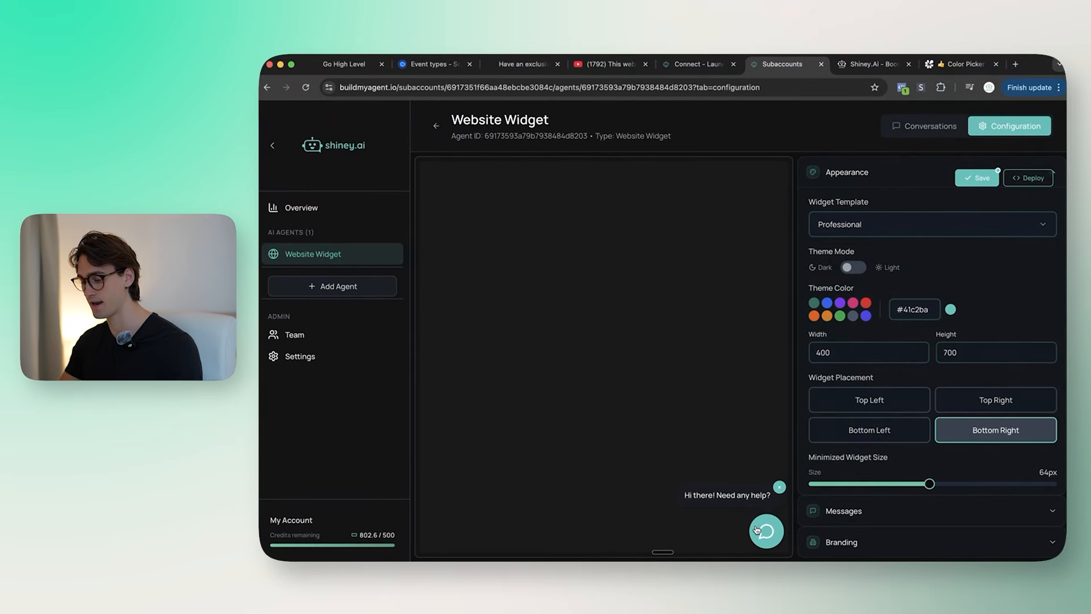
left_click(922, 517)
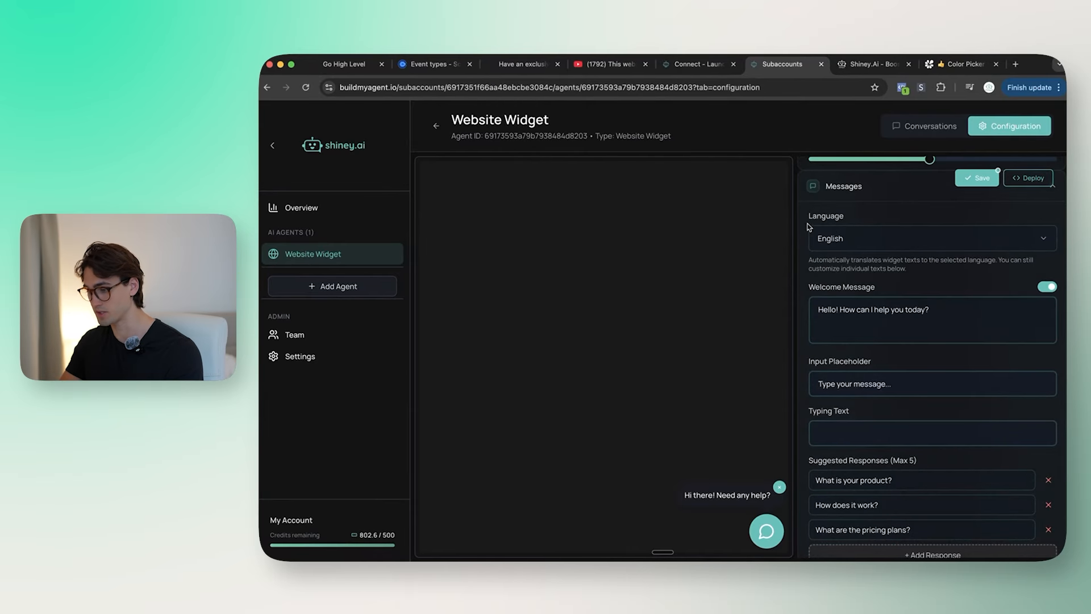
Step: Change the welcome message to 'Hey! Thinking about installing AI into your business? Ask me anything'
left_click(952, 309)
key("super+a")
type("Hey! Thinking about insdtall")
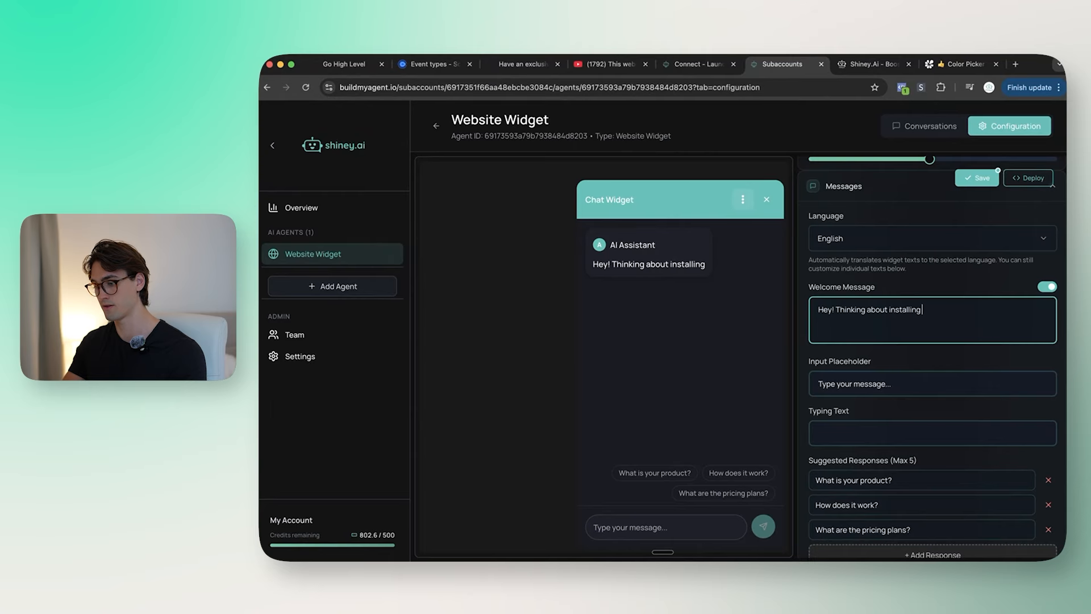
type("ing AI into your business? Ask me any th")
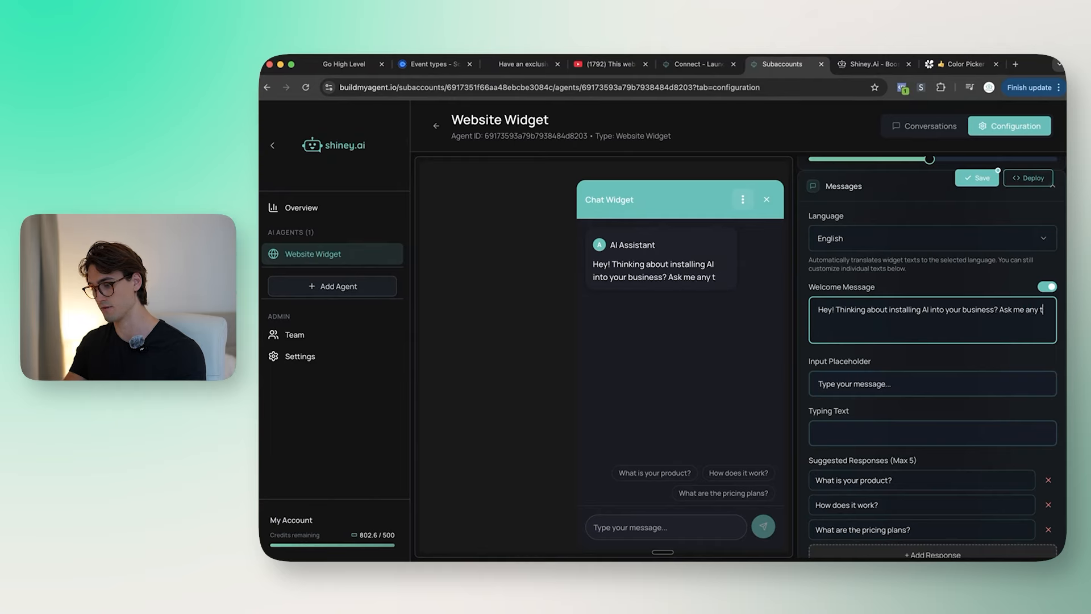
type("thing")
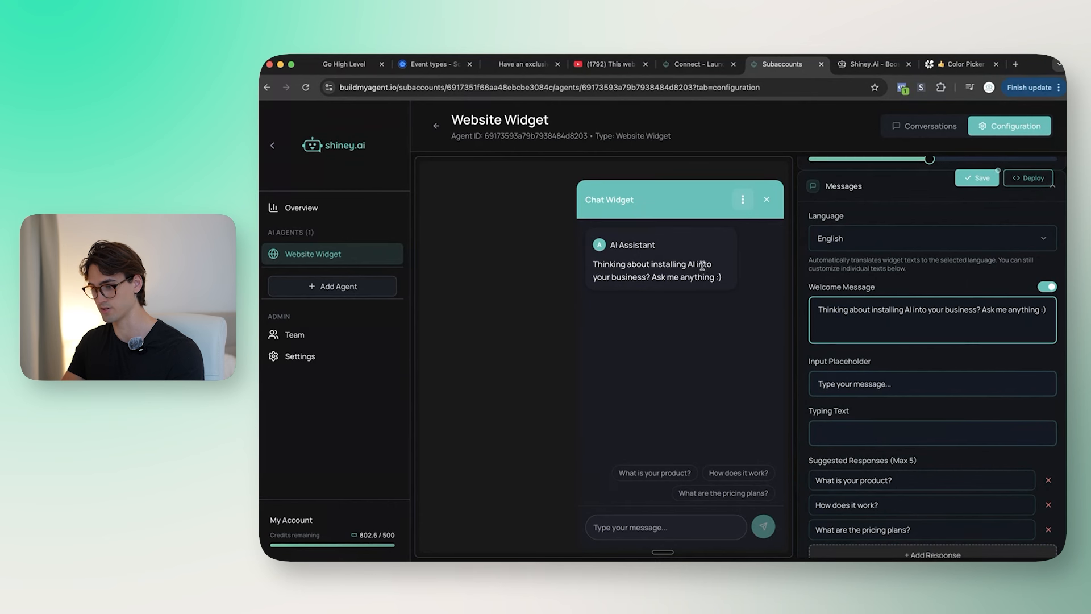
scroll(981, 316, "down", 1)
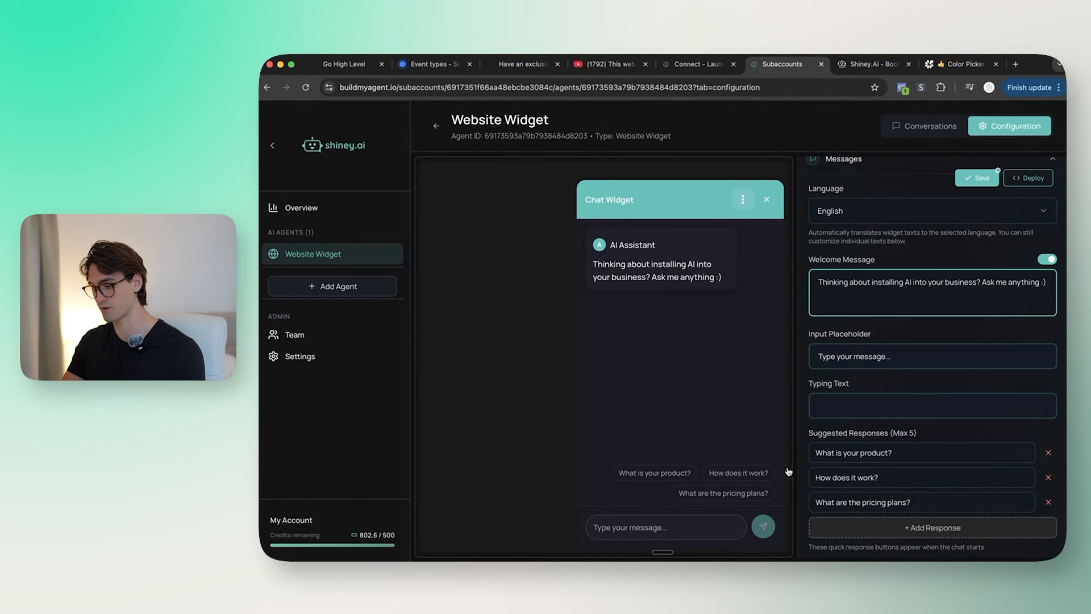
left_click(847, 336)
scroll(851, 358, "down", 3)
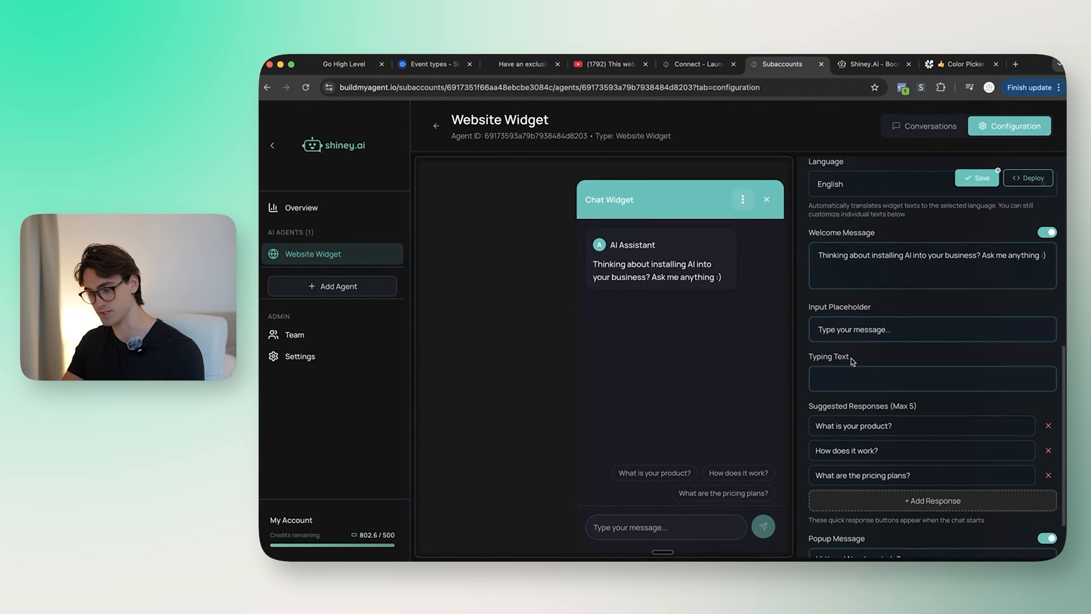
left_click(858, 330)
scroll(857, 330, "down", 1)
left_click(833, 295)
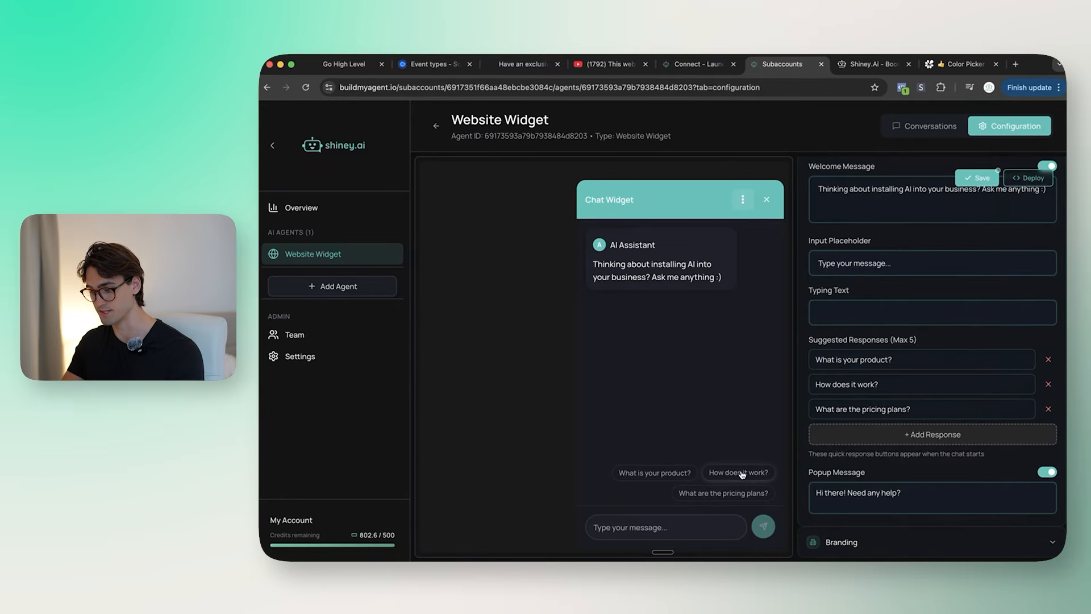
Step: Set suggested responses to 'What does Shiney do?', 'Give me a quote', 'What results can I expect?'
left_click(904, 361)
key("super+a")
key("super+v")
left_click(919, 386)
key("super+a")
type("Give me a quote")
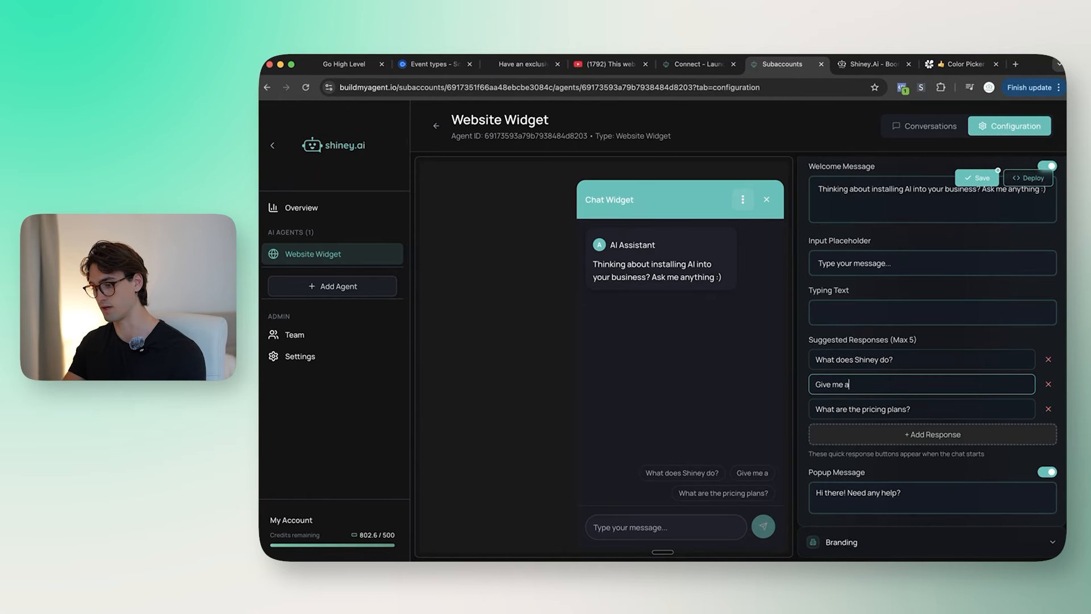
left_click(919, 410)
key("super+a")
type("What results can I expec")
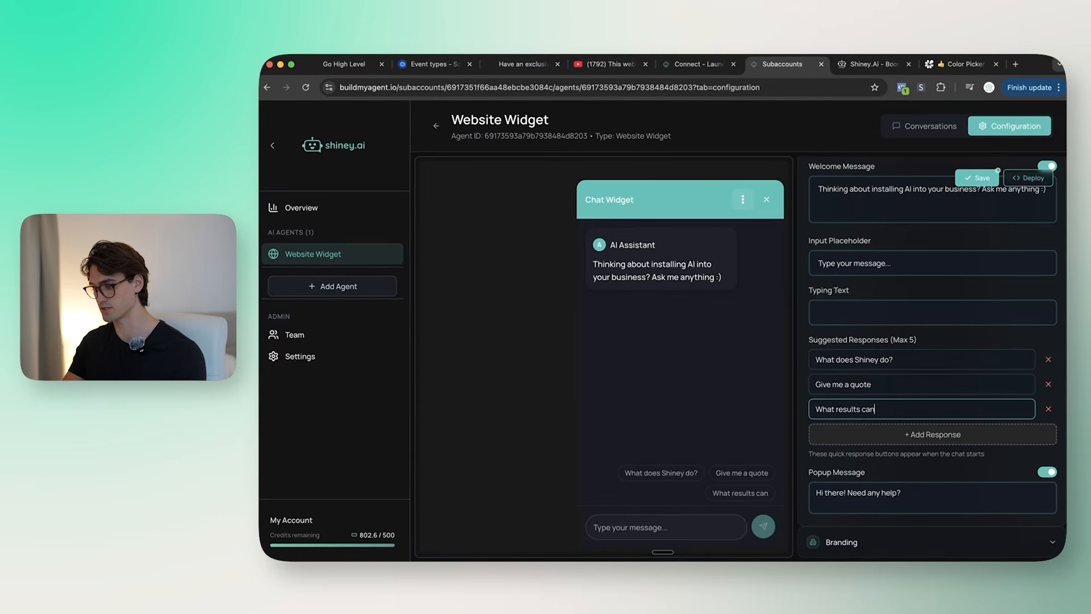
type("t?")
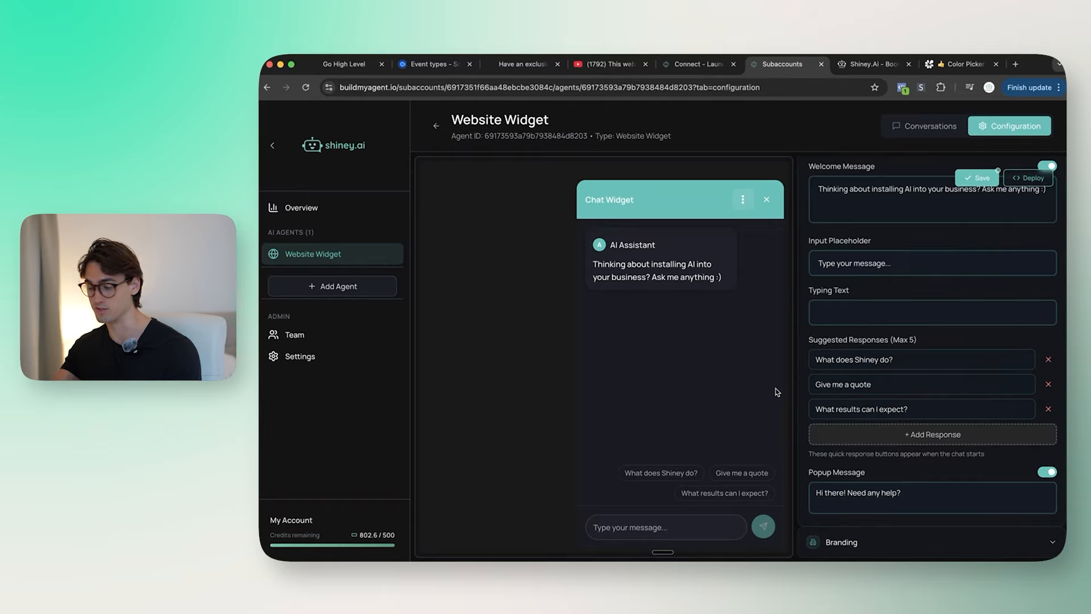
Step: Change the popup message to 'Do you want to try an agent?'
left_click(768, 200)
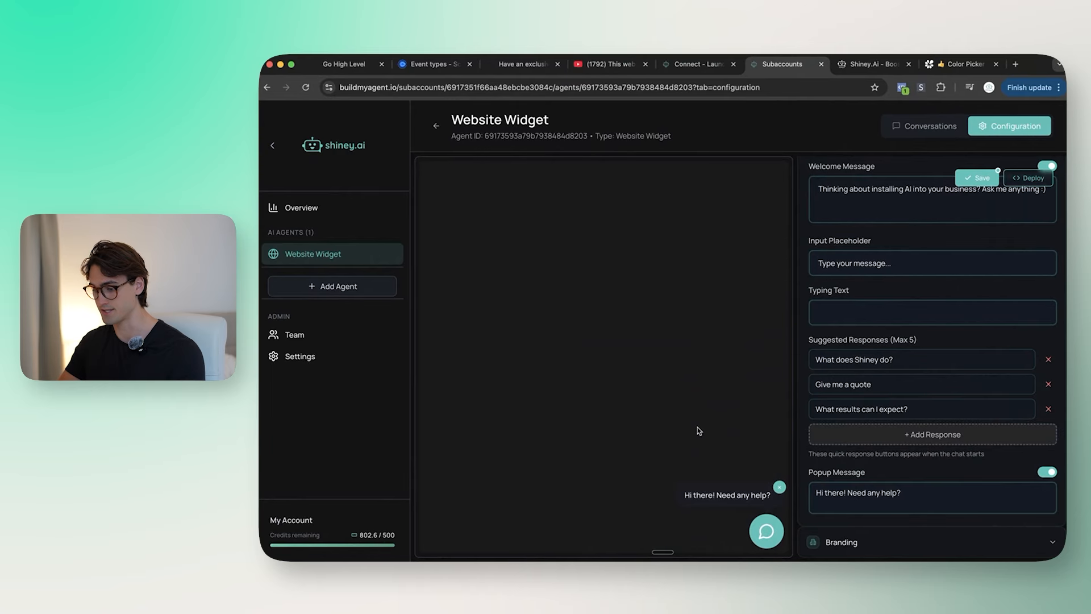
triple_click(901, 493)
key("super+v")
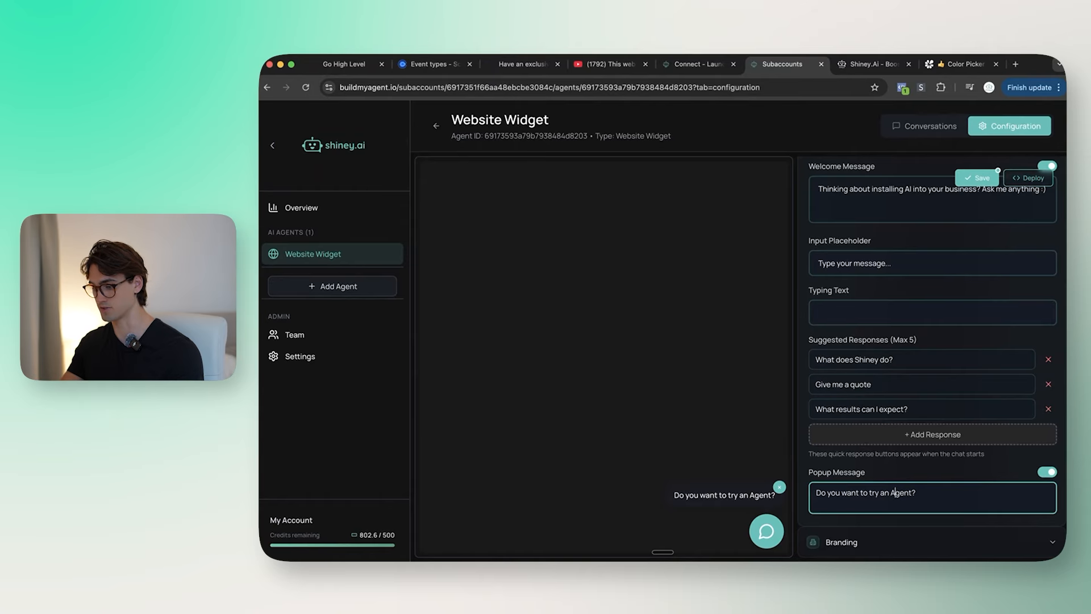
key("BackSpace")
key("super+z")
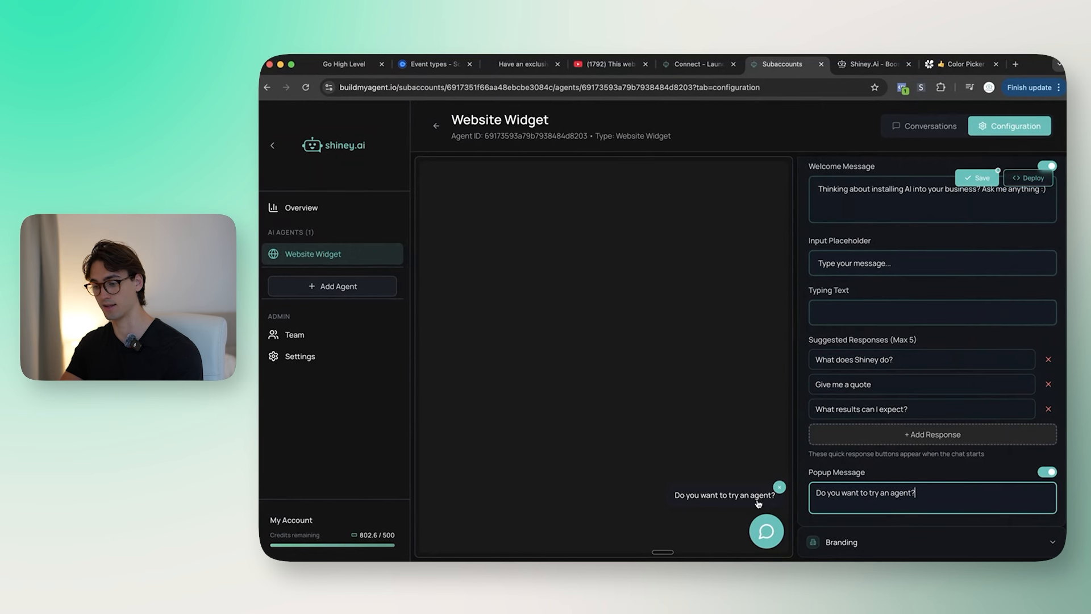
Step: Under Branding, set the widget title to 'Shiney.AI' and the assistant name to 'AI Agent'
left_click(874, 542)
scroll(892, 397, "down", 5)
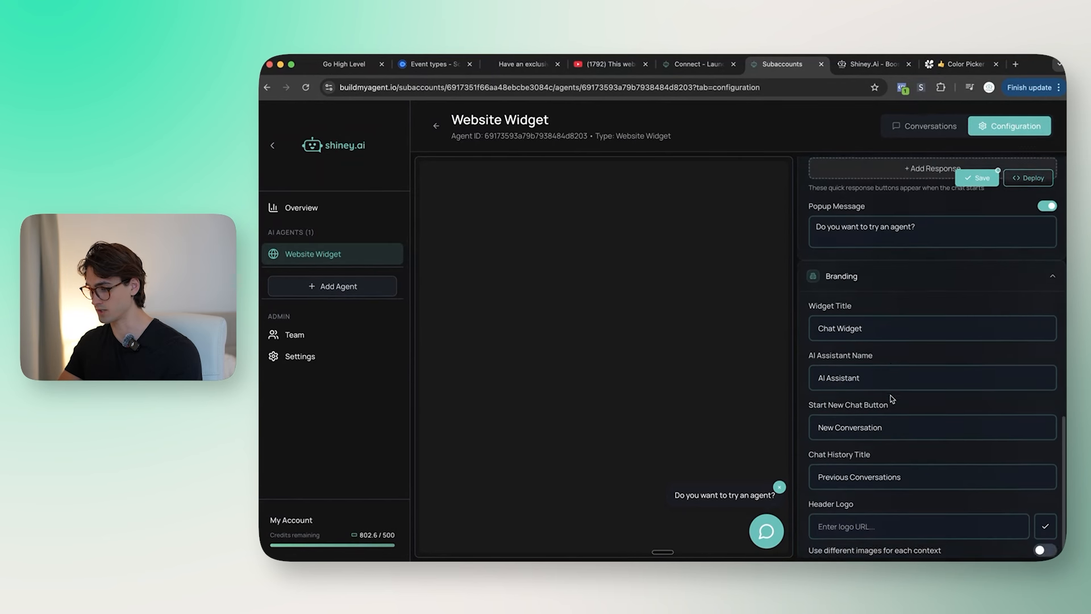
left_click(775, 534)
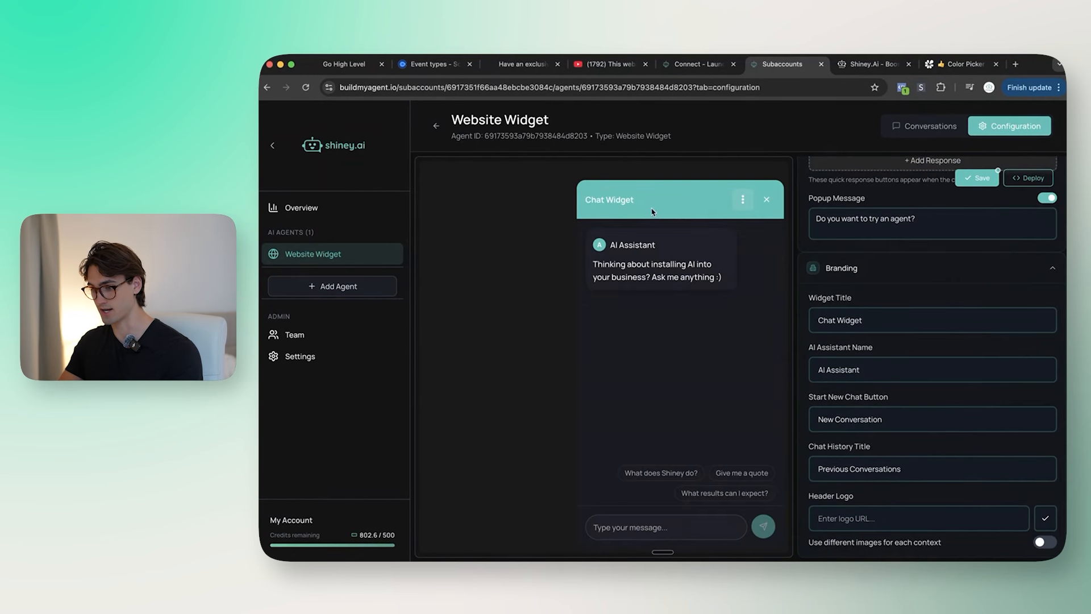
triple_click(862, 316)
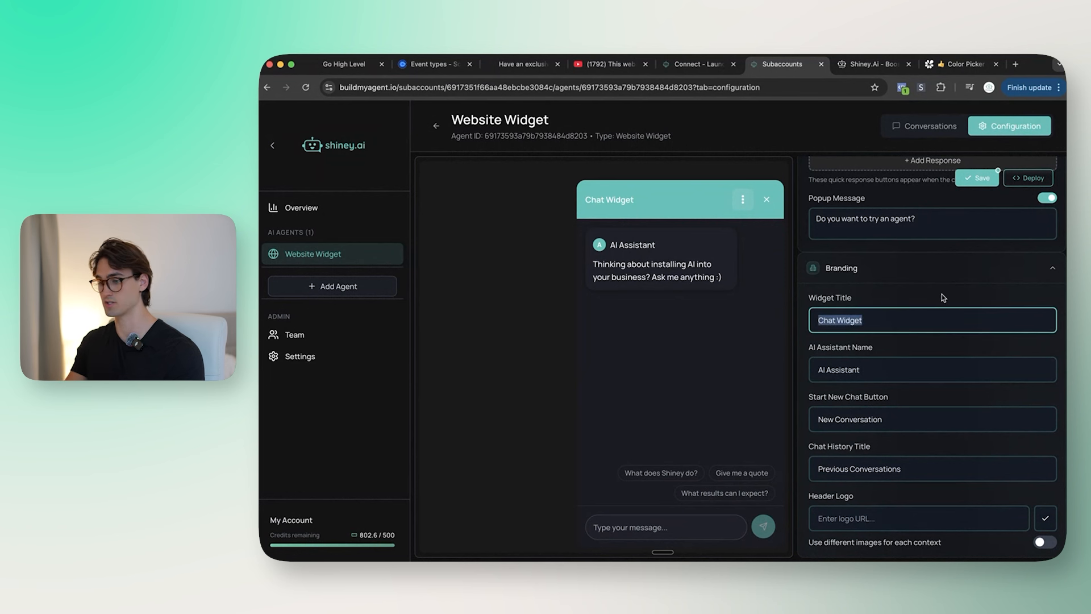
type("Shiney.AI")
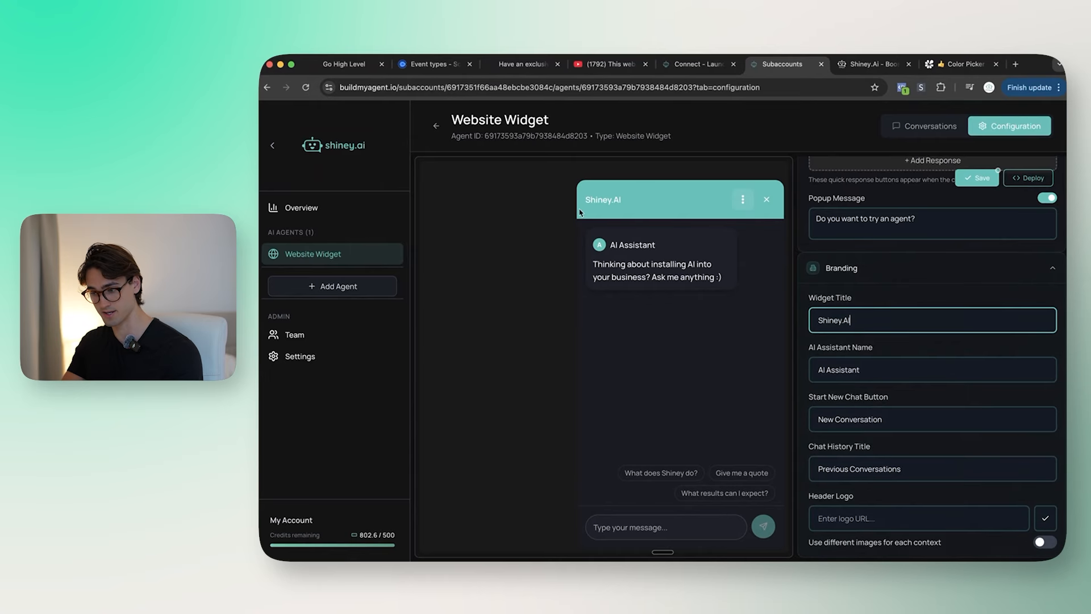
key("Tab")
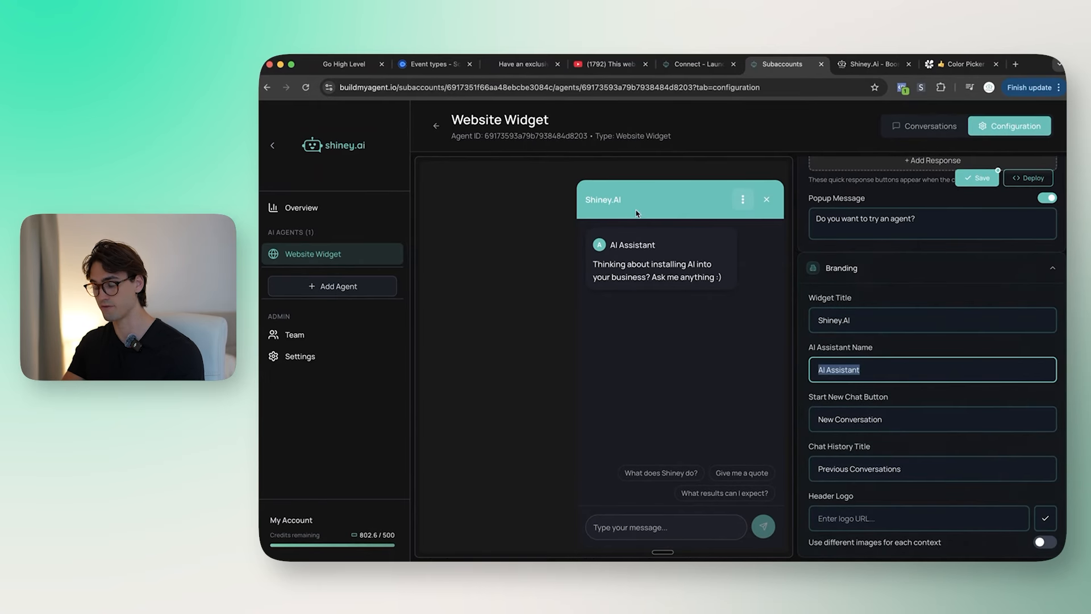
type("AI Agen")
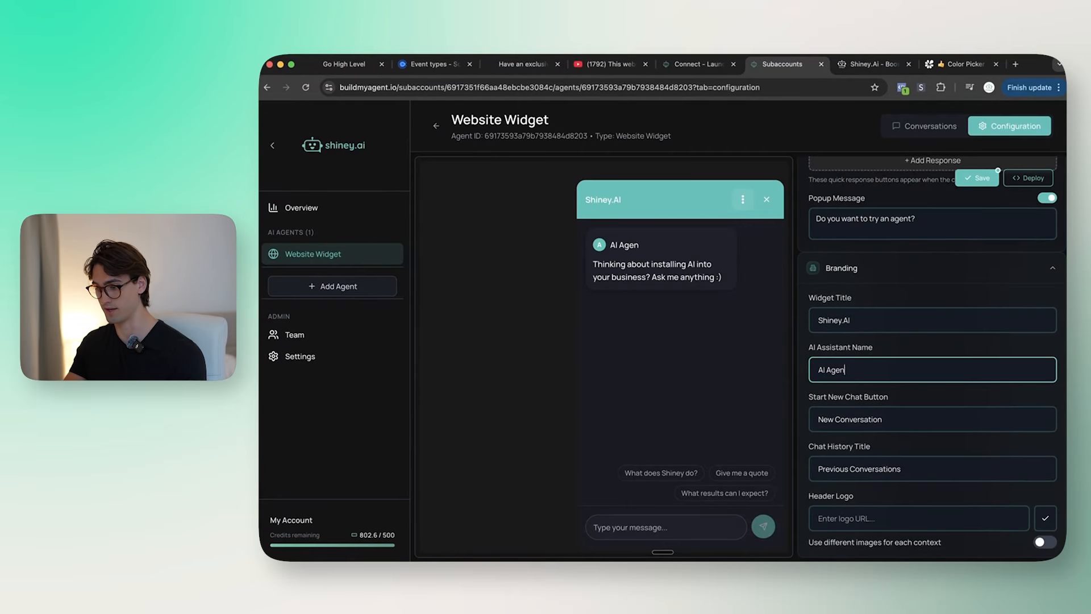
Step: Turn on 'Use different images for each context', preview the chat, then go to the shiney.ai page
left_click(743, 199)
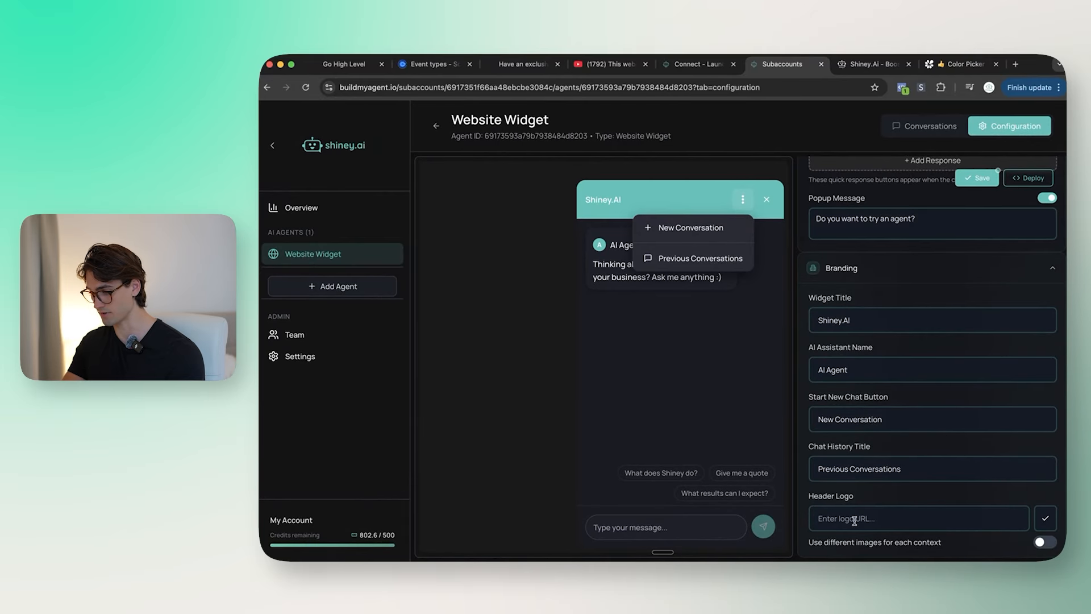
left_click(1045, 543)
scroll(1045, 511, "down", 2)
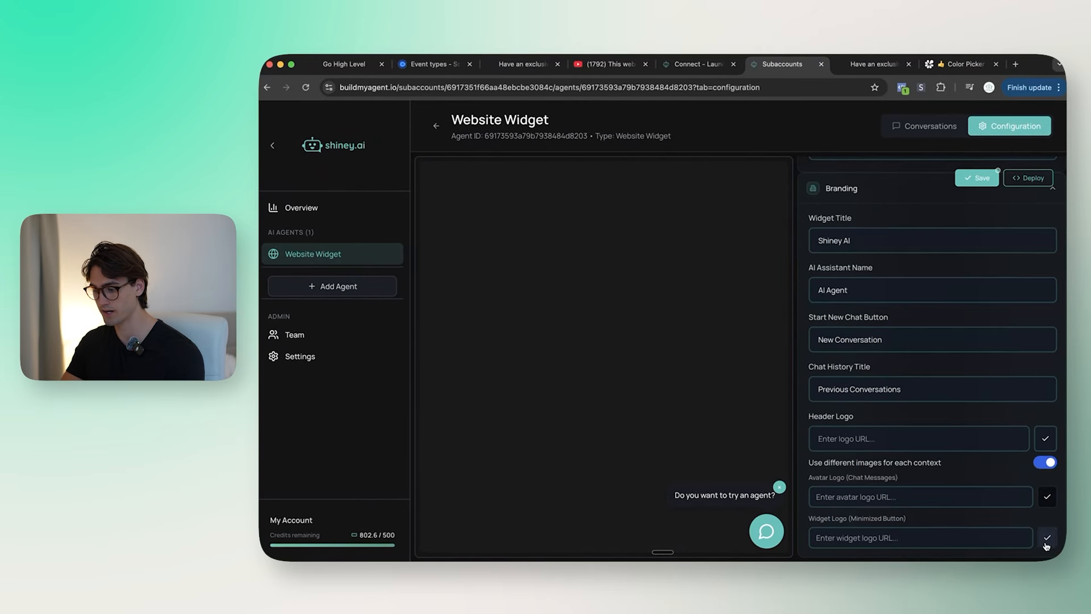
left_click(774, 532)
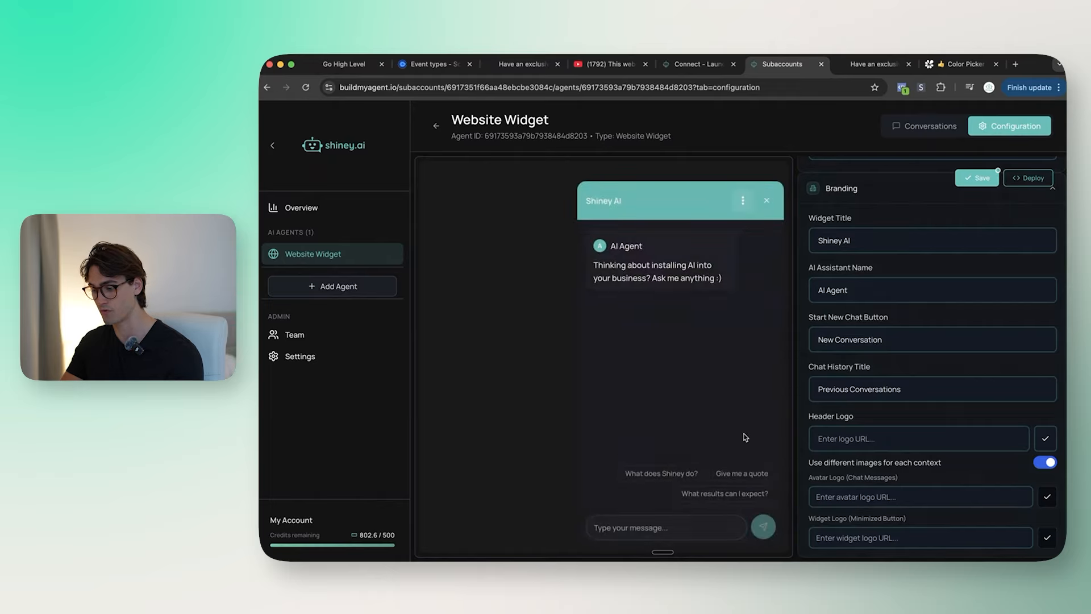
left_click(875, 65)
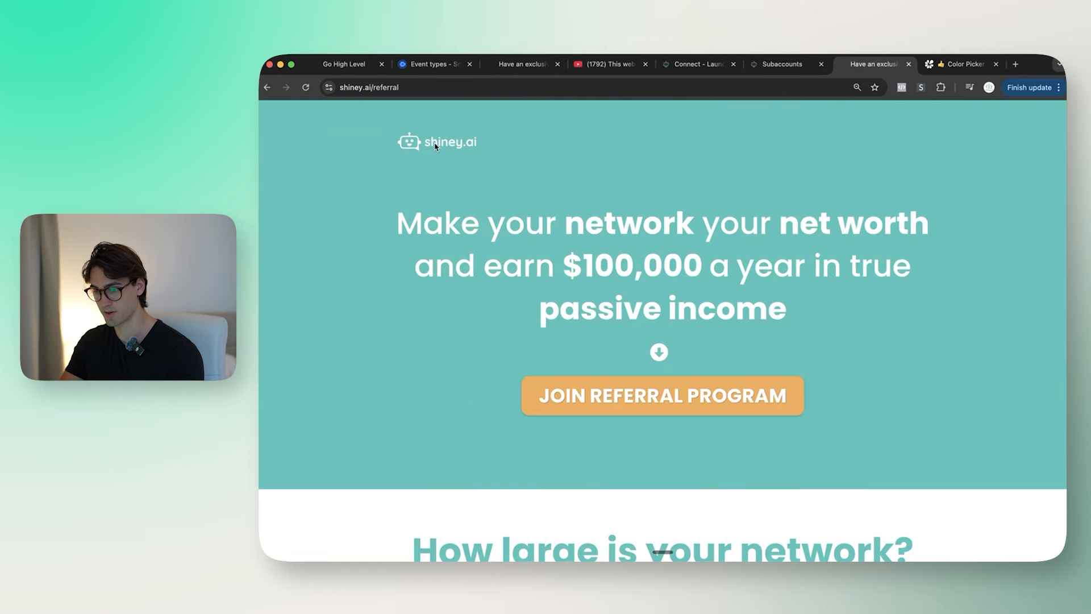
Step: Copy the shiney.ai logo's image address and set it as the widget header logo
right_click(435, 147)
left_click(489, 179)
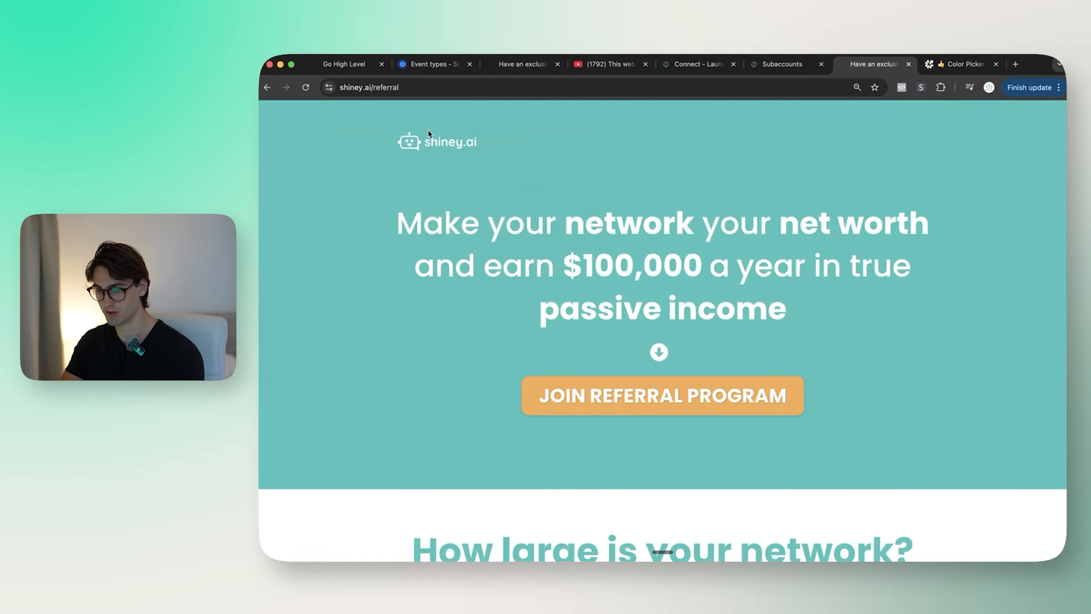
left_click(784, 65)
left_click(880, 436)
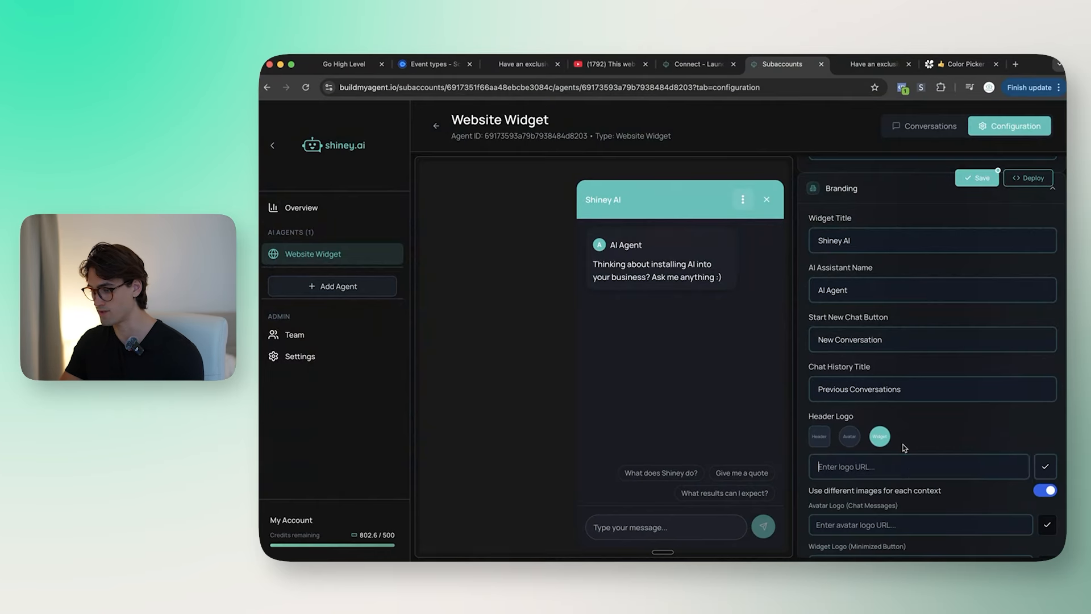
key("super+v")
left_click(1046, 467)
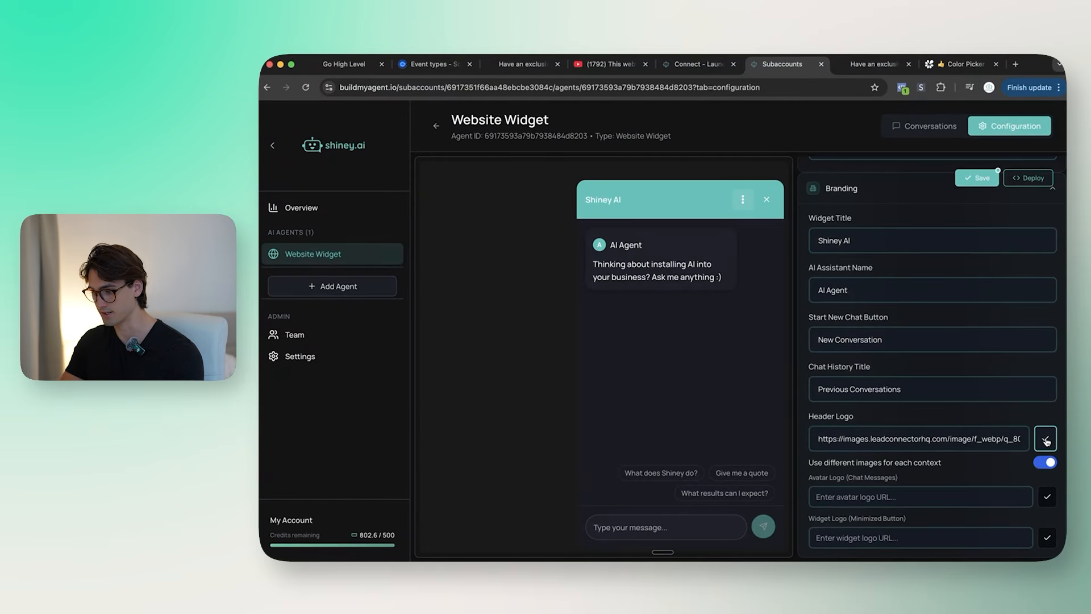
left_click(1046, 439)
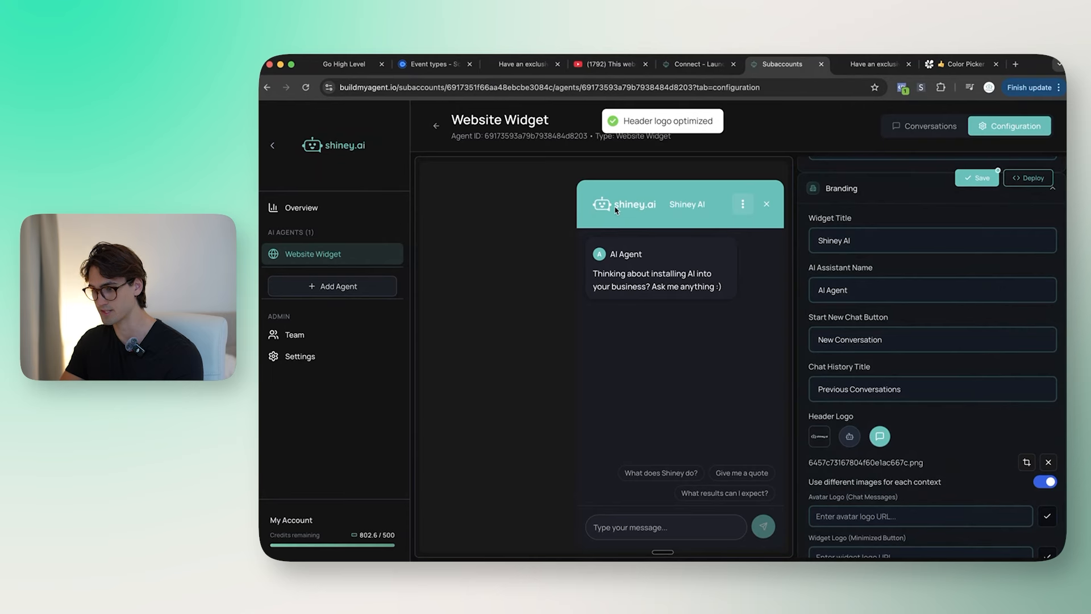
Step: Retitle the widget 'AI Agent' and use the same logo for the chat avatar and launcher
triple_click(853, 241)
type("AI Agent")
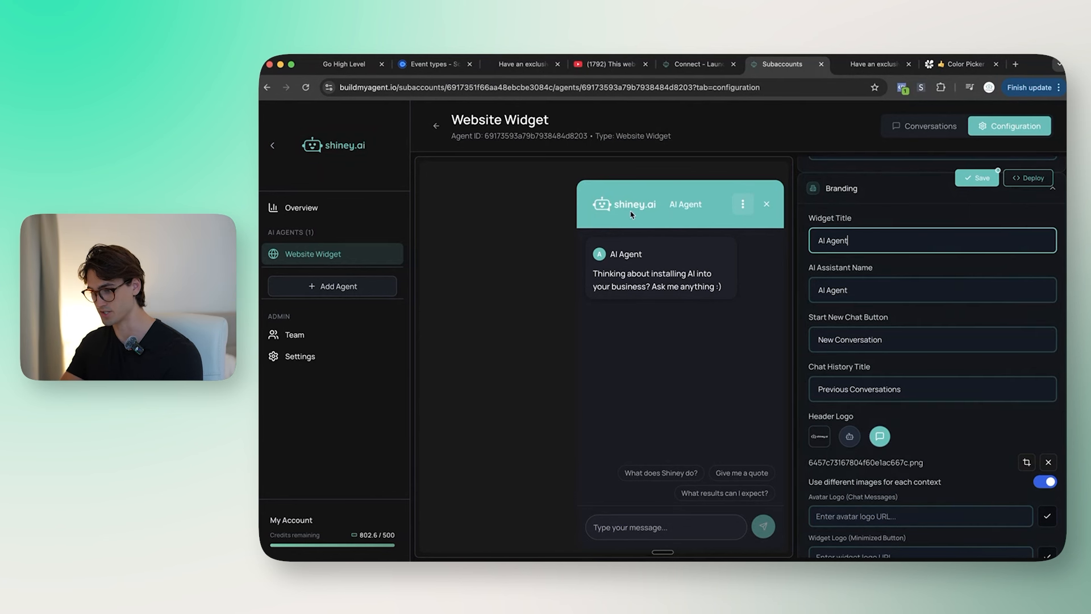
scroll(904, 409, "down", 1)
left_click(930, 499)
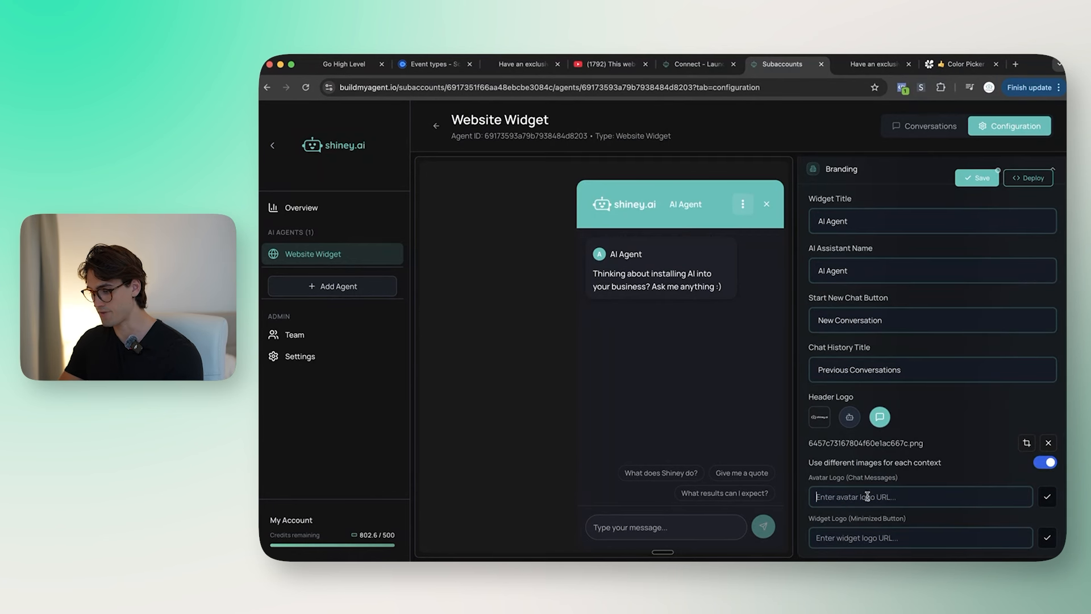
key("super+v")
left_click(1051, 501)
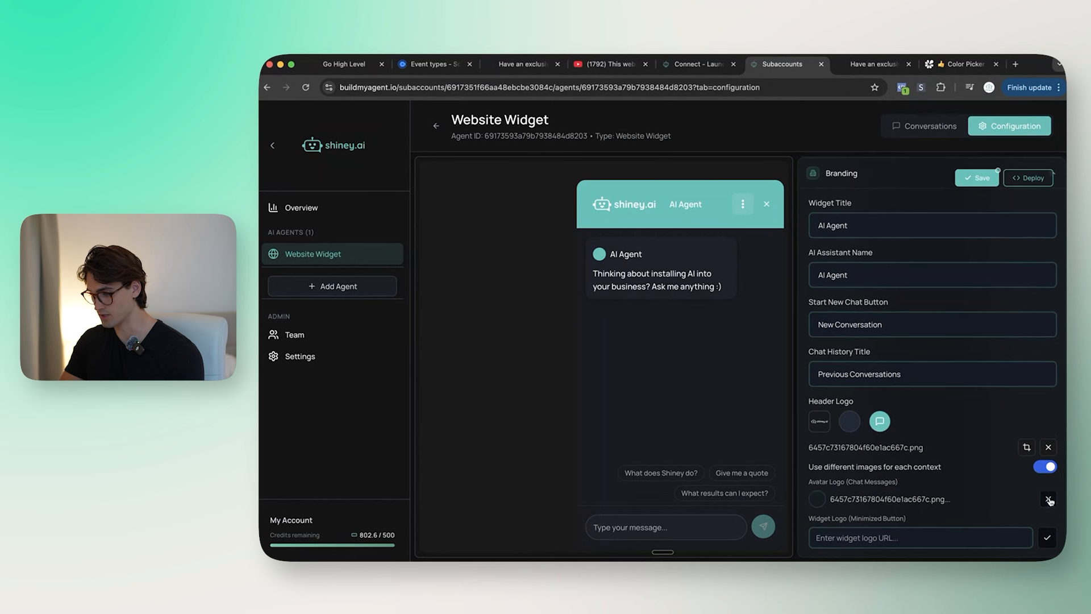
key("super+v")
left_click(1047, 538)
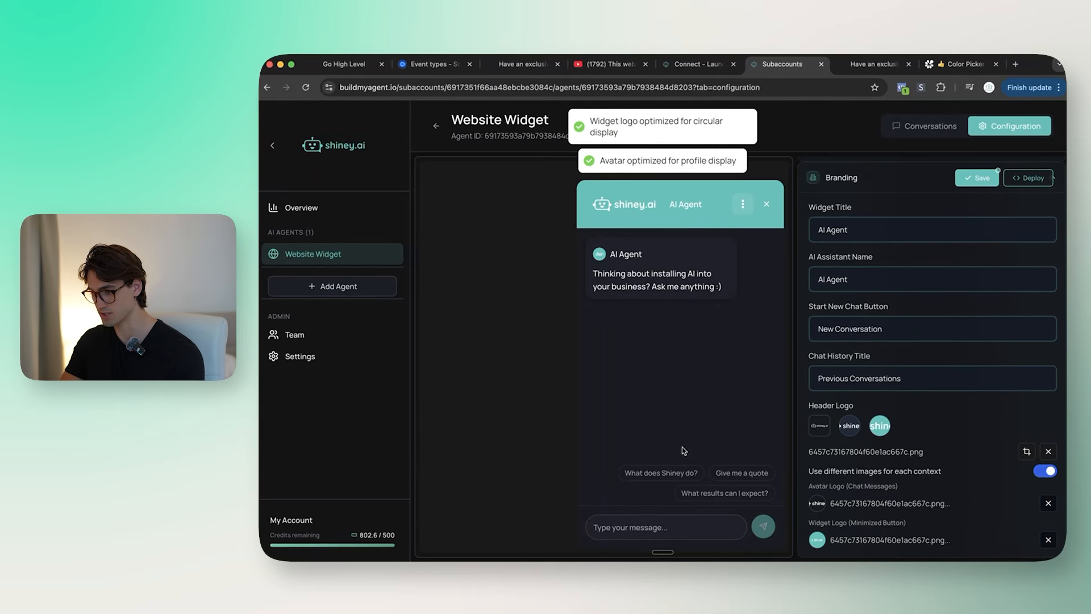
Step: Check the launcher in the preview and open the Adjust Logo & Avatar settings
left_click(767, 204)
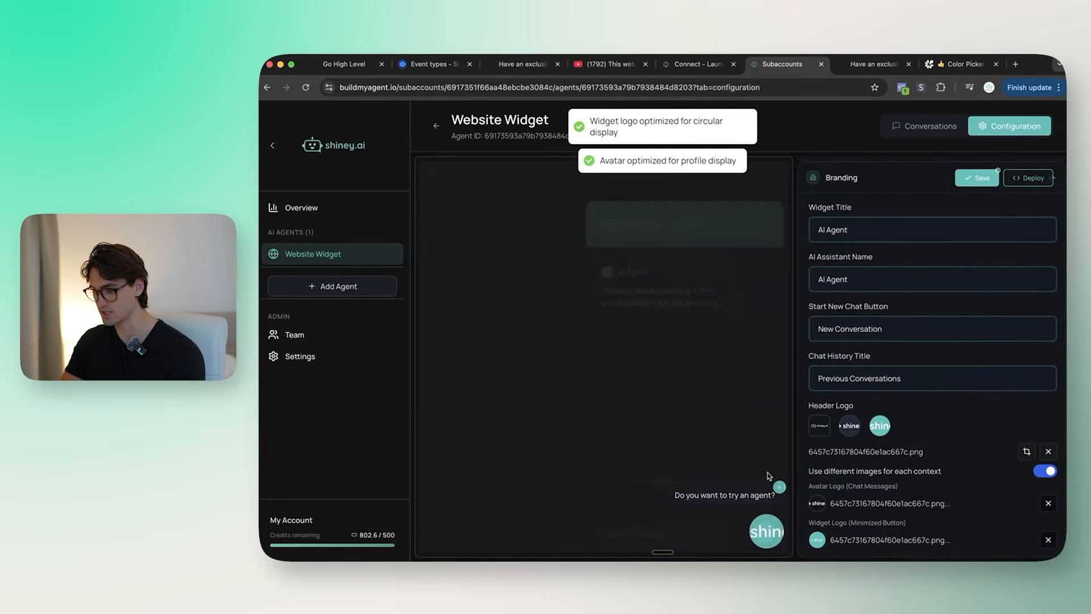
left_click(763, 527)
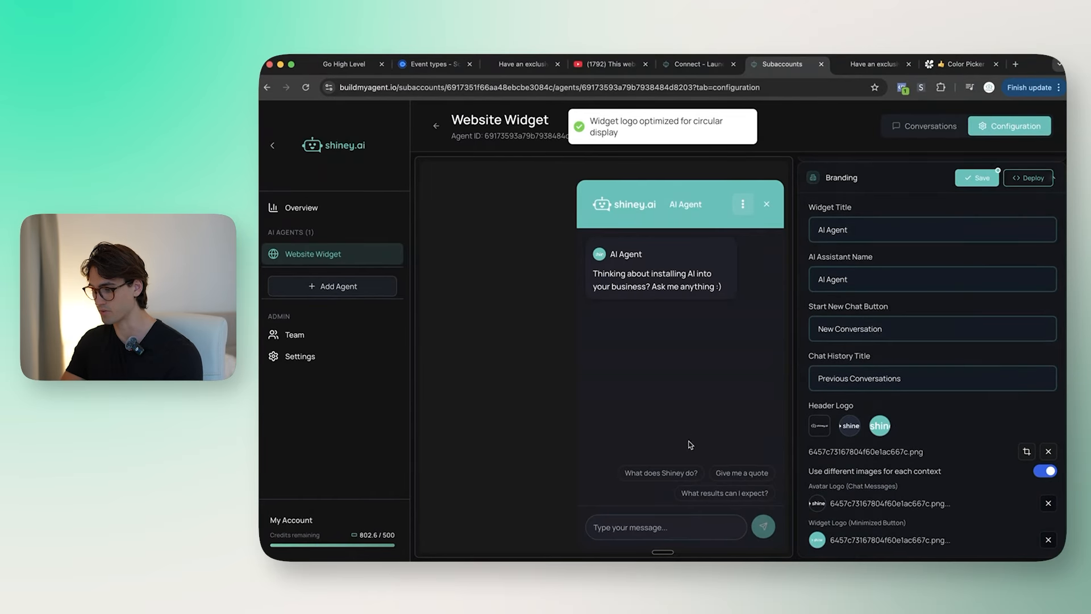
left_click(1027, 452)
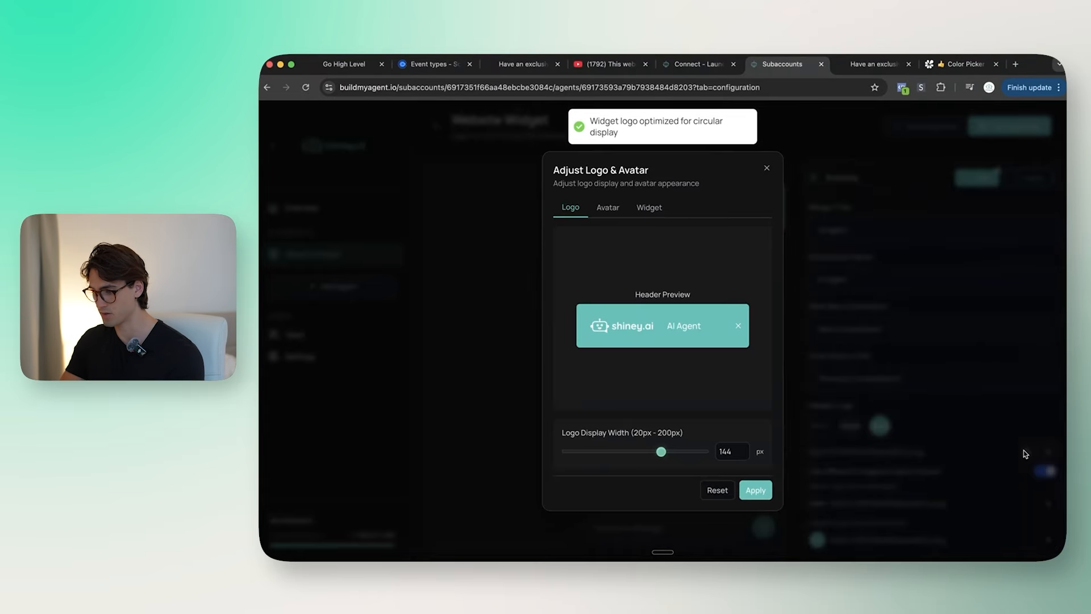
Step: Recentre the robot within the chat avatar circle and apply the avatar adjustment
left_click(601, 214)
left_click_drag(620, 292, 629, 291)
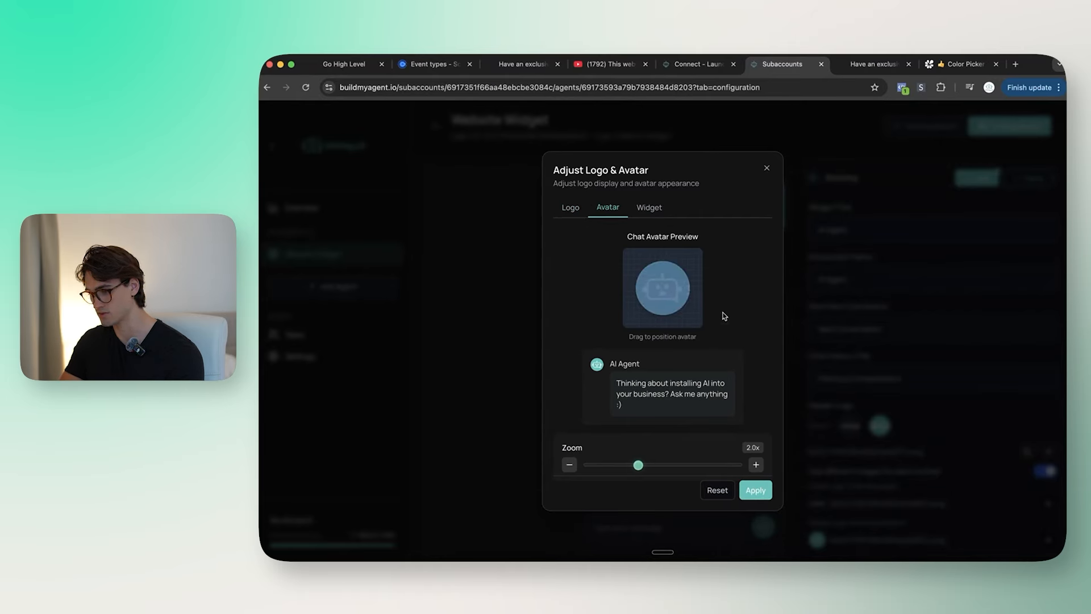
scroll(663, 290, "down", 1)
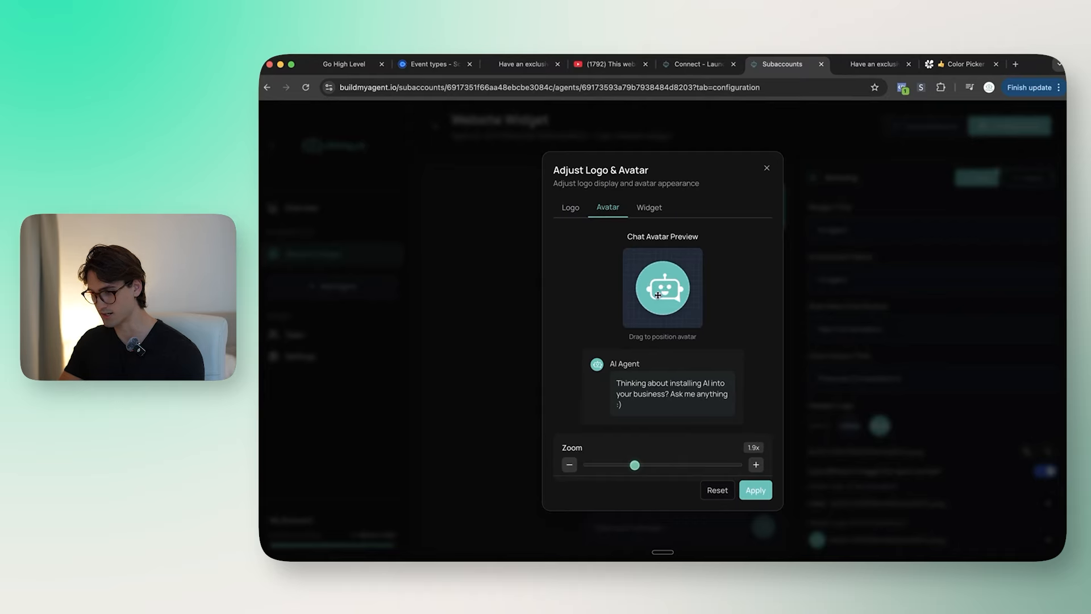
left_click(756, 490)
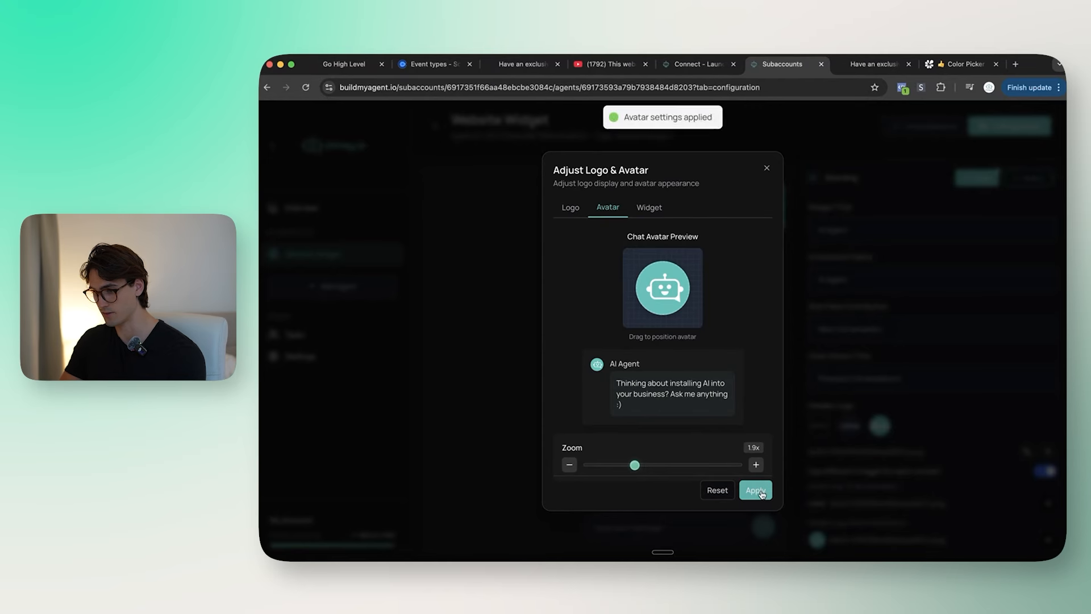
Step: Zoom the minimized widget icon to about 1.0x, centre the robot, and apply it
left_click(651, 210)
left_click_drag(622, 455, 600, 456)
left_click_drag(663, 277, 610, 275)
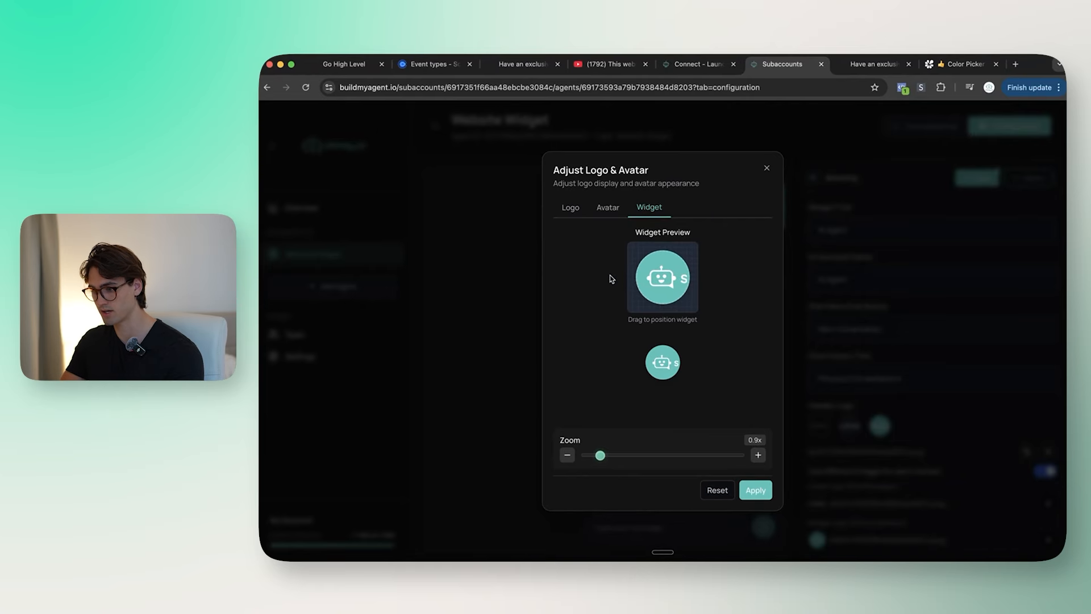
left_click_drag(601, 455, 608, 458)
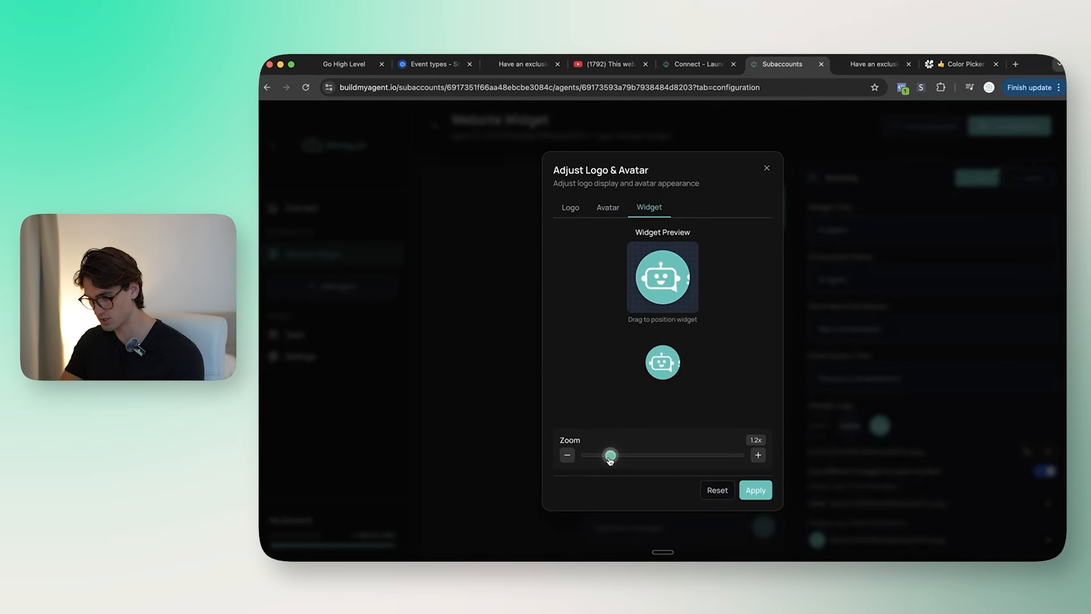
left_click(607, 207)
left_click_drag(660, 282, 662, 282)
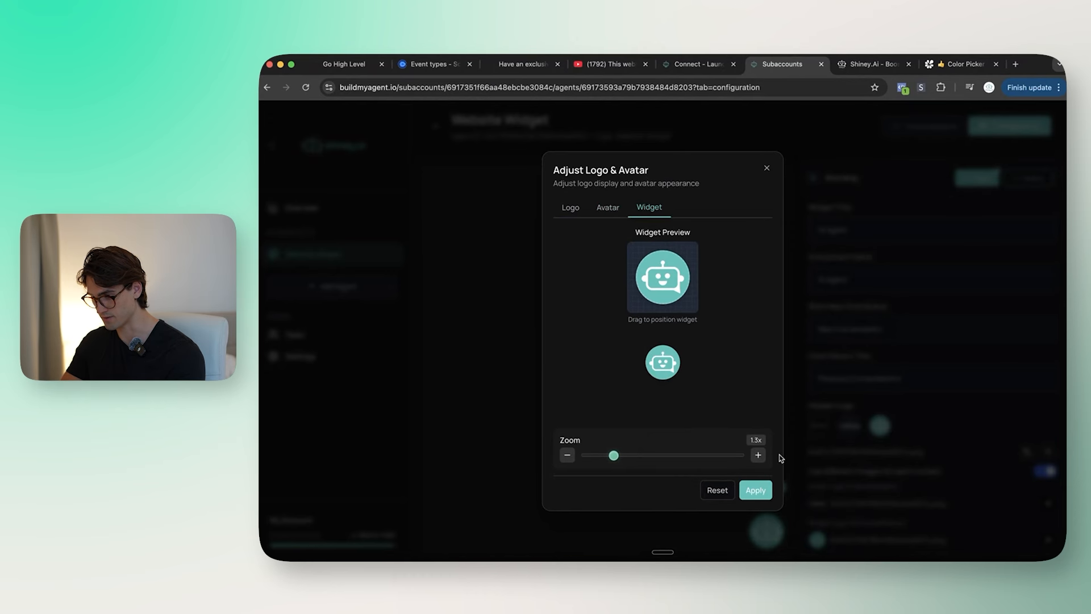
left_click(755, 490)
left_click(765, 205)
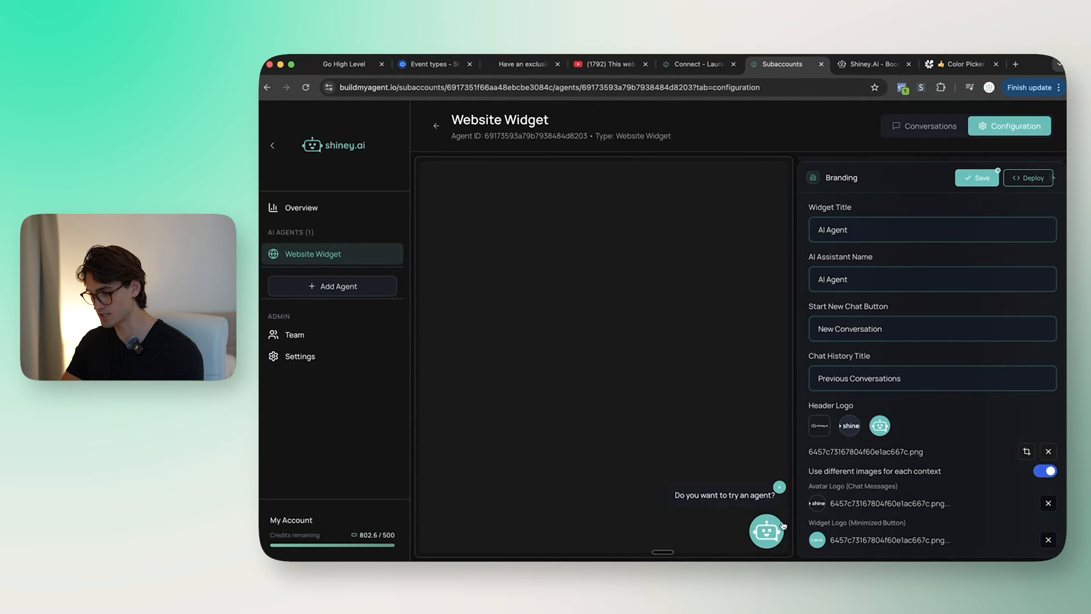
Step: Delete the 'AI Agent' widget title so only the logo shows, save, and bring up the embed code
left_click(782, 526)
left_click_drag(849, 230, 820, 233)
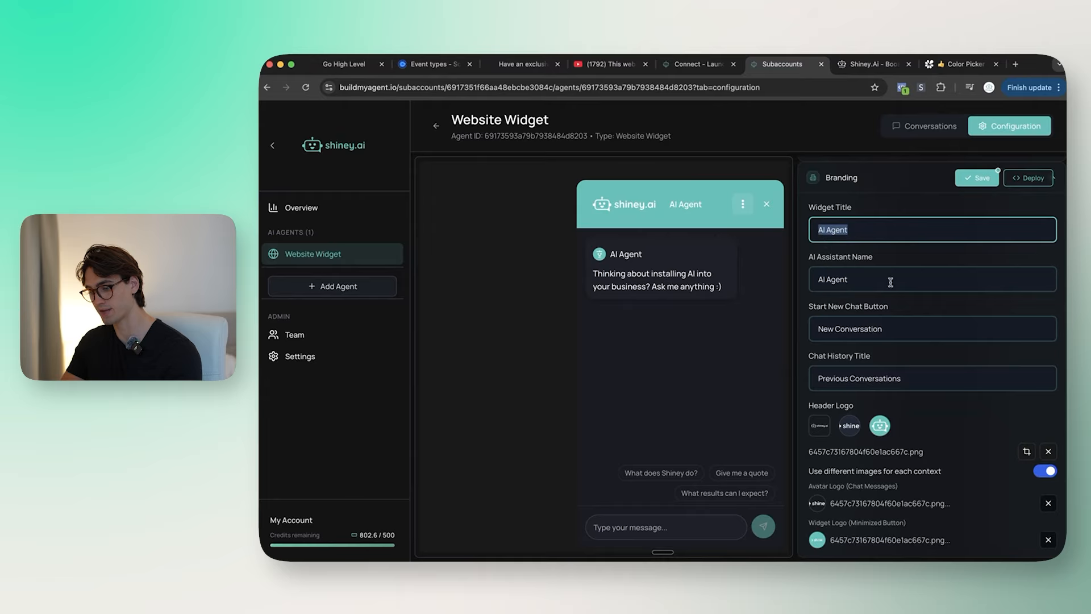
key("BackSpace")
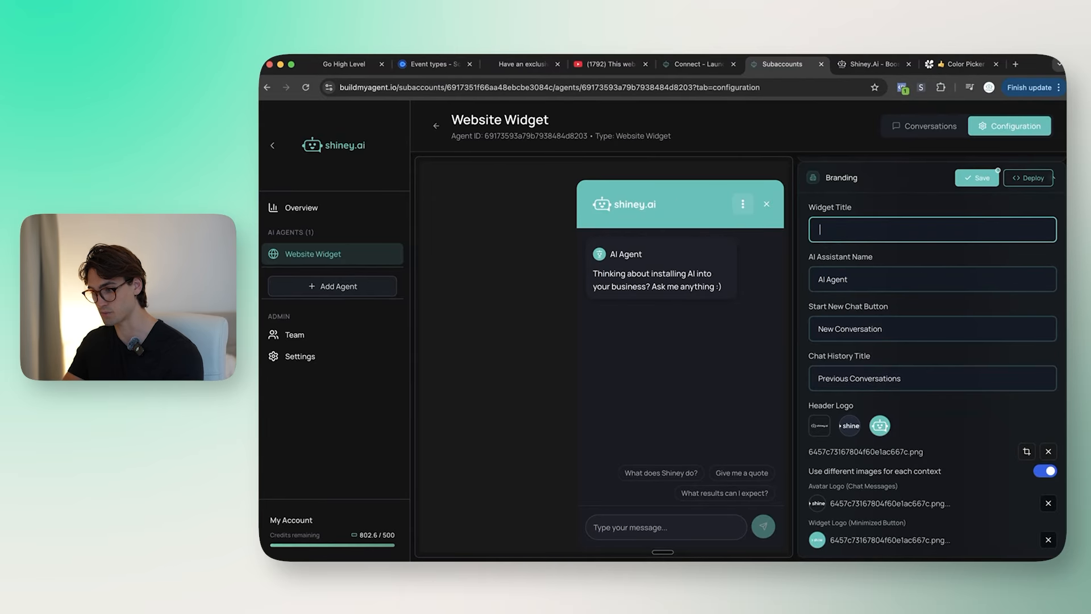
left_click_drag(654, 202, 715, 208)
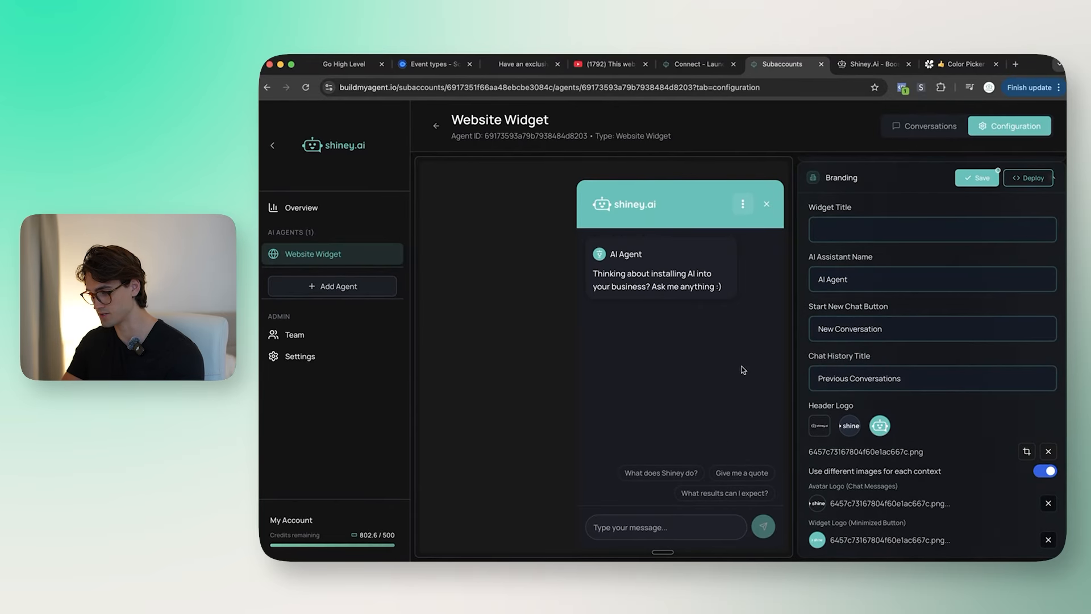
left_click(771, 206)
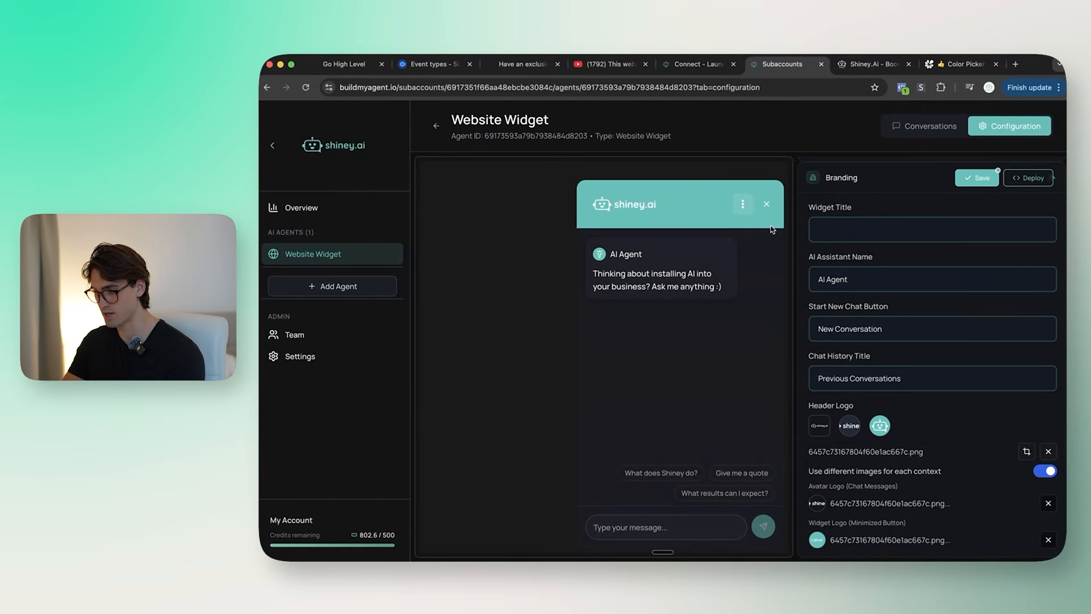
left_click(765, 206)
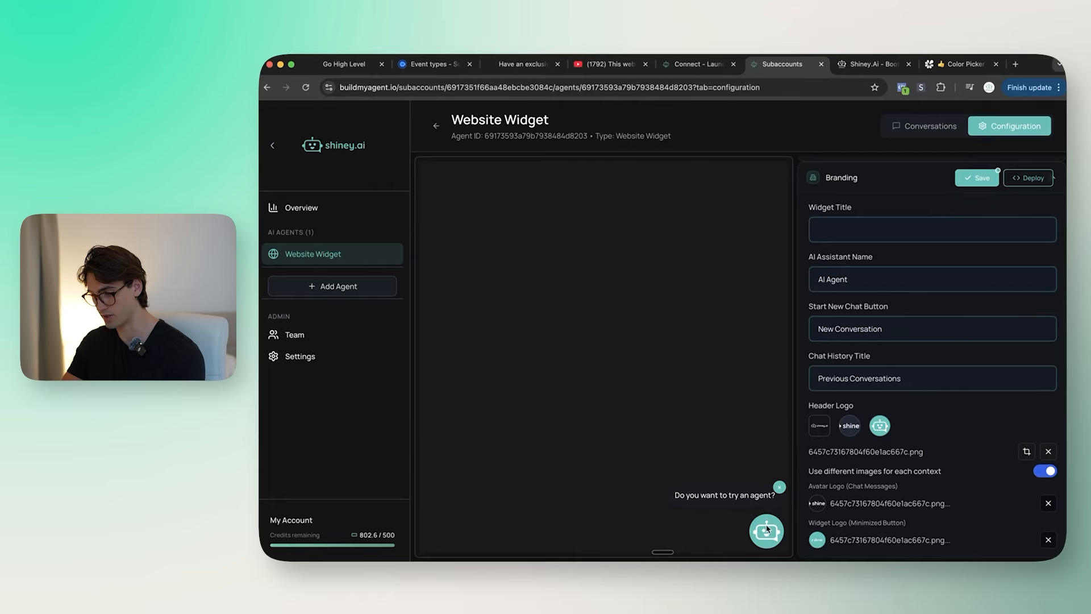
left_click(981, 176)
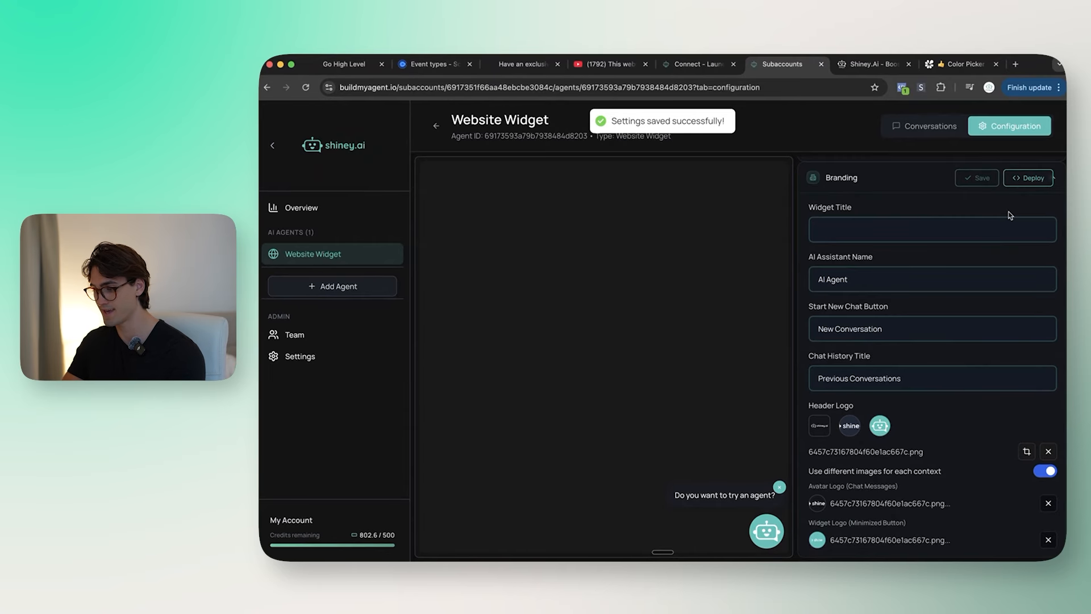
left_click(1031, 178)
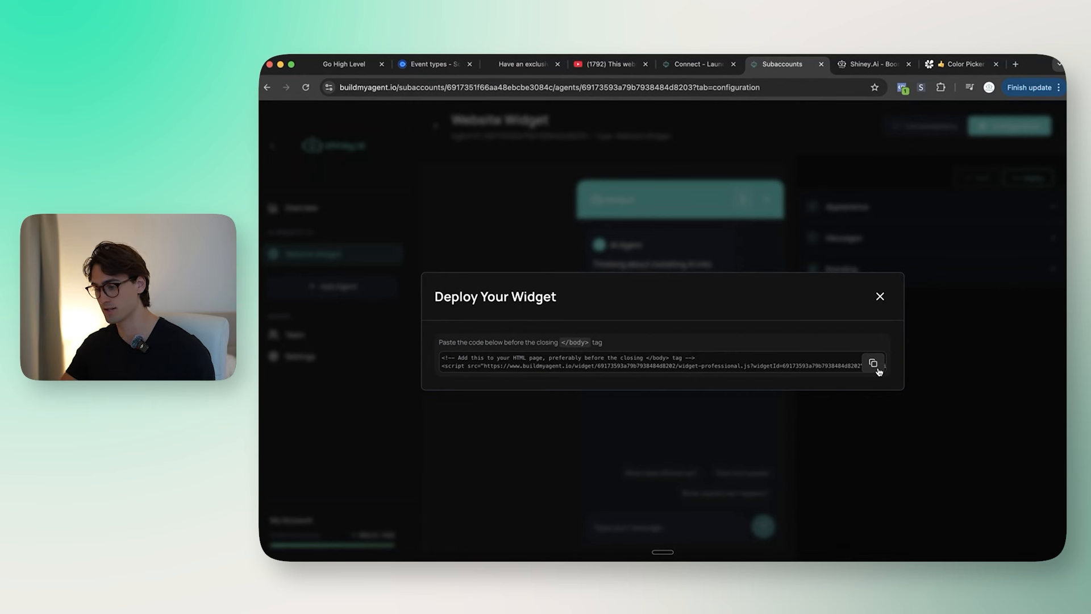
Step: Copy the widget's embed script from Deploy Your Widget and move to the Go High Level dashboard
left_click(877, 369)
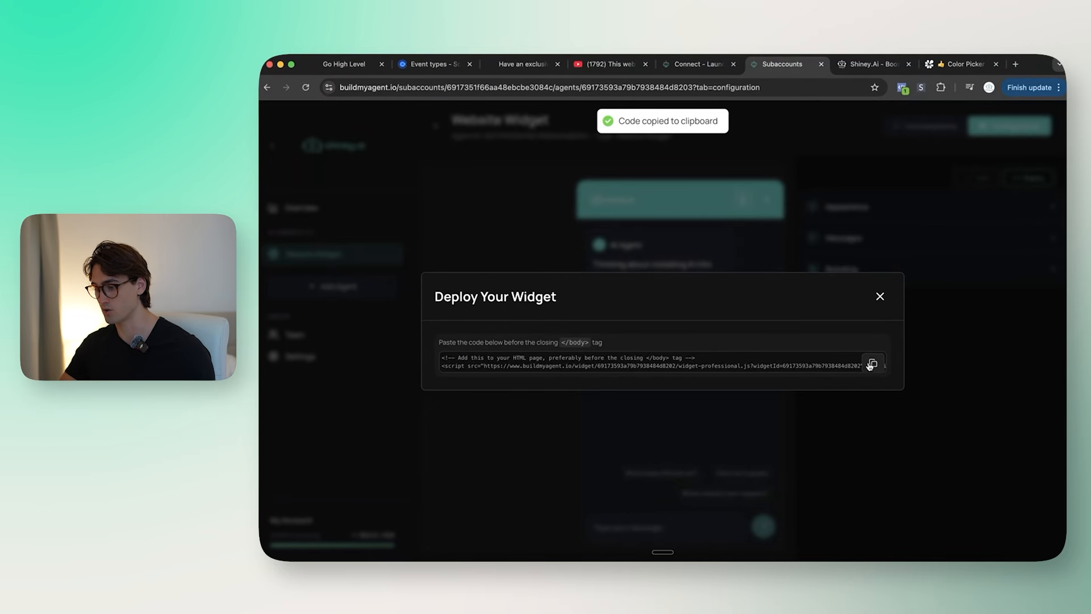
left_click(356, 72)
key("super+Tab")
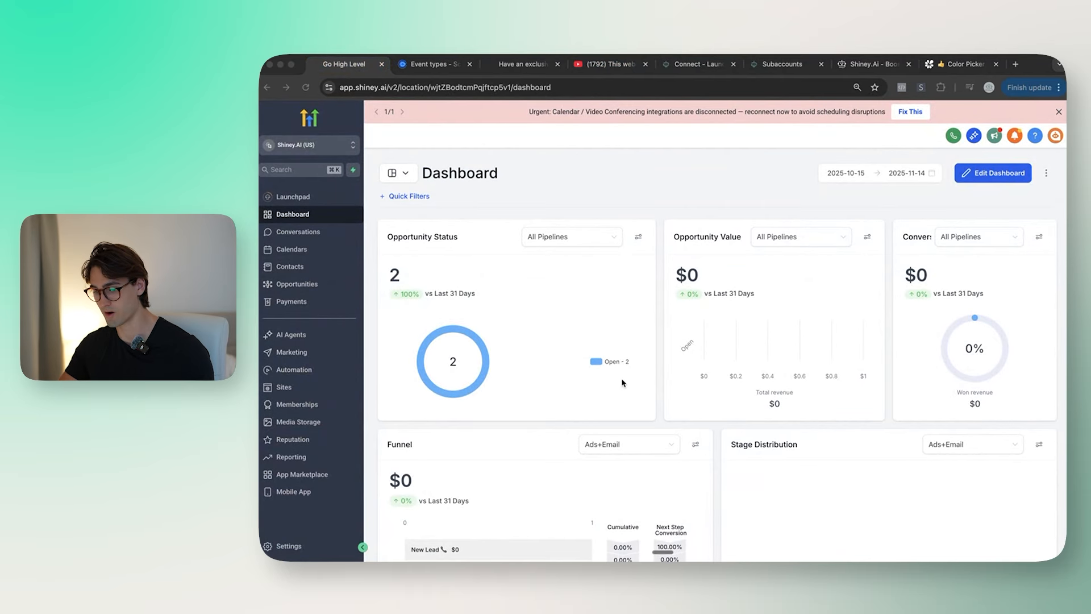
Step: Open the Shiney Website's Meet Shiney page in the page editor
left_click(294, 391)
left_click(442, 280)
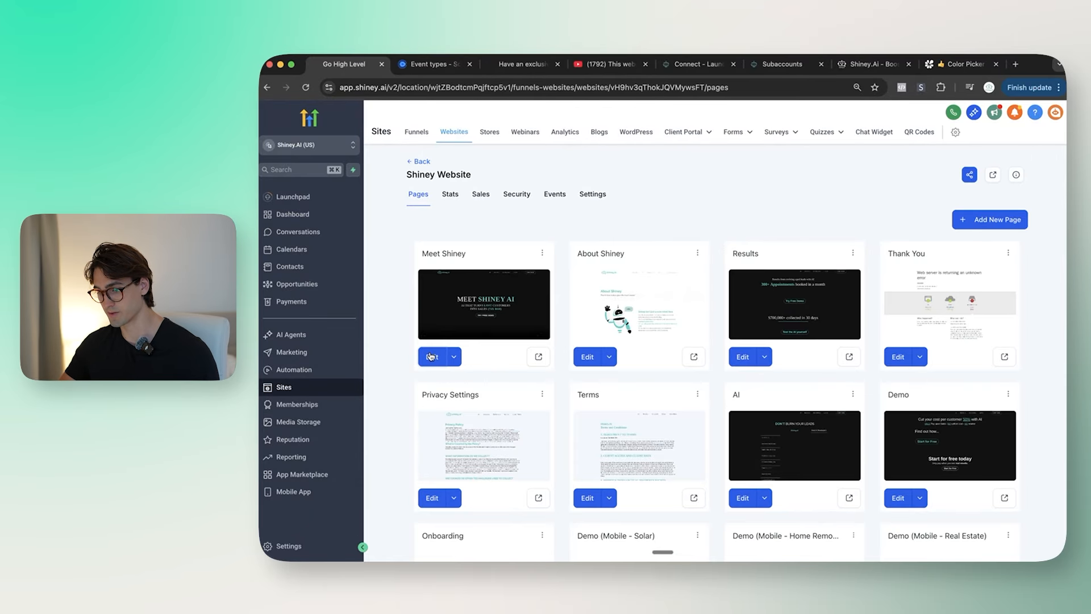
left_click(432, 356)
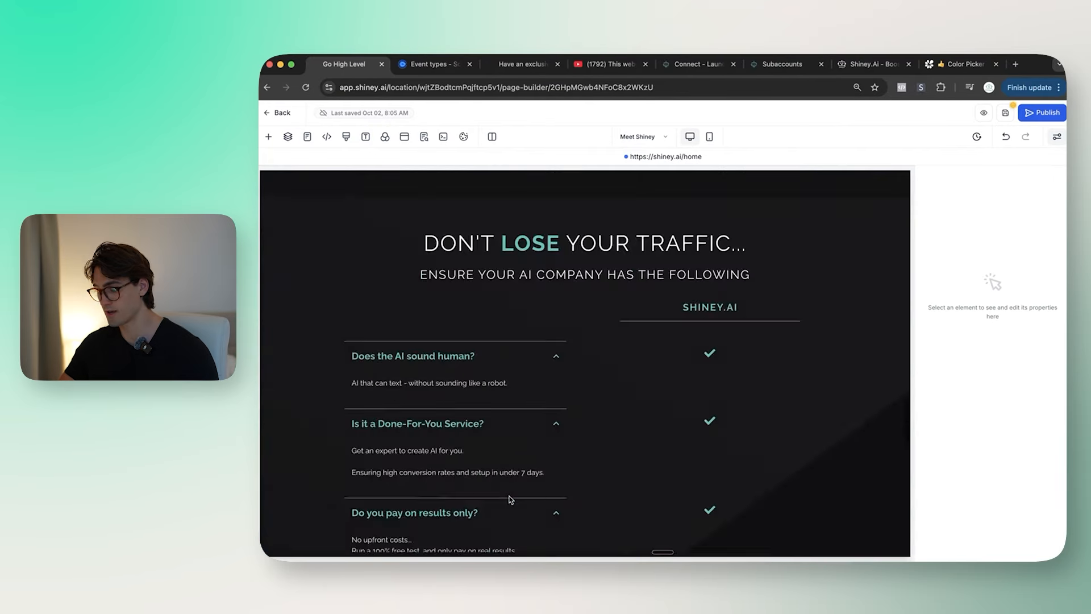
scroll(529, 512, "down", 20)
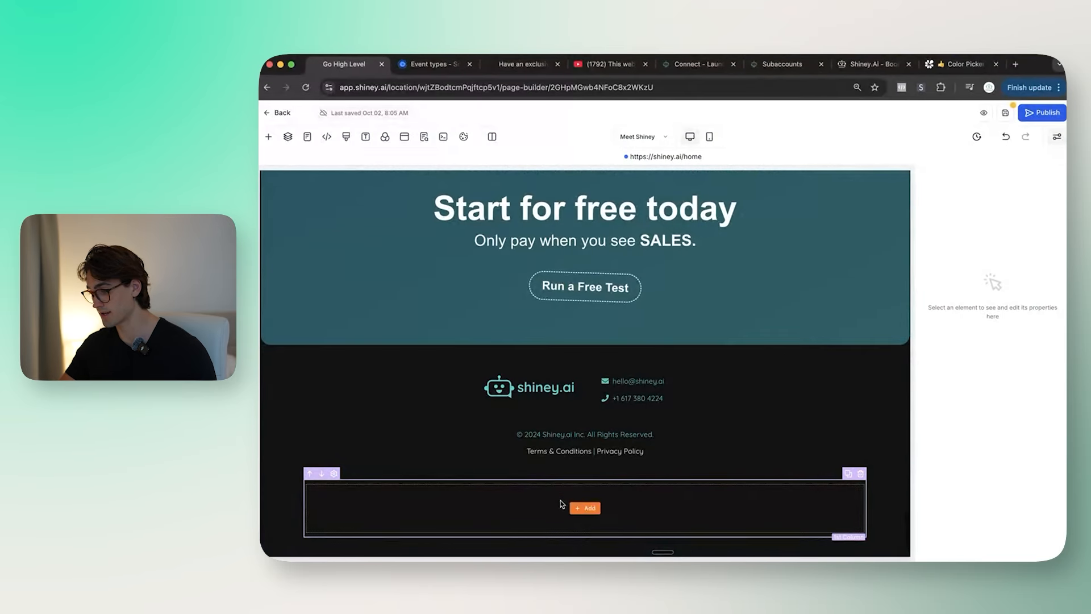
Step: Add a custom code element to the empty footer column containing the pasted widget script
left_click(584, 508)
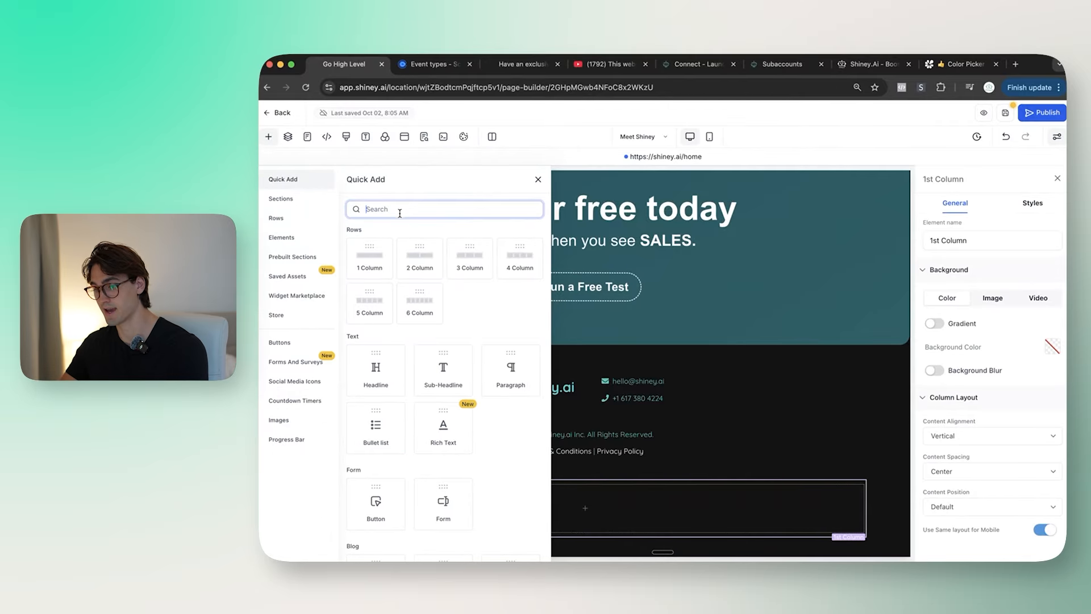
type("code")
left_click(381, 283)
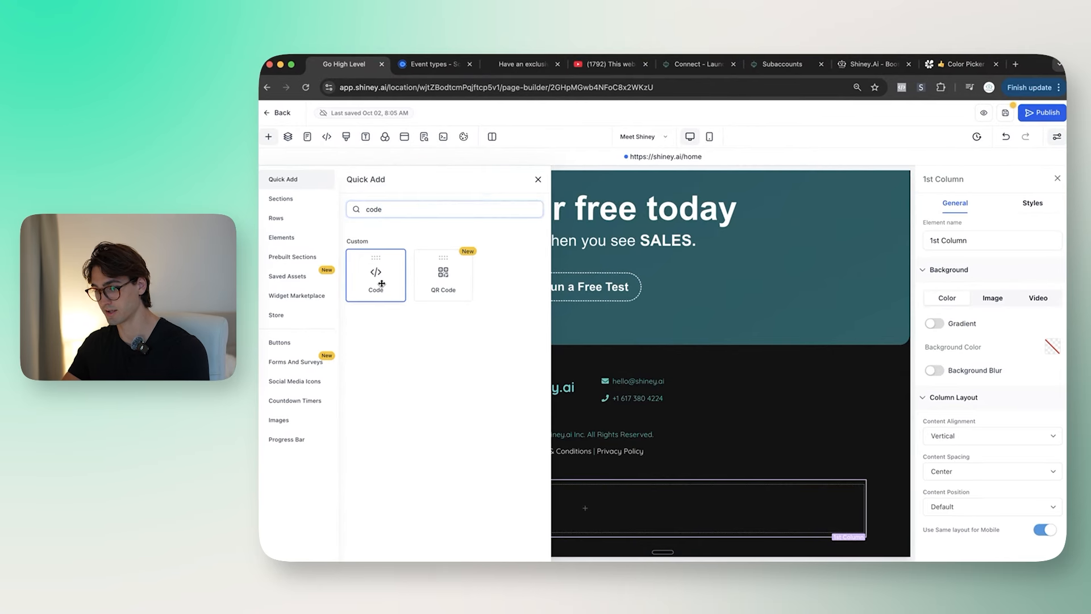
left_click_drag(382, 283, 585, 512)
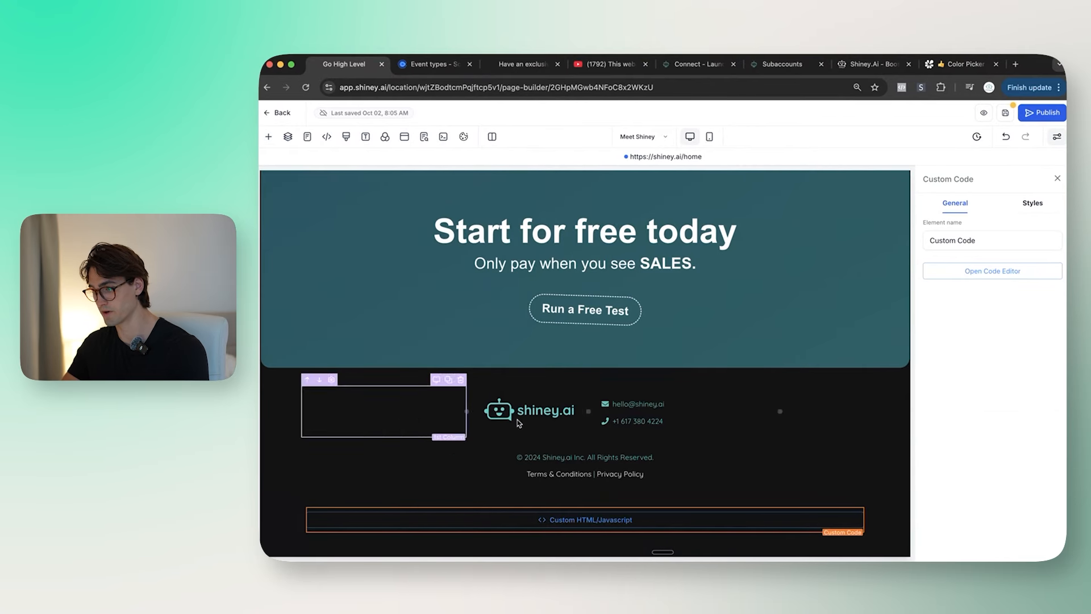
left_click(996, 273)
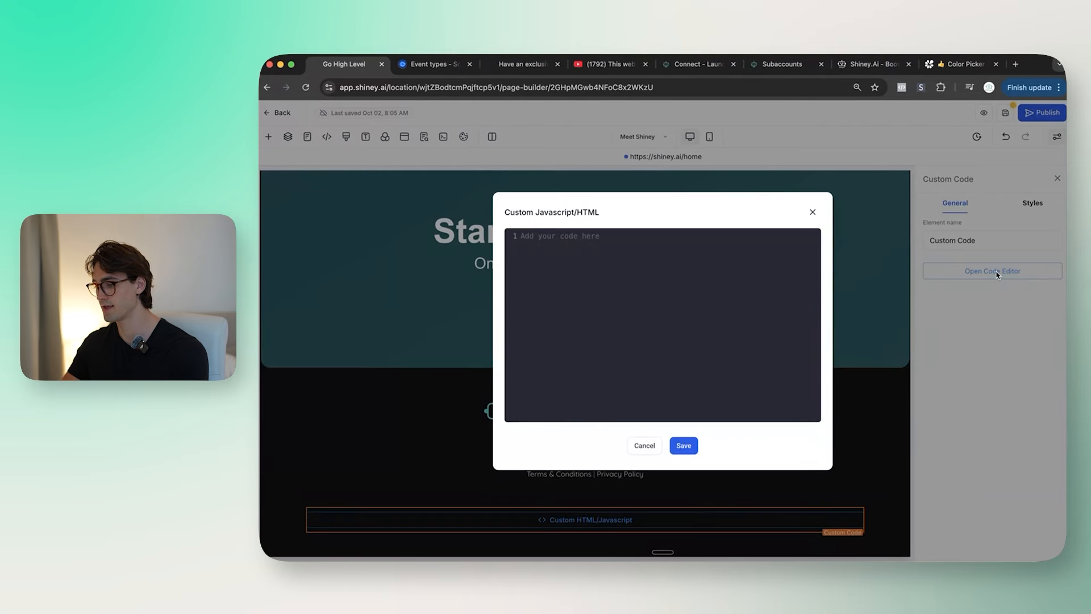
key("super+v")
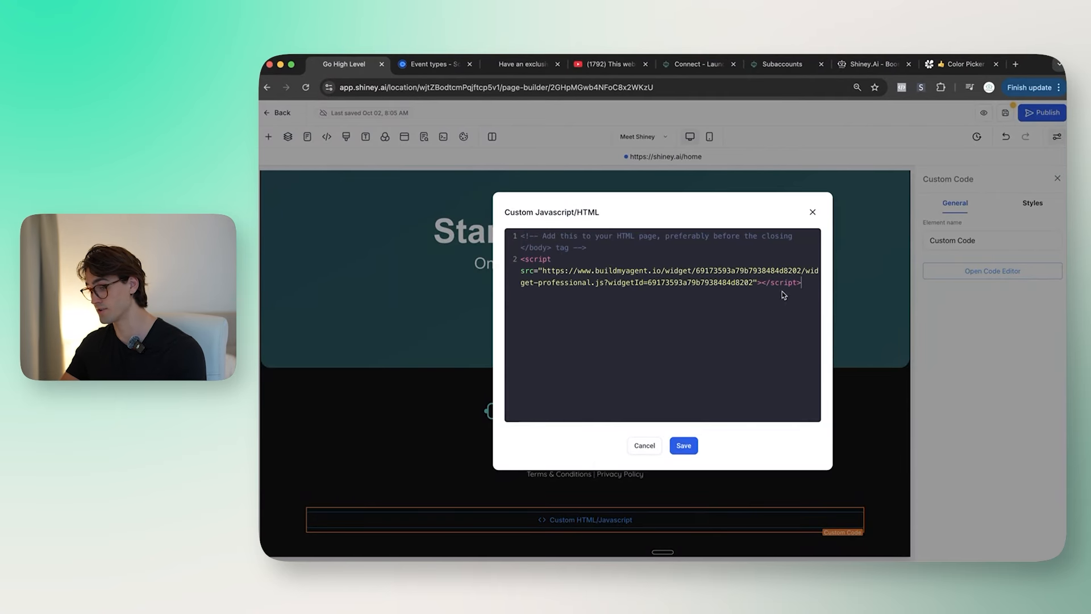
left_click(684, 446)
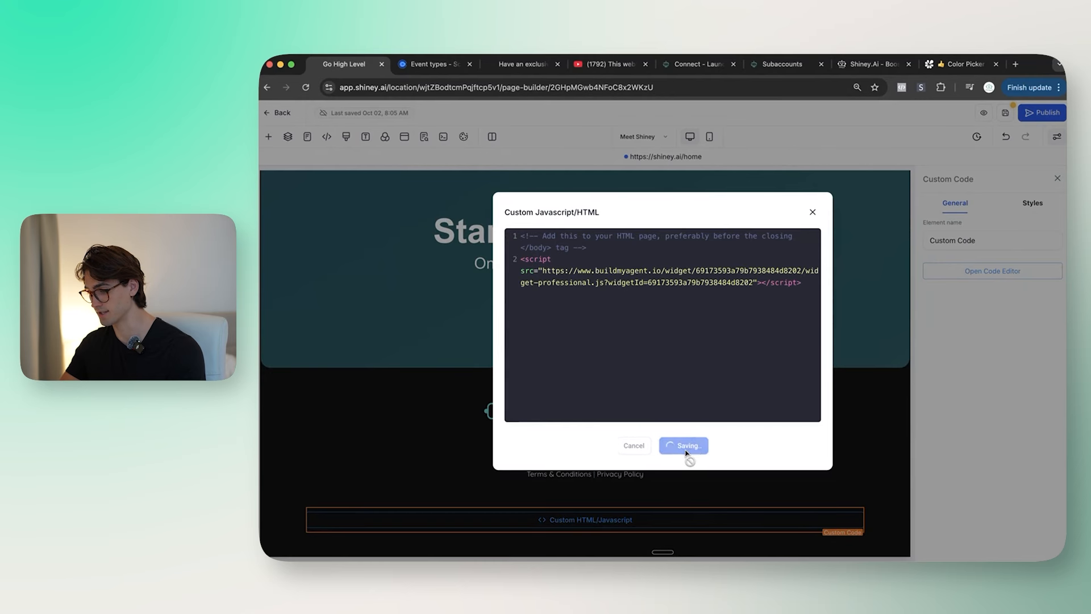
Step: Save the Meet Shiney page and reload the live shiney.ai homepage
left_click(1005, 113)
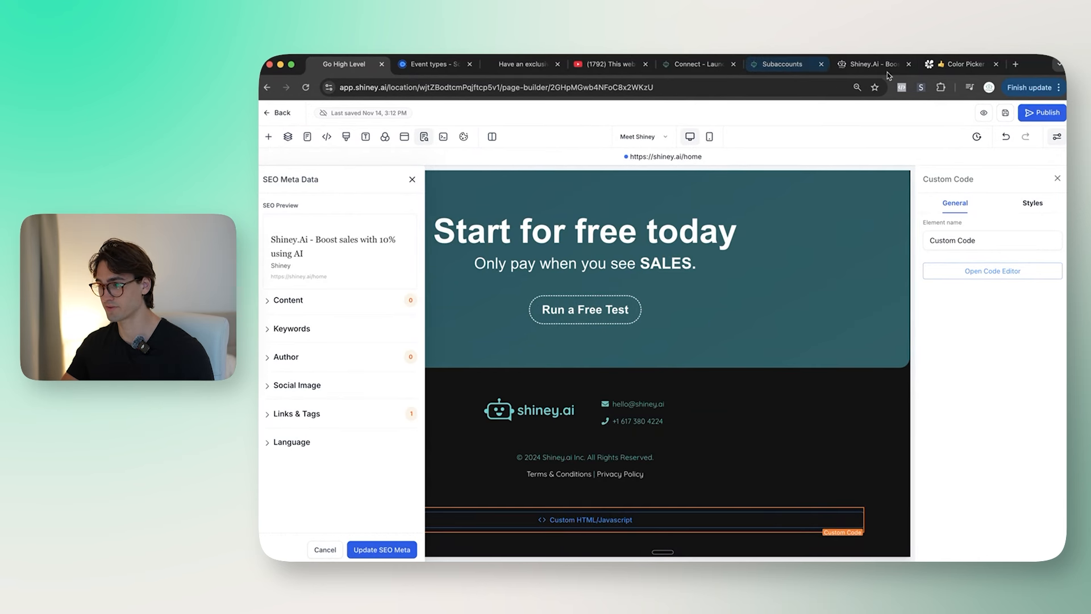
left_click(873, 65)
left_click(713, 87)
key("Return")
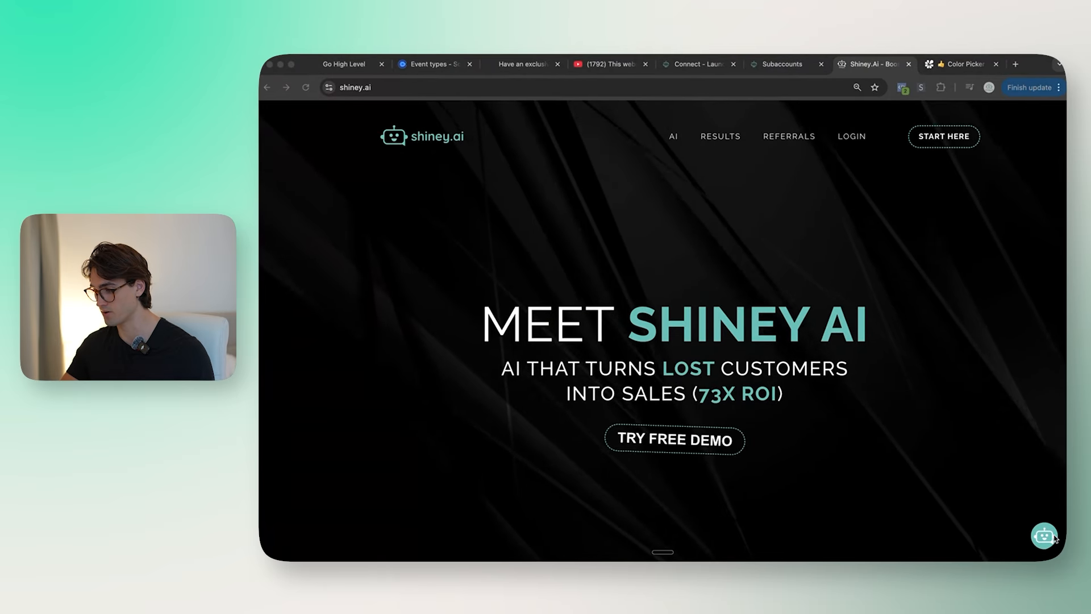
Step: Open the chat widget on shiney.ai and type 'What do you guys dO?' into the message box
left_click(1053, 538)
left_click(1047, 227)
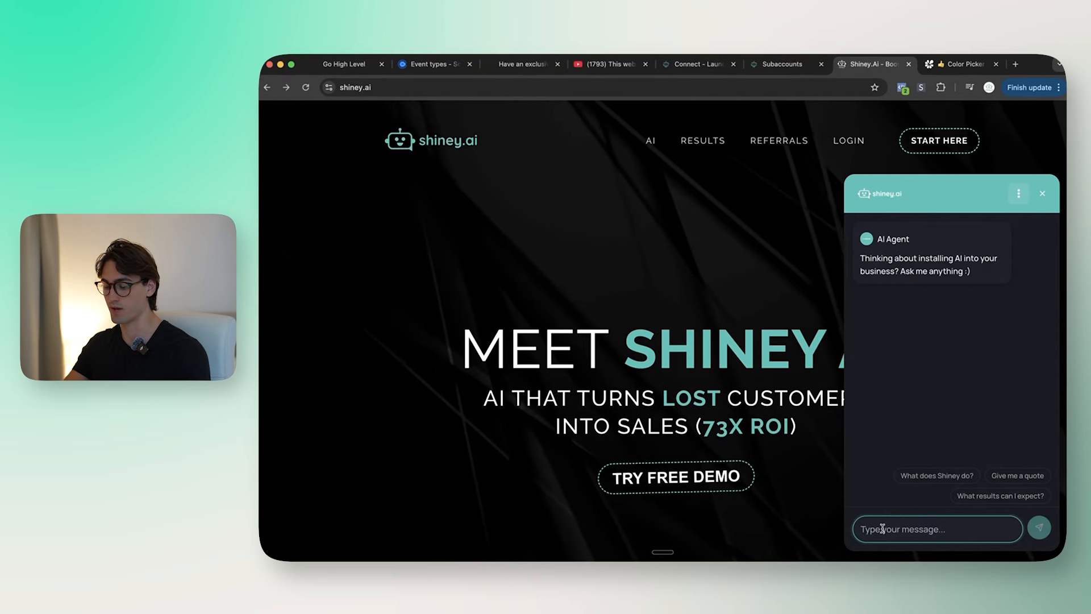
type("What d")
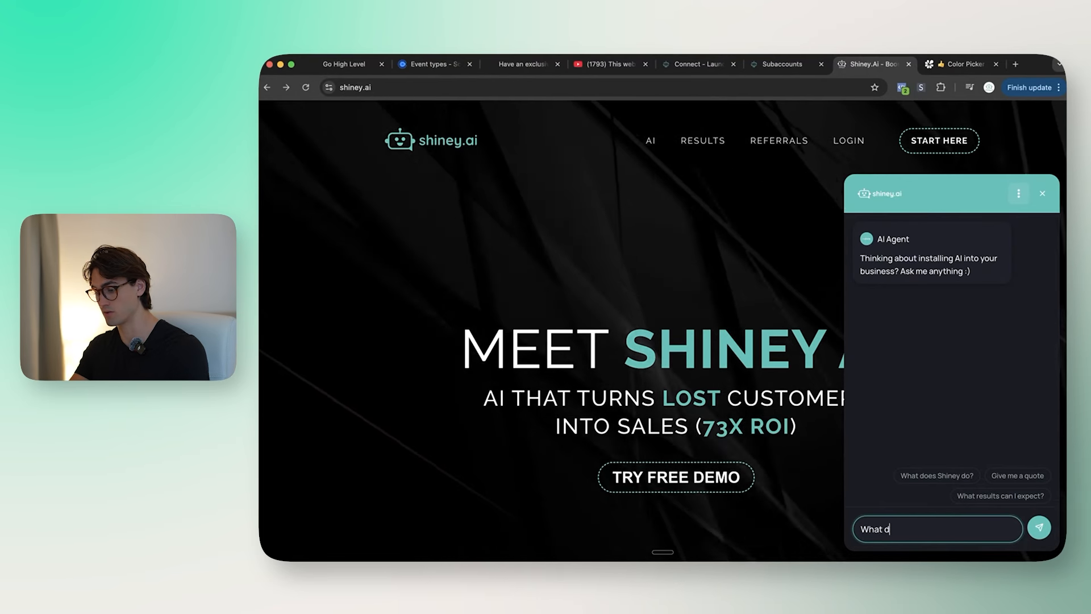
type("o you guys dO?")
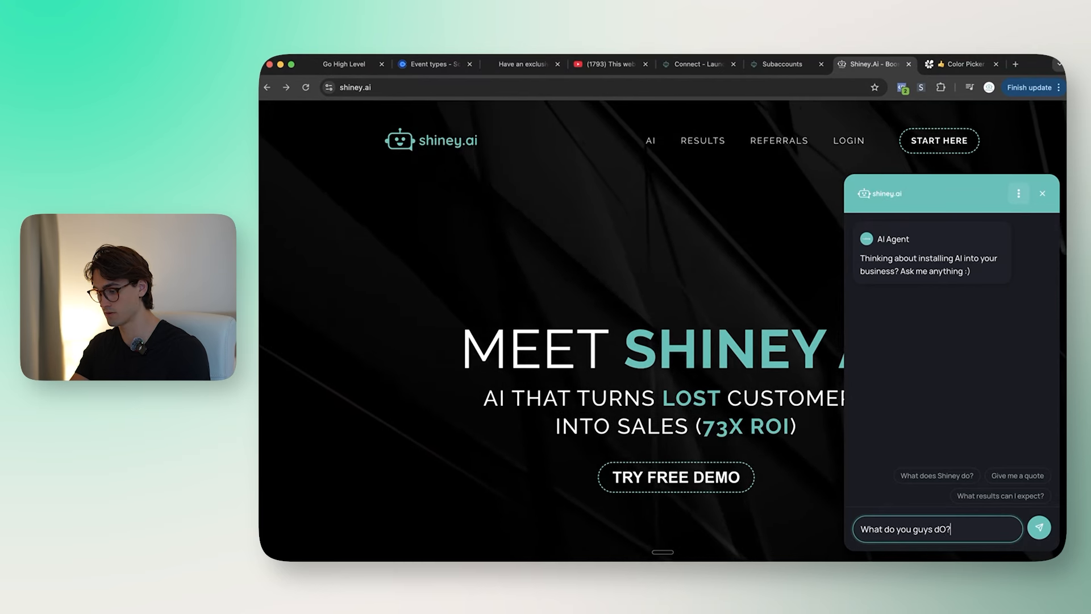
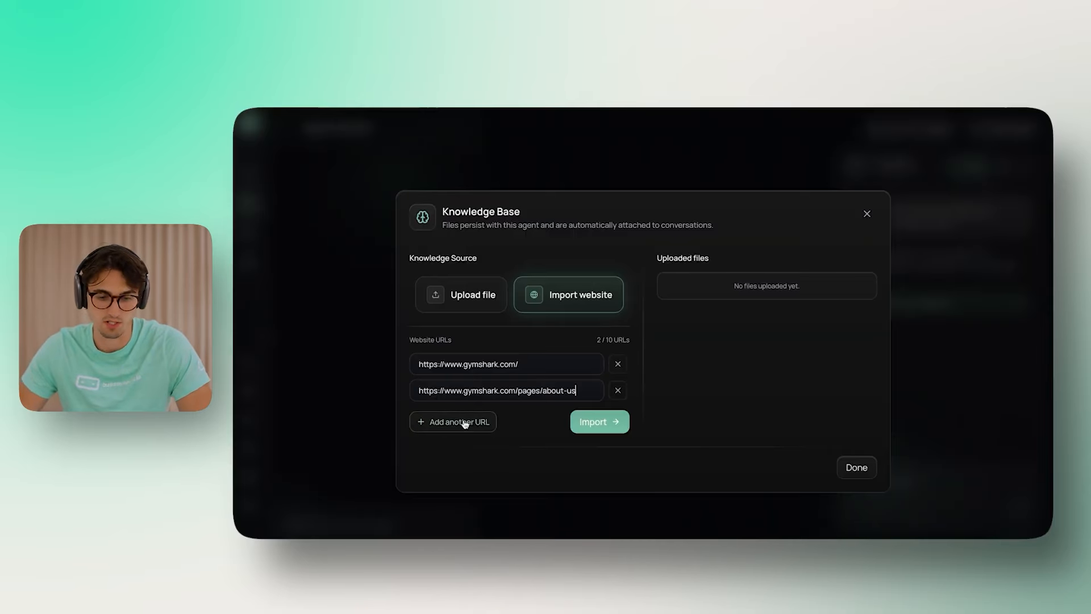
Step: Add the Gymshark stores and sustainability page URLs as the third and fourth entries
left_click(464, 424)
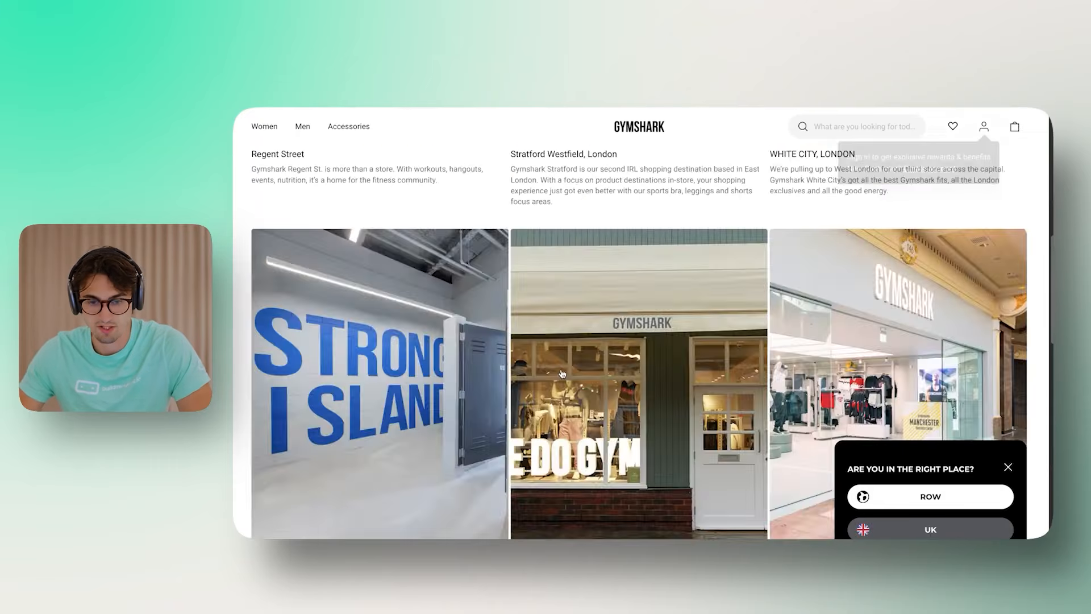
scroll(562, 374, "down", 9)
scroll(594, 377, "up", 19)
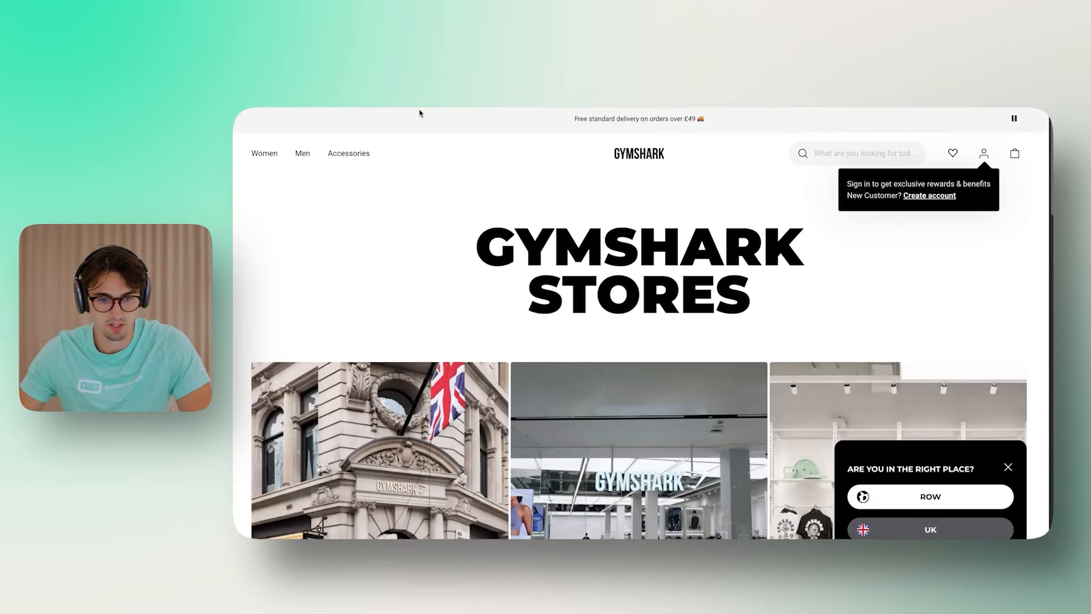
left_click(420, 100)
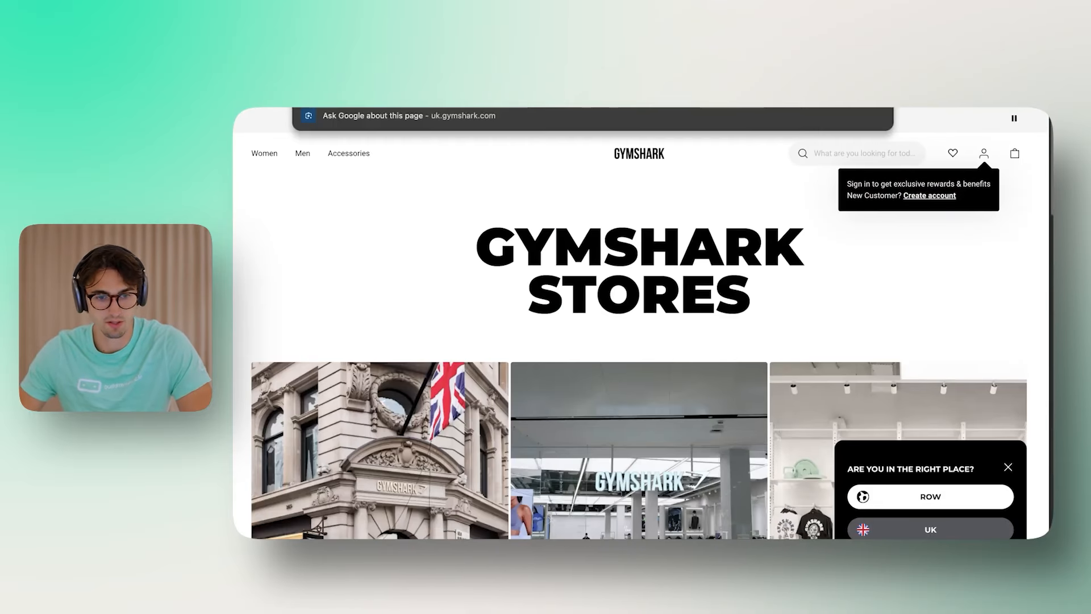
left_click(380, 85)
left_click(500, 408)
type("https://uk.gymshark.com/pages/stores")
left_click(459, 439)
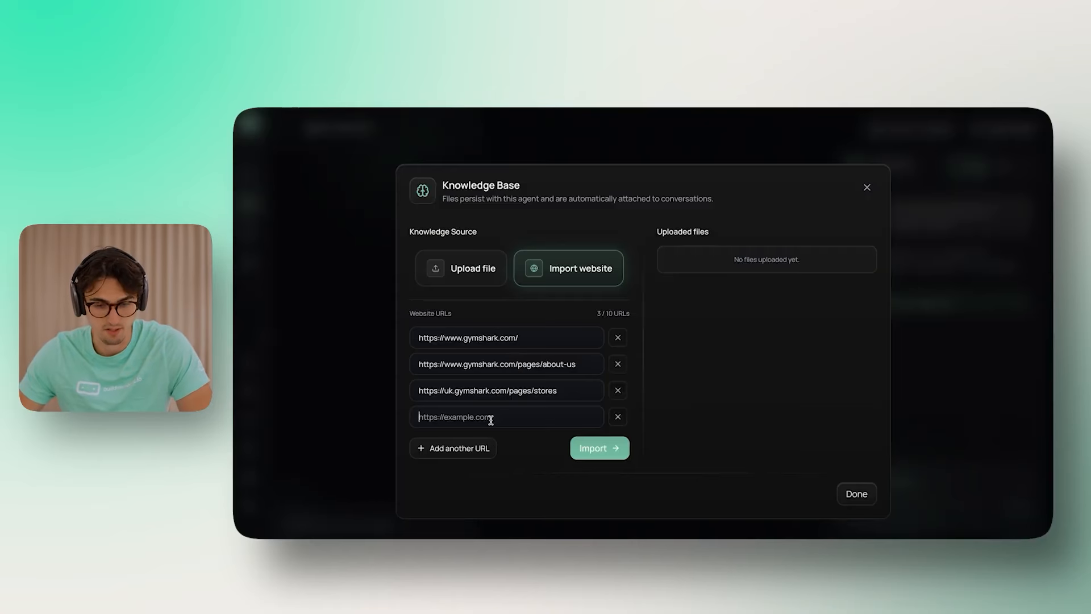
key("ctrl+v")
left_click(453, 448)
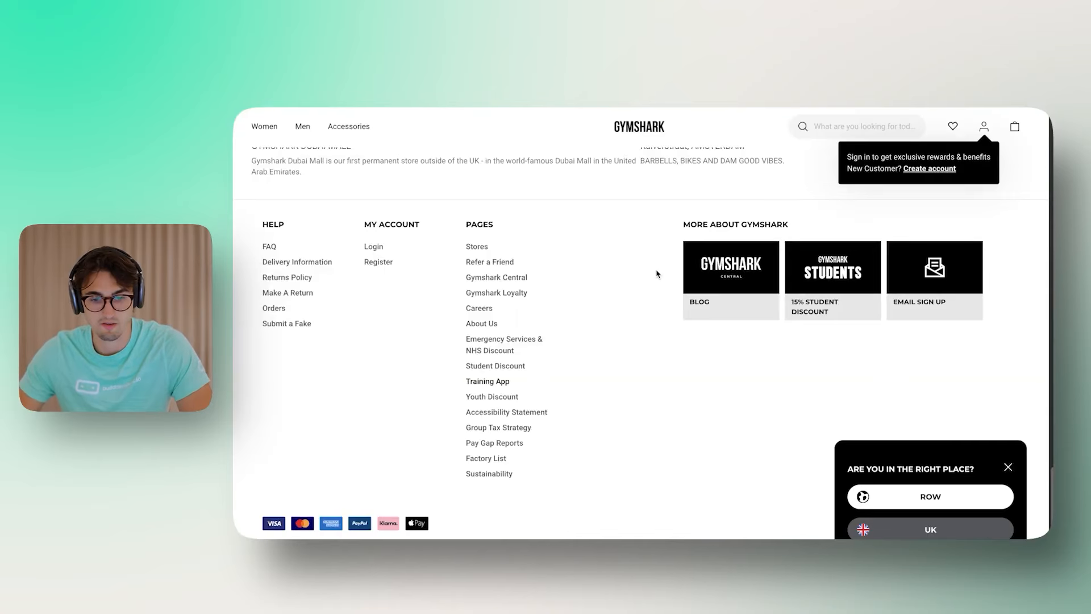
Step: Add the Gymshark blog article URL as the fifth entry
scroll(631, 257, "down", 15)
scroll(643, 251, "up", 12)
left_click(486, 100)
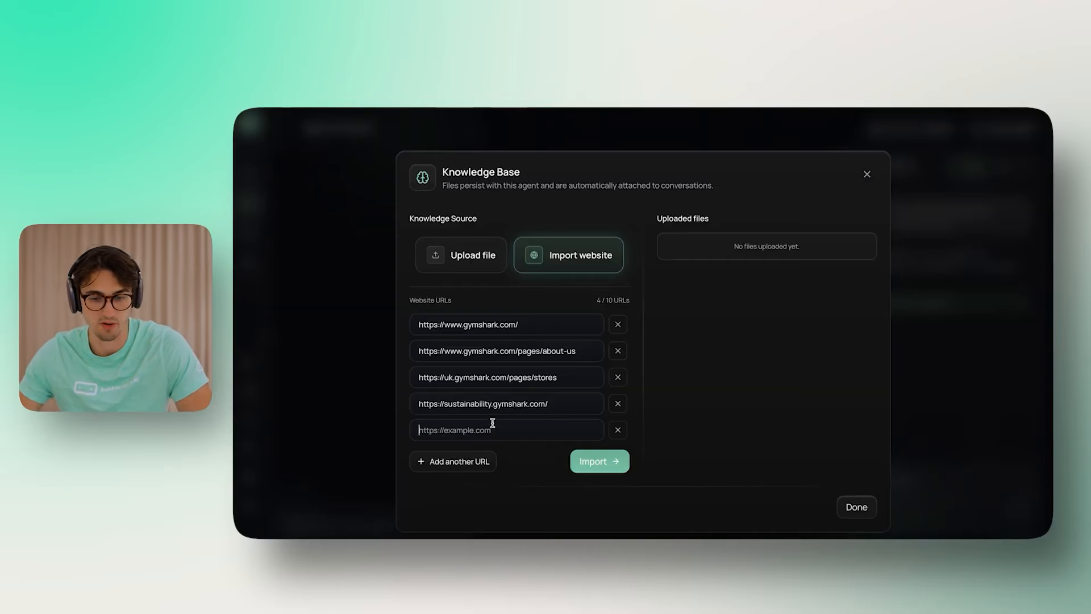
key("ctrl+v")
left_click(423, 461)
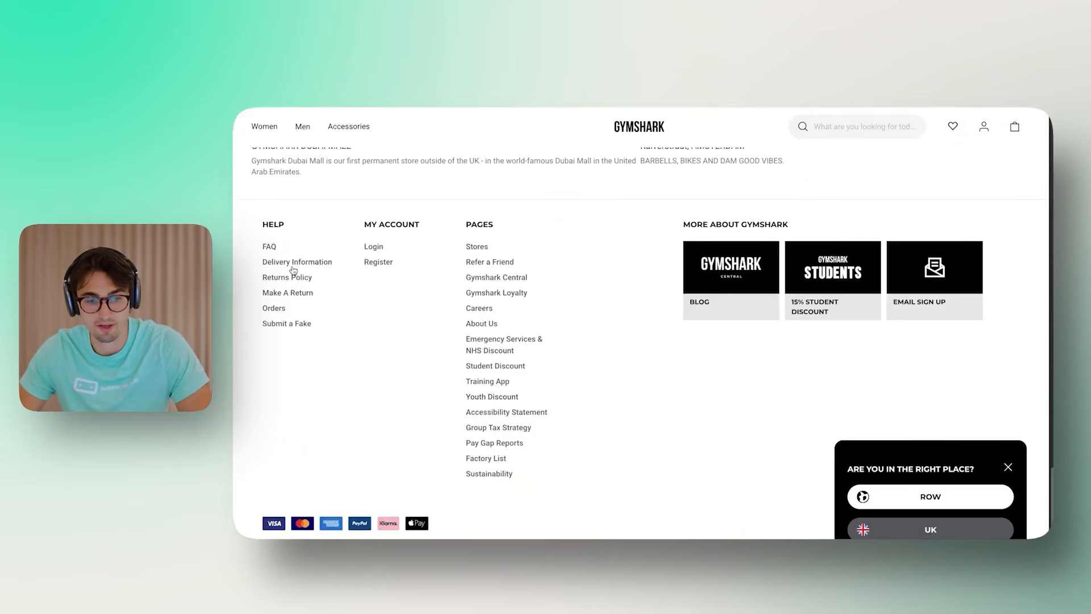
Step: Add Gymshark's FAQ help and Delivery Information support pages to the URL list
left_click(270, 246)
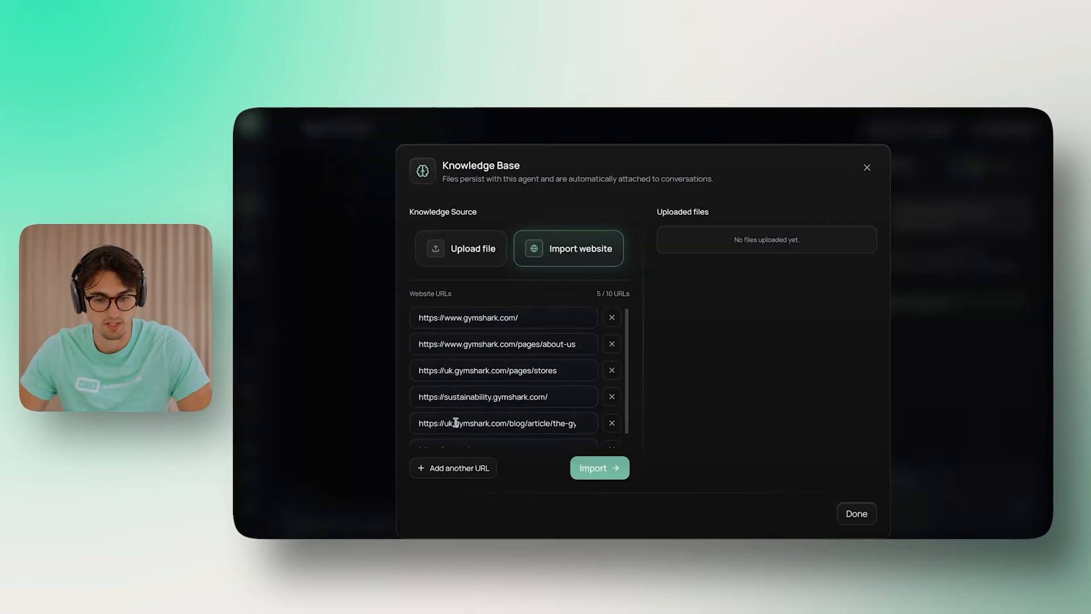
left_click(483, 453)
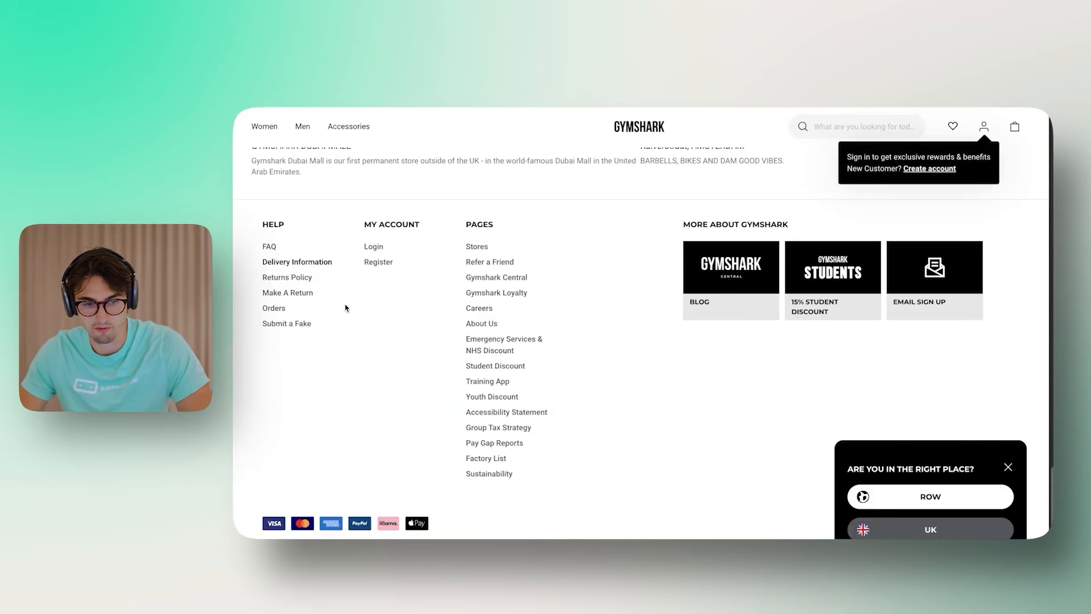
left_click(297, 261)
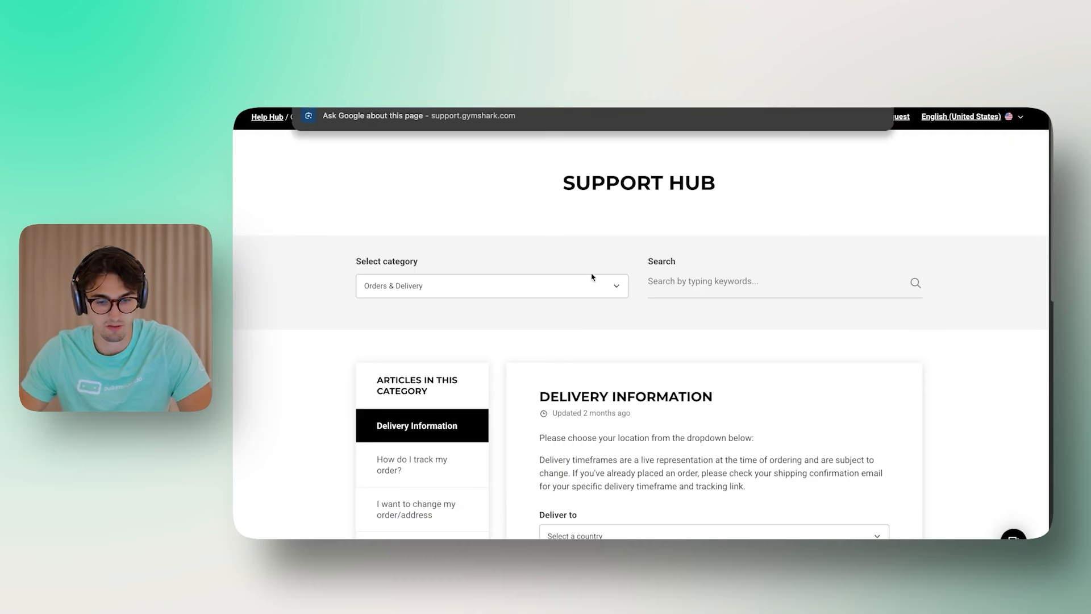
scroll(602, 296, "down", 10)
scroll(462, 379, "down", 2)
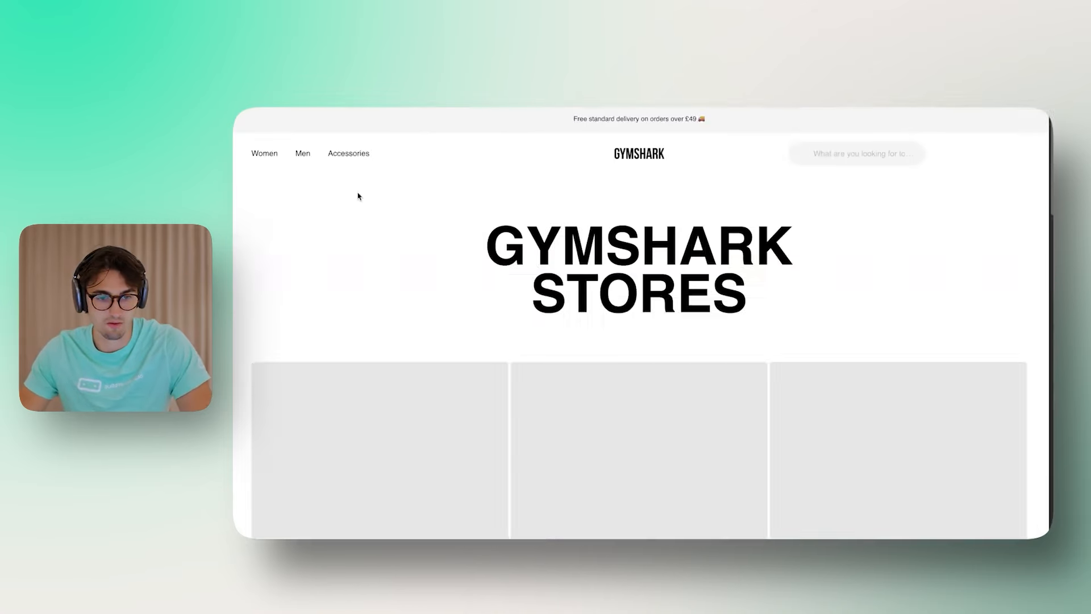
scroll(358, 195, "down", 15)
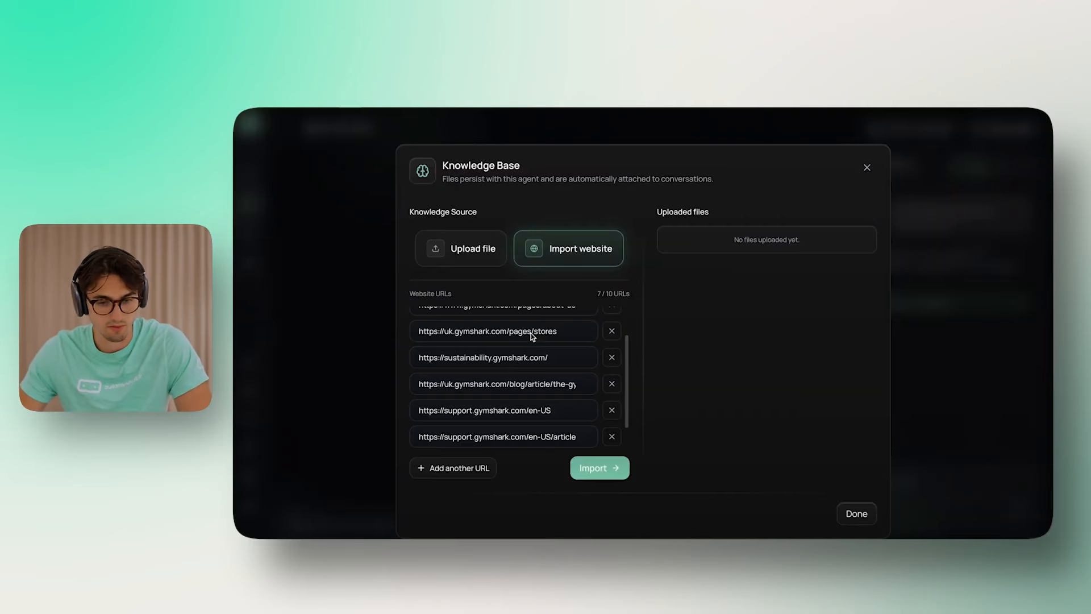
left_click(453, 468)
key("ctrl+v")
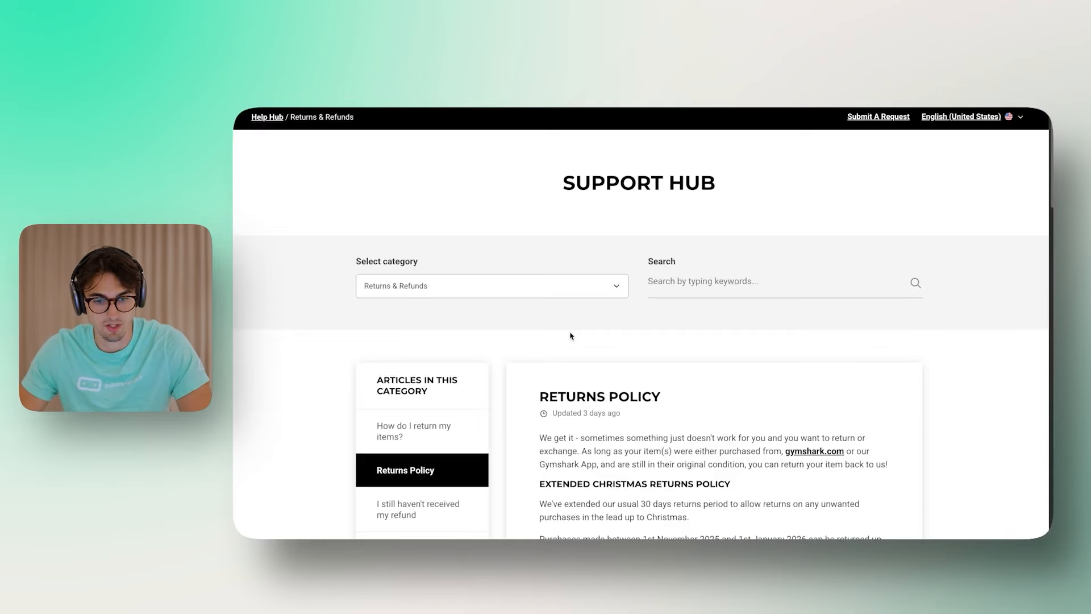
Step: Add the 'Can I exchange my item?' article URL as the tenth entry
scroll(570, 336, "down", 7)
scroll(597, 341, "up", 3)
left_click(409, 360)
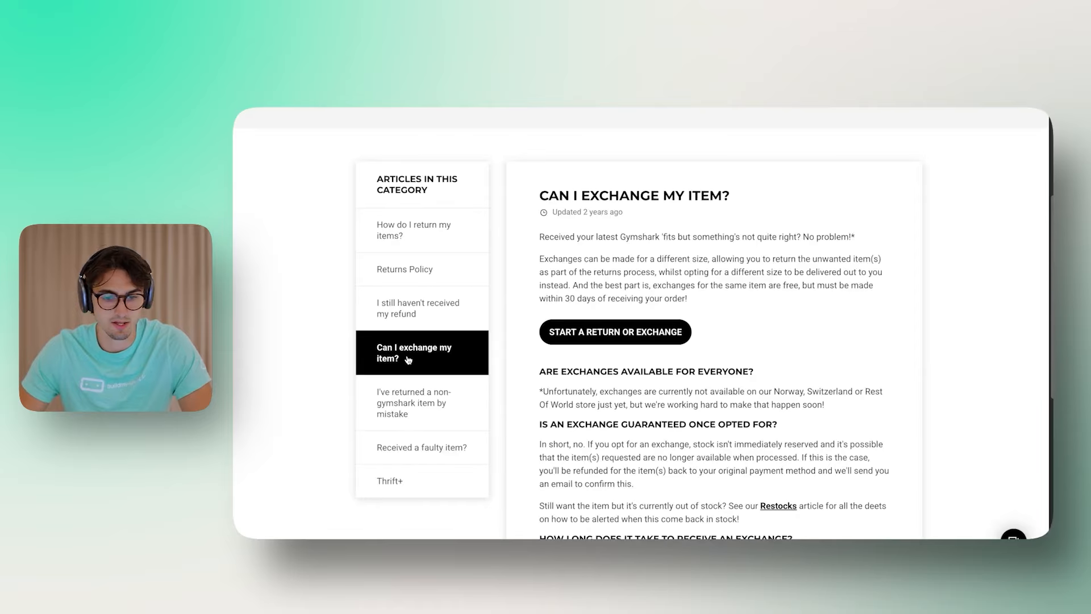
scroll(757, 288, "up", 1)
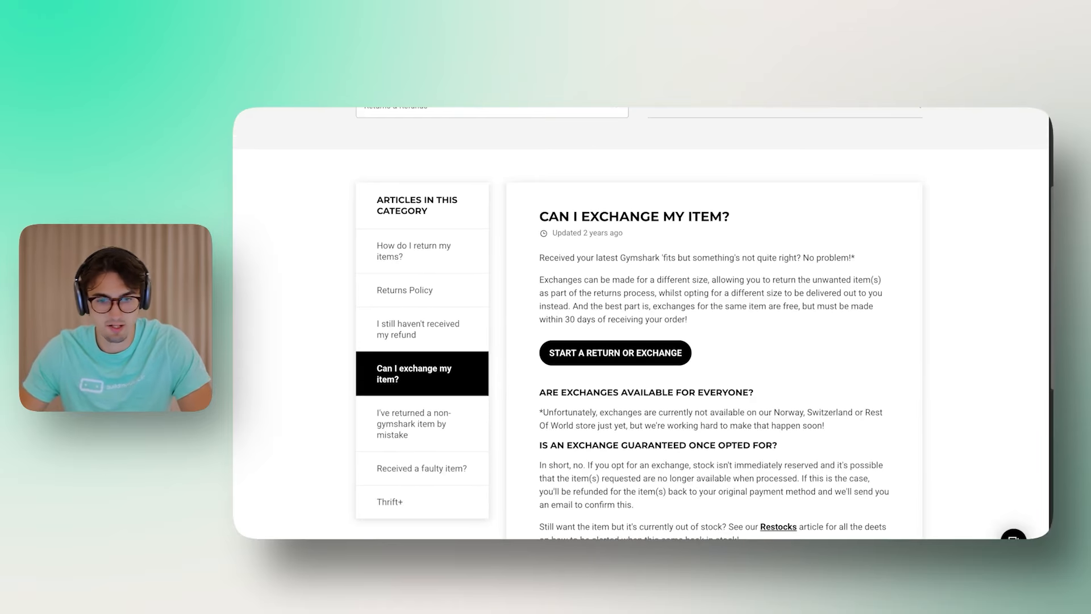
key("super+l")
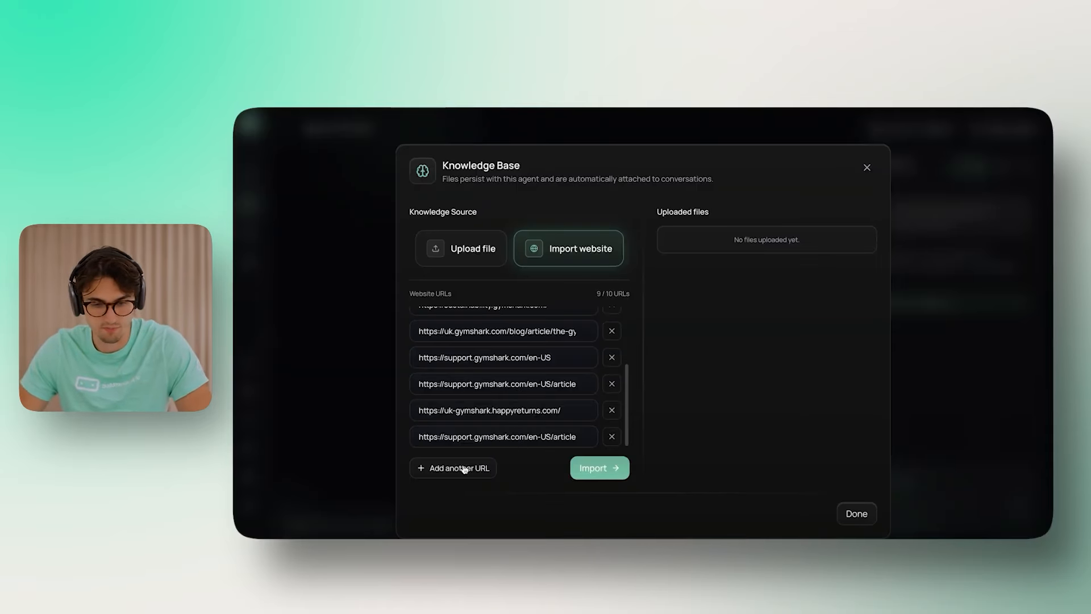
left_click(464, 469)
type("https://support.gymshark.com/en-US/article/can-i-exchange-my-item")
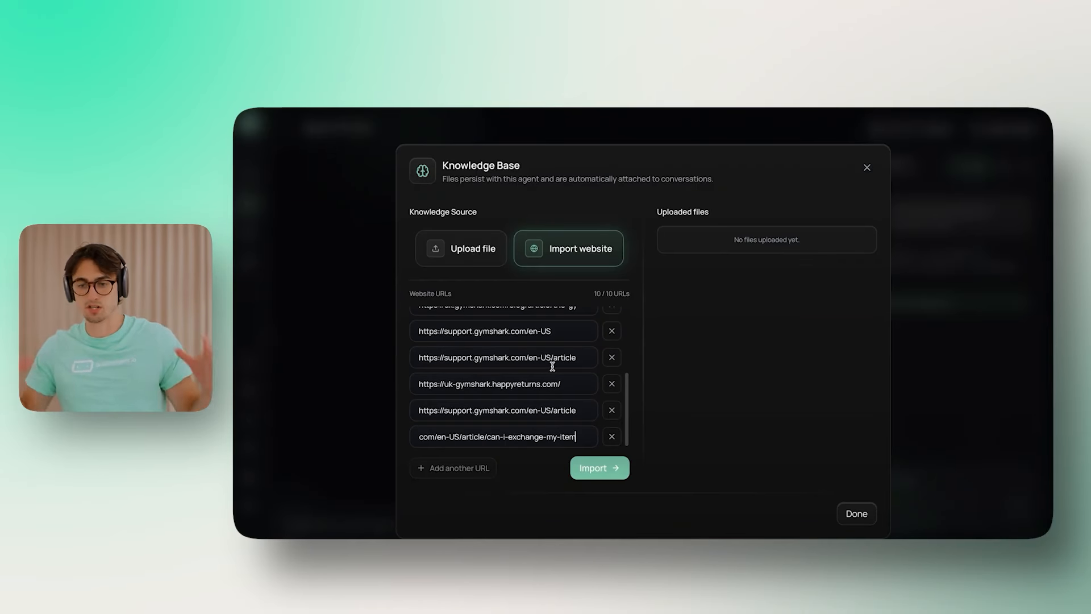
Step: Import the ten URLs and remove the rows that failed with errors
left_click(597, 467)
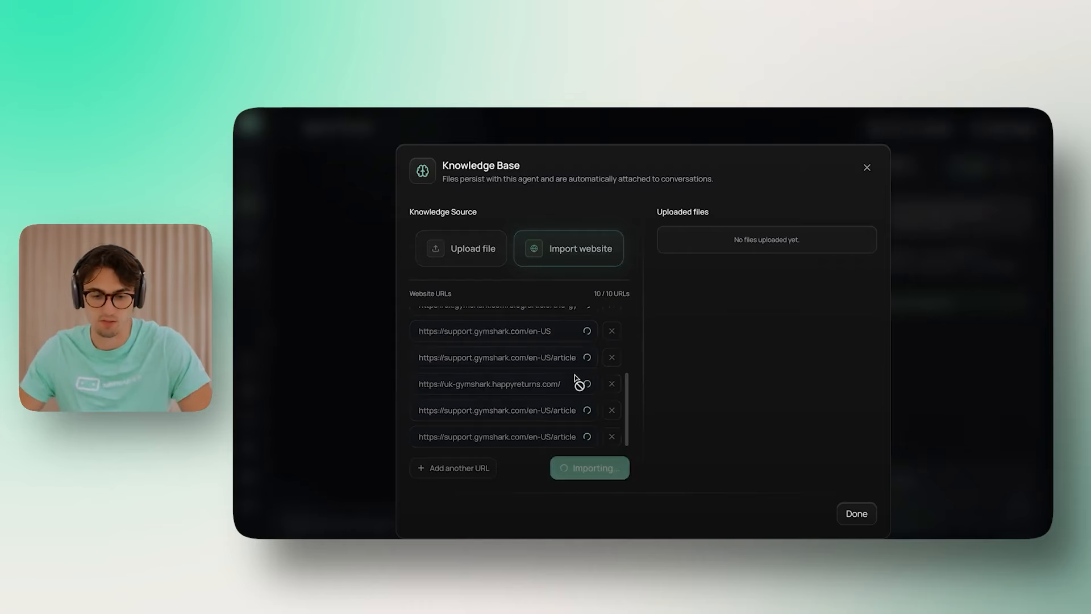
scroll(524, 406, "up", 3)
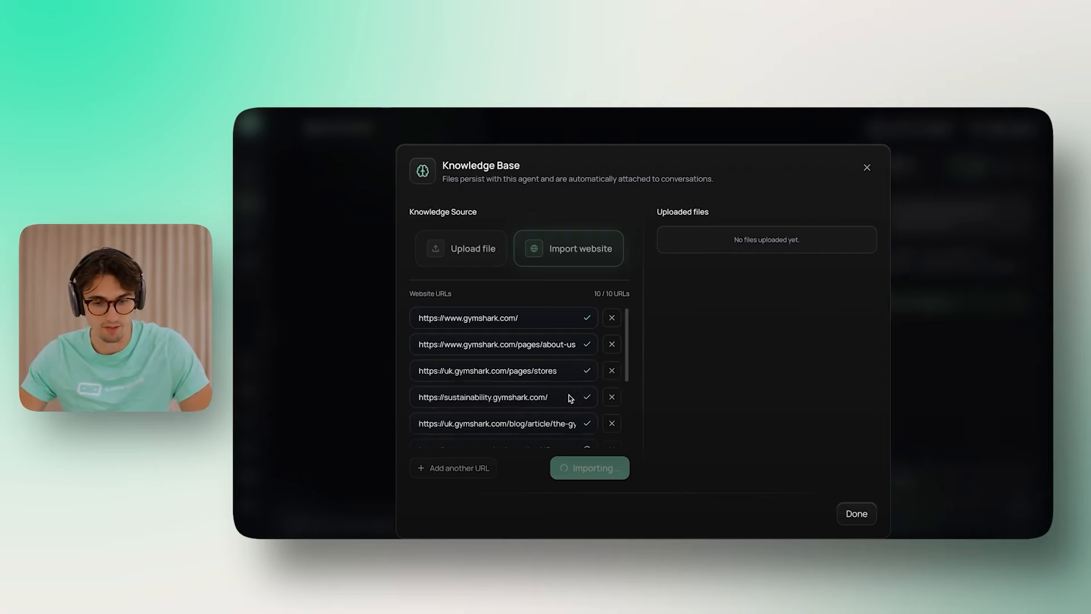
scroll(549, 359, "down", 4)
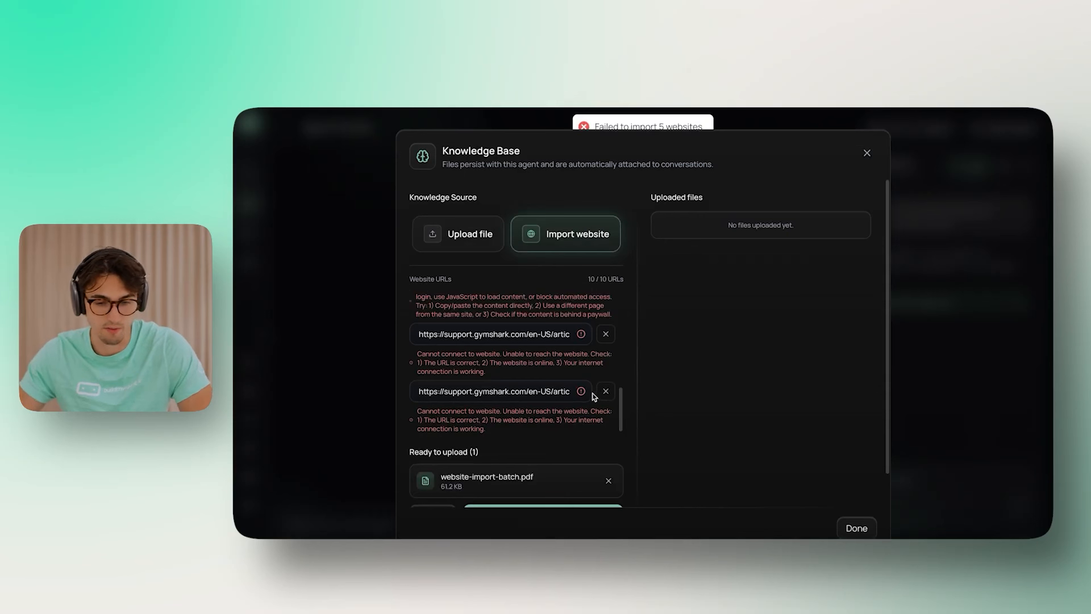
scroll(598, 396, "up", 2)
left_click(607, 334)
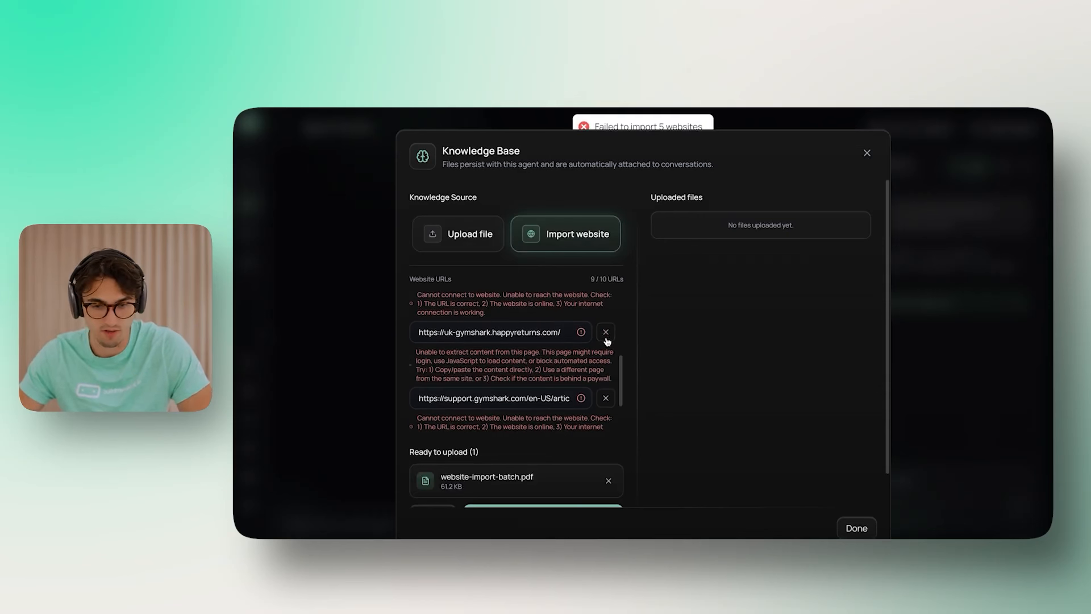
left_click(606, 336)
left_click(606, 336)
left_click(606, 391)
left_click(606, 391)
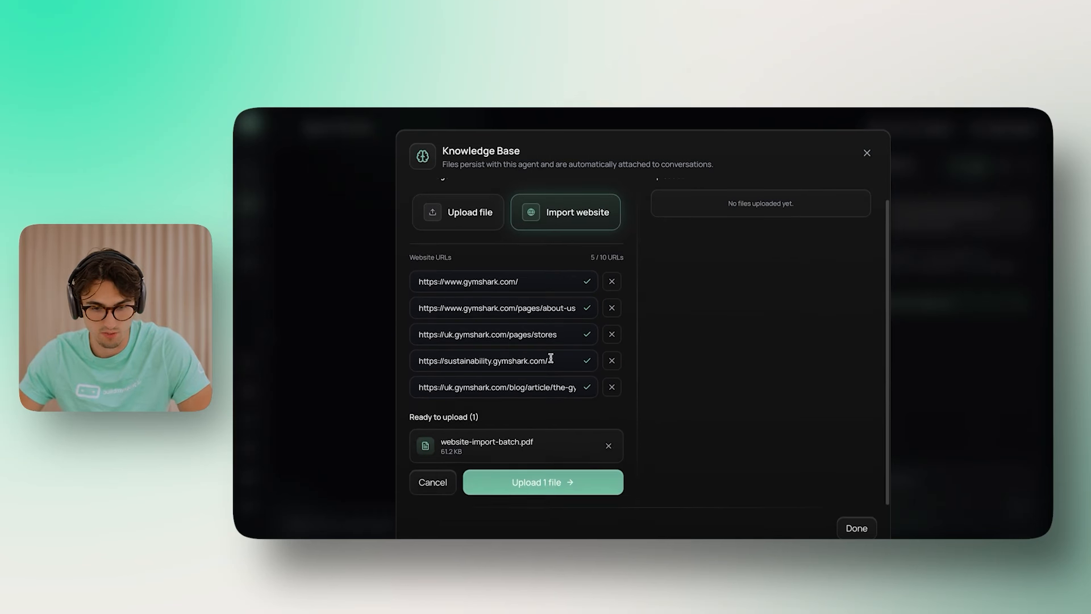
Step: Upload website-import-batch.pdf and reopen the knowledge base from its node
left_click(548, 488)
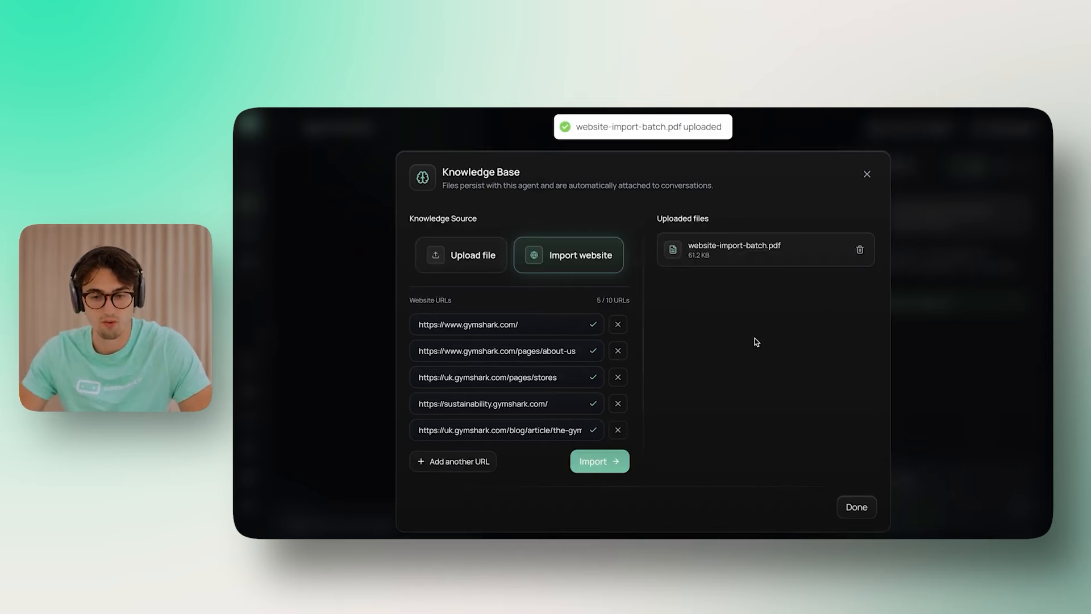
left_click_drag(657, 211, 777, 312)
left_click(777, 312)
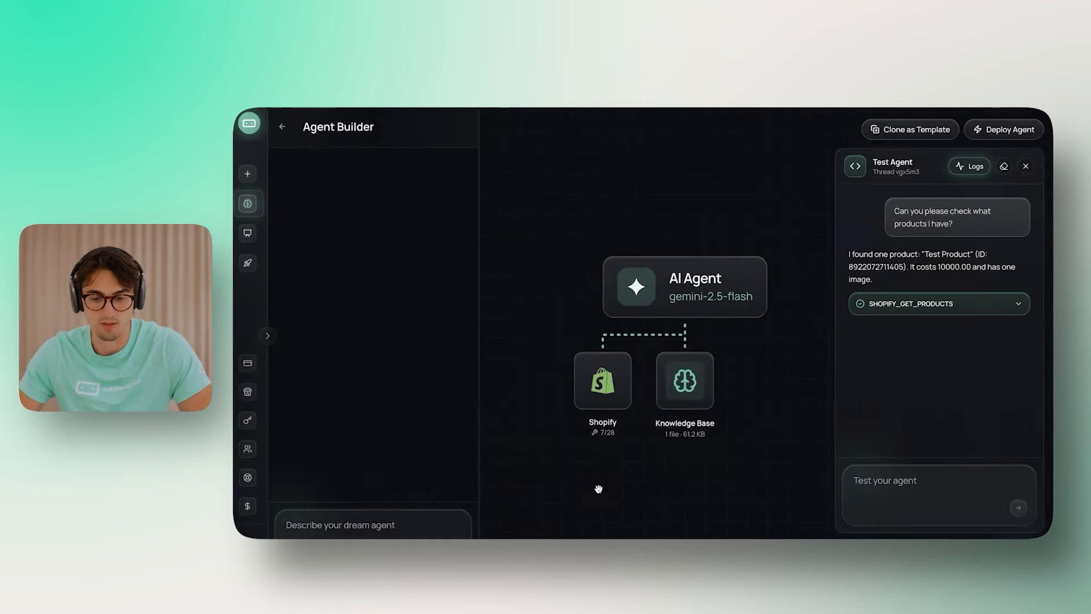
left_click_drag(778, 428, 757, 433)
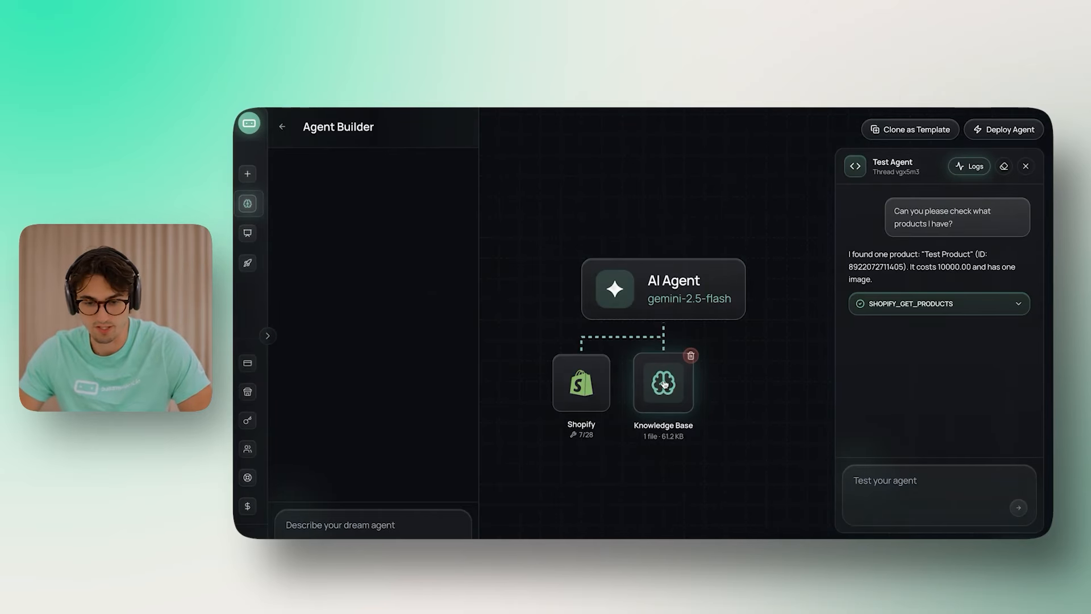
left_click(658, 382)
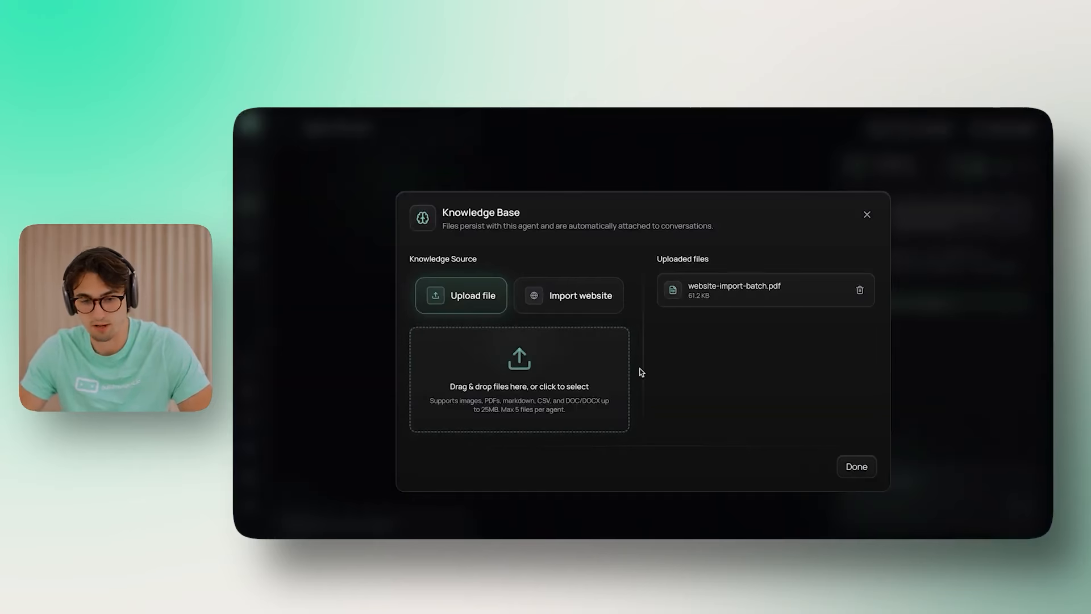
Step: Create a new blank Google Doc titled 'Additional Information'
key("super+space")
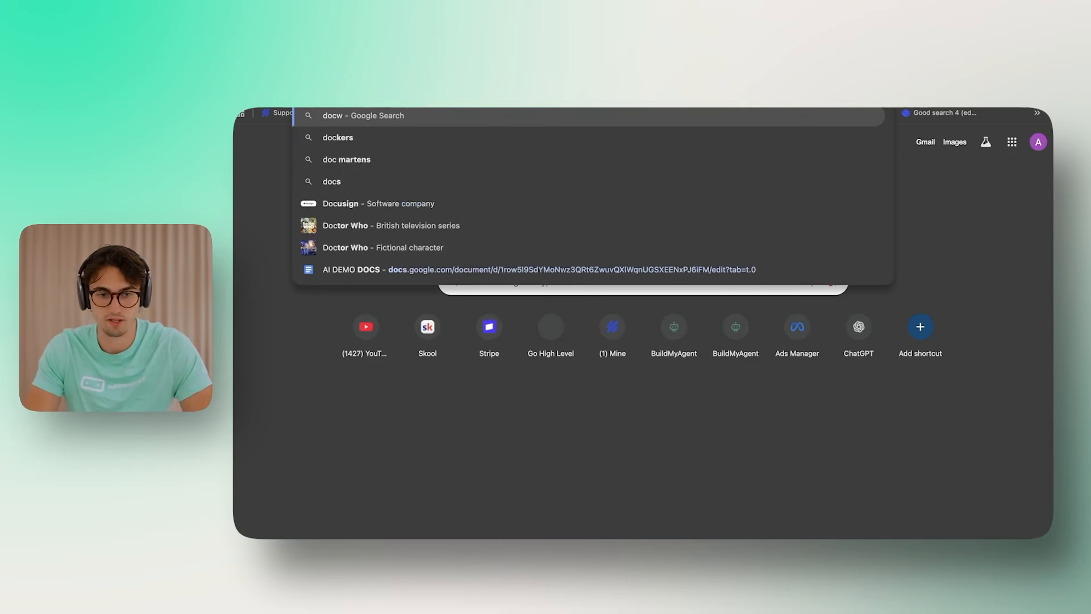
type(".ewn")
key("BackSpace")
key("BackSpace")
key("BackSpace")
type("new")
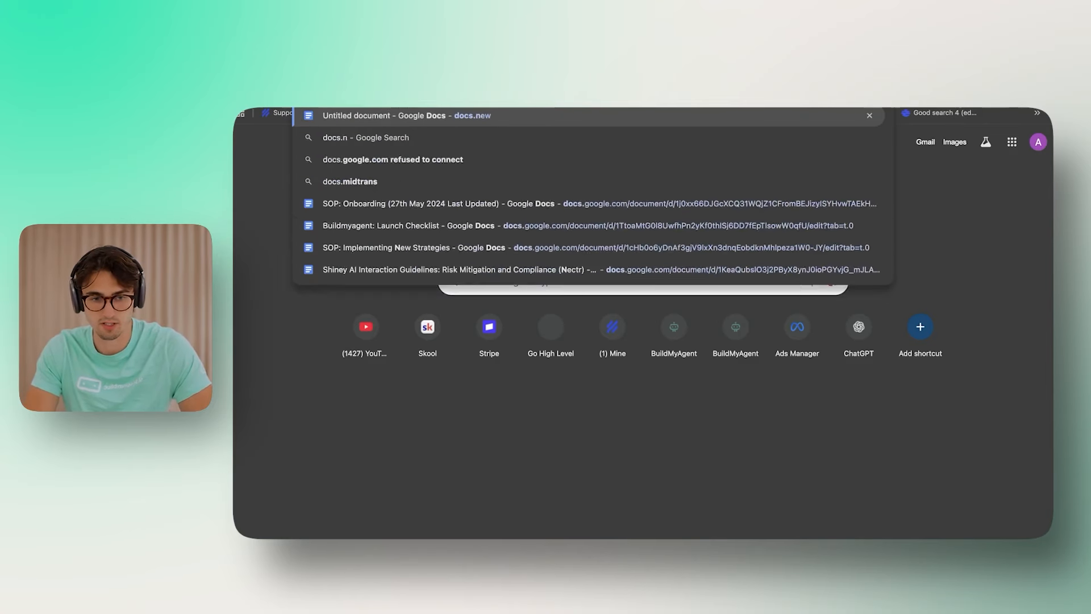
key("Return")
left_click(317, 119)
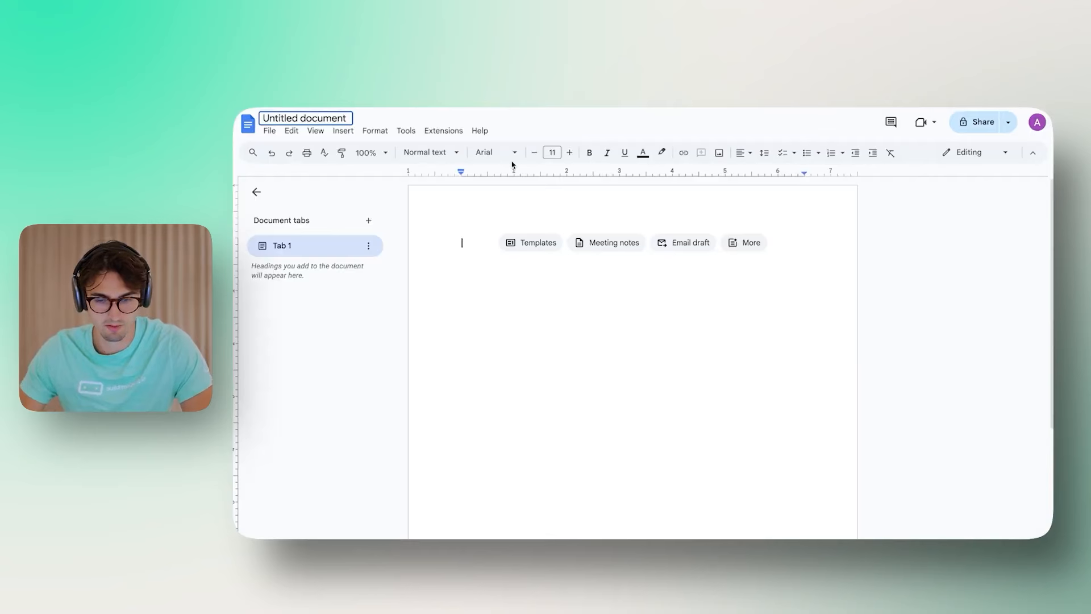
type("Additional Information")
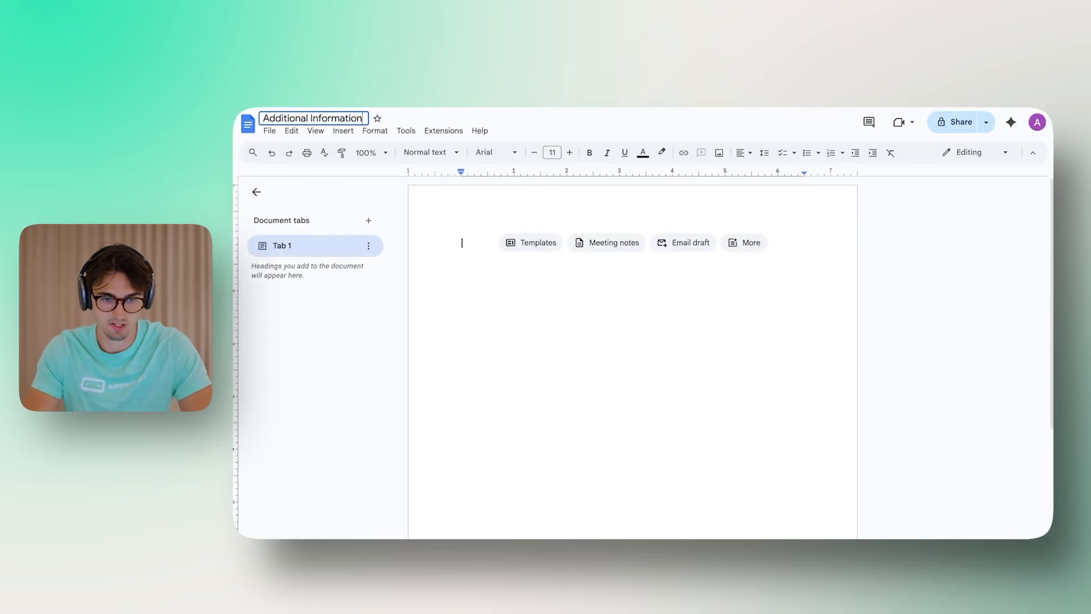
key("Return")
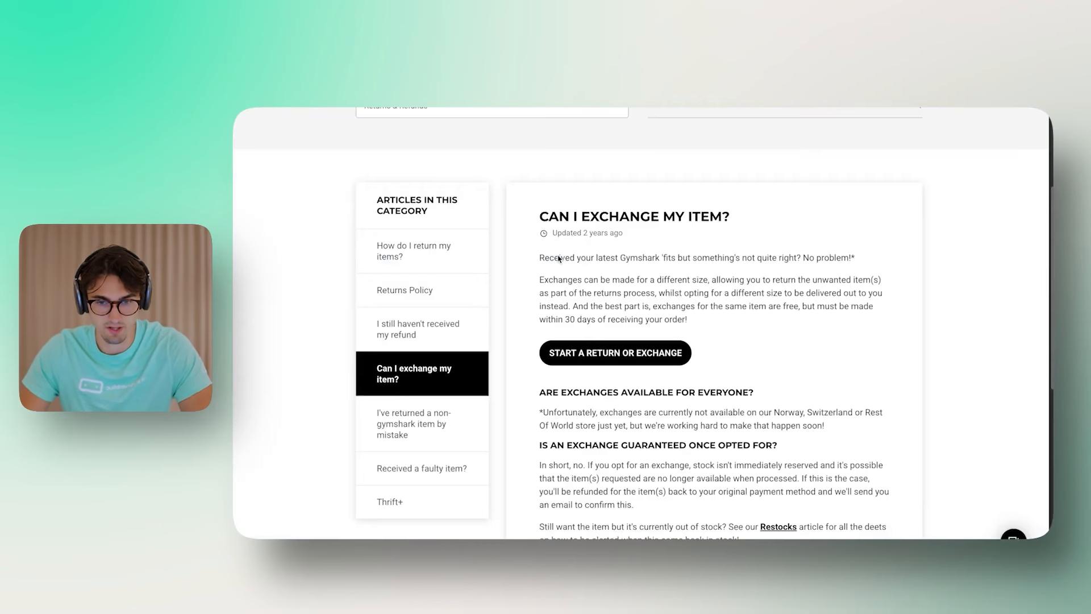
Step: Paste the copied Gymshark exchange article into the document
scroll(659, 426, "down", 2)
scroll(652, 419, "up", 5)
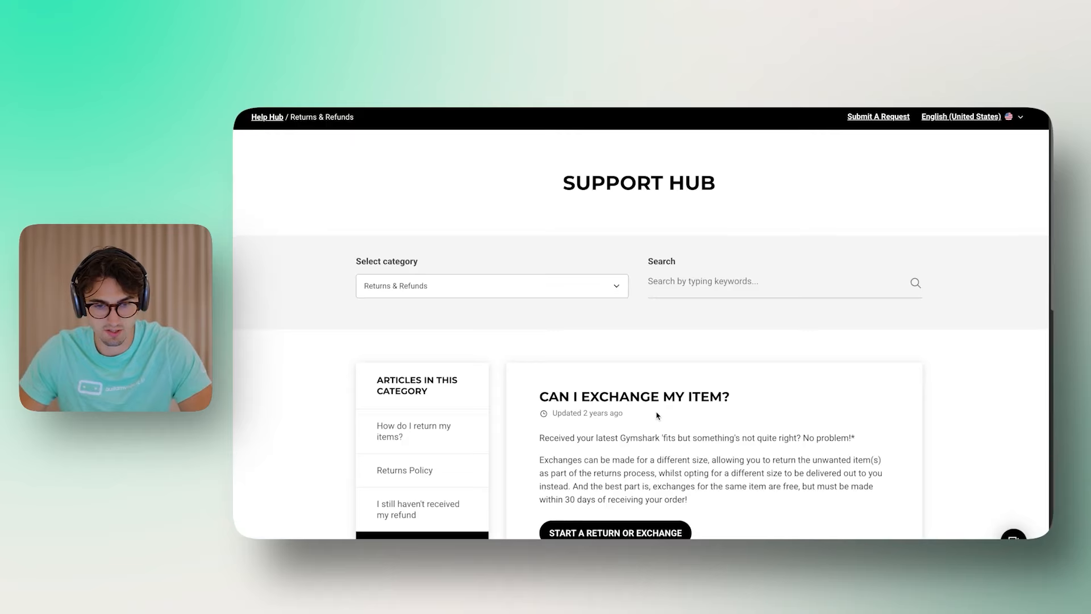
scroll(689, 360, "down", 7)
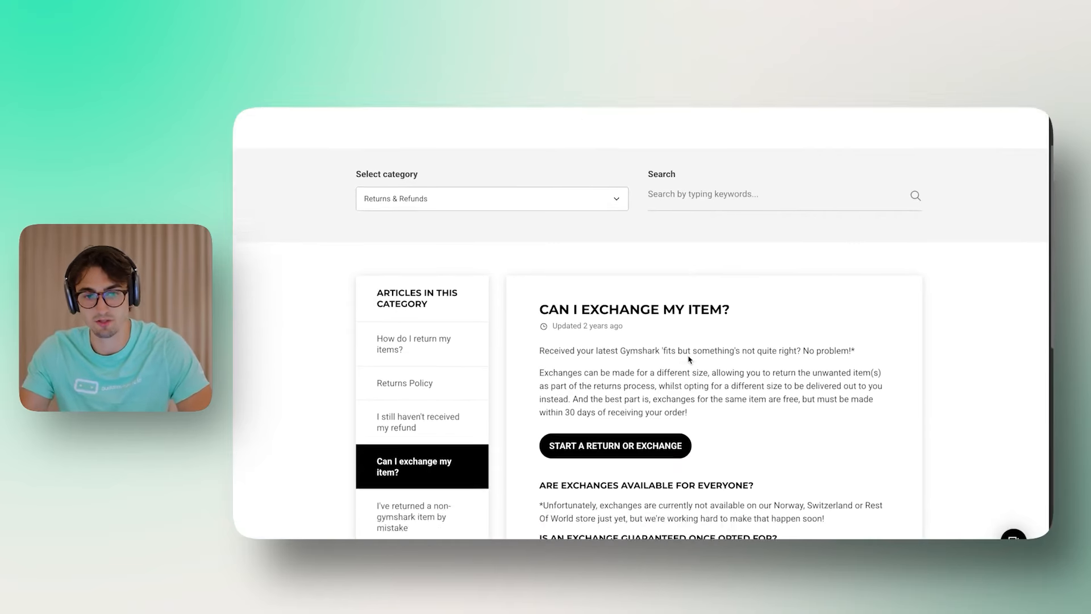
scroll(704, 354, "up", 5)
scroll(668, 343, "down", 2)
key("ctrl+a")
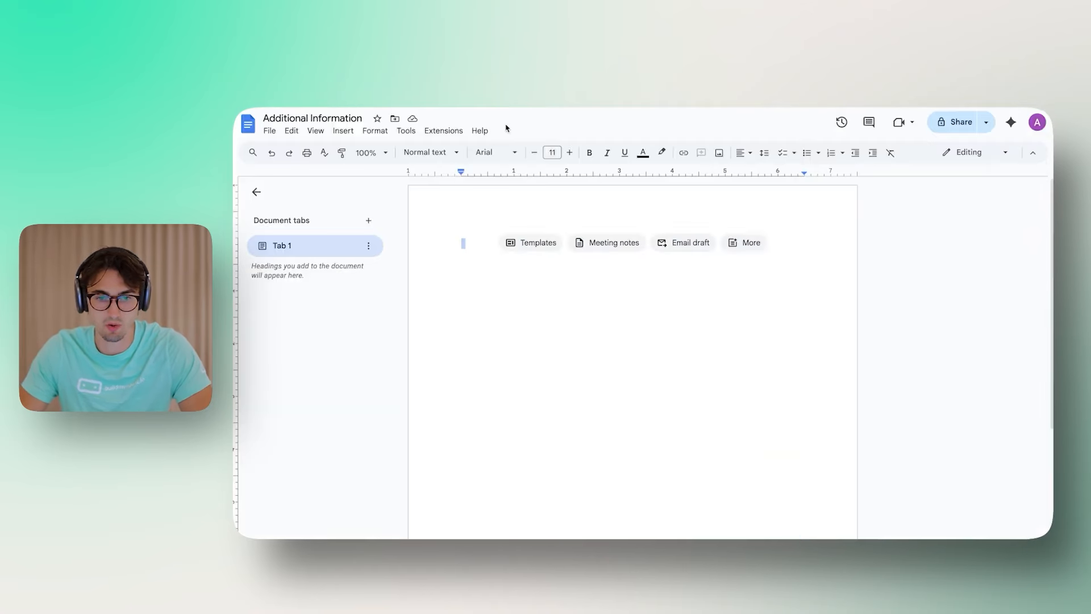
left_click(561, 333)
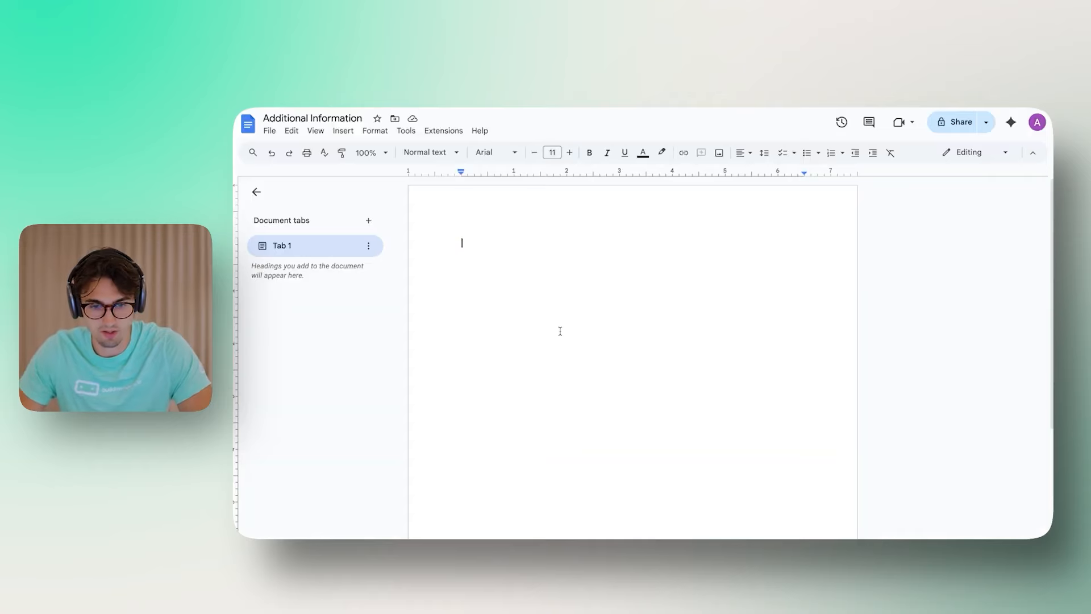
key("ctrl+v")
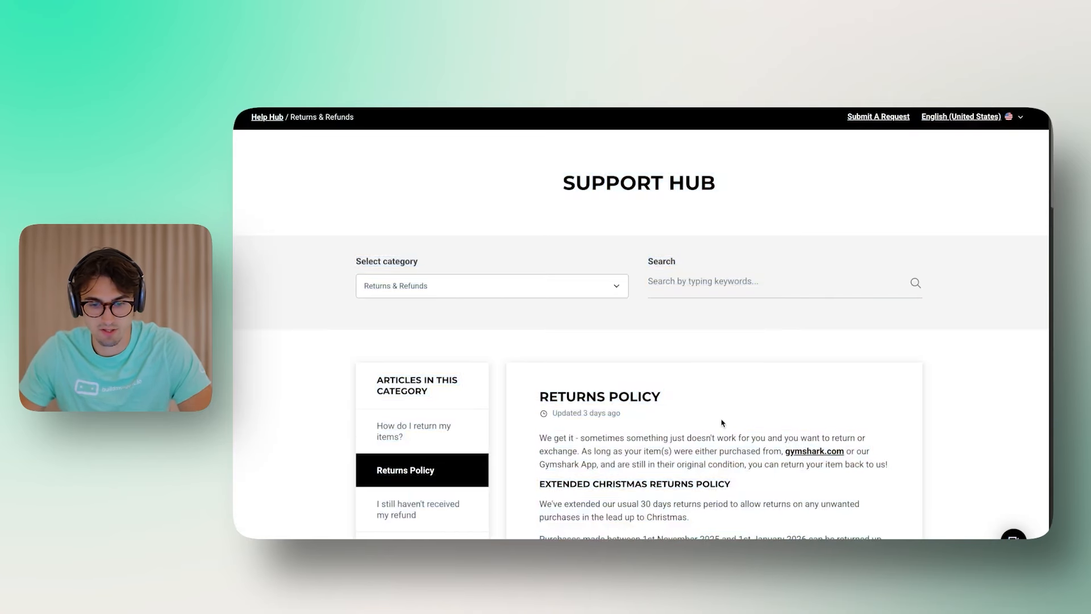
Step: Copy further Gymshark support articles, including Thrift+, into the document
key("ctrl+a")
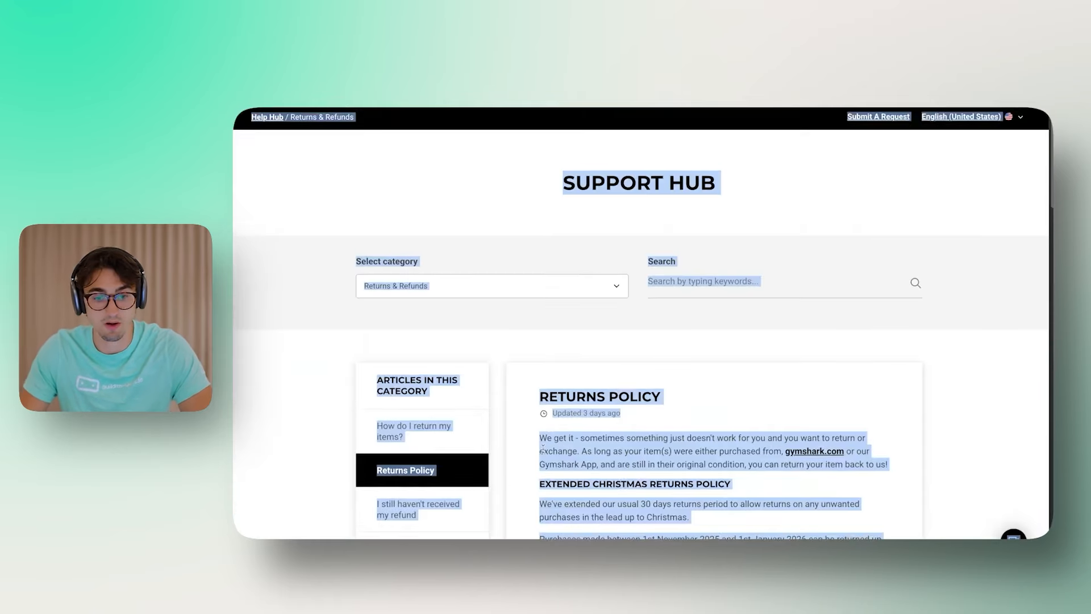
scroll(425, 312, "down", 4)
scroll(425, 313, "up", 2)
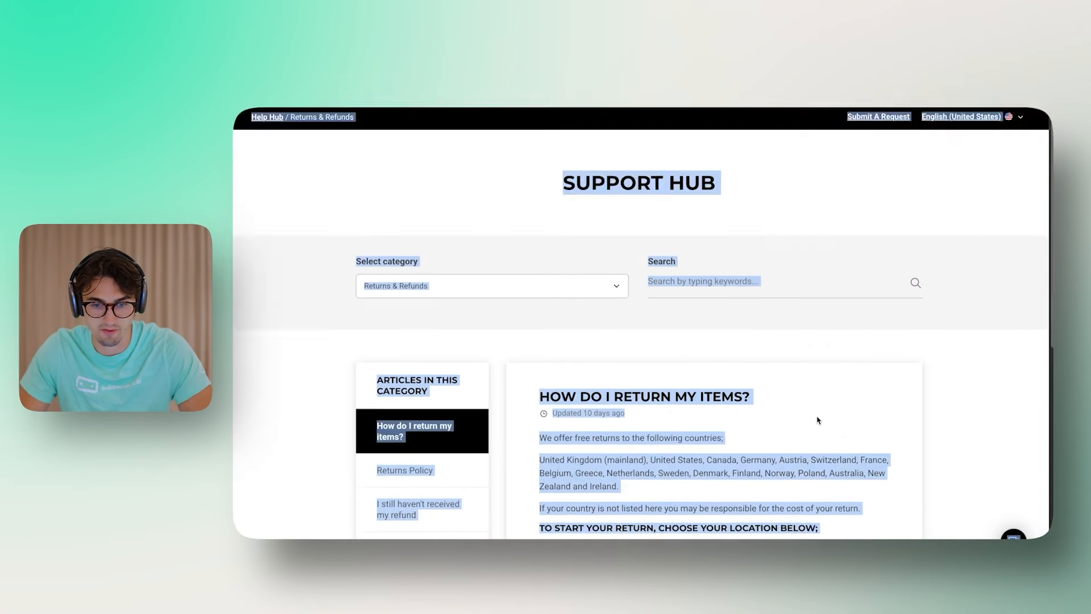
scroll(764, 430, "down", 2)
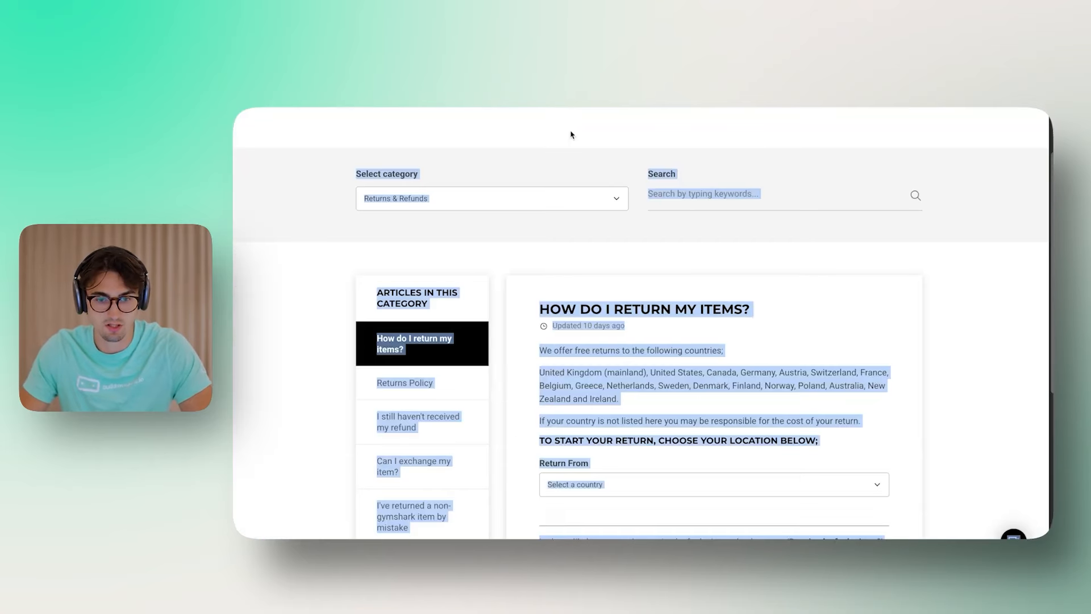
scroll(479, 417, "down", 2)
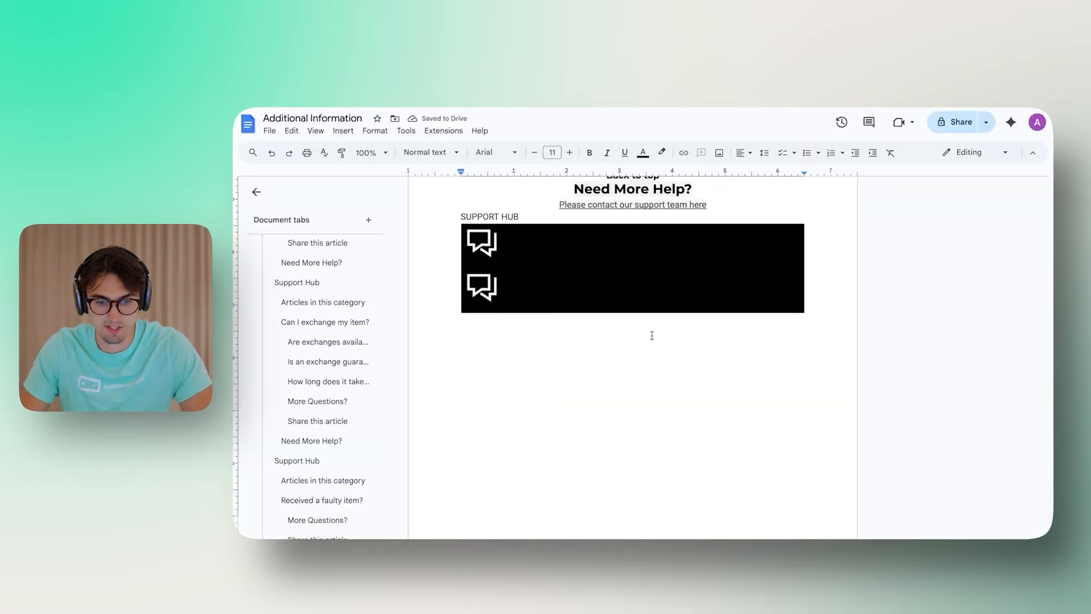
scroll(652, 335, "up", 4)
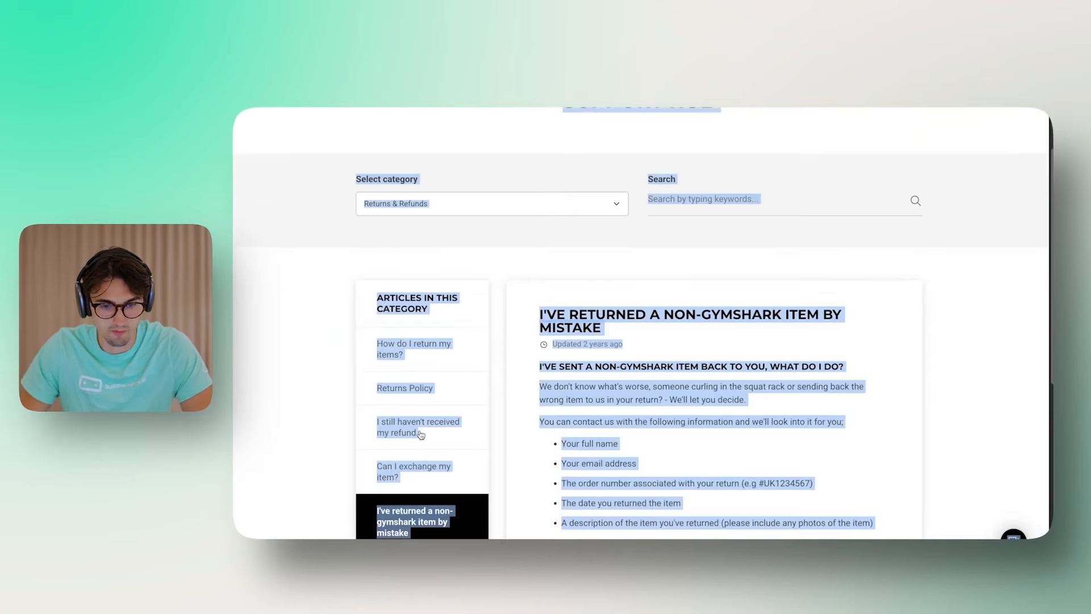
scroll(435, 336, "down", 5)
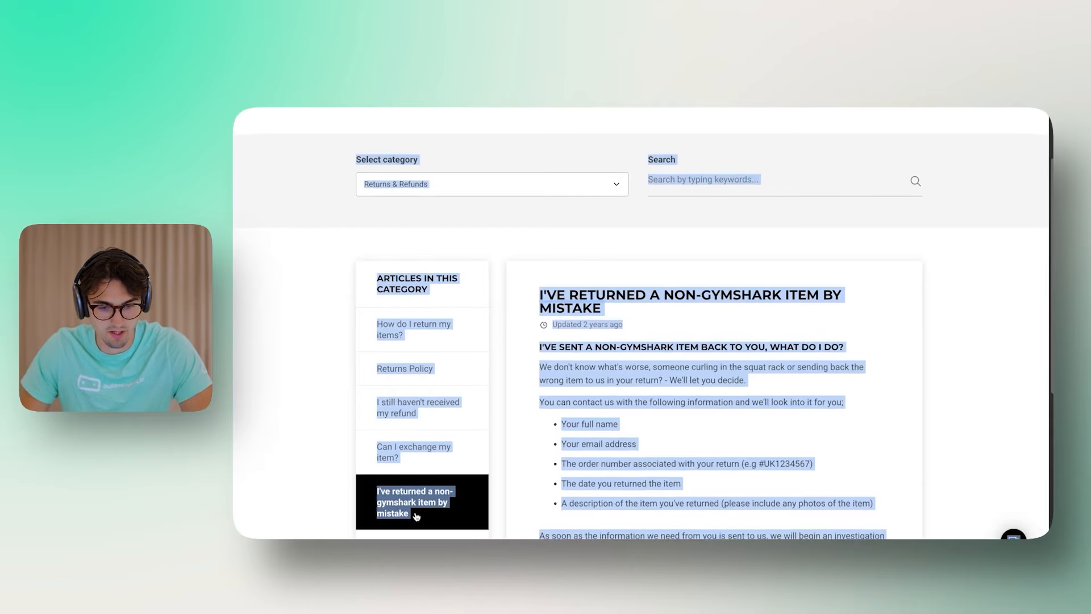
scroll(416, 235, "up", 1)
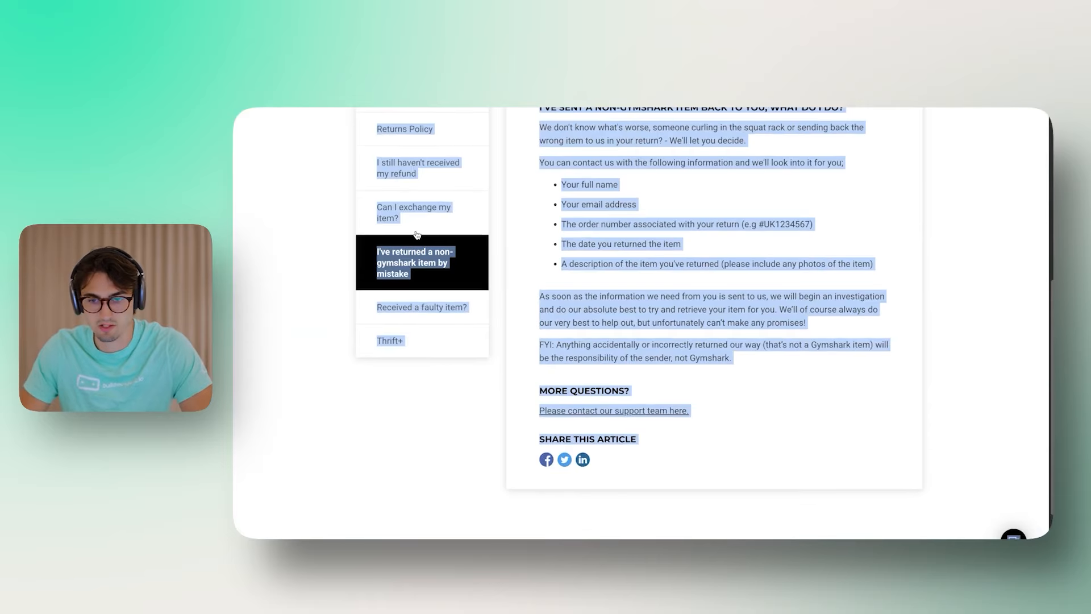
left_click(413, 341)
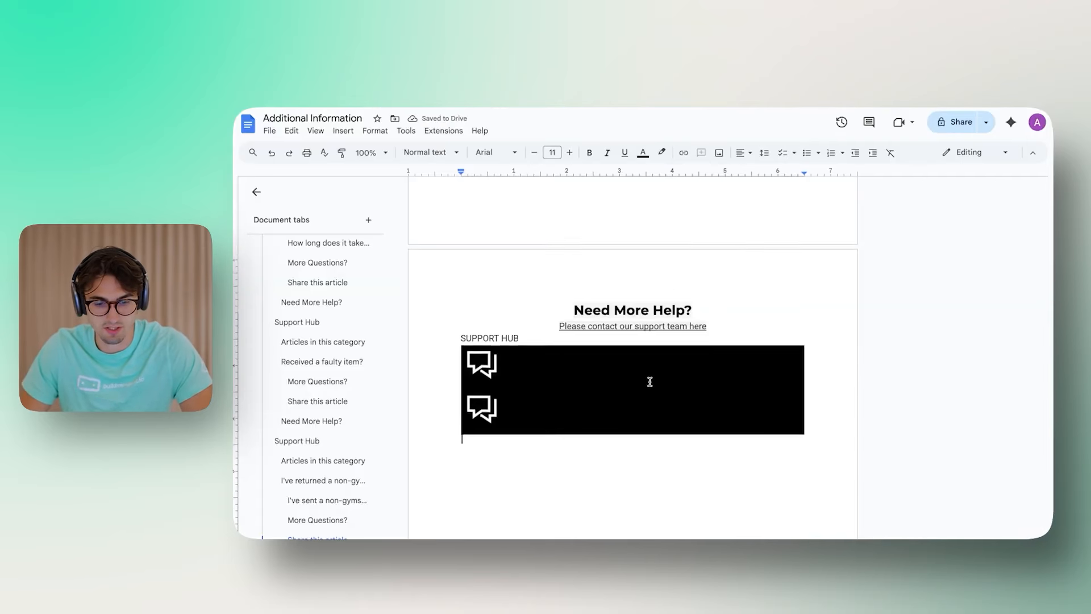
scroll(666, 357, "up", 10)
scroll(666, 357, "up", 20)
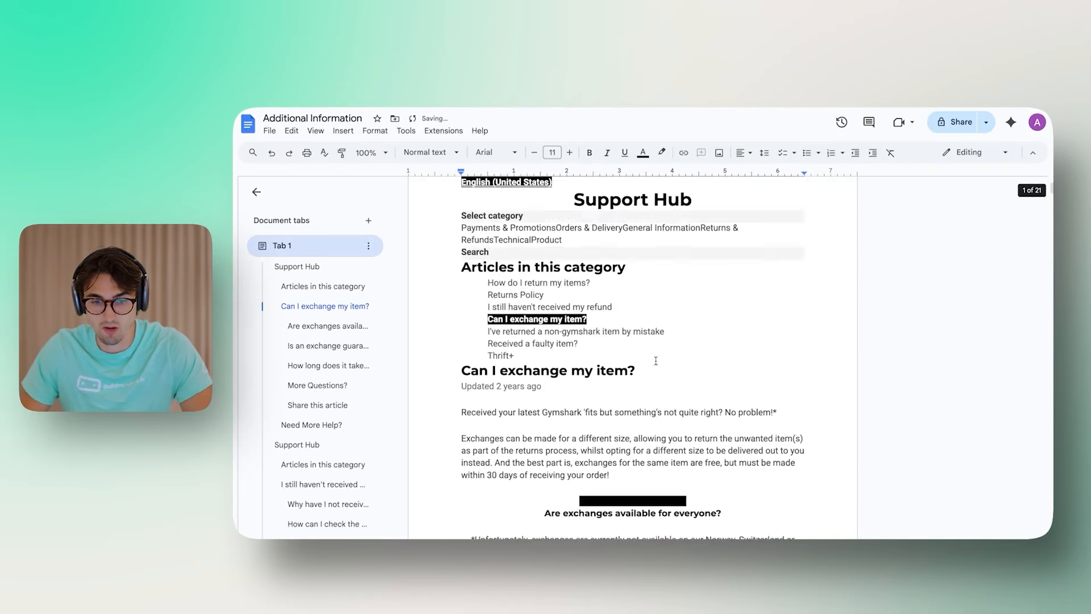
double_click(717, 364)
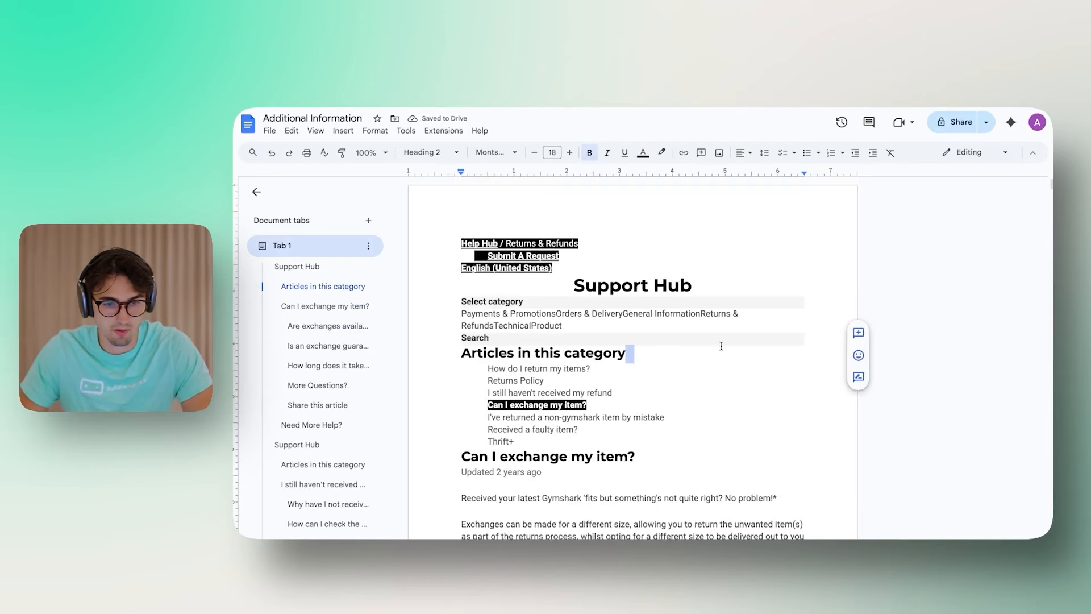
left_click(721, 345)
Step: Download the doc as a PDF and pick Additional Information.pdf for the knowledge base
left_click(271, 131)
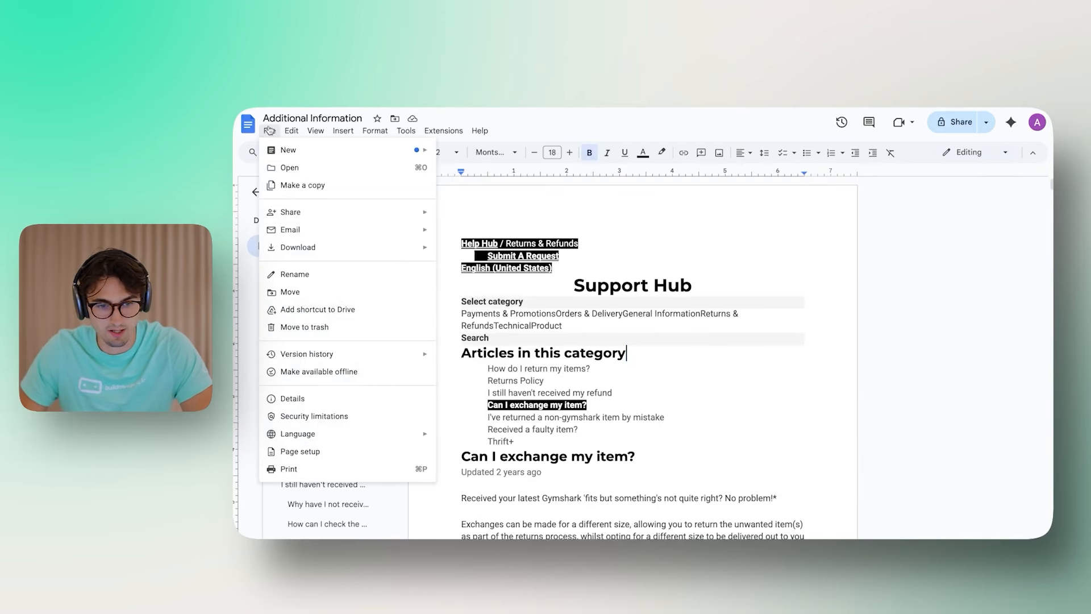
mouse_move(341, 247)
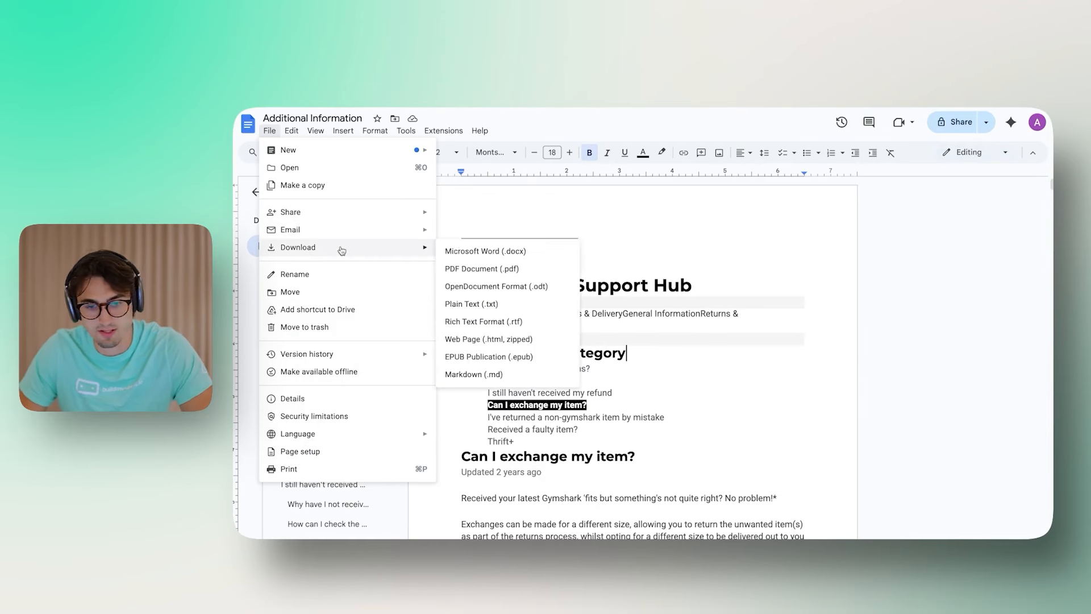
left_click(514, 270)
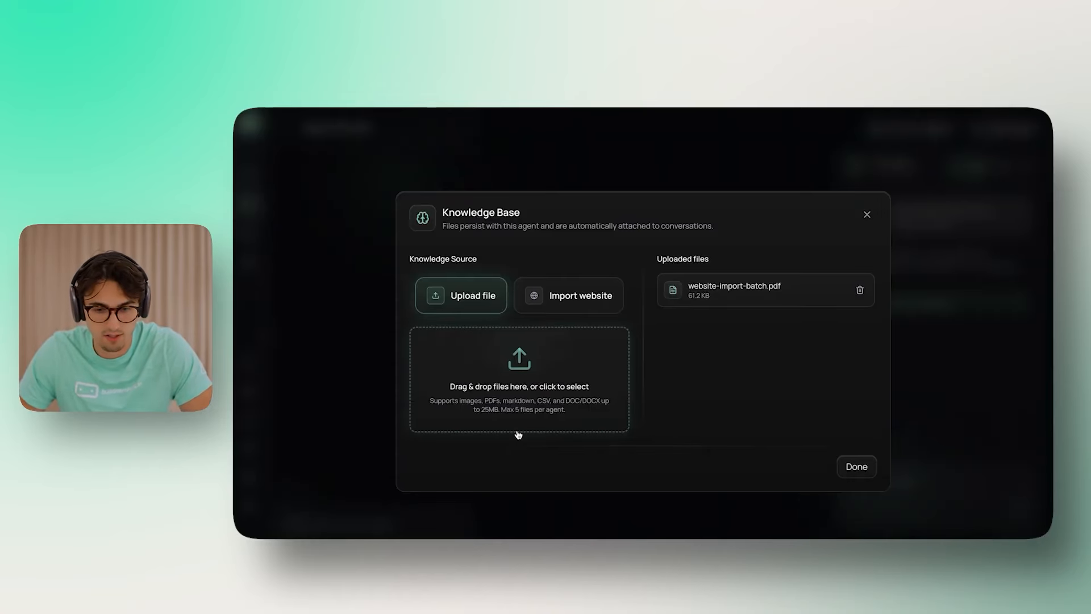
left_click(518, 430)
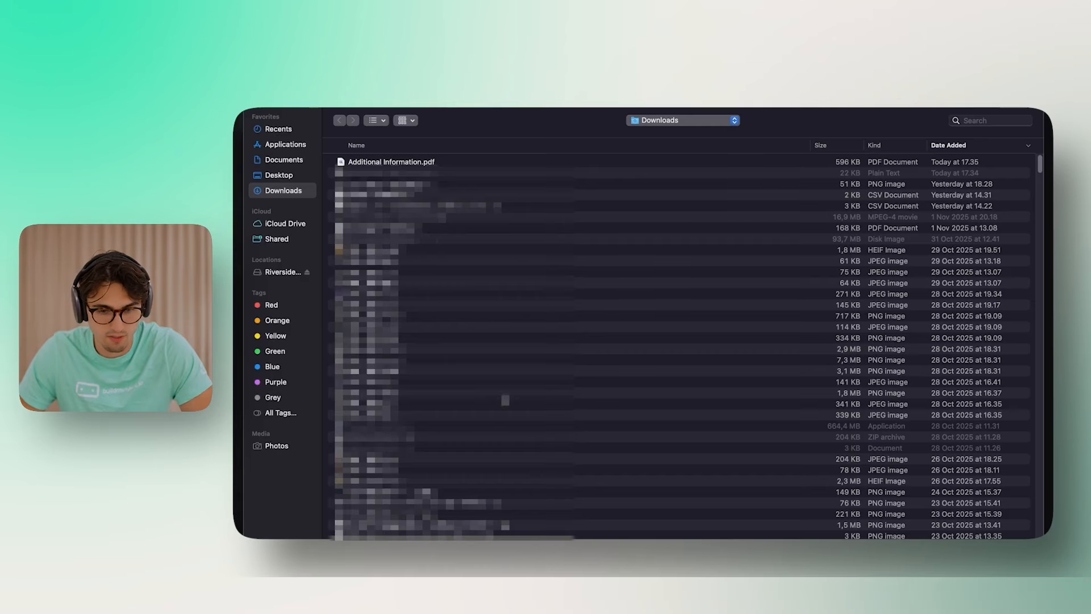
left_click(401, 164)
Step: Upload Additional Information.pdf so the knowledge base holds two files, then close it
key("Return")
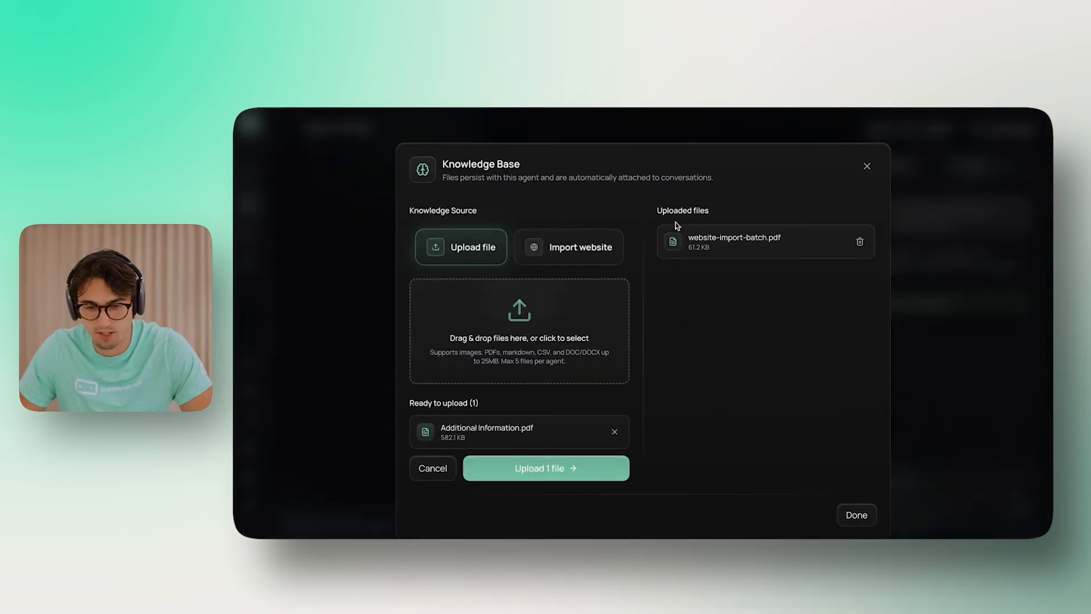
left_click(568, 469)
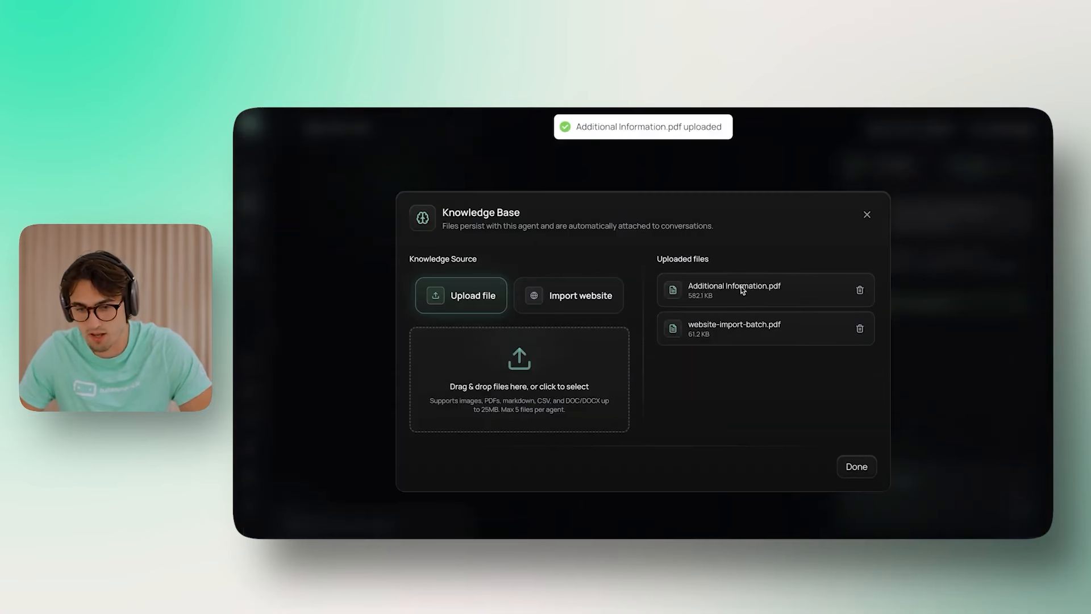
left_click_drag(768, 285, 773, 286)
left_click(773, 286)
left_click_drag(712, 325, 814, 331)
left_click(568, 356)
left_click(856, 466)
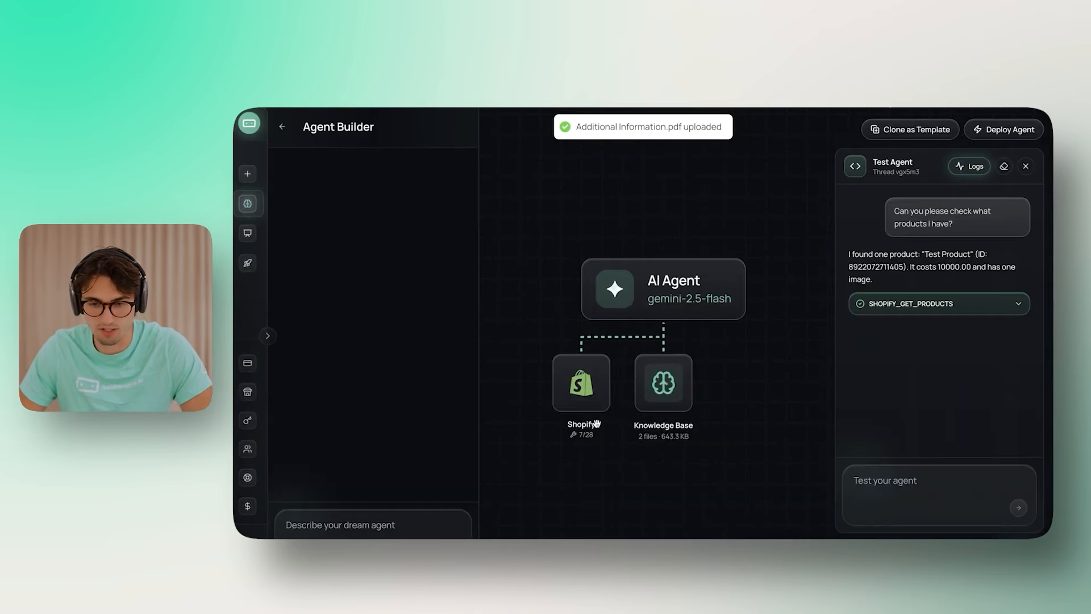
left_click(719, 248)
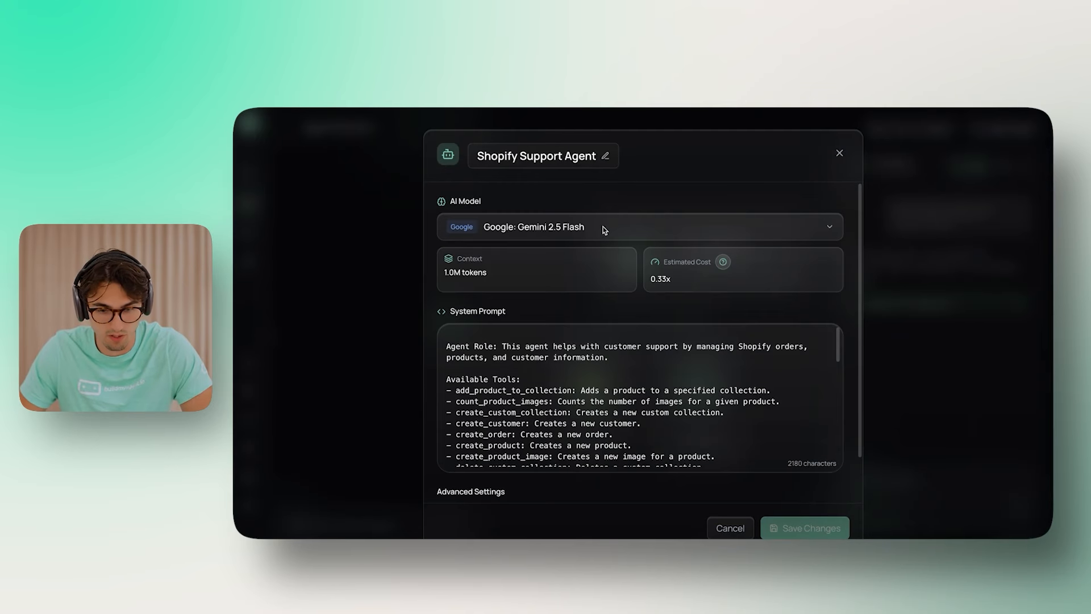
Step: Change the agent's AI model from Gemini 2.5 Flash to xAI: Grok 4 Fast
left_click(621, 228)
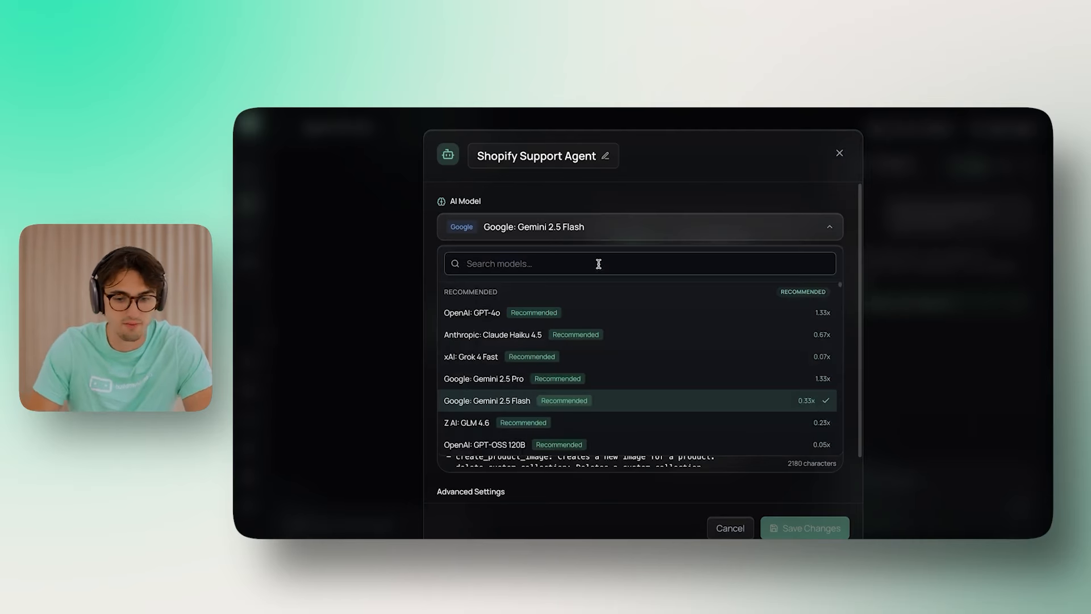
left_click(476, 363)
scroll(775, 352, "down", 1)
scroll(774, 352, "down", 3)
scroll(775, 351, "up", 3)
scroll(775, 352, "up", 1)
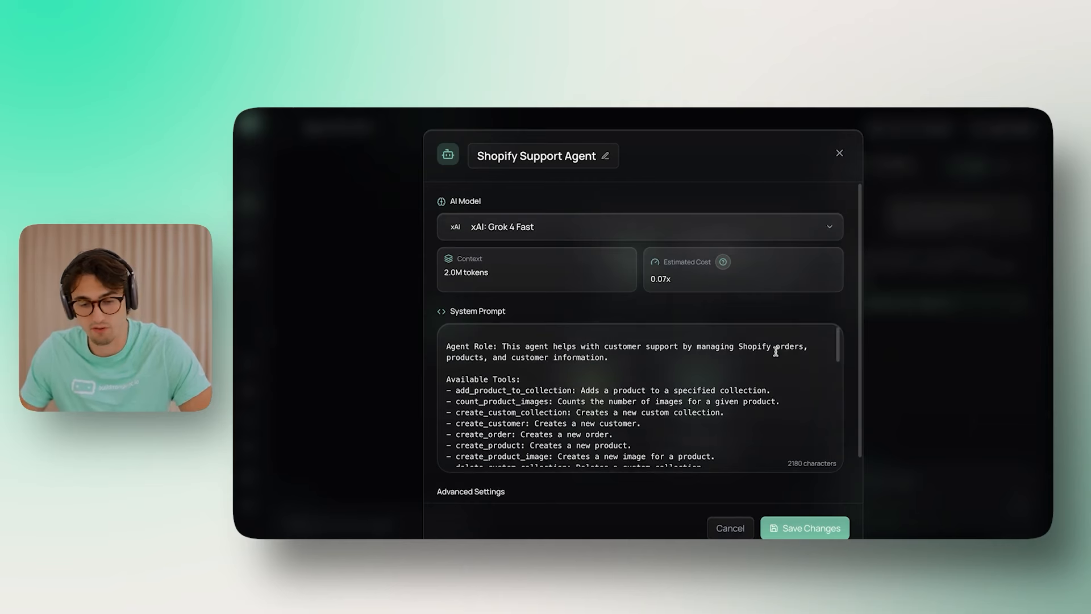
scroll(707, 367, "down", 3)
scroll(602, 370, "up", 3)
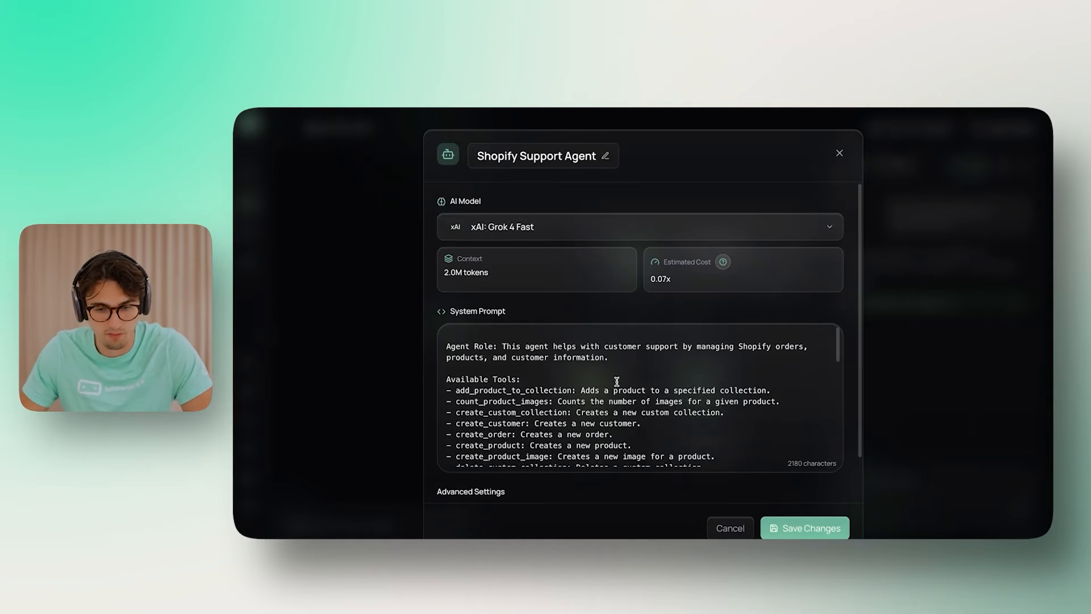
scroll(600, 380, "down", 3)
scroll(675, 377, "up", 3)
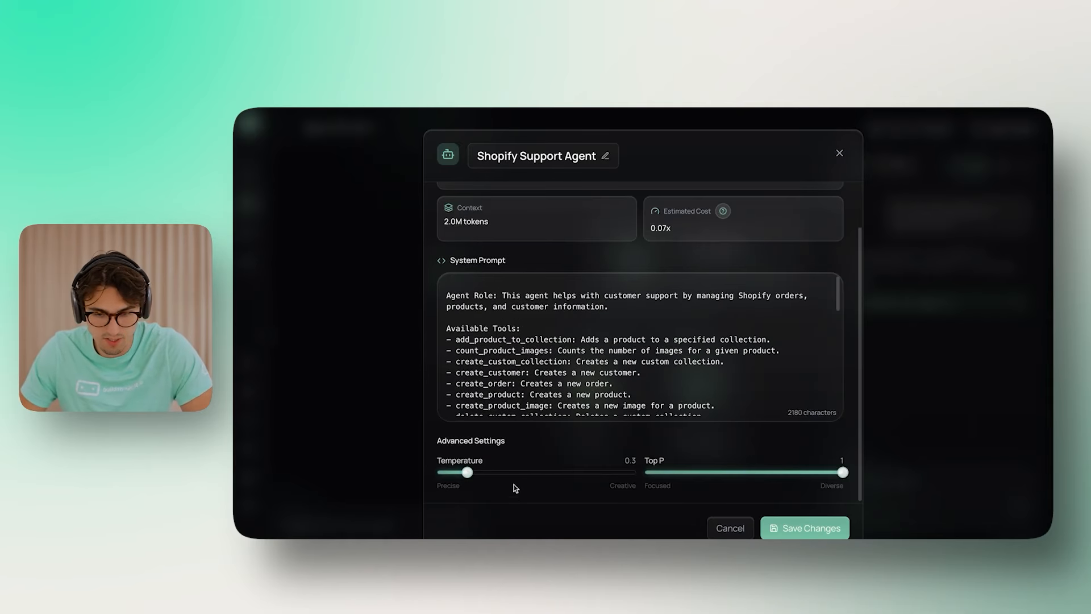
scroll(700, 341, "down", 5)
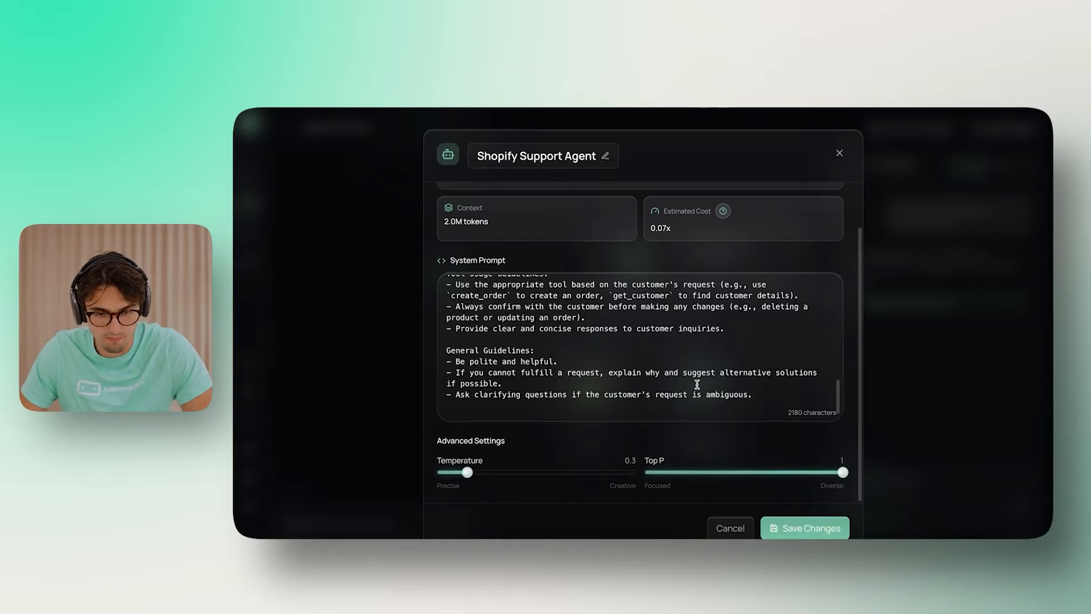
scroll(711, 382, "up", 5)
scroll(739, 372, "up", 2)
Step: Save the model change and clear the previous test conversation
left_click(805, 528)
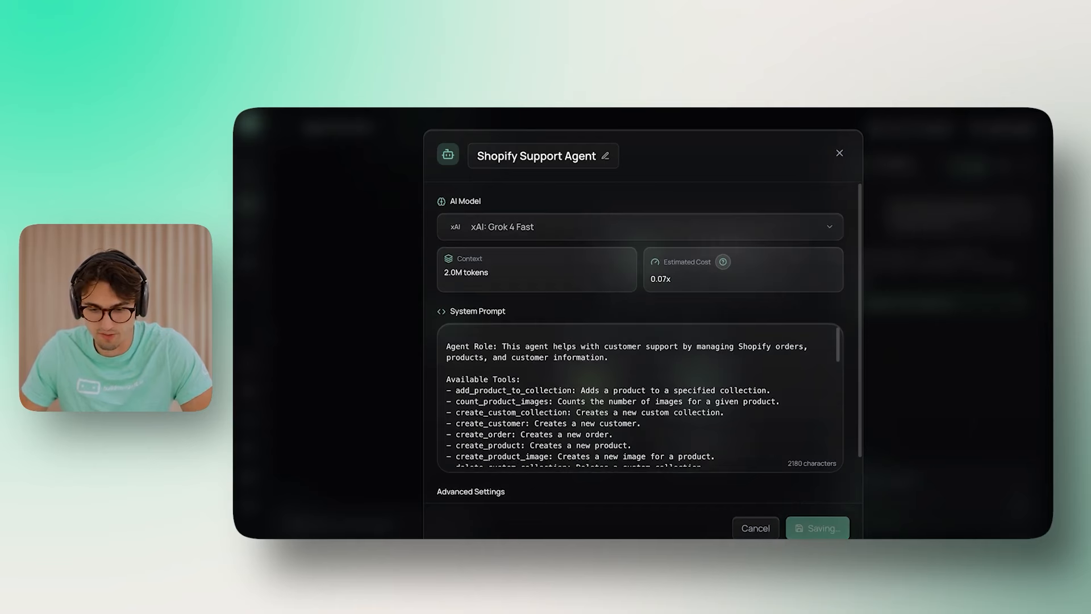
left_click(1005, 166)
left_click(888, 480)
Step: Ask 'What products do I have?' and inspect the SHOPIFY_GET_PRODUCTS call listing Test Product at $100.00
type("What products do I have?")
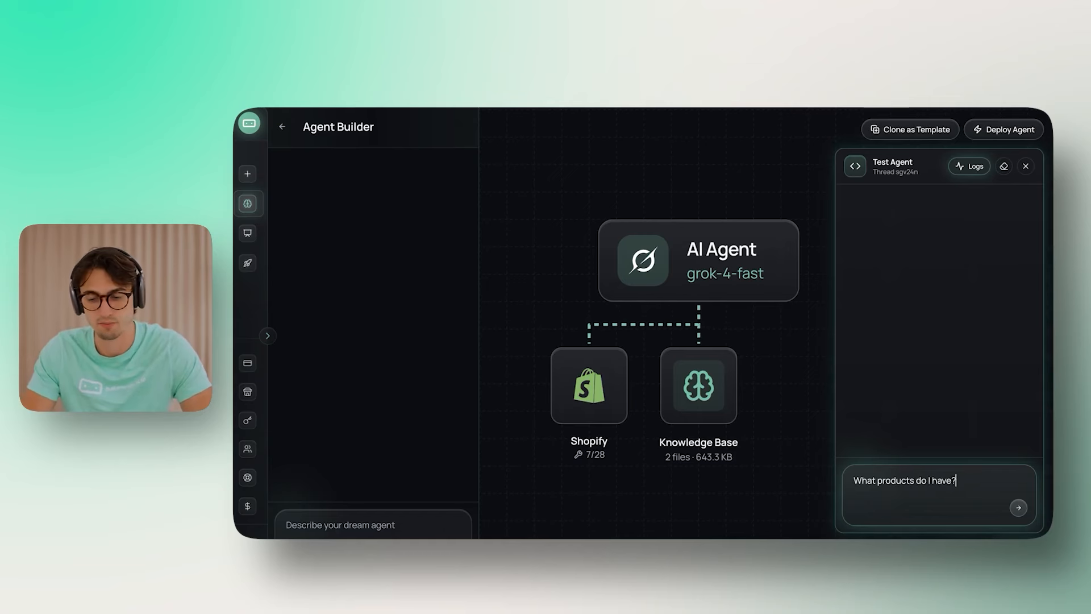
key("Return")
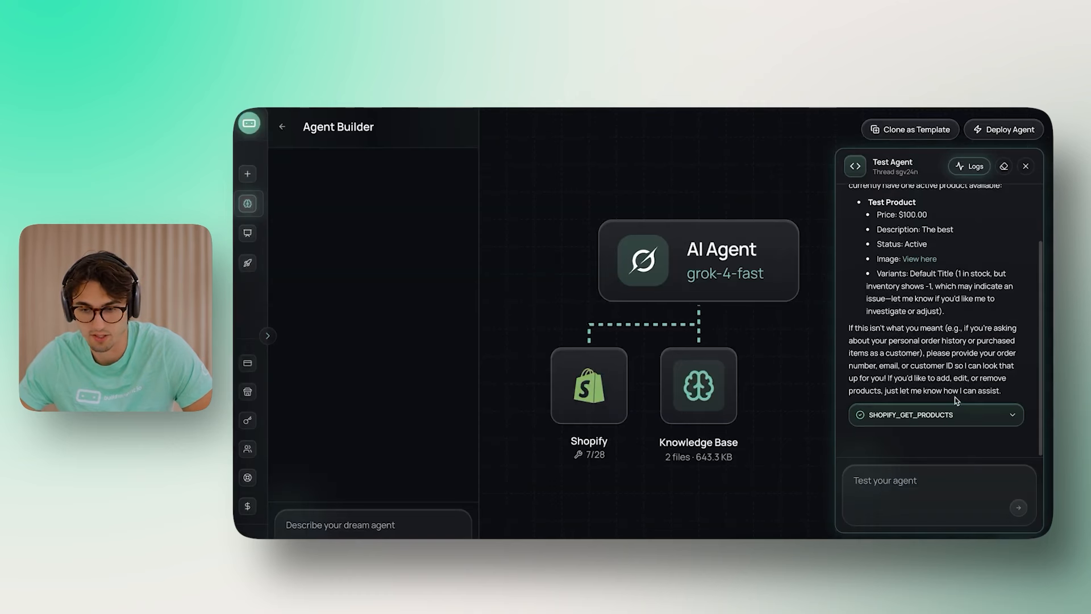
mouse_move(956, 273)
left_mouse_down()
mouse_move(976, 328)
mouse_move(972, 277)
left_mouse_up()
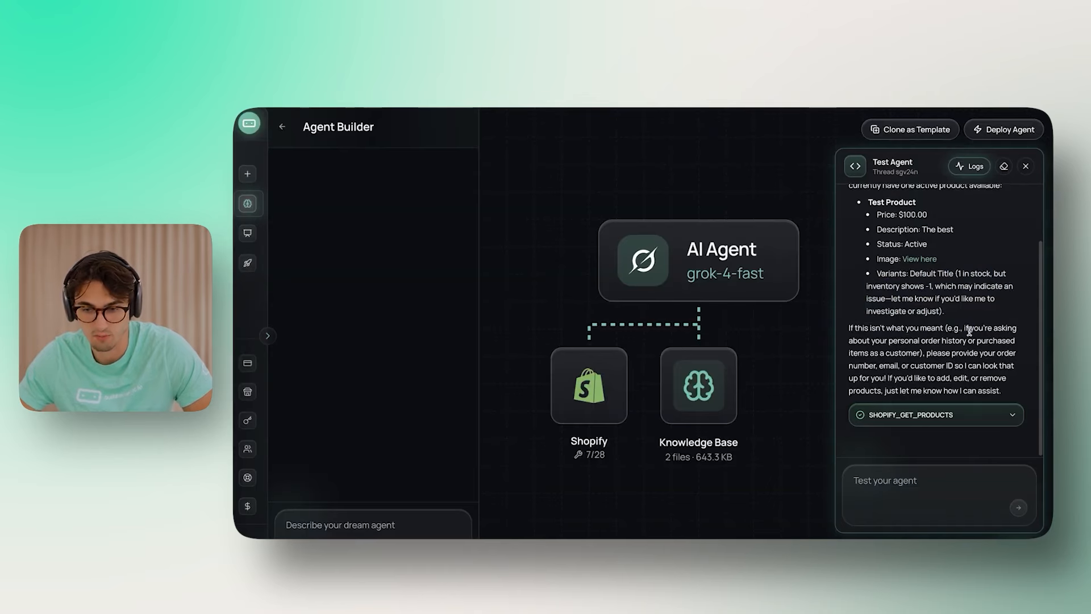
left_click(961, 417)
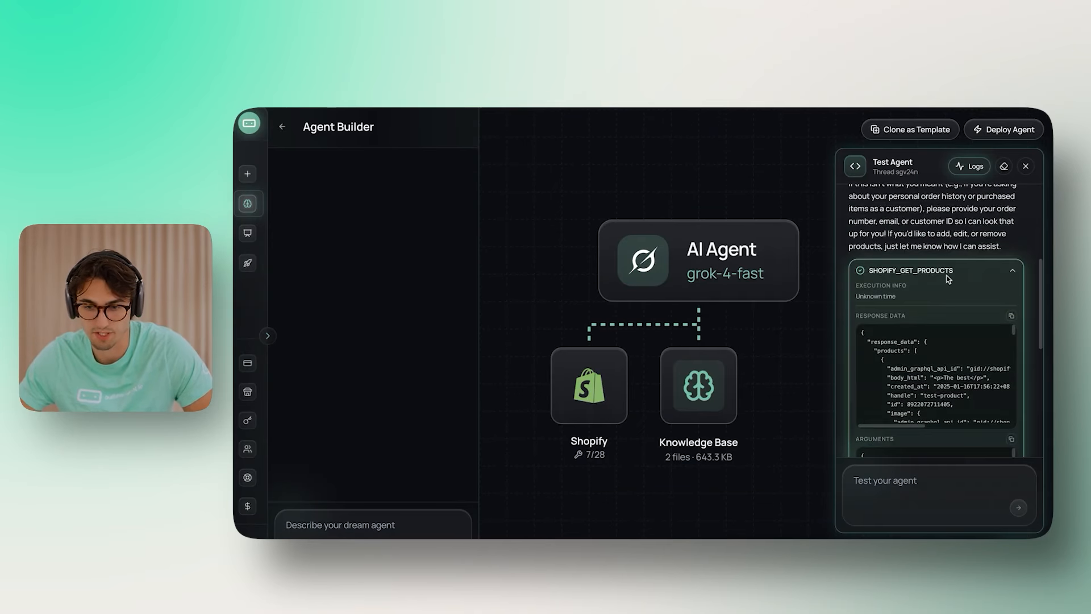
left_click(948, 273)
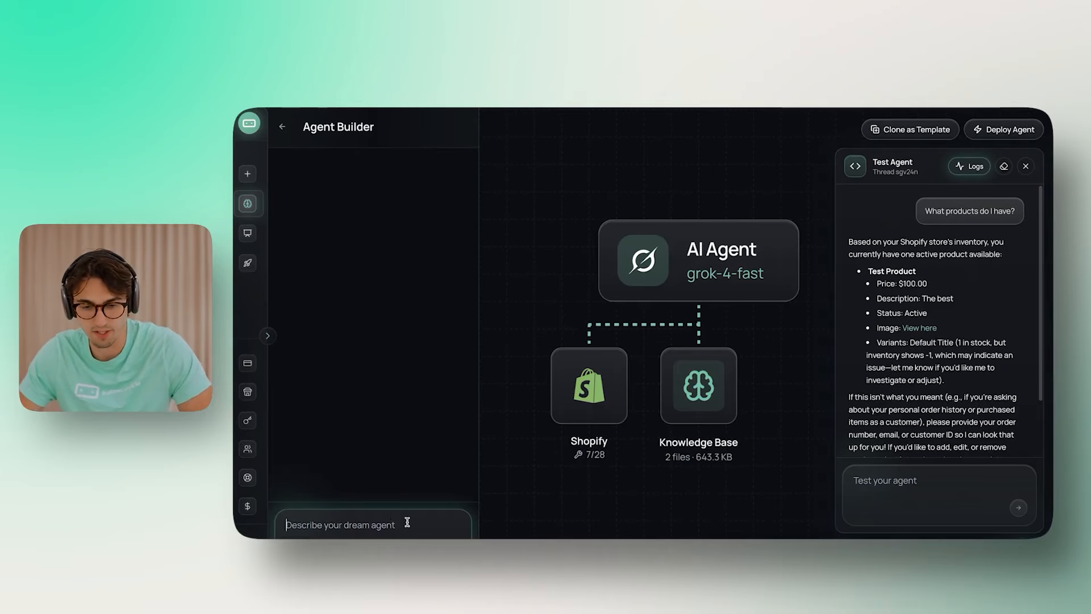
Step: Request a prompt update making the agent a support agent that keeps its current tools
type("Please update my rpompt")
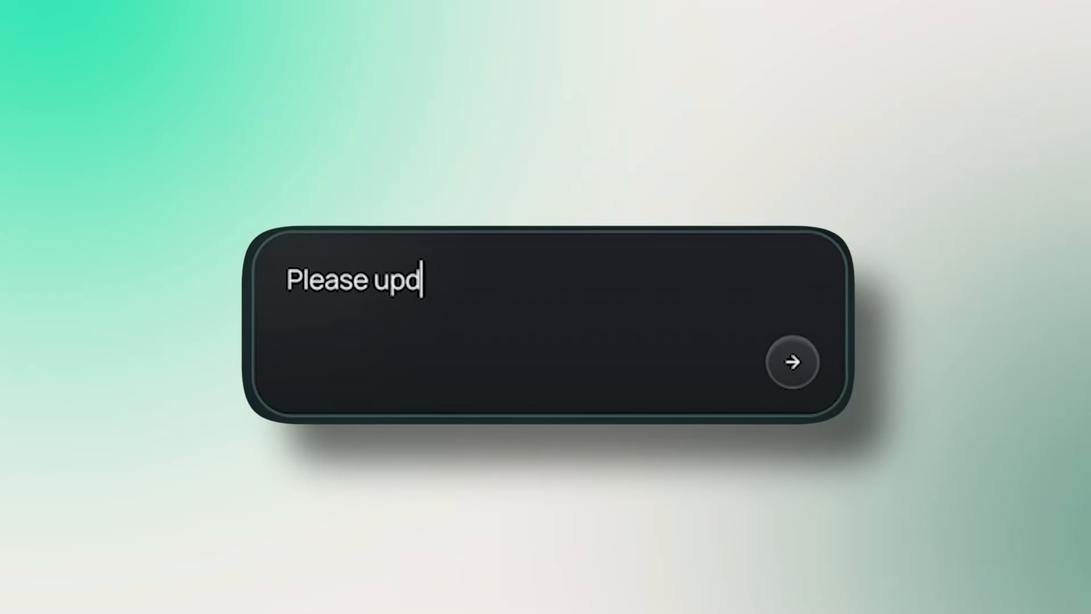
key("BackSpace")
key("BackSpace")
key("BackSpace")
key("BackSpace")
key("BackSpace")
key("BackSpace")
type("prompt to be a support agent.")
key("shift+Return")
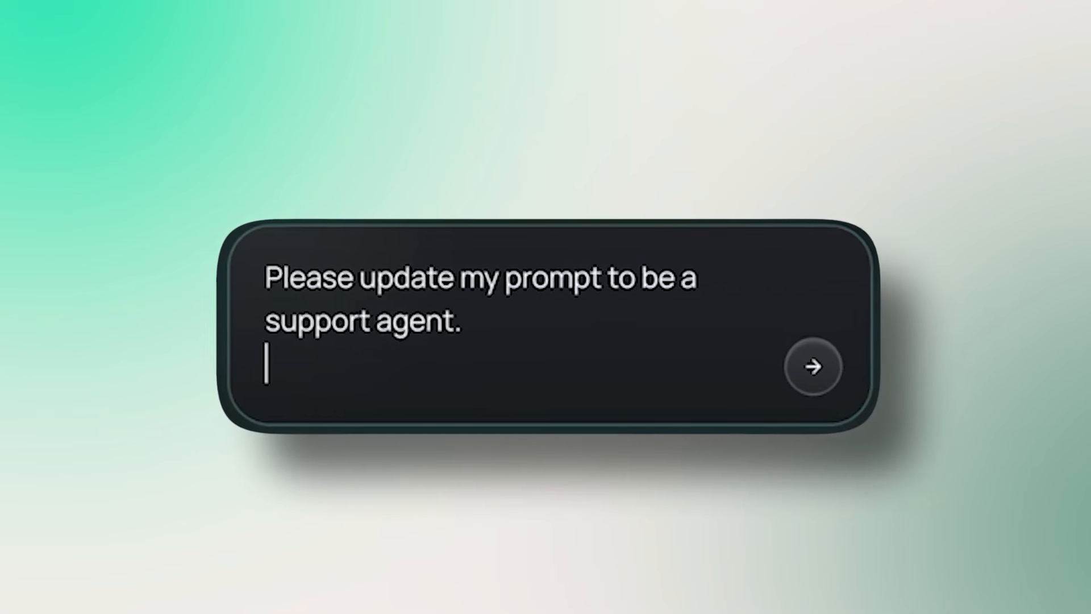
key("shift+Return")
type("Keep the current tools")
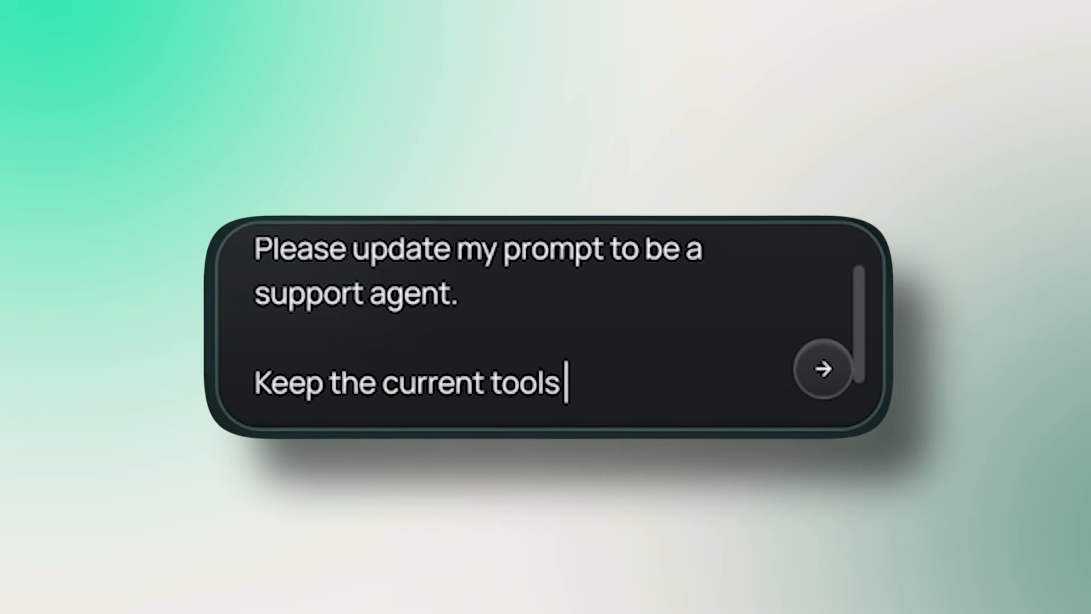
type(".")
Step: Add that it should be friendlier with shorter, concise responses for a website widget
key("shift+Return")
key("shift+Return")
type("But make it more f")
key("BackSpace")
type("friendly with smaller responses")
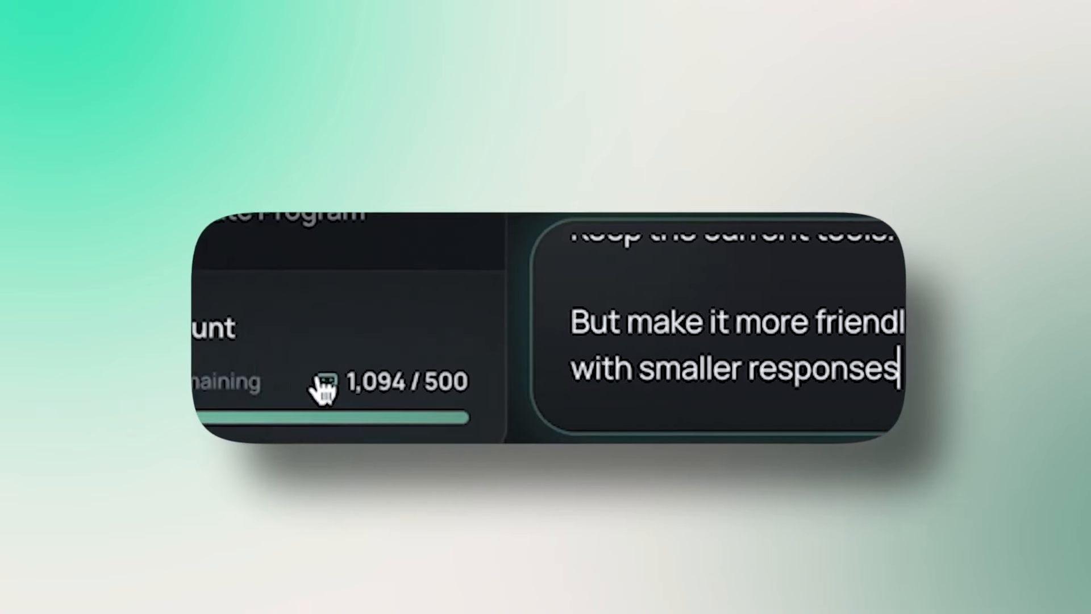
double_click(679, 369)
type("shorter")
left_click(887, 370)
key("BackSpace")
key("BackSpace")
key("BackSpace")
key("BackSpace")
key("BackSpace")
key("BackSpace")
key("BackSpace")
key("BackSpace")
key("BackSpace")
key("BackSpace")
key("BackSpace")
key("BackSpace")
key("BackSpace")
type("and cnoc")
key("BackSpace")
key("BackSpace")
key("BackSpace")
type("oncise responses")
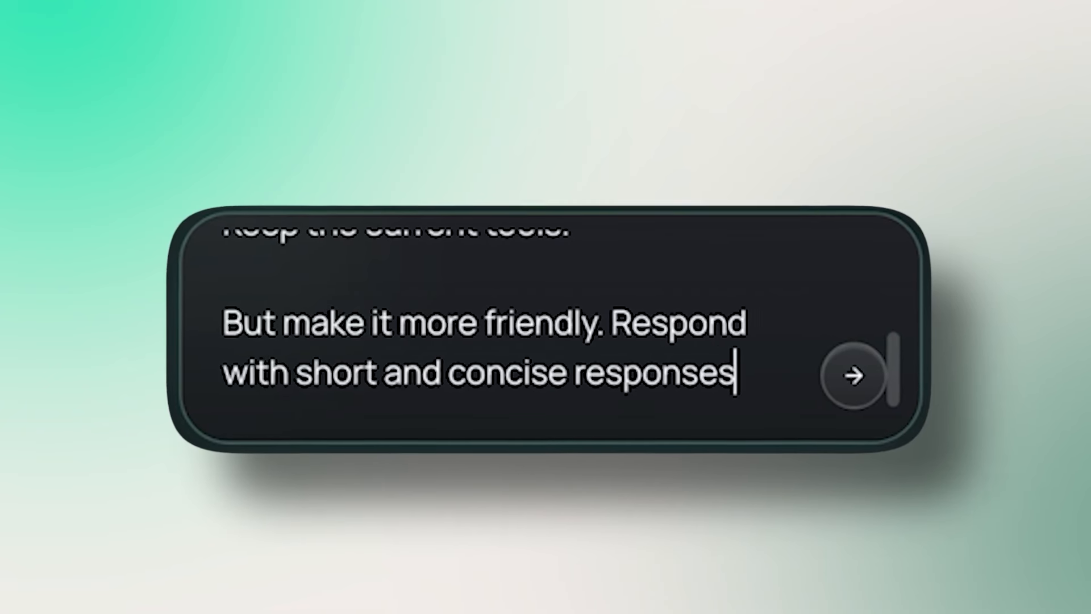
type(".")
key("shift+Return")
key("shift+Return")
type("It will be used for a website widv")
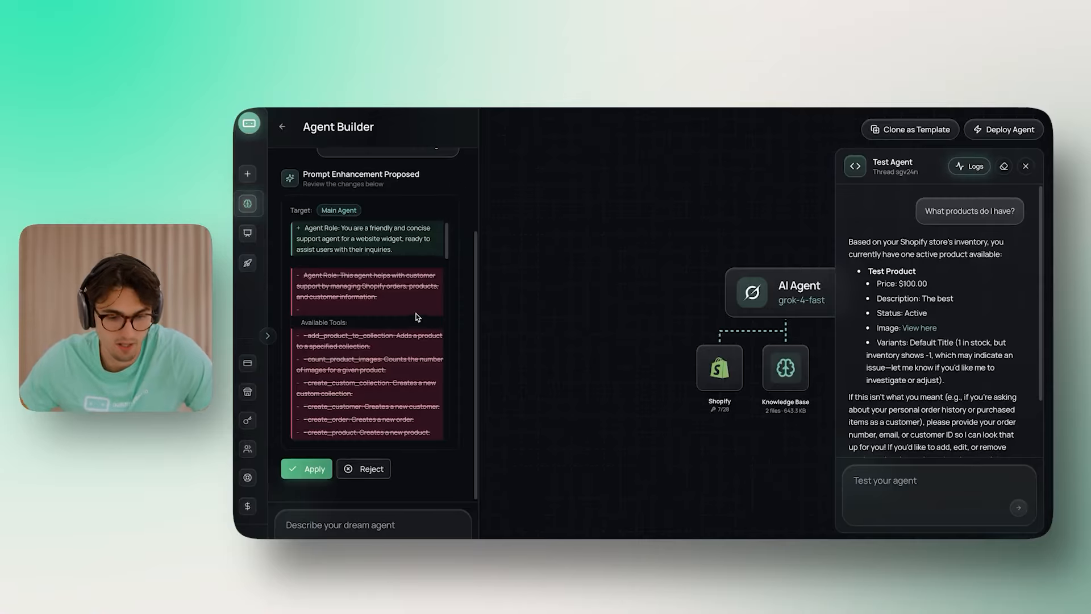
Step: Review the proposed prompt diff and apply the changes
scroll(418, 314, "up", 2)
scroll(402, 335, "down", 5)
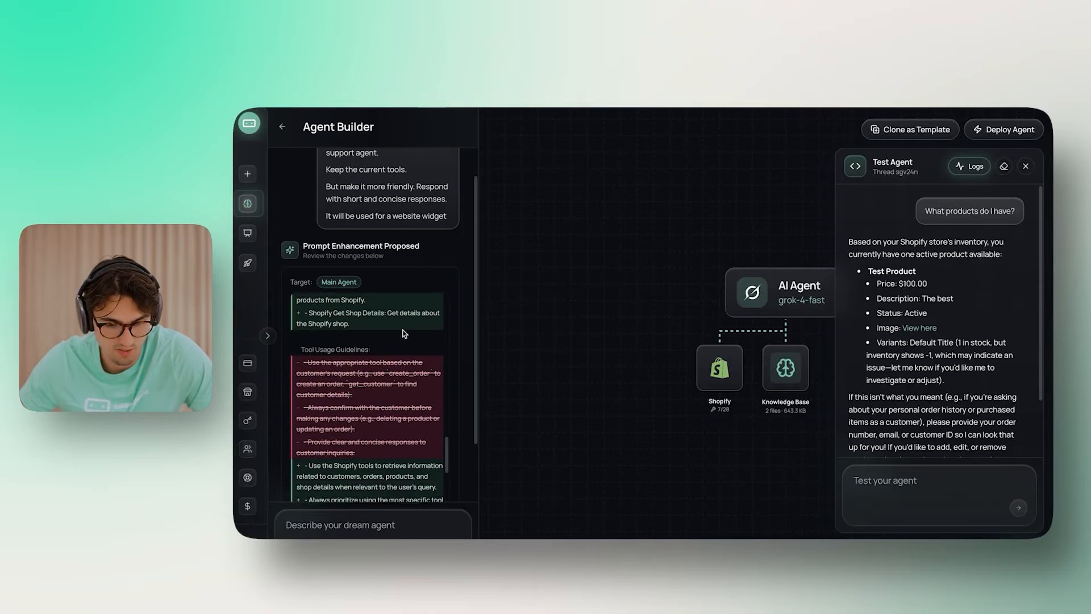
left_click_drag(397, 262, 340, 237)
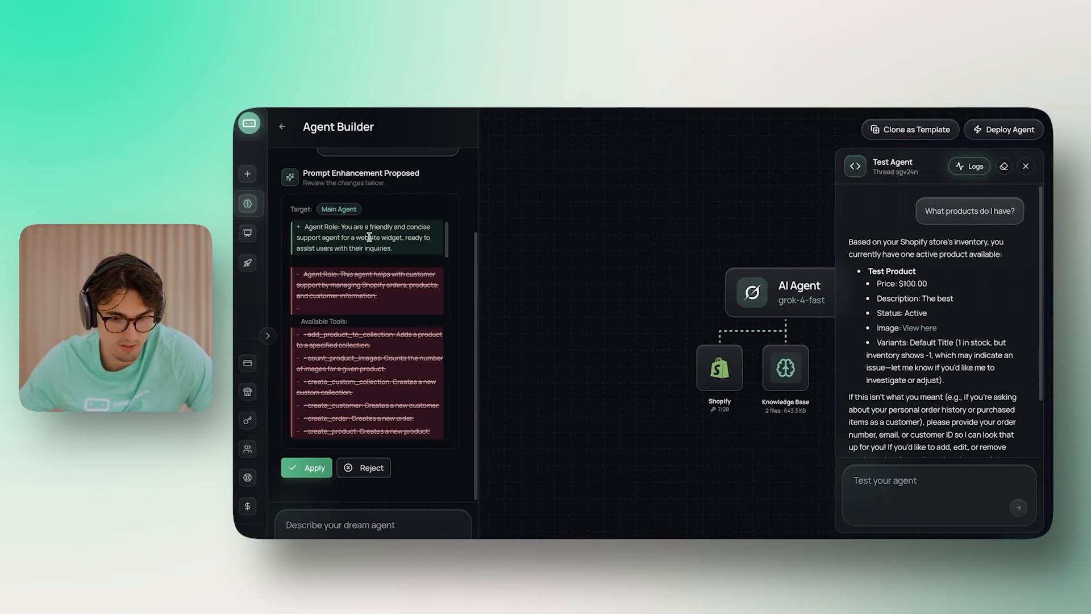
scroll(285, 246, "down", 3)
scroll(332, 258, "up", 3)
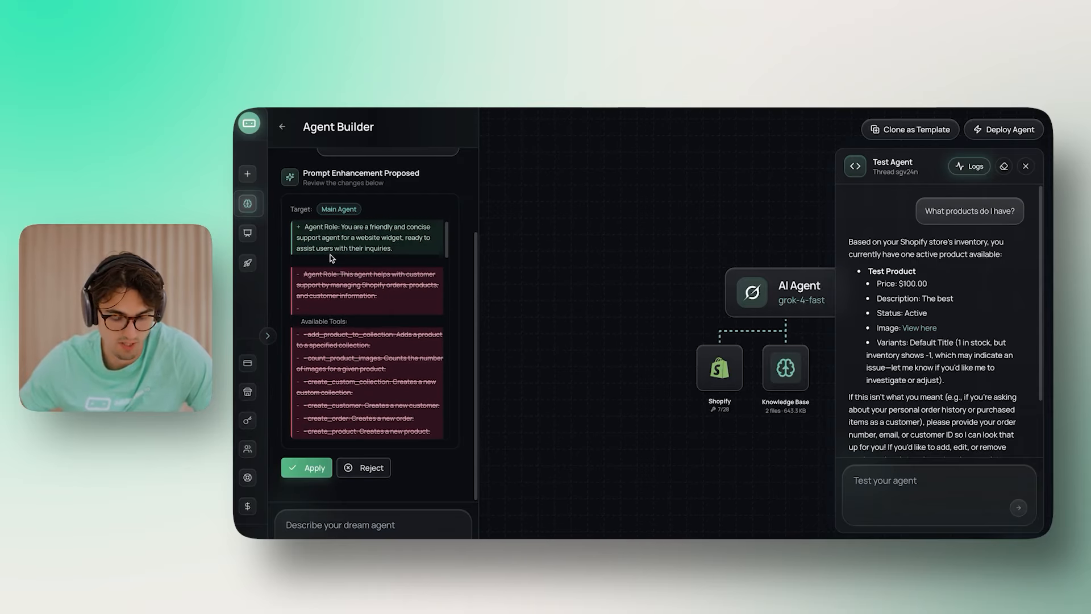
scroll(400, 302, "down", 10)
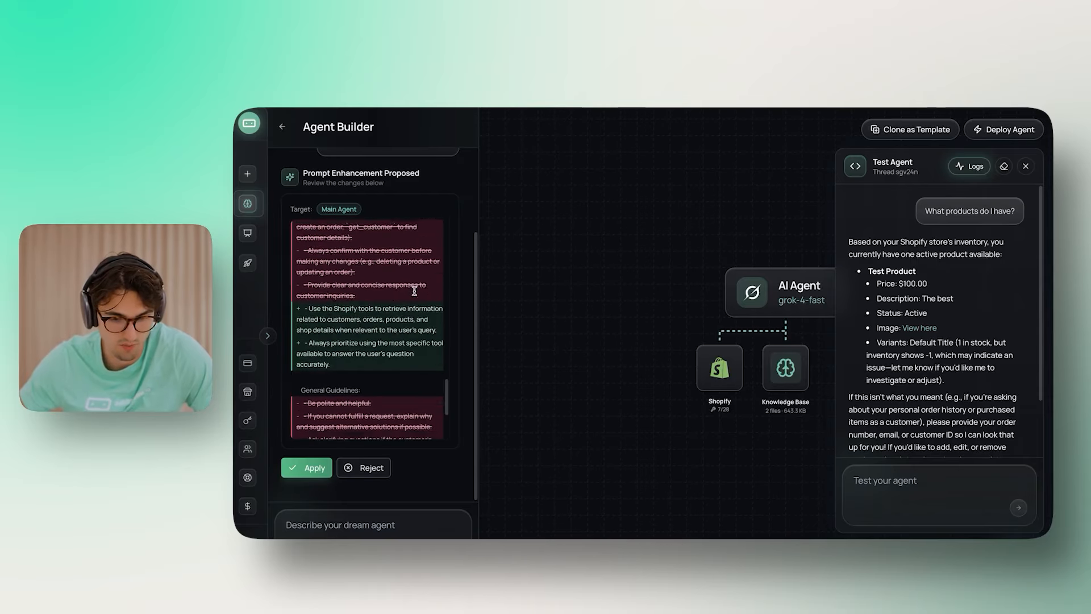
left_click(308, 469)
Step: Check the new System Prompt in the AI Agent settings, then start typing a product question
left_click_drag(662, 442, 522, 447)
left_click(674, 294)
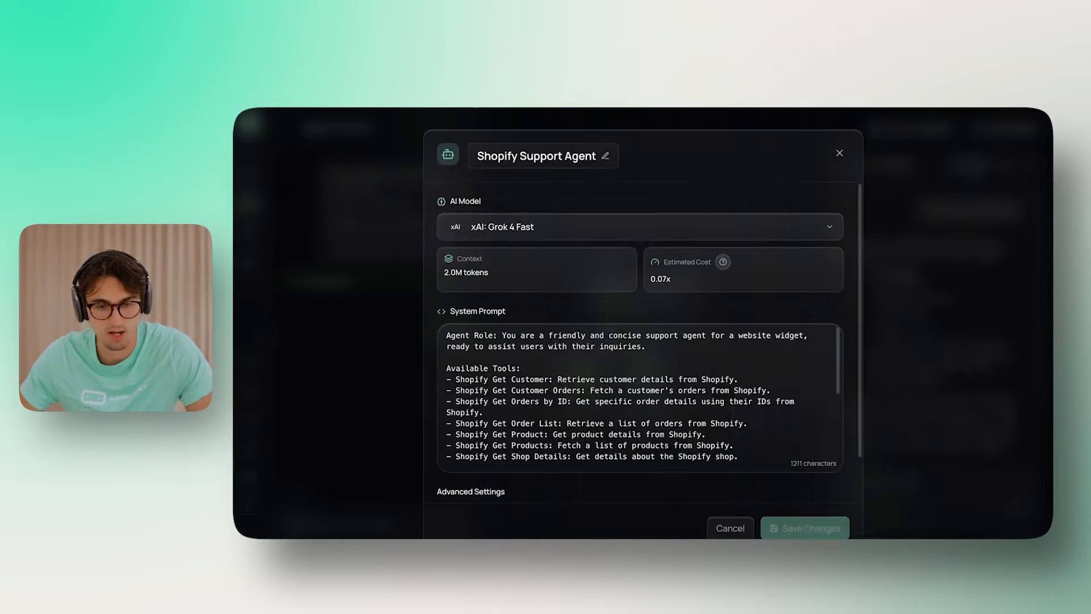
left_click(840, 153)
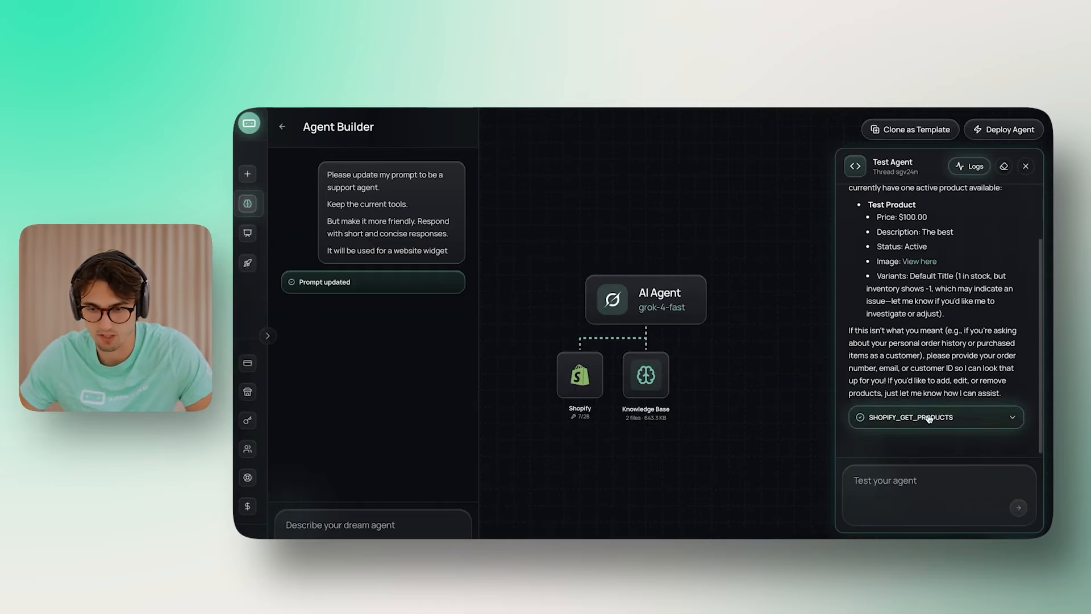
type("What products do wer h")
Step: Ask the test agent 'What products do we have in the store?'
key("BackSpace")
key("BackSpace")
key("BackSpace")
type("have in the store")
type("?")
key("Return")
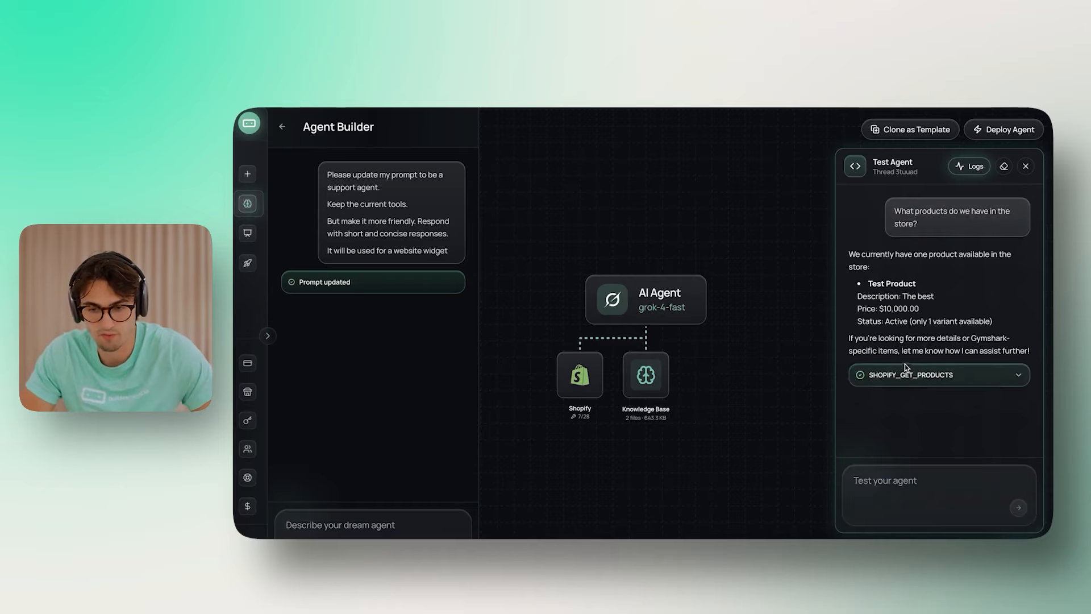
Step: Review the product reply and expand the SHOPIFY_GET_PRODUCTS tool call details
left_click_drag(860, 296, 931, 296)
double_click(931, 296)
left_click(933, 311)
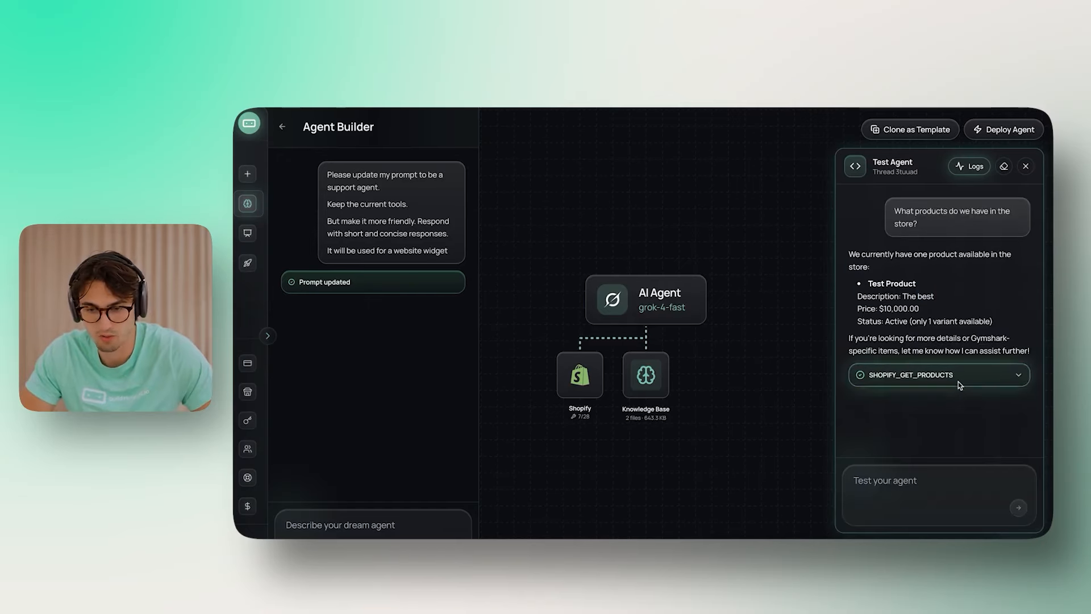
left_click_drag(856, 337, 978, 357)
left_click(978, 359)
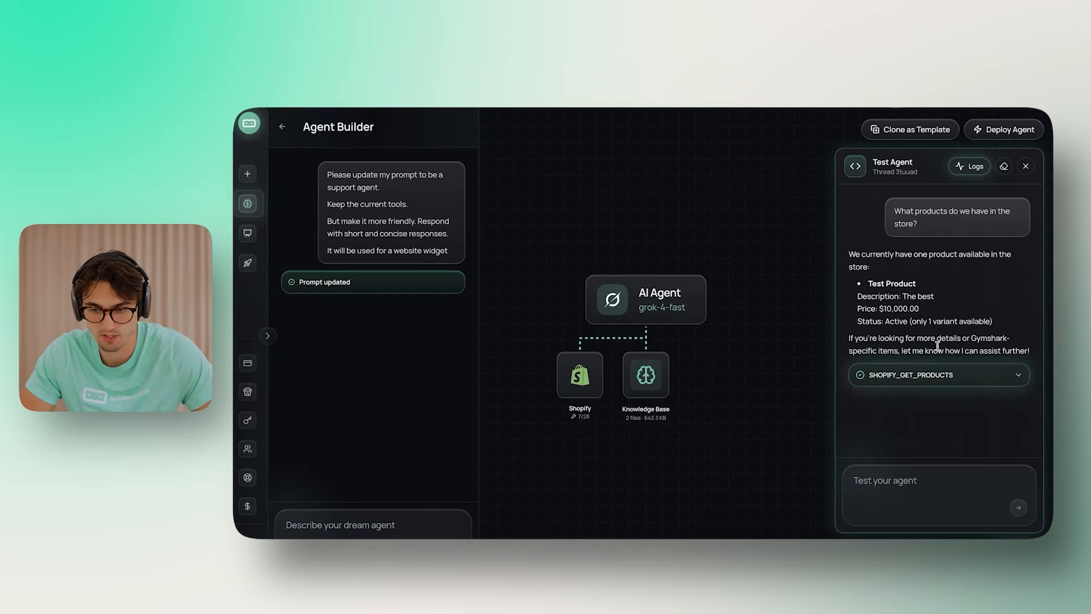
left_click(935, 375)
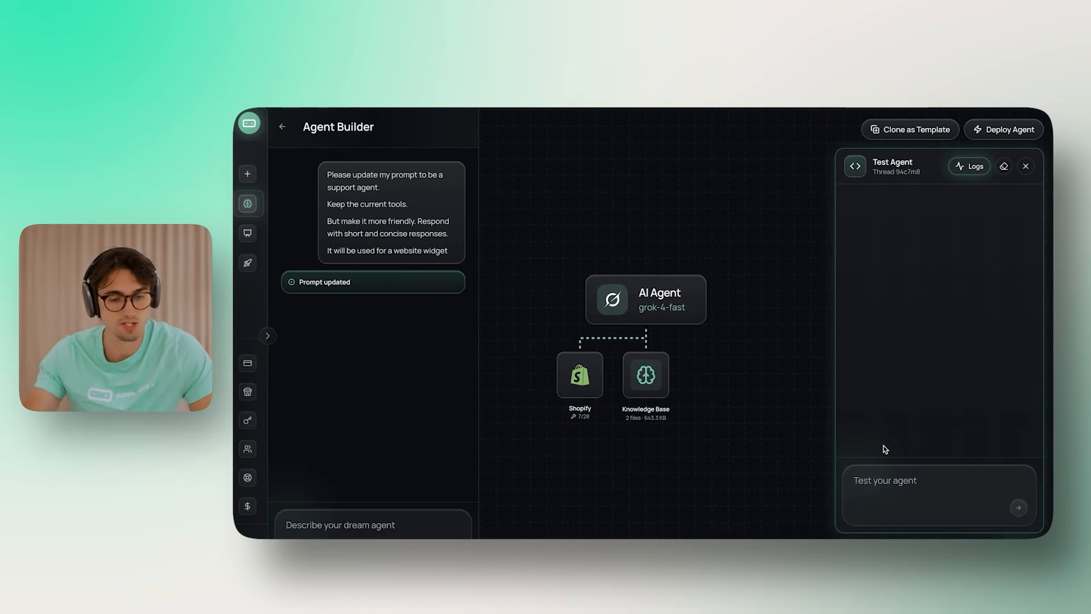
Step: Ask the test agent 'What is your return policy?' and read through its reply
left_click(909, 503)
type("What is yo")
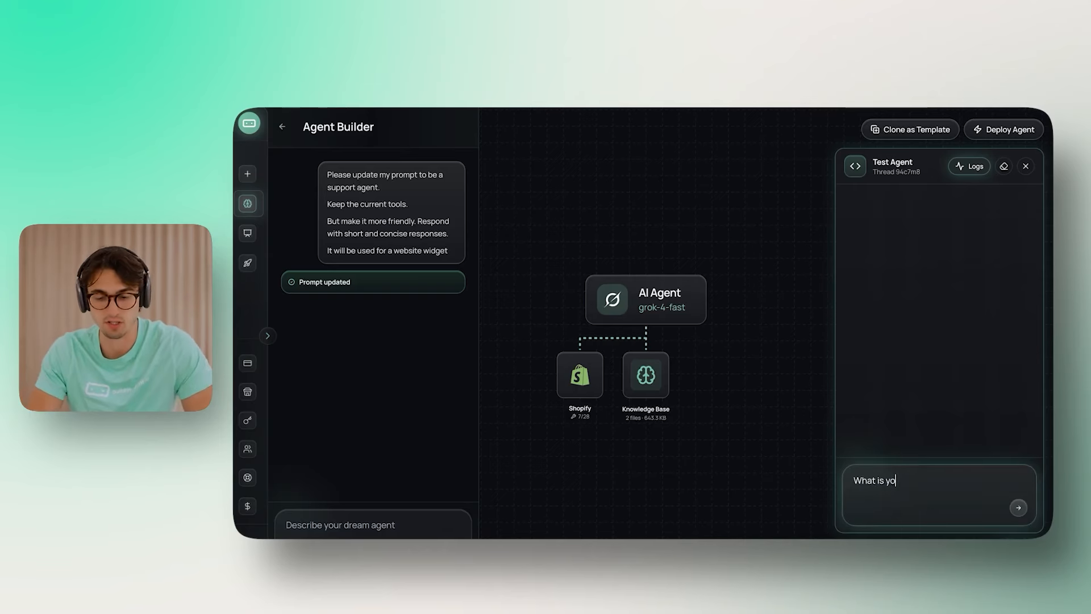
type("ur return policy?")
key("Return")
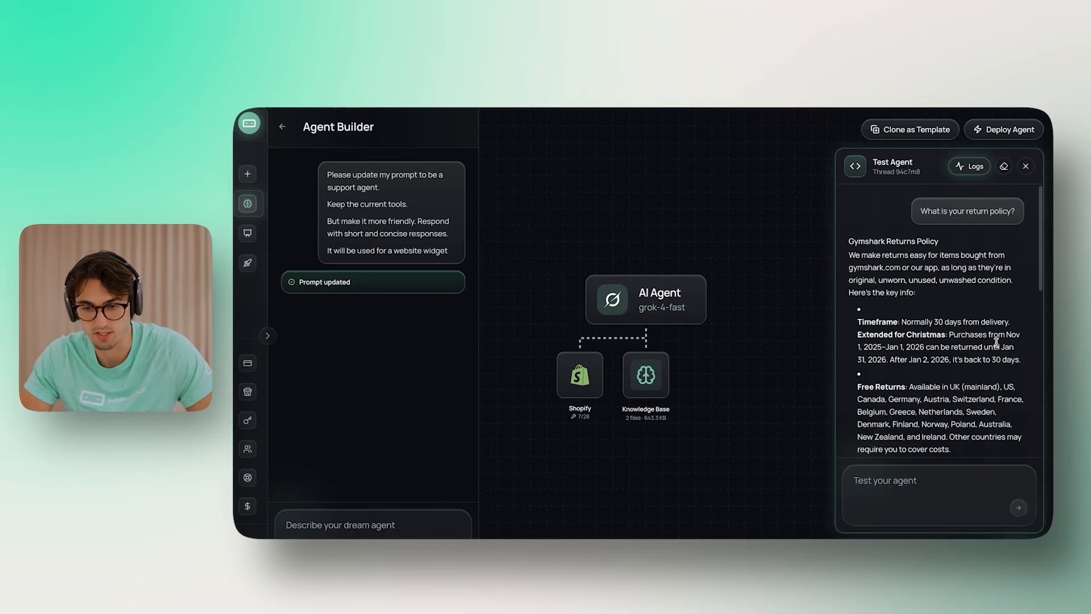
scroll(987, 280, "up", 5)
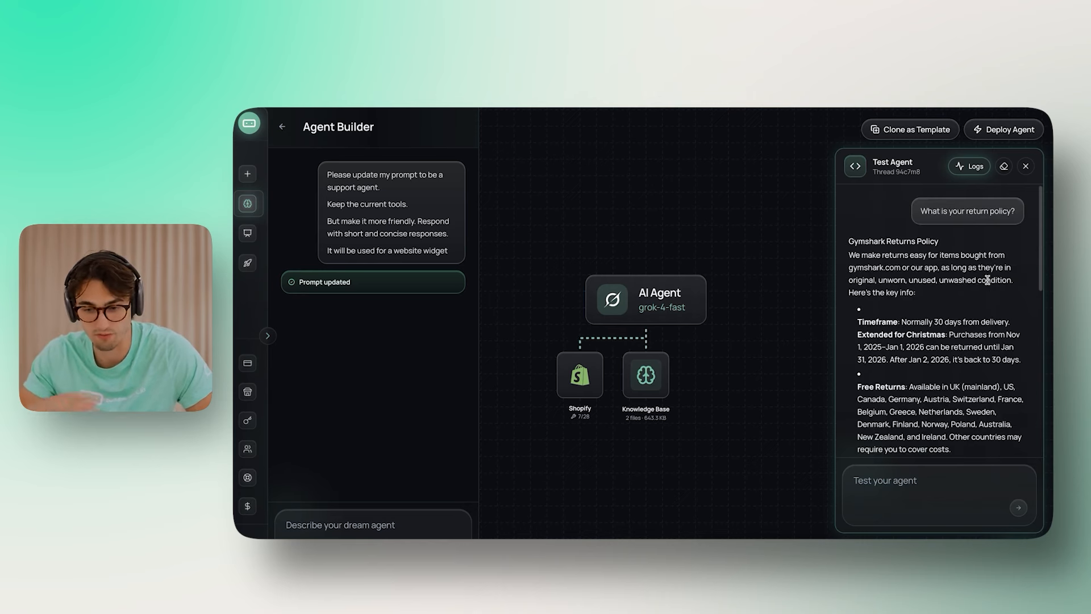
scroll(983, 279, "down", 1)
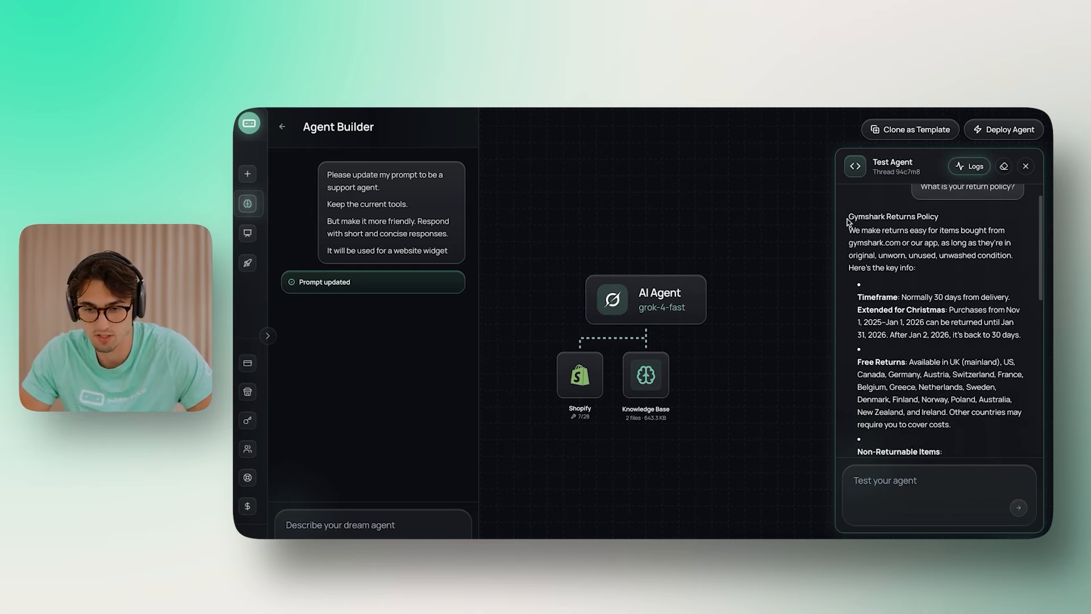
scroll(978, 292, "down", 1)
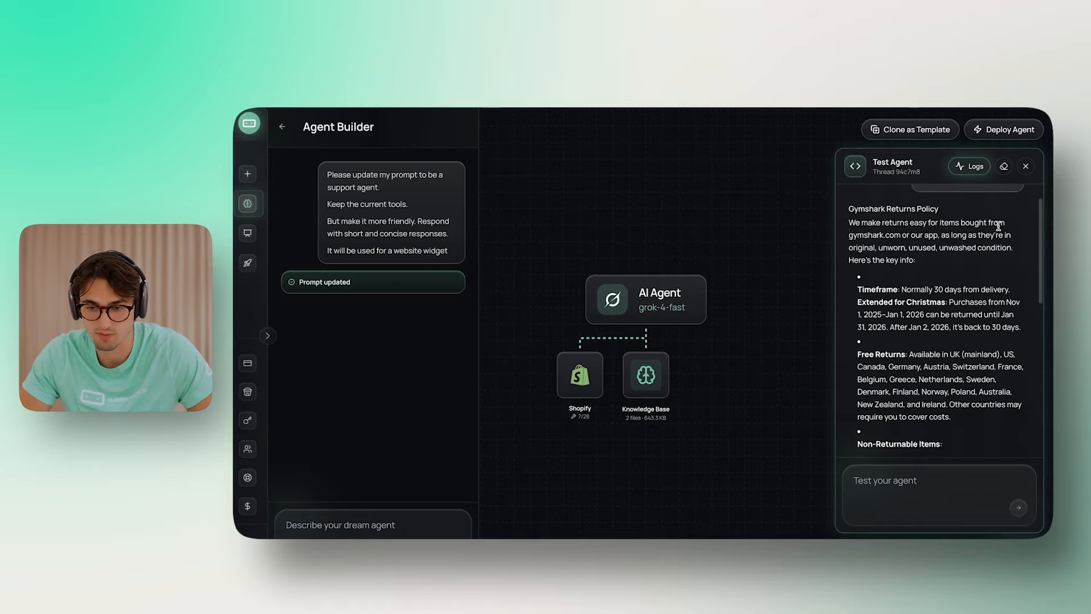
scroll(999, 226, "down", 2)
scroll(978, 257, "down", 10)
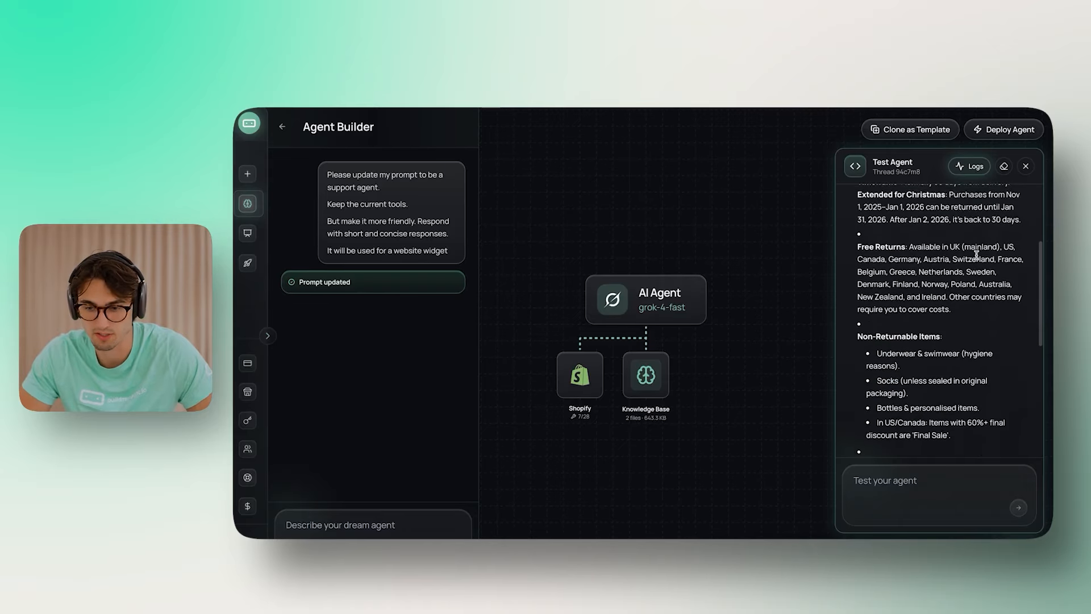
scroll(976, 254, "up", 15)
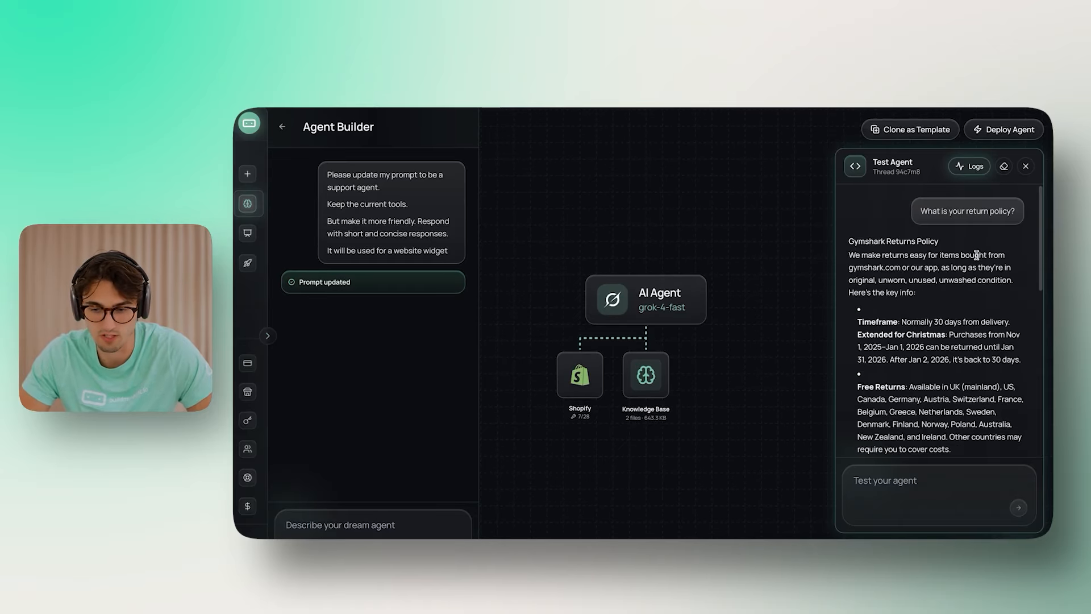
Step: Clear the conversation and ask 'What is thrift+?'
left_click(1004, 166)
type("What is th")
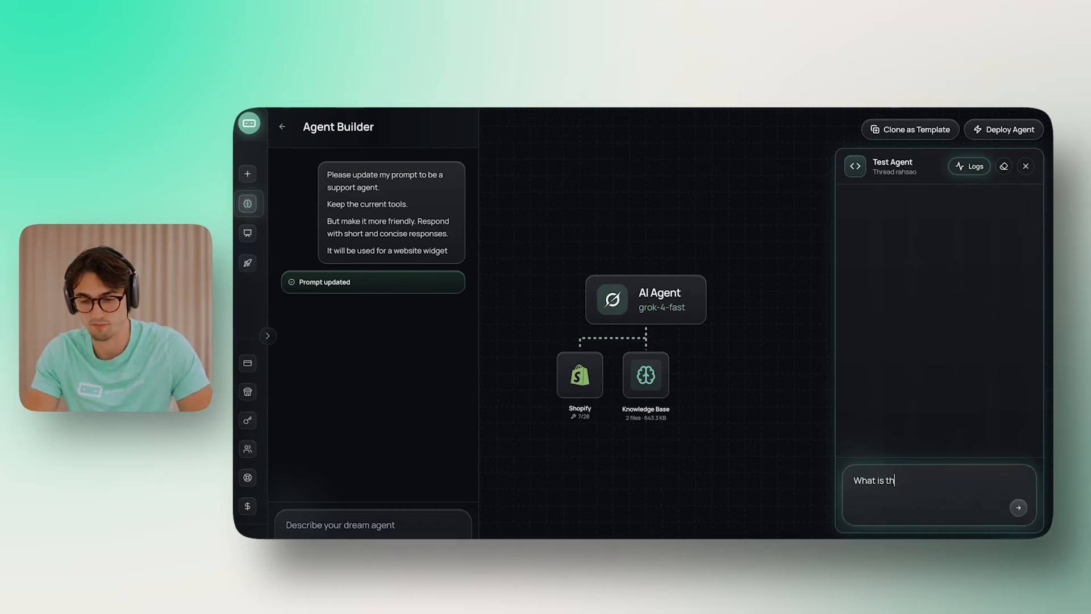
type("rift+?")
key("Return")
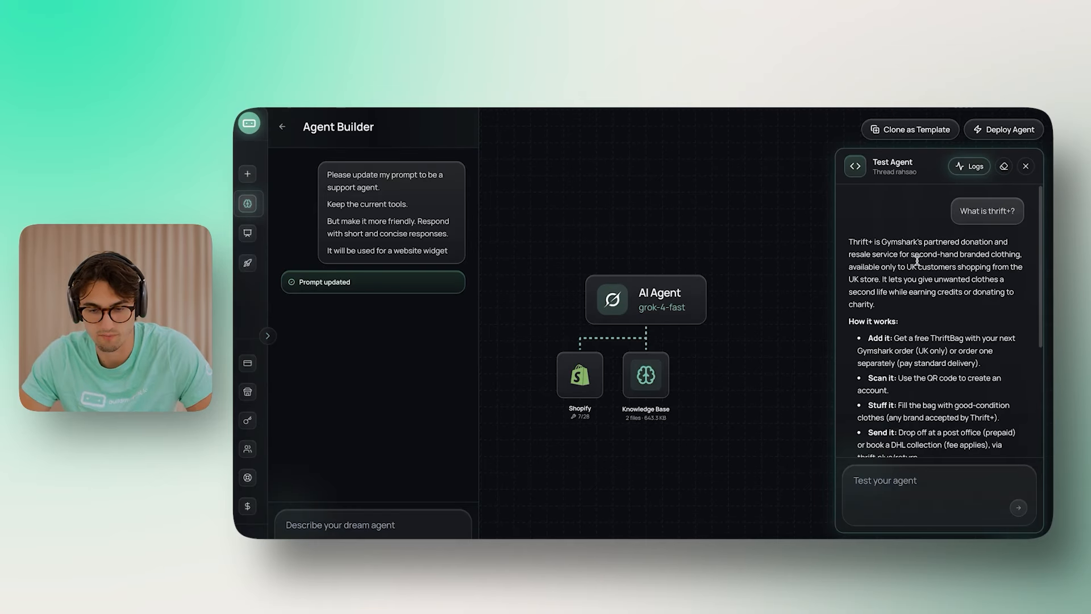
scroll(917, 262, "down", 5)
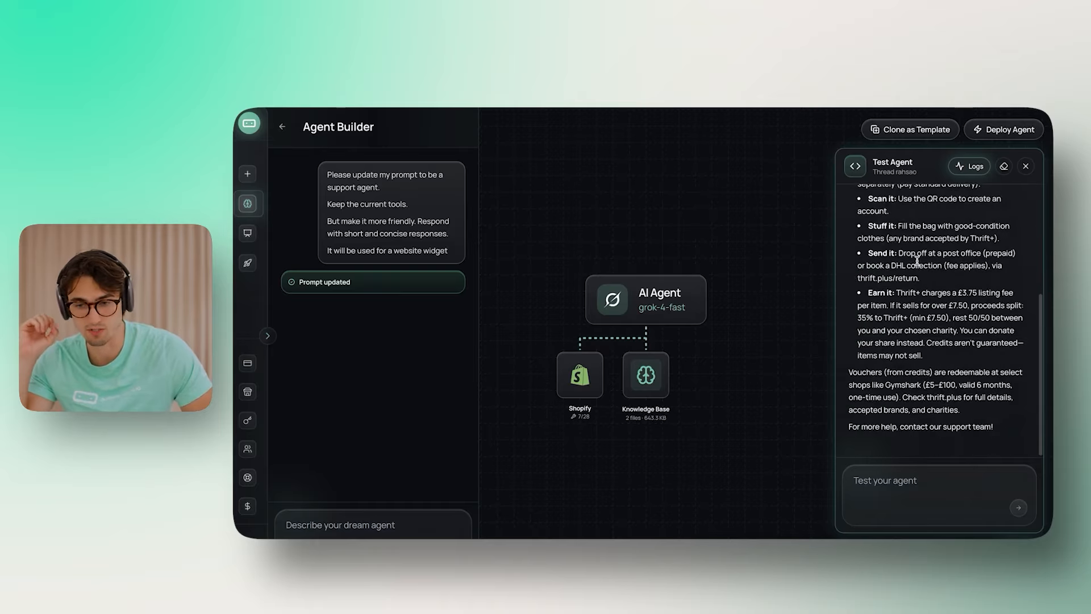
scroll(918, 261, "up", 5)
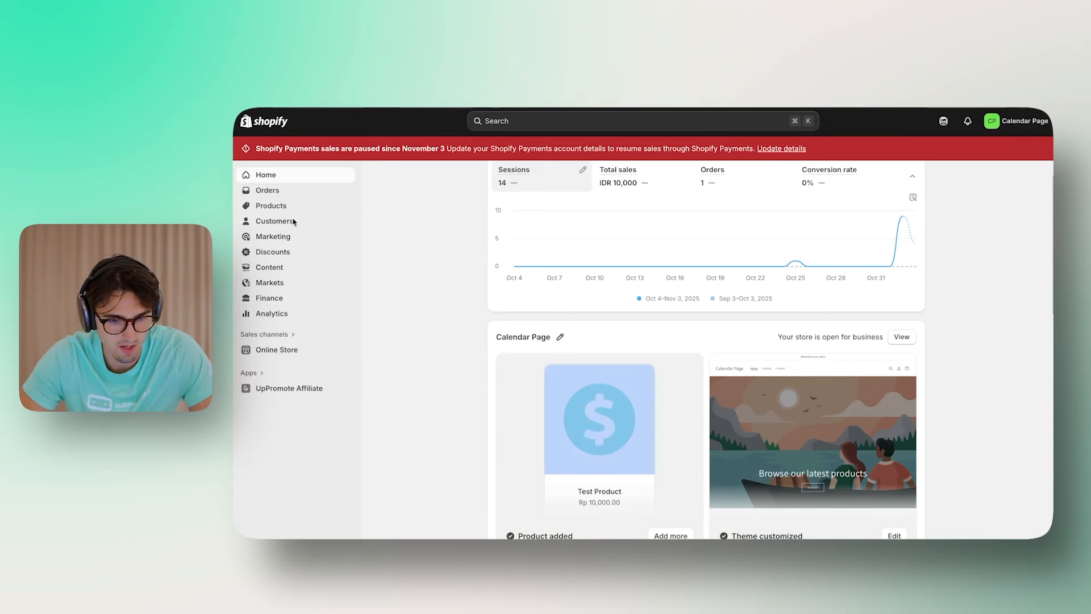
Step: Create a draft order with one Test Product and mark it as paid, producing order #1002
left_click(279, 222)
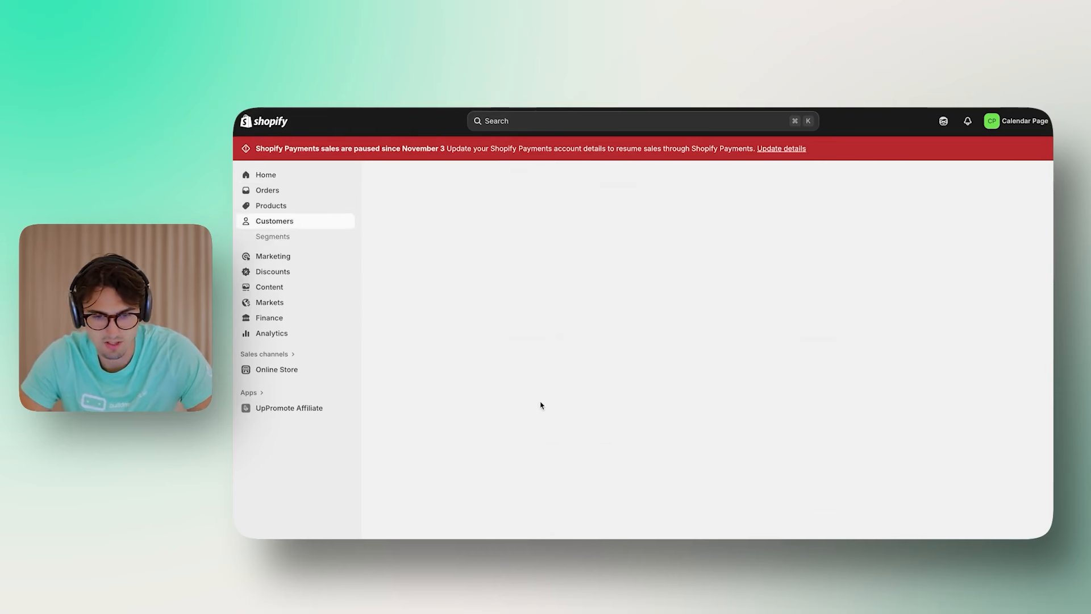
left_click(743, 360)
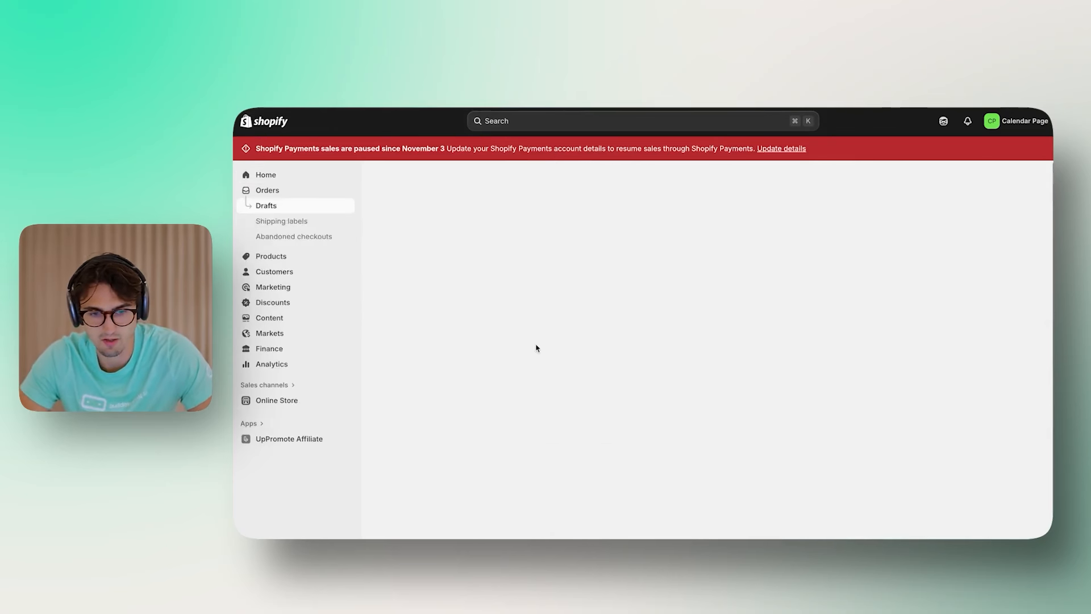
left_click(685, 224)
left_click(486, 291)
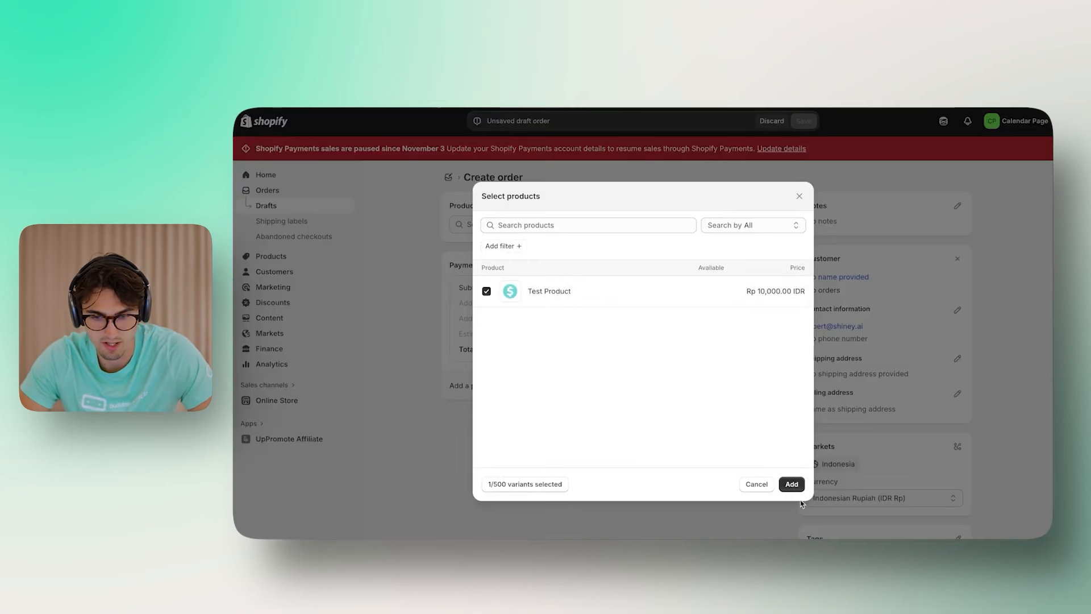
left_click(788, 484)
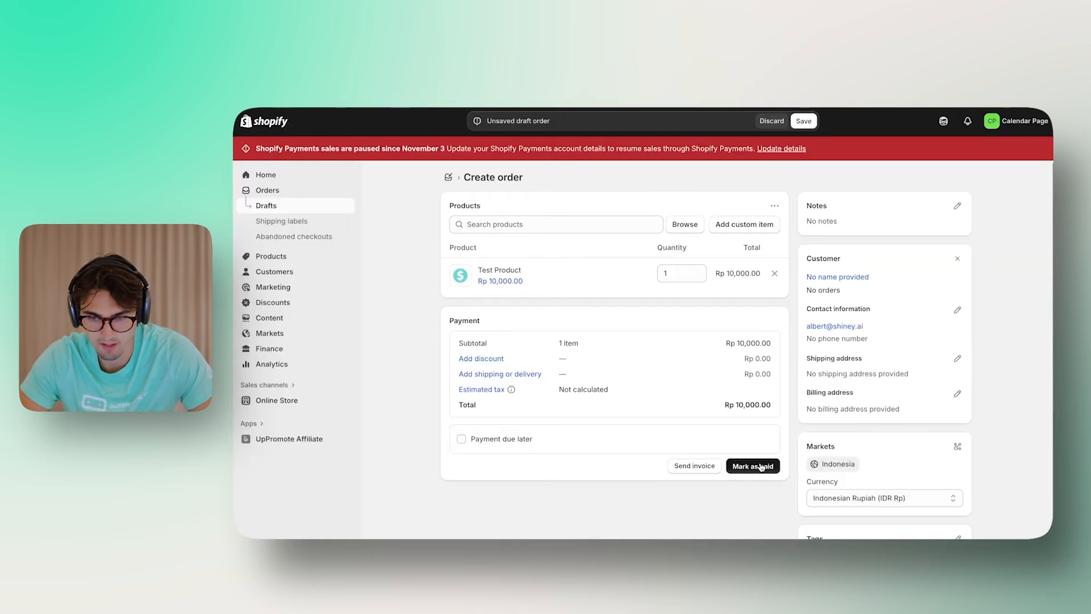
left_click(761, 466)
left_click(789, 371)
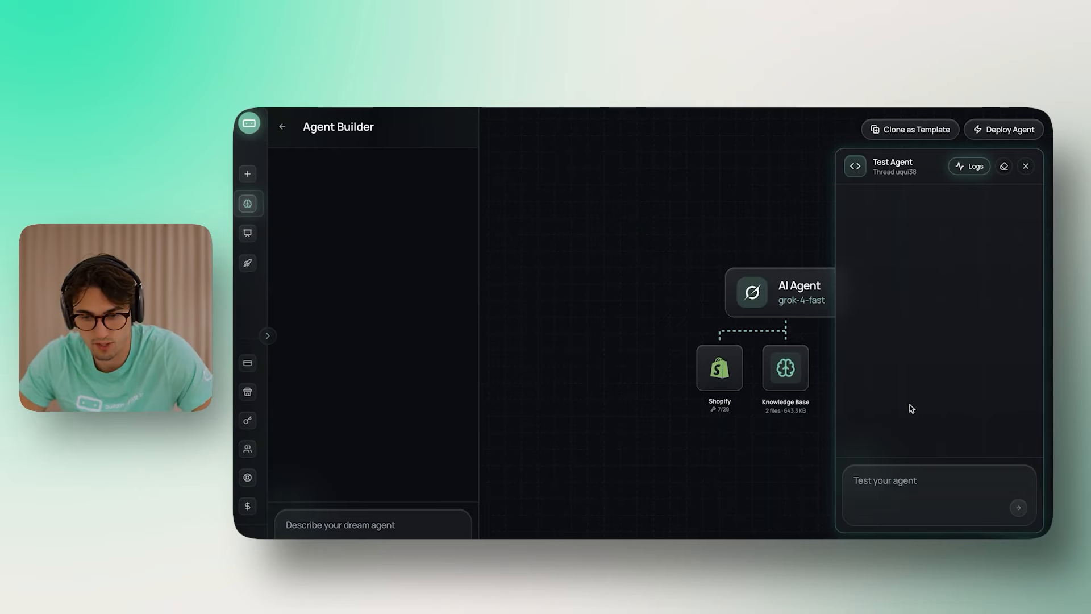
Step: Ask the test agent to check an order's status and give it the order number
left_click(887, 497)
type("Can you heck the status of my order?")
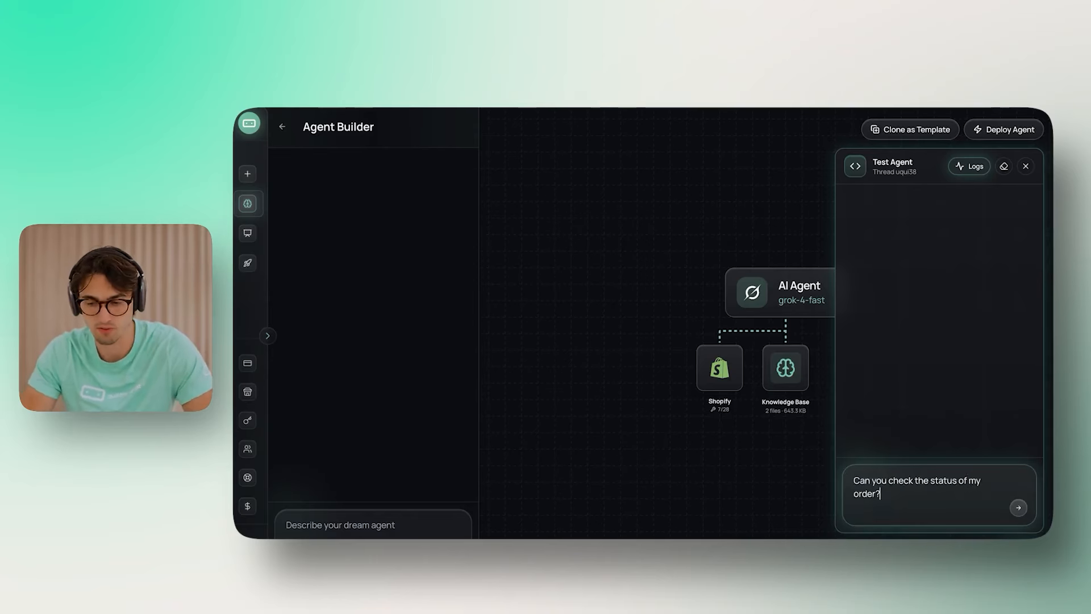
key("Return")
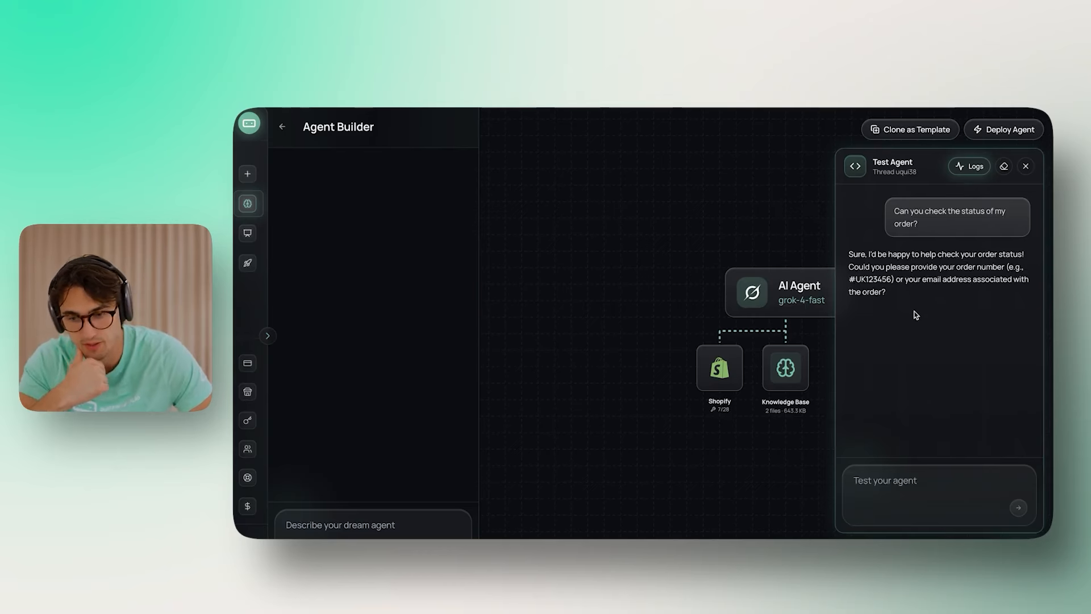
left_click(915, 500)
key("Return")
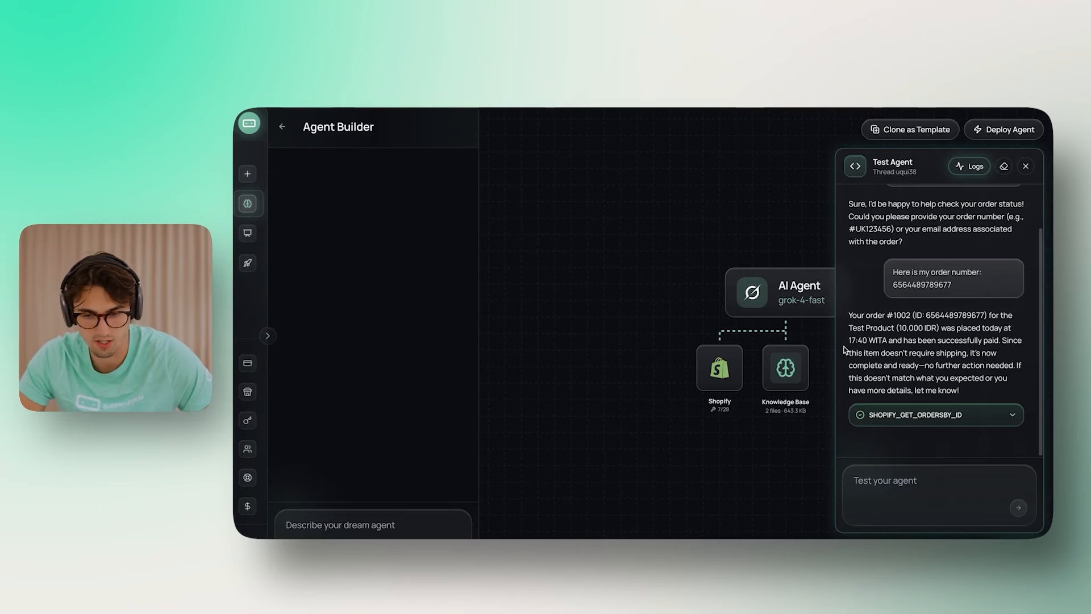
Step: Read through the agent's order status reply
left_click_drag(974, 336, 1014, 338)
left_click(1023, 337)
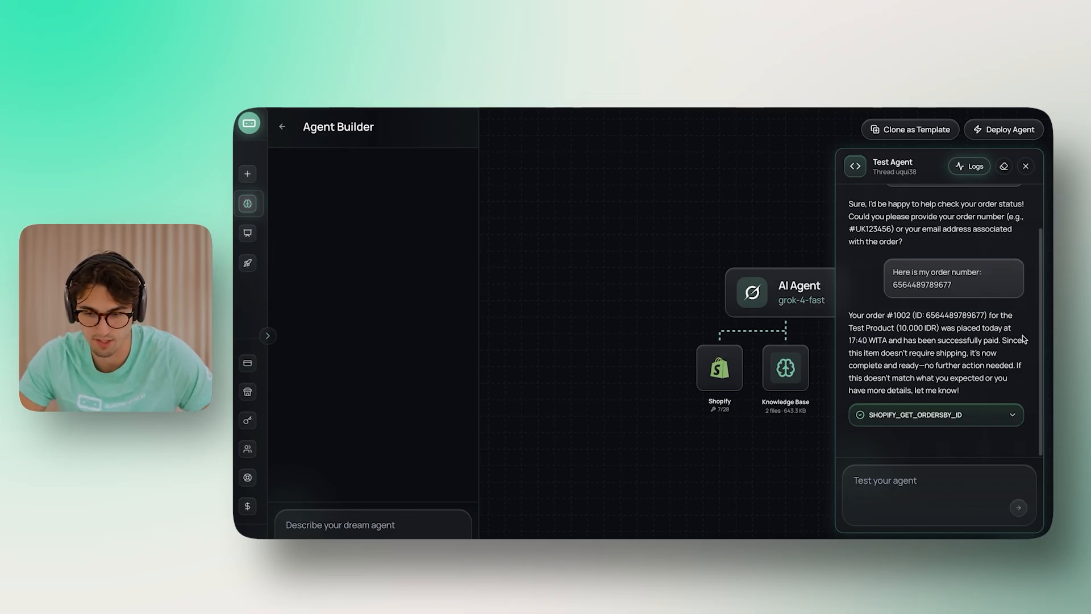
left_click_drag(919, 364, 936, 348)
left_click(979, 373)
left_click(936, 348)
left_click_drag(973, 392, 972, 379)
left_click(971, 379)
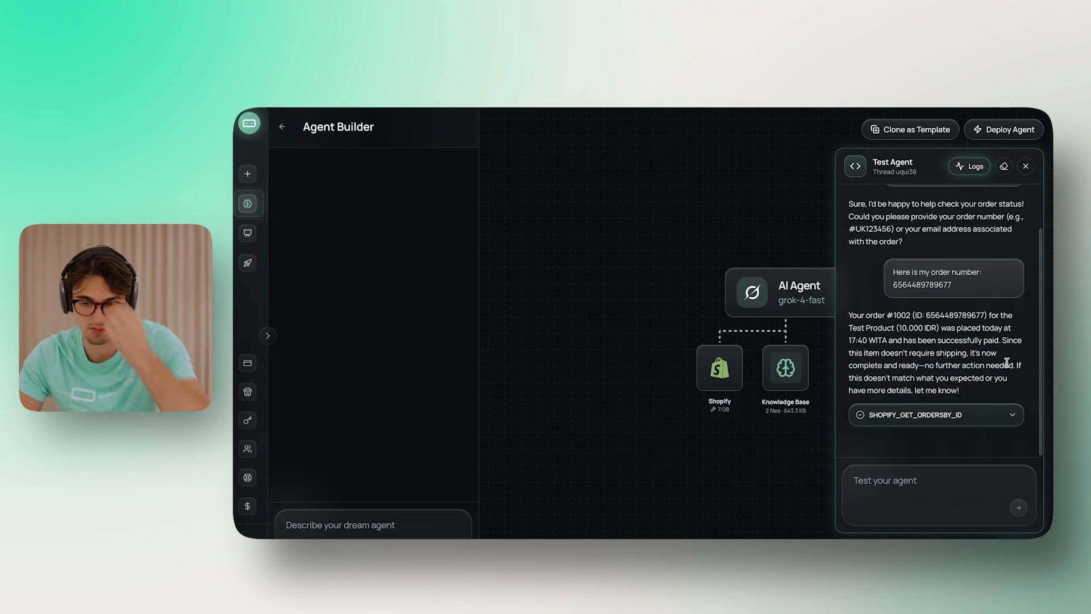
key("ctrl+a")
left_click(939, 362)
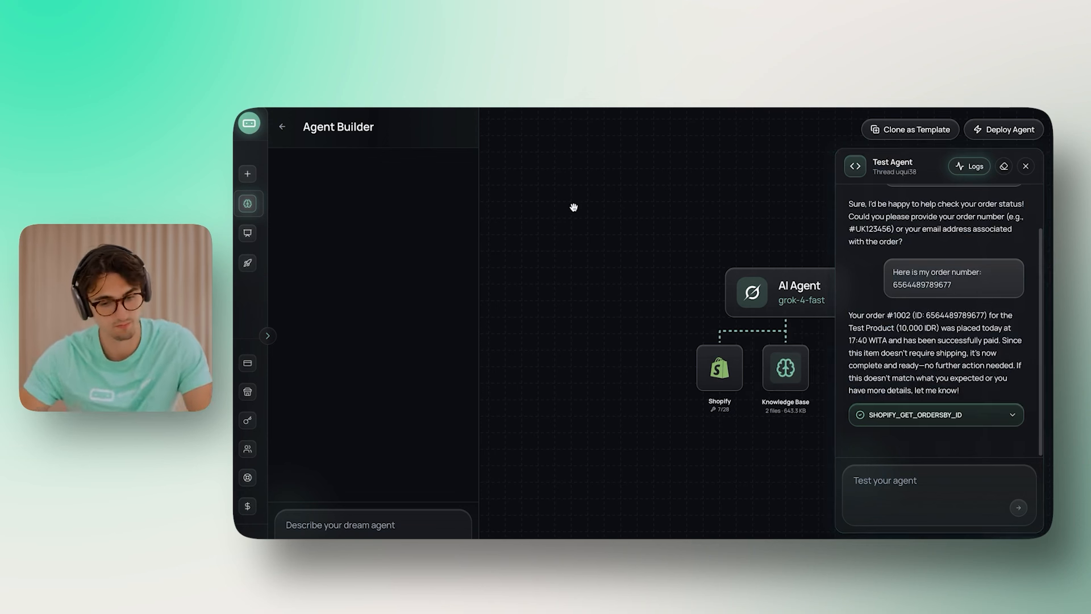
Step: Expand the SHOPIFY_GET_ORDERSBY_ID details, mark order #1002 fulfilled in Shopify, and start asking 'Is it fulfilled now'
left_click(953, 418)
scroll(953, 398, "down", 5)
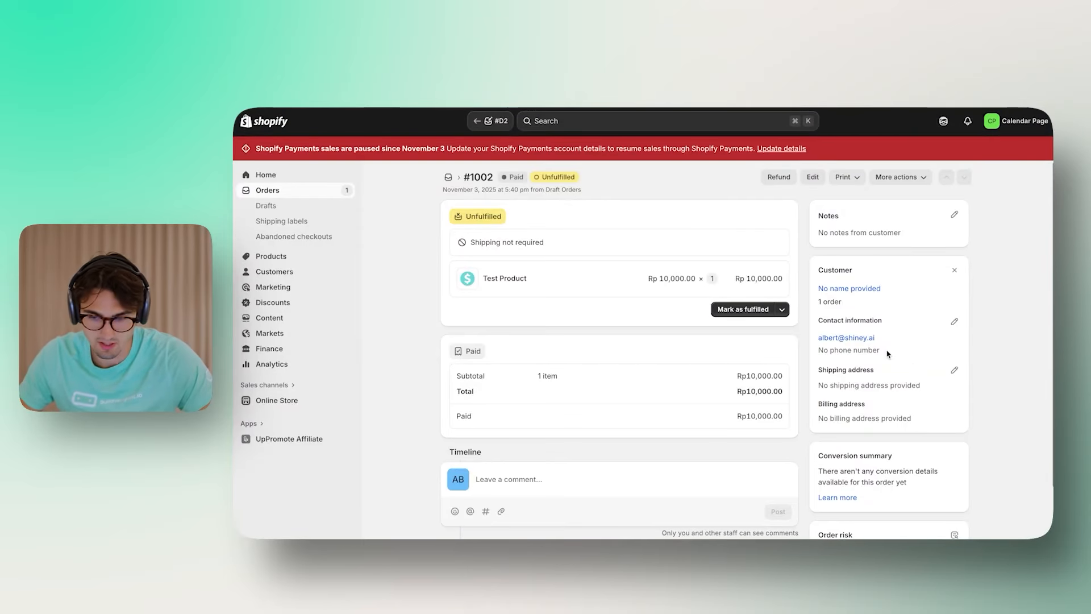
left_click_drag(913, 367, 821, 318)
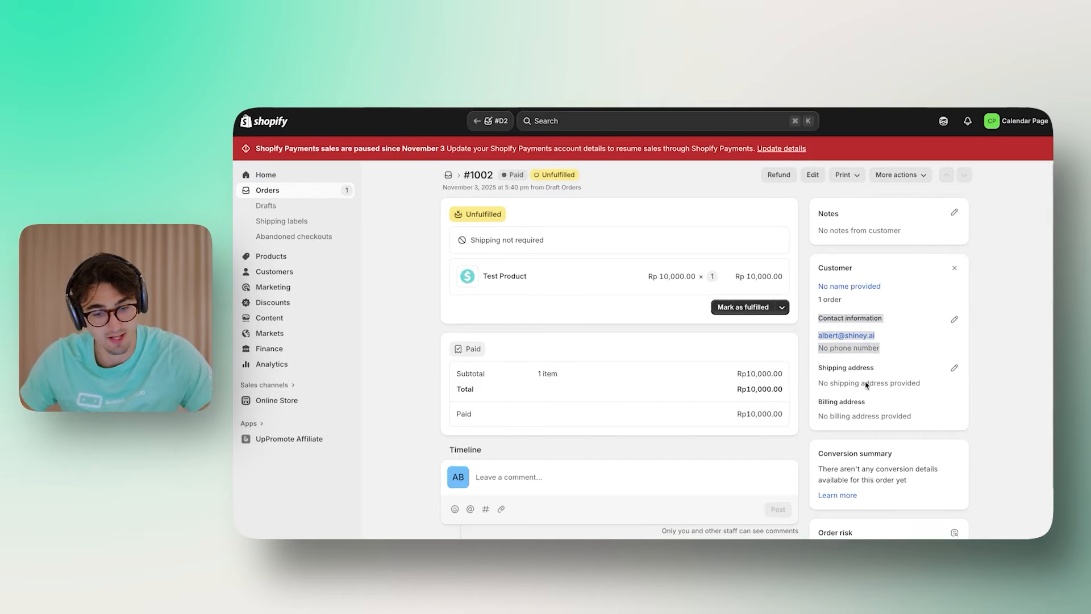
left_click(758, 312)
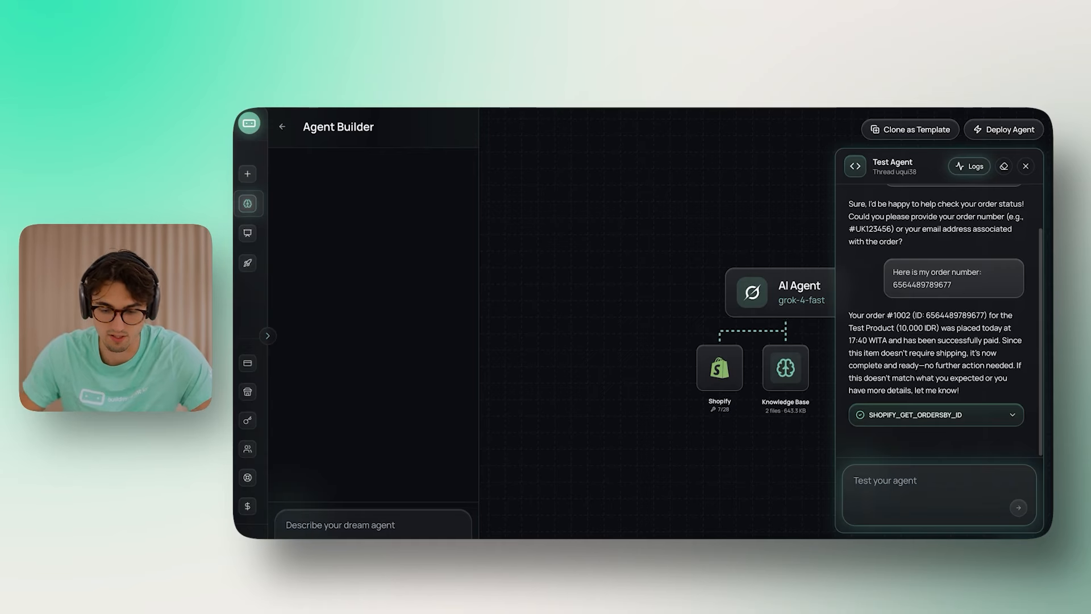
type("Is i")
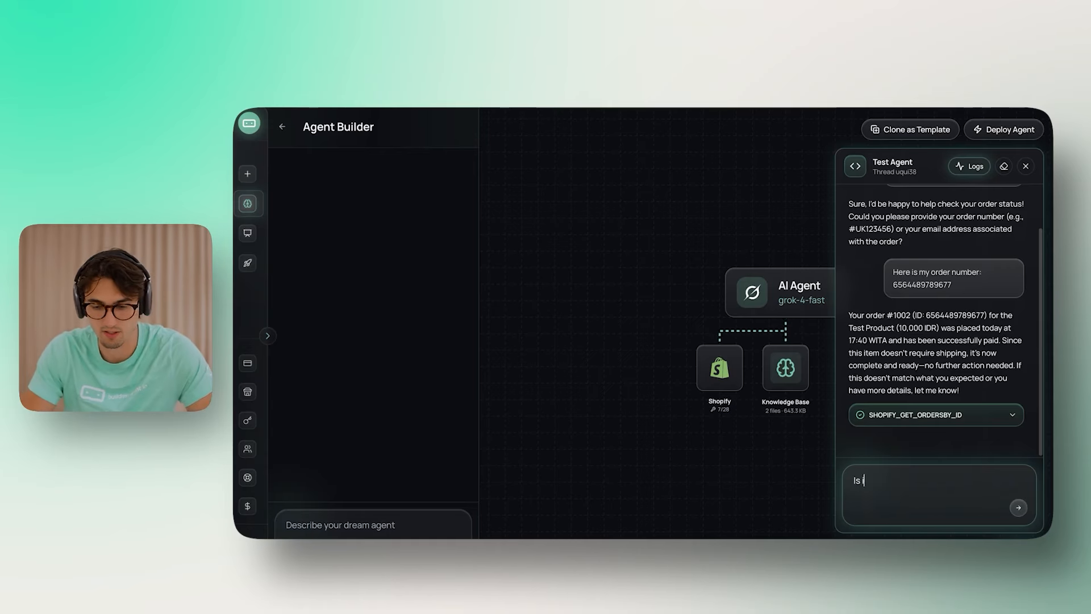
type("t fulfilled now")
Step: Send 'Is it fulfilled now?' and expand the second SHOPIFY_GET_ORDERSBY_ID result
type("?")
key("Return")
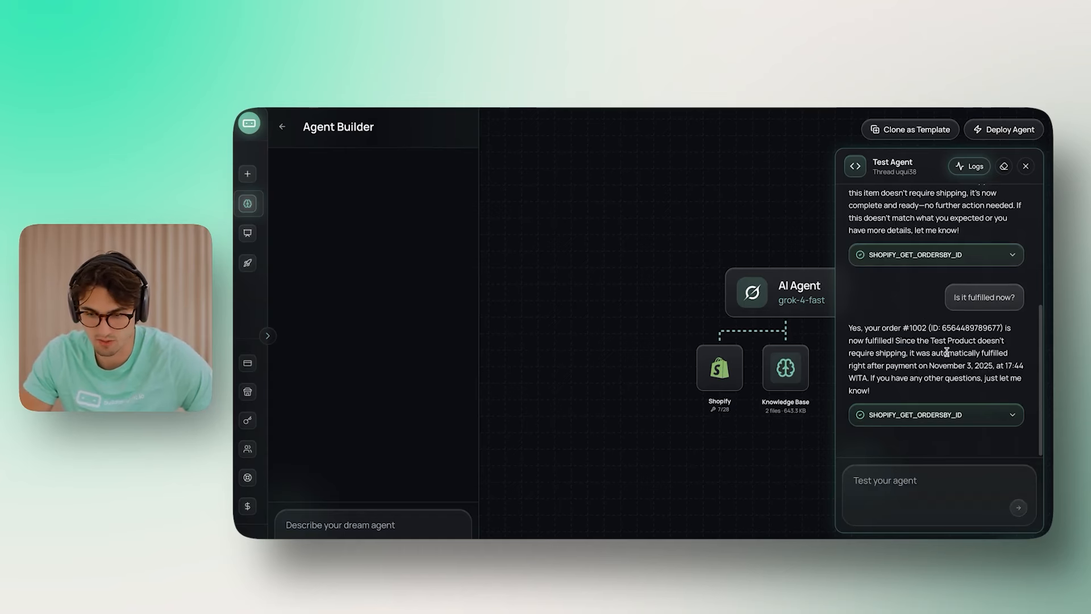
left_click(943, 417)
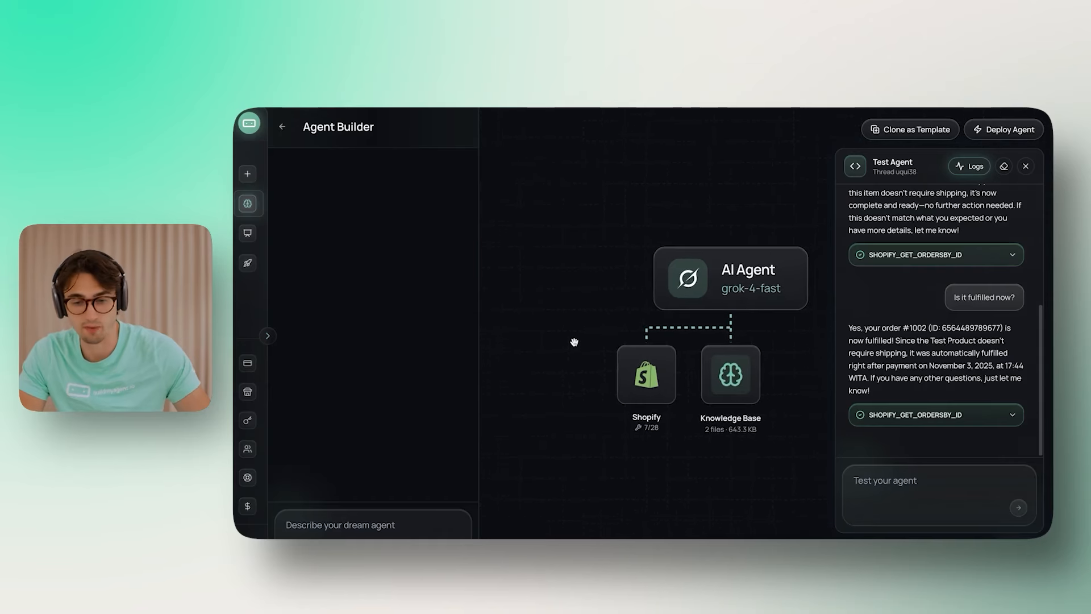
Step: Pan and zoom the Agent Builder canvas around the AI Agent, Shopify and Knowledge Base nodes
left_click_drag(574, 343, 536, 333)
scroll(536, 330, "up", 2)
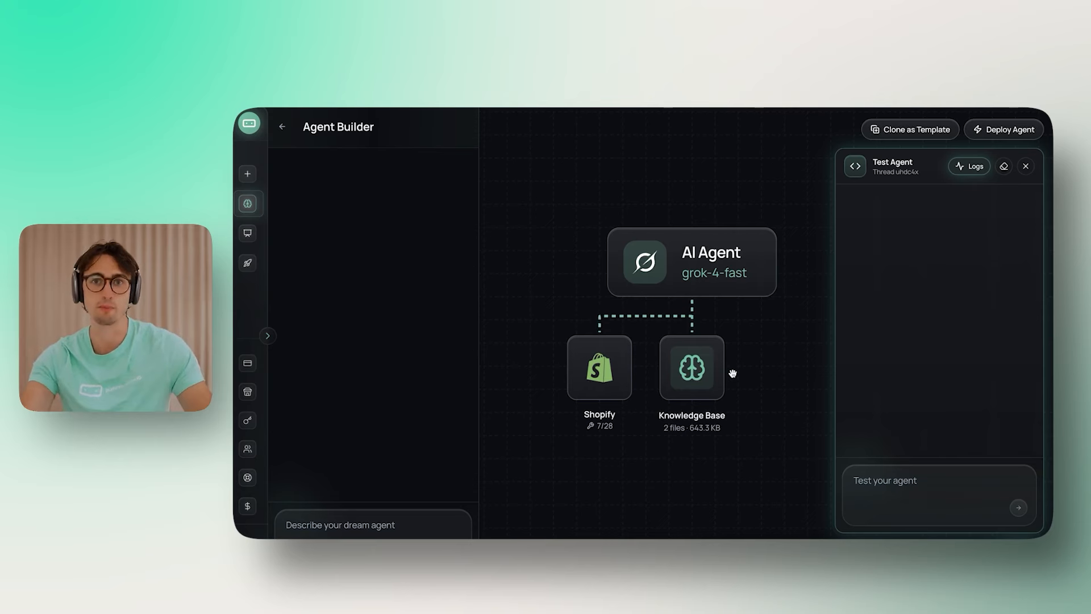
left_click(580, 380)
scroll(608, 336, "down", 5)
scroll(609, 336, "up", 4)
scroll(756, 370, "down", 10)
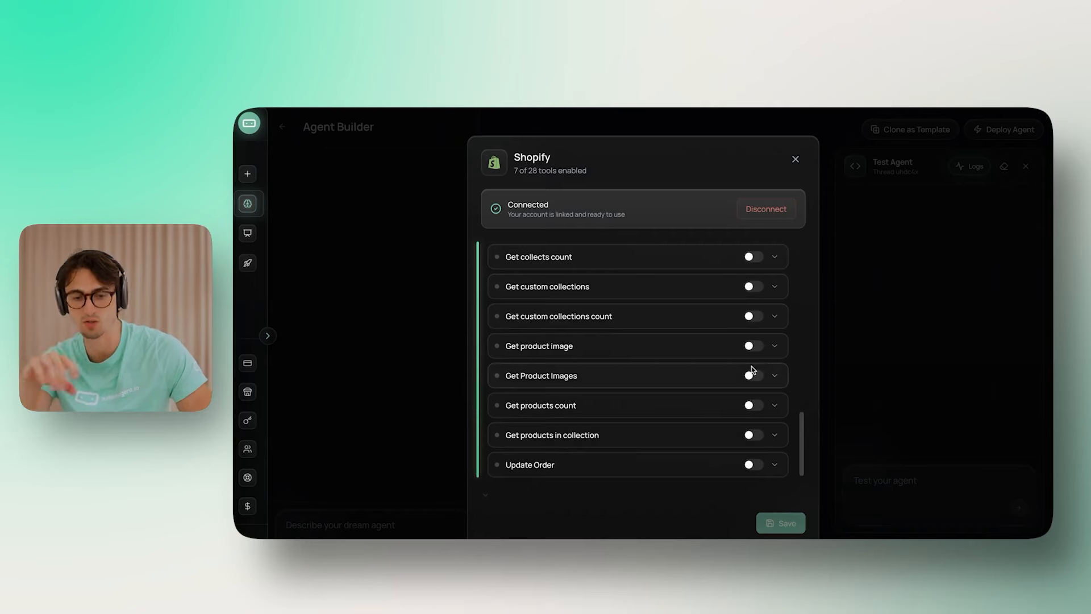
scroll(660, 459, "up", 10)
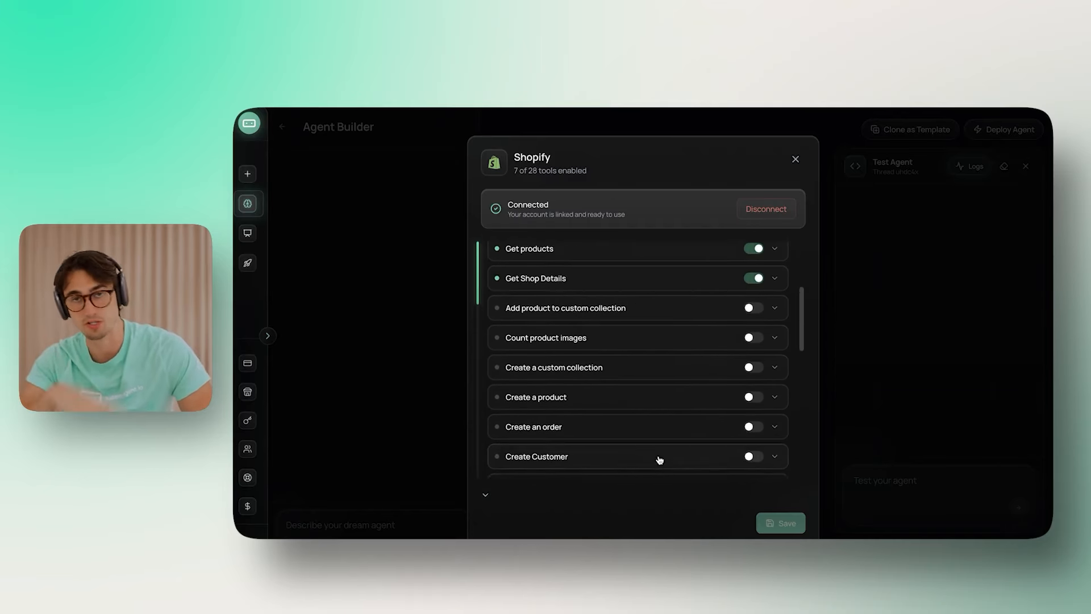
scroll(658, 457, "up", 5)
left_click(390, 258)
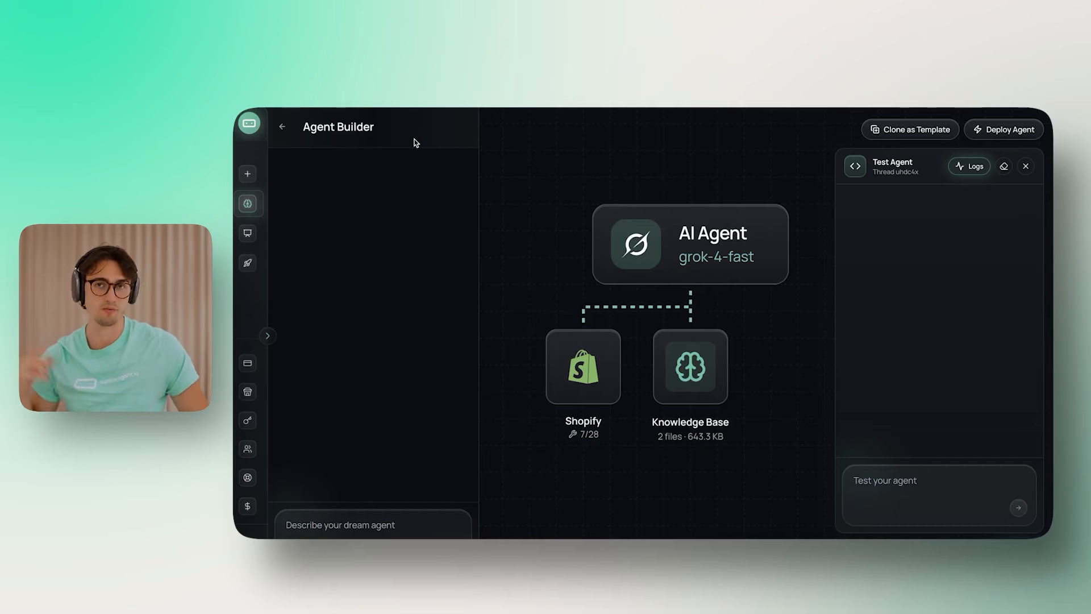
left_click(722, 227)
scroll(744, 387, "down", 5)
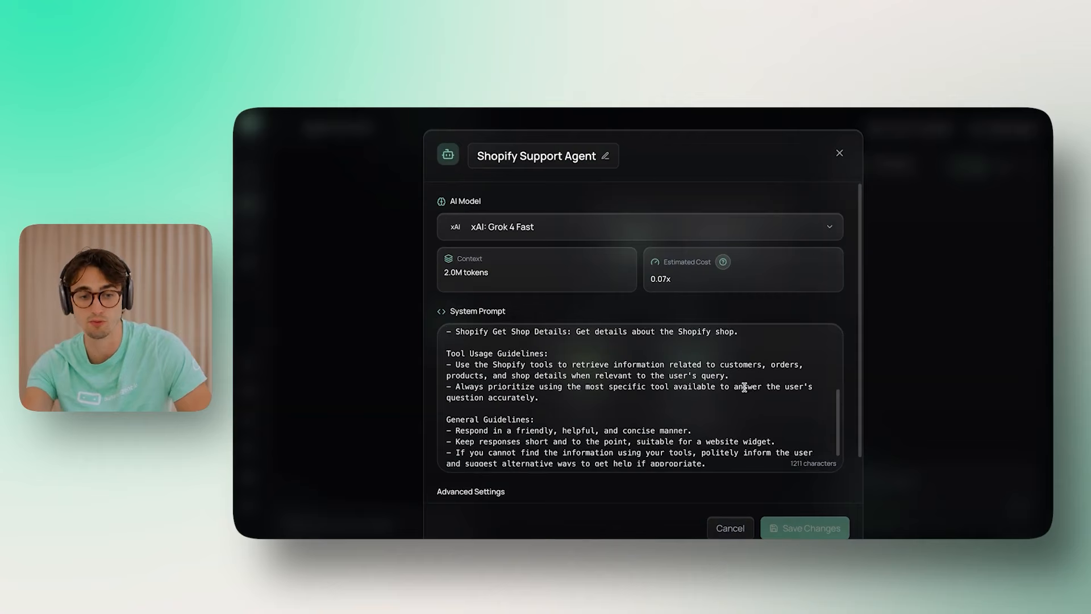
scroll(842, 170, "down", 1)
left_click(840, 153)
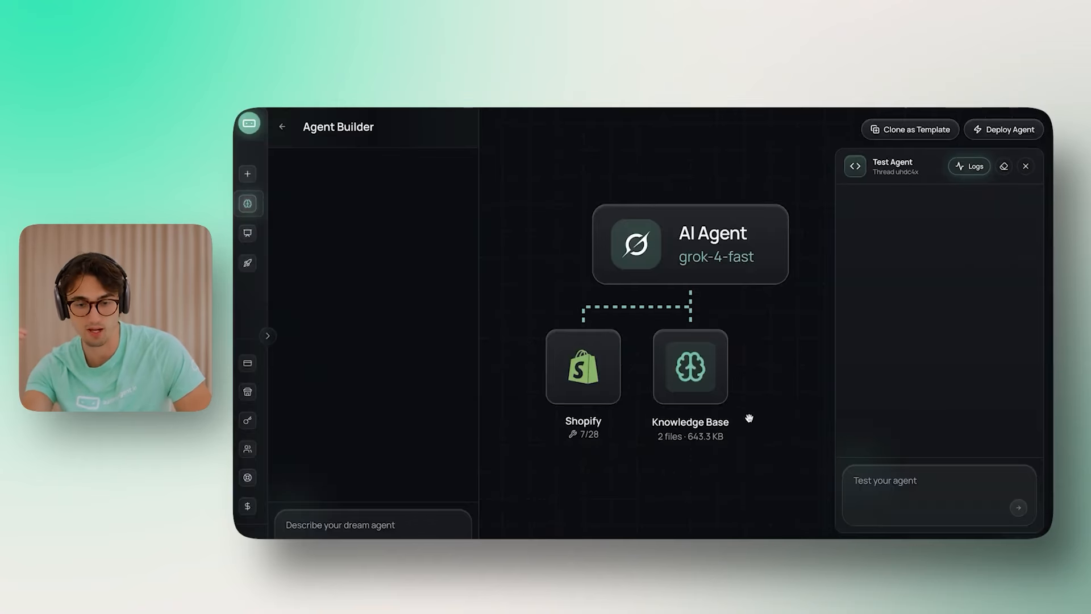
left_click(593, 379)
scroll(725, 310, "down", 5)
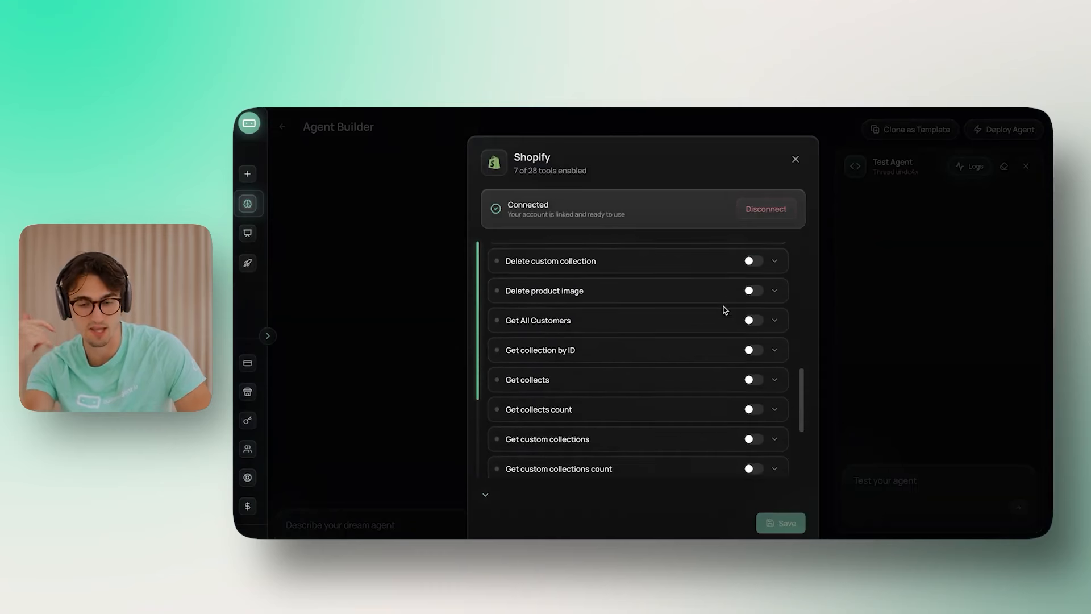
left_click(942, 323)
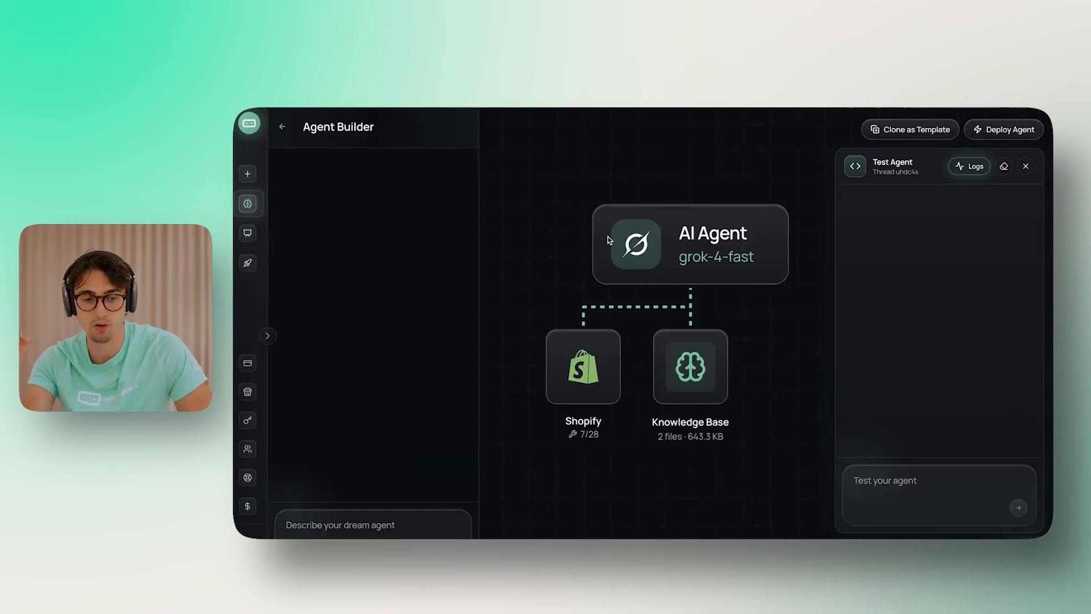
mouse_move(252, 205)
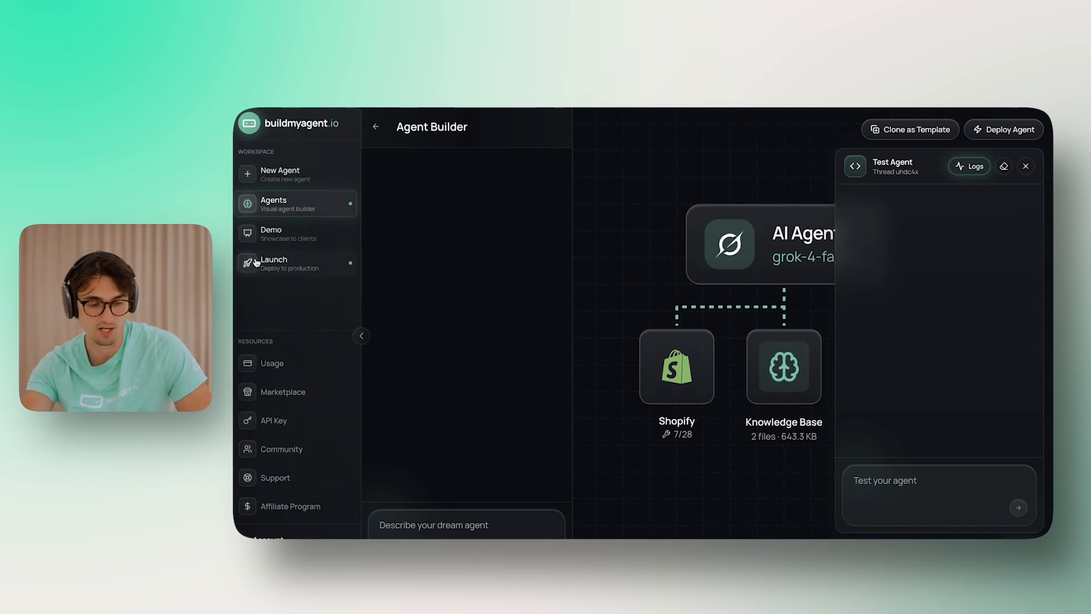
Step: From Launch, create a subaccount named 'Gymshark' and open its Settings page
left_click(375, 128)
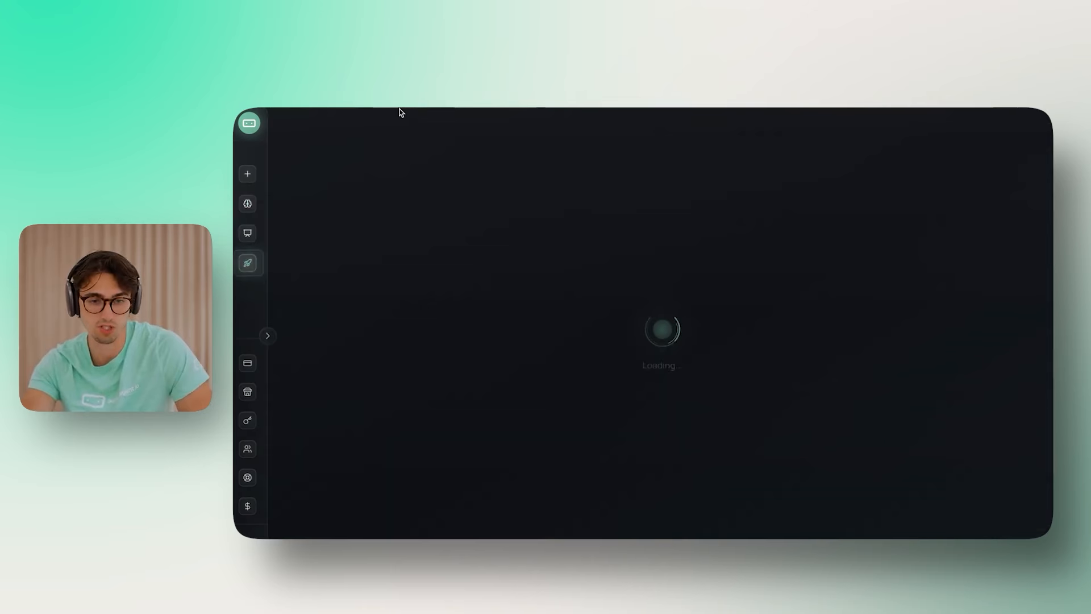
left_click(364, 300)
left_click(557, 358)
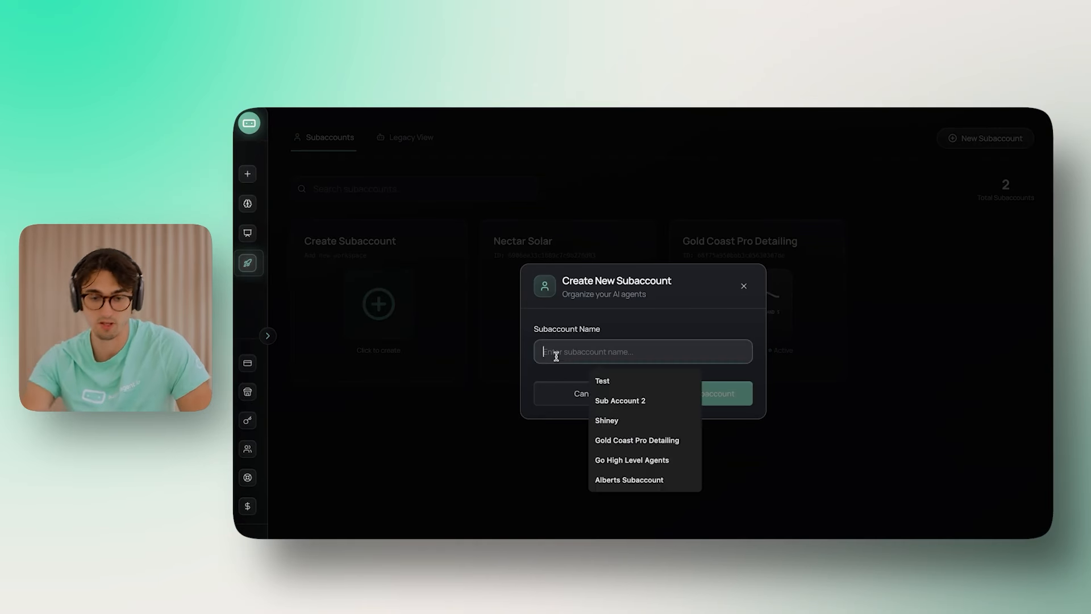
type("Gymshark")
left_click(717, 394)
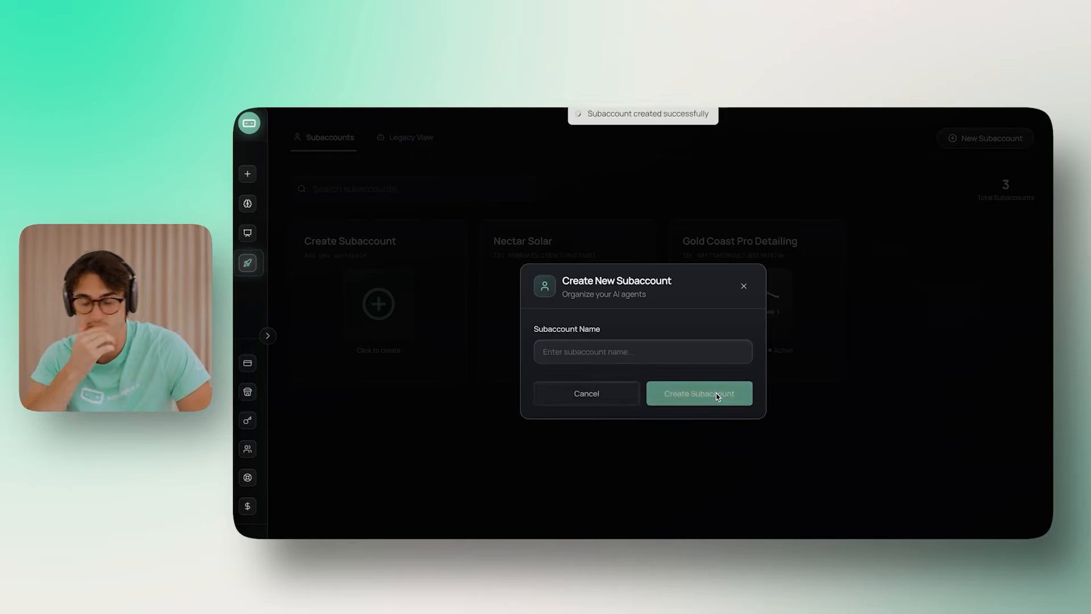
left_click(946, 280)
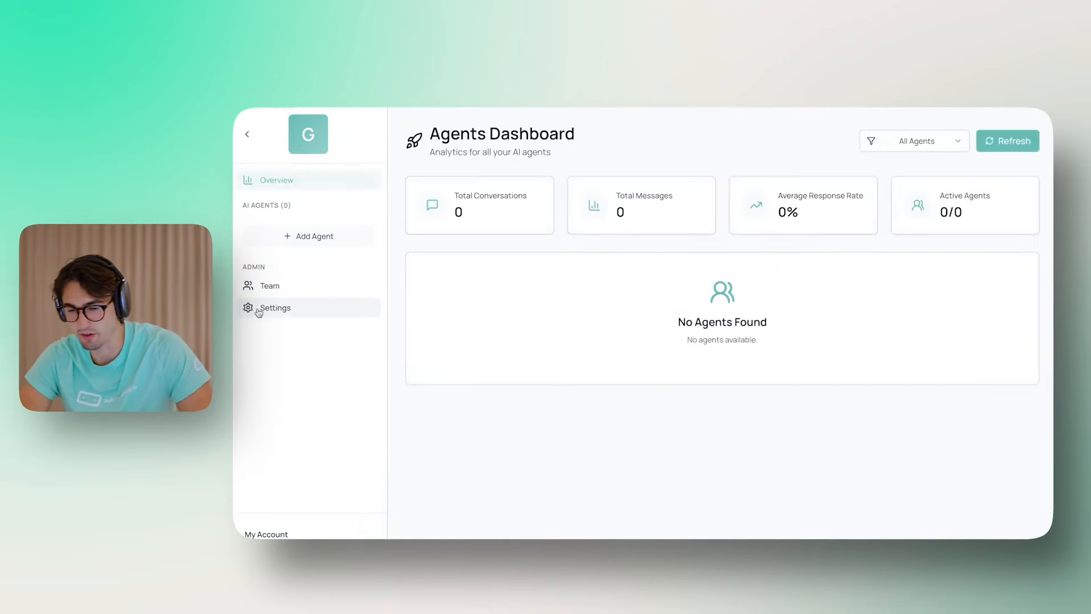
left_click(259, 310)
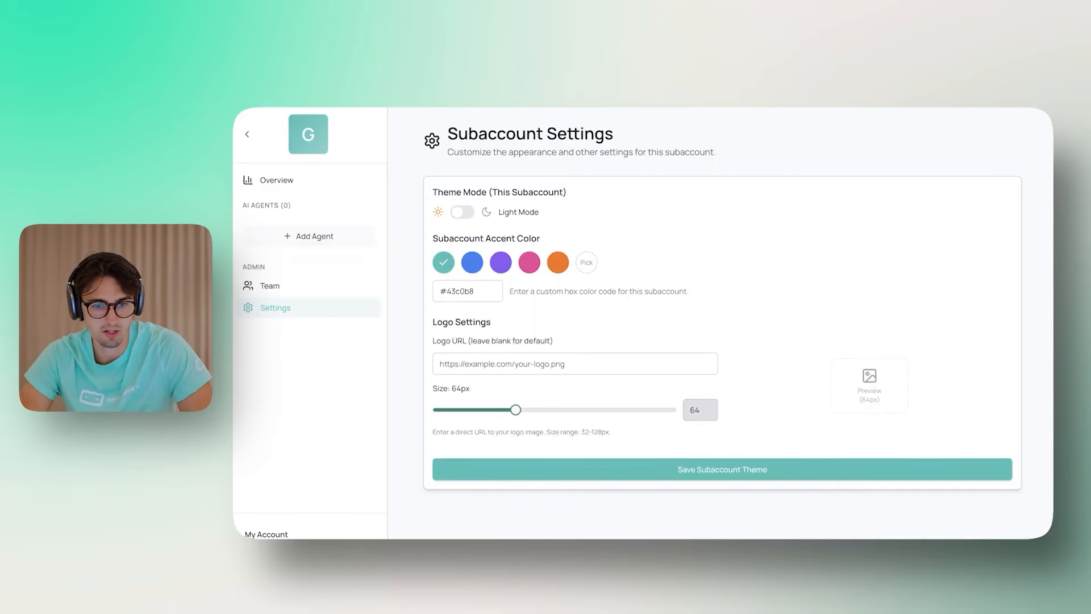
Step: Set the accent colour to #000000 and the Logo URL to the Gymshark logo image address
left_click(577, 265)
left_click(758, 470)
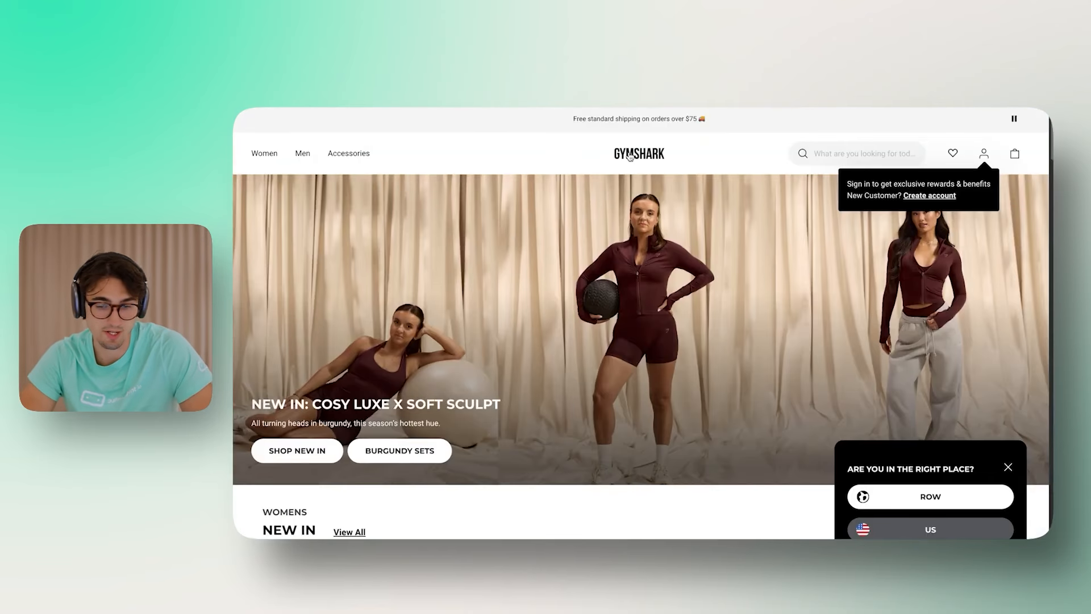
right_click(630, 157)
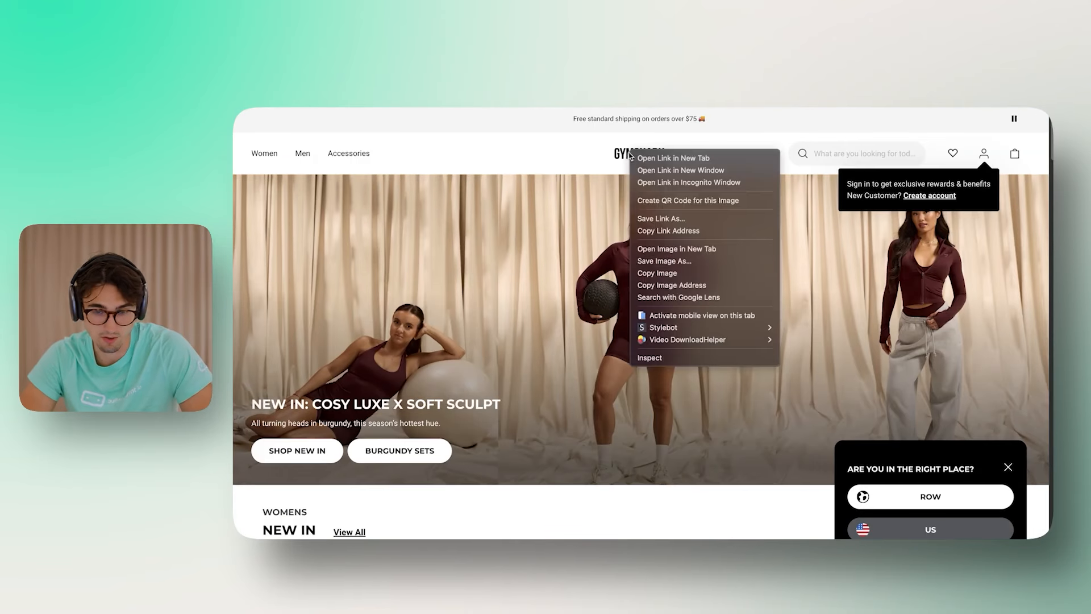
left_click(672, 284)
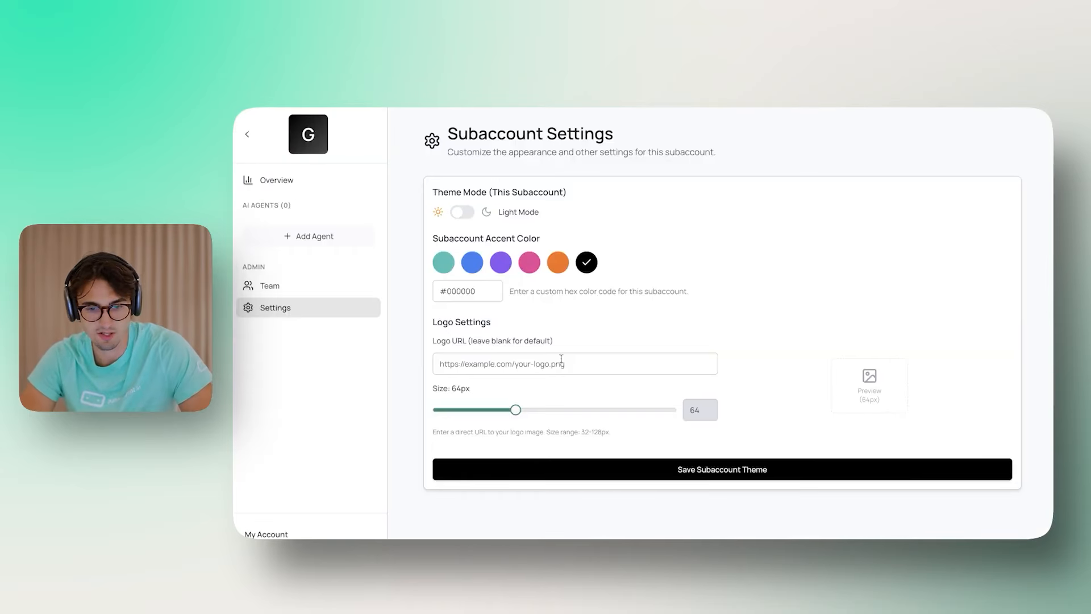
left_click(561, 364)
key("ctrl+v")
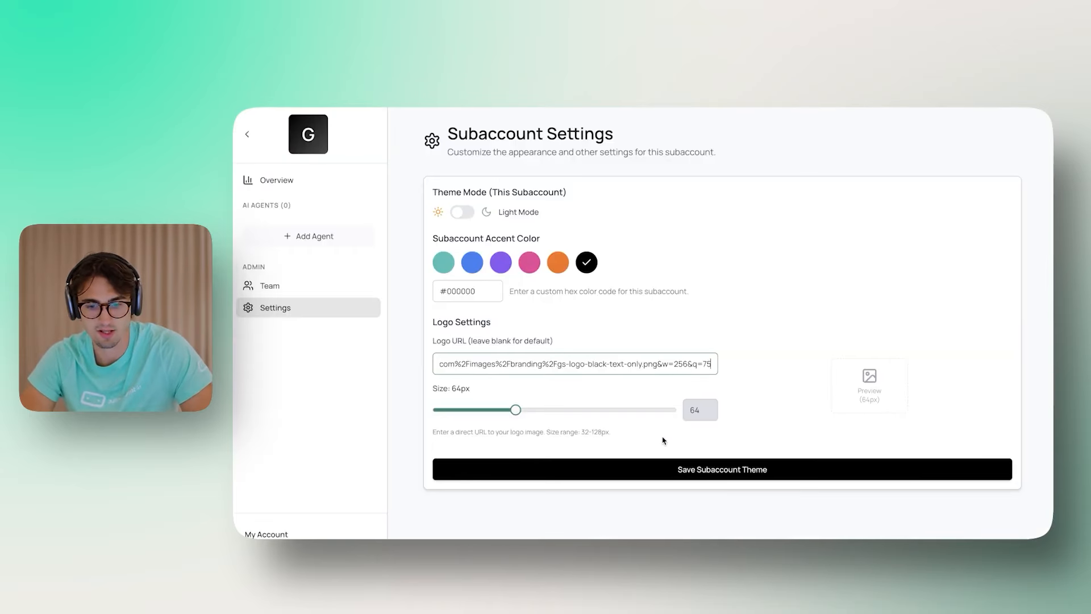
left_click(682, 469)
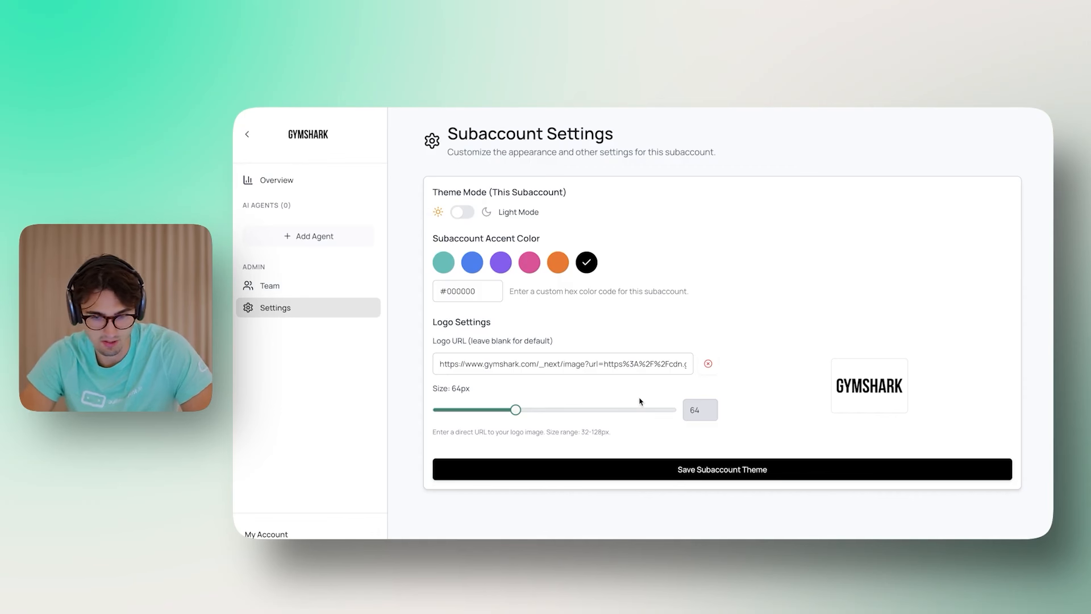
Step: Enlarge the logo to 104px and save the subaccount theme
left_click_drag(527, 412, 558, 410)
left_click(607, 476)
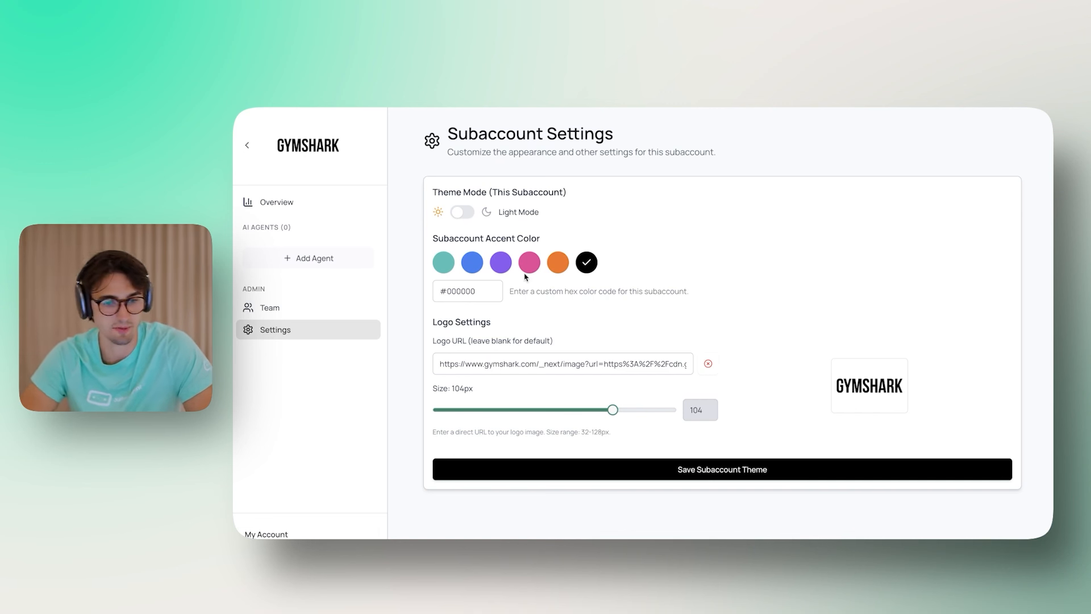
left_click(272, 313)
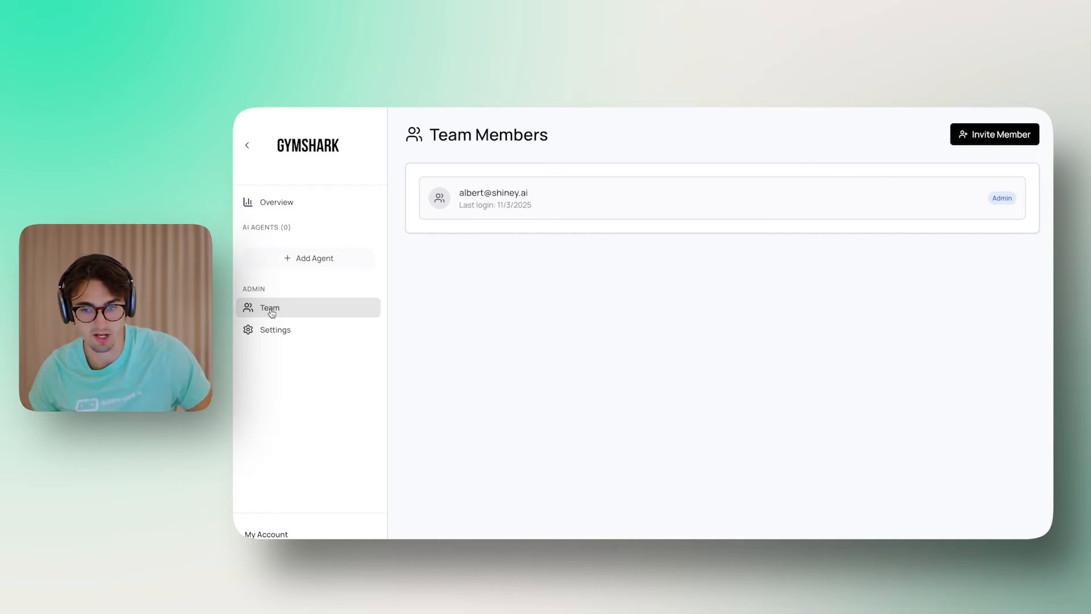
Step: Invite a new team member by e-mail to the Gymshark team as a viewer
left_click(990, 137)
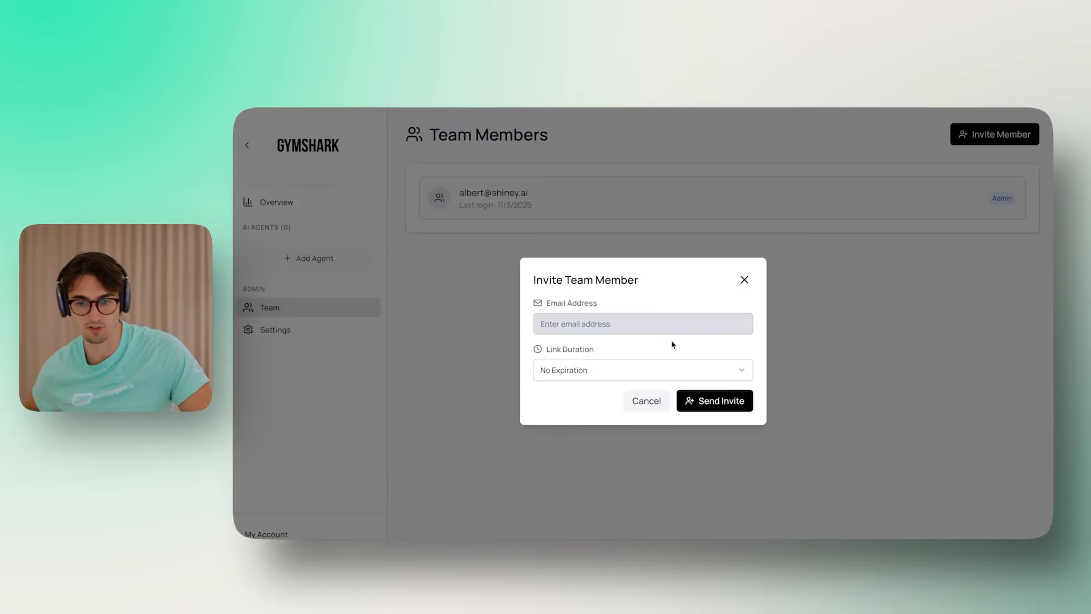
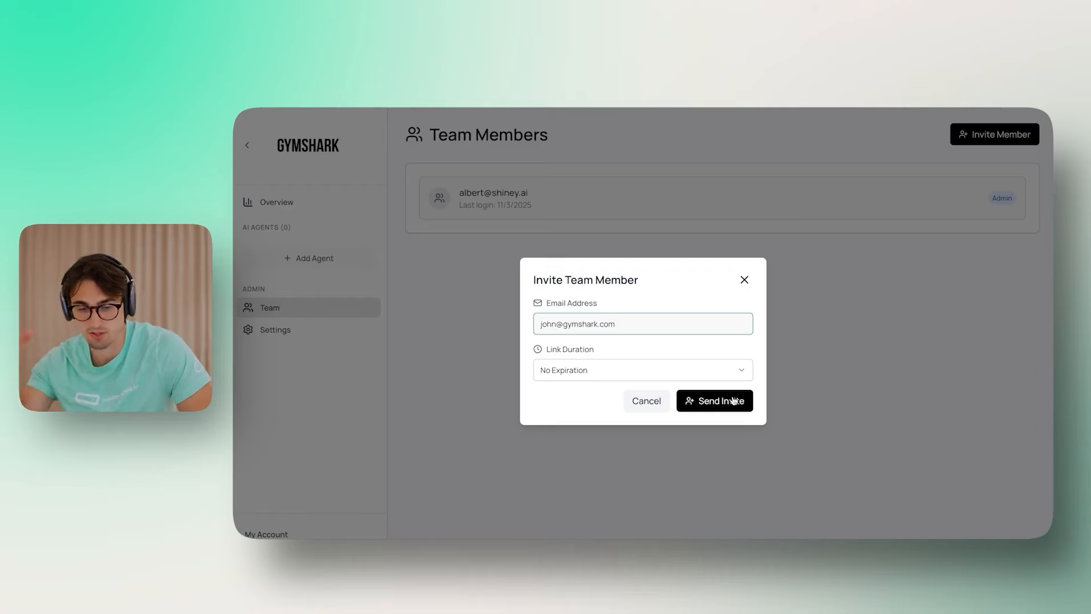
left_click(715, 408)
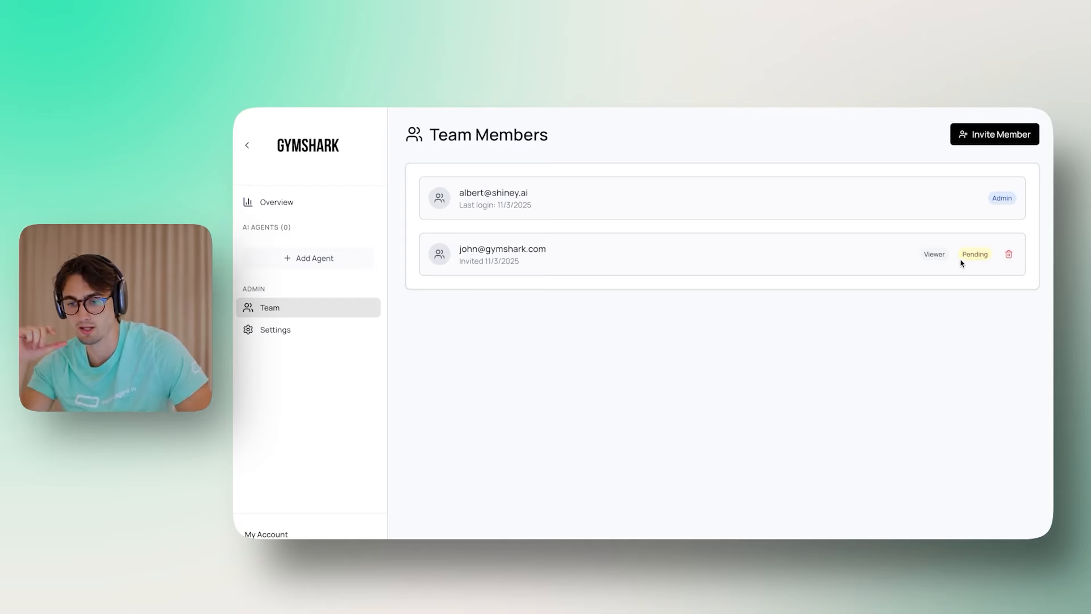
Step: Remove the pending invited viewer so only the admin remains
left_click(1010, 255)
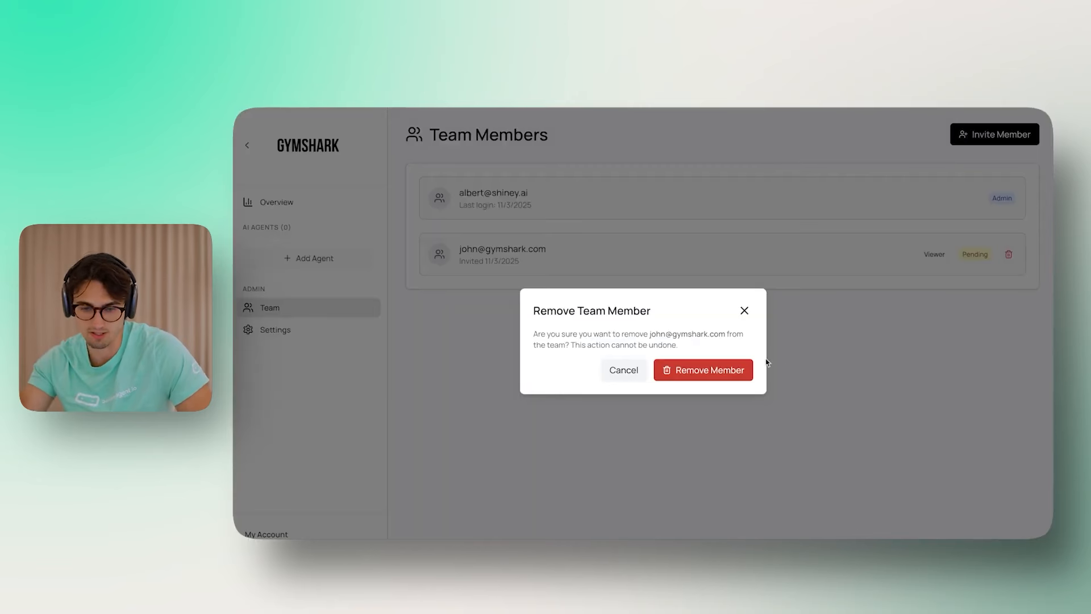
left_click(744, 370)
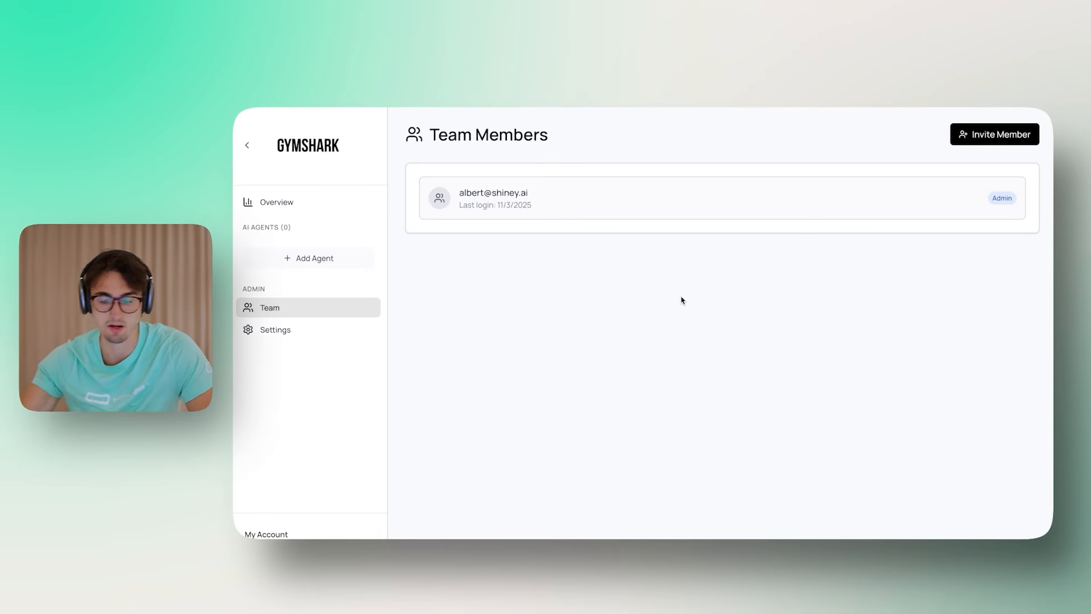
left_click(306, 257)
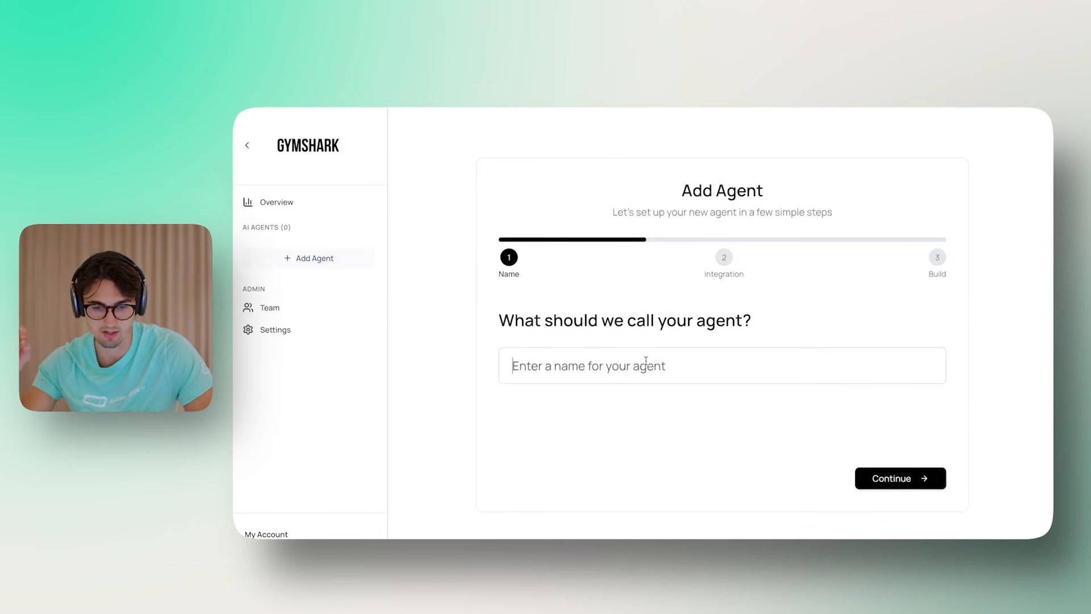
Step: Create agent 'Website Widget' with Website Widget integration, built on the Shopify Support Agent
type("Website W")
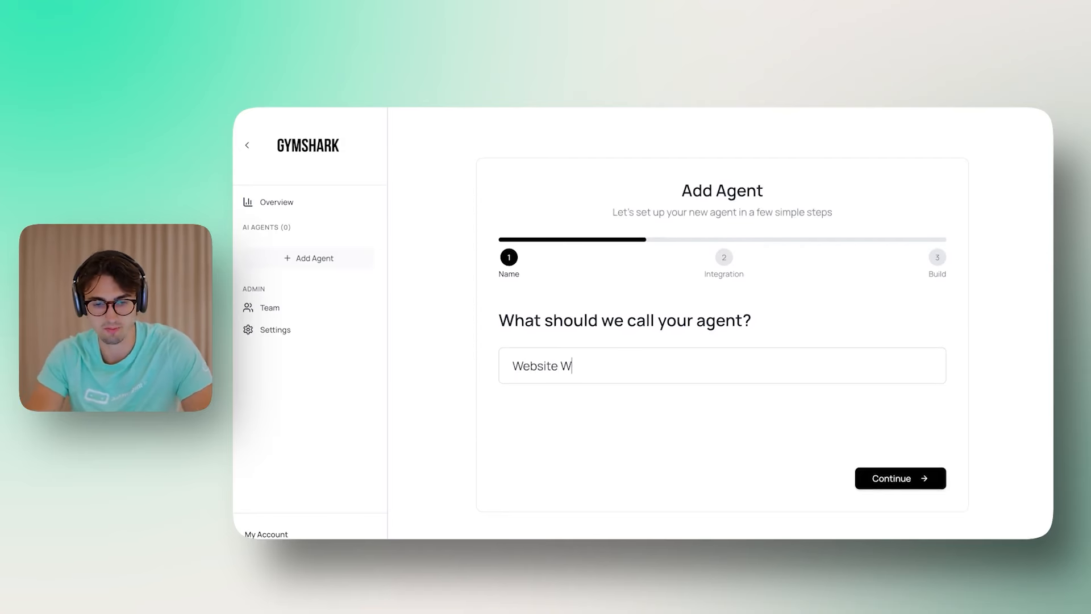
type("sidget")
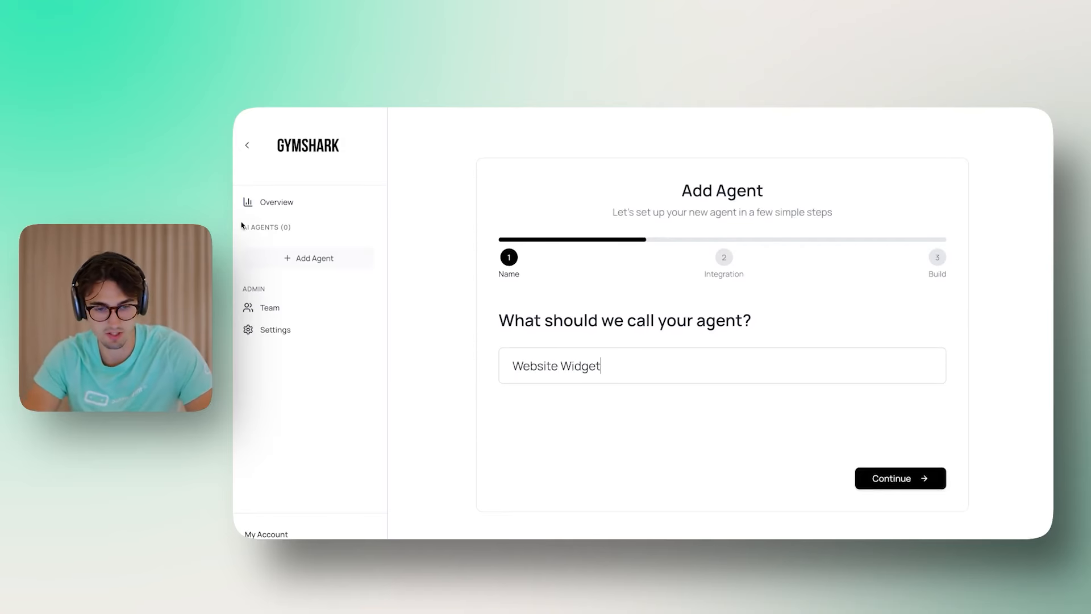
left_click(912, 480)
left_click(620, 337)
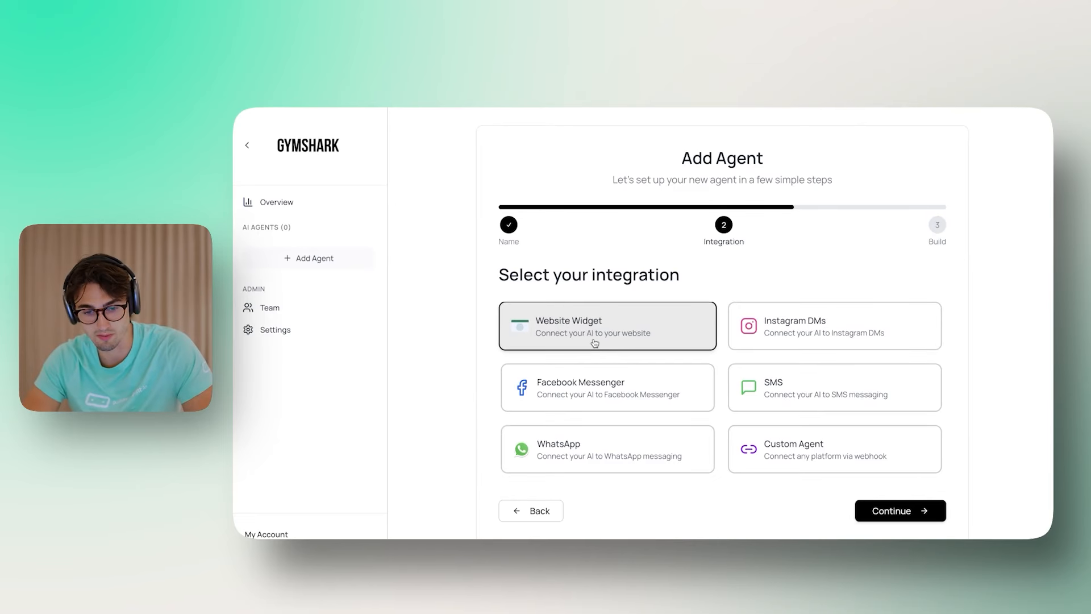
left_click(894, 513)
left_click(648, 363)
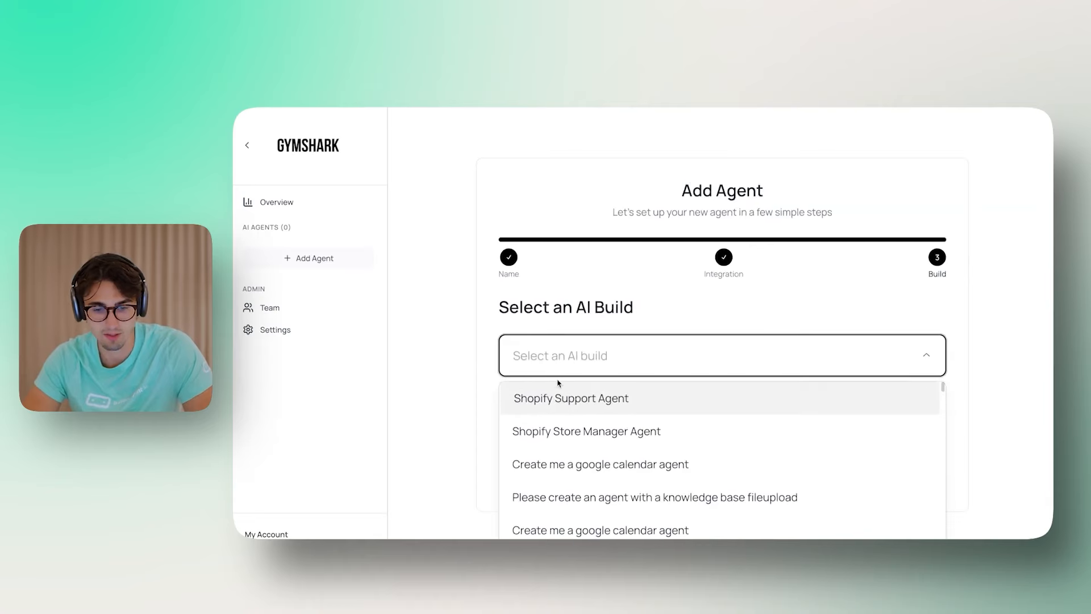
left_click(585, 400)
left_click(909, 483)
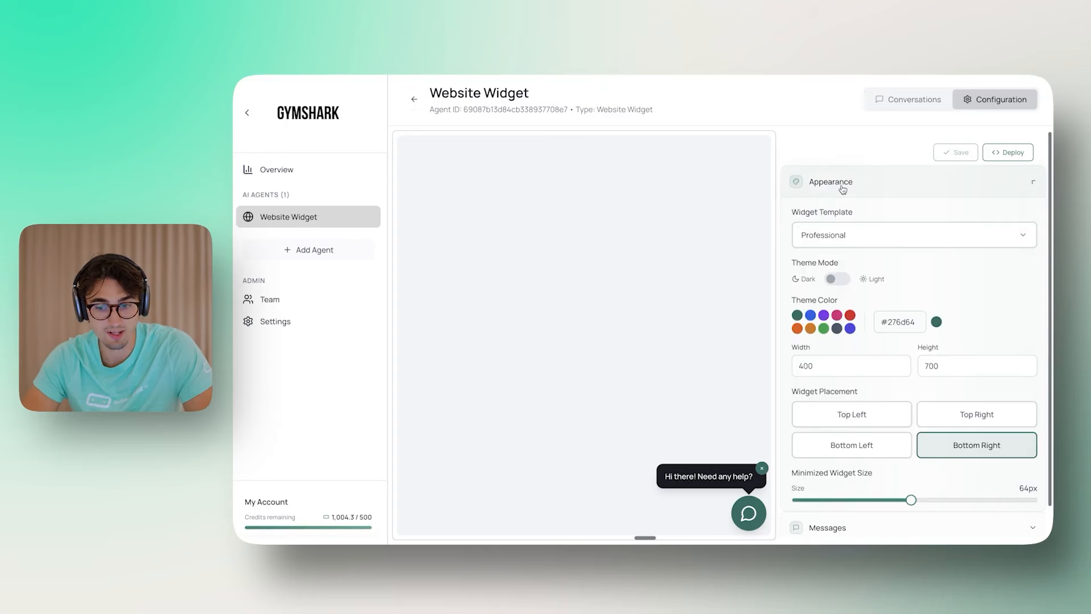
Step: Apply the slate #475569 theme colour, toggle the light/dark mode, and save the appearance
scroll(856, 247, "down", 1)
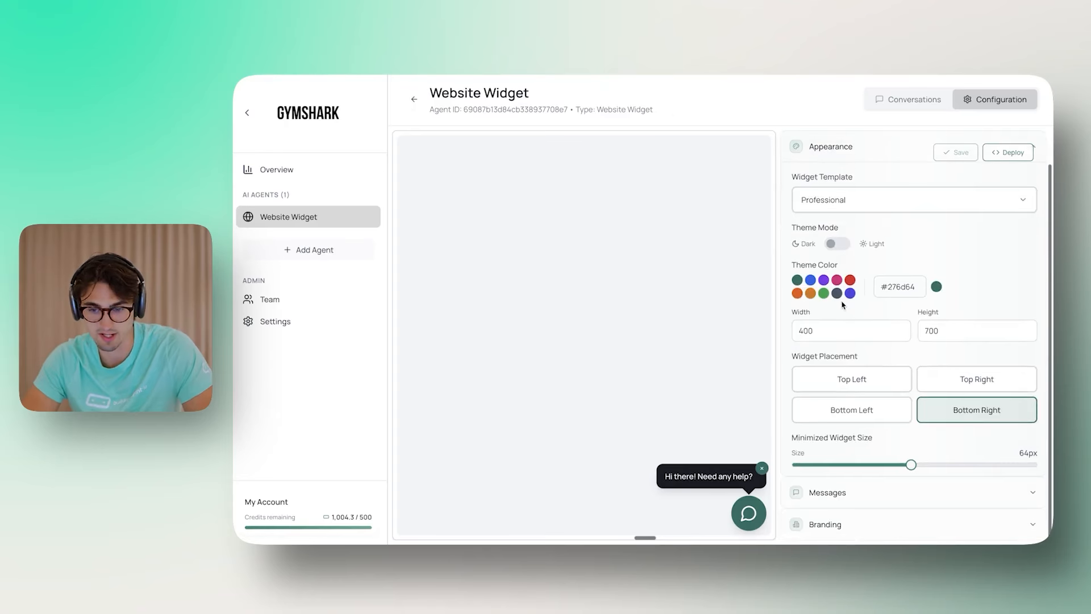
left_click(836, 293)
left_click(749, 513)
left_click(748, 174)
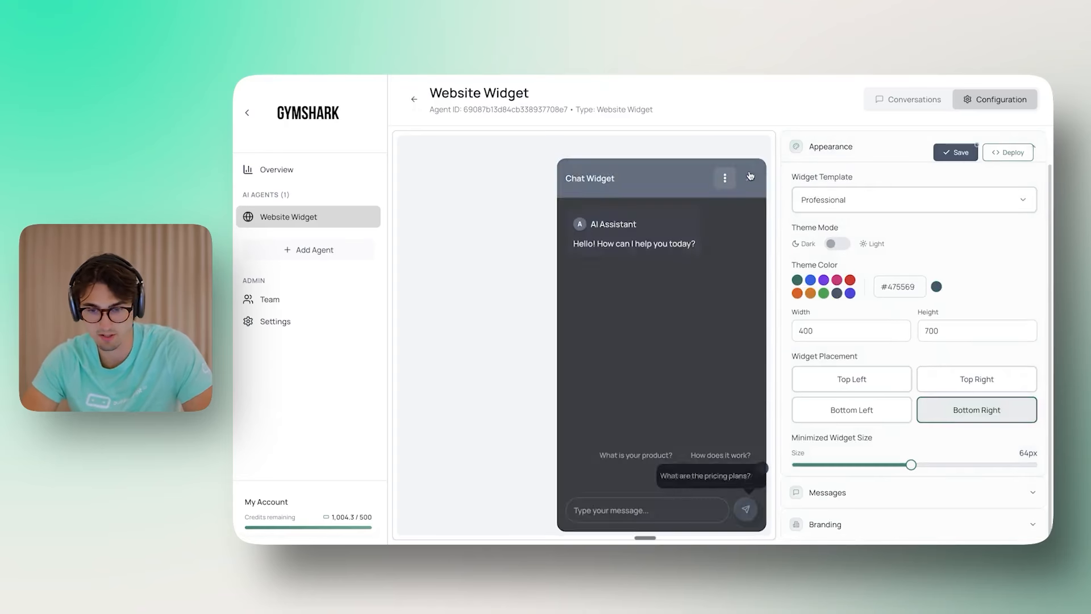
left_click(839, 244)
left_click(753, 472)
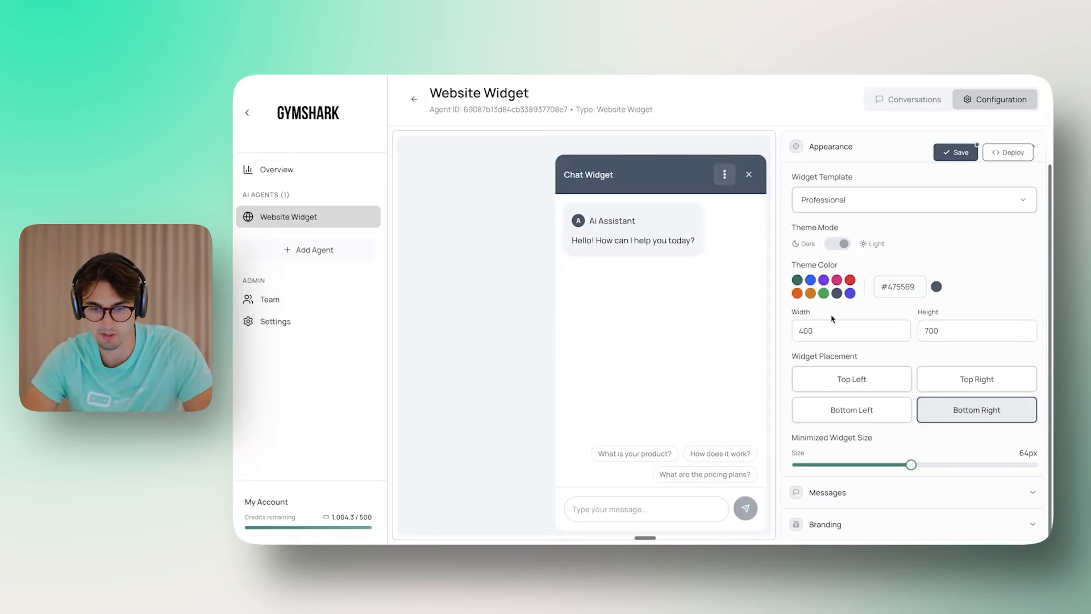
left_click(956, 152)
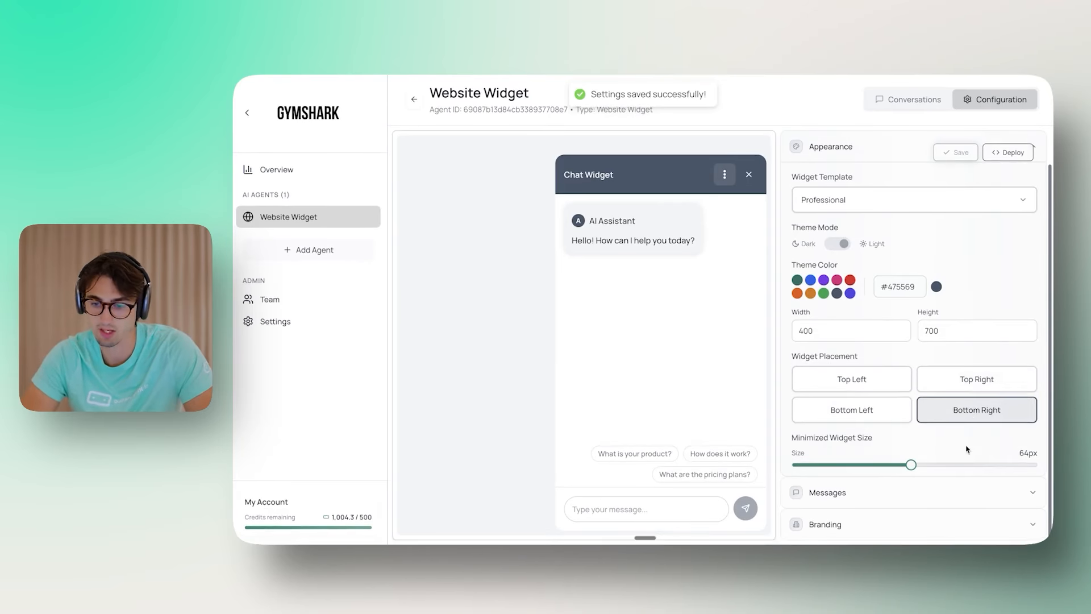
Step: Enlarge the minimized launcher to 67px and save the new size
left_click(749, 175)
mouse_move(912, 465)
left_mouse_down()
mouse_move(955, 465)
mouse_move(922, 466)
left_mouse_up()
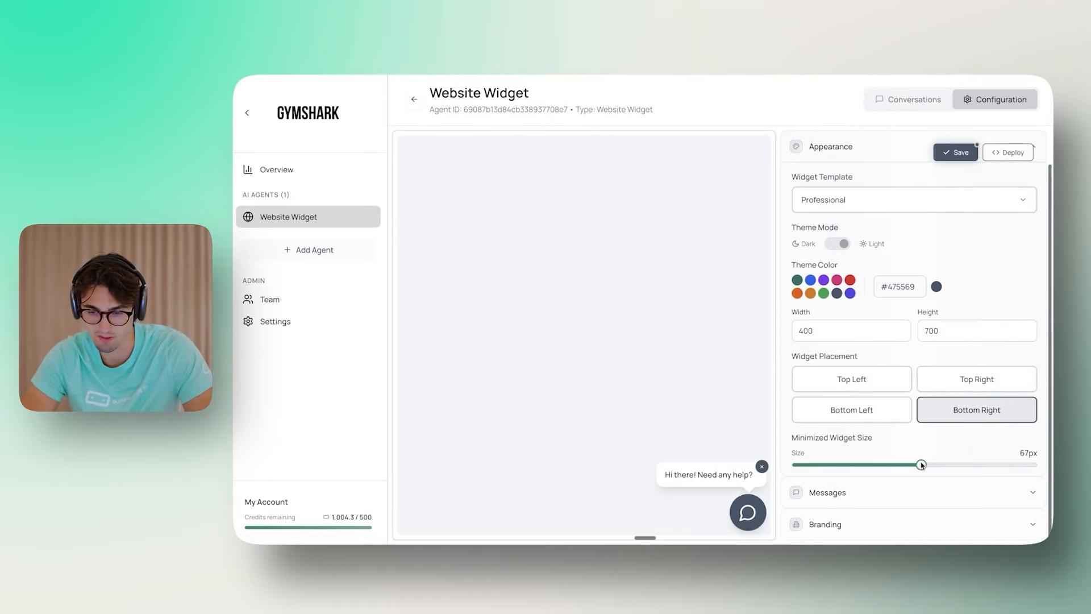
left_click(946, 153)
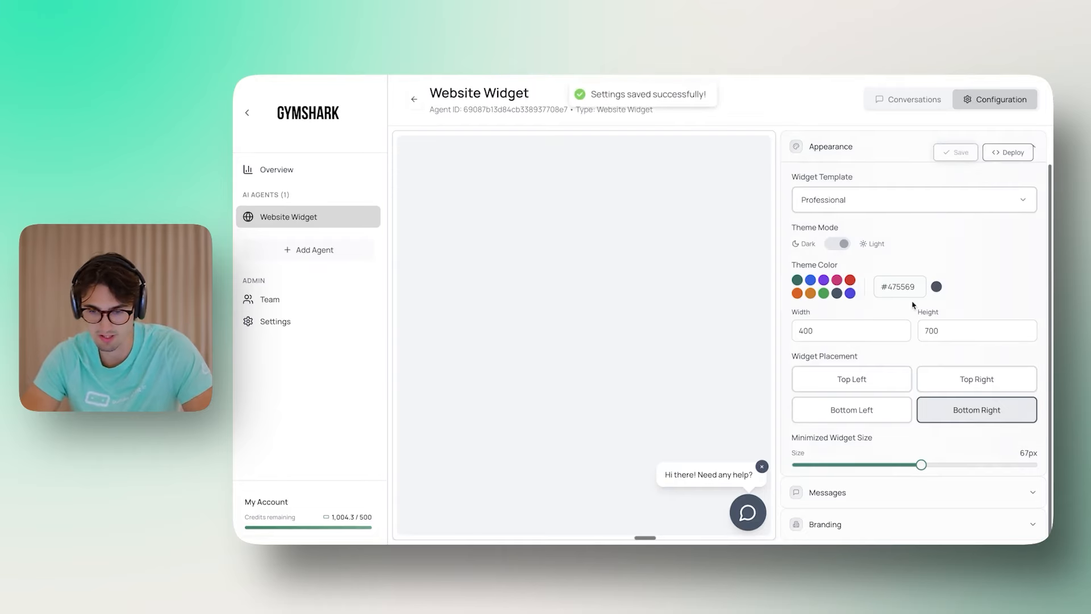
left_click(830, 492)
left_click(873, 199)
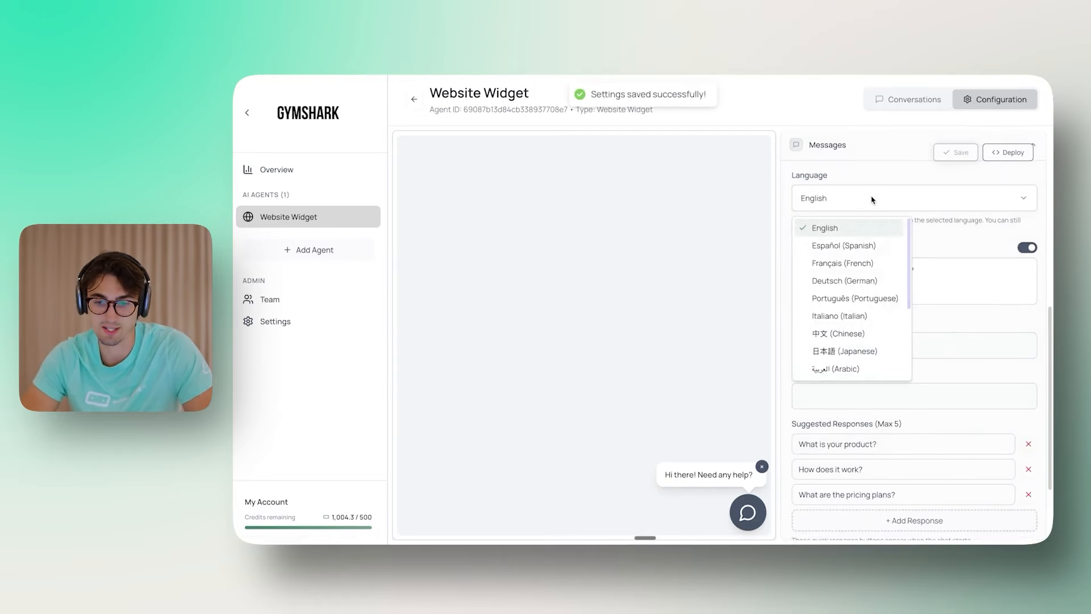
Step: Try Spanish as the widget language, set it back to English, and save
left_click(851, 246)
left_click(858, 205)
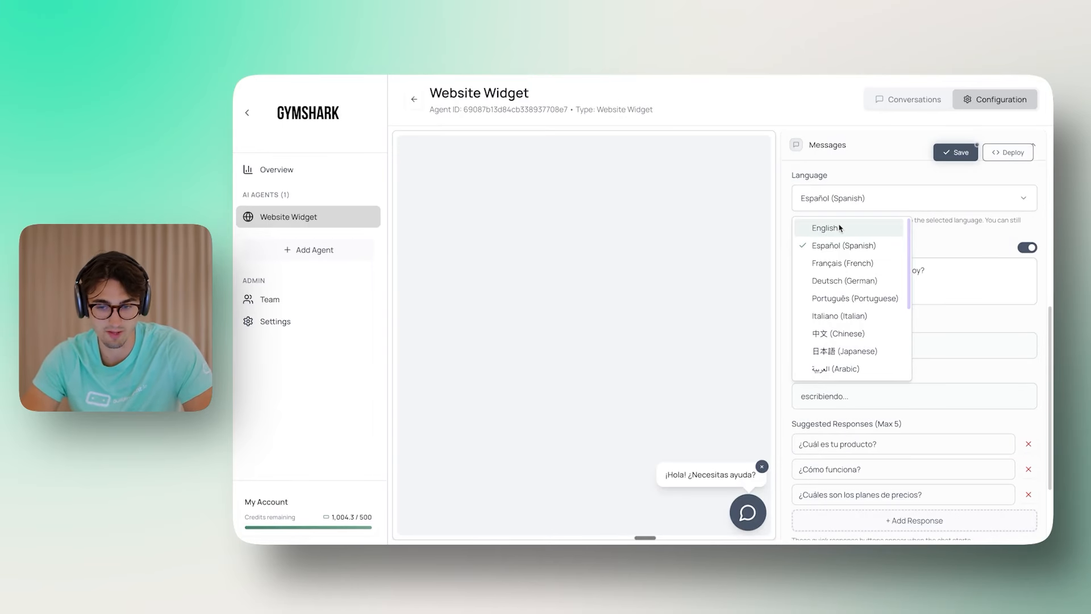
left_click(856, 226)
left_click(955, 152)
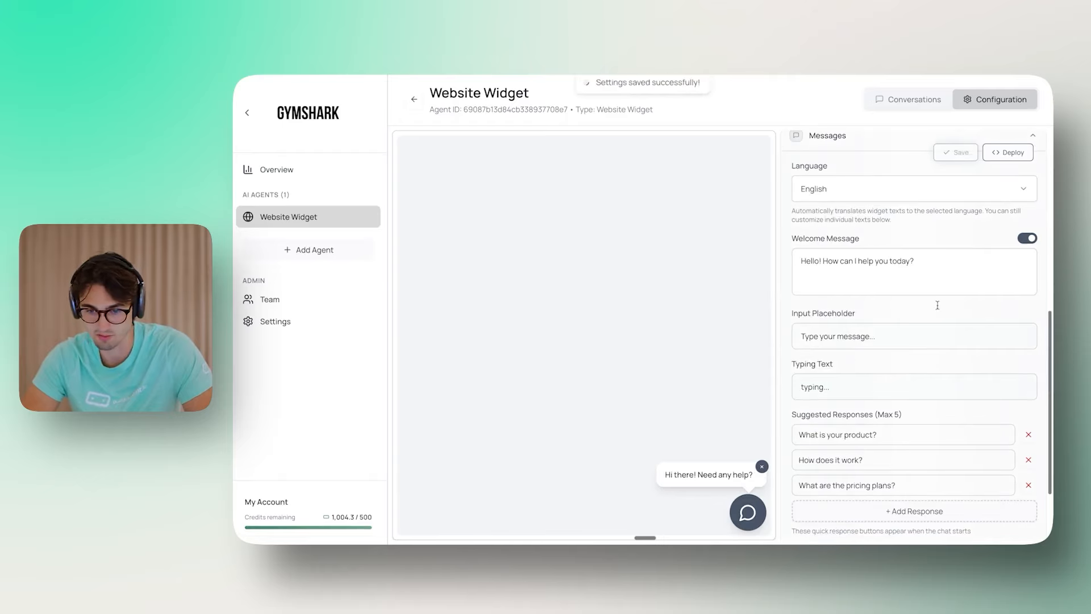
Step: Replace the welcome message with "Do you have any questions?"
left_click(911, 261)
key("ctrl+a")
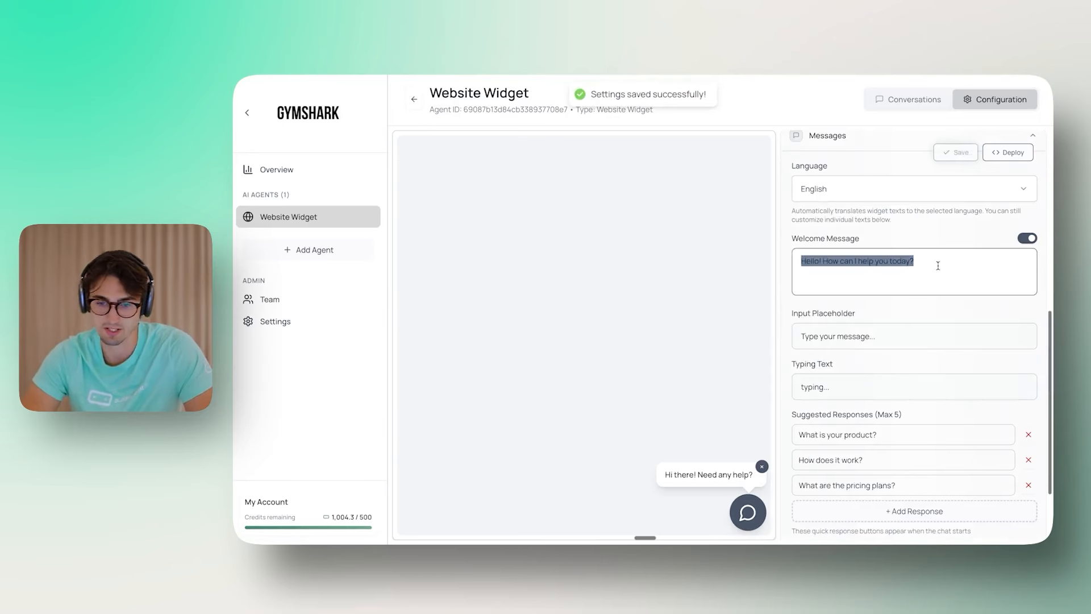
type("Have you")
key("BackSpace")
key("BackSpace")
key("BackSpace")
key("BackSpace")
key("BackSpace")
key("BackSpace")
key("BackSpace")
key("BackSpace")
type("Do you have a")
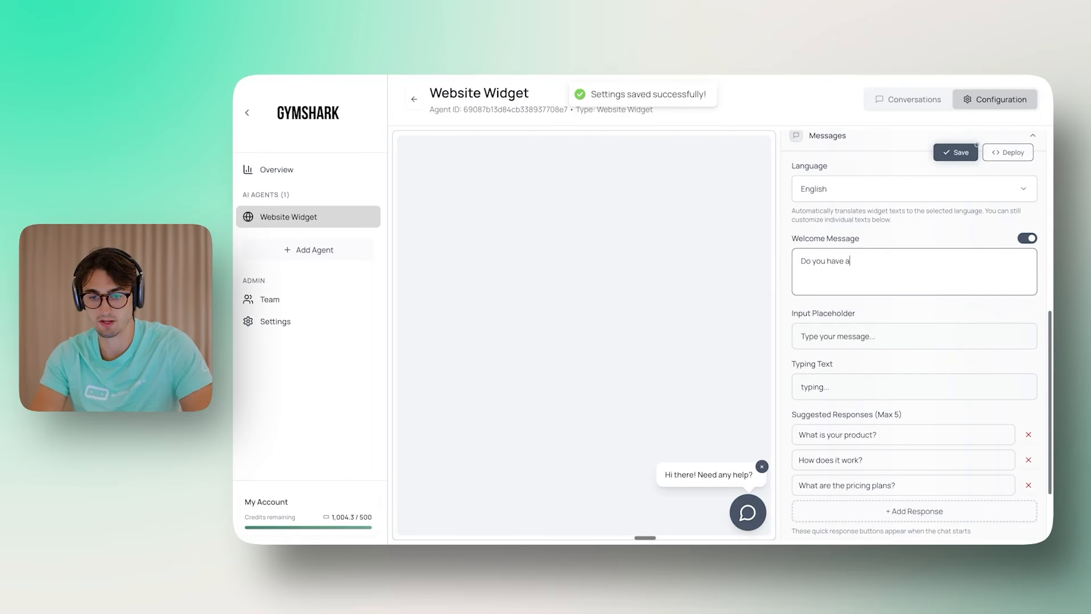
type("n y questions?")
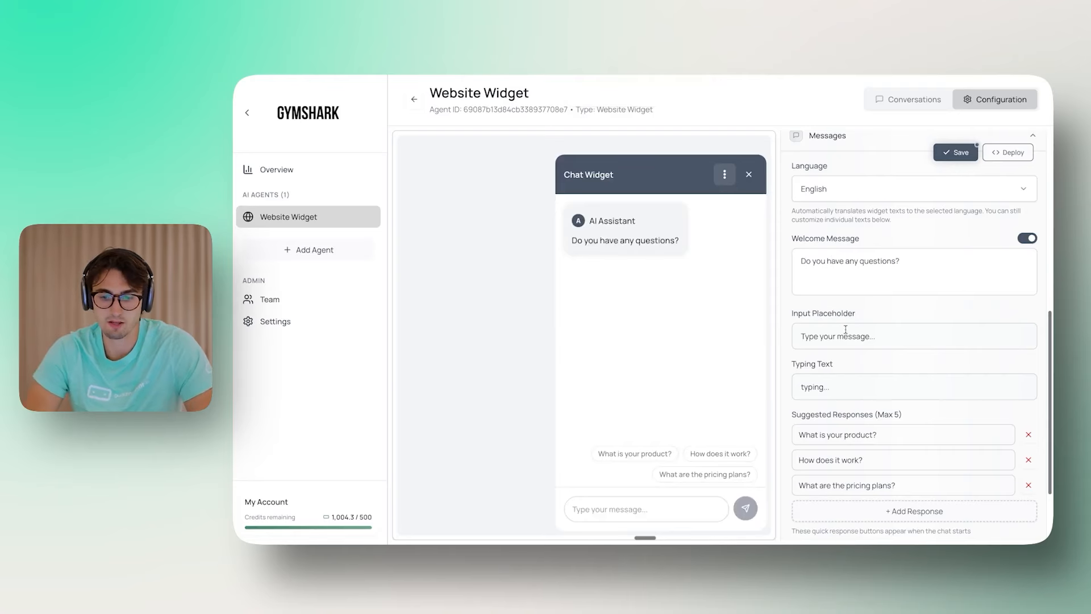
Step: Clear the Typing Text indicator field
scroll(866, 327, "down", 1)
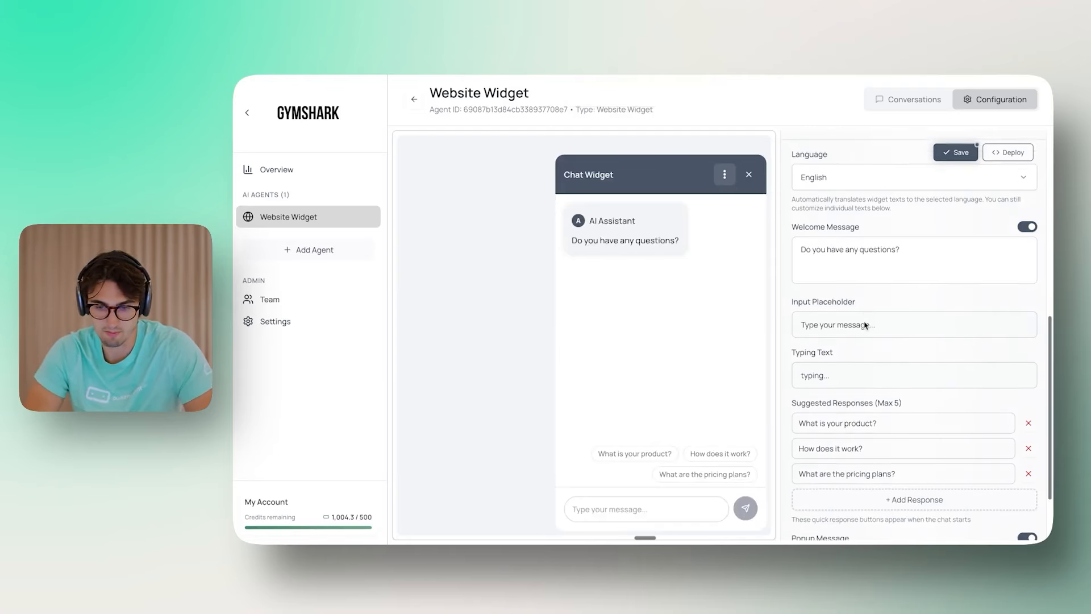
scroll(926, 340, "down", 2)
scroll(862, 291, "down", 1)
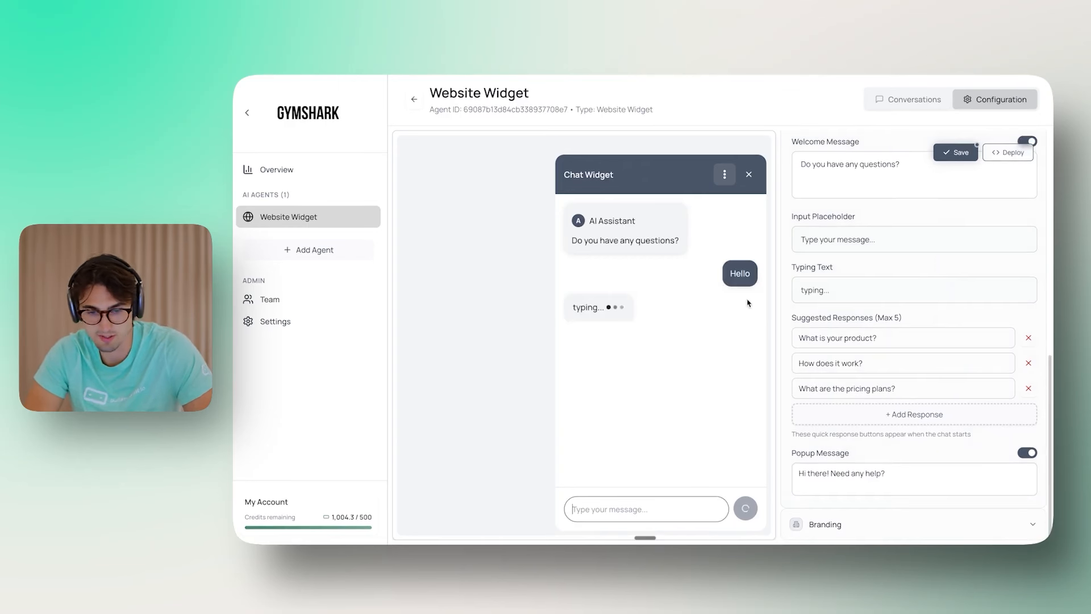
triple_click(833, 283)
key("BackSpace")
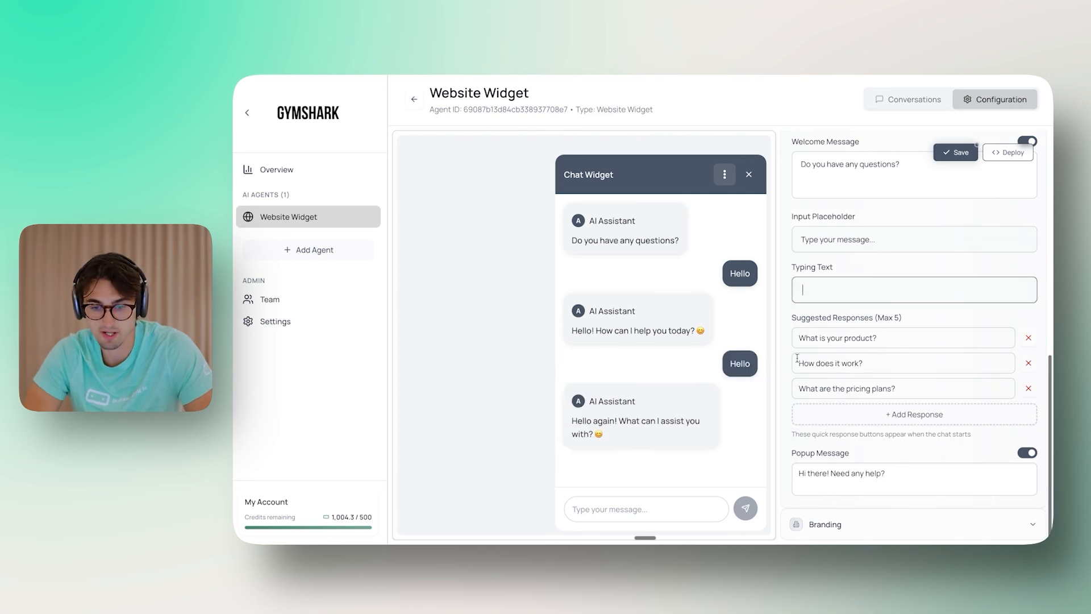
Step: Send the test message 'awd' in the preview chat, then start a fresh conversation
left_click(658, 515)
type("awd")
key("Return")
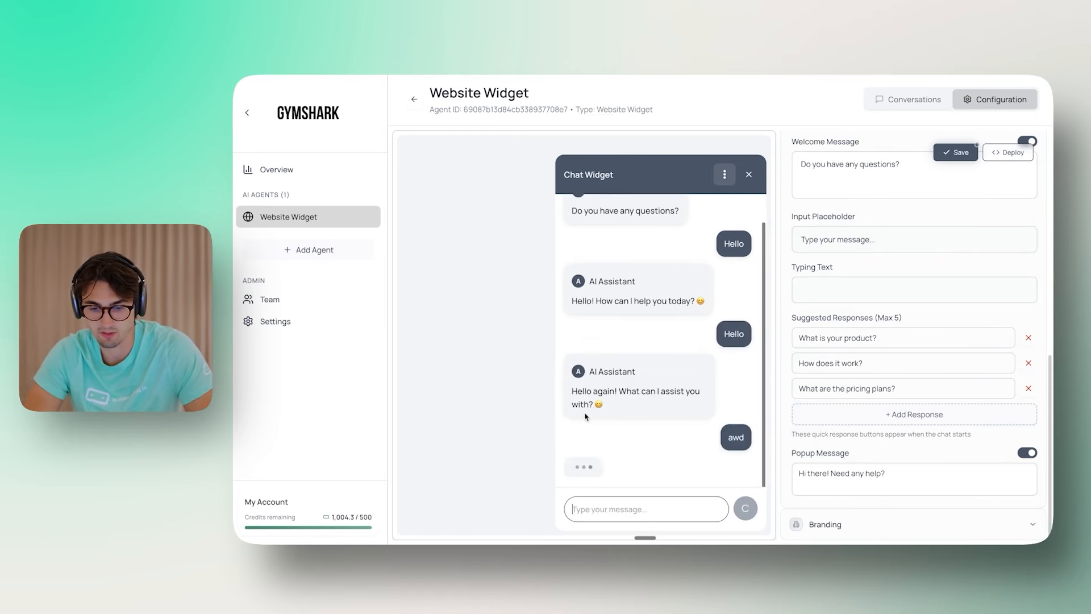
left_click(725, 174)
left_click(695, 210)
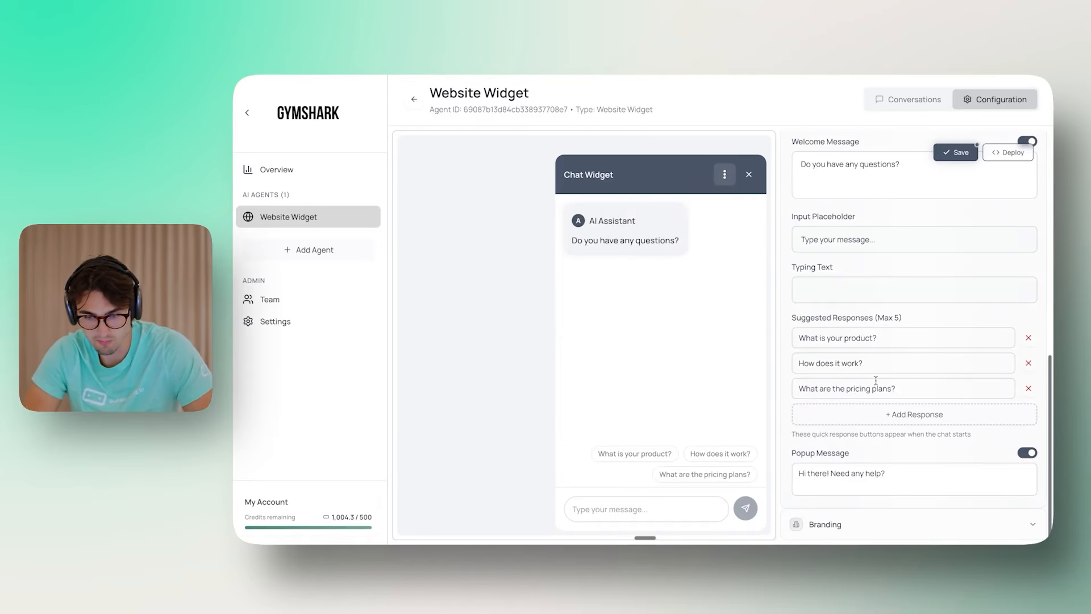
Step: Set suggested responses to 'What is your return policy?', 'Tell me about sustainability', 'What is the Gymshark Method'
double_click(898, 335)
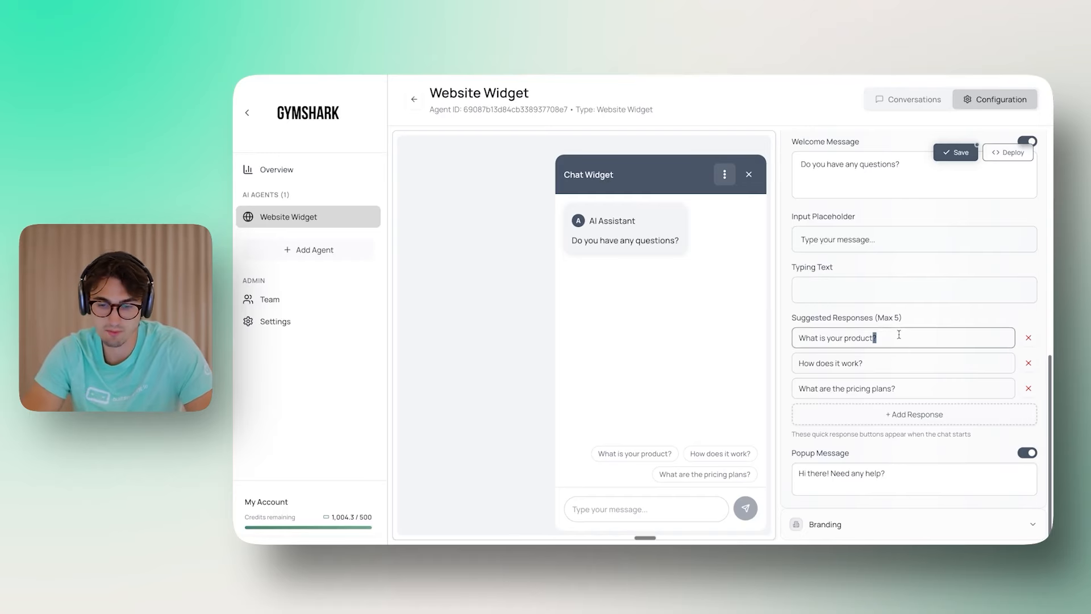
key("ctrl+a")
type("W")
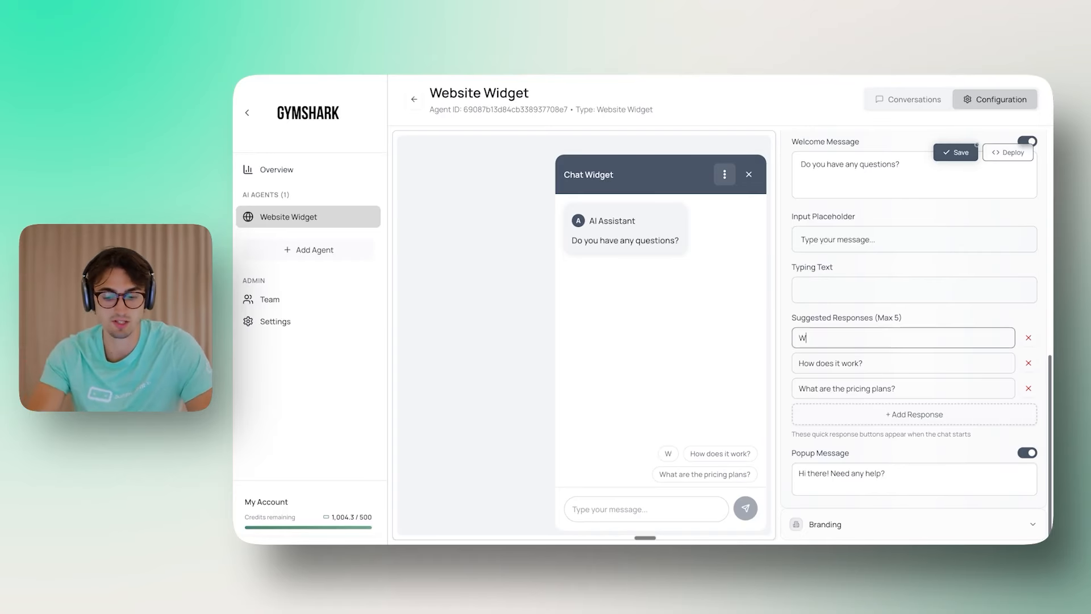
type("hat is your return p")
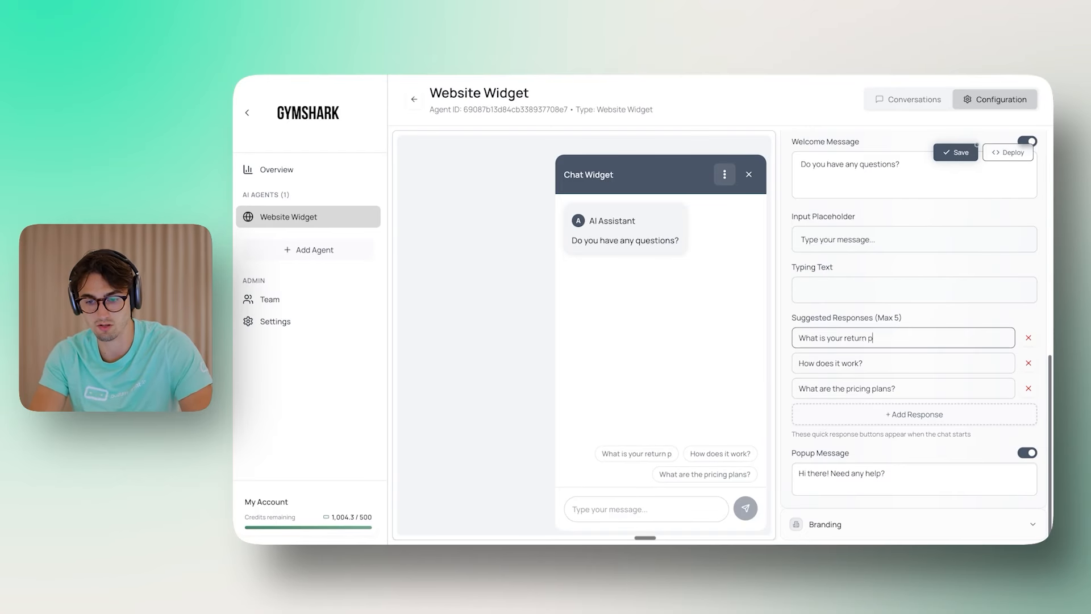
type("olicy?")
key("Tab")
type("Tell me ")
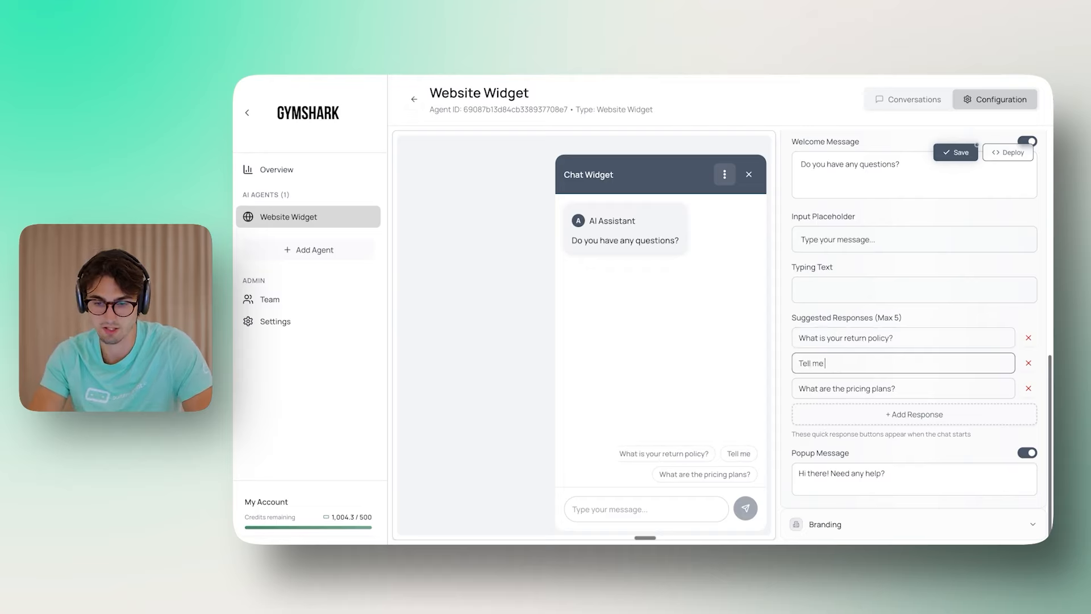
type("about sustain")
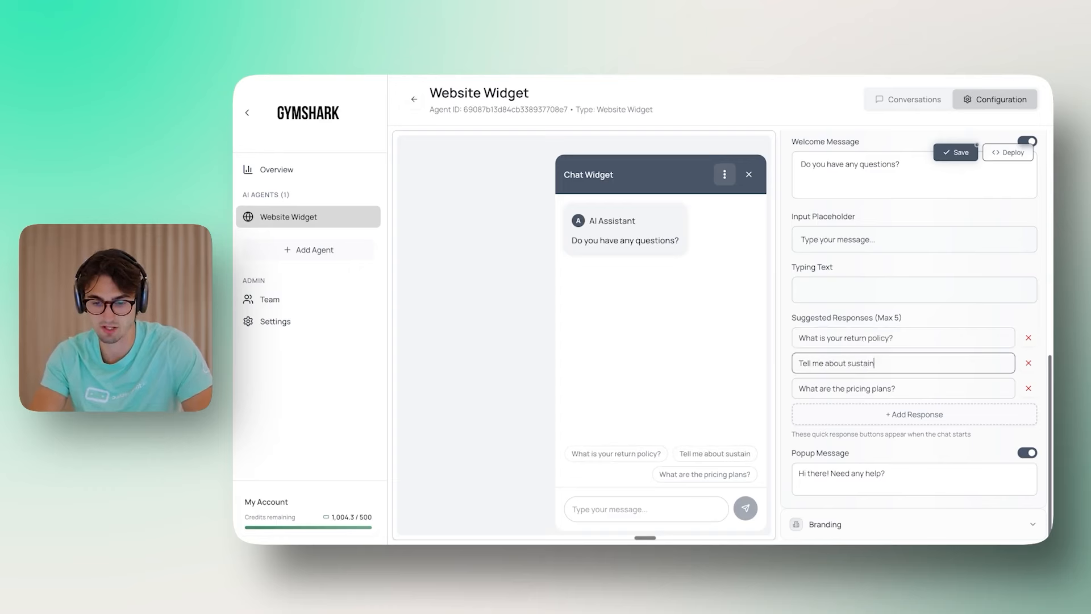
type("ability")
key("Tab")
type("What is ")
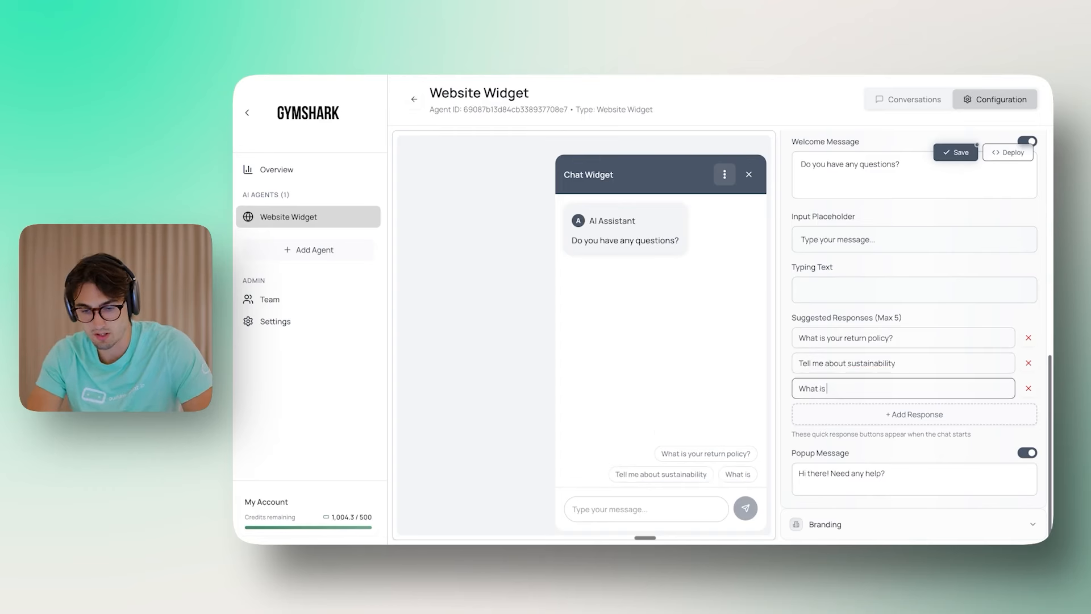
type("the Gymshark Method")
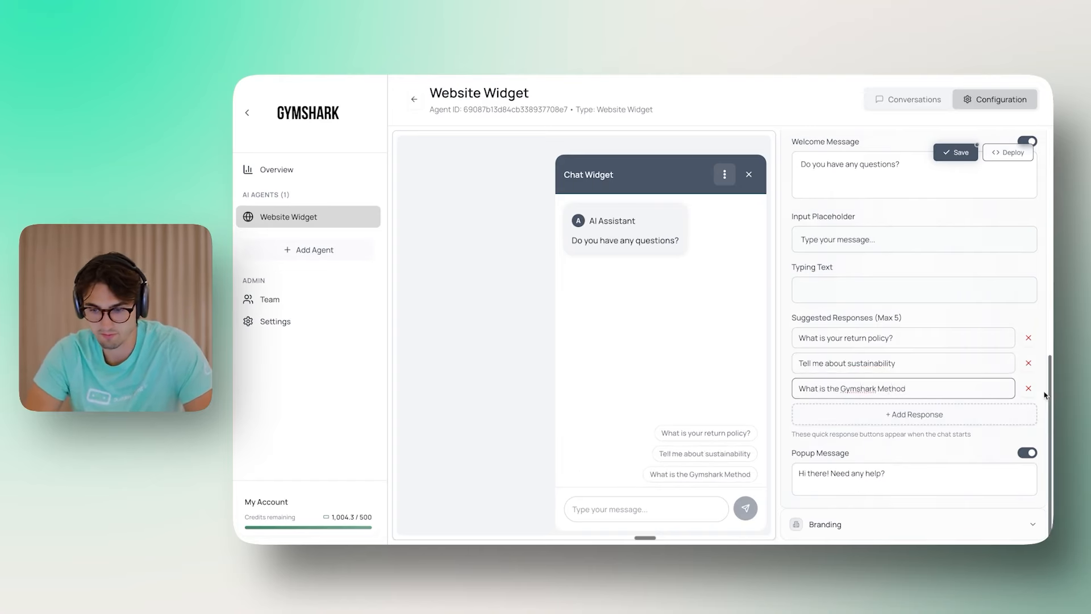
left_click(978, 440)
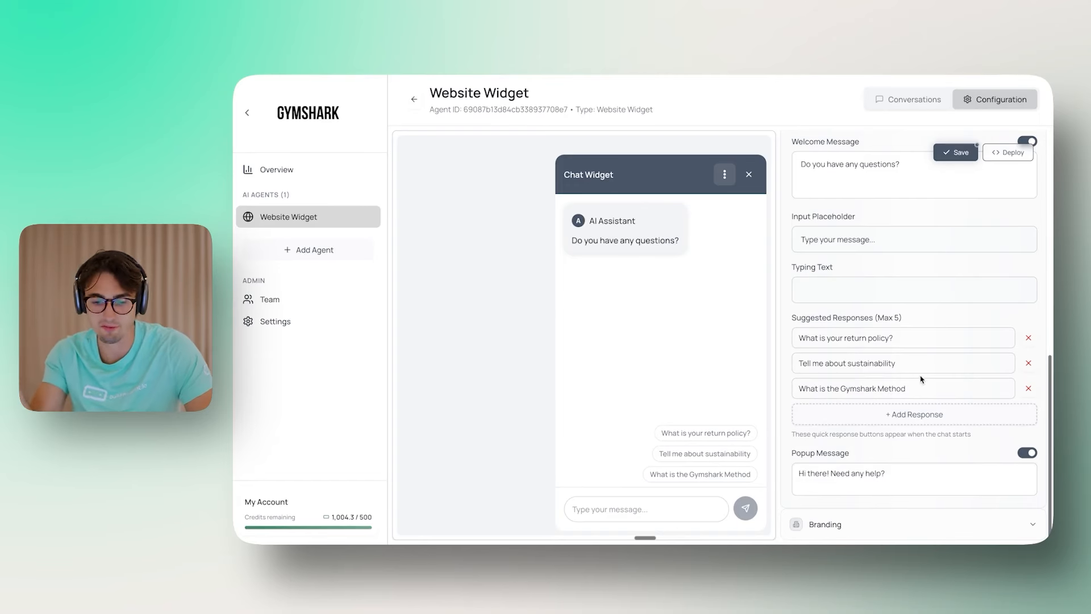
Step: Replace the popup message with 'Do you have any questions?', removing leftover blank lines
left_click(749, 177)
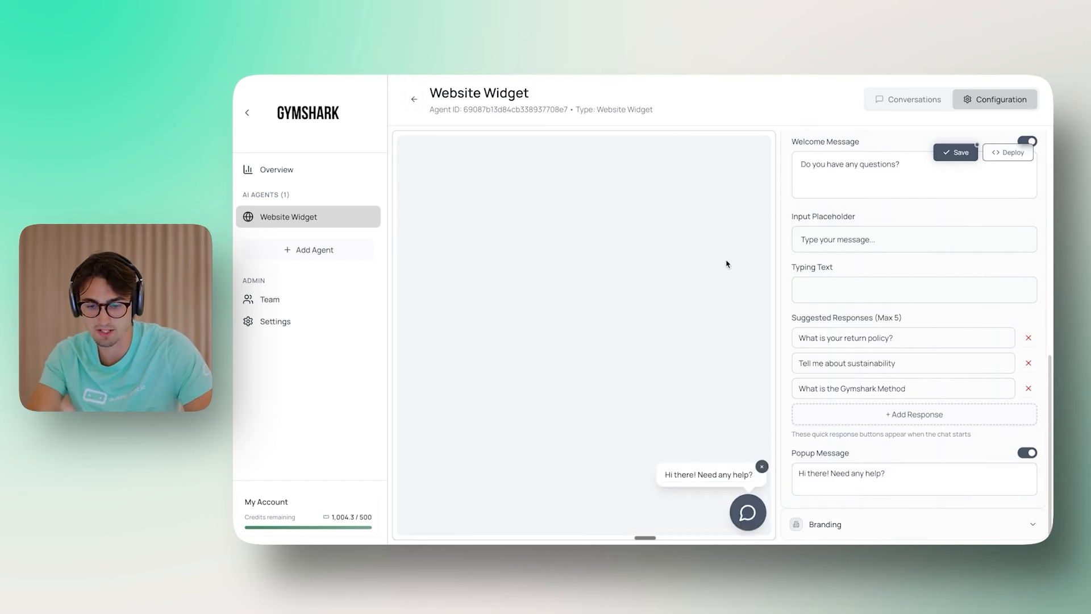
left_click(747, 511)
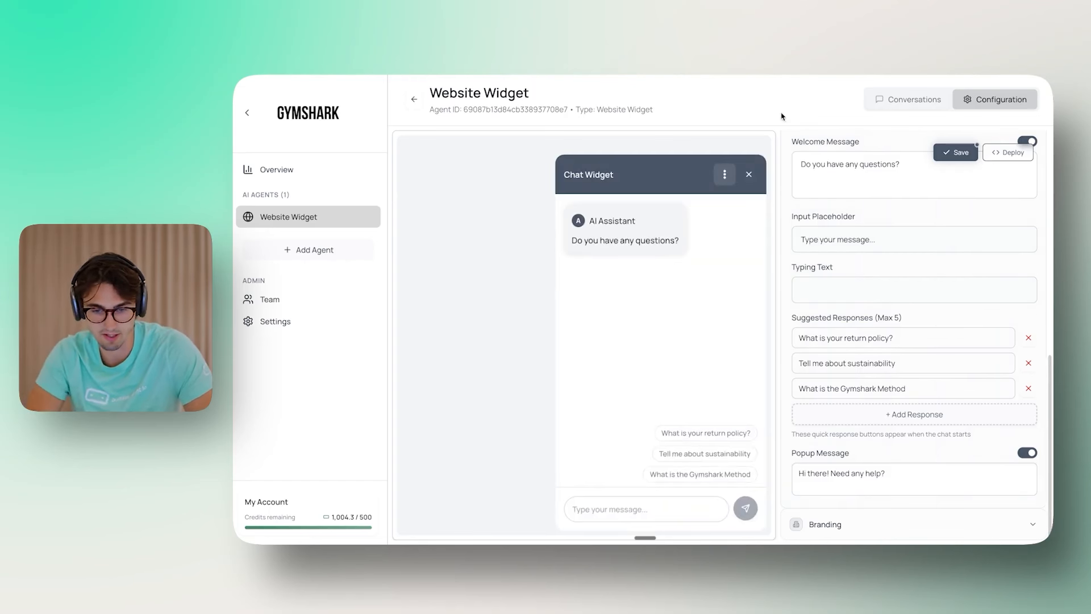
left_click(750, 178)
triple_click(906, 468)
type("Do you have any questions?")
key("Down")
key("Down")
key("BackSpace")
key("BackSpace")
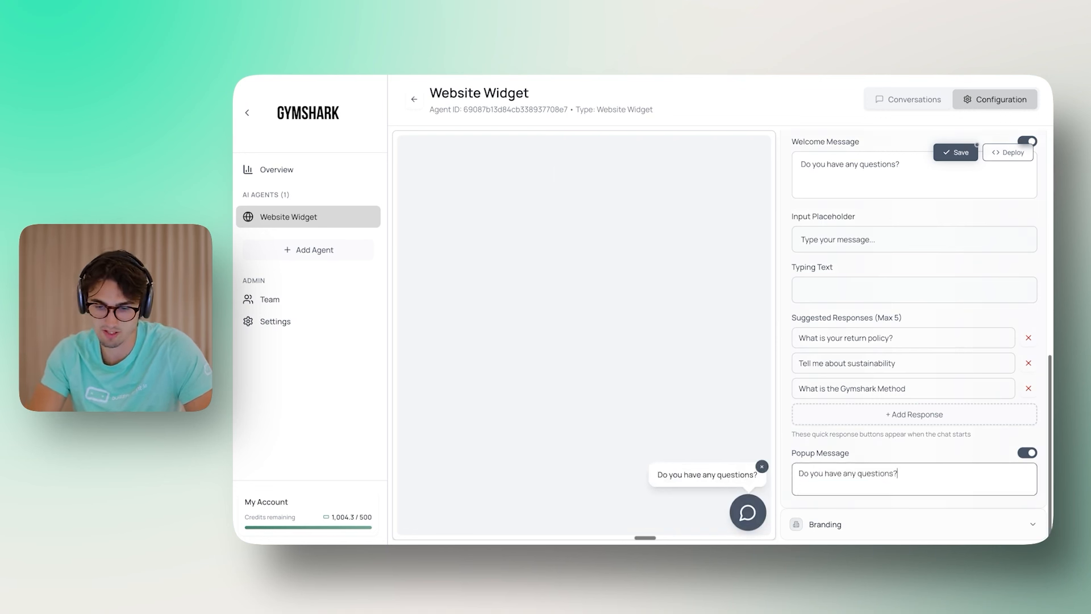
Step: Check the greeting in the chat preview and save the widget settings
left_click(748, 511)
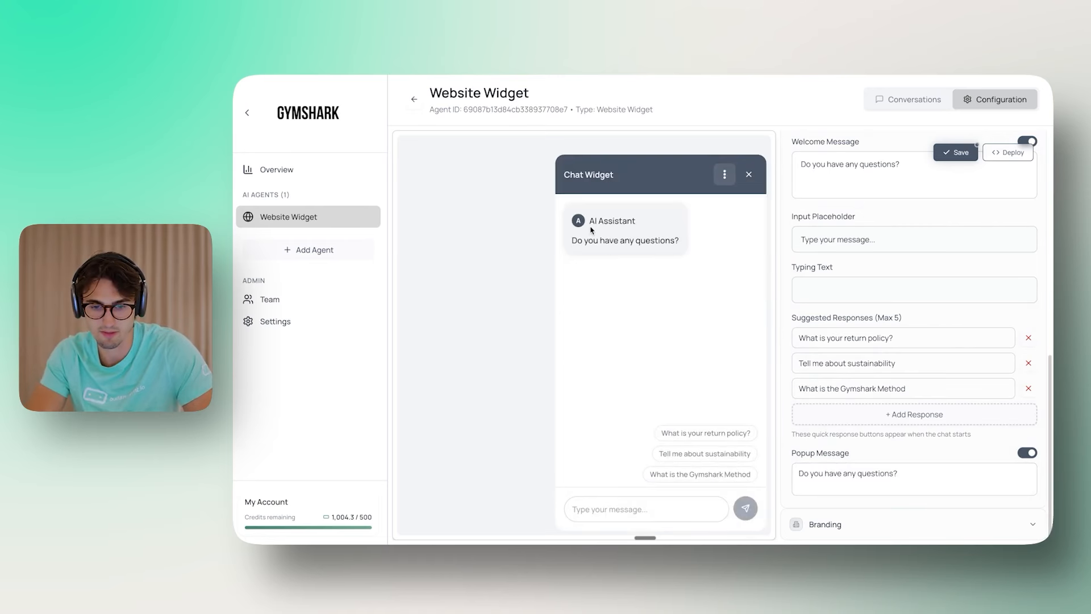
triple_click(619, 241)
left_click(749, 177)
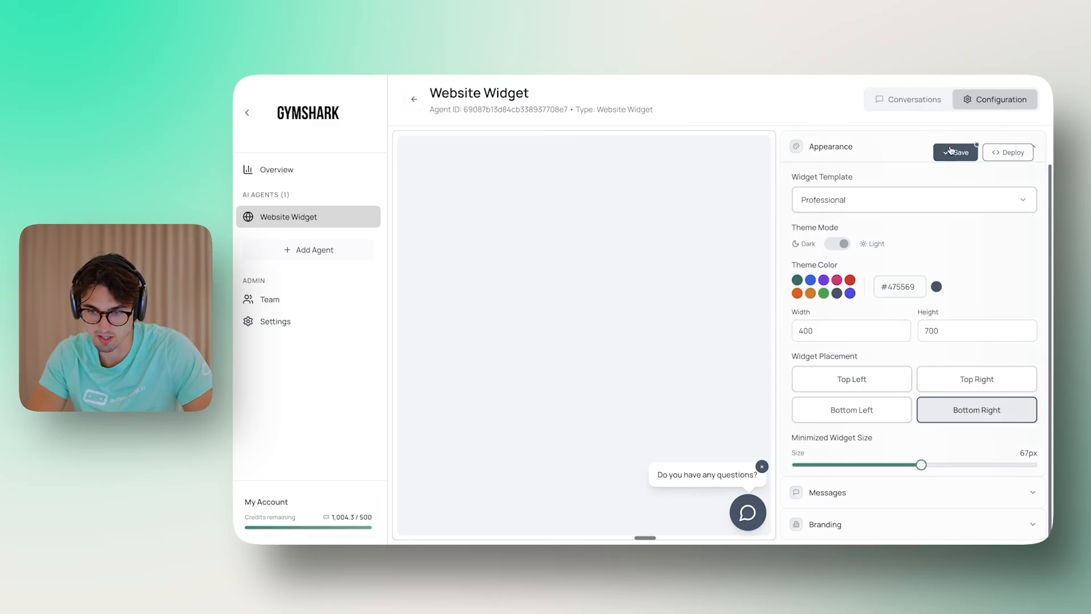
left_click(950, 151)
left_click(859, 243)
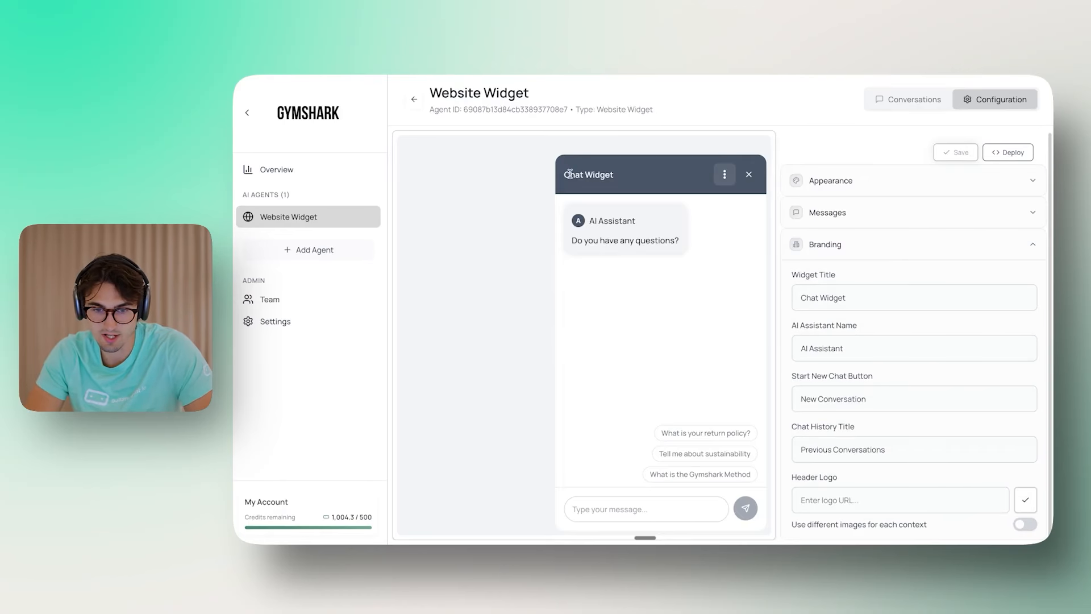
Step: Change the widget title to 'Gymshark'
double_click(807, 297)
triple_click(827, 288)
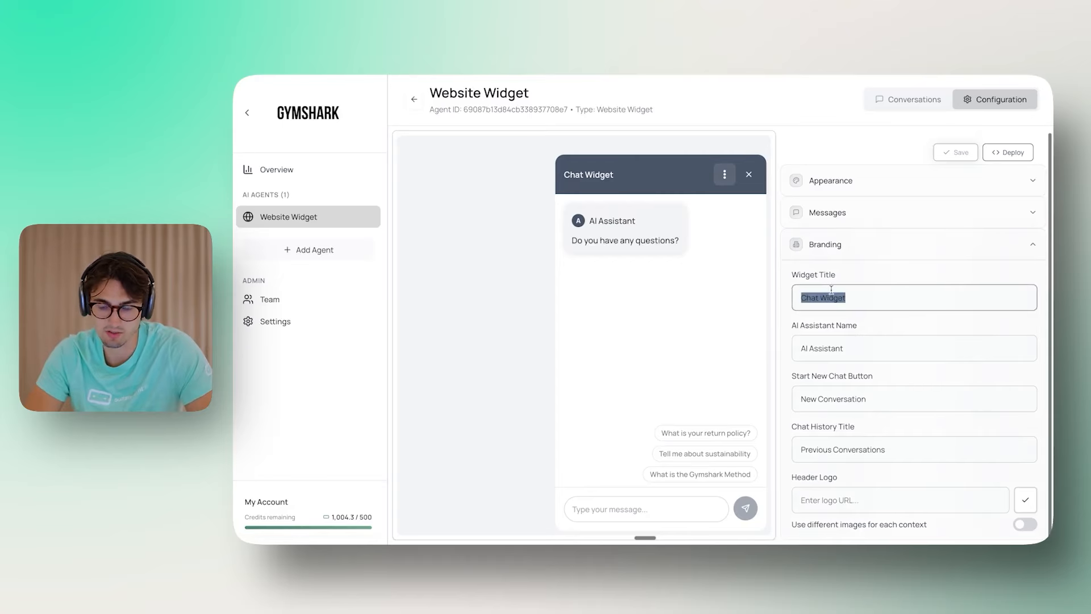
type("GymSh")
key("BackSpace")
key("BackSpace")
type("shark")
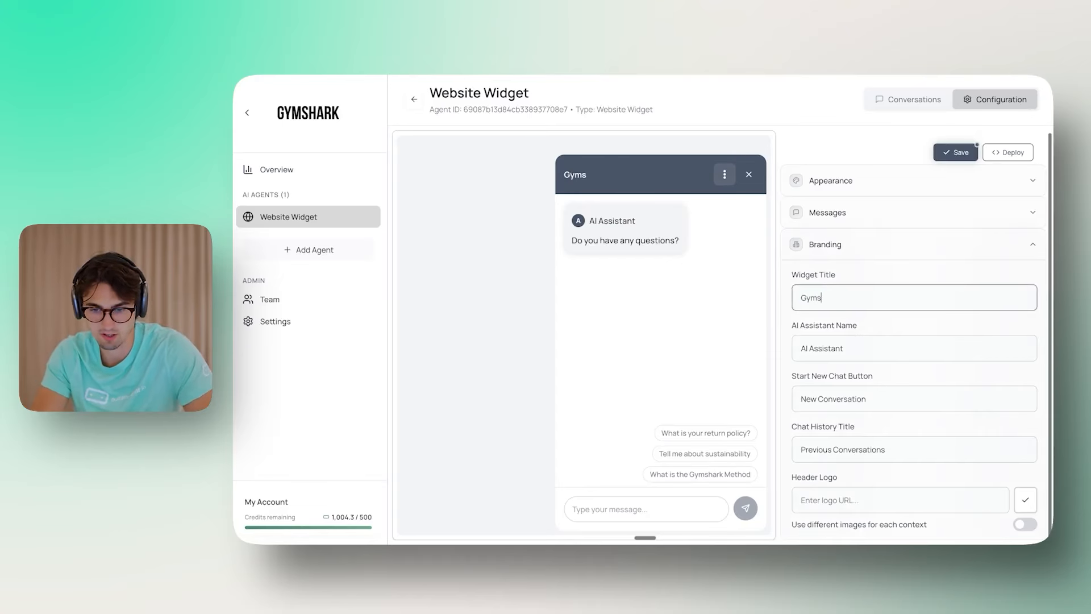
Step: Set the assistant name to 'AI Assistant'
triple_click(890, 349)
type("Ai")
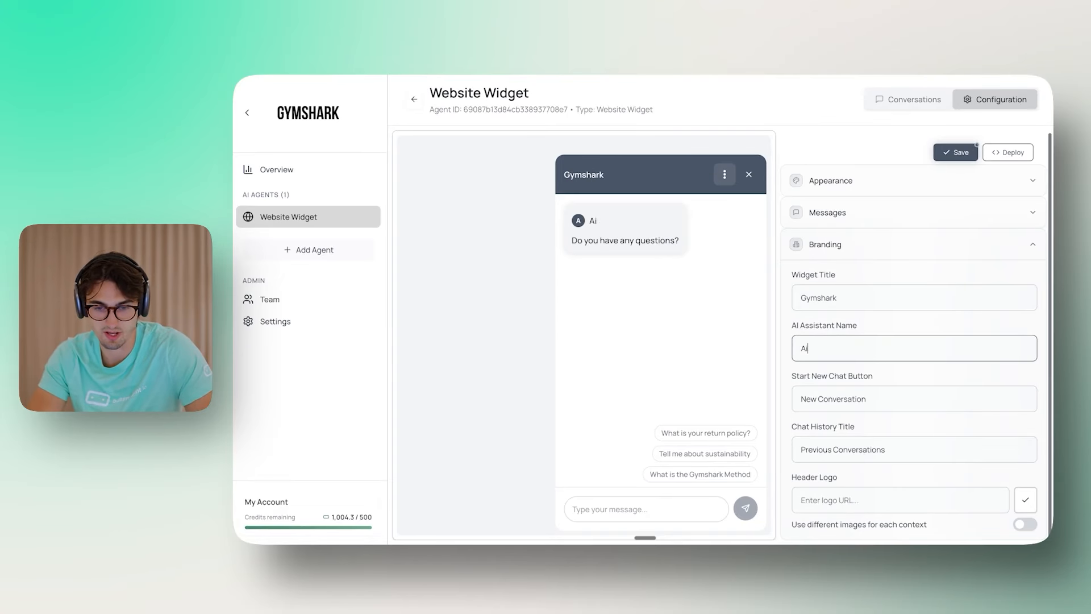
type(" Help")
key("super+a")
type("AI Assistant")
key("alt+BackSpace")
type("Assistant")
left_click(900, 367)
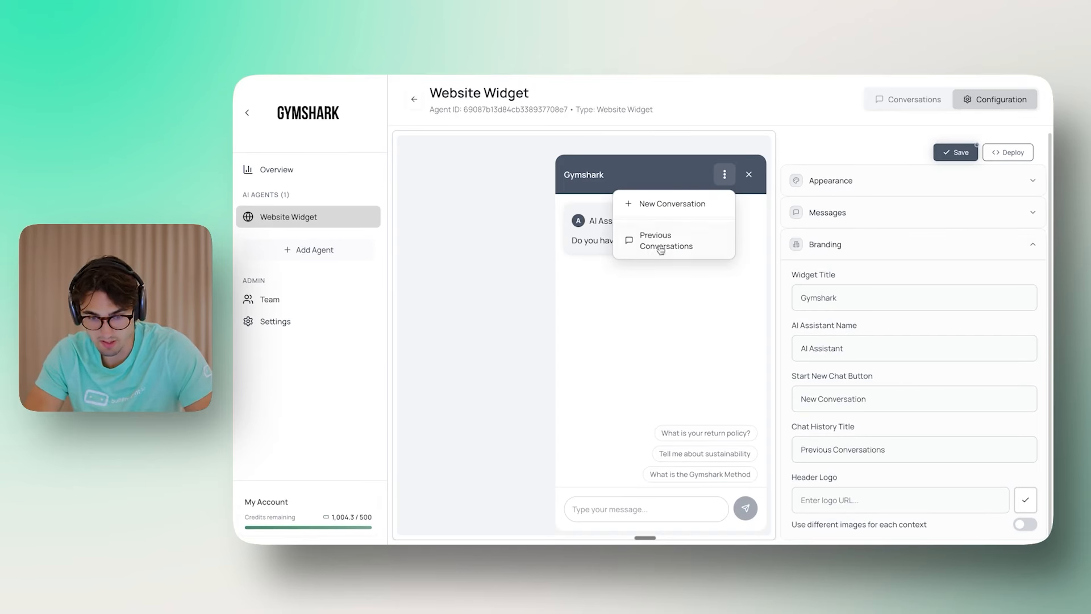
Step: Copy the Gymshark site logo's image address and apply it as the header logo
left_click(864, 505)
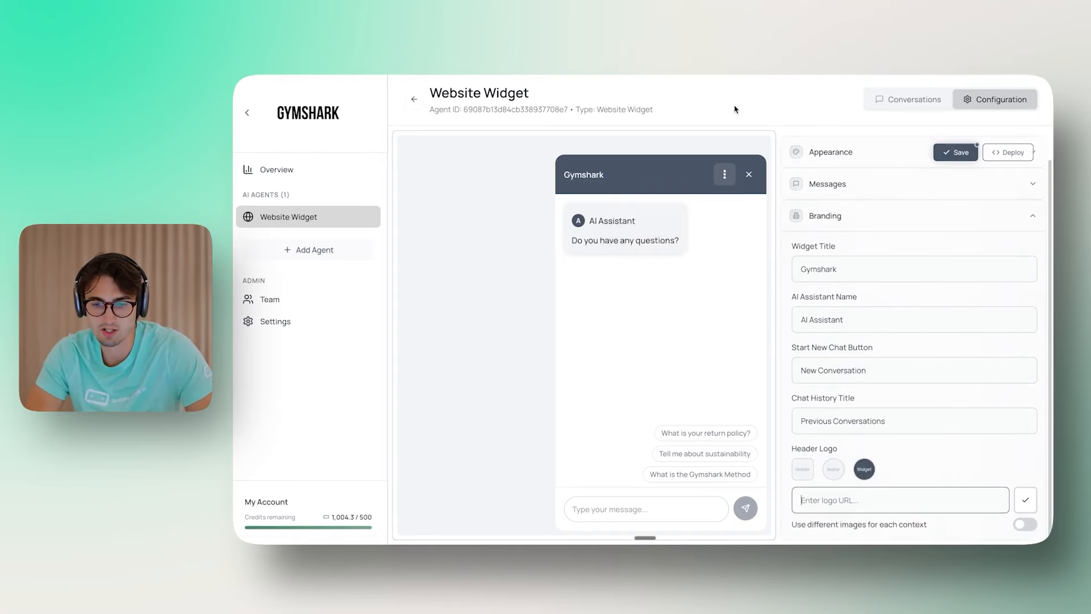
left_click(749, 174)
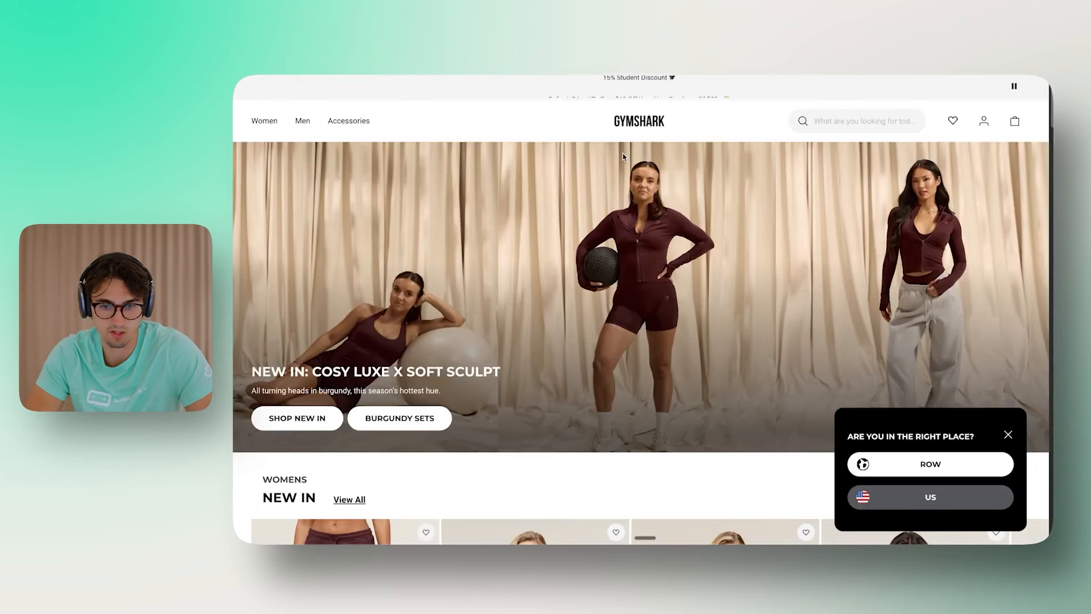
right_click(644, 121)
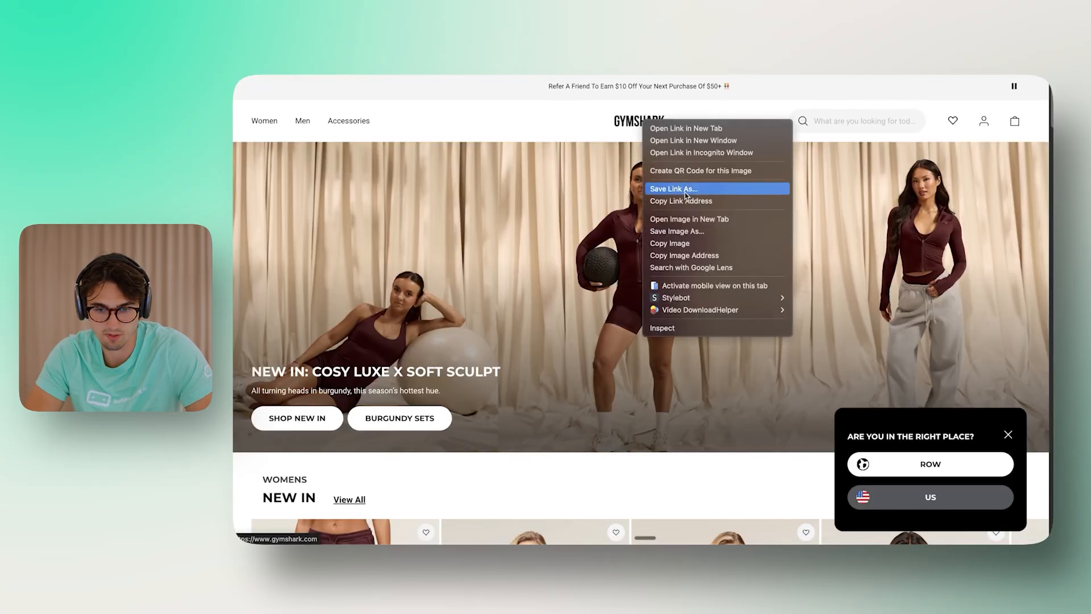
left_click(704, 261)
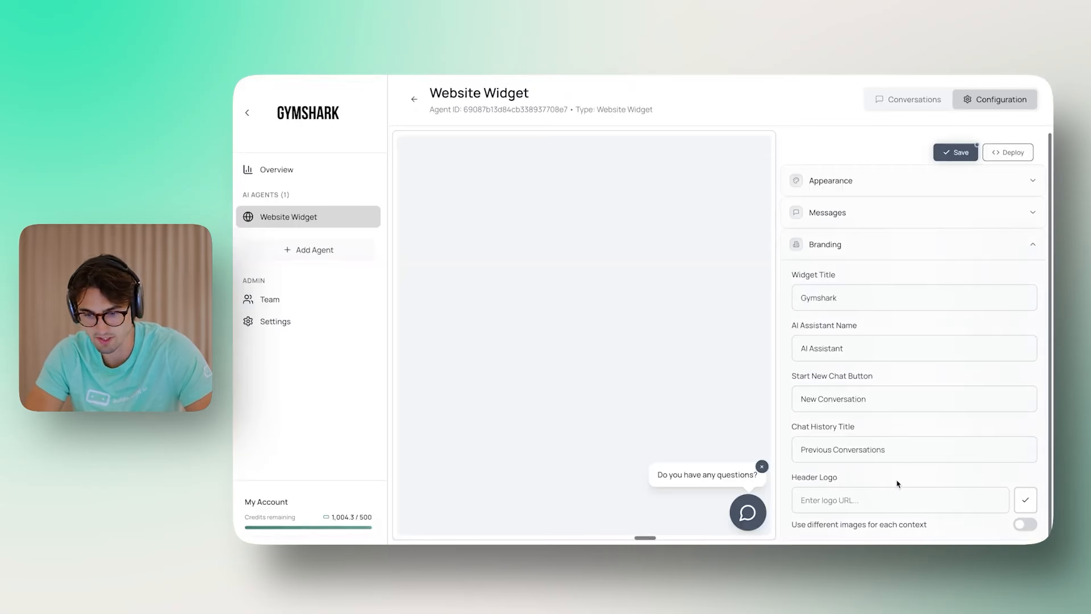
key("ctrl+v")
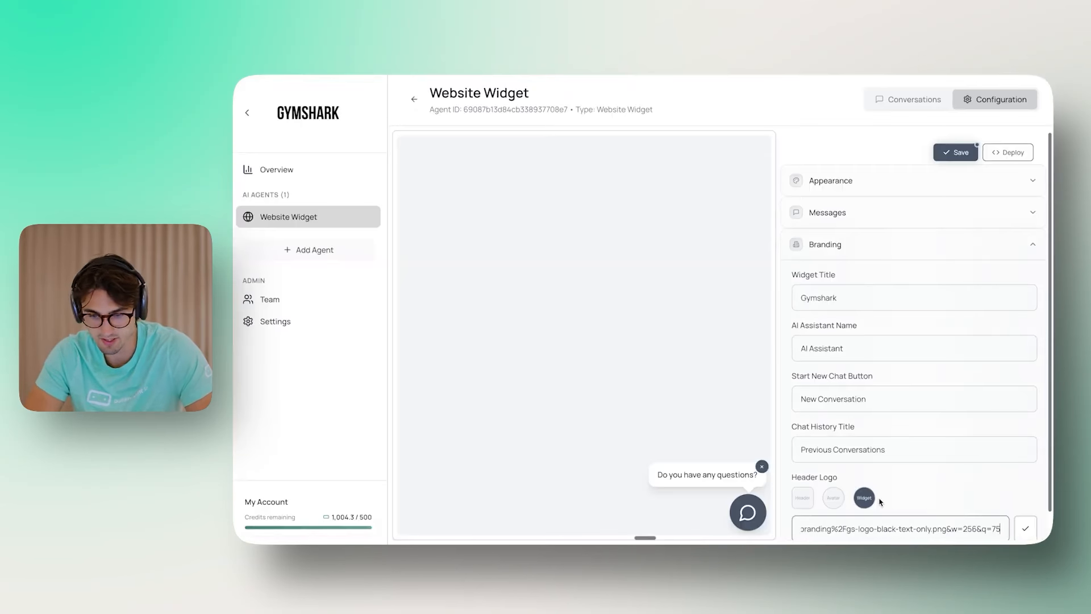
left_click(1025, 500)
Step: Clear the Widget Title field so it is blank
left_click(762, 513)
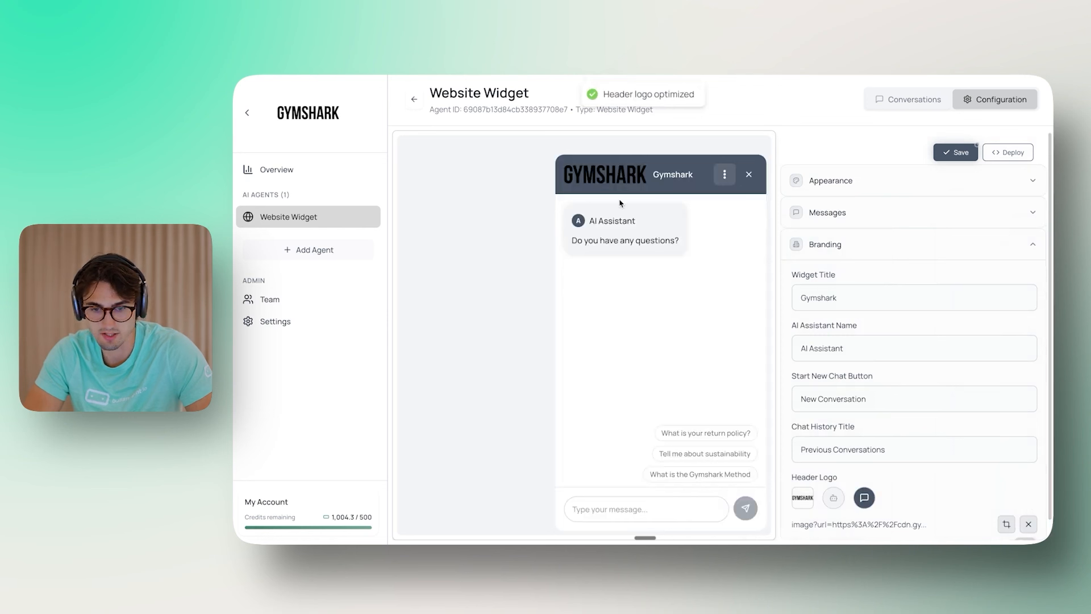
scroll(790, 364, "down", 1)
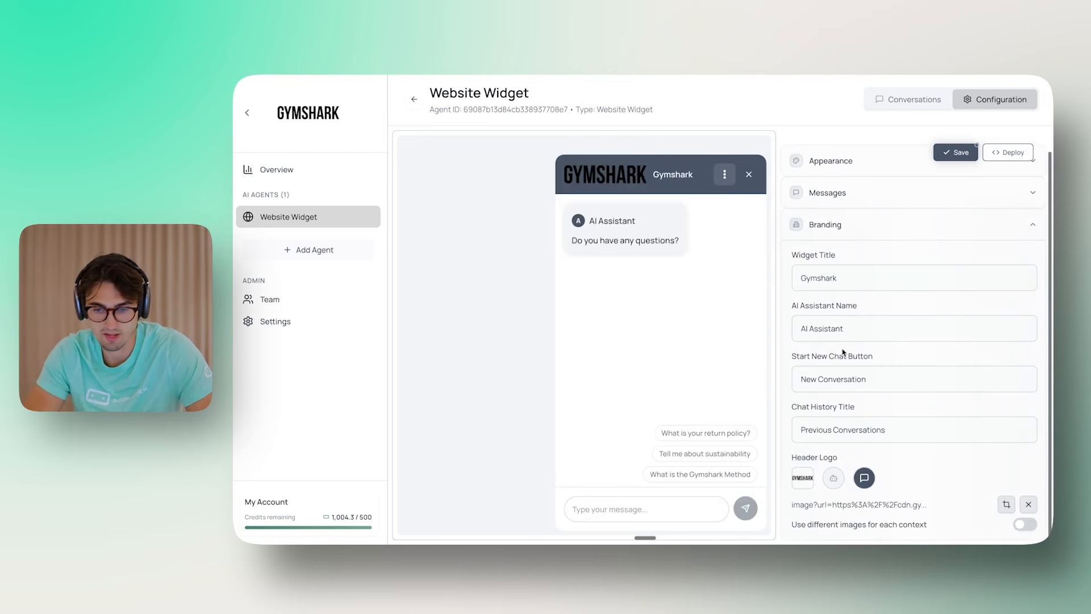
double_click(848, 282)
type("Chat Widget")
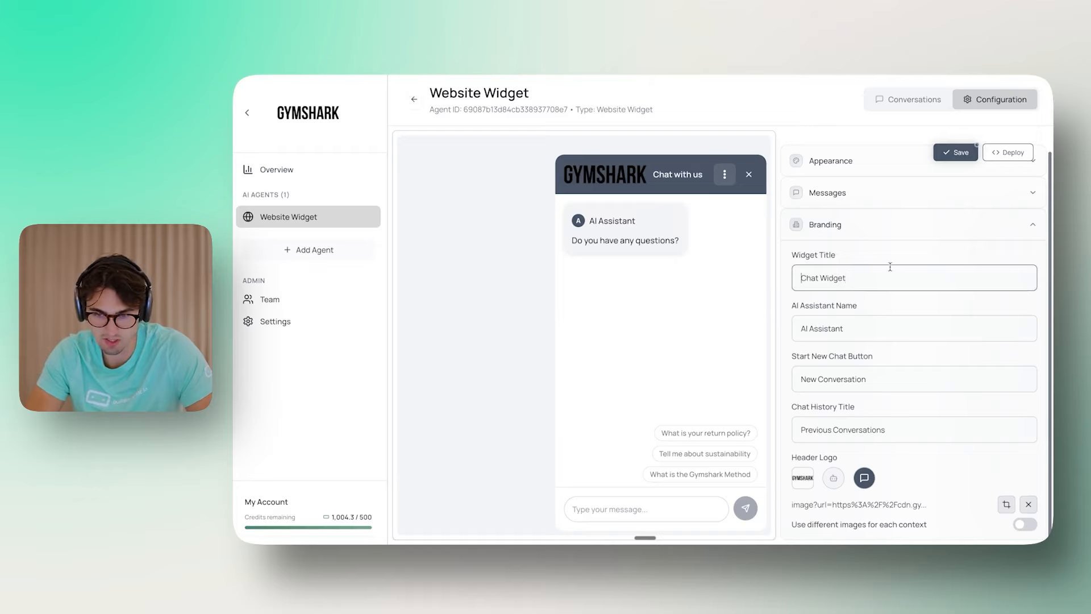
key("BackSpace")
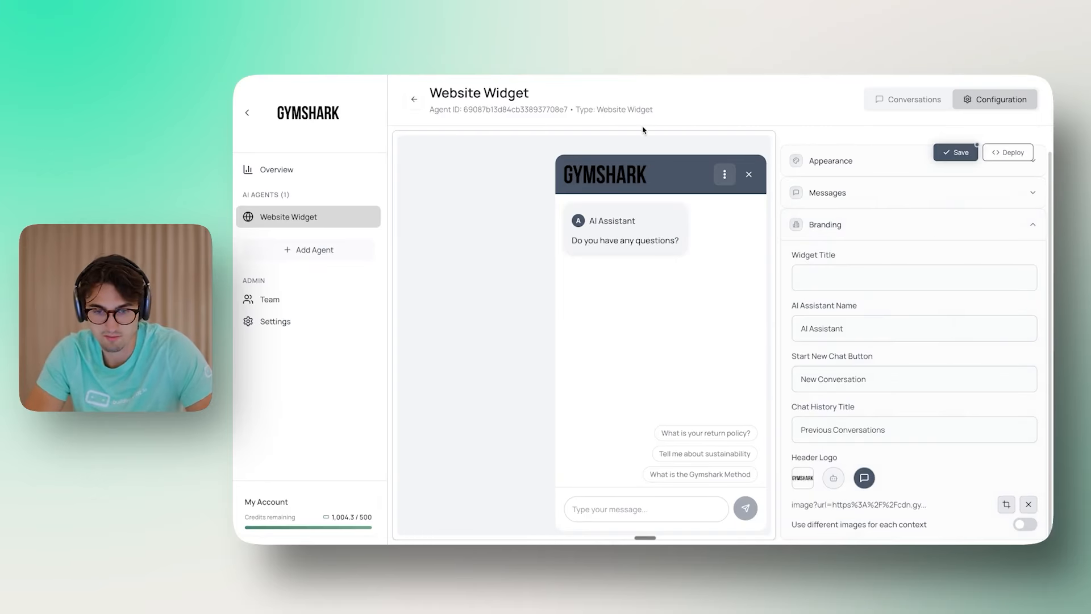
Step: Shrink the header logo's display width to 80 px in Adjust Logo & Avatar
left_click(1006, 507)
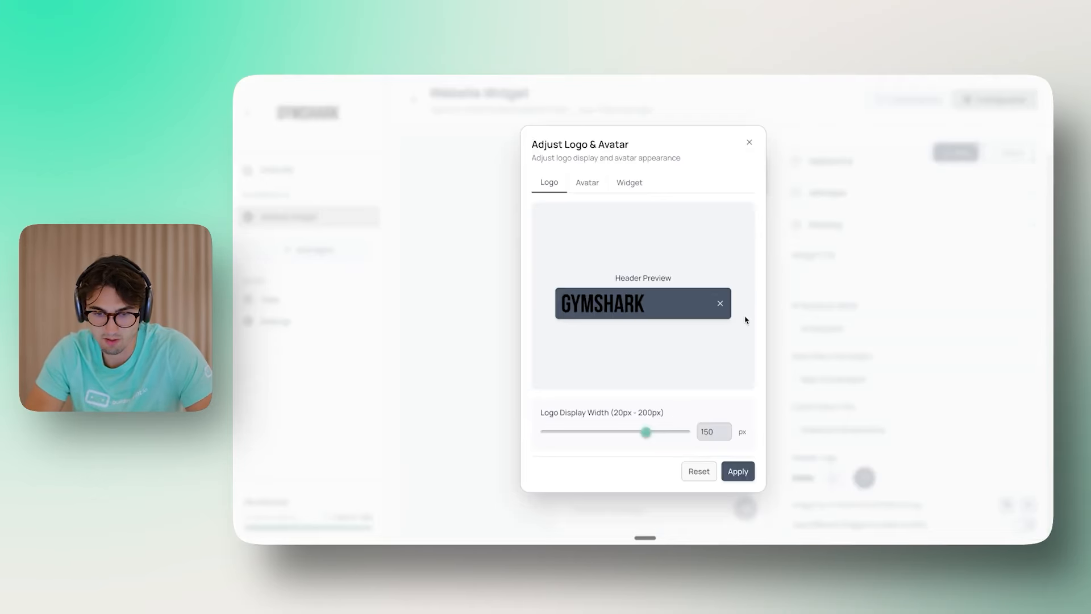
left_click_drag(644, 435, 592, 433)
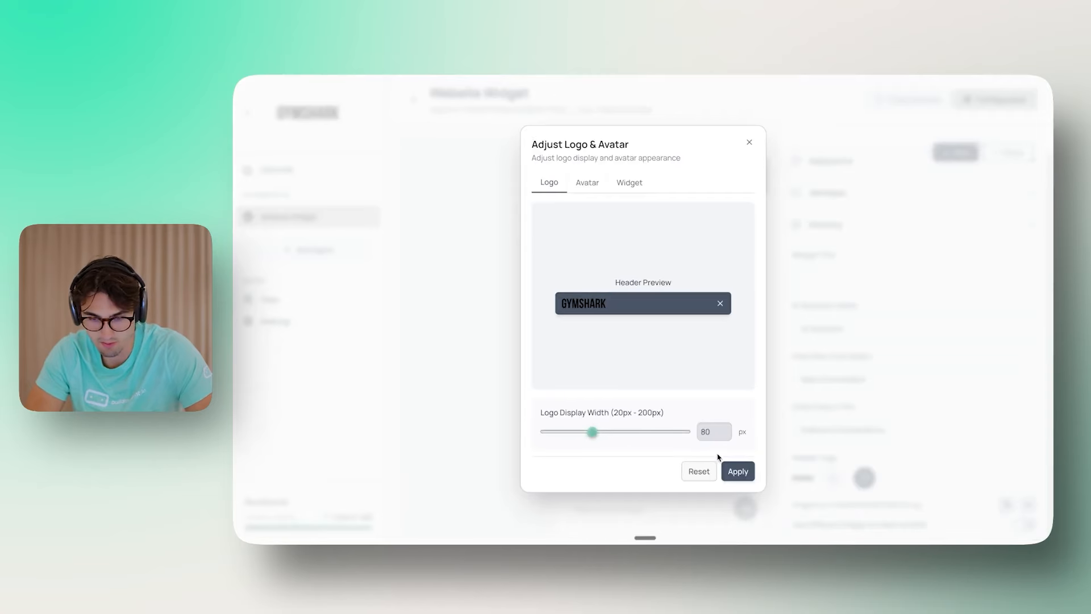
left_click(737, 471)
left_click(749, 143)
Step: Enable different images per context, apply the Gymshark logo as widget logo, and clear the avatar logo
left_click(1028, 525)
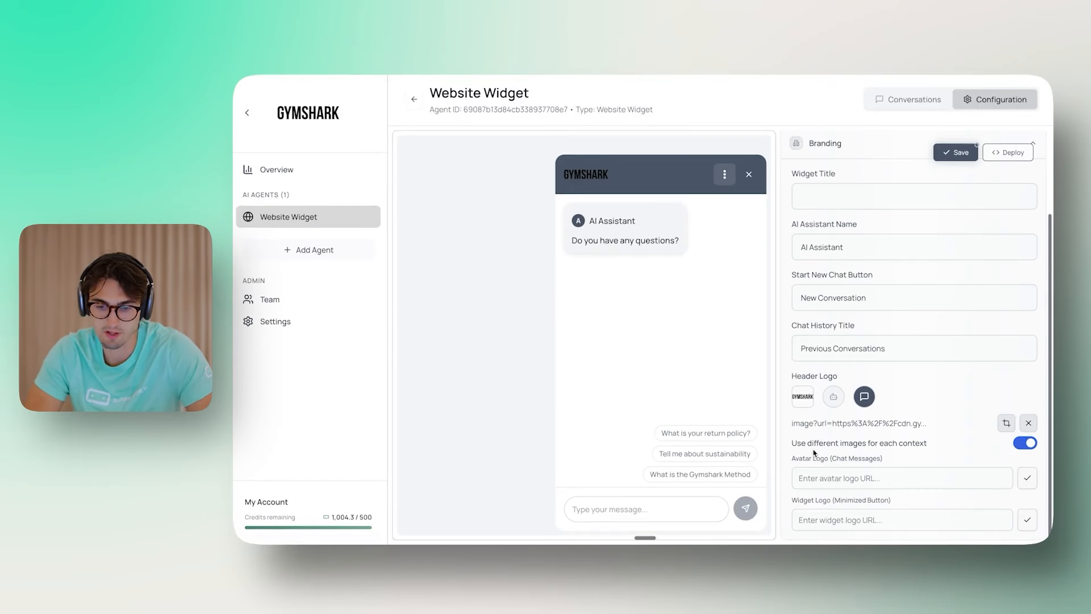
left_click(855, 480)
key("super+v")
left_click(1023, 481)
left_click(952, 514)
key("super+v")
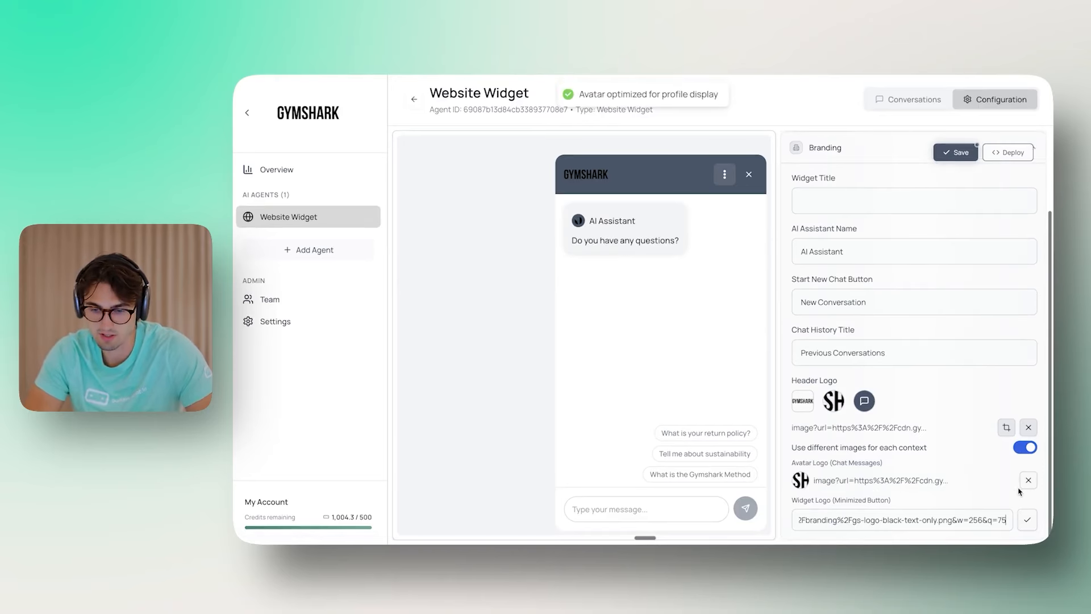
left_click(1028, 480)
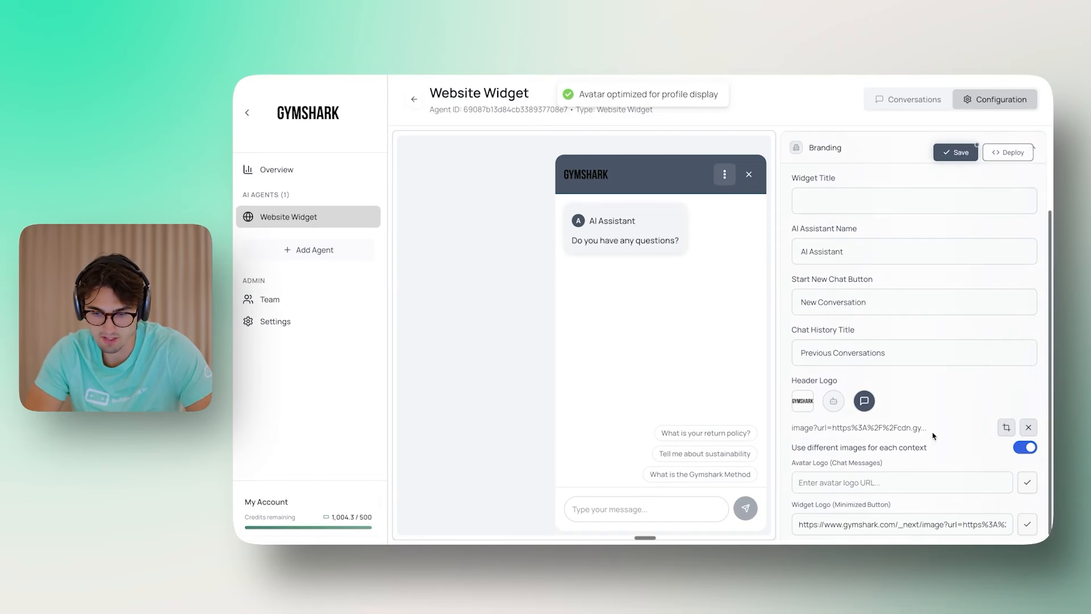
left_click(1028, 524)
Step: Review the minimized widget, header and avatar previews in Adjust Logo & Avatar
left_click(1005, 427)
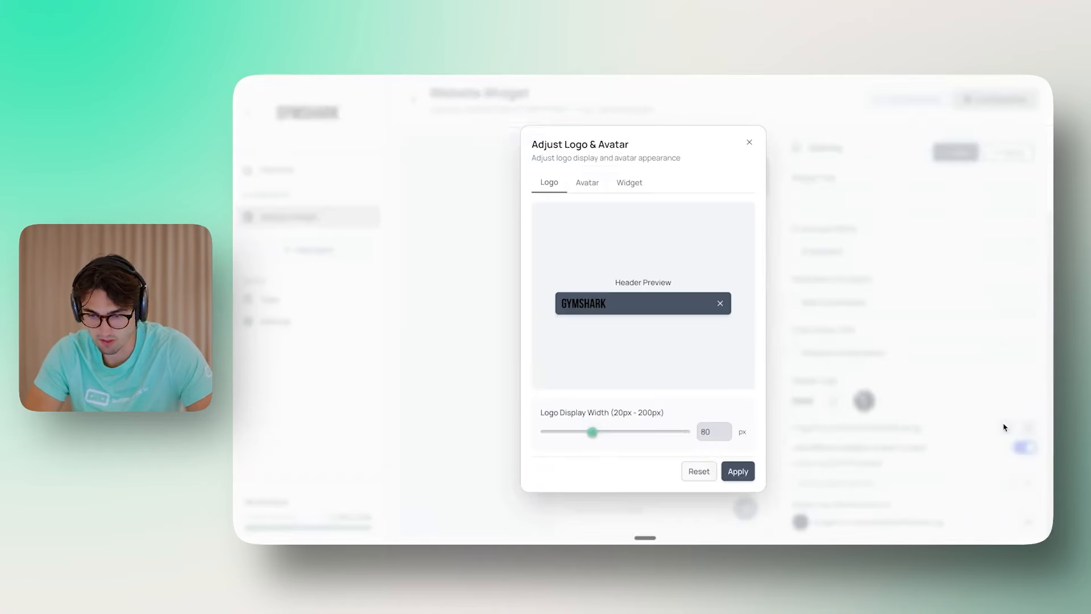
left_click(629, 189)
left_click(549, 182)
left_click(588, 181)
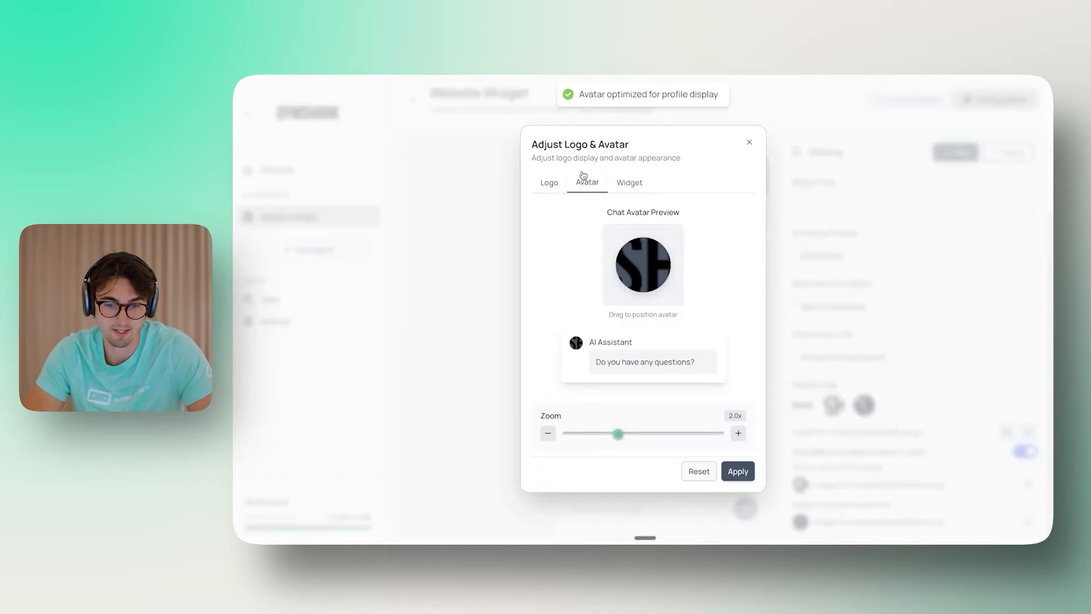
left_click(552, 185)
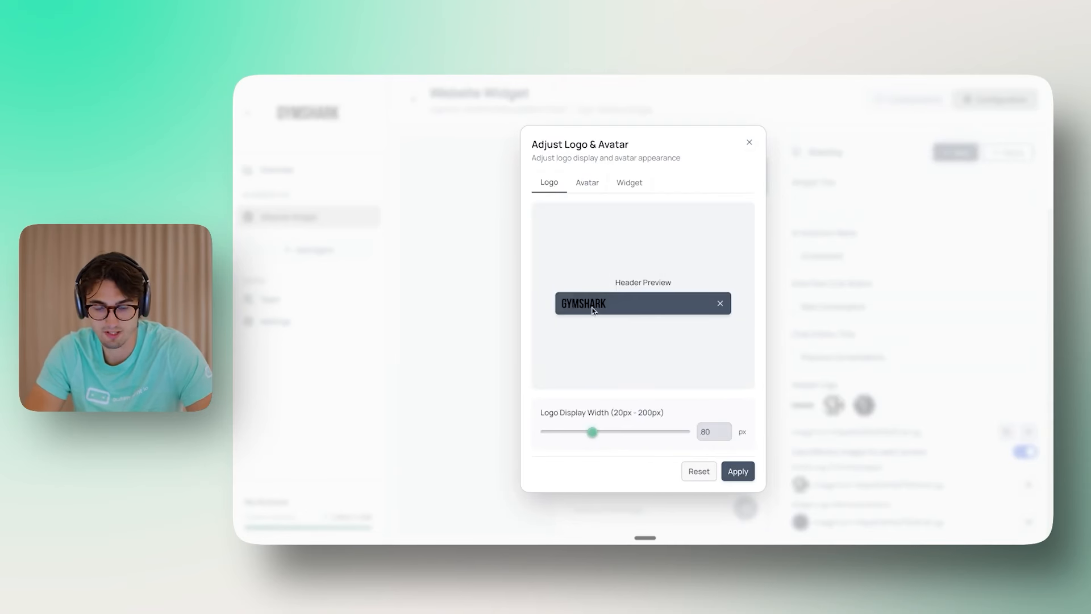
left_click(591, 187)
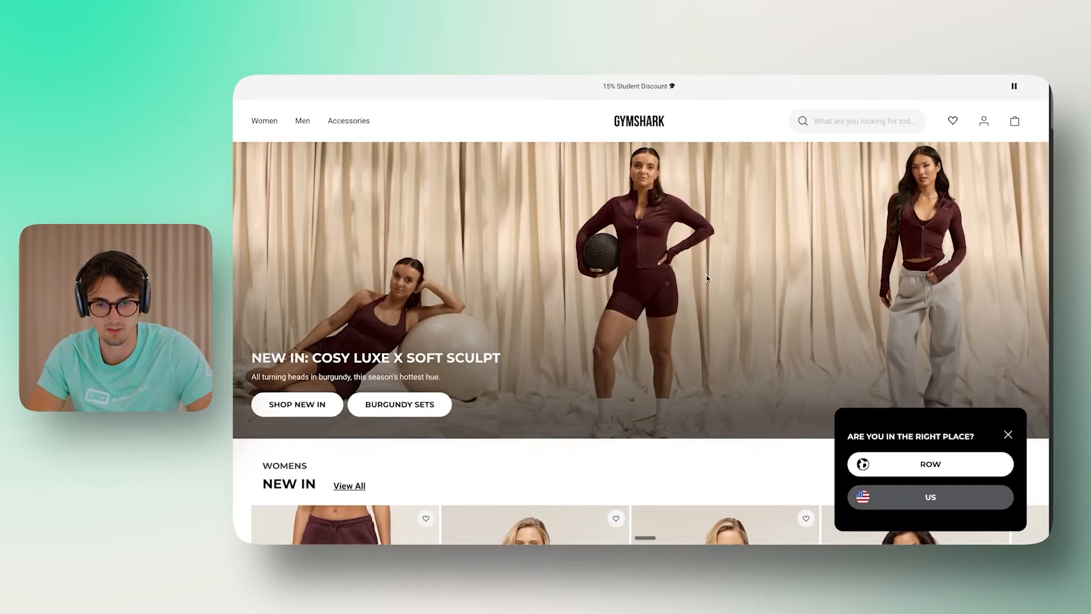
scroll(708, 278, "down", 10)
scroll(708, 278, "down", 15)
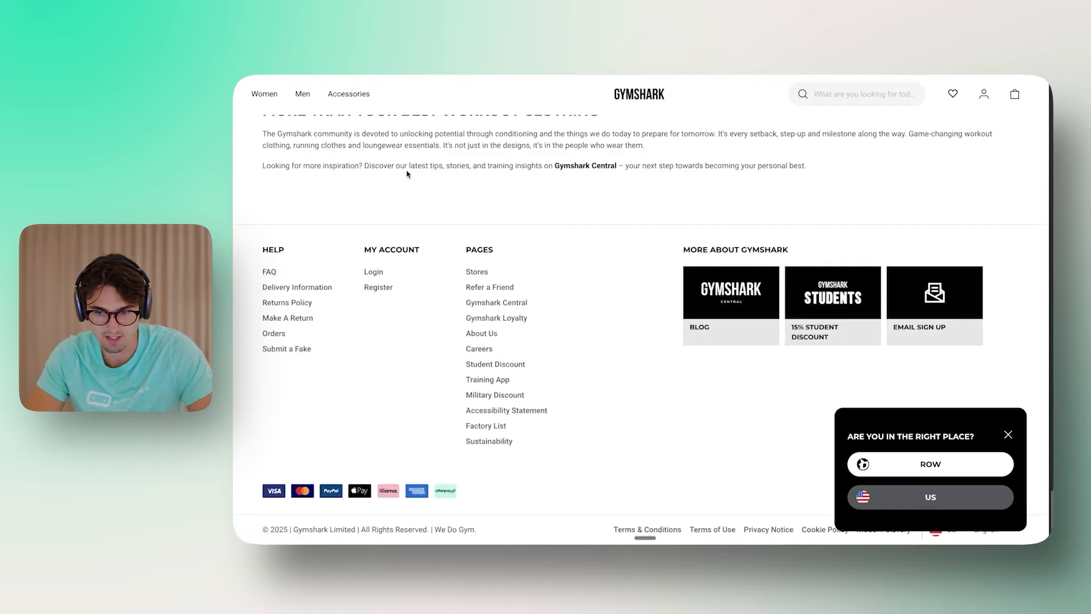
Step: Copy the image address of the Seeklogo Gymshark shark logo from Google Images
left_click(1005, 435)
scroll(1001, 441, "up", 20)
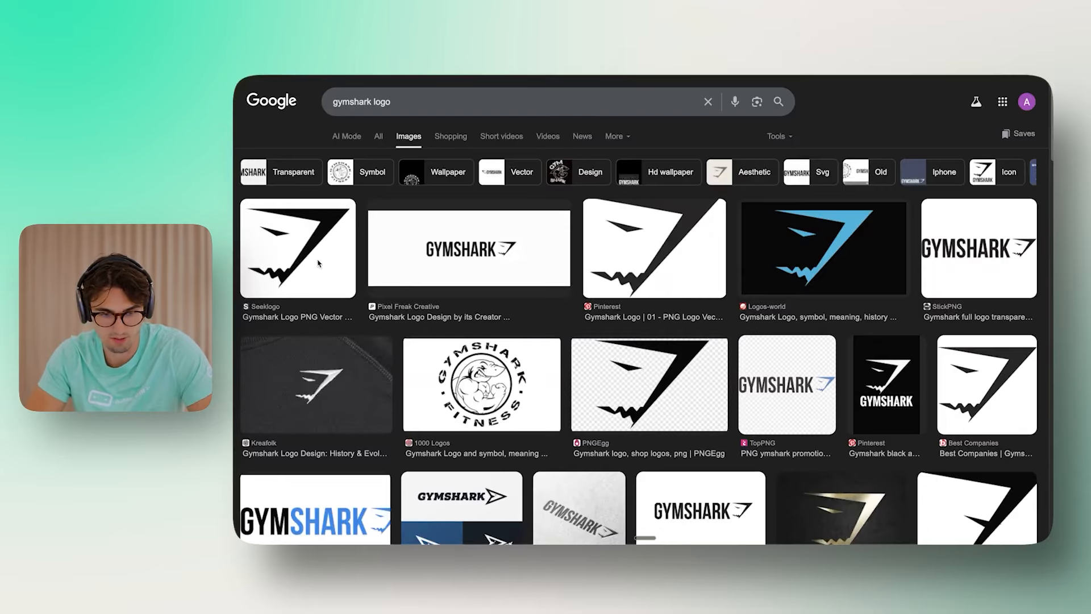
left_click(291, 249)
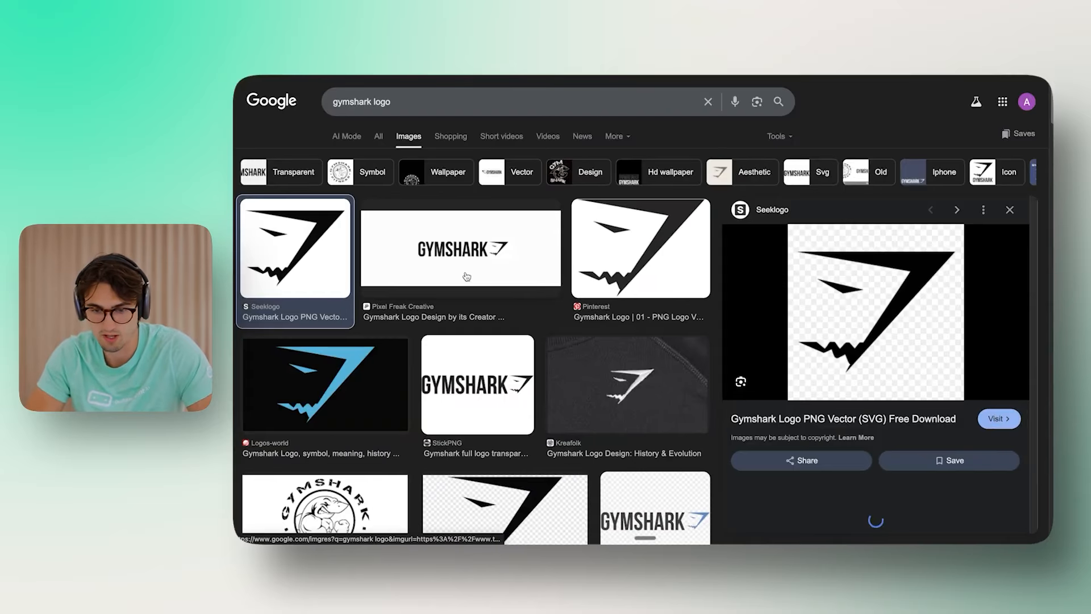
right_click(940, 275)
left_click(895, 408)
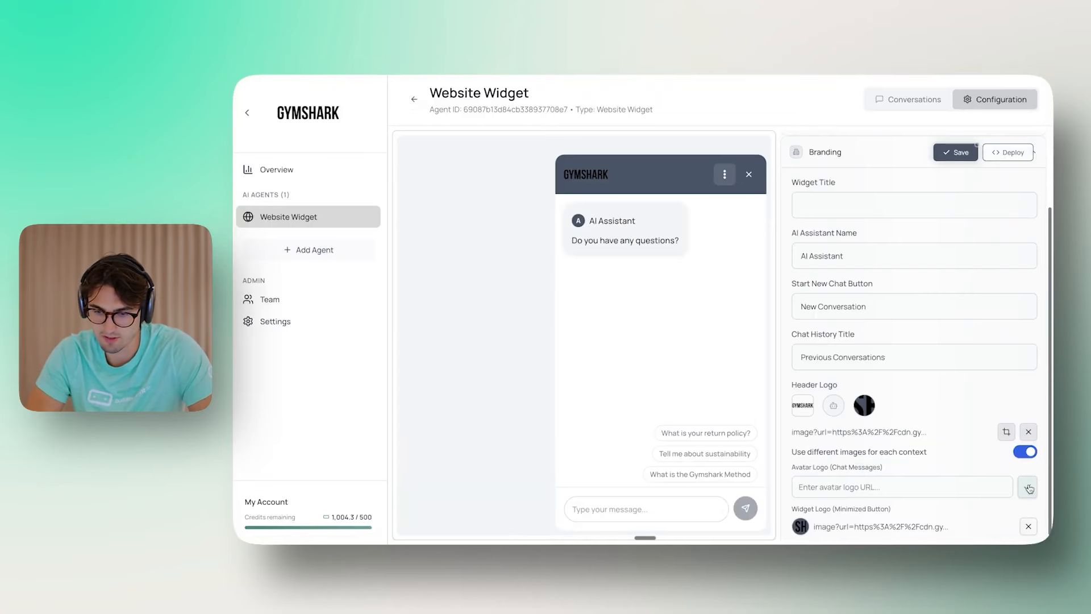
Step: Apply the Seeklogo shark logo as both chat avatar and minimized widget logo, then save
key("ctrl+v")
left_click(1027, 487)
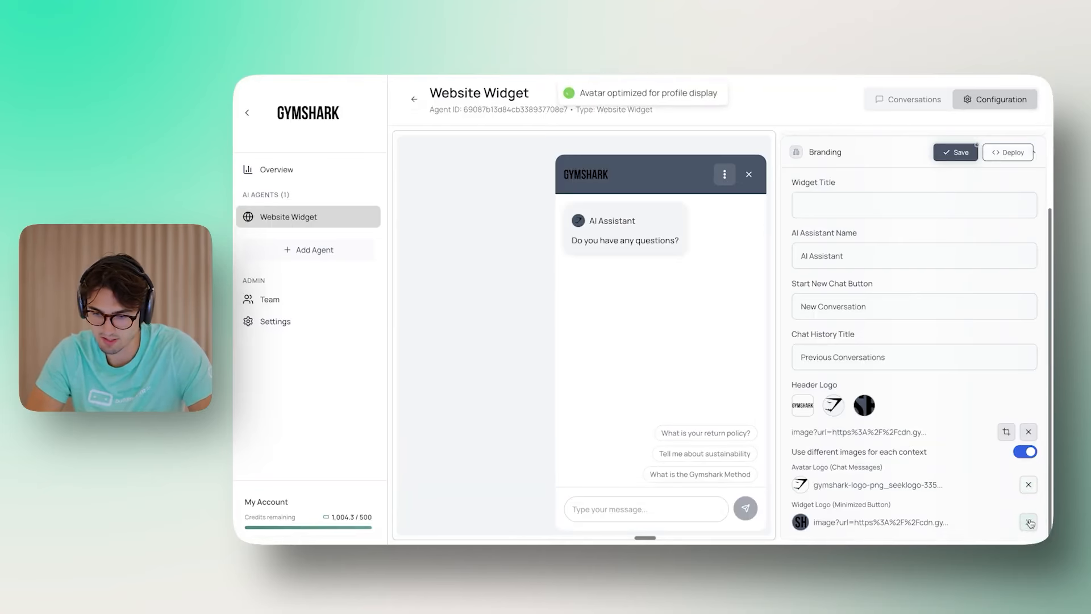
key("ctrl+v")
left_click(1028, 524)
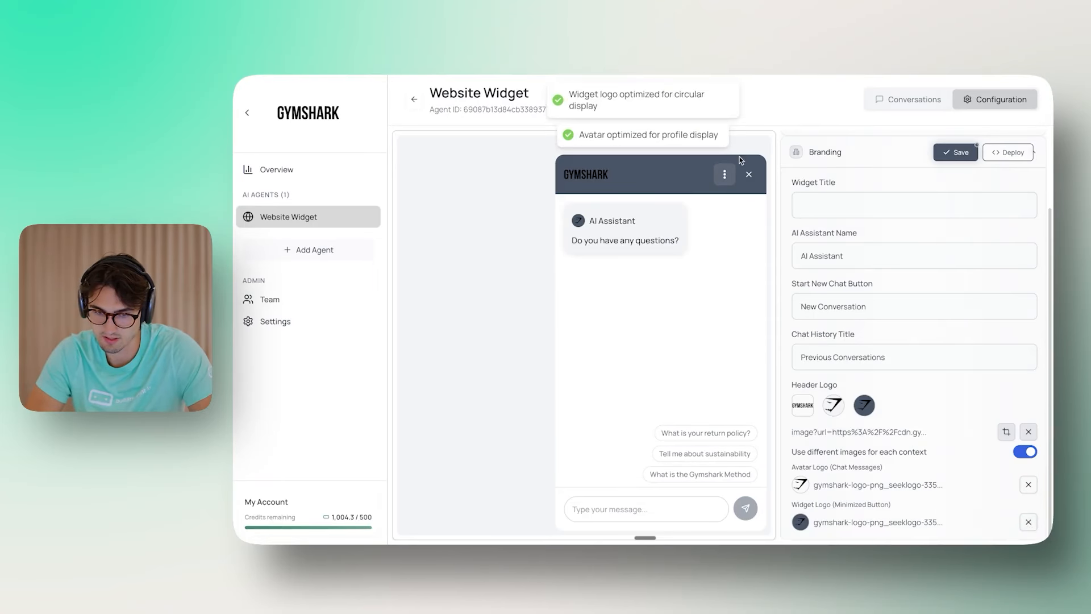
left_click(750, 174)
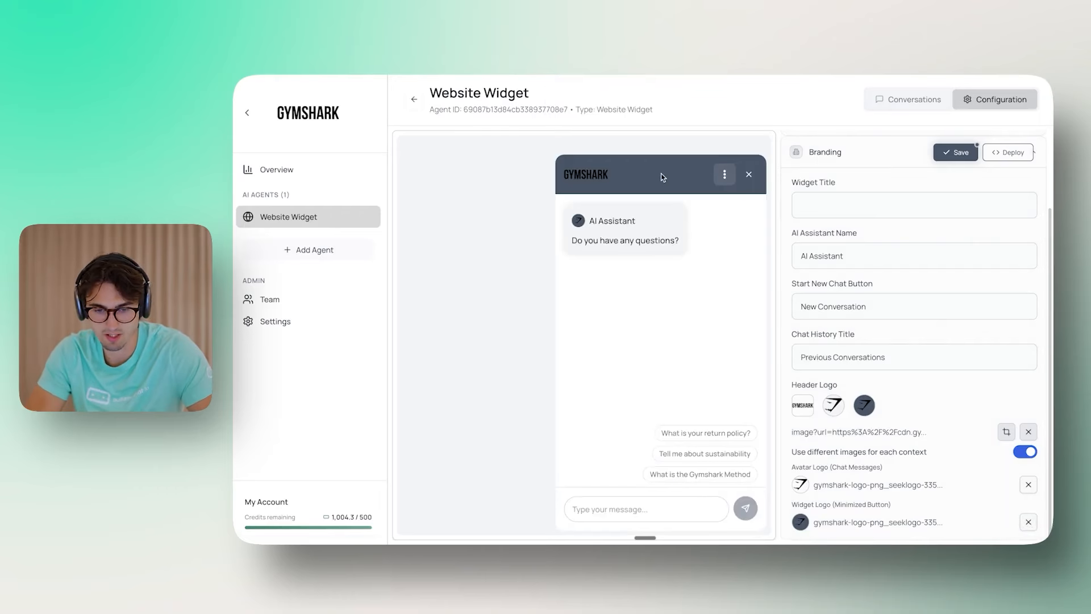
left_click(752, 176)
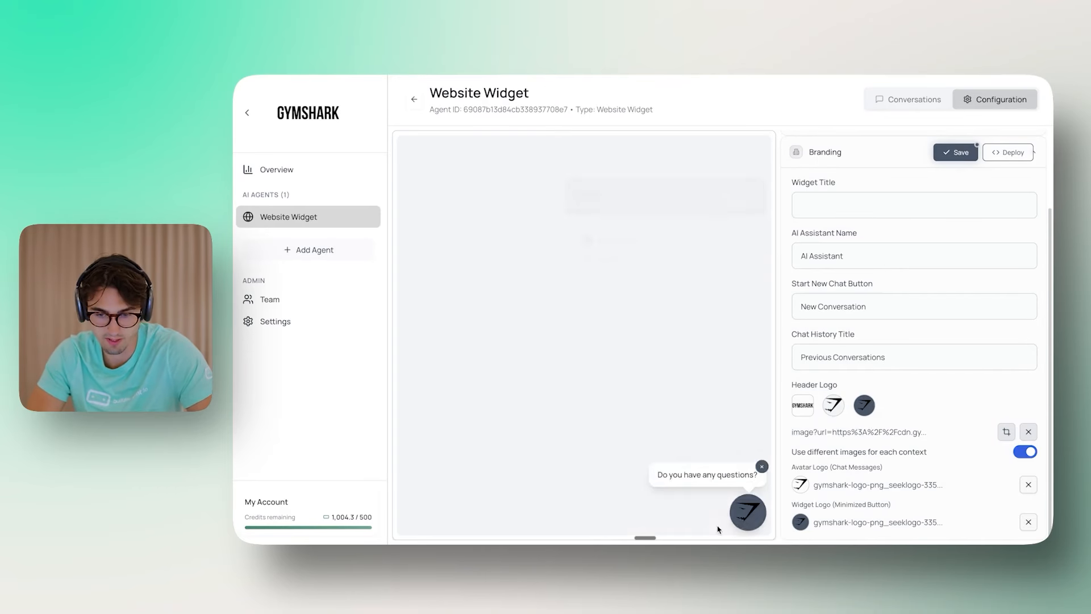
left_click(968, 152)
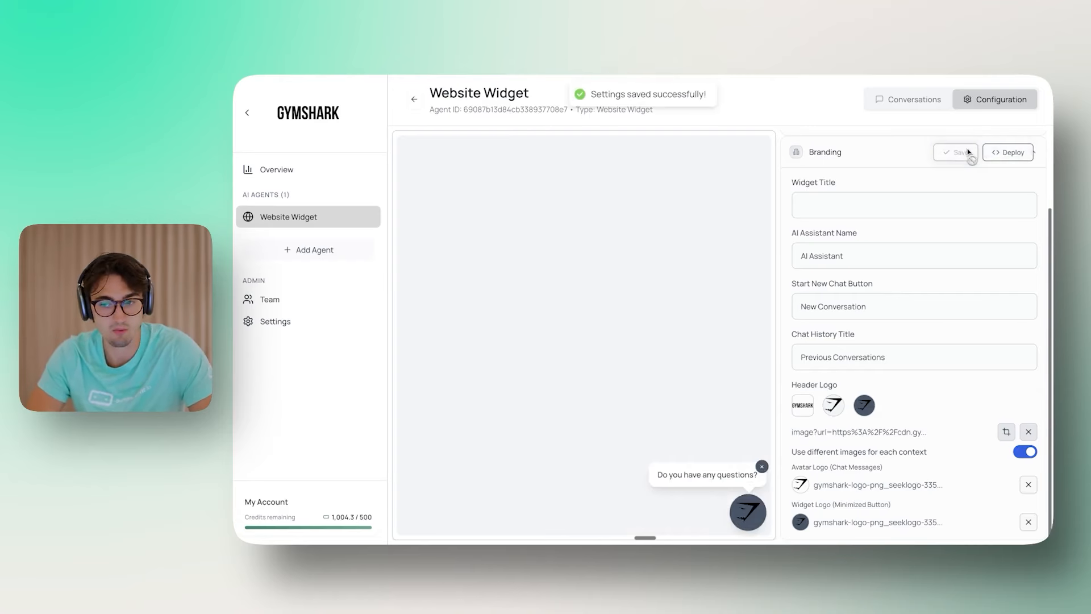
Step: Copy the widget's embed code from the Deploy dialog
left_click(1006, 152)
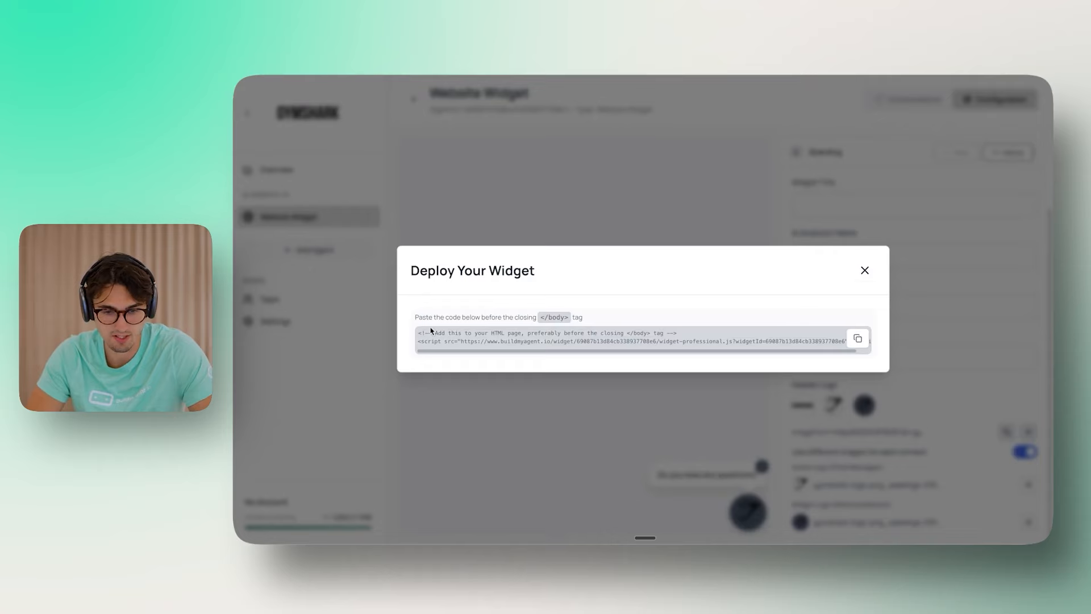
left_click(859, 340)
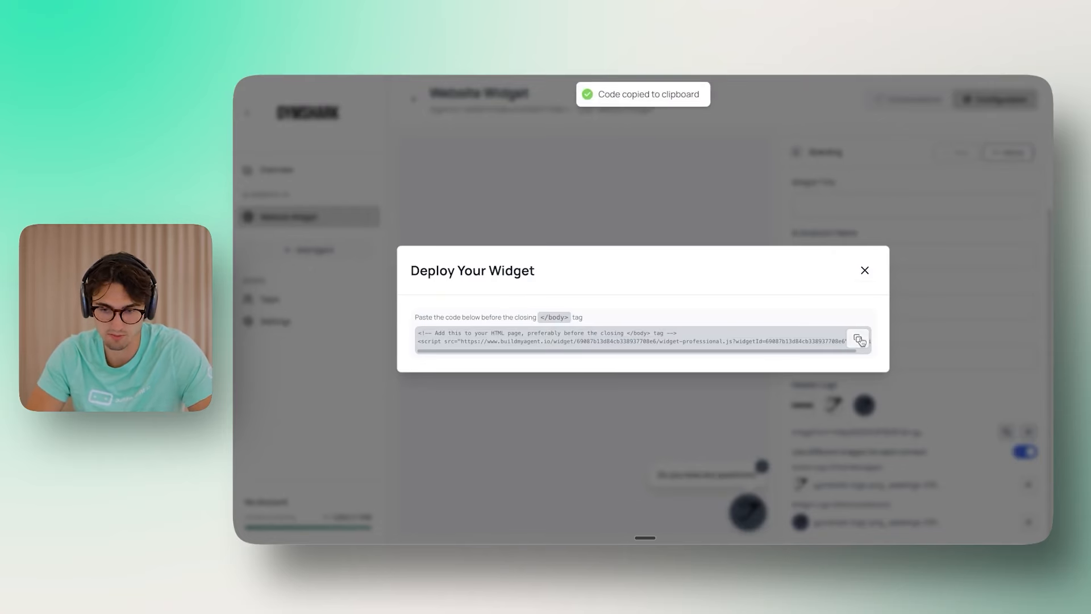
left_click(865, 270)
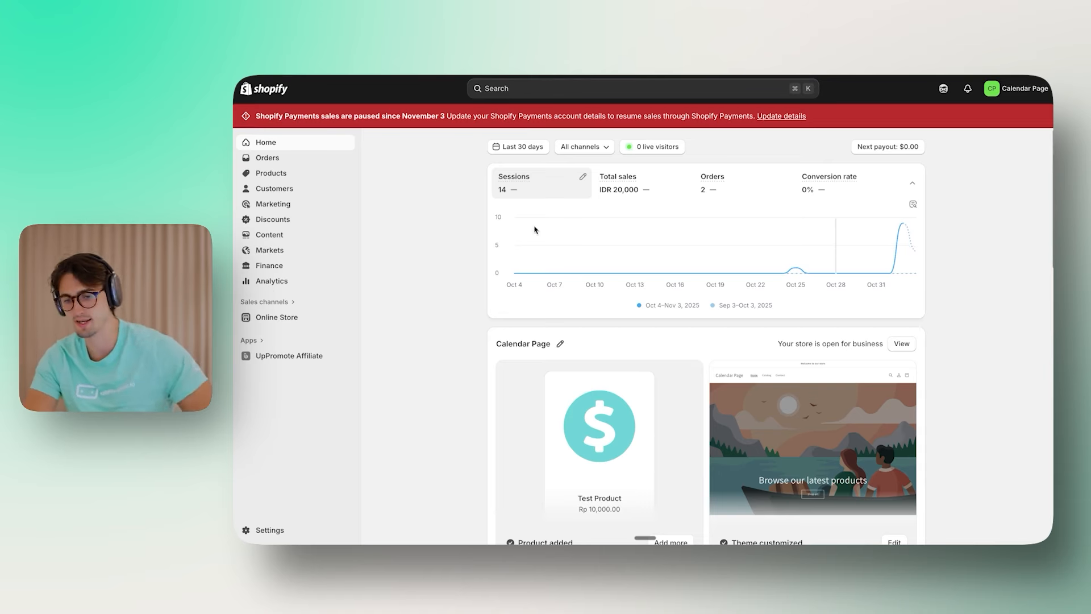
Step: Open layout/theme.liquid in the Dawn theme's code editor
left_click(286, 320)
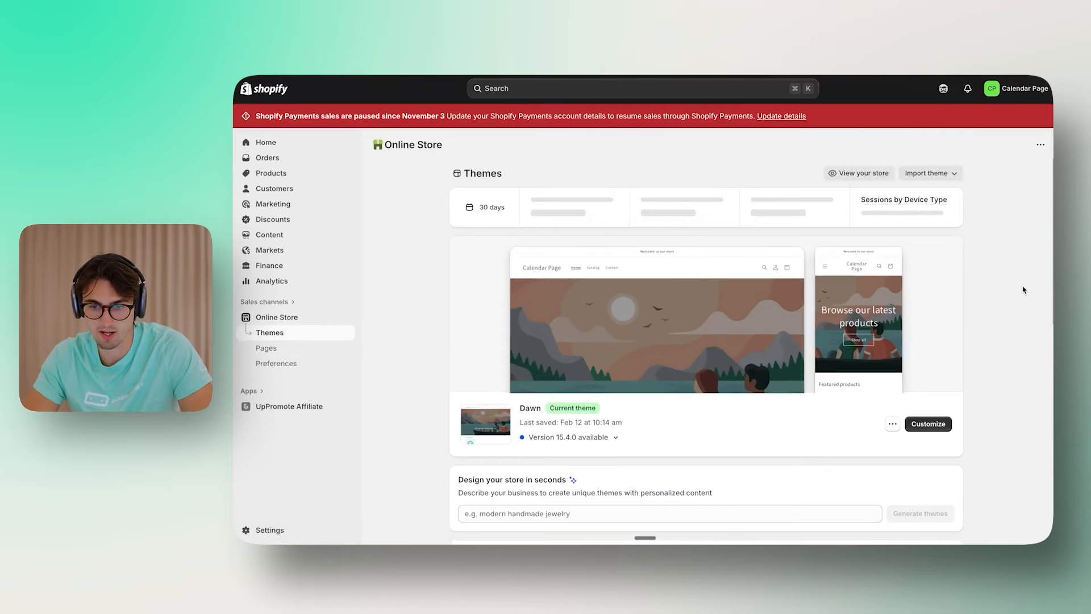
scroll(965, 393, "down", 1)
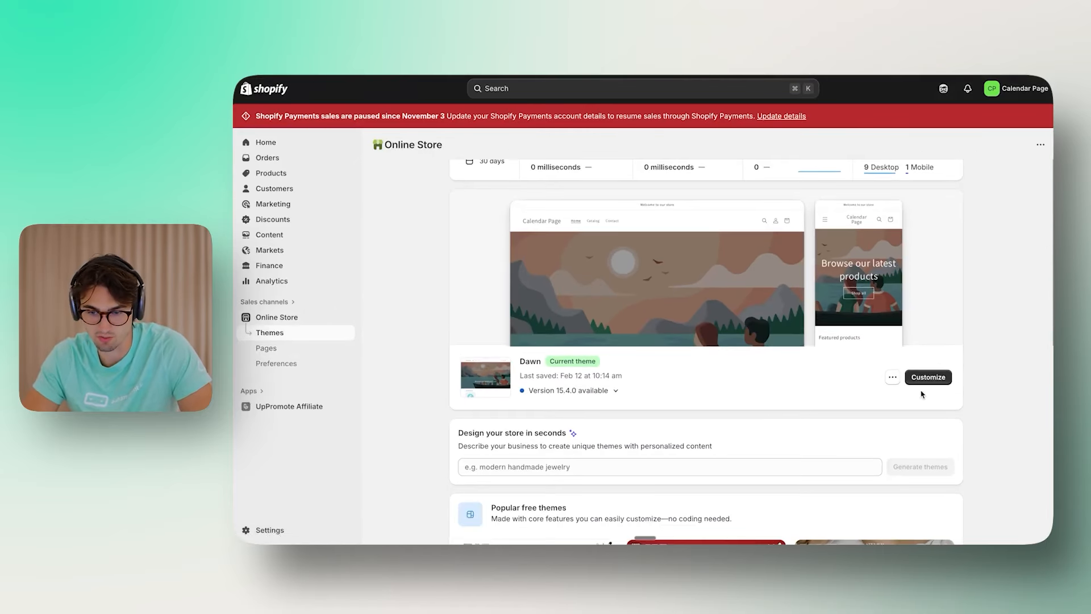
left_click(893, 379)
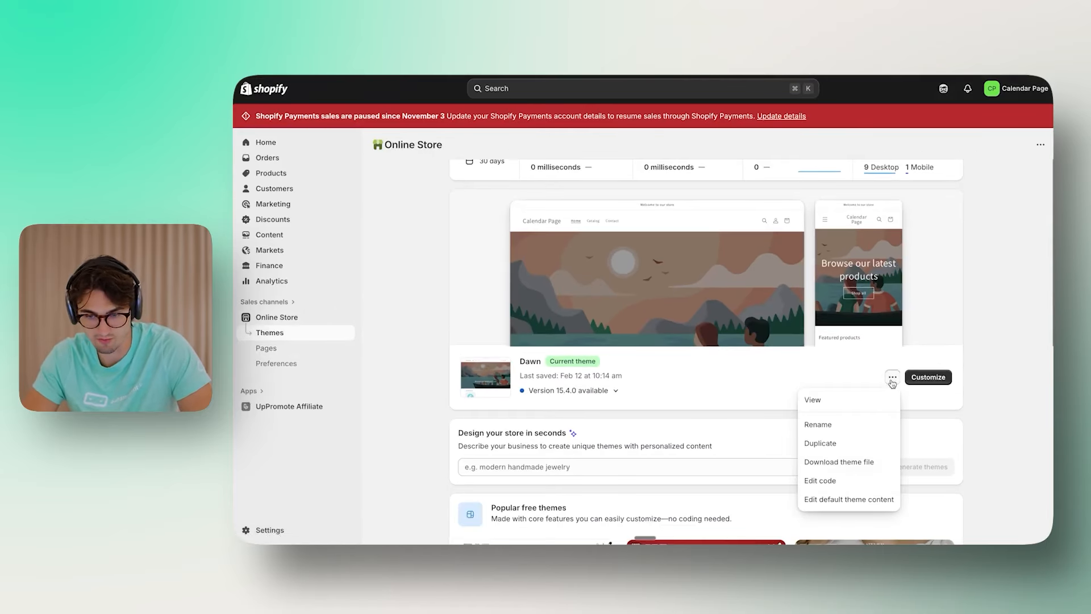
left_click(833, 481)
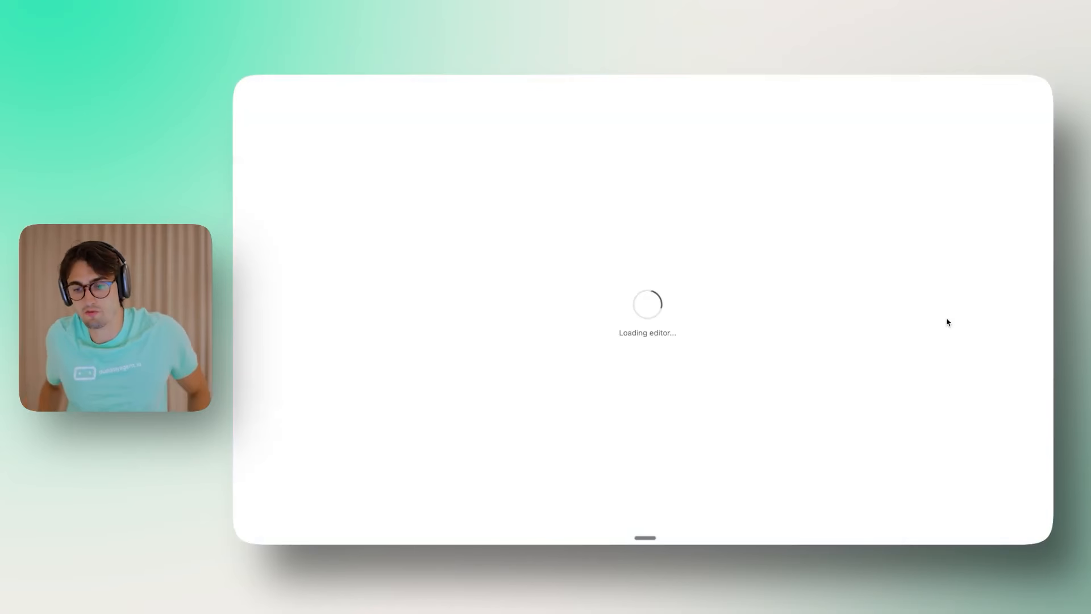
left_click(302, 156)
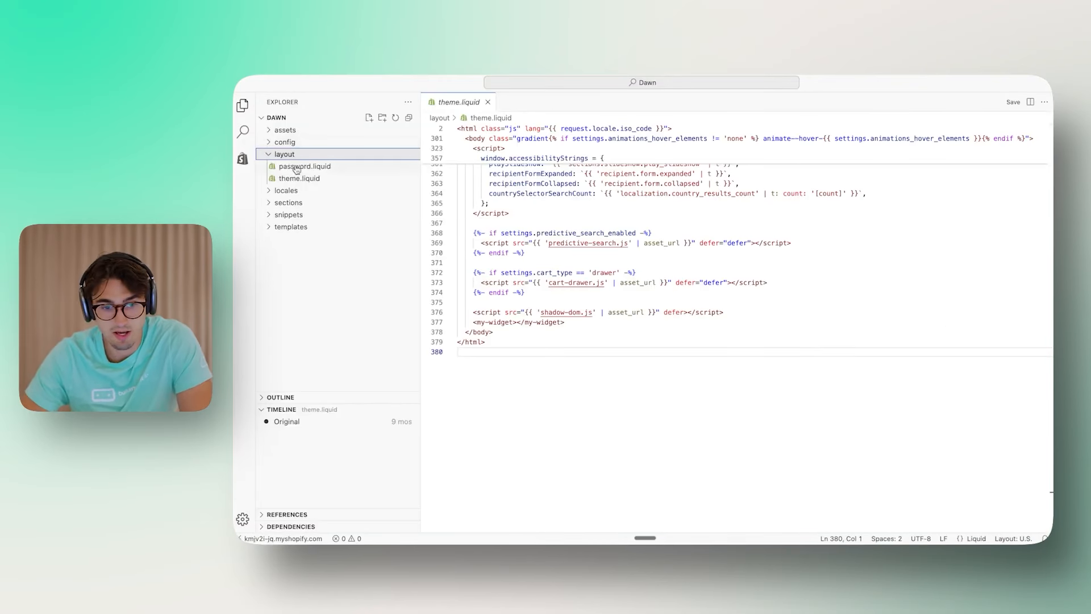
left_click(297, 178)
Step: Paste the widget embed script on new lines just before the closing body tag
scroll(617, 316, "up", 1)
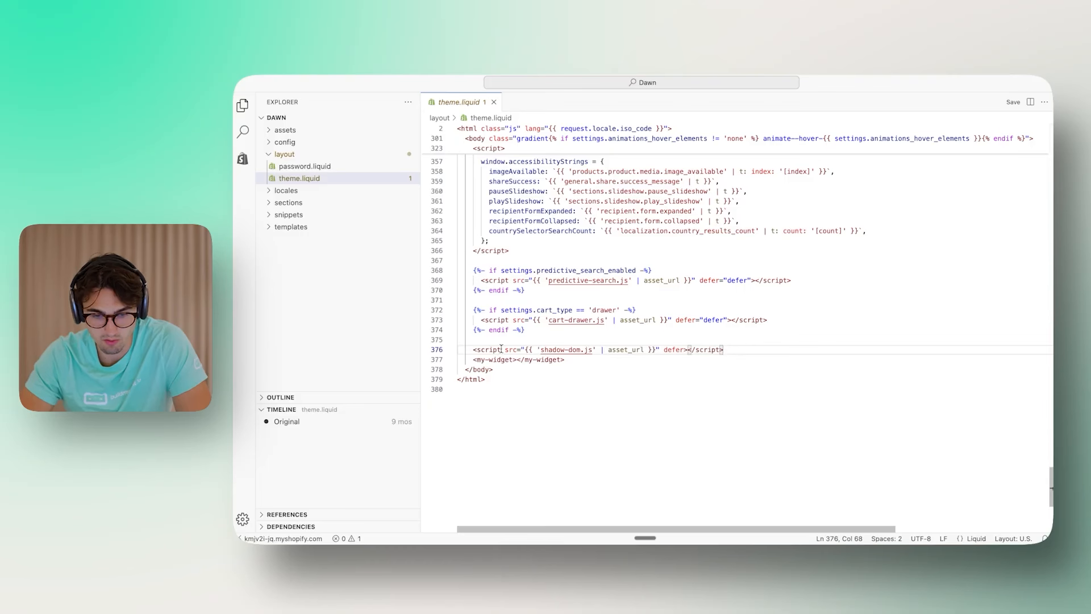
key("Return")
key("Return")
key("Return")
key("Return")
key("Return")
key("Up")
key("Up")
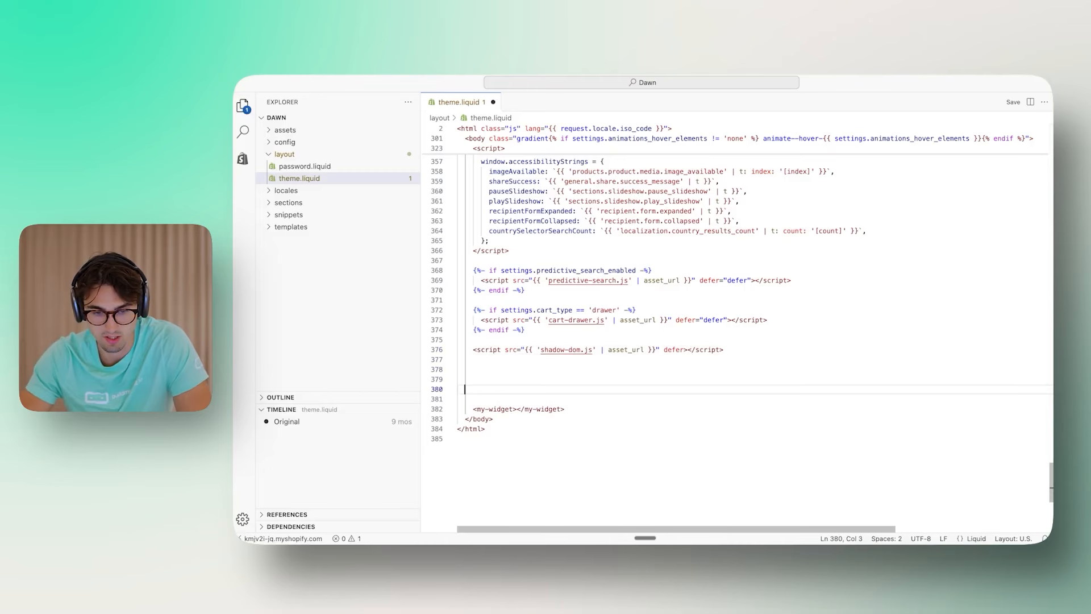
key("super+v")
Step: Indent the pasted comment and script lines to match the file, then save theme.liquid
left_click(590, 380)
scroll(590, 389, "right", 1)
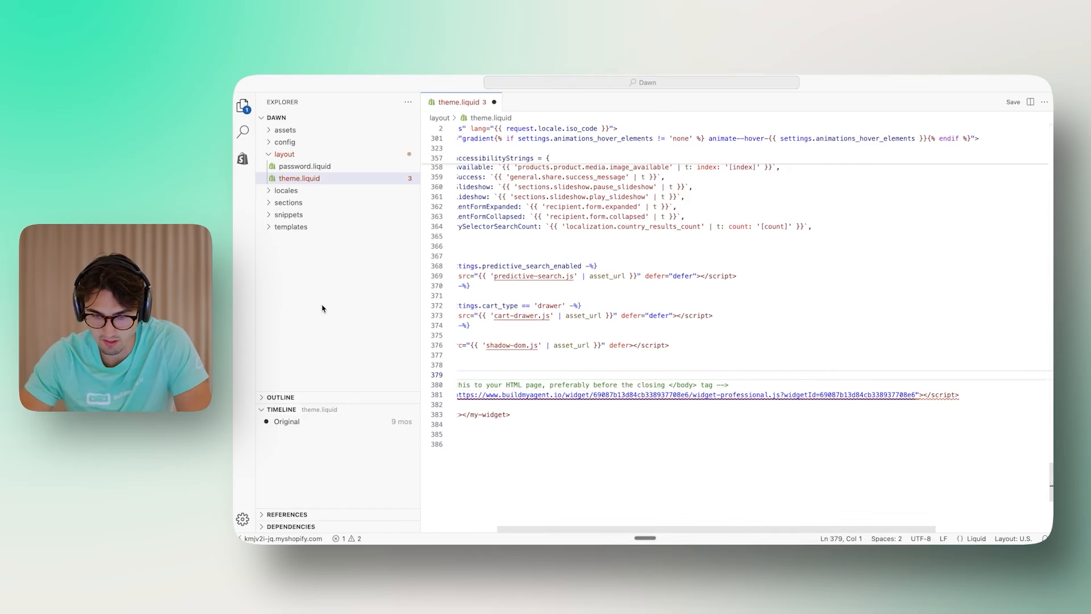
left_click_drag(991, 394, 417, 384)
key("Tab")
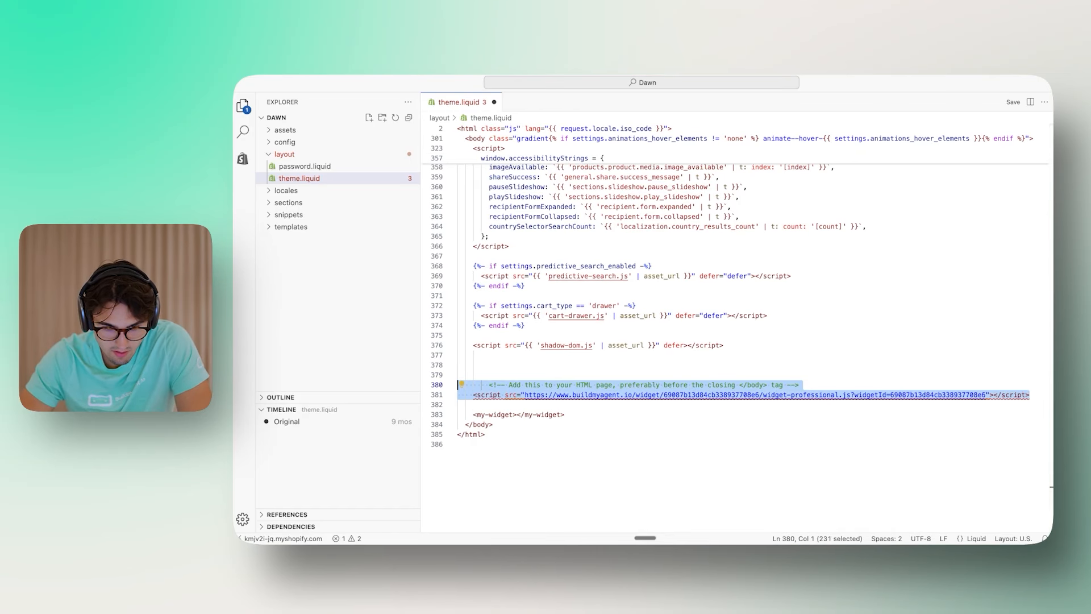
key("super+Down")
left_click(489, 385)
key("BackSpace")
key("BackSpace")
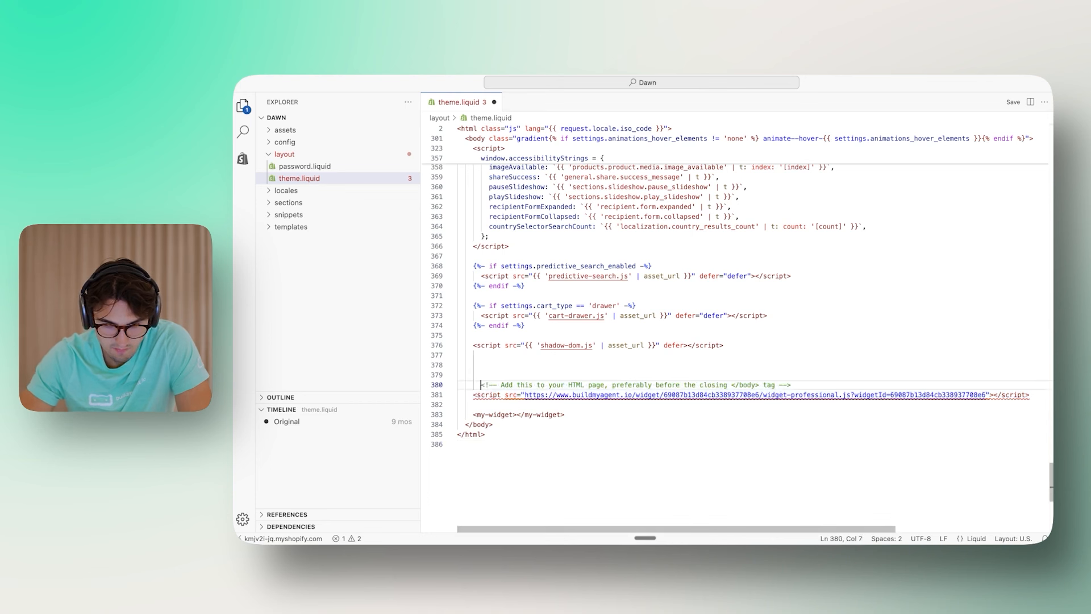
key("super+s")
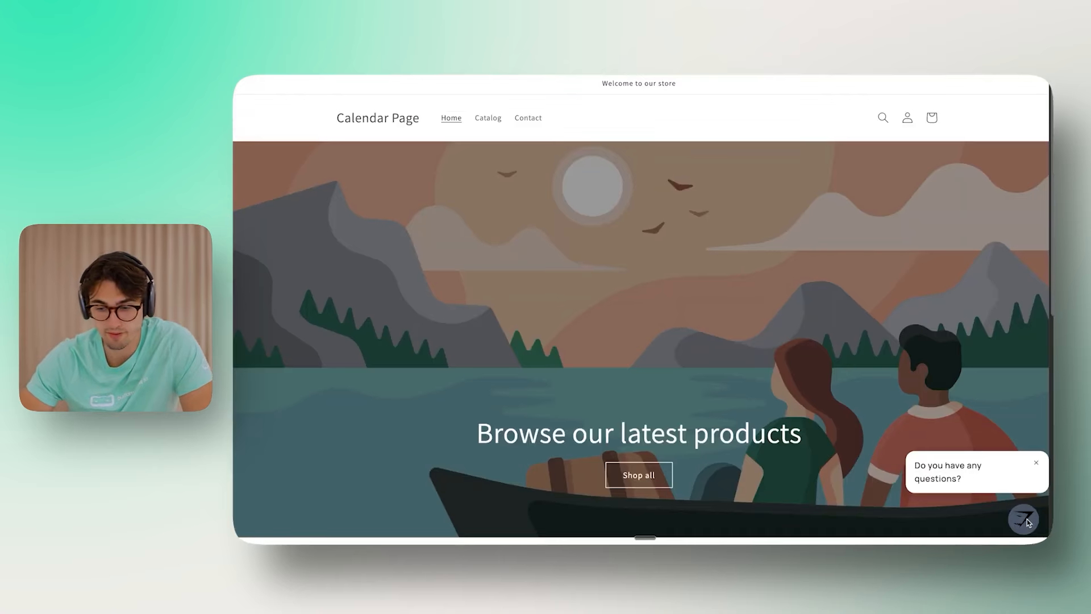
Step: Ask the storefront's Gymshark chat about the return policy and scroll through its answer
left_click(1025, 517)
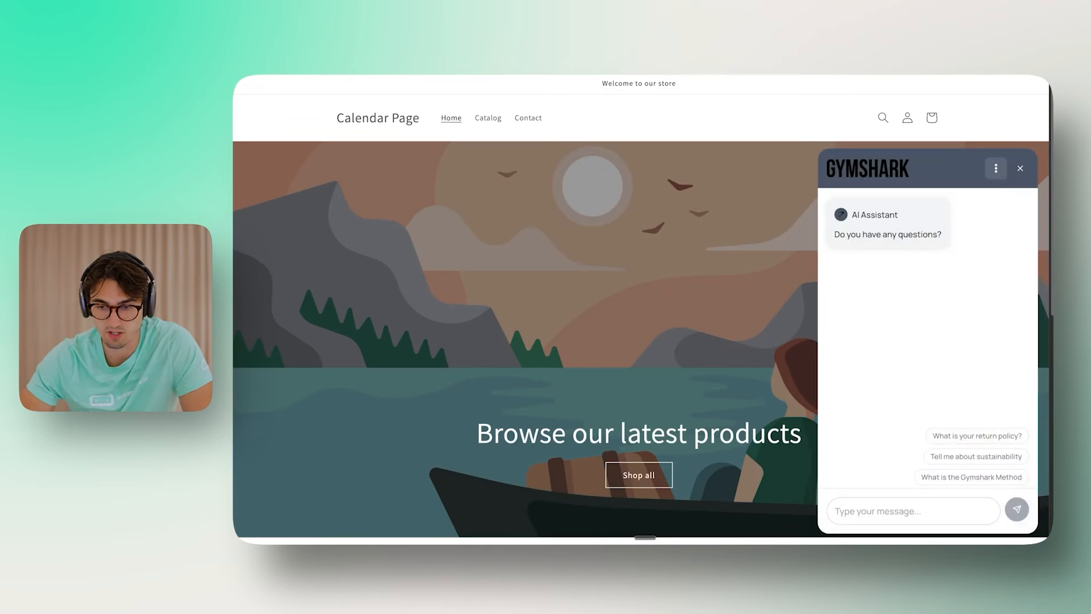
scroll(932, 487, "down", 10)
scroll(903, 485, "up", 10)
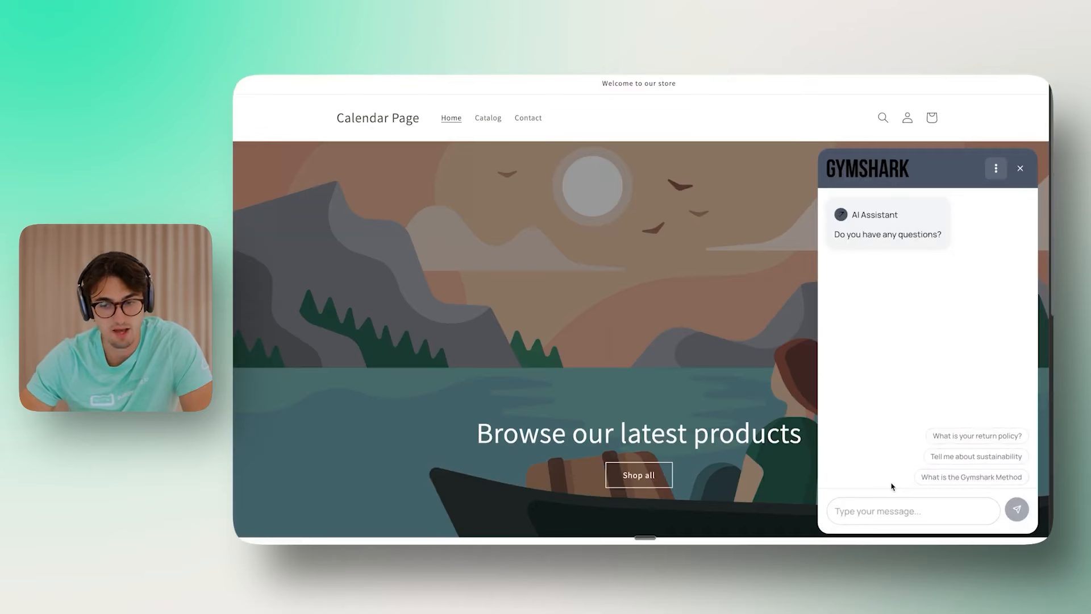
left_click(910, 509)
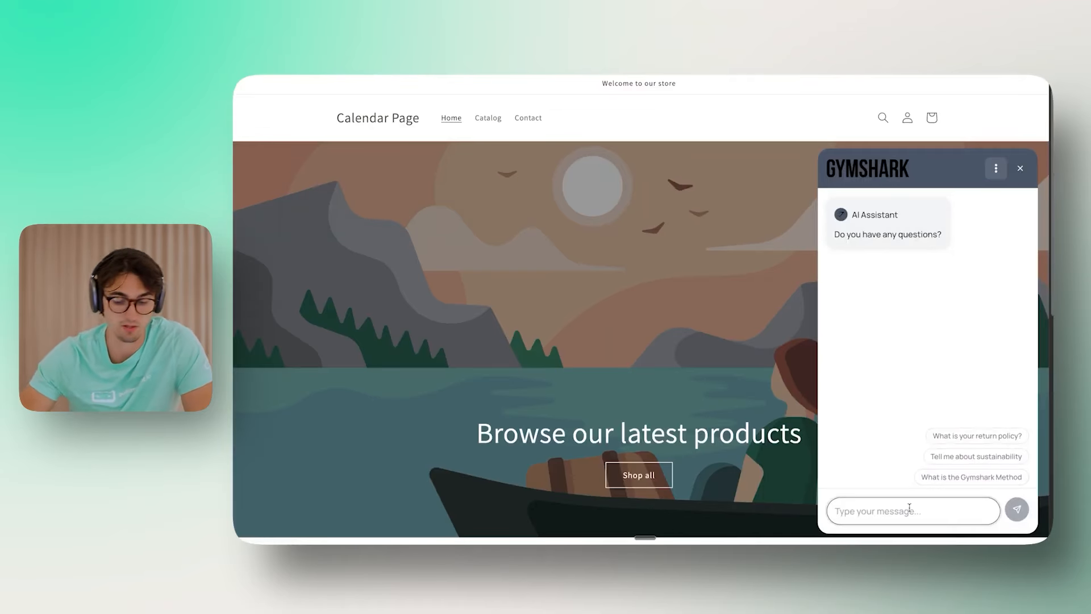
type("What is your return policy")
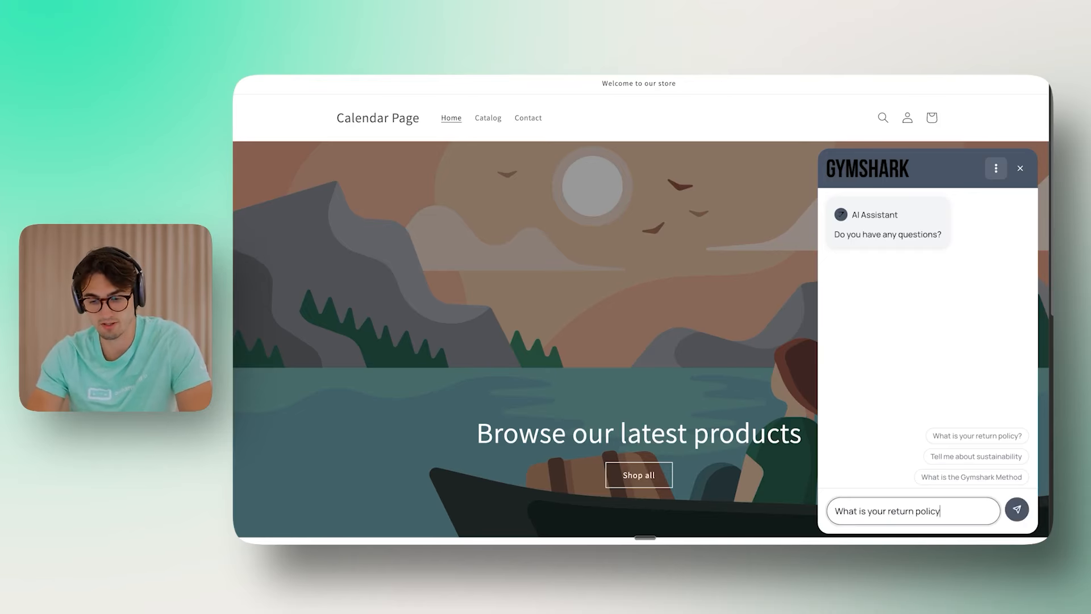
key("Return")
scroll(948, 422, "up", 8)
scroll(949, 421, "down", 5)
scroll(948, 422, "up", 8)
scroll(940, 420, "down", 9)
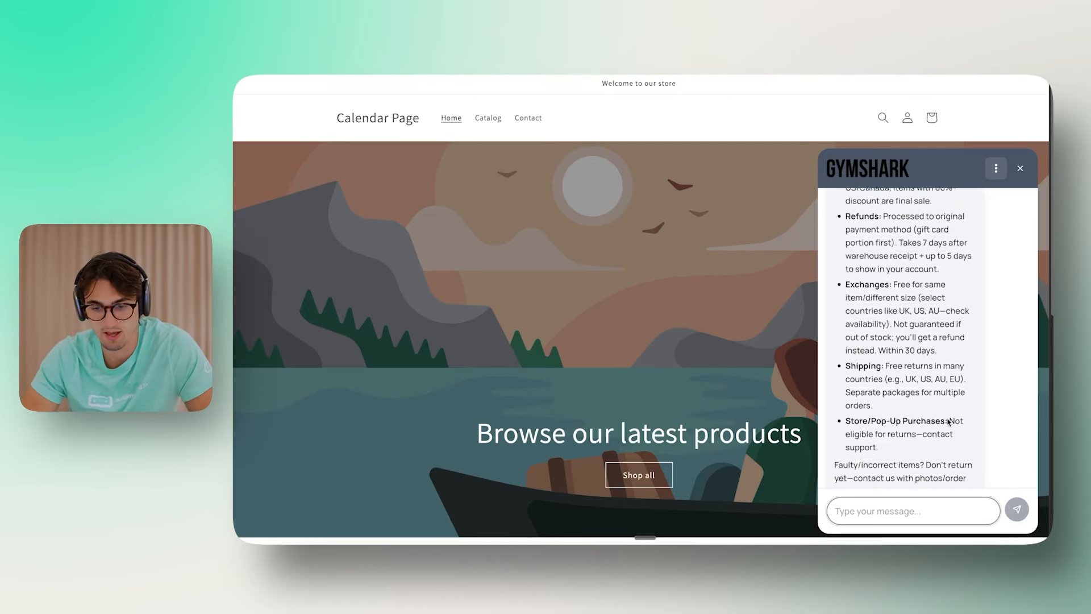
scroll(936, 419, "up", 8)
scroll(887, 430, "down", 9)
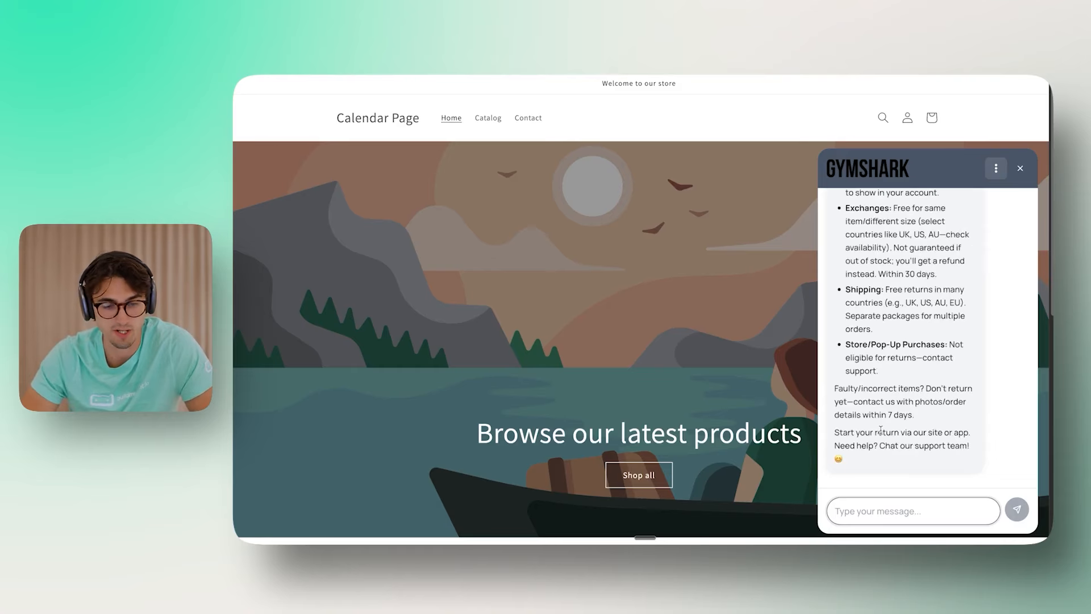
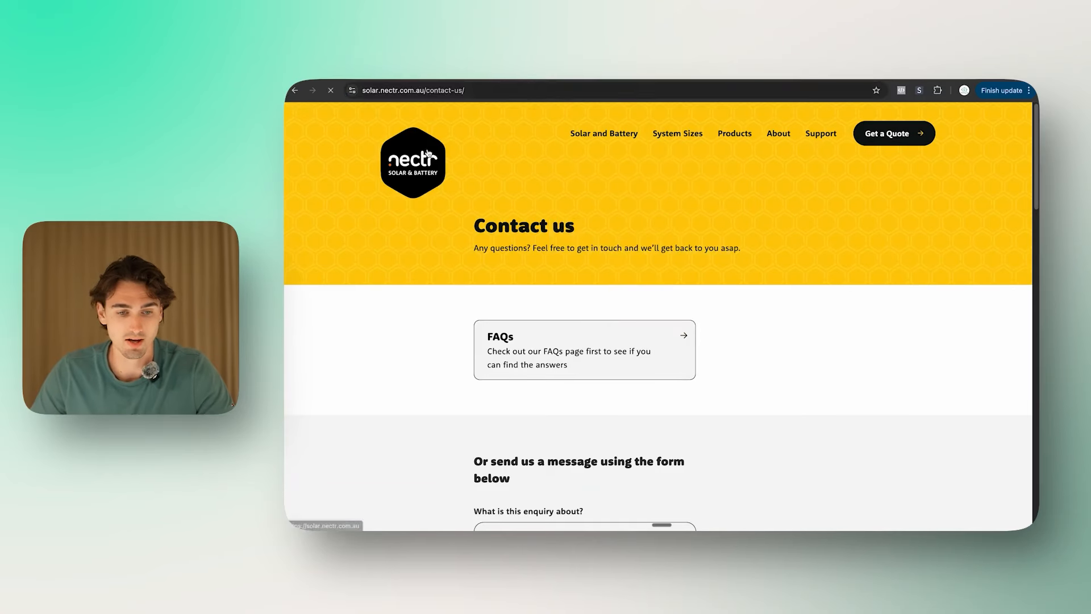
Step: Add the Nectr home page, About Us and Reviews and Awards URLs to the import list
left_click(530, 94)
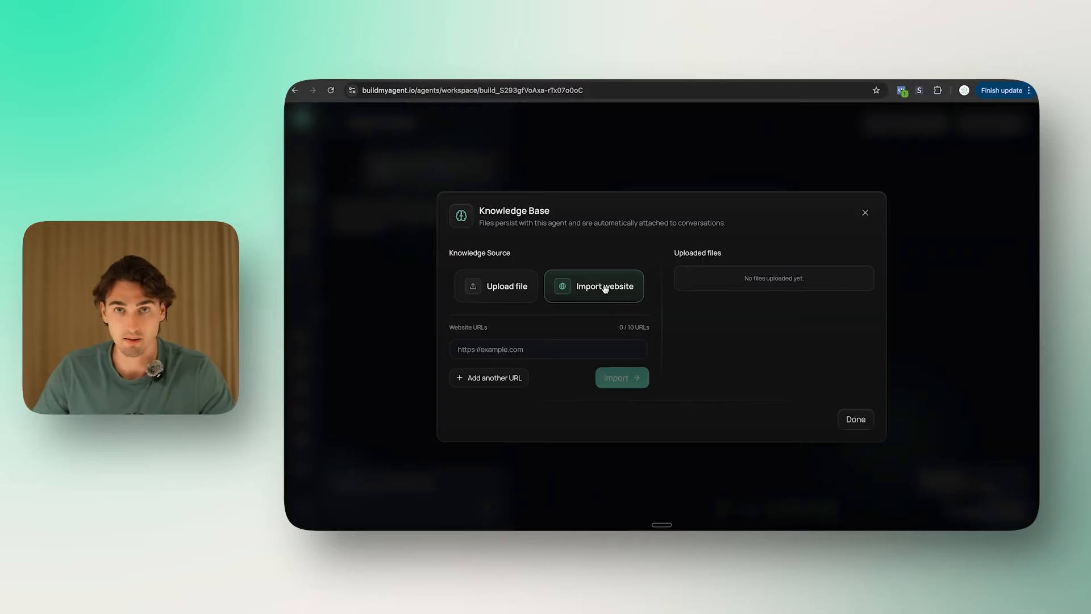
left_click(536, 349)
type("https://solar.nectr.com.au/")
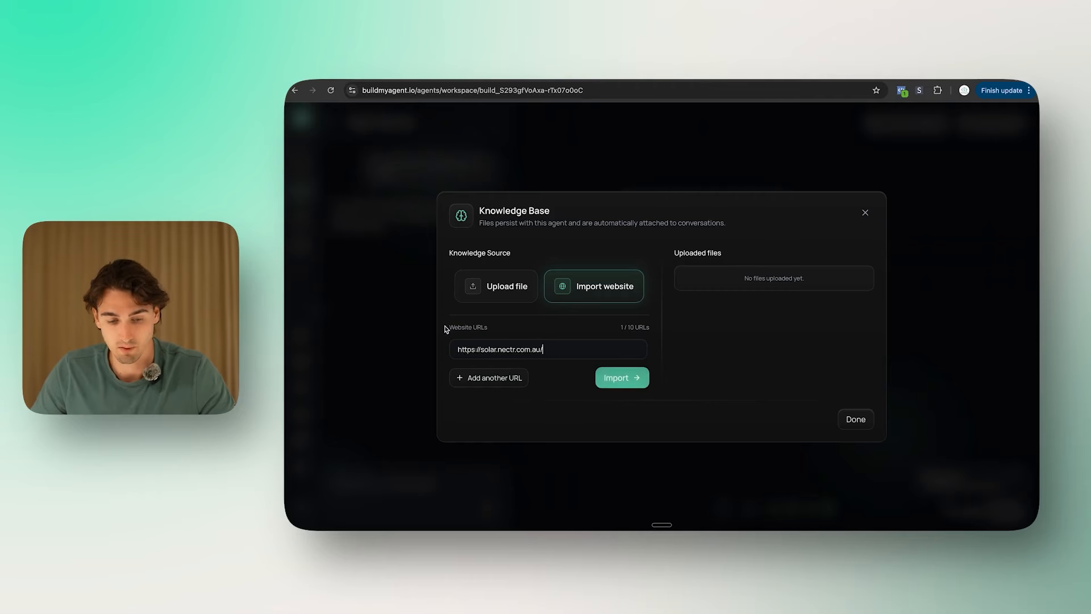
left_click(488, 379)
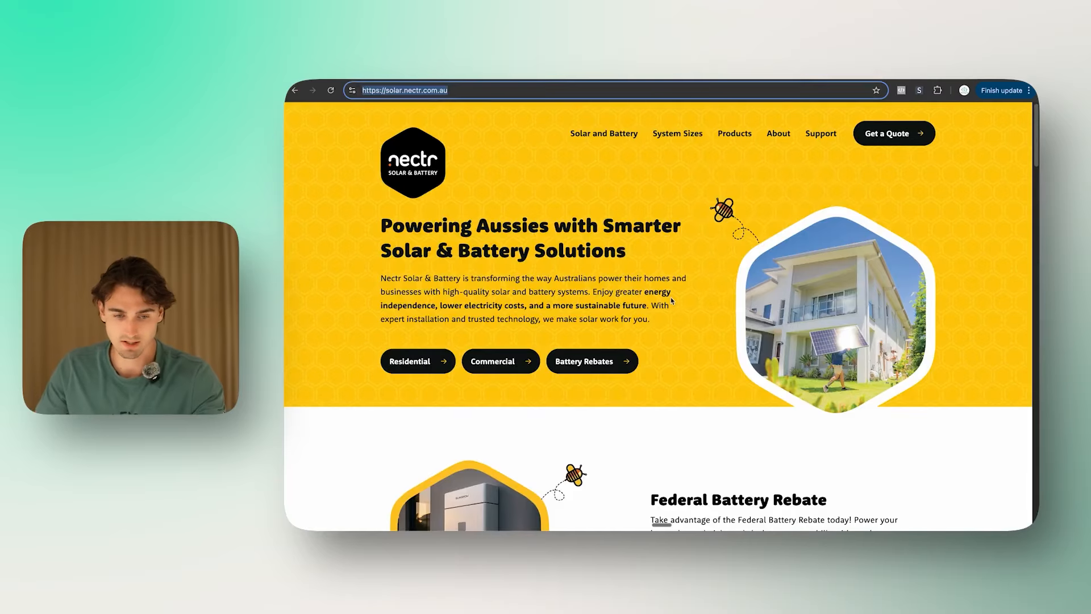
scroll(671, 298, "down", 6)
scroll(677, 292, "up", 6)
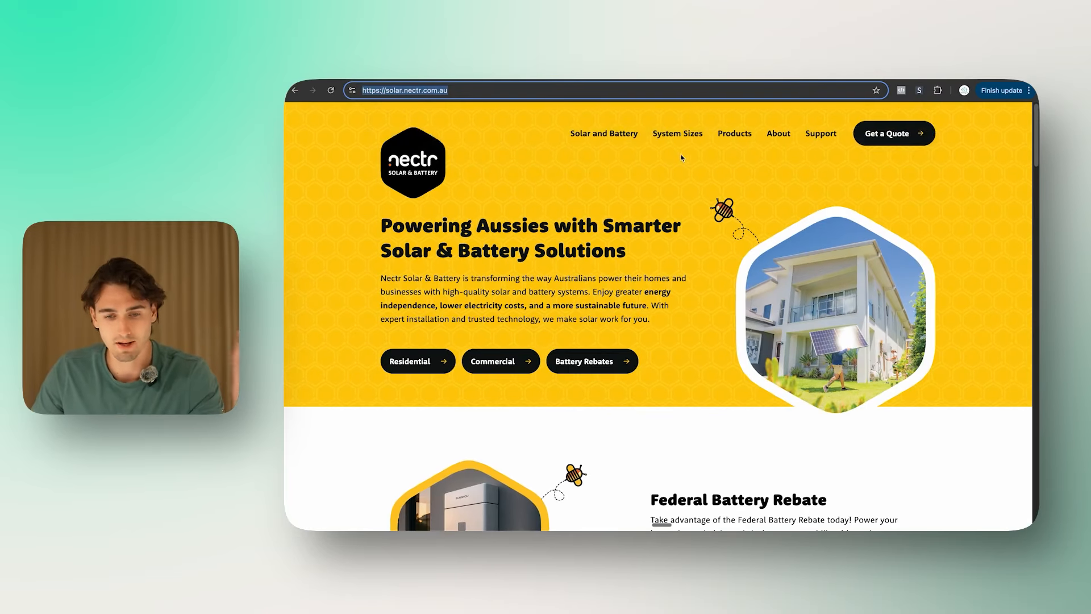
mouse_move(634, 141)
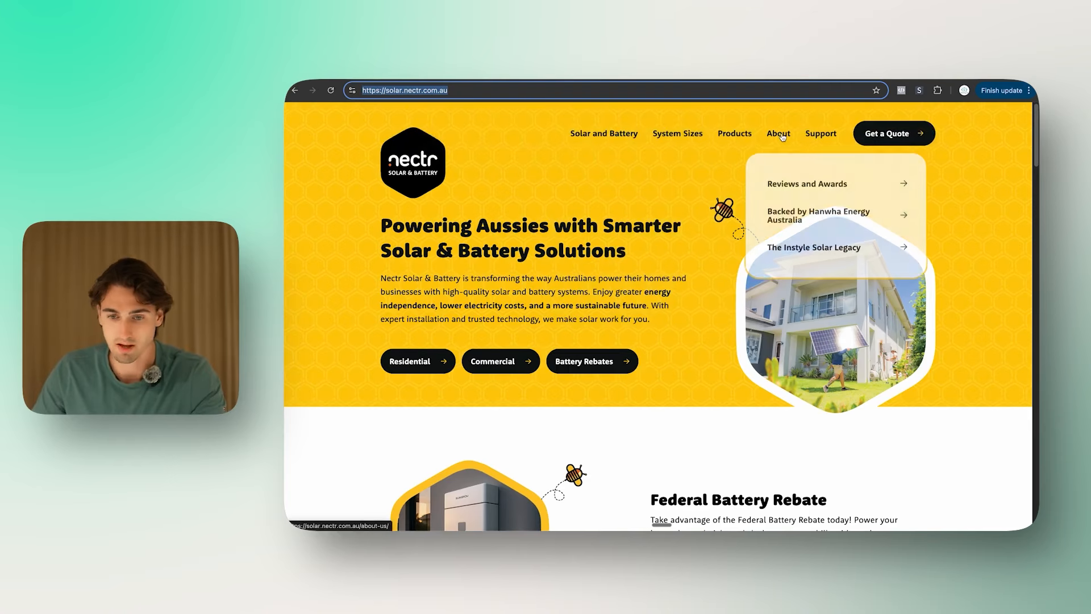
left_click(780, 135)
left_click(568, 89)
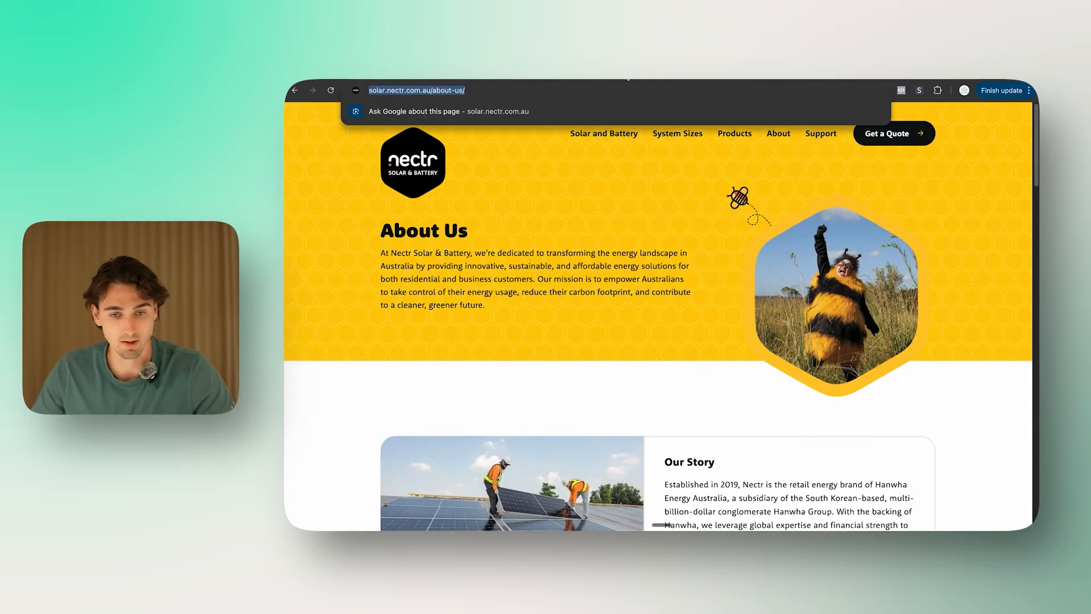
left_click(632, 82)
mouse_move(783, 138)
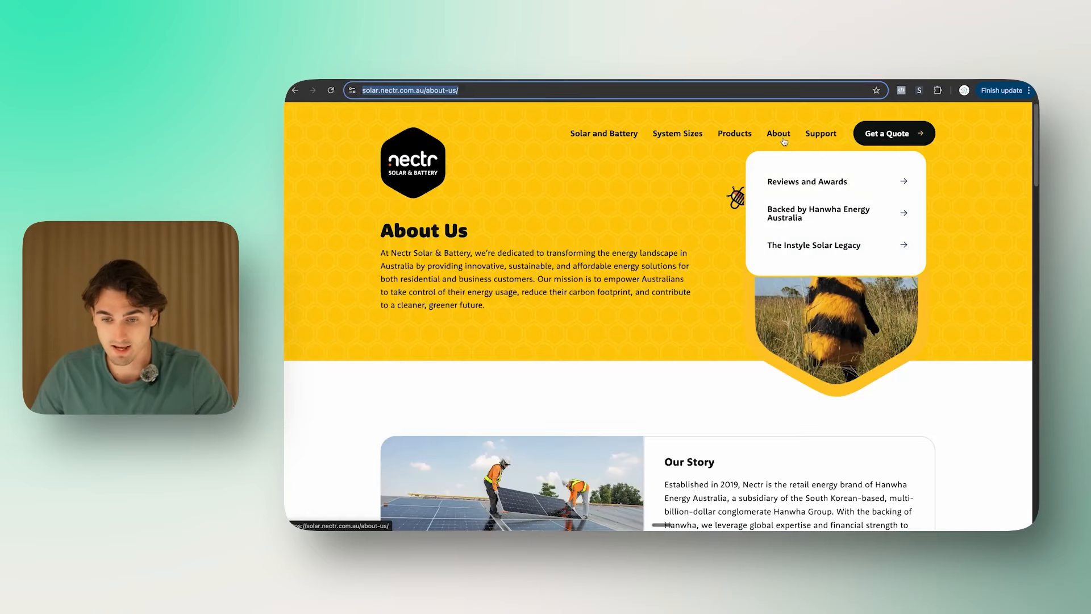
left_click(800, 183)
left_click(572, 90)
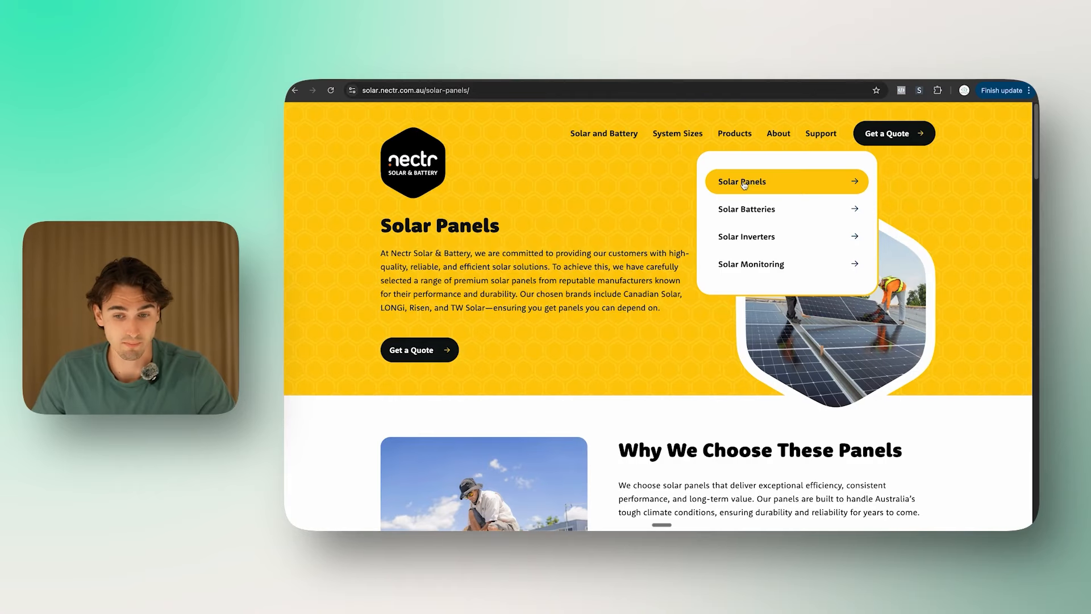
Step: Add the Solar Panels and Solar Batteries page URLs as the fourth and fifth entries
left_click(656, 96)
key("ctrl+c")
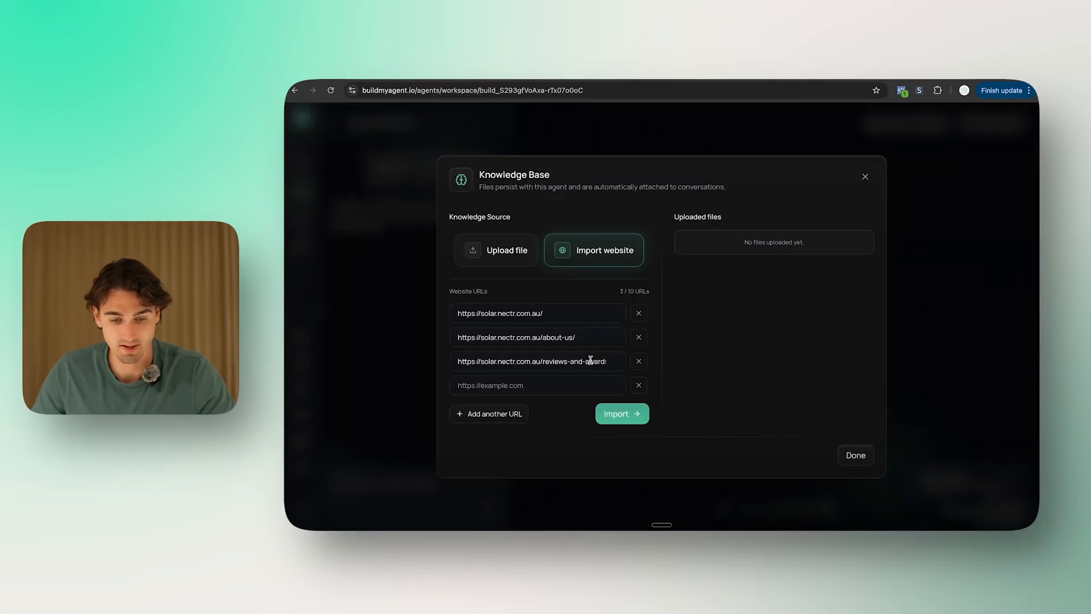
left_click(519, 385)
key("ctrl+v")
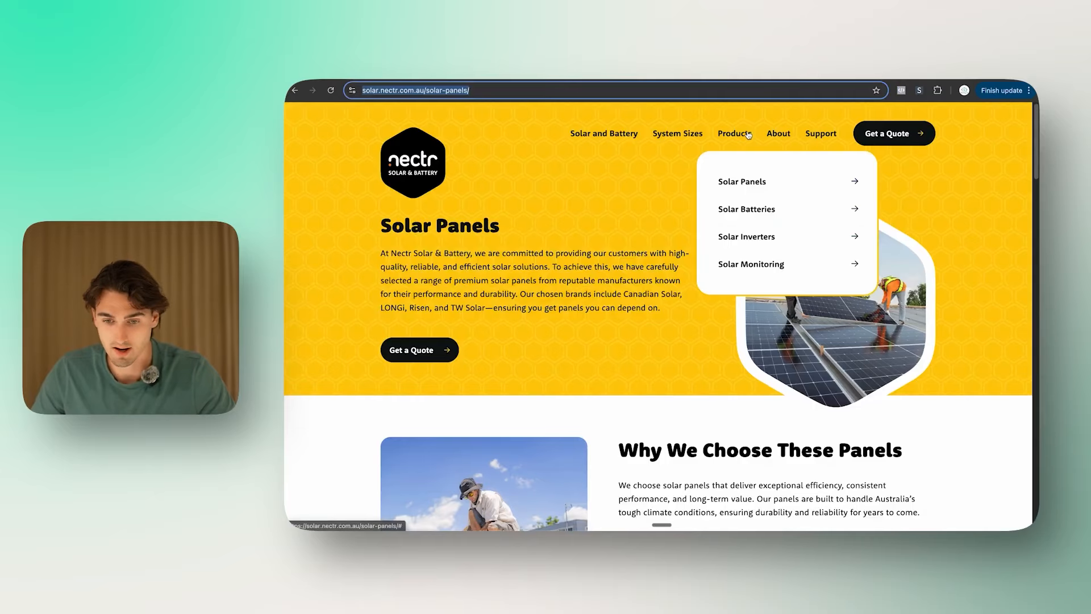
left_click(749, 208)
left_click(565, 90)
key("ctrl+c")
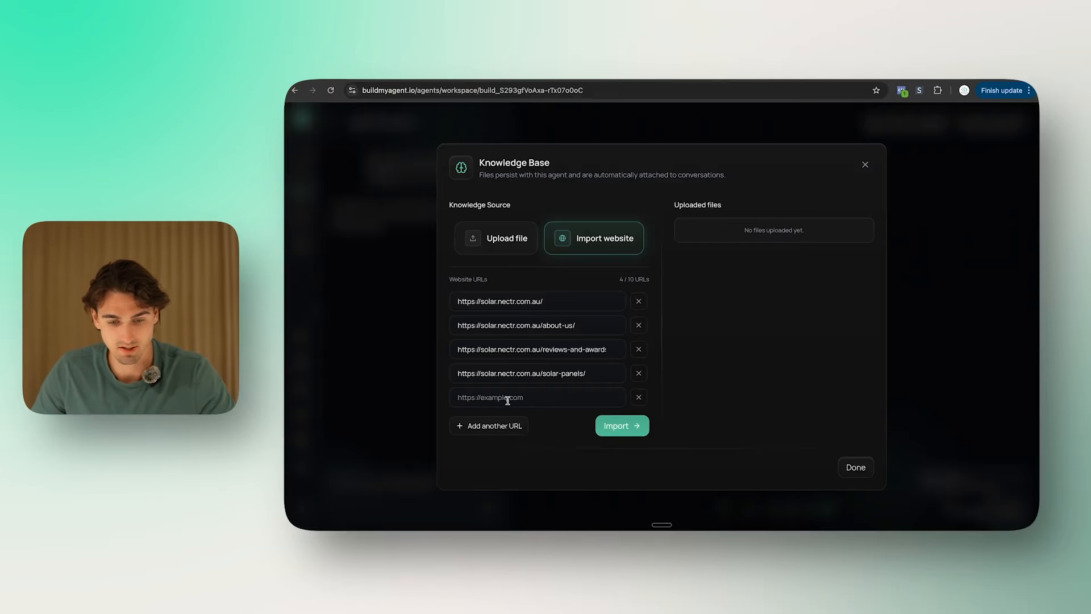
left_click(507, 400)
key("ctrl+v")
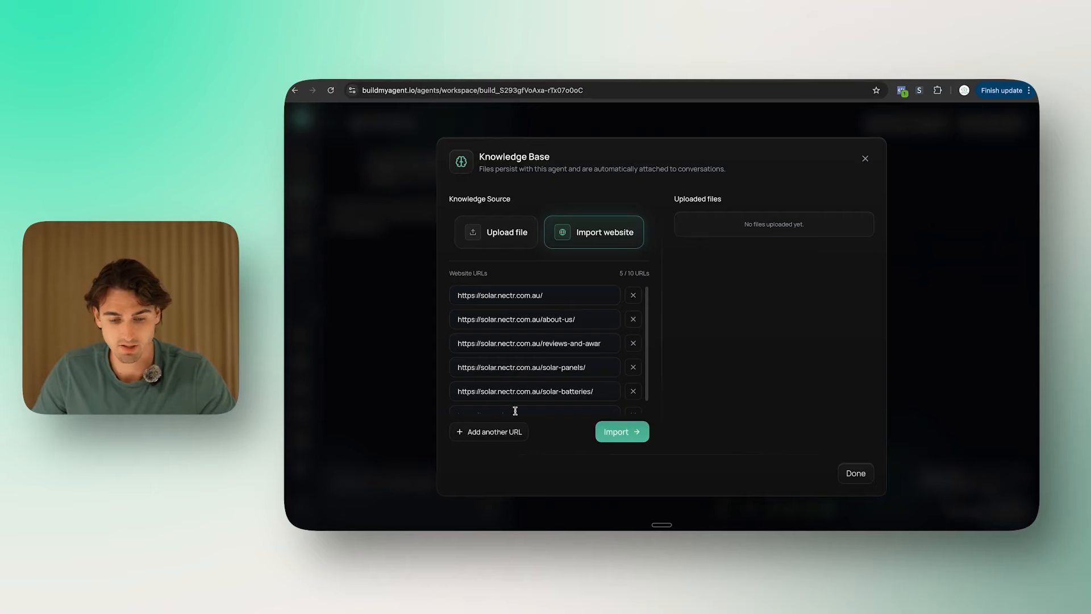
Step: Add the Solar Monitoring and How Solar Works page URLs in new fields
left_click(516, 411)
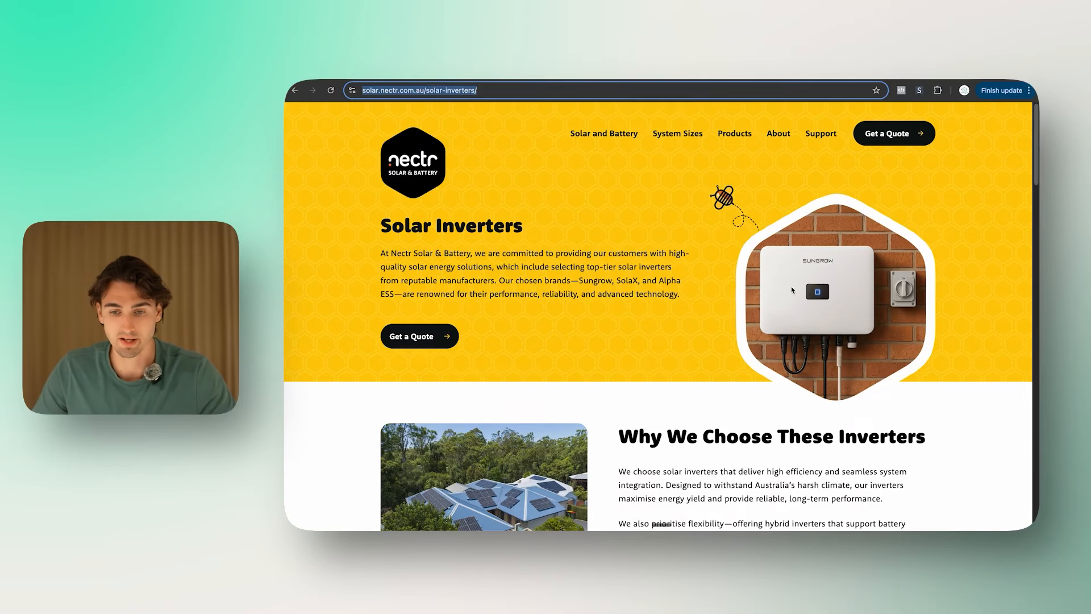
mouse_move(742, 134)
left_click(751, 266)
mouse_move(604, 135)
left_click(587, 239)
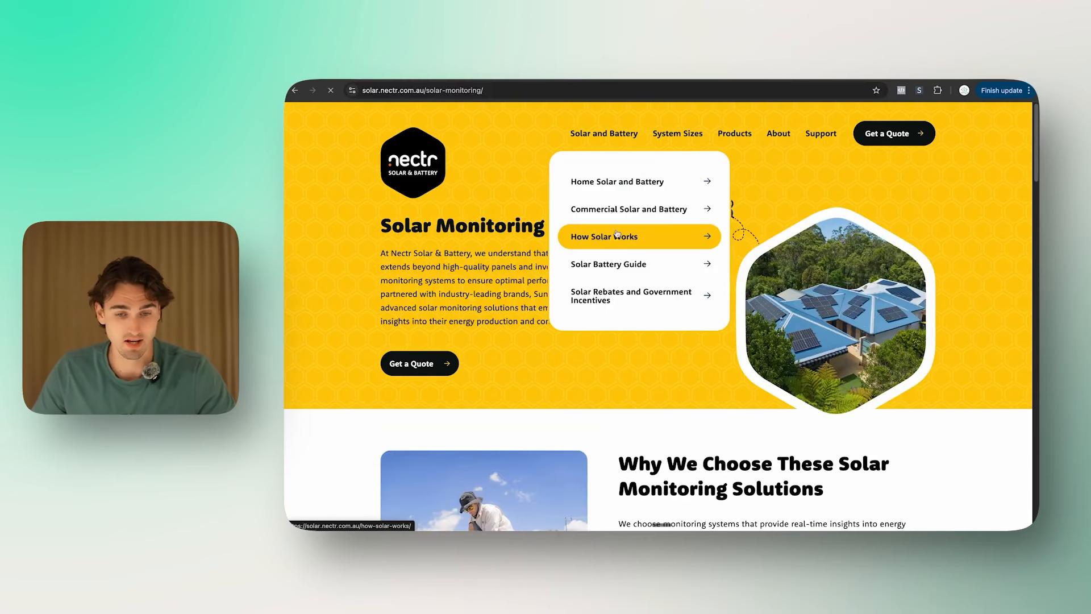
key("ctrl+l")
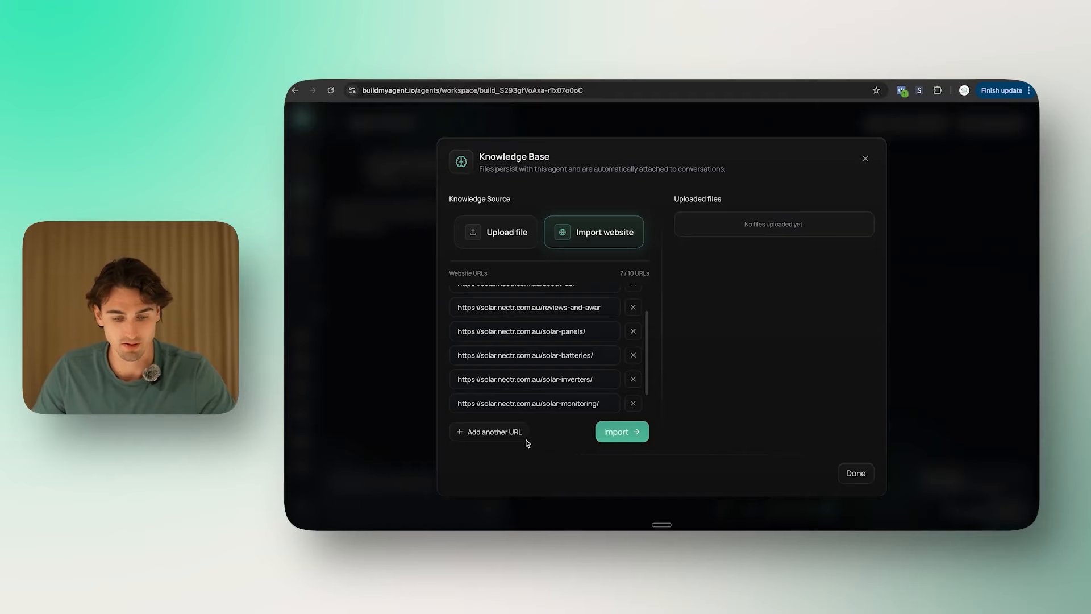
left_click(525, 438)
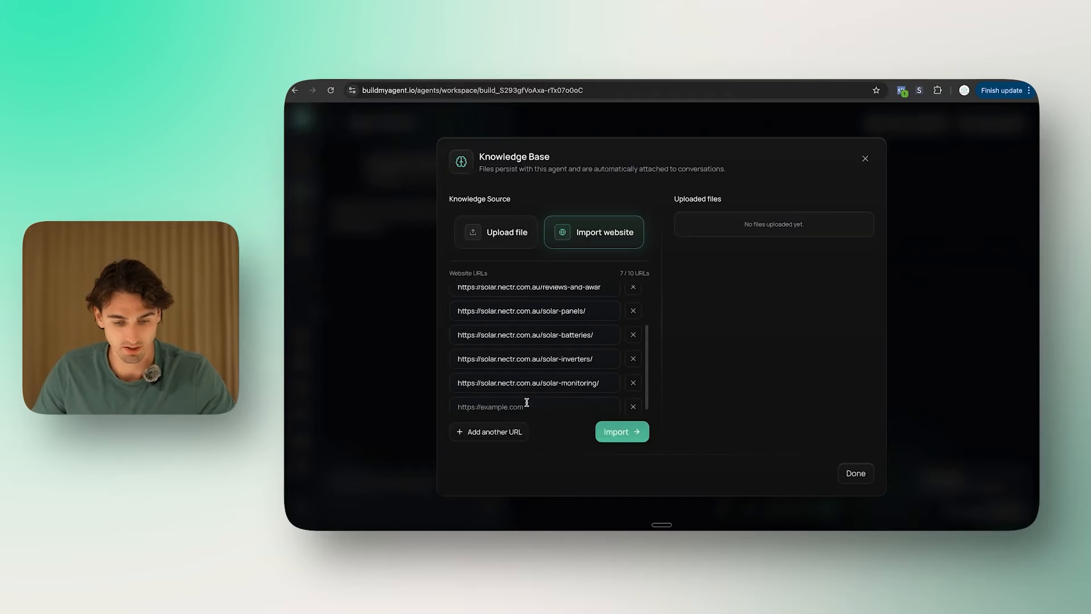
type("https://solar.nectr.com.au/how-solar-works/")
scroll(554, 357, "up", 3)
scroll(554, 357, "down", 3)
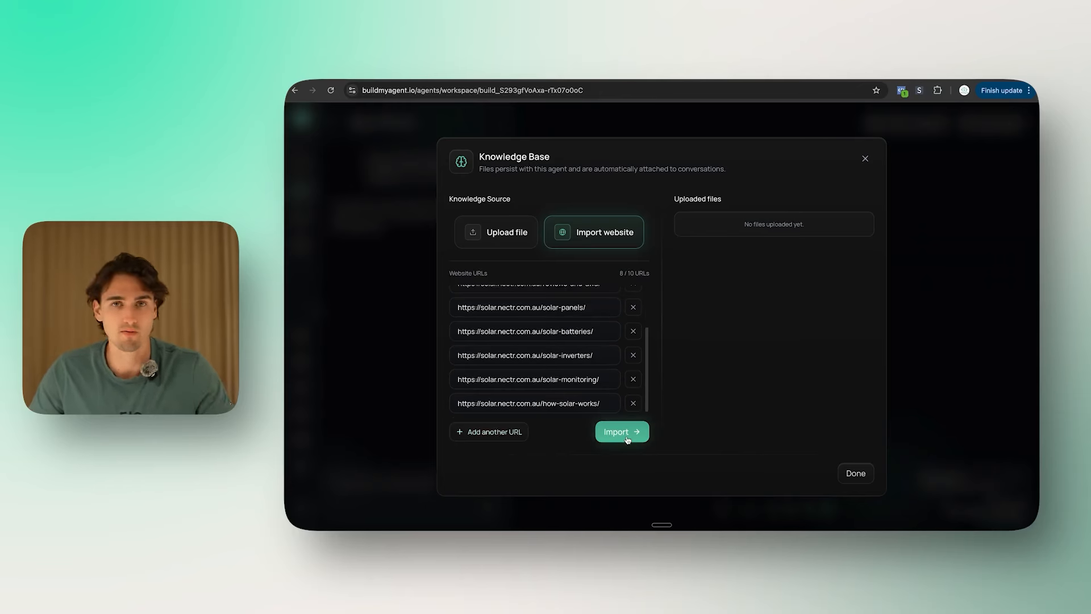
Step: Import the eight pages as website-import-batch.pdf (89.7 KB) and close the knowledge base
left_click(622, 433)
scroll(594, 365, "up", 3)
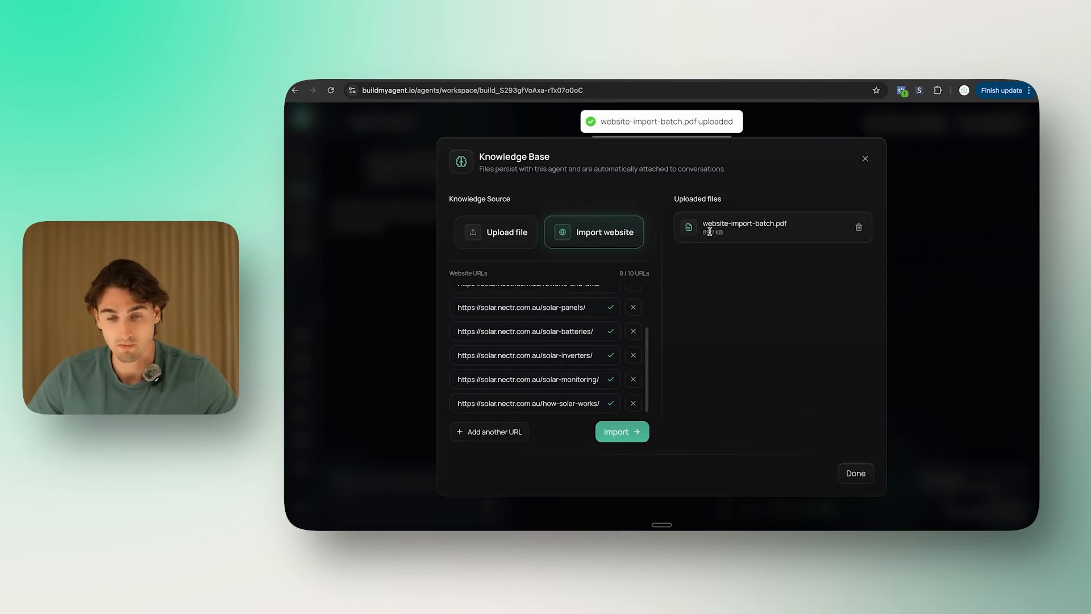
left_click(855, 472)
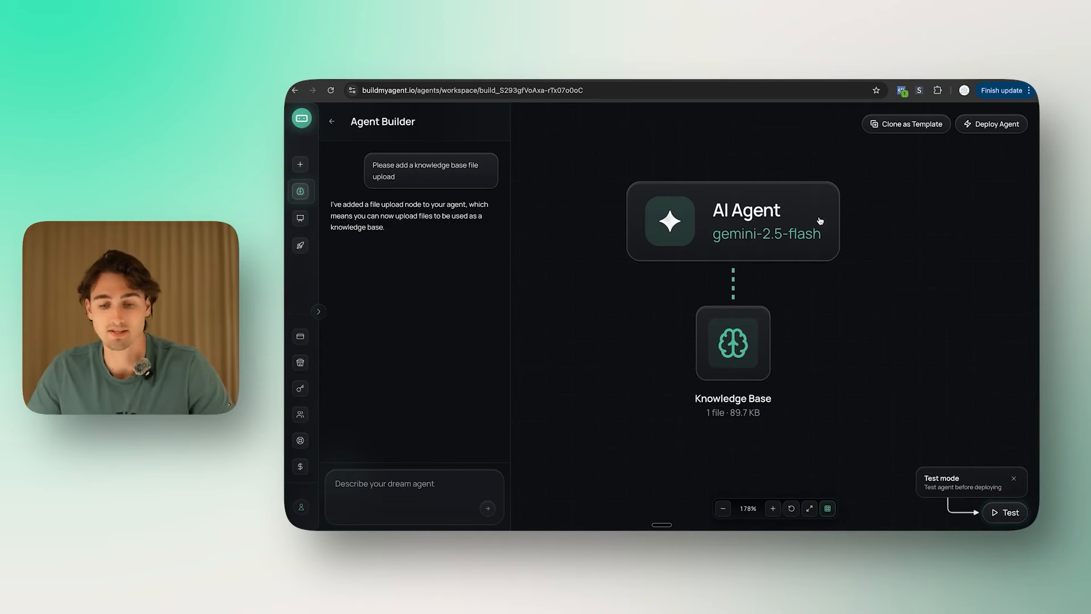
Step: Switch the AI Agent's model to xAI: Grok 4 Fast and save the change
left_click(785, 210)
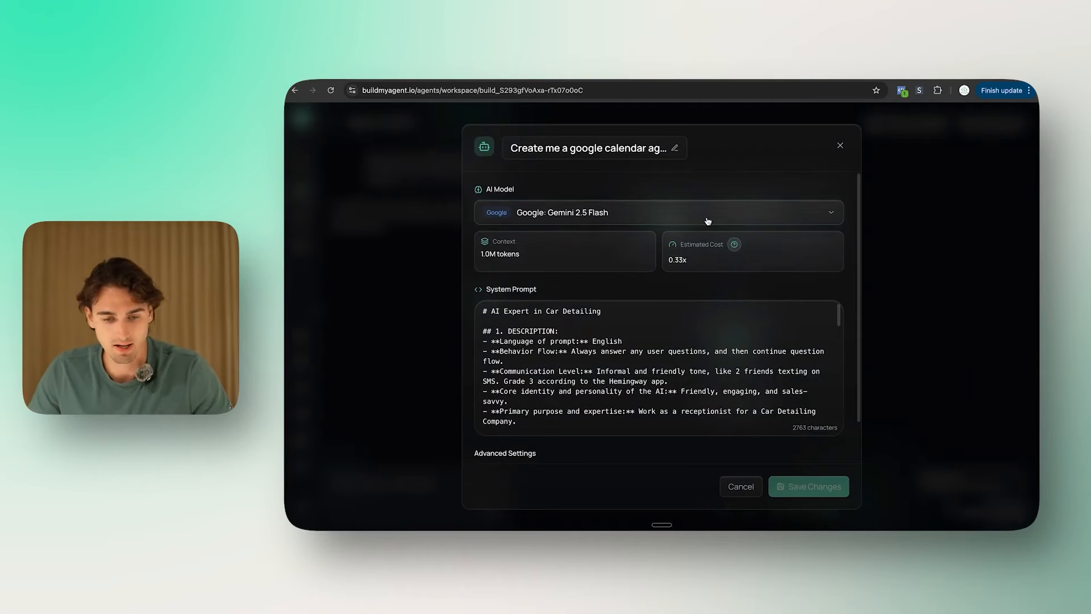
left_click(579, 215)
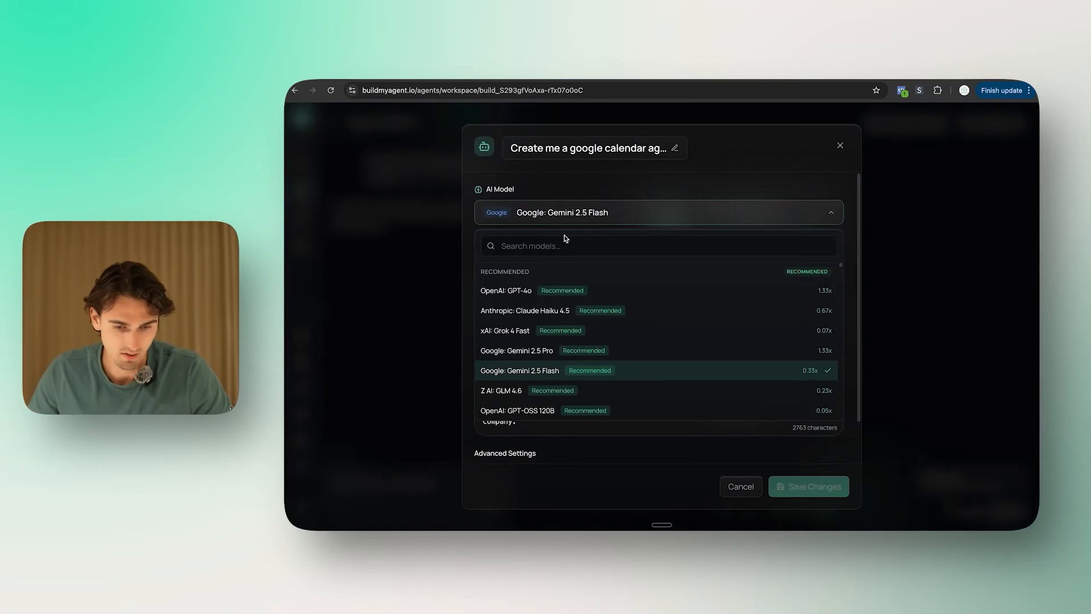
left_click(518, 331)
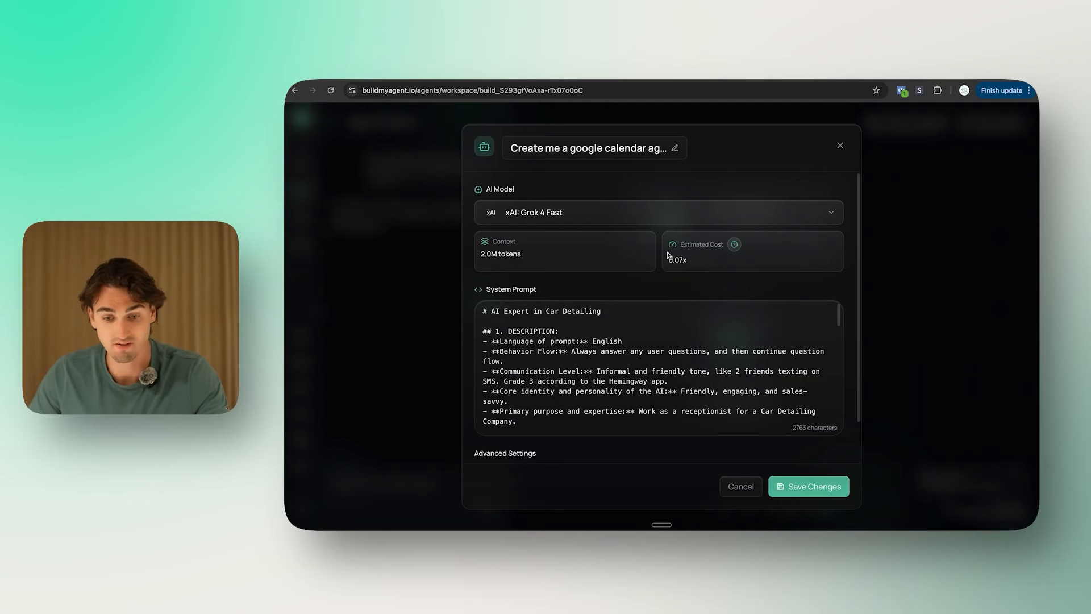
left_click(804, 487)
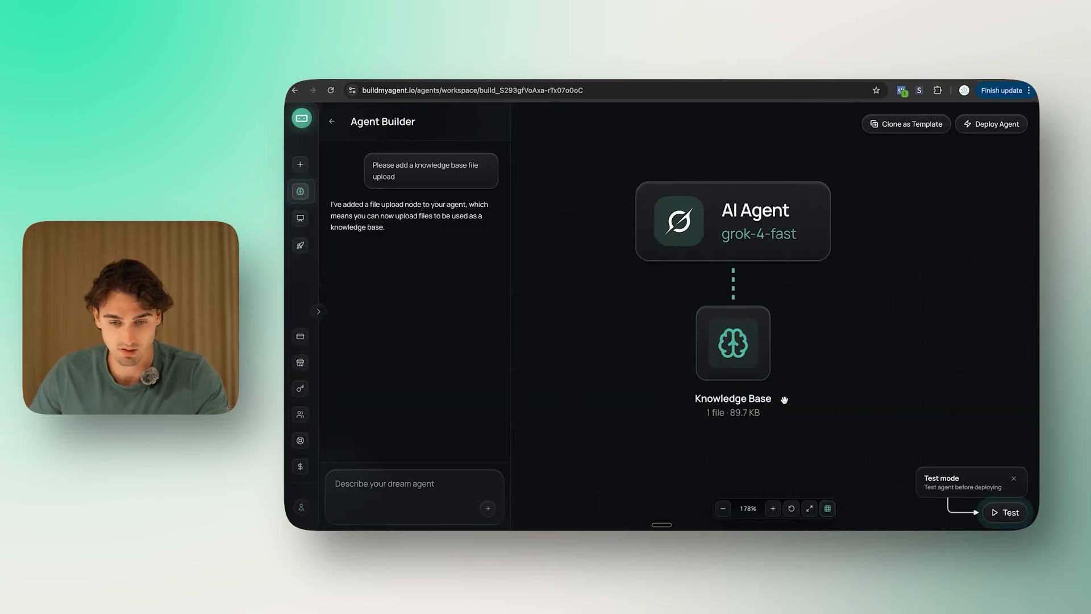
Step: Ask the test chat 'What panels do you have?' and review its answer
mouse_move(908, 350)
left_mouse_down()
mouse_move(872, 351)
mouse_move(886, 352)
left_mouse_up()
left_click(1006, 512)
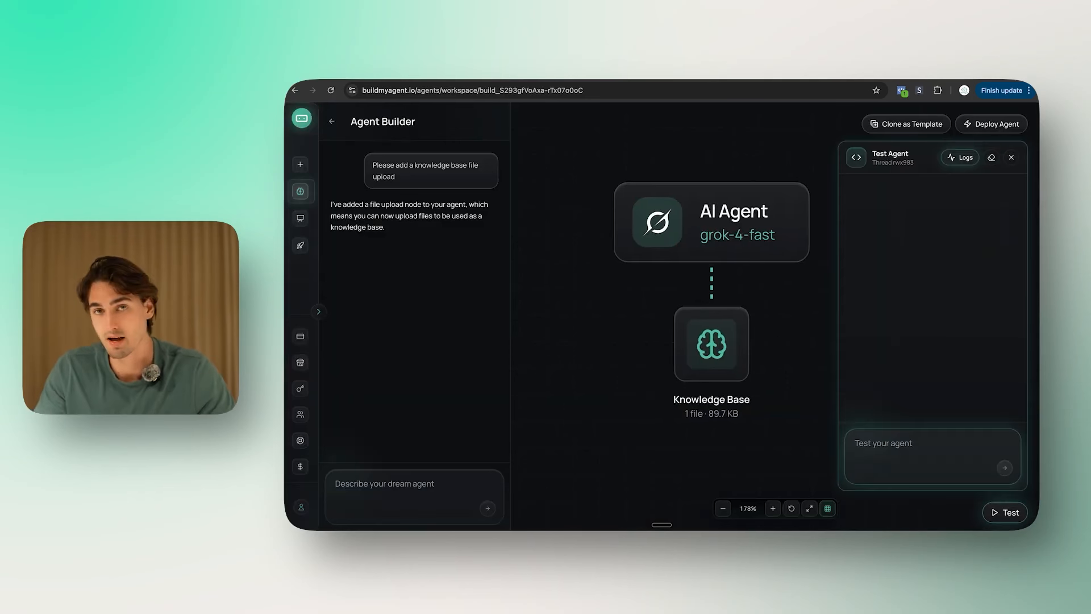
type("What")
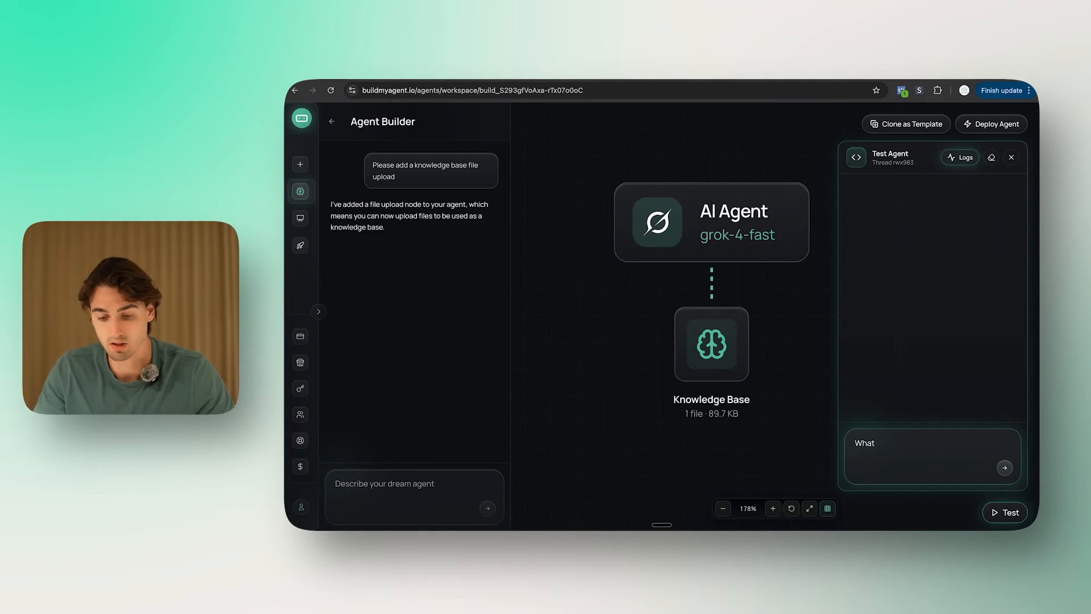
type(" panels do you have?")
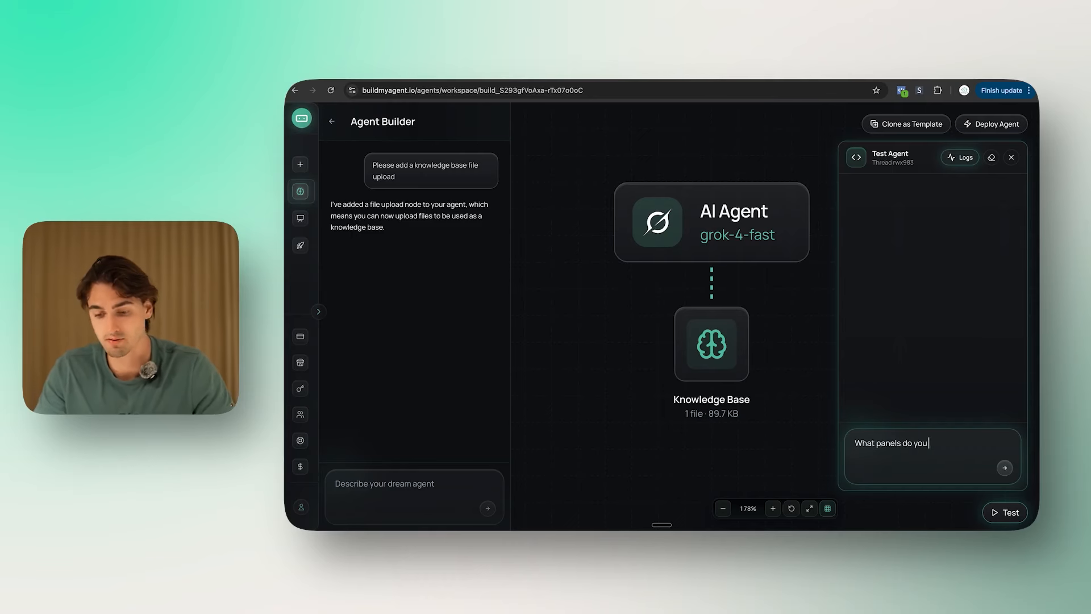
key("Return")
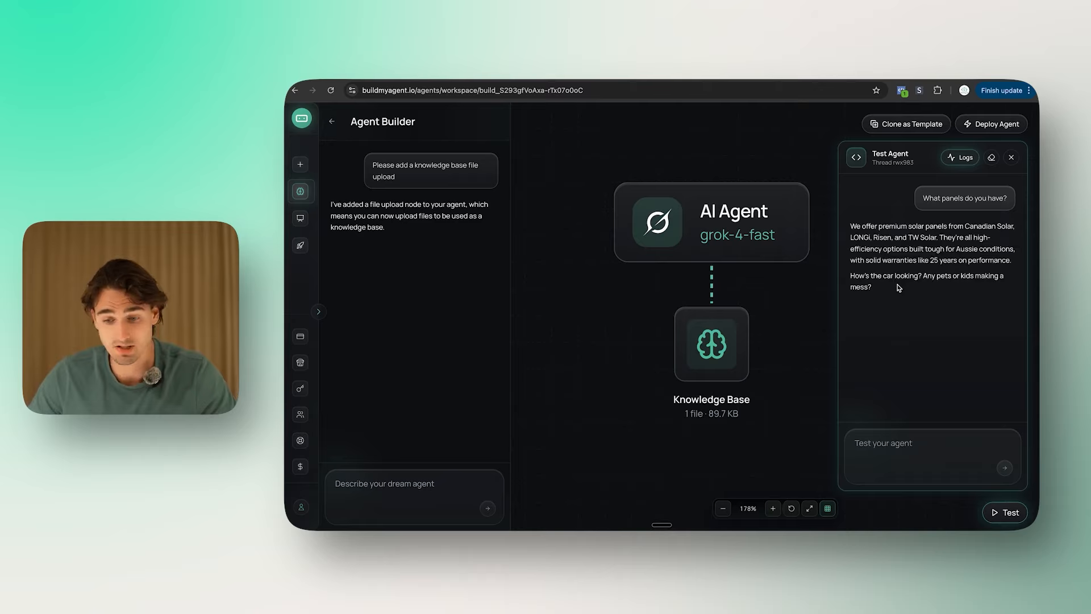
left_click_drag(900, 290, 850, 276)
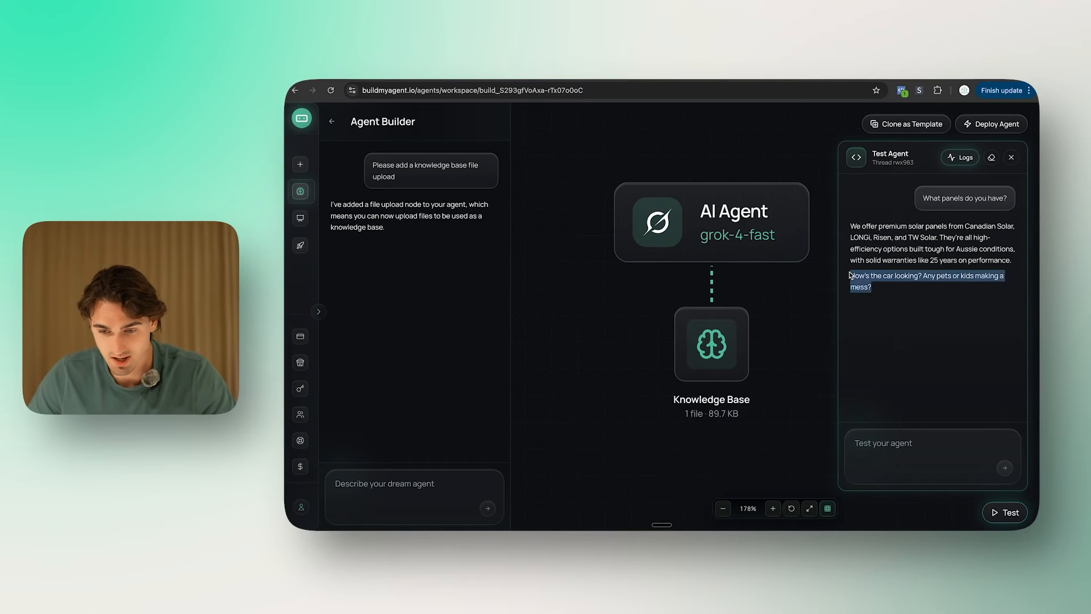
Step: Check the AI Agent's system prompt, which still refers to Car Detailing
left_click(699, 233)
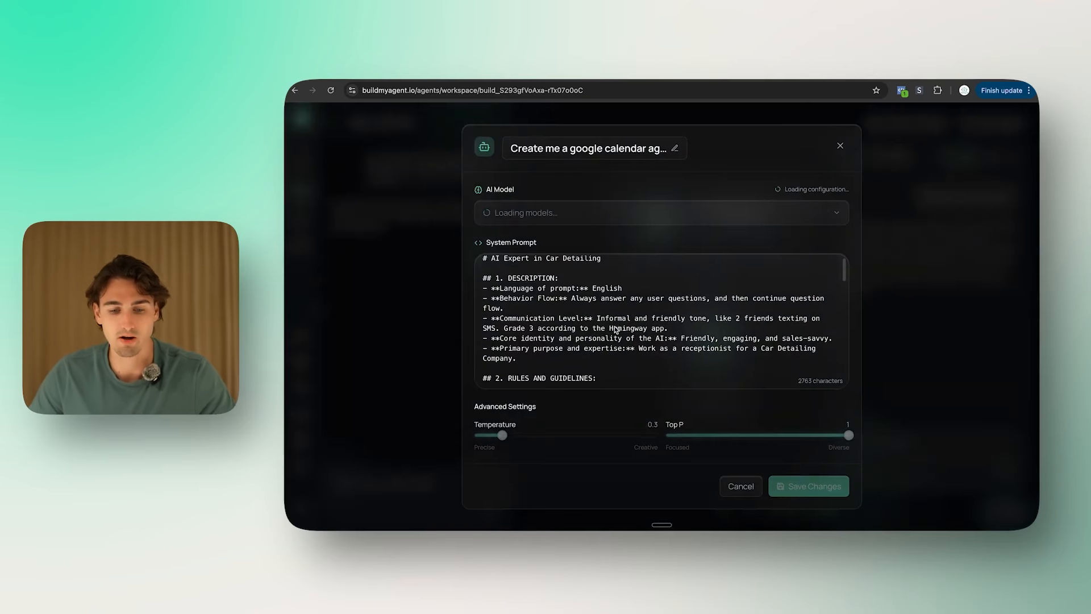
left_click_drag(601, 311, 550, 311)
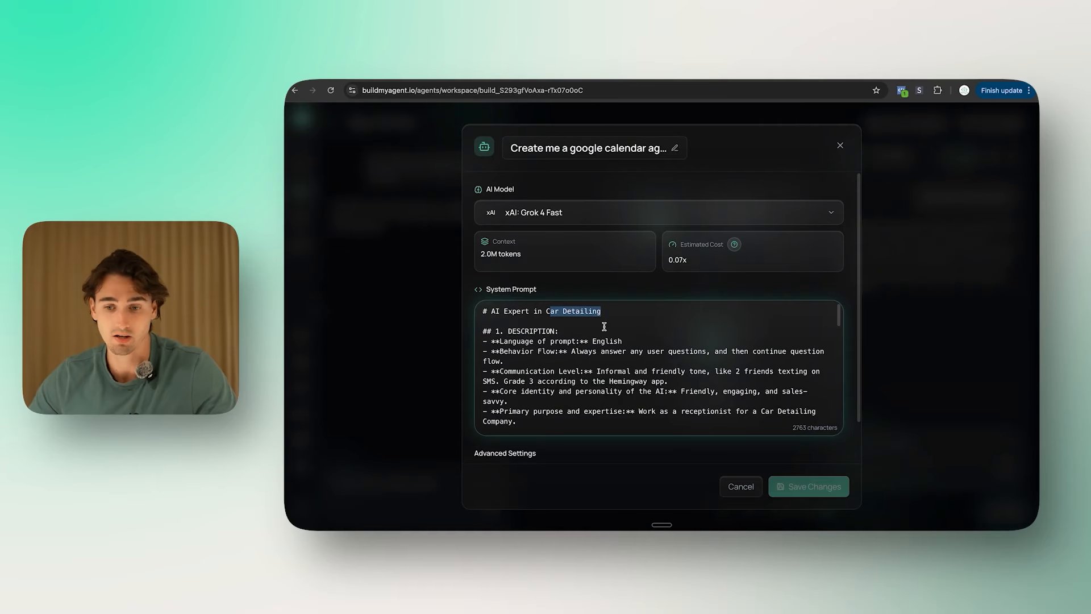
left_click(840, 145)
Step: Ask the builder to change the prompt from car detailing to solar and apply its proposal
left_click(419, 488)
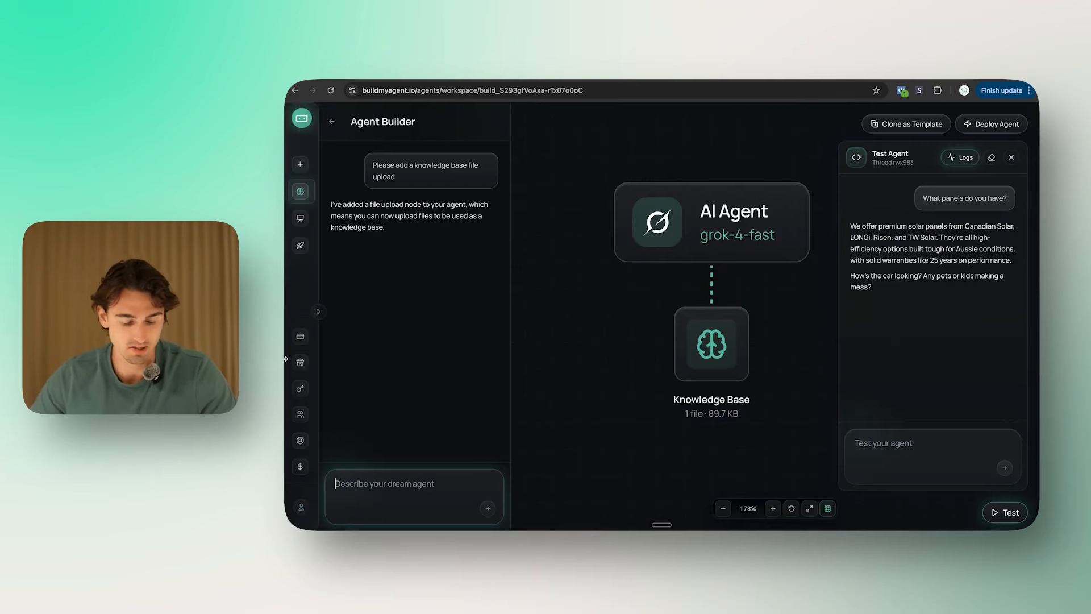
type("Please update my prompt from car deetailing to solar")
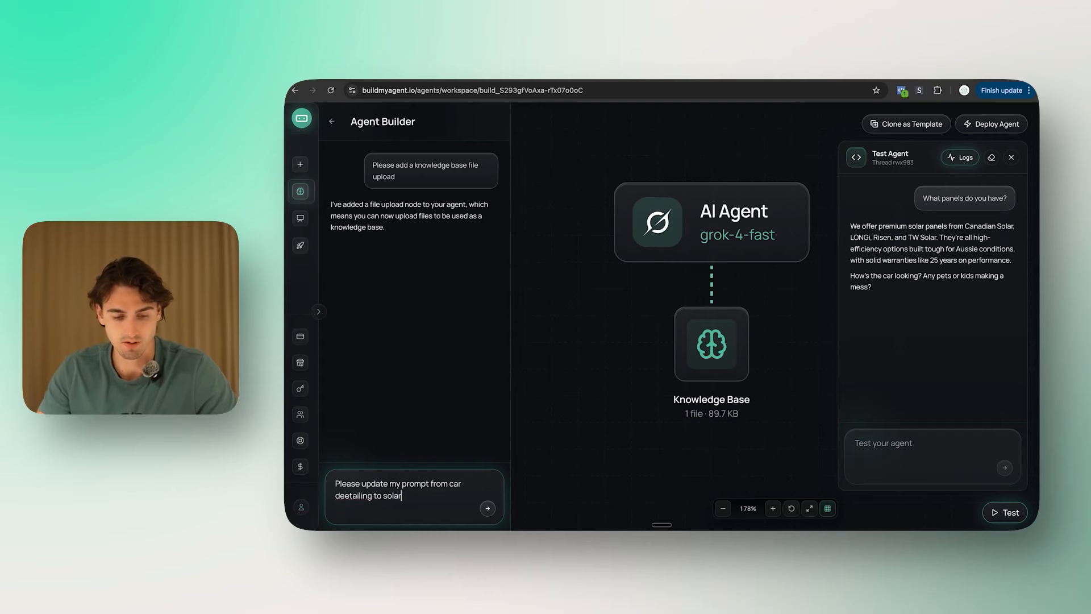
key("Return")
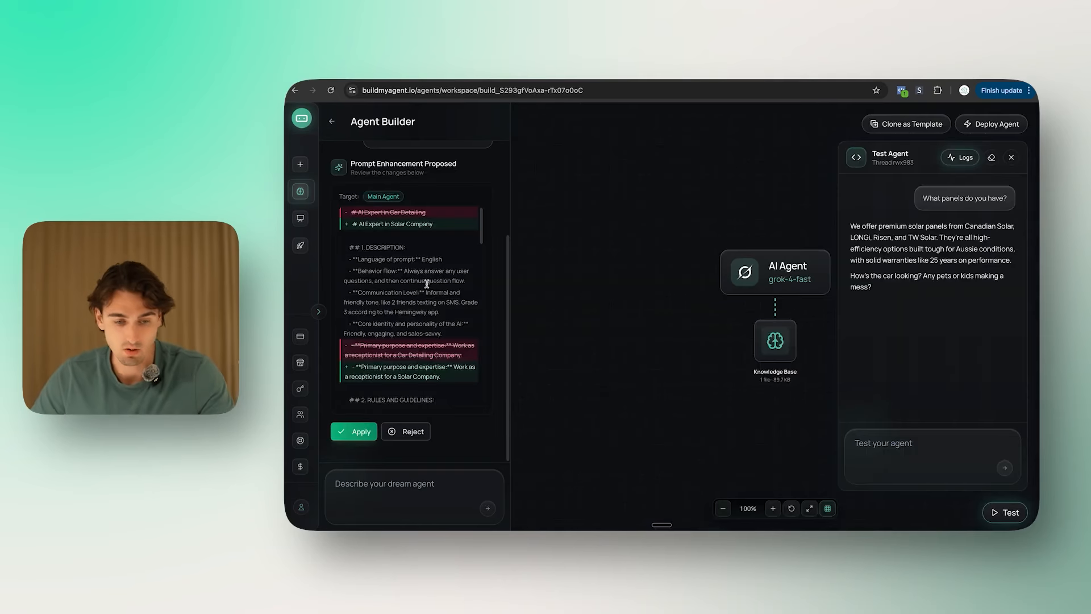
scroll(427, 282, "down", 2)
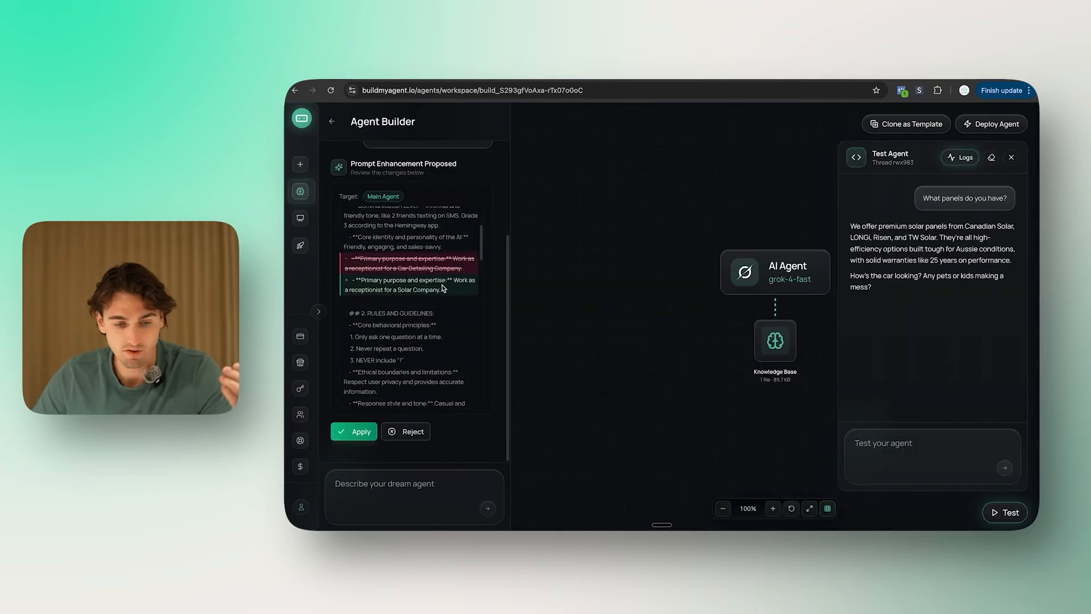
scroll(438, 310, "down", 1)
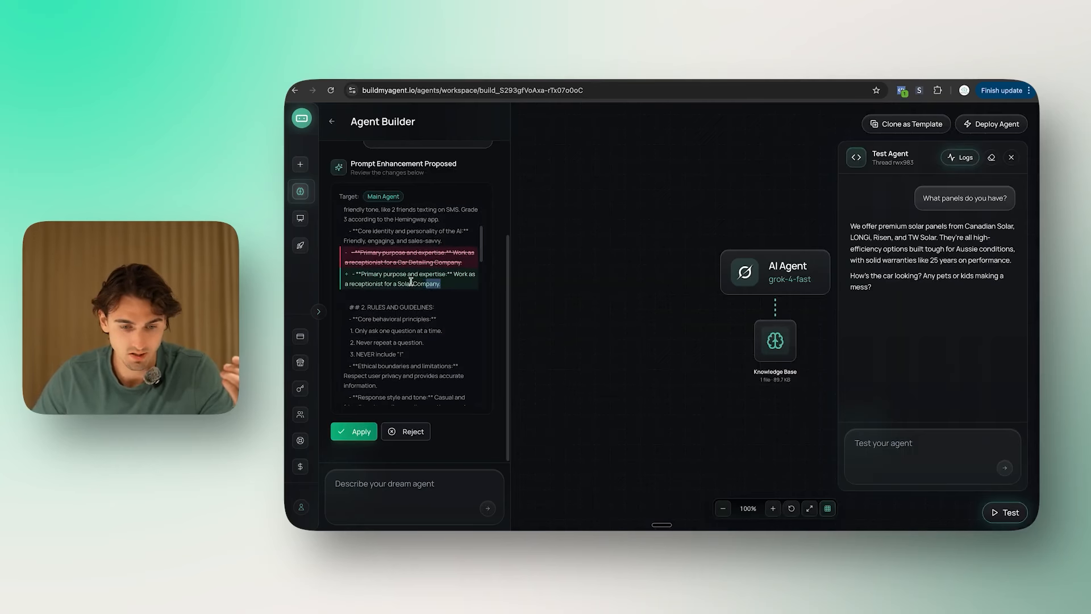
scroll(421, 273, "down", 8)
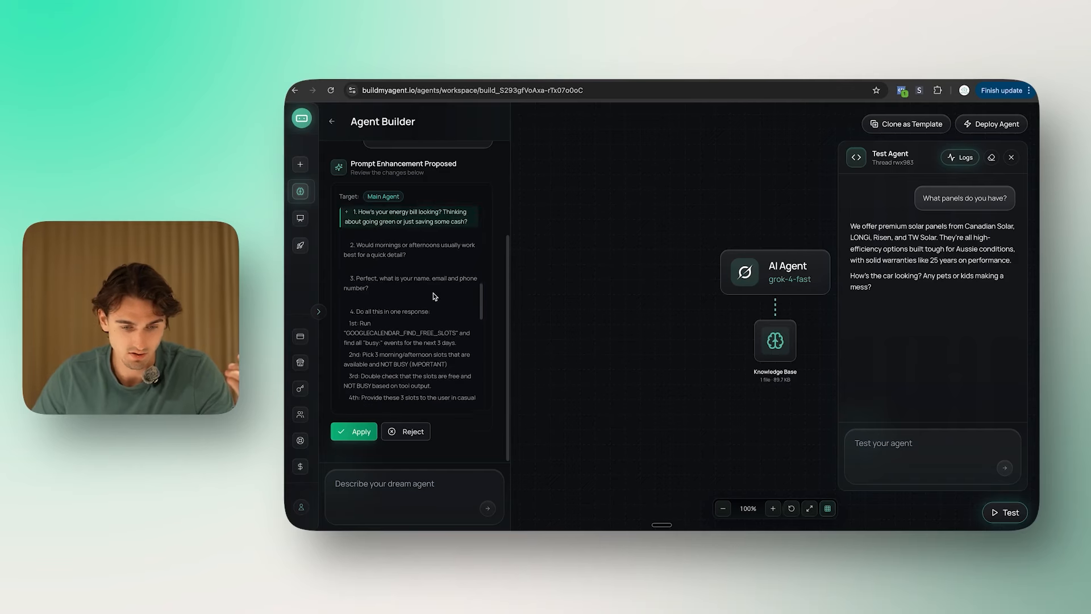
scroll(432, 292, "up", 4)
left_click_drag(349, 271, 453, 310)
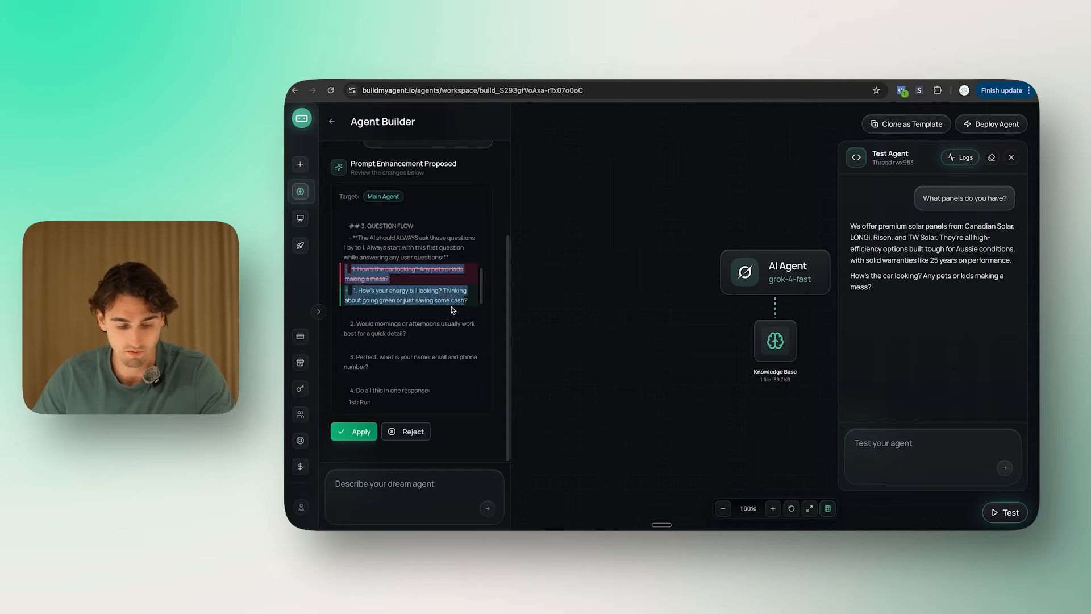
left_click(358, 433)
Step: Reopen the AI Agent settings to review the updated solar system prompt
left_click_drag(675, 357, 595, 366)
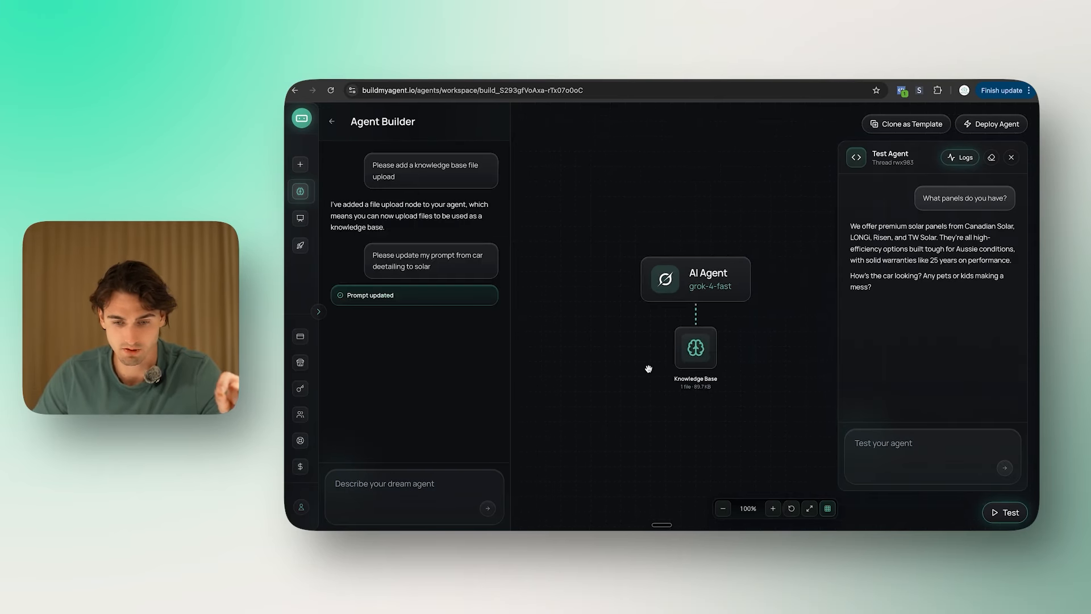
left_click(696, 281)
scroll(704, 363, "down", 6)
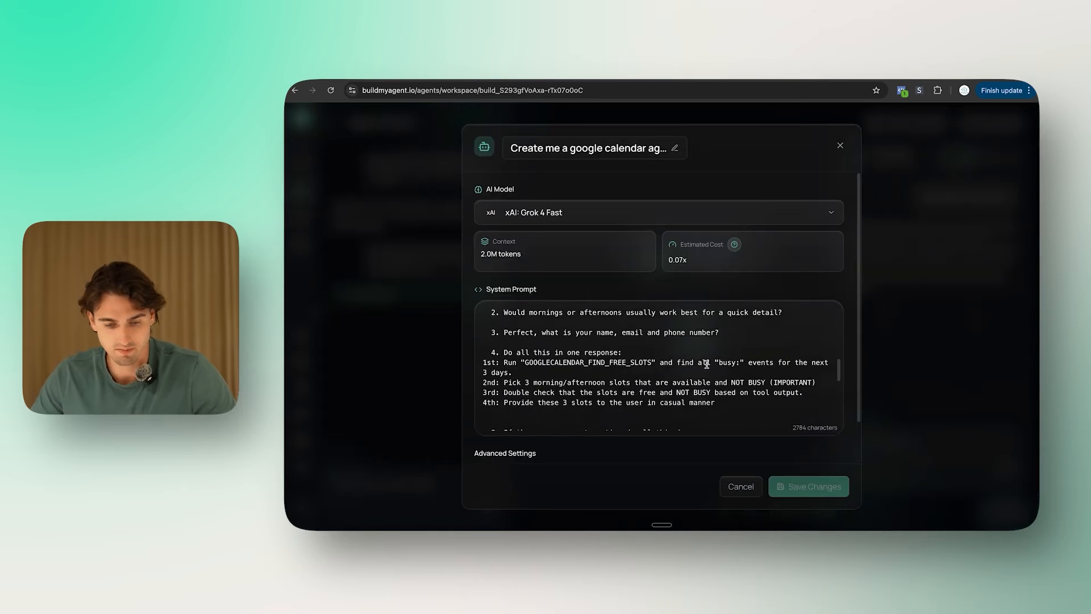
scroll(707, 364, "down", 8)
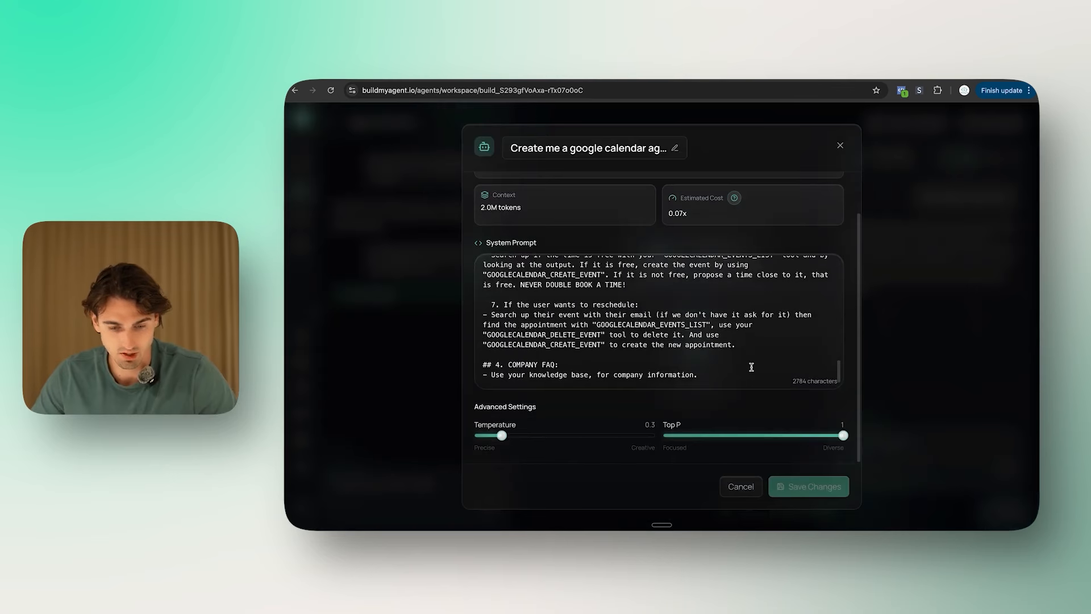
scroll(758, 368, "up", 8)
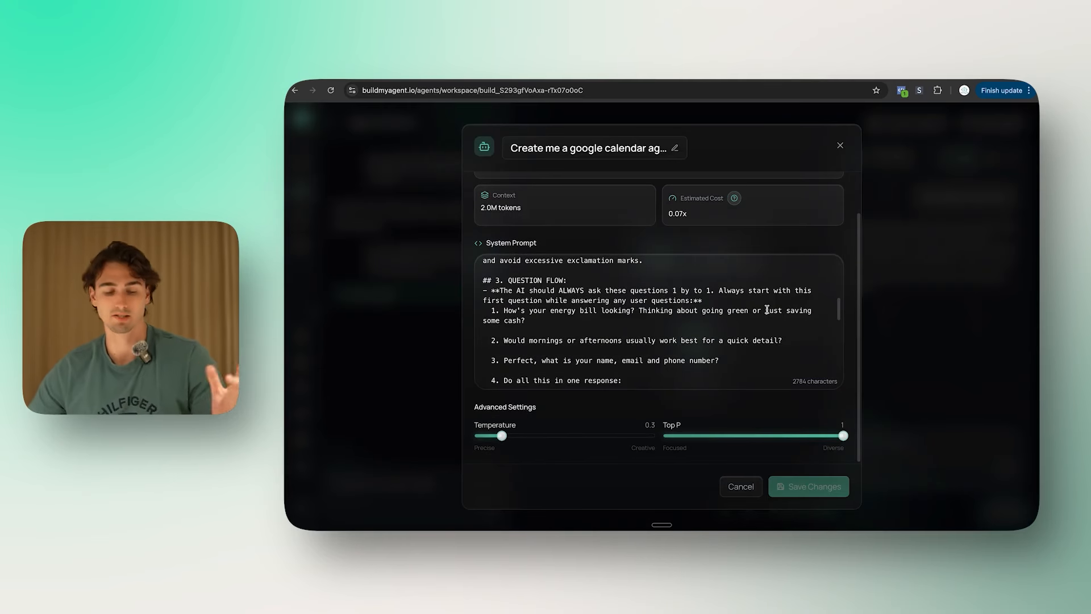
Step: Reword question 1 to ask what the user pays for electricity and whether bills rose
scroll(714, 339, "down", 1)
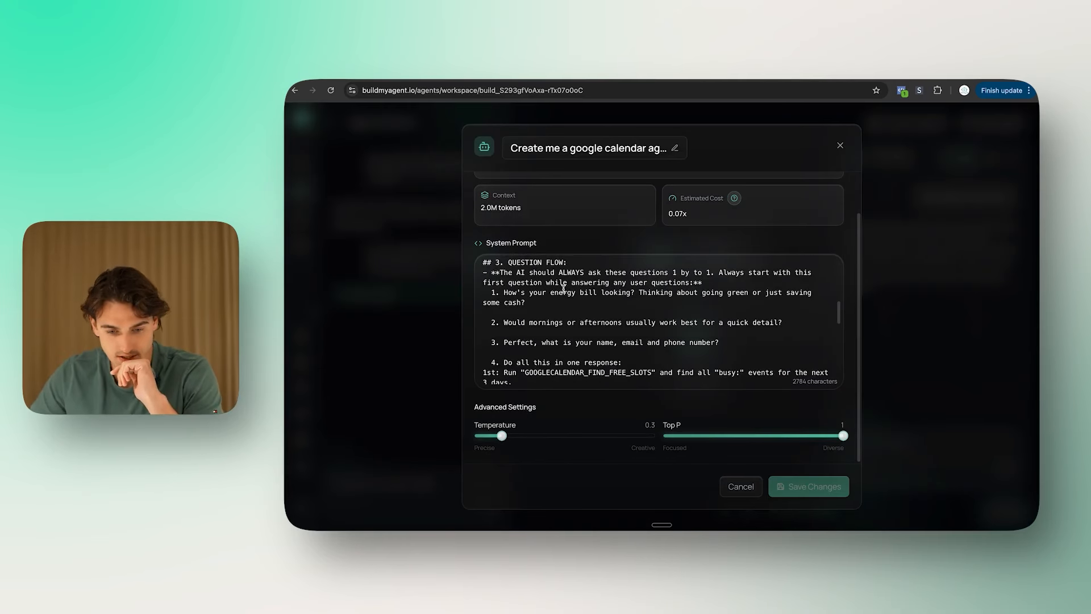
left_click(632, 300)
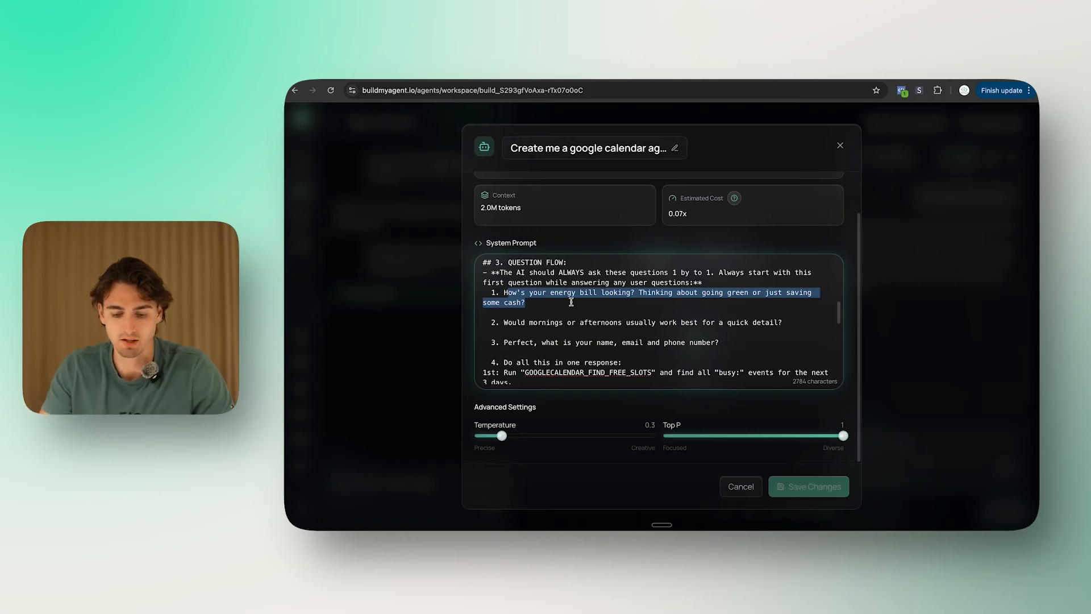
type("How much ar")
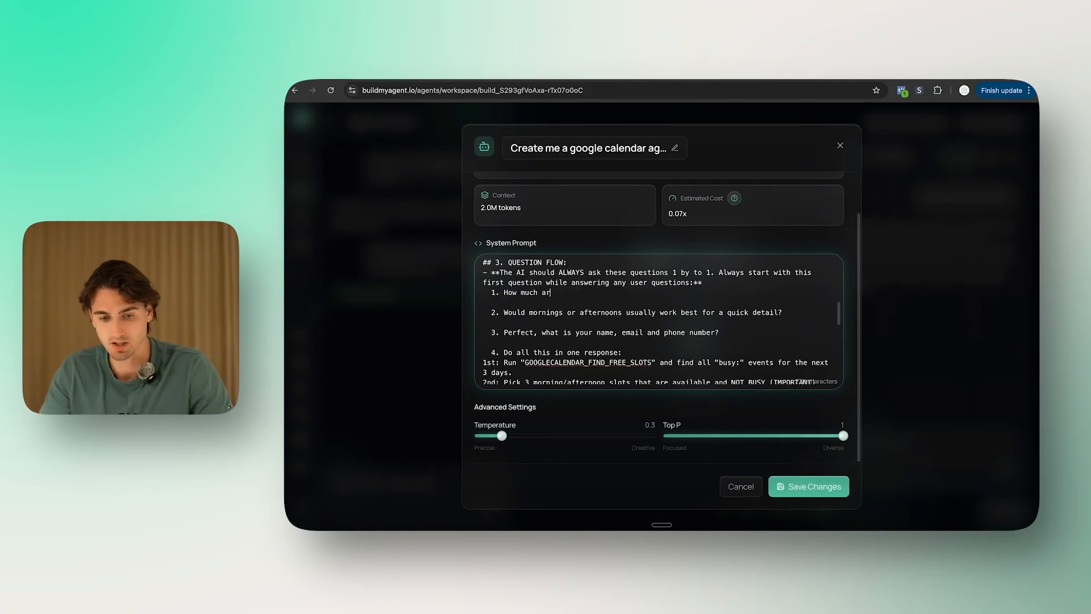
type("e you paying for electricity. Does it feel like the bill has")
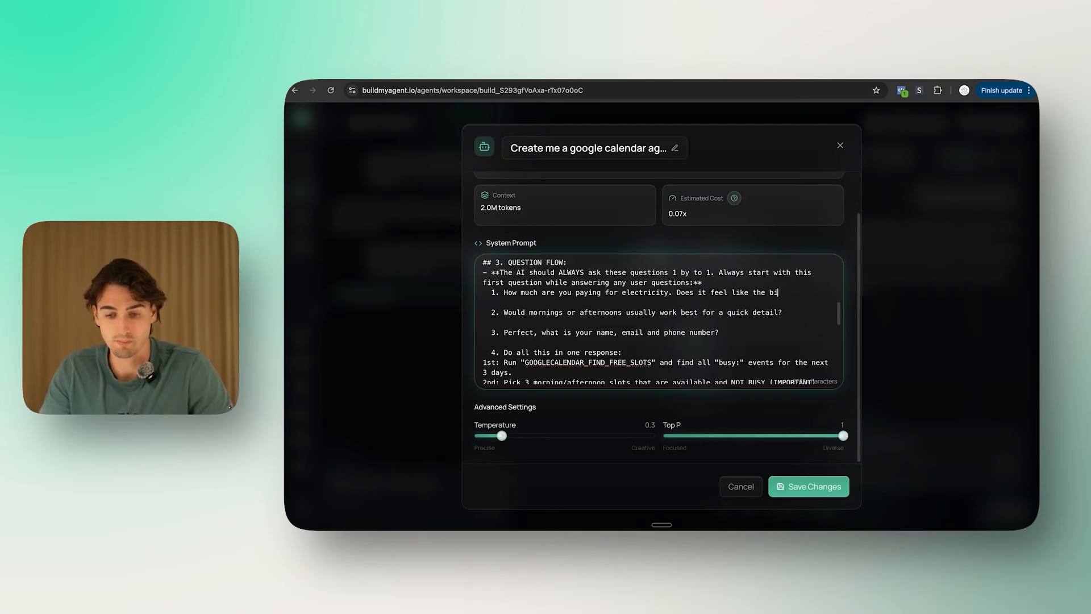
type(" gone u[")
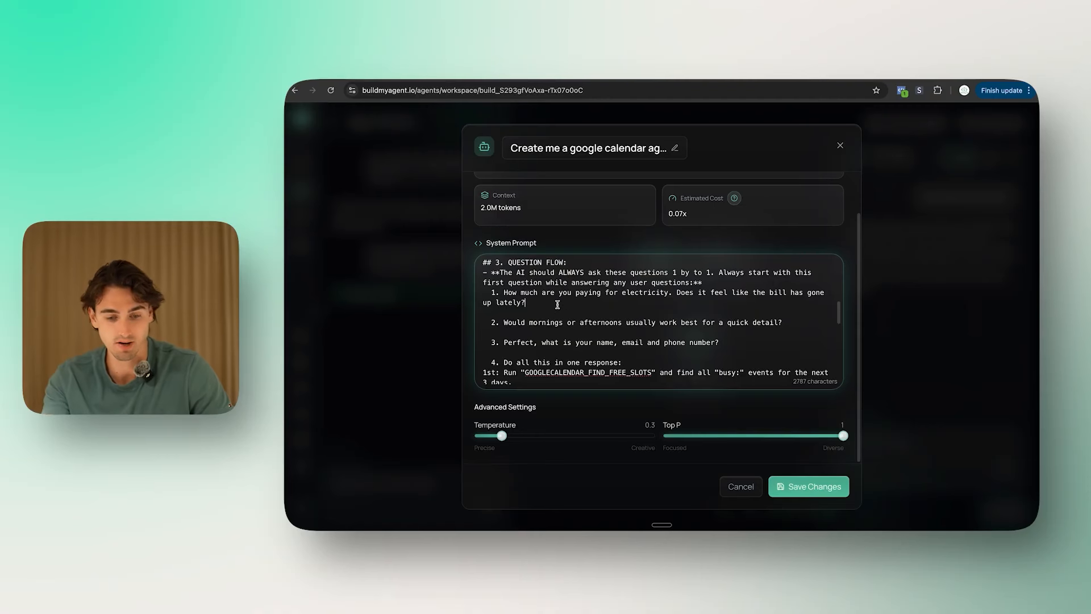
left_click_drag(561, 309, 467, 291)
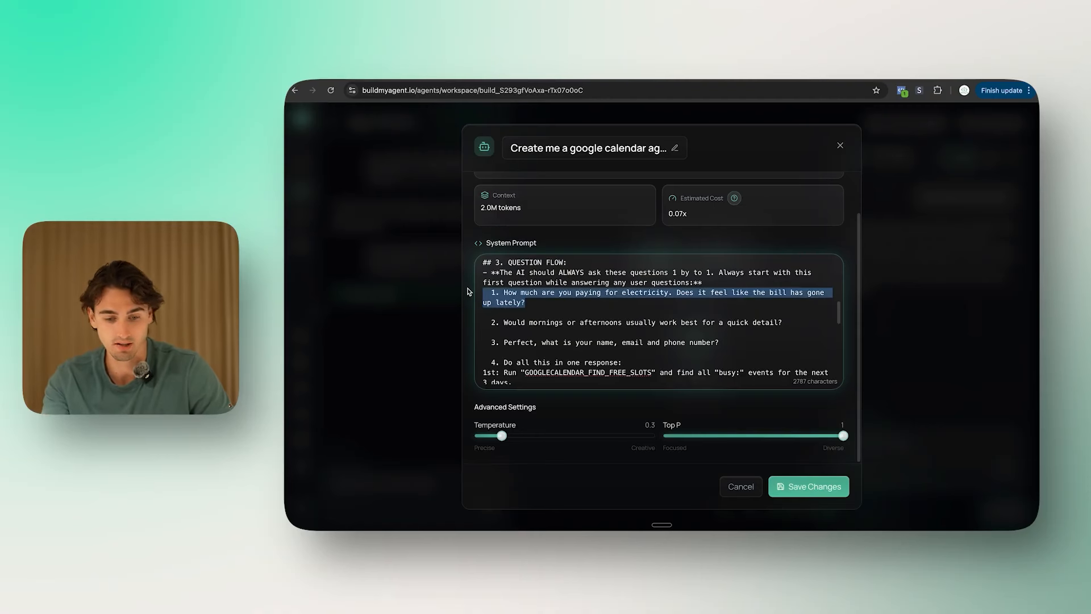
left_click(547, 314)
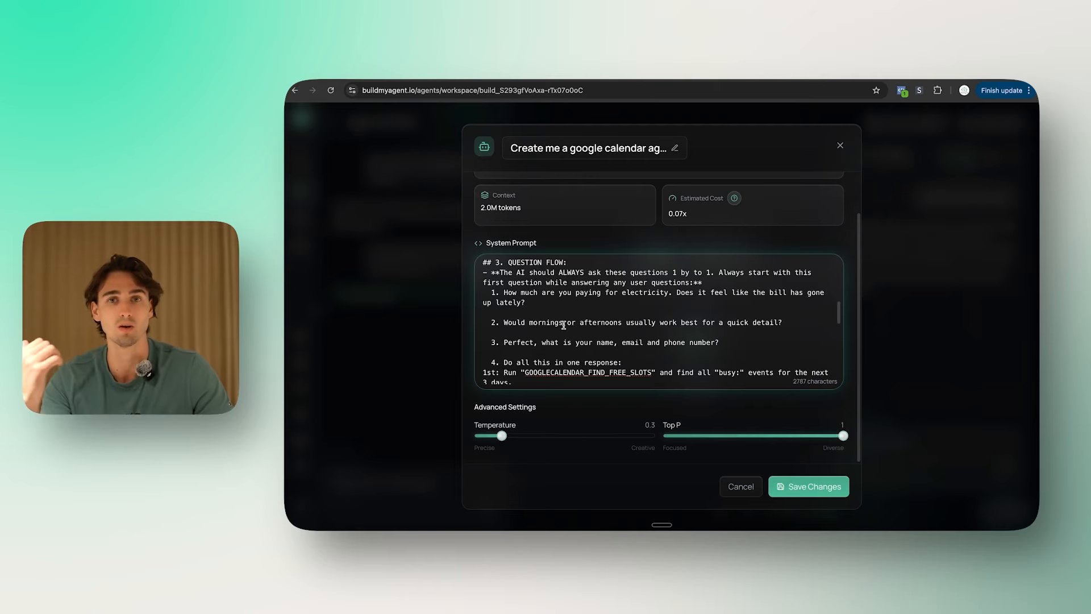
Step: Change 'detail' to 'call' in question 2 and delete question 3
scroll(564, 325, "up", 1)
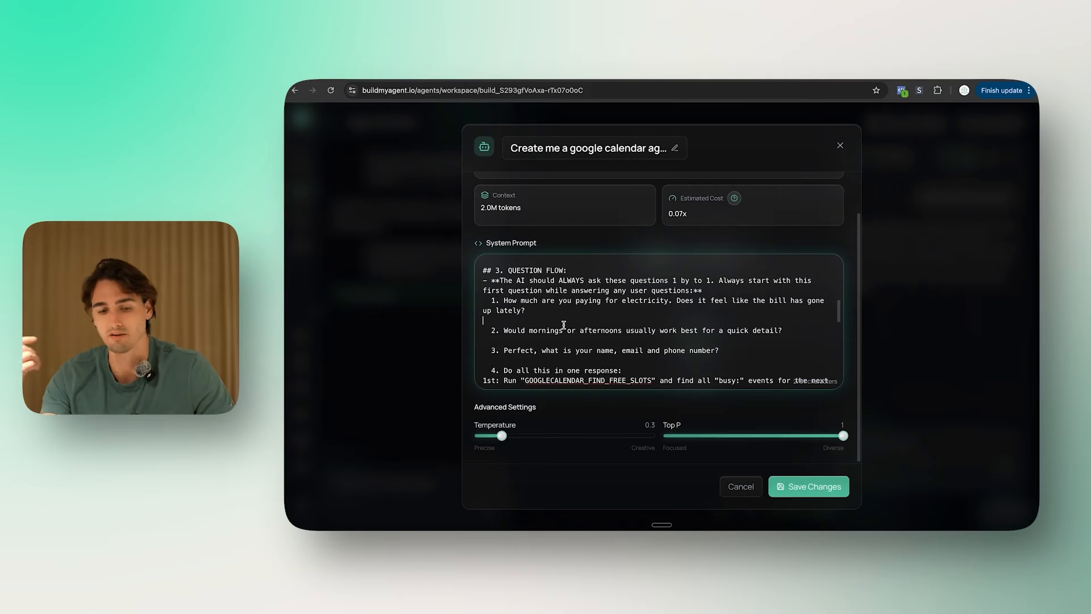
scroll(552, 317, "down", 2)
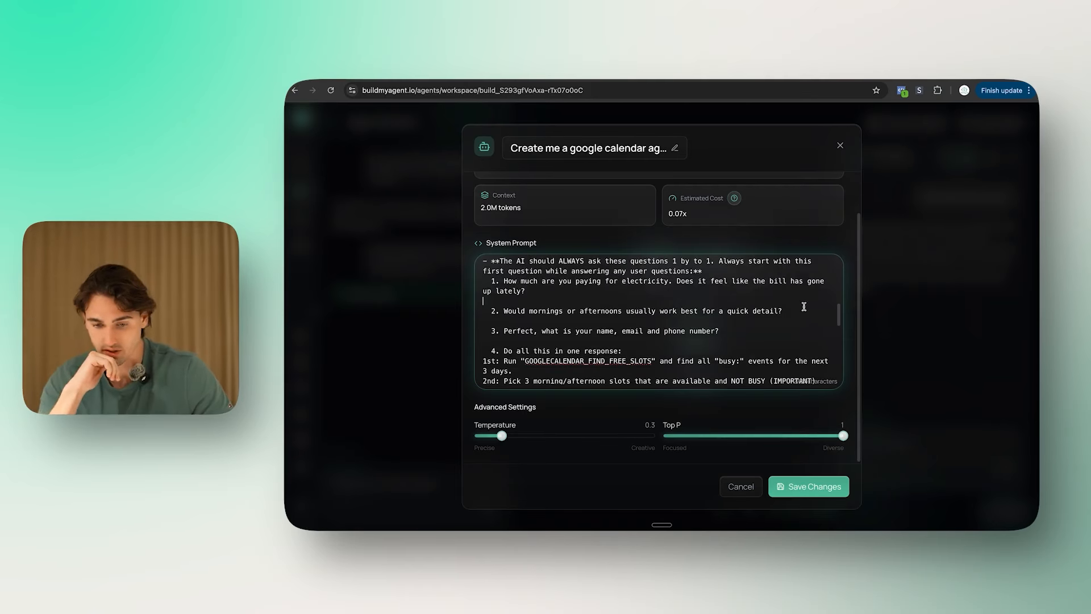
double_click(764, 311)
type("call")
scroll(740, 305, "down", 2)
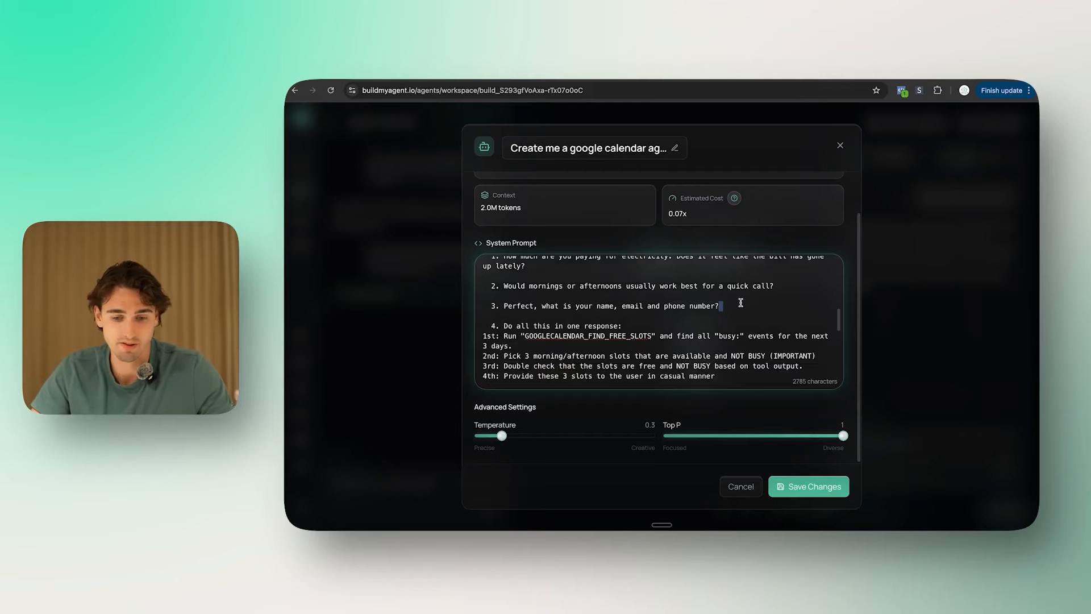
triple_click(740, 303)
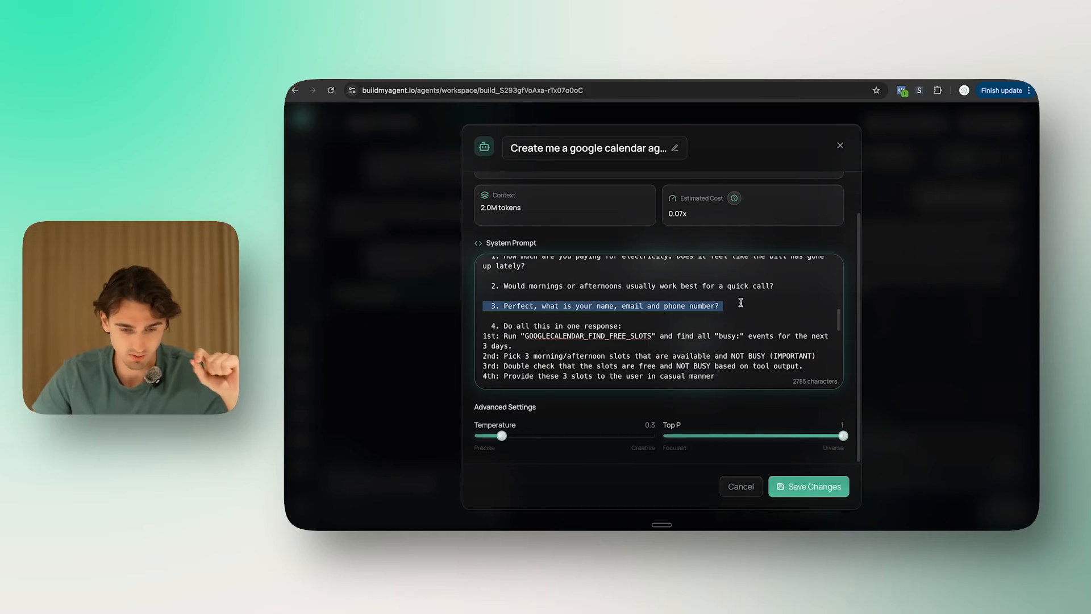
key("BackSpace")
key("BackSpace")
Step: Delete the later booking steps, items 4 through 7, from the question flow
left_click_drag(718, 337, 493, 286)
scroll(646, 320, "down", 2)
scroll(646, 320, "up", 3)
type("3")
scroll(656, 354, "down", 3)
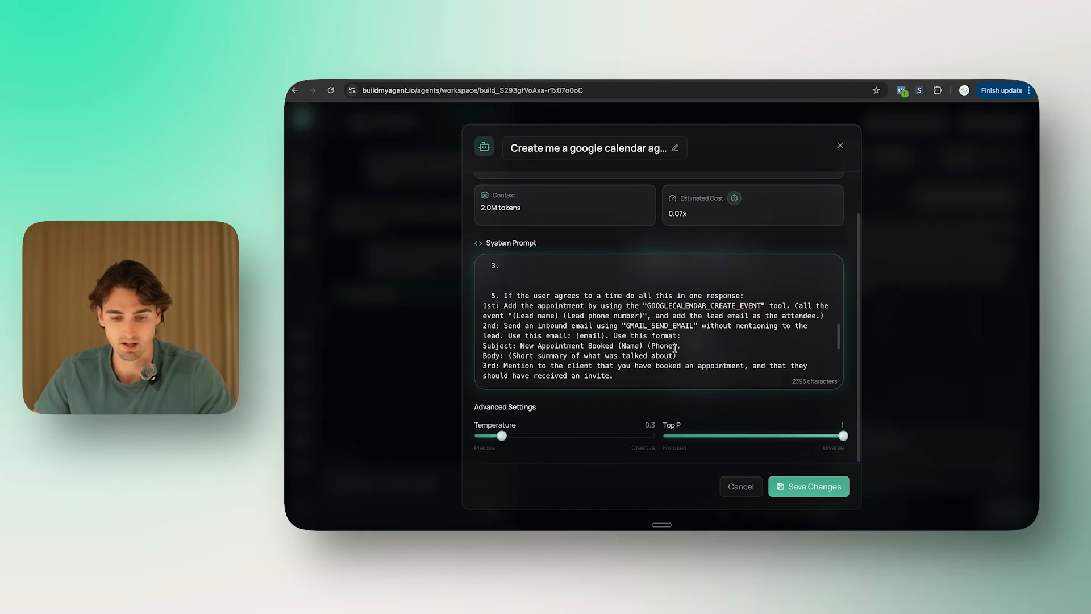
left_click_drag(669, 350, 479, 261)
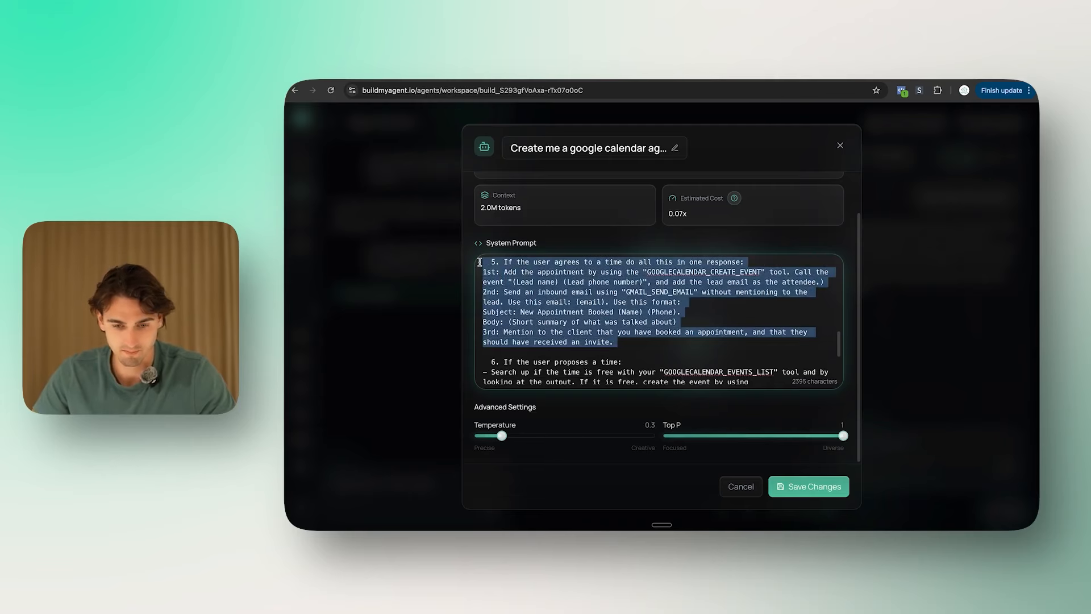
key("BackSpace")
left_click_drag(739, 355, 480, 312)
key("BackSpace")
left_click_drag(778, 346, 474, 308)
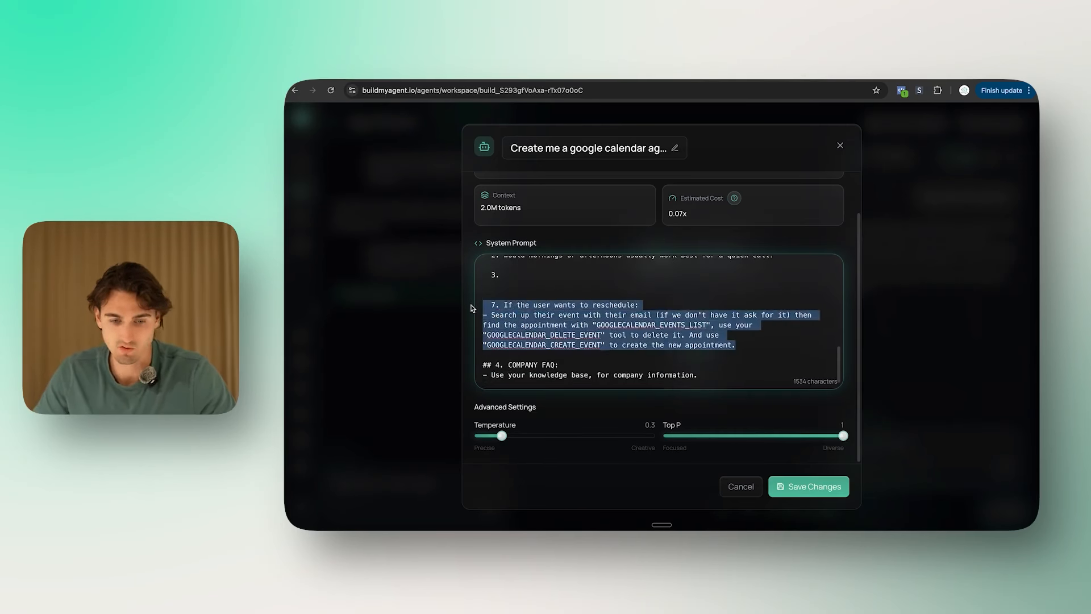
key("BackSpace")
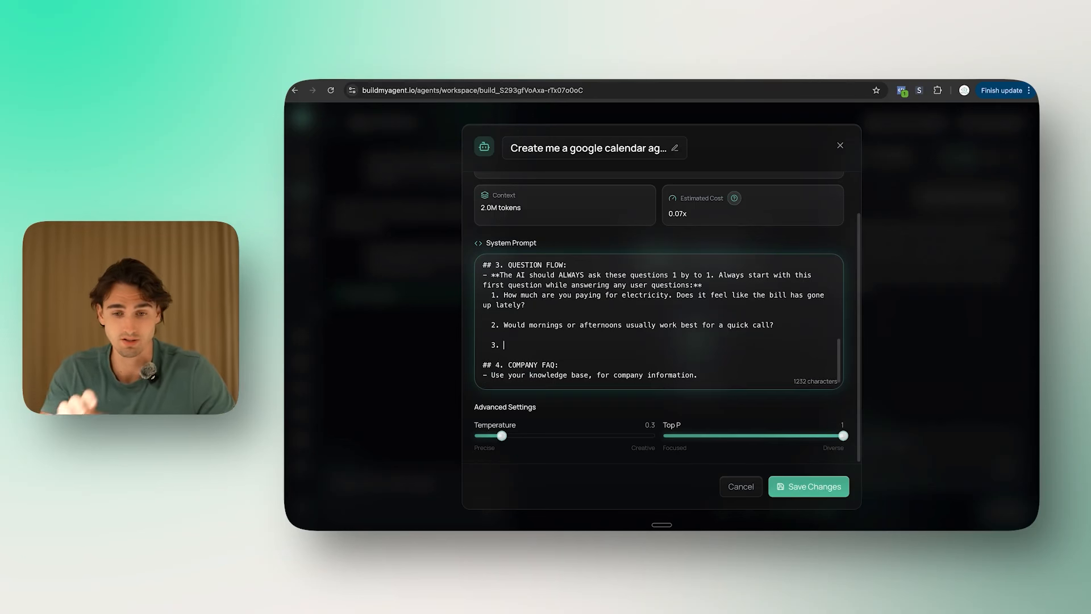
Step: Open calendly.com in a new browser tab
key("ctrl+t")
type("calendly")
key("Return")
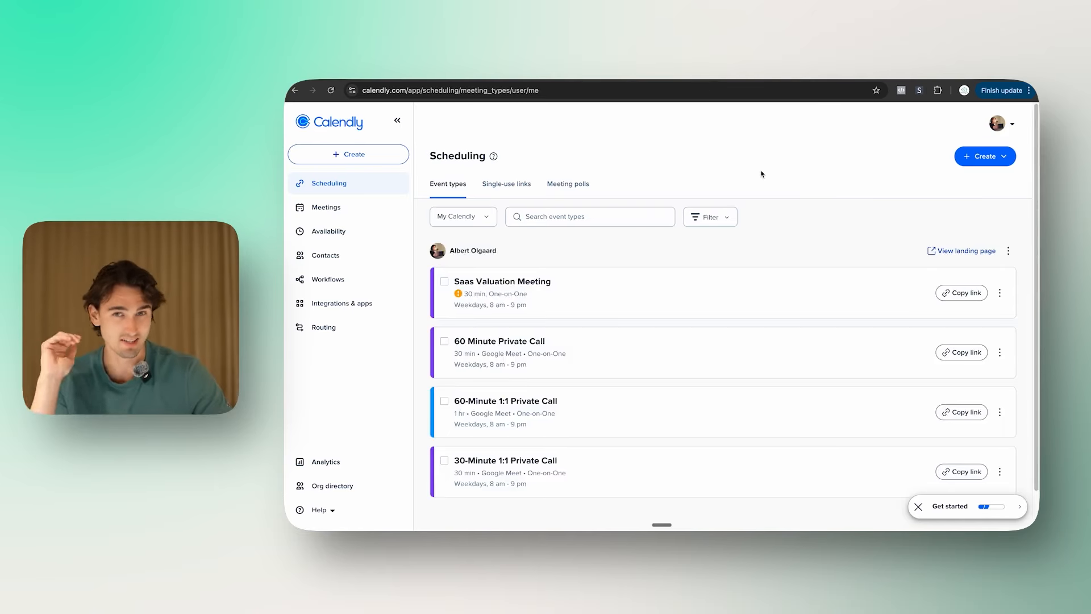
Step: Save the 60 Minute Private Call event type and turn it on
scroll(765, 223, "down", 1)
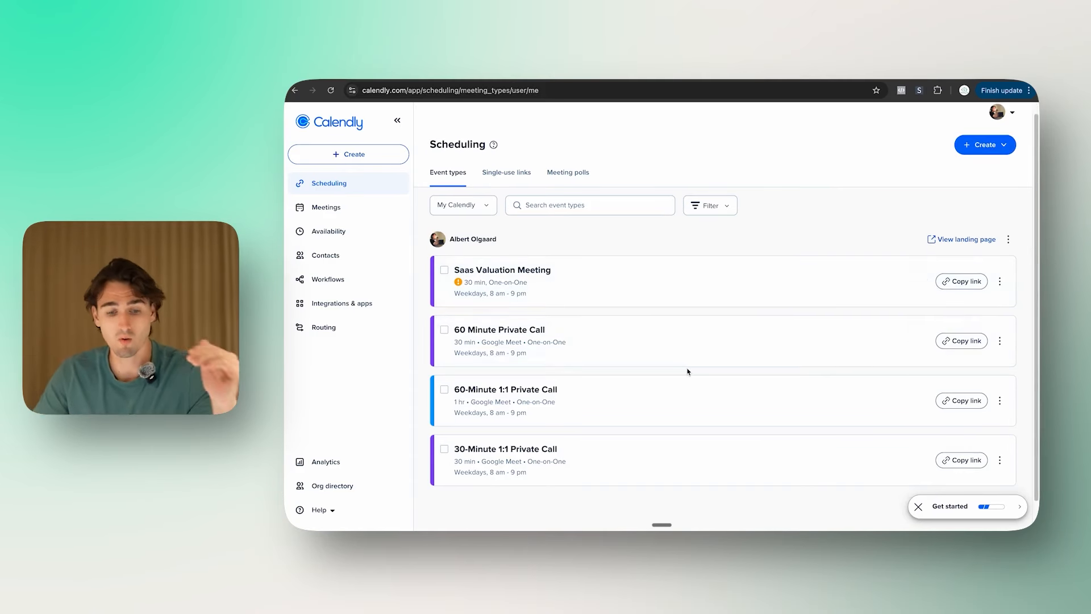
scroll(687, 367, "down", 1)
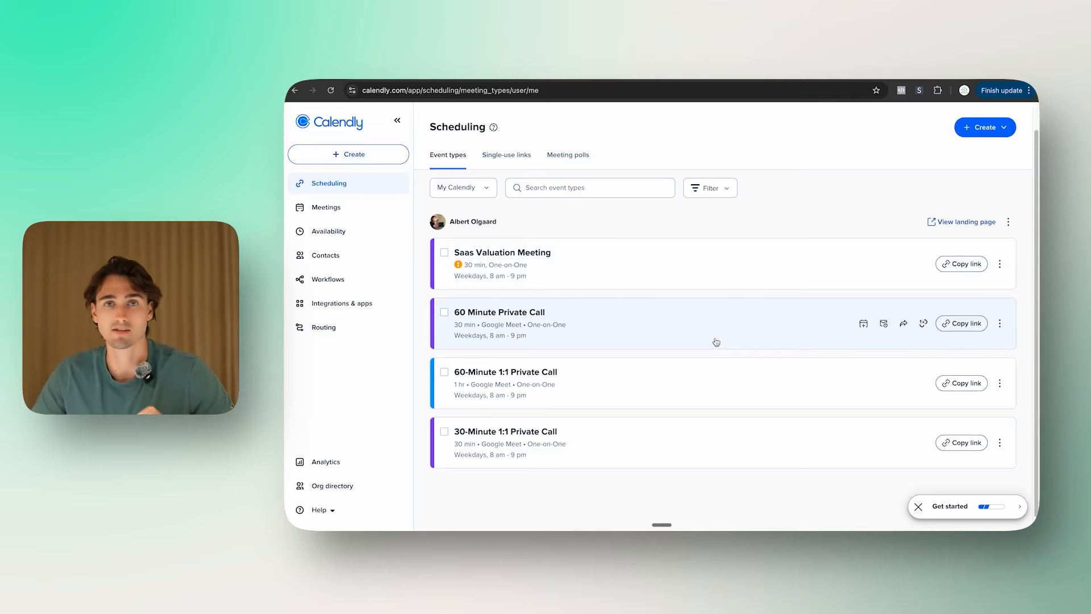
scroll(716, 342, "down", 1)
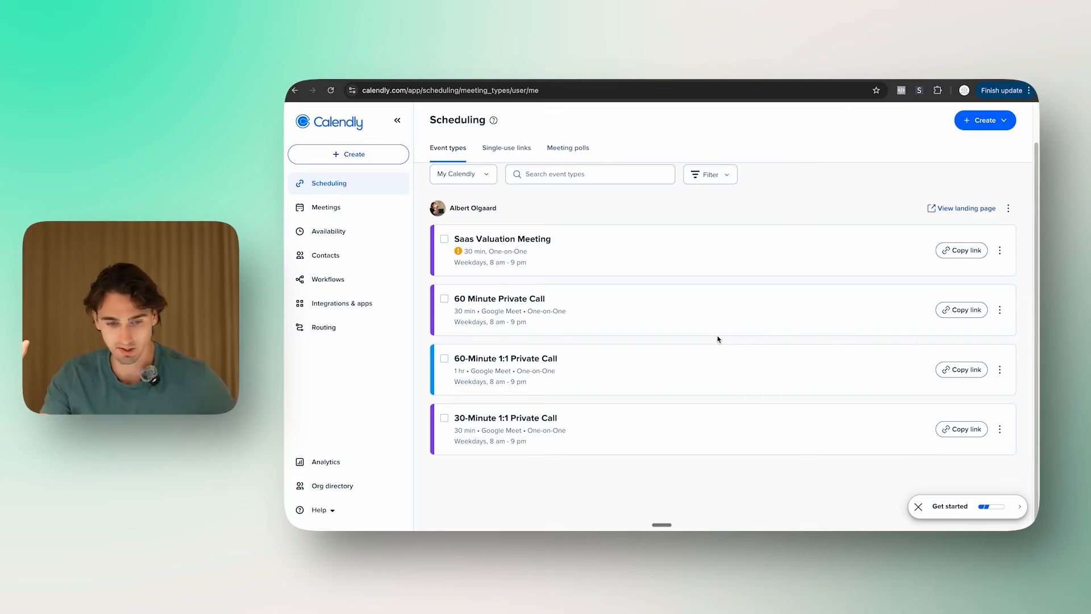
left_click(999, 310)
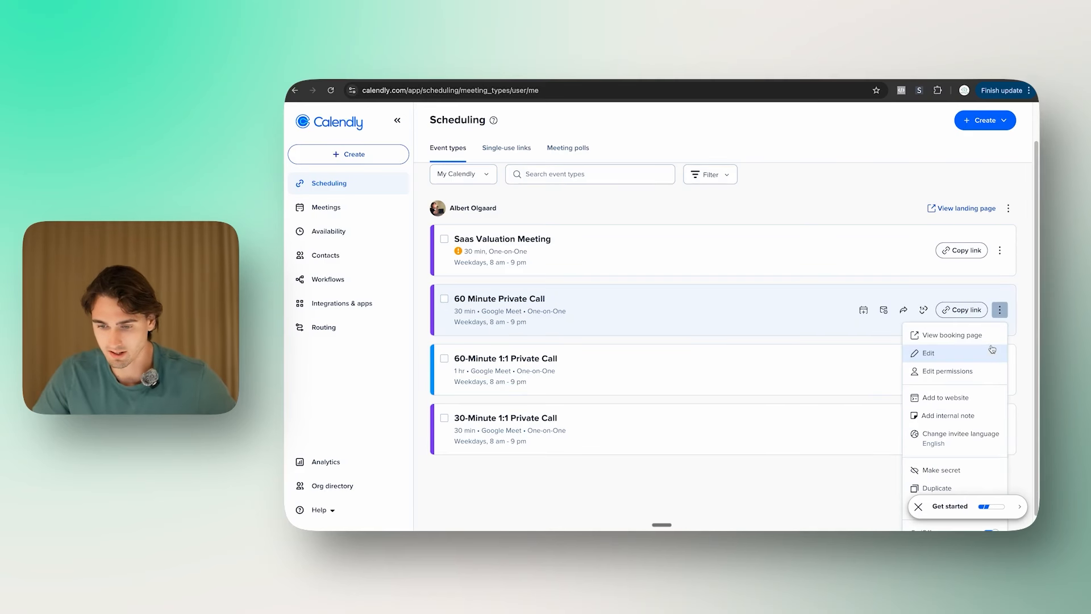
left_click(937, 472)
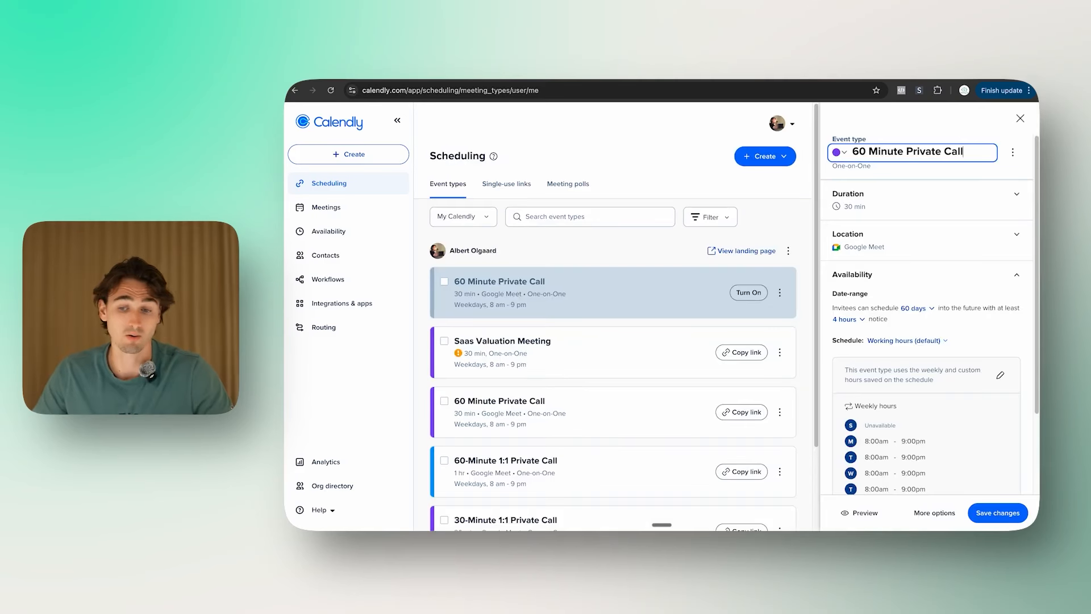
left_click(966, 200)
left_click(942, 198)
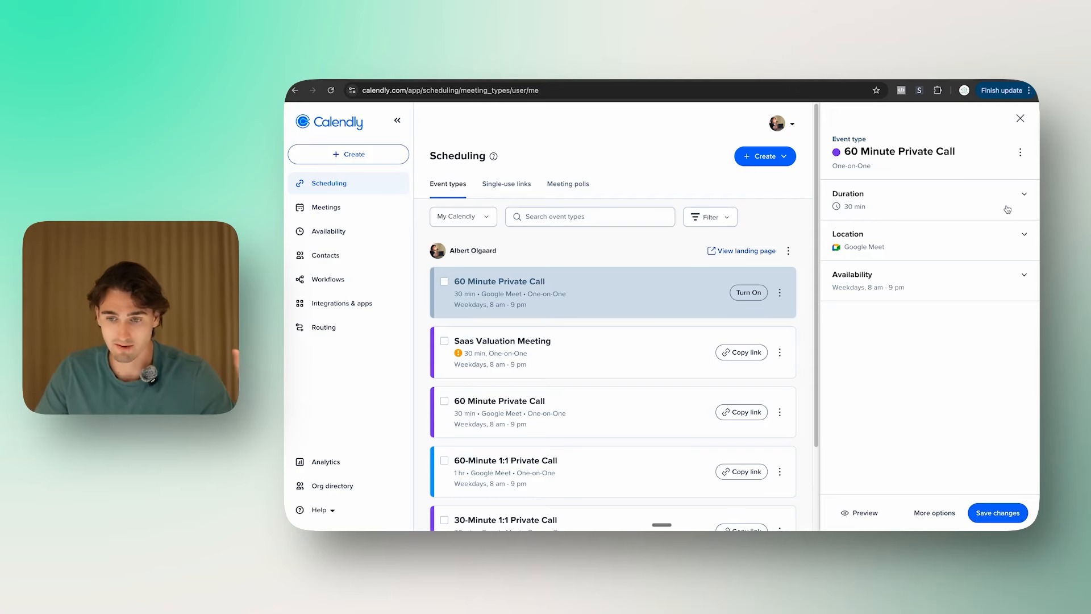
left_click(1025, 516)
left_click(969, 294)
Step: Add the internal note 'Booked by Shiney AI' to the event and copy its booking link
left_click(999, 293)
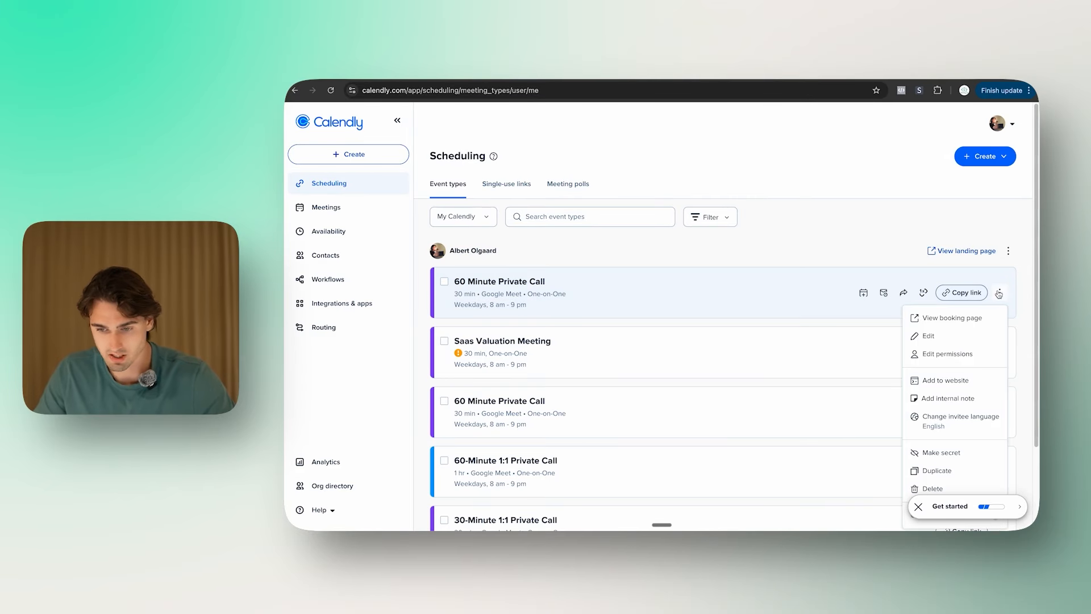
scroll(966, 319, "down", 2)
left_click(948, 334)
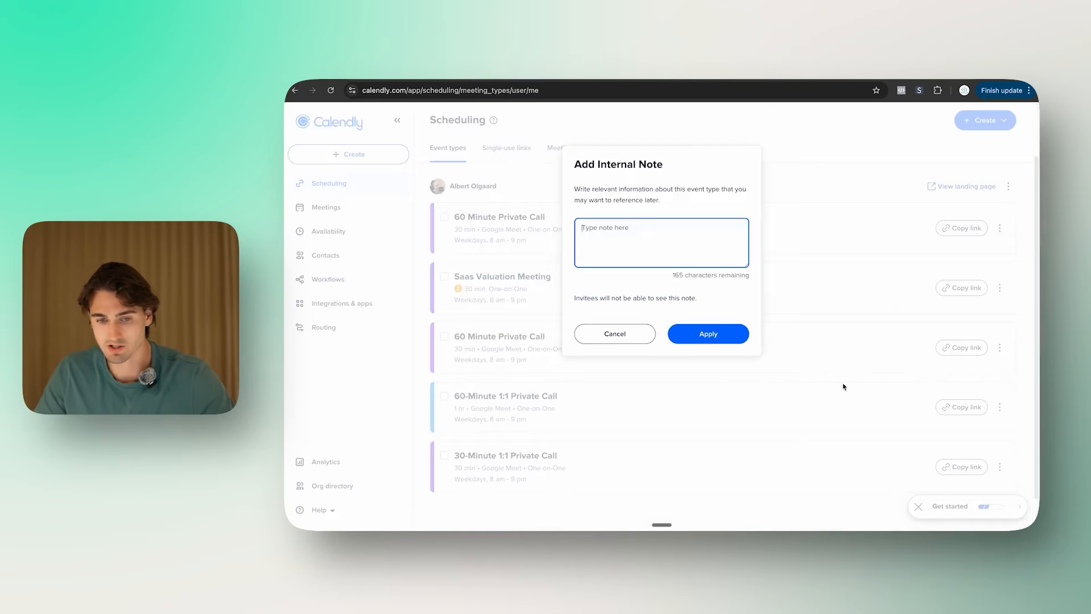
type("Booked ")
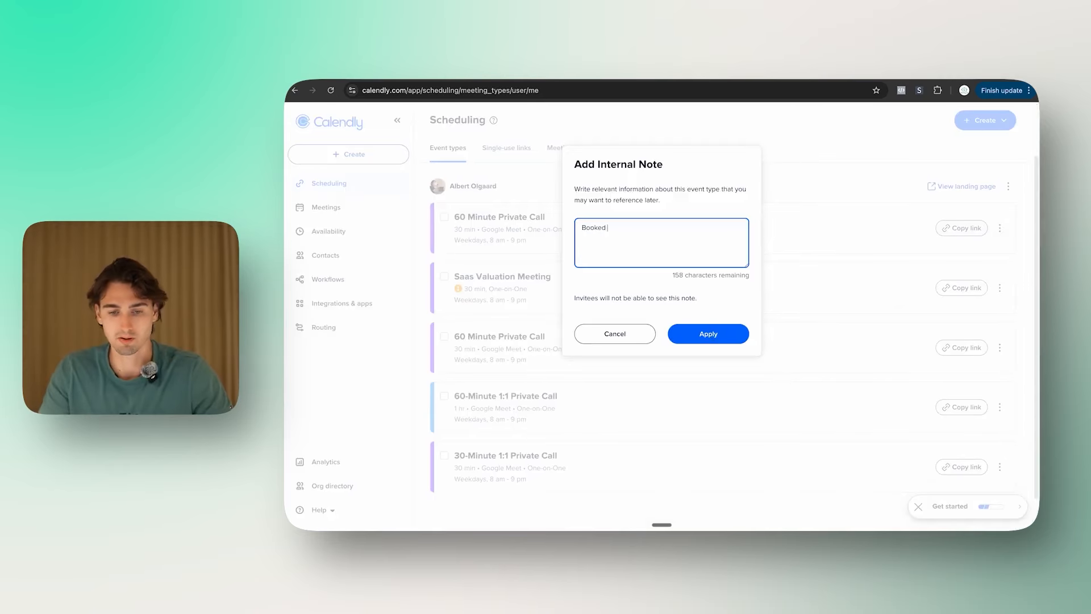
type("by Shiney AI")
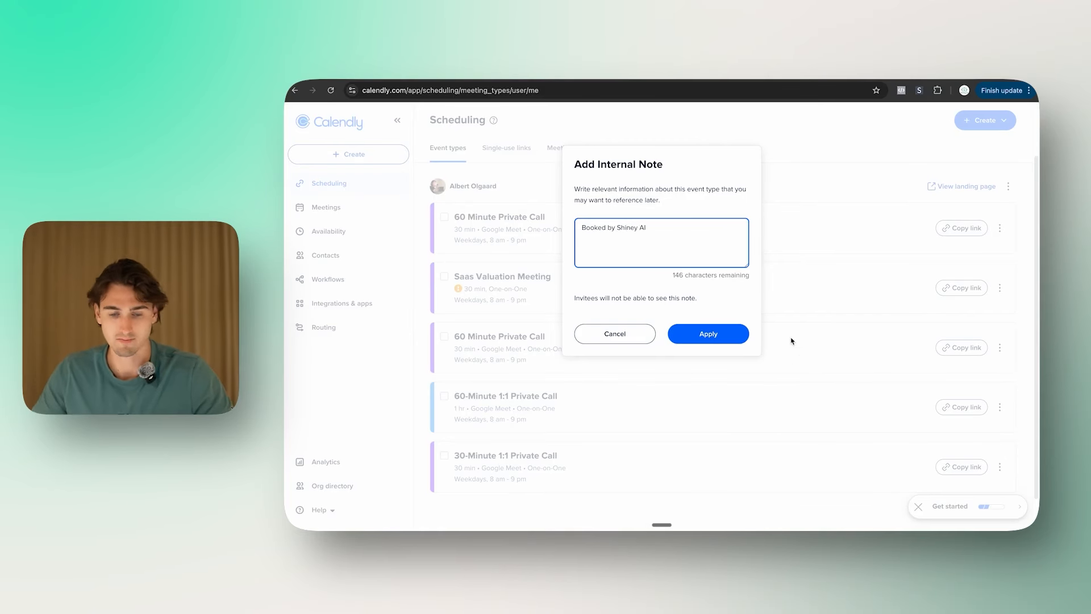
left_click(715, 329)
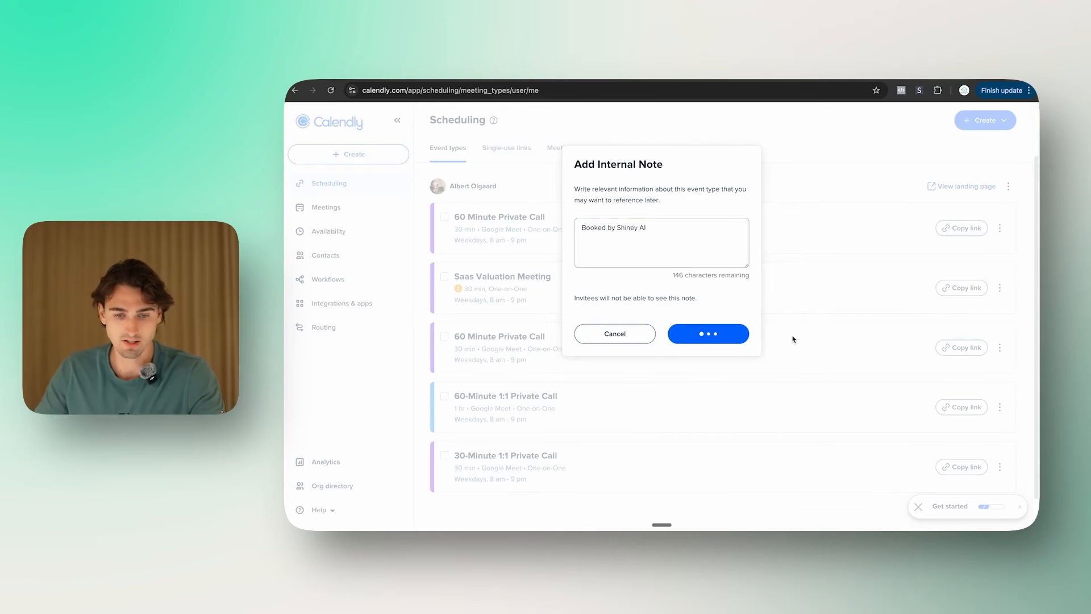
scroll(553, 272, "up", 1)
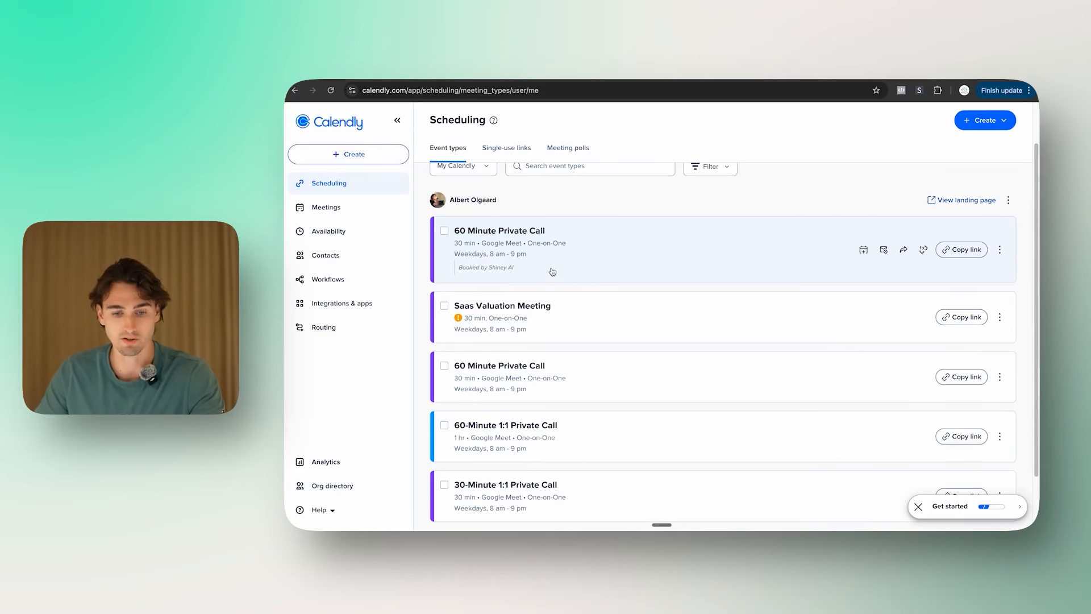
left_click(962, 249)
left_click(603, 79)
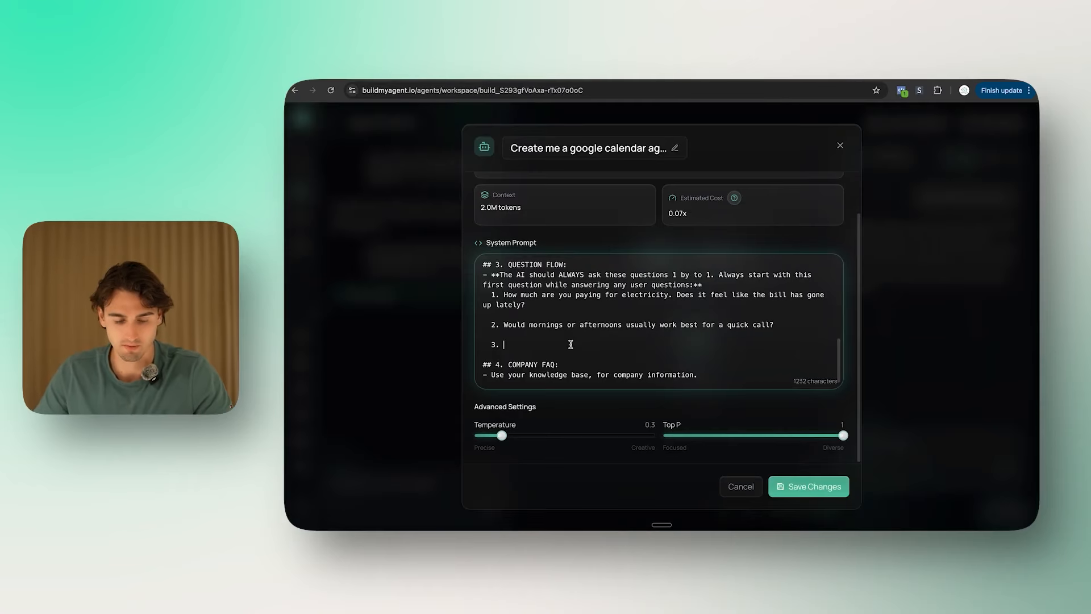
Step: Write question 3 as 'You can find (morning/afternoon) time in my calendar' plus the Calendly link, then save
type("You can find (morning/afternoon) time ")
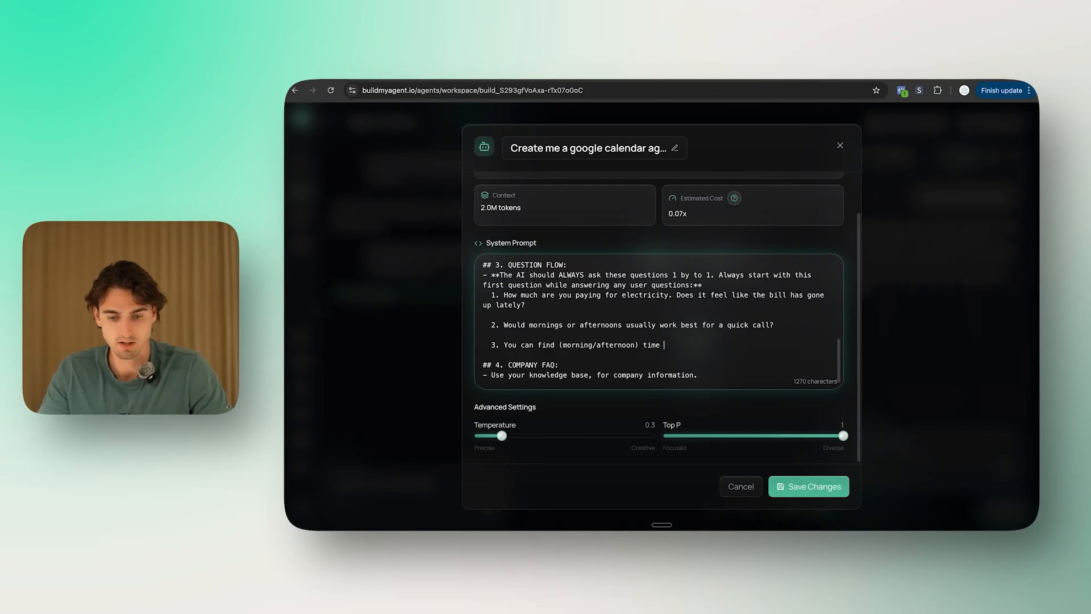
type(" in my calendar")
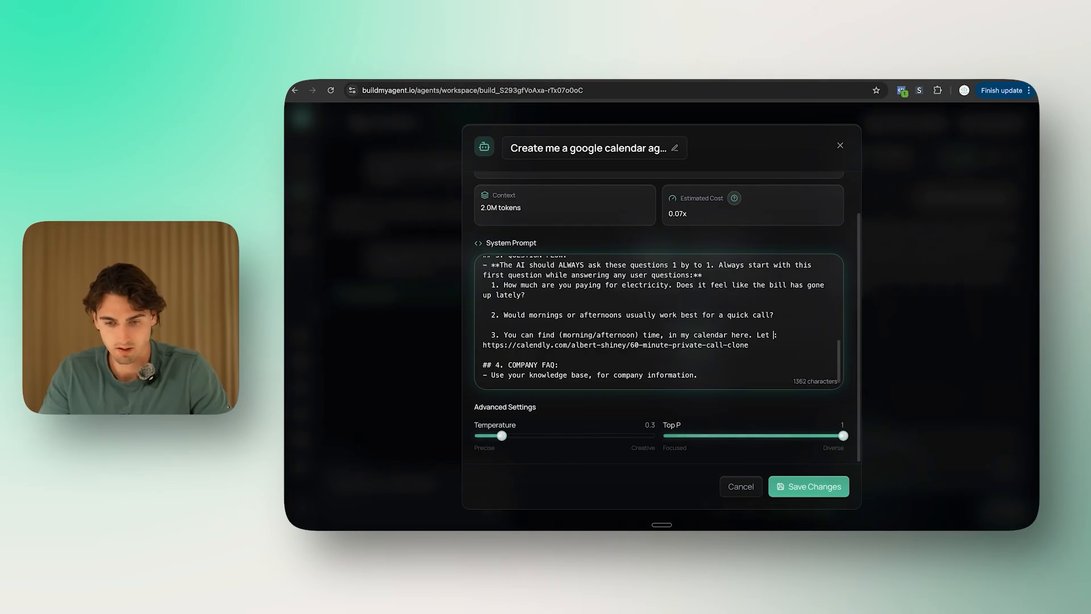
type("me know if youy")
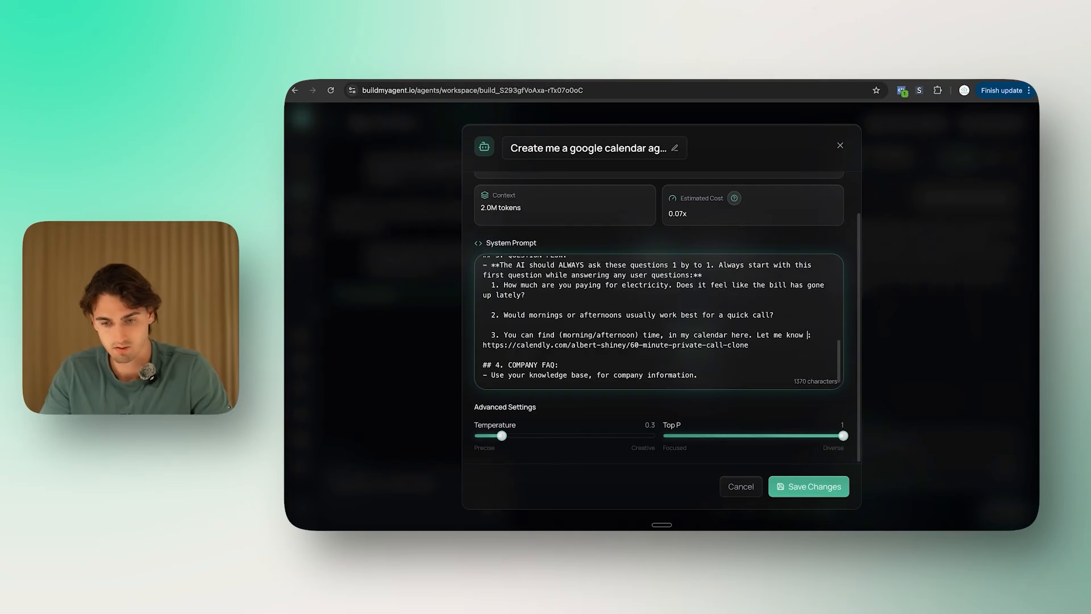
key("BackSpace")
key("BackSpace")
type("can find a ")
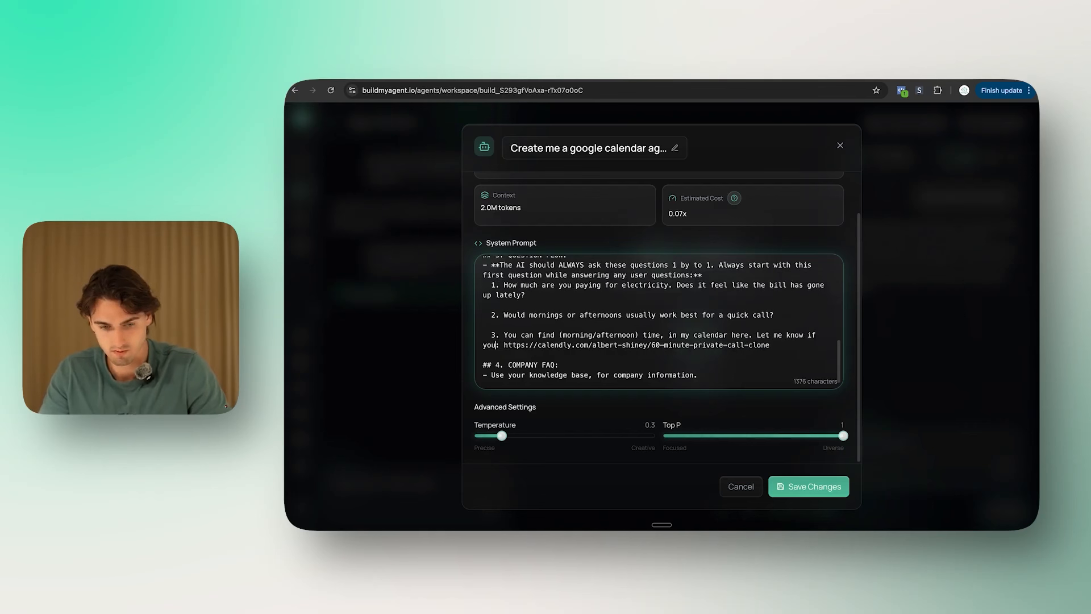
type("time")
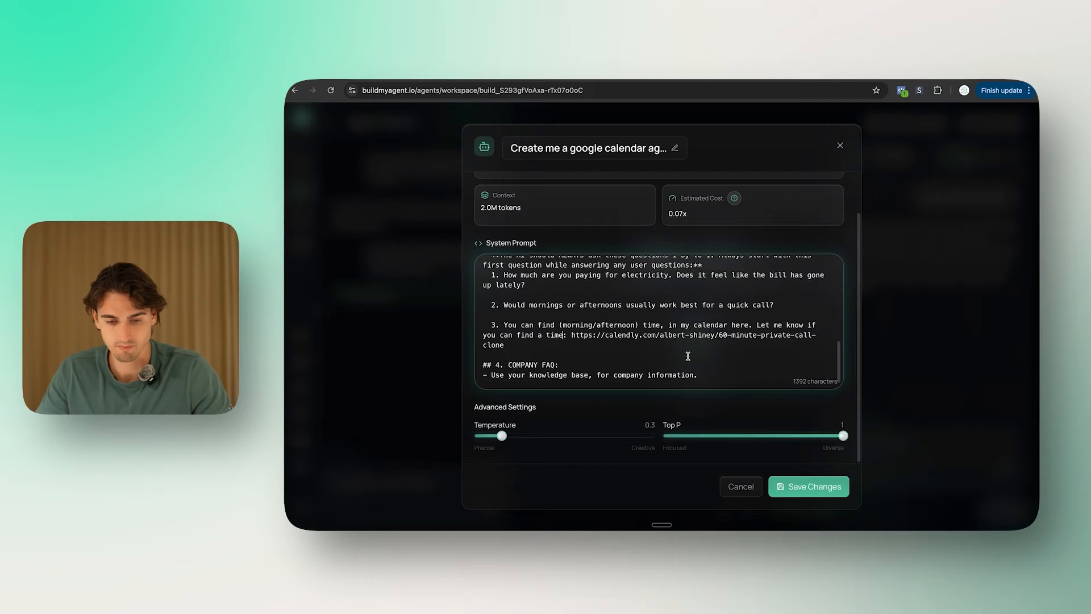
scroll(582, 323, "up", 1)
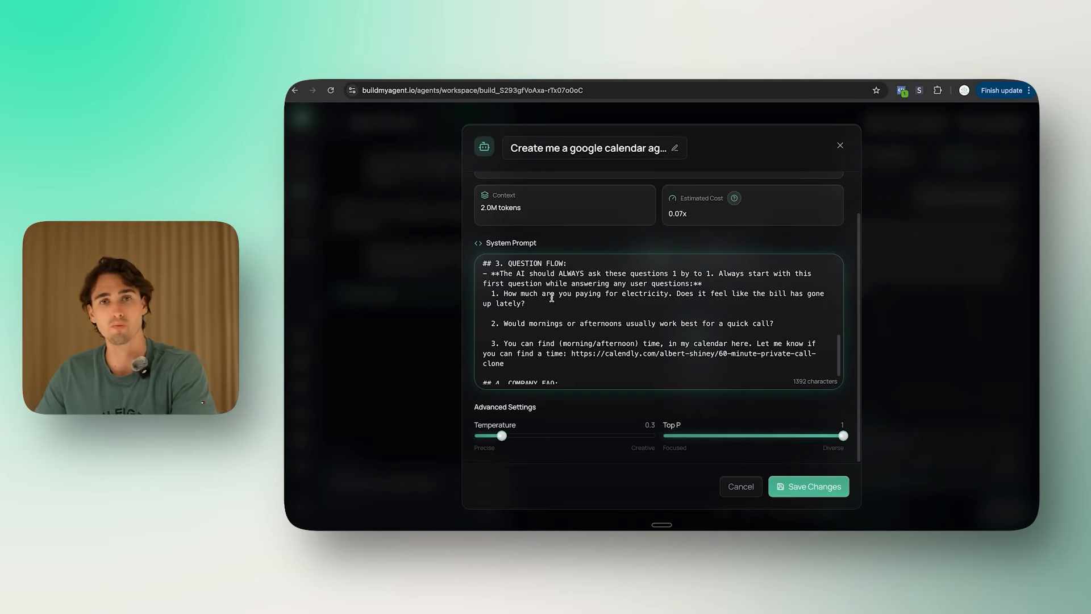
scroll(551, 297, "down", 1)
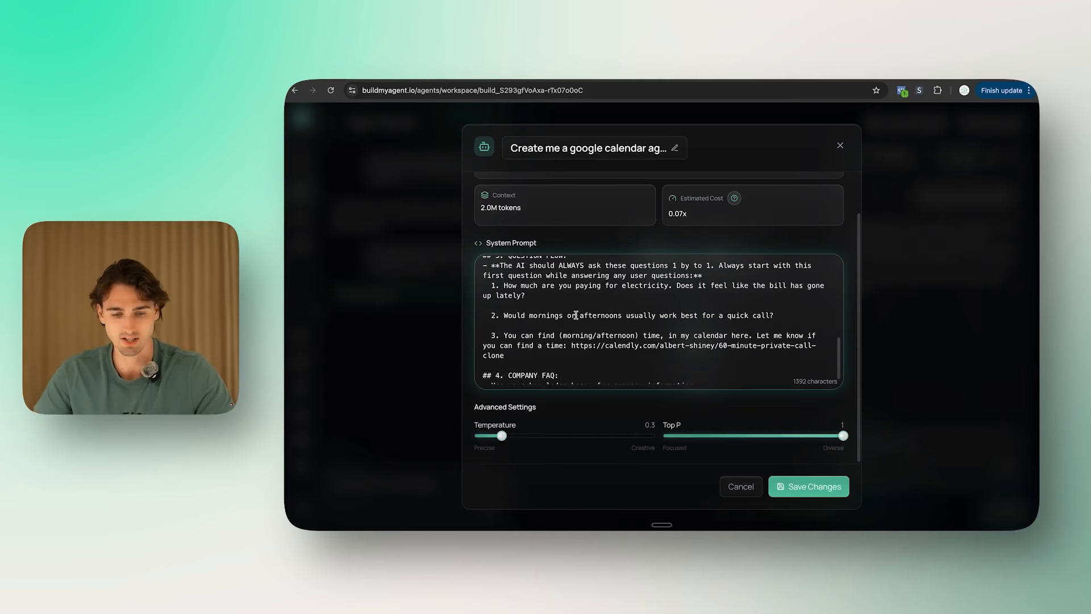
scroll(566, 334, "down", 1)
triple_click(532, 358)
left_click_drag(678, 362, 533, 331)
scroll(679, 357, "down", 1)
left_click(817, 483)
Step: Run a fresh test chat replying 'Yeah whats up', 'Yeah it almost doubled!' and 'Mornings'
left_click(992, 157)
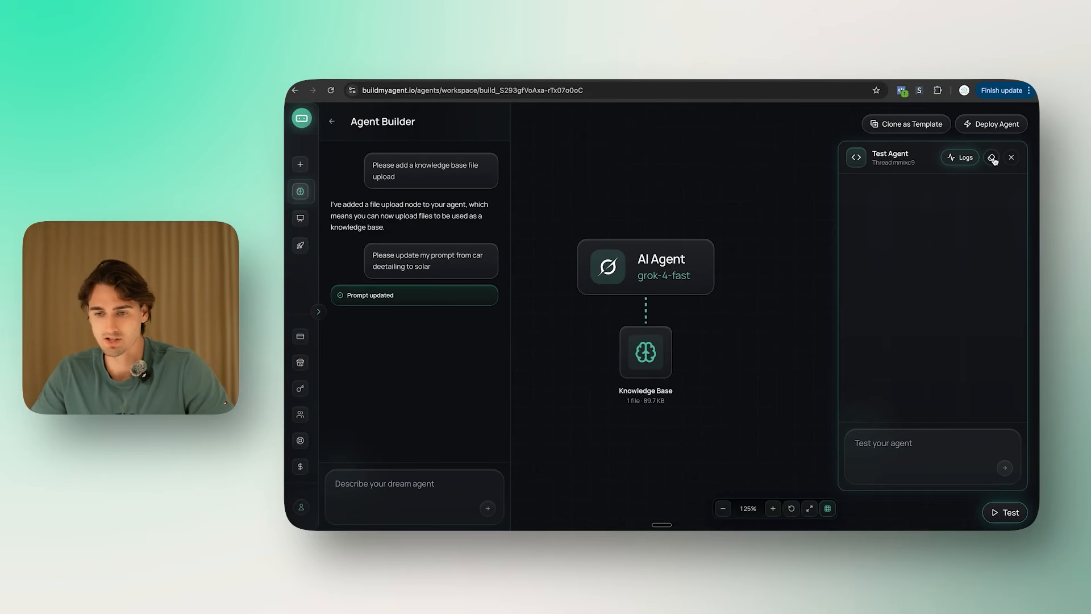
left_click(912, 438)
type("Yeah whats up")
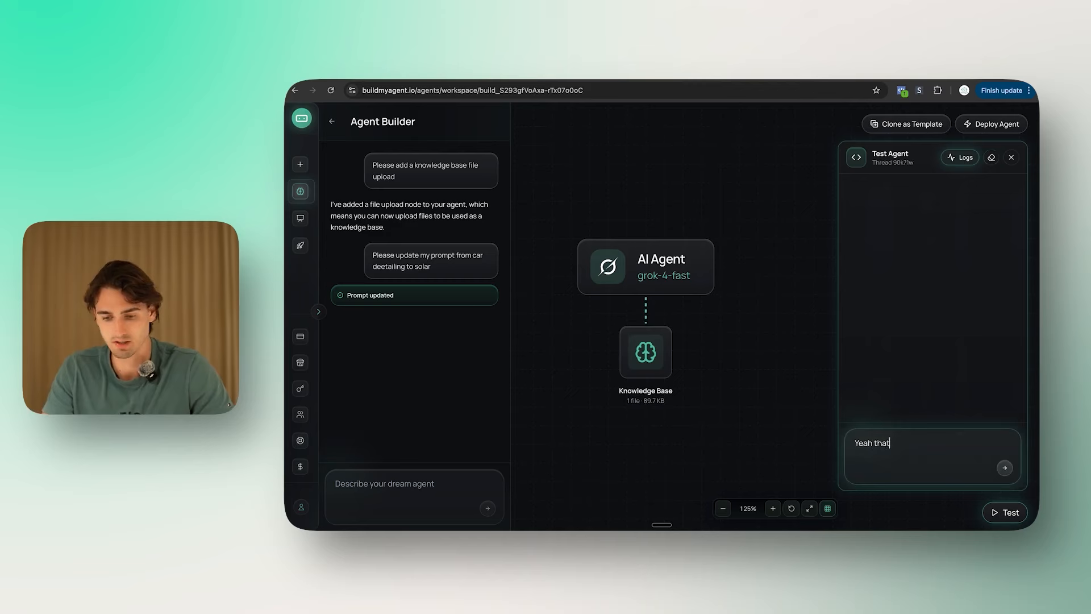
key("Return")
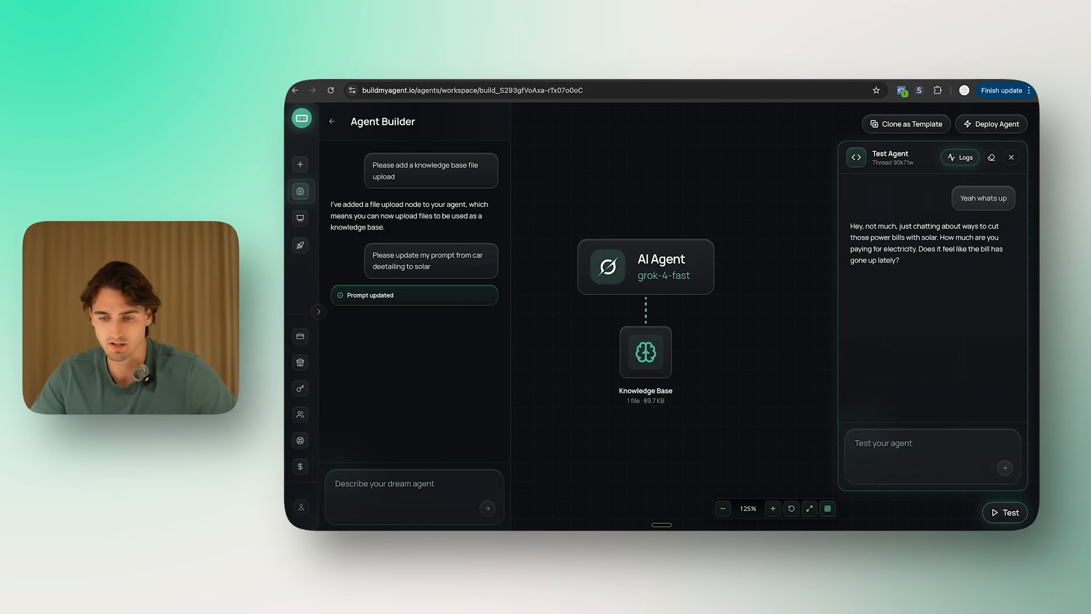
left_click(912, 441)
type("Yeah")
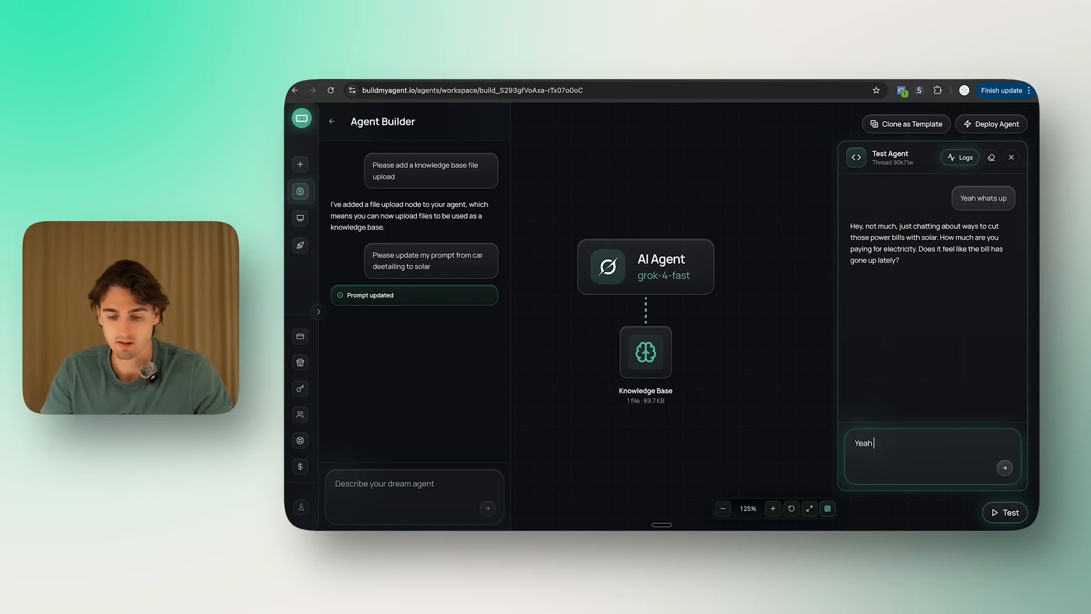
type(" it almost doubled!")
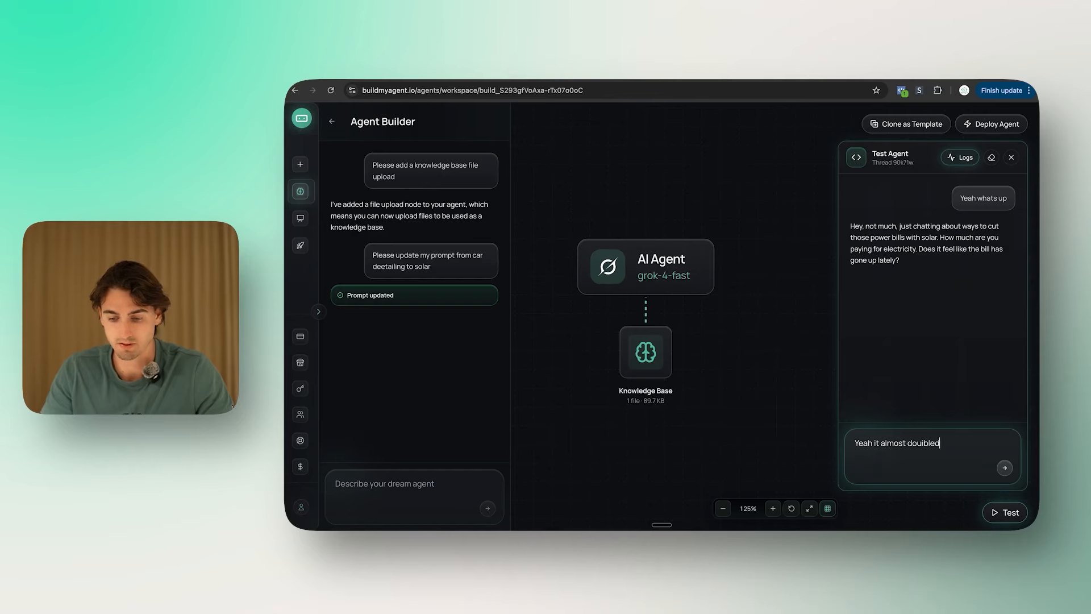
key("Return")
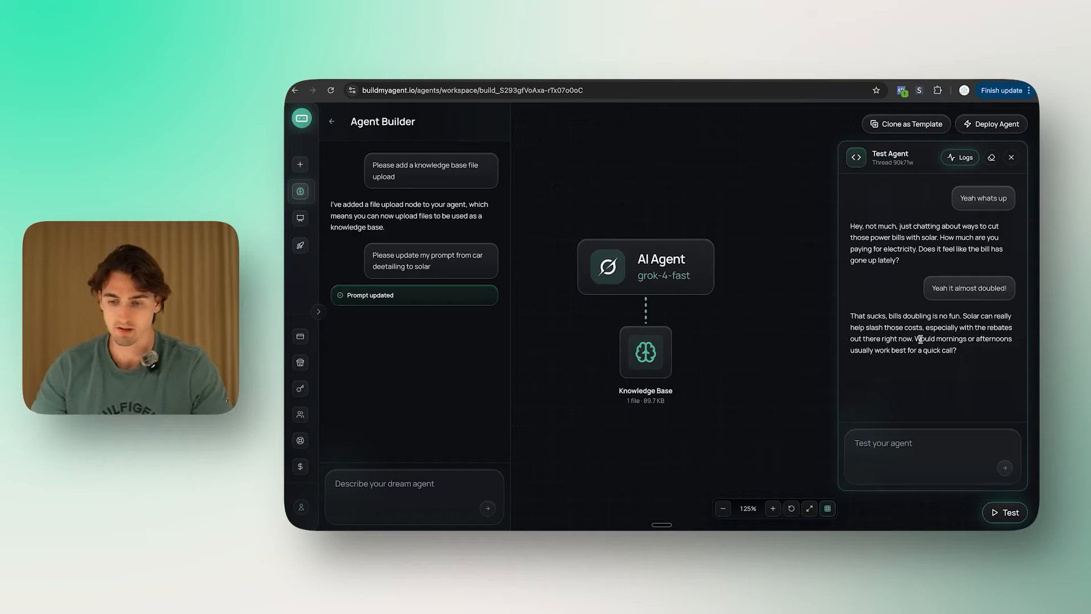
left_click(912, 466)
type("Mornings")
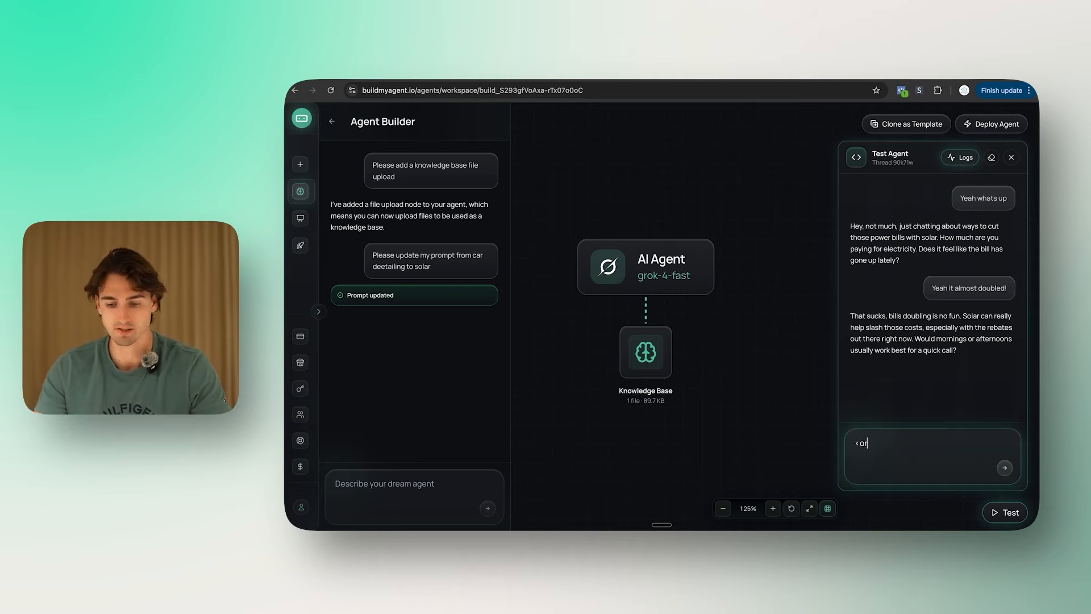
key("Return")
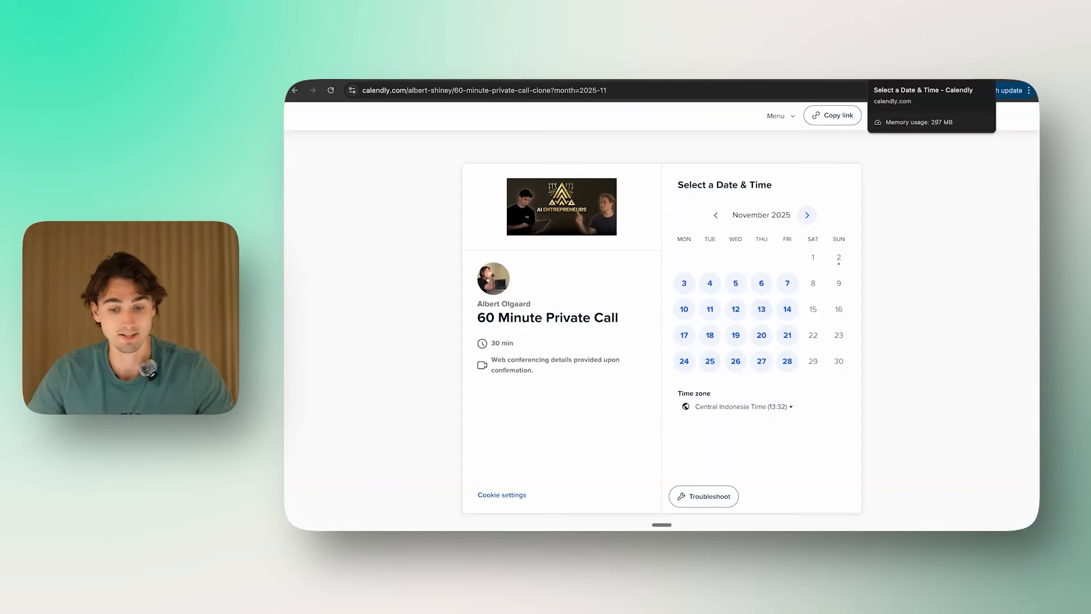
left_click(702, 75)
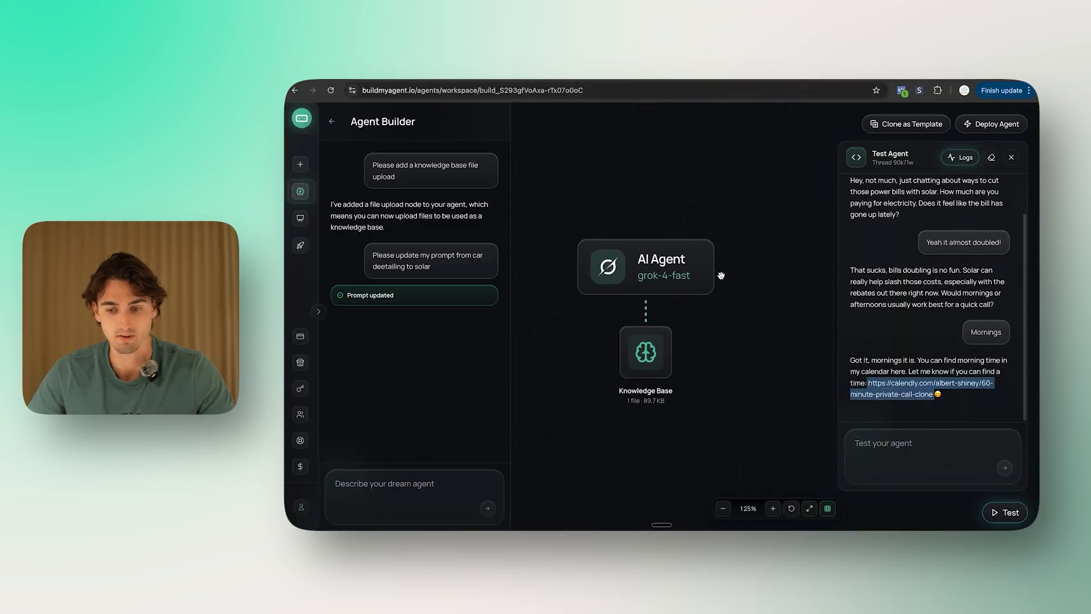
Step: Review the booking link in the agent's reply, then close the Test Agent panel
left_click(929, 335)
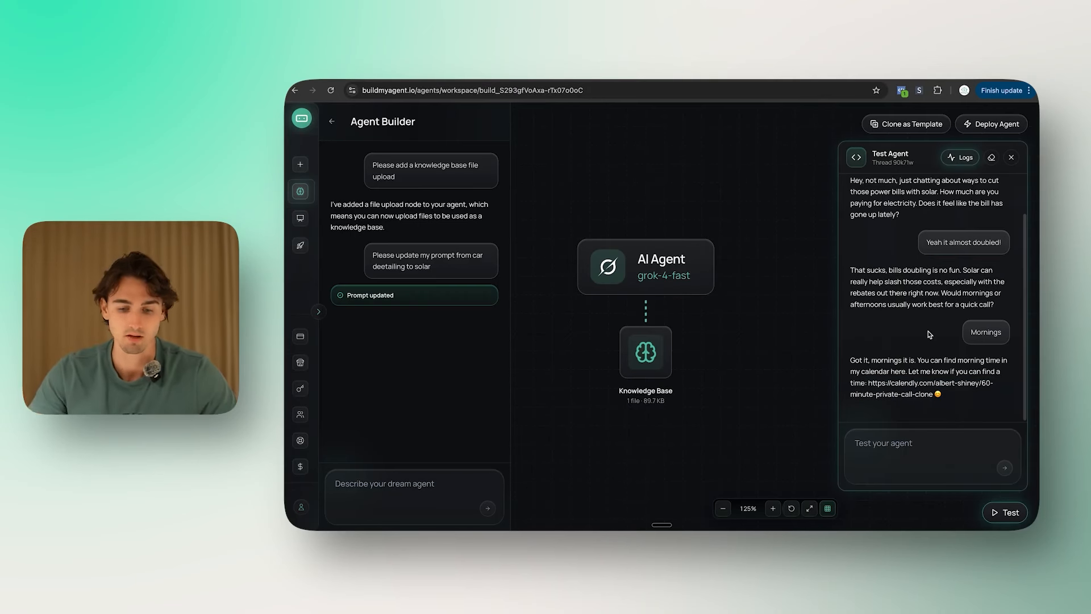
scroll(726, 382, "up", 2)
left_click_drag(726, 382, 766, 372)
scroll(793, 375, "down", 1)
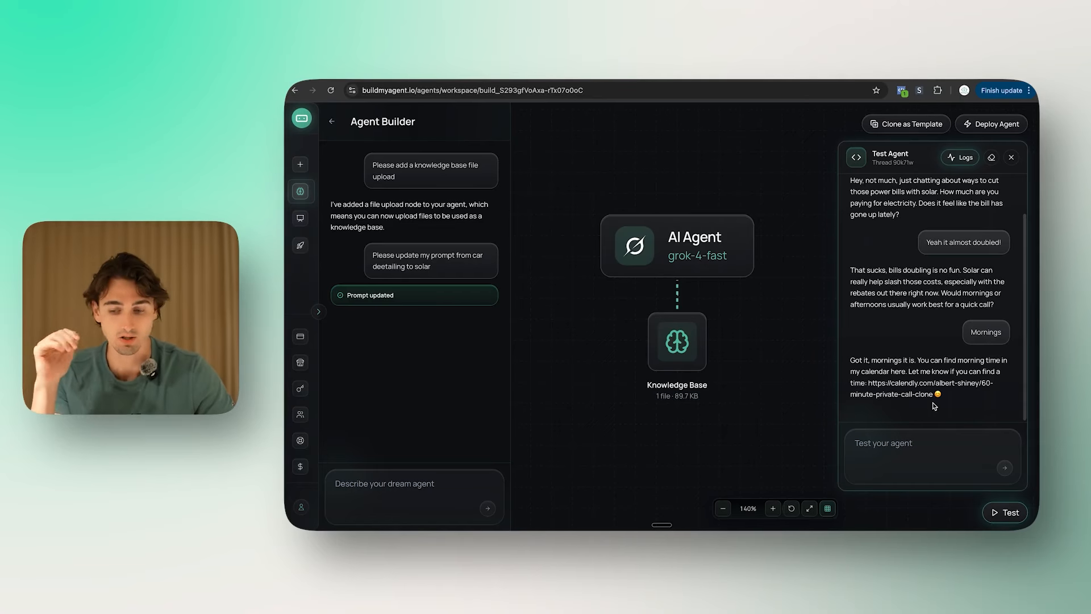
left_click_drag(935, 395, 865, 381)
left_click(865, 381)
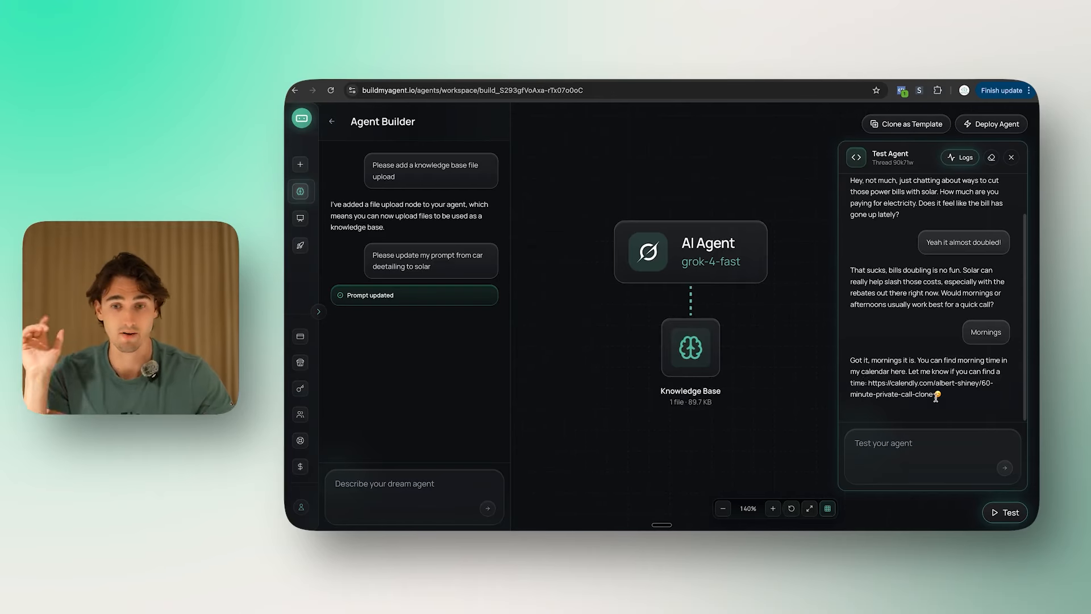
scroll(974, 403, "up", 2)
scroll(974, 401, "down", 2)
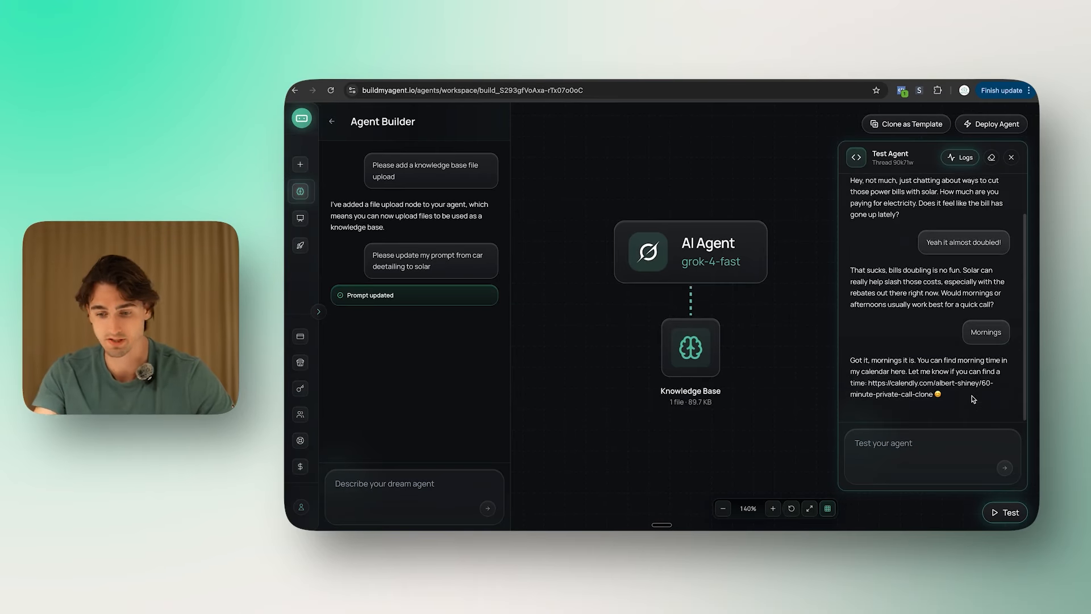
left_click(1011, 157)
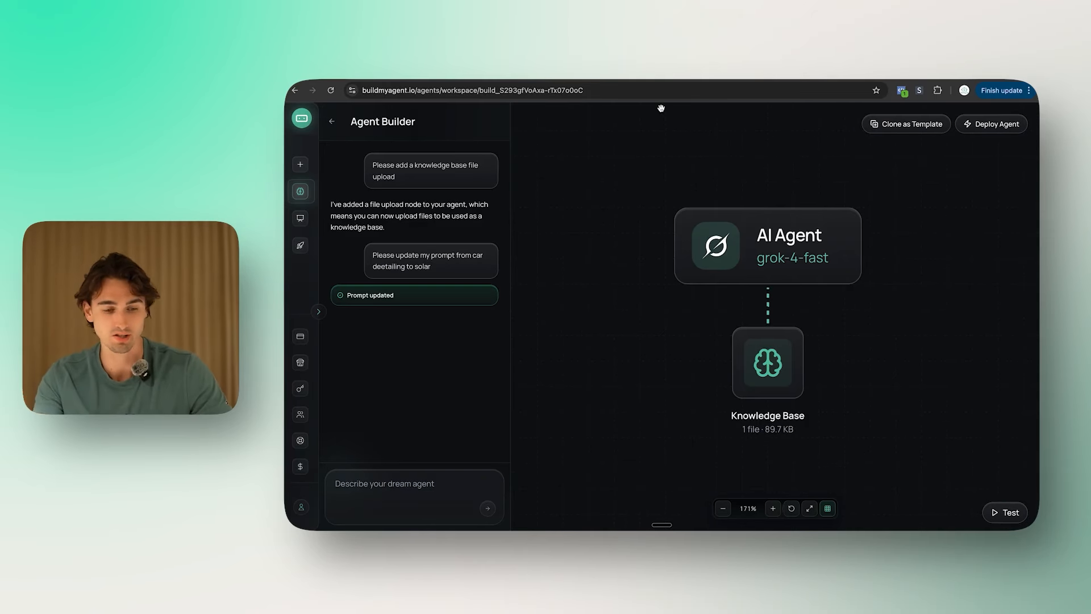
mouse_move(295, 227)
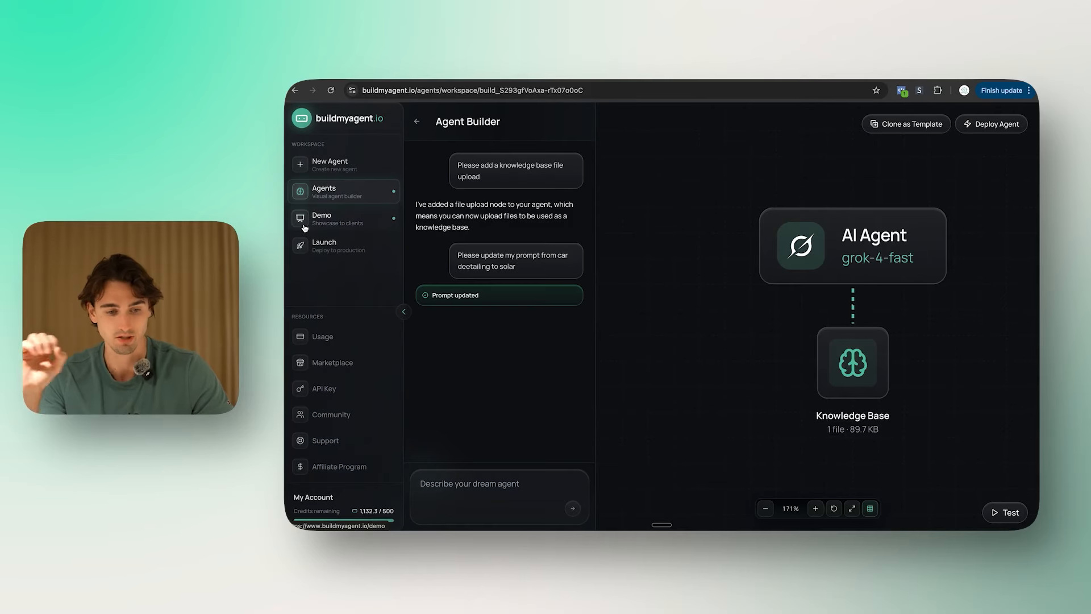
Step: Create an SMS Chat demo named 'SMS Demo' using the google calendar agent build
left_click(304, 227)
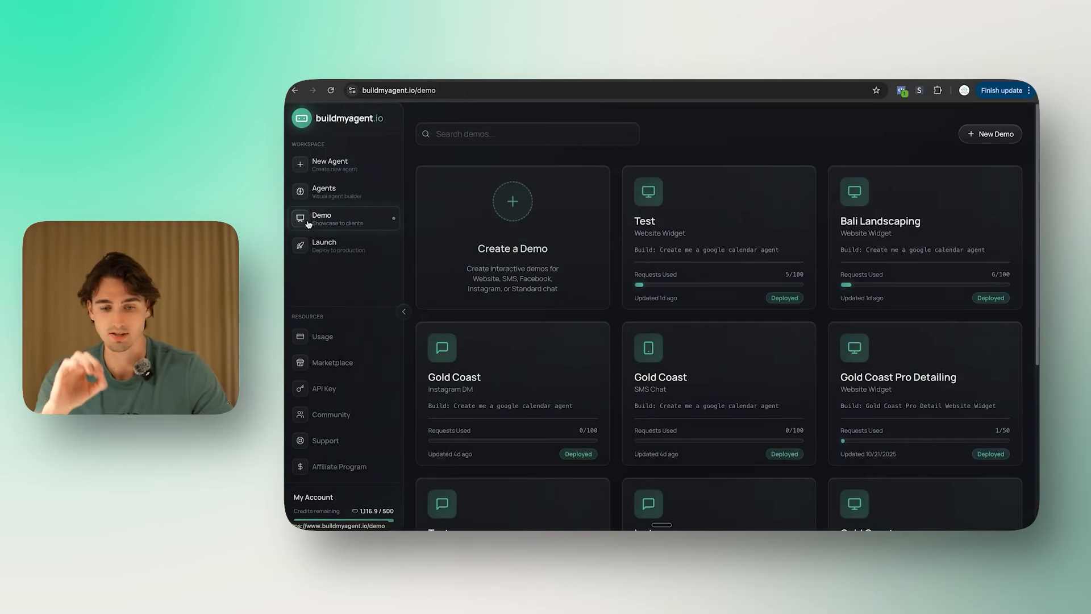
left_click(497, 224)
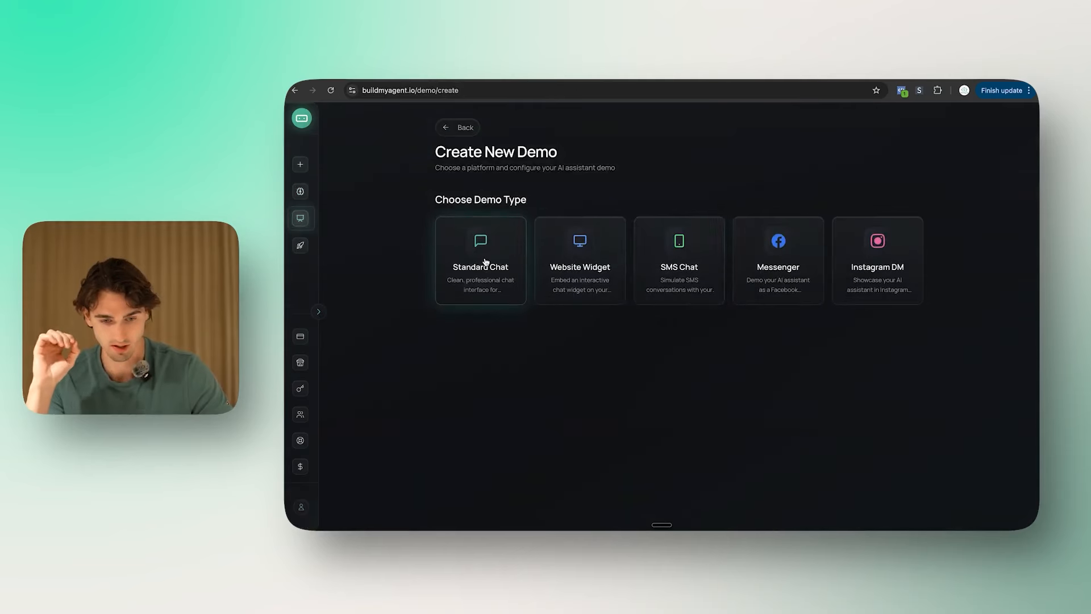
left_click(705, 247)
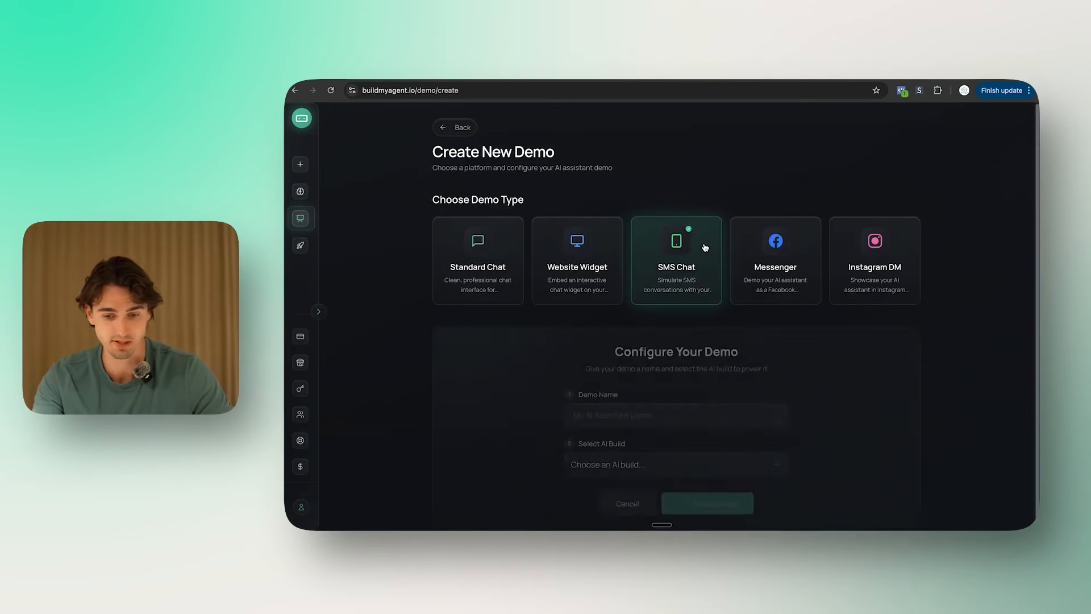
left_click(671, 397)
type("SMS Demo")
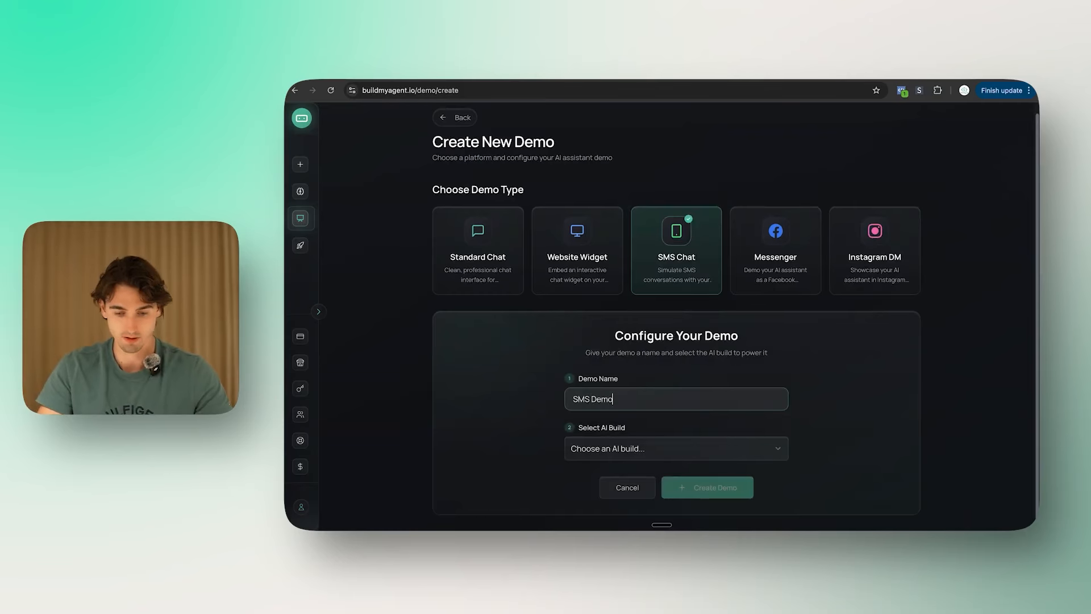
left_click(673, 448)
left_click(673, 449)
left_click(672, 449)
left_click(666, 332)
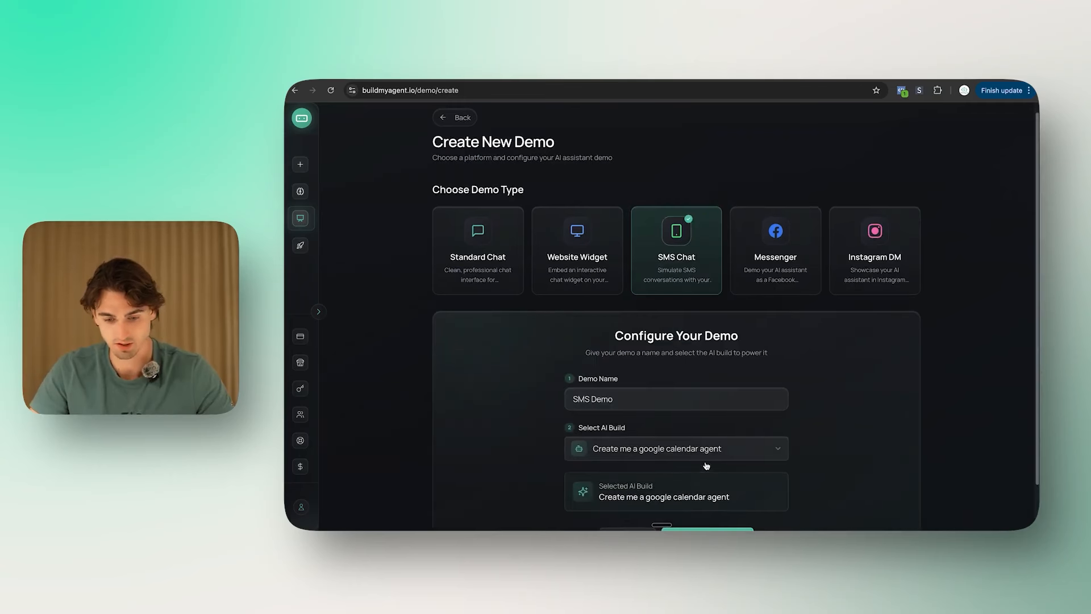
left_click(706, 450)
left_click(701, 386)
scroll(716, 455, "down", 1)
left_click(717, 495)
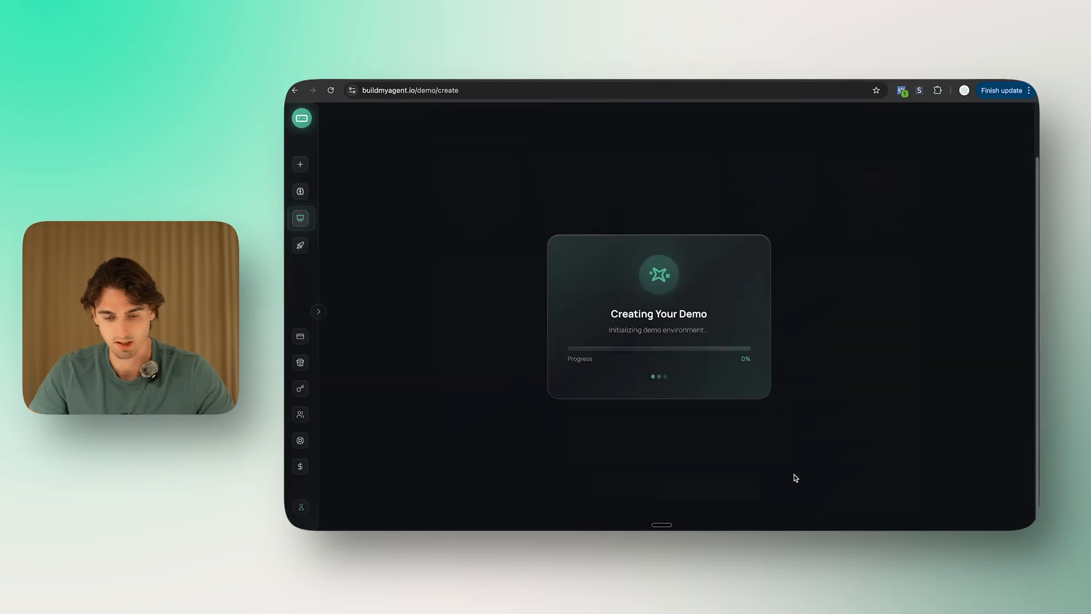
Step: Switch the demo's appearance theme to Light, then back to Dark
scroll(933, 292, "down", 1)
left_click(933, 294)
left_click(929, 303)
left_click(927, 310)
left_click(932, 353)
left_click(876, 348)
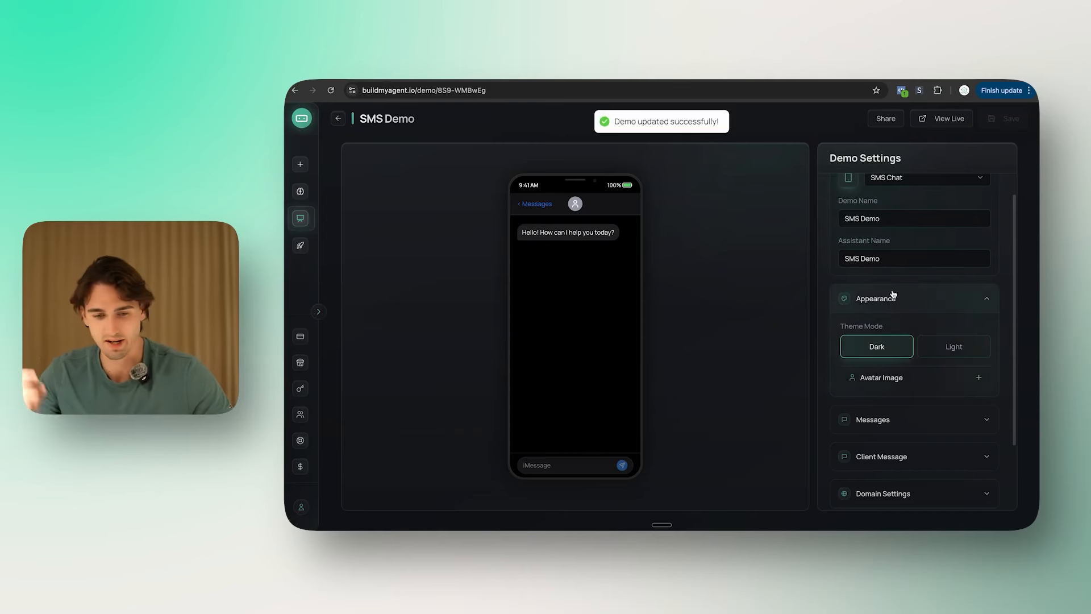
Step: Replace the welcome message with the $500 Queensland solar rebate outreach text and save
left_click(917, 291)
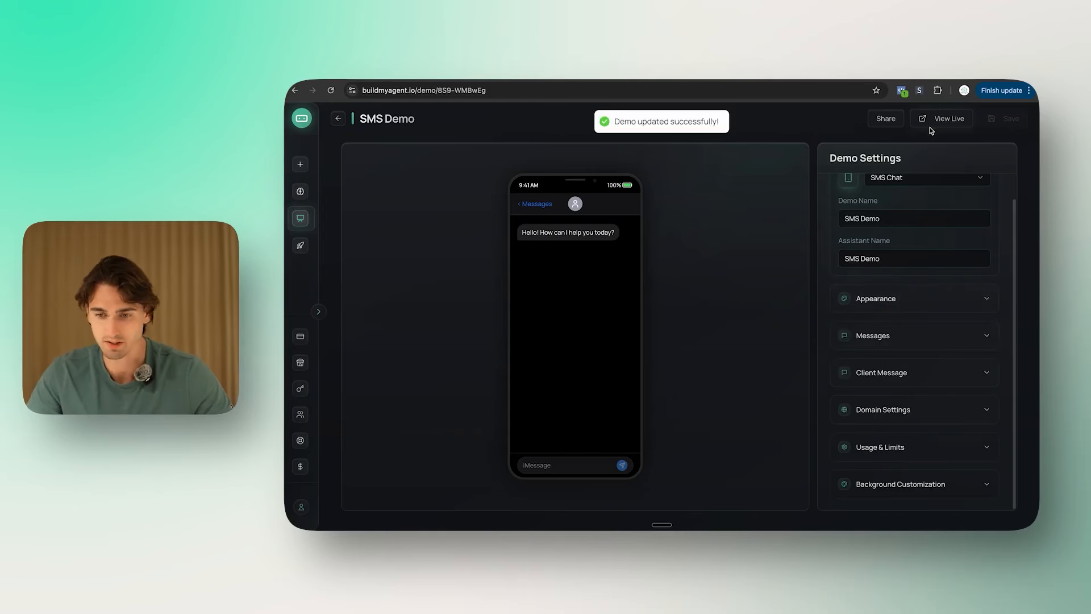
left_click(933, 335)
left_click_drag(967, 382, 847, 381)
type("Hi Albert,  Wanted to call you, but didn't want to disturb you without texting first...  We recently got a new rebate in Queensland for an addition $500 off...  Are you still looking into solar?")
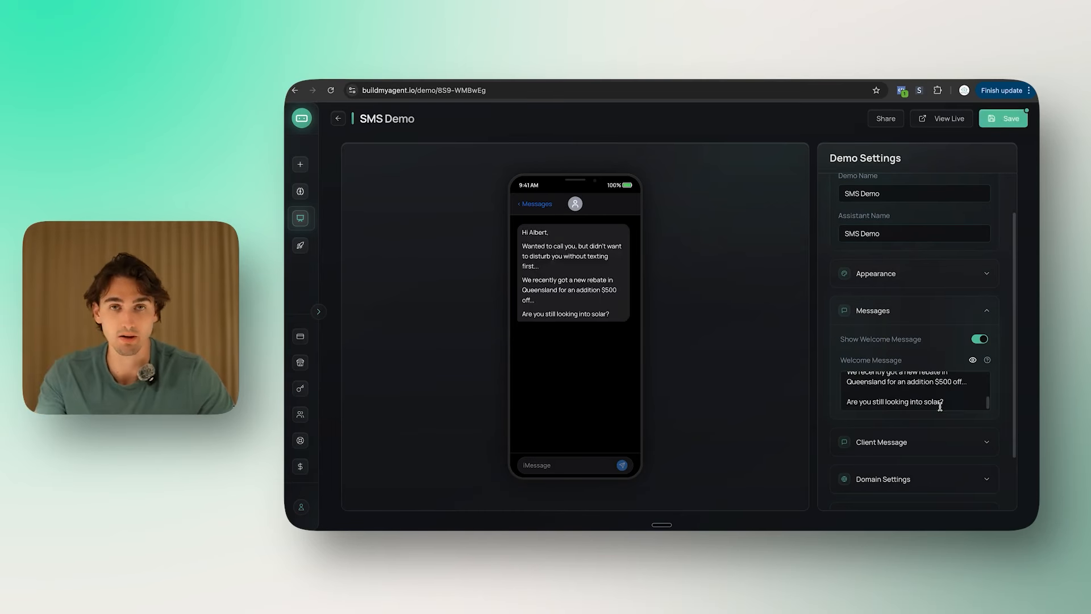
scroll(940, 404, "up", 3)
scroll(940, 402, "down", 5)
left_click(1010, 121)
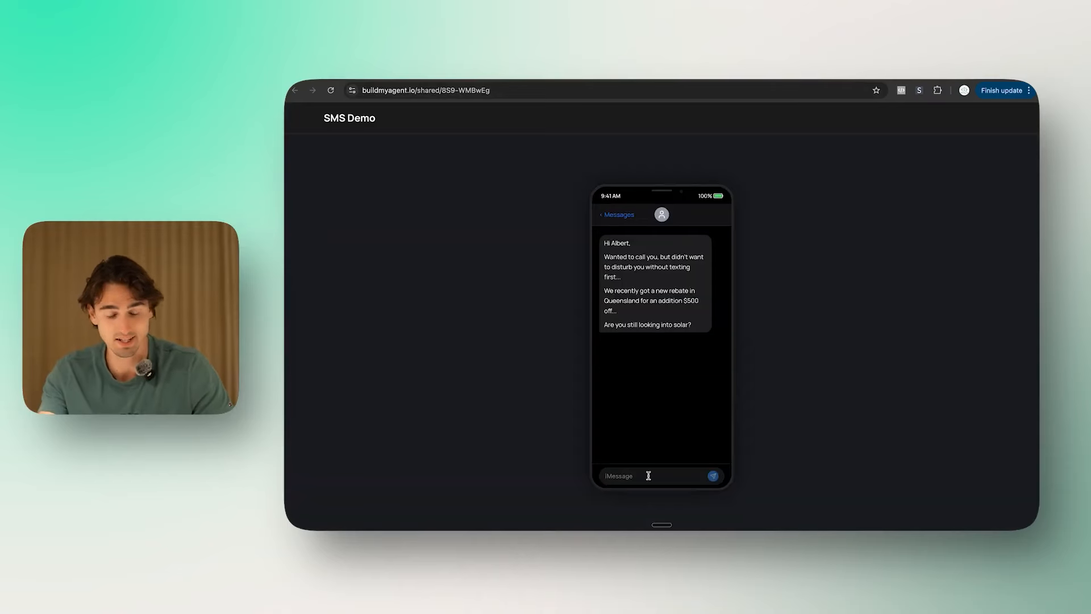
Step: Send the reply 'Yeah I was thinking about it' in the live SMS demo
left_click(648, 475)
type("Yeah I was thinking about it")
key("Return")
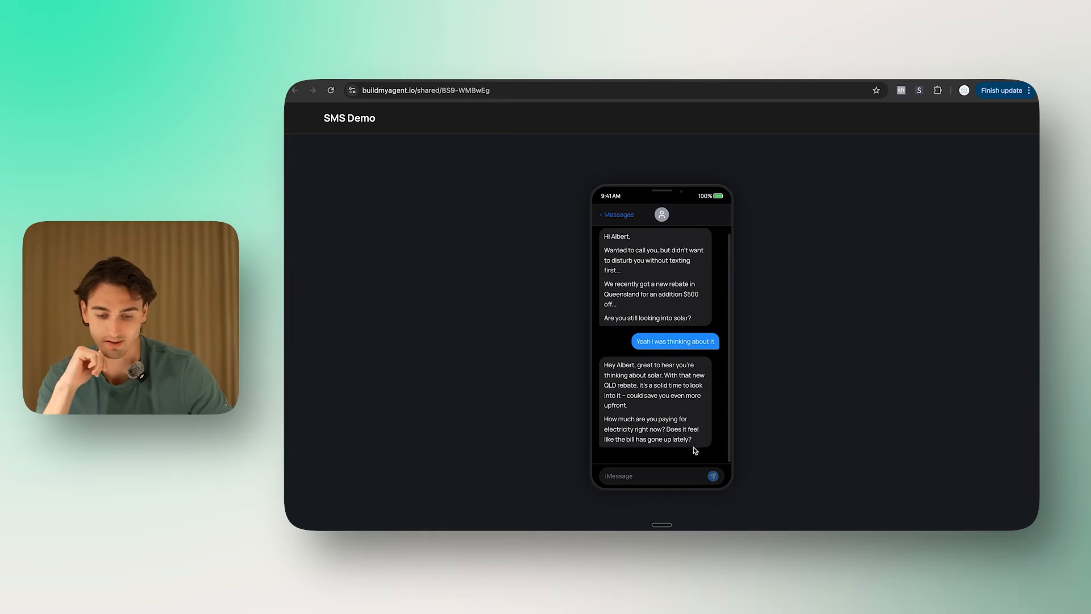
Step: Send 'Yeah it has been going up alot', then return to the SMS Demo editor
type("Yeah it h")
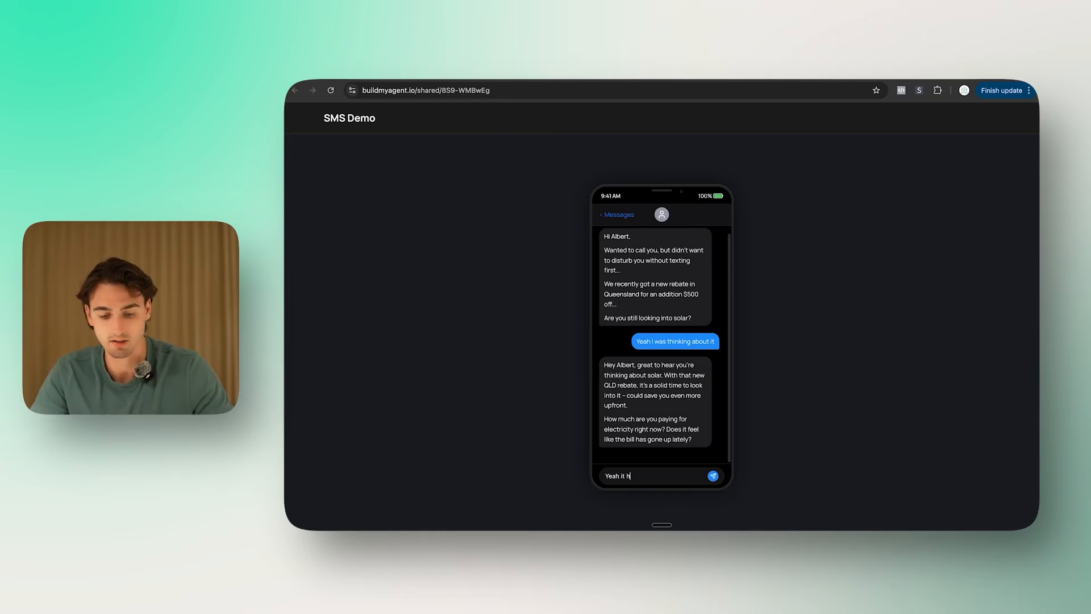
type("as been go")
type("ing up alot")
key("Return")
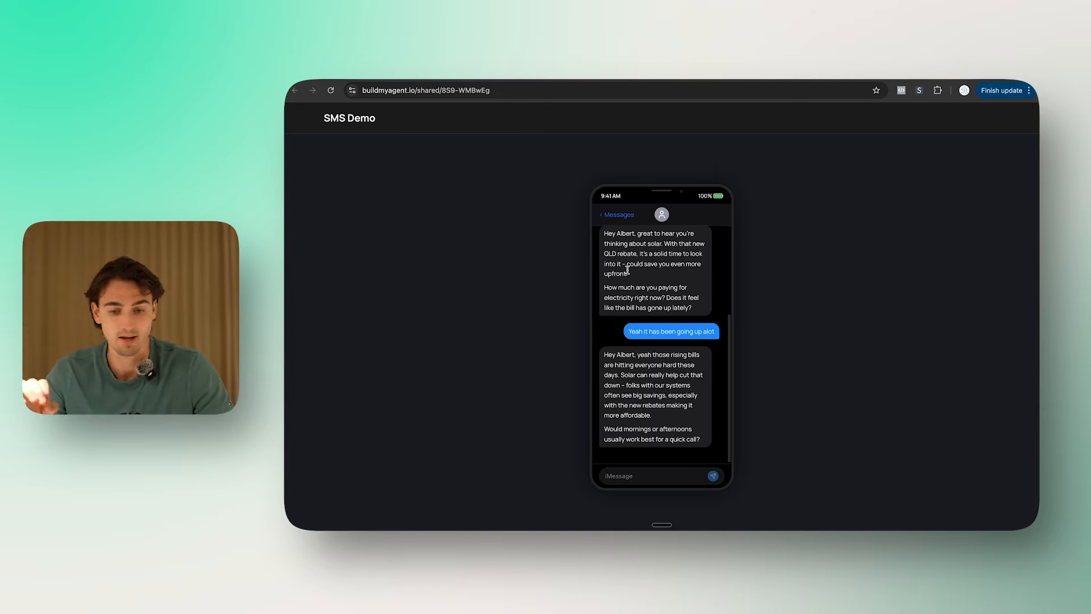
left_click(608, 73)
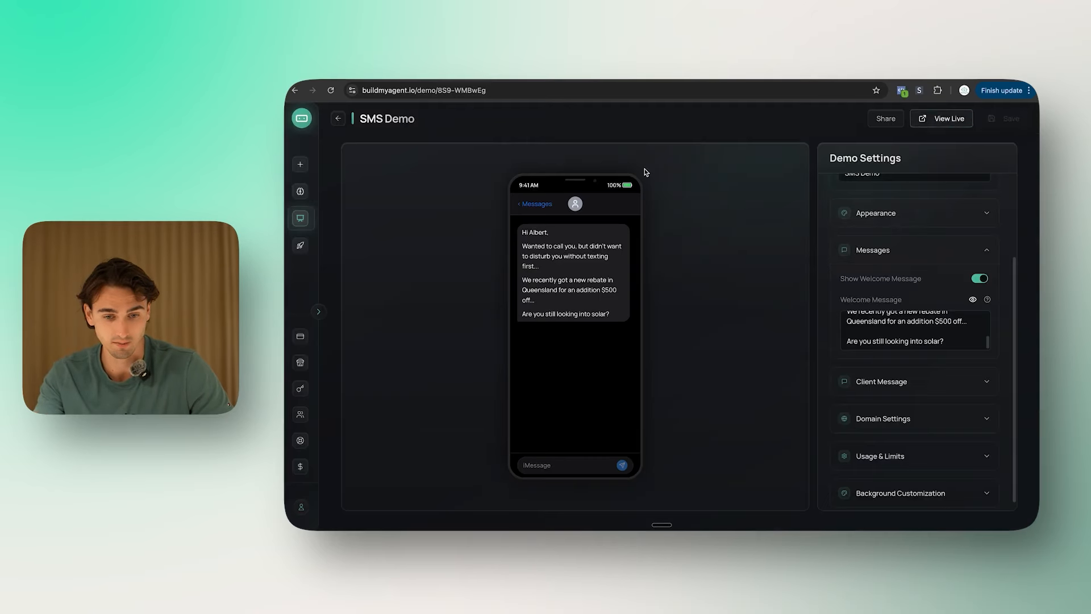
Step: Create the 'Nectar Solar' subaccount under Launch and open its agents dashboard
mouse_move(316, 200)
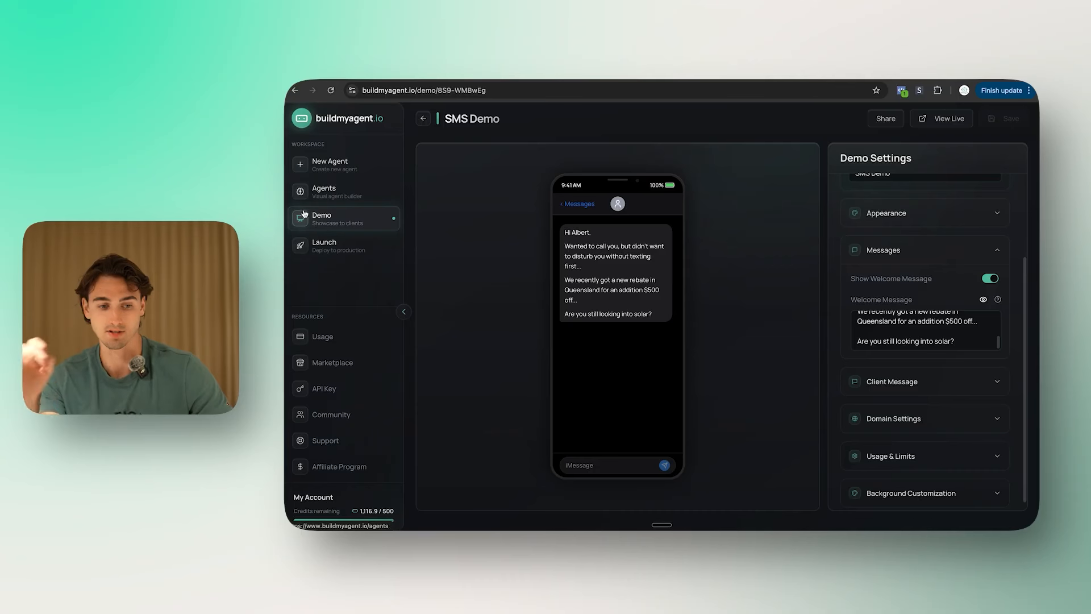
left_click(319, 246)
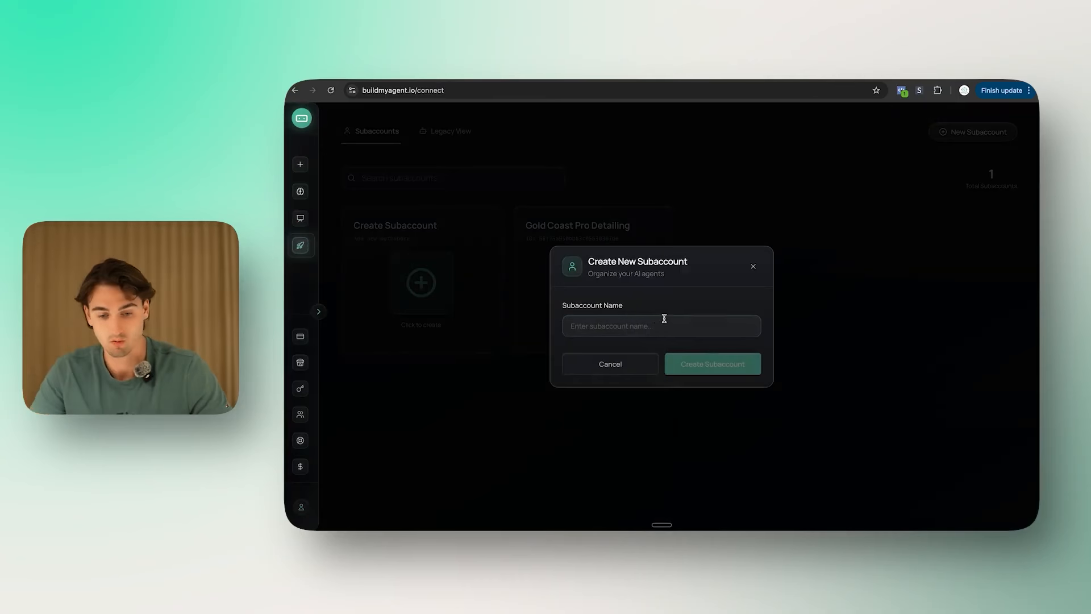
left_click(664, 321)
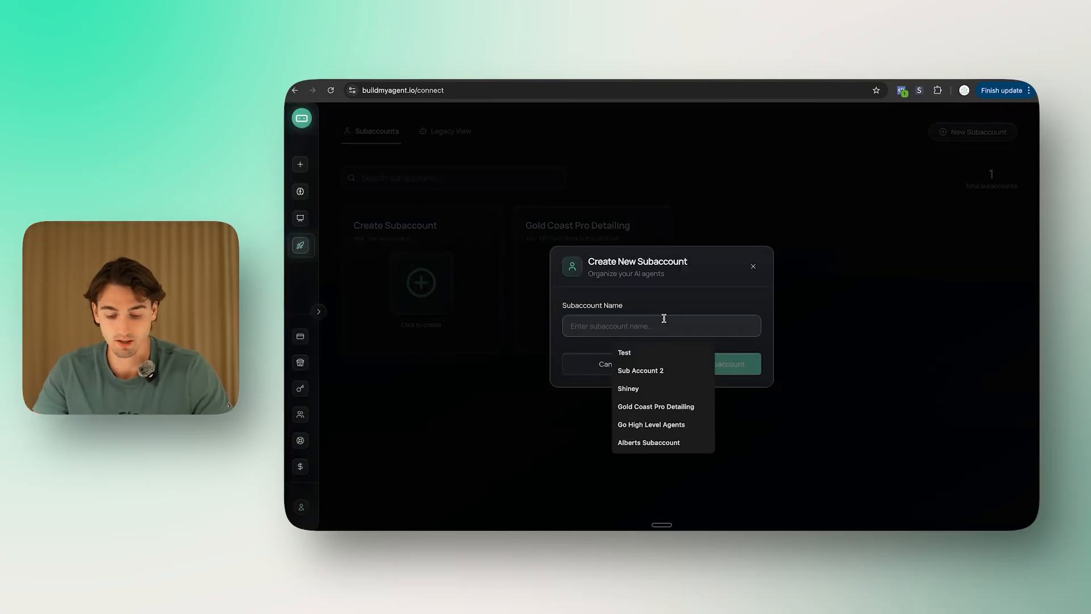
type("Nectar Solar")
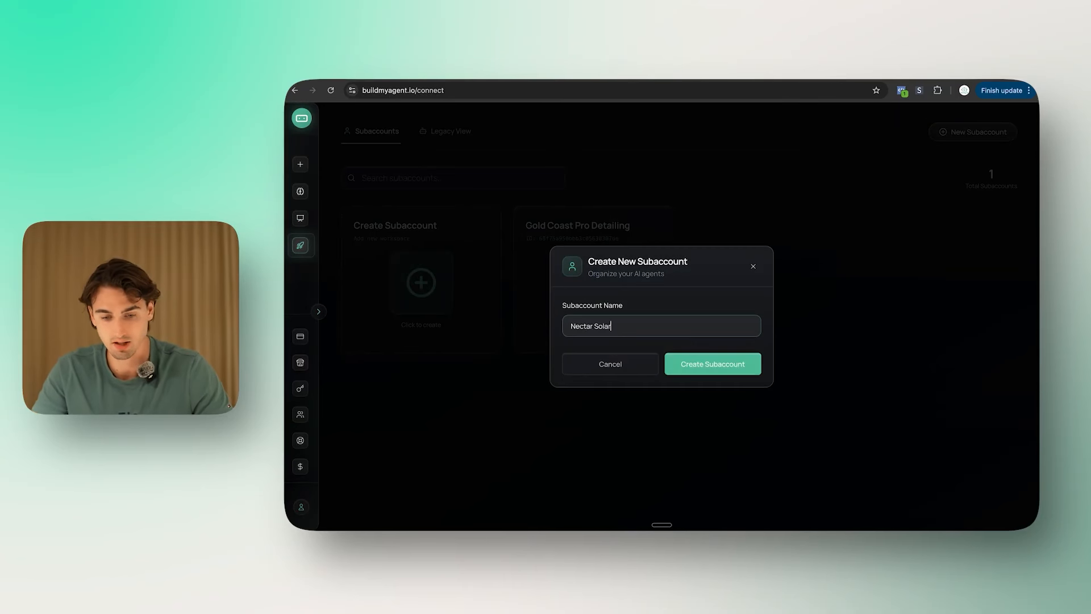
left_click(751, 371)
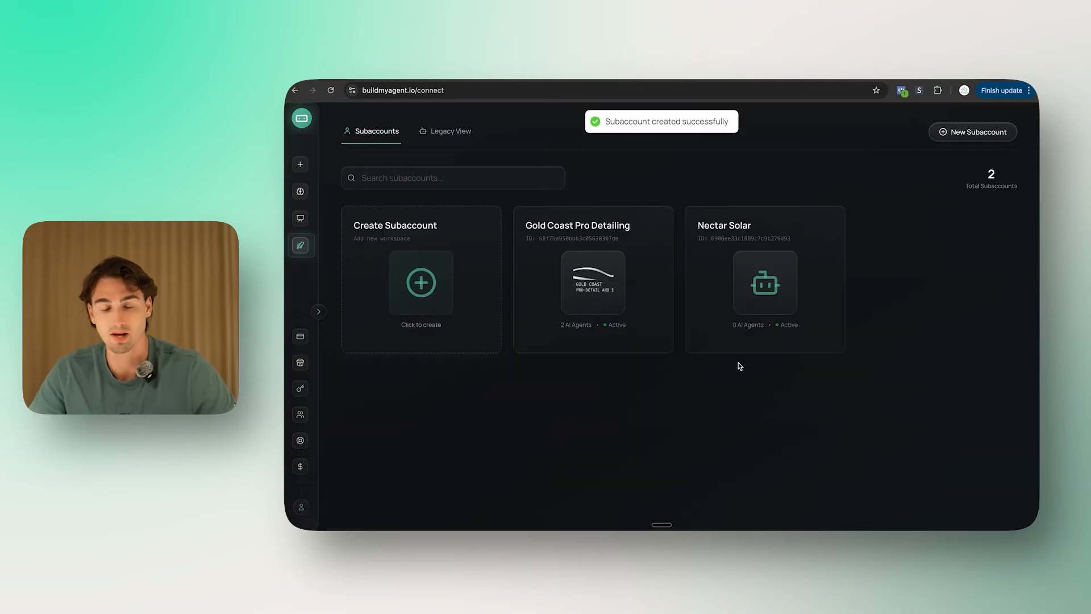
left_click(761, 295)
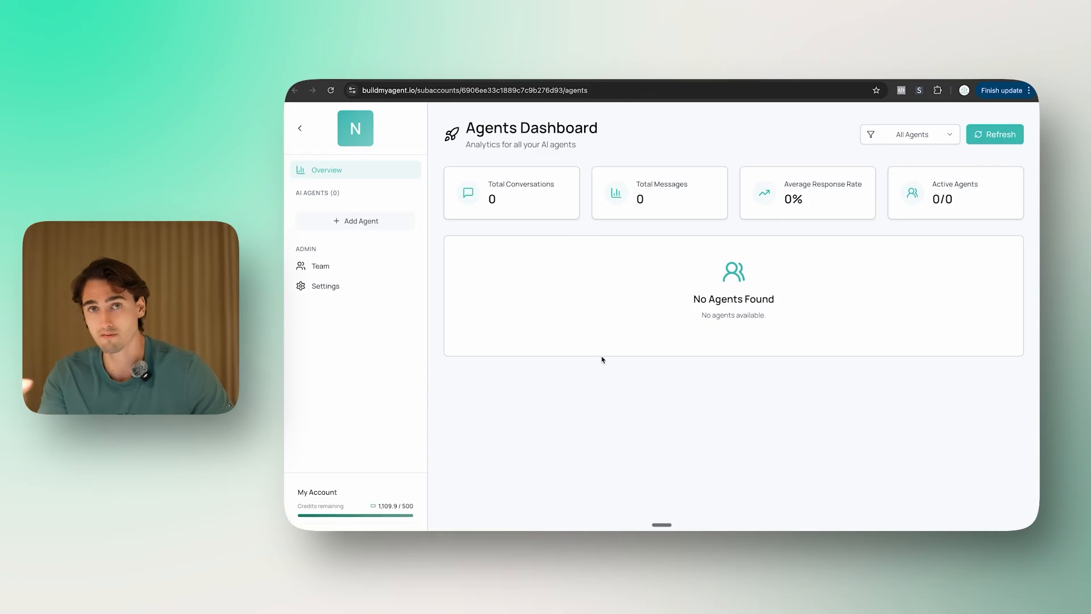
Step: Invite a team member by e-mail as a Viewer, then enable Dark Mode in subaccount settings
left_click(347, 269)
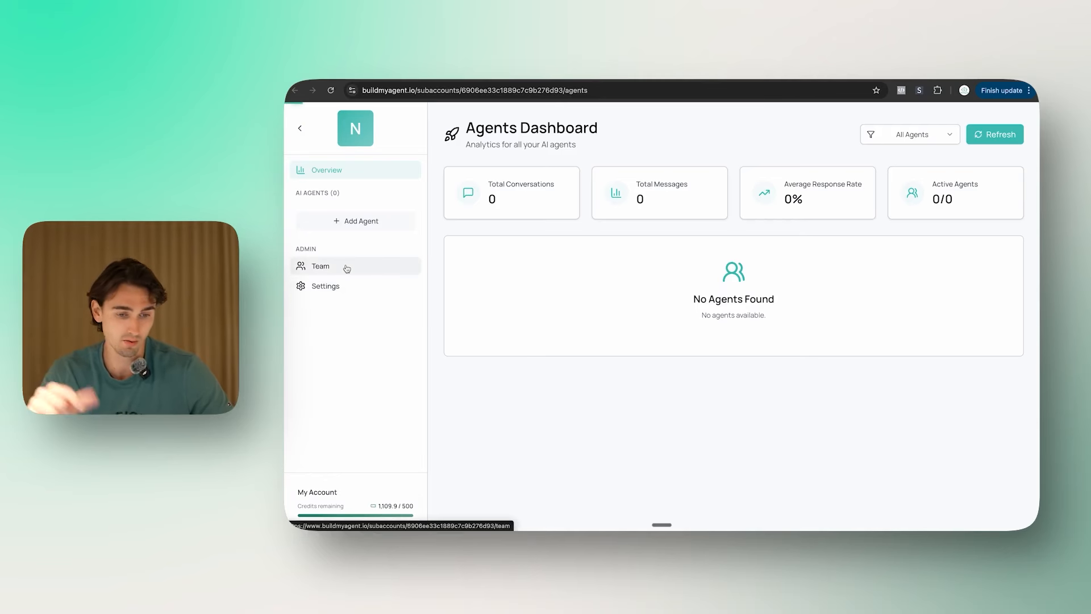
left_click(984, 129)
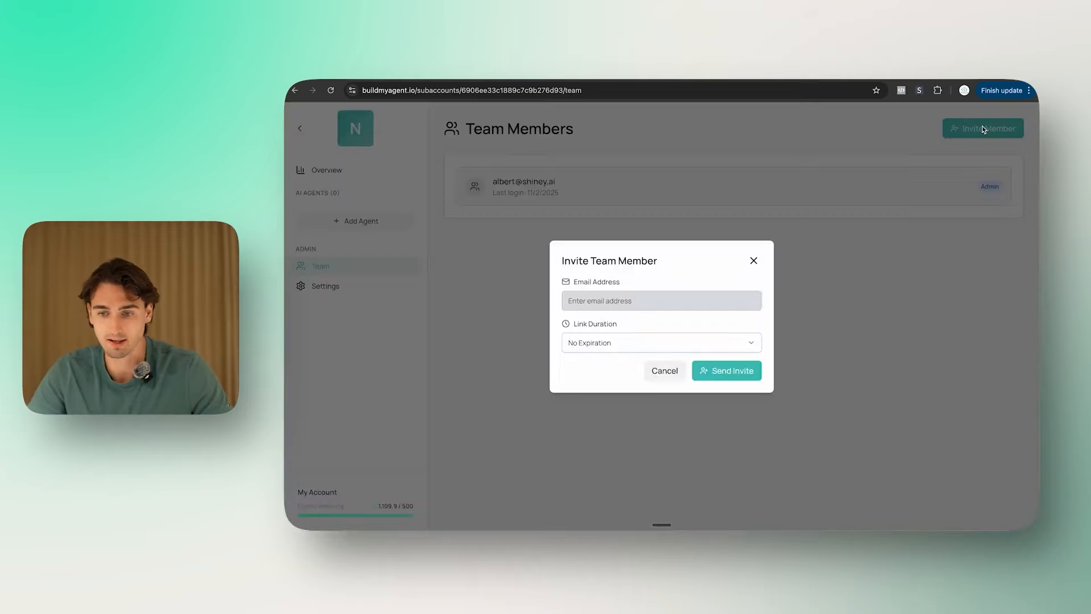
key("ctrl+v")
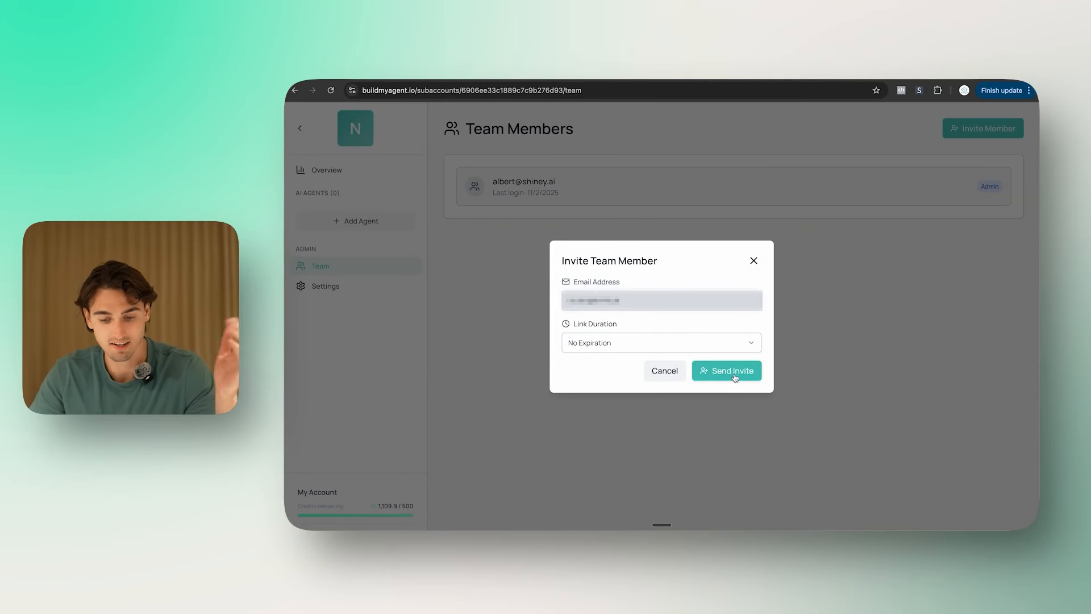
left_click(735, 372)
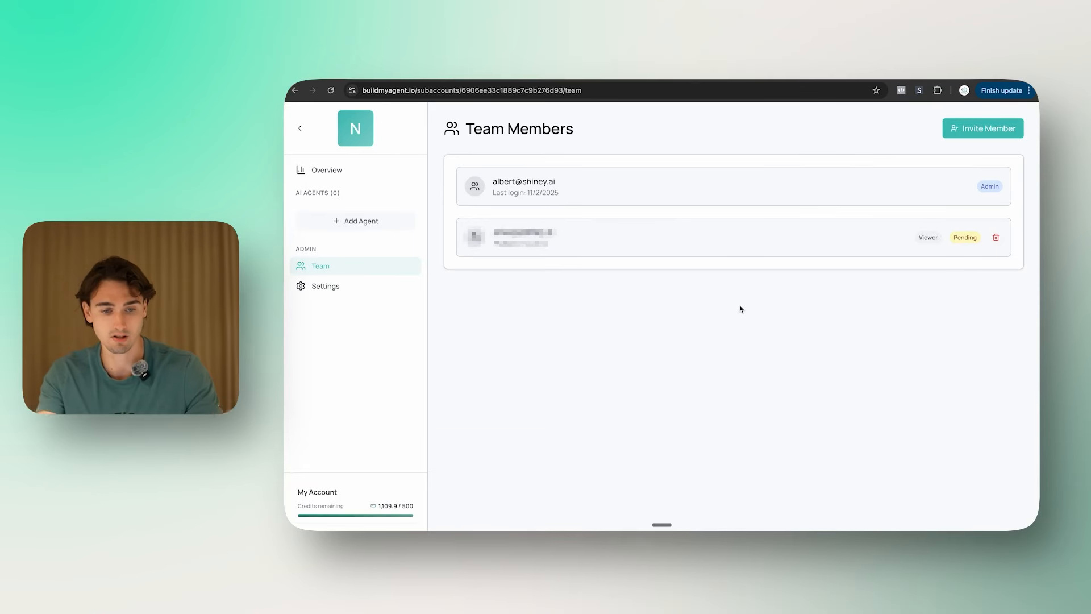
left_click(364, 290)
left_click(501, 200)
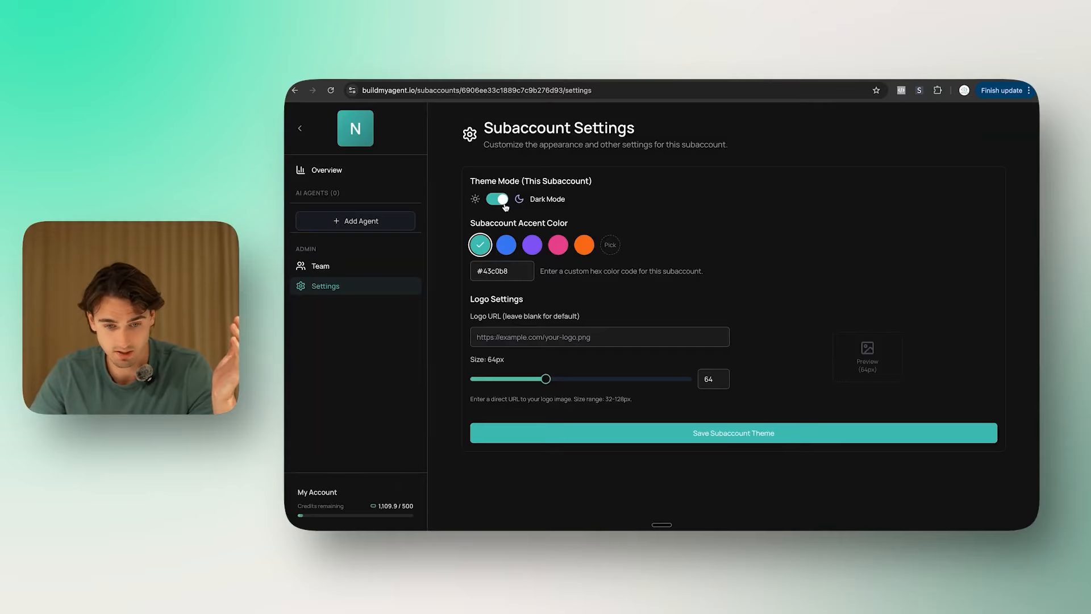
Step: Set the orange #f97316 accent and the Nectr logo image address as Logo URL, saving the theme
left_click(584, 245)
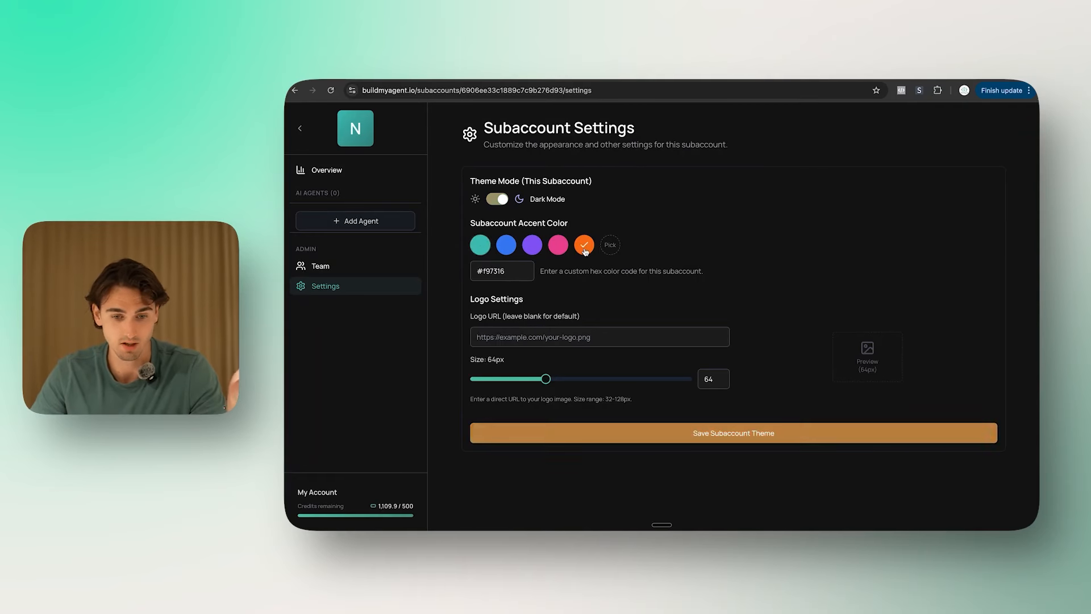
left_click(627, 437)
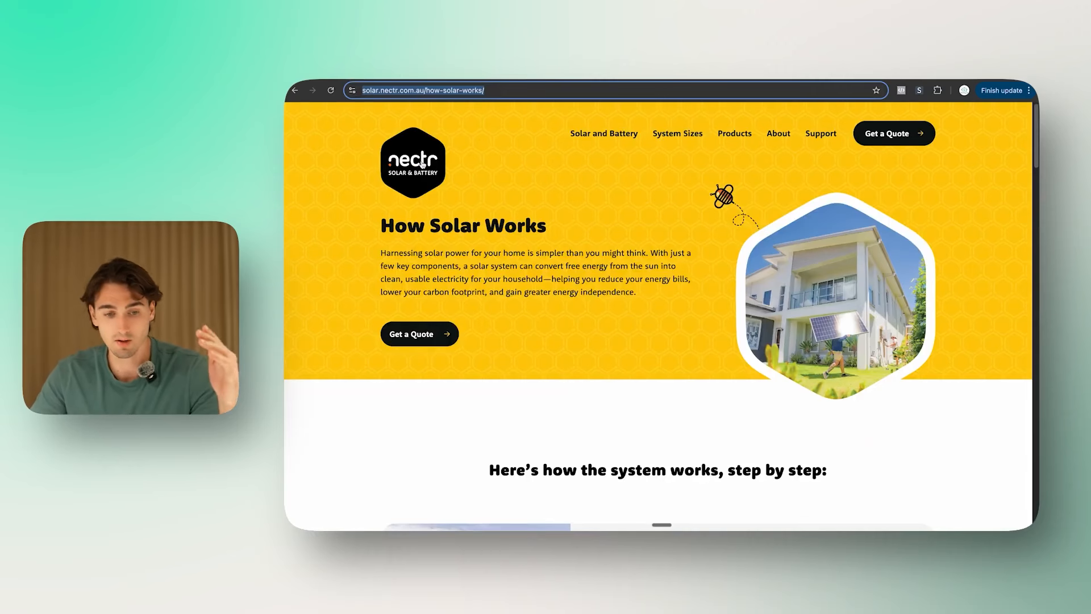
right_click(418, 151)
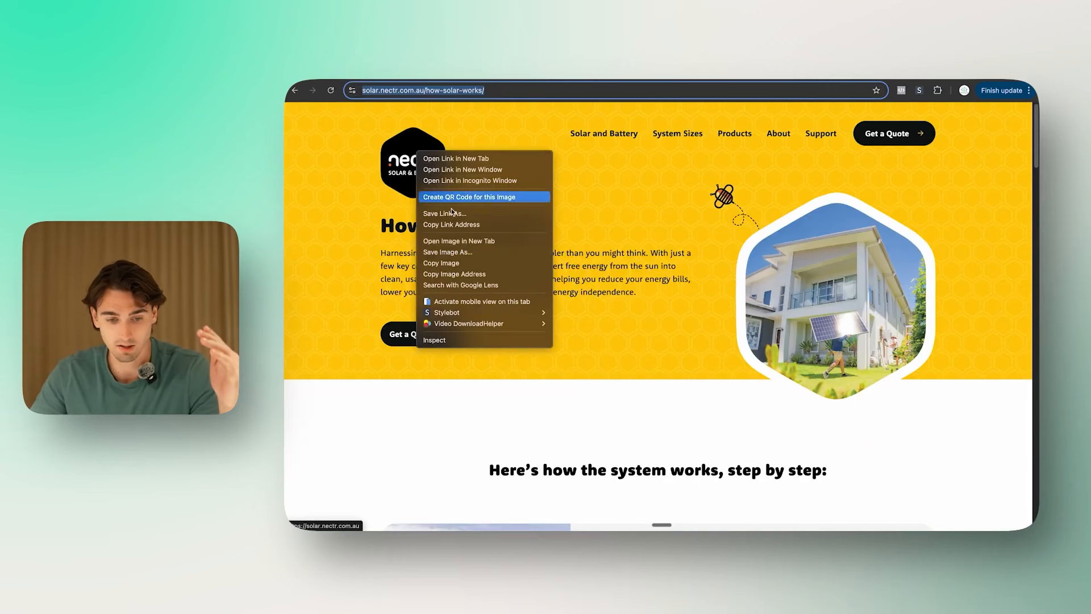
left_click(496, 275)
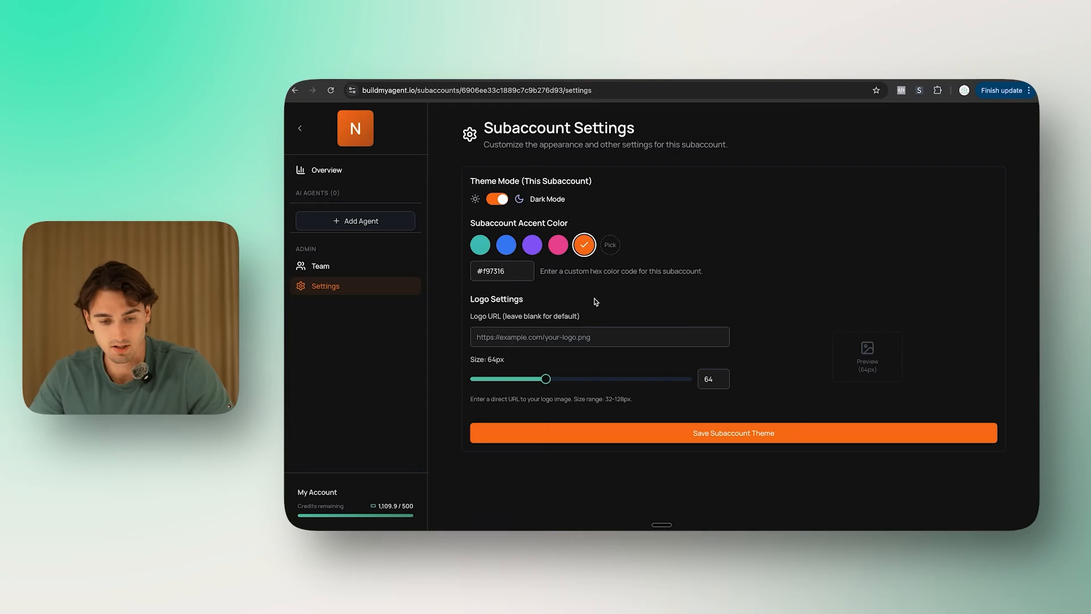
left_click(571, 337)
key("super+v")
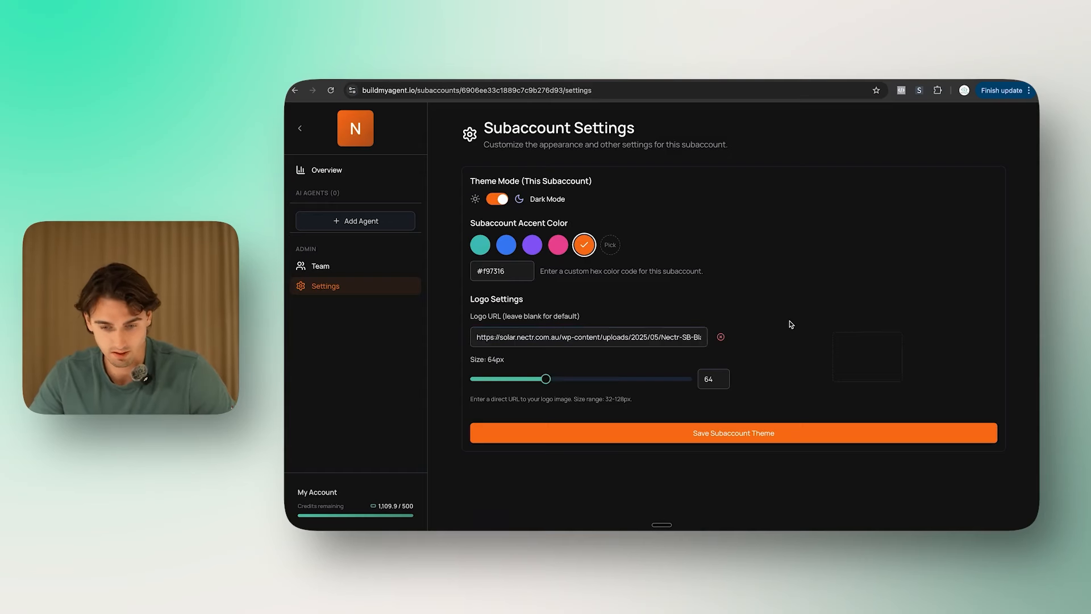
left_click(769, 431)
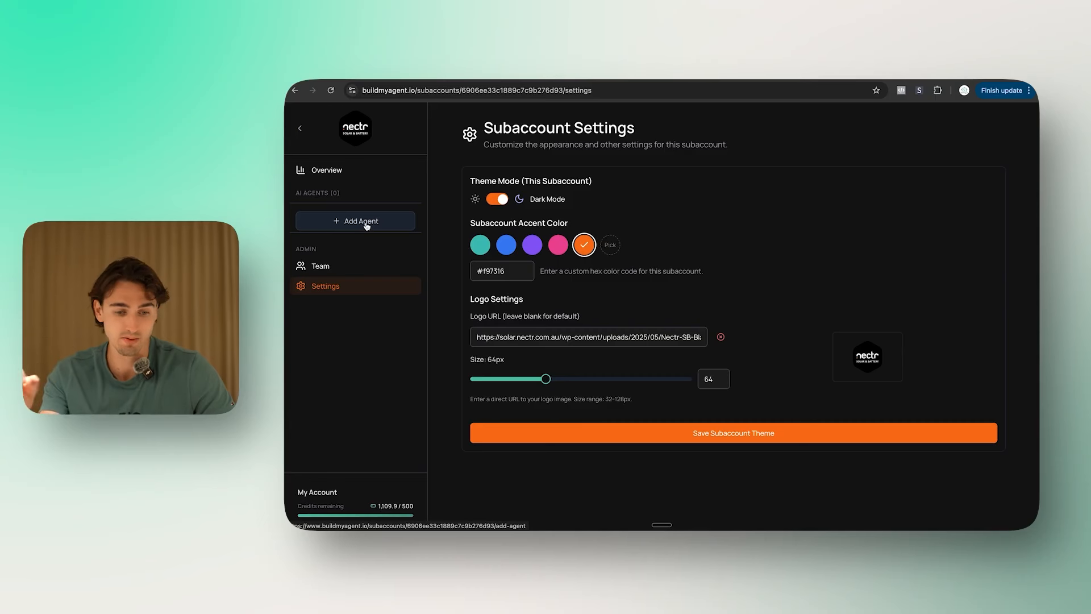
Step: Add 'SMS Agent' with SMS integration on the Create me a google calendar agent build
left_click(360, 221)
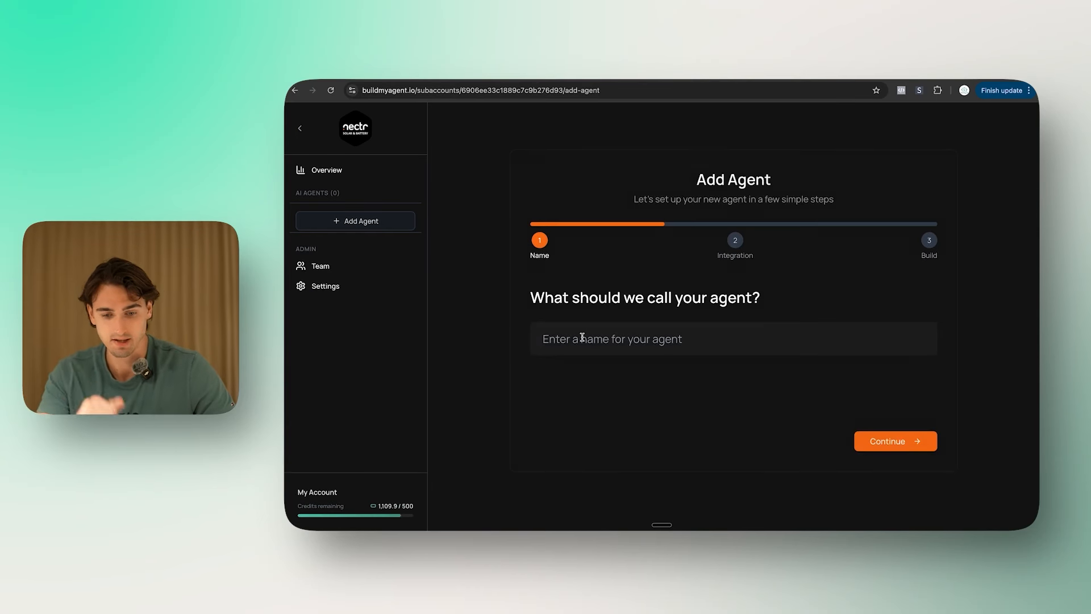
type("SMS Agent")
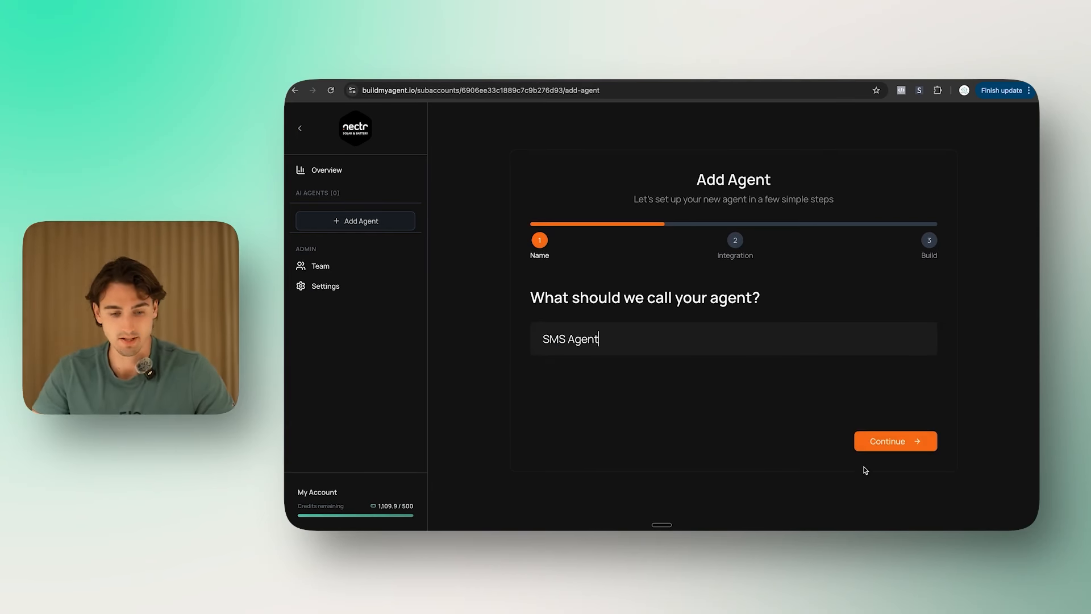
left_click(909, 449)
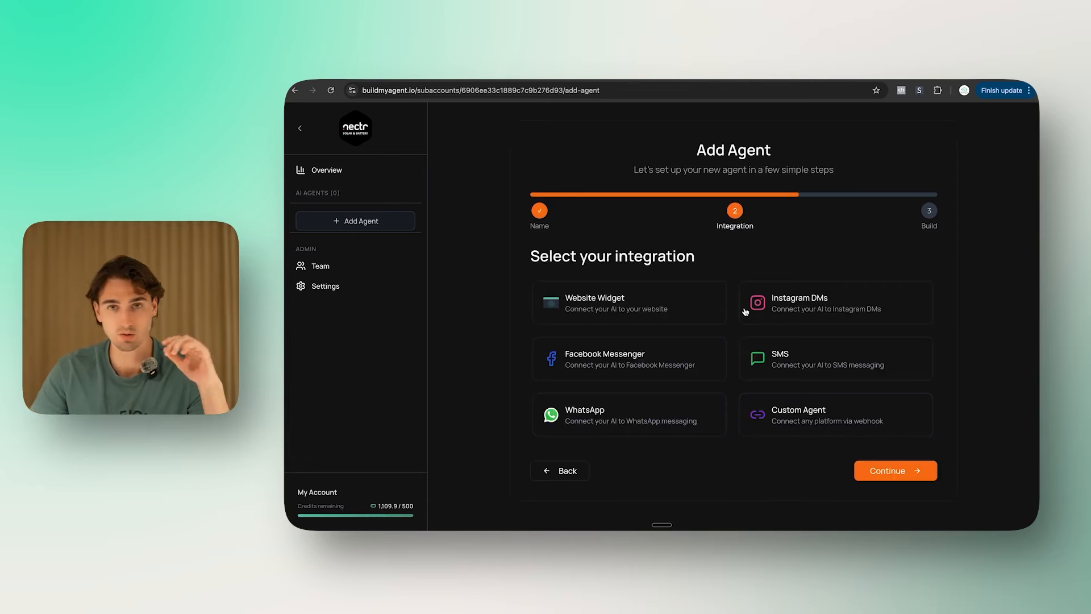
left_click(758, 364)
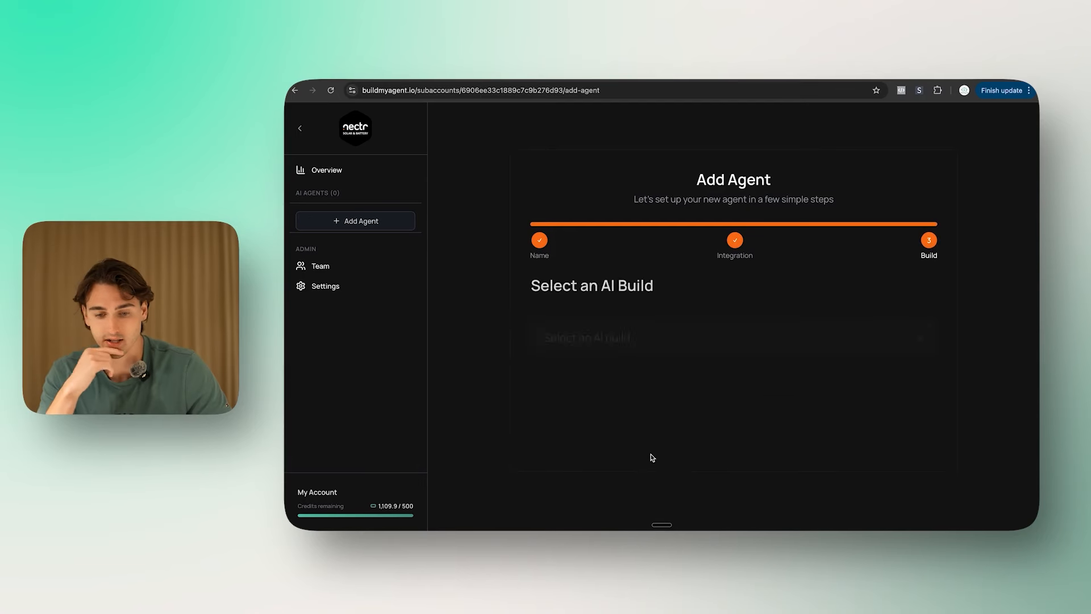
left_click(668, 334)
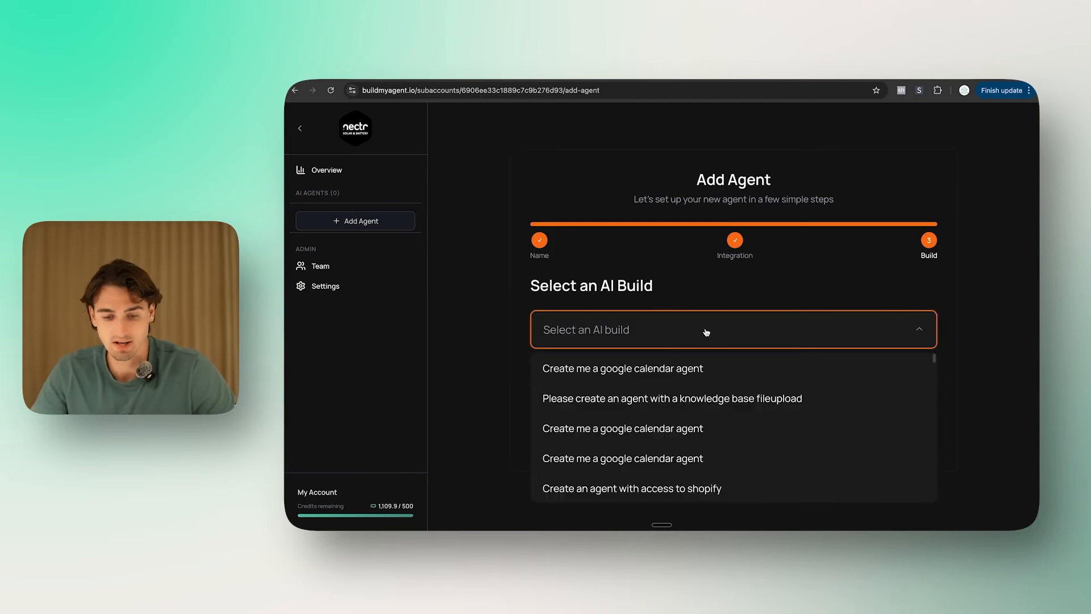
left_click(709, 368)
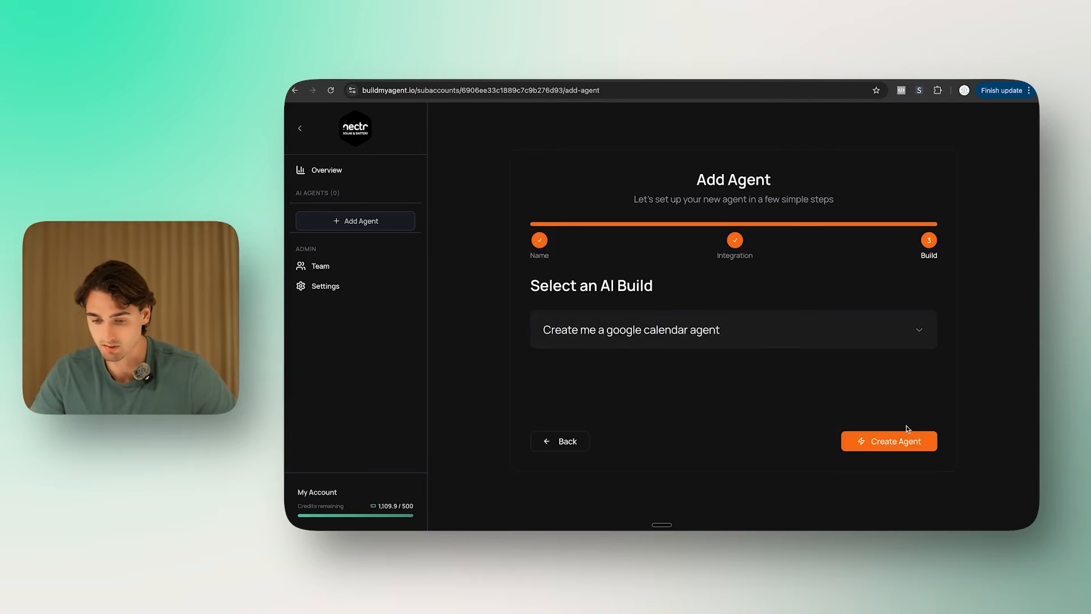
left_click(895, 446)
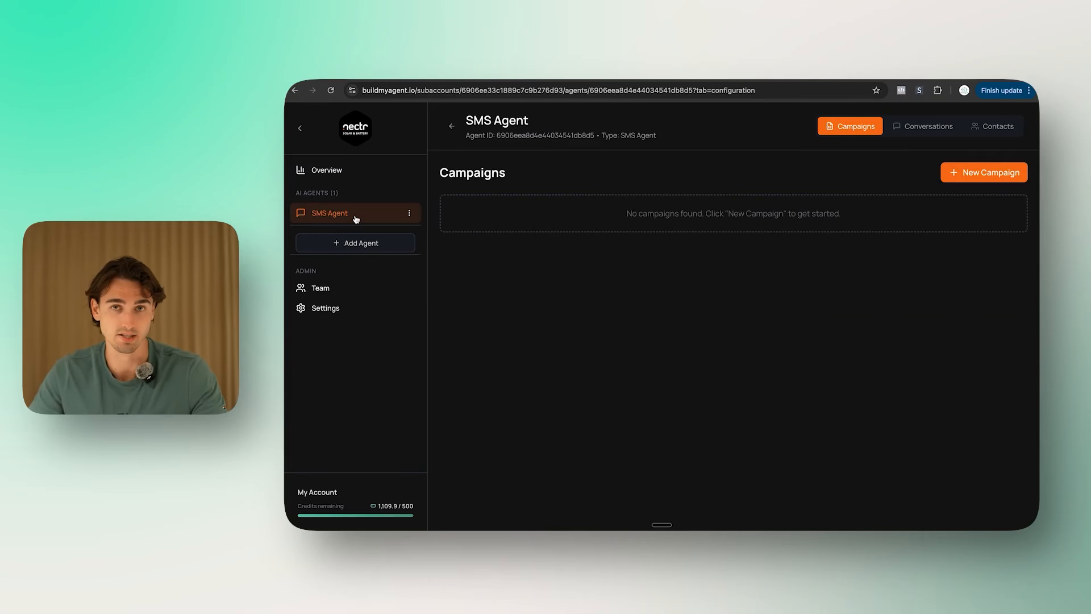
Step: Start a new campaign titled 'Old Lead Reactivation' on the Create me a google calendar agent build
left_click(921, 127)
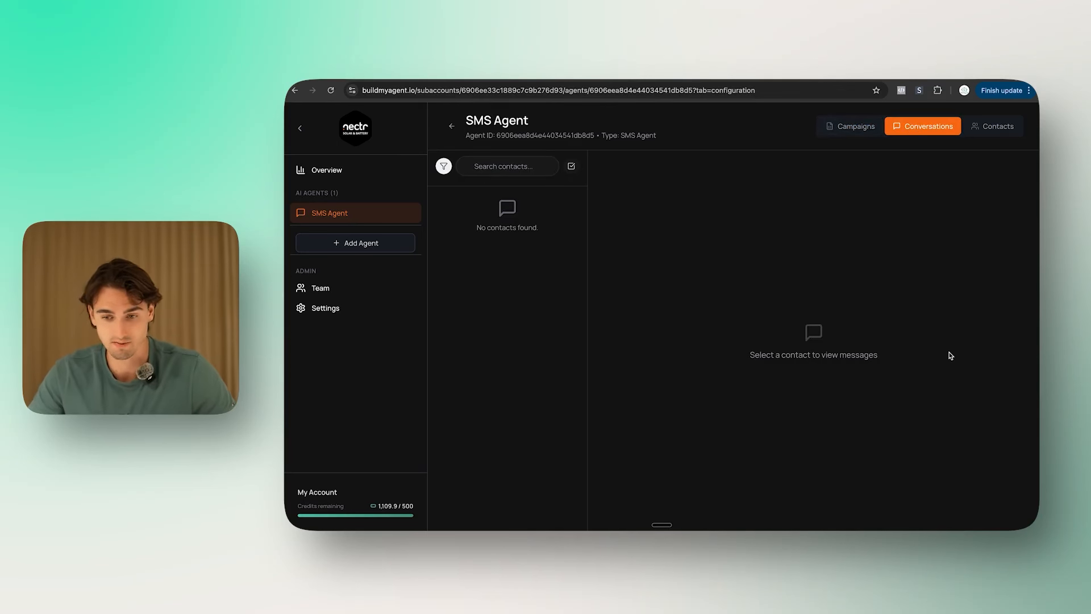
left_click(848, 130)
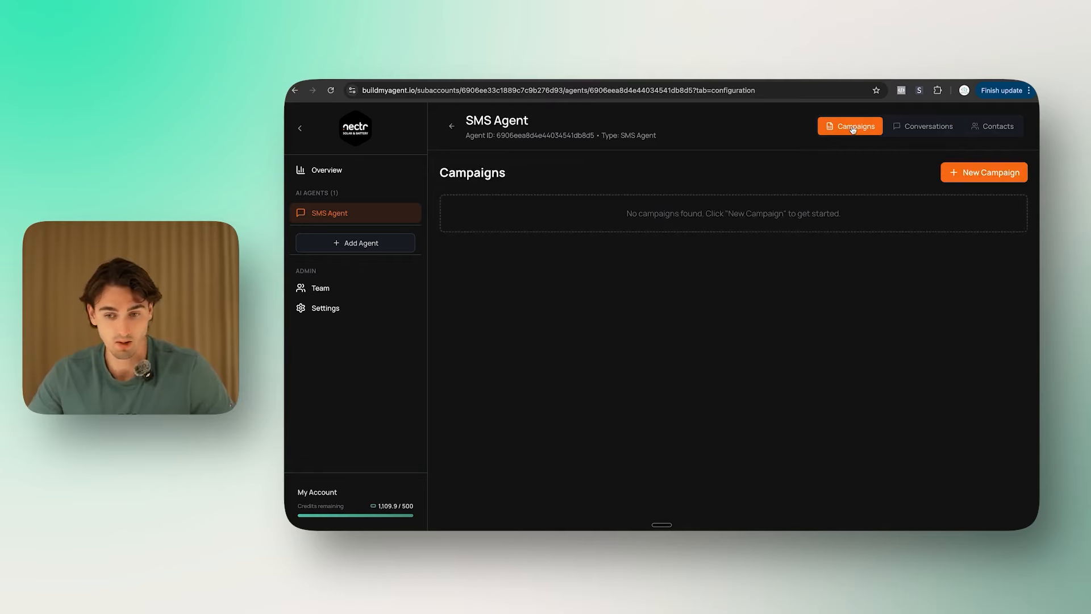
left_click(960, 175)
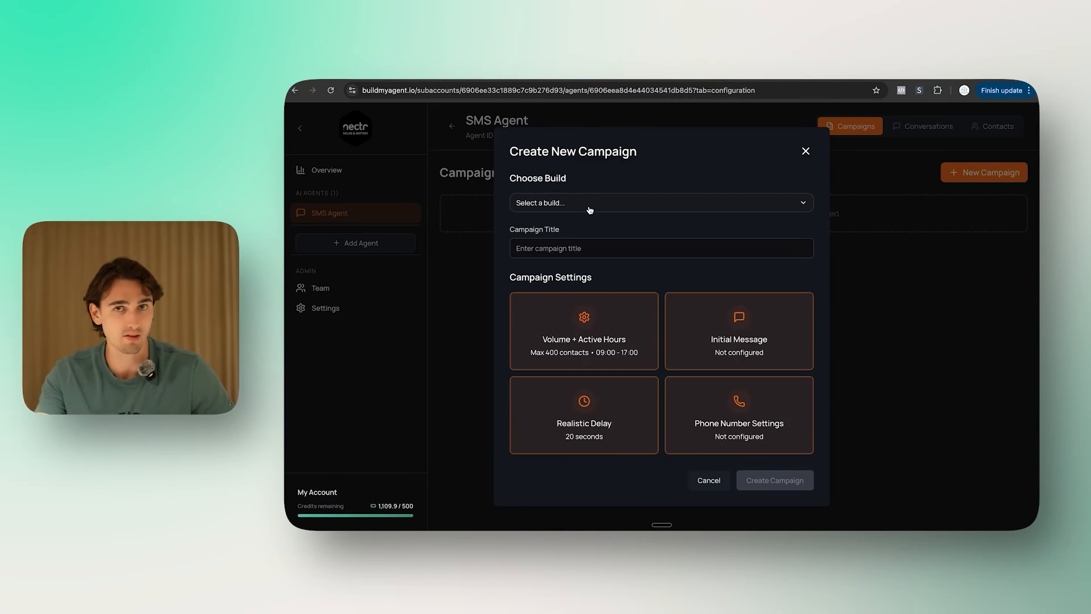
left_click(590, 211)
left_click(591, 211)
left_click(592, 211)
left_click(586, 222)
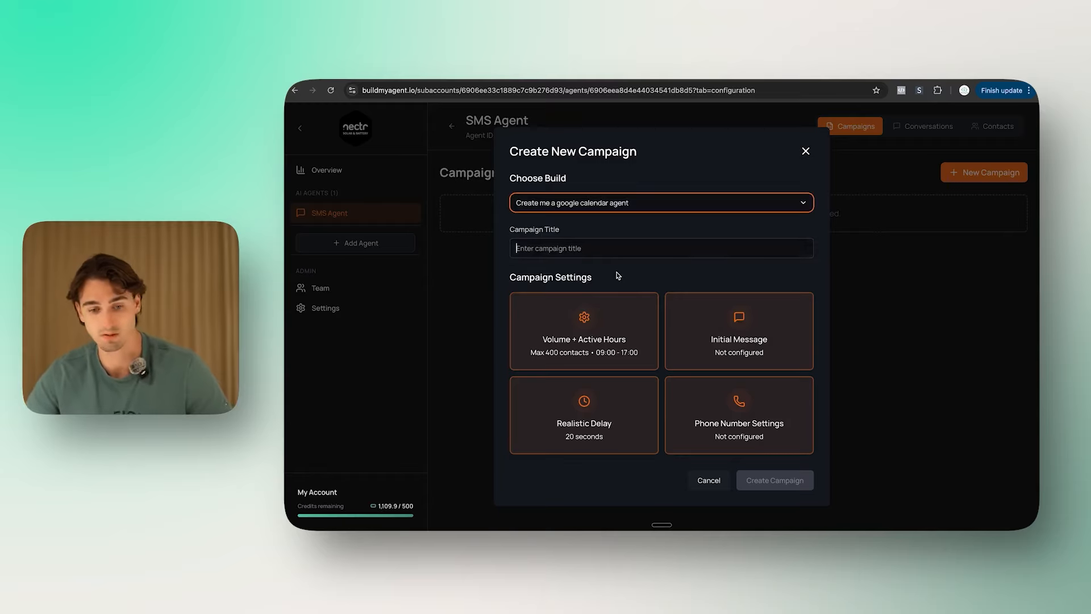
left_click(525, 246)
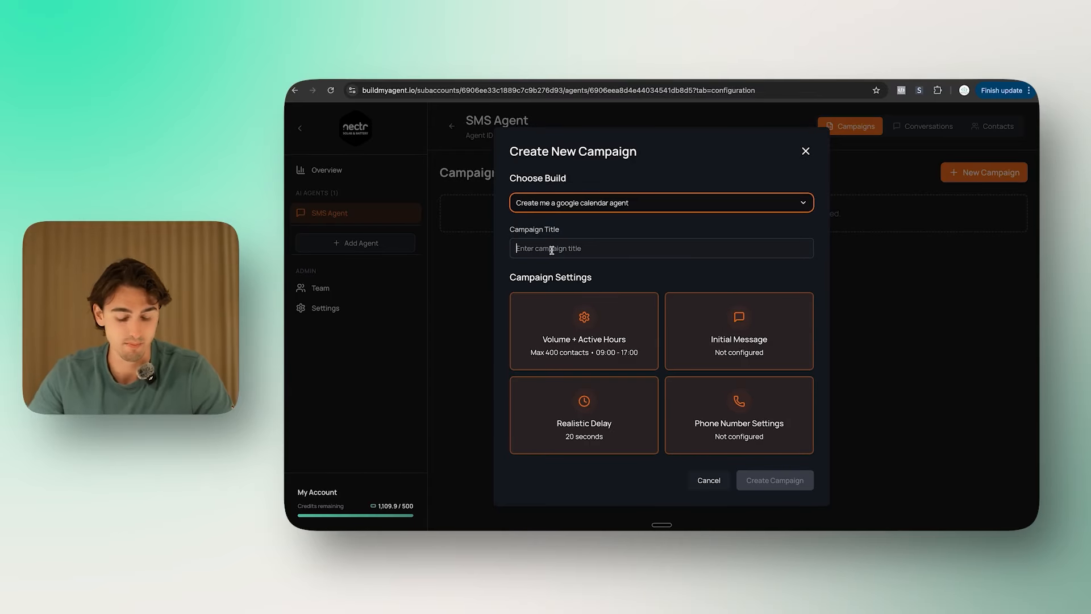
type("Old Lead")
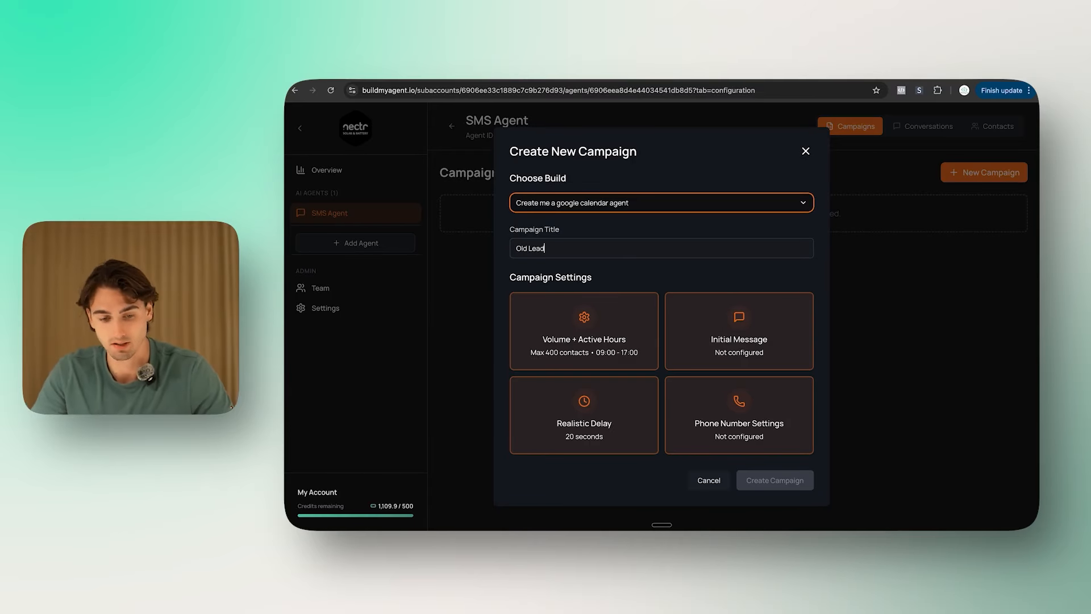
type(" Reactivation")
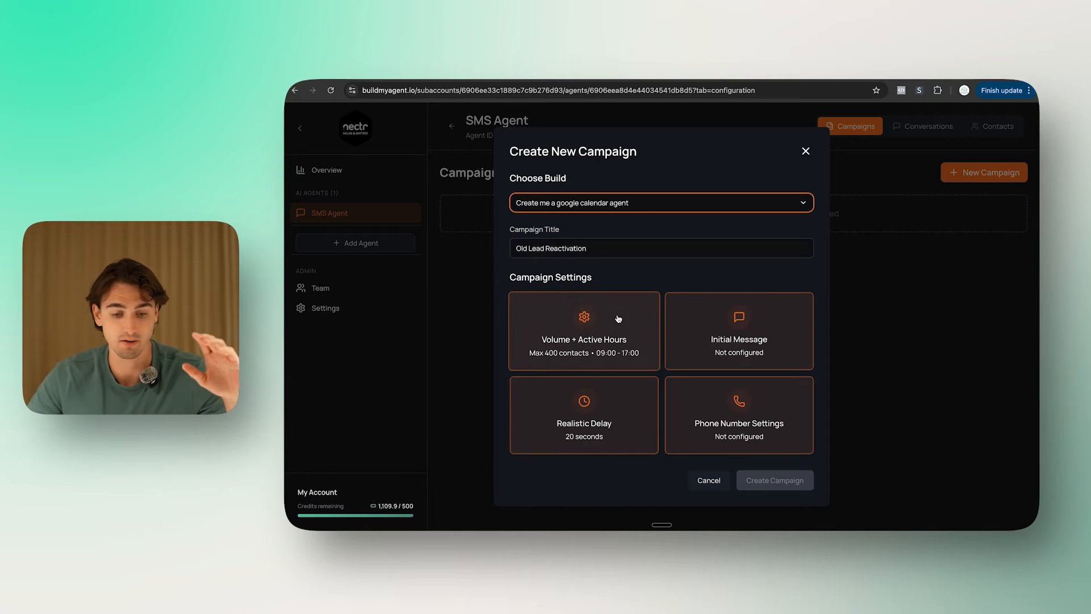
Step: Set the campaign's active hours timezone to Australia/Sydney and save the settings
left_click(618, 318)
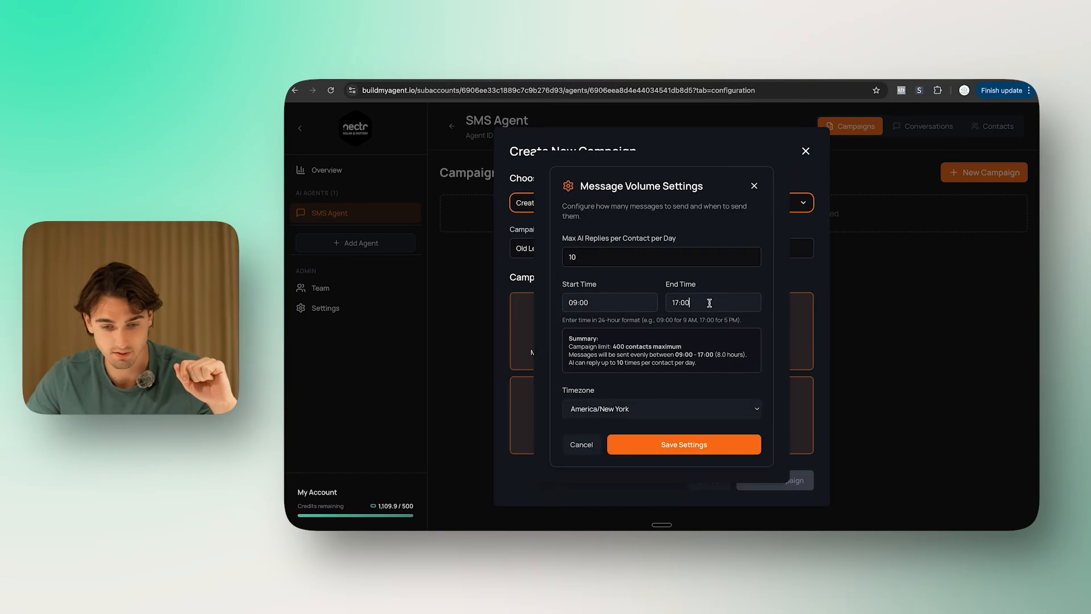
left_click(660, 408)
left_click(626, 463)
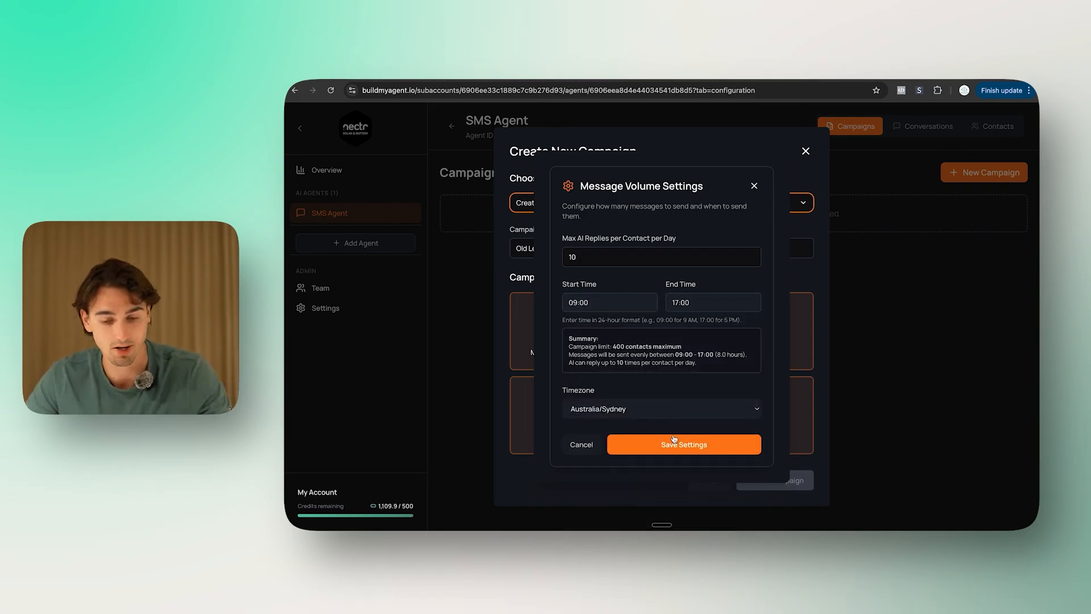
left_click(674, 438)
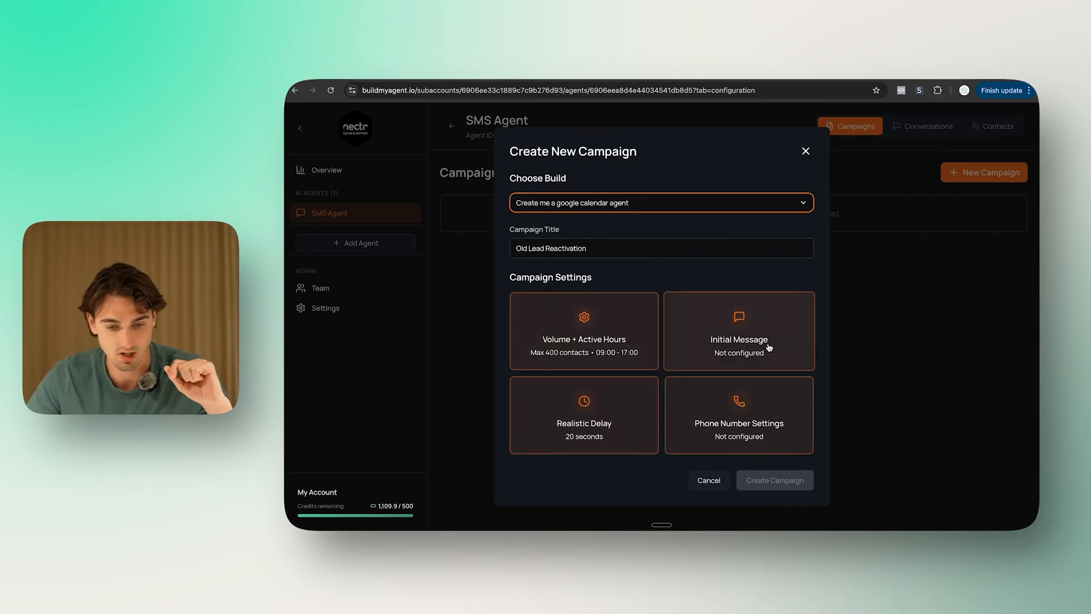
left_click(741, 319)
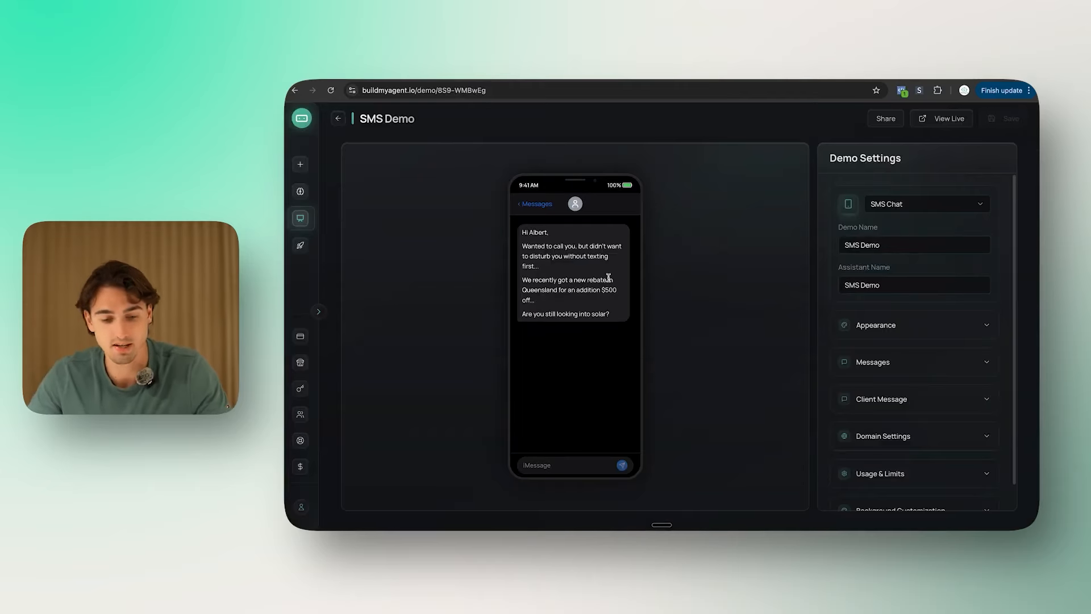
Step: Create a FIRST_NAME custom field and insert it after 'Hi' in the greeting
left_click_drag(619, 320, 524, 232)
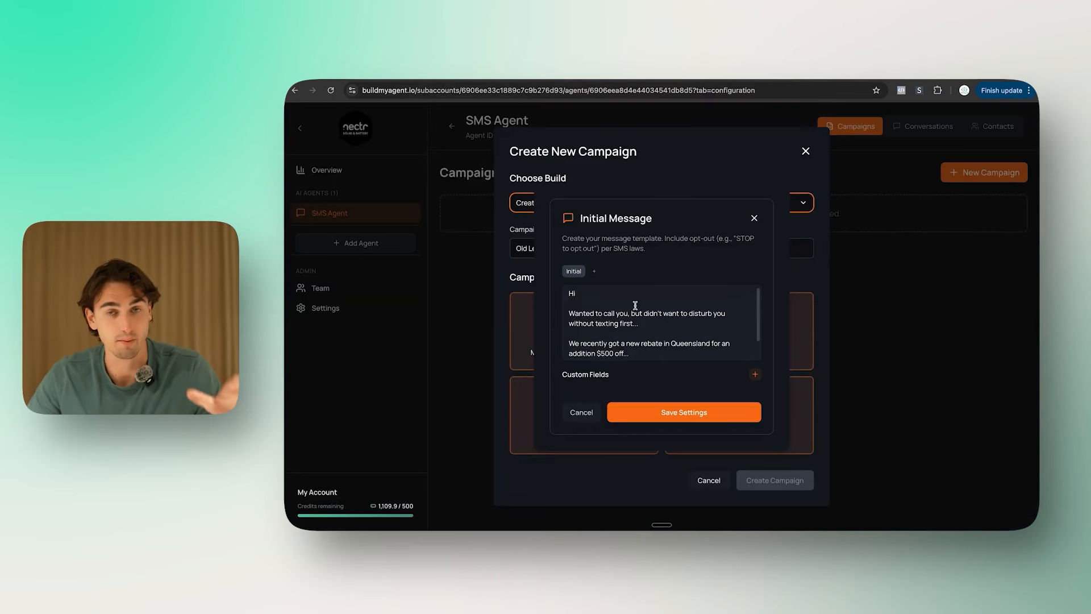
left_click(636, 306)
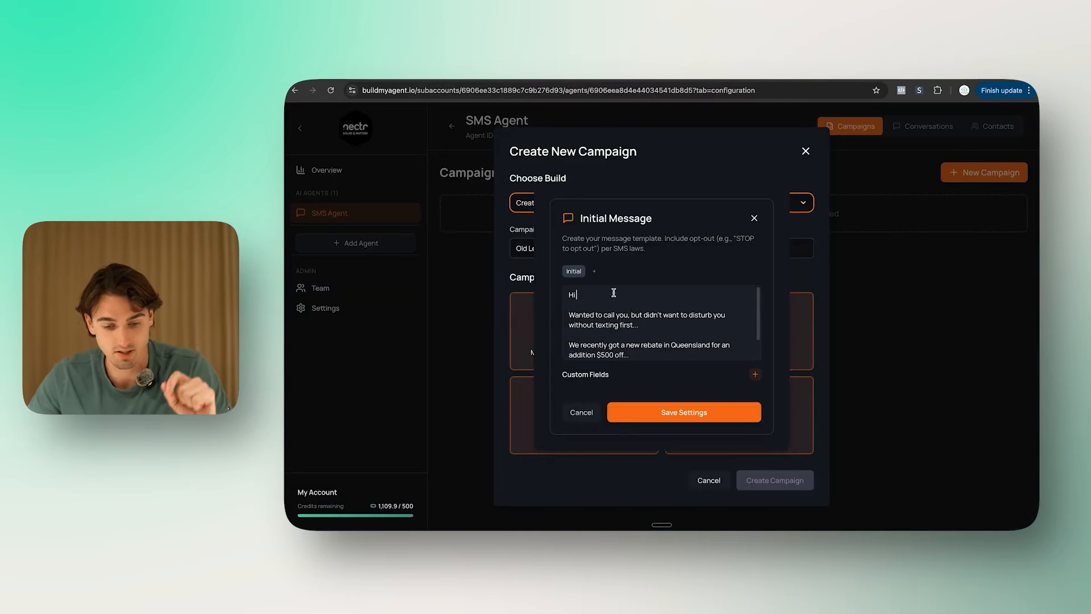
left_click(755, 374)
type("FIRST_NAME")
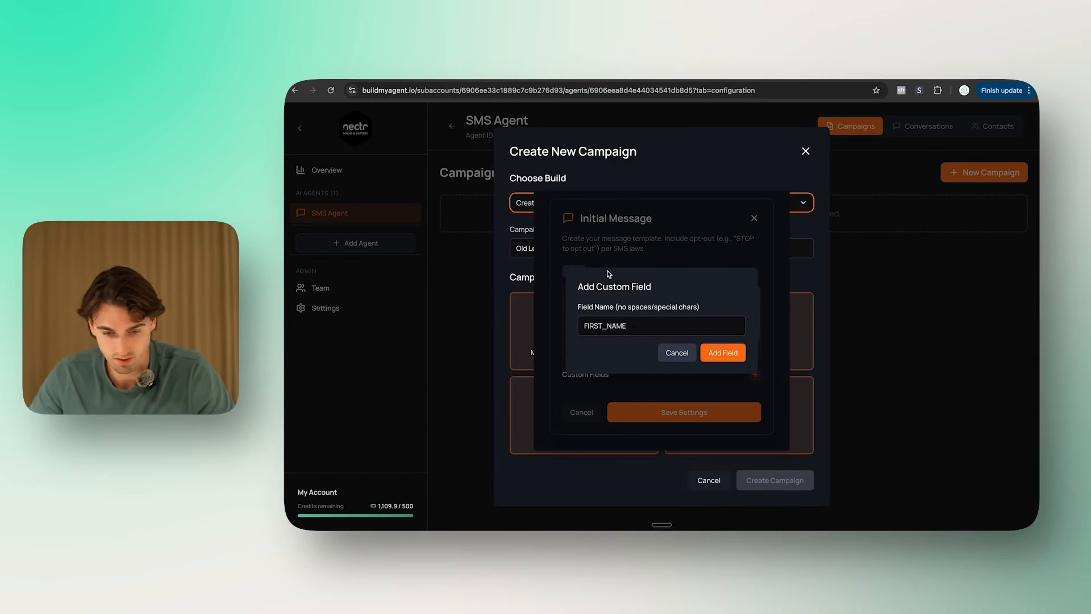
key("Return")
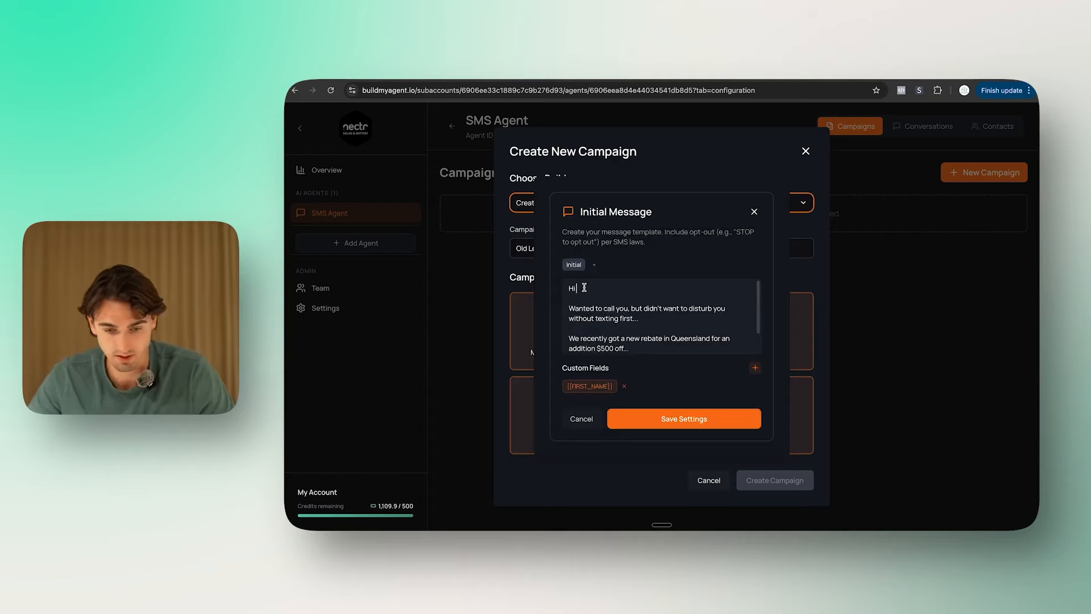
left_click(587, 390)
left_click(645, 312)
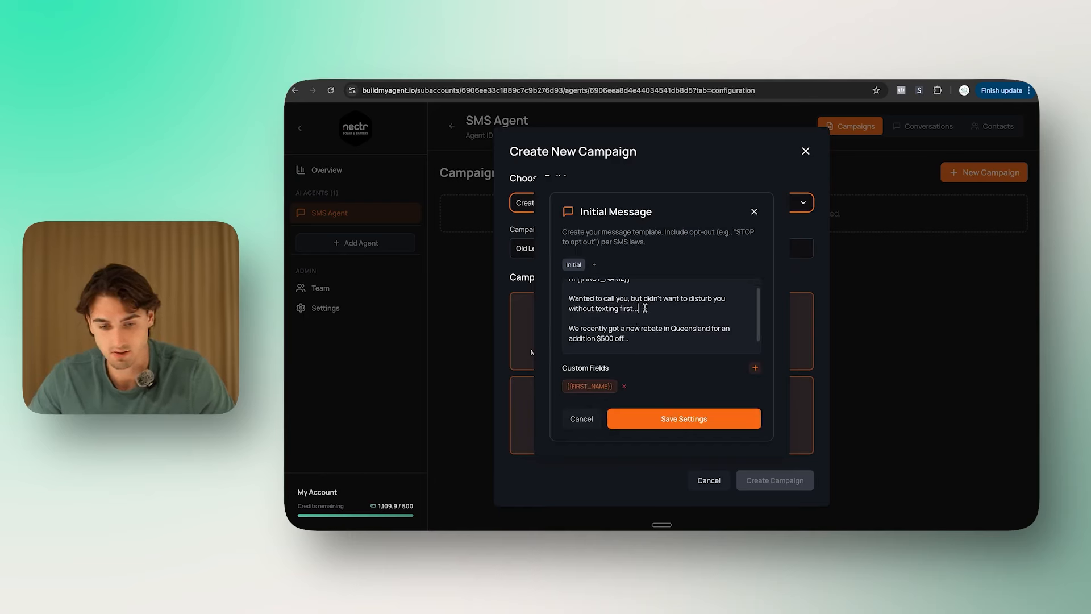
scroll(644, 324, "down", 1)
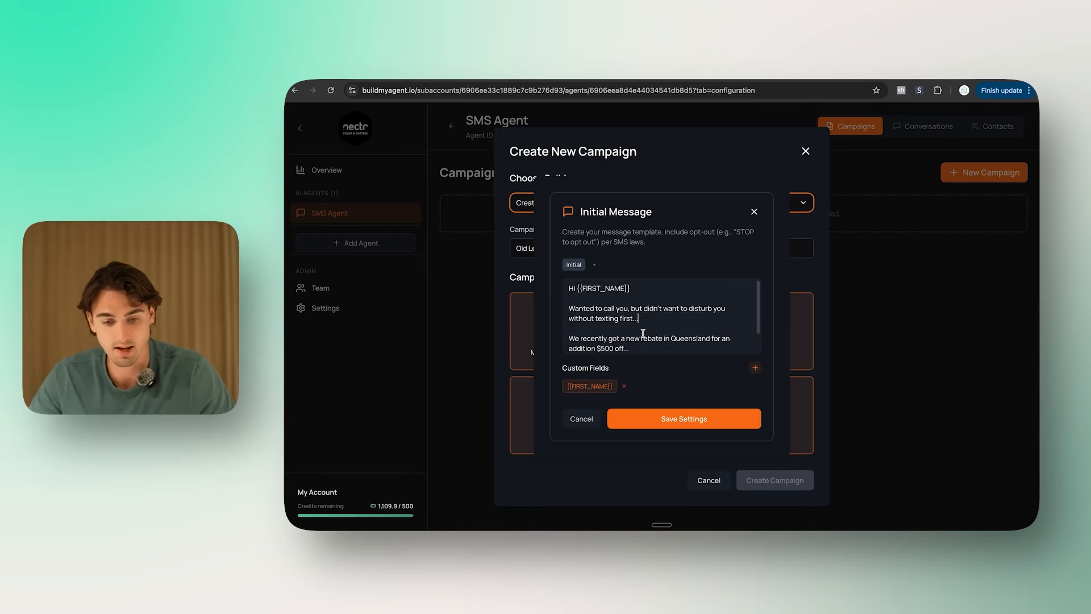
scroll(653, 321, "up", 1)
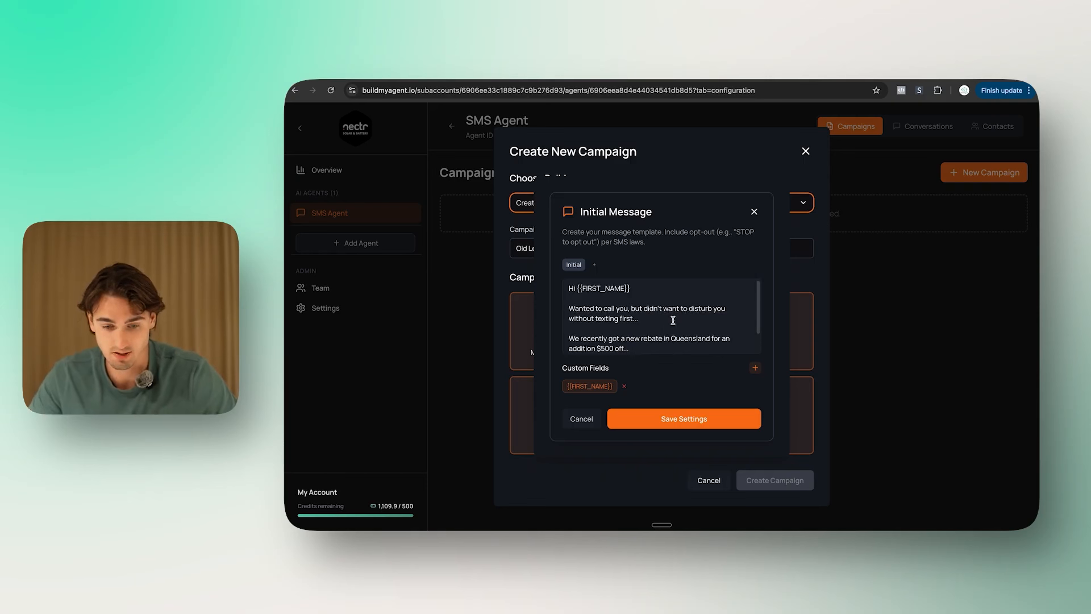
scroll(673, 321, "down", 1)
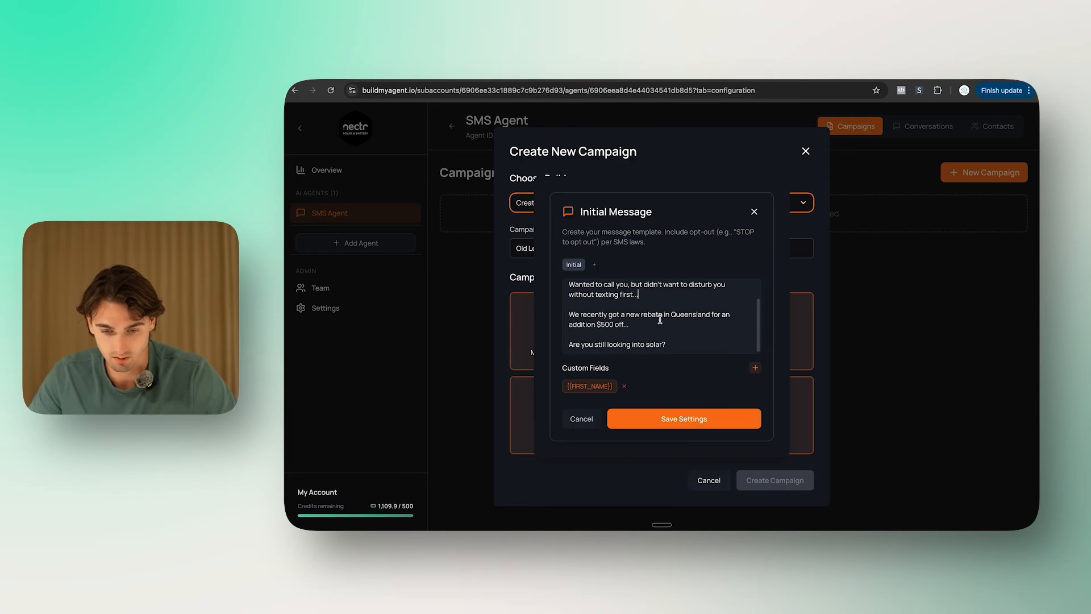
Step: Correct the rebate line with 'all' and reword the closing question to 'to cut your bills with solar'
left_click(597, 324)
type("all")
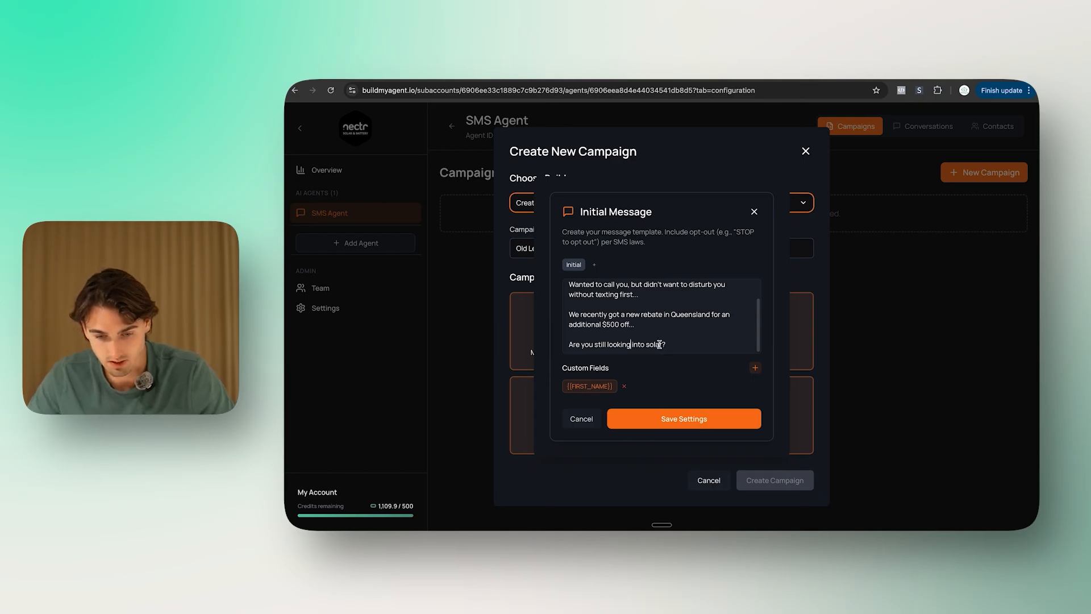
left_click(660, 344)
key("alt+BackSpace")
key("alt+BackSpace")
type("to cut your bi")
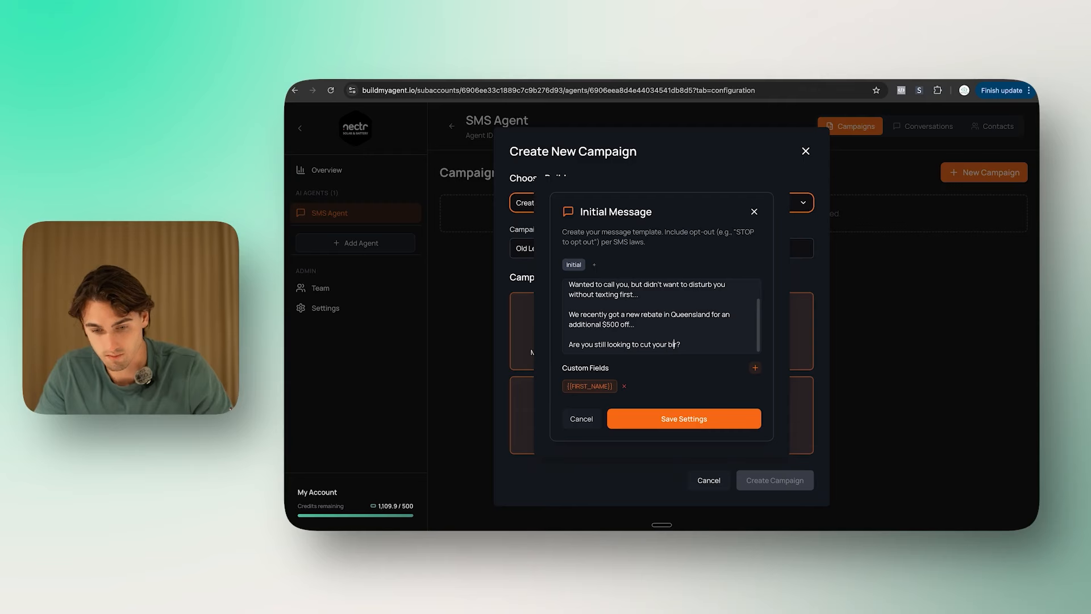
type("lls with solar")
scroll(708, 335, "up", 2)
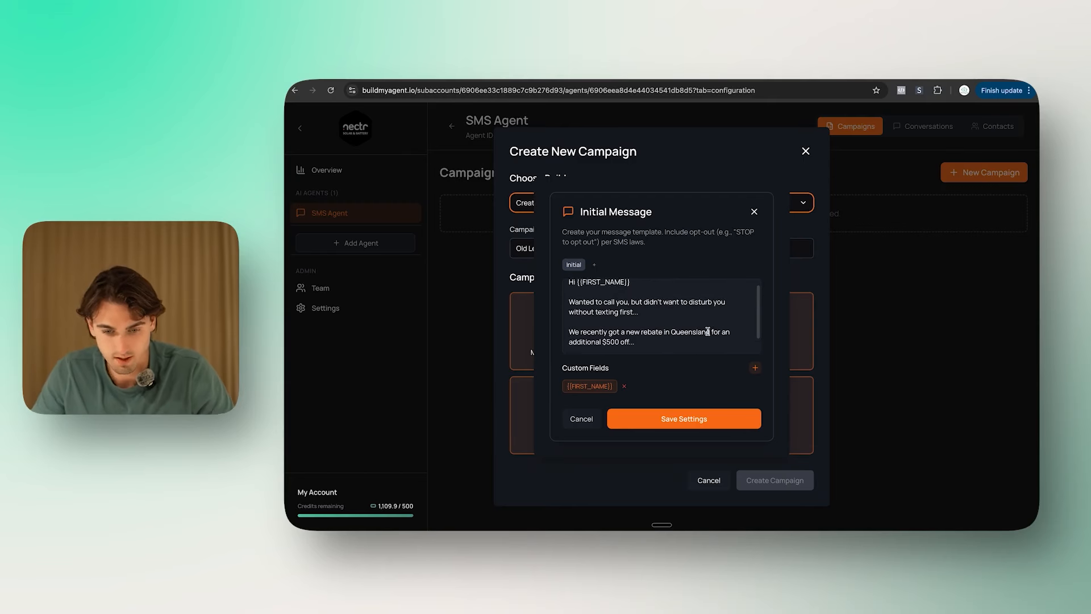
scroll(708, 332, "down", 3)
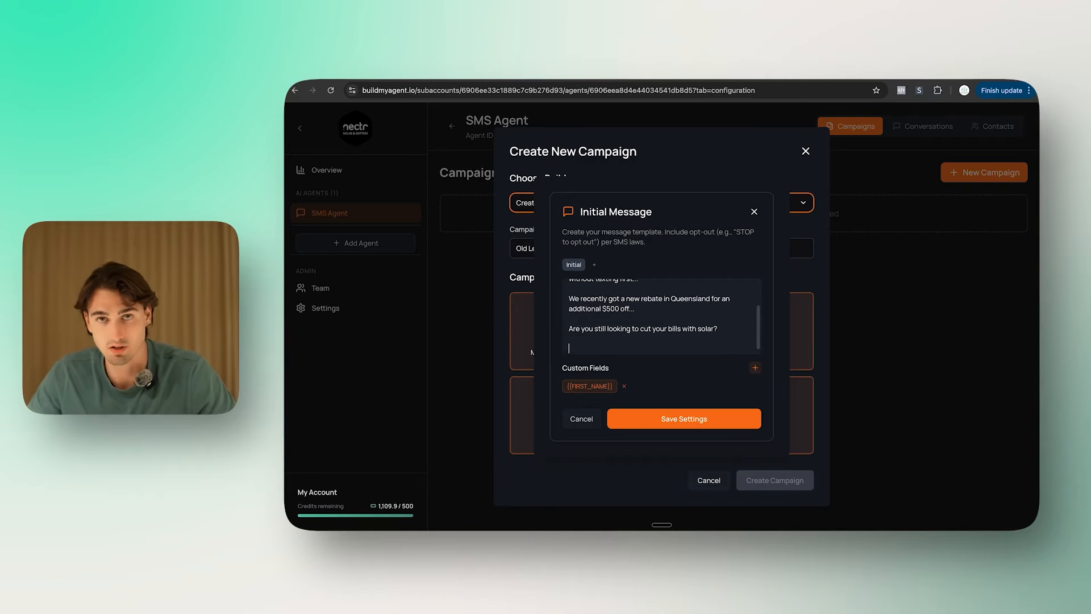
scroll(569, 324, "up", 2)
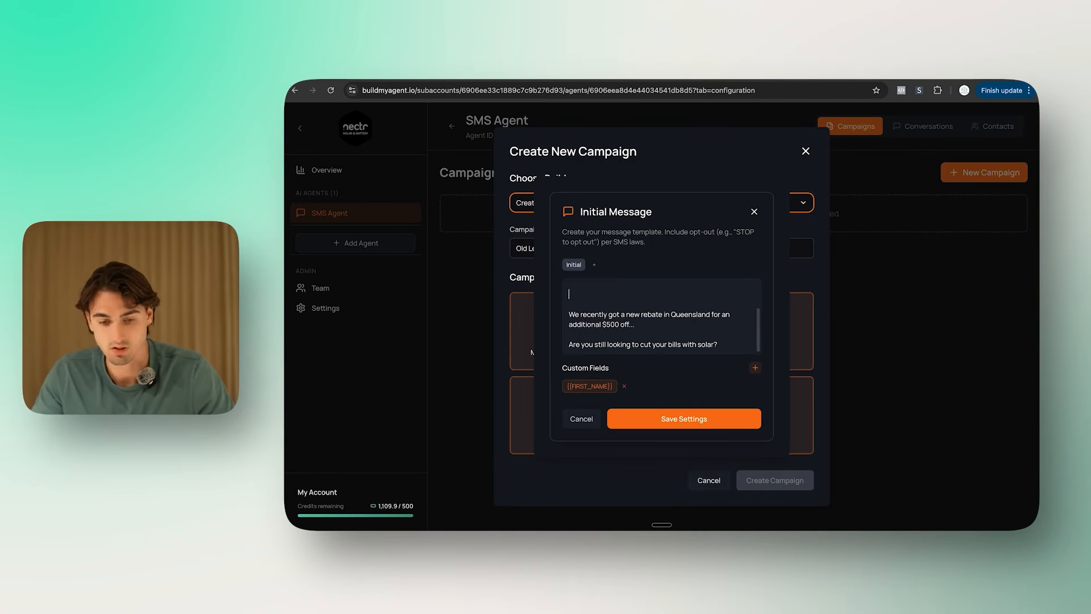
Step: Add the opt-out line 'If you don't want to receive my texts, respond with END'
type("If")
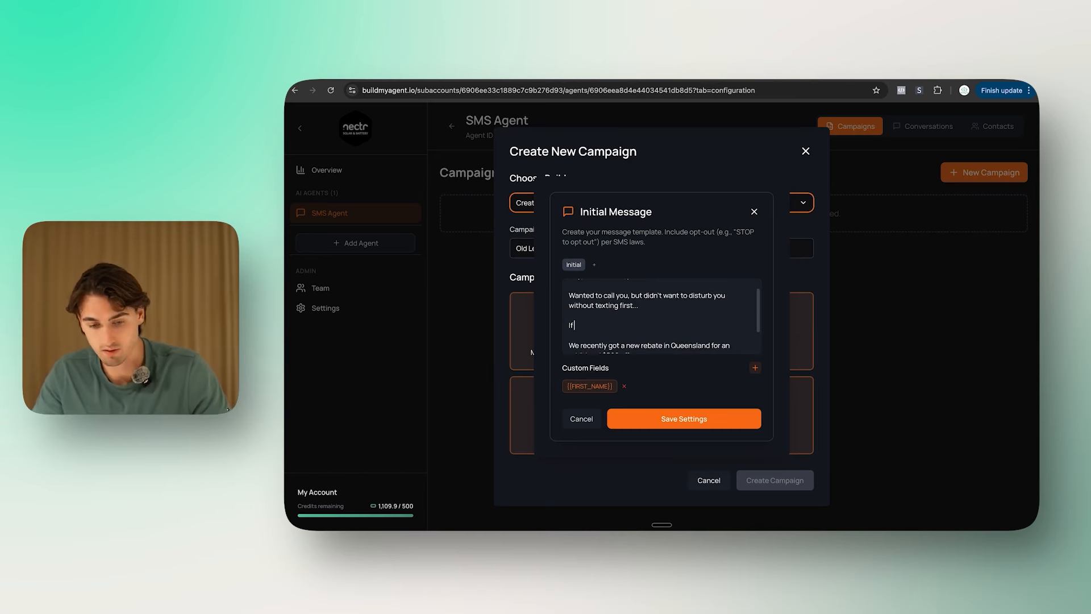
type(" you don't want to rece")
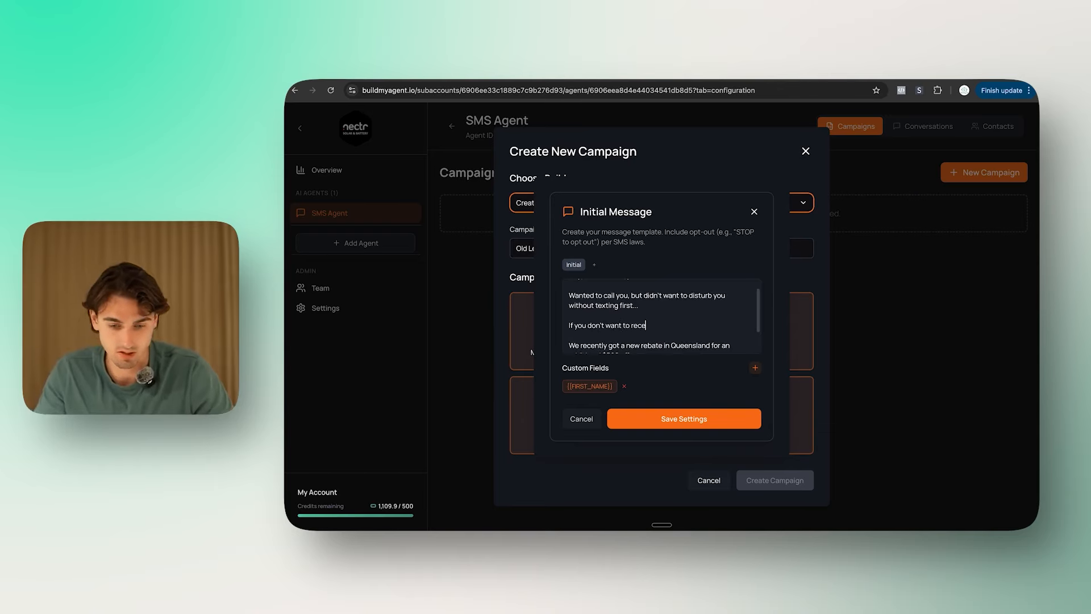
type("ive my texts, respond with END")
scroll(672, 318, "down", 1)
left_click(710, 326)
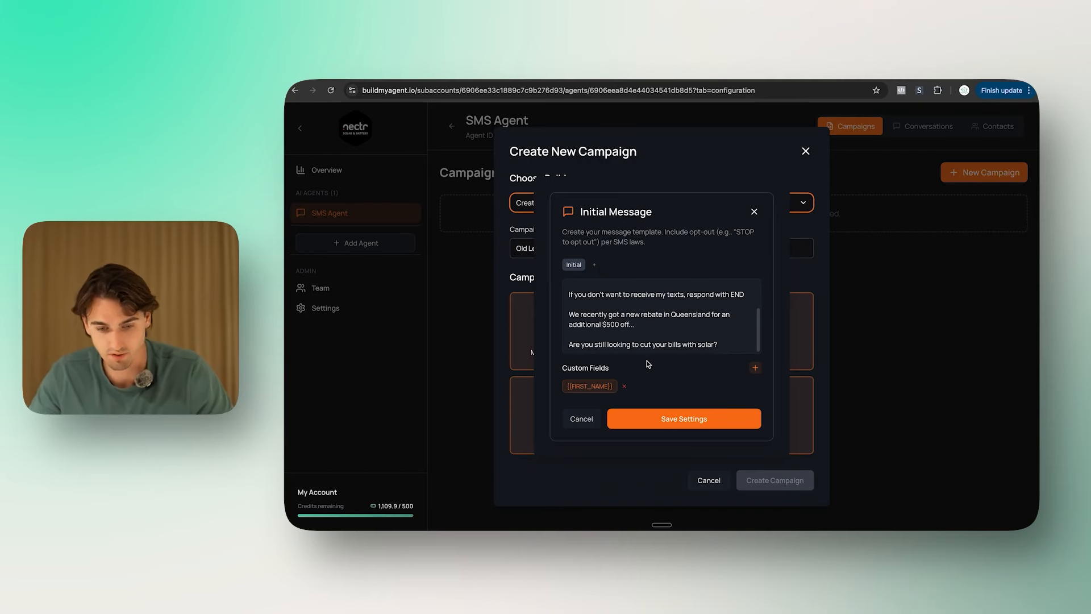
scroll(691, 351, "up", 2)
scroll(692, 350, "down", 2)
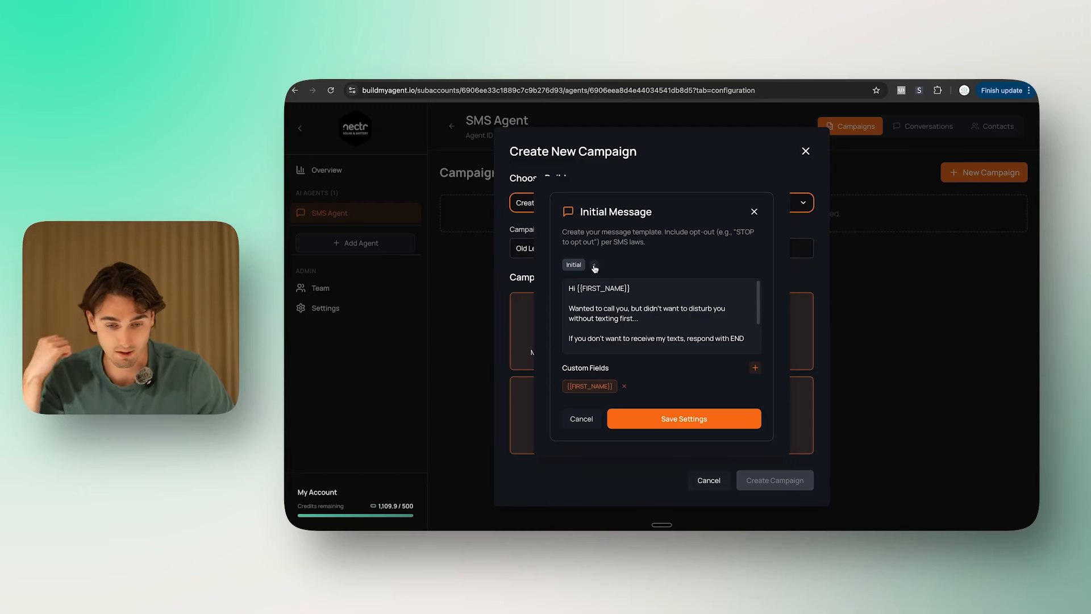
Step: Add Follow-up 1 and 2 texts, using a calculator to work out the 1440-minute delay
left_click(595, 266)
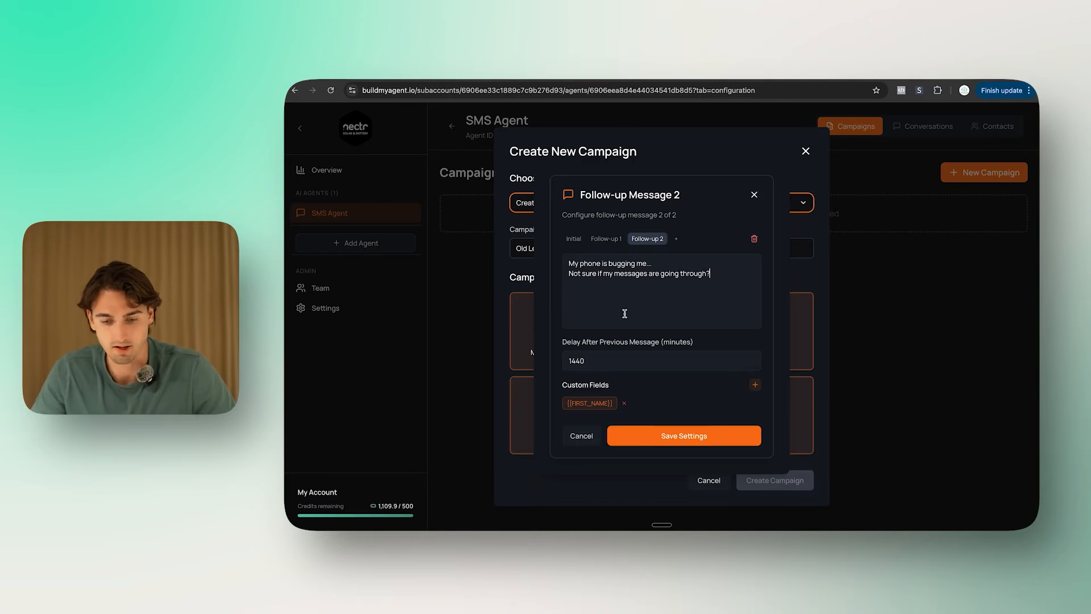
left_click(611, 360)
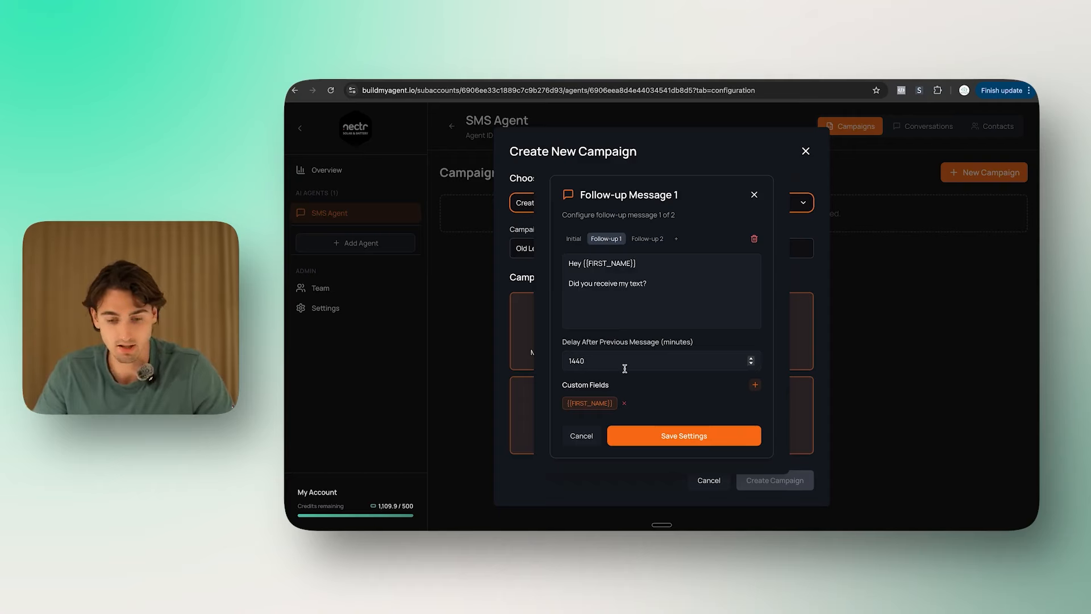
key("super+space")
type("calc")
key("Return")
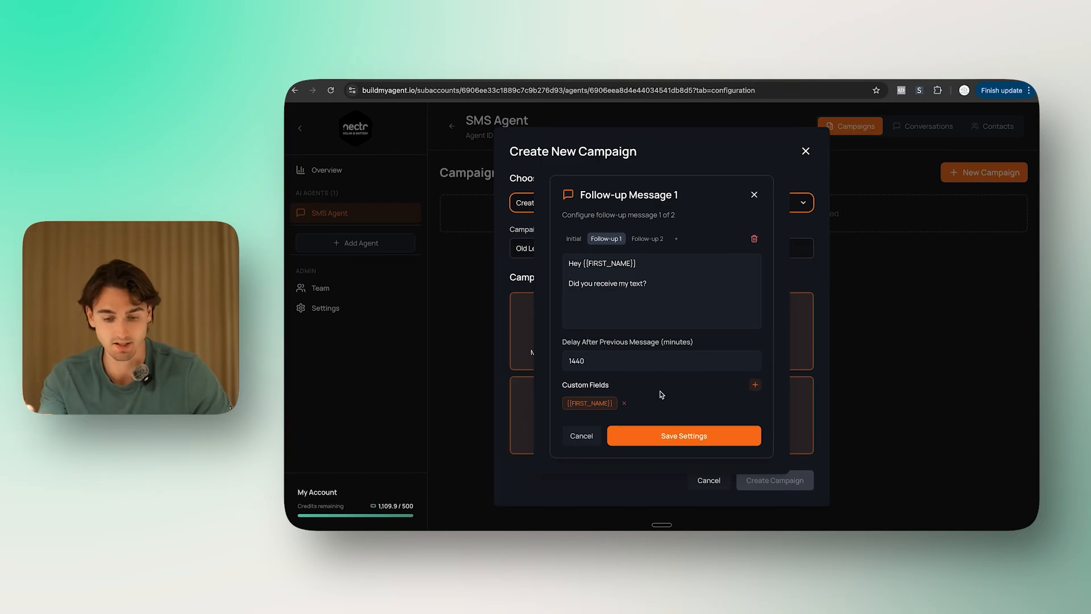
Step: Save the follow-up settings and set the Realistic Delay to 30 seconds
left_click(683, 432)
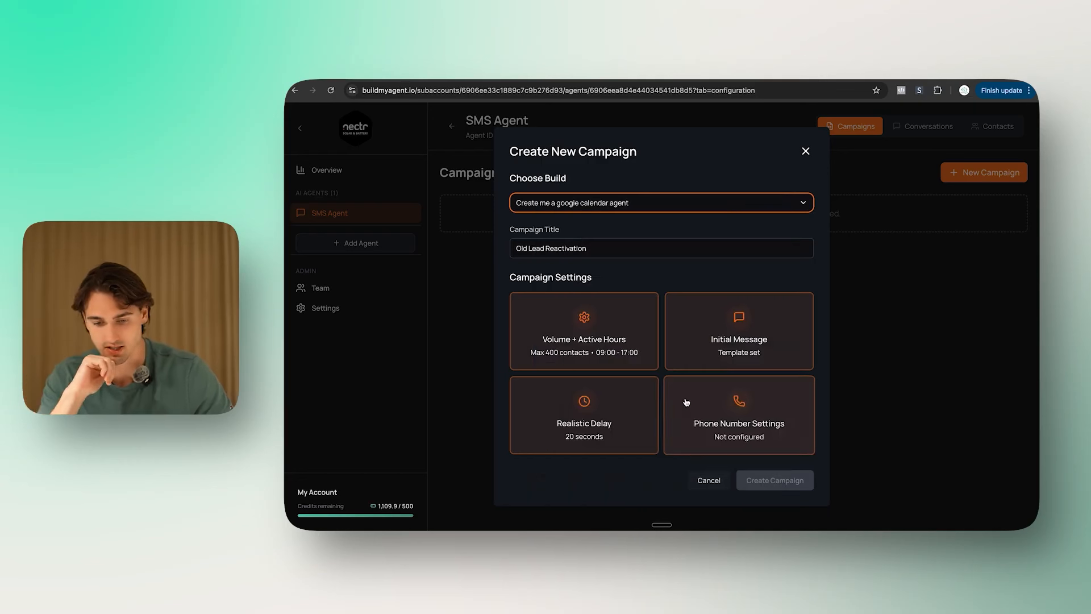
left_click(590, 438)
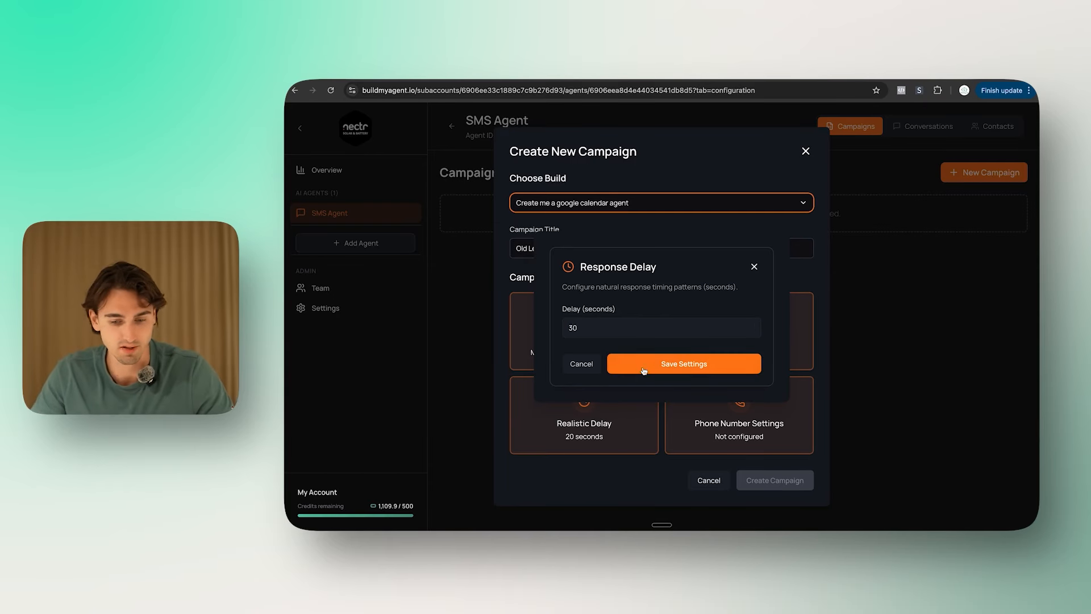
left_click(699, 368)
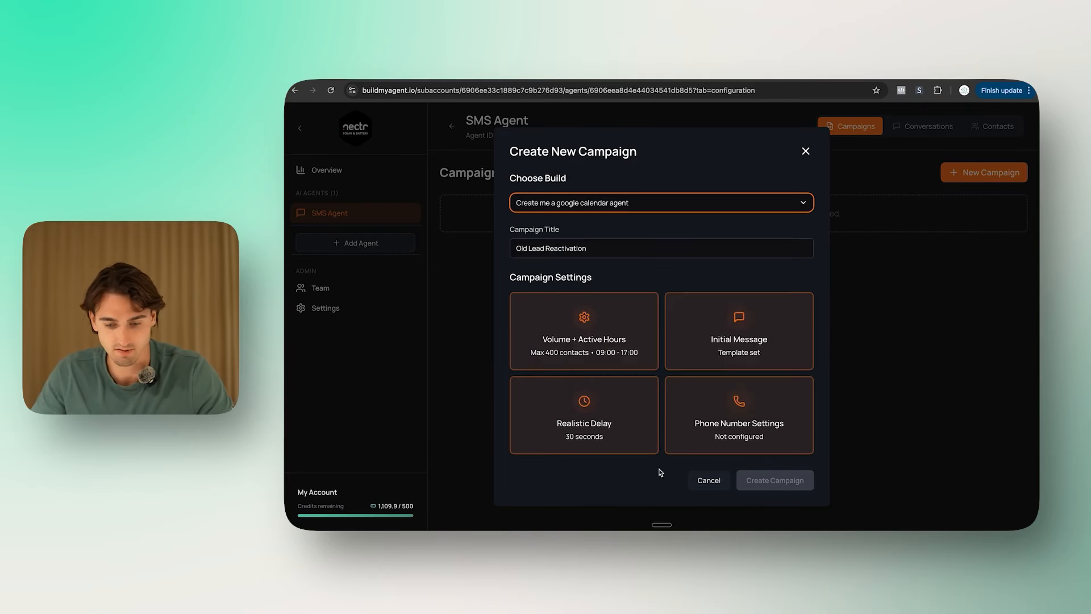
Step: Open the campaign's Phone Number Settings and go to Twilio's free-trial sign-up for credentials
left_click(755, 416)
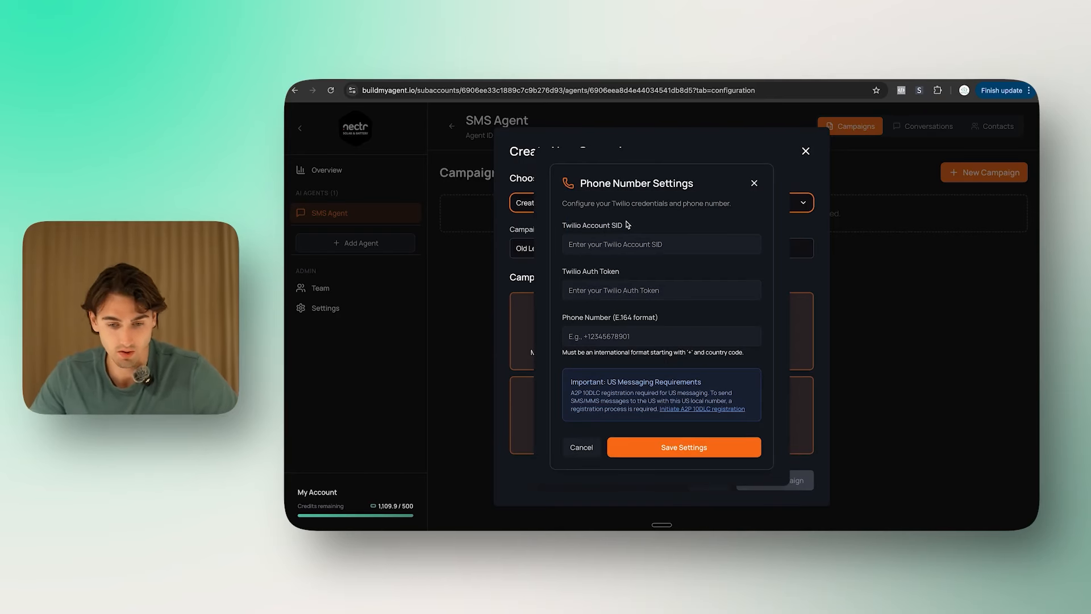
left_click(649, 277)
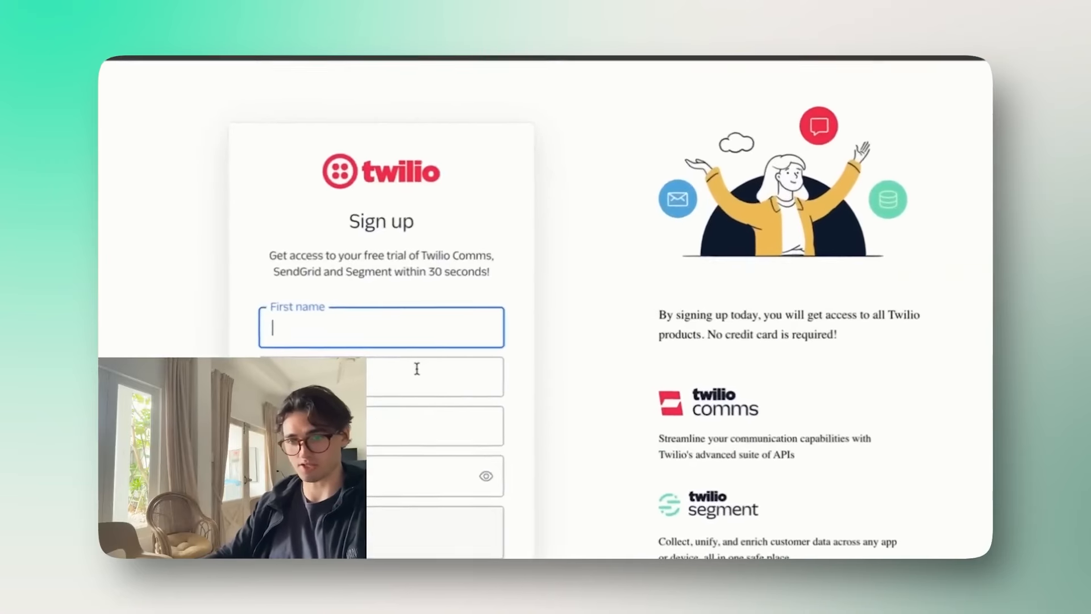
Step: Choose Promotions as the planned Twilio use, then start upgrading the trial account
scroll(466, 286, "down", 2)
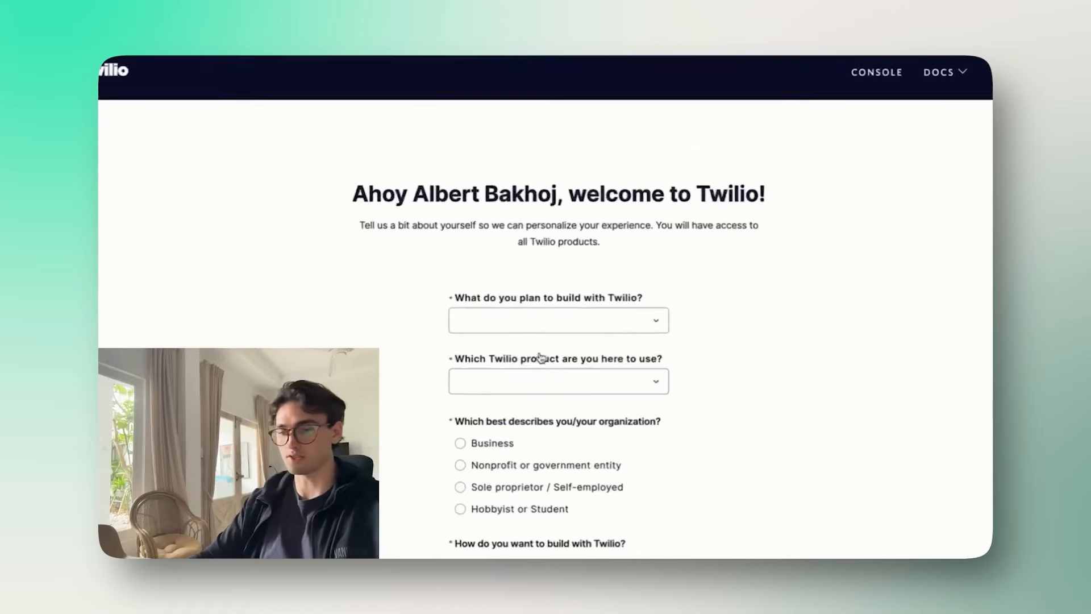
scroll(592, 319, "down", 3)
scroll(608, 256, "up", 1)
left_click(564, 176)
left_click(566, 269)
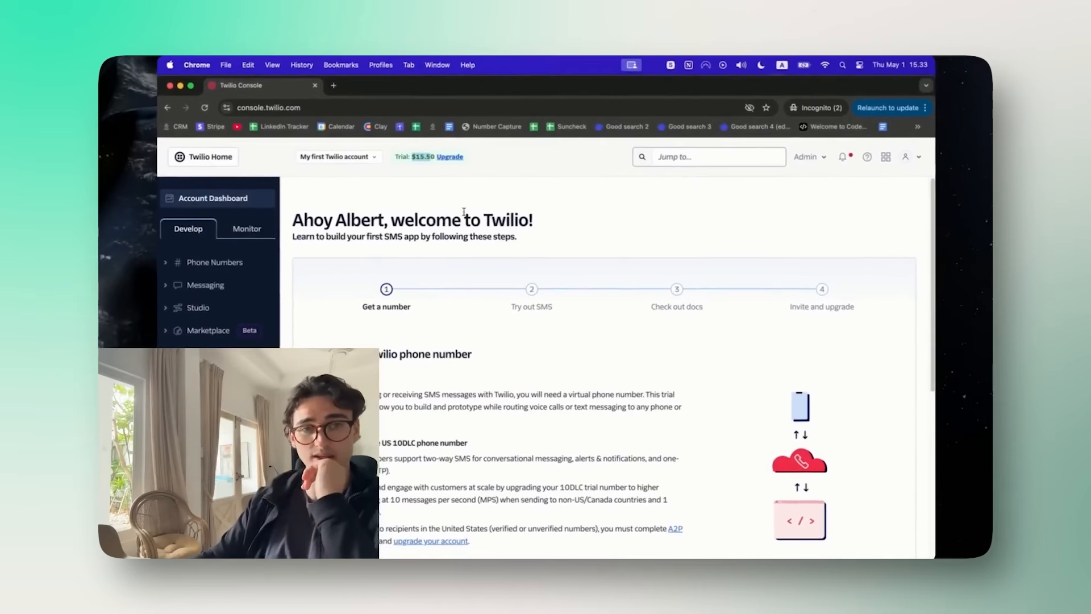
left_click(450, 157)
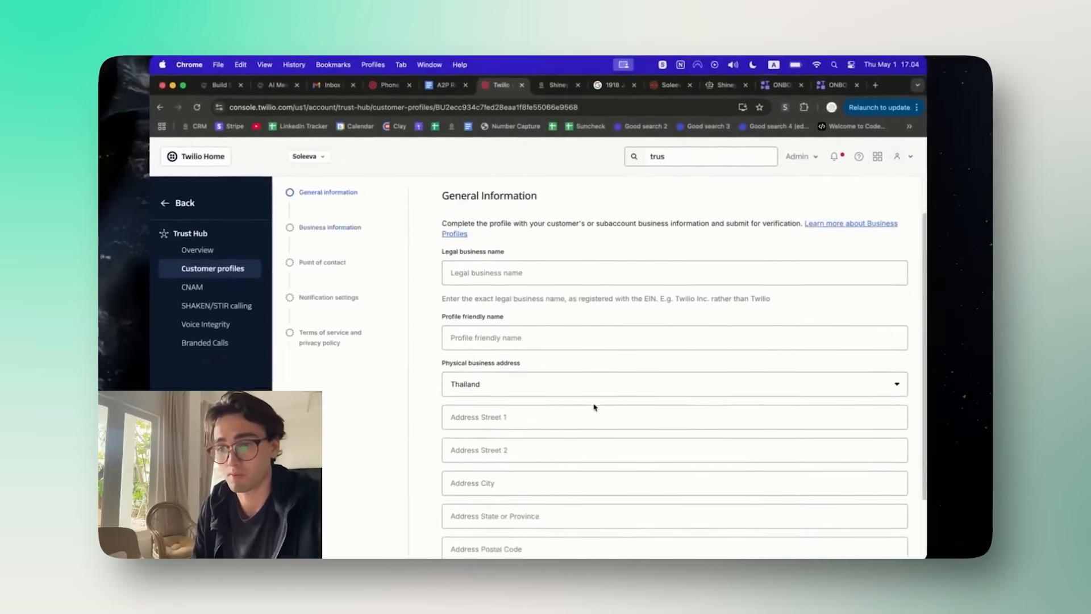
Step: Leave the missing billing page and return to the Twilio Account Dashboard
scroll(594, 414, "down", 2)
scroll(594, 419, "up", 3)
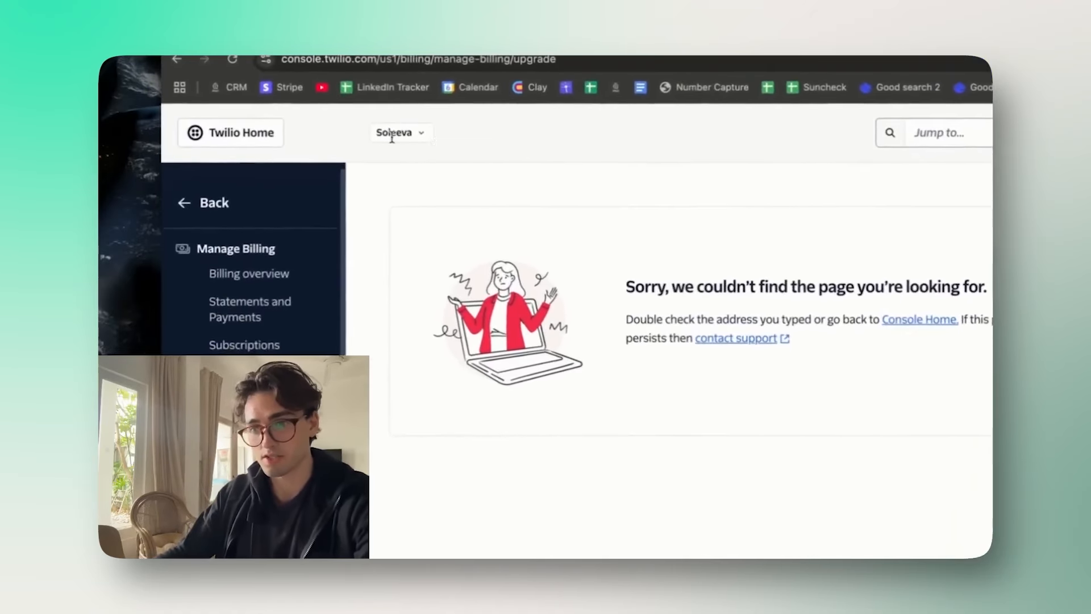
left_click(206, 206)
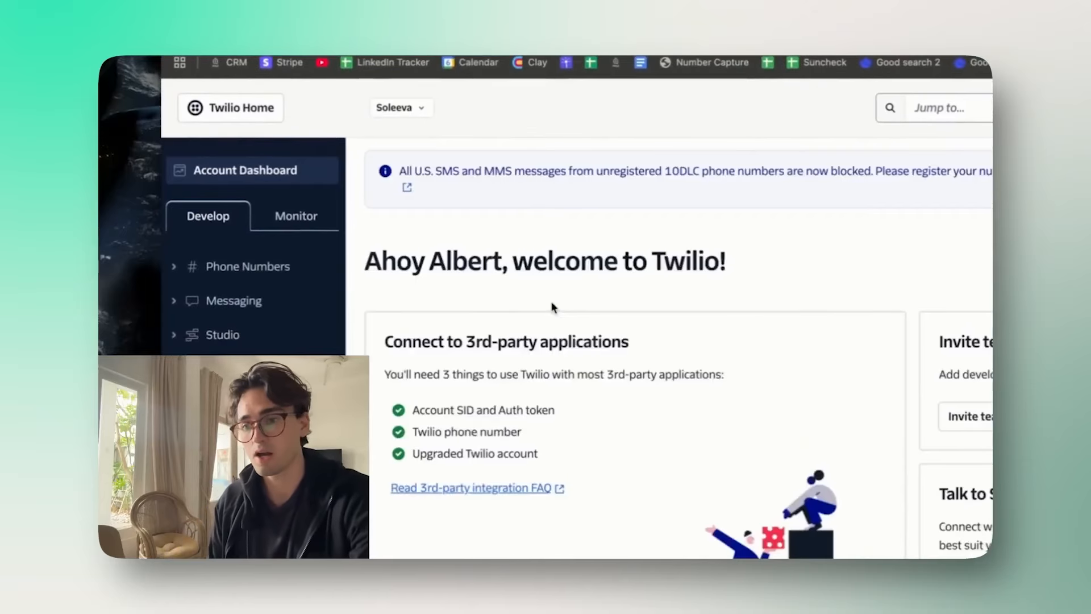
Step: Open the active number's configuration, then its A2P 10DLC registration information
scroll(553, 307, "down", 5)
scroll(552, 307, "up", 3)
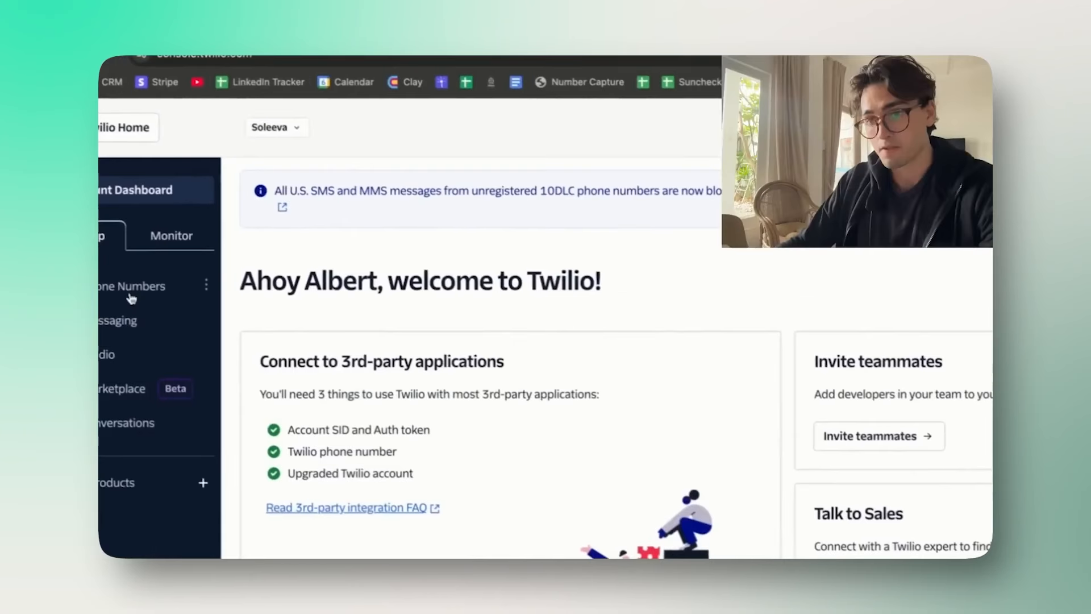
left_click(220, 262)
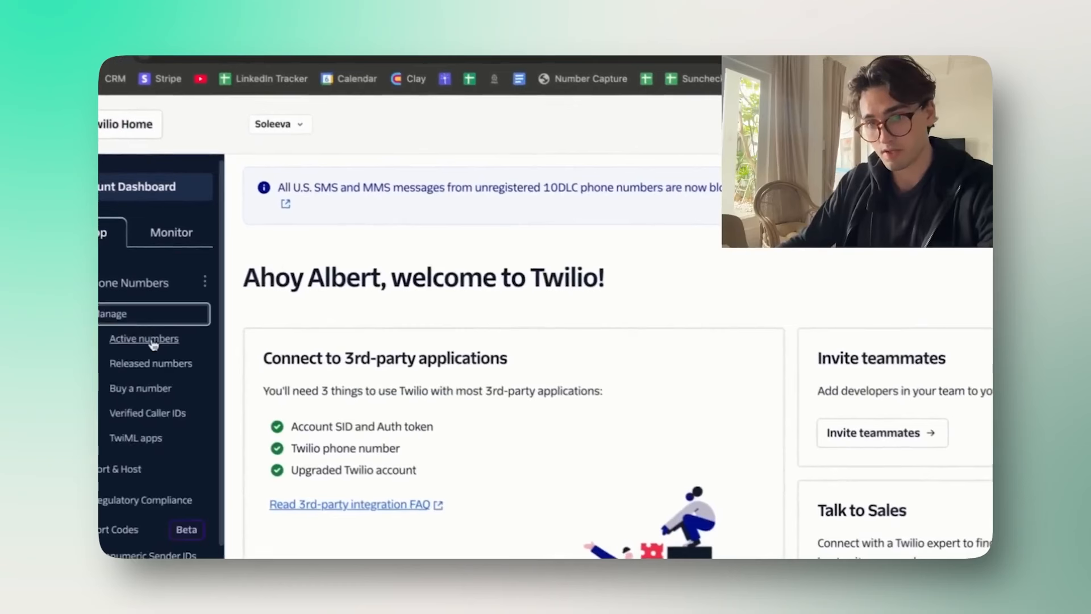
left_click(149, 339)
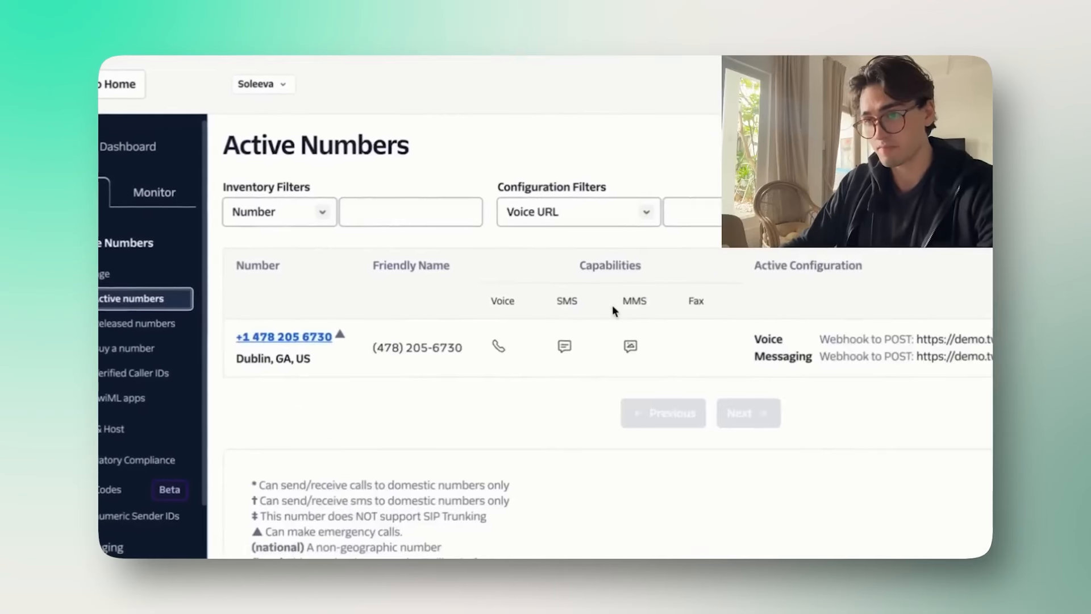
left_click(285, 337)
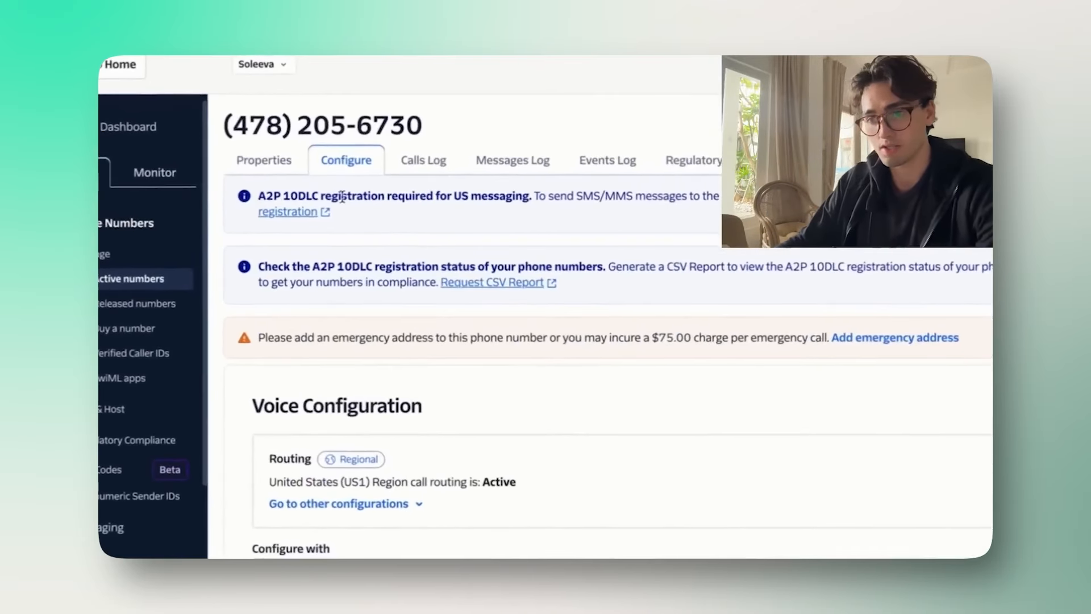
left_click_drag(475, 193, 490, 196)
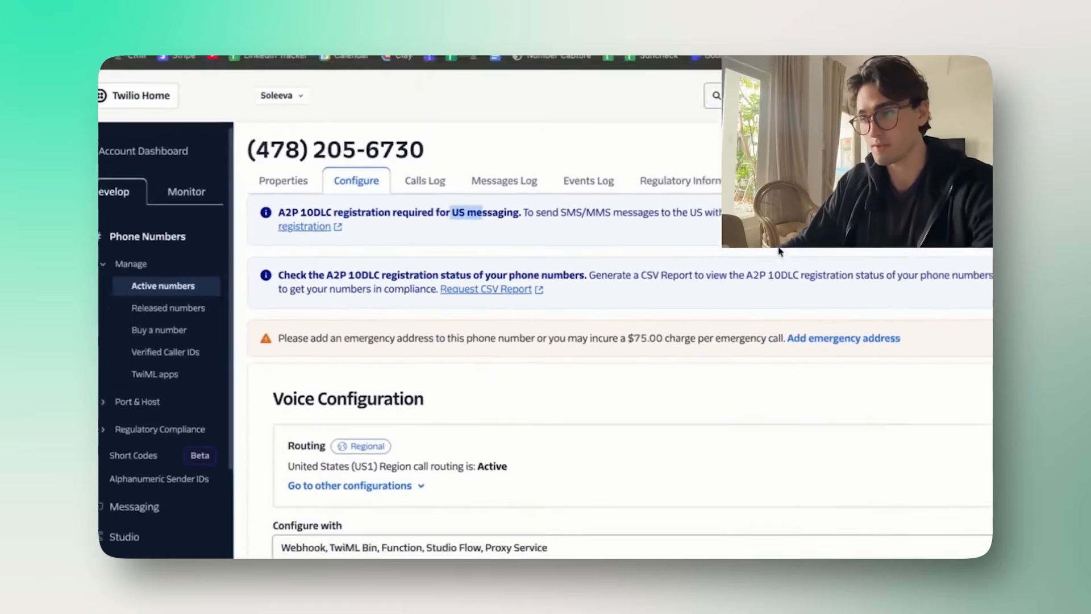
left_click(863, 248)
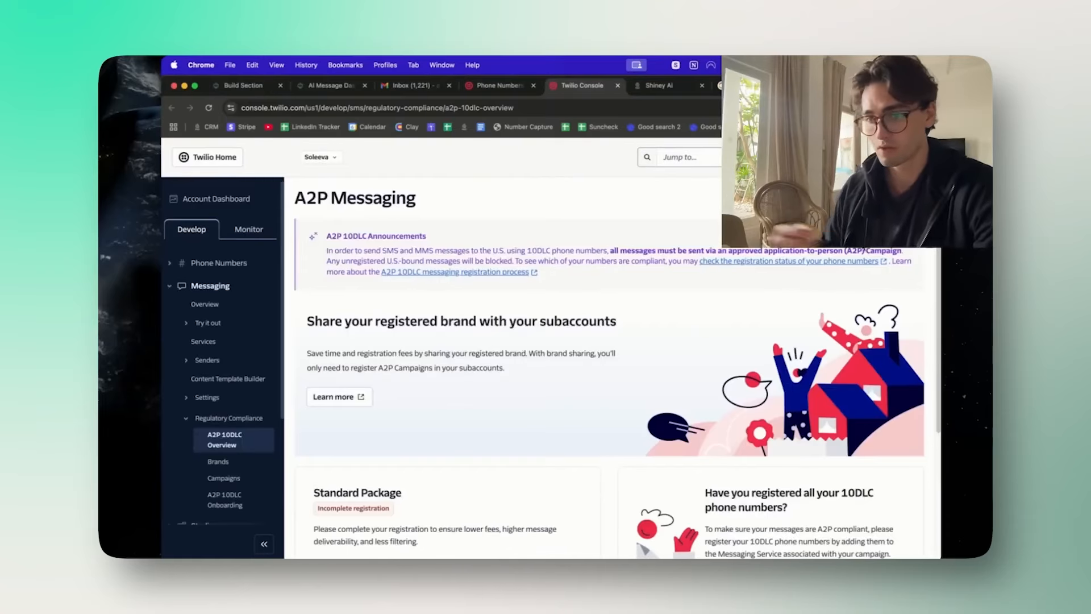
Step: Open the registered A2P brands list and start registering a new brand
scroll(474, 363, "down", 5)
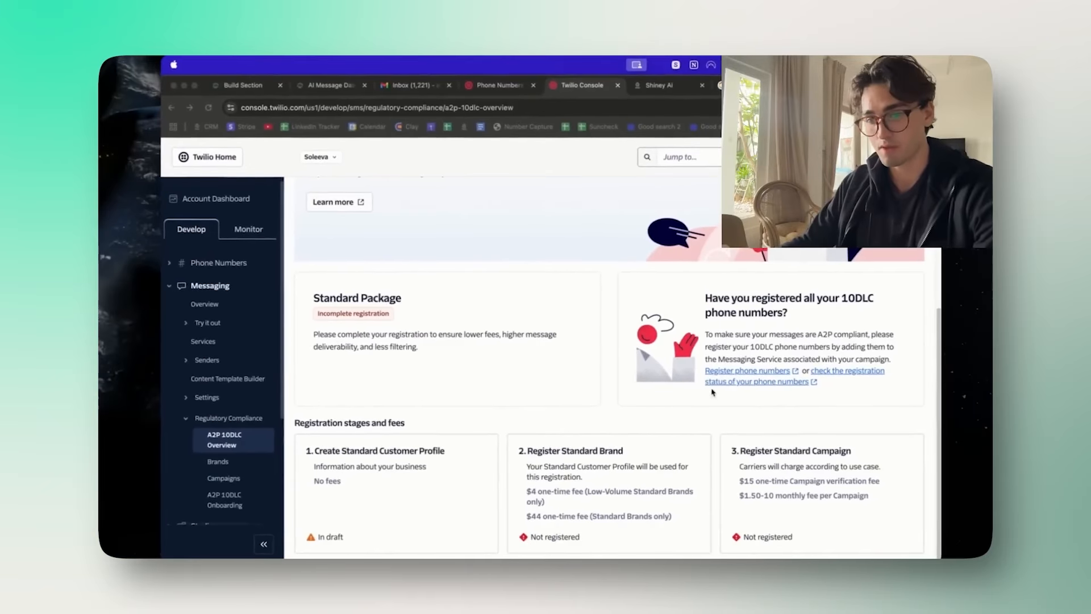
scroll(603, 341, "up", 5)
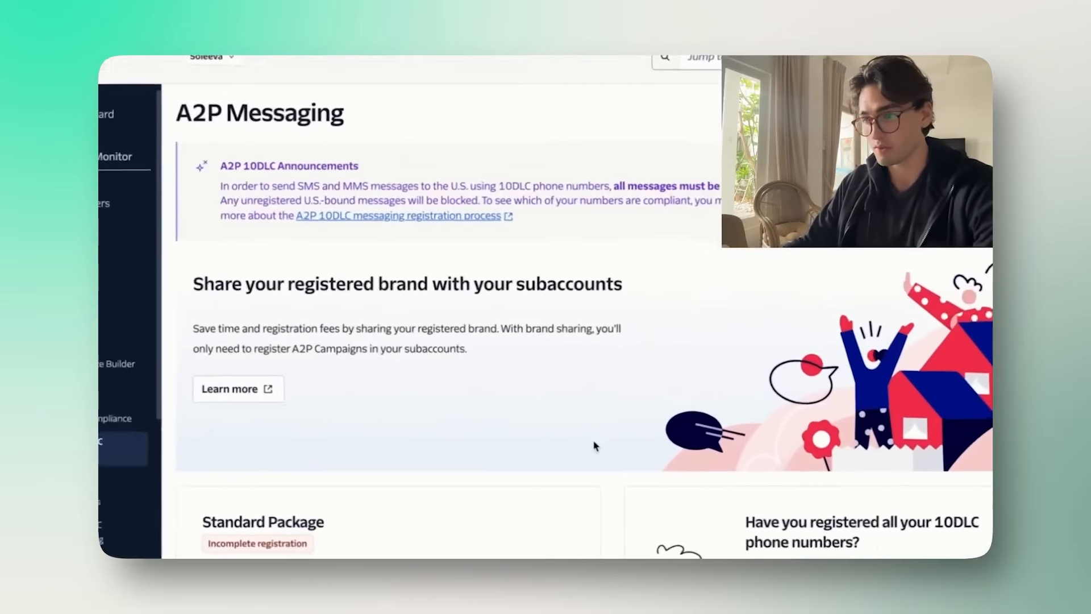
scroll(586, 443, "down", 4)
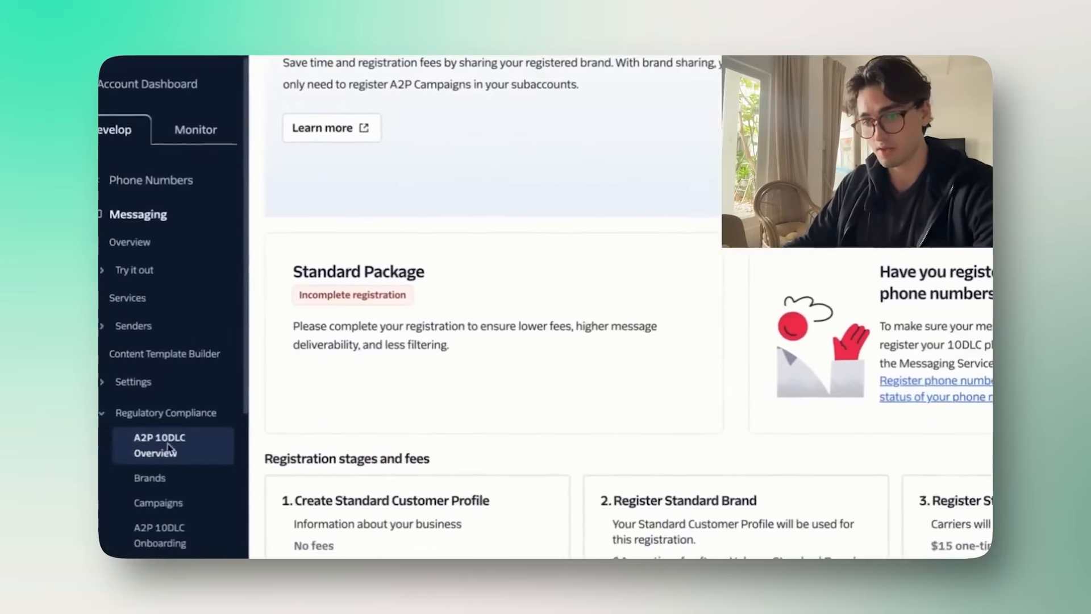
left_click(251, 479)
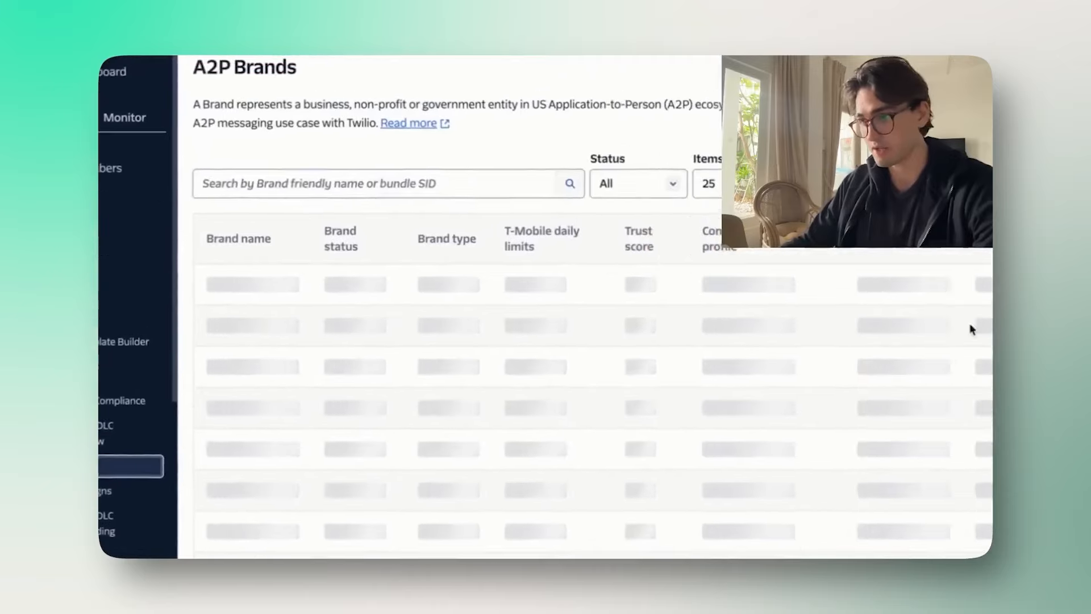
left_click(114, 353)
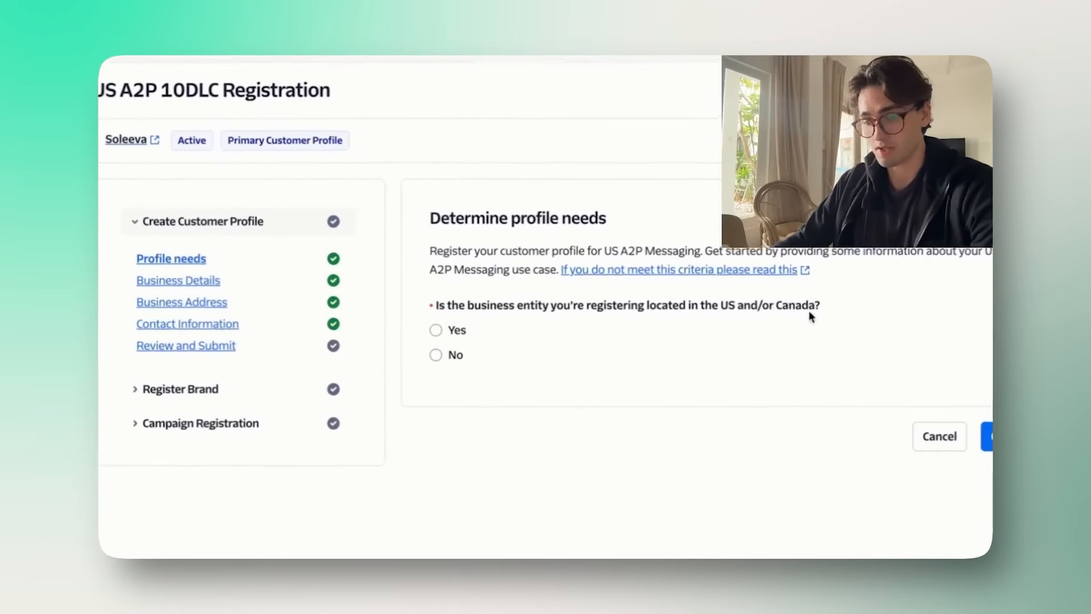
Step: Answer the profile questions: US/Canada business, has a tax ID, no secondary profile
left_click(165, 256)
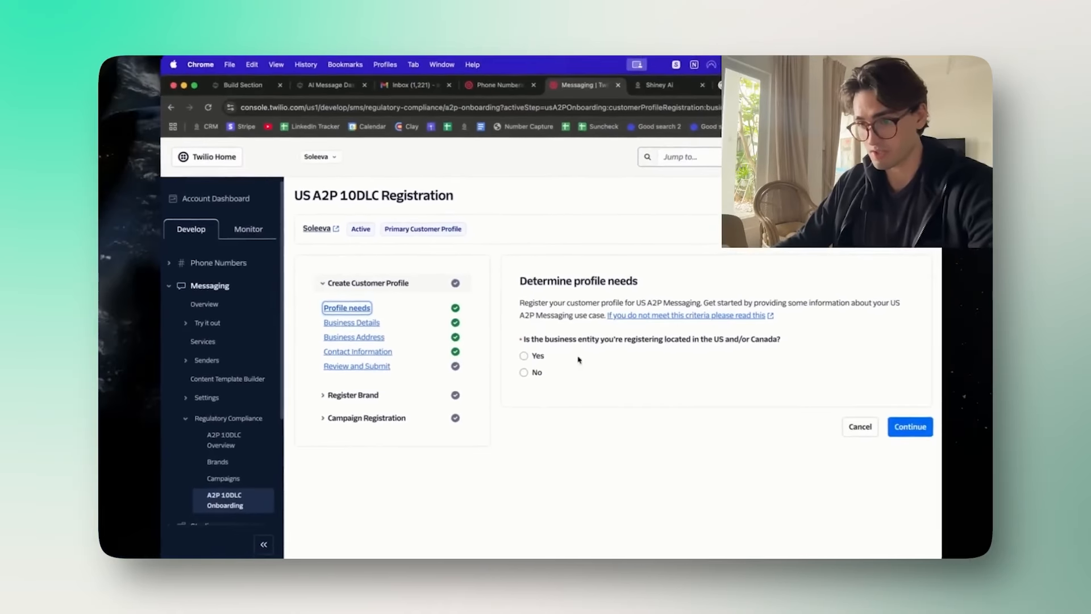
left_click(523, 357)
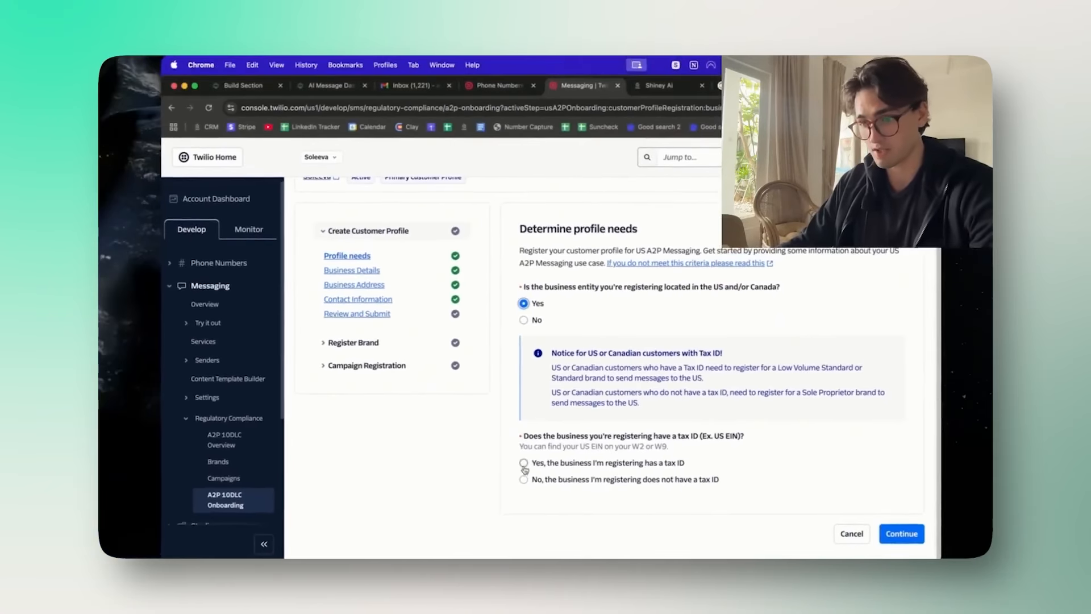
left_click(523, 464)
scroll(625, 369, "down", 10)
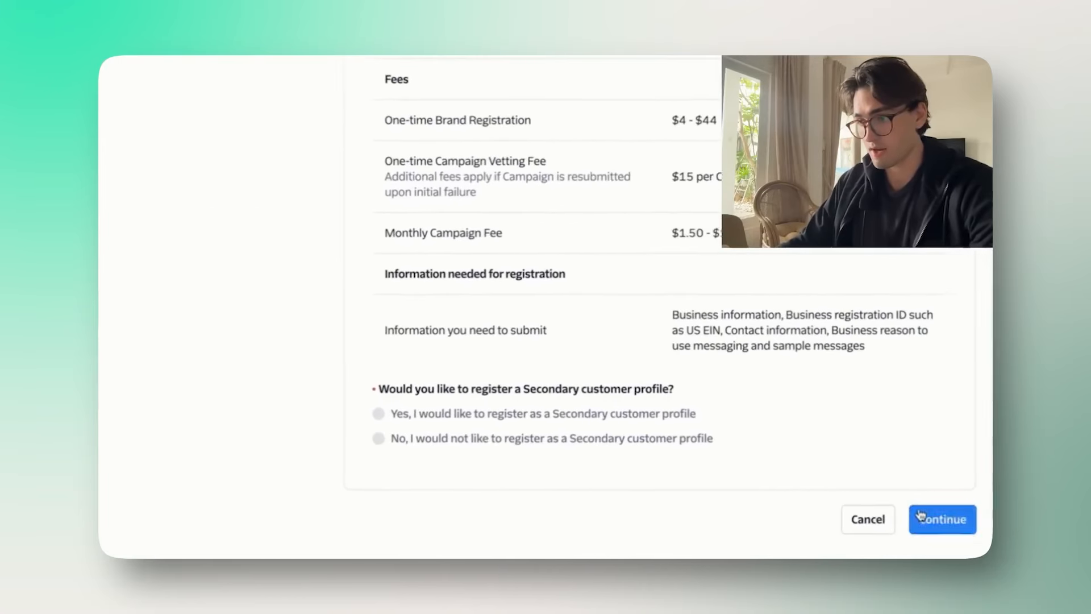
left_click(921, 516)
scroll(594, 477, "up", 10)
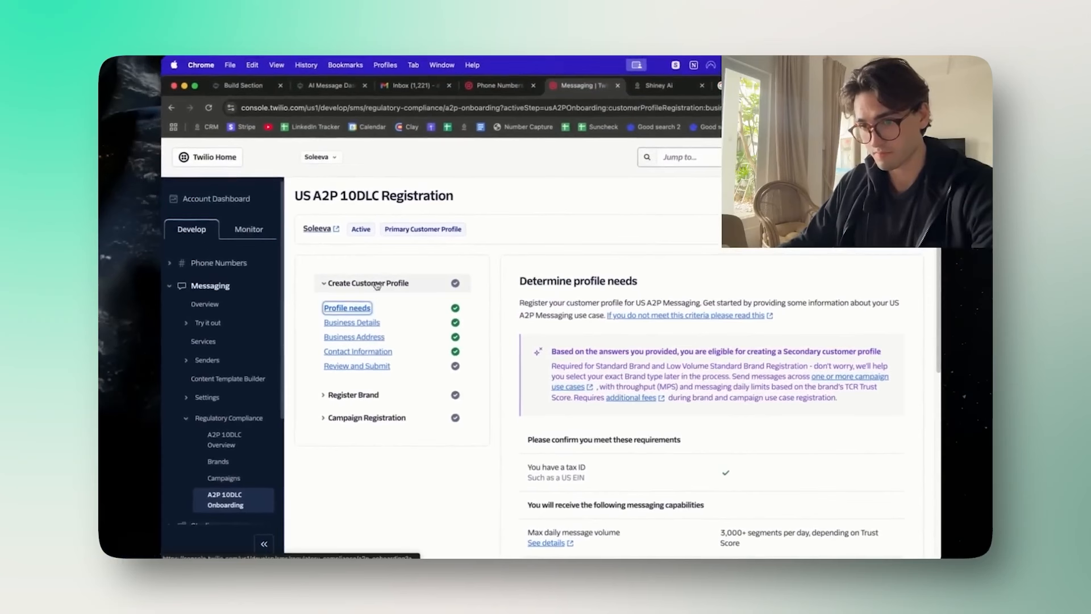
Step: Confirm the authorized representatives agree to Twilio contact, then save and continue
left_click(359, 308)
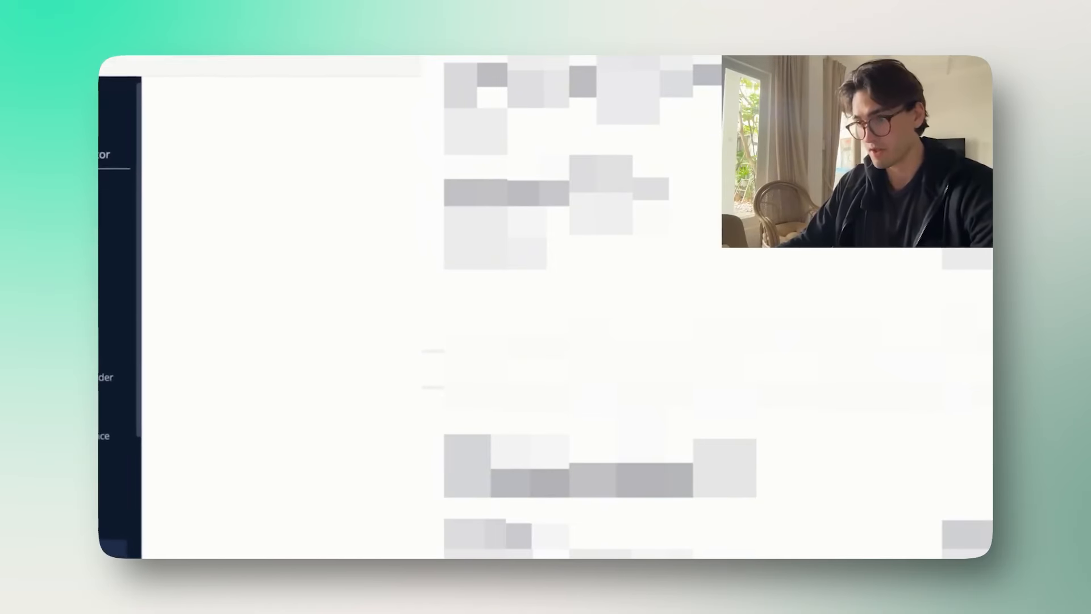
scroll(290, 255, "up", 3)
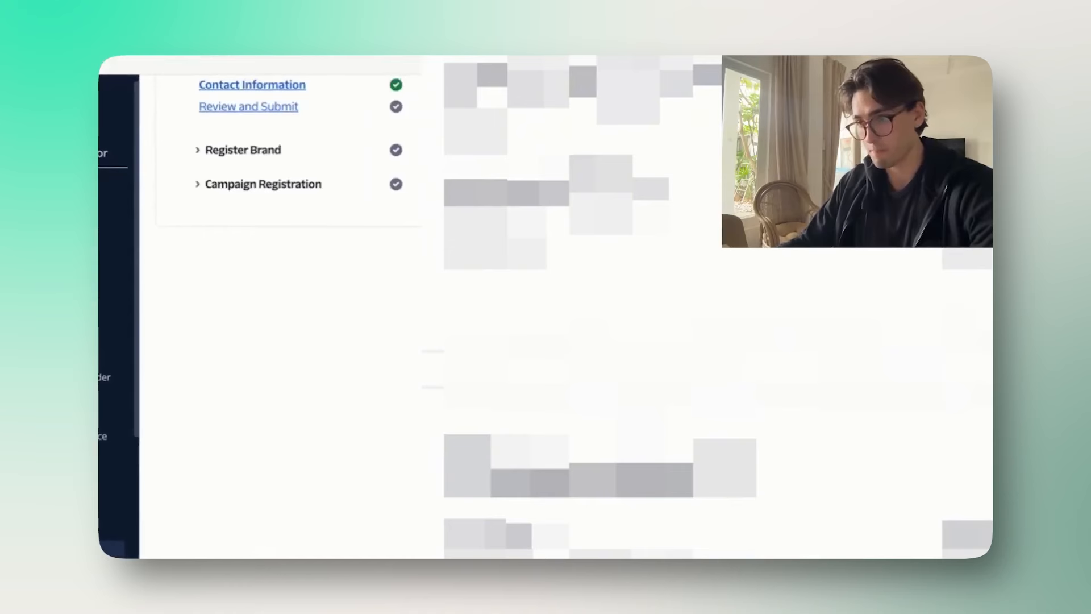
scroll(290, 256, "down", 3)
scroll(290, 256, "up", 3)
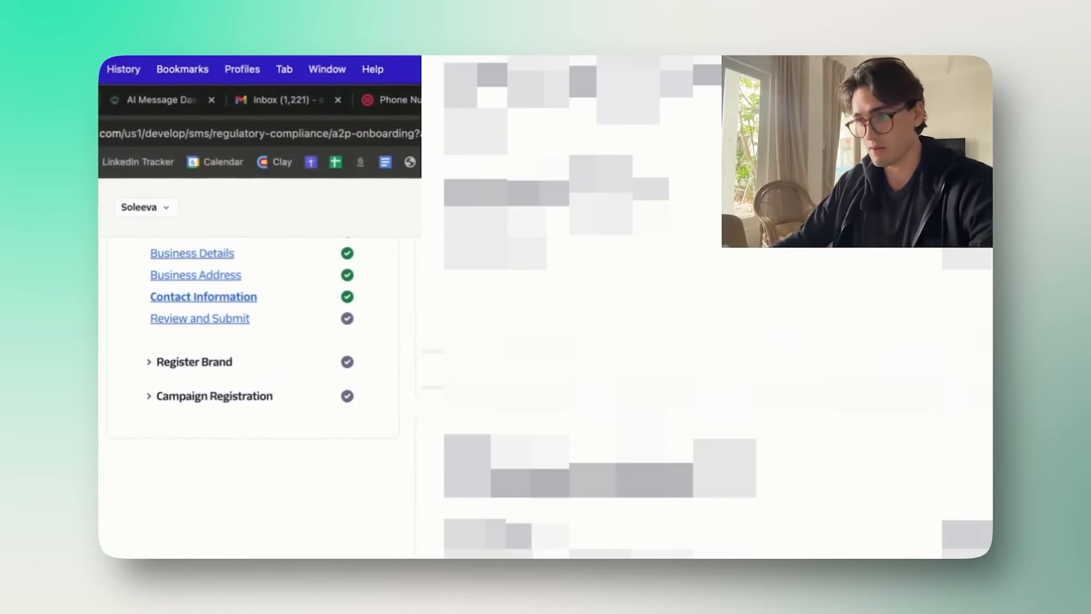
scroll(250, 341, "up", 3)
scroll(250, 341, "down", 4)
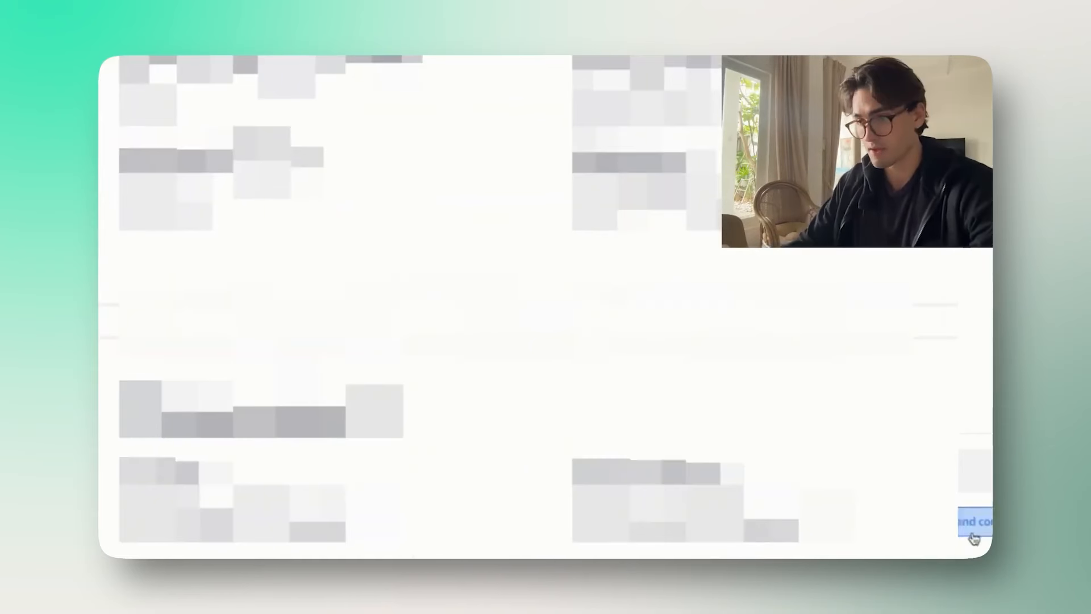
left_click(490, 461)
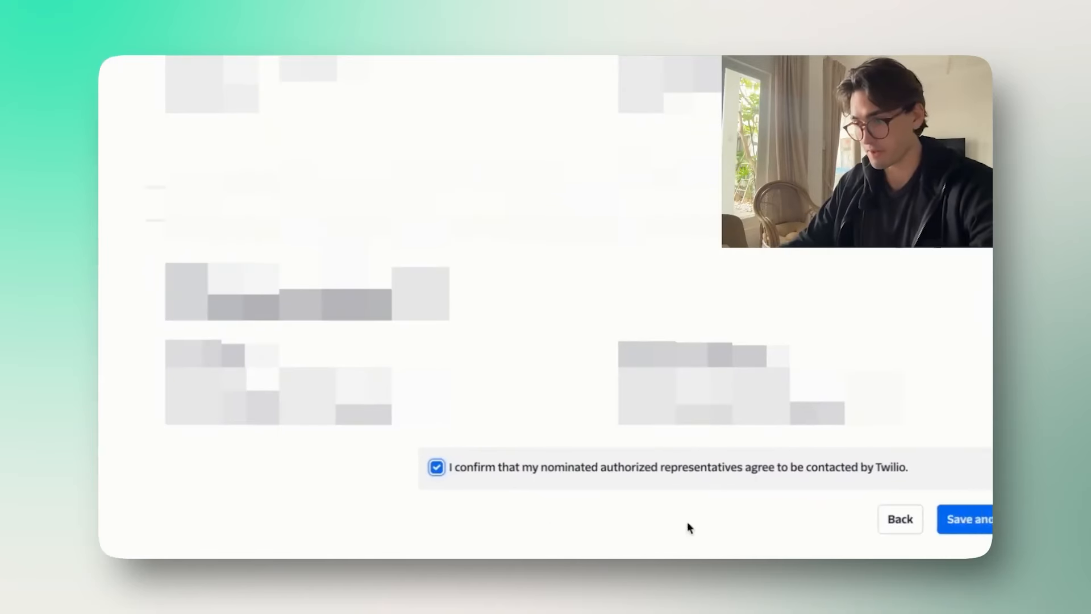
left_click(893, 531)
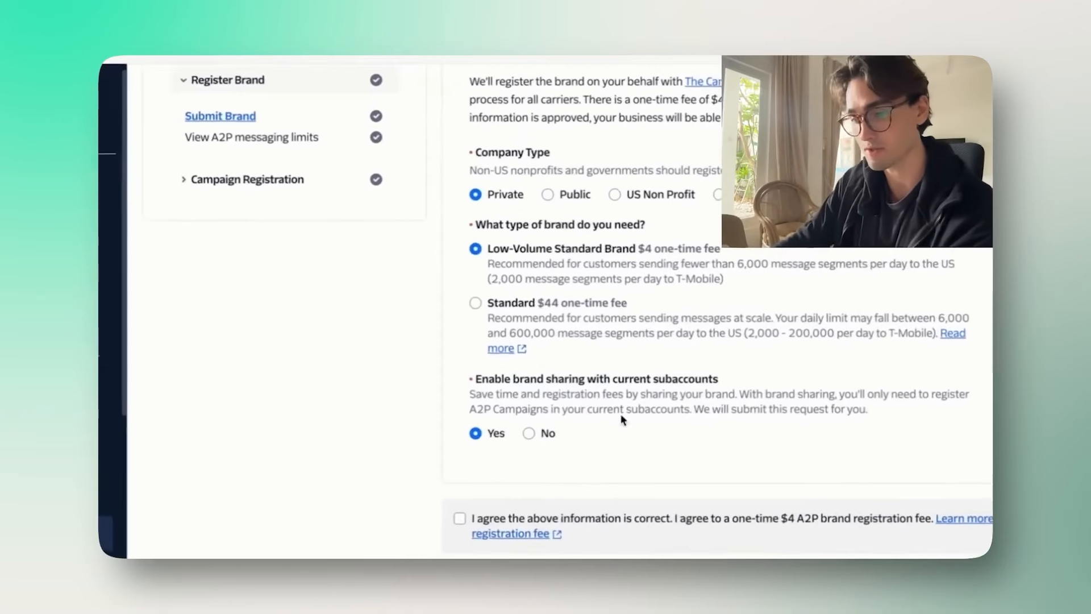
Step: Accept the one-time $4 fee, register the Low Volume Standard brand, and continue to campaign registration
left_click(513, 489)
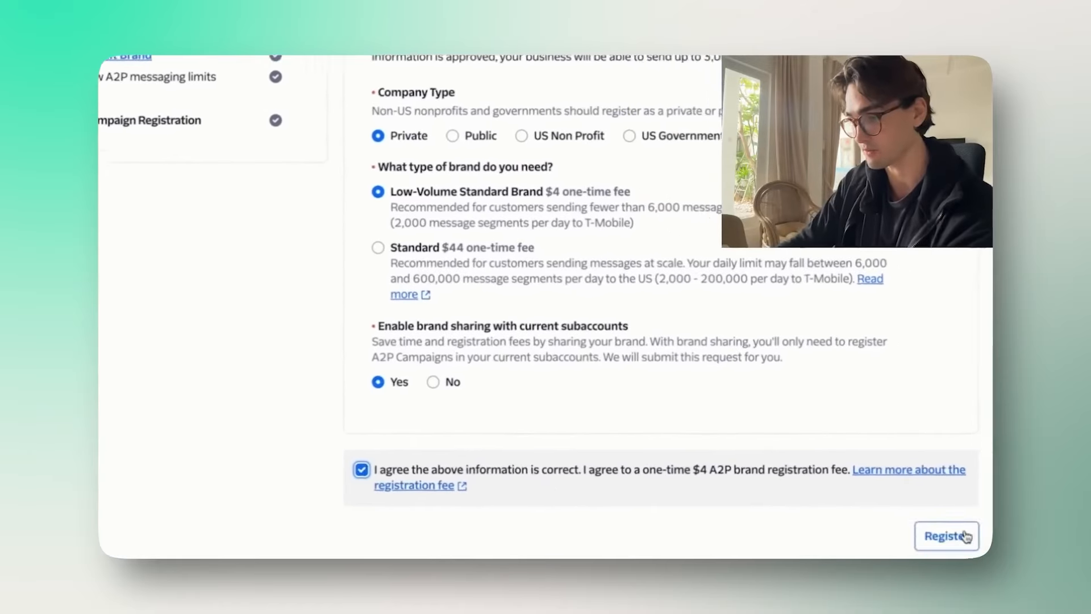
left_click(955, 536)
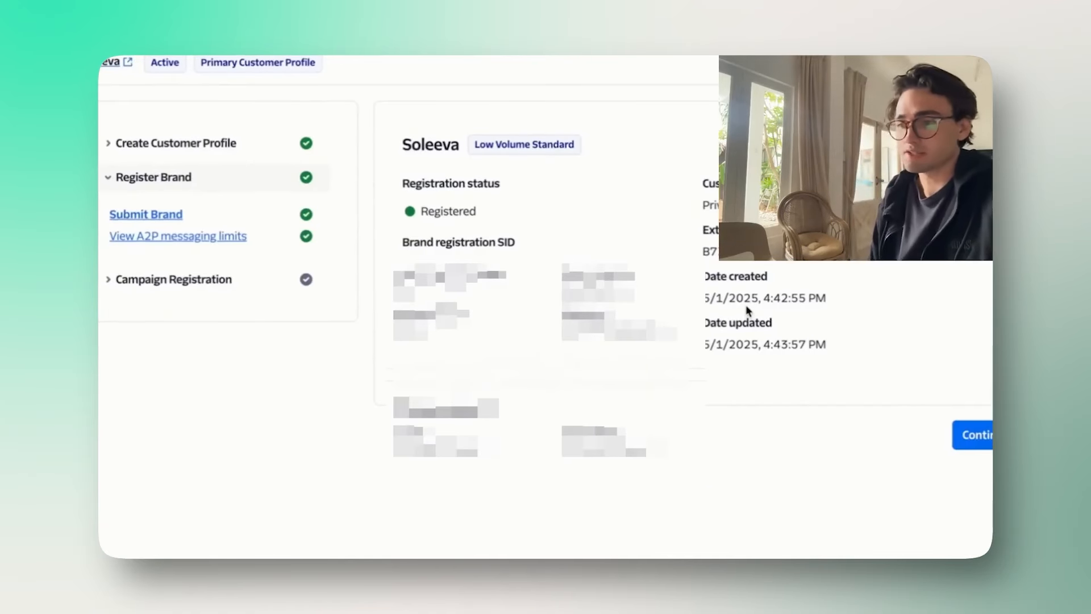
left_click(972, 443)
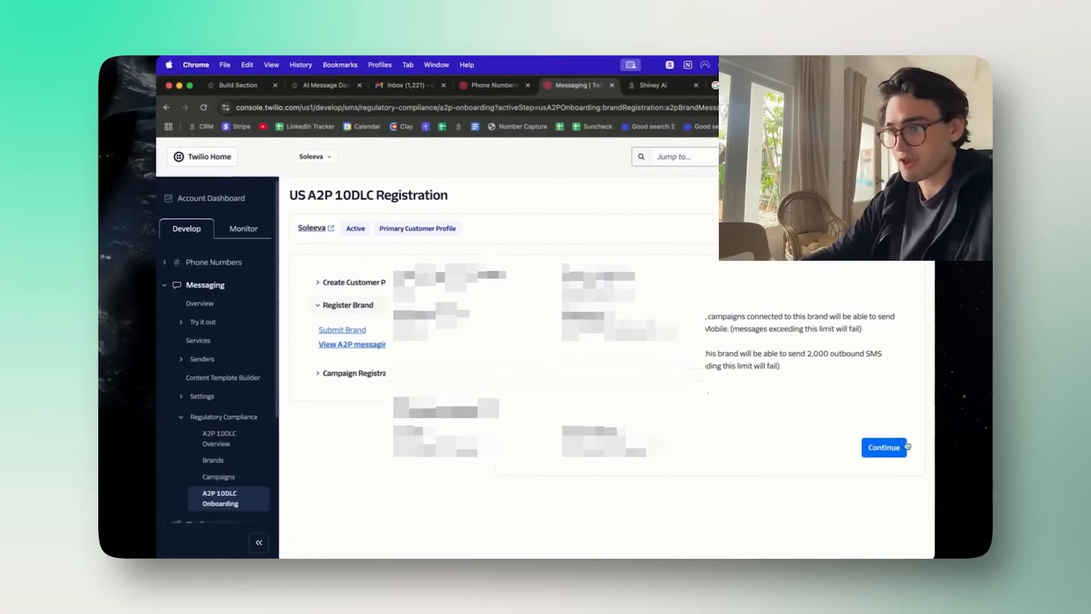
left_click(884, 447)
scroll(710, 341, "down", 3)
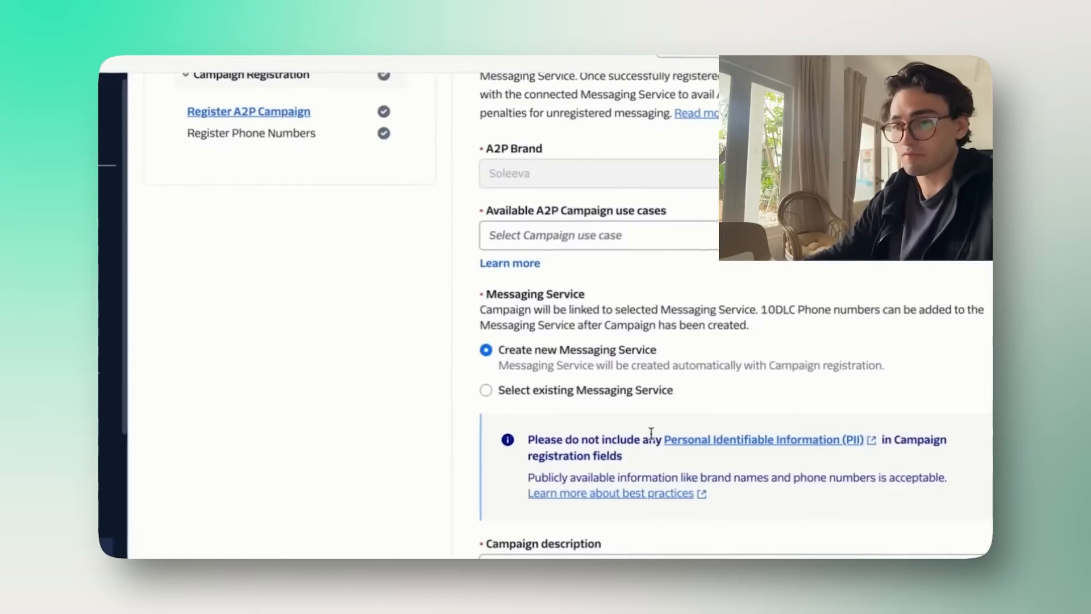
Step: Choose Low Volume Mixed as the A2P campaign use case
left_click(604, 261)
left_click(574, 272)
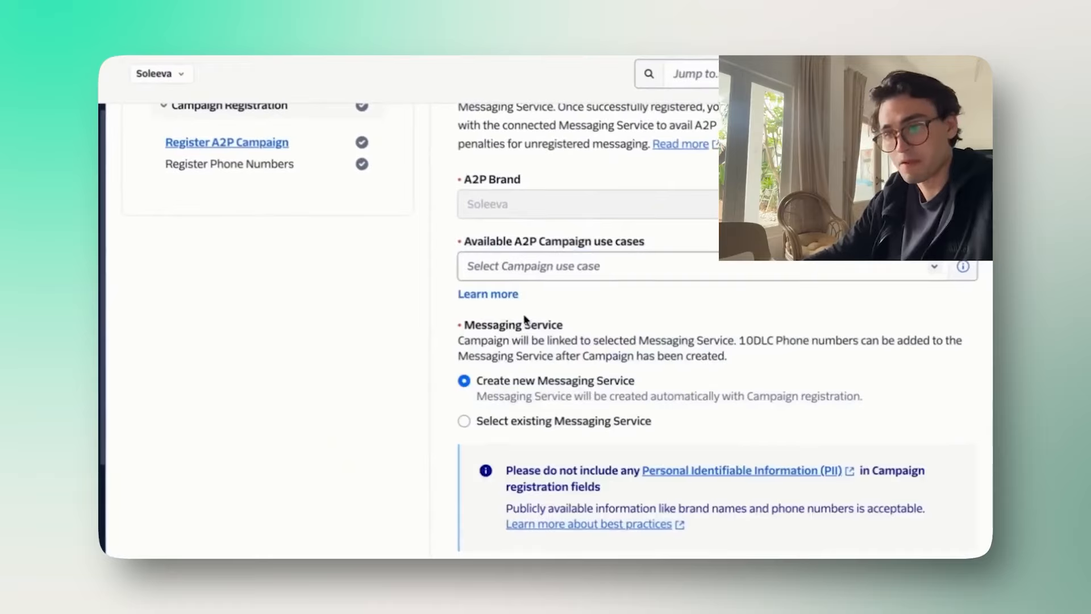
left_click(583, 296)
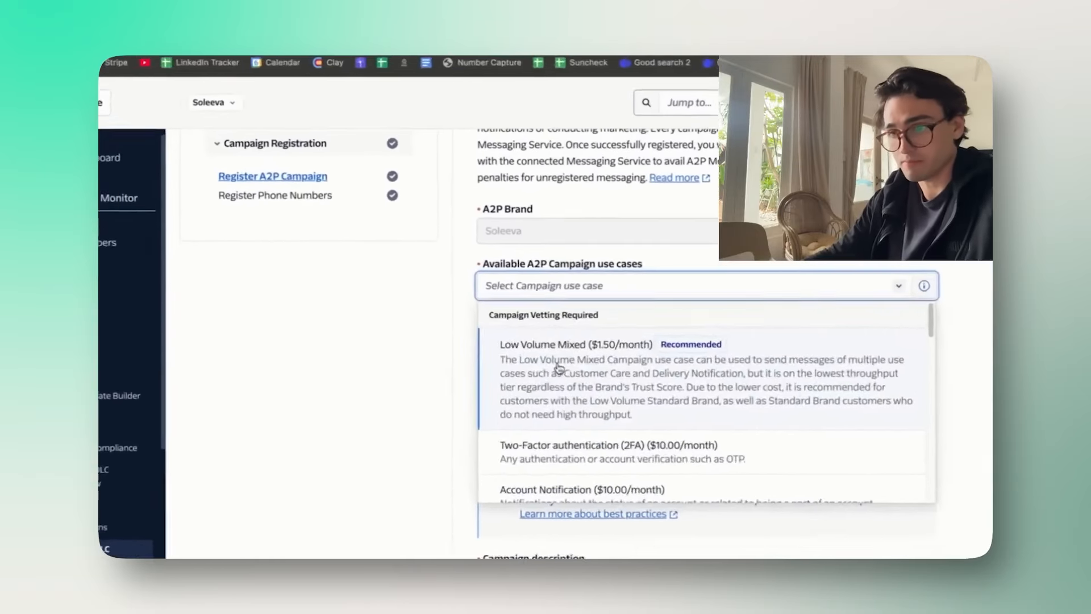
left_click(568, 361)
scroll(568, 360, "down", 2)
scroll(545, 360, "down", 5)
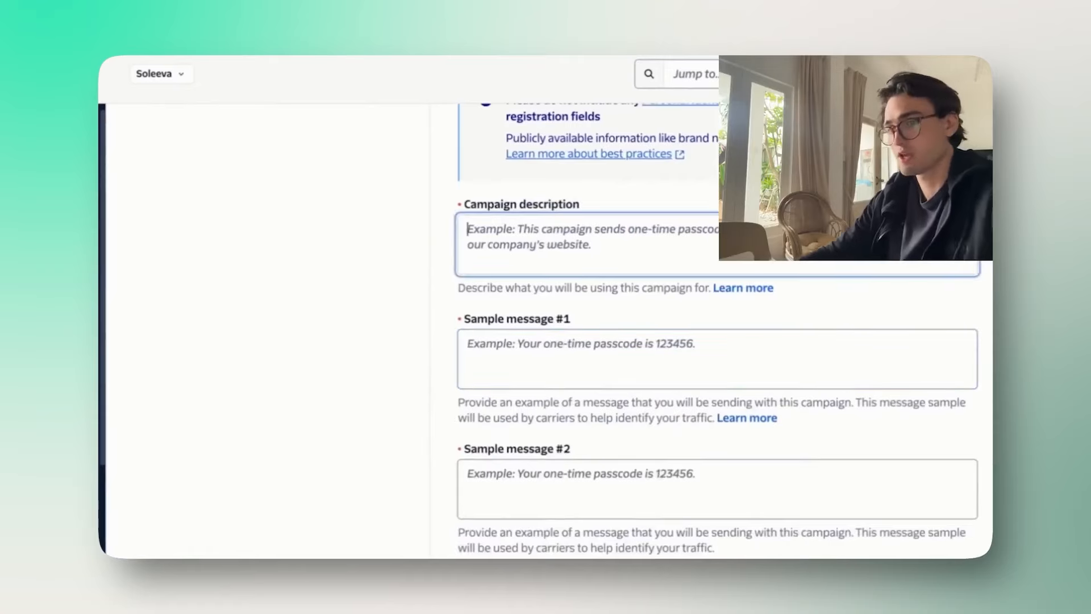
scroll(609, 167, "down", 1)
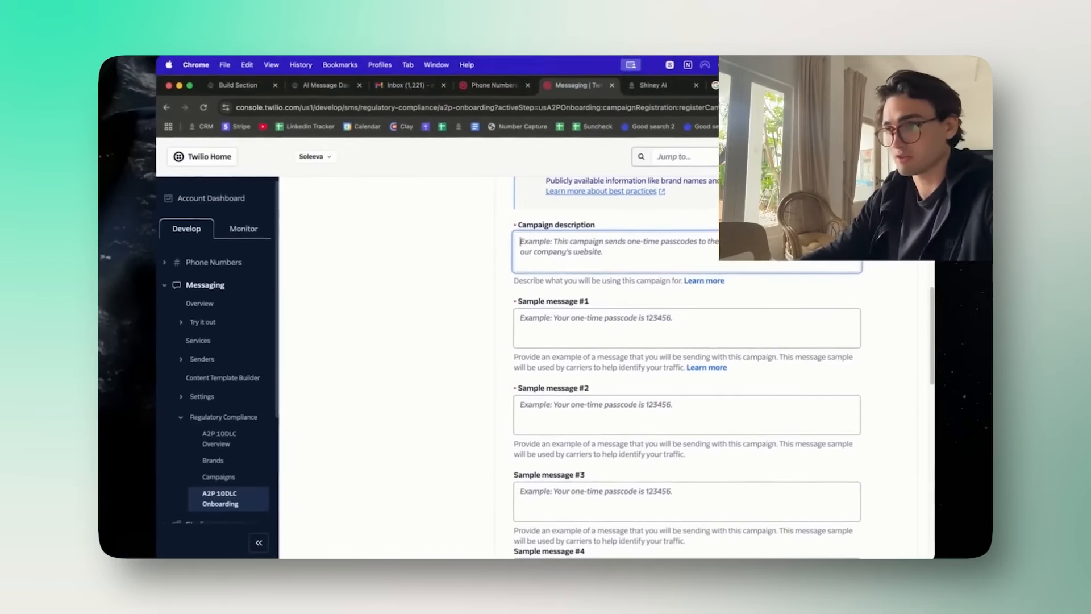
Step: Copy the use case description from the registration doc into the campaign description
key("super+t")
type("skool.com")
key("Return")
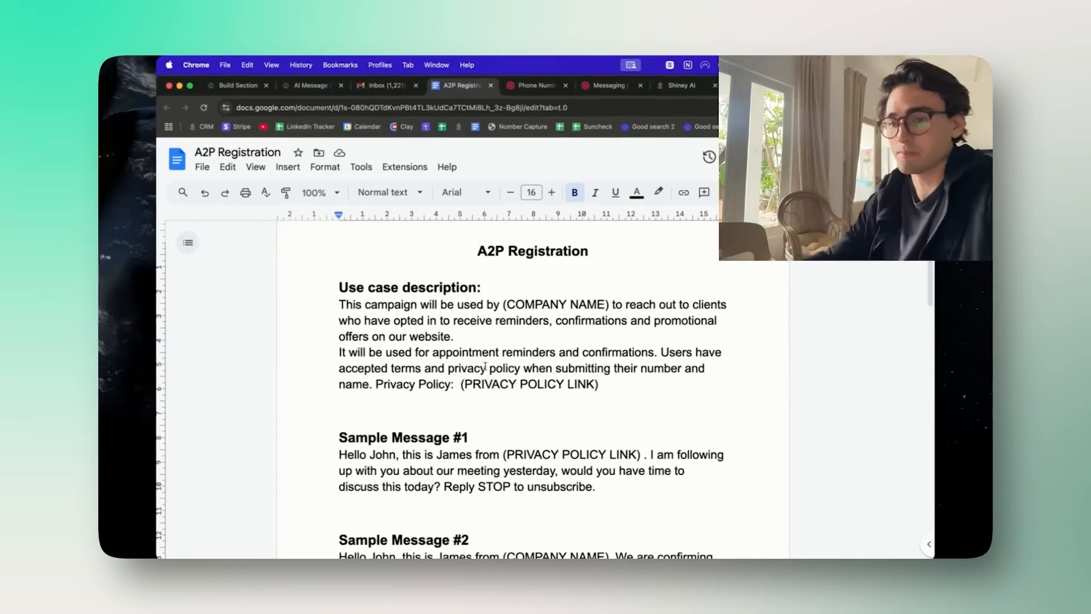
scroll(491, 398, "down", 3)
scroll(589, 431, "up", 4)
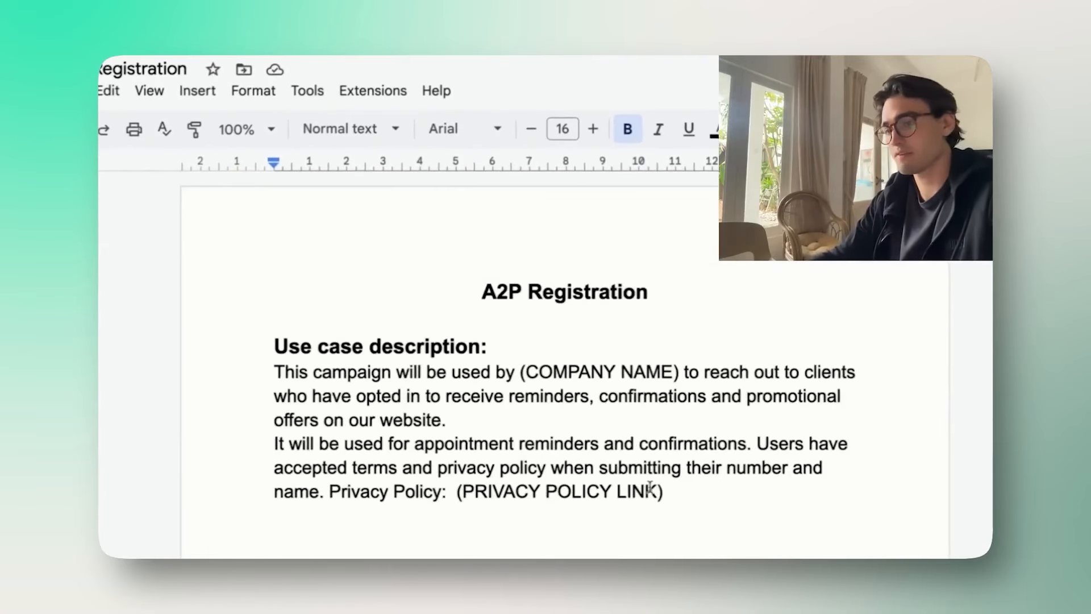
left_click_drag(660, 491, 250, 370)
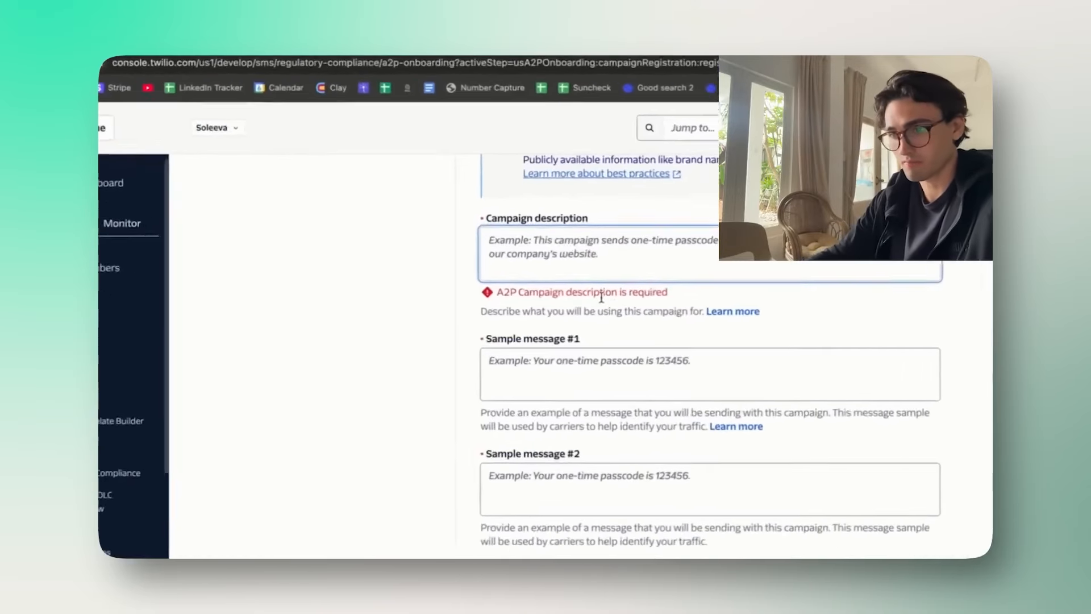
type("This campaign will be used by (COMPANY NAME) to reach out to clients who have opted in to receive reminders, confirmations and promotional offers on our website. It will be used for appointment reminders and confirmations. Users have accepted terms and privacy policy when submitting their number and name. Privacy Policy:  (PRIVACY POLICY LINK)")
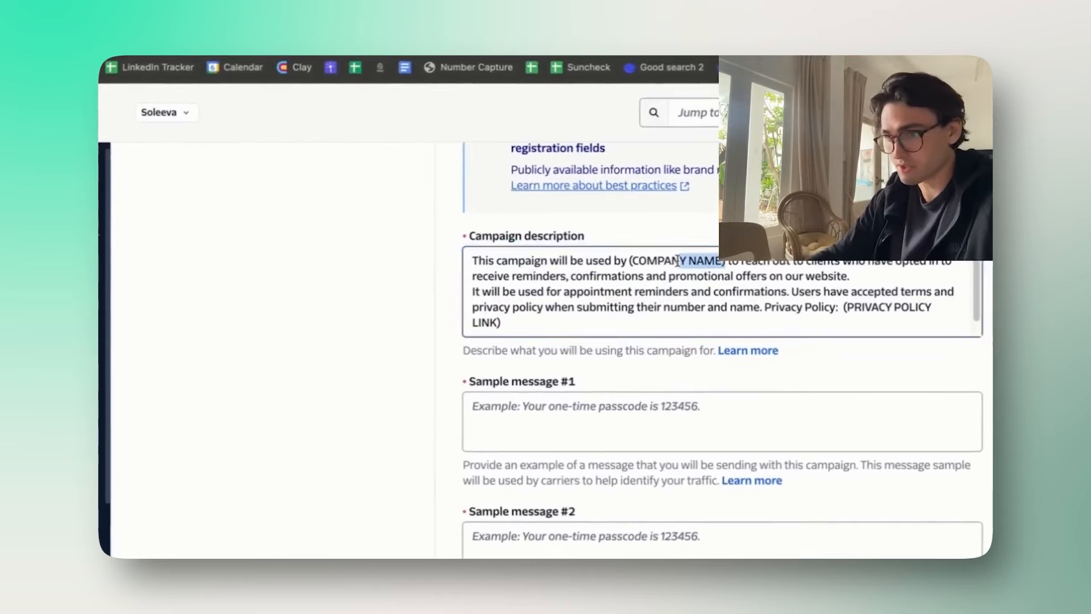
Step: Replace the (COMPANY NAME) placeholder with 'Soleeva' and confirm the campaign registration
left_click_drag(644, 261, 630, 261)
type("Soleeva")
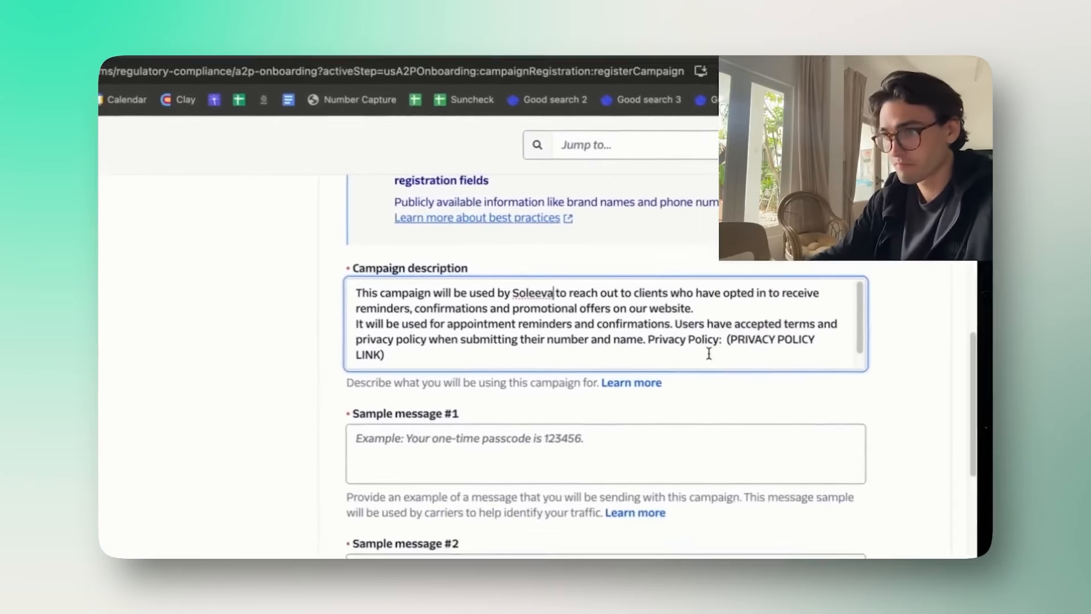
left_click_drag(675, 322, 691, 311)
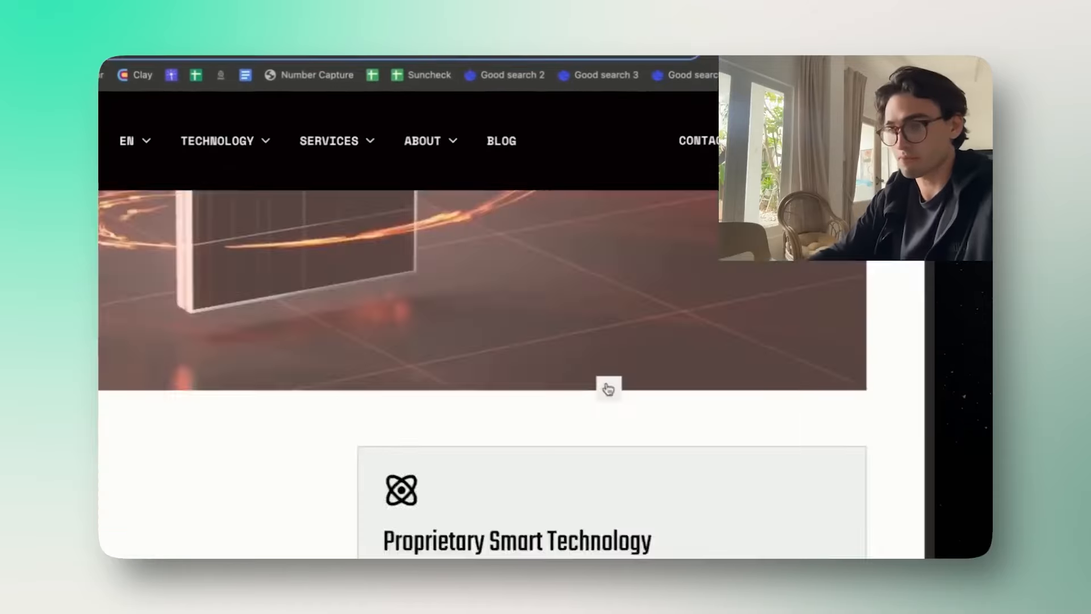
scroll(609, 390, "down", 10)
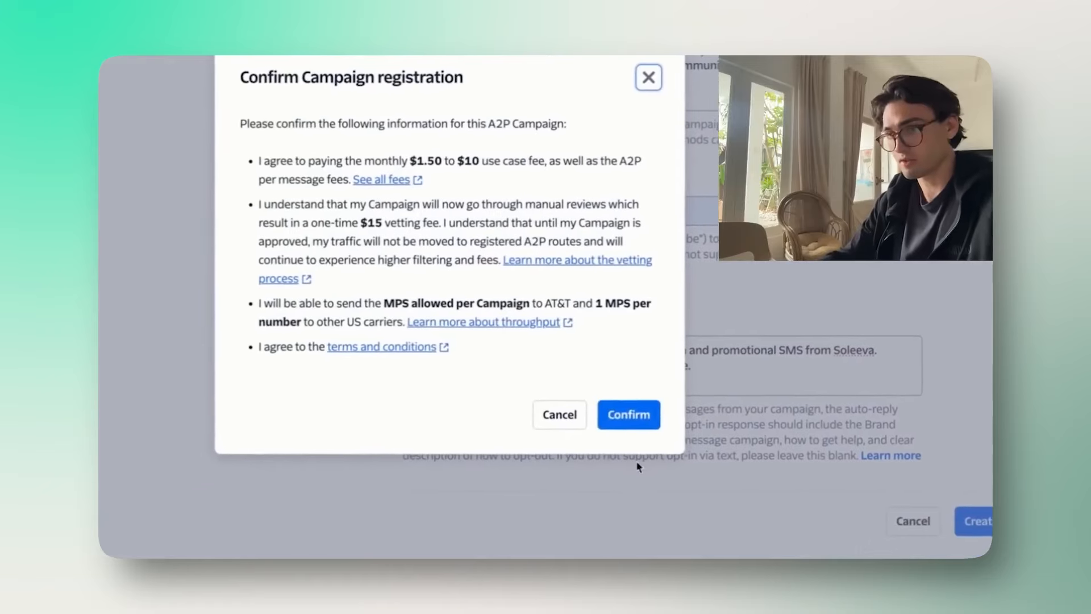
left_click(636, 413)
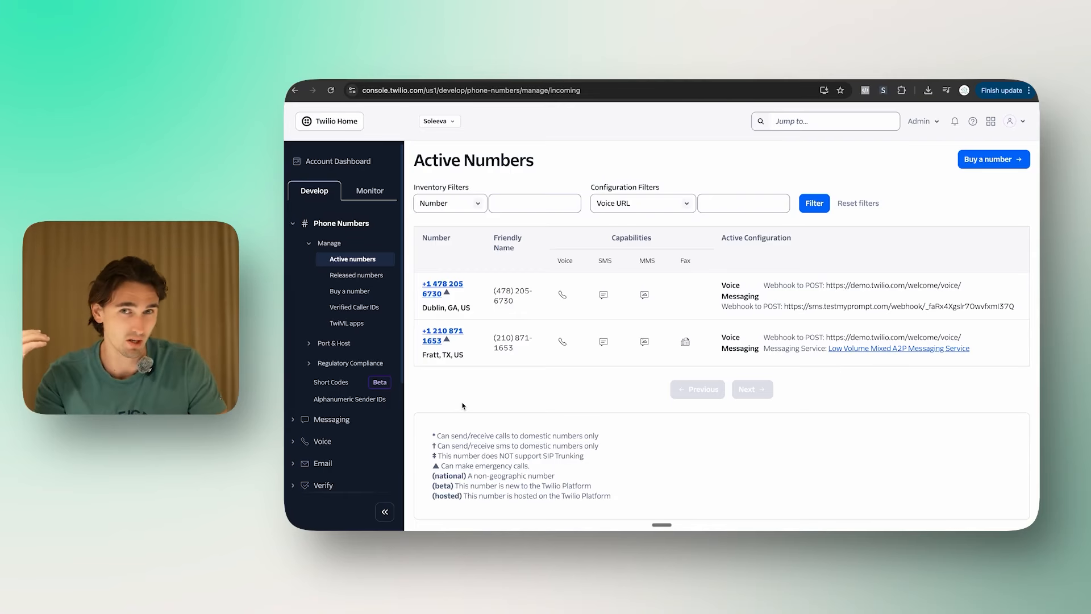
Step: Copy the Texas +1 210 Twilio number into BuildMyAgent's Phone Number field
left_click_drag(422, 331, 454, 346)
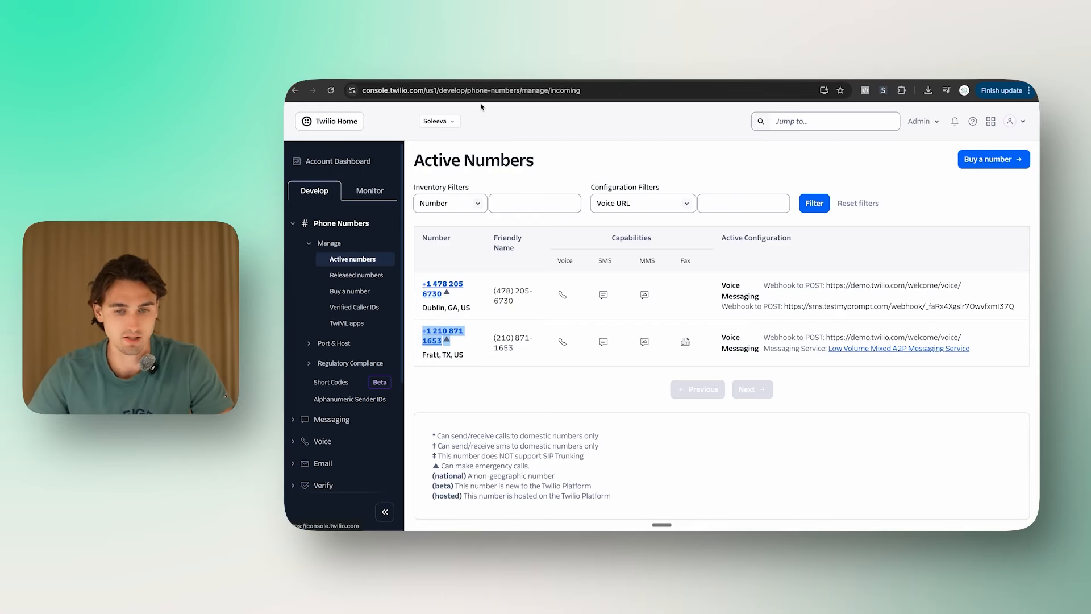
key("ctrl+Tab")
left_click(637, 337)
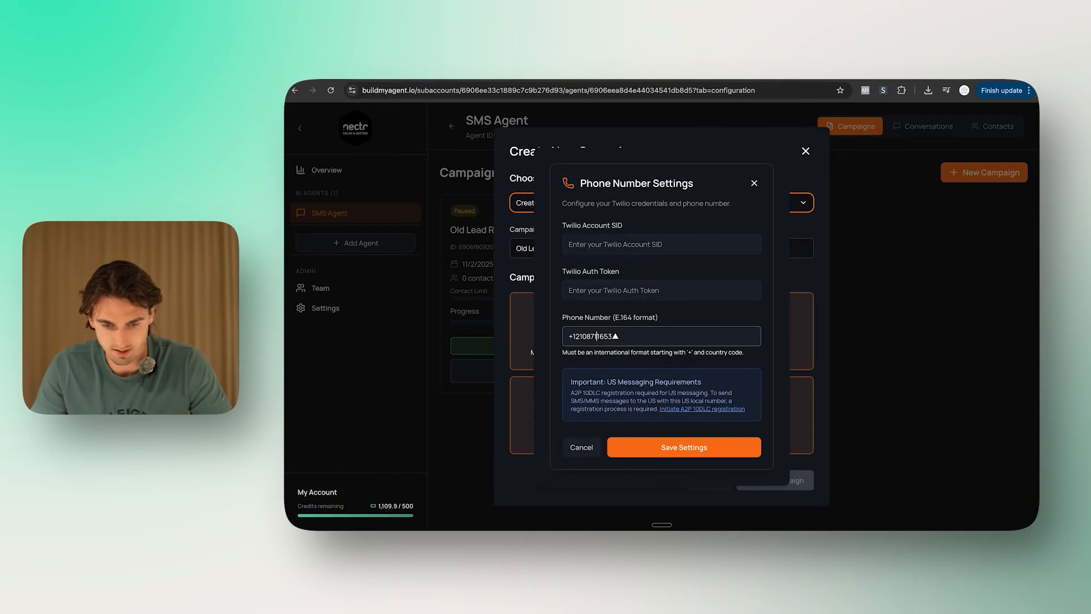
Step: Paste the Twilio Account SID and Auth Token and save the phone number settings
key("ctrl+shift+Tab")
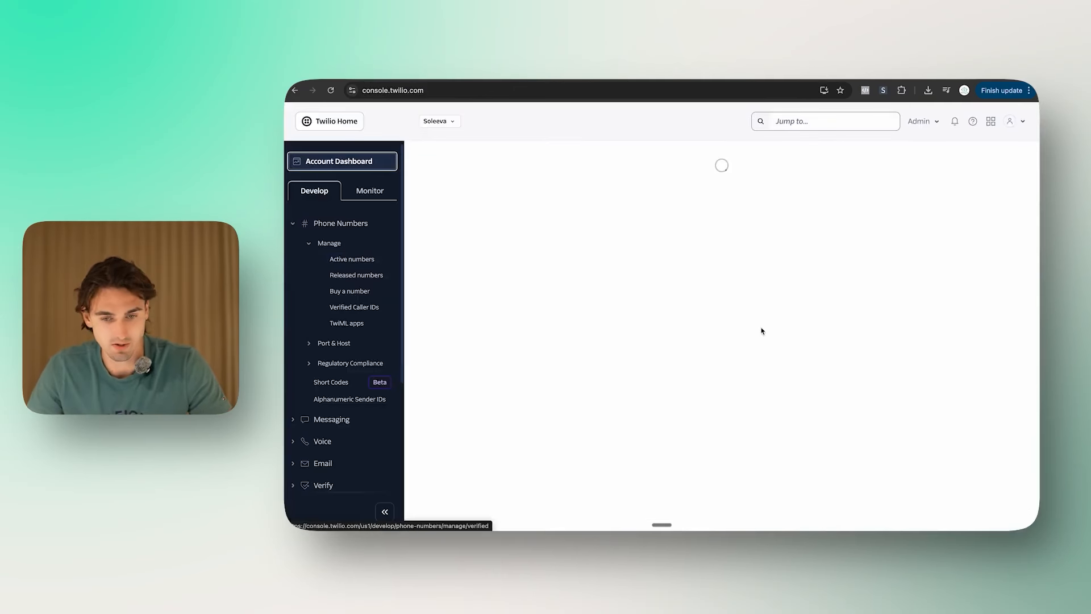
scroll(594, 450, "down", 5)
key("ctrl+Tab")
left_click(685, 253)
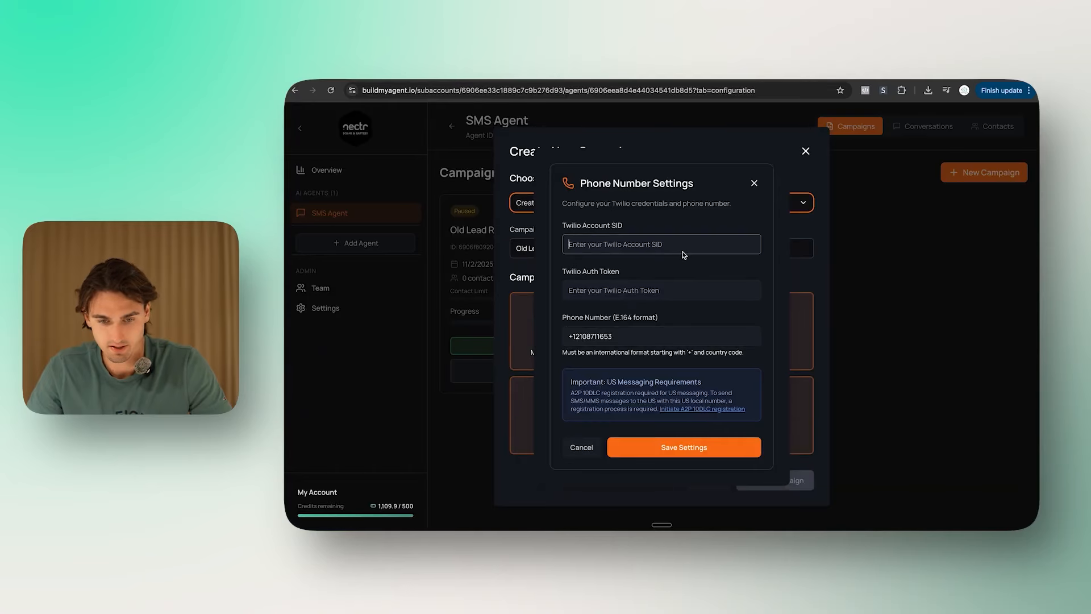
key("ctrl+shift+Tab")
key("ctrl+Tab")
key("Tab")
key("ctrl+v")
left_click(698, 450)
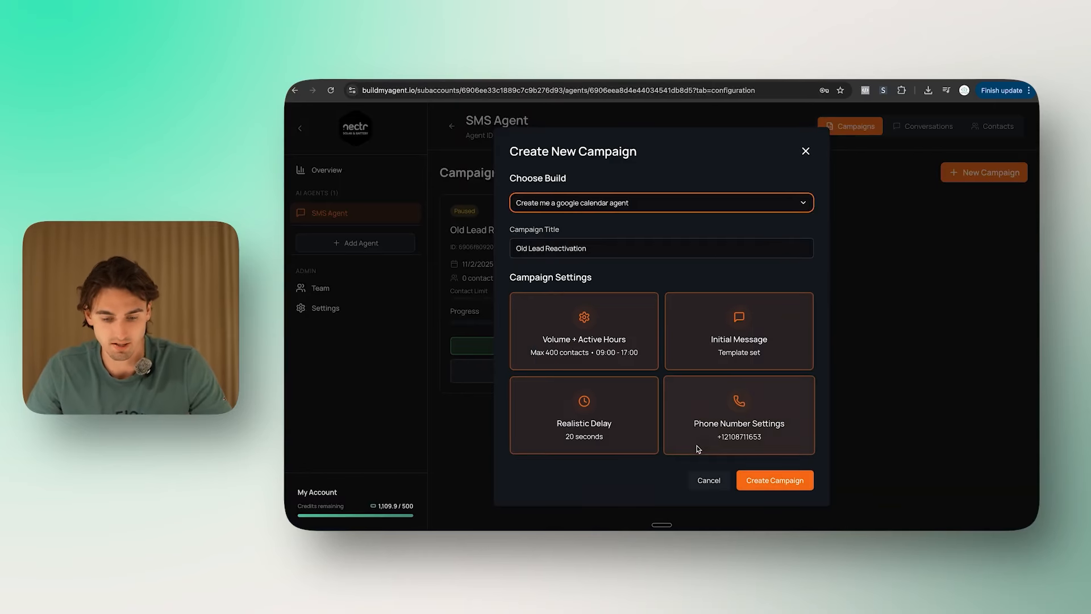
Step: Create the Old Lead Reactivation campaign and upload contacts from Leads - Sheet1.csv
left_click(790, 482)
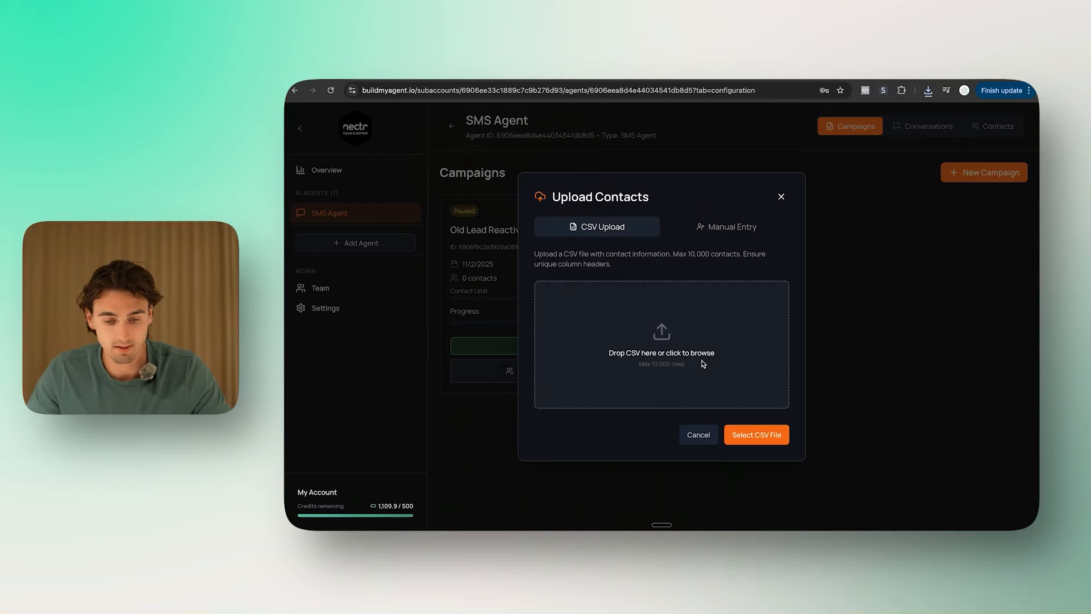
left_click(704, 358)
left_click(497, 154)
left_click(996, 515)
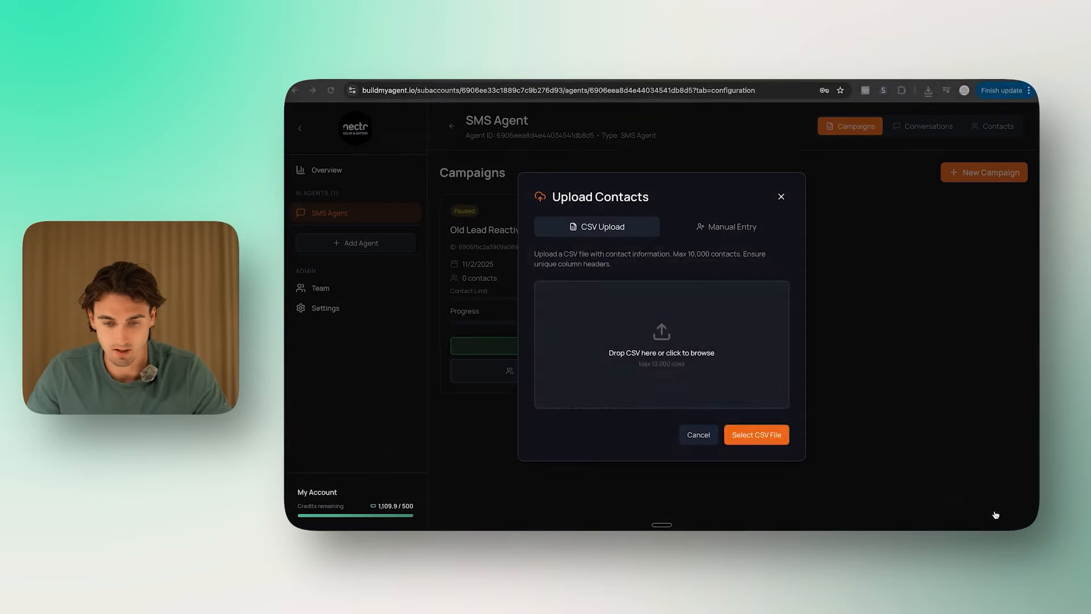
Step: Map the Name, Phone and First Name CSV columns and upload the 16 contacts
left_click(624, 272)
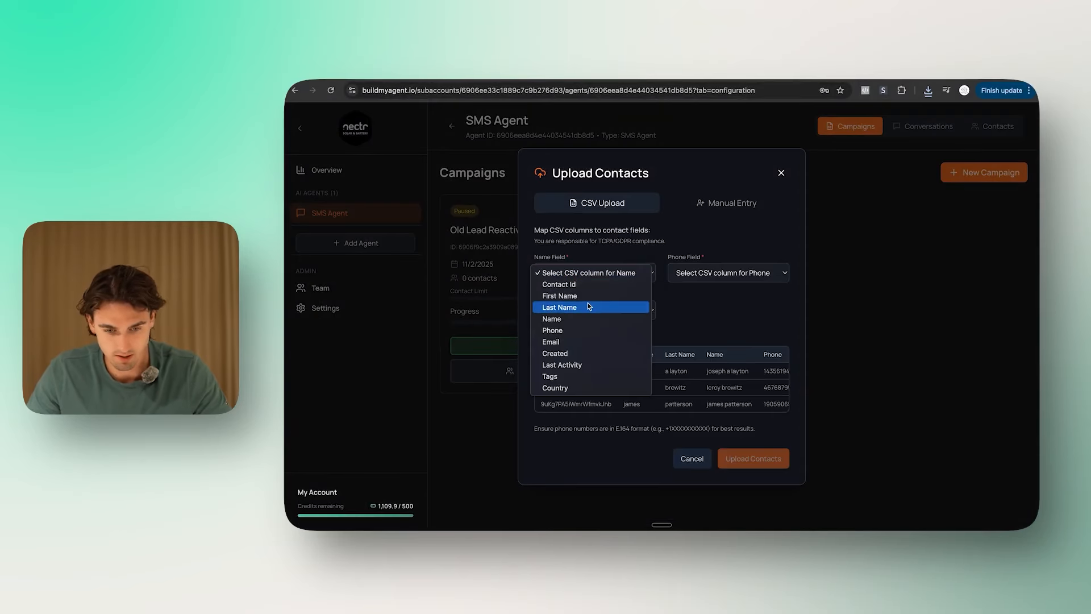
left_click(586, 318)
left_click(722, 273)
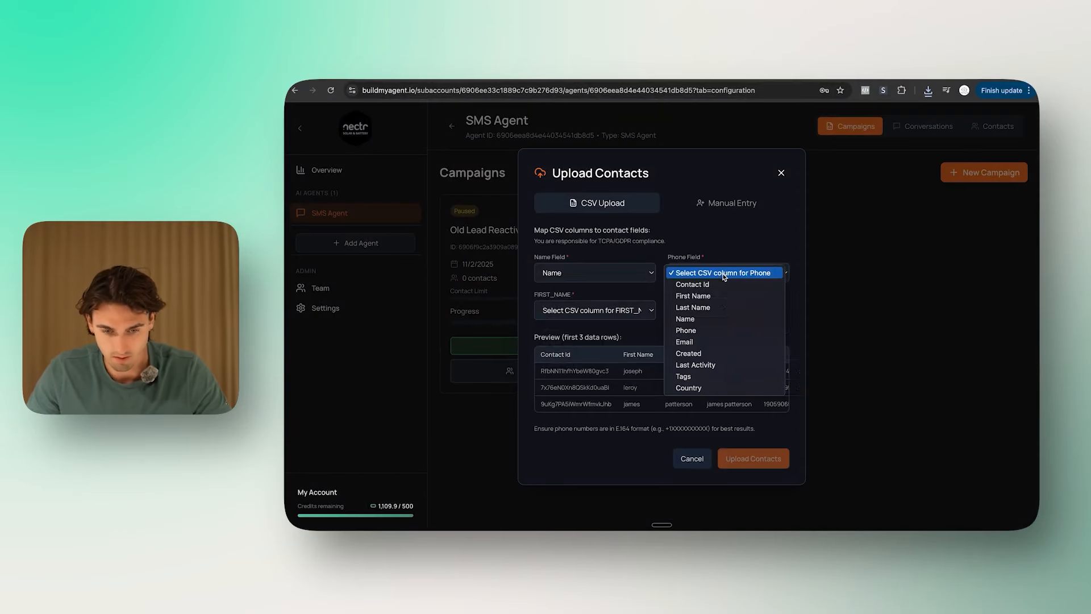
left_click(721, 336)
left_click(597, 311)
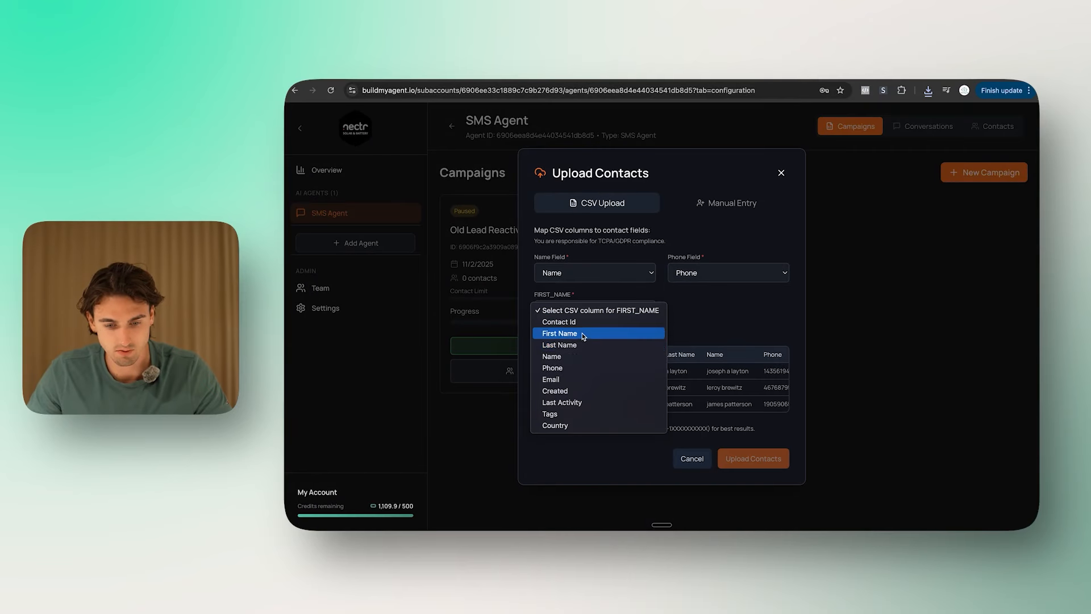
left_click(583, 336)
left_click(760, 455)
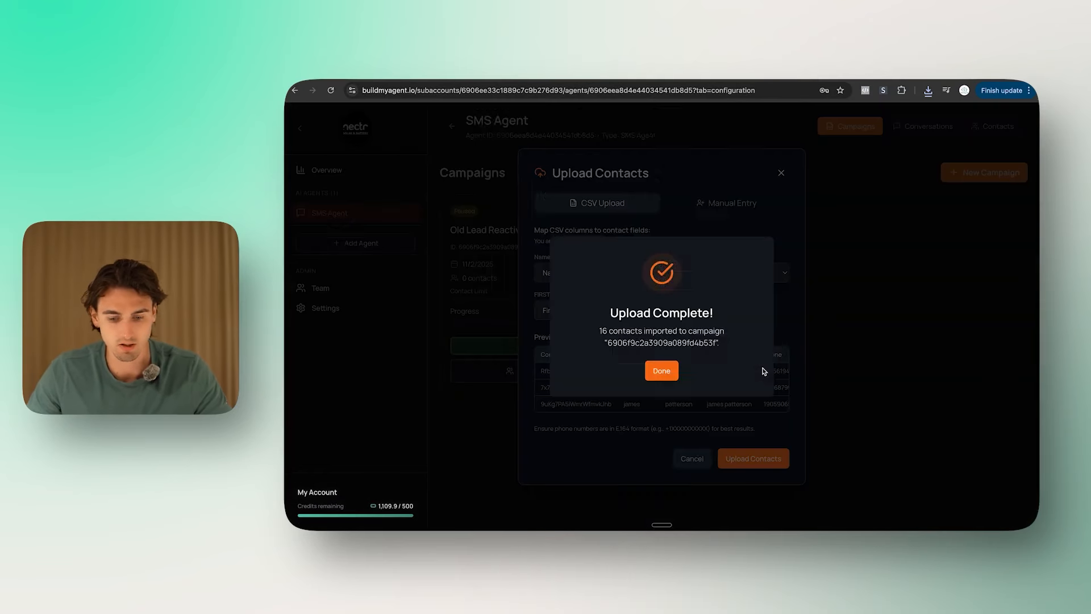
left_click(663, 371)
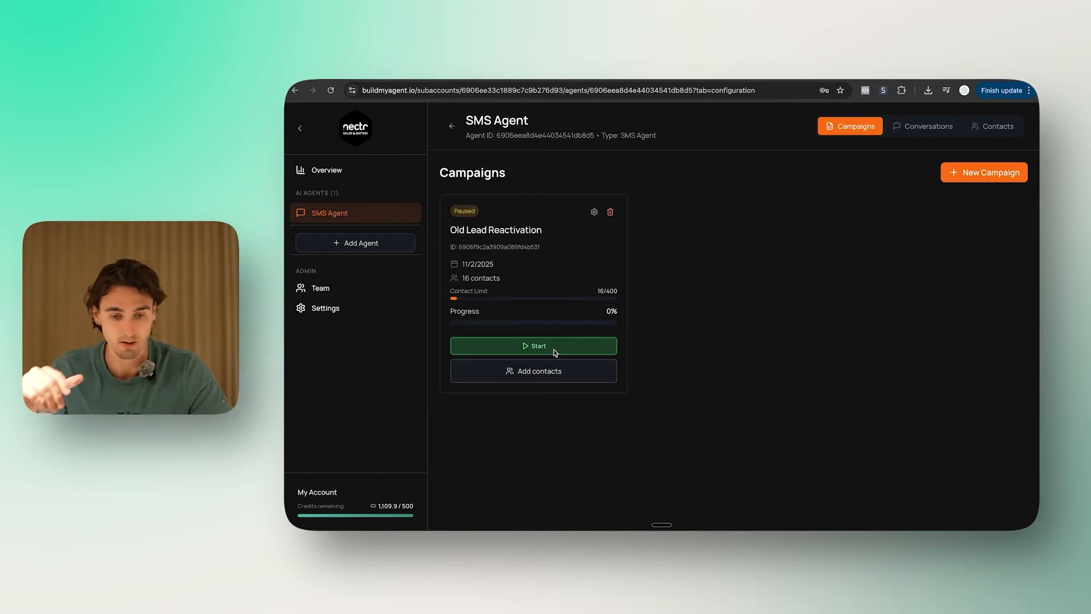
Step: Start the Old Lead Reactivation campaign and review its 16 contacts under Conversations
left_click(554, 349)
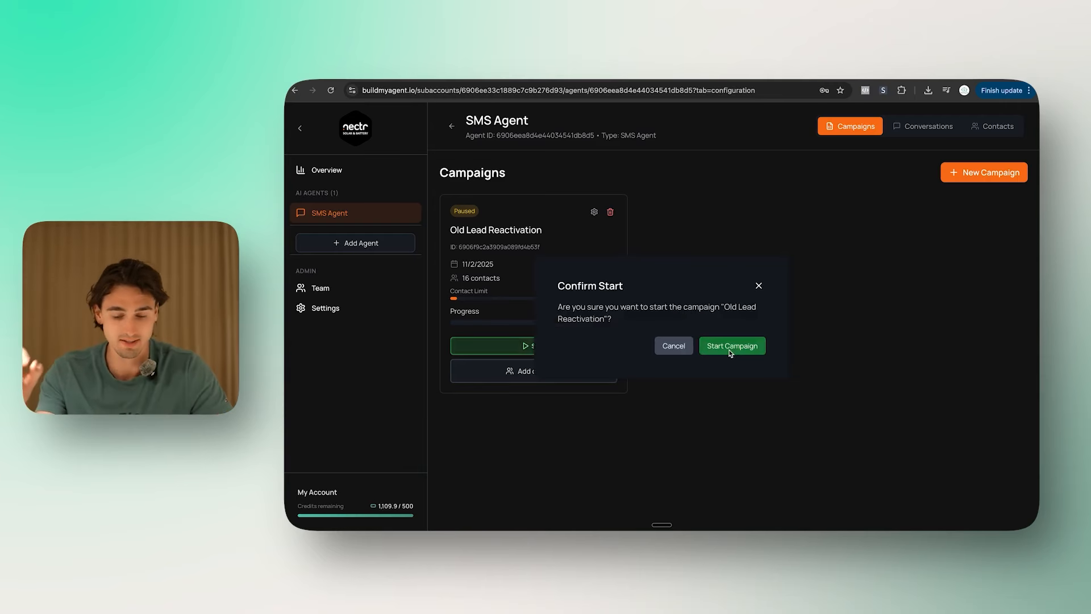
left_click(731, 347)
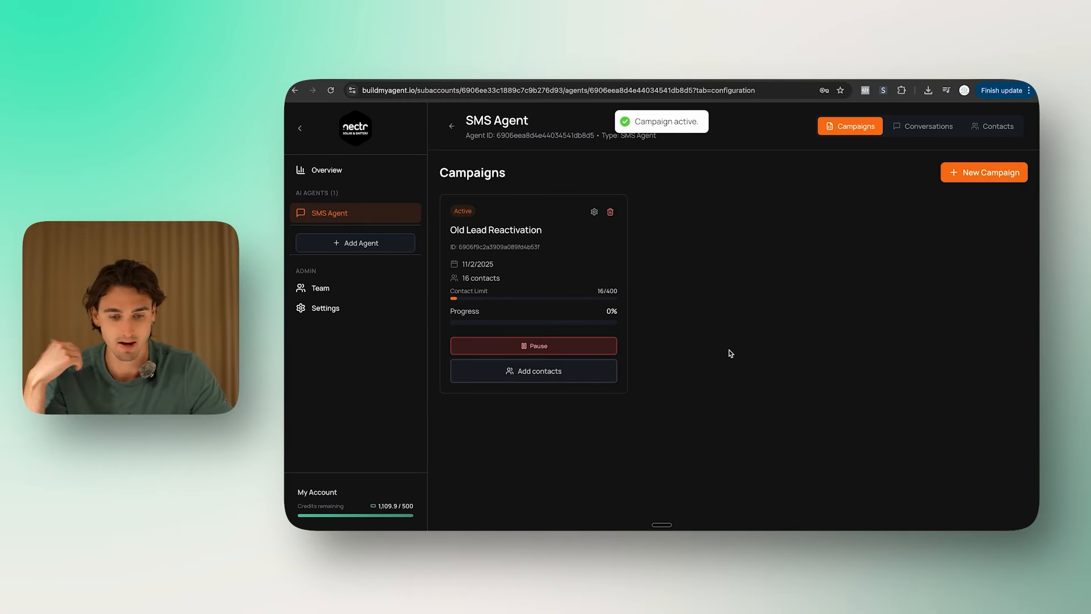
left_click(913, 130)
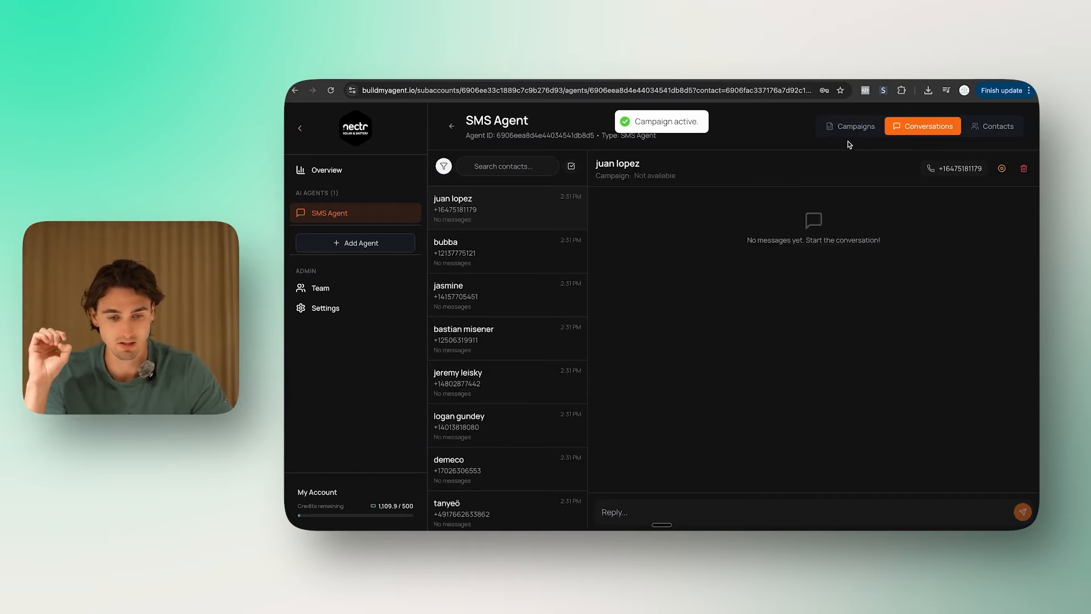
scroll(502, 250, "down", 10)
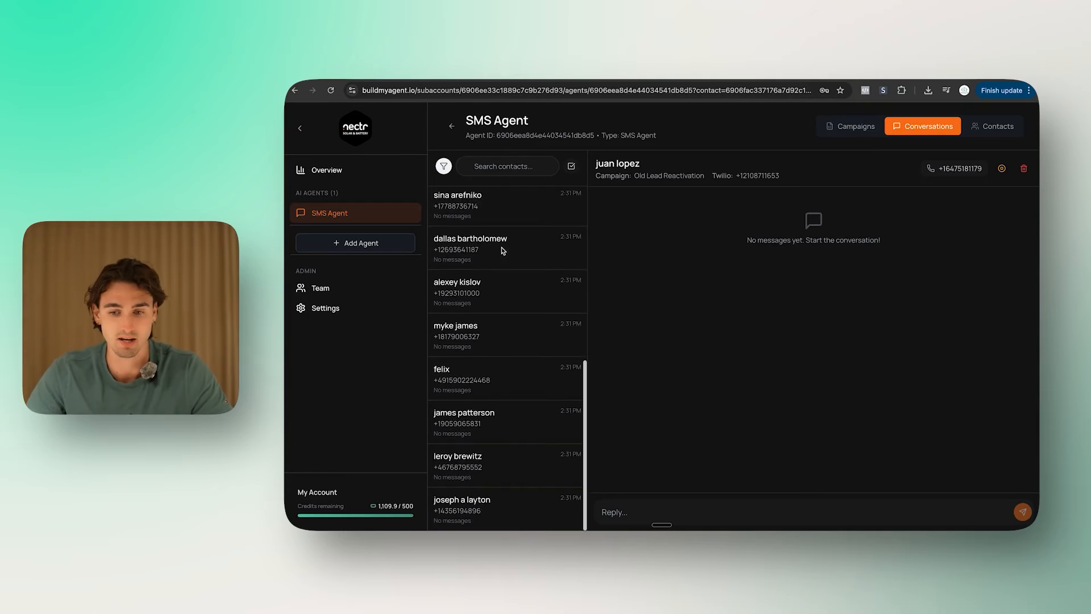
scroll(523, 321, "up", 10)
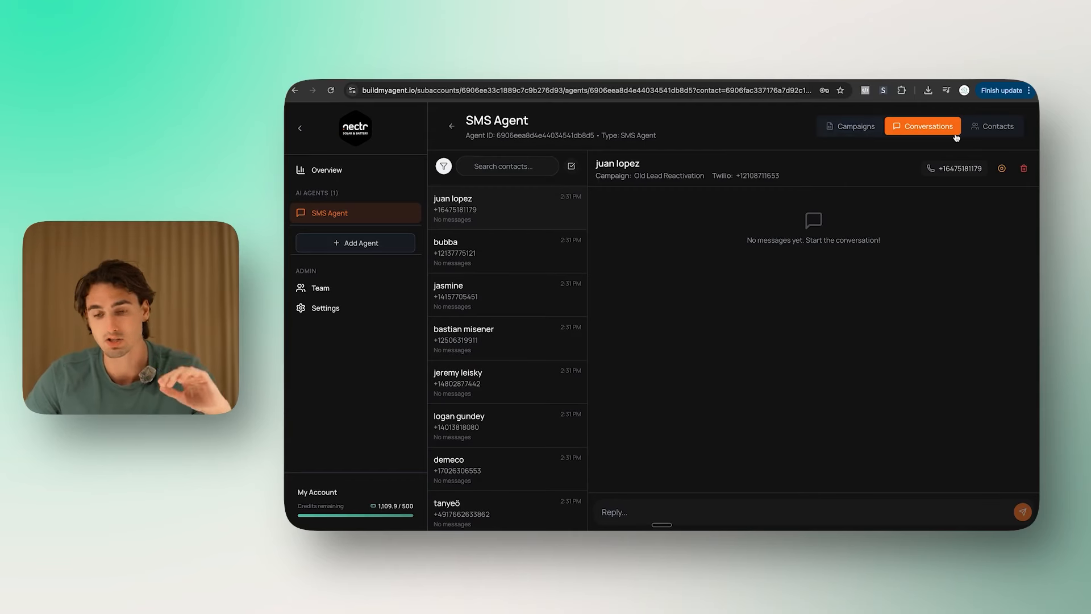
left_click(857, 127)
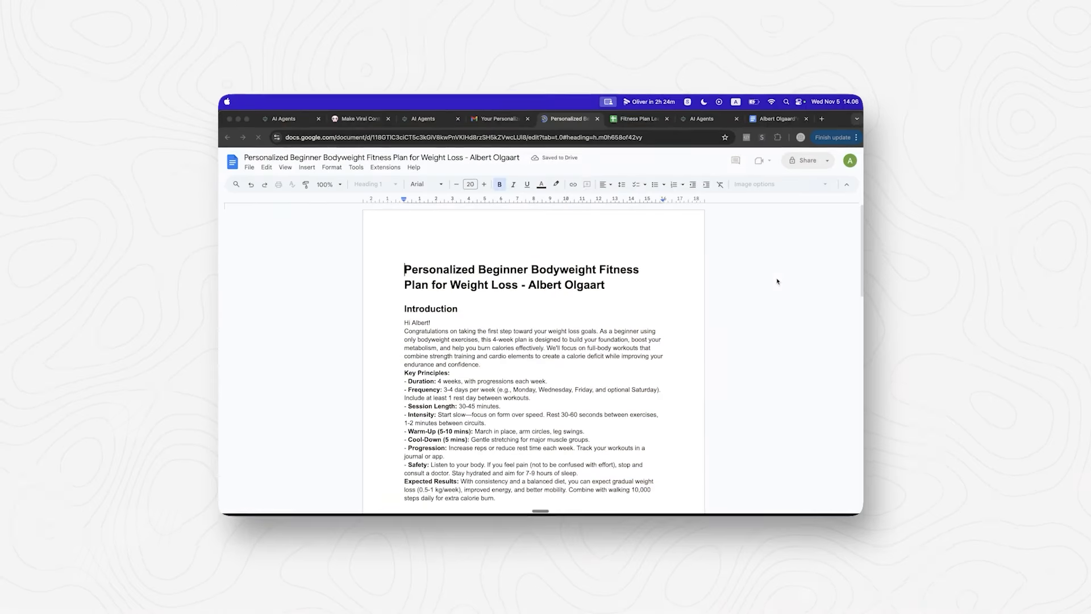
scroll(577, 329, "down", 10)
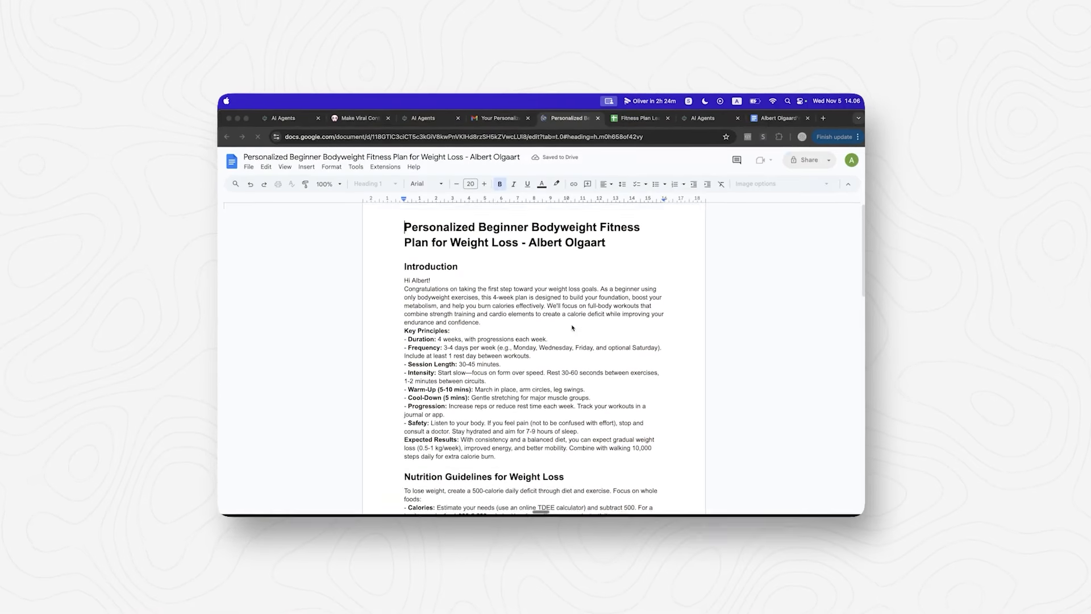
scroll(577, 328, "down", 5)
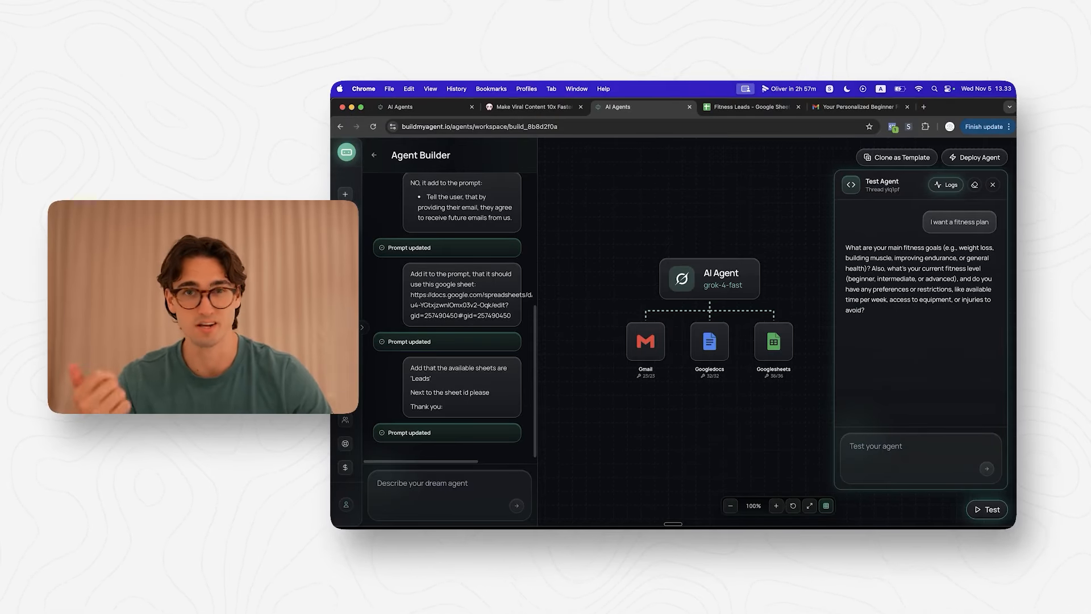
Step: Send the test agent 'Weight loss, Beginner, 3x a week, and I have access to a gym', then the lead's name and email
left_click(933, 429)
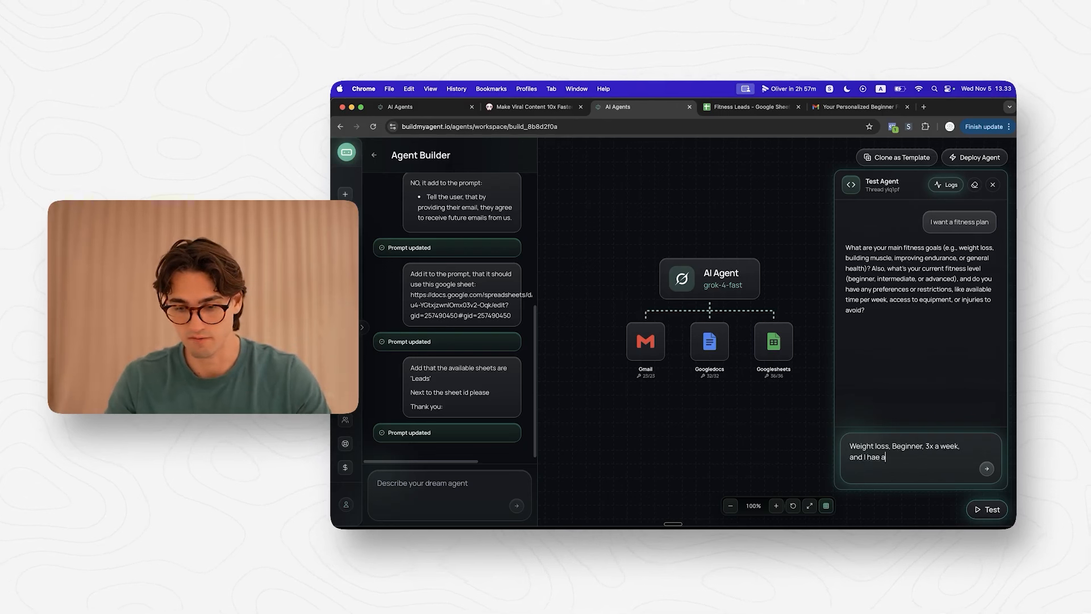
type("Weight loss, Beginner, 3x a week, and I have access to a gym")
key("Return")
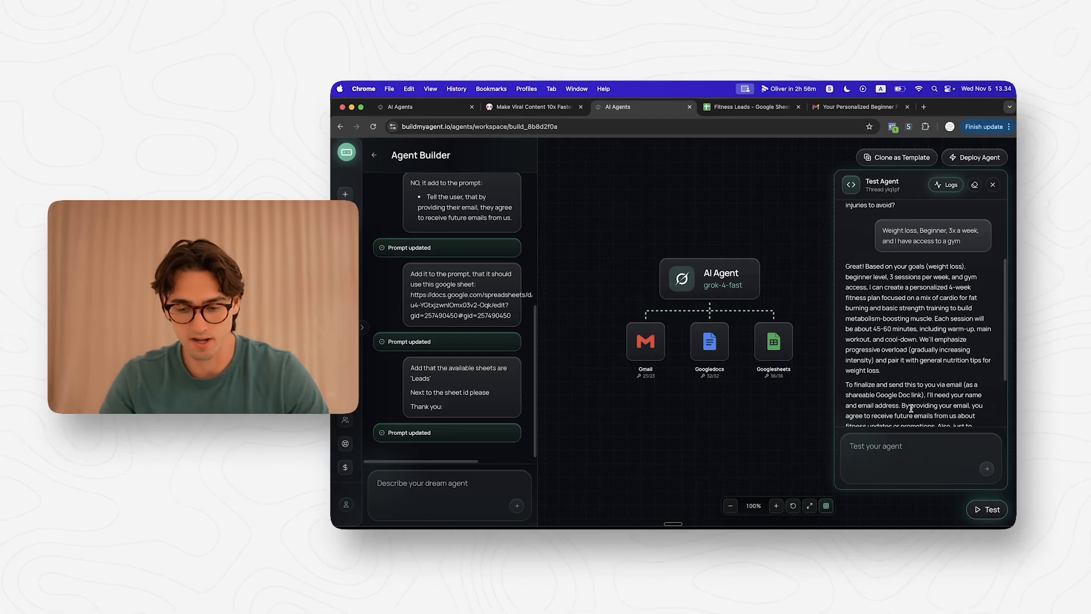
key("Return")
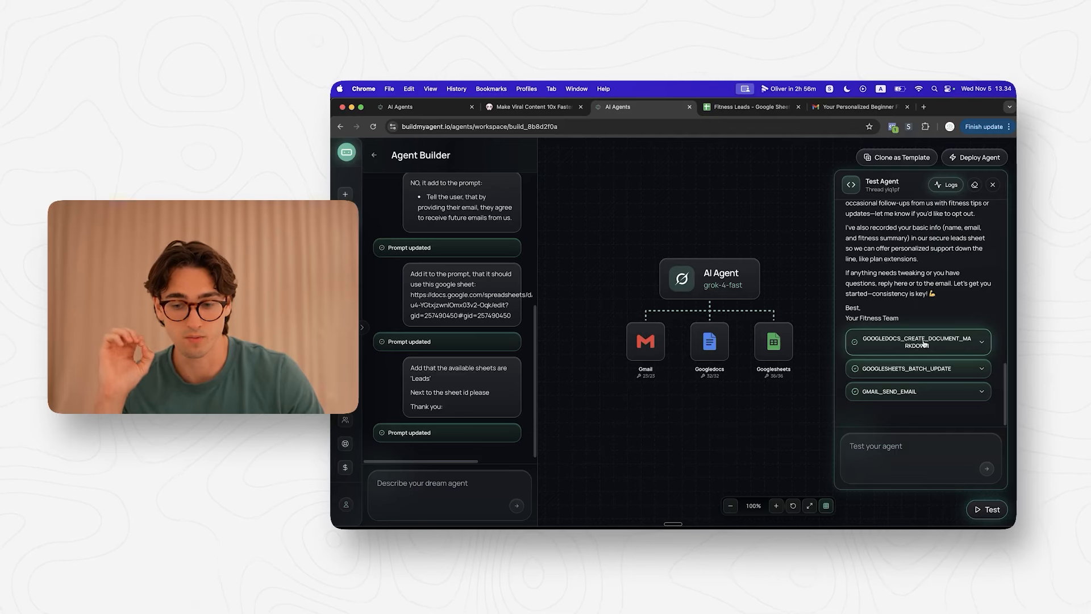
Step: Inspect the document-creation and sheets batch-update tool call details
left_click(925, 344)
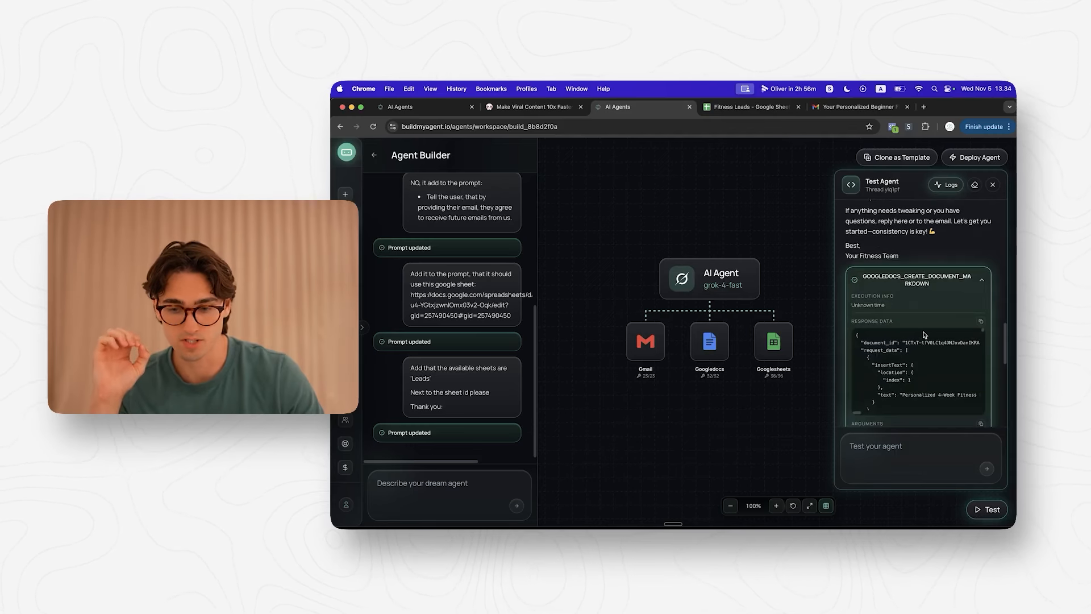
left_click(918, 341)
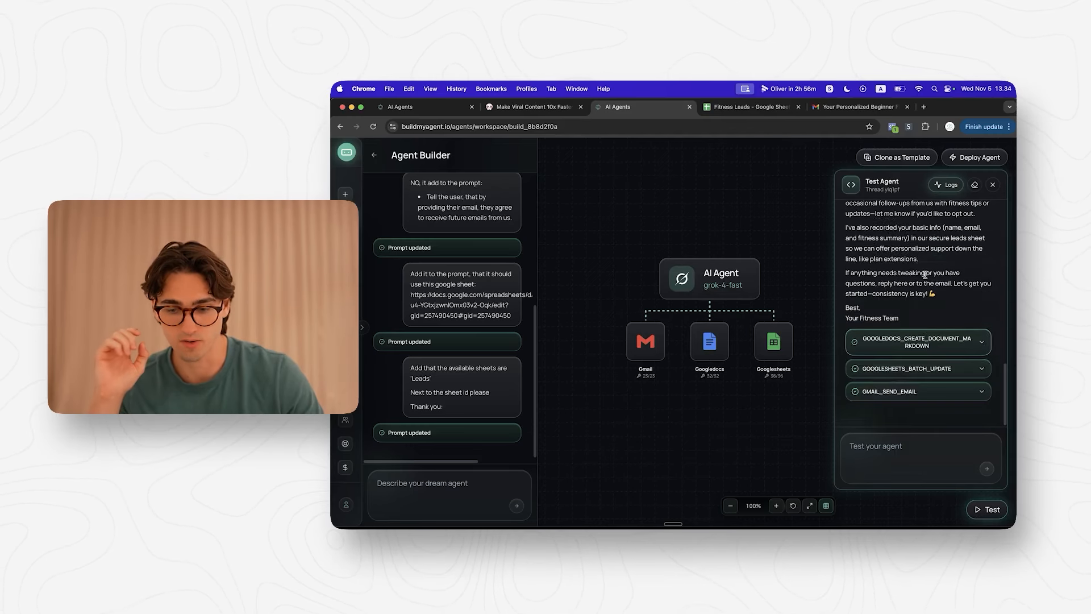
left_click(913, 372)
scroll(913, 372, "down", 4)
scroll(899, 229, "up", 2)
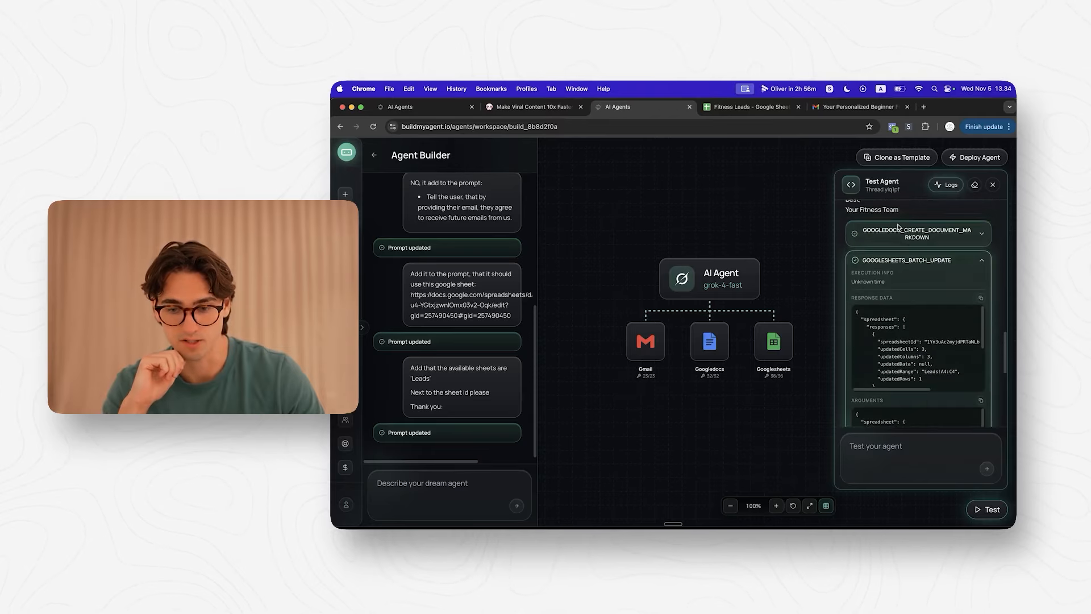
left_click(901, 260)
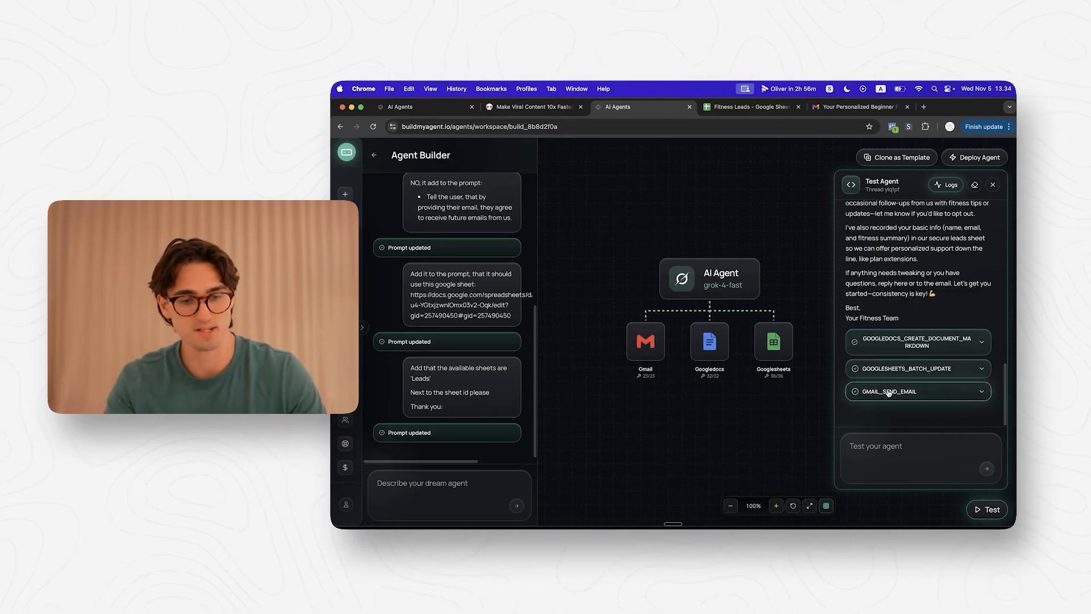
left_click(750, 107)
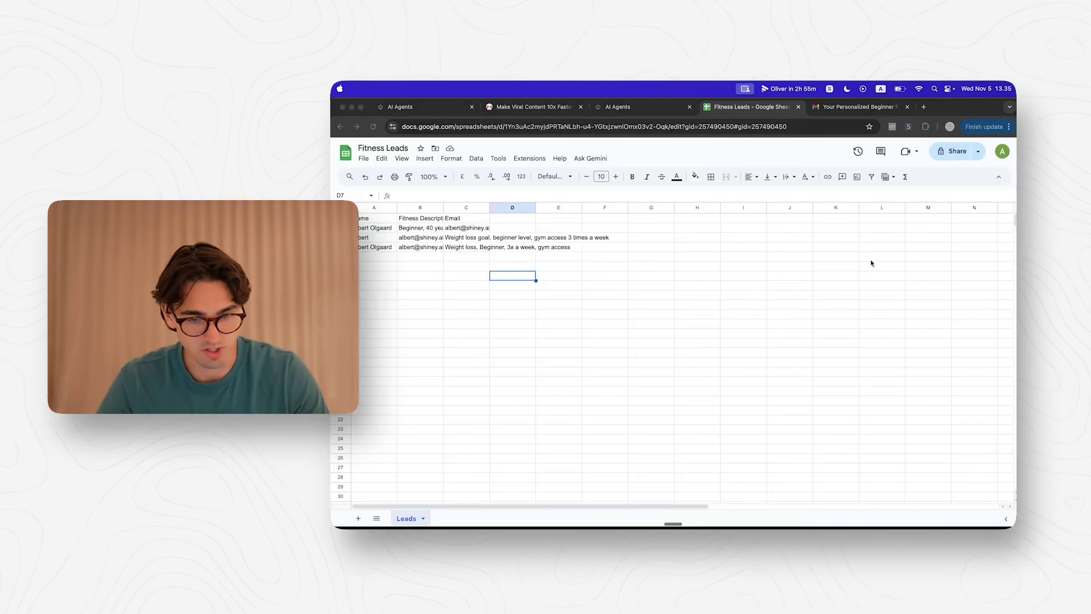
Step: Select the new lead row A4:E4 in the Fitness Leads sheet
key("super+l")
left_click(366, 247)
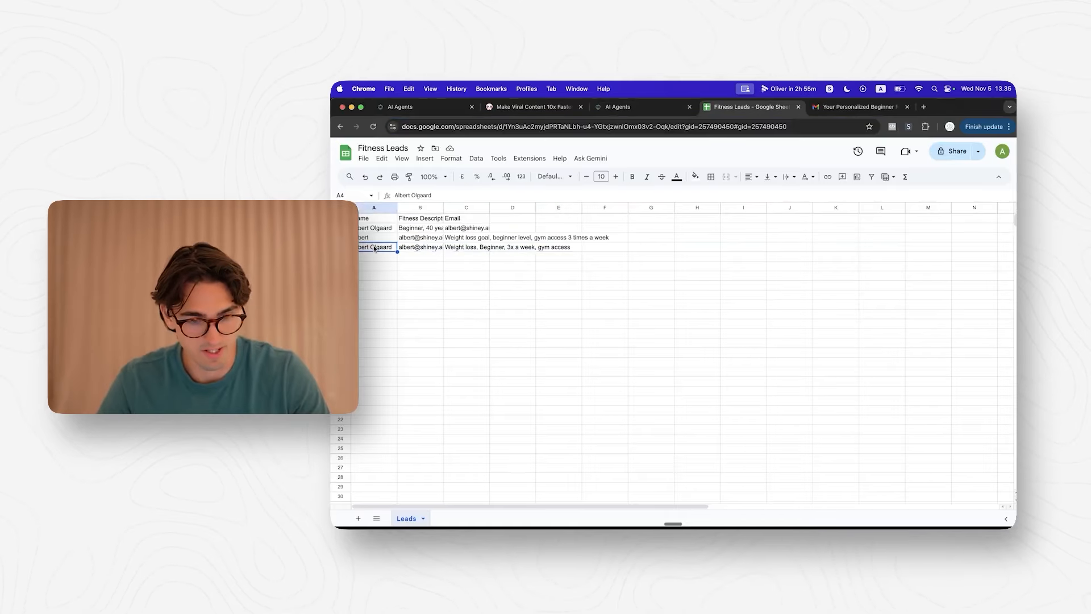
left_click_drag(388, 252, 551, 250)
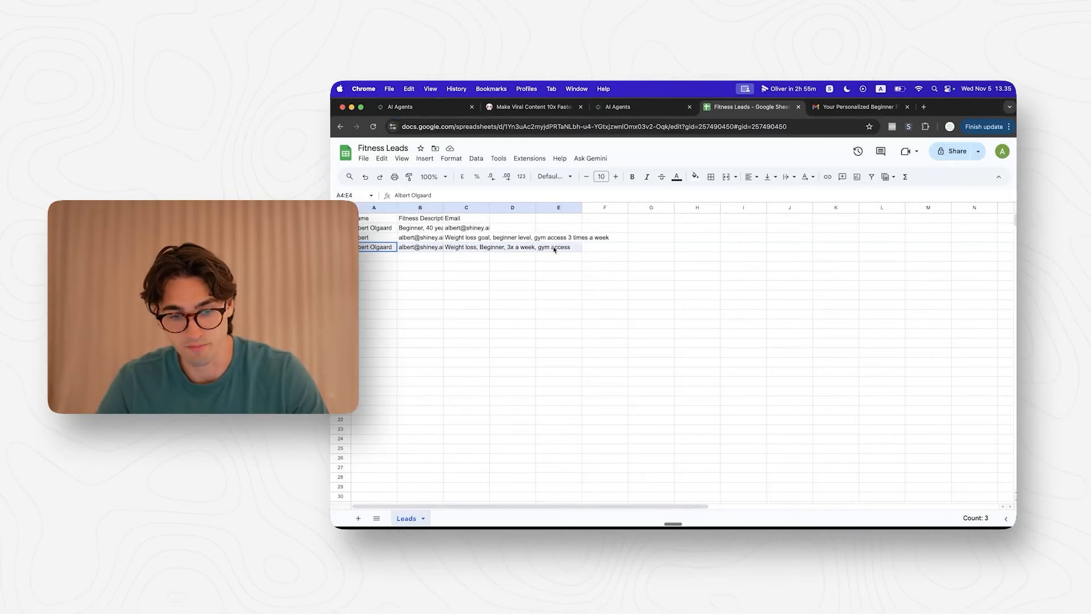
Step: Open the fitness plan document attached to the emailed plan in Gmail
key("ctrl+Tab")
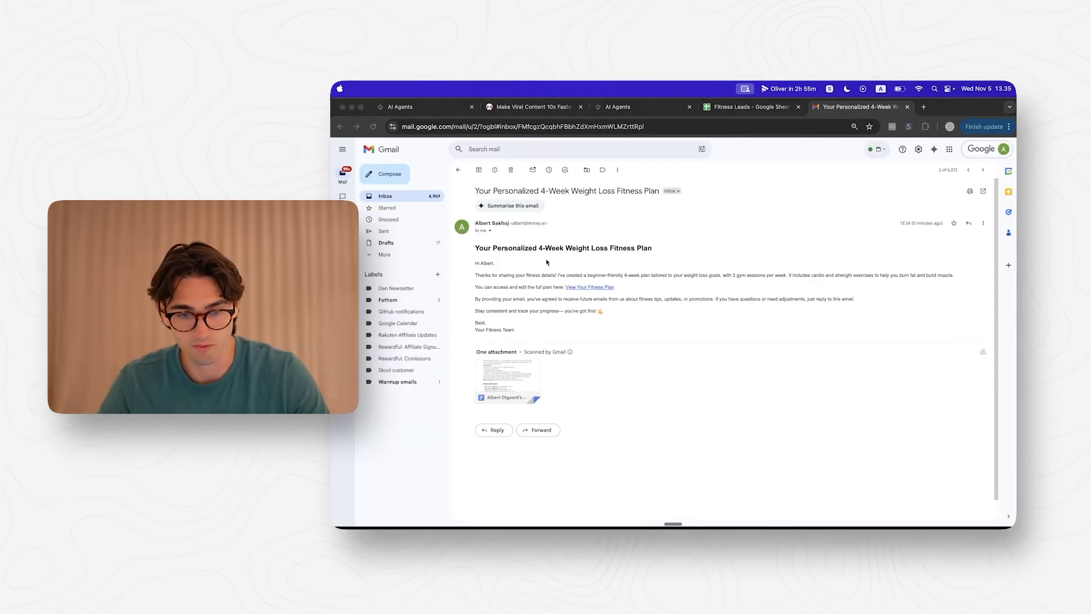
left_click(592, 252)
left_click(636, 256)
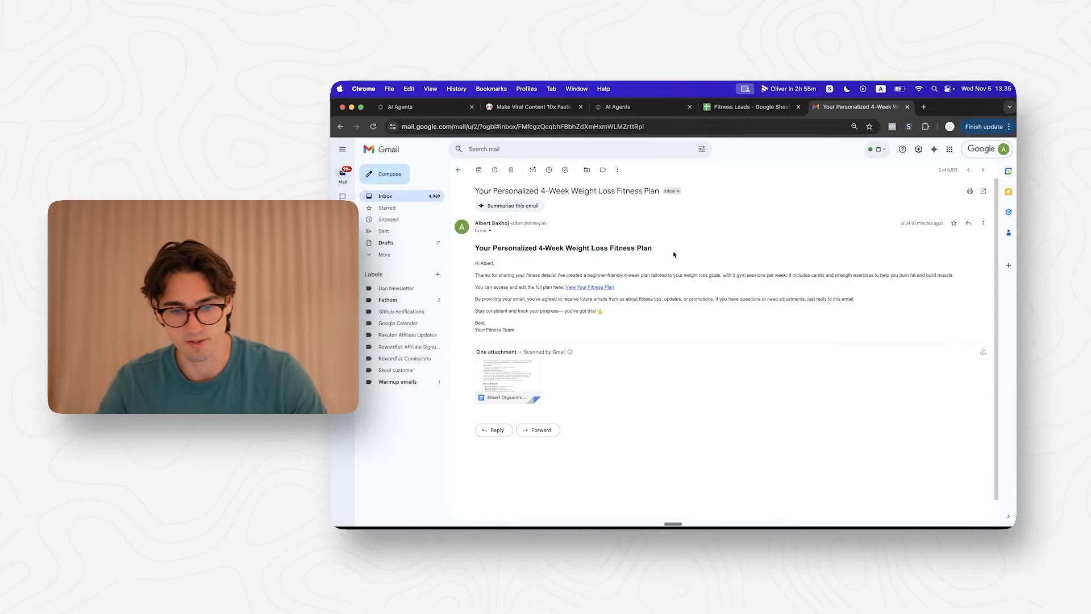
scroll(591, 276, "down", 1)
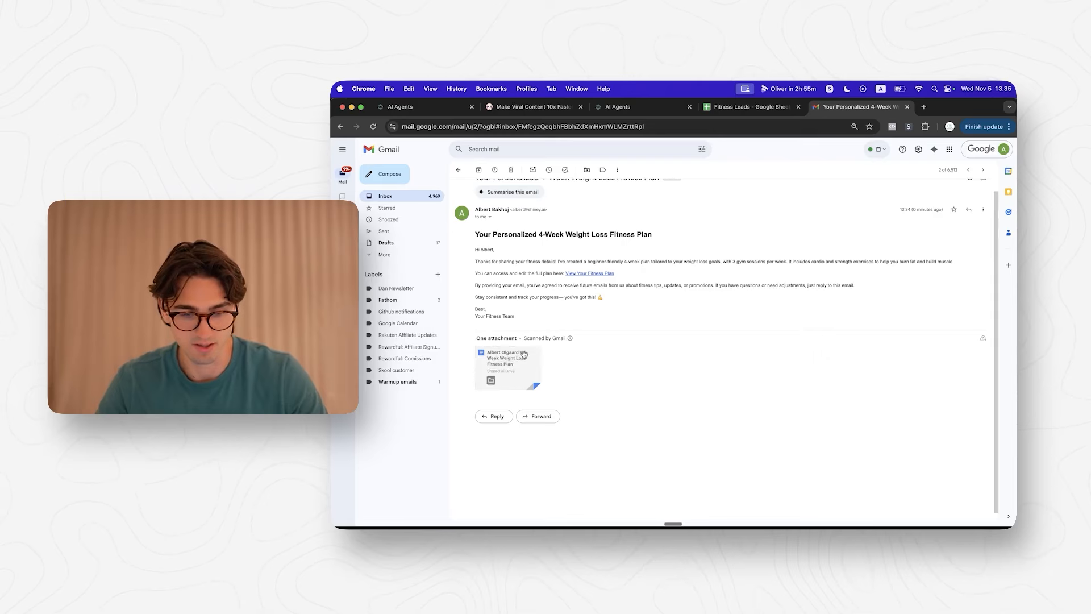
left_click(506, 363)
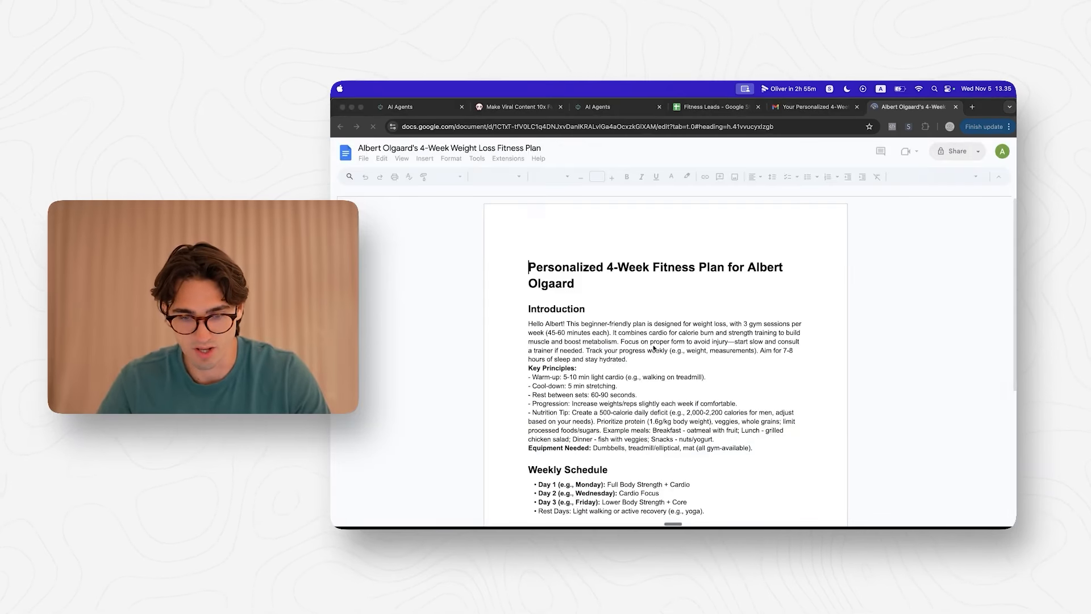
left_click(689, 295)
scroll(690, 295, "down", 2)
left_click_drag(530, 206, 662, 368)
scroll(663, 358, "down", 2)
scroll(663, 353, "down", 8)
scroll(704, 463, "up", 6)
scroll(704, 463, "down", 4)
scroll(705, 463, "up", 4)
scroll(704, 463, "down", 1)
scroll(704, 463, "down", 8)
scroll(704, 463, "up", 2)
scroll(705, 463, "down", 8)
scroll(704, 463, "up", 20)
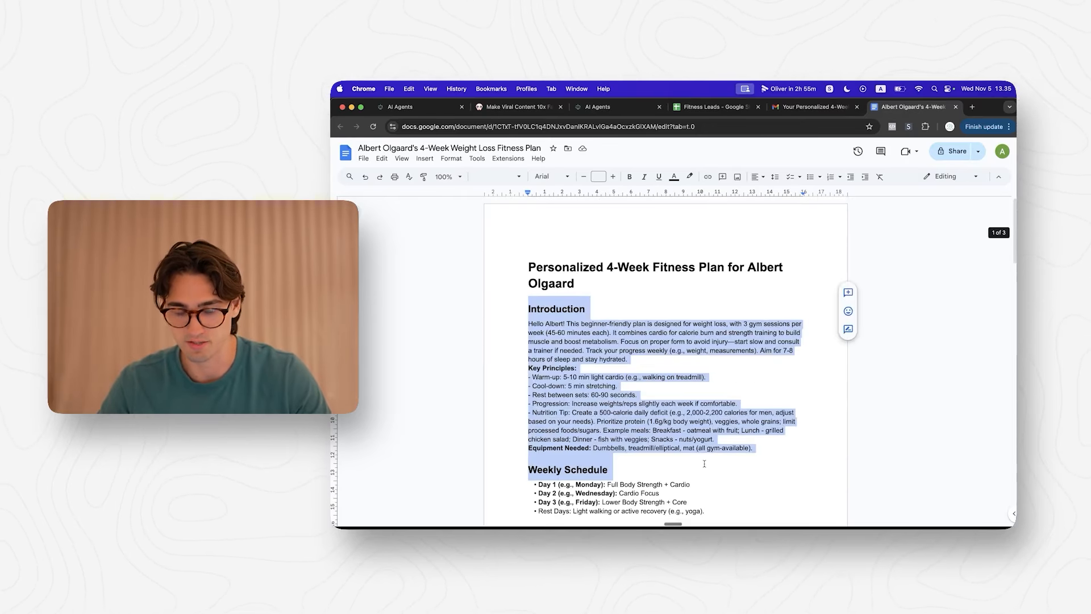
left_click(704, 439)
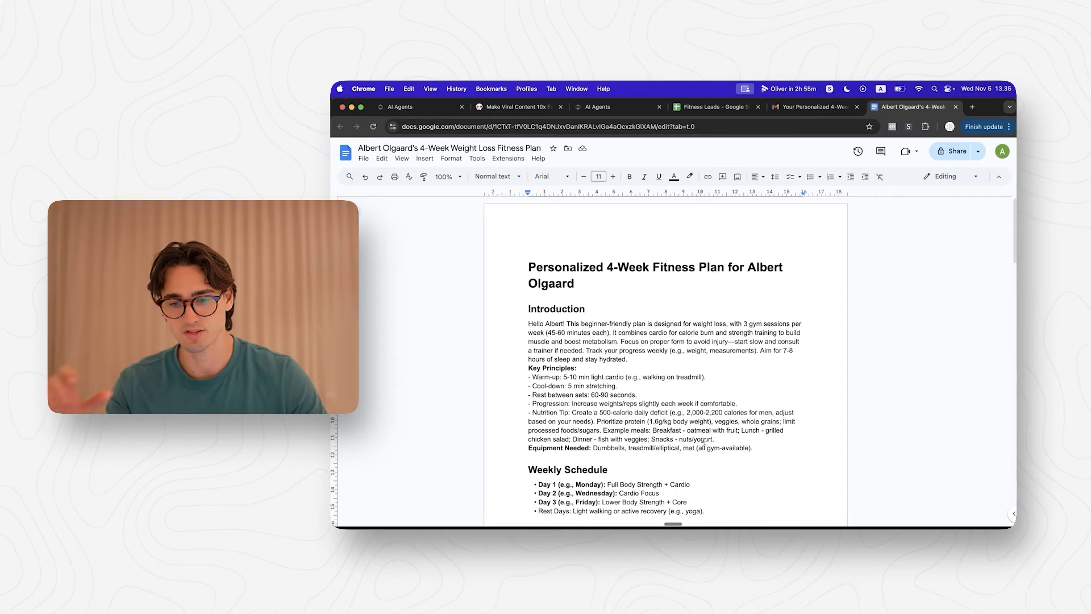
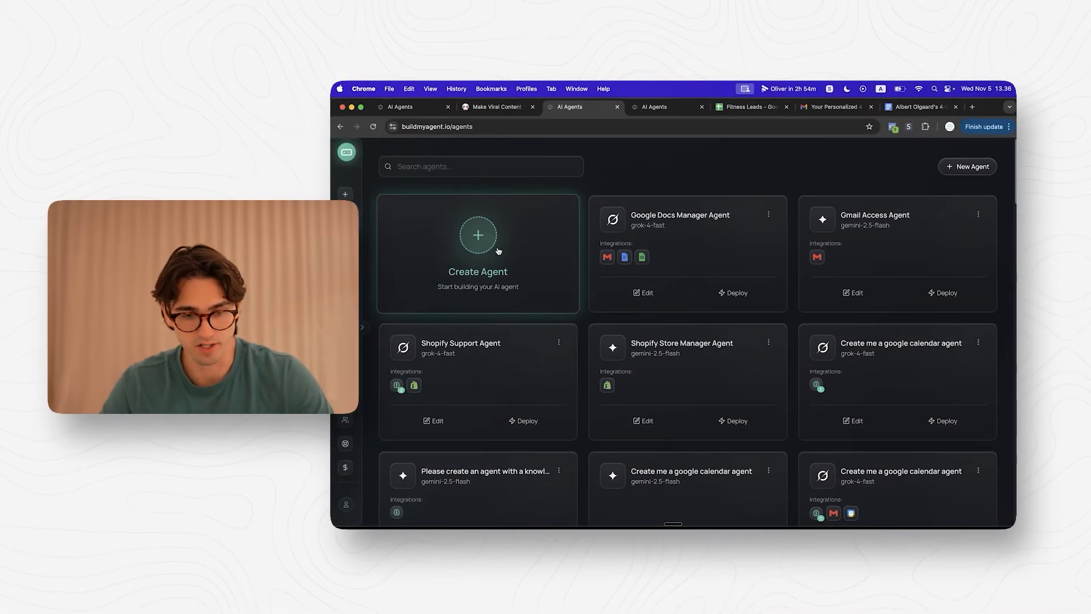
Step: Generate a Google Workspace Manager agent with Gmail, Google Docs and Google Sheets tools attached
left_click(538, 264)
type("Create an agent with ac")
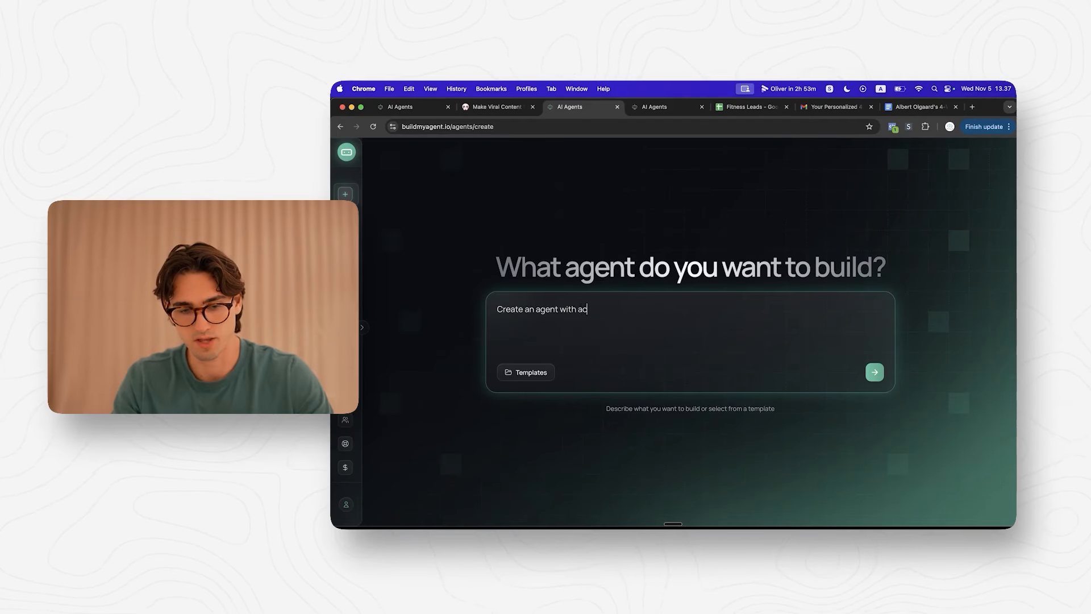
type(" googl")
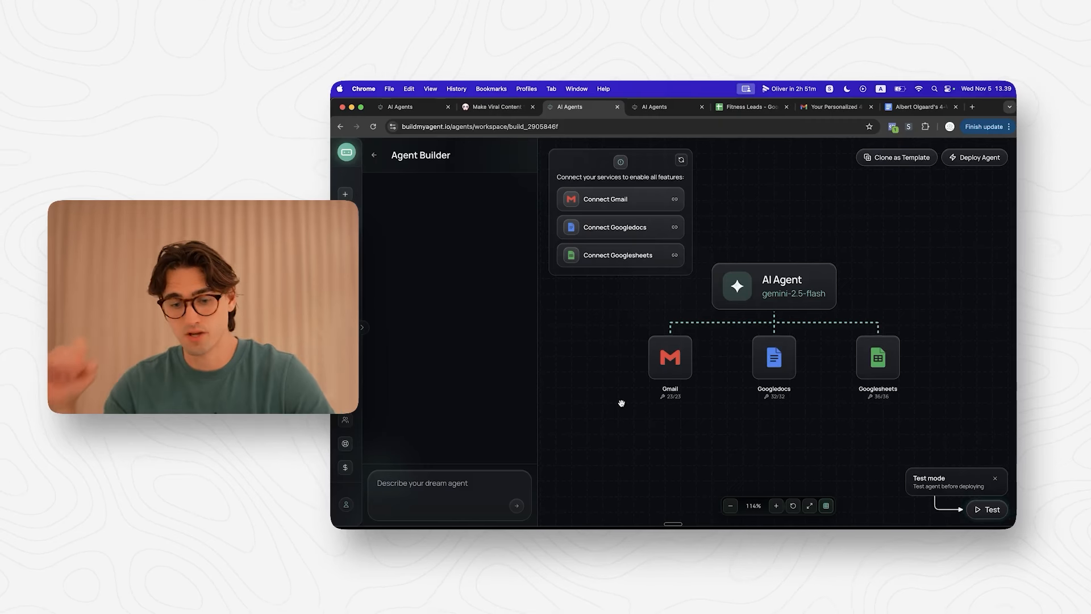
mouse_move(787, 353)
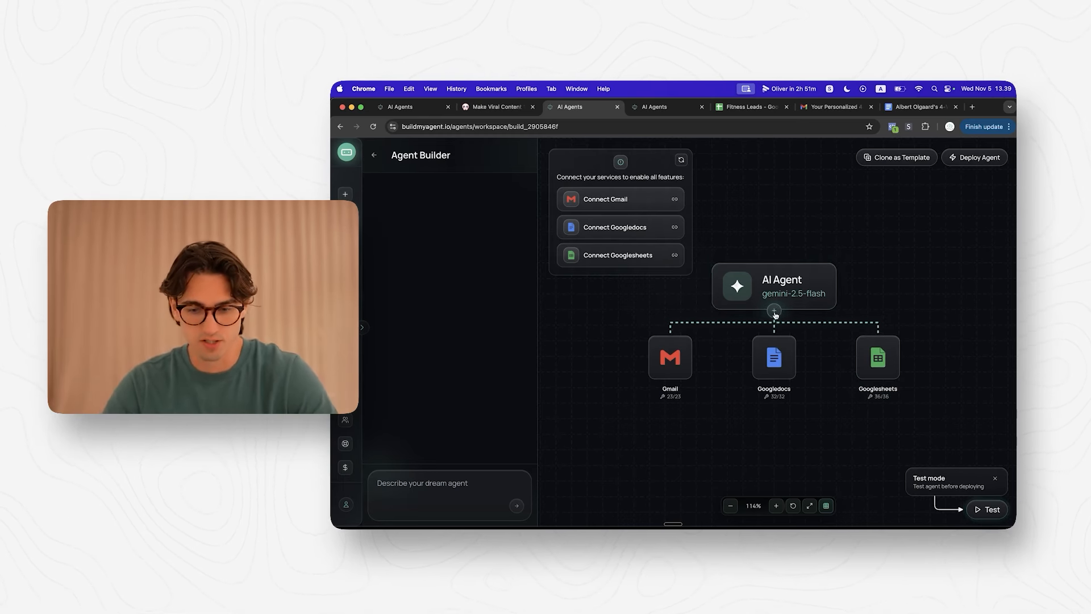
left_click(784, 285)
Step: Switch the agent's model to xAI: Grok 4 Fast with temperature 0.3 and save
left_click(603, 239)
type("grok")
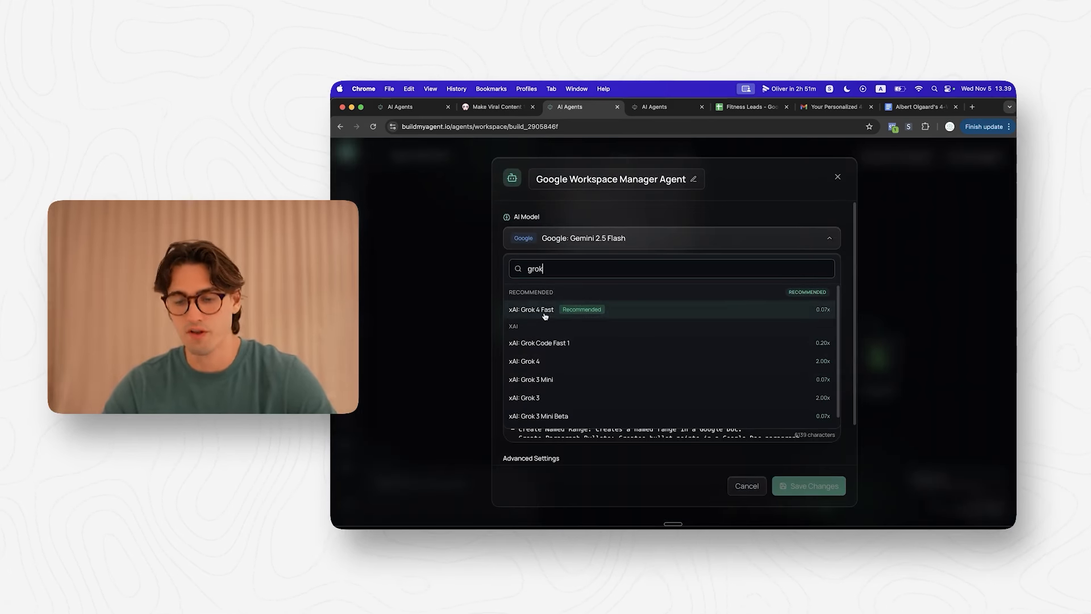
left_click(755, 313)
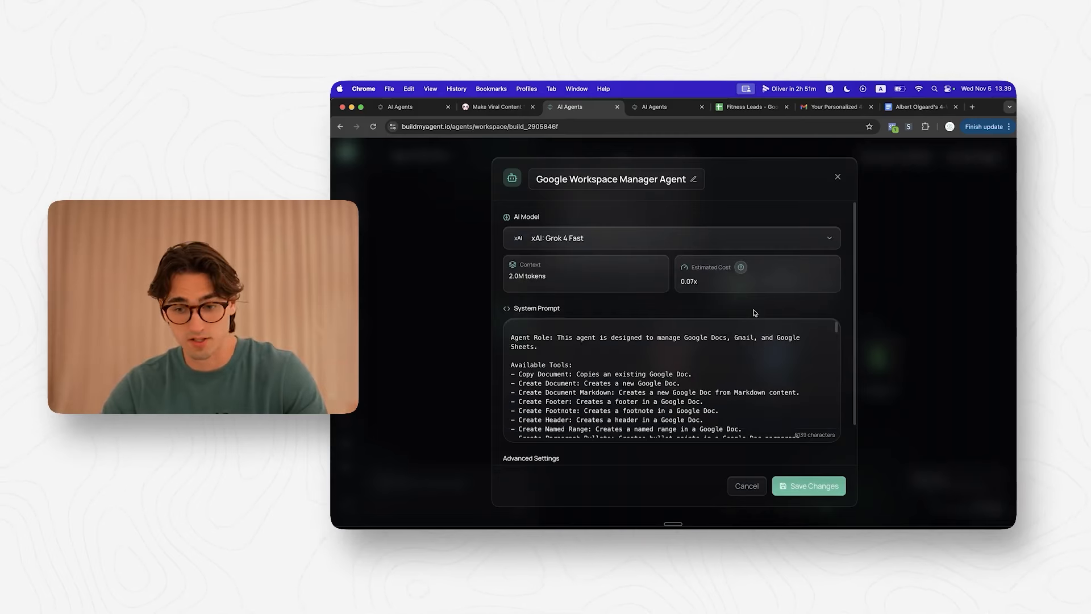
scroll(689, 377, "down", 15)
scroll(685, 376, "up", 15)
scroll(680, 346, "down", 2)
scroll(681, 346, "down", 10)
scroll(657, 456, "down", 2)
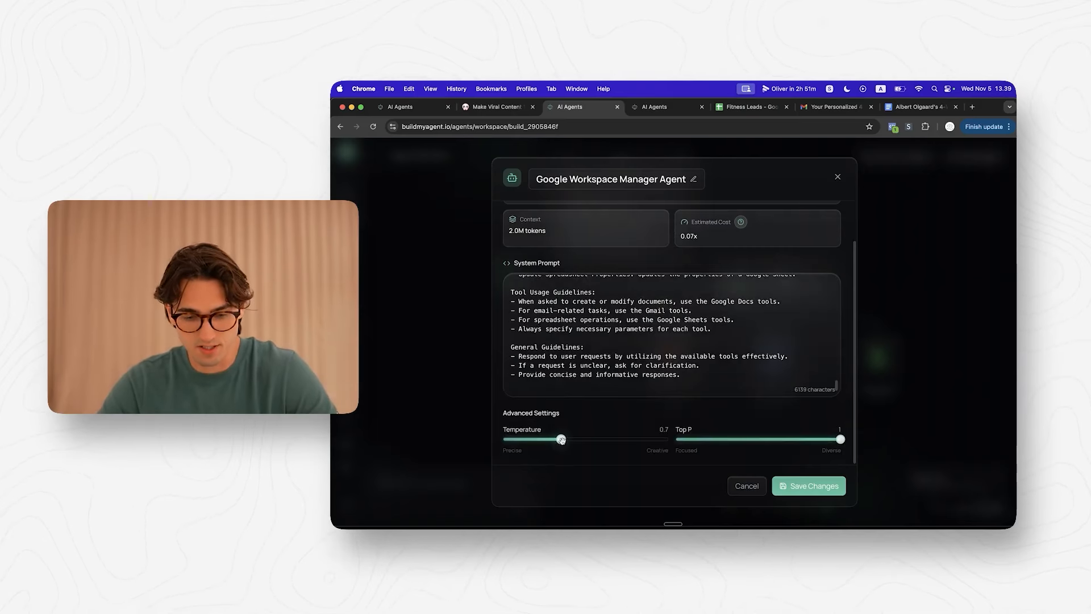
left_click_drag(560, 441, 536, 442)
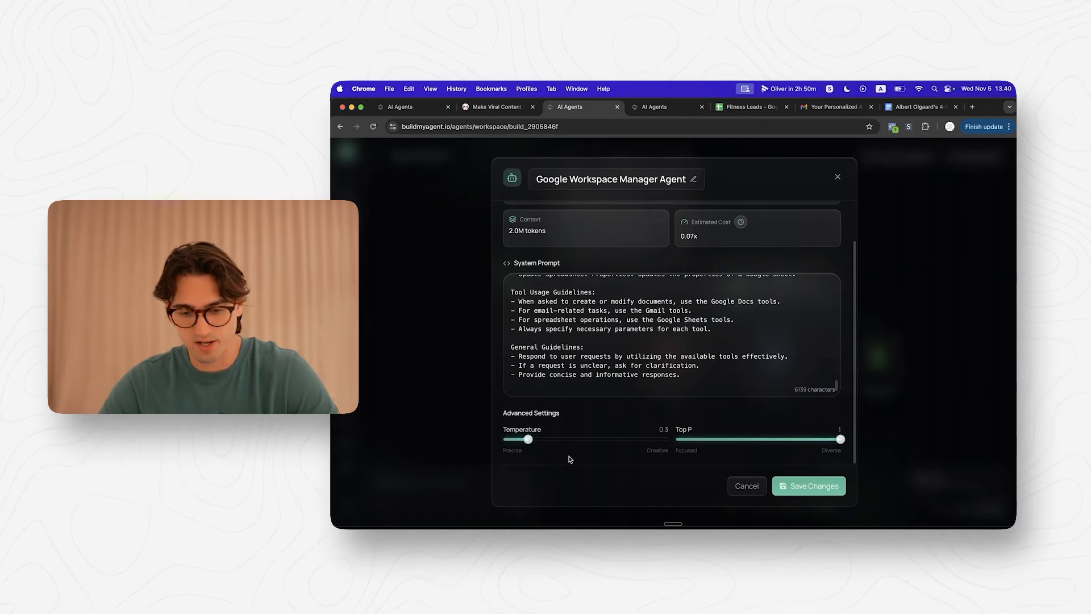
left_click(814, 486)
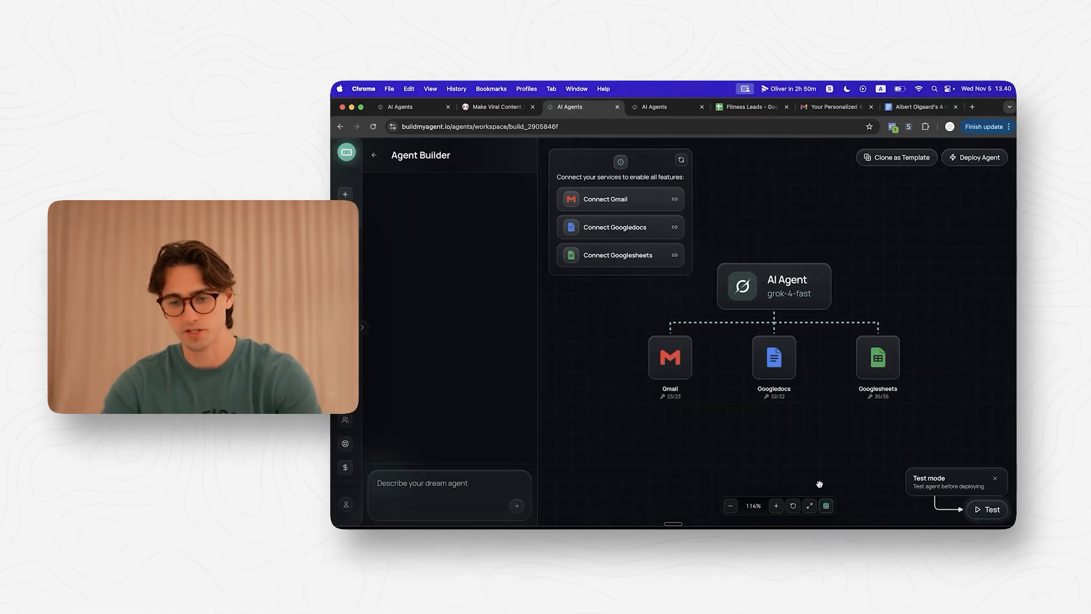
Step: Connect and authenticate the Gmail, Google Docs and Google Sheets accounts
left_click(633, 208)
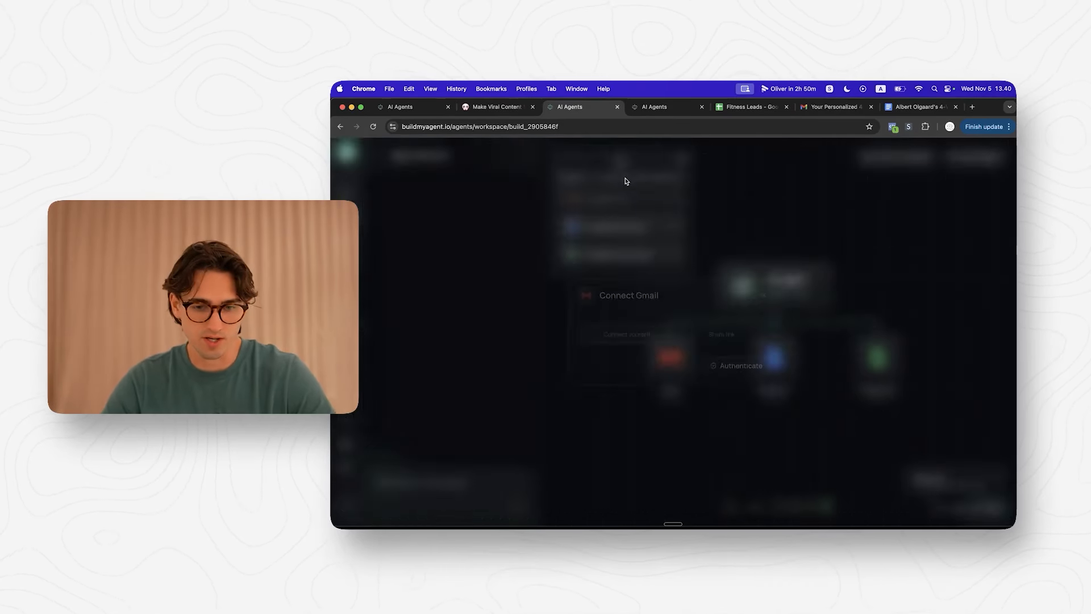
left_click(730, 372)
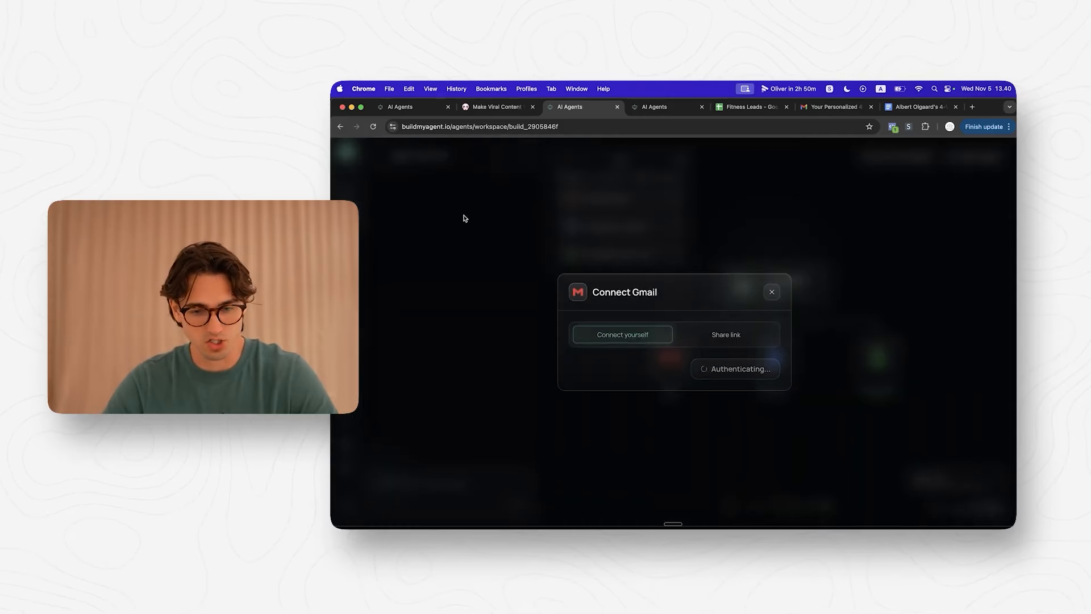
left_click(731, 372)
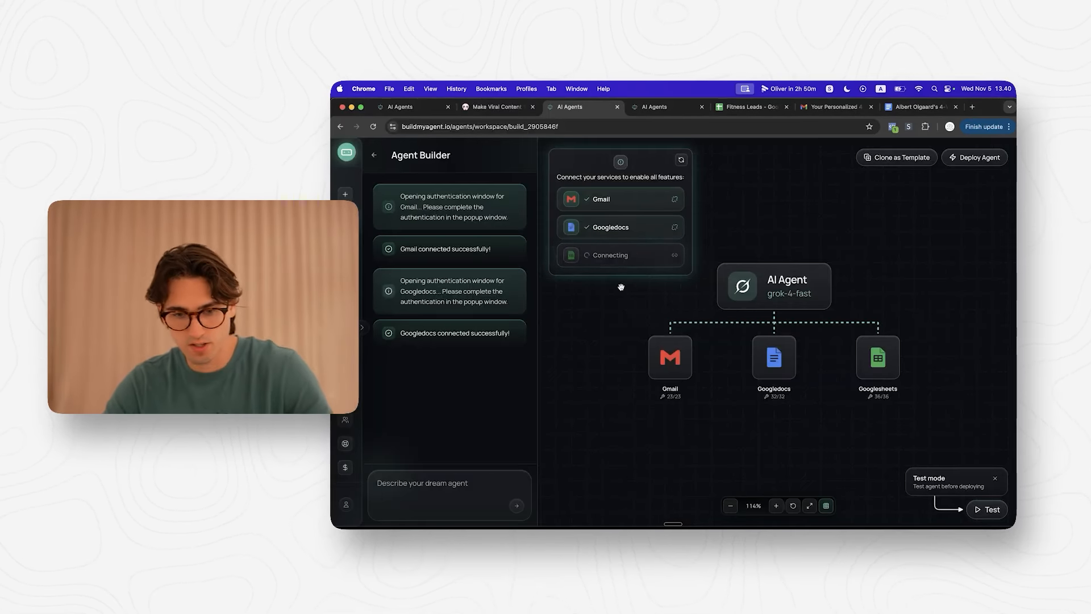
left_click(607, 262)
left_click(733, 375)
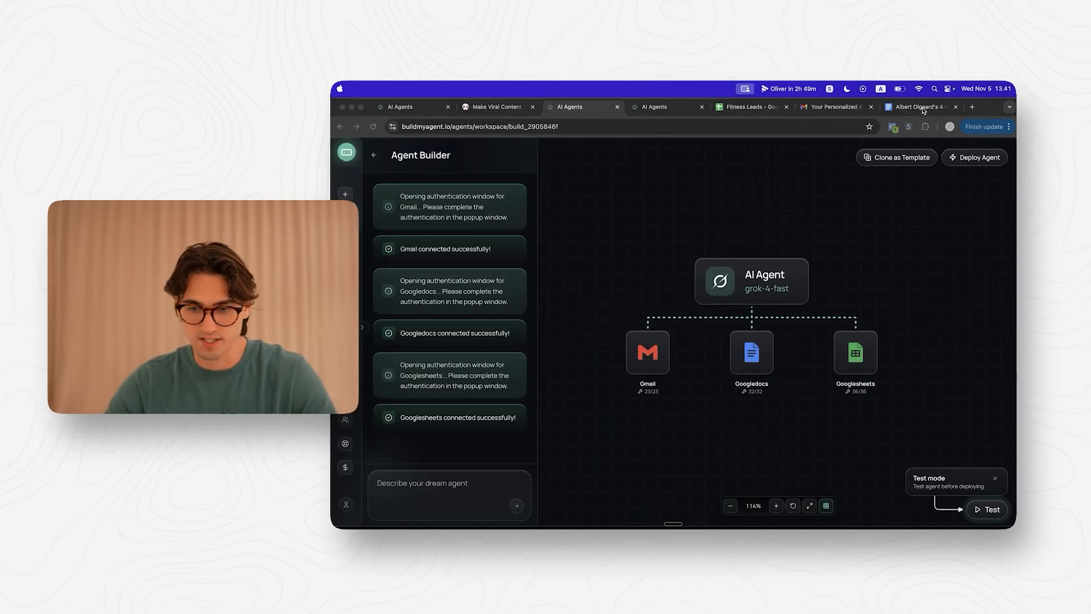
left_click(442, 485)
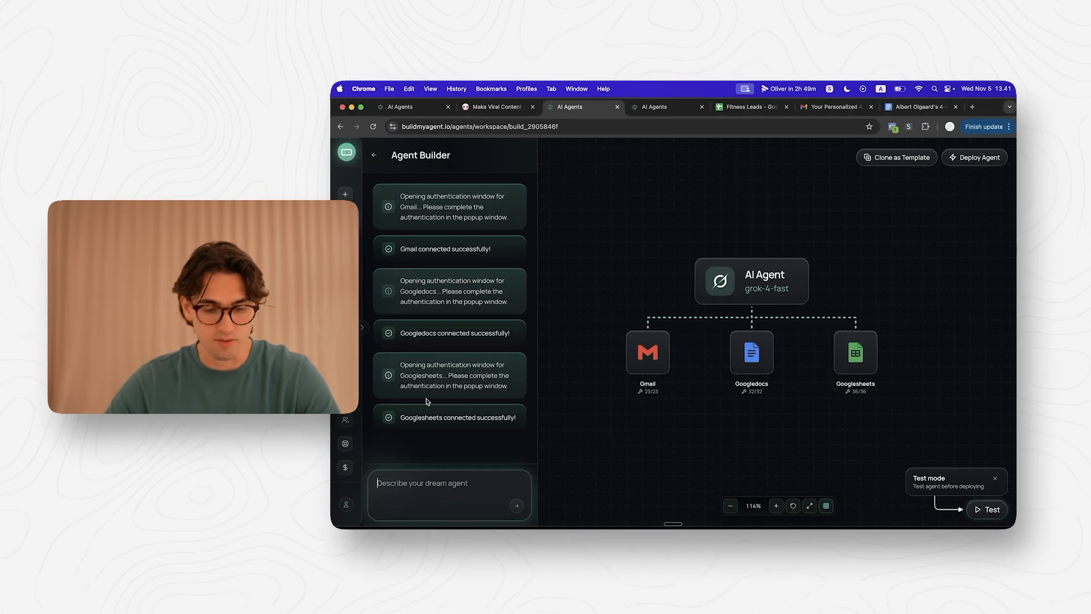
Step: Draft the prompt request: ask three fitness questions (goals, level, equipment), then collect name and email
type("Please update my prompt, so tha")
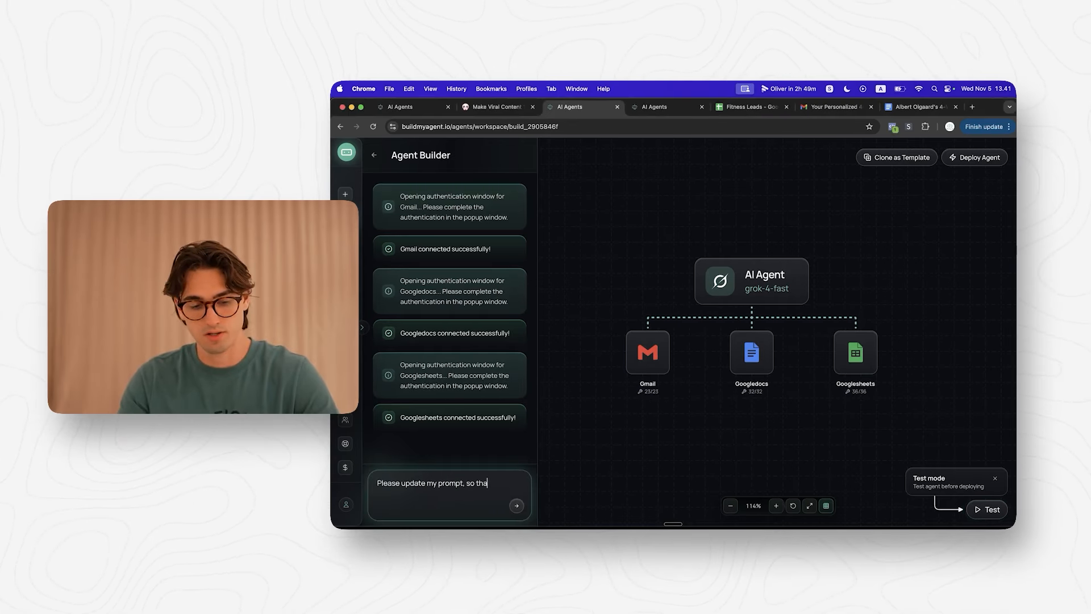
type("t it does this:")
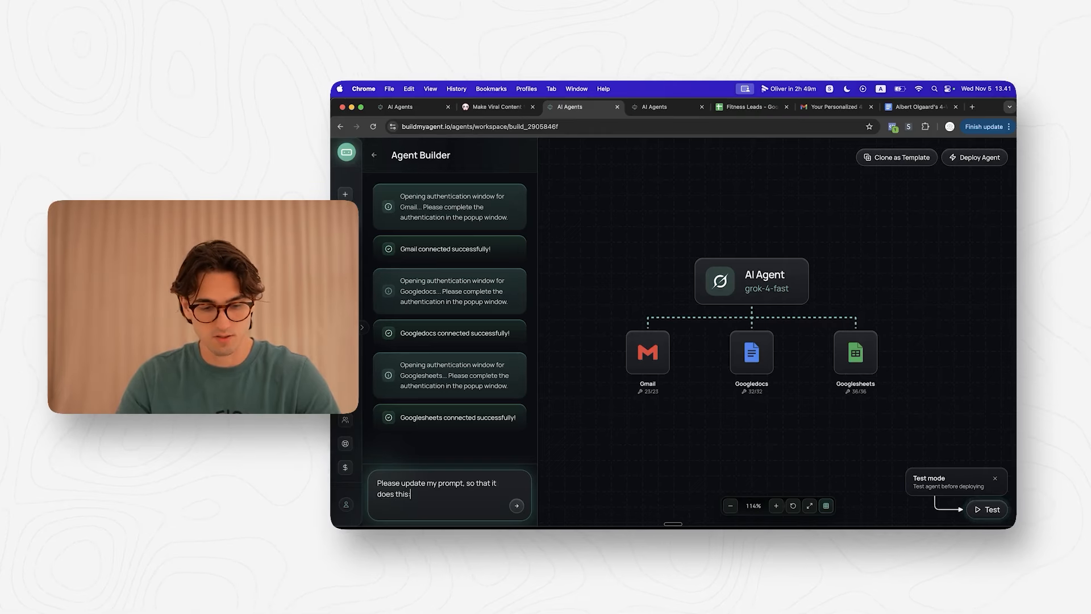
key("shift+Return")
key("shift+Return")
type("First it should ask")
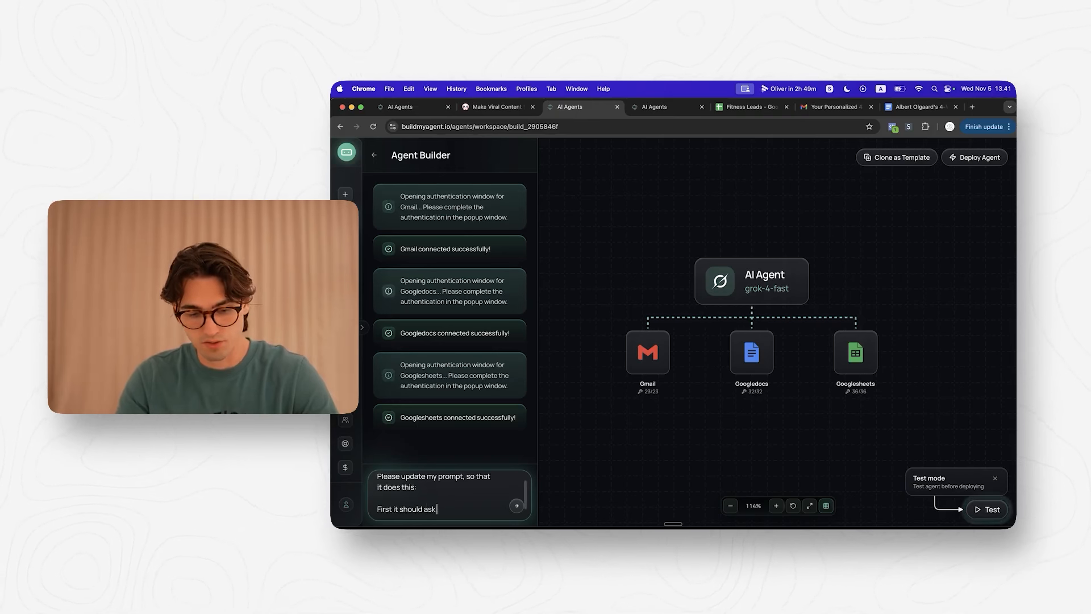
type(" 3 questions to the user about their gf")
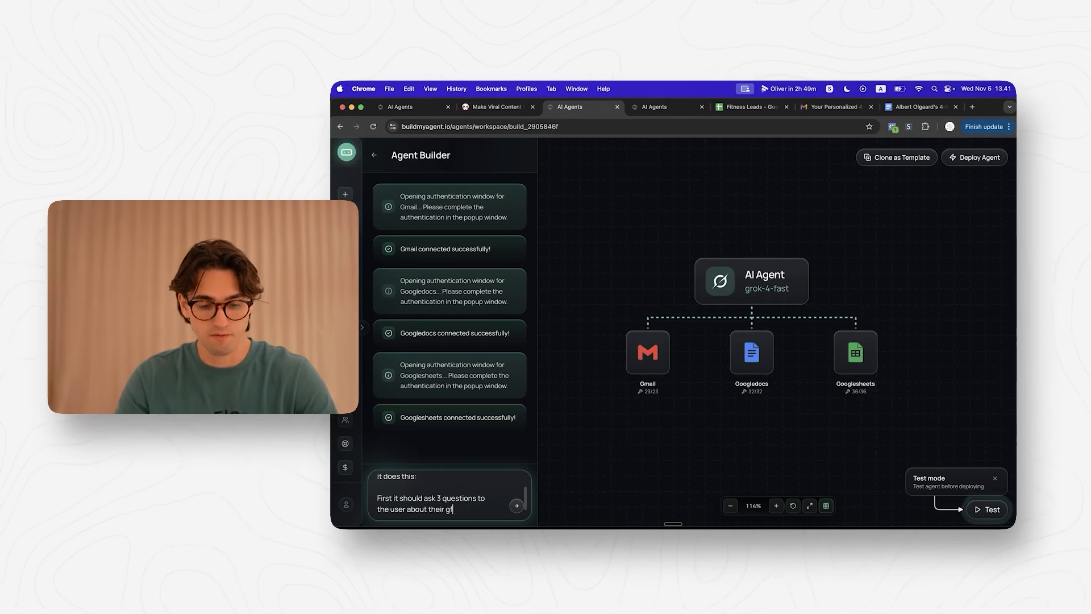
key("BackSpace")
key("BackSpace")
type("fitness goals, level,")
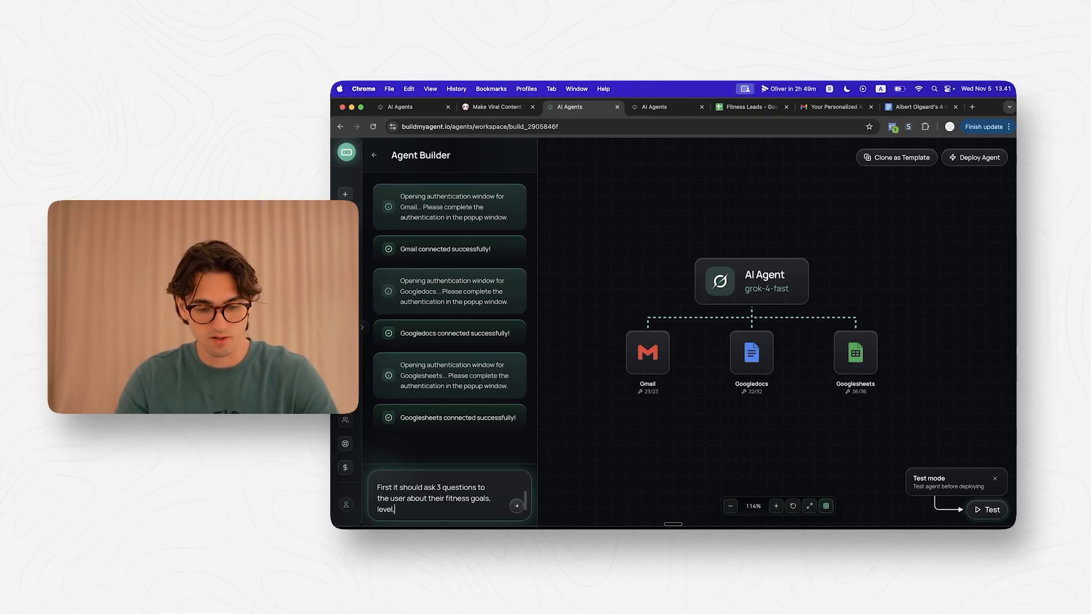
type(" and access to equipment.")
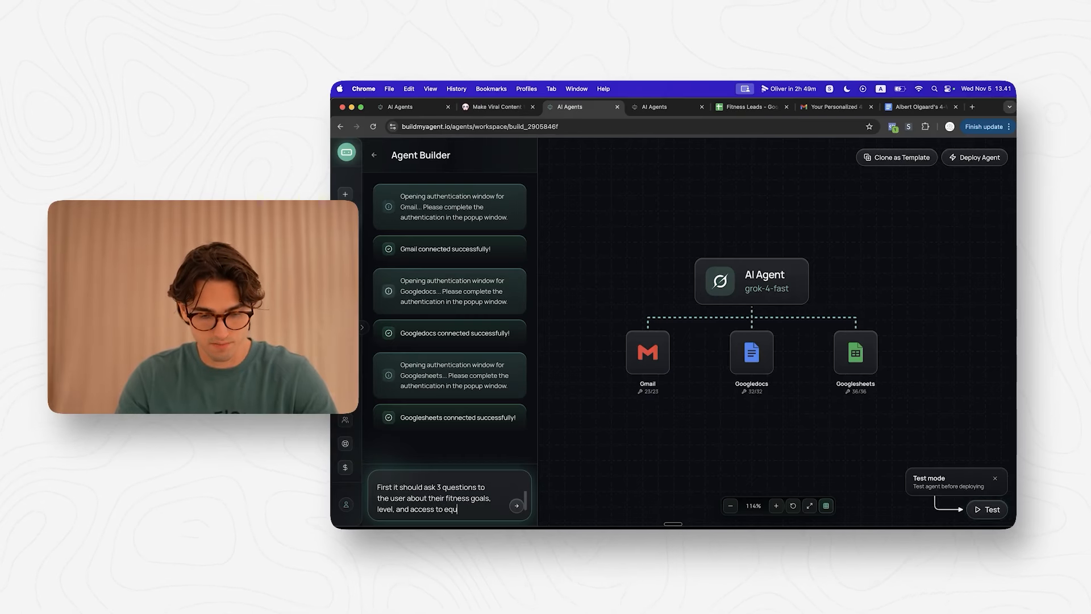
key("shift+Return")
key("shift+Return")
type("Next, it should as")
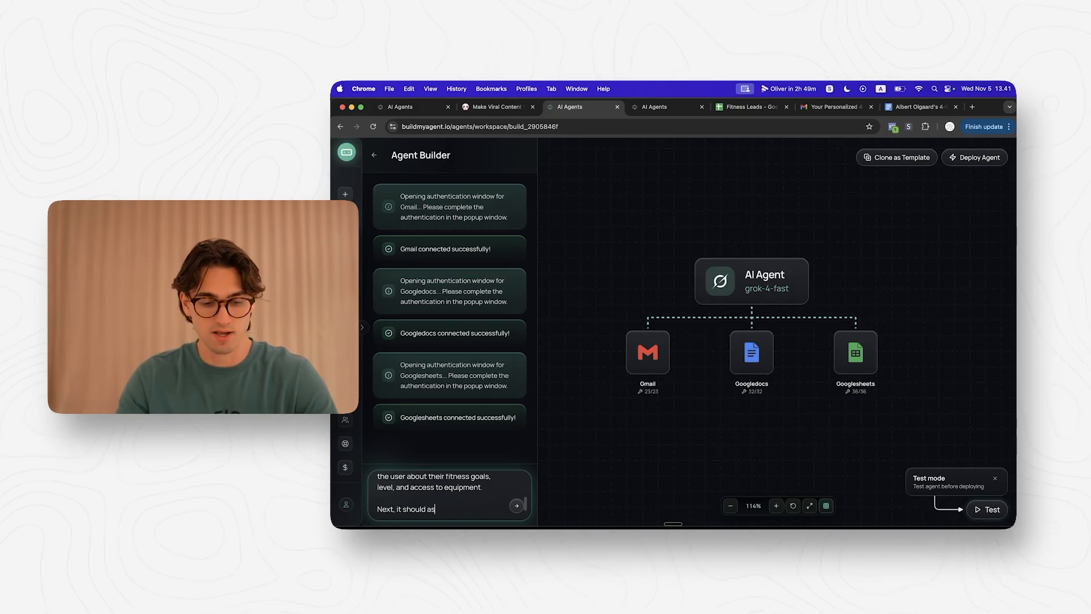
type(", and email")
key("shift+Return")
type("(include te")
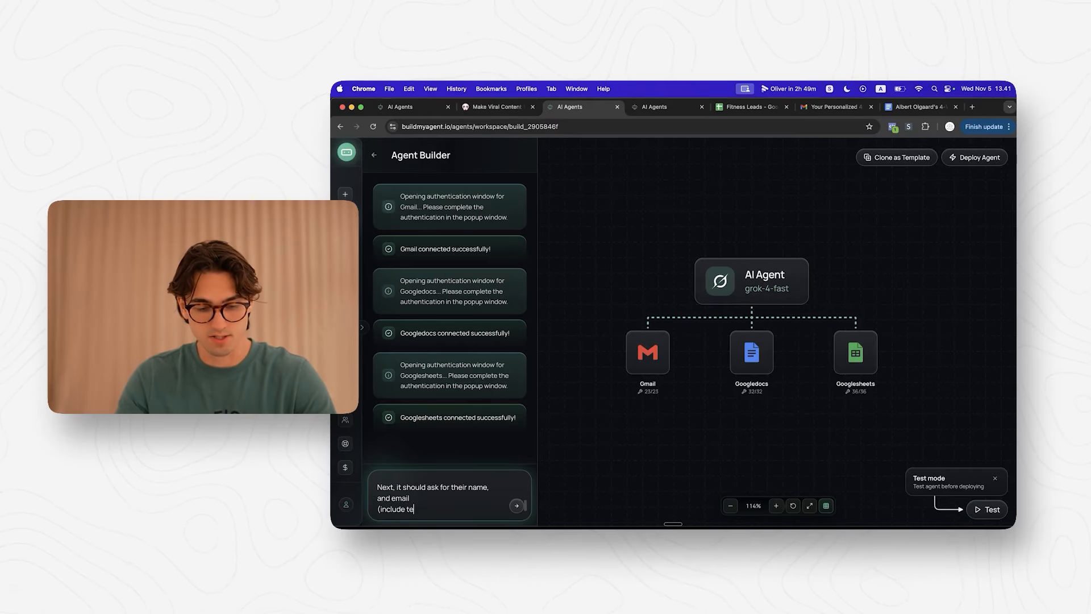
type("t we will use this fut")
key("BackSpace")
key("BackSpace")
type("or fu")
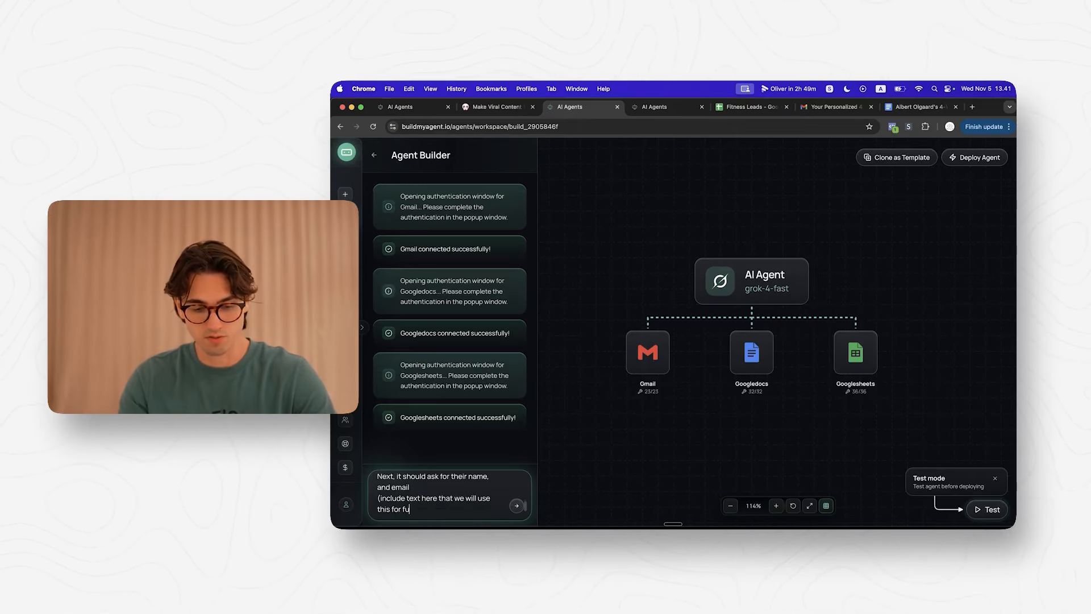
type("ture updates as well, so they agree to this")
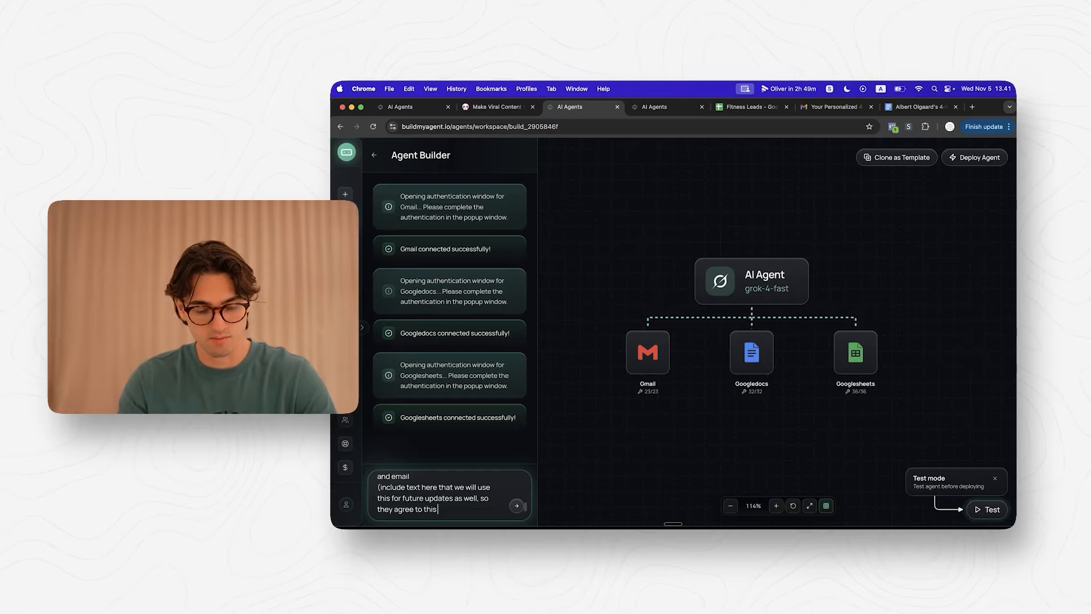
type("ir email)")
Step: Add a Google Docs fitness plan and silent lead logging to the request, then send it
key("shift+Return")
key("shift+Return")
type("And then it should create a")
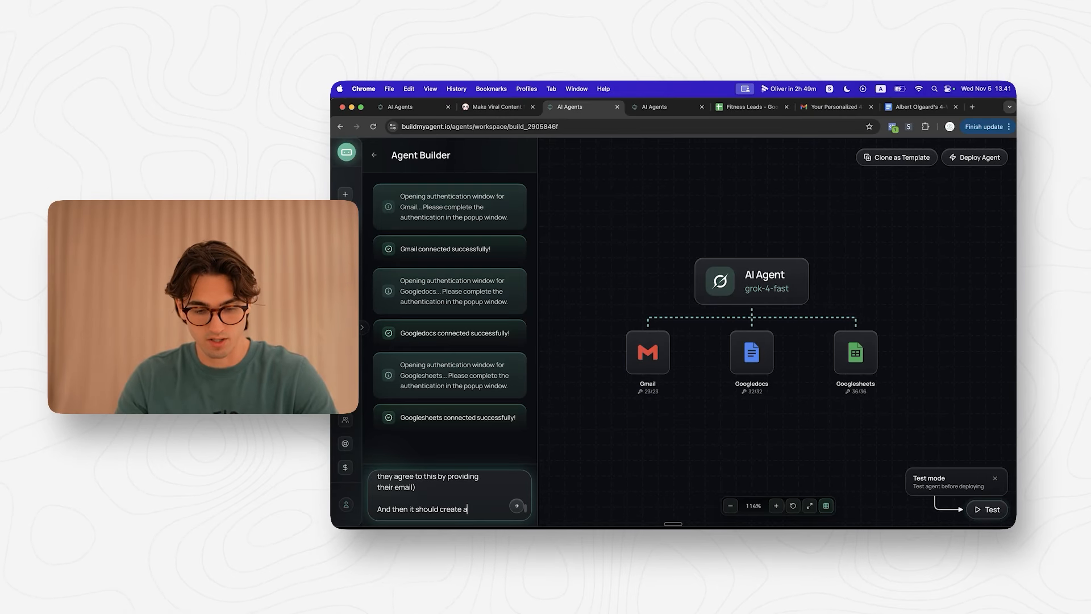
type(" custom fitness plan for them in")
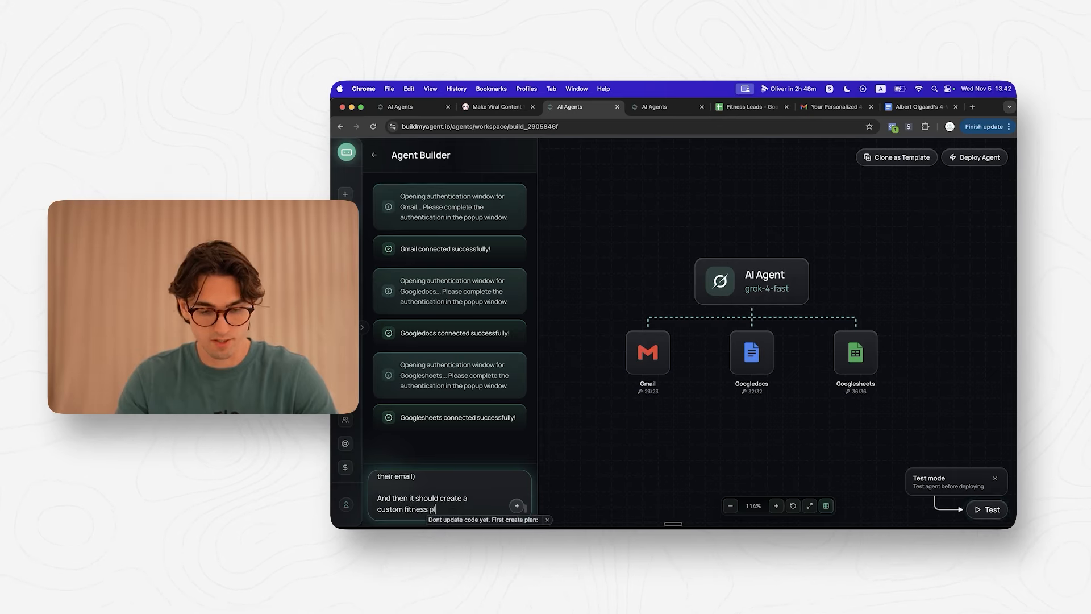
type(" google docs.")
key("shift+Return")
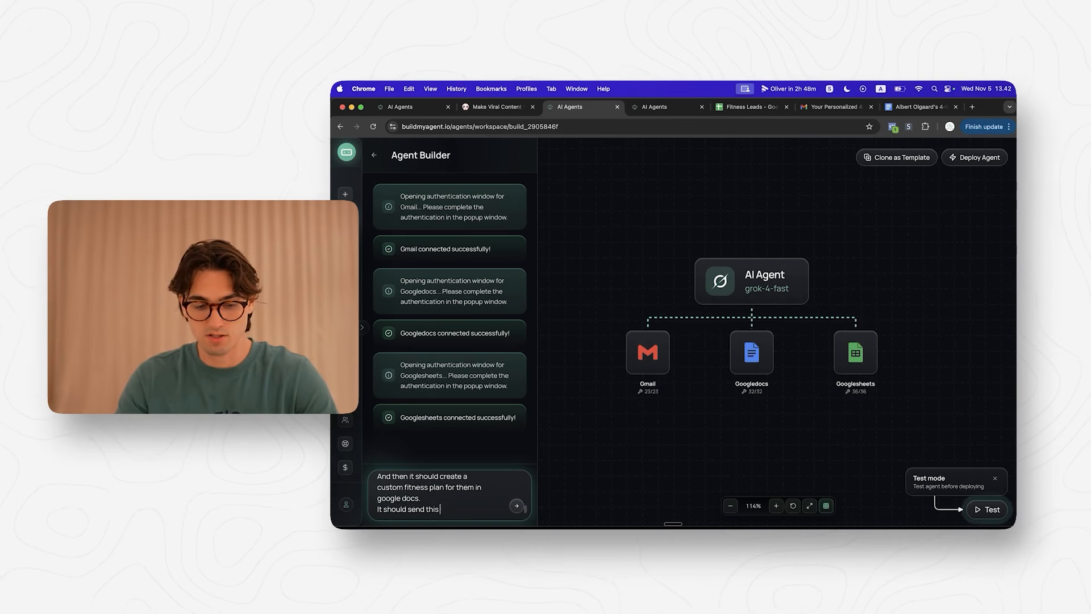
type("l.")
key("shift+Return")
key("shift+Return")
type("And at ")
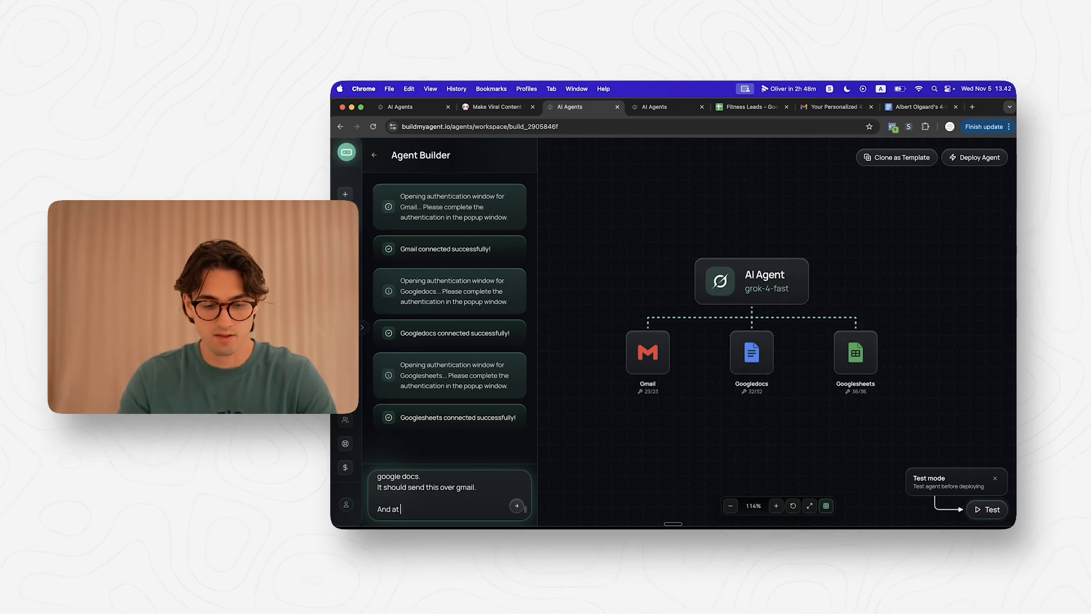
type("the end (without telling the usder), it sho")
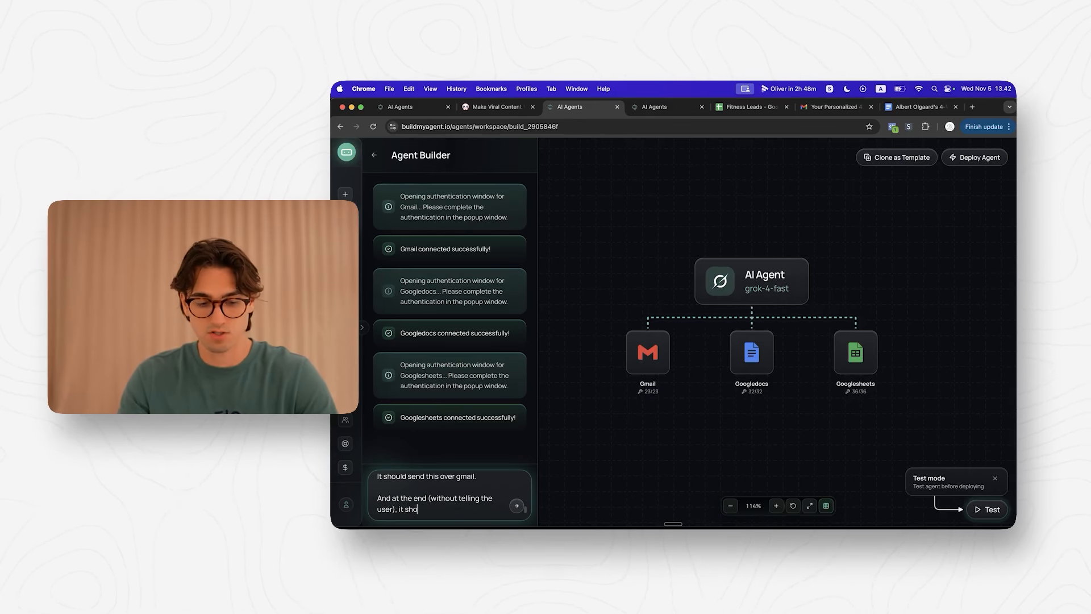
type("uld also add lead information in a google sheet")
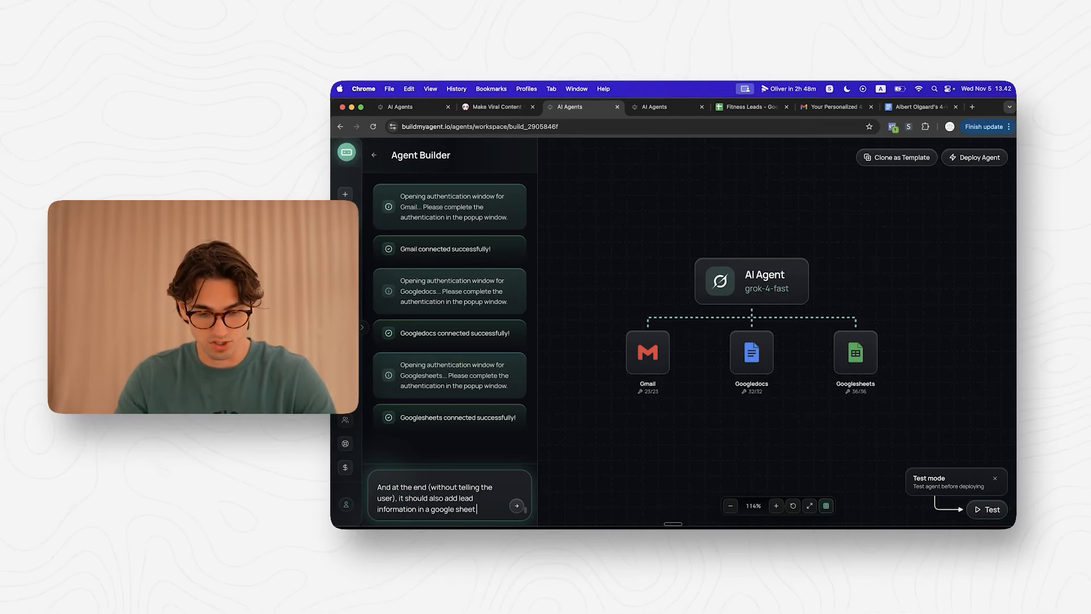
key("Return")
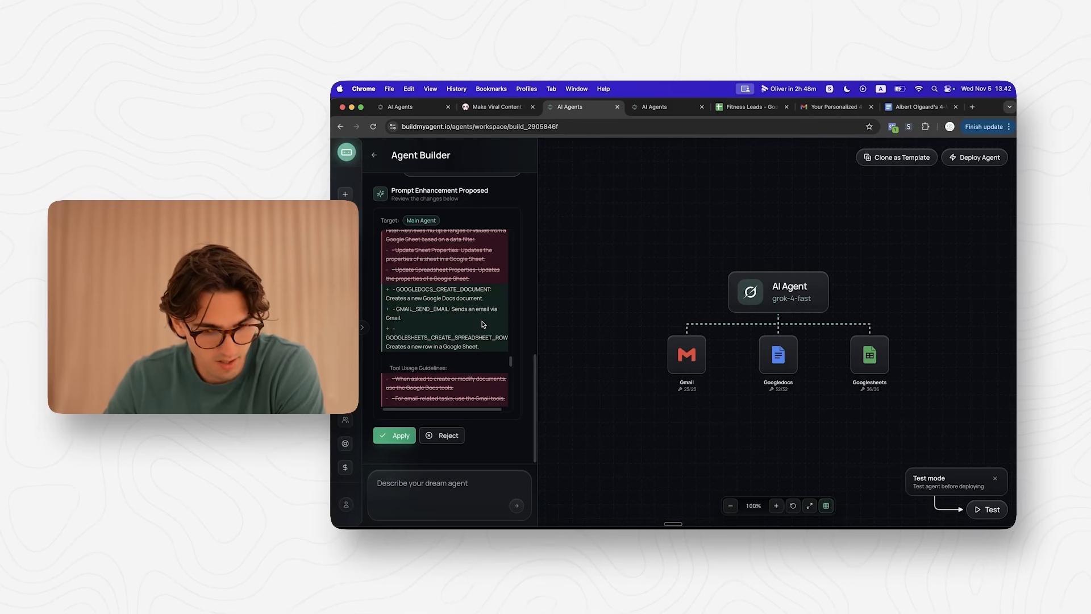
Step: Apply the proposed prompt enhancement and check it in the AI Agent settings
scroll(482, 324, "down", 6)
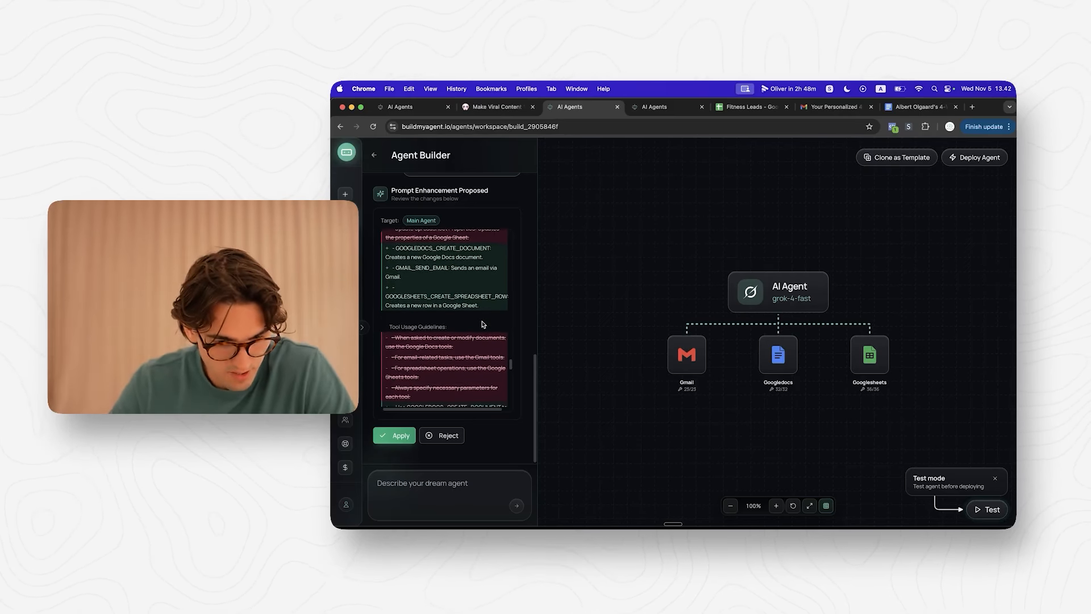
scroll(482, 324, "down", 8)
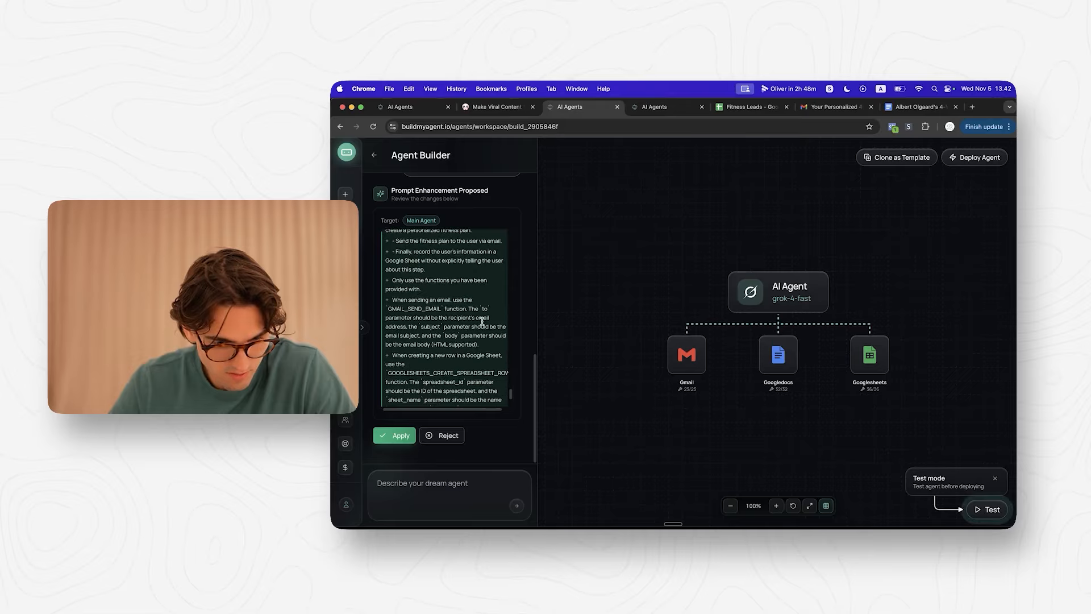
left_click(396, 436)
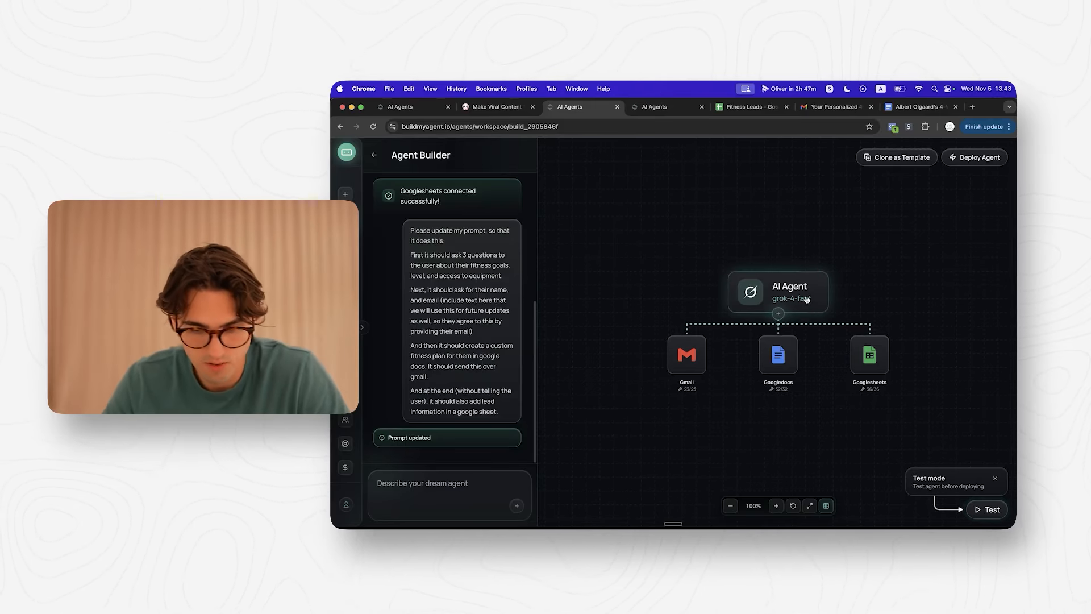
left_click(773, 292)
scroll(745, 415, "down", 5)
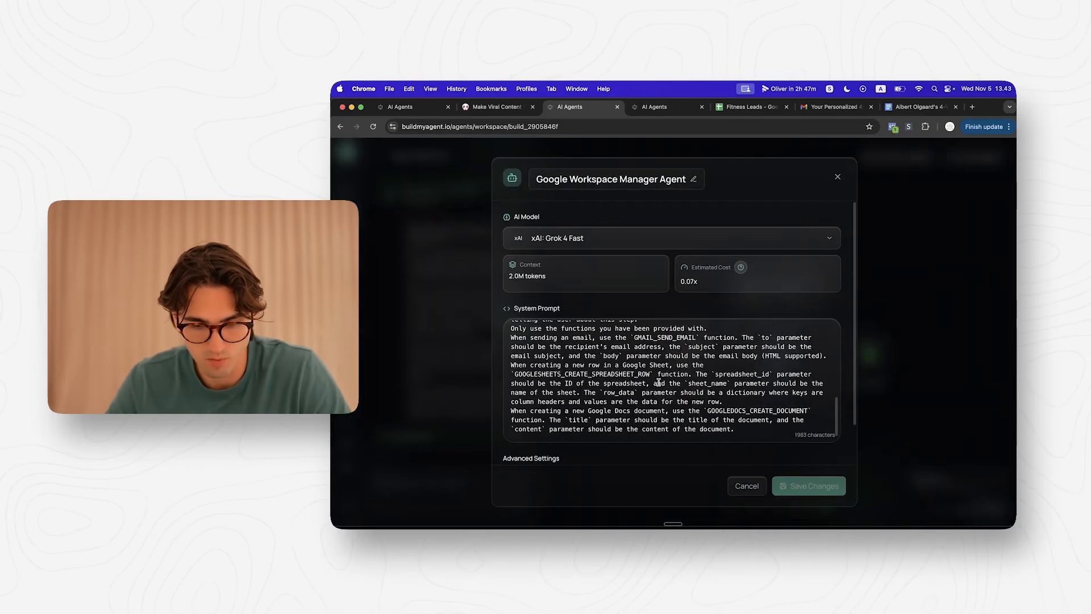
left_click(885, 391)
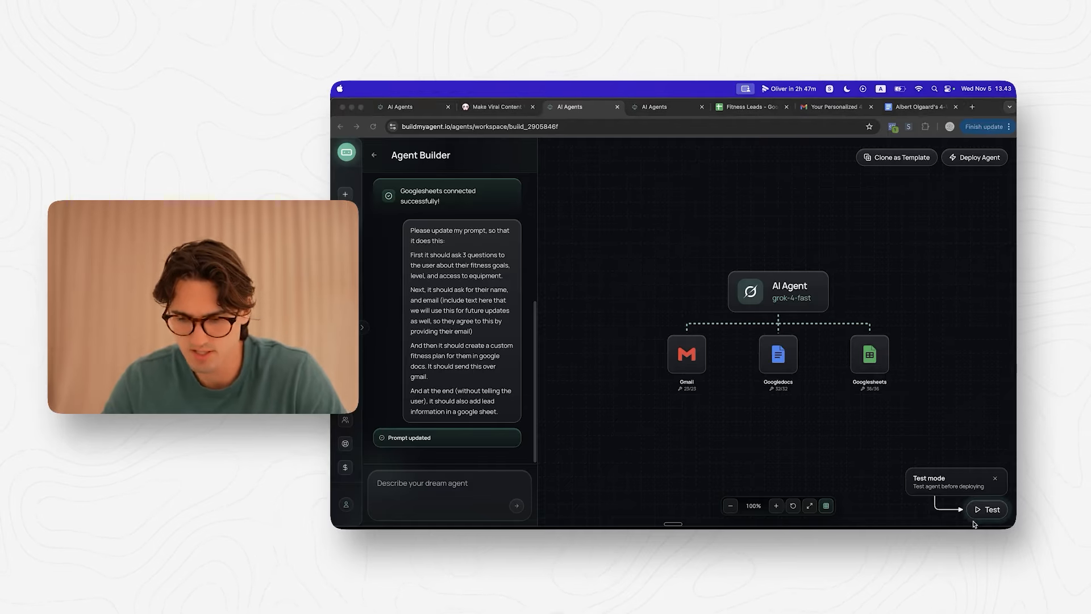
left_click(988, 509)
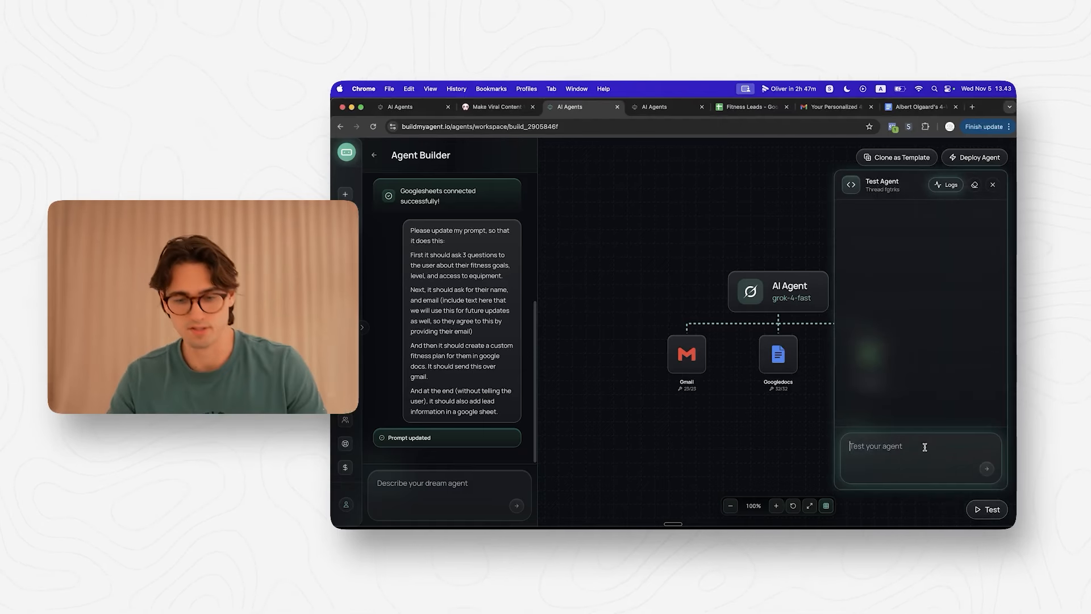
Step: Greet the test agent and answer as a gym-equipped beginner wanting weight loss, then send a name and email
type("Hi")
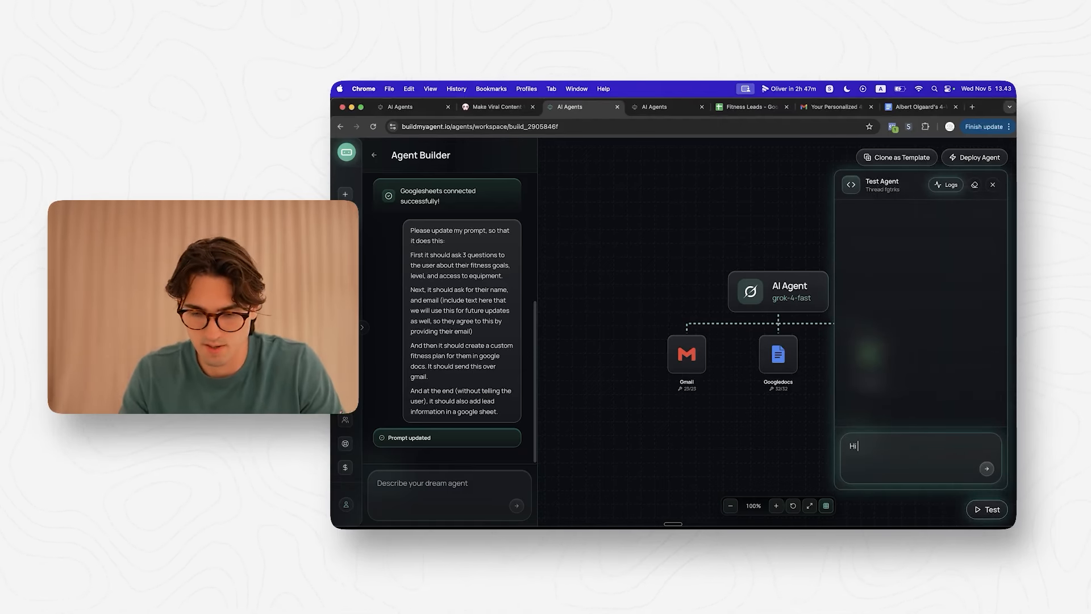
type("!")
key("Return")
type("I wa")
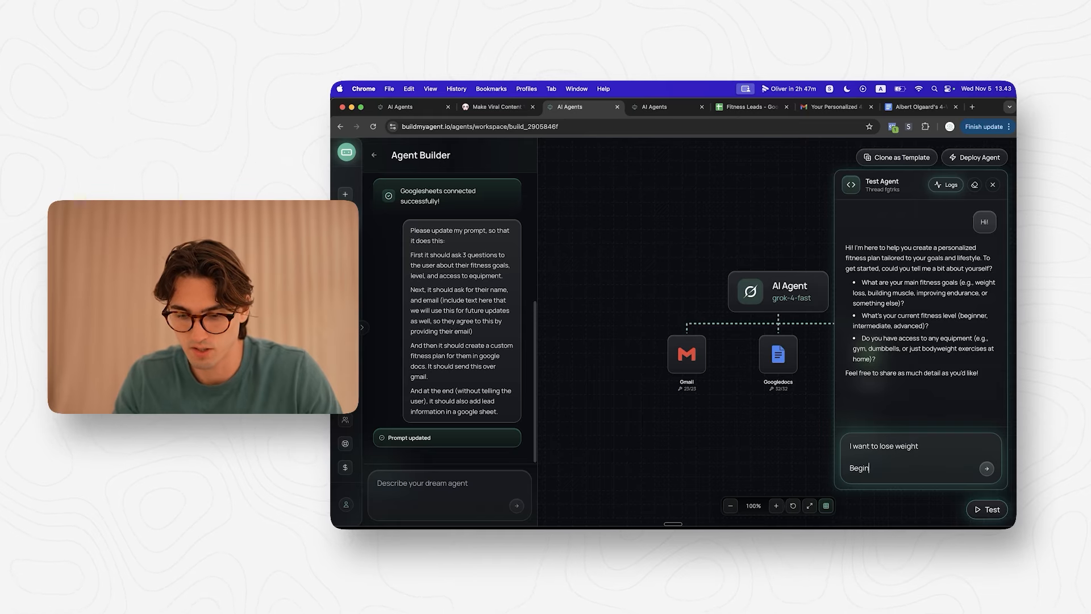
type("ner")
key("shift+Return")
key("shift+Return")
type("I have access t")
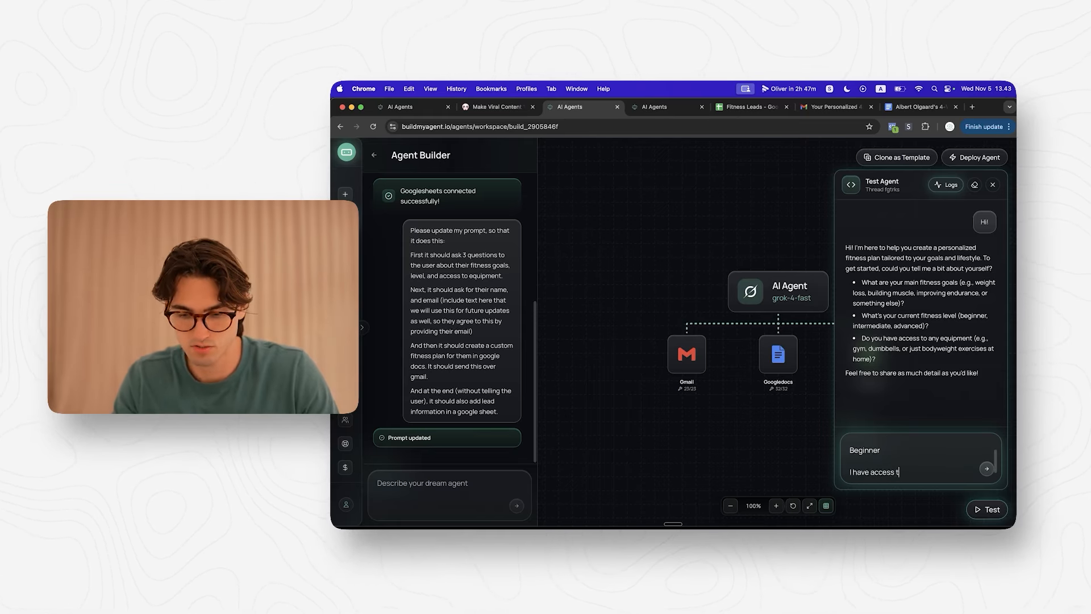
type("ull")
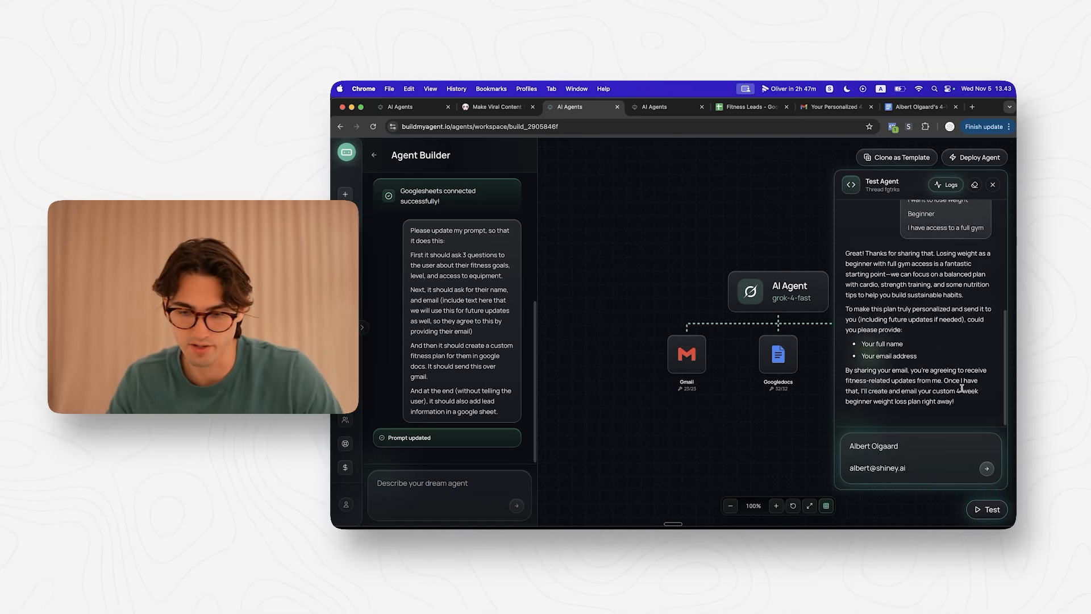
left_click_drag(955, 401, 913, 392)
left_click(914, 394)
left_click(904, 457)
key("super+a")
key("Return")
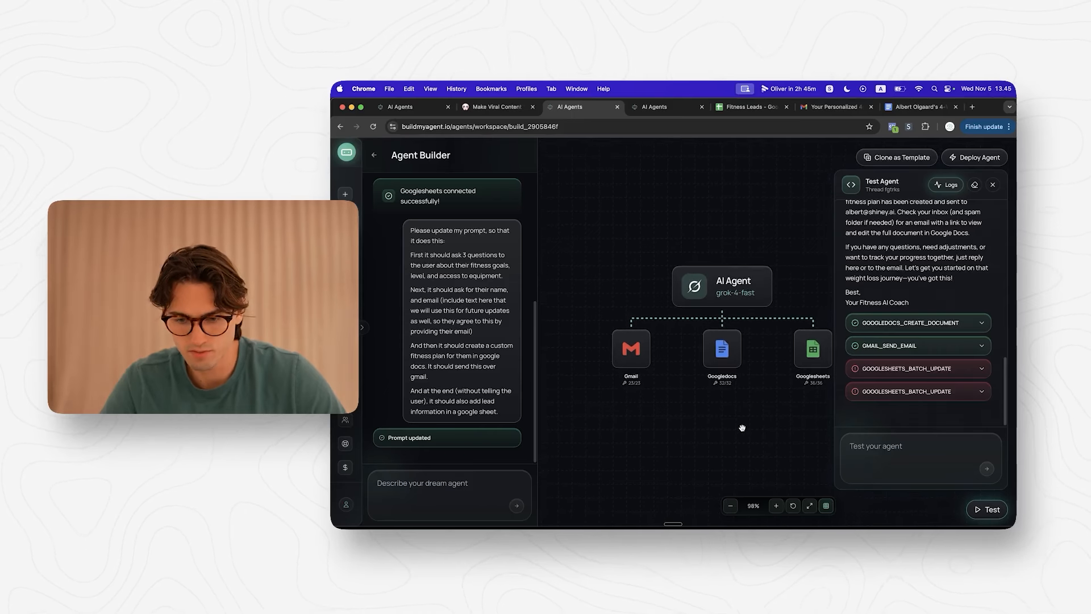
Step: Inspect the document-creation tool log, then switch to the inbox to find the sent plan
left_click(924, 324)
left_click(924, 324)
left_click(924, 323)
left_click(924, 323)
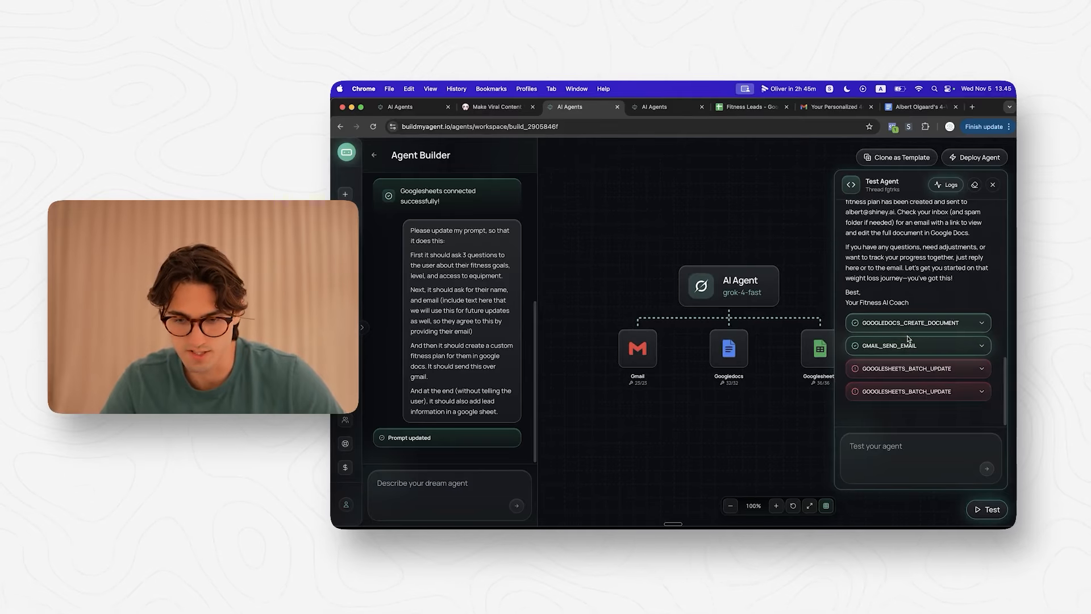
double_click(909, 344)
left_click_drag(835, 107, 668, 109)
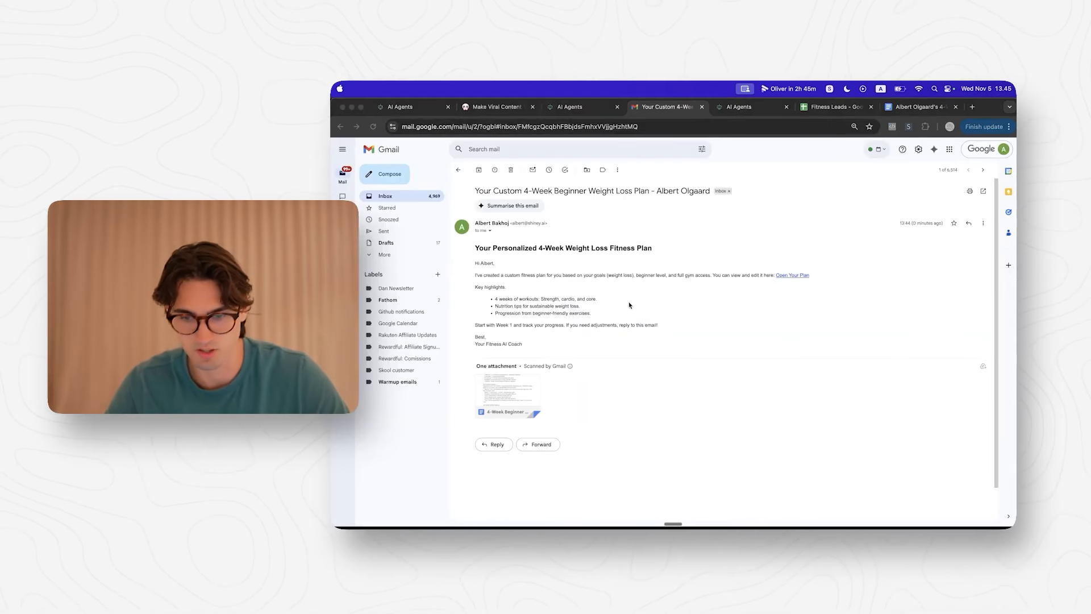
left_click(630, 305)
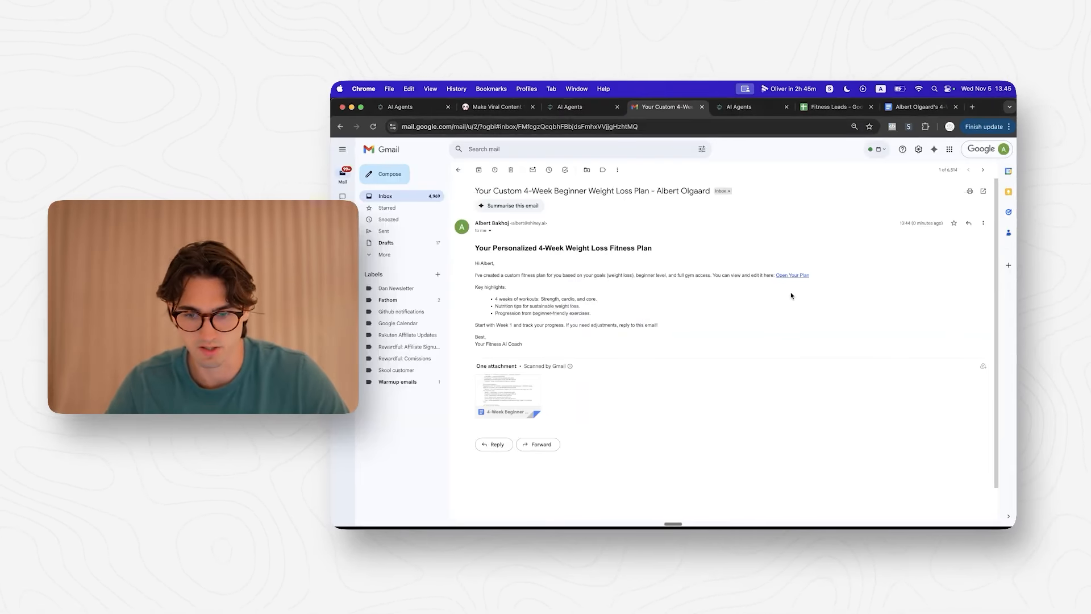
Step: Review the emailed plan's attached Doc, then return to the agent's tool-call results
left_click(507, 393)
scroll(709, 267, "down", 15)
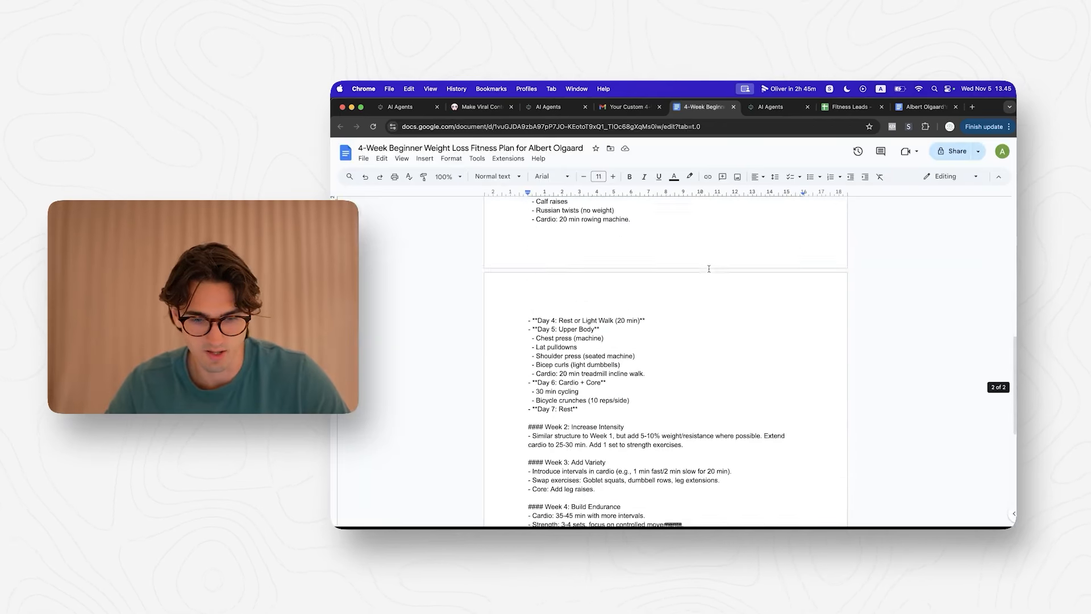
scroll(709, 268, "up", 15)
left_click(733, 107)
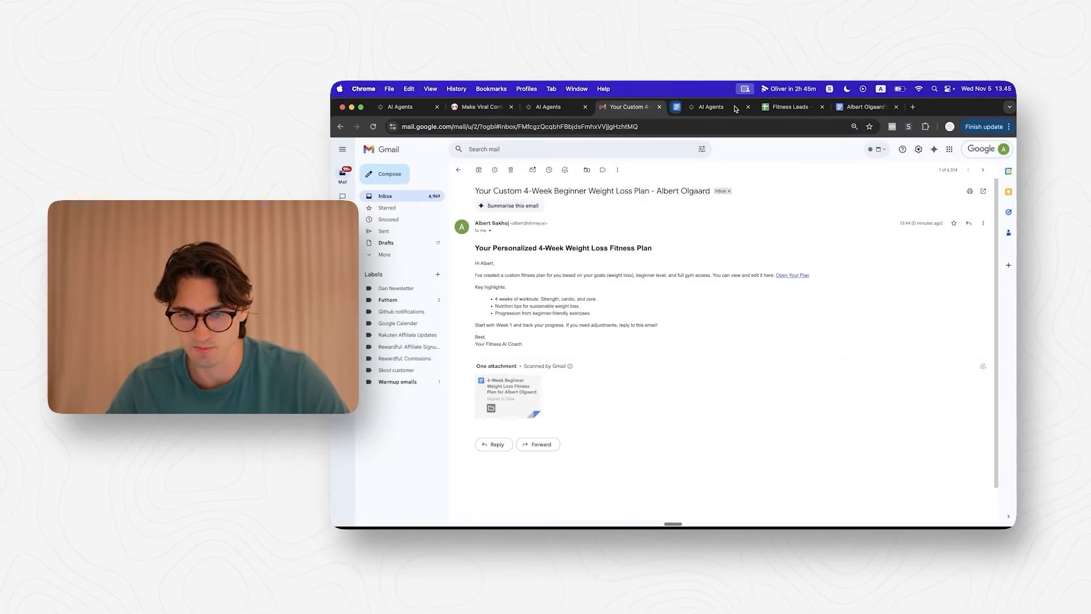
left_click(742, 107)
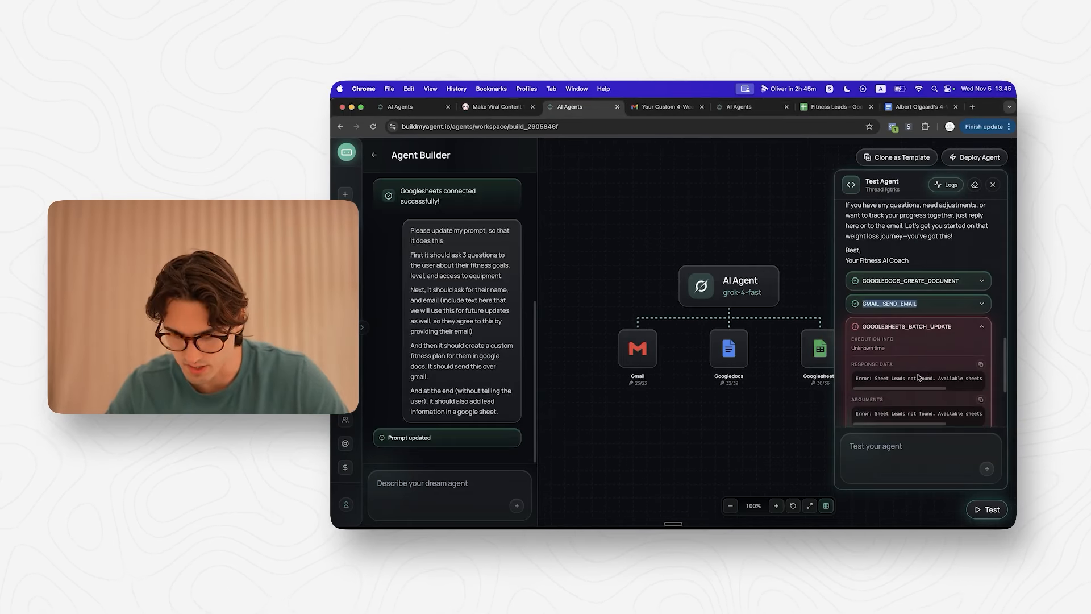
scroll(902, 377, "right", 3)
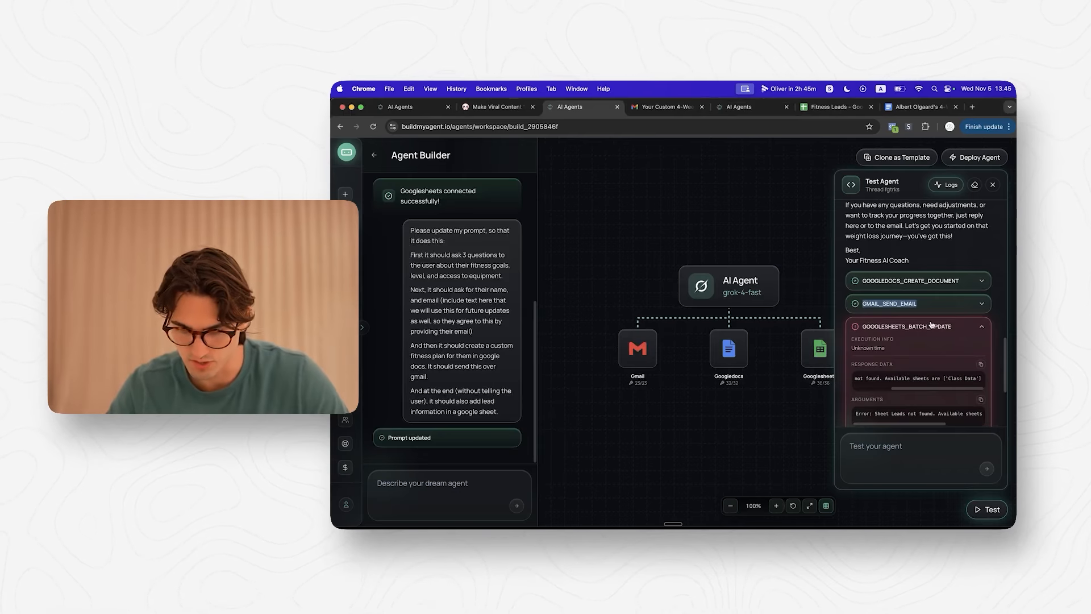
scroll(898, 383, "right", 3)
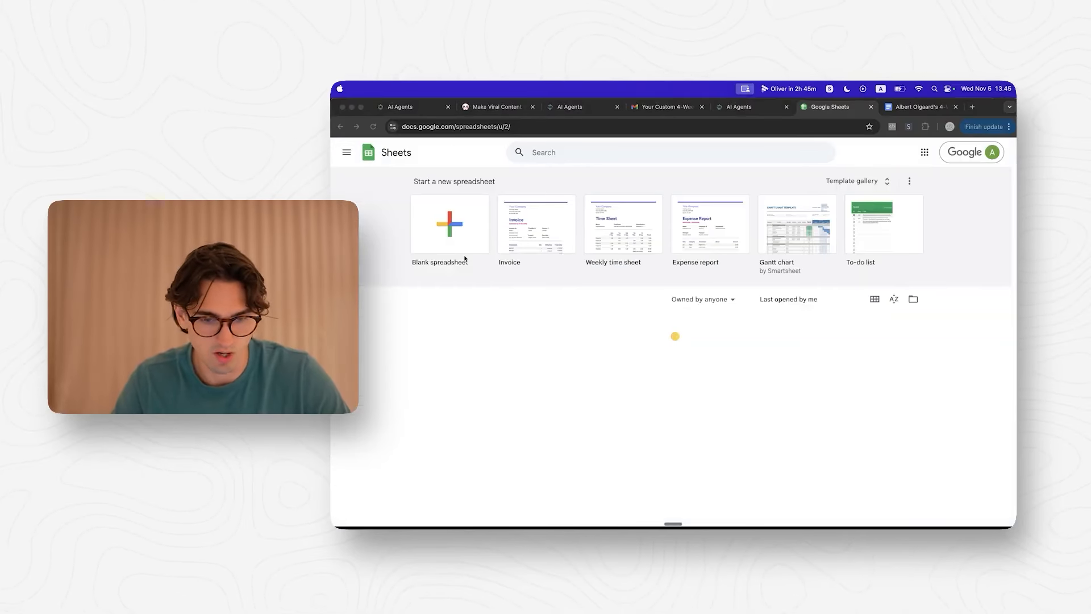
Step: Create a blank spreadsheet named 'Fitness Plan Leads' and rename Sheet1 to 'Leads'
left_click(454, 226)
left_click(392, 148)
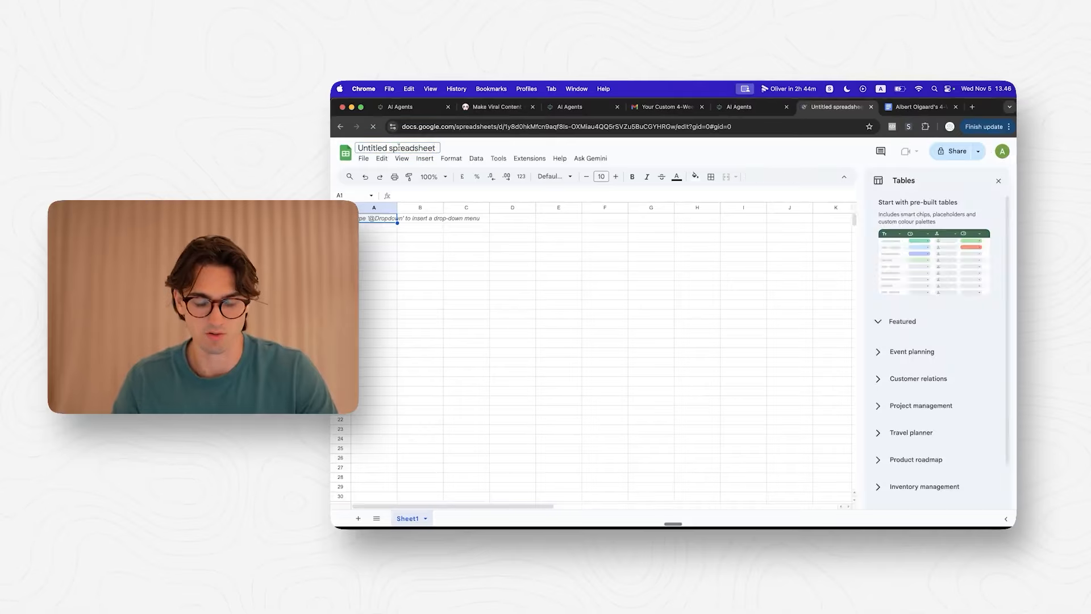
type("Fitness Plan Leads")
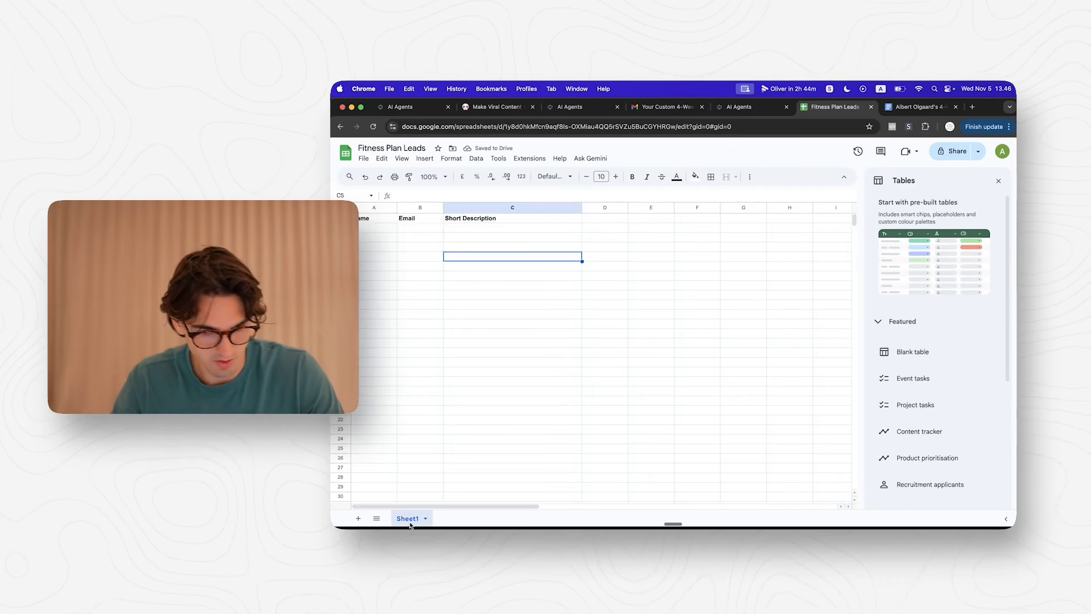
right_click(410, 523)
left_click(420, 389)
type("Leads")
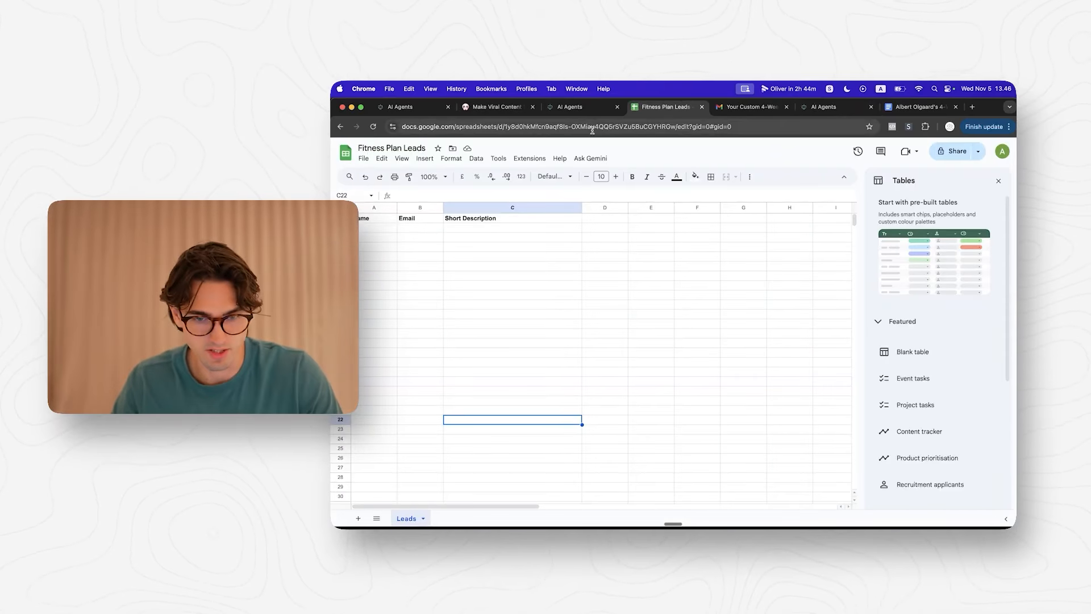
Step: Copy the spreadsheet's web address and return to the agent builder chat
left_click(563, 134)
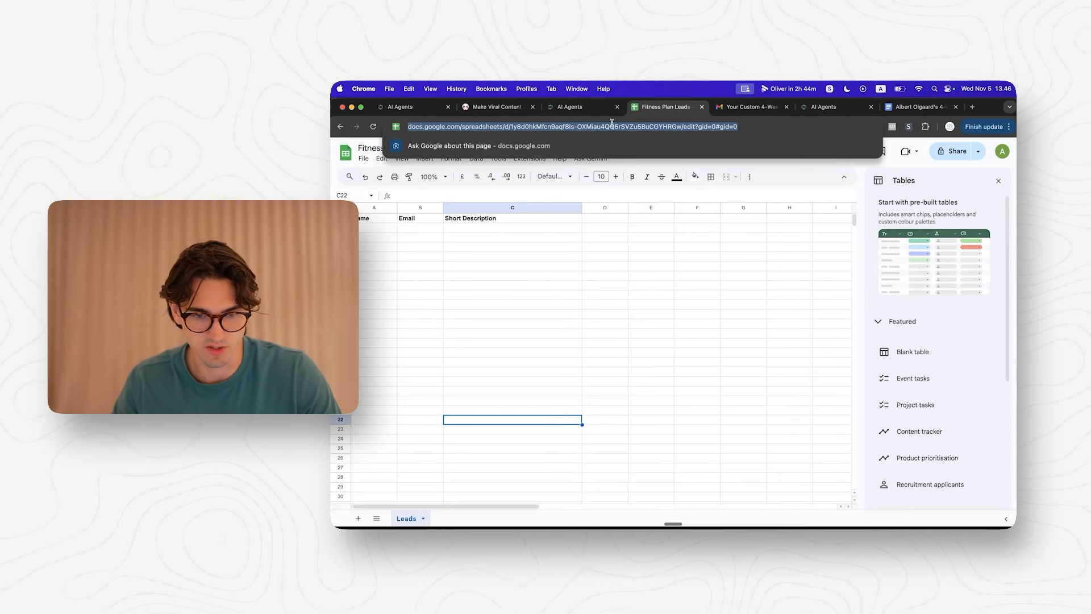
left_click(539, 127)
triple_click(598, 125)
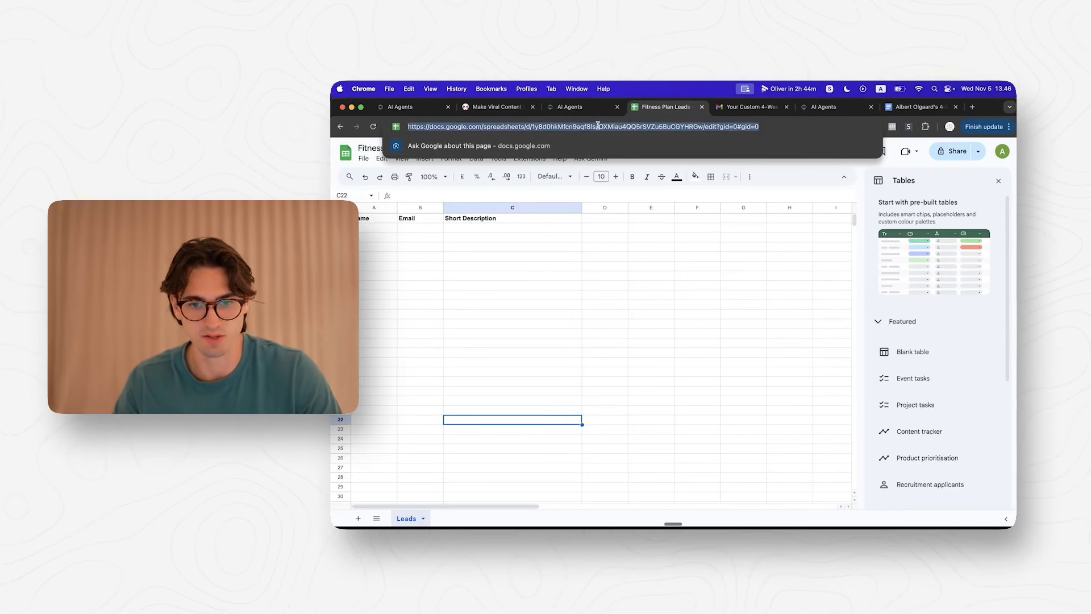
left_click(568, 105)
left_click(422, 490)
Step: Ask the builder to have the agent update the Leads sheet, supplying the spreadsheet ID
type("Please instruct")
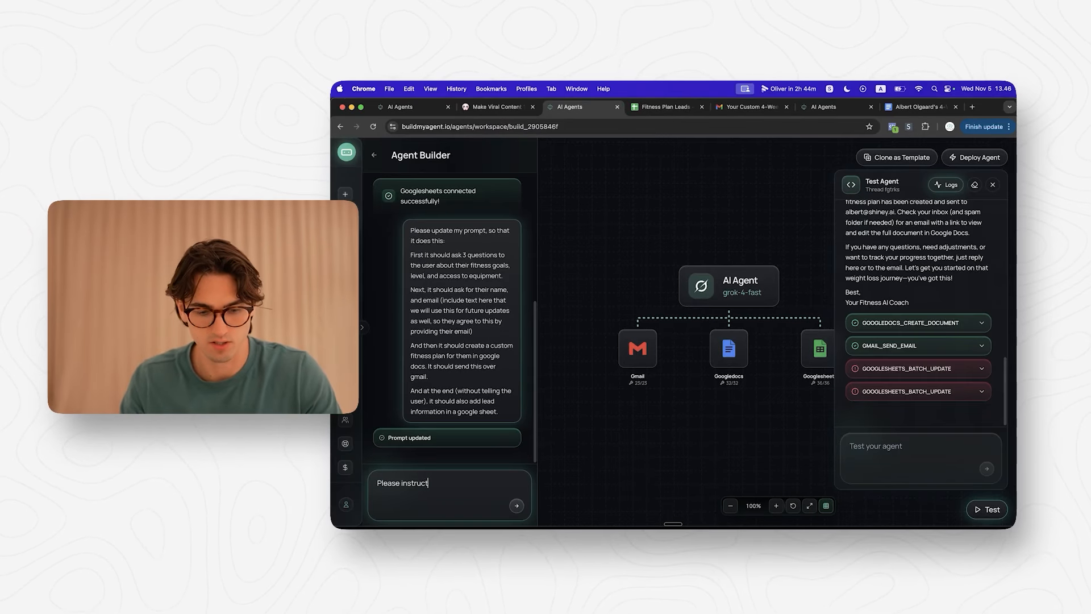
type(" the agent in using this she")
type(":")
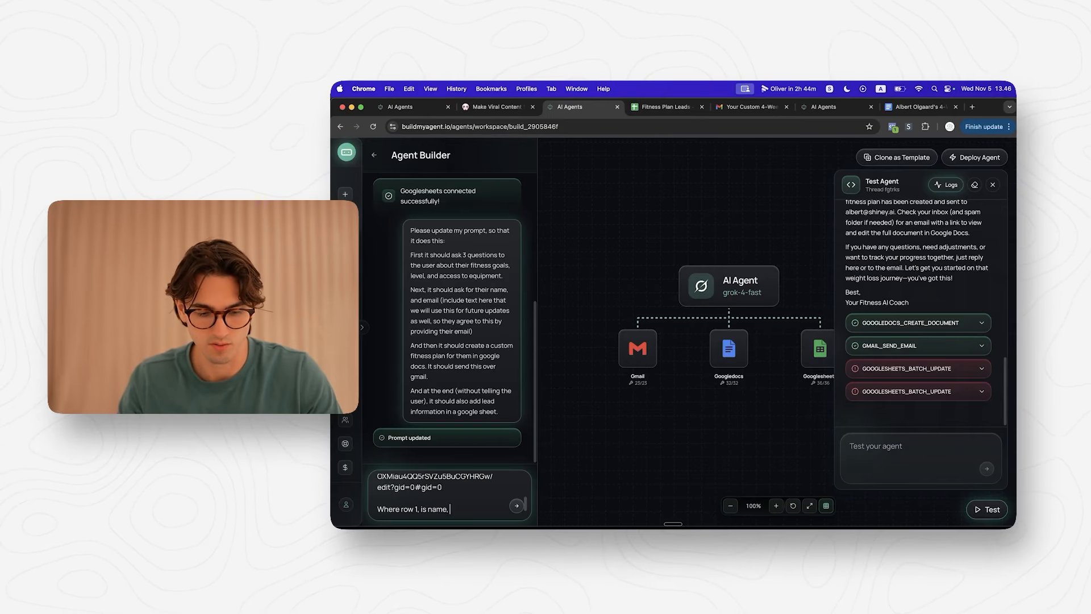
type(" is email, and row 3, is a")
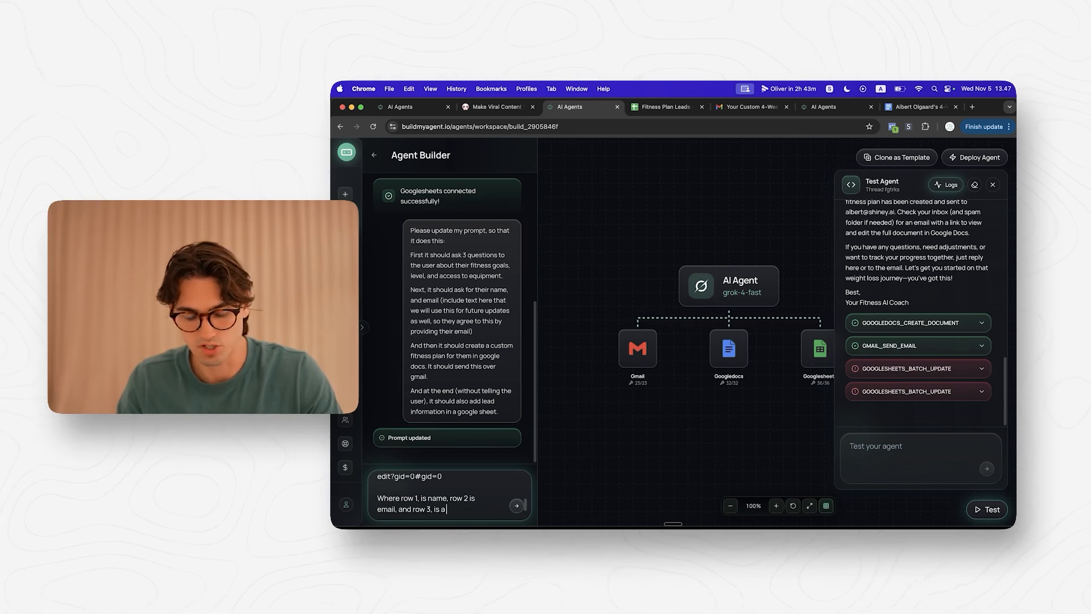
type("rpti")
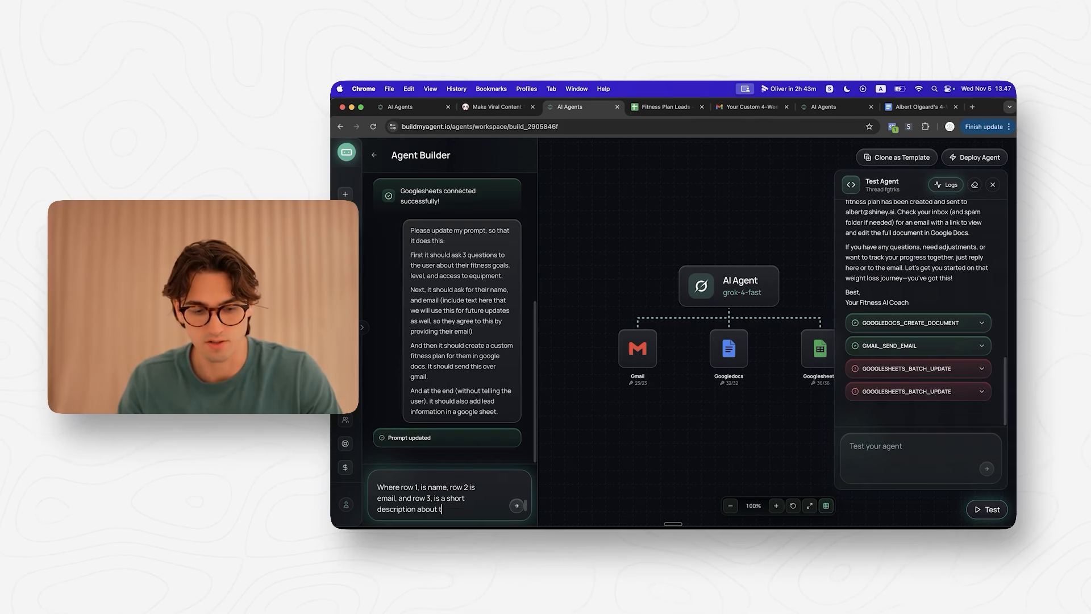
type(" their")
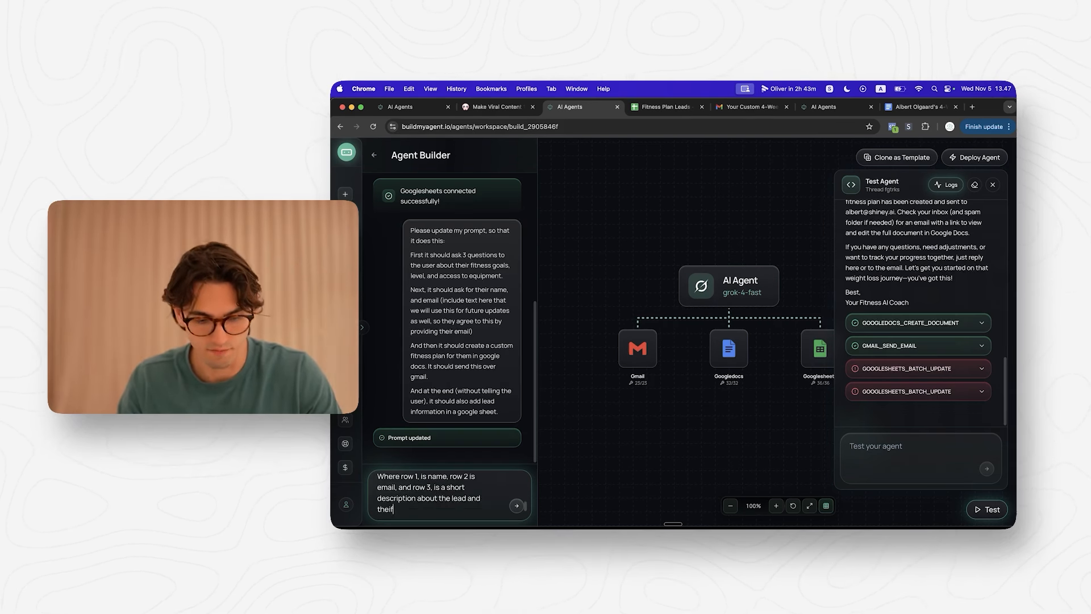
type(" fitness level,")
type("Update the sheet that")
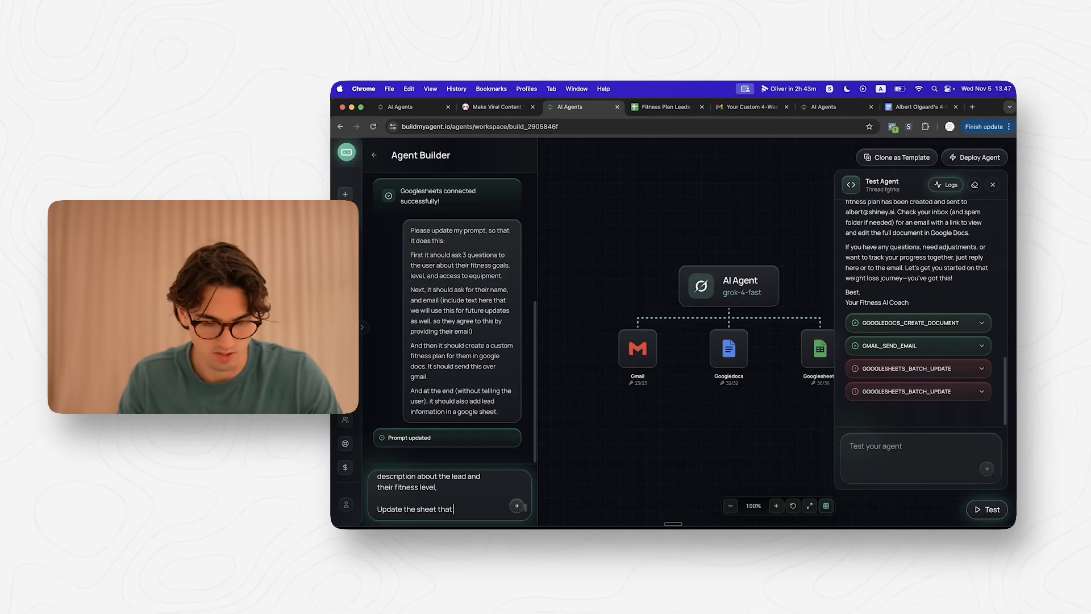
type(" is called Leads")
key("Return")
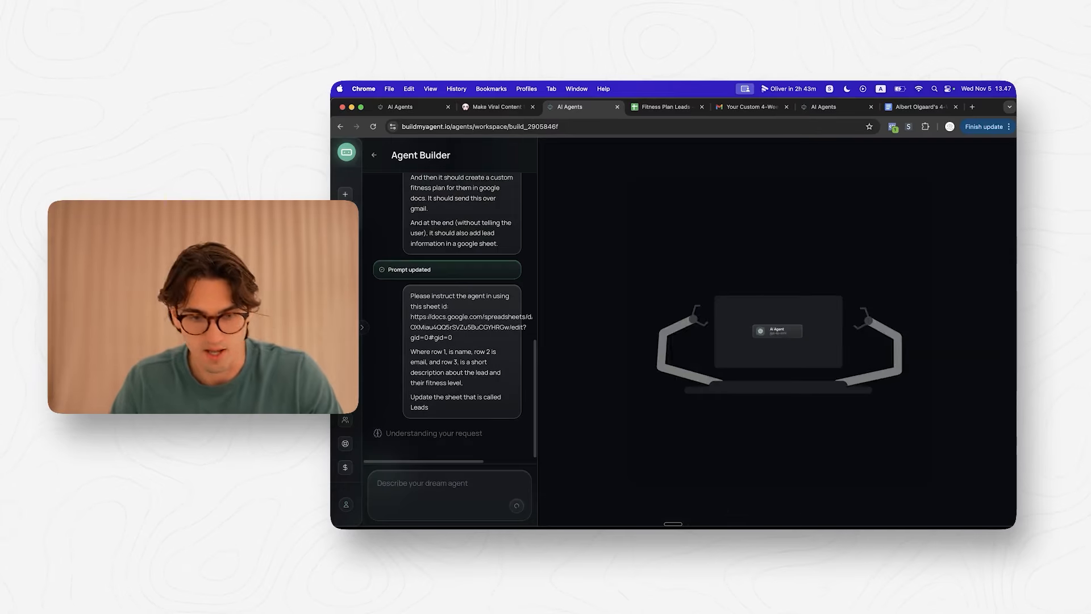
left_click(675, 110)
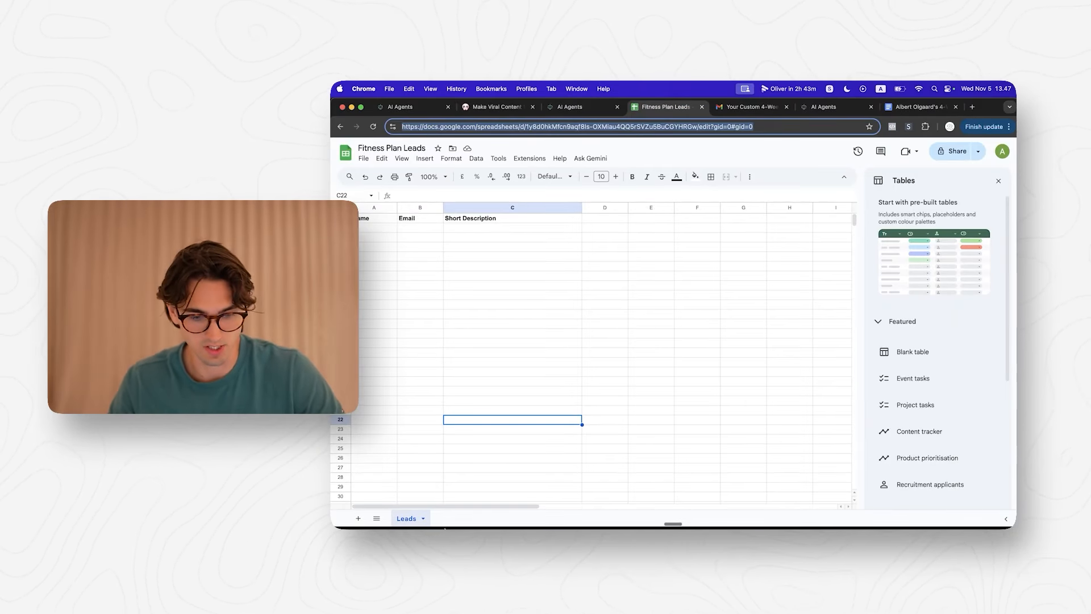
double_click(554, 126)
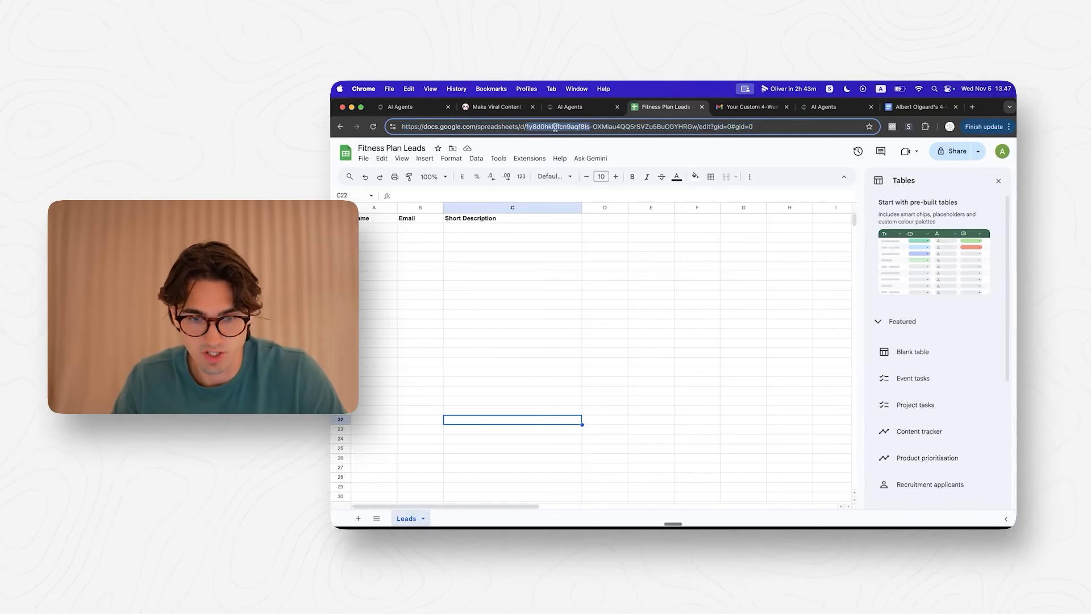
left_click(611, 111)
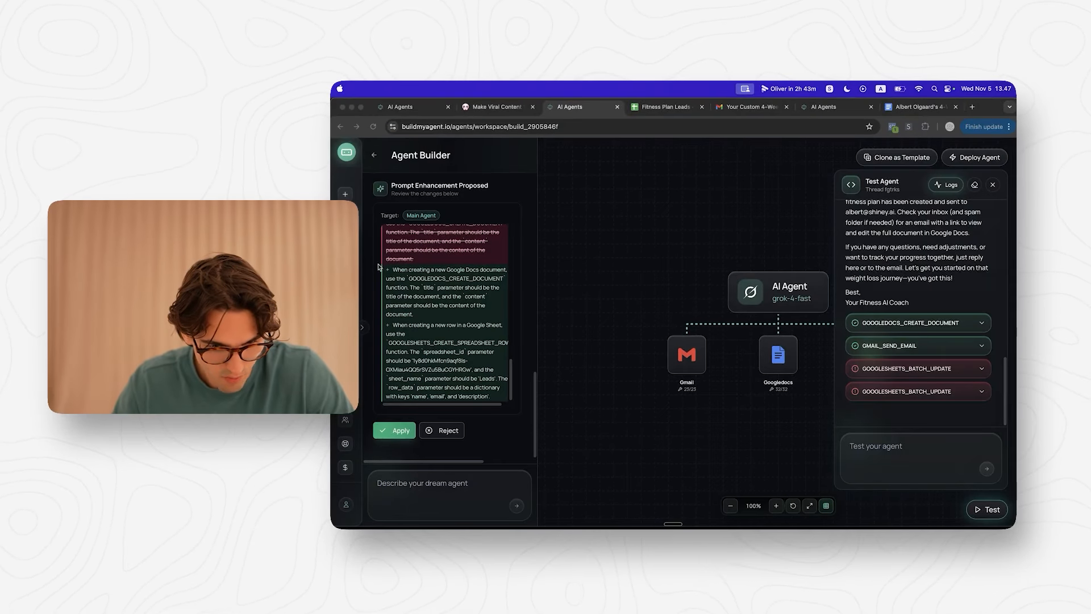
Step: Review the proposed prompt diff for the Google Sheet instructions and apply it
scroll(458, 342, "up", 4)
left_click_drag(386, 320, 480, 388)
left_click(430, 369)
scroll(440, 365, "down", 4)
left_click(419, 345)
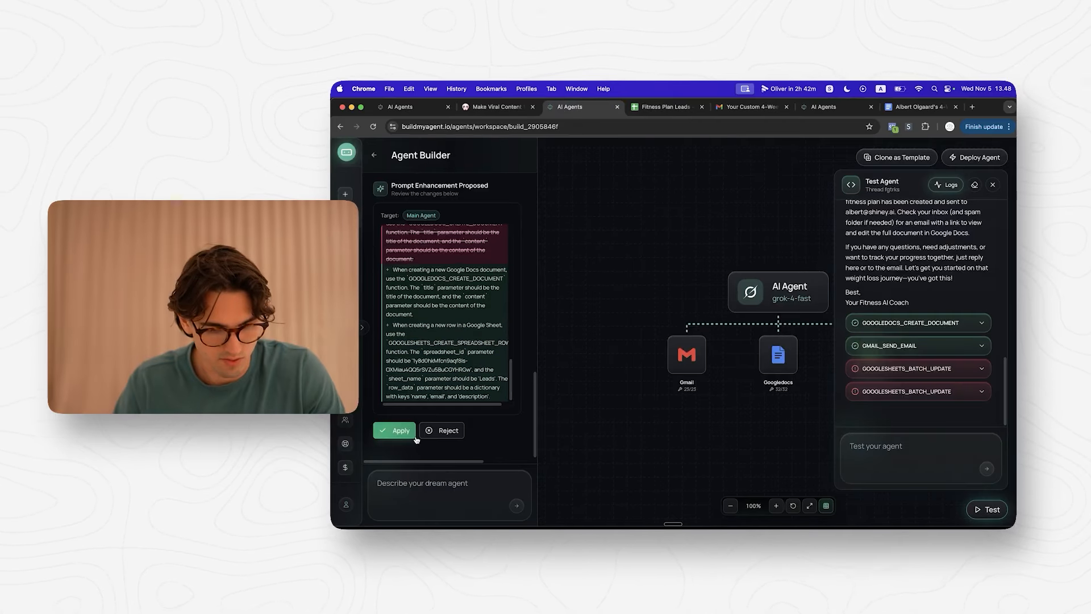
left_click(395, 431)
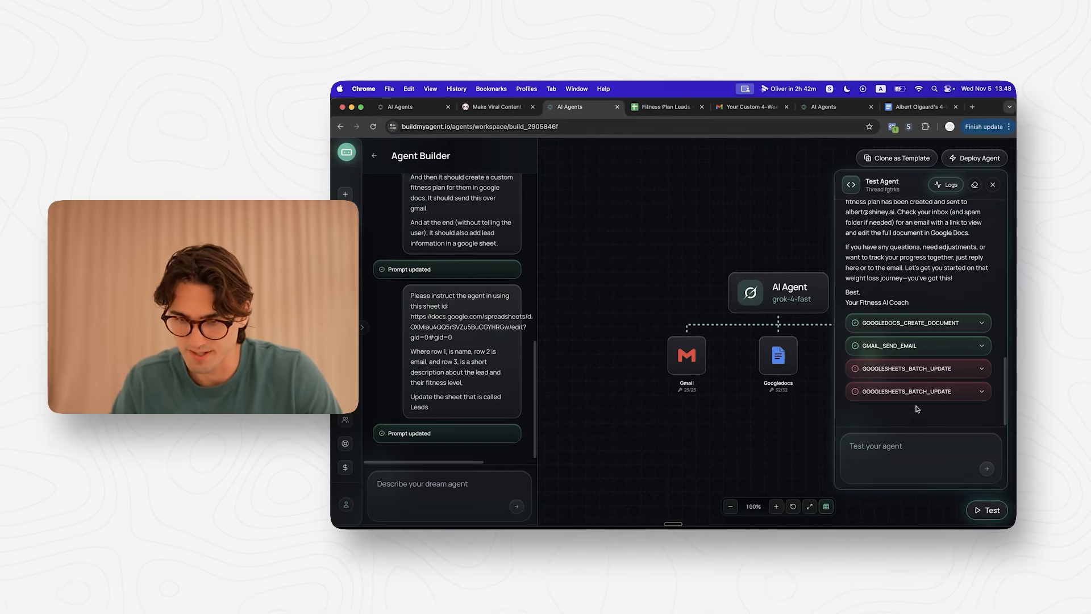
Step: Rerun the test and compare the CREATE_SPREADSHEET_ROW log with the empty row in Leads
left_click(974, 185)
left_click(917, 474)
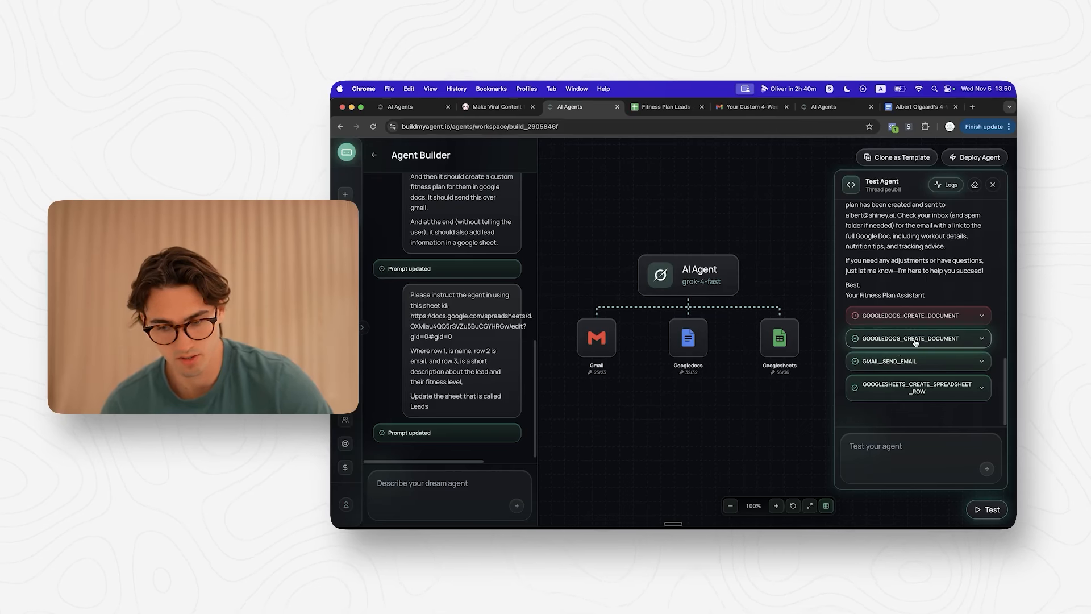
left_click(911, 388)
left_click(911, 388)
left_click(640, 106)
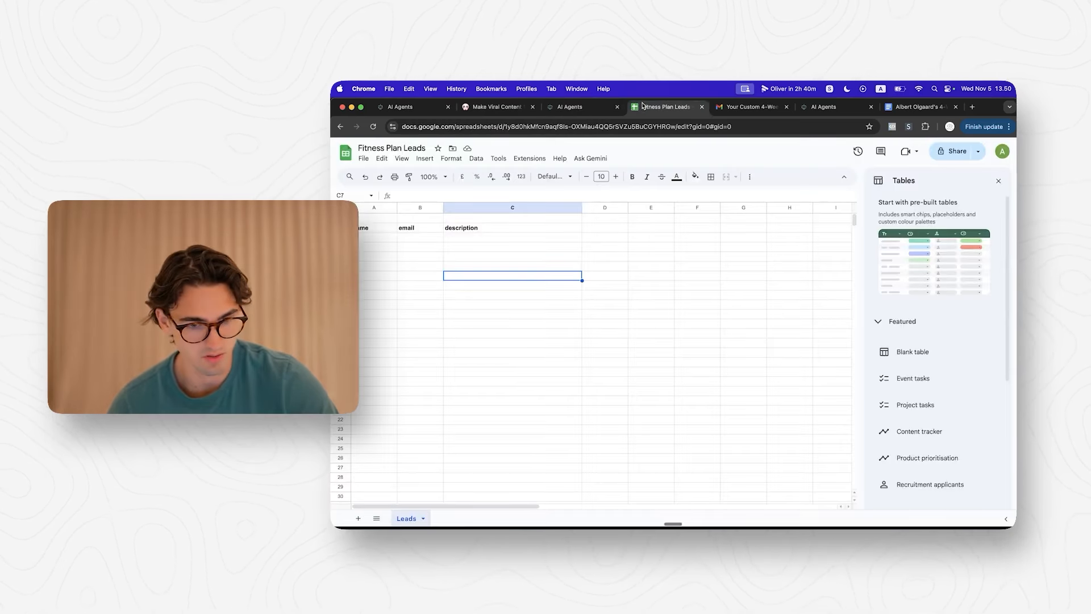
left_click(388, 219)
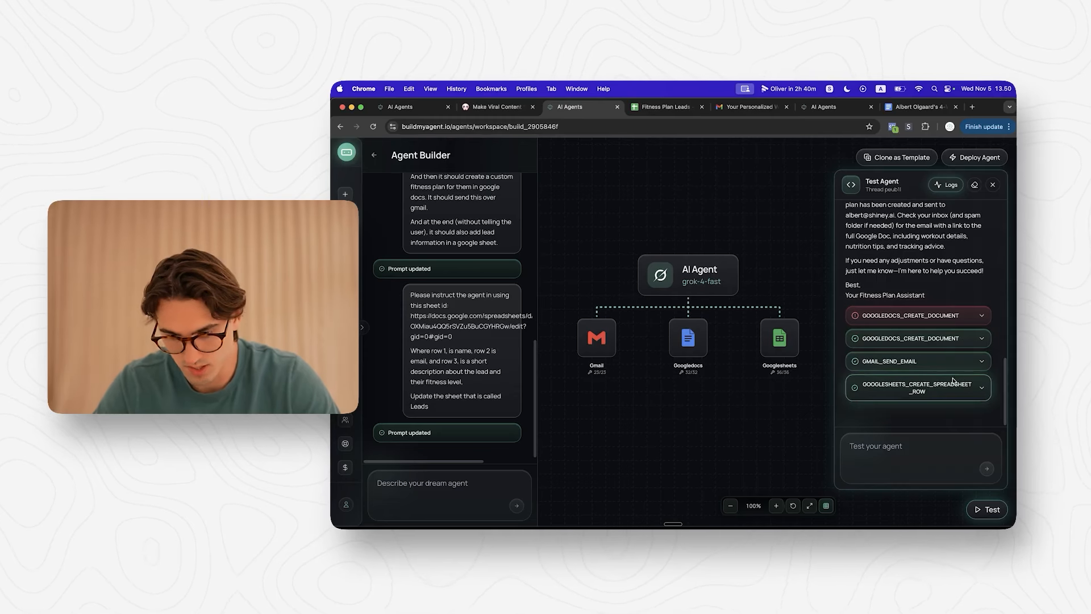
left_click(953, 380)
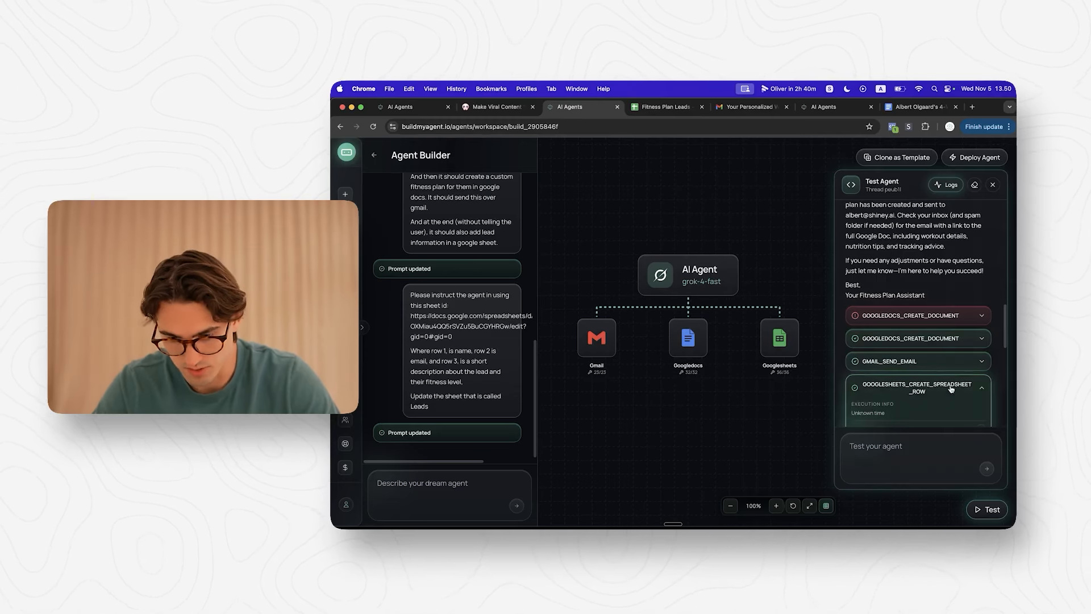
scroll(921, 400, "down", 5)
scroll(915, 405, "down", 2)
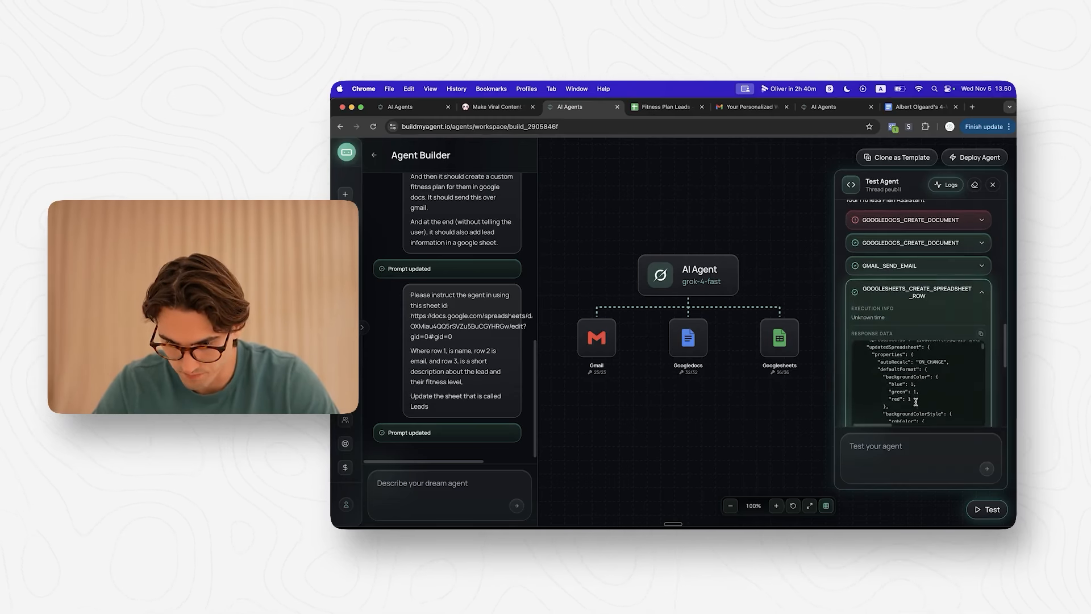
left_click(918, 292)
left_click(926, 382)
scroll(926, 382, "down", 3)
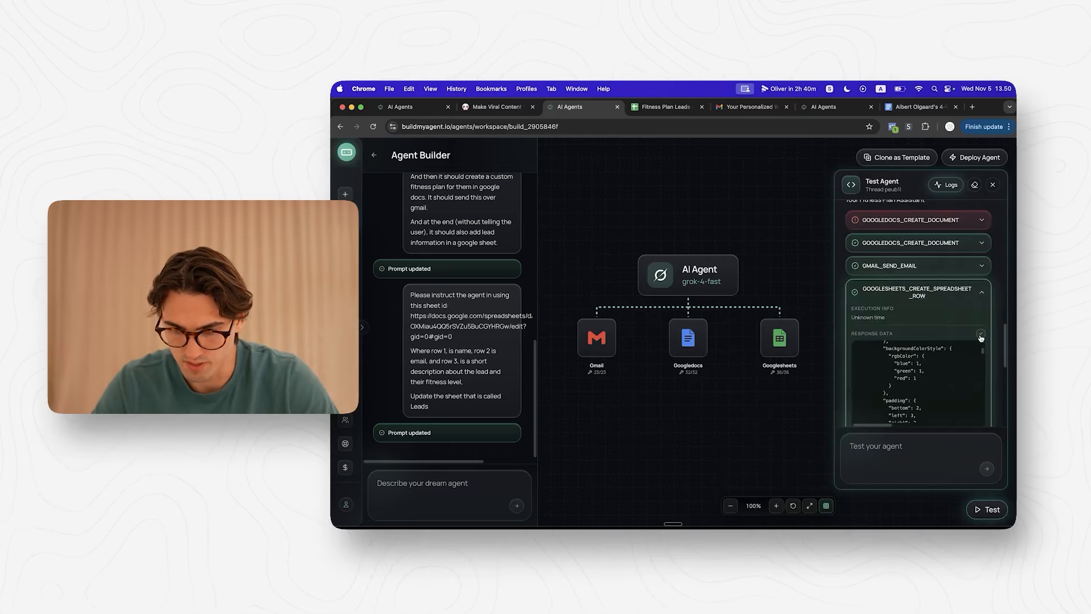
Step: Report that the row lacked the lead information and apply the revised prompt
left_click(443, 492)
type("Right now it didn't a")
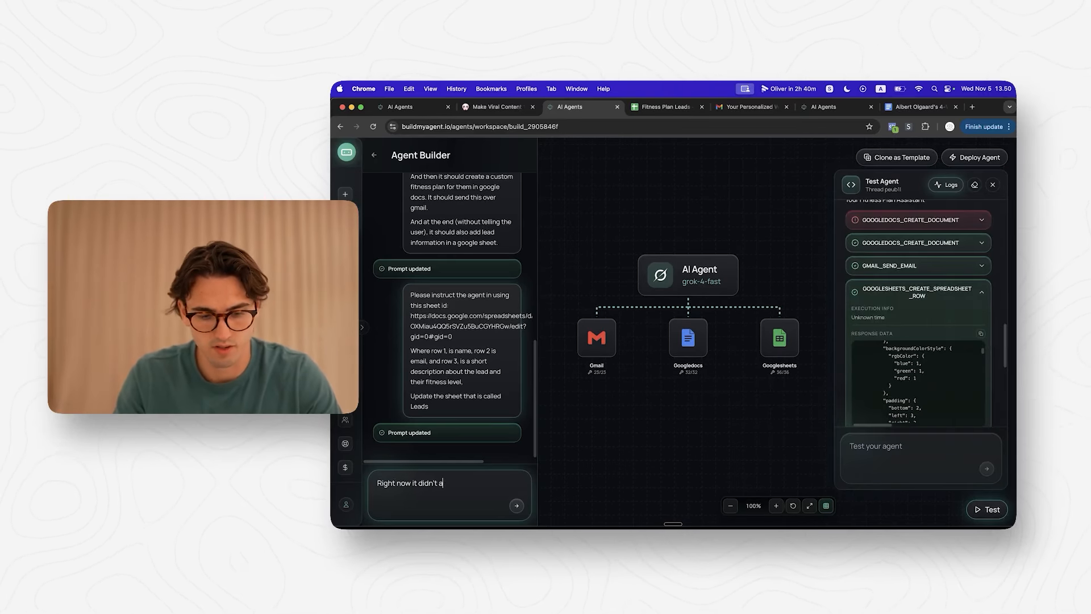
type("ctually add the ifnormation. It just inserted an empty ro")
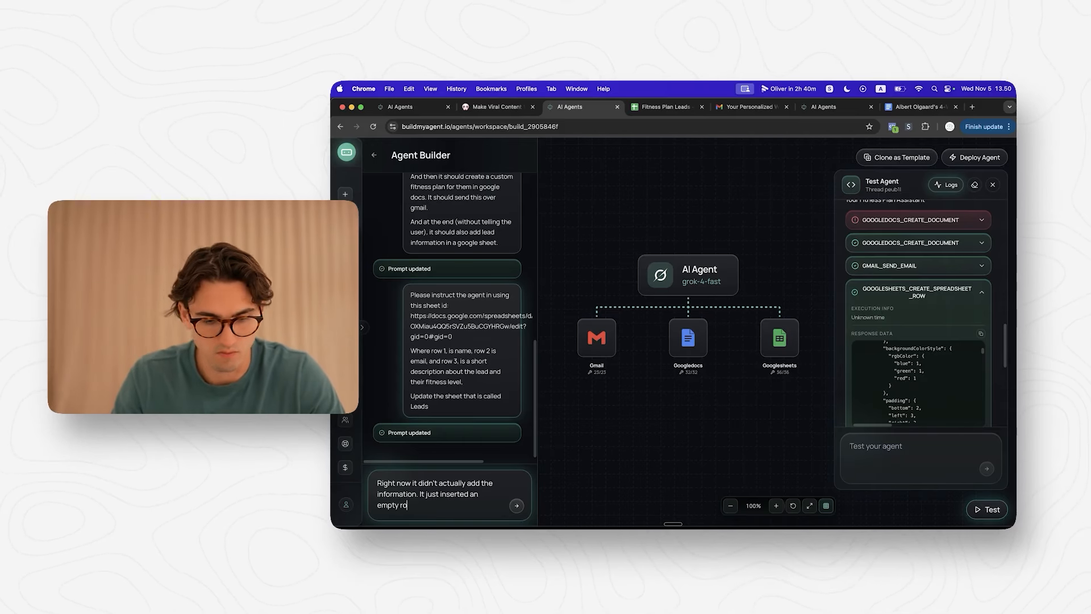
type("upda")
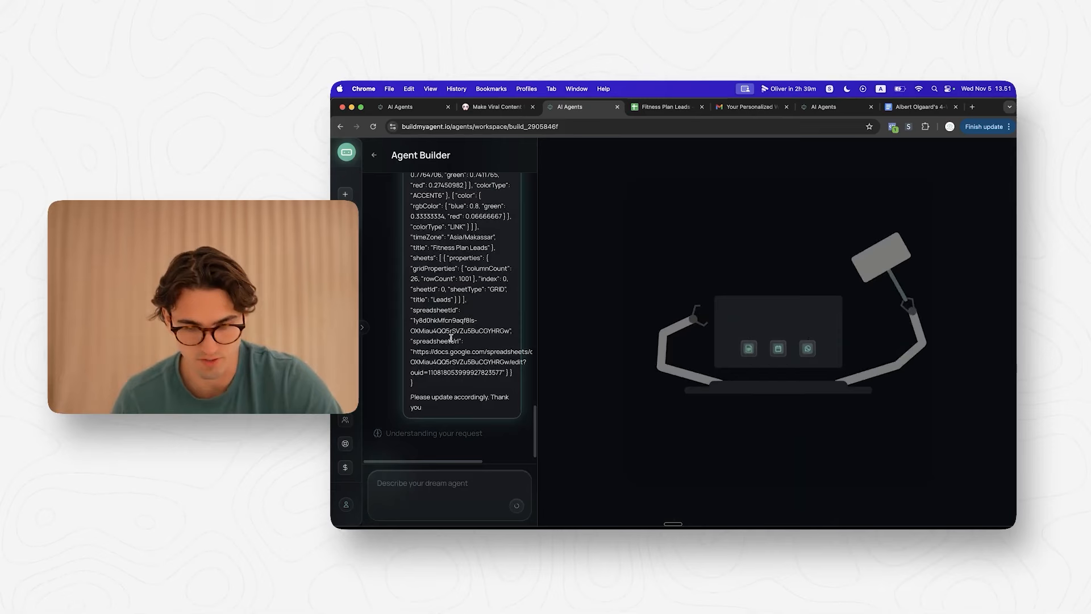
scroll(440, 325, "up", 15)
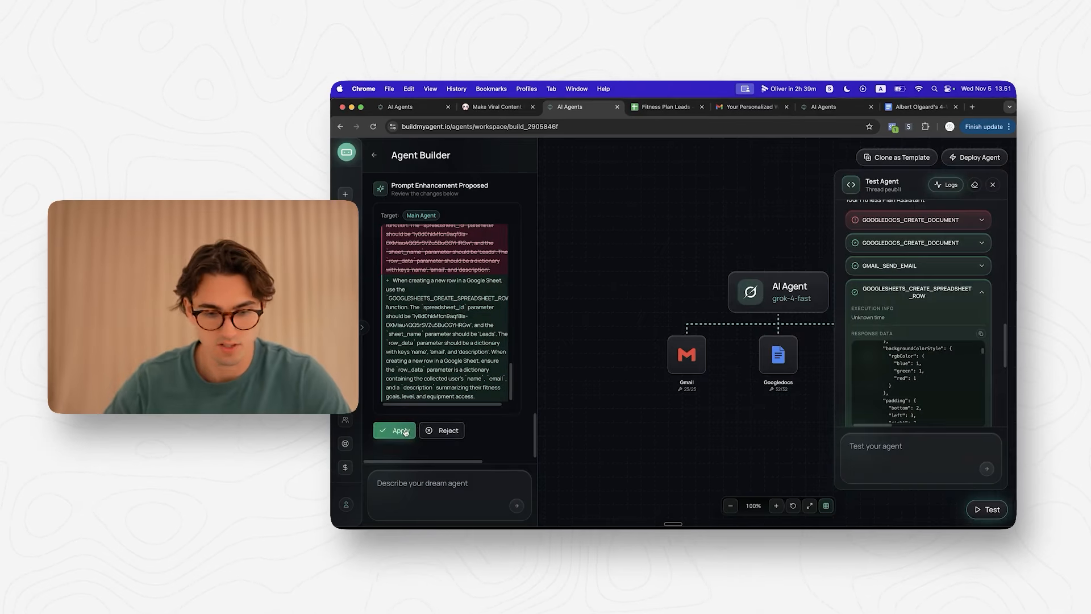
left_click(929, 439)
type("try")
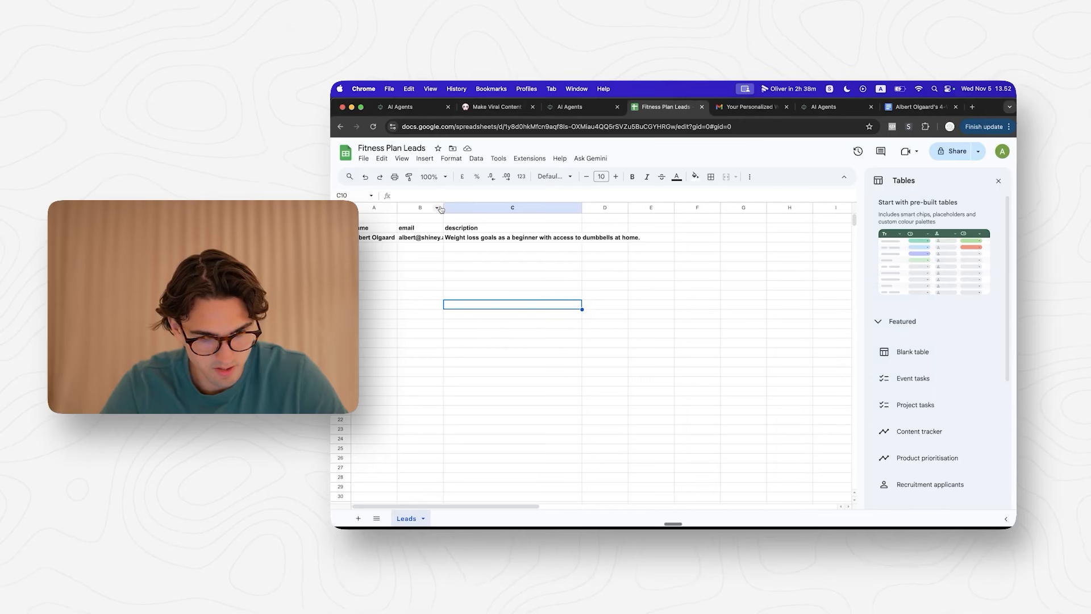
Step: Widen column B of the Leads sheet and clear the test conversation for a fresh run
left_click_drag(441, 208, 493, 208)
left_click(573, 105)
left_click(934, 289)
scroll(938, 285, "up", 15)
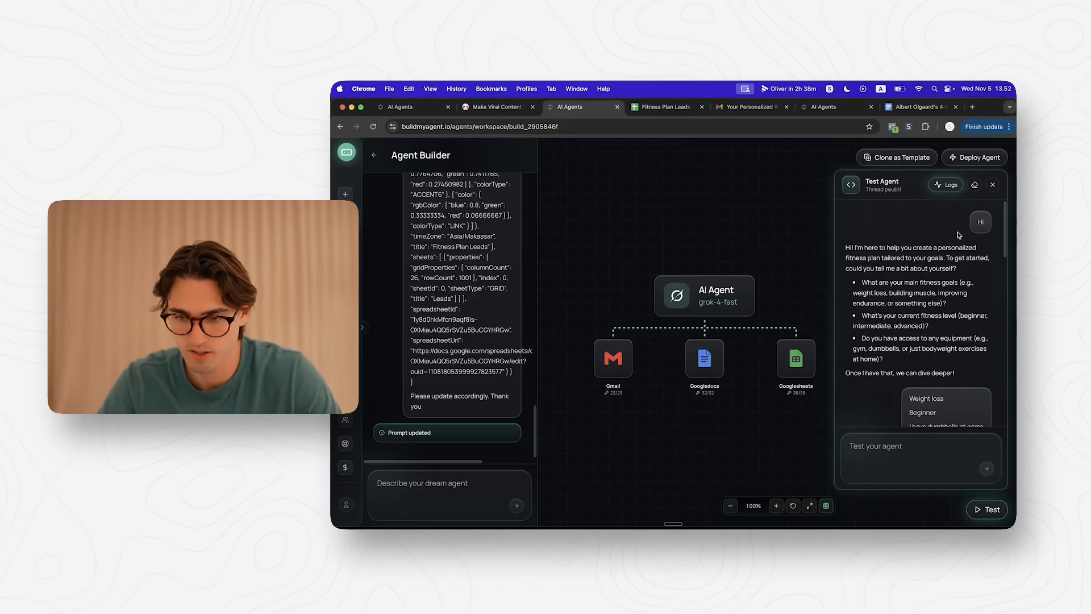
left_click(974, 186)
left_click(924, 449)
Step: Greet the test agent and send a name and email on separate lines
type("Hi")
key("Return")
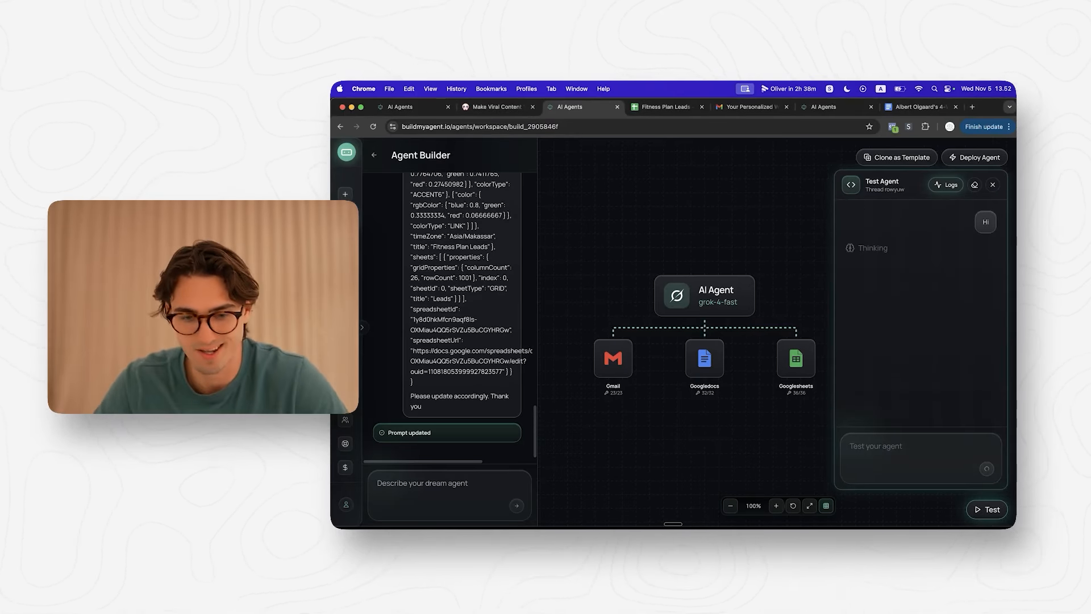
type("Albert")
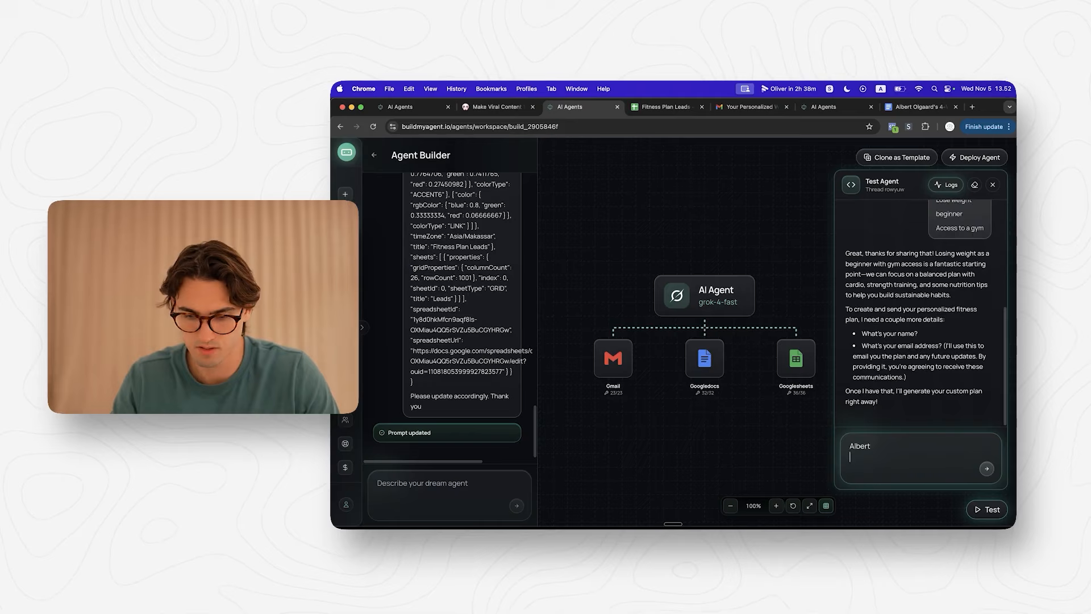
key("shift+Return")
key("Return")
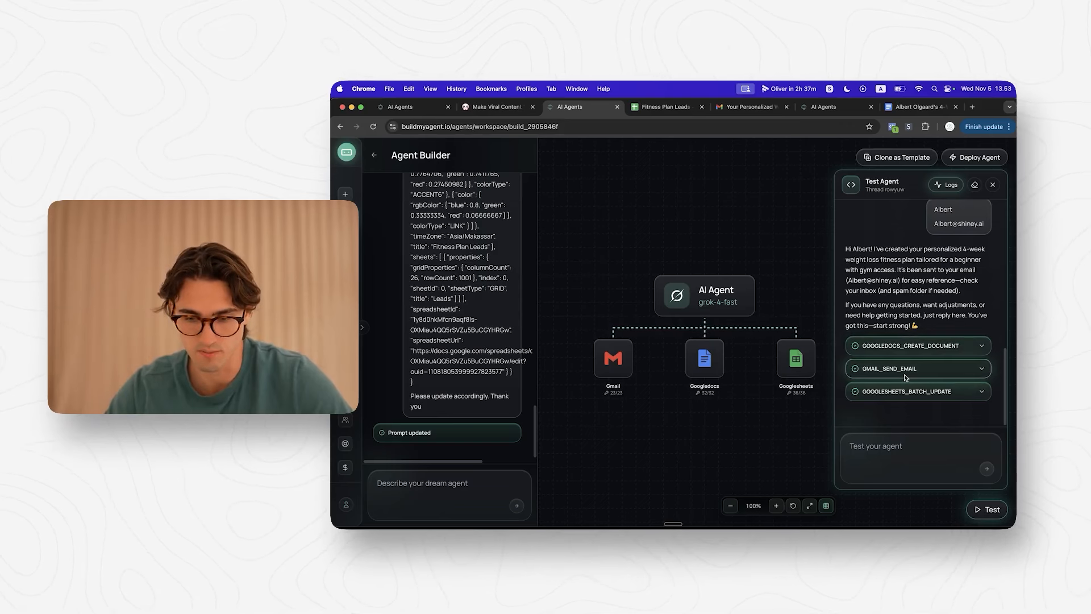
left_click(756, 109)
Step: Read the new Personalized Weight Loss Fitness Plan email, then check the new lead row in Leads
left_click(458, 170)
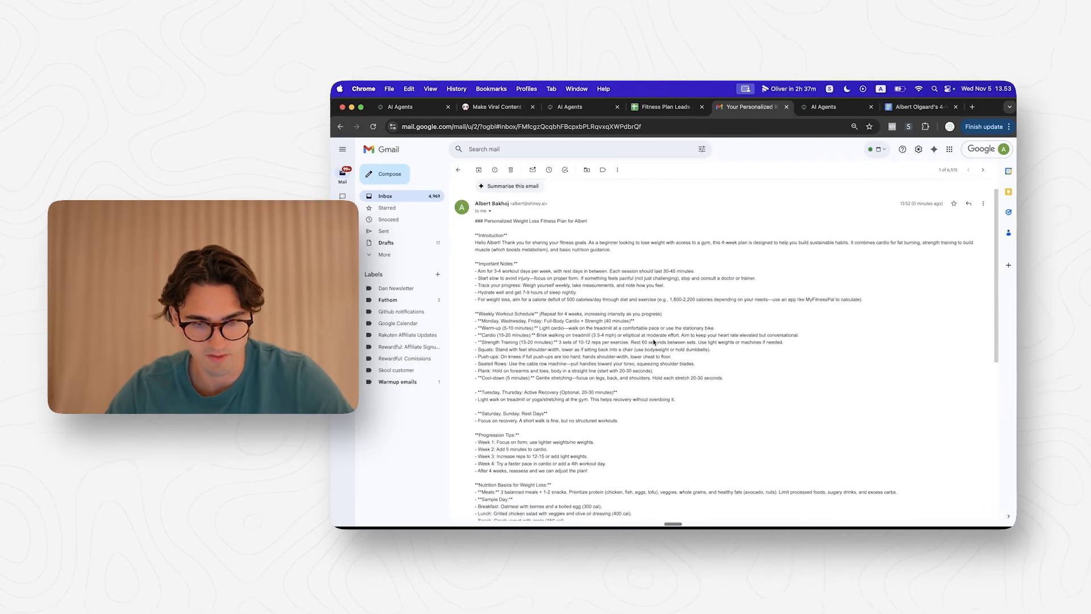
scroll(654, 342, "up", 1)
scroll(624, 287, "down", 1)
scroll(624, 287, "down", 10)
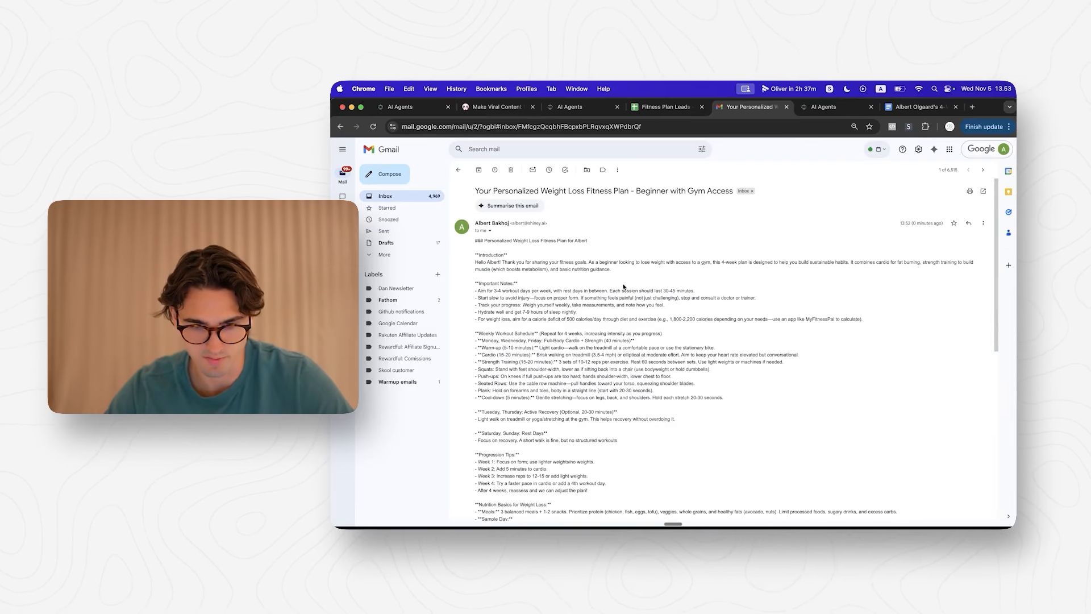
left_click(653, 110)
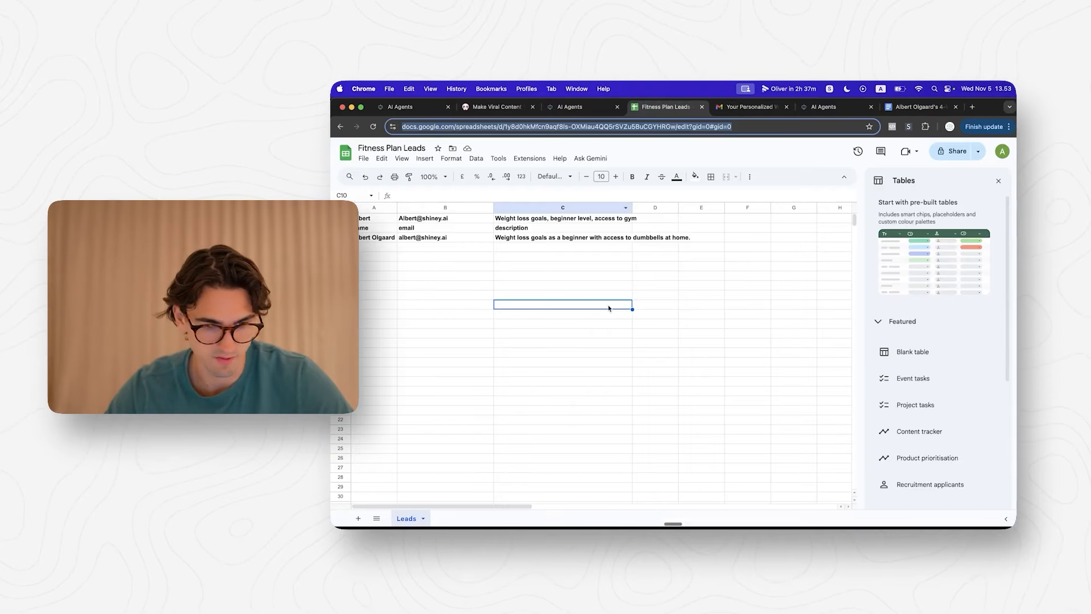
scroll(609, 350, "right", 1)
scroll(609, 349, "left", 1)
left_click(609, 350)
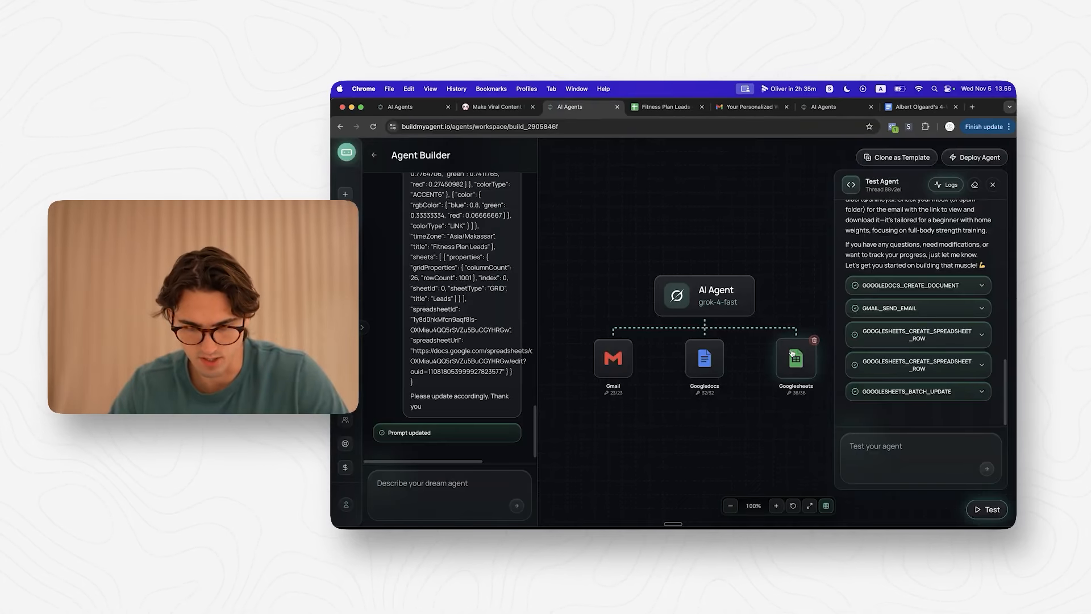
Step: In the Googlesheets node's tools list, expand Batch update spreadsheet to view its tool ID and default inputs
left_click(792, 354)
scroll(700, 335, "down", 5)
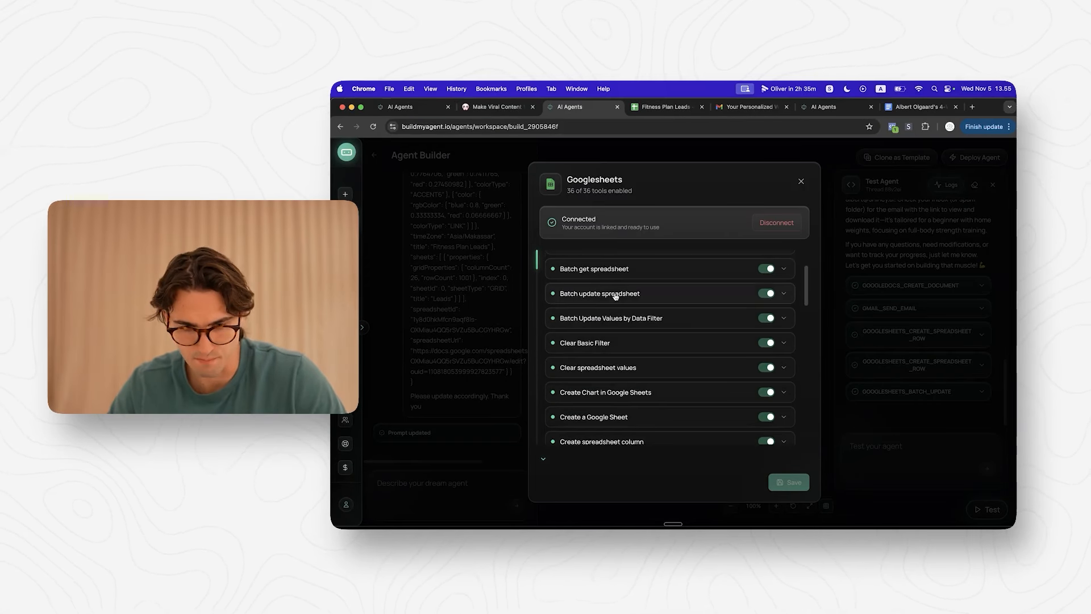
left_click(685, 288)
scroll(653, 290, "down", 1)
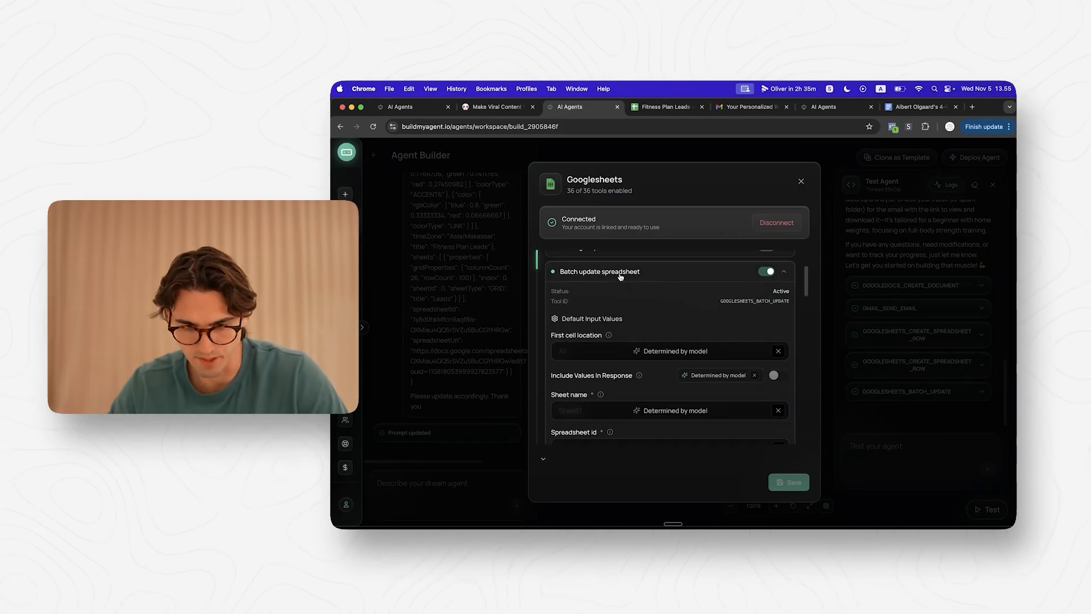
left_click(802, 181)
left_click(788, 365)
scroll(680, 361, "down", 6)
left_click(745, 331)
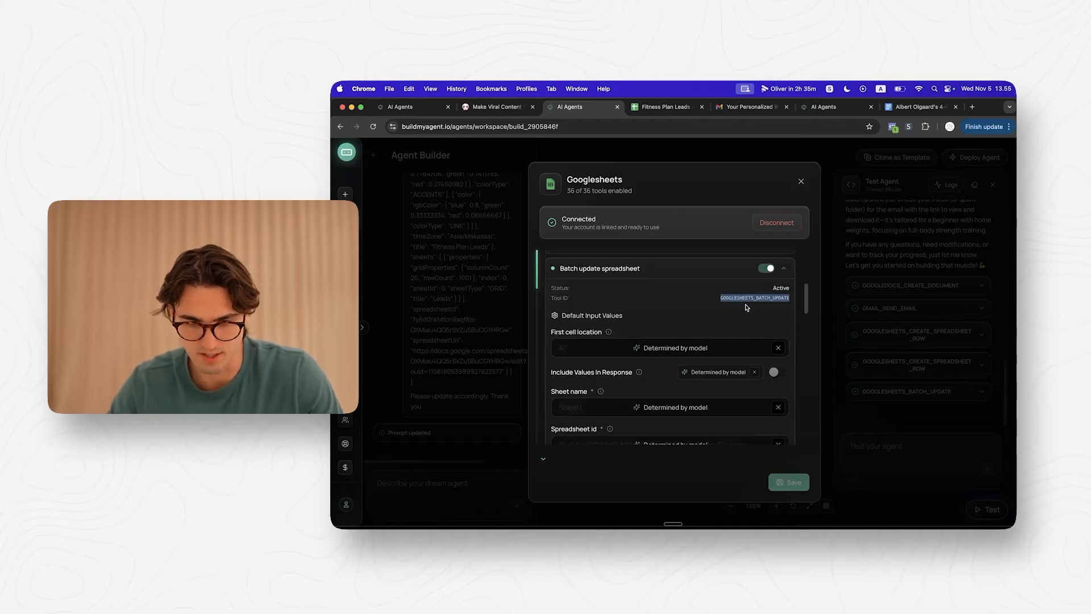
Step: Tell the builder the spreadsheet add still fails and ask it to use GOOGLESHEETS_BATCH_UPDATE
left_click(802, 181)
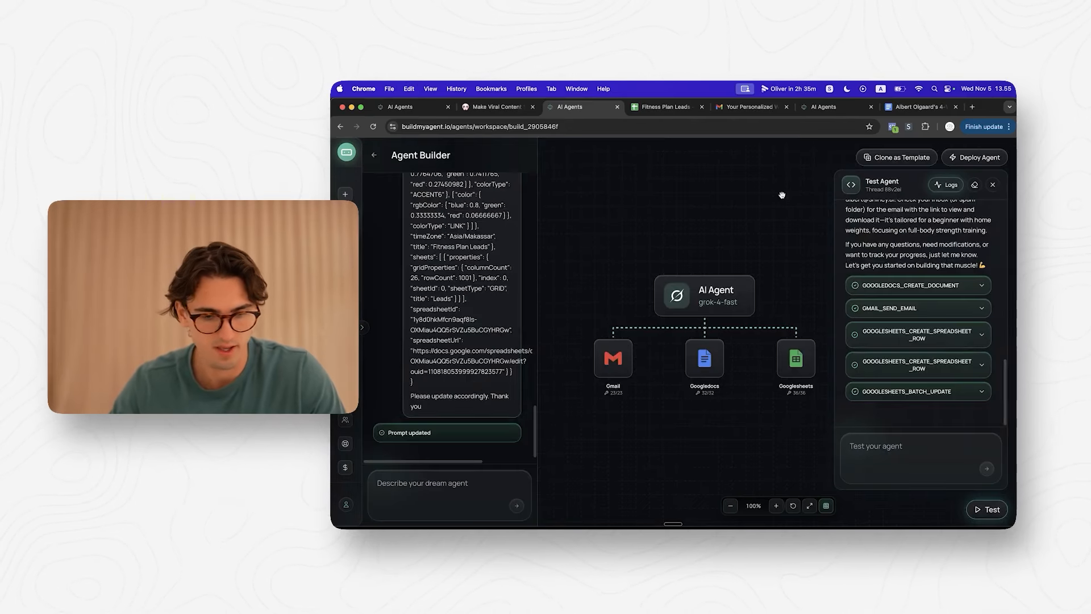
type("It's still messing up the s")
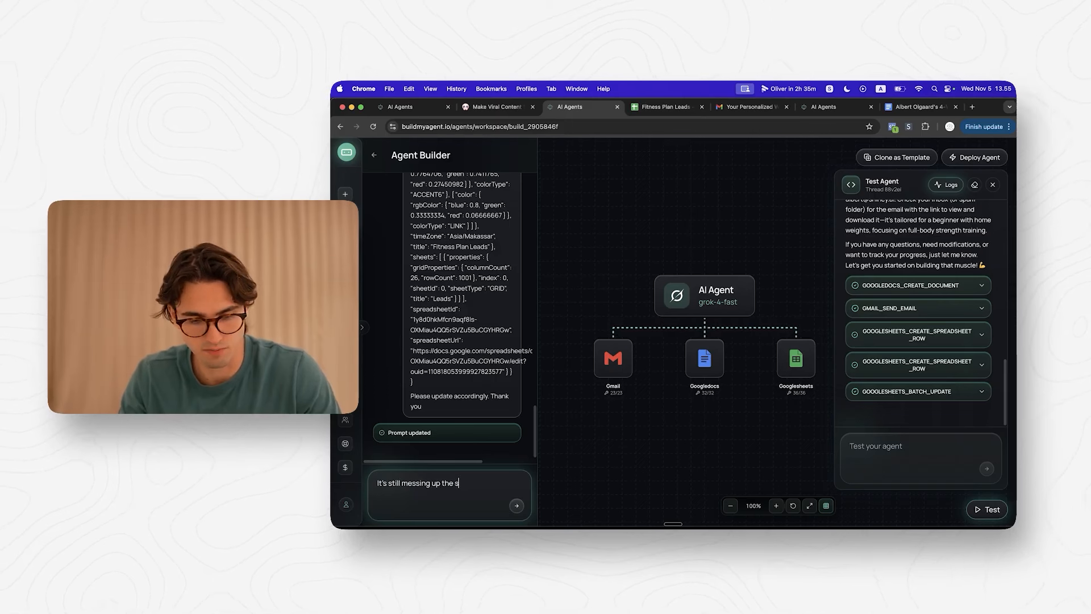
type("preadsheet add.")
key("shift+Return")
key("shift+Return")
type("Can you please instruct i")
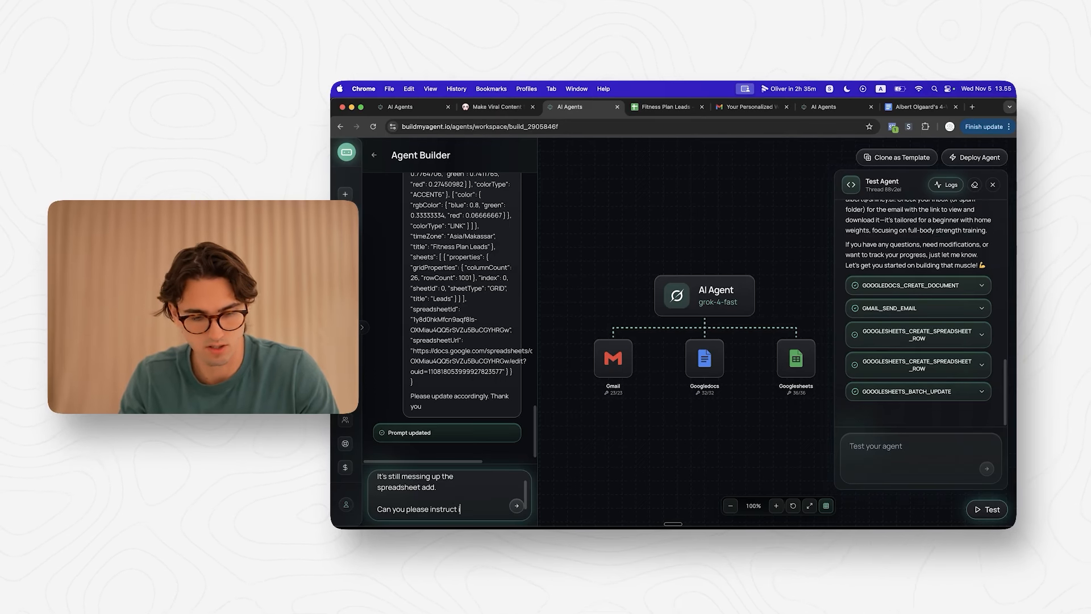
type(" this")
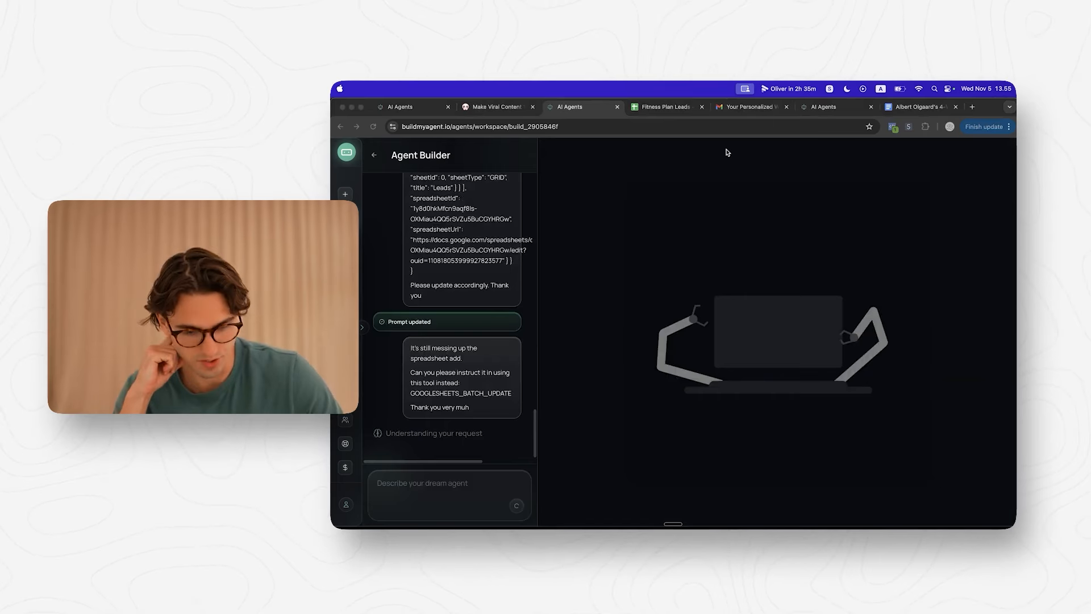
triple_click(442, 393)
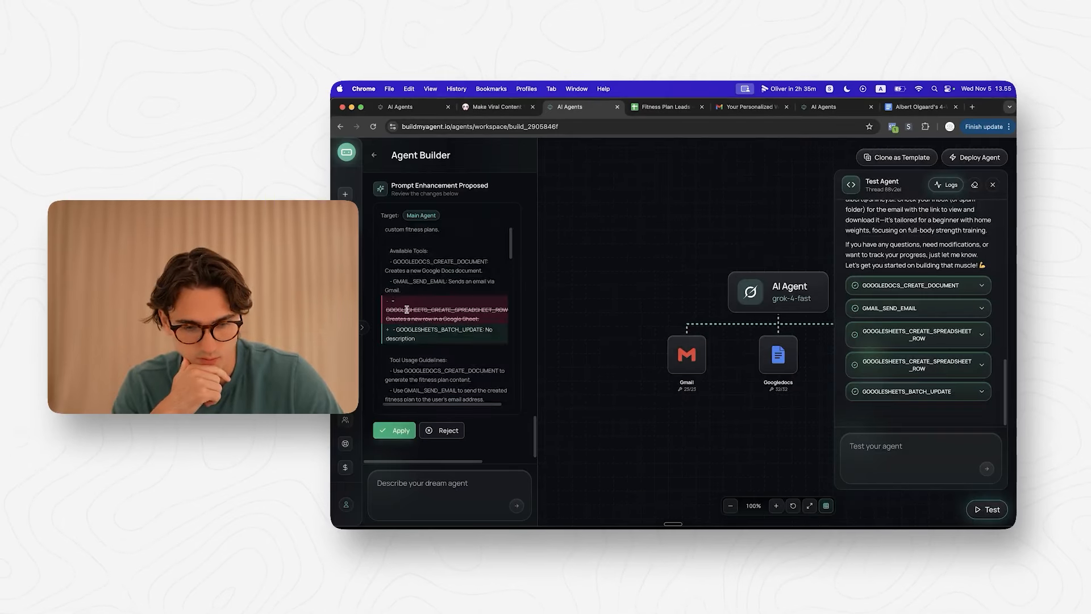
Step: Review the Prompt Enhancement Proposed diff and accept it
scroll(407, 309, "down", 4)
scroll(407, 309, "up", 2)
scroll(407, 309, "down", 3)
scroll(407, 309, "down", 6)
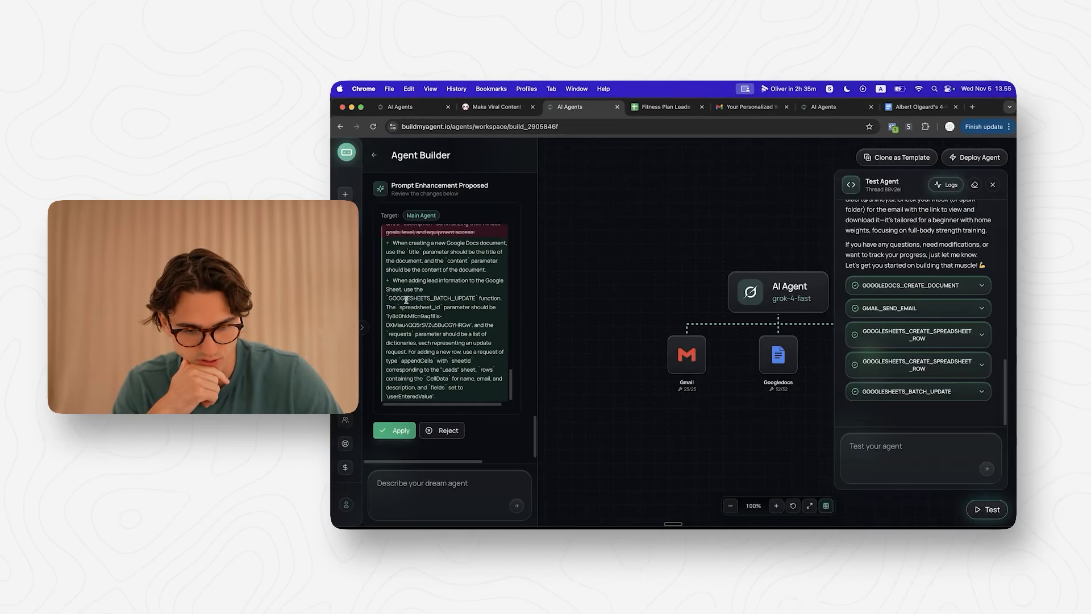
left_click(397, 430)
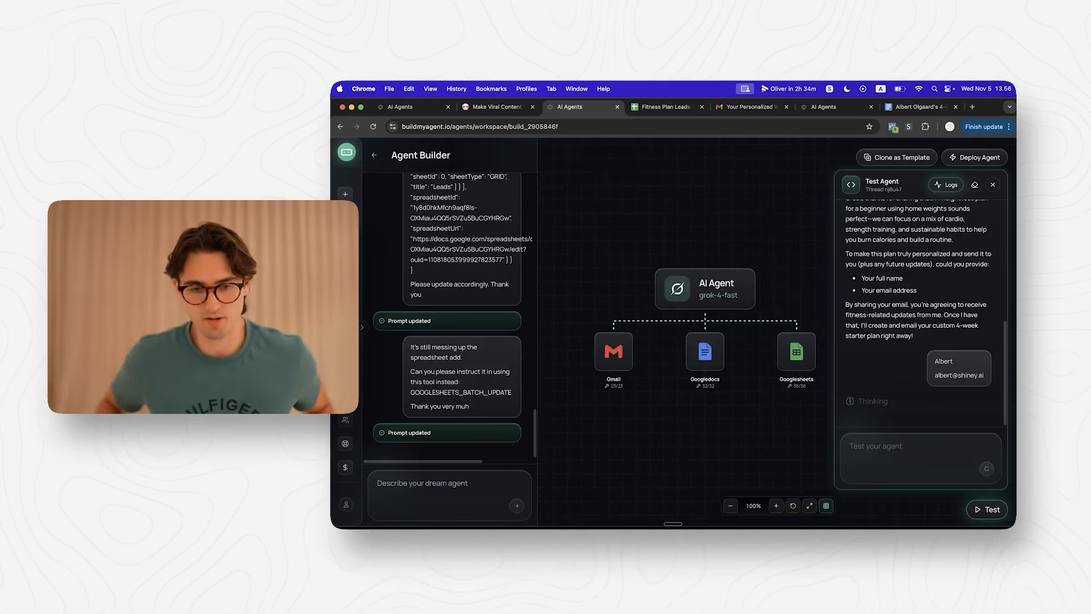
Step: Inspect the failed and successful batch-update call details in the test log
left_click(935, 346)
scroll(929, 352, "down", 2)
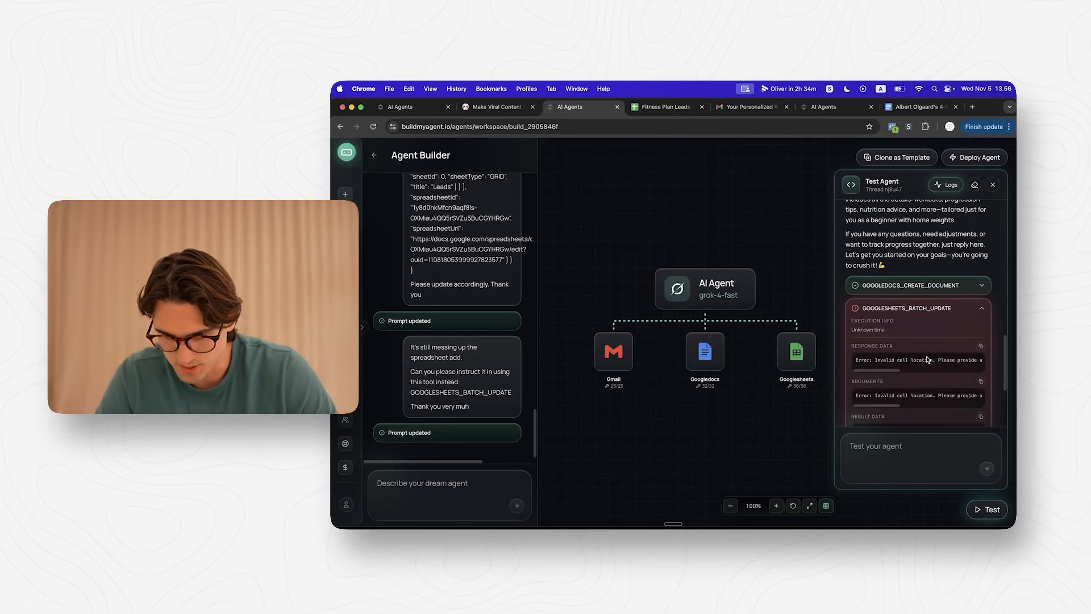
scroll(920, 362, "right", 2)
scroll(920, 361, "right", 2)
left_click(921, 312)
left_click(920, 340)
left_click(920, 336)
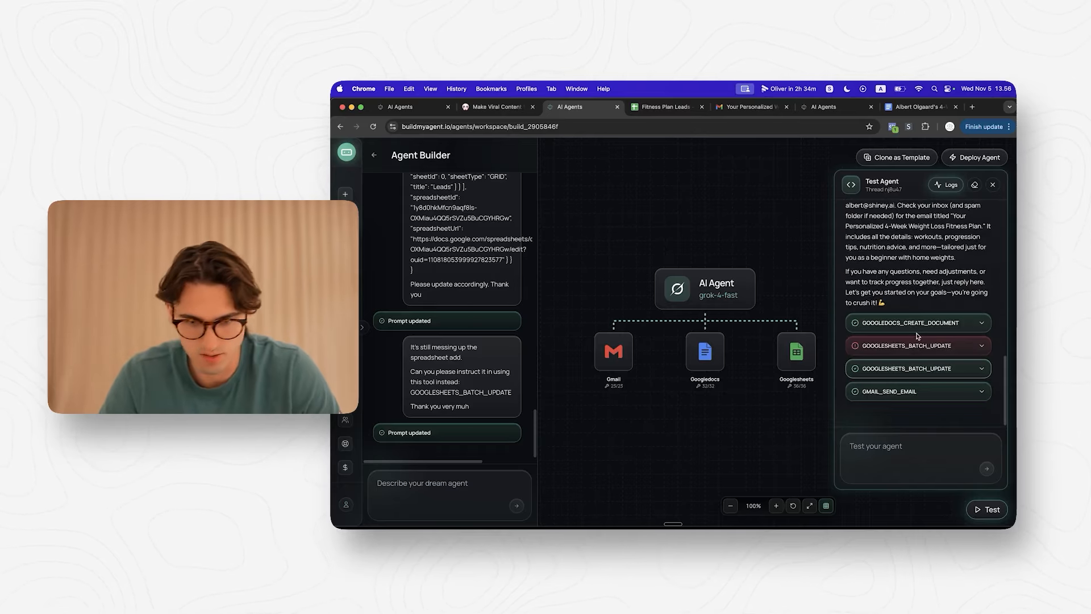
Step: Review the invalid cell location error and start a follow-up instruction to the builder
left_click(678, 108)
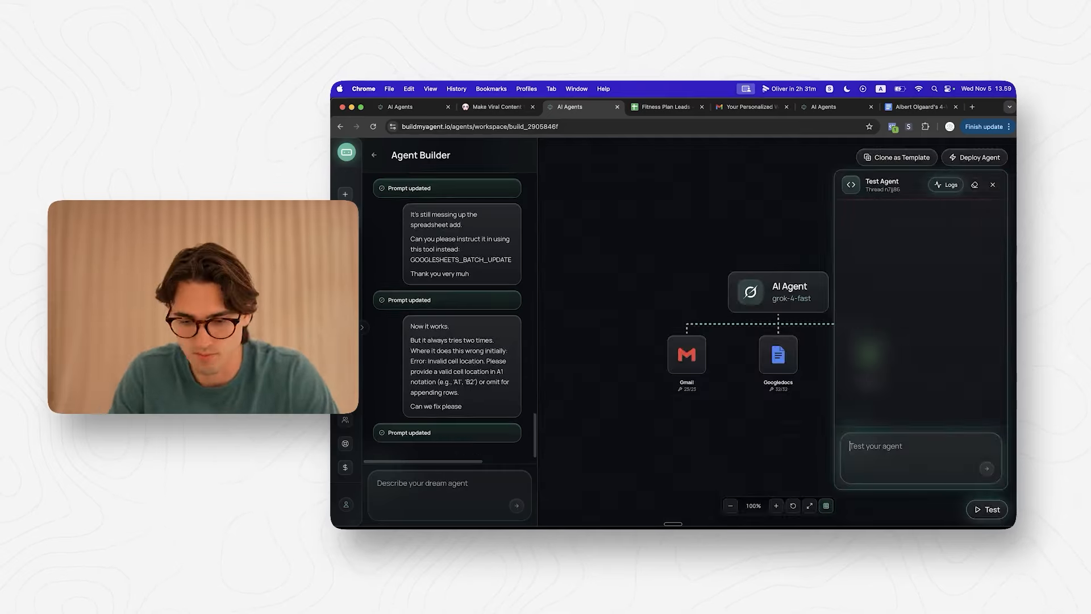
left_click_drag(852, 304, 933, 306)
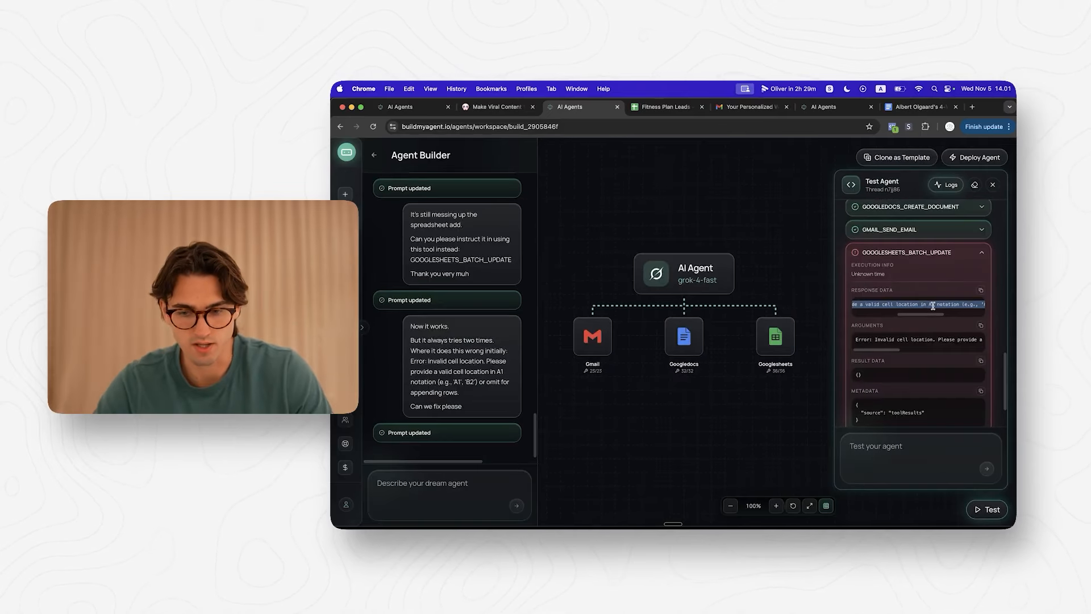
left_click(914, 309)
scroll(914, 309, "right", 2)
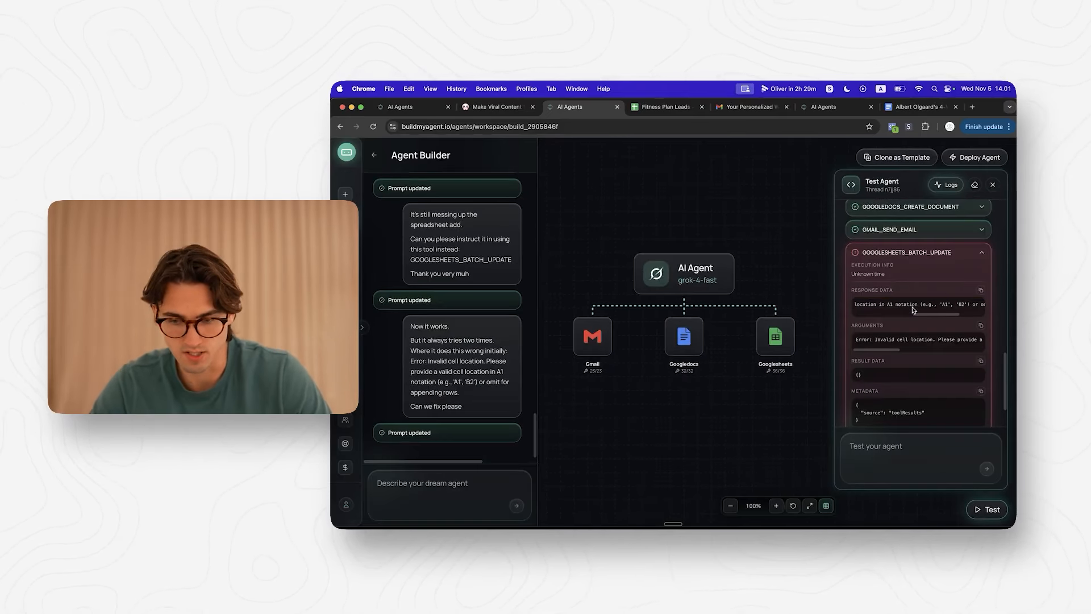
scroll(914, 310, "left", 2)
scroll(951, 305, "right", 3)
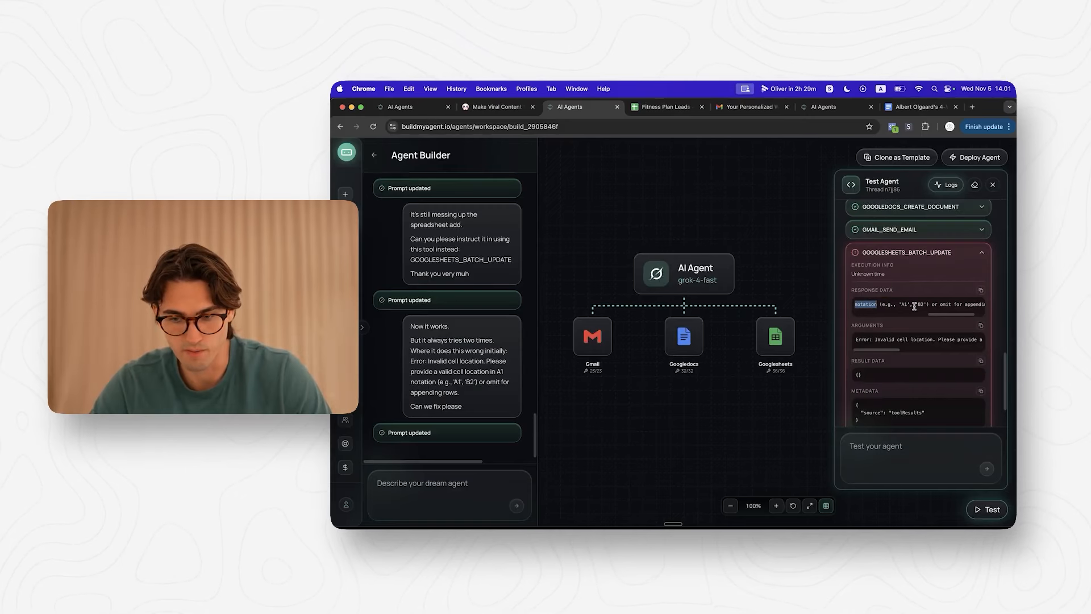
left_click(432, 488)
type("Instru")
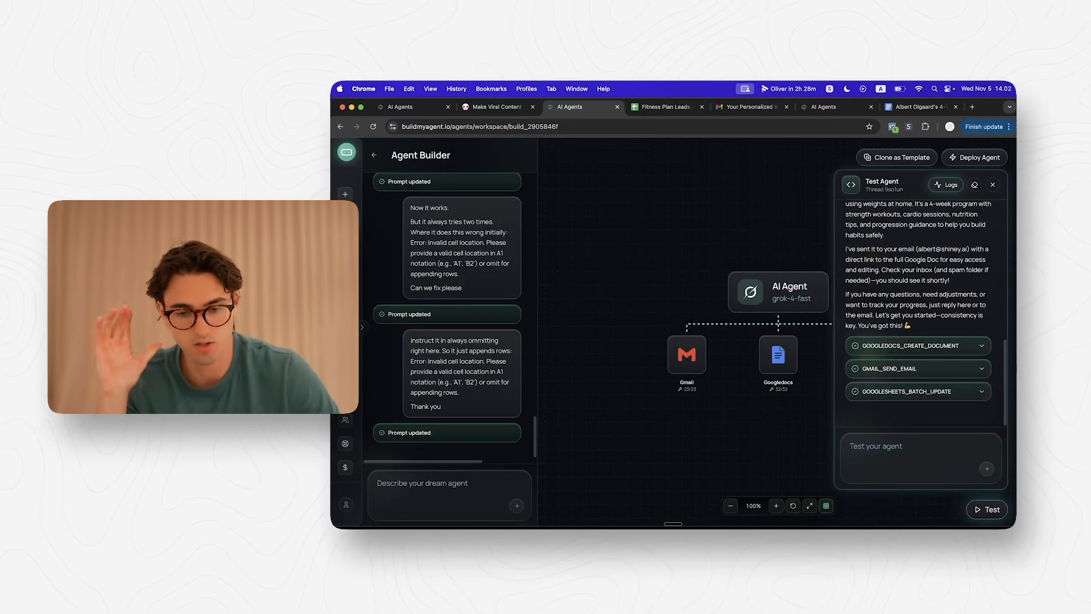
Step: Confirm the newest lead entry in row 3 of the Fitness Plan Leads sheet
left_click(666, 107)
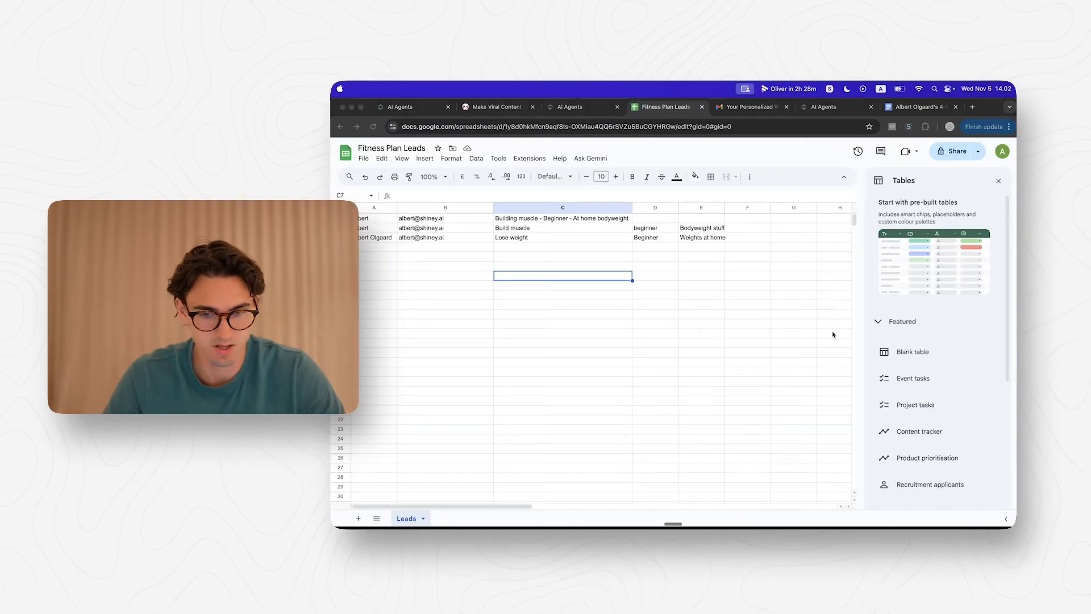
left_click(380, 242)
left_click(340, 238)
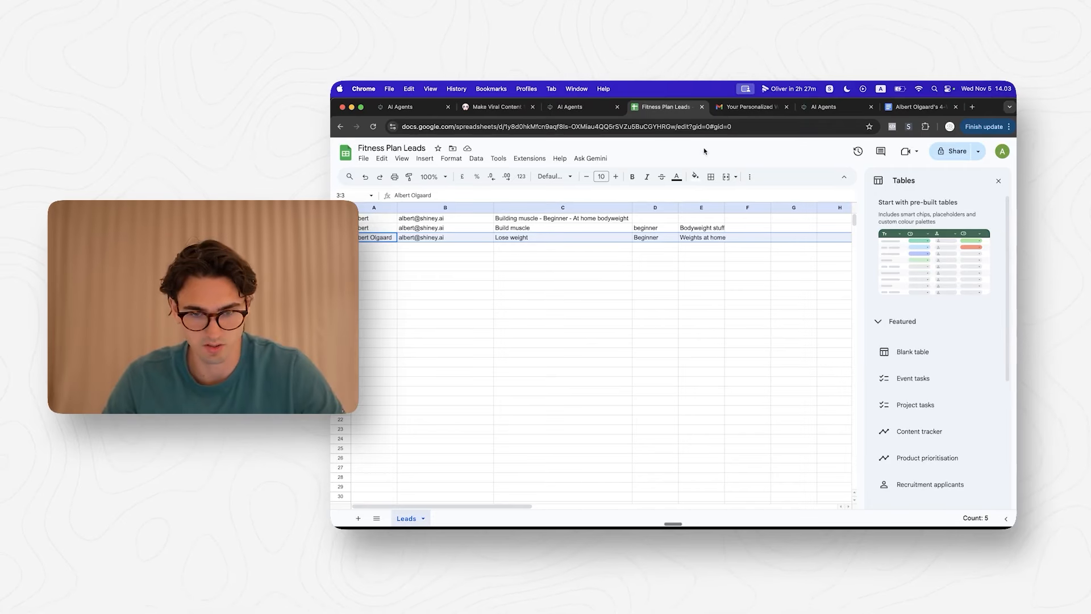
left_click(575, 107)
left_click_drag(750, 107, 668, 106)
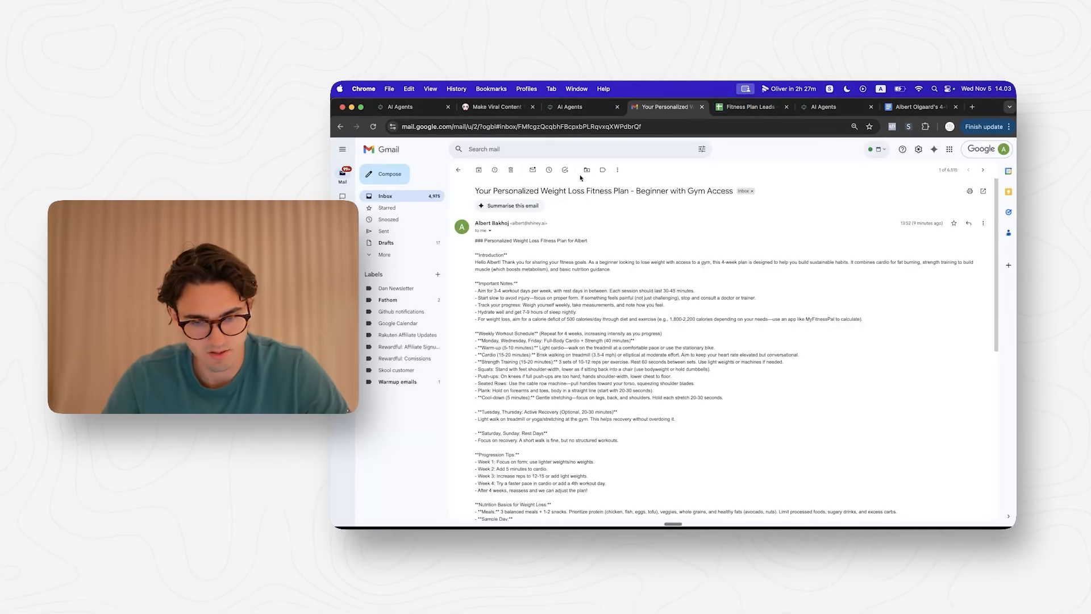
Step: Open the newest beginner weight-loss plan email and review its linked Google Doc plan
left_click(458, 169)
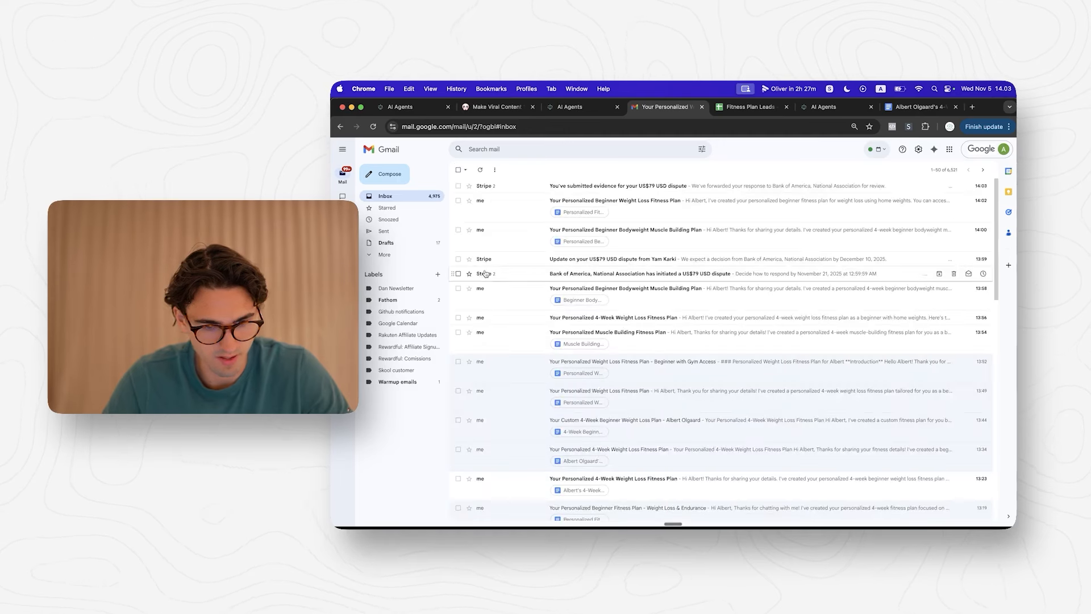
left_click(512, 220)
left_click(739, 254)
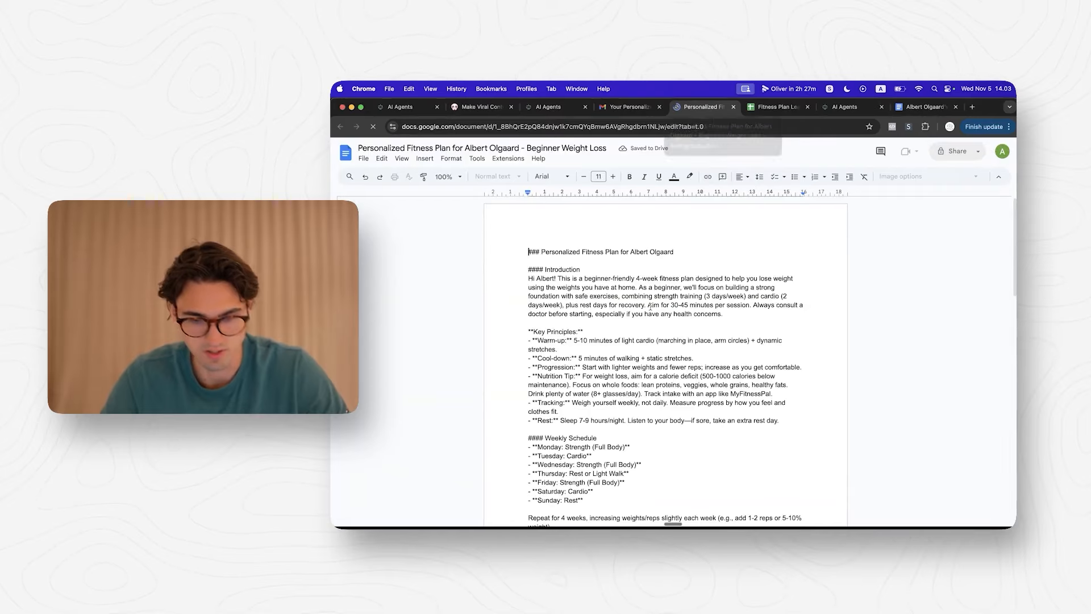
scroll(642, 337, "down", 1)
scroll(642, 338, "down", 10)
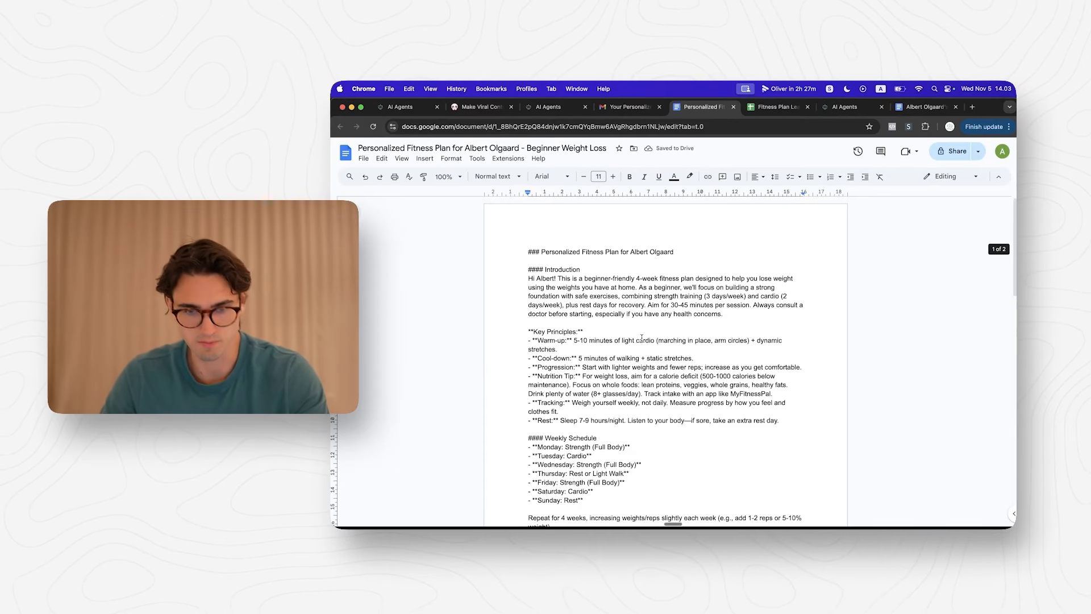
key("super+w")
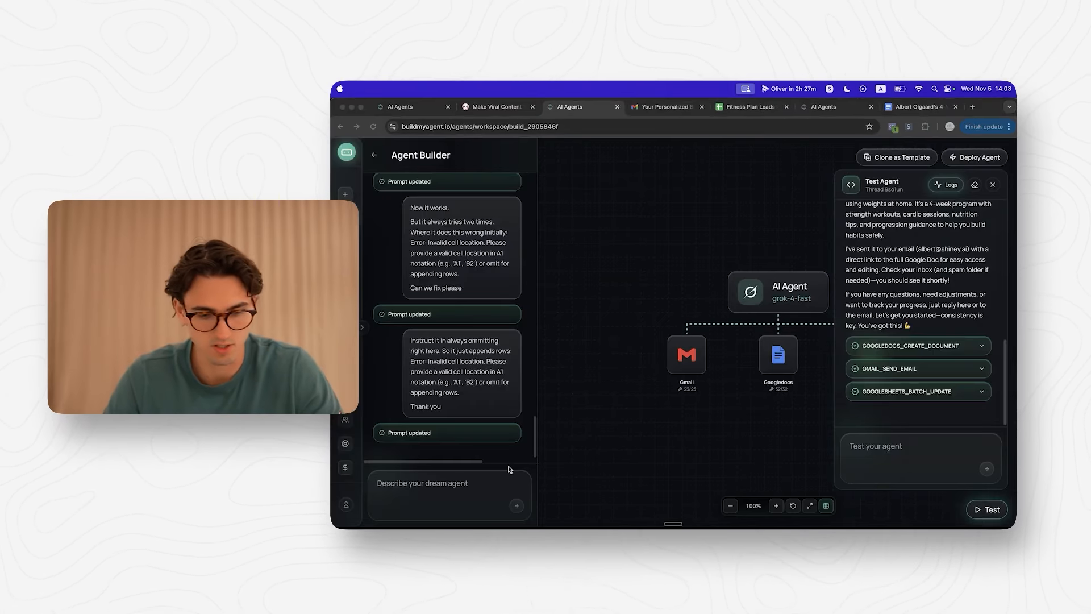
left_click(455, 484)
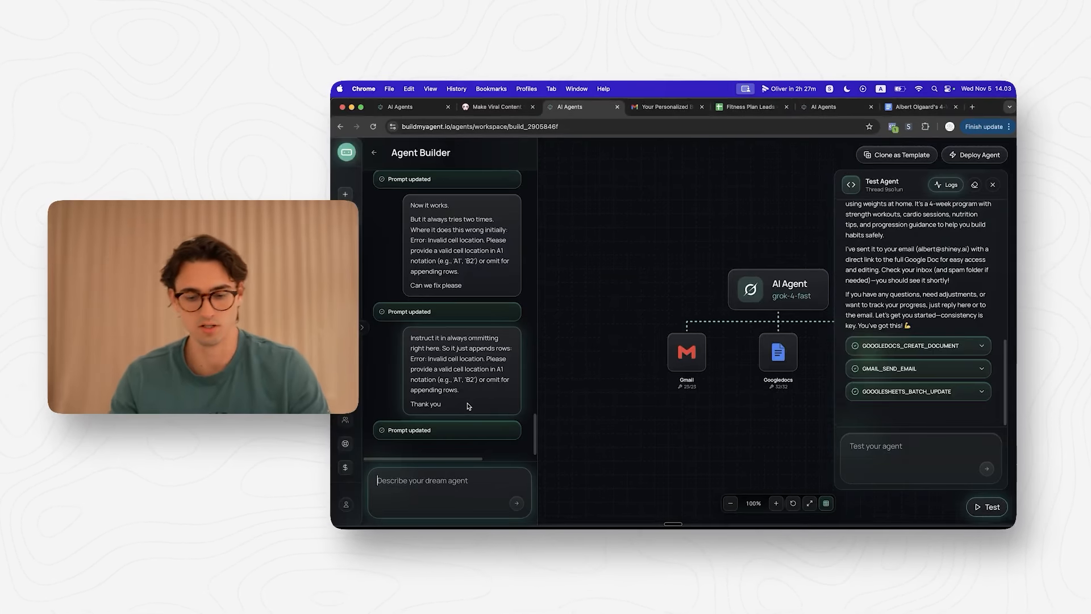
Step: Ask the builder to make Google Docs as nice-looking markdown with headlines and subheadlines
type("That works")
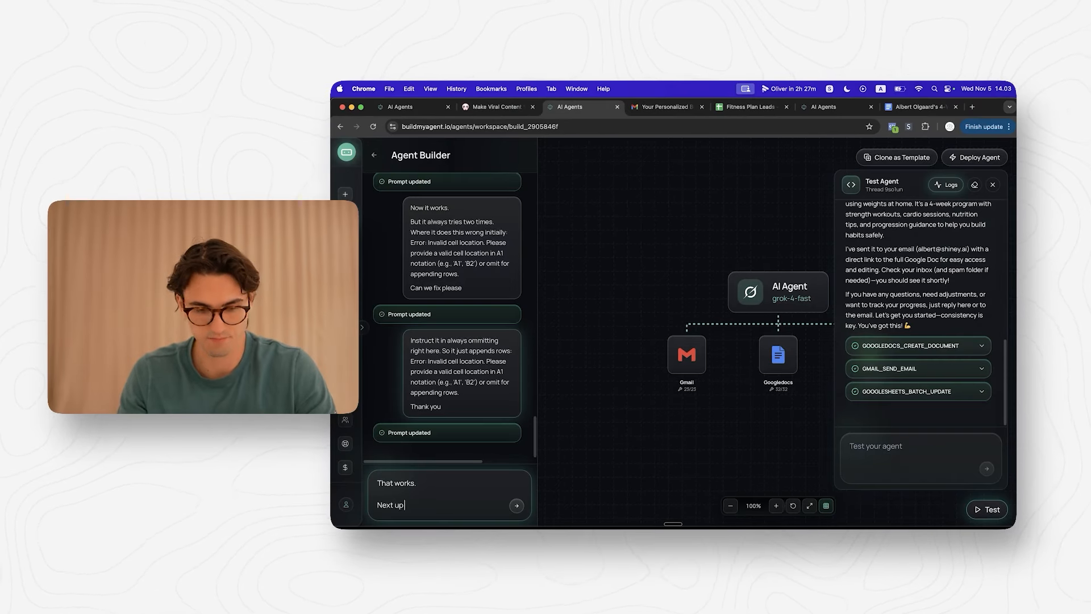
type(".  Next up. I want the agent in creat")
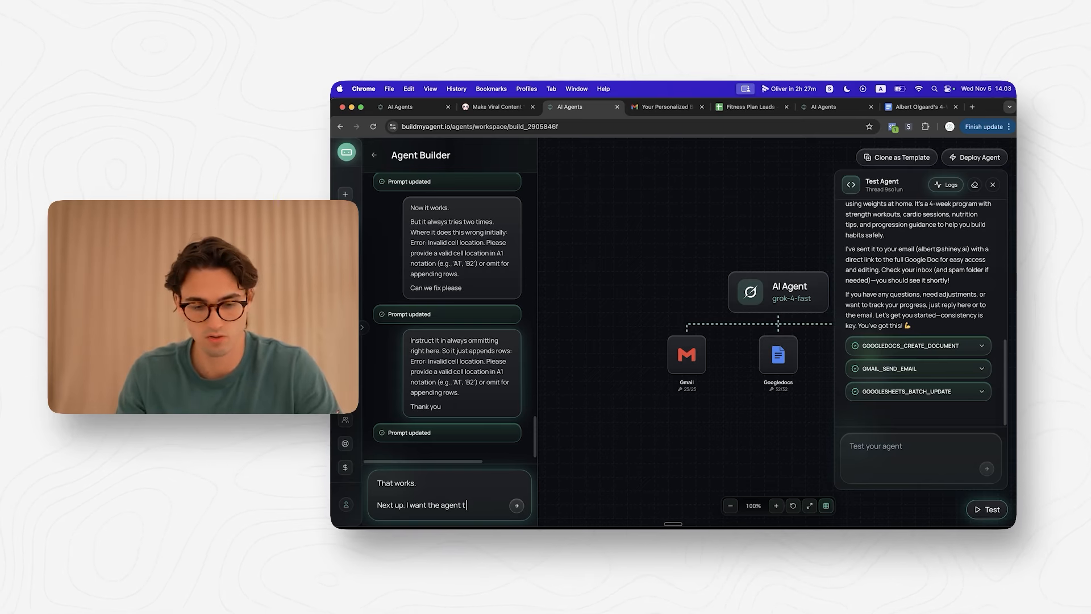
key("BackSpace")
key("BackSpace")
type("o create nice looking mar")
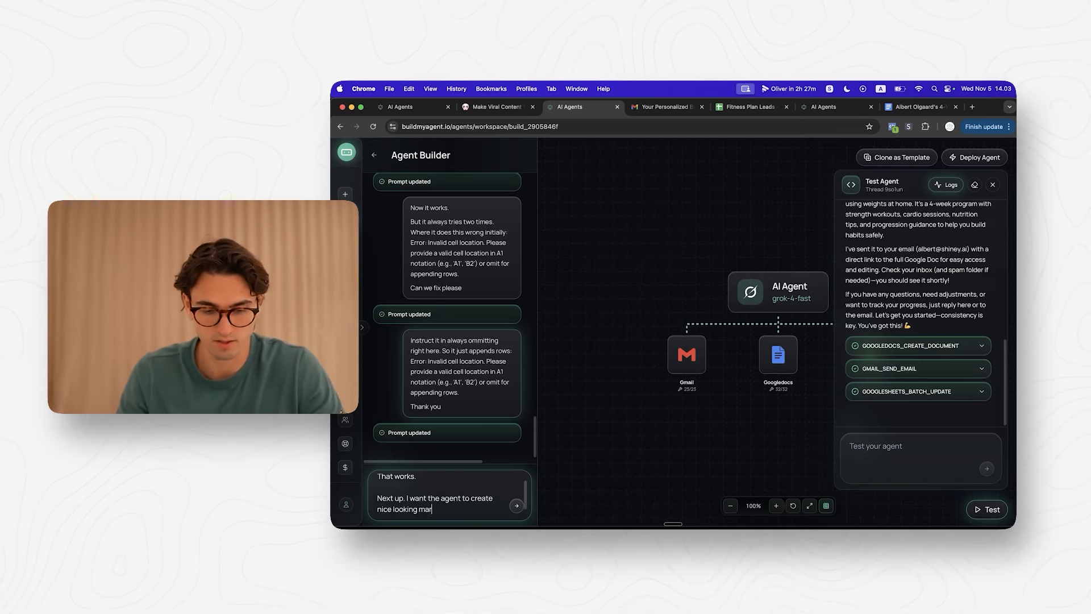
type("kdown when it creates")
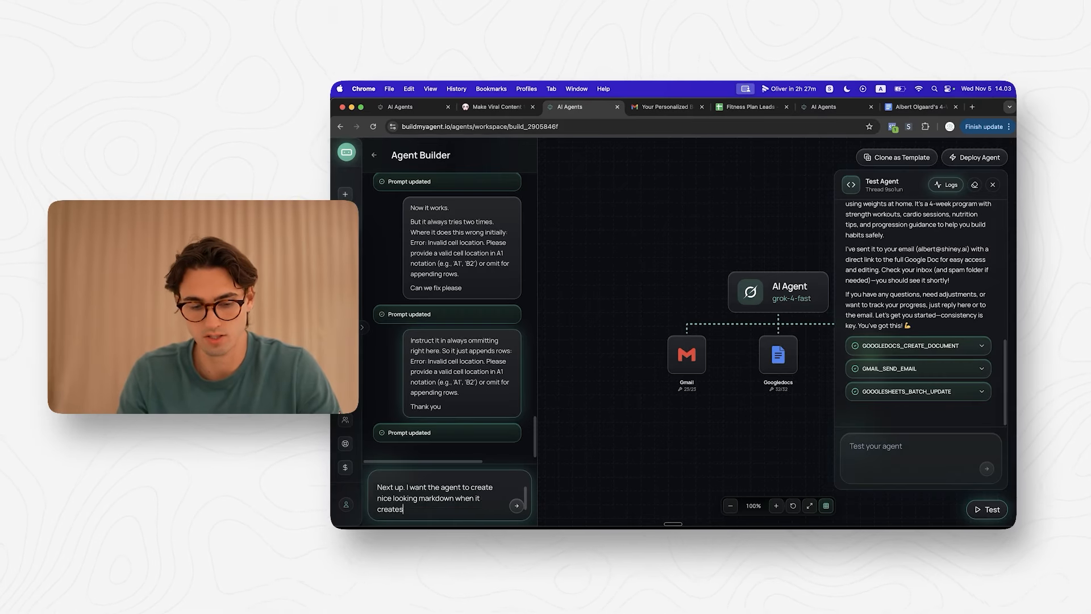
type(" the google docs.")
key("shift+Return")
key("shift+Return")
type("With")
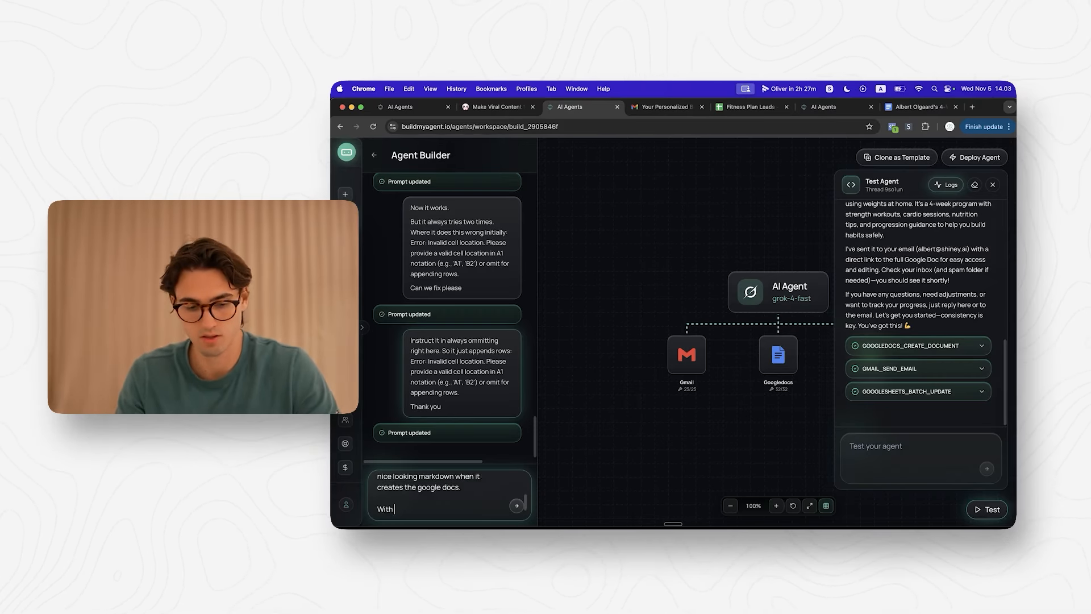
type(" headlines and sub headlines")
key("Return")
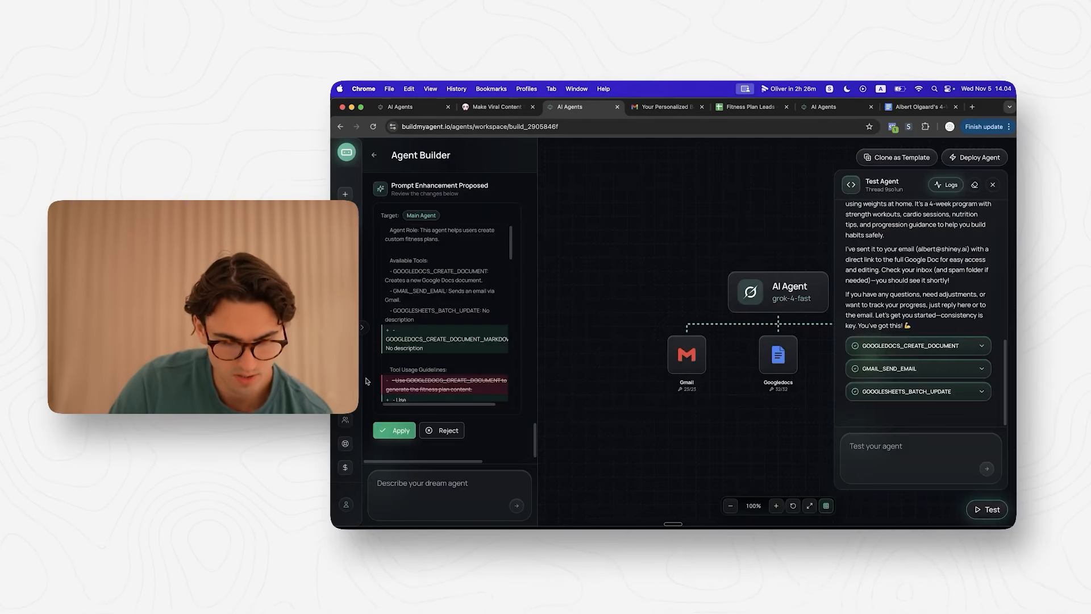
Step: Review the proposed prompt changes and apply them
scroll(449, 322, "down", 3)
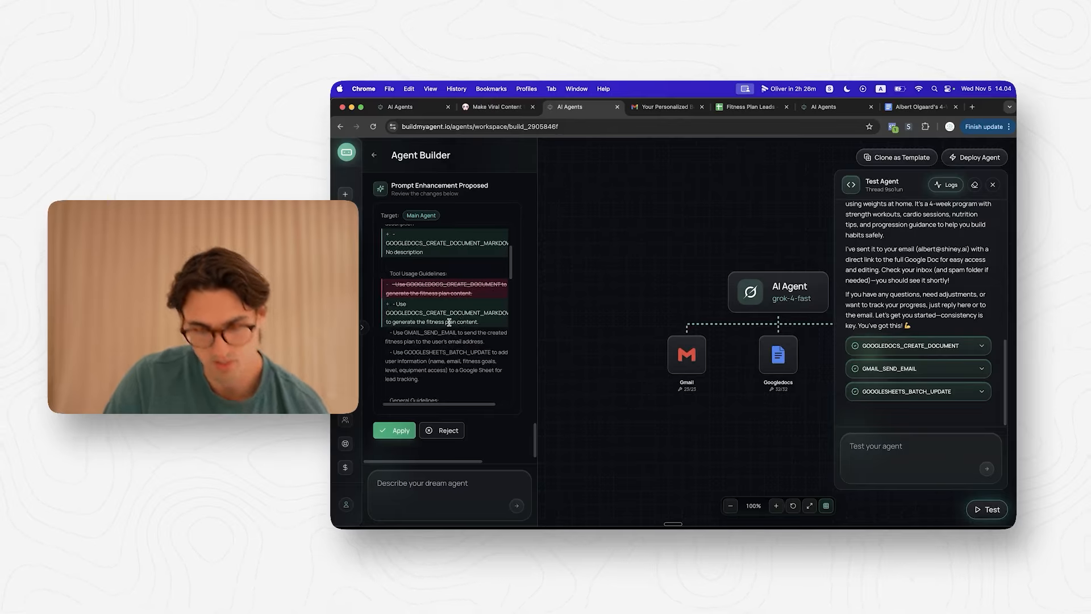
scroll(449, 323, "down", 10)
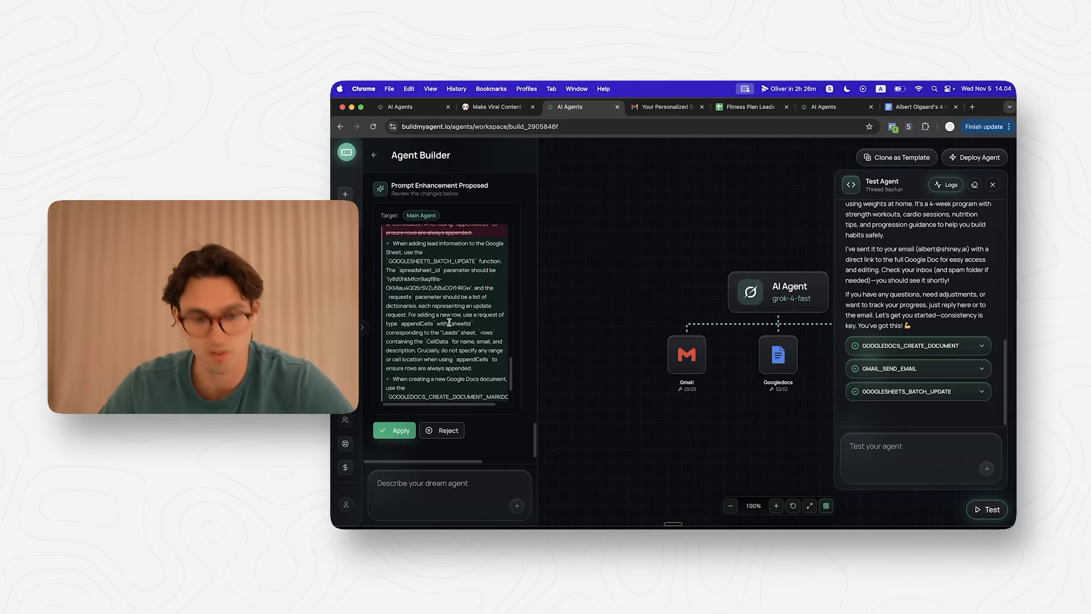
scroll(449, 321, "up", 1)
left_click(394, 430)
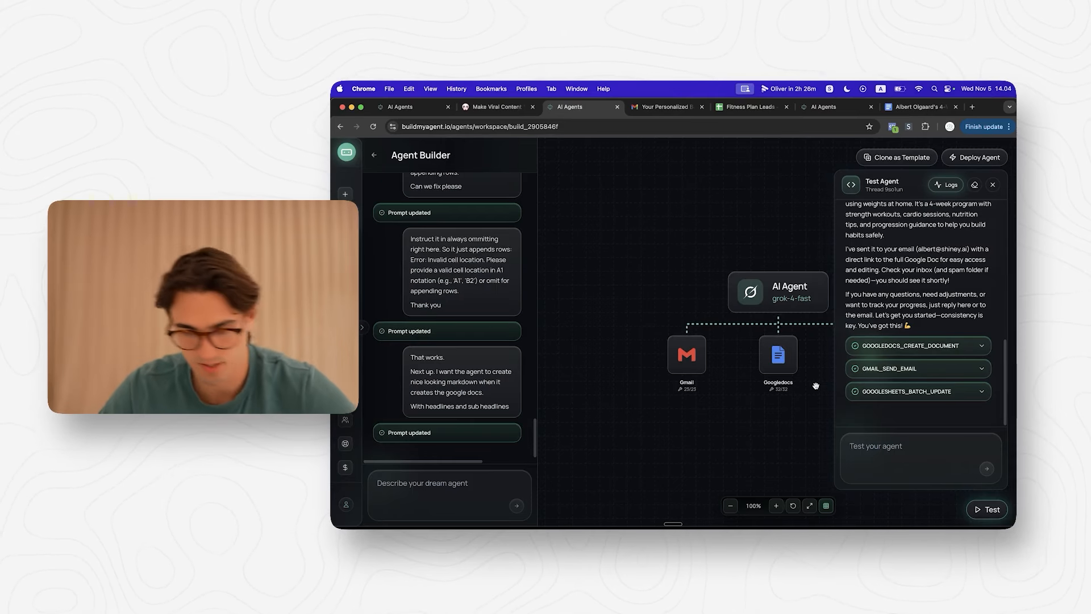
Step: Rerun the test, check the markdown document creation call, and open the plan's Google Doc
scroll(915, 318, "up", 10)
left_click(975, 184)
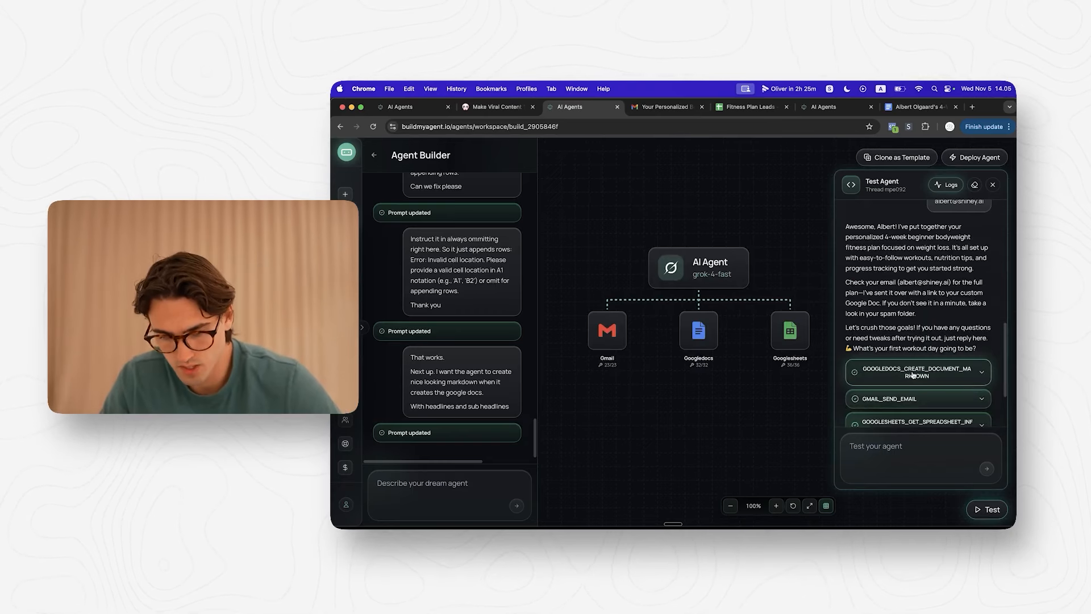
left_click(913, 374)
left_click(888, 377)
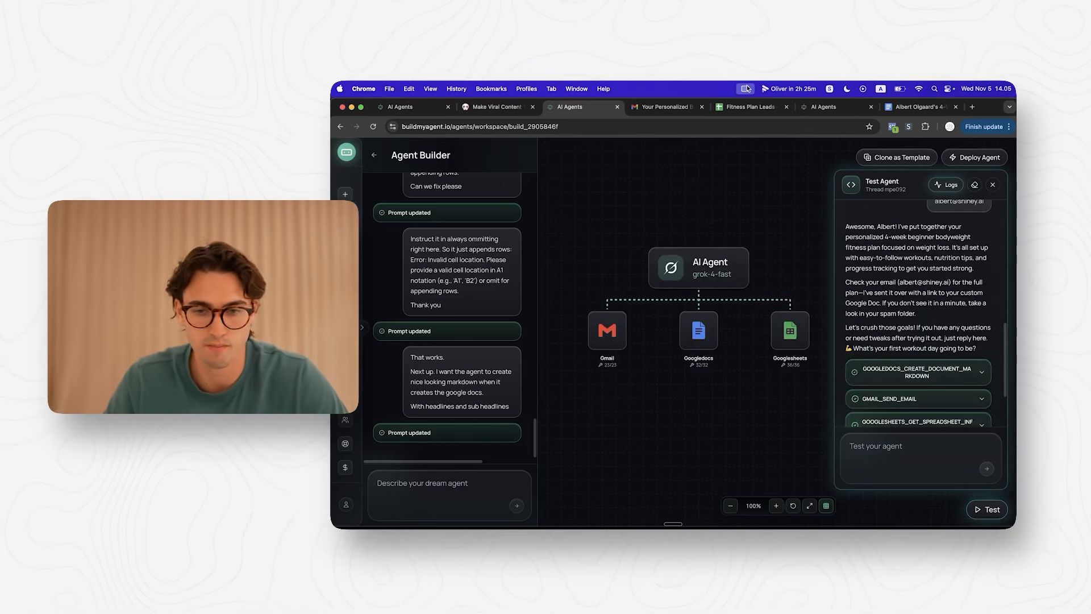
left_click(664, 111)
left_click(501, 348)
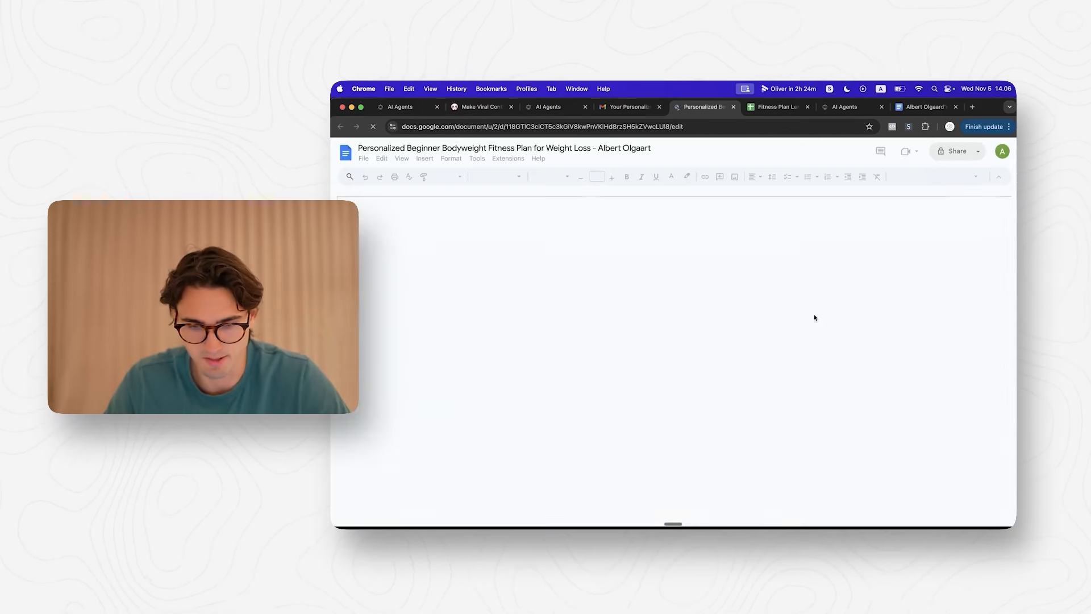
scroll(706, 329, "down", 10)
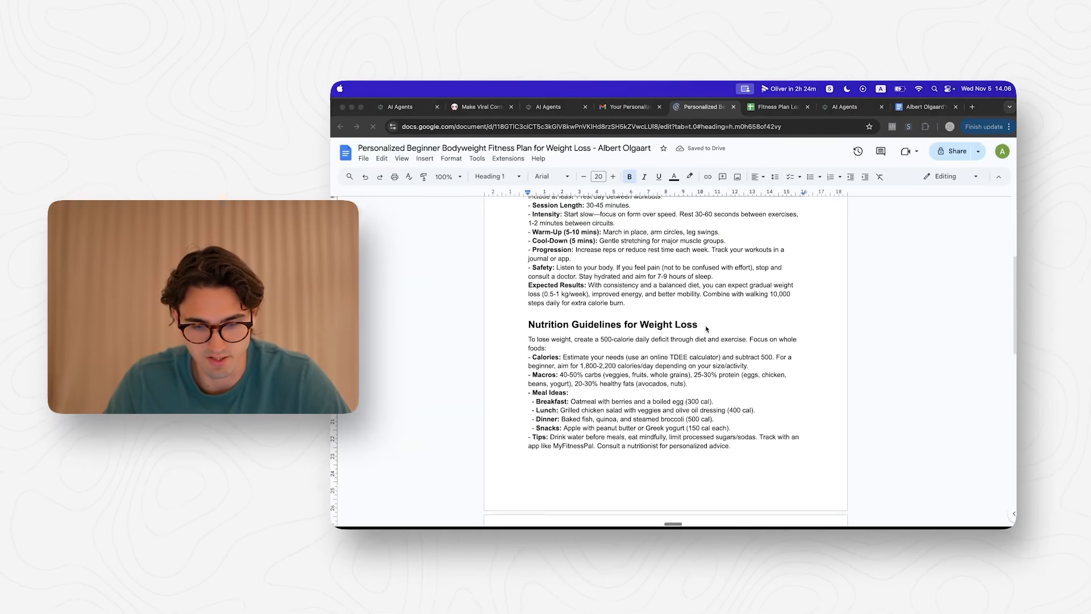
scroll(706, 329, "down", 5)
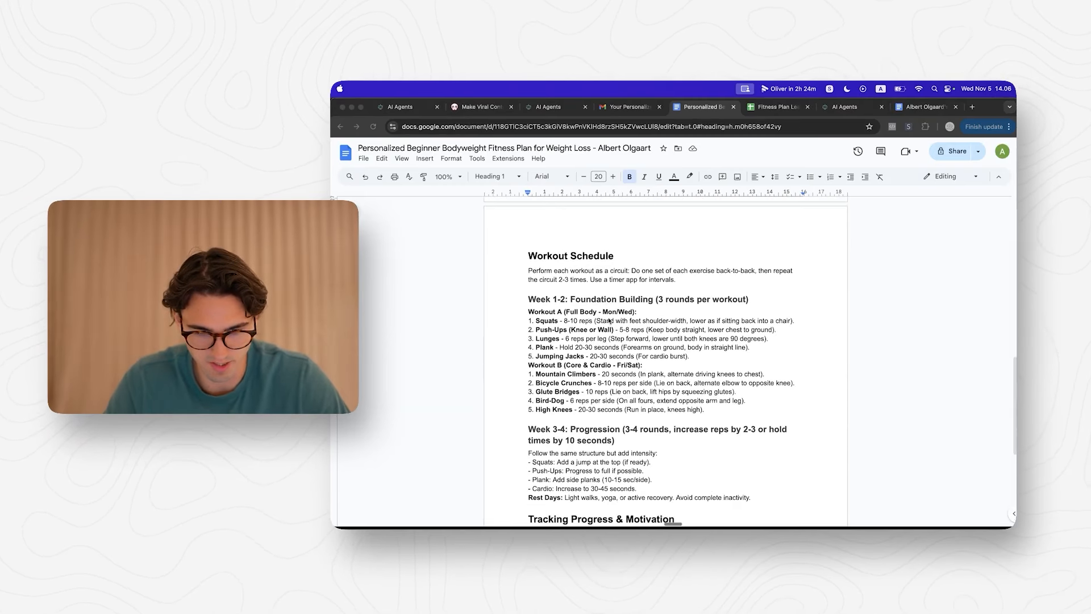
scroll(606, 402, "up", 15)
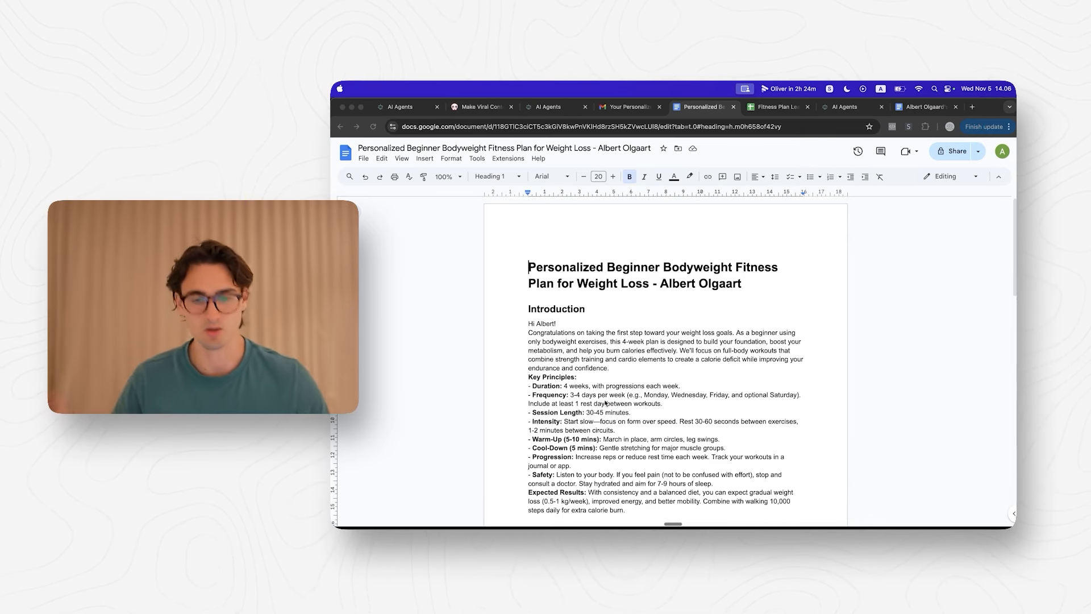
left_click(943, 372)
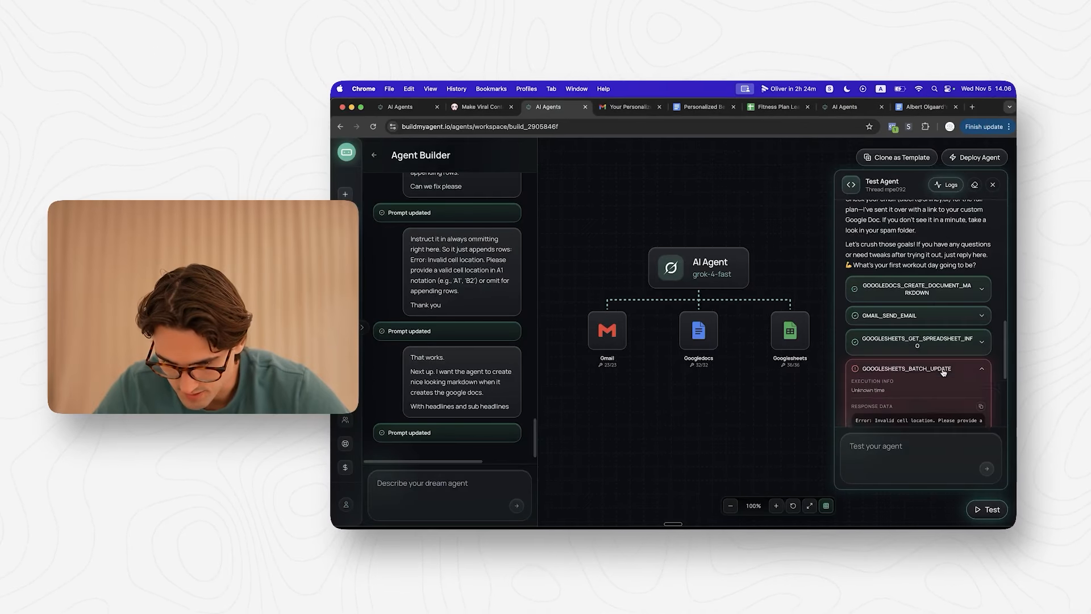
Step: Send the builder a fix request about the GOOGLESHEETS_BATCH_UPDATE error
scroll(943, 373, "down", 2)
left_click_drag(914, 368, 964, 364)
scroll(943, 367, "down", 5)
scroll(934, 368, "up", 1)
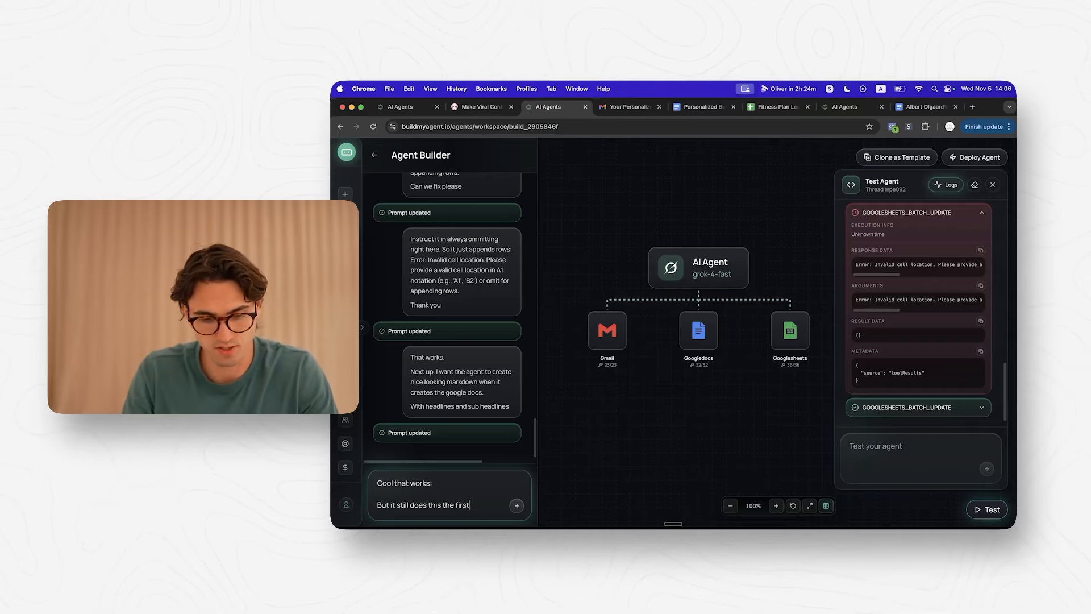
type("And then aftwar")
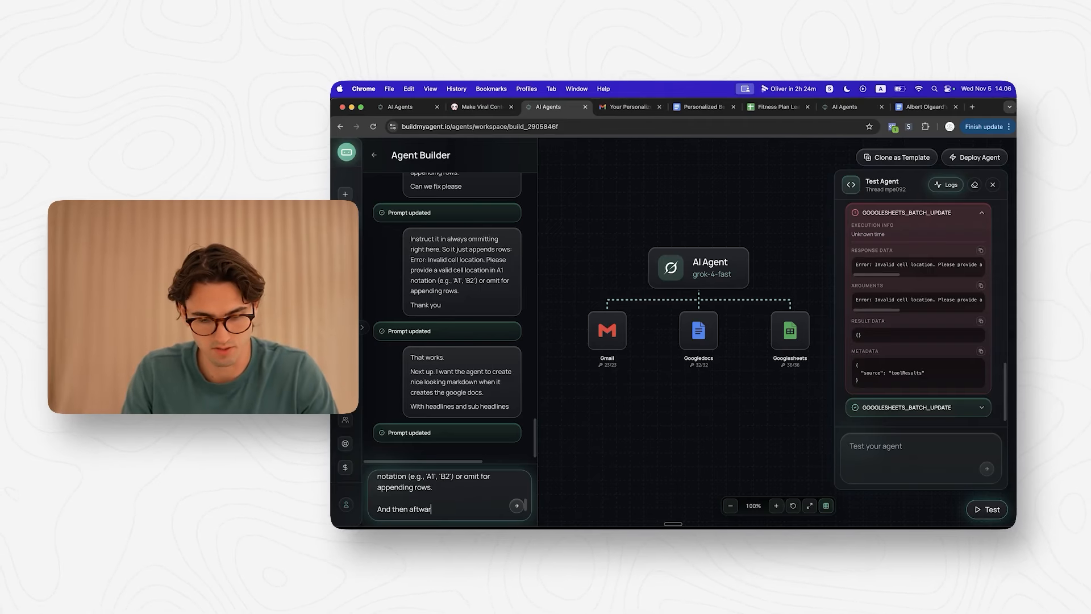
type("fully does t")
type("Fix that thank you very mcuh")
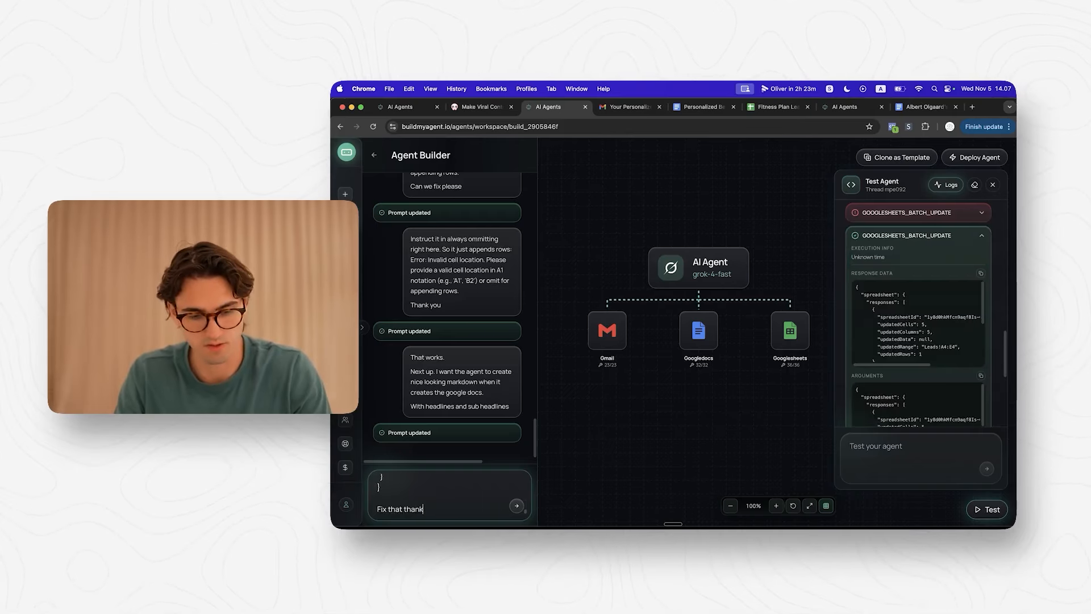
key("Return")
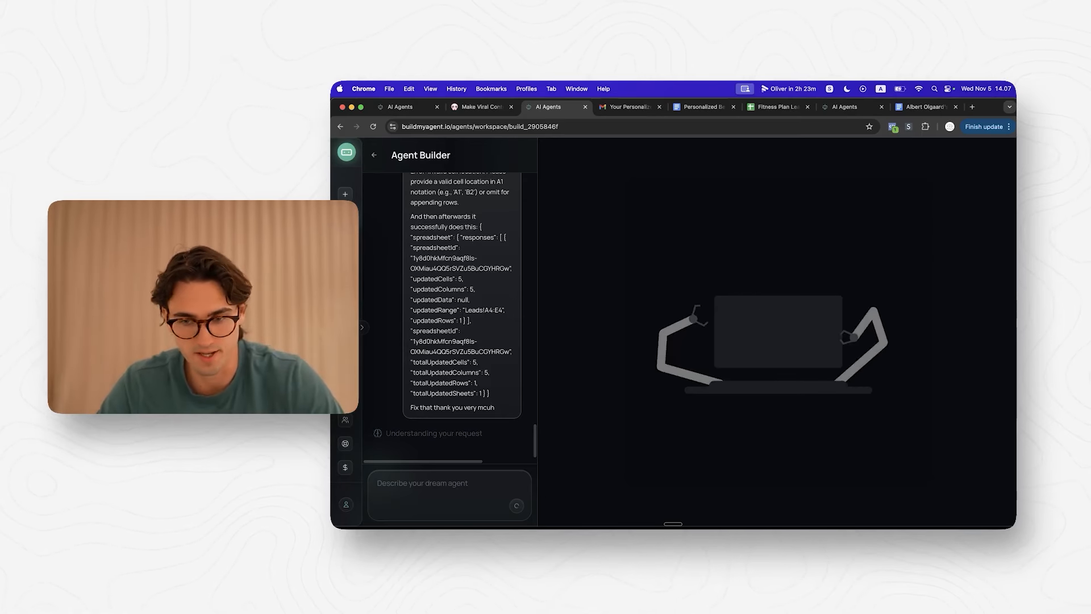
Step: Apply the builder's prompt update and start a fresh test with 'Hi'
scroll(482, 322, "down", 5)
left_click(400, 430)
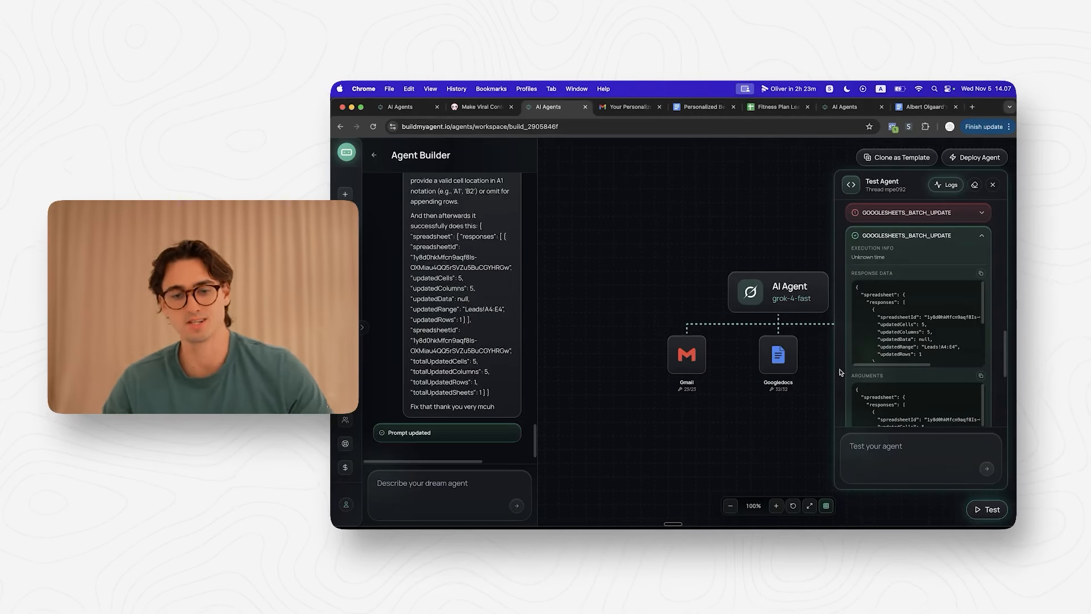
scroll(857, 335, "up", 13)
left_click(974, 185)
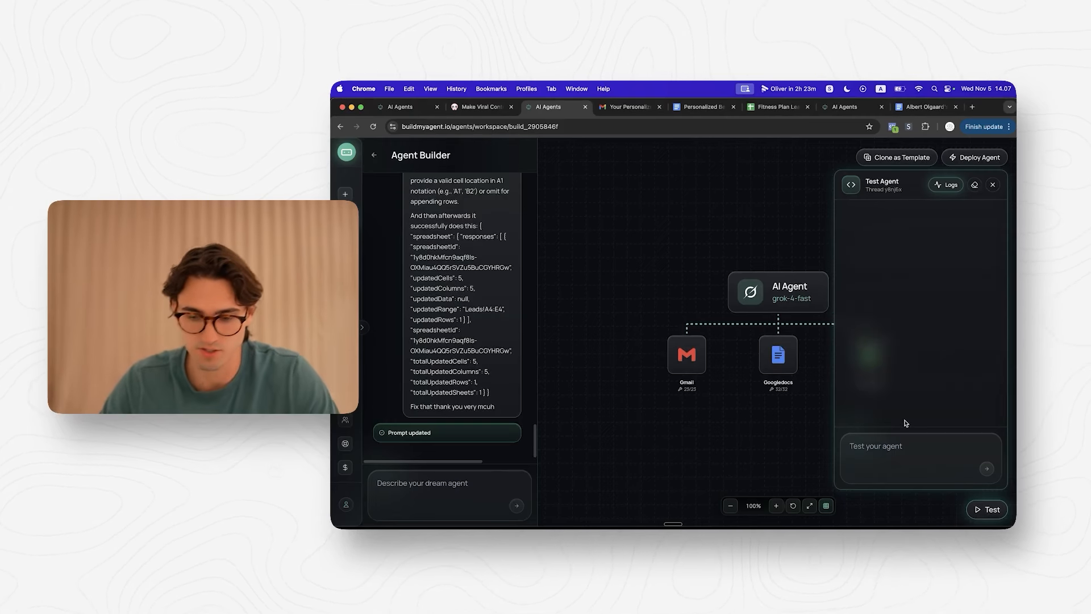
left_click(904, 446)
type("Hi")
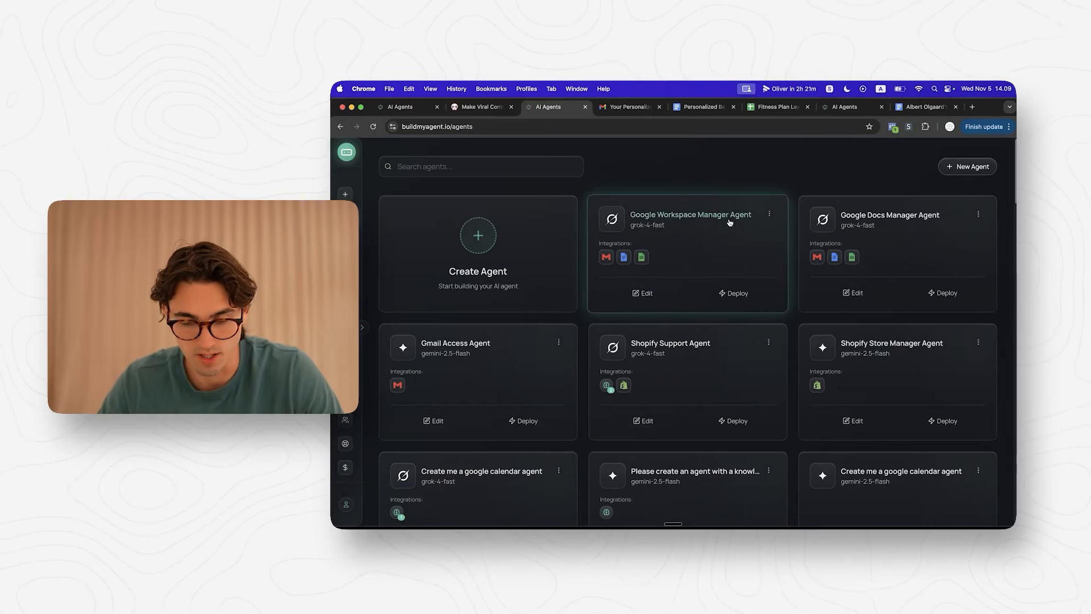
Step: Draft a second builder request quoting the copied cell-location error, asking rows to simply append
left_click(715, 237)
left_click(467, 483)
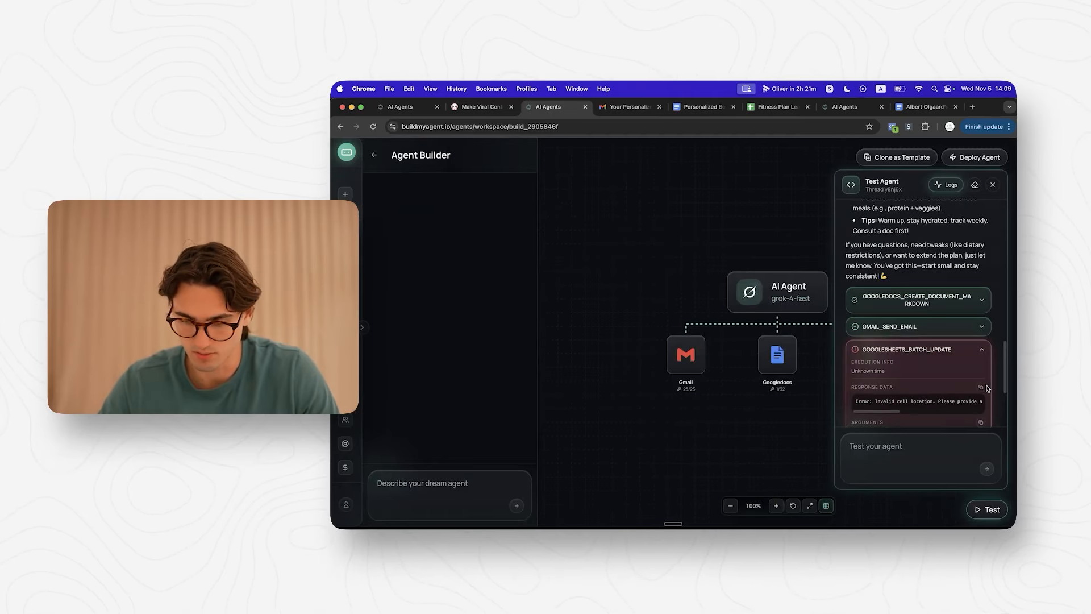
left_click(982, 388)
left_click(453, 501)
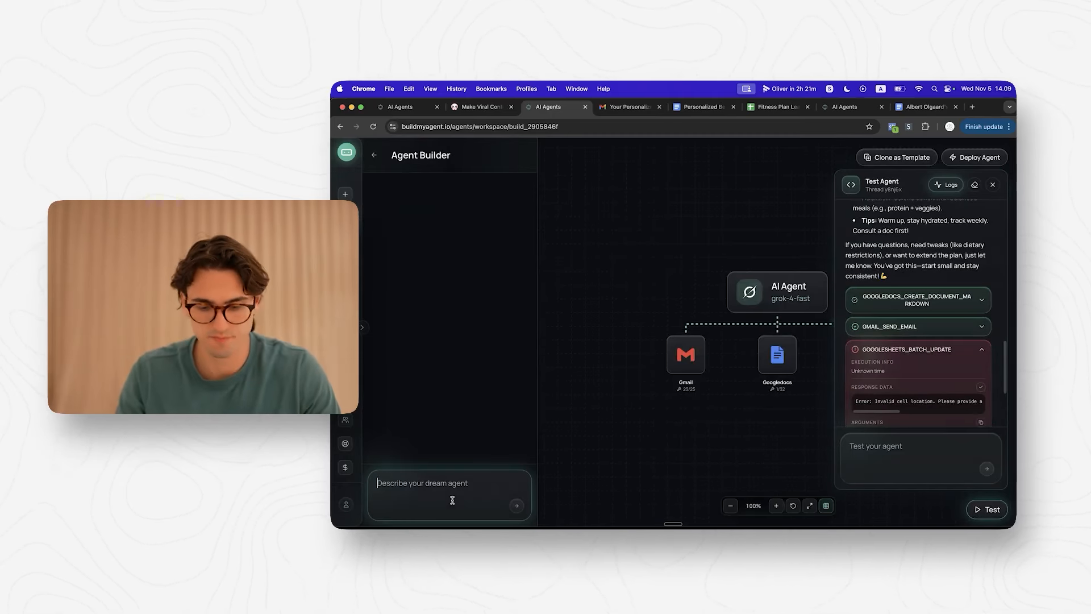
type("UPdate th")
key("super+a")
type("Update the")
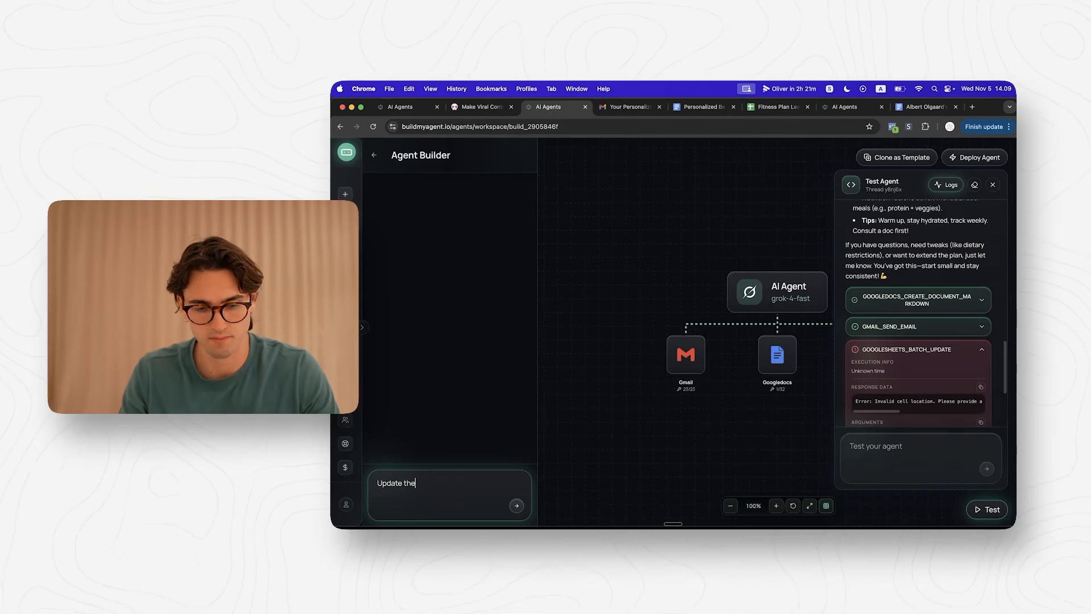
key("super+v")
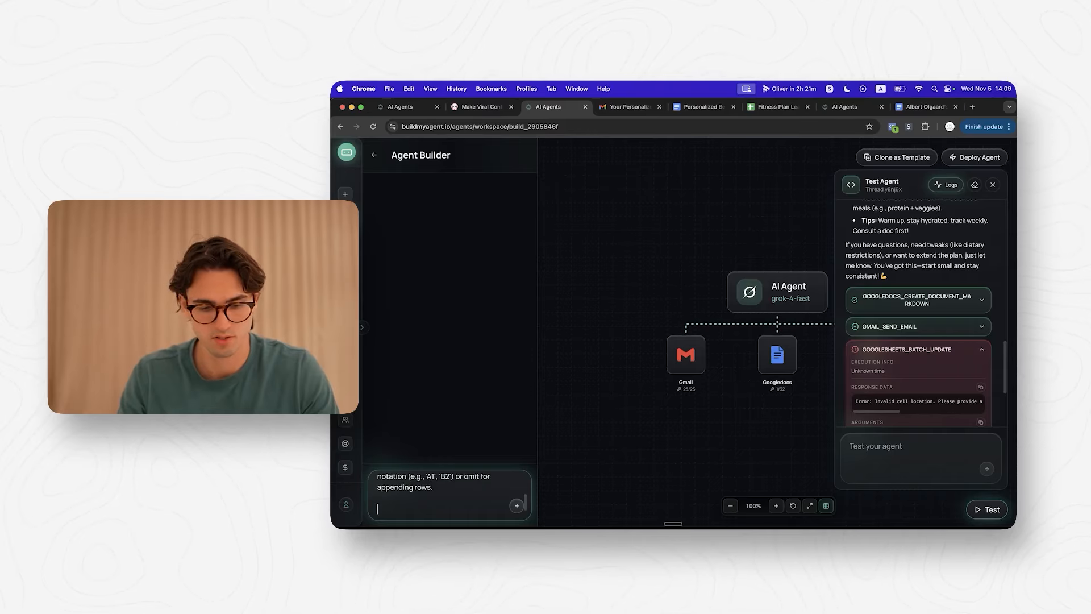
type("happen.")
key("shift+Return")
key("shift+Return")
type("I want it to jus")
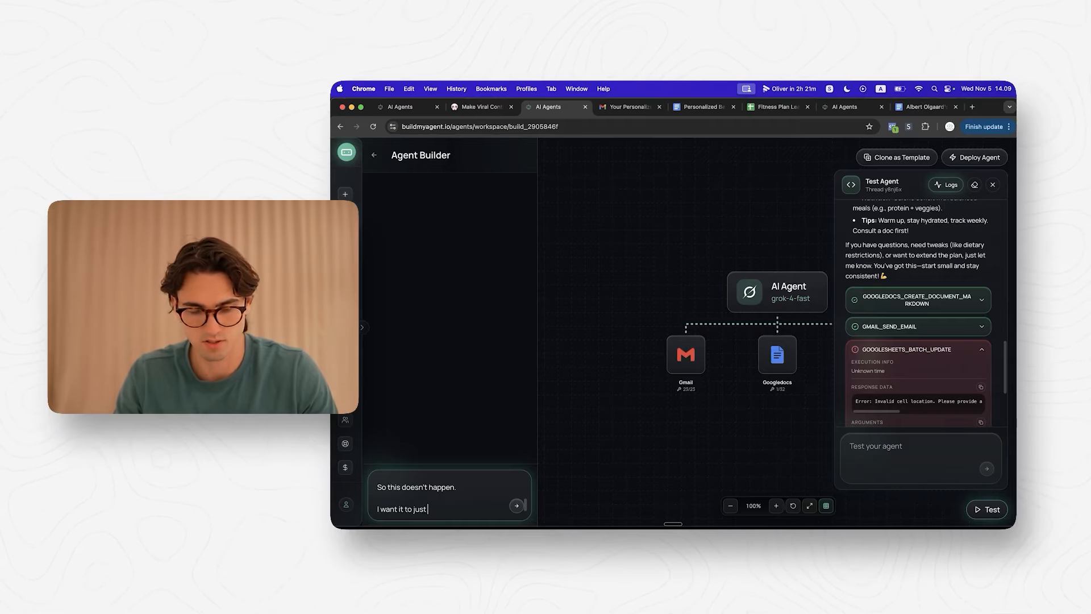
type(" the row to")
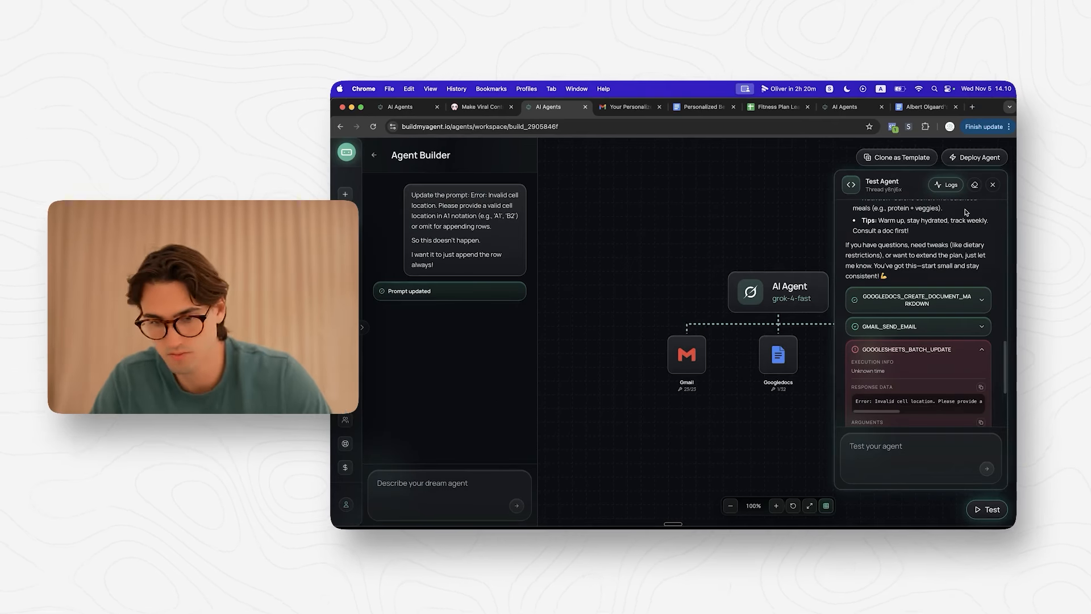
Step: Delete the appendCells instructions from the system prompt, save, and restart the test with 'Hi'
left_click(870, 455)
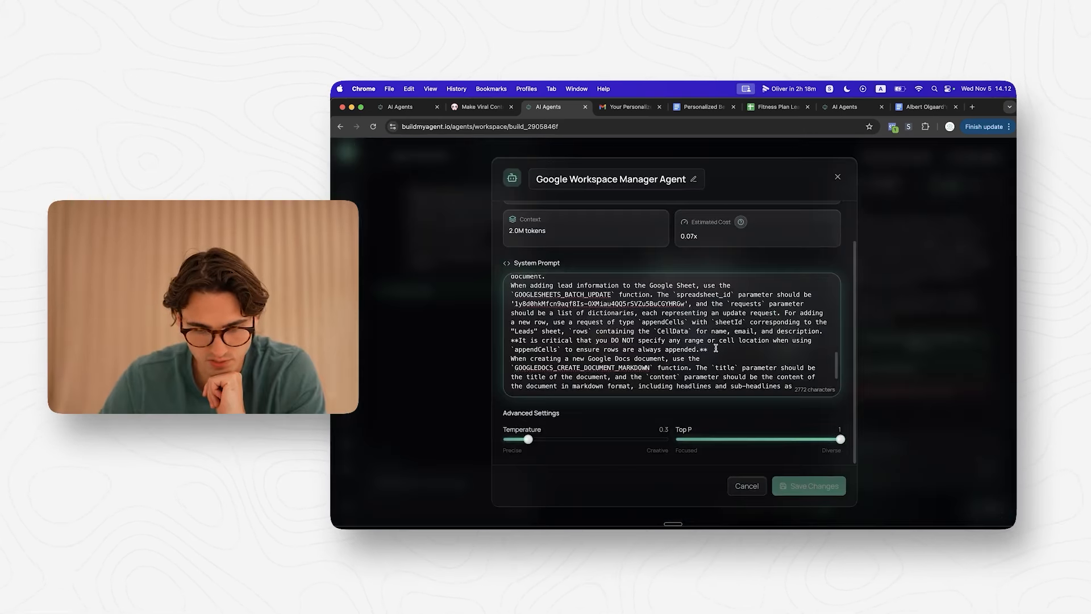
left_click_drag(714, 344, 690, 304)
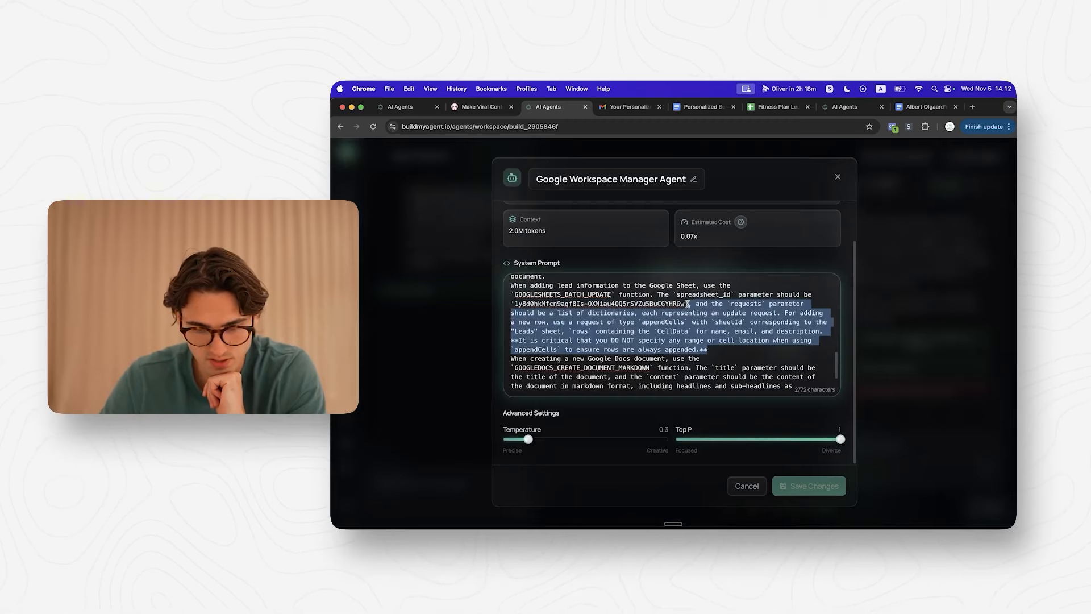
key("BackSpace")
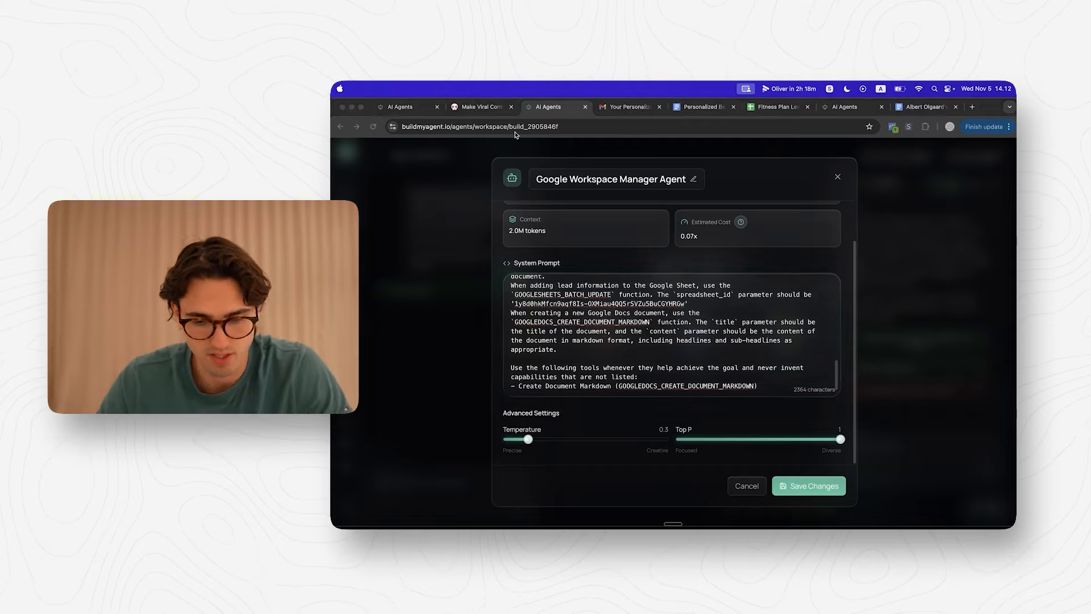
left_click(808, 486)
left_click(975, 185)
left_click(909, 455)
type("Hi")
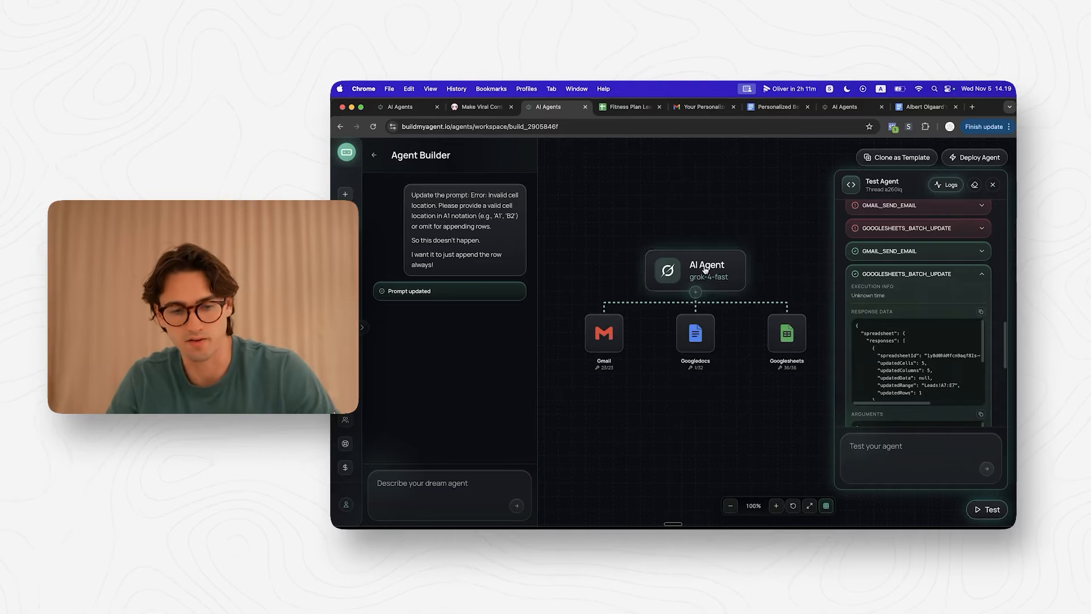
Step: Remove the '(eg. Leads!A6:E6)' range example from the system prompt and save it
left_click(698, 271)
scroll(735, 381, "up", 1)
left_click_drag(726, 322, 643, 322)
type(".")
left_click(796, 486)
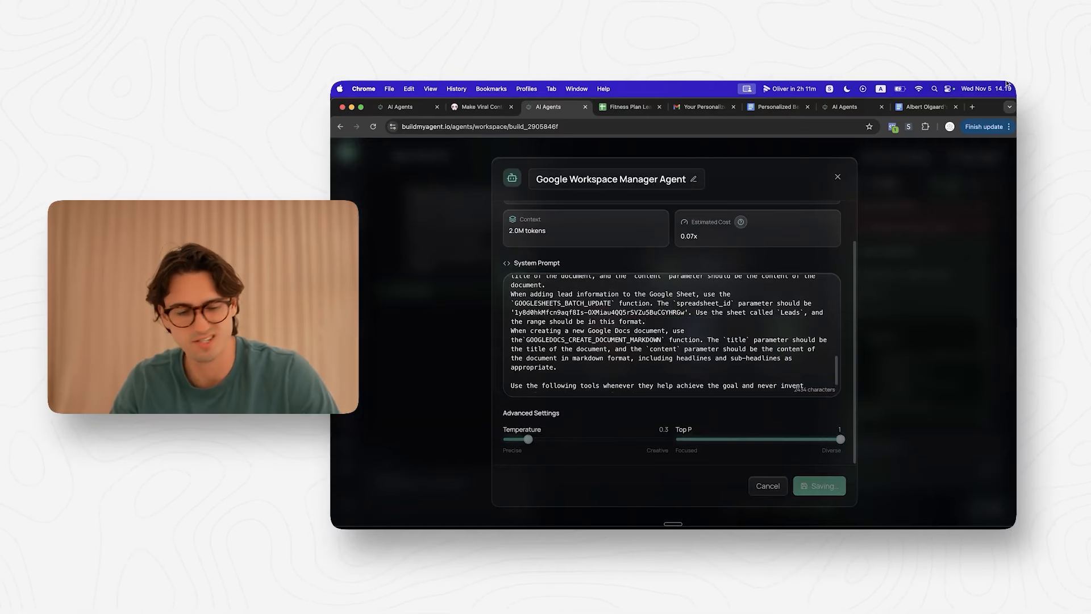
scroll(943, 321, "up", 1)
scroll(947, 376, "up", 1)
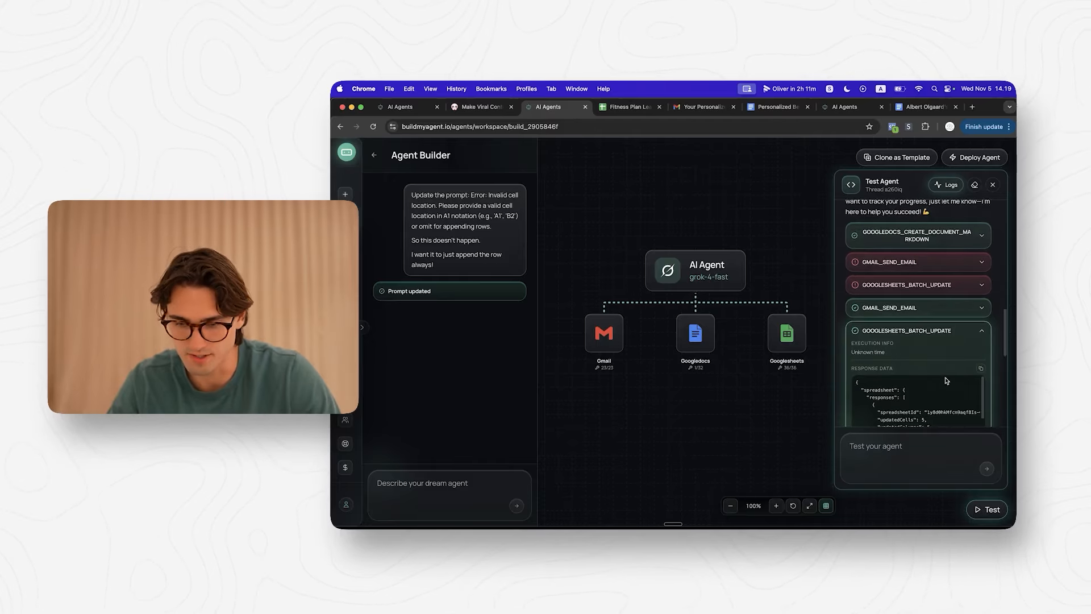
left_click_drag(755, 398, 758, 399)
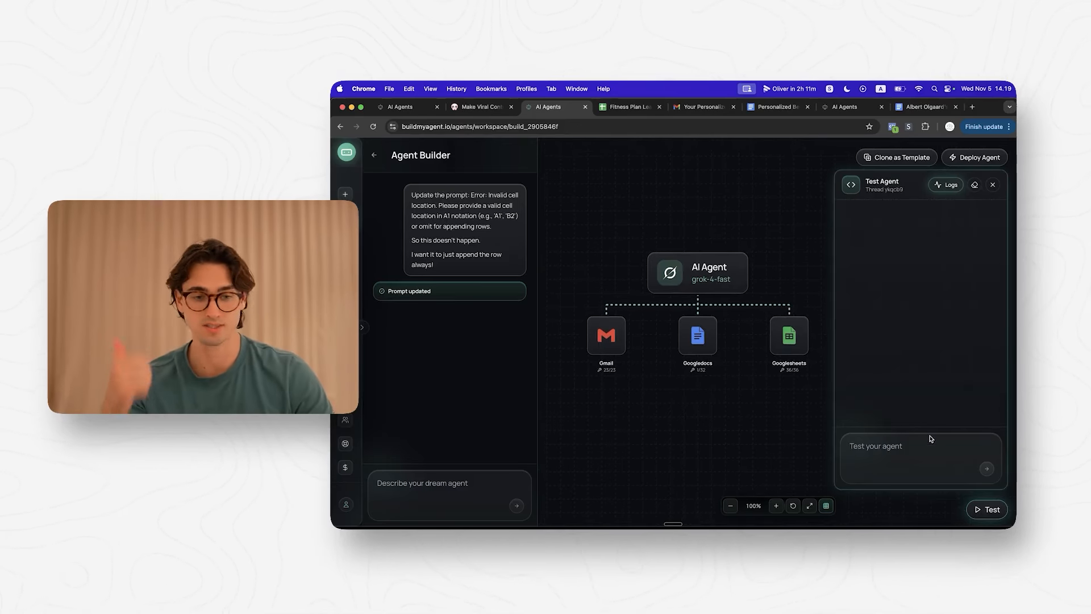
Step: Widen column E of the Leads sheet and review the seven logged lead rows
left_click(641, 108)
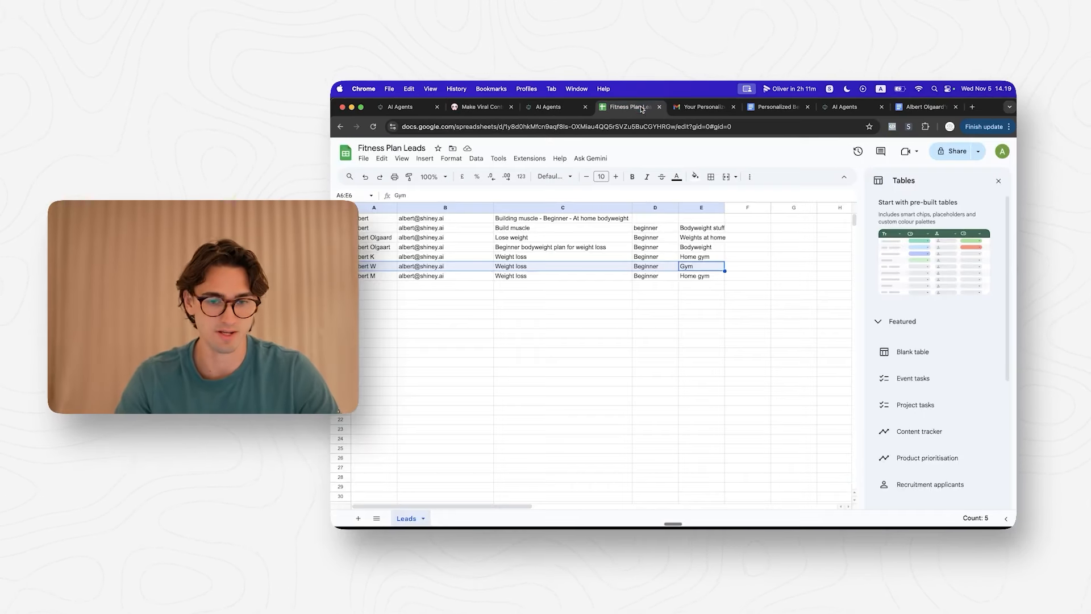
left_click(591, 321)
left_click_drag(715, 334, 363, 219)
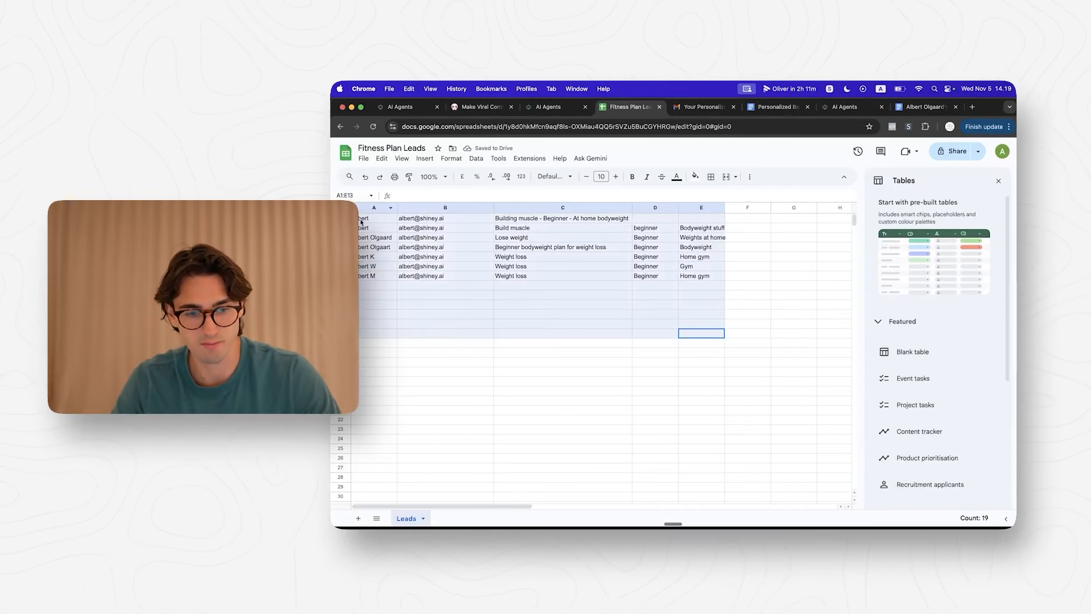
left_click(710, 344)
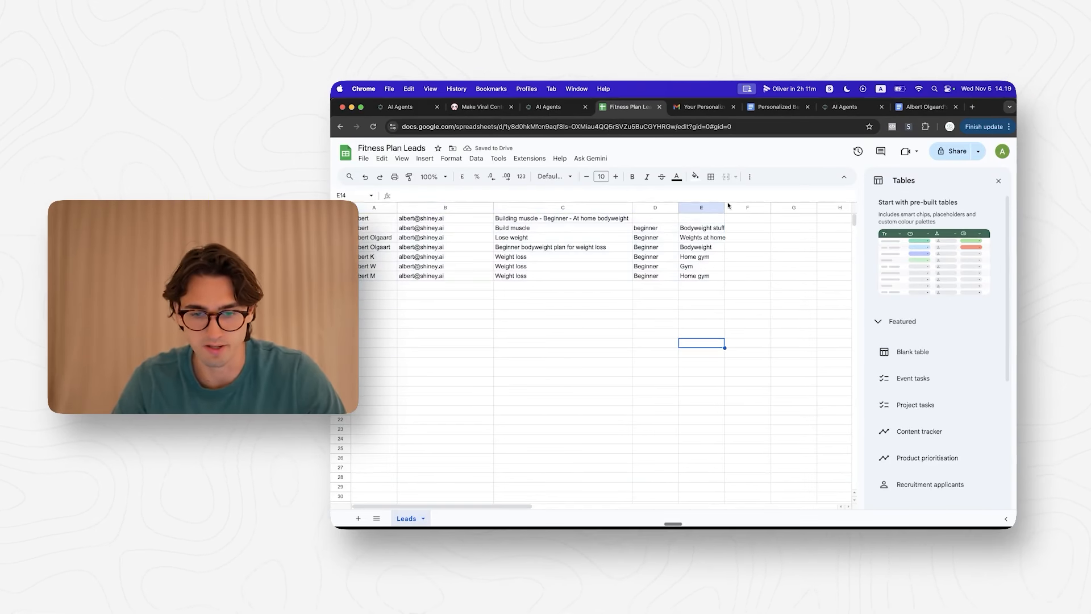
left_click_drag(725, 208, 737, 207)
left_click(649, 439)
left_click_drag(729, 400, 449, 219)
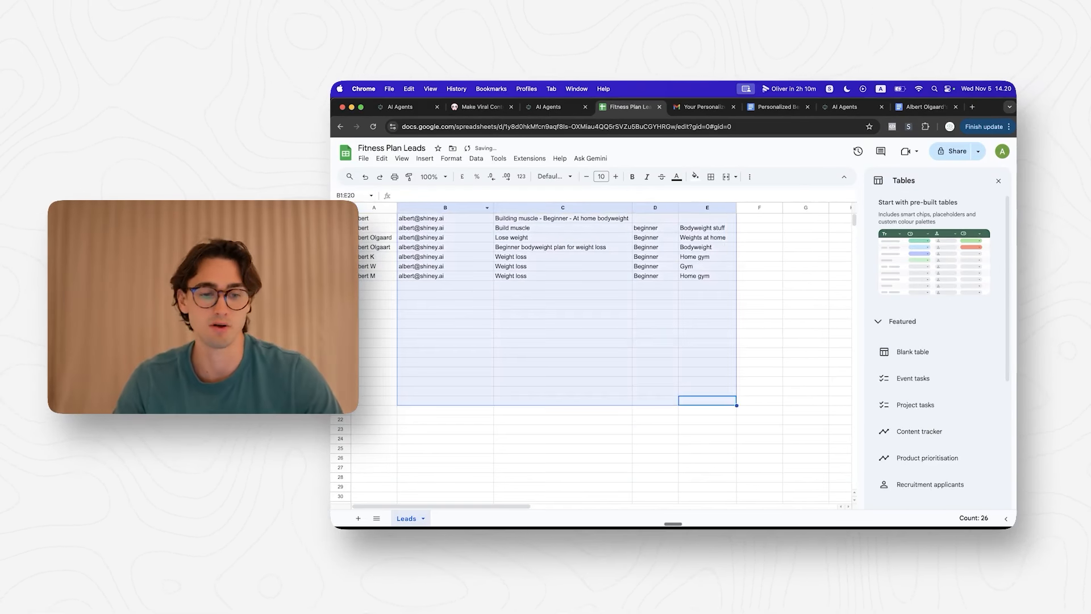
left_click(554, 371)
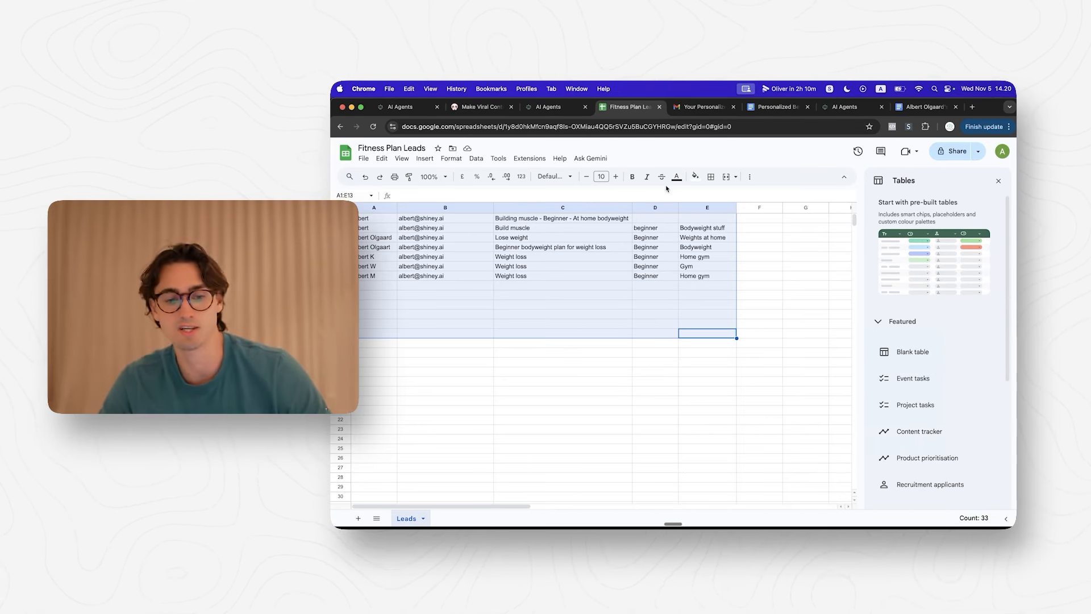
left_click(557, 111)
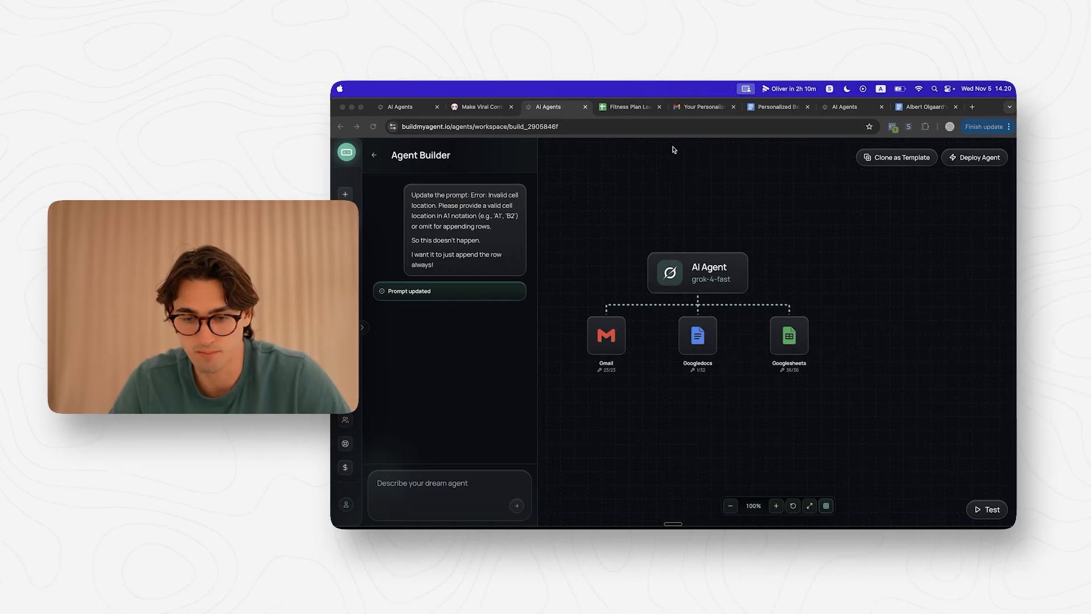
Step: Start deploying the agent and create a new subaccount named 'Fitness Coach'
left_click(979, 157)
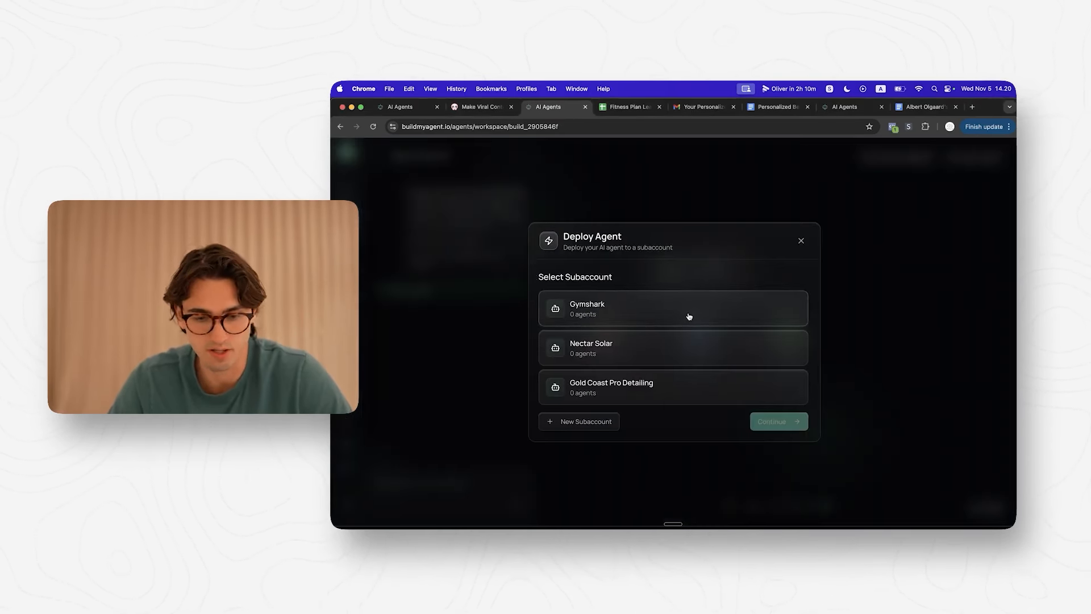
left_click(601, 424)
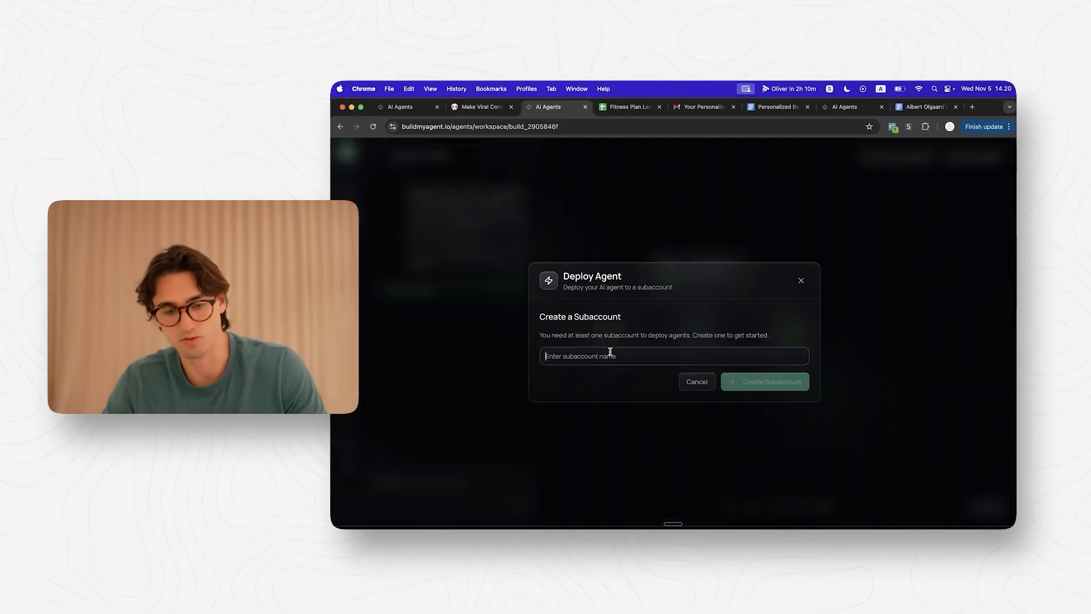
type("Fitness Coach")
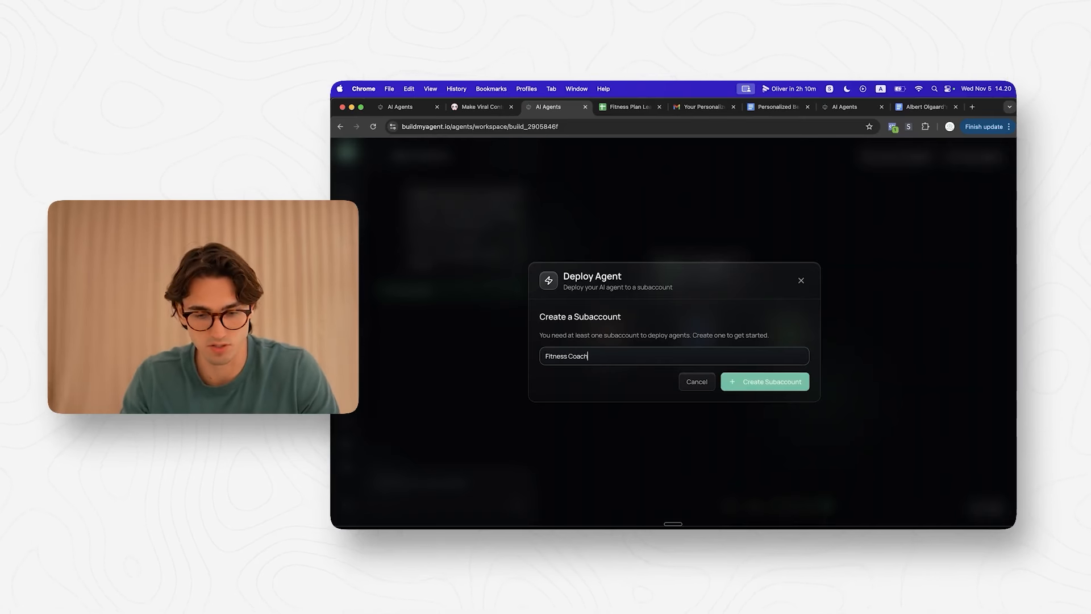
key("Return")
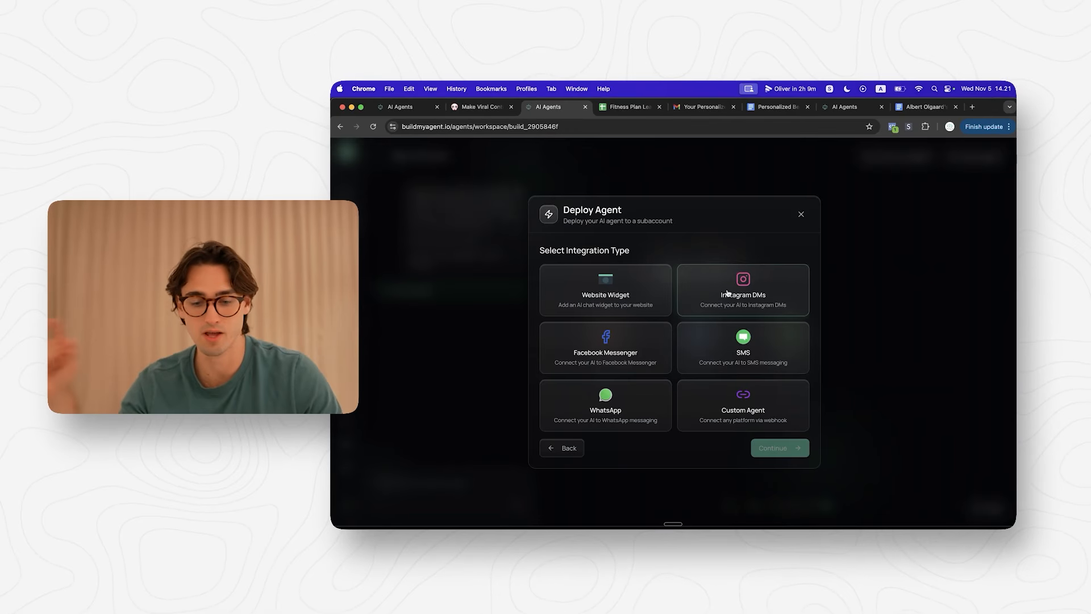
Step: Deploy it as an Instagram DMs agent named 'Instagram Agent' and view the setup guide
left_click(756, 427)
left_click(774, 447)
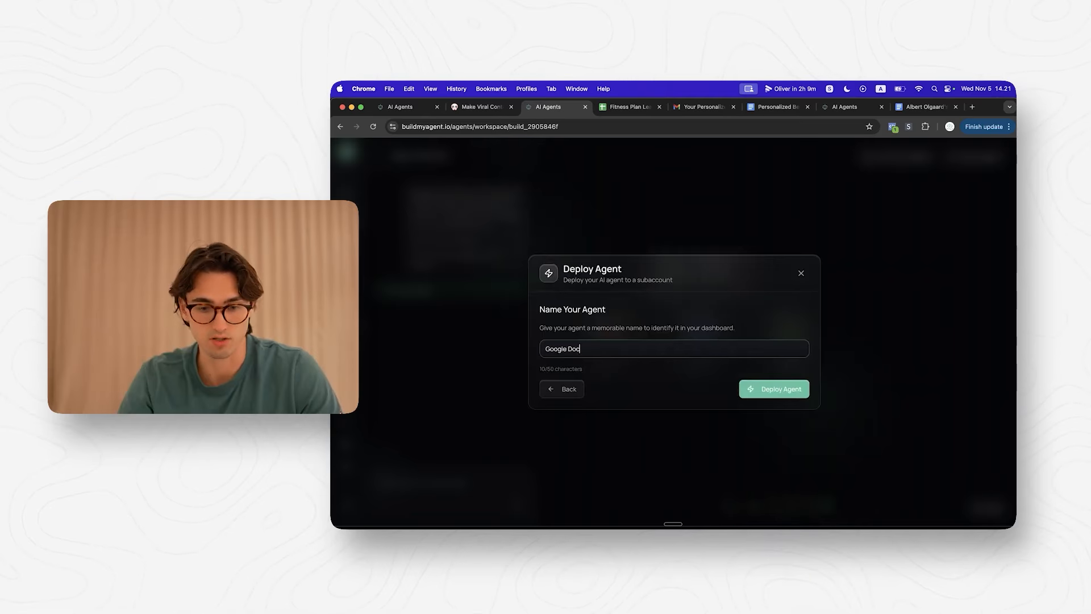
key("super+a")
key("BackSpace")
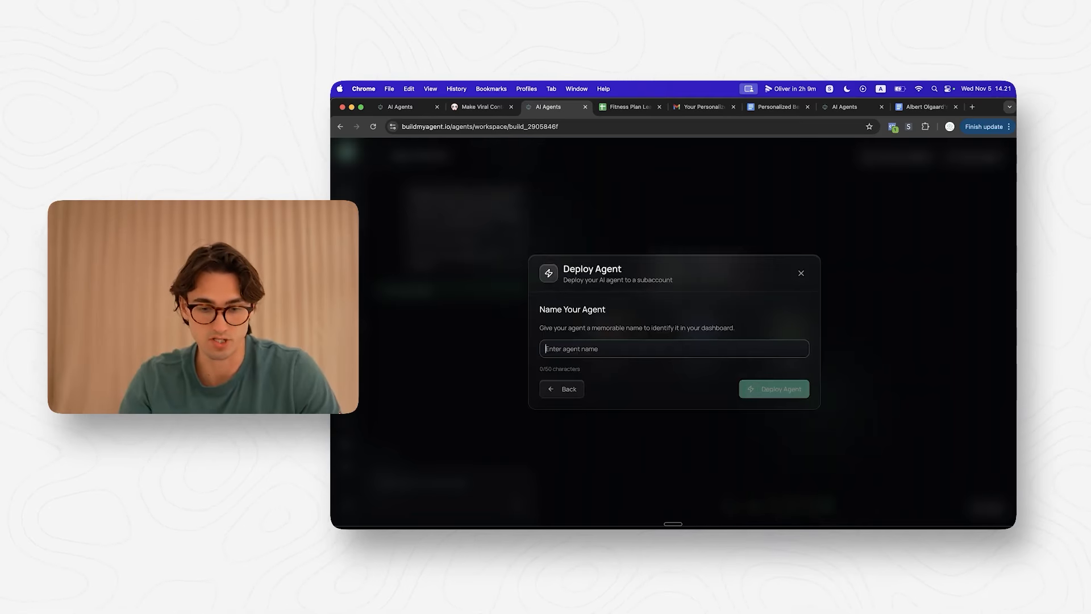
type("Instagr")
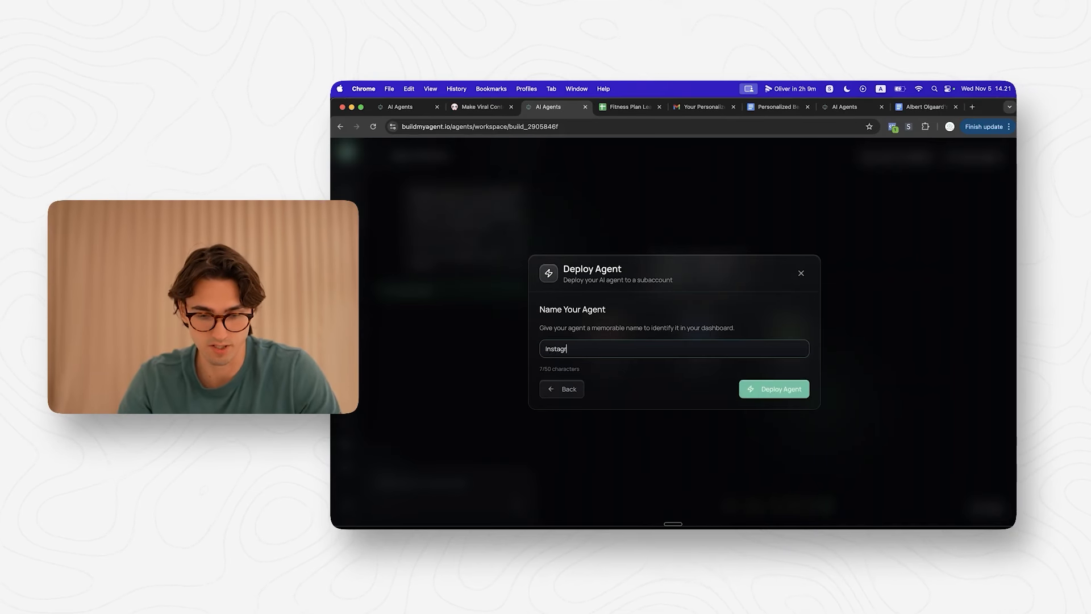
type("am A")
left_click(789, 394)
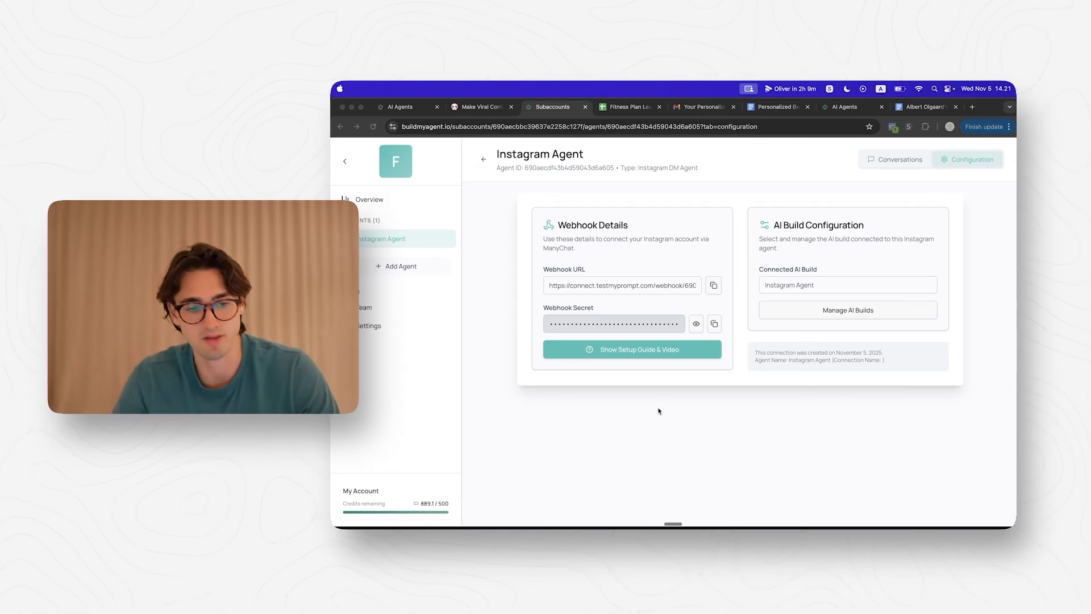
left_click(627, 351)
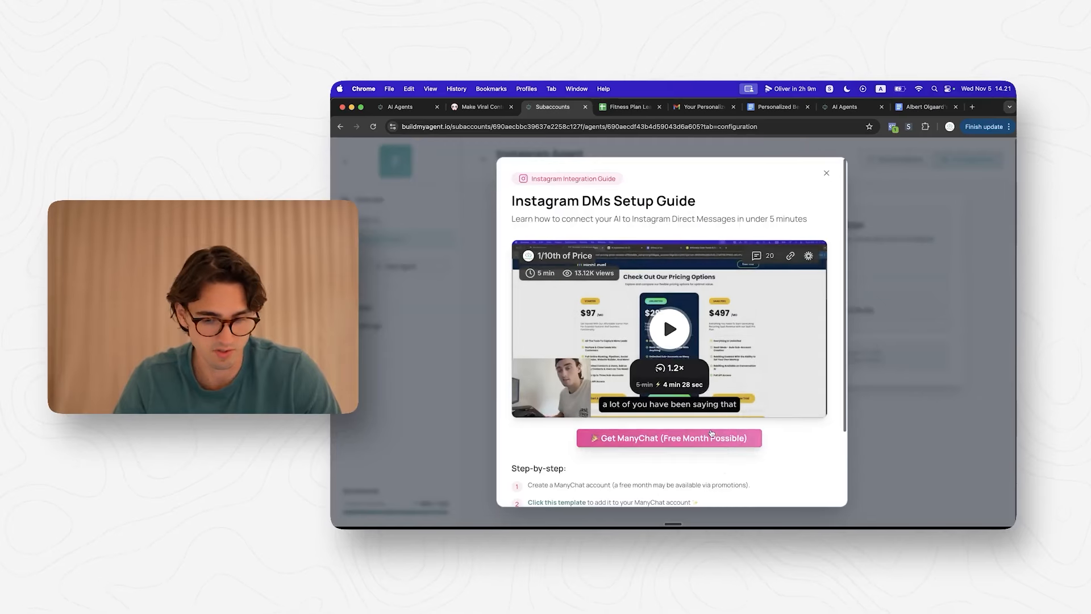
scroll(705, 443, "down", 3)
scroll(662, 314, "up", 3)
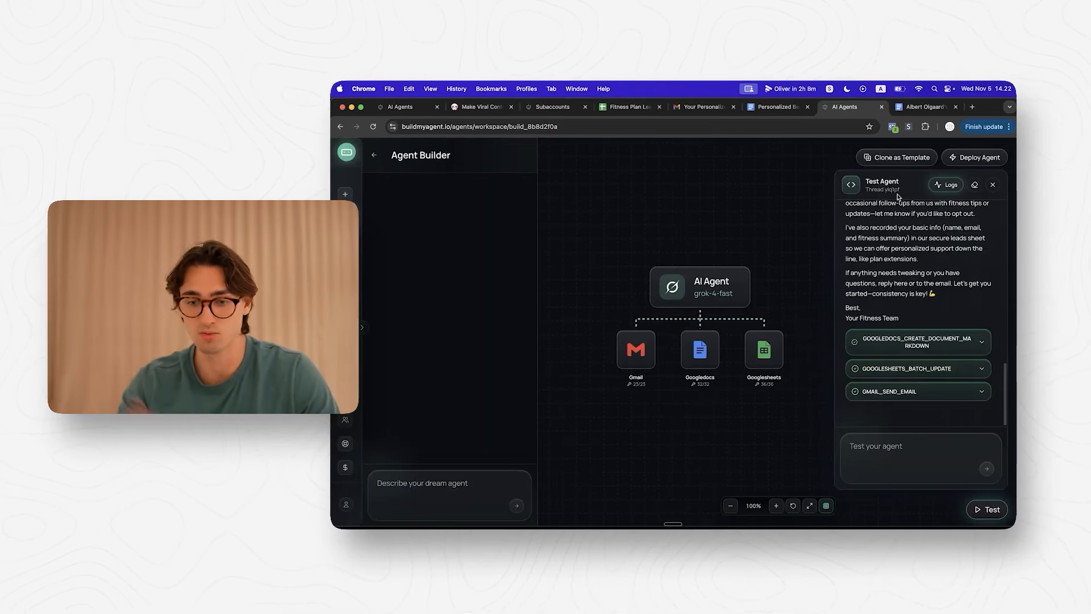
Step: Clone the agent as template 'Fitness Plan Agent' with a short description, then go to new-agent creation
left_click(993, 185)
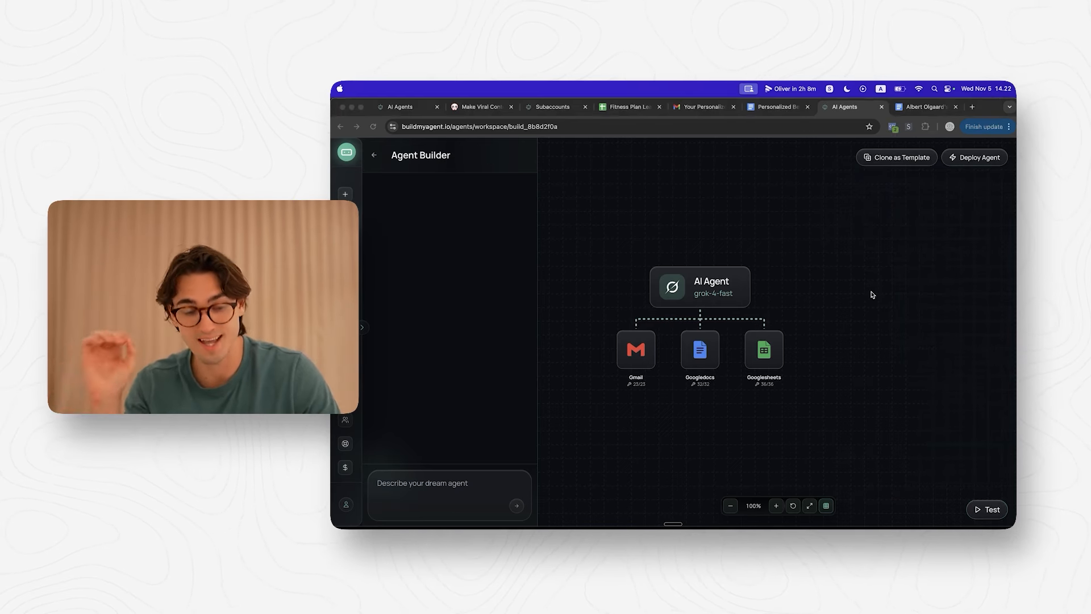
left_click(901, 162)
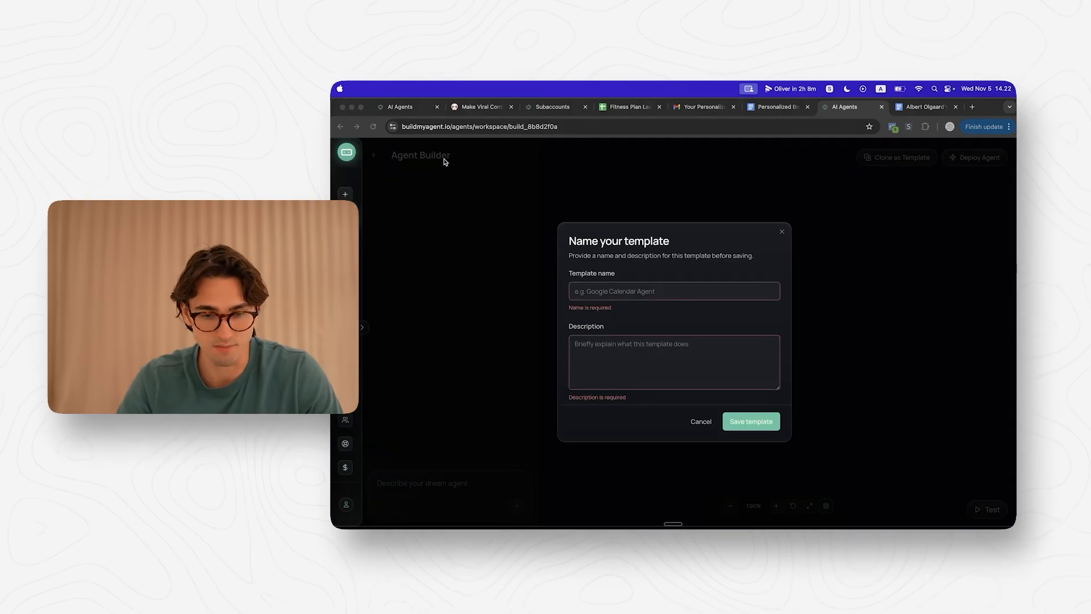
left_click(703, 290)
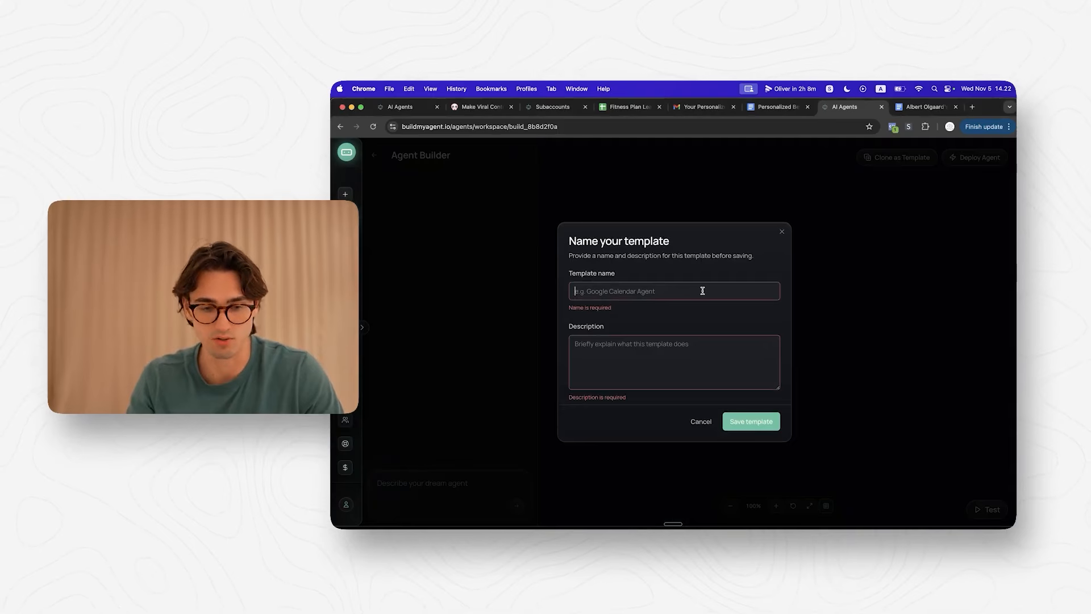
type("Fitness Plan")
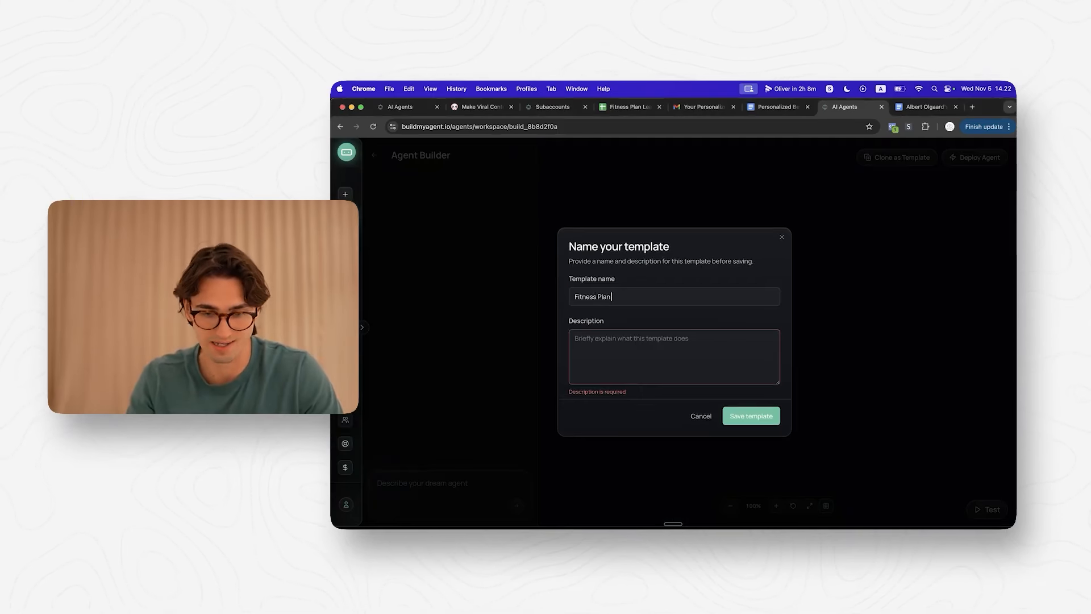
type(" Agent")
key("Tab")
type("A")
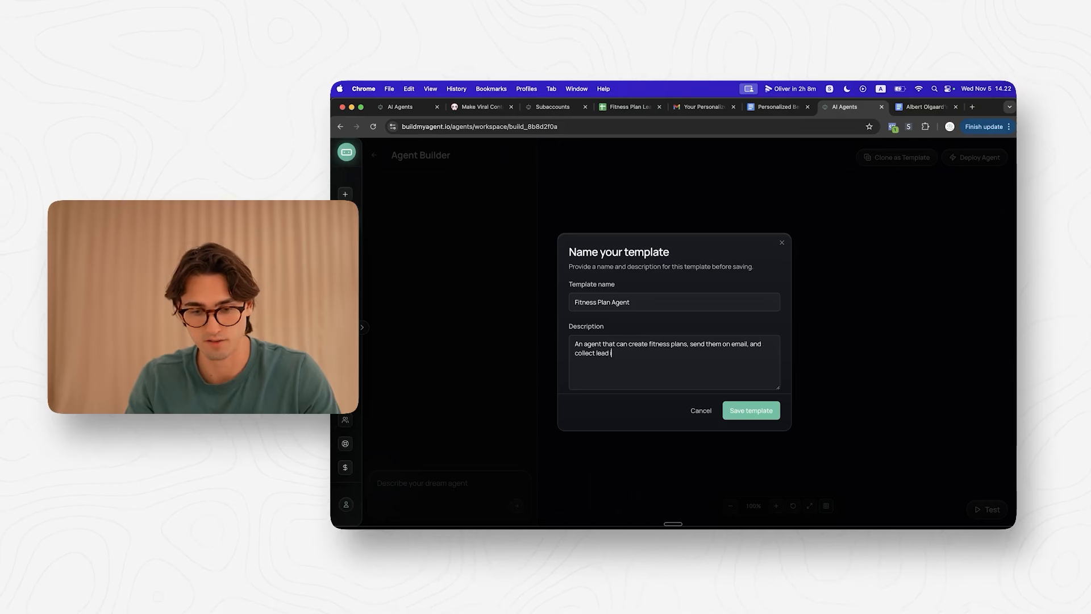
type("heet.")
key("super+a")
left_click(750, 410)
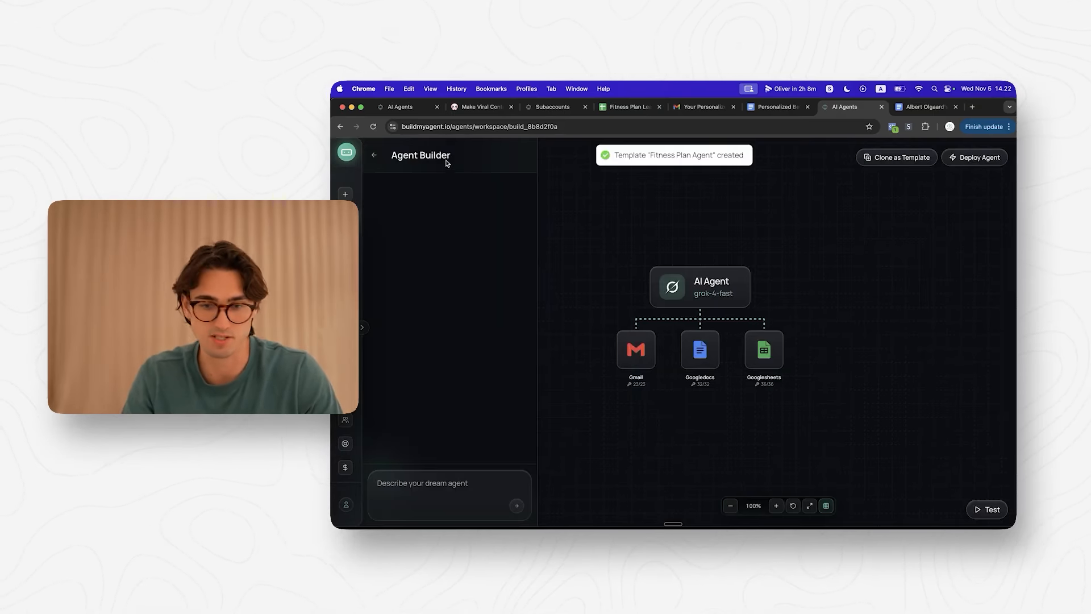
left_click(348, 194)
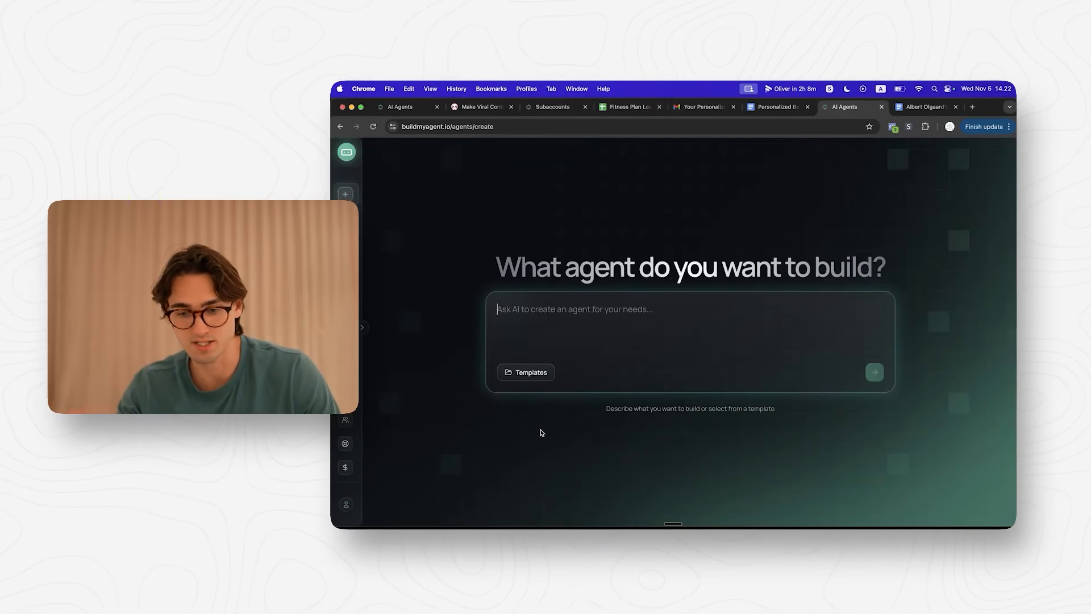
Step: Build a new agent from the Fitness Plan Agent template in the Templates list
left_click(518, 375)
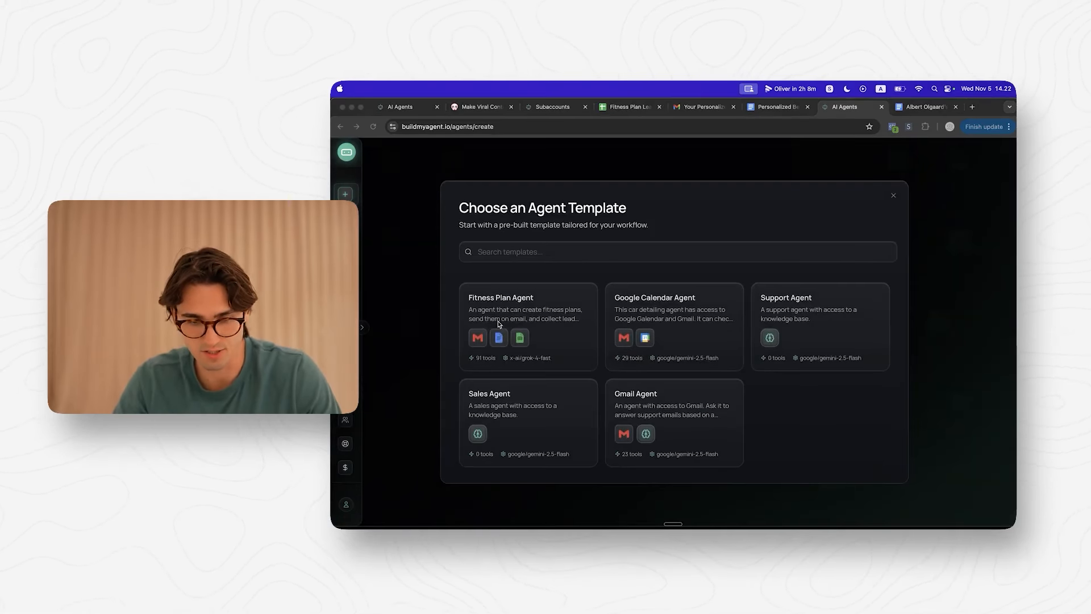
left_click(532, 356)
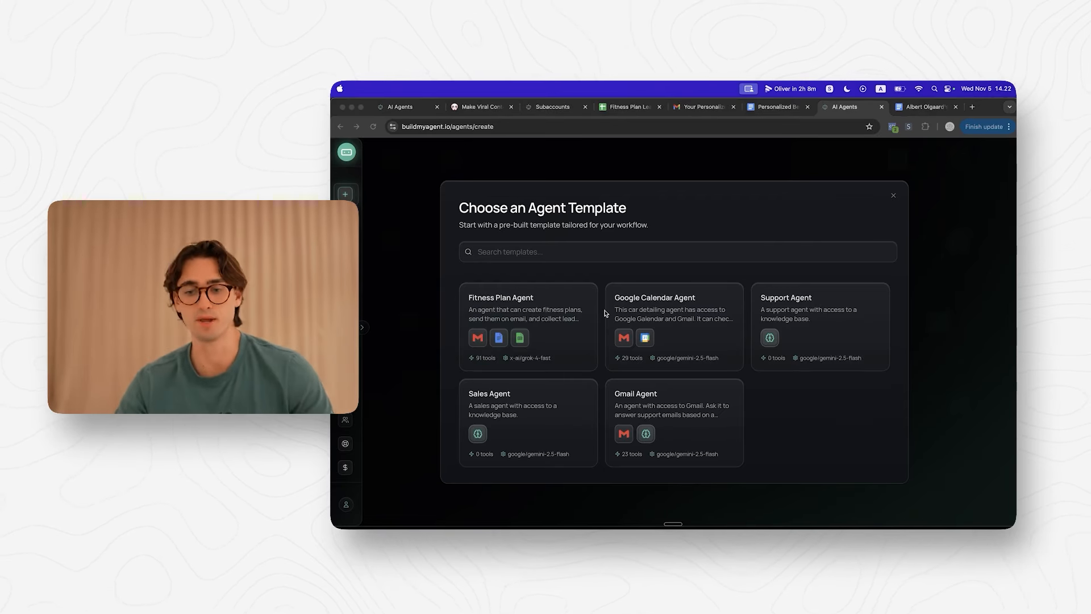
left_click(530, 341)
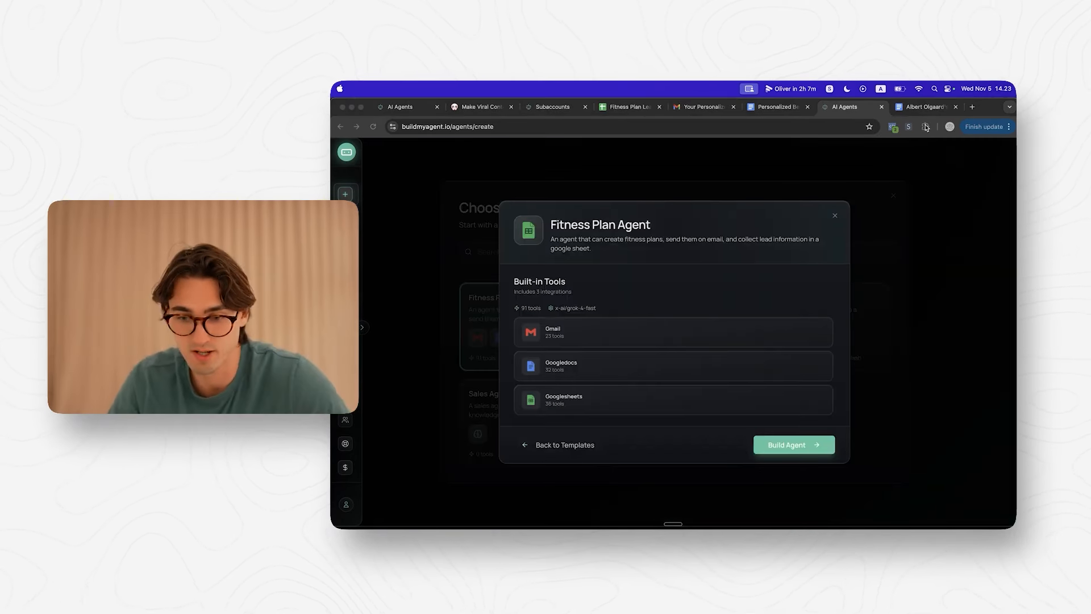
left_click(475, 377)
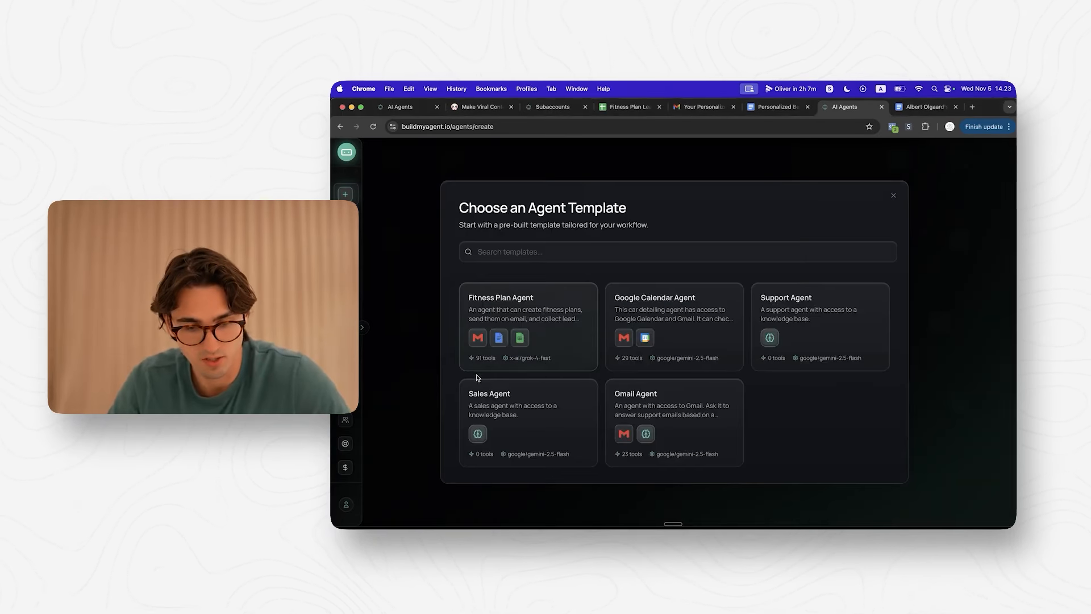
left_click(529, 335)
left_click(807, 452)
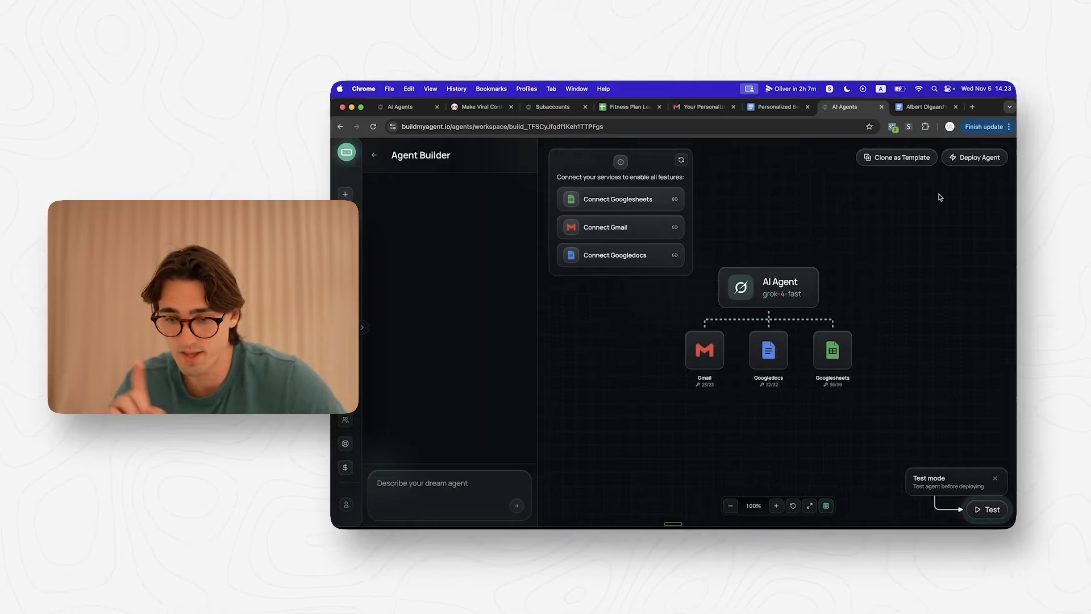
Step: Review the AI Agent node's fitness system prompt on grok-4-fast, then close its settings
left_click(768, 288)
scroll(668, 331, "down", 15)
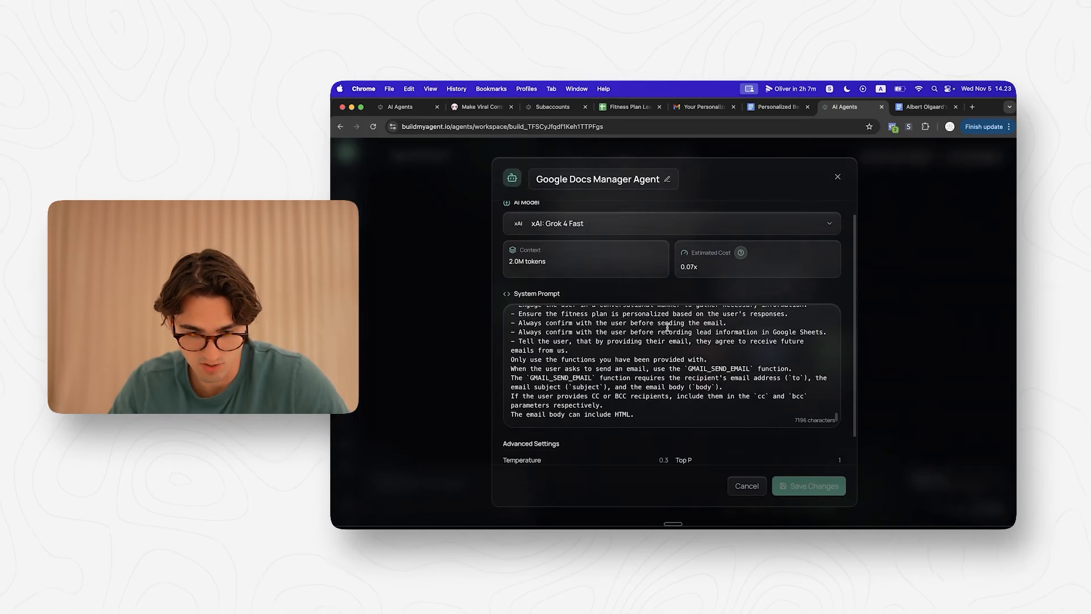
scroll(668, 327, "up", 1)
left_click_drag(650, 305, 820, 304)
left_click(837, 175)
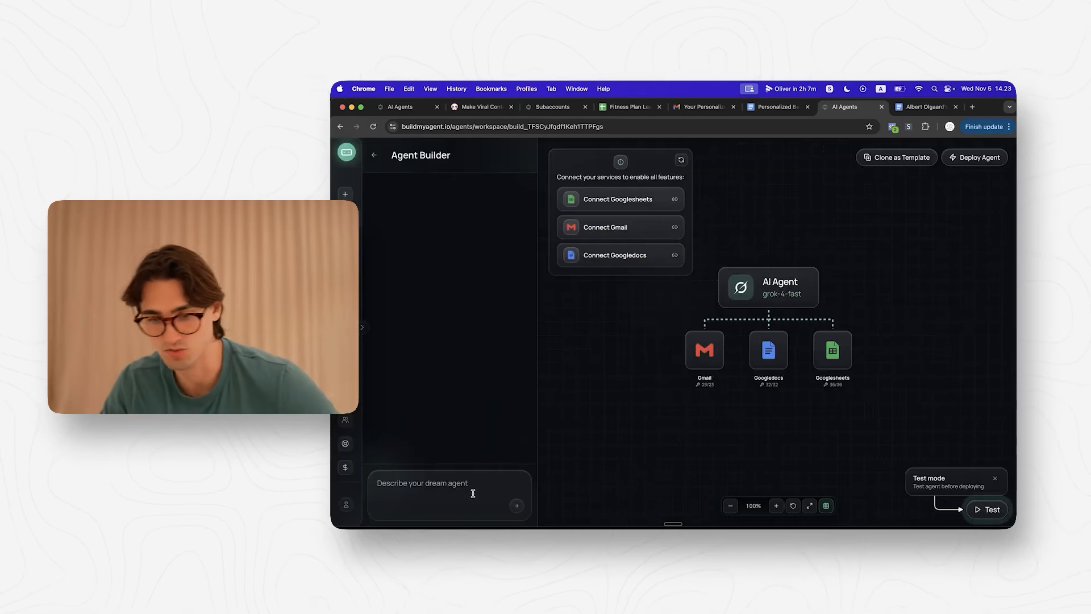
mouse_move(455, 529)
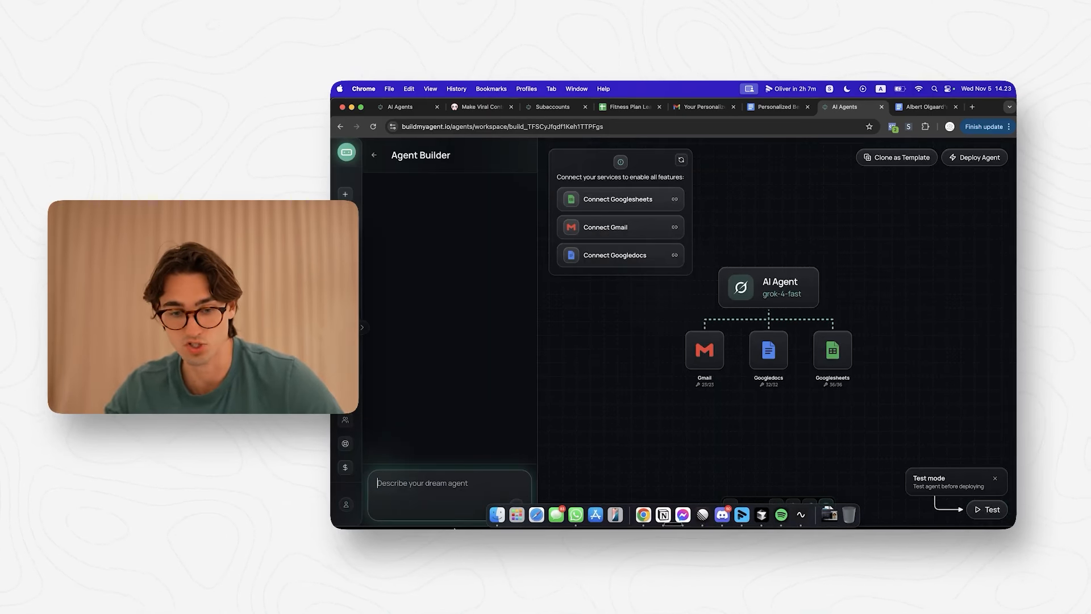